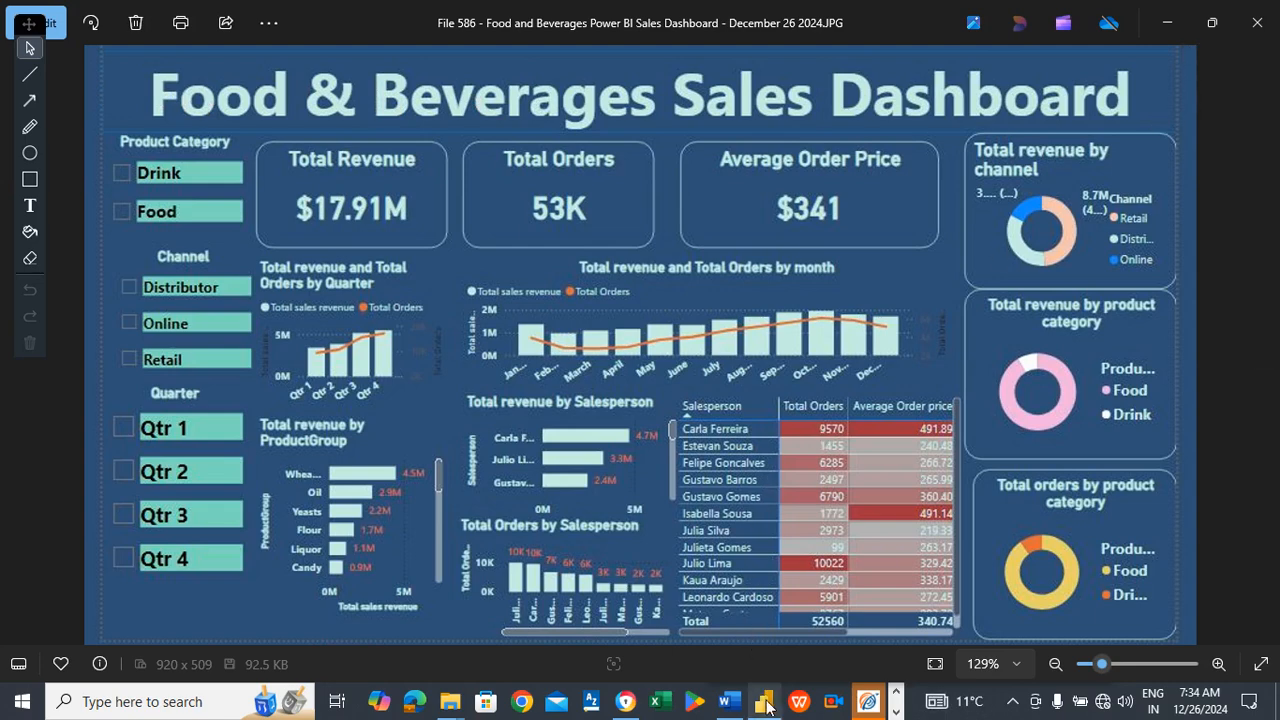
# Switch to the Word task document and copy the Power BI page color code 2E5077 from its first line.
pyautogui.moveTo(766, 706)
pyautogui.click(766, 648)
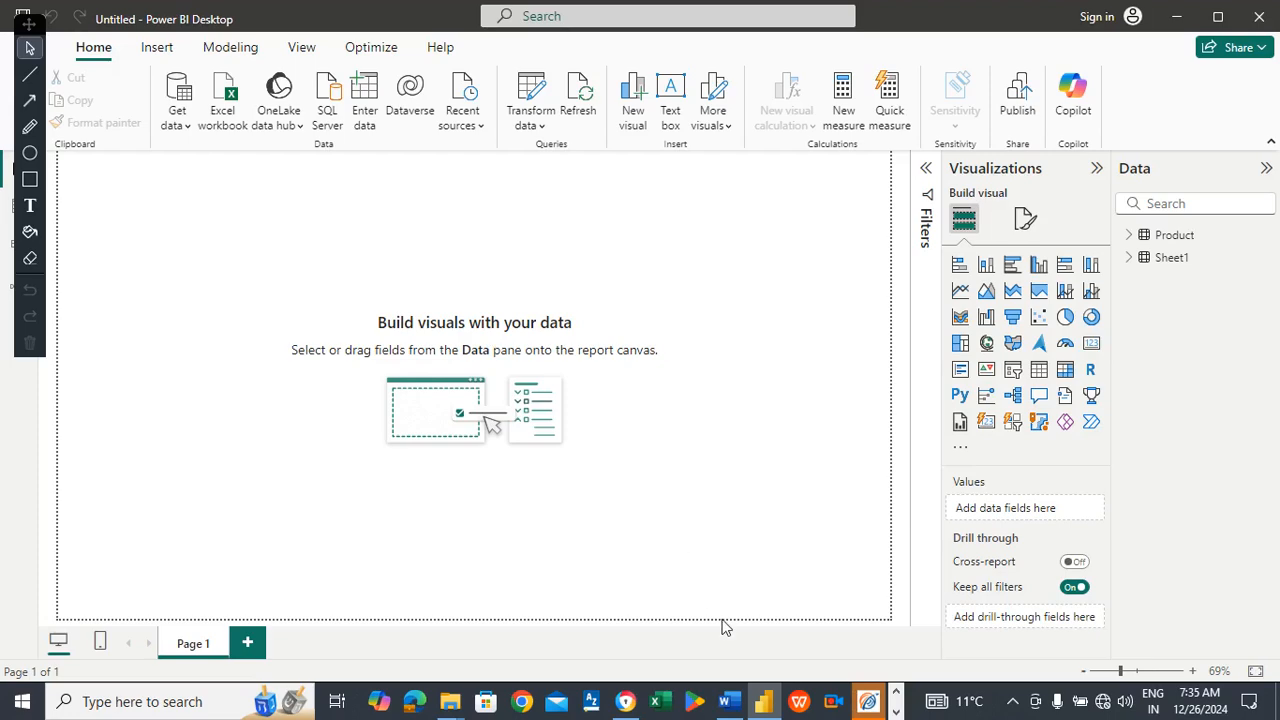
pyautogui.moveTo(745, 705)
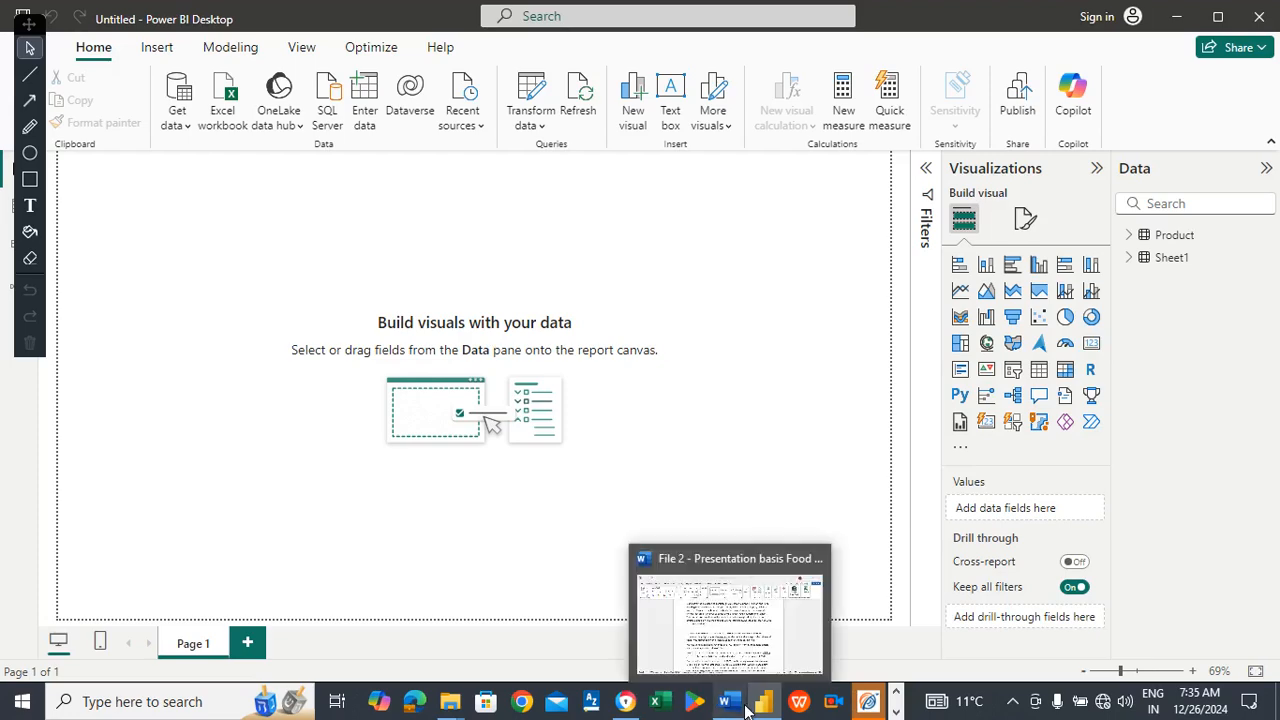
pyautogui.click(742, 638)
pyautogui.moveTo(1272, 352); pyautogui.dragTo(1273, 205)
pyautogui.click(424, 351)
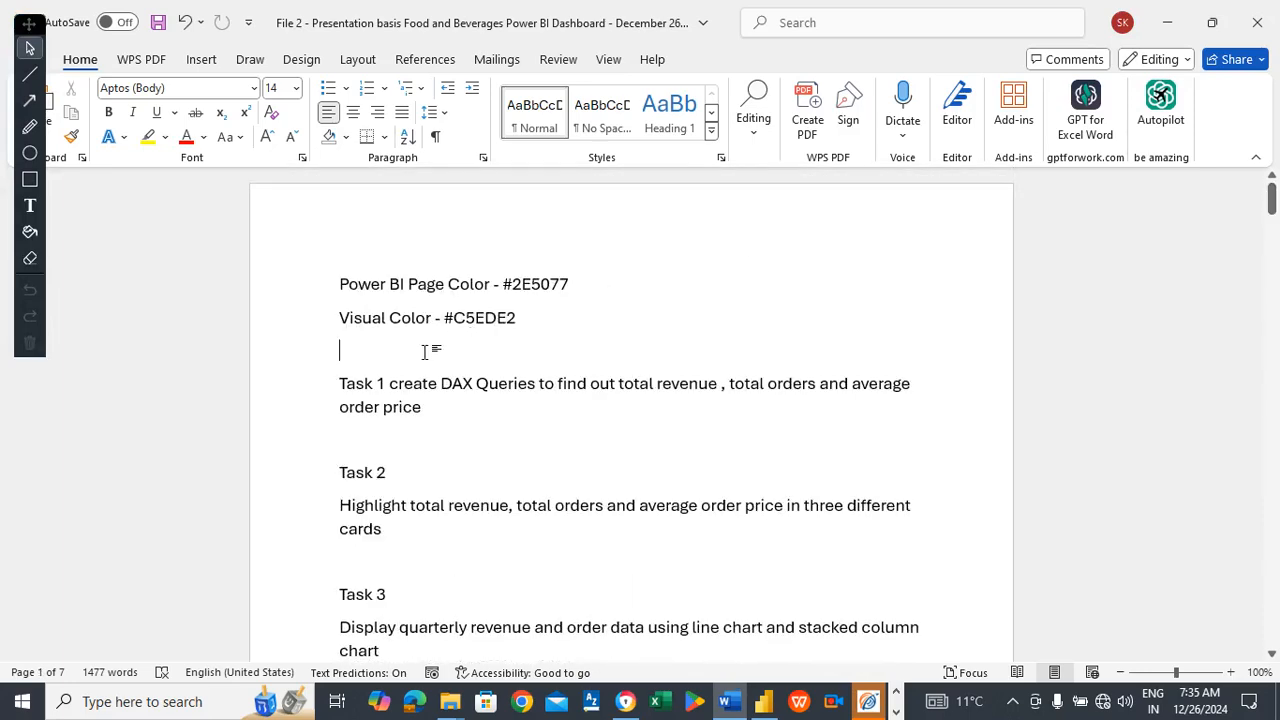
pyautogui.doubleClick(544, 284)
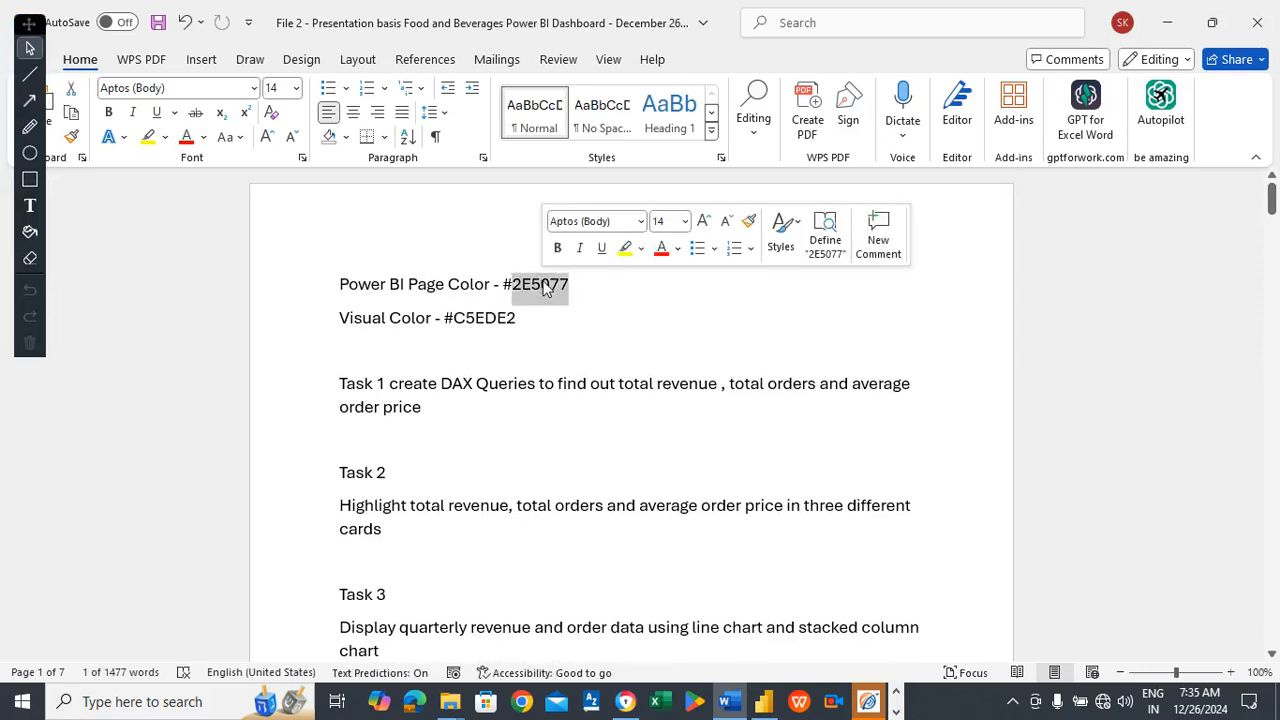
pyautogui.hotkey('ctrl', 'c')
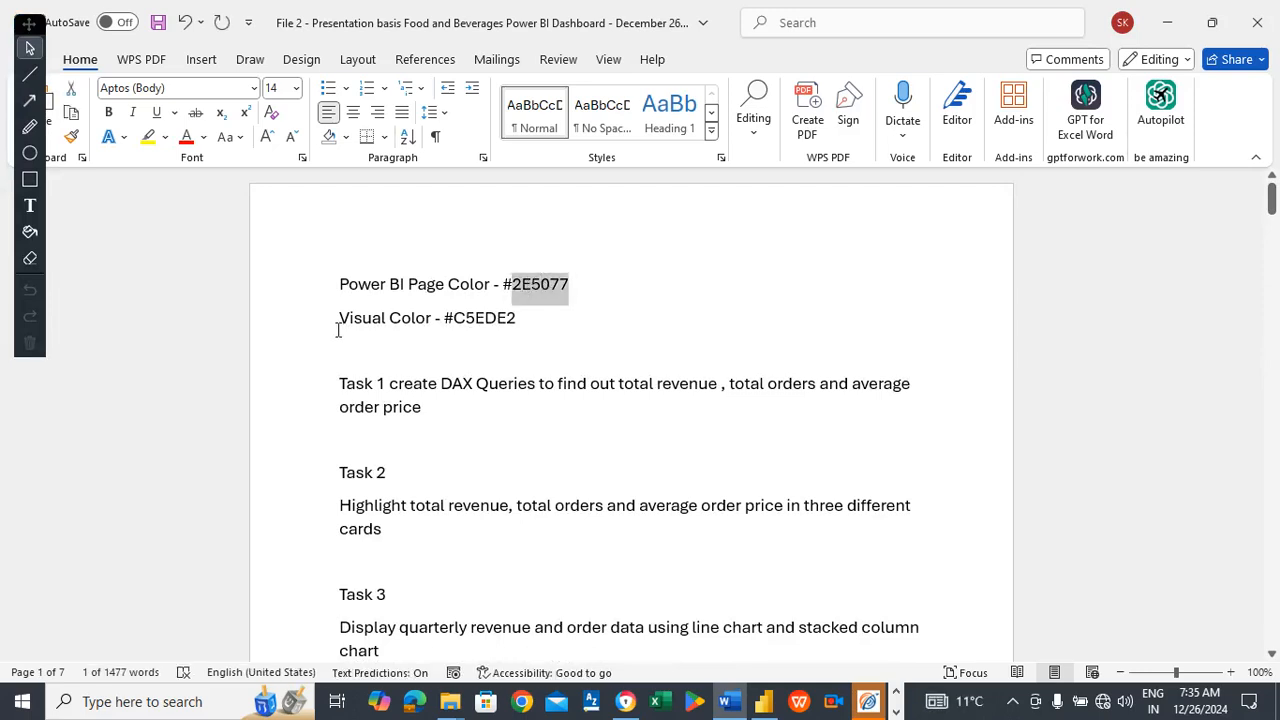
pyautogui.click(363, 352)
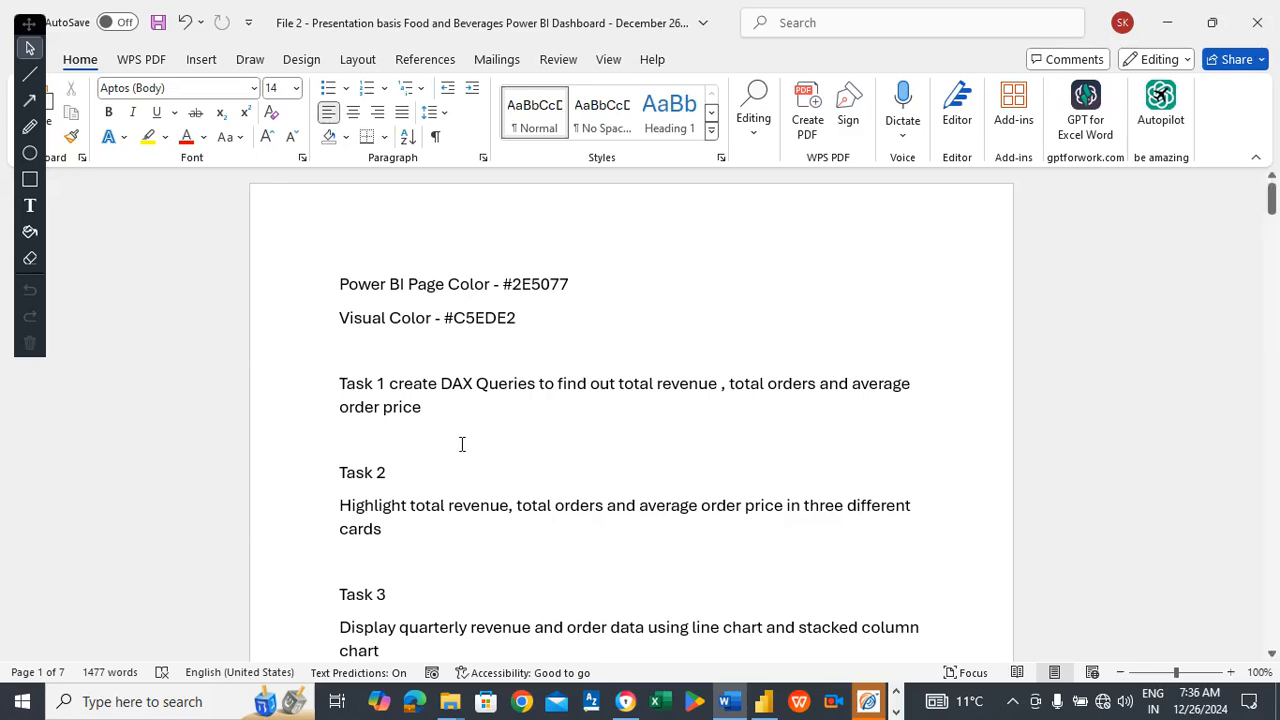
pyautogui.click(399, 442)
pyautogui.doubleClick(527, 282)
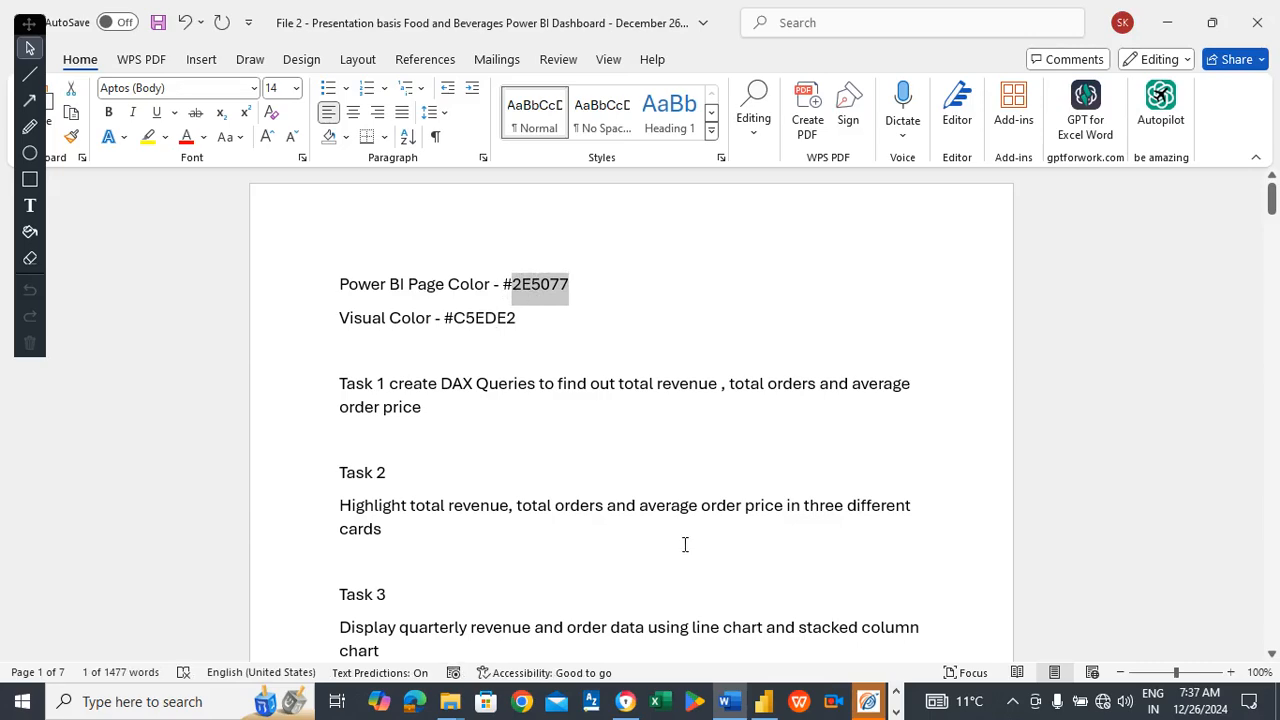
# Switch to Power BI Desktop and set the page's wallpaper color to #2E5077, copied from the Word document.
pyautogui.click(764, 703)
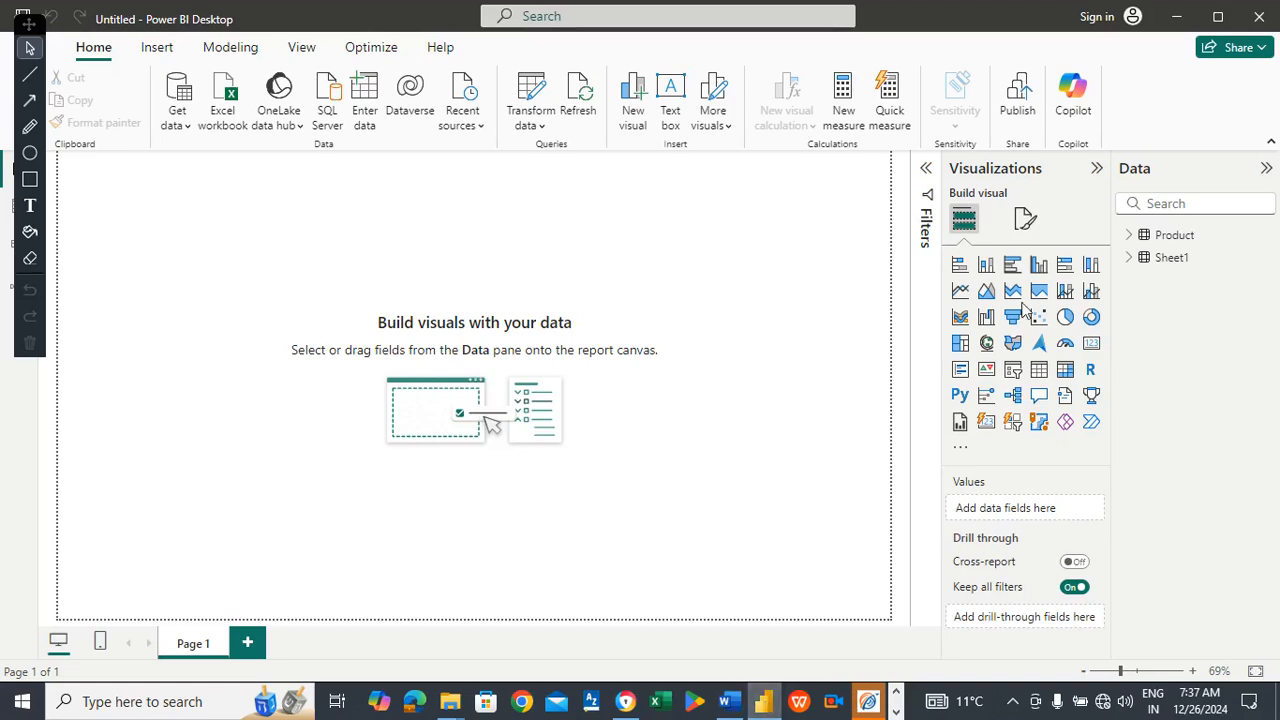
pyautogui.click(1030, 220)
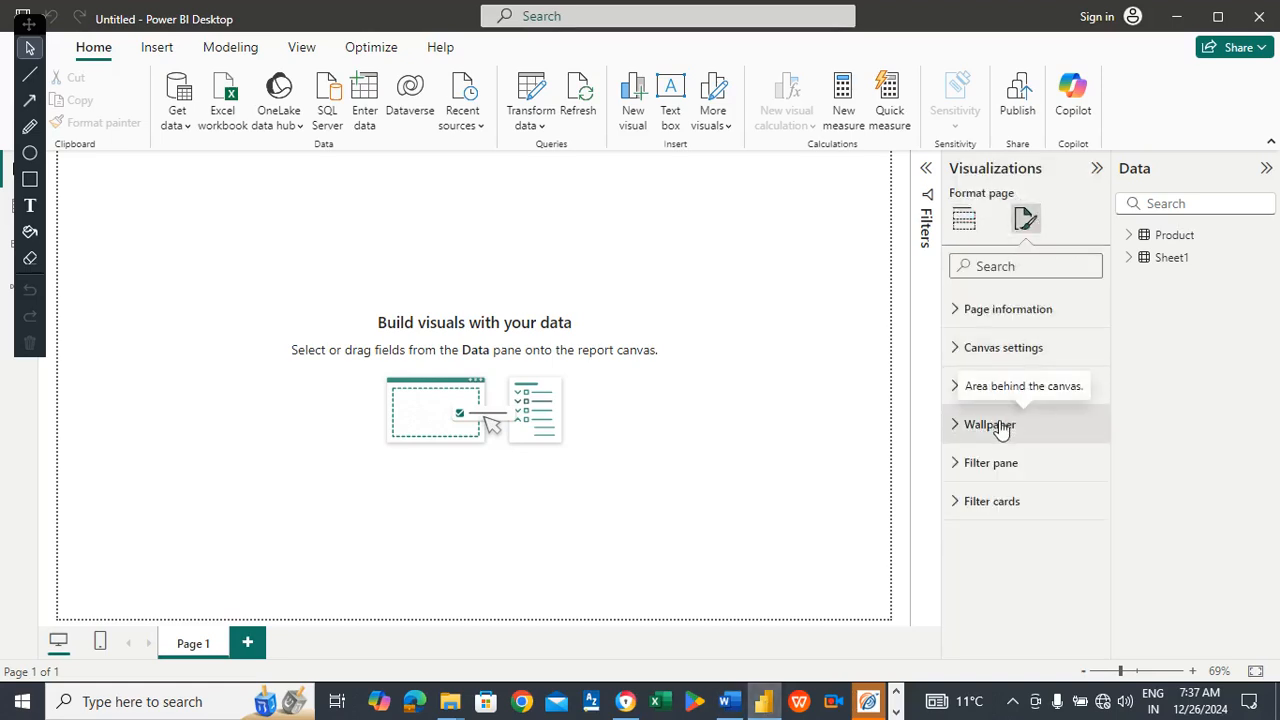
pyautogui.click(1001, 424)
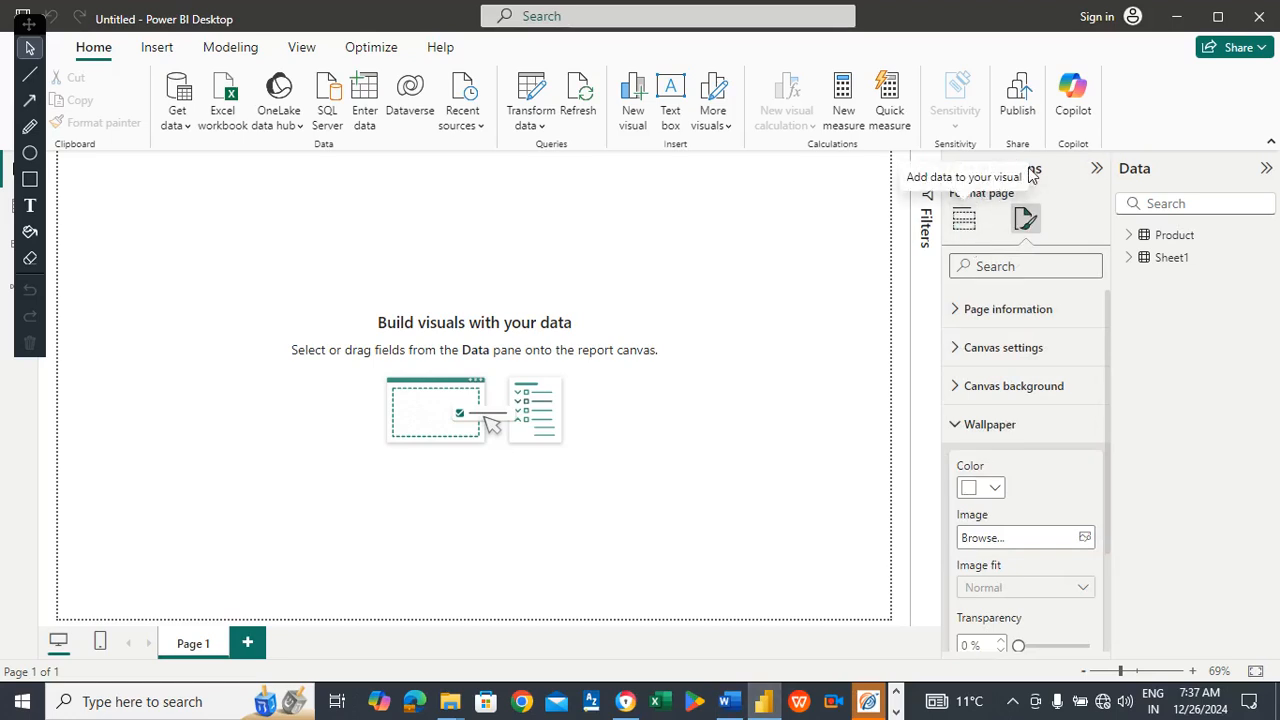
pyautogui.click(996, 490)
pyautogui.click(981, 449)
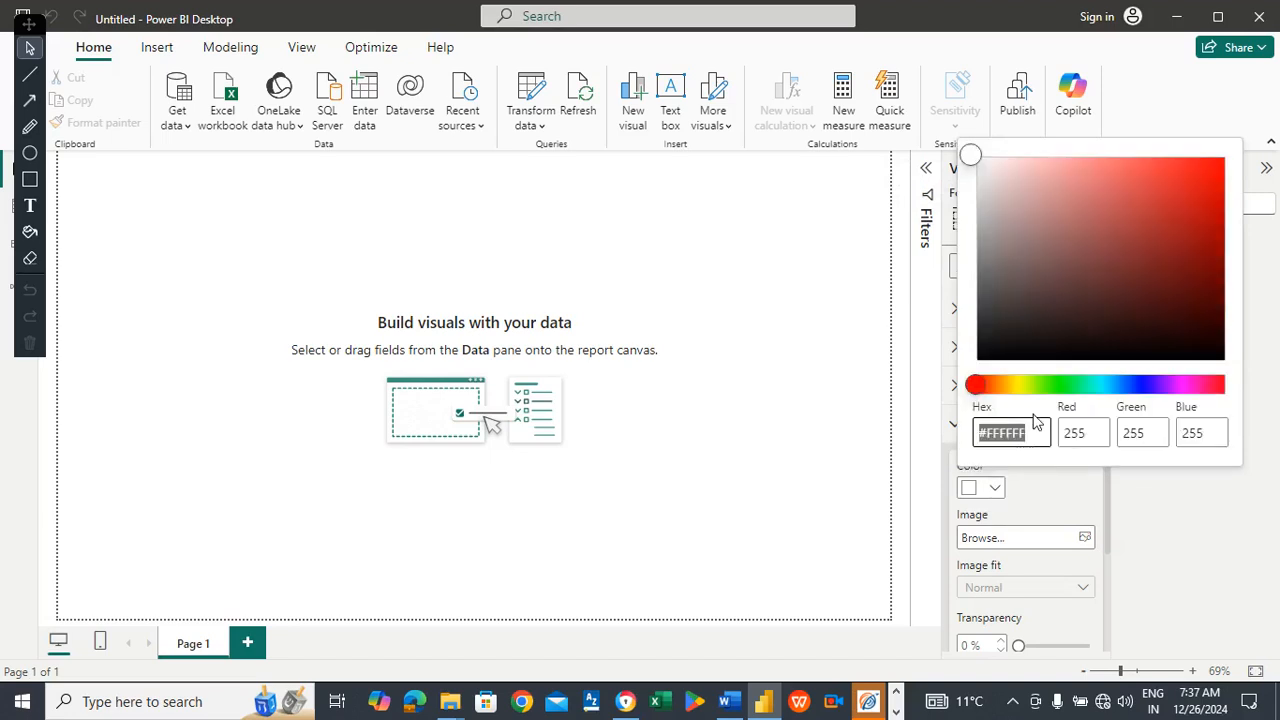
pyautogui.click(1034, 425)
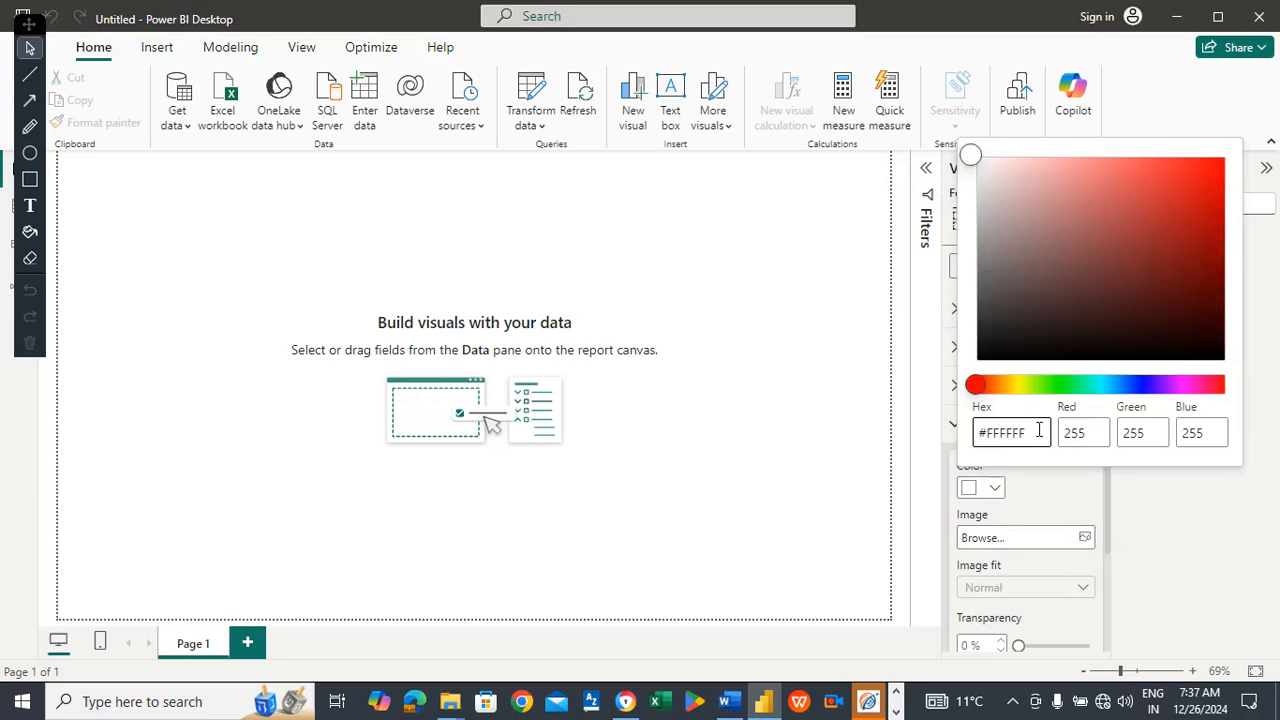
pyautogui.hotkey('ctrl', 'a')
pyautogui.press('BackSpace')
pyautogui.hotkey('ctrl', 'v')
pyautogui.click(733, 703)
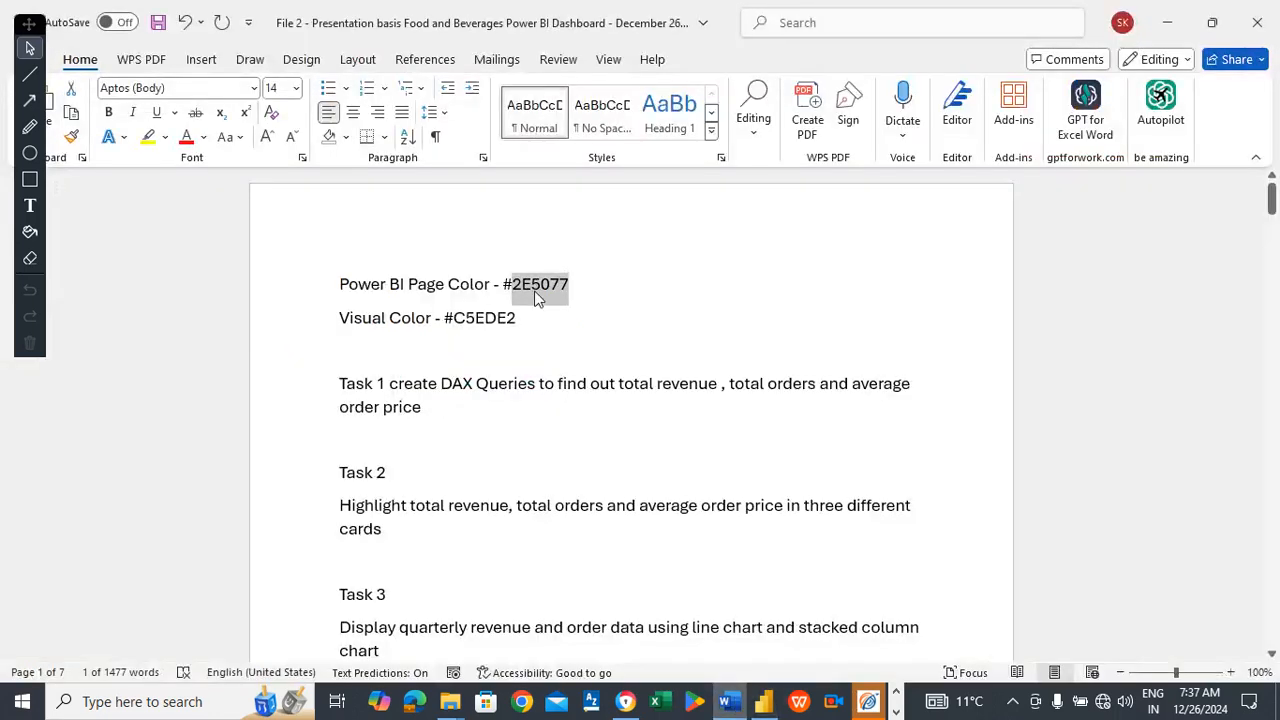
pyautogui.hotkey('alt', 'Tab')
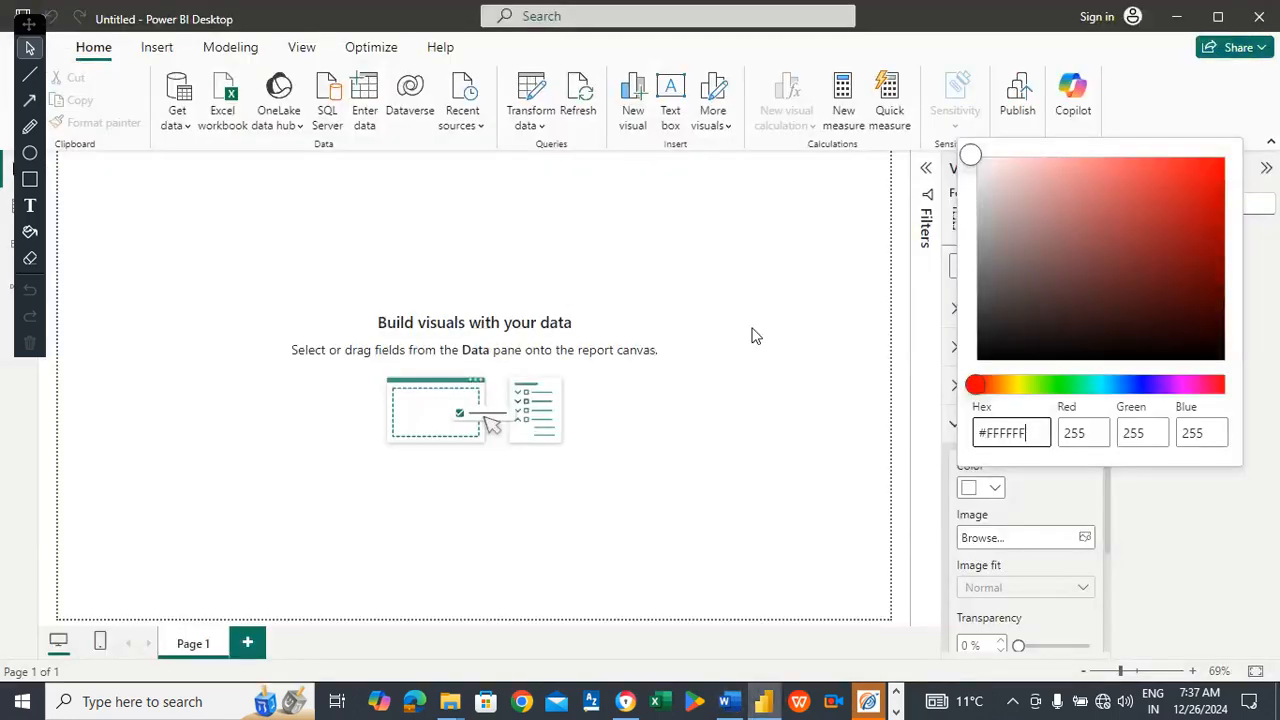
pyautogui.tripleClick(1043, 434)
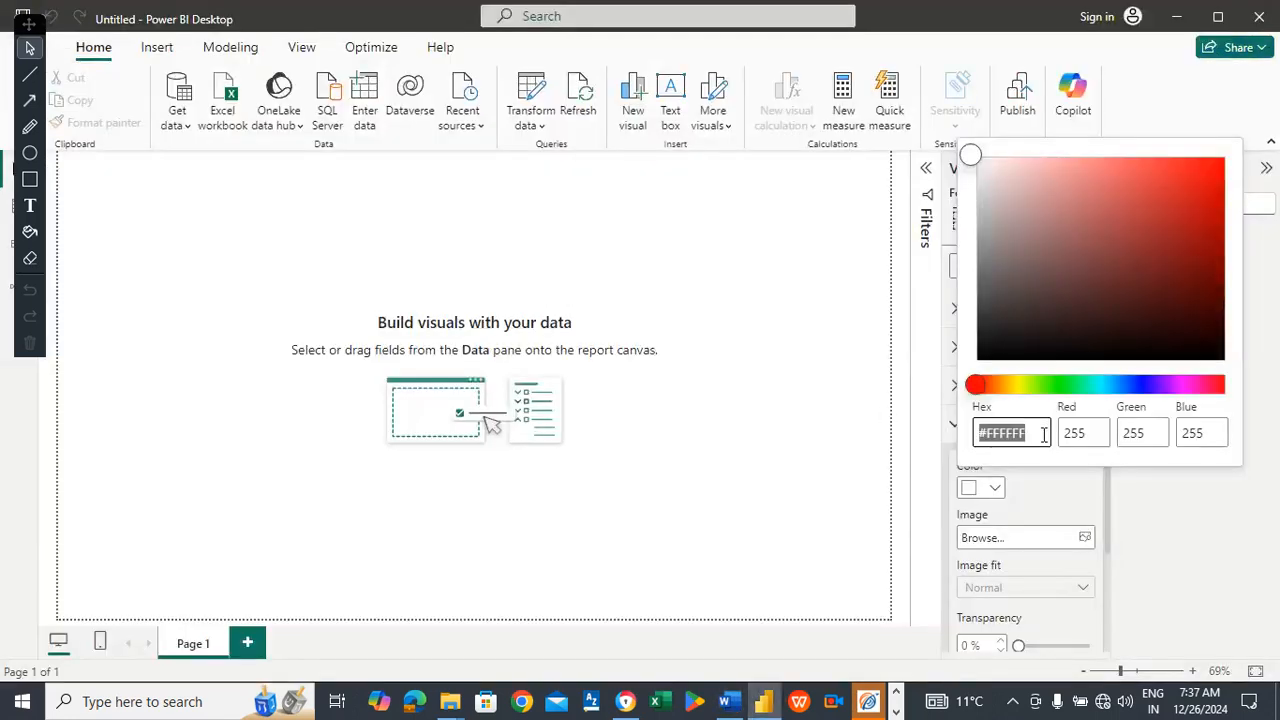
pyautogui.hotkey('ctrl', 'v')
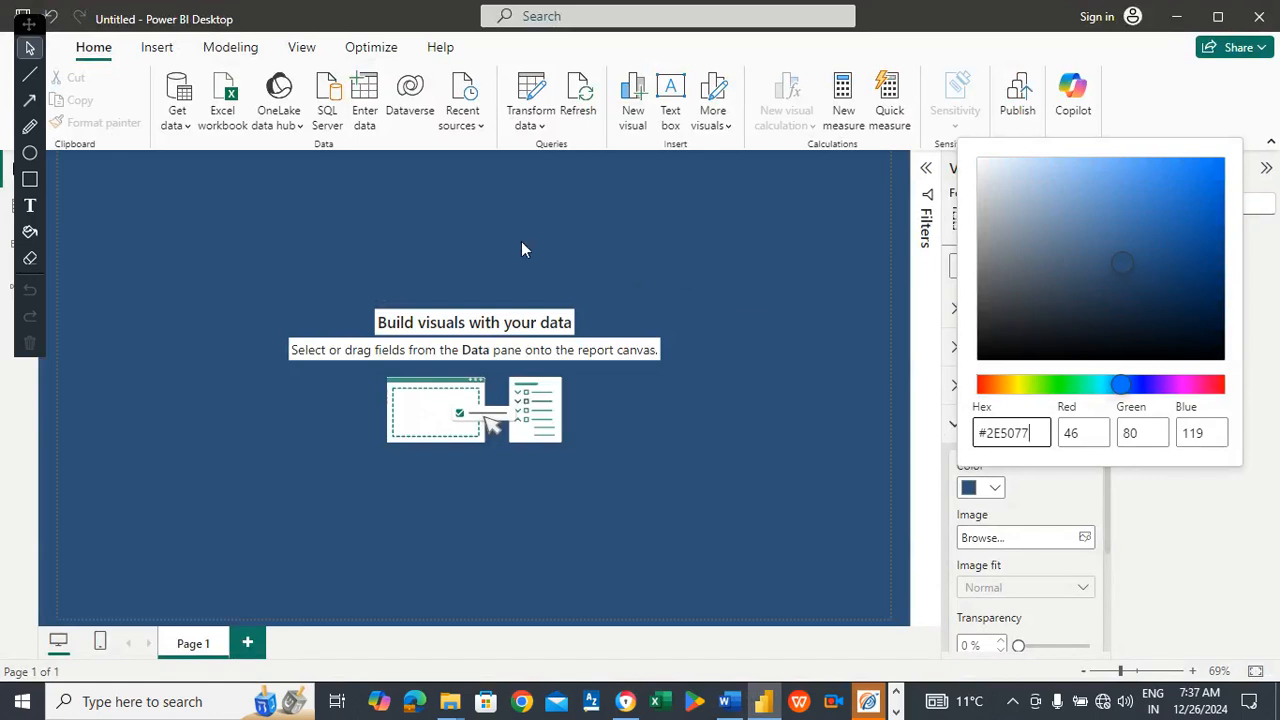
pyautogui.click(448, 235)
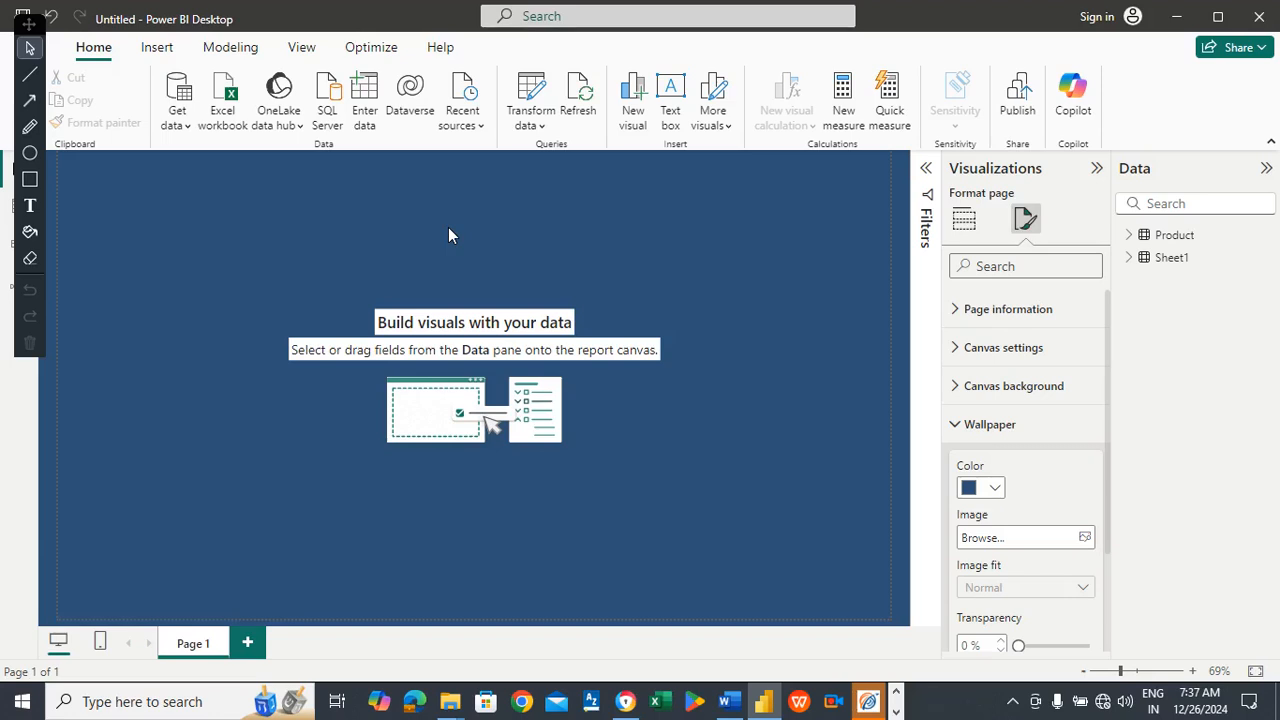
# Insert a rectangle shape and resize it into a thin banner spanning the full width of the page's upper edge.
pyautogui.click(160, 49)
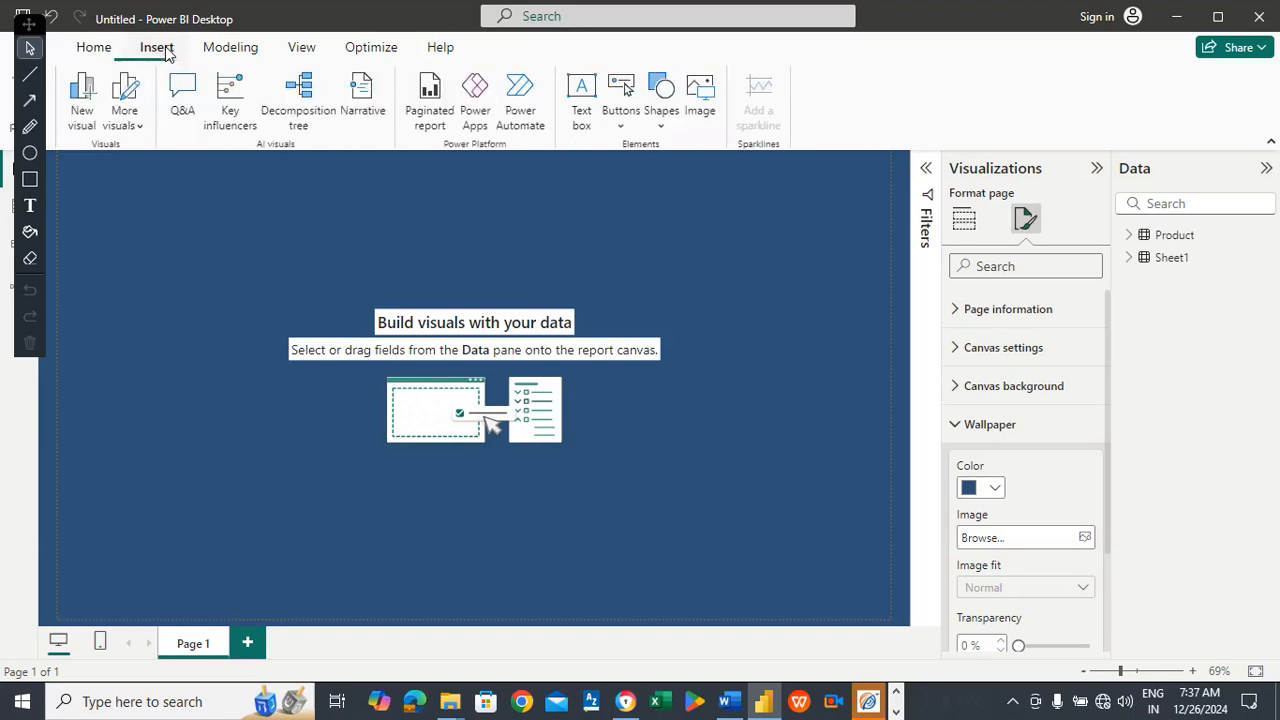
pyautogui.click(664, 128)
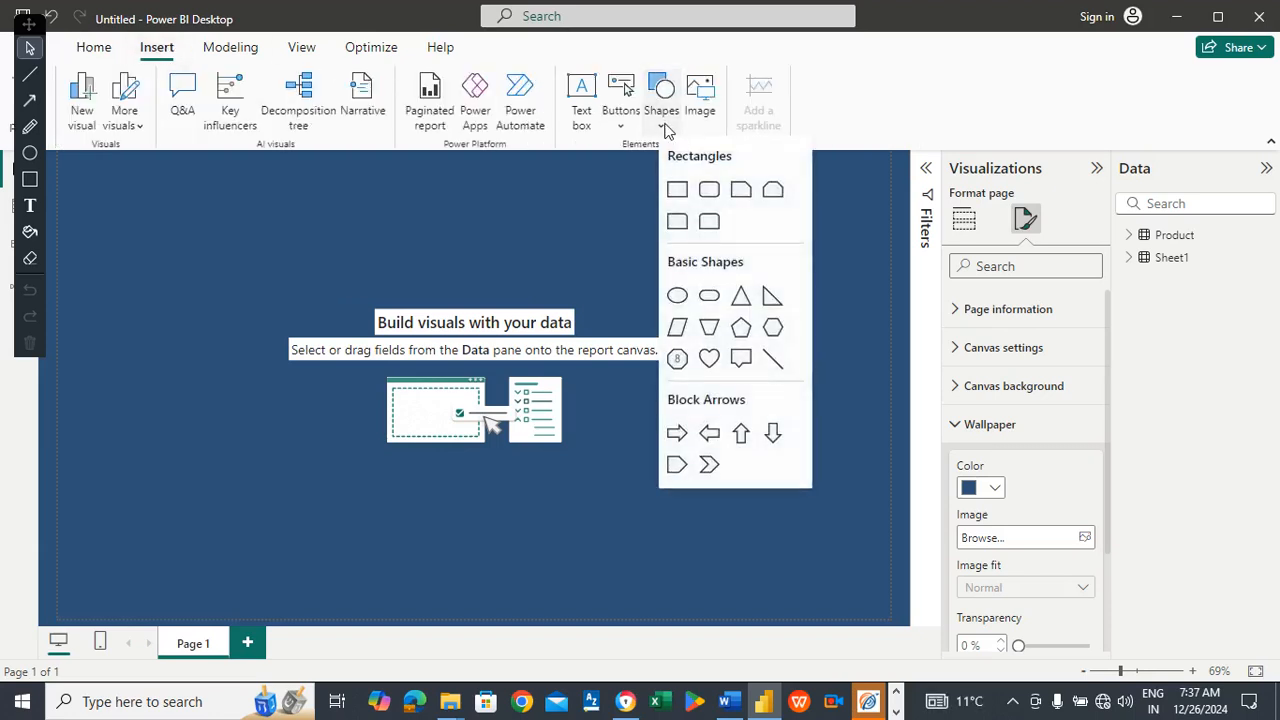
pyautogui.click(677, 190)
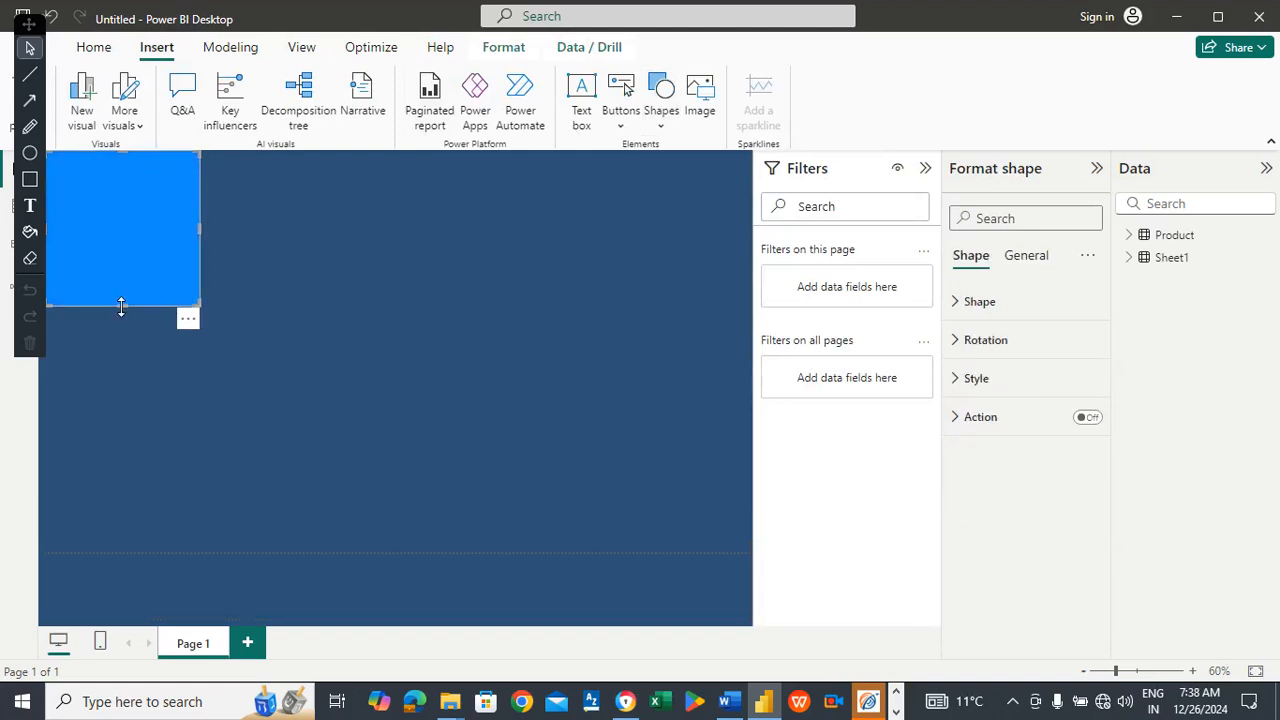
pyautogui.moveTo(121, 307); pyautogui.dragTo(120, 200)
pyautogui.moveTo(201, 172); pyautogui.dragTo(749, 193)
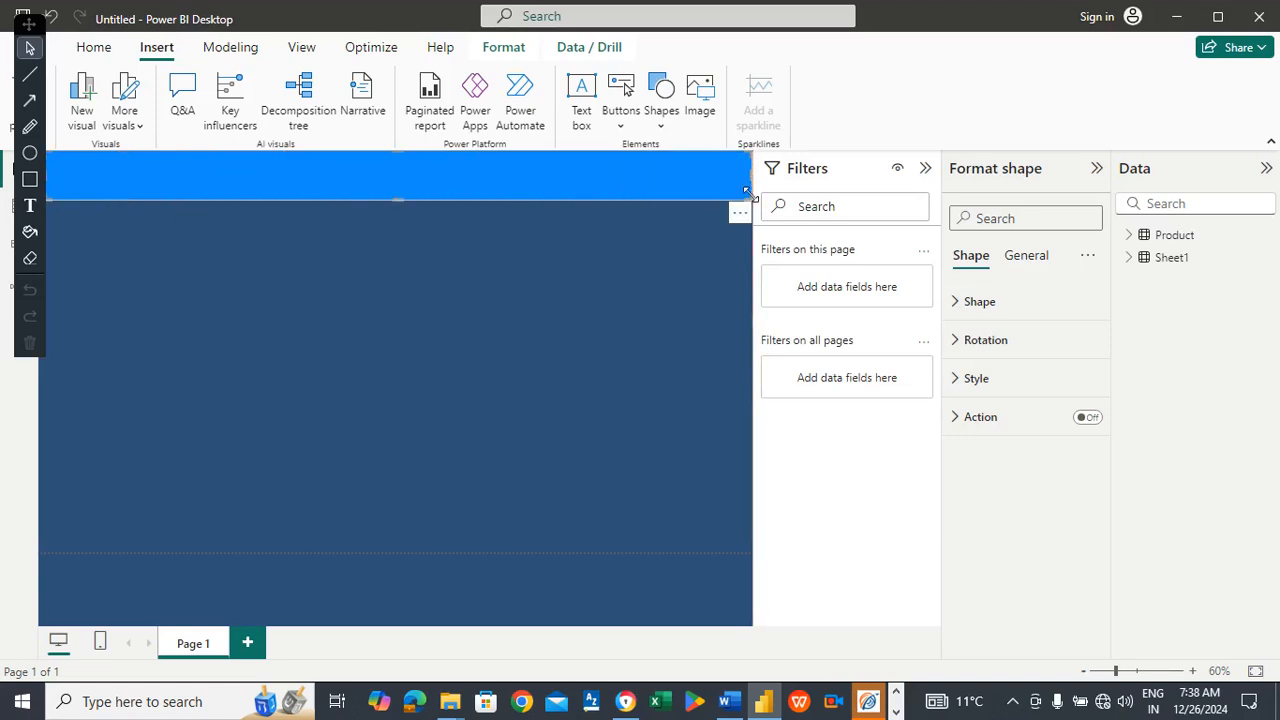
pyautogui.click(924, 172)
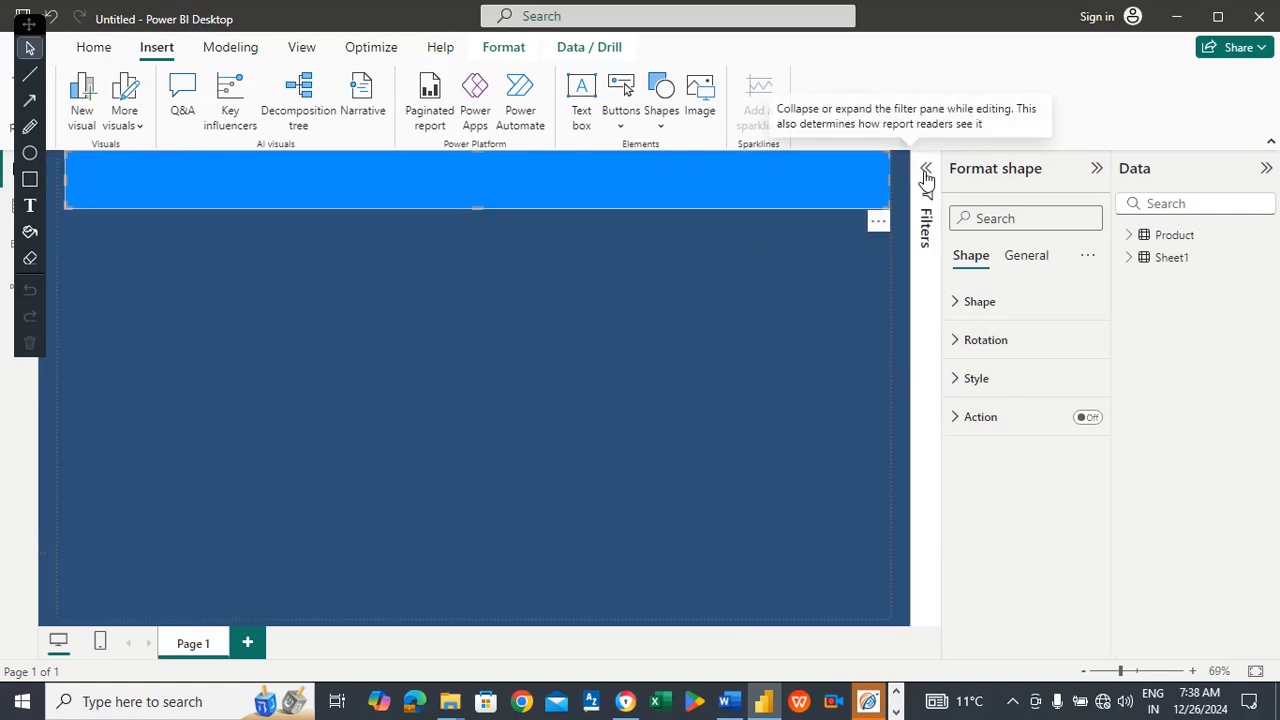
pyautogui.moveTo(63, 180); pyautogui.dragTo(55, 180)
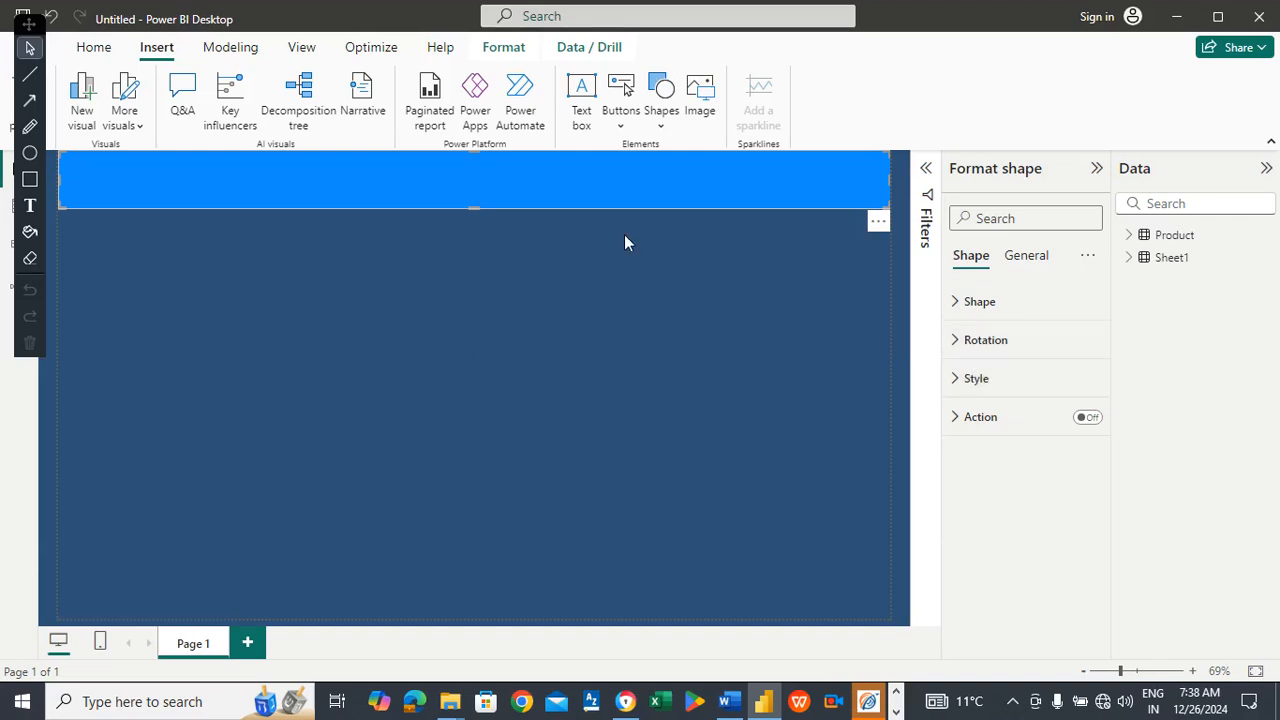
# Turn off the fill of the banner rectangle.
pyautogui.click(980, 380)
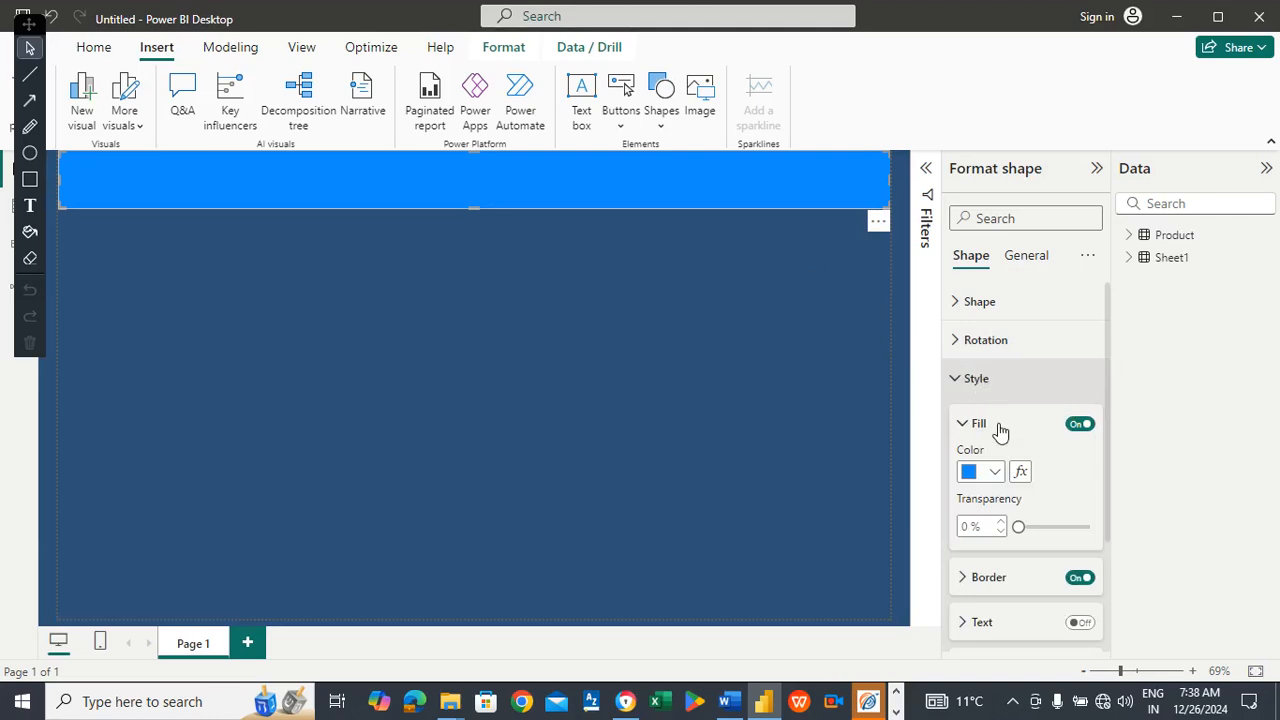
pyautogui.click(1078, 425)
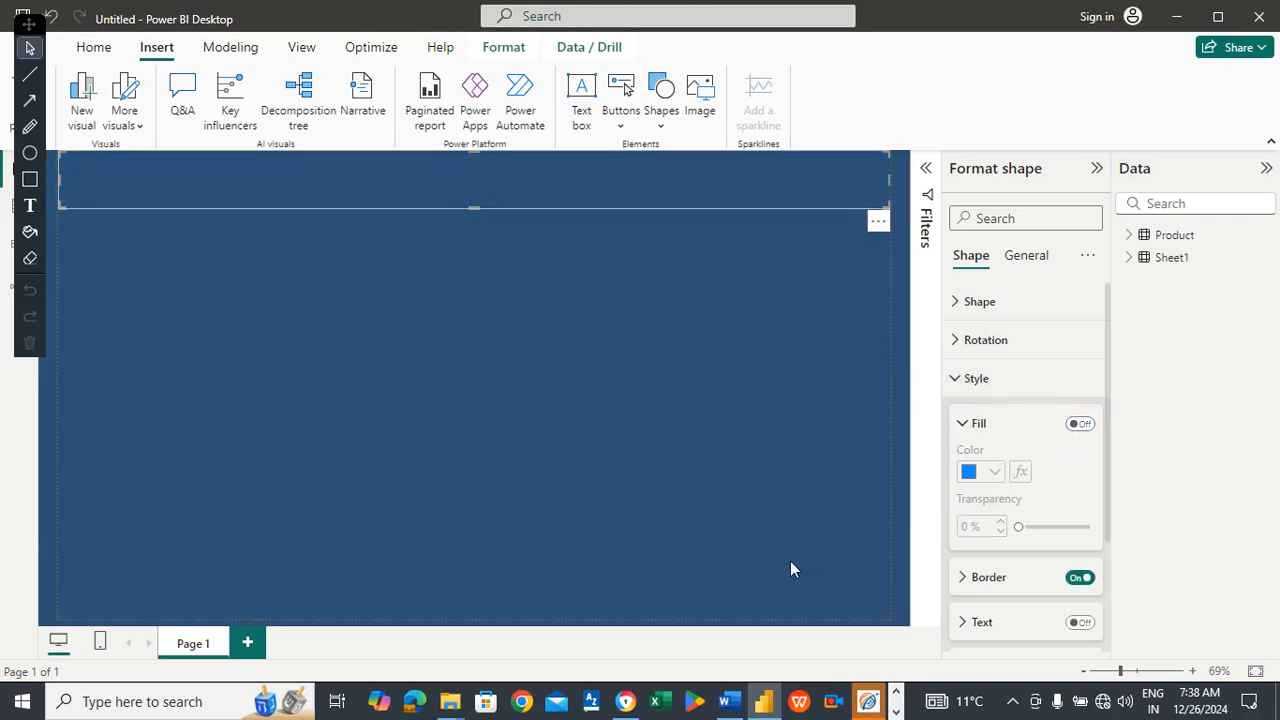
# Turn on the banner's text and set its font color to the visual color #C5EDE2 listed in the Word document.
pyautogui.click(729, 701)
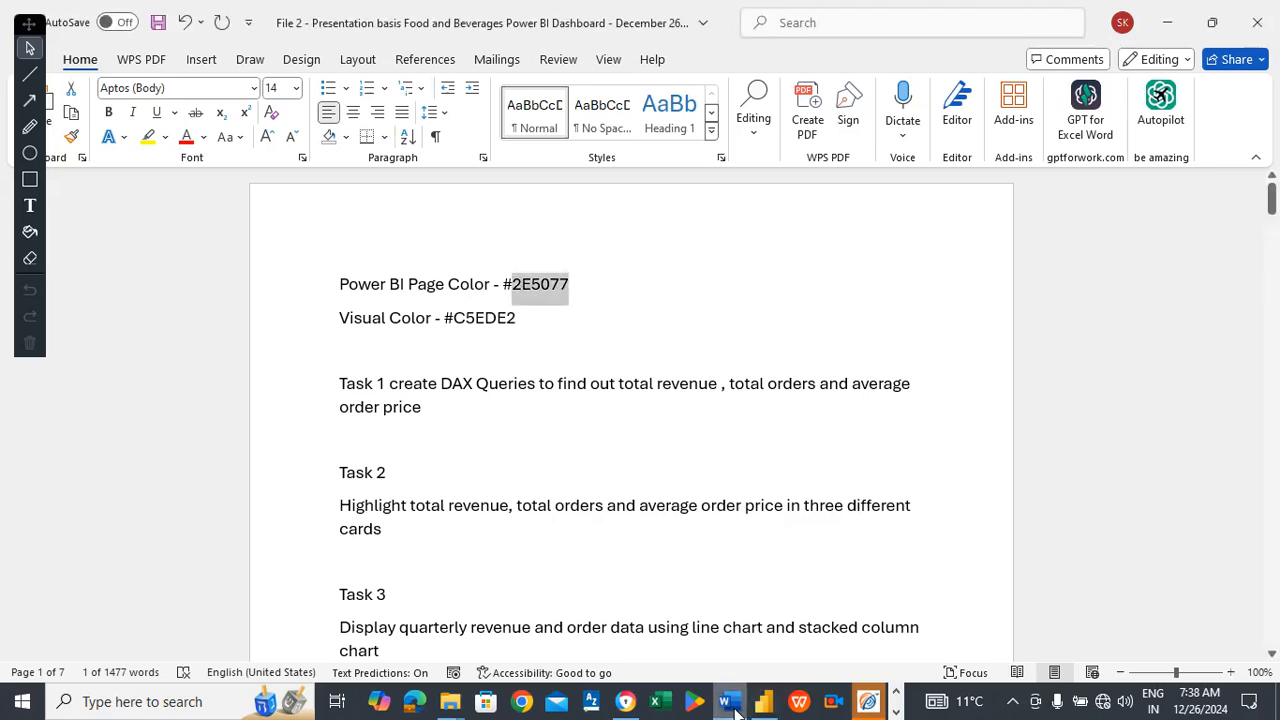
pyautogui.doubleClick(491, 322)
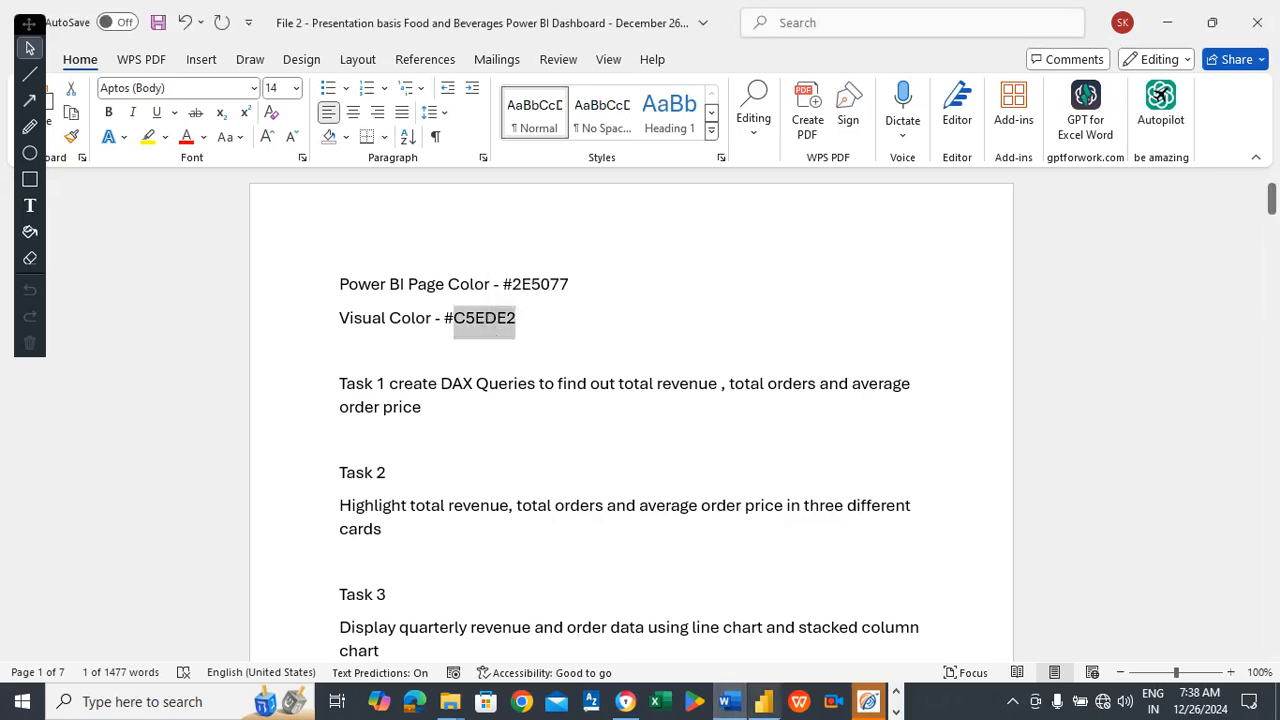
pyautogui.click(778, 707)
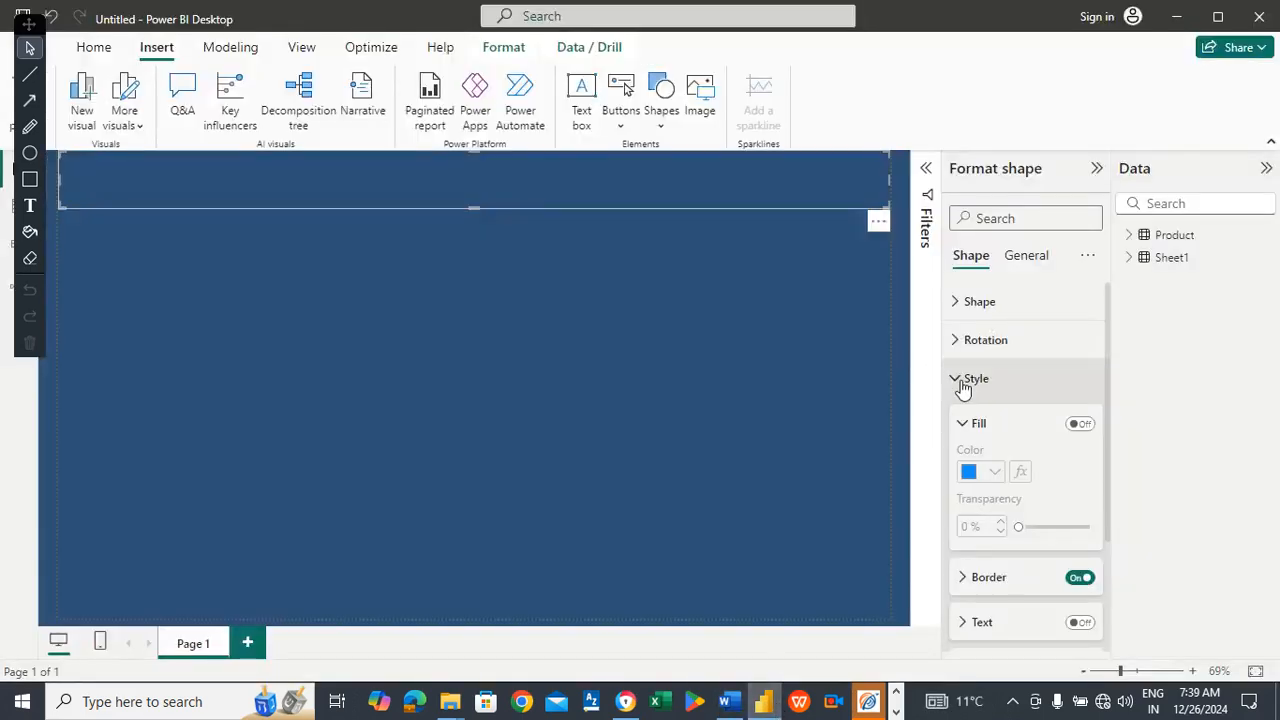
pyautogui.click(976, 423)
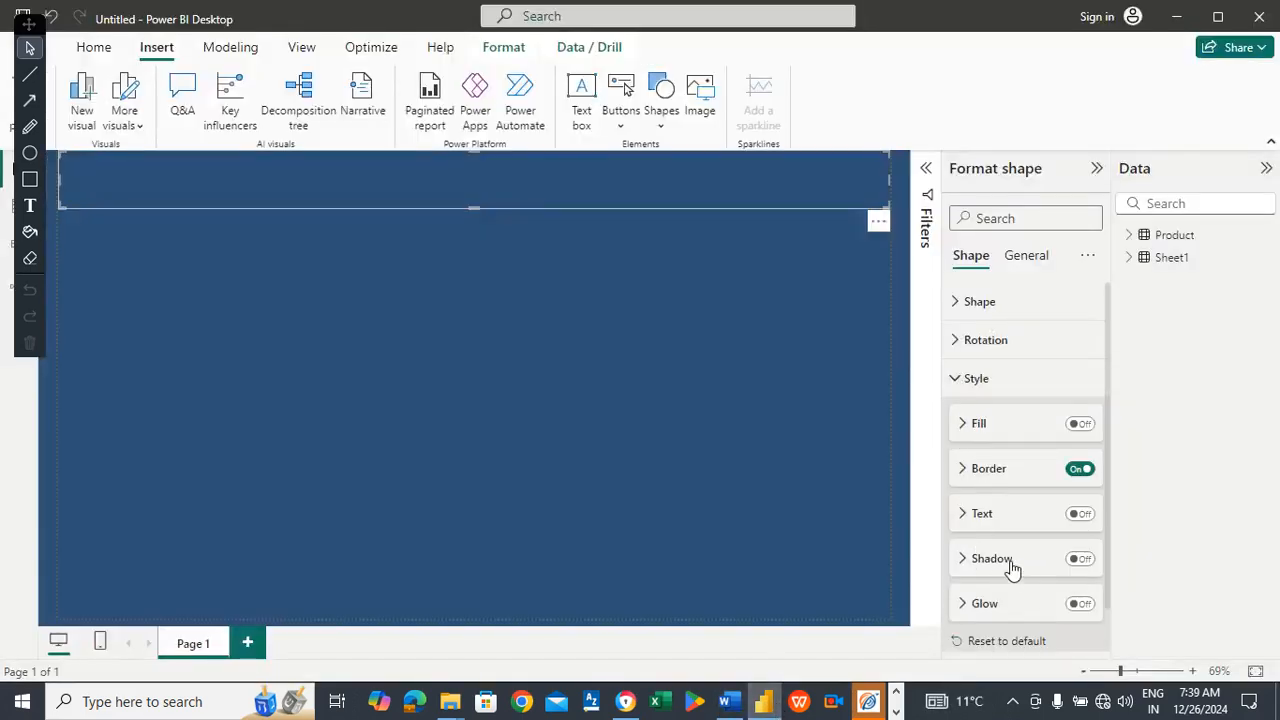
pyautogui.click(1078, 515)
pyautogui.click(1007, 517)
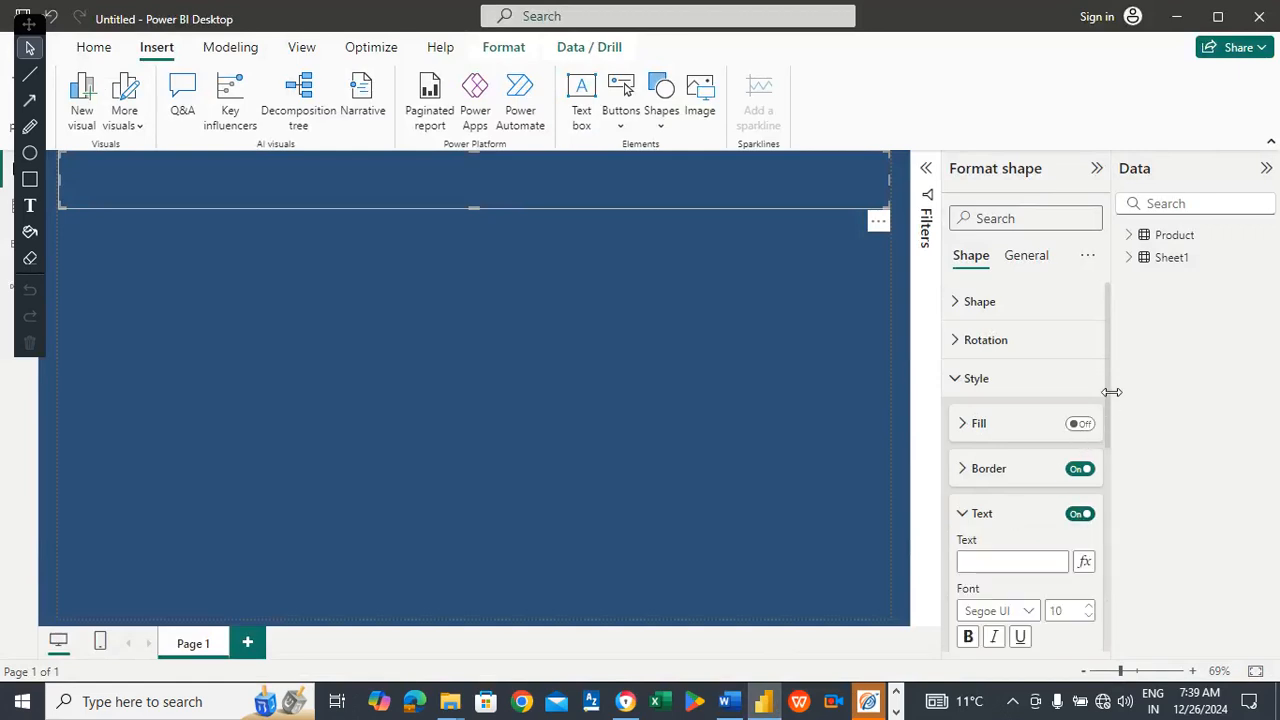
pyautogui.moveTo(1109, 366); pyautogui.dragTo(1109, 466)
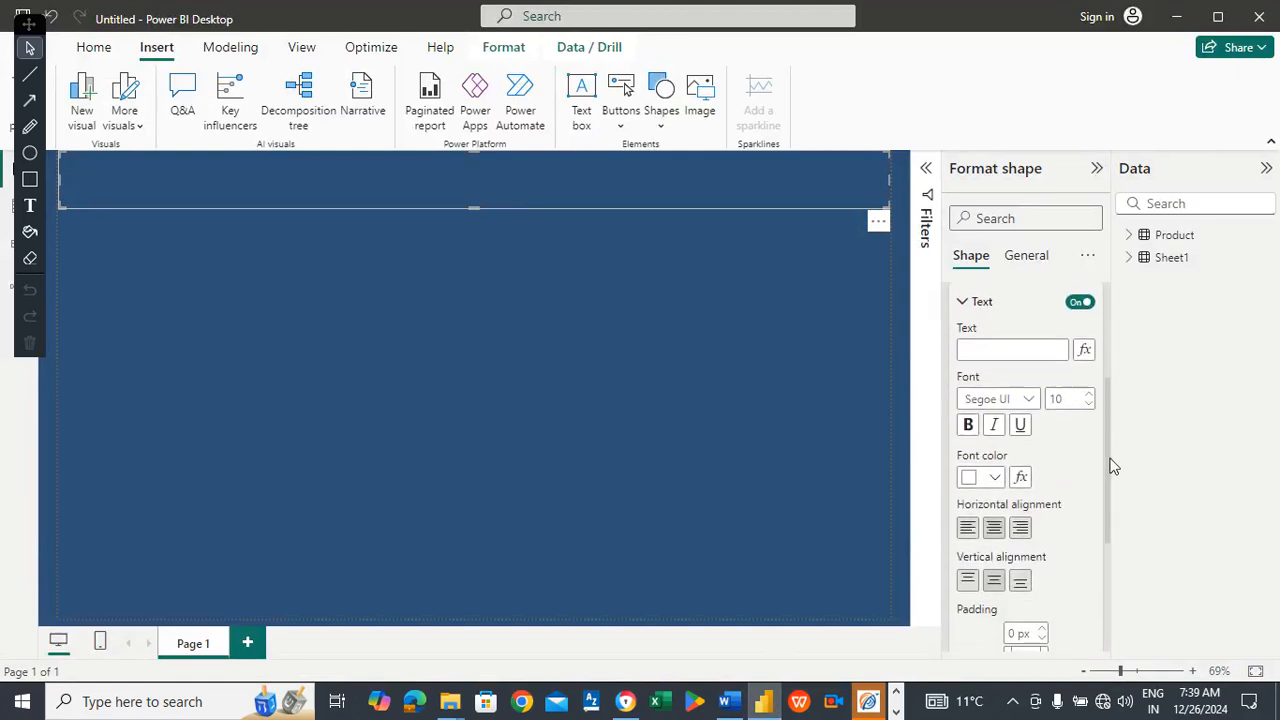
pyautogui.click(994, 478)
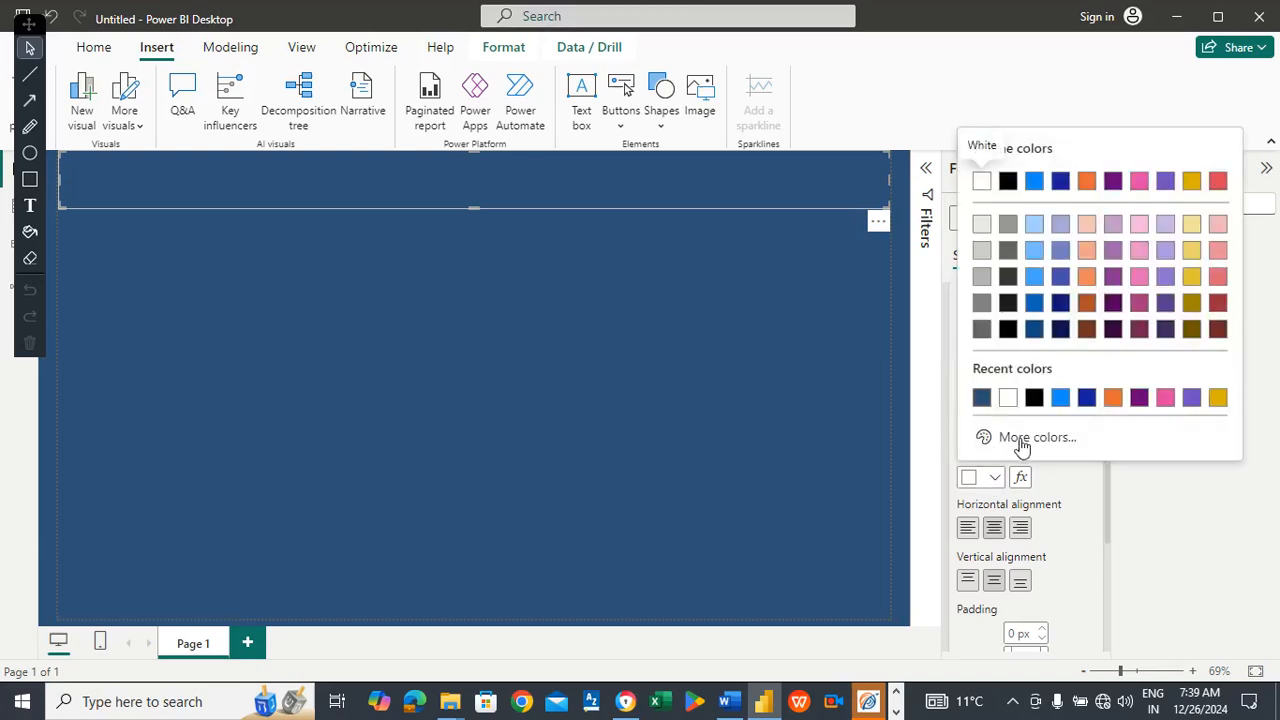
pyautogui.click(1020, 437)
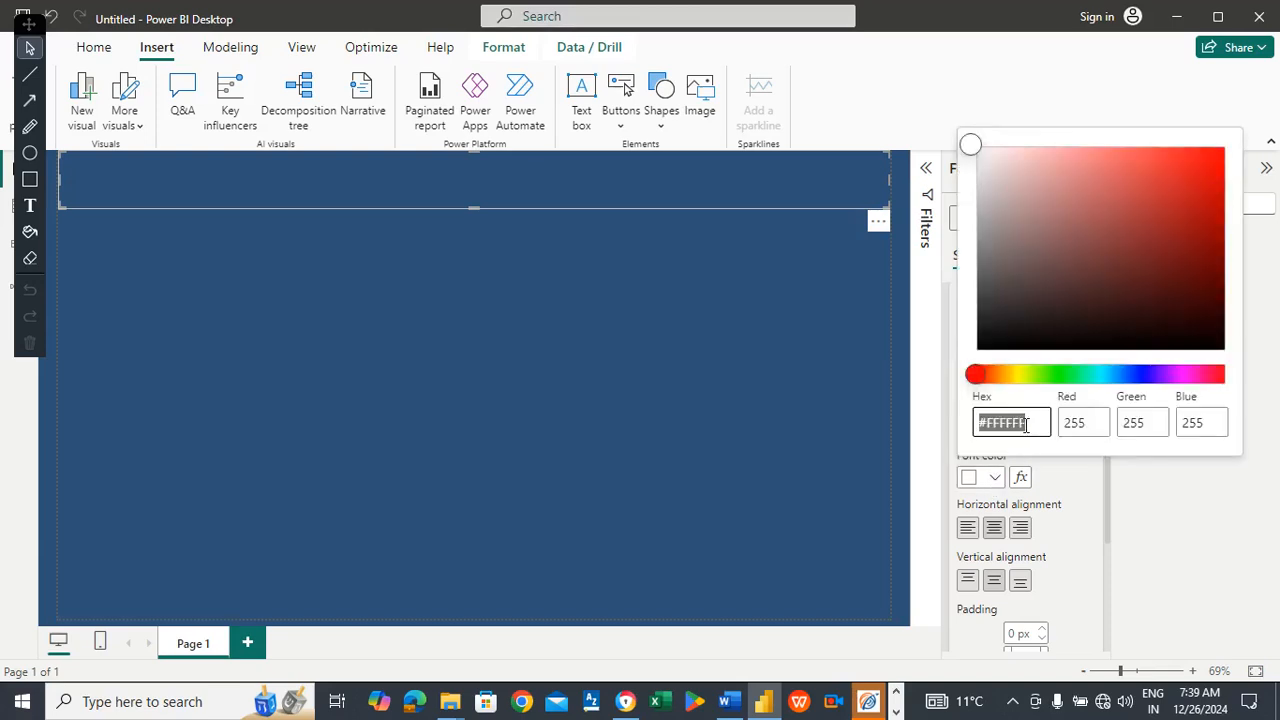
pyautogui.write('#C5EDE2')
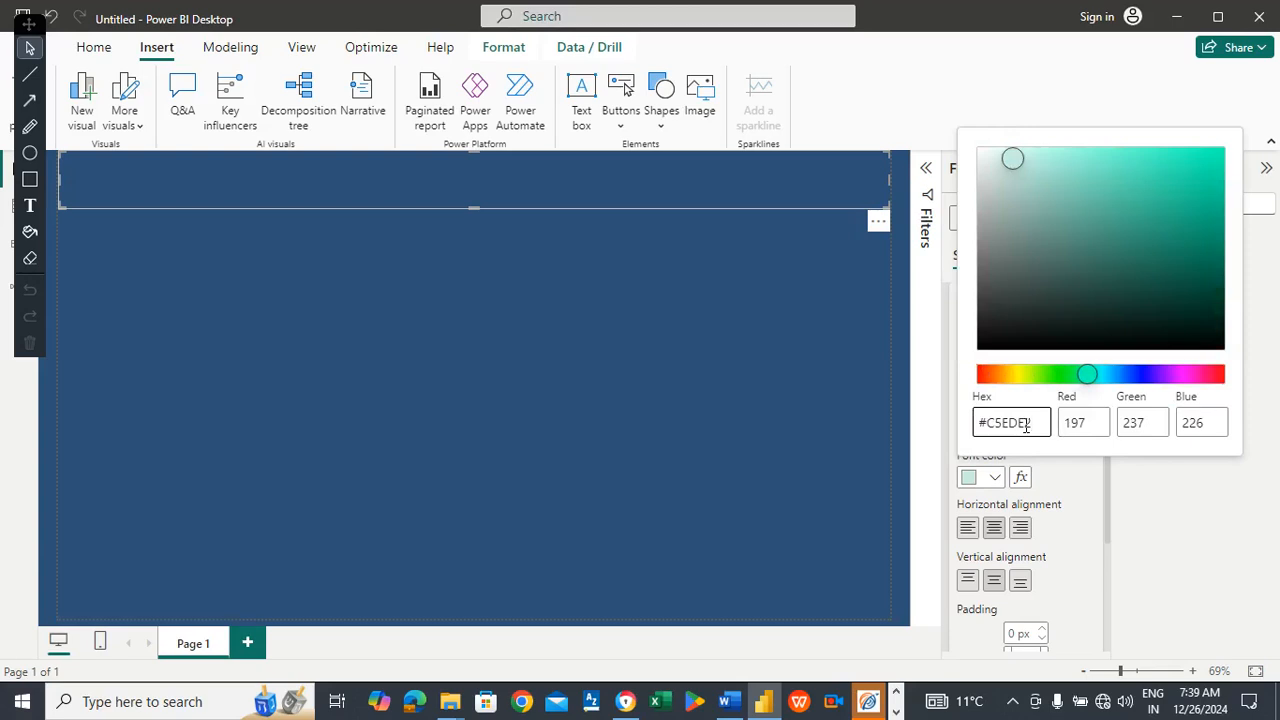
pyautogui.click(1075, 466)
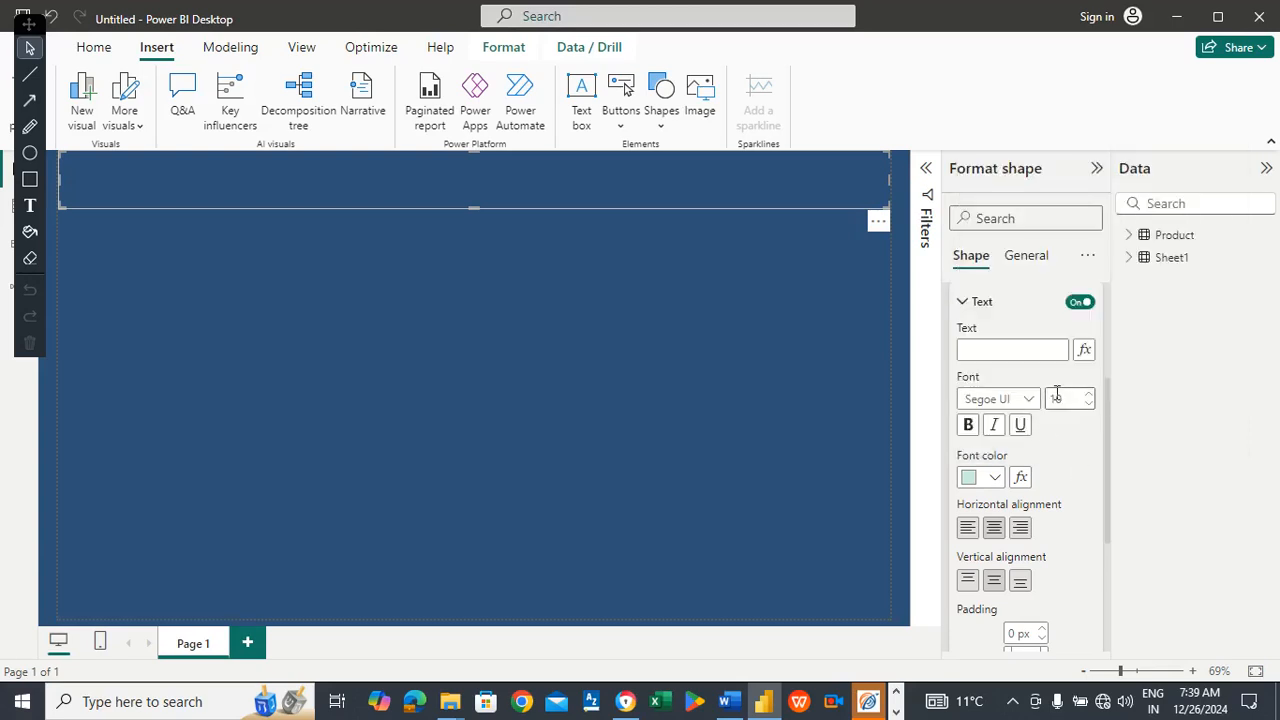
# Set the banner text's font size to 45 and enter the title "Food and beverages Sales Dashboard".
pyautogui.doubleClick(1071, 396)
pyautogui.write('45')
pyautogui.click(1020, 348)
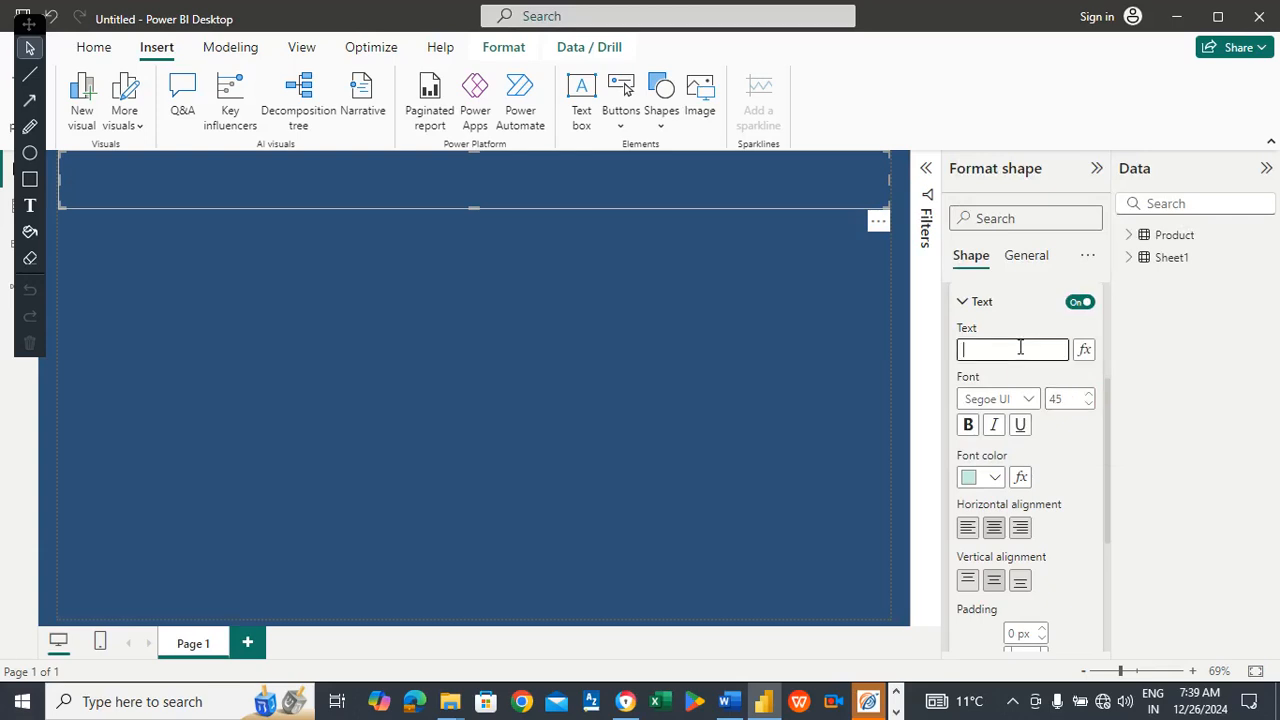
pyautogui.write('Food a')
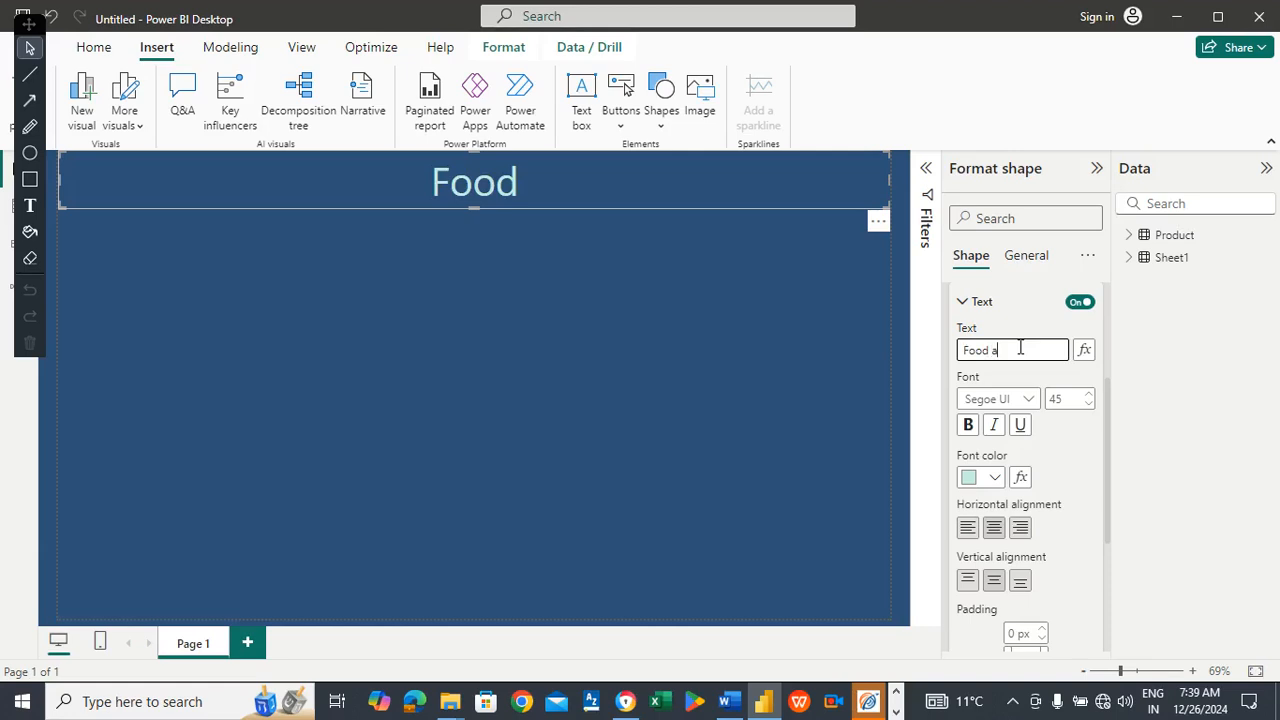
pyautogui.write('nd bevera')
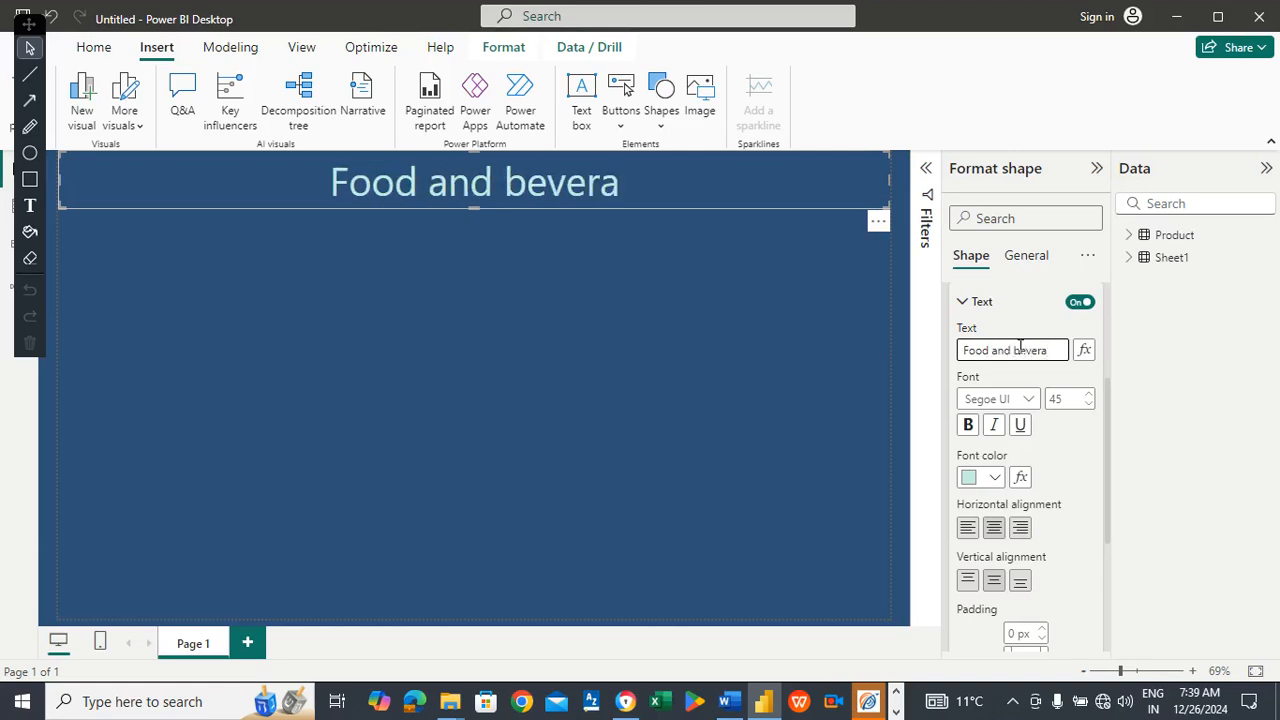
pyautogui.write('ges')
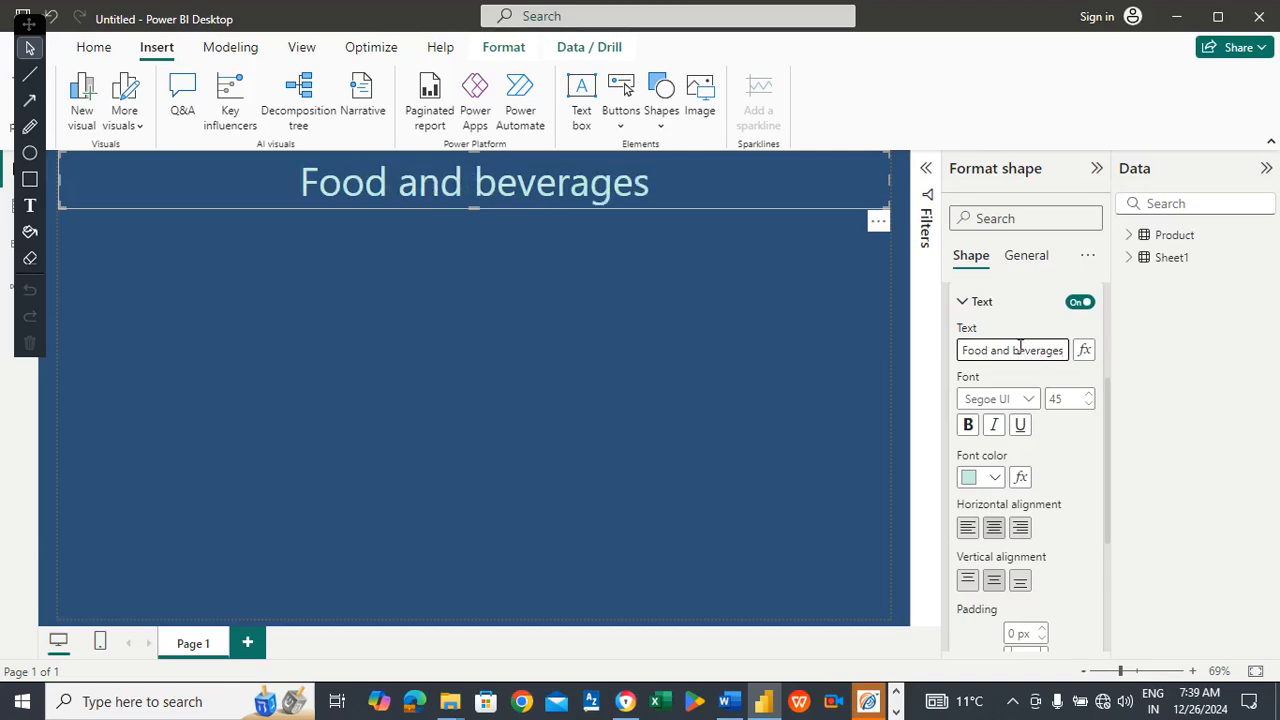
pyautogui.write(' Sales Da')
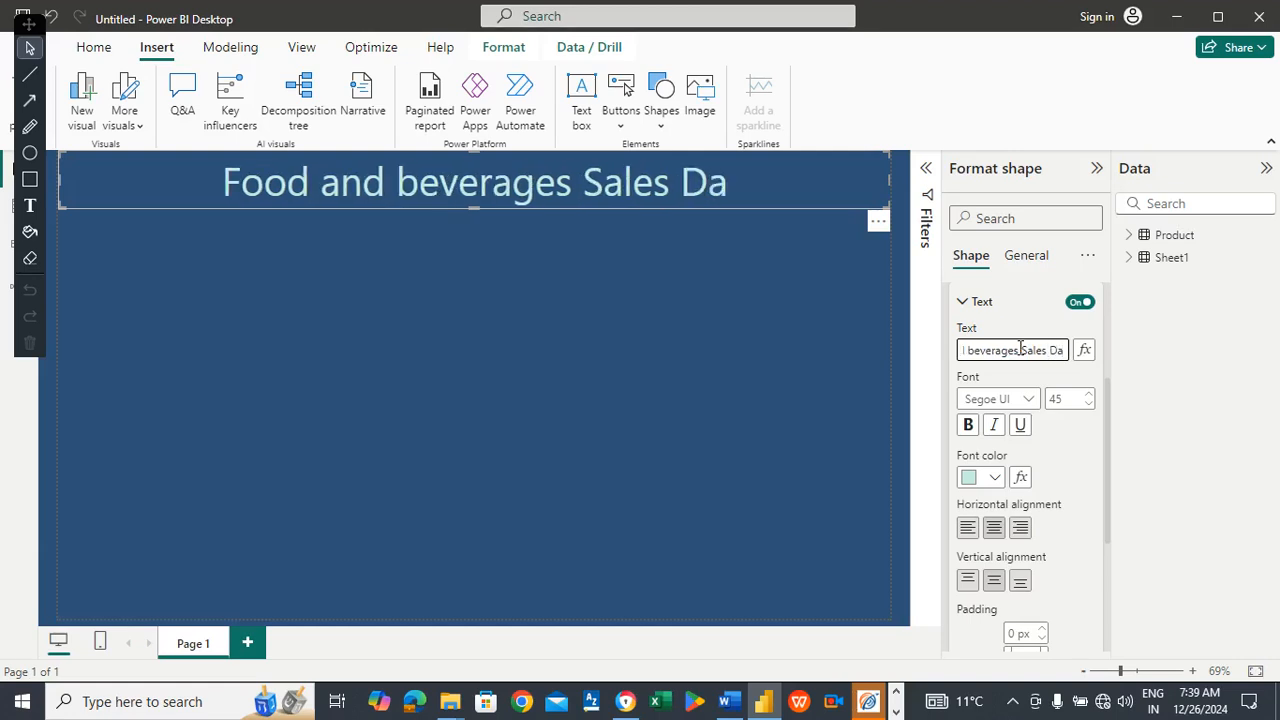
pyautogui.write('shboard')
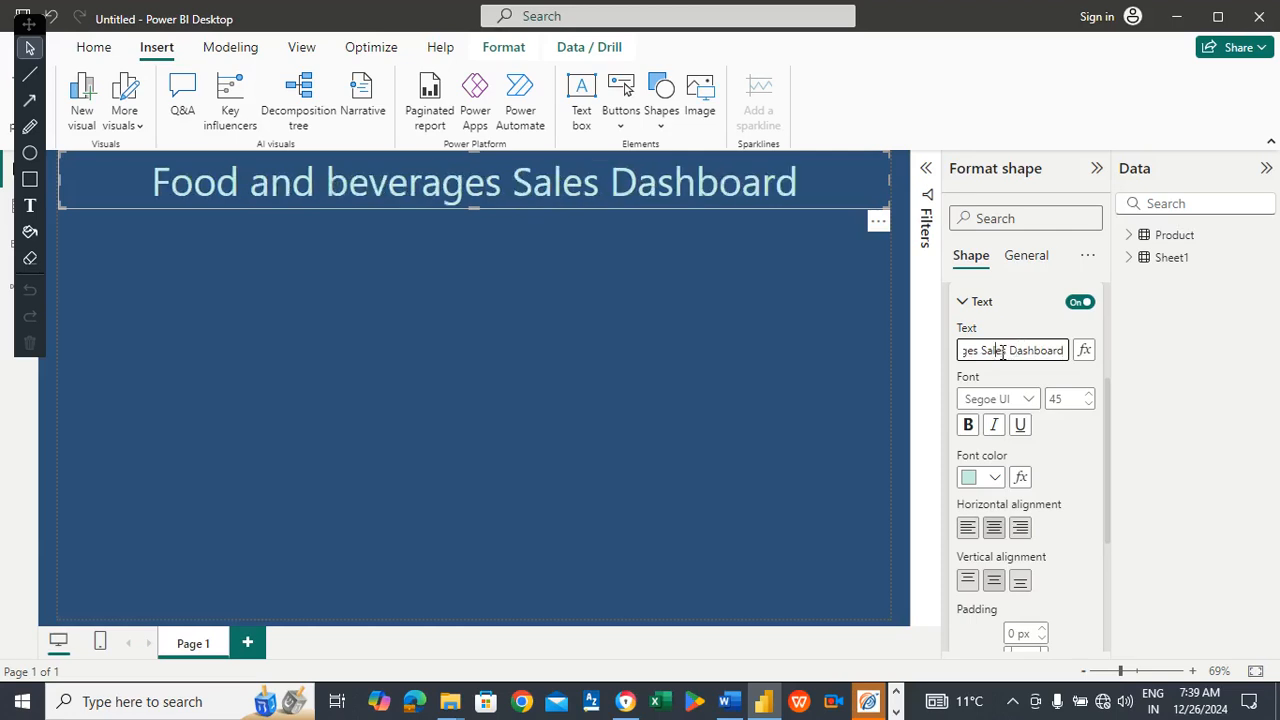
# Capitalize the first letter of "Beverages" in the banner title.
pyautogui.press('Home')
pyautogui.click(1020, 352)
pyautogui.press('BackSpace')
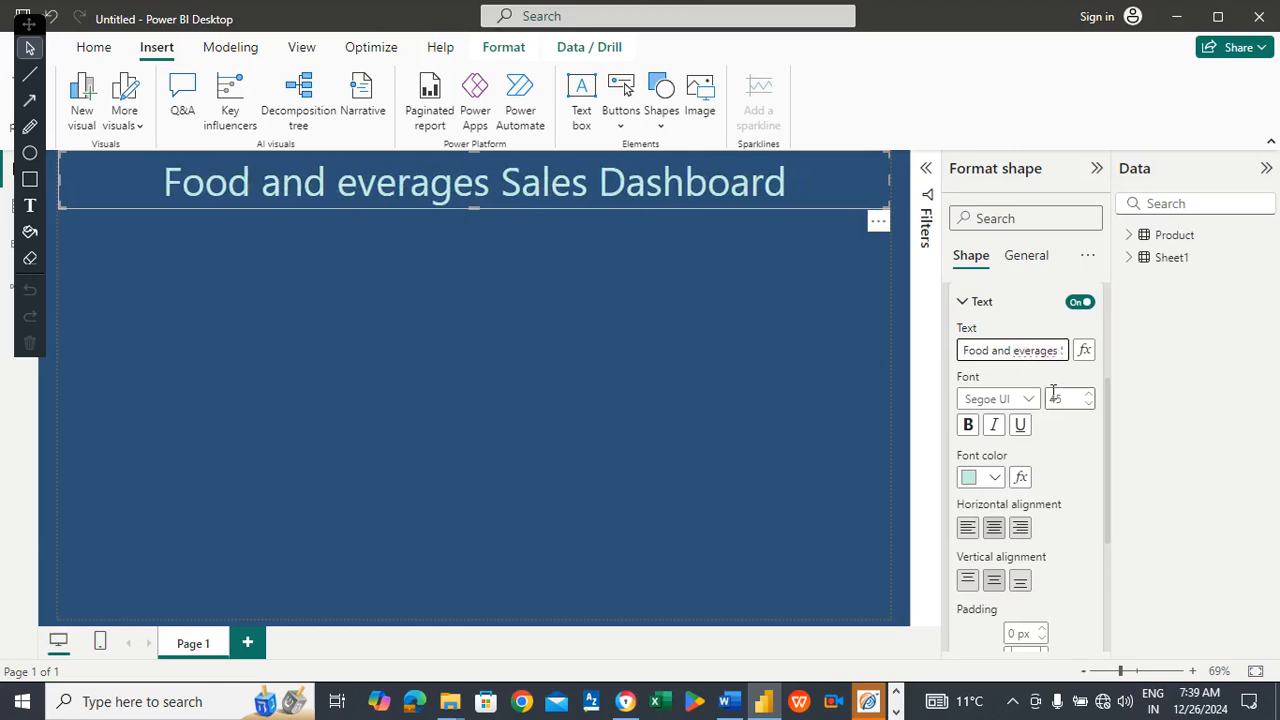
pyautogui.write('B')
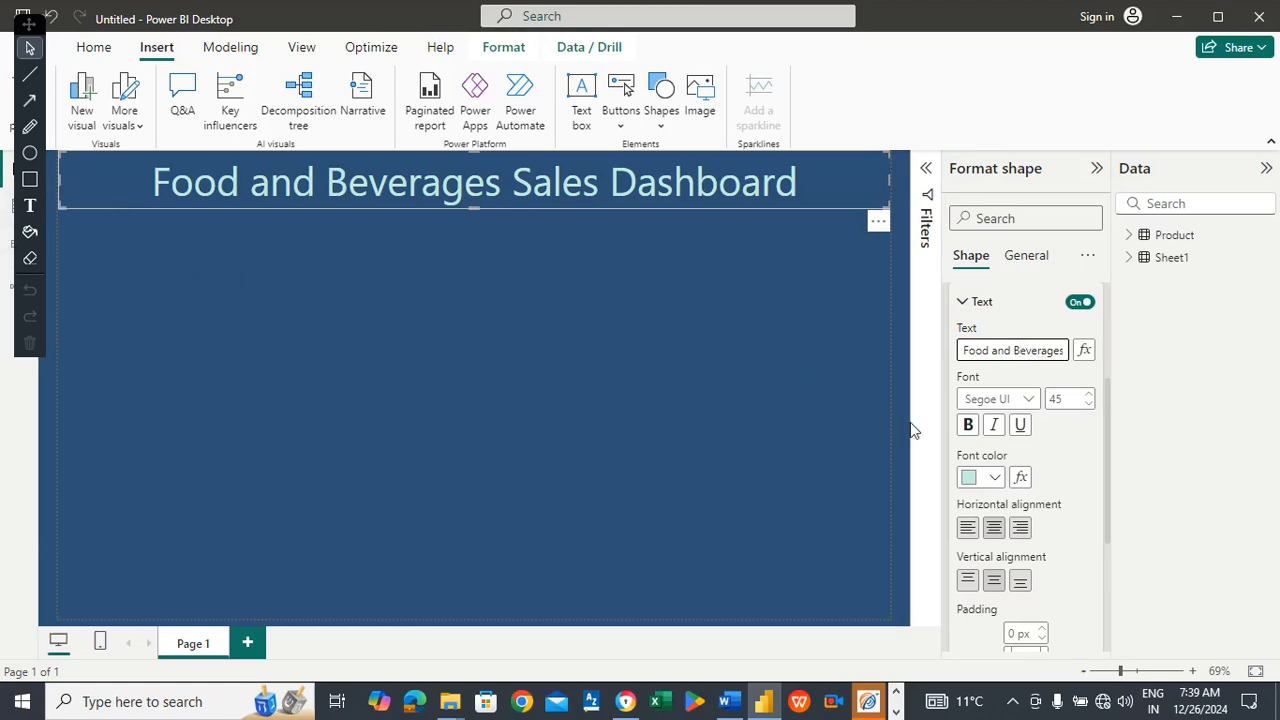
# Make the banner title bold and set its font size to 50.
pyautogui.click(967, 425)
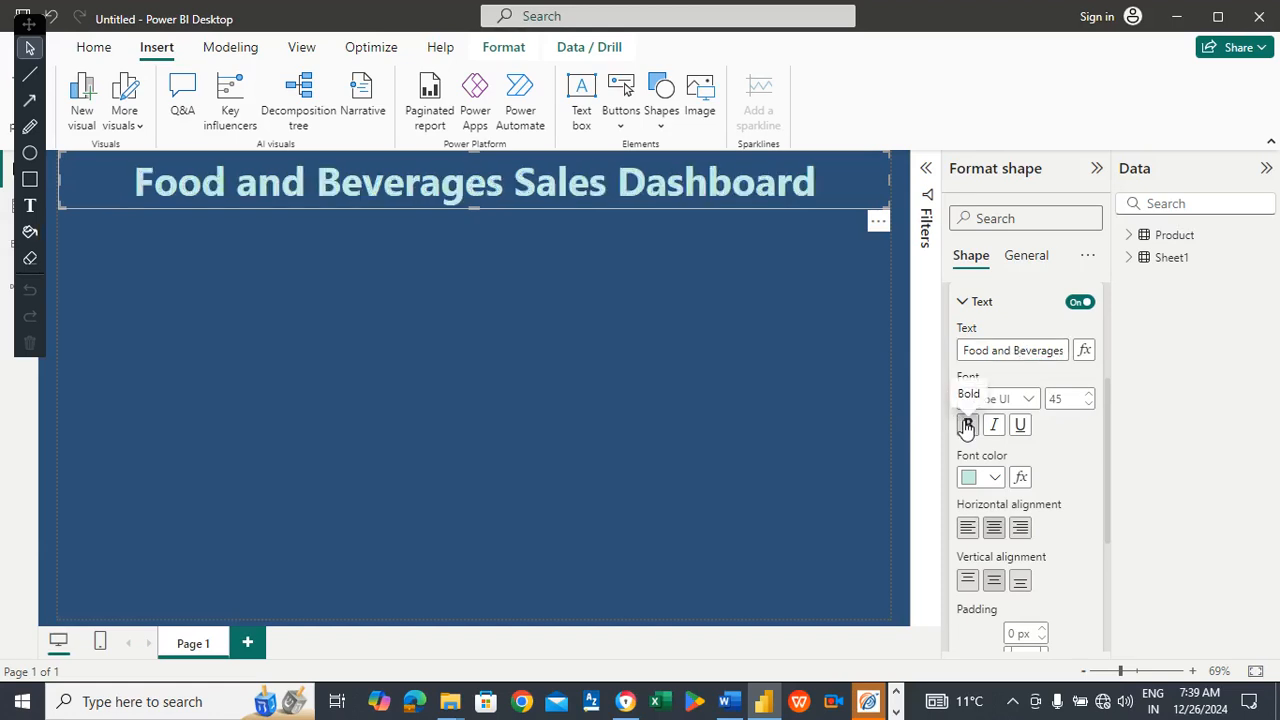
pyautogui.doubleClick(1066, 400)
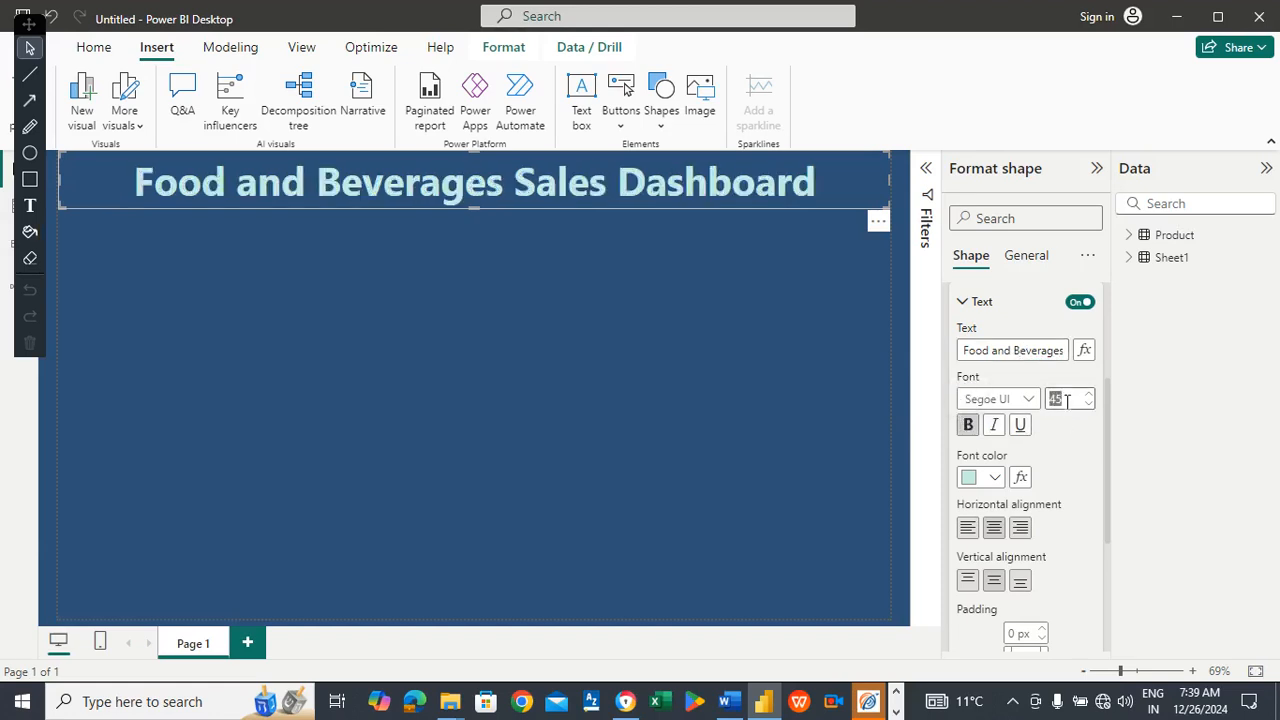
pyautogui.write('50')
pyautogui.click(640, 291)
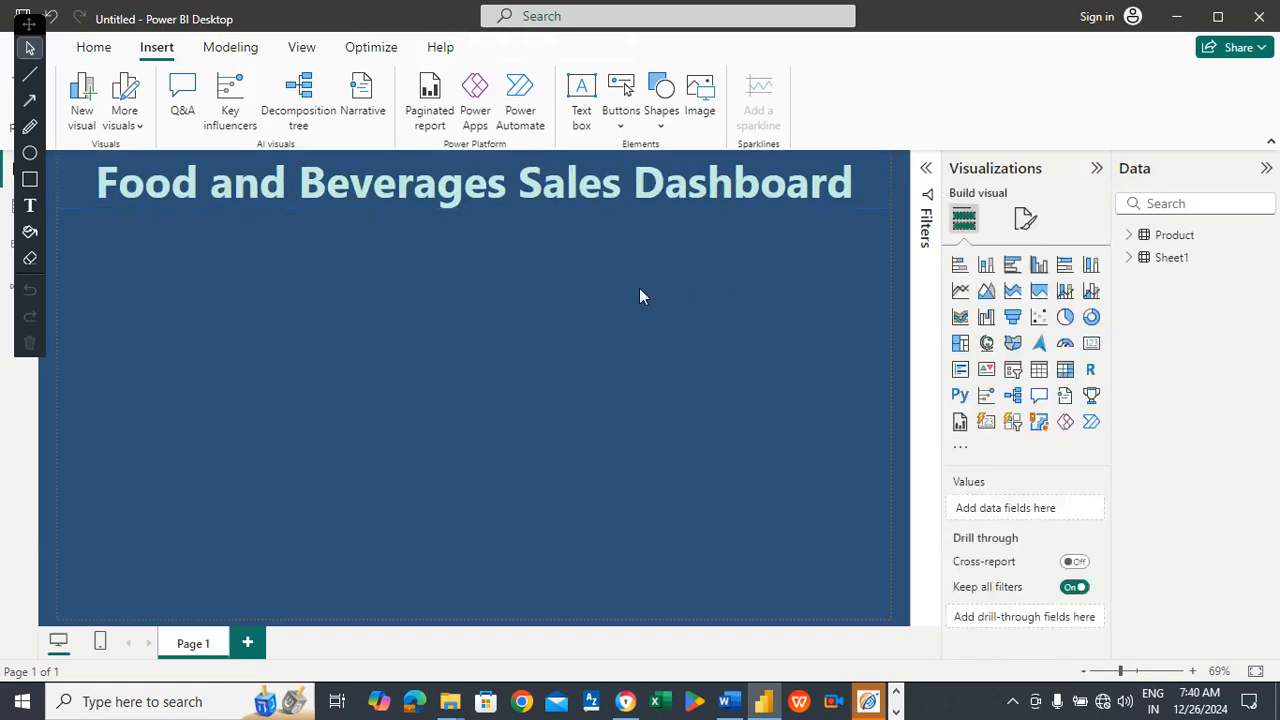
# Examine the columns of the Product and Sheet1 tables in the table view and return to the report page.
pyautogui.click(13, 219)
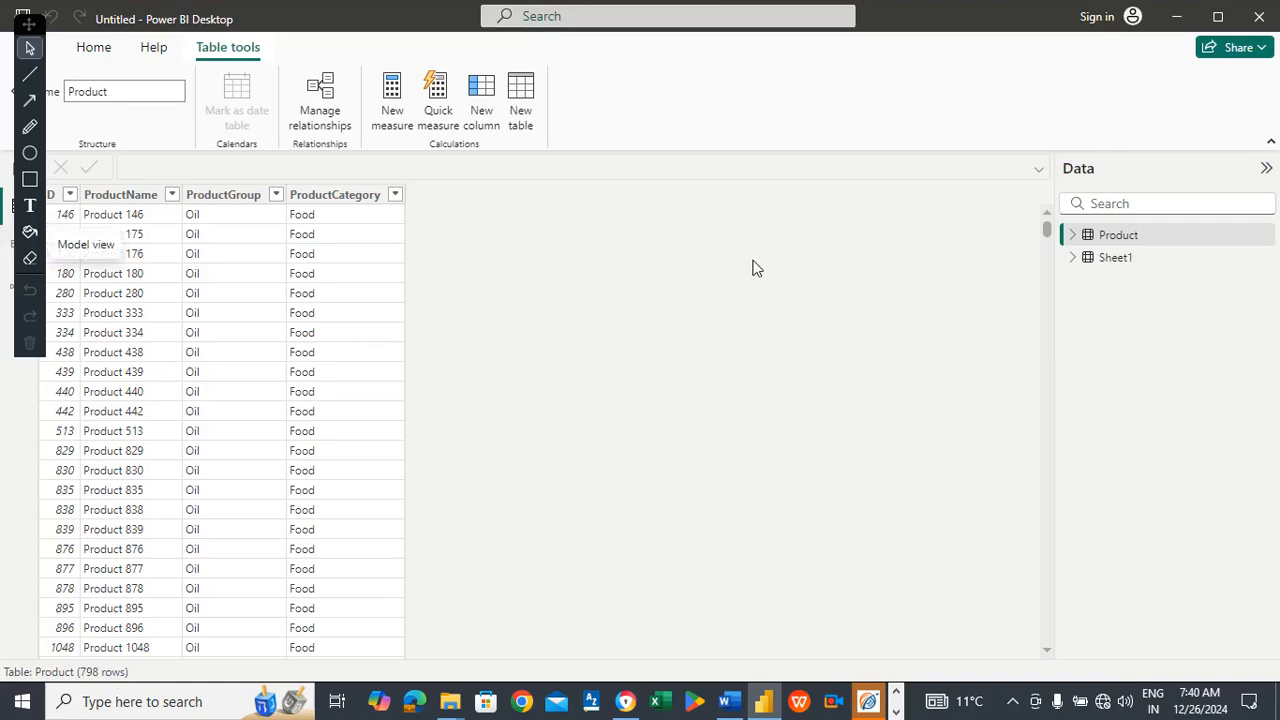
pyautogui.click(1110, 260)
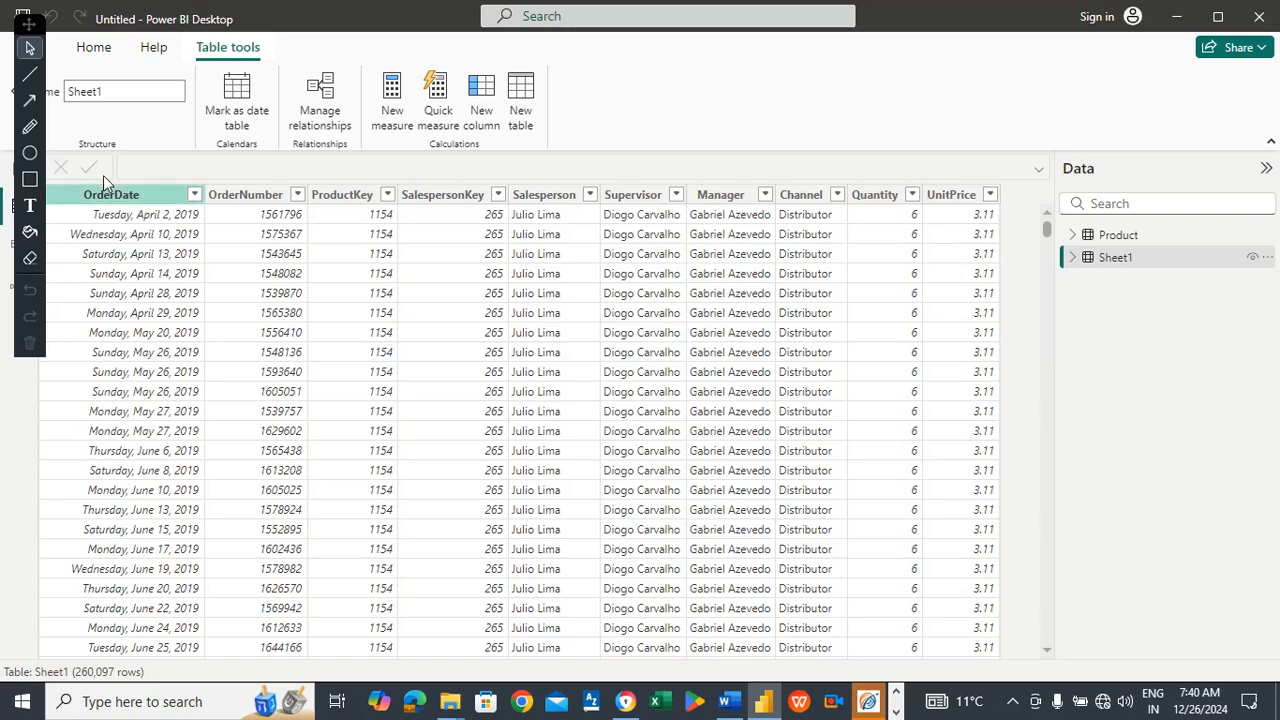
pyautogui.click(8, 176)
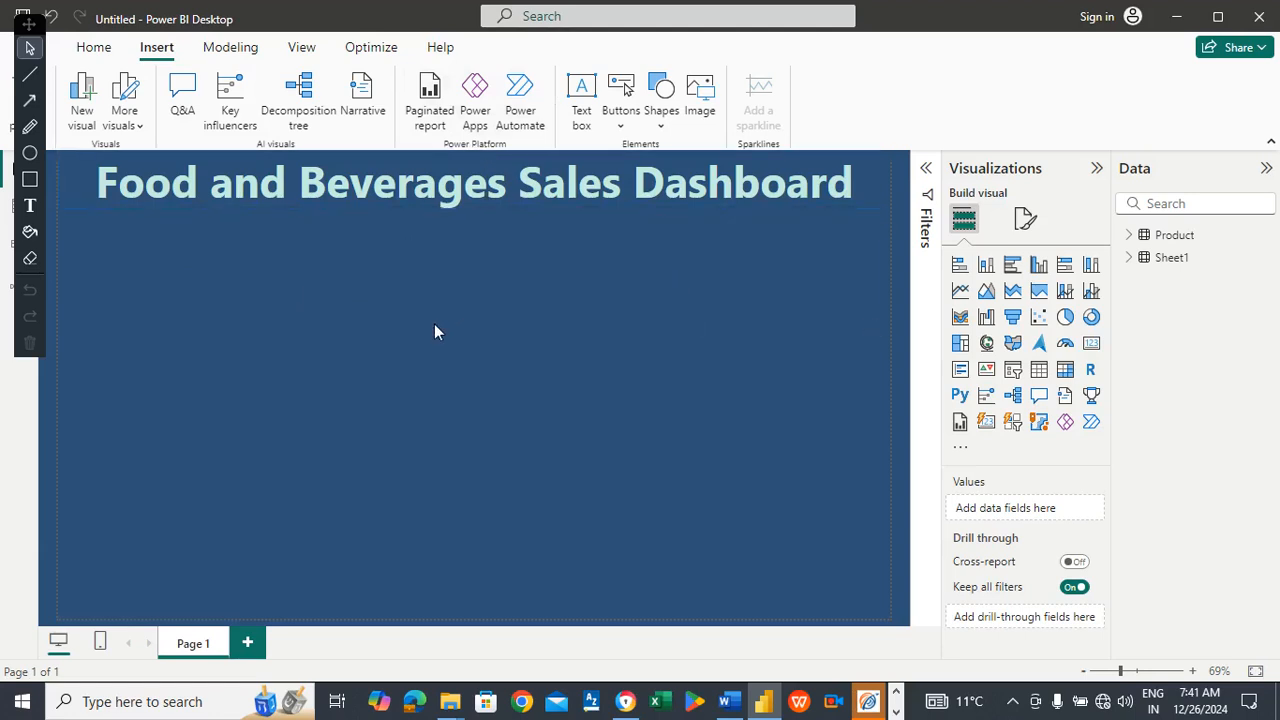
# Switch to the Word document to read the Task 1 DAX requirements and return to Power BI Desktop.
pyautogui.click(729, 701)
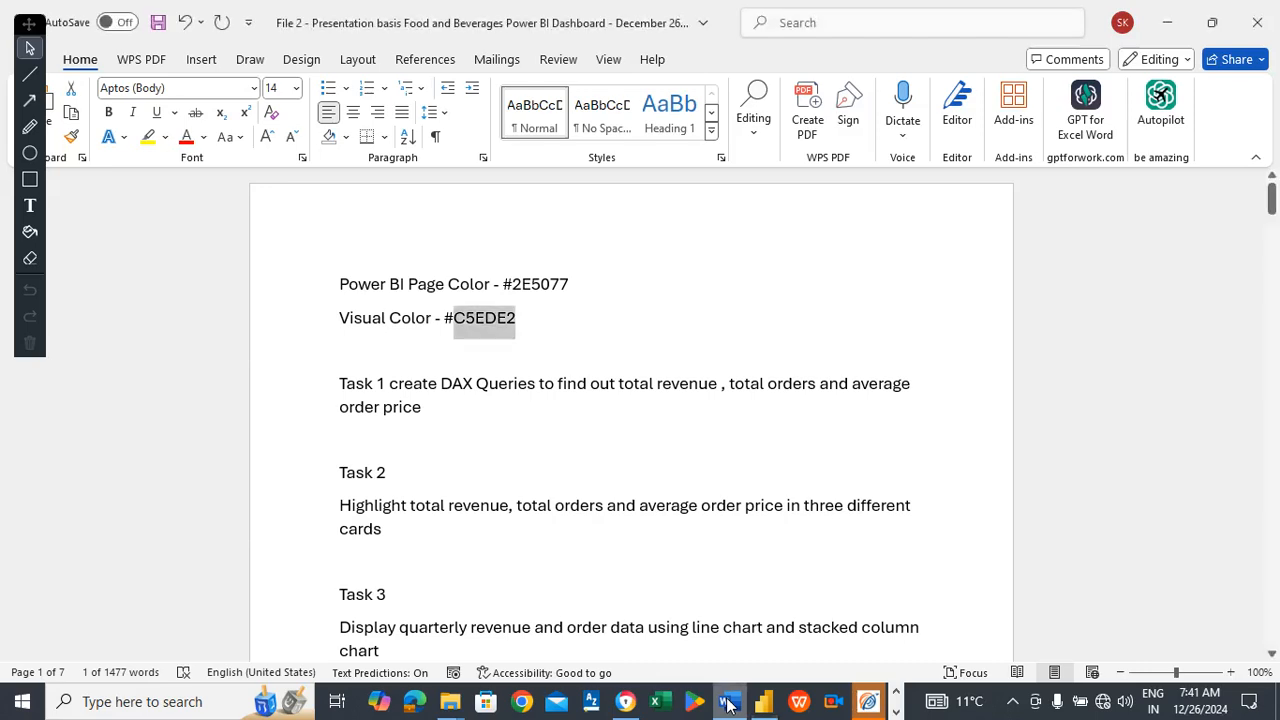
pyautogui.click(400, 438)
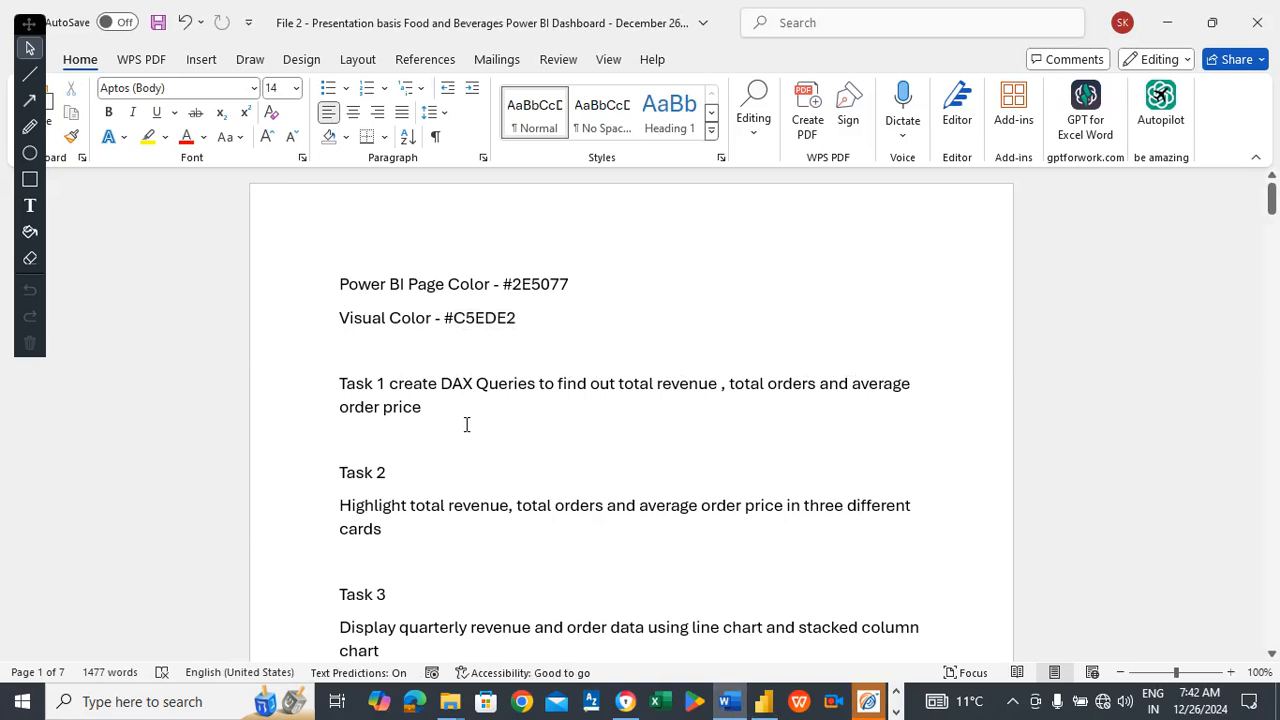
pyautogui.click(763, 701)
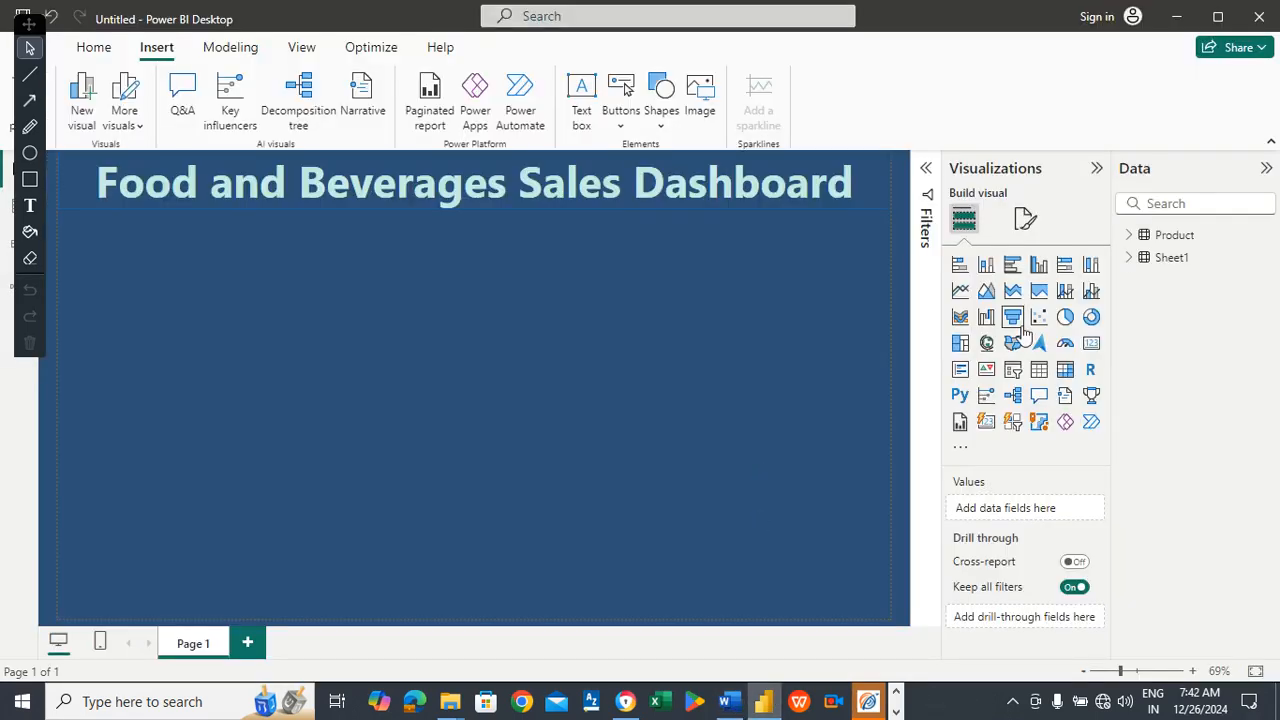
# Create a new measure in the Sheet1 table named "Total revenue" and begin its formula with the SUMX function.
pyautogui.rightClick(1167, 260)
pyautogui.click(1238, 310)
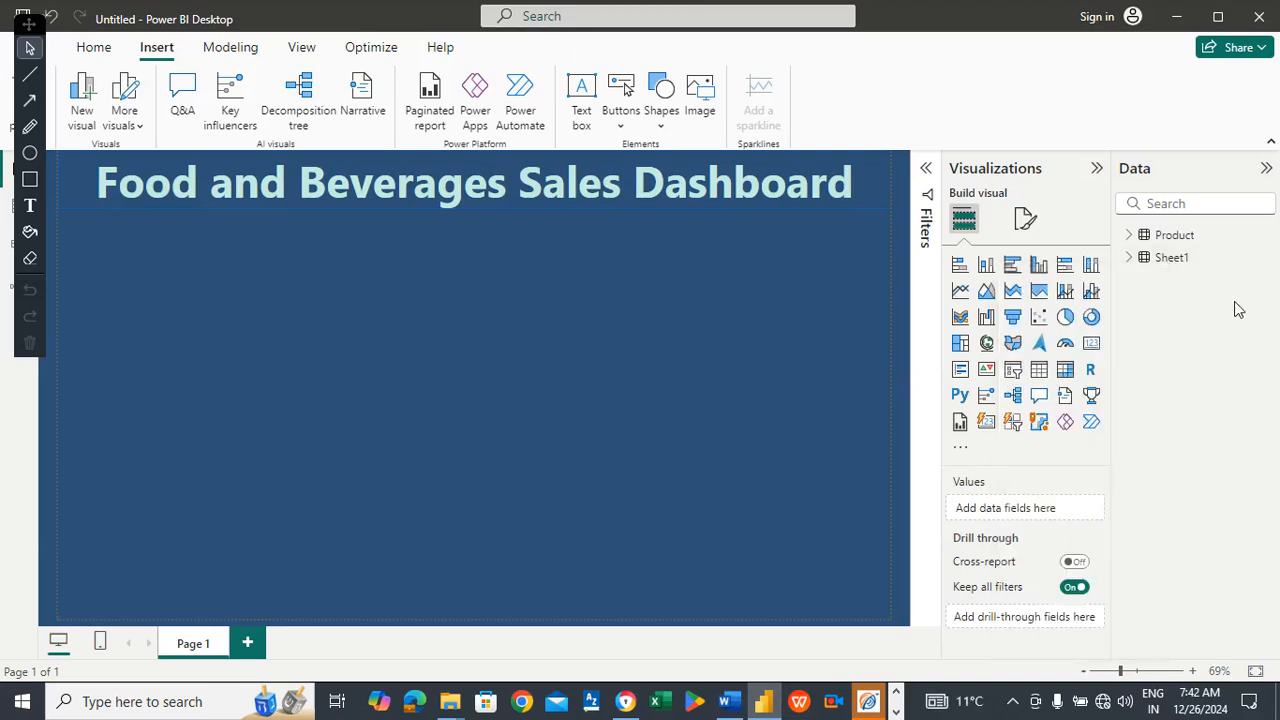
pyautogui.click(1129, 258)
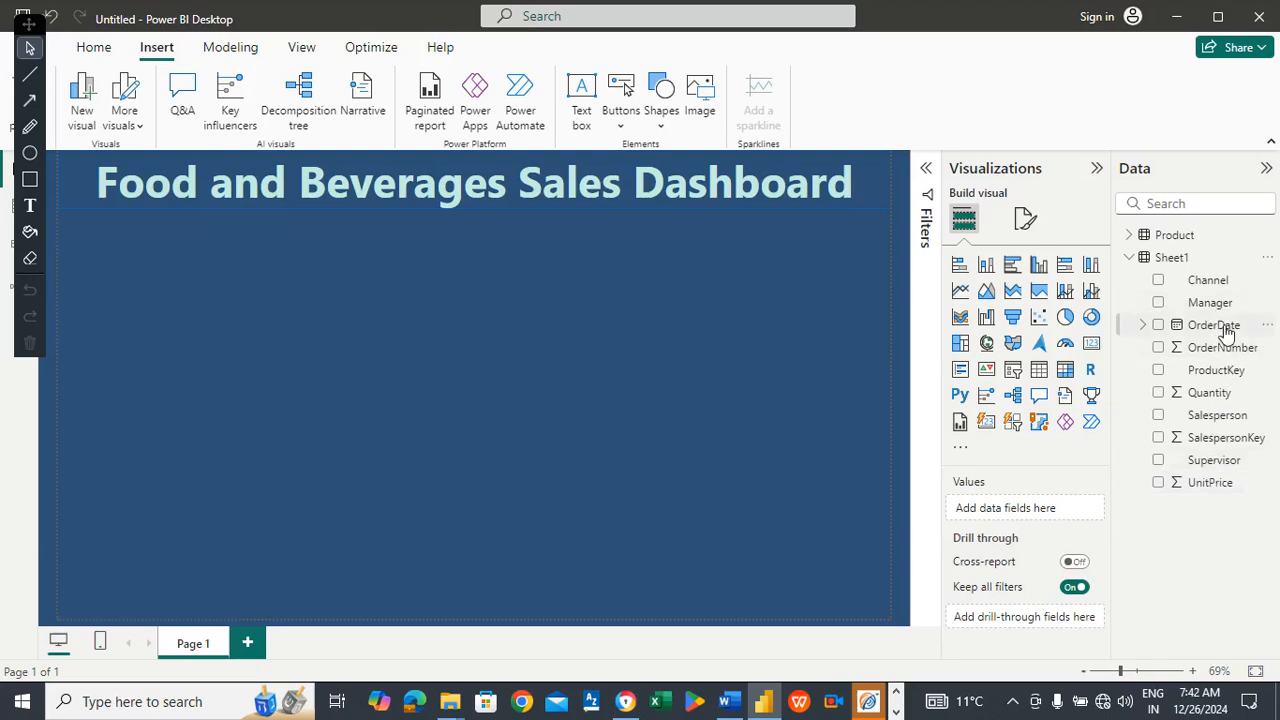
pyautogui.rightClick(1209, 260)
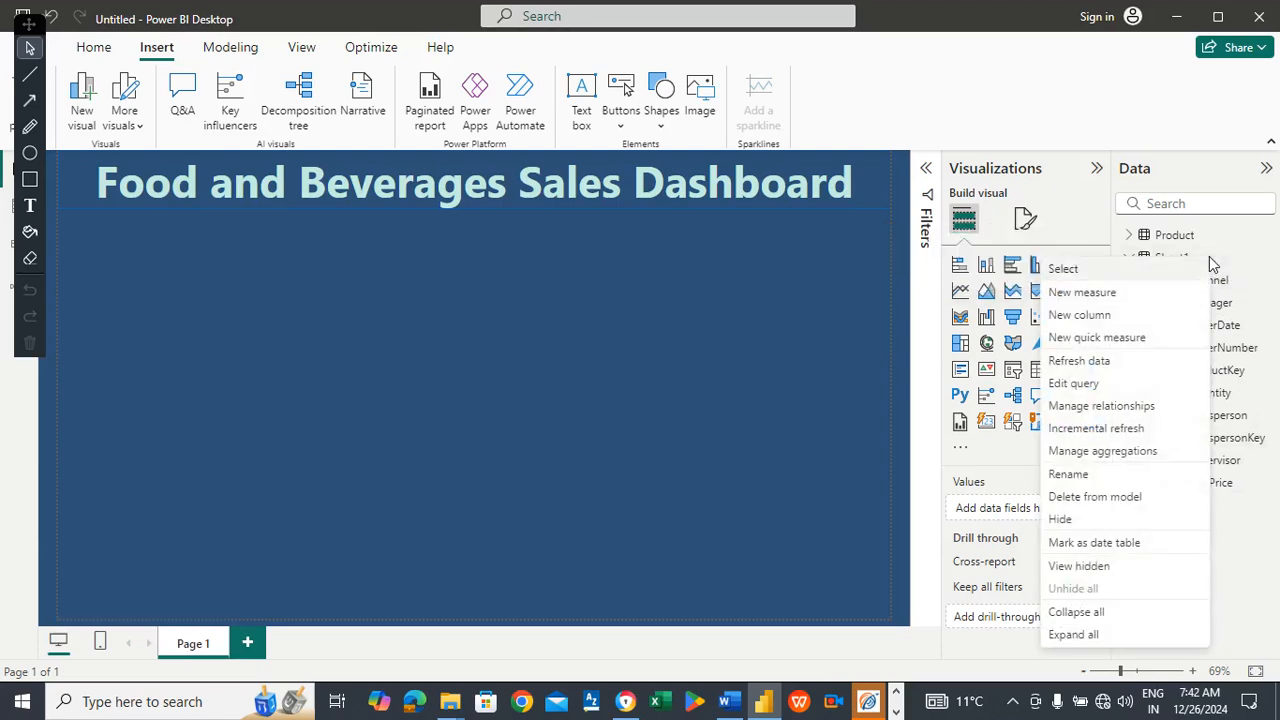
pyautogui.click(1100, 293)
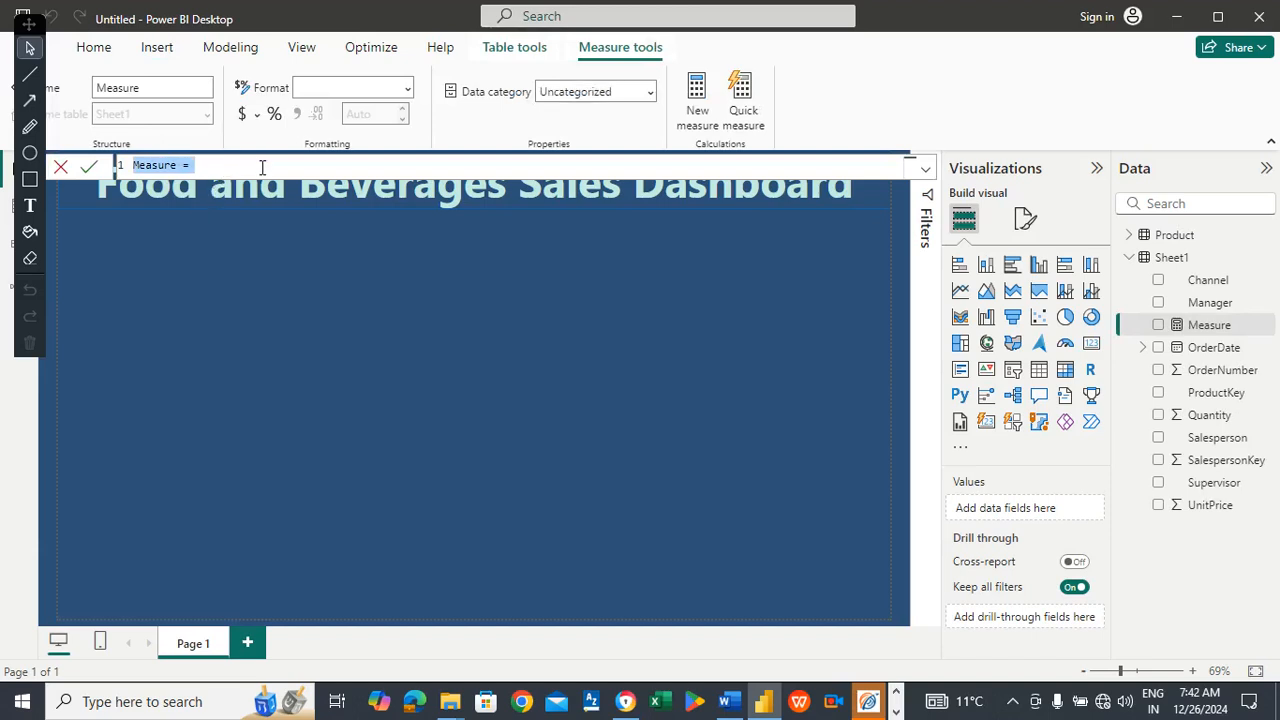
pyautogui.write('T')
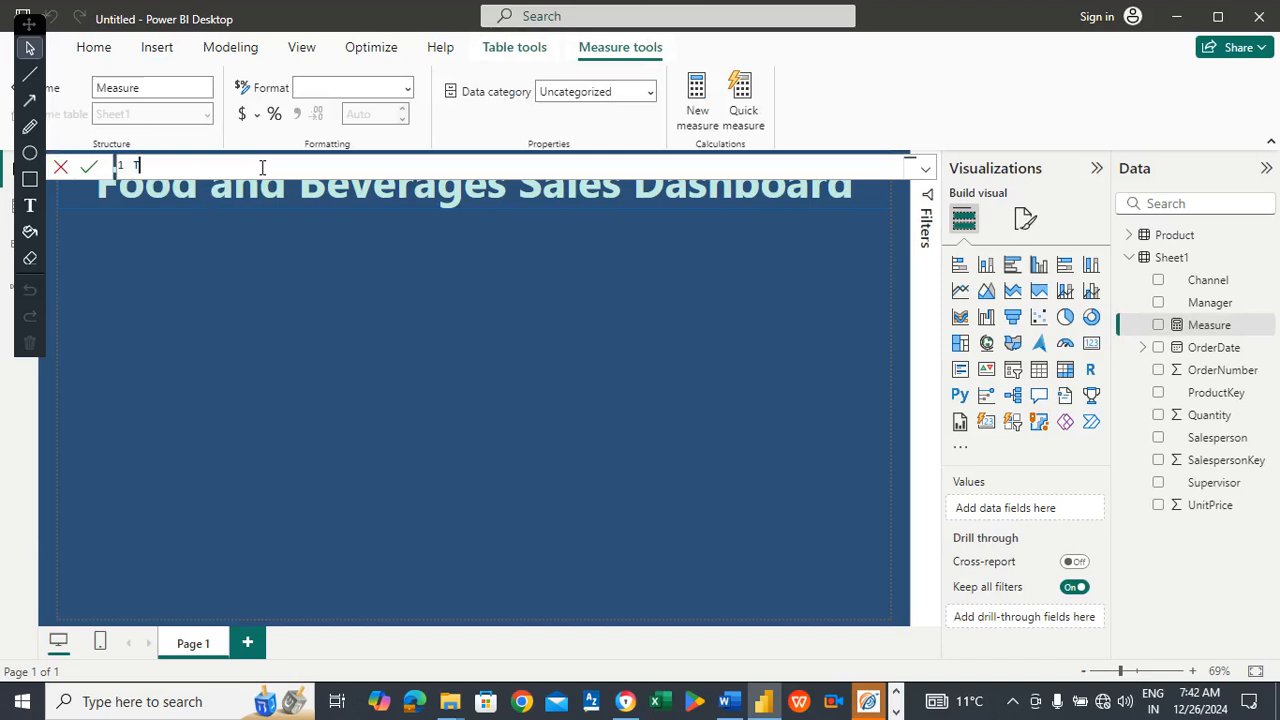
pyautogui.write('otal revenue = S')
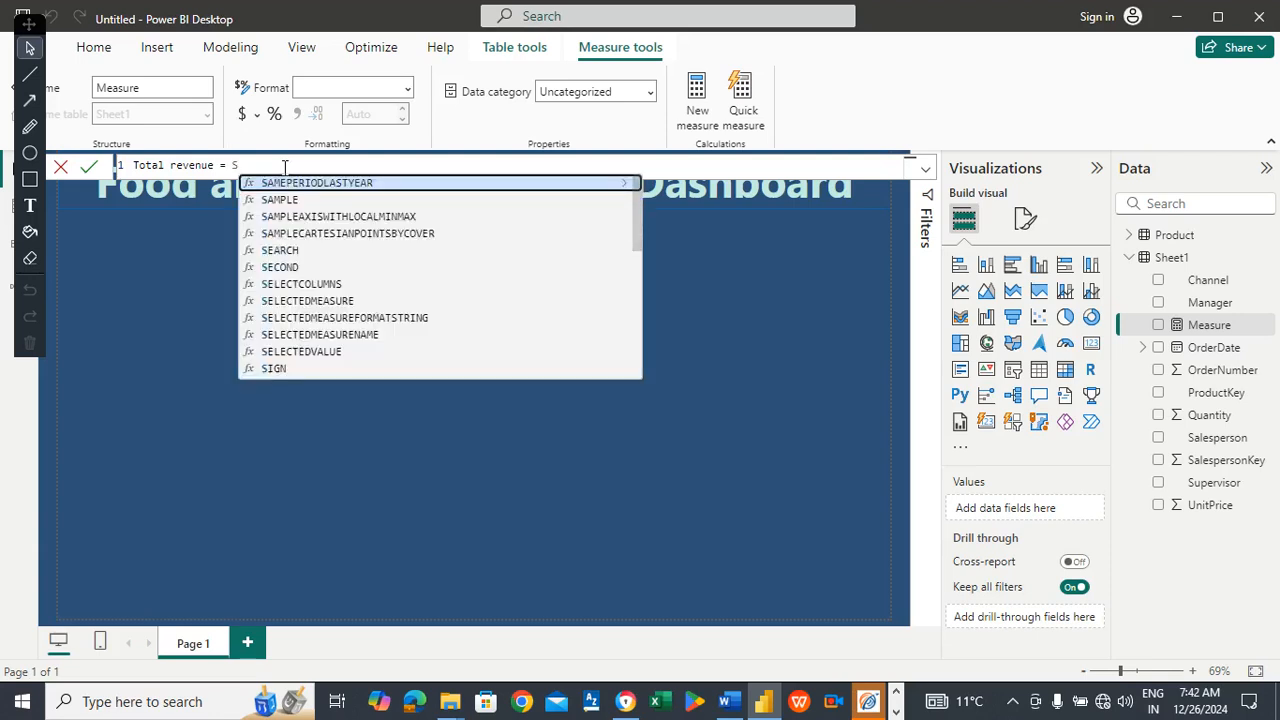
pyautogui.write('umx')
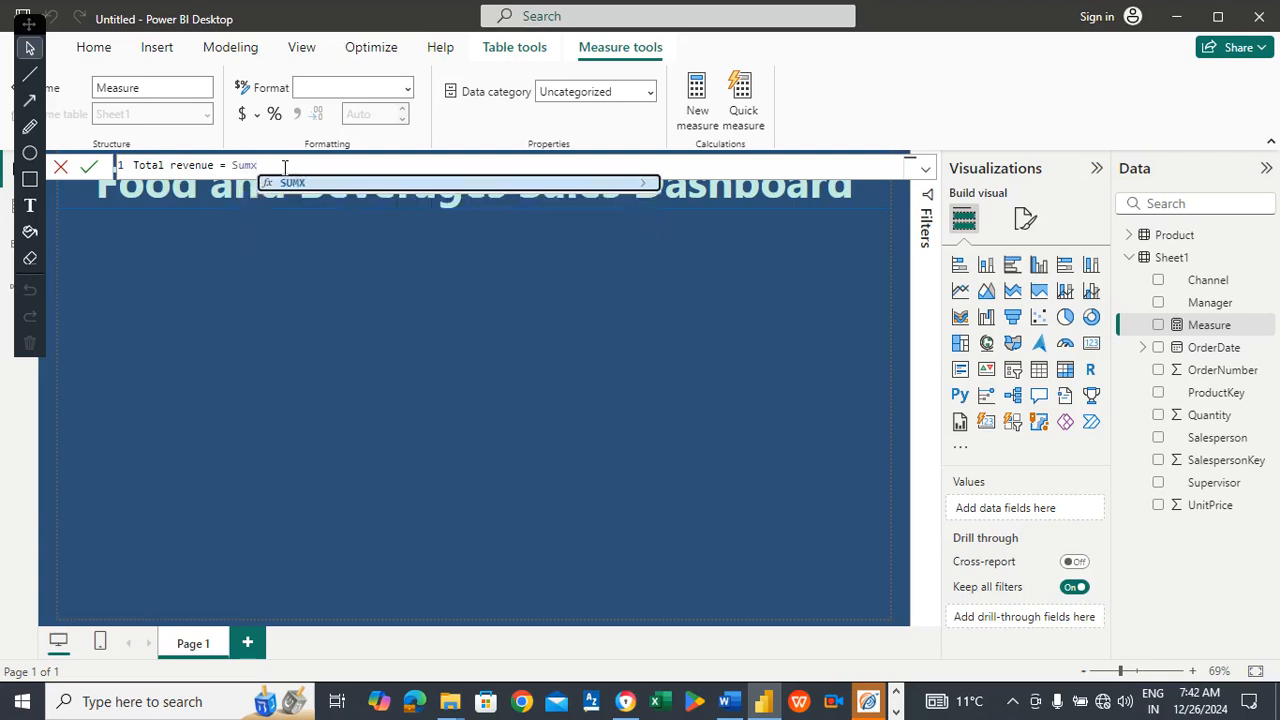
pyautogui.click(303, 183)
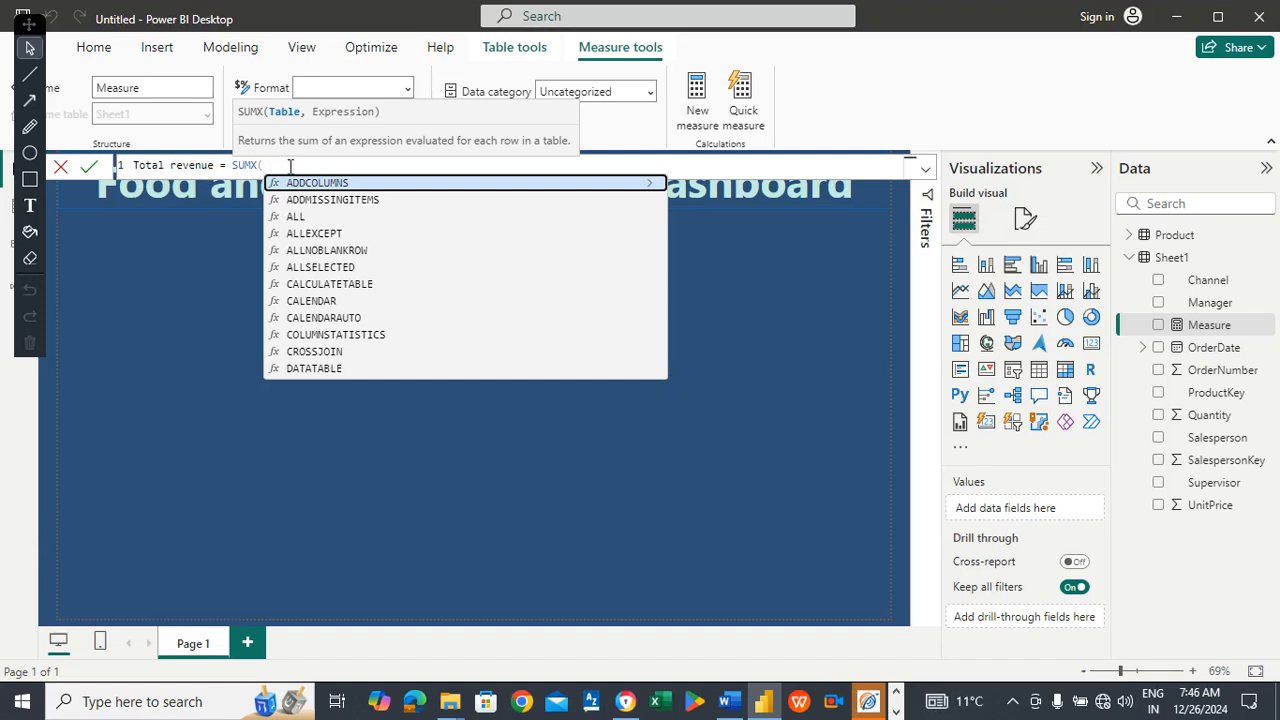
# Complete the SUMX formula with the table Sheet1 and the expression Sheet1[Quantity]*Sheet1[UnitPrice], and commit the measure.
pyautogui.write('sh')
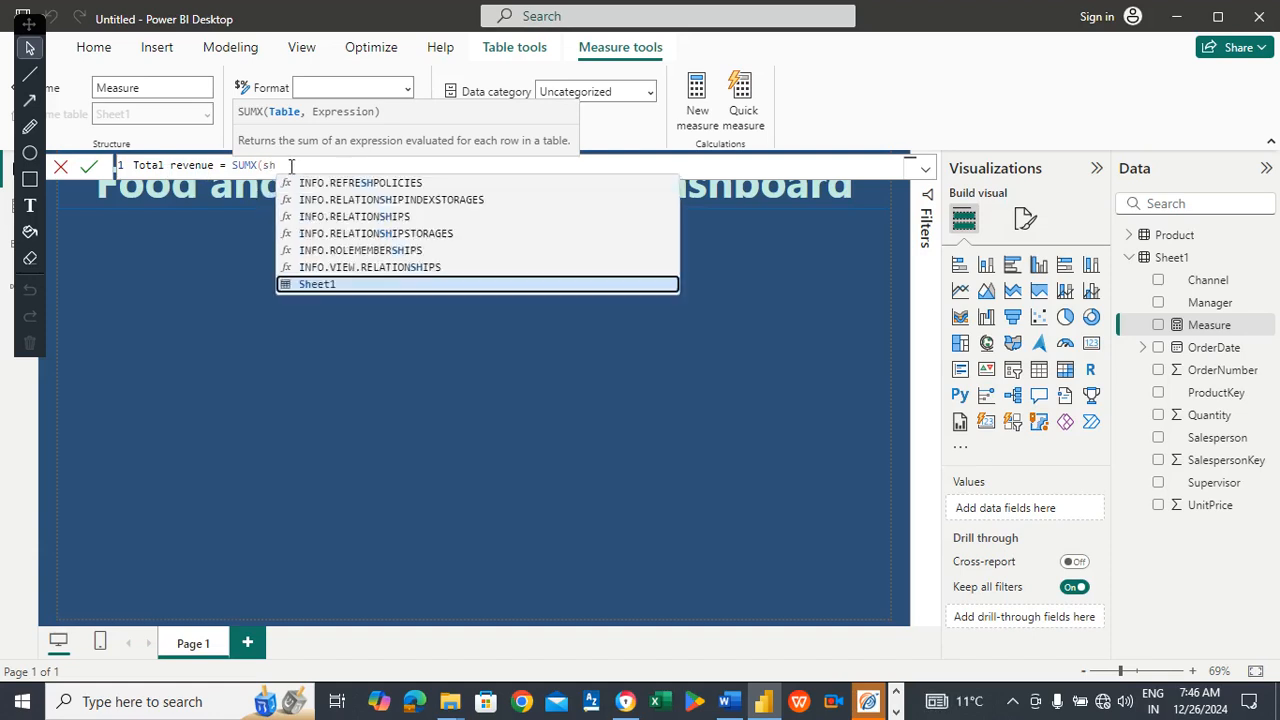
pyautogui.click(320, 288)
pyautogui.write(',')
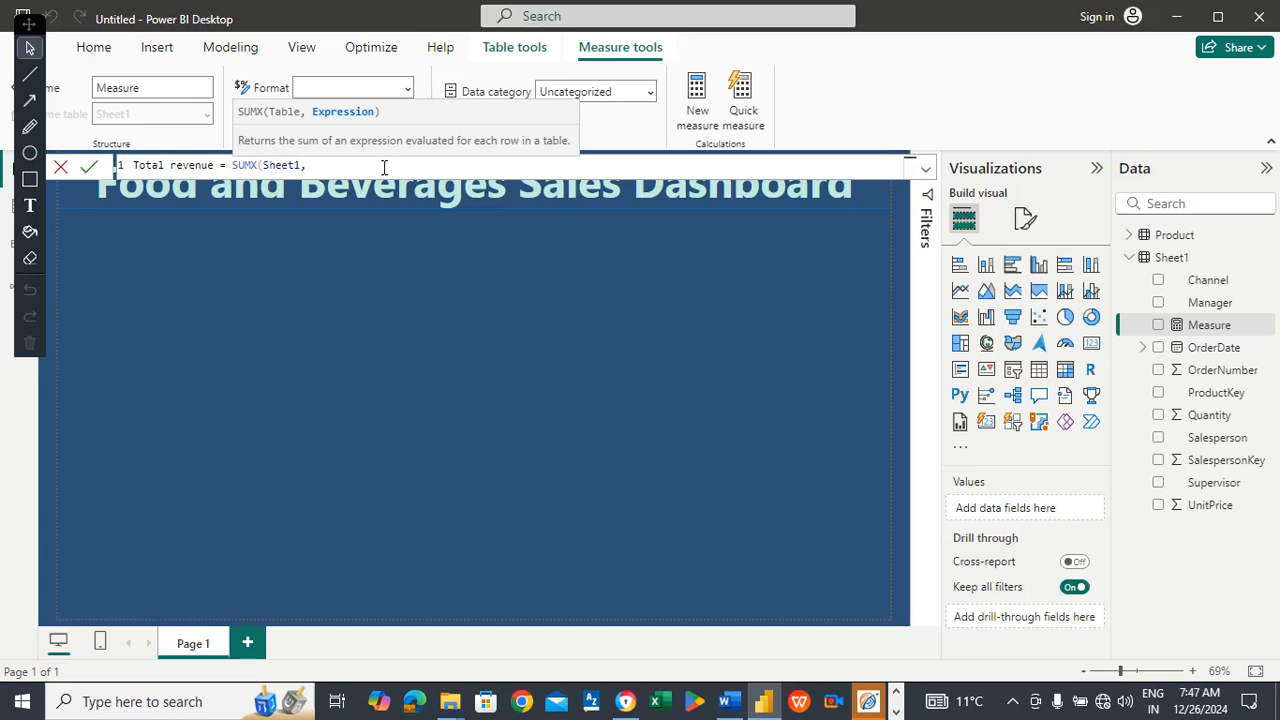
pyautogui.write('qu')
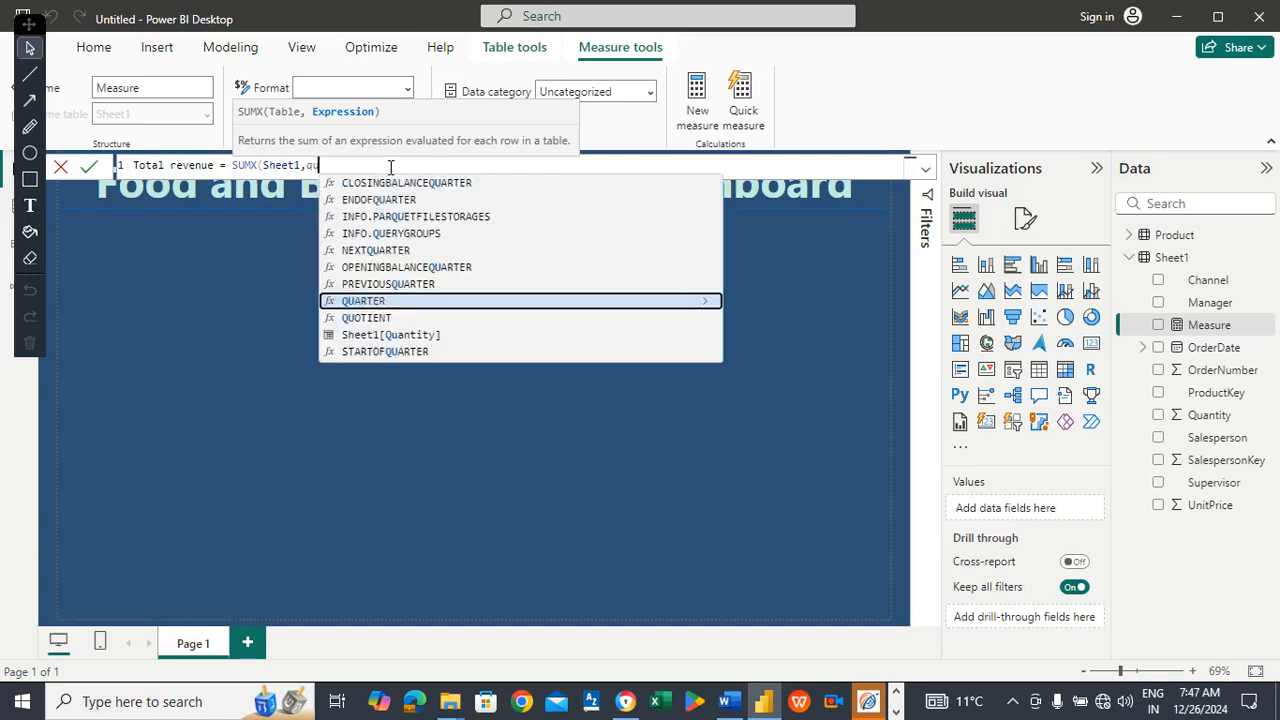
pyautogui.click(385, 335)
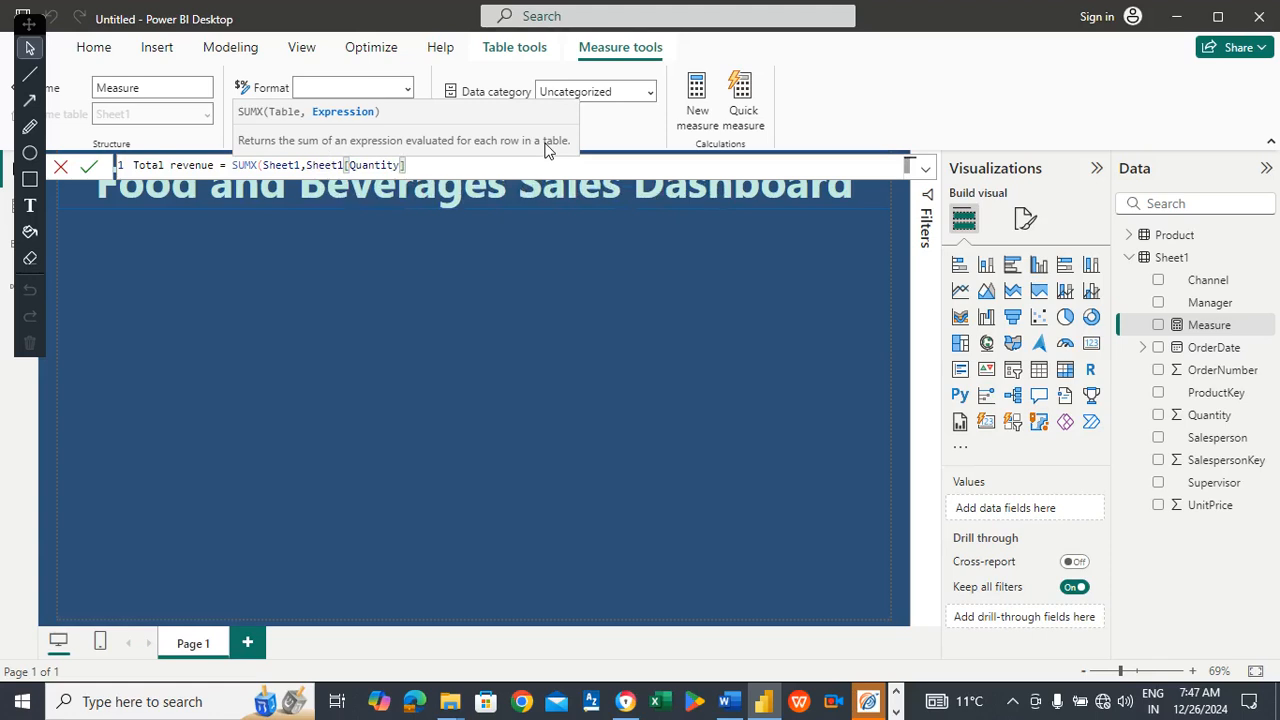
pyautogui.write('*uni')
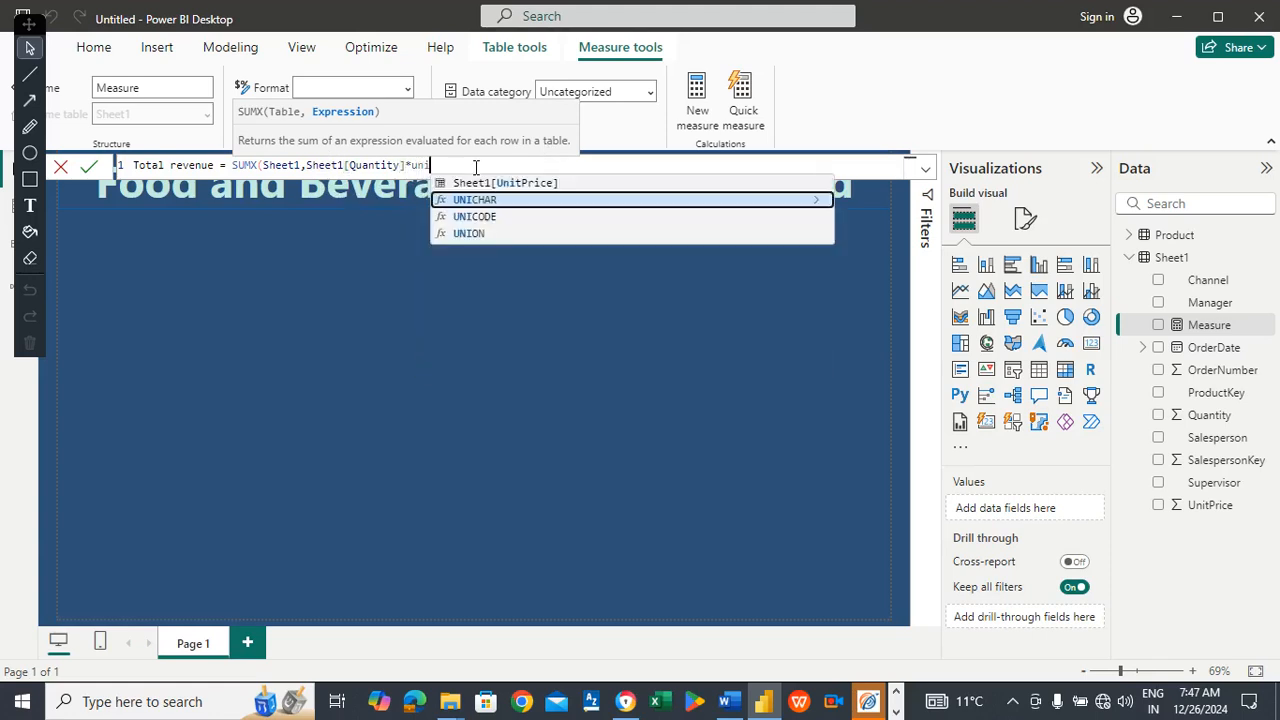
pyautogui.click(487, 184)
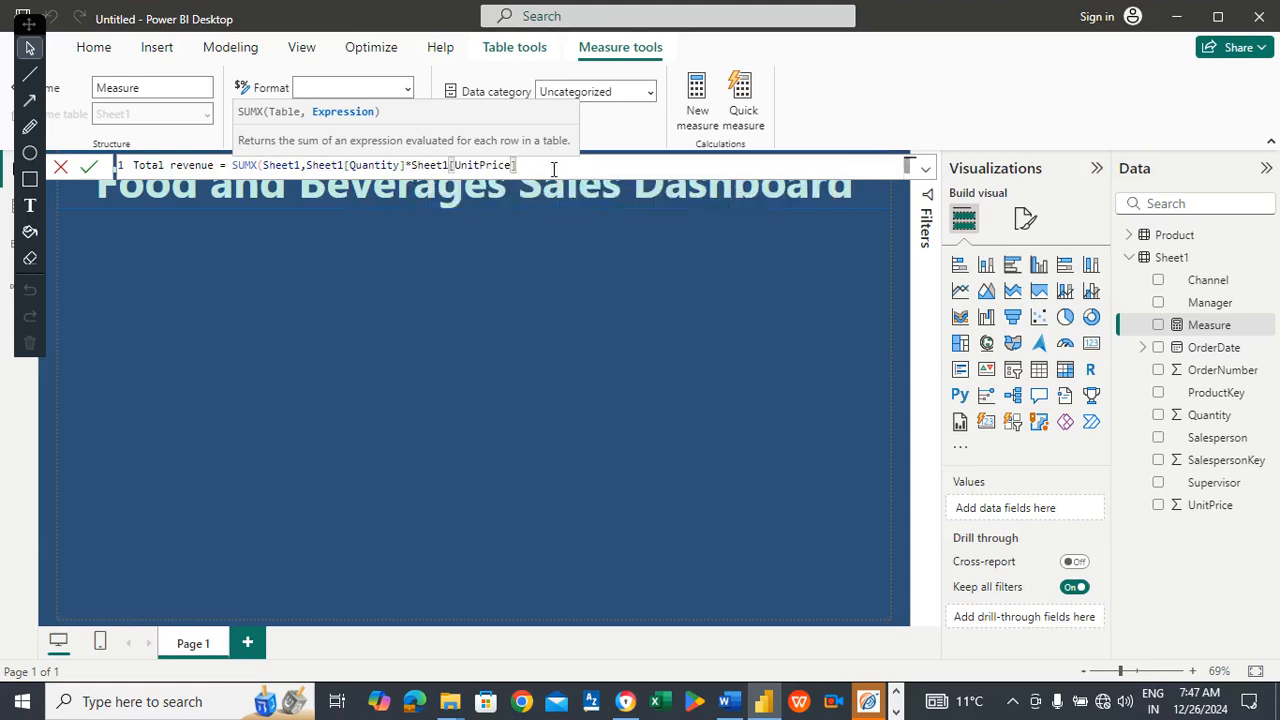
pyautogui.write(')')
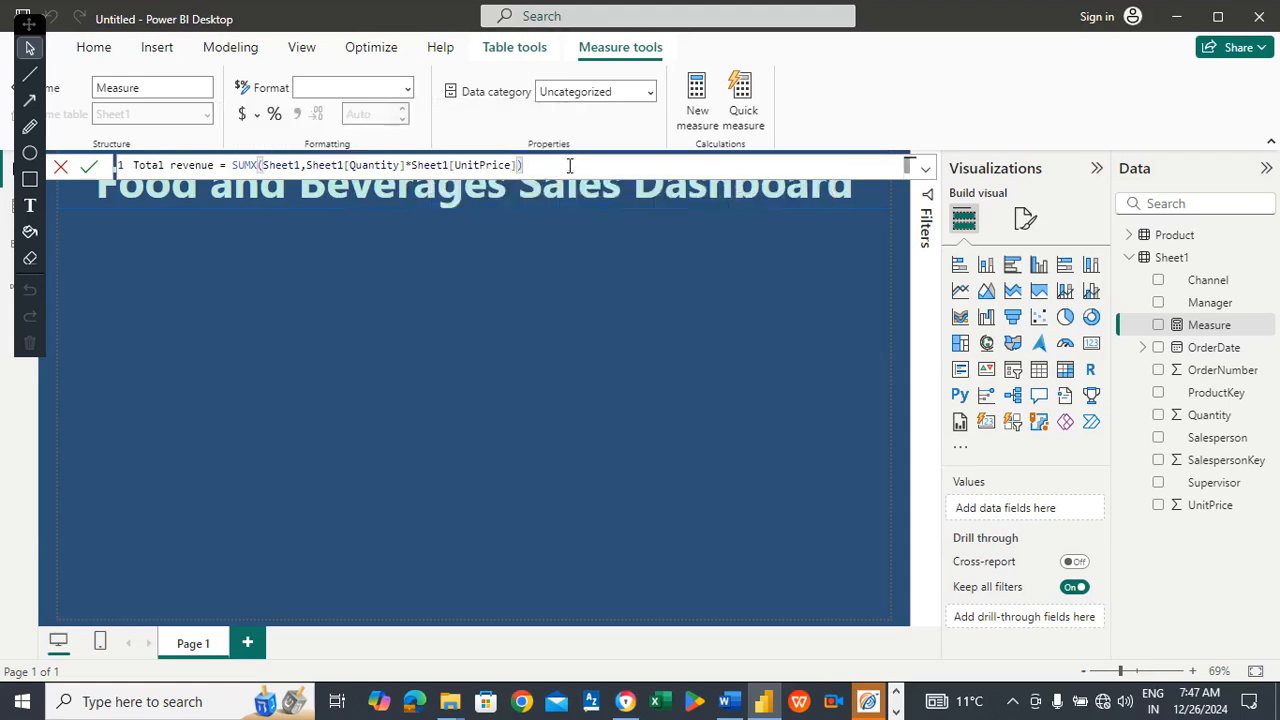
pyautogui.press('Return')
pyautogui.press('Return')
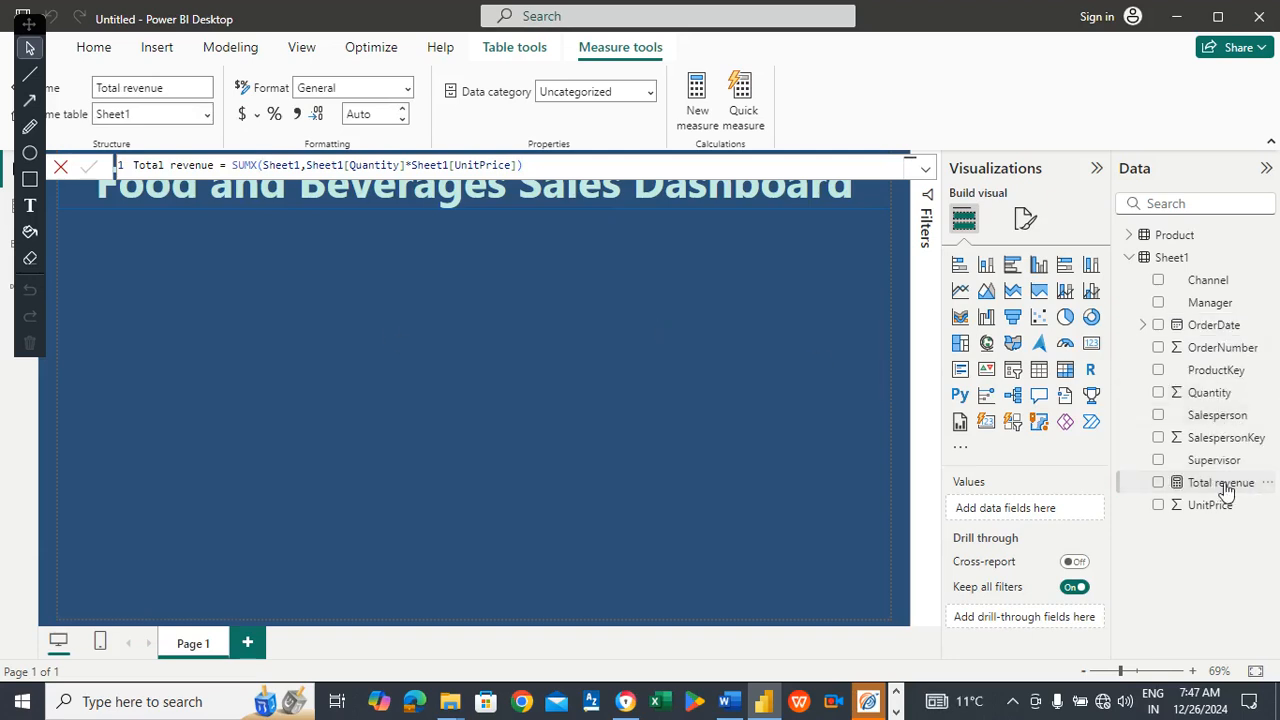
# Create a measure in the Sheet1 table named "Total orders" with the formula DISTINCTCOUNT(Sheet1[OrderNumber]).
pyautogui.rightClick(1199, 260)
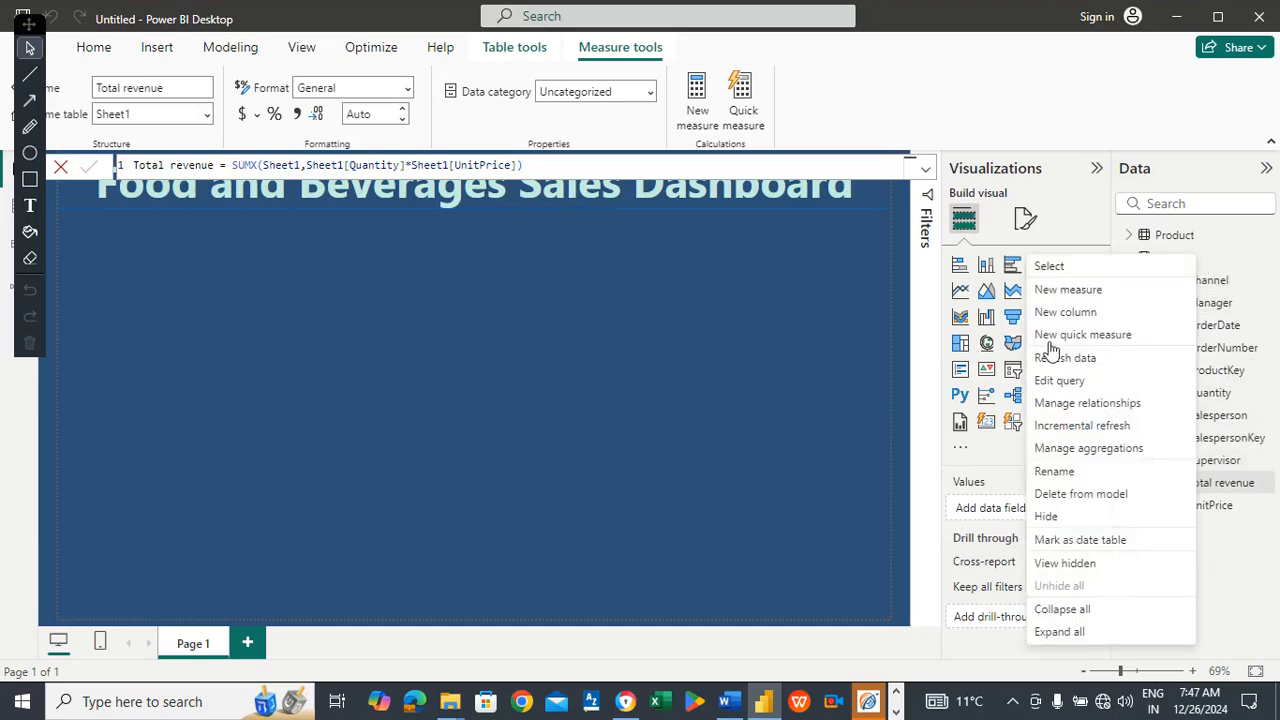
pyautogui.click(561, 368)
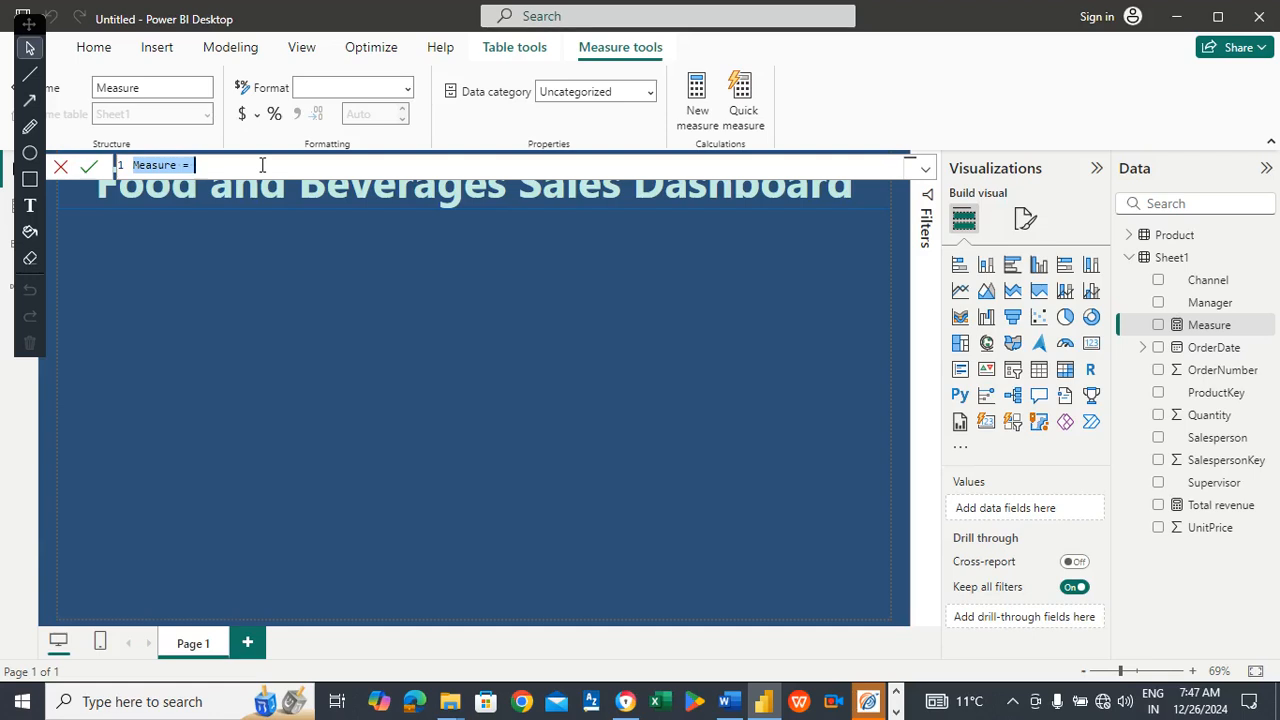
pyautogui.write('T')
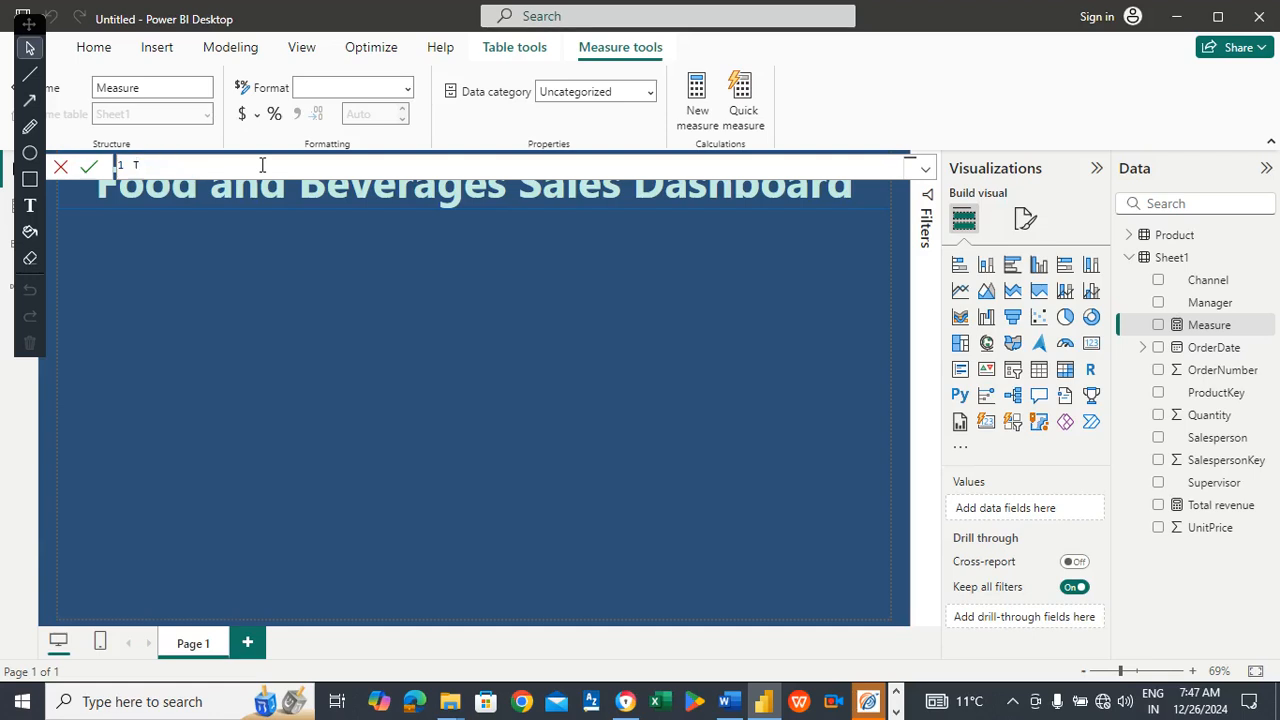
pyautogui.write('otal orders = dist')
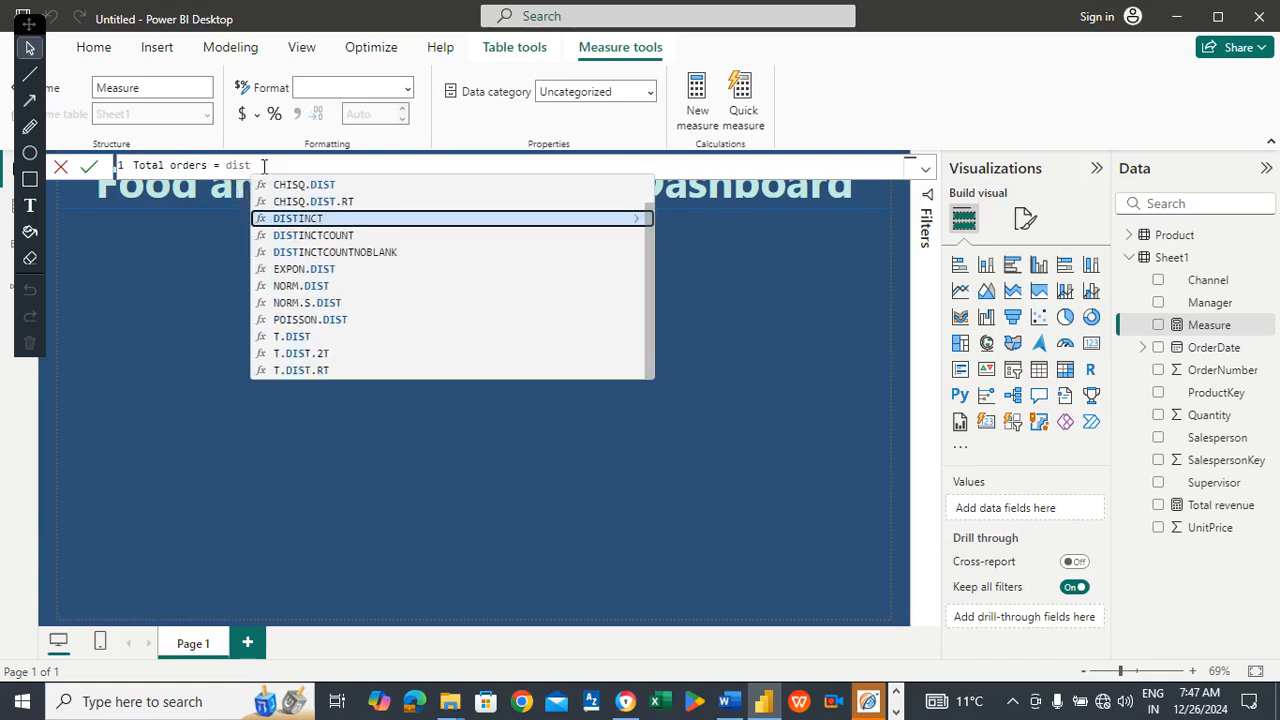
pyautogui.click(296, 236)
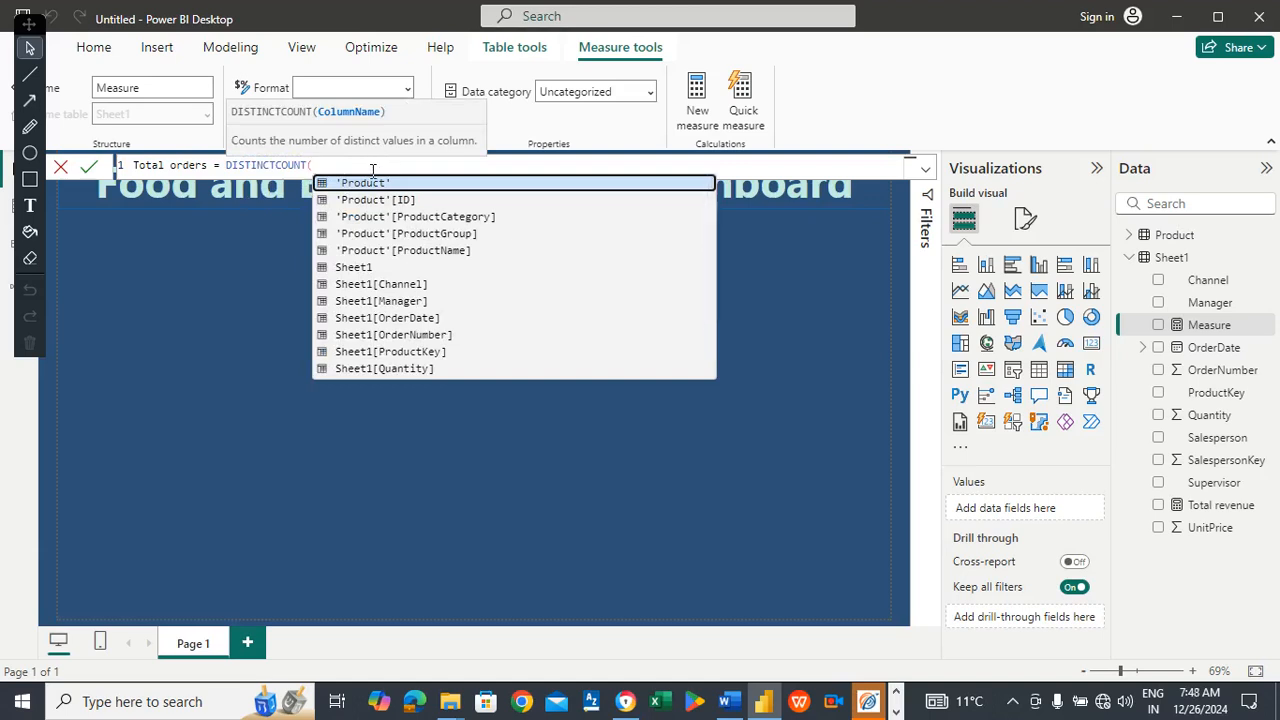
pyautogui.click(374, 338)
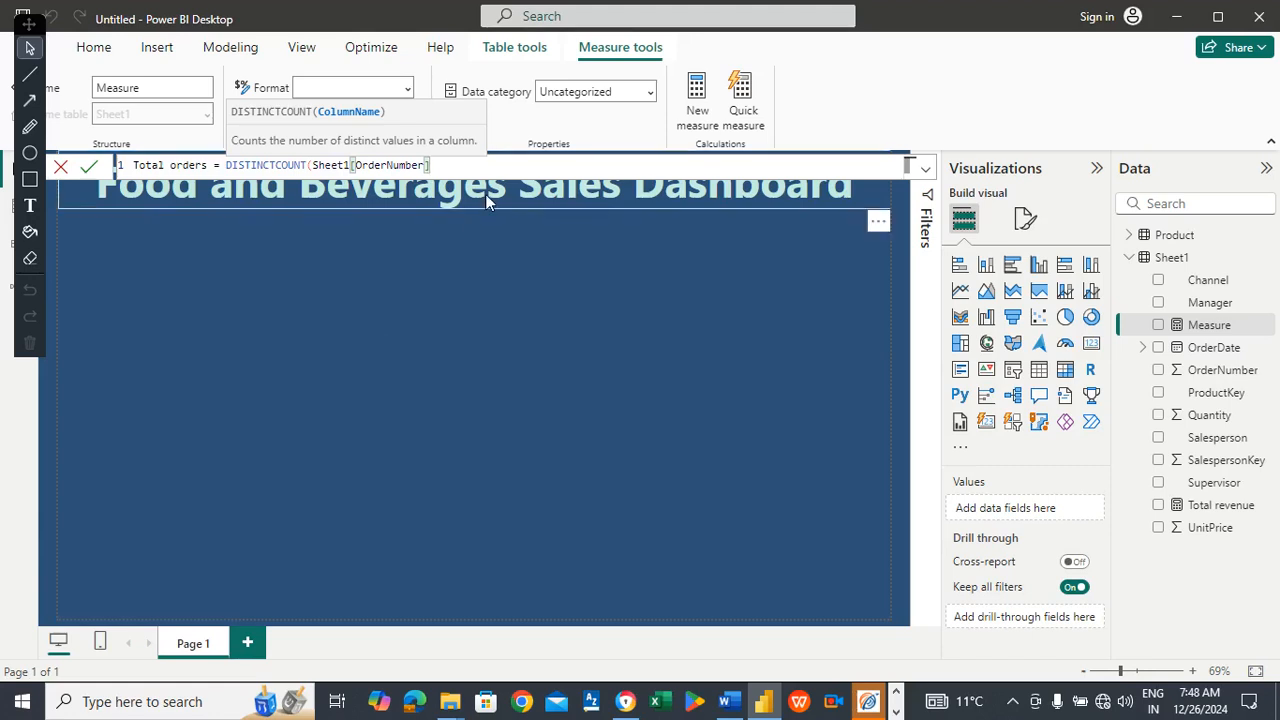
pyautogui.write(')')
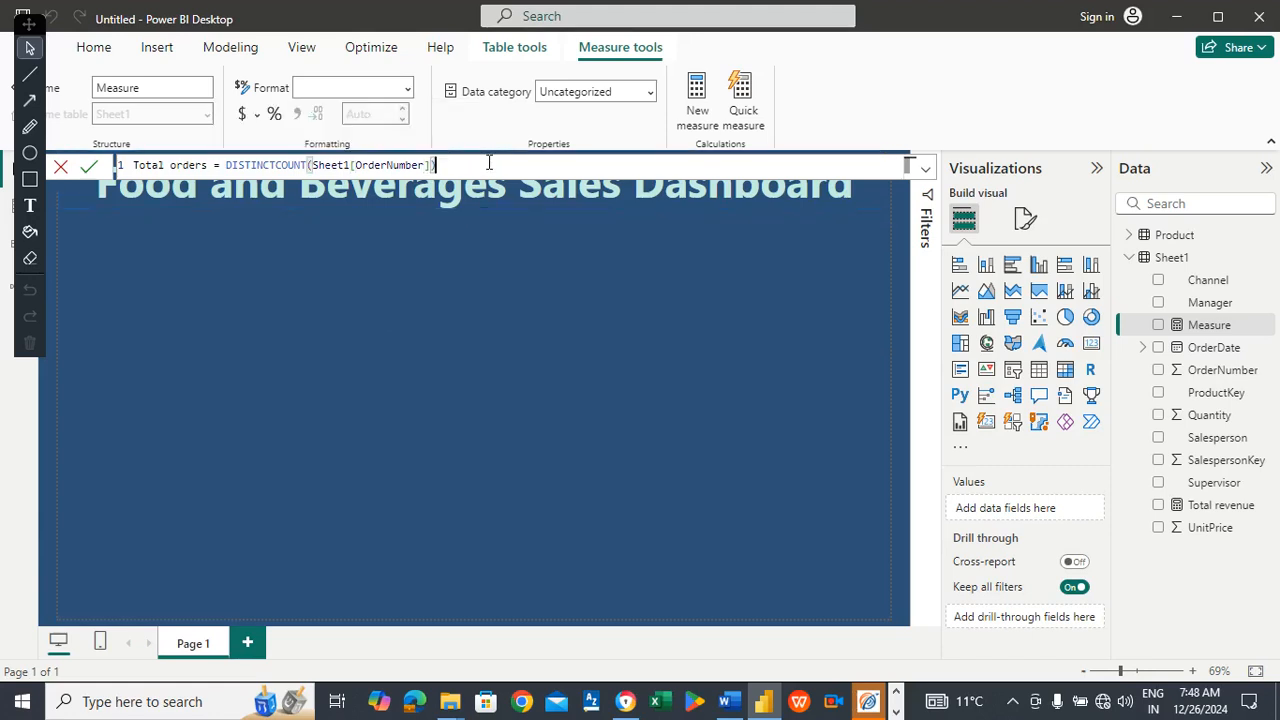
pyautogui.press('Return')
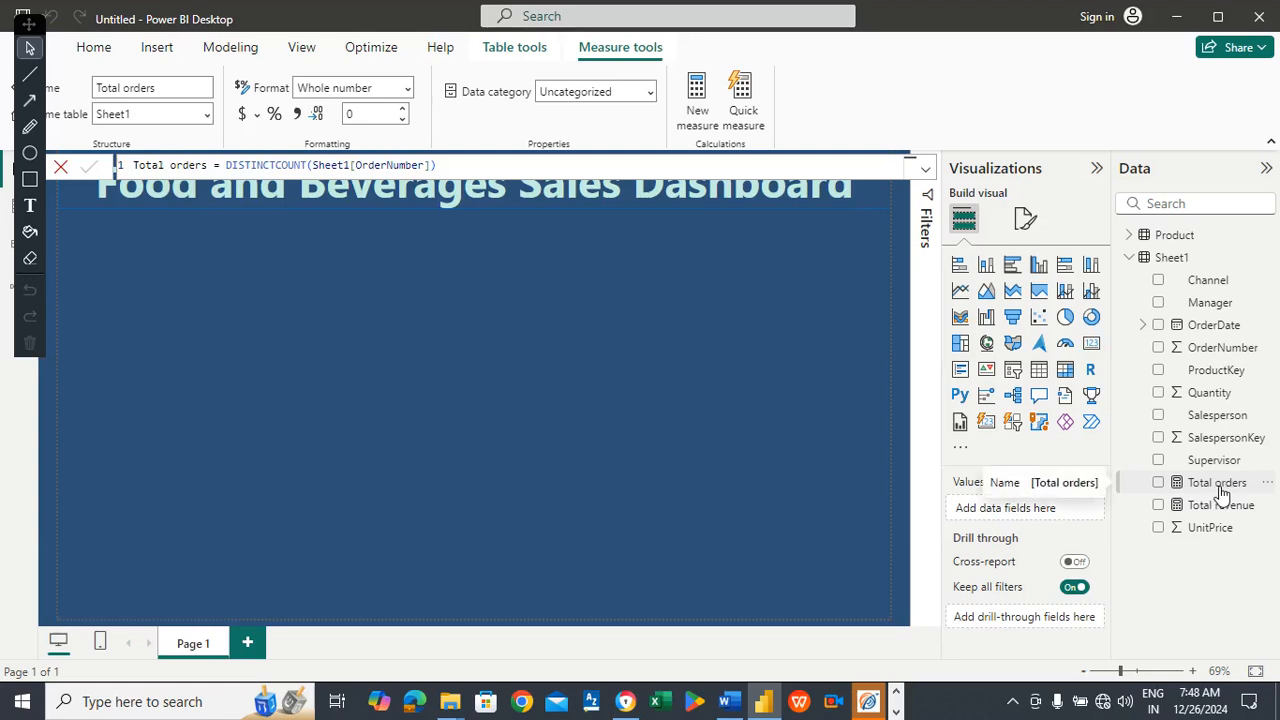
# Create a new measure in the Sheet1 table named "Average order price" and begin its formula with the DIVIDE function.
pyautogui.rightClick(1182, 262)
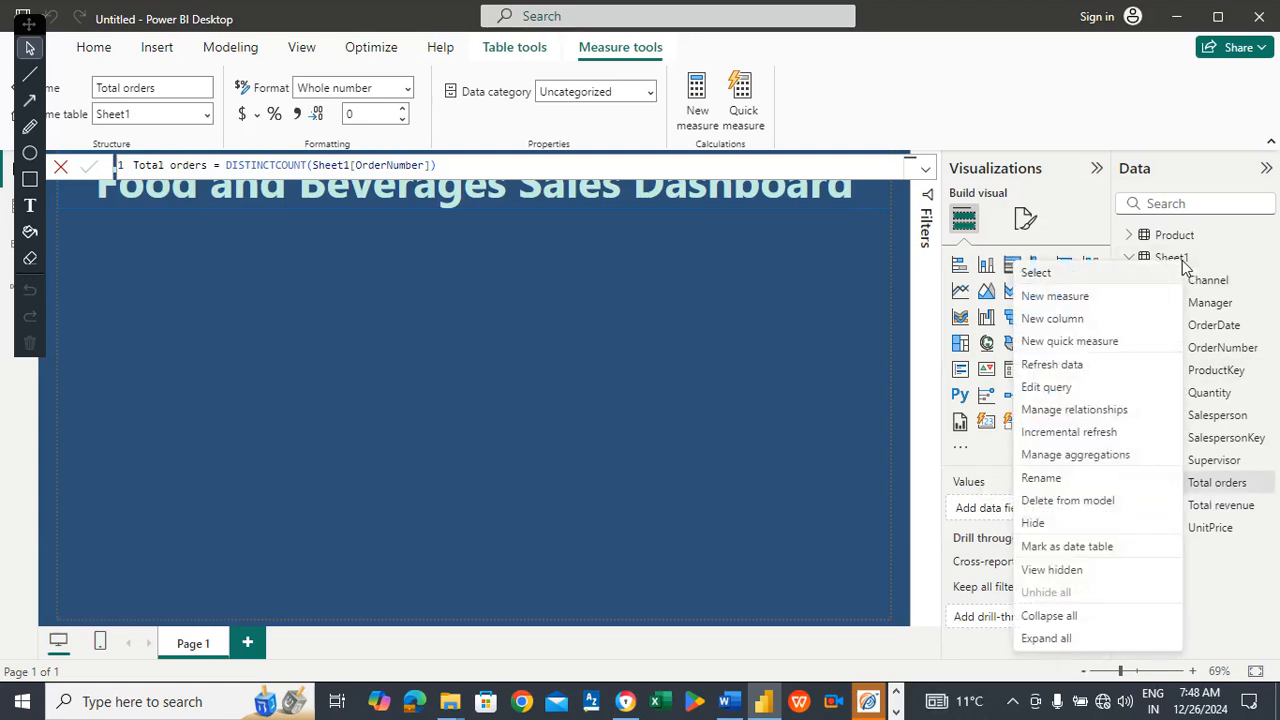
pyautogui.click(1055, 297)
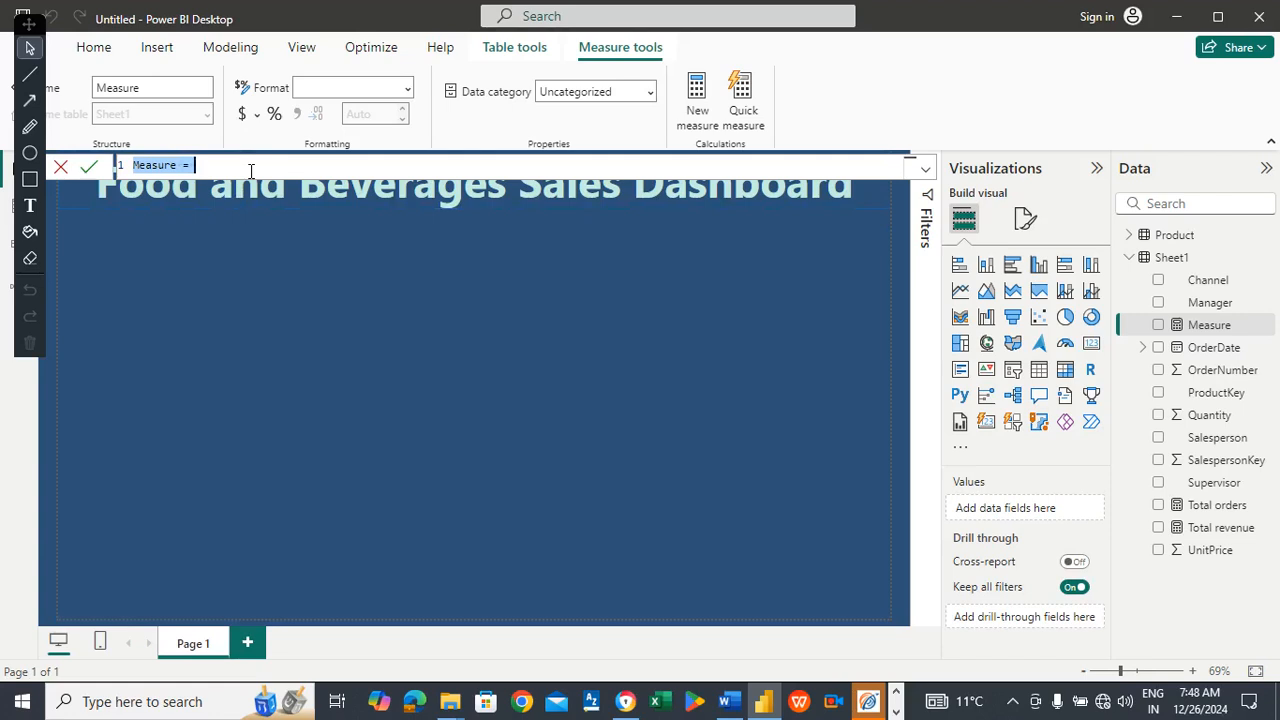
pyautogui.write('Average')
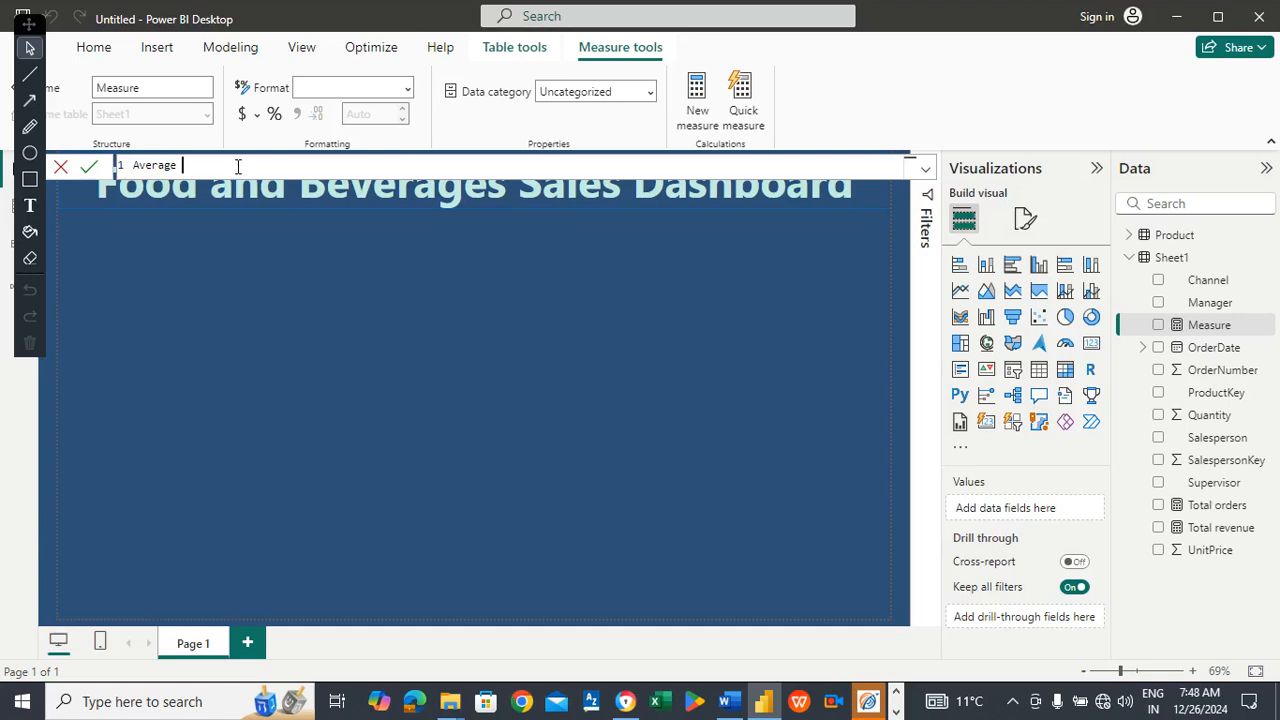
pyautogui.write('order price = div')
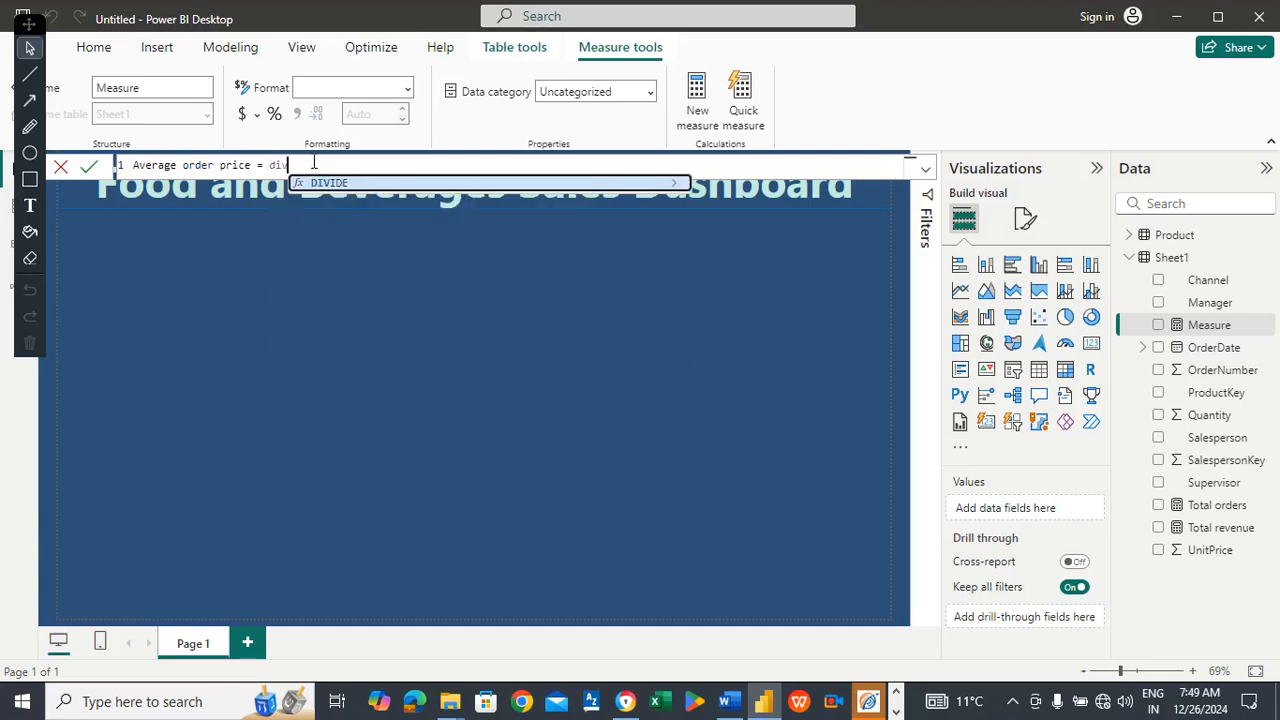
pyautogui.click(319, 184)
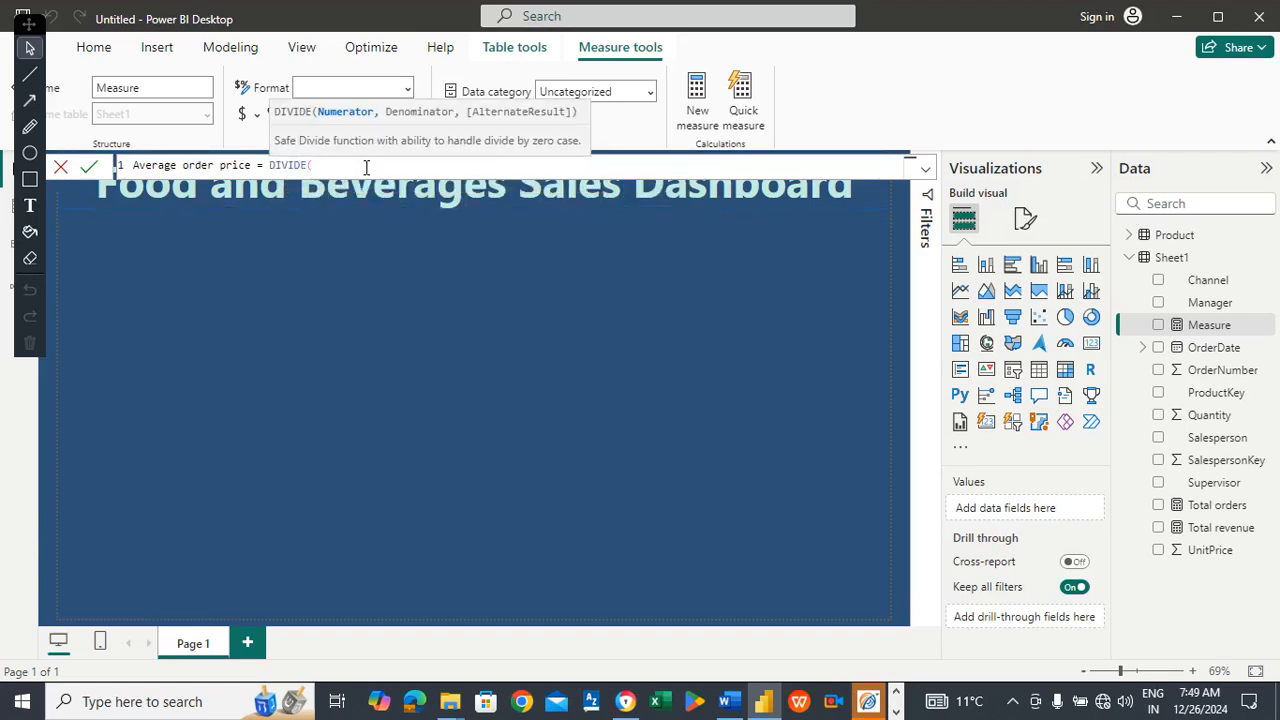
# Complete the DIVIDE formula with [Total revenue], [Total orders] and the alternate result " ", and commit the measure.
pyautogui.write('tot')
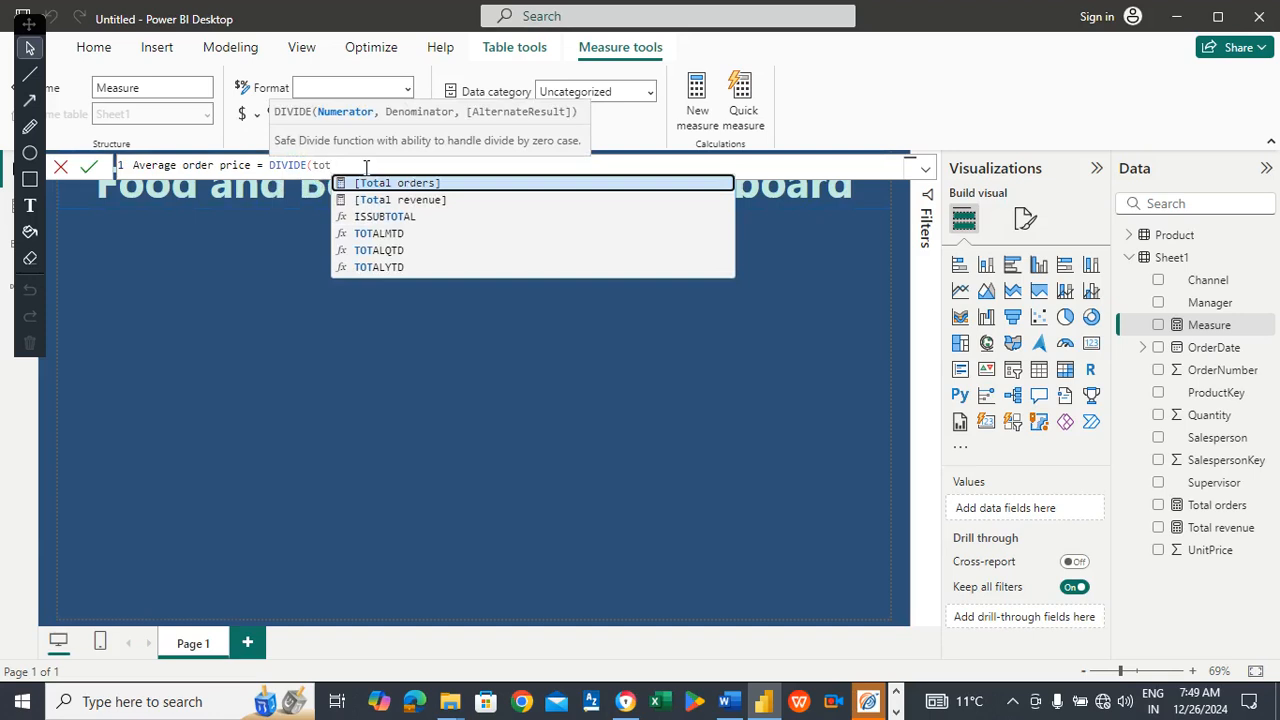
pyautogui.click(380, 200)
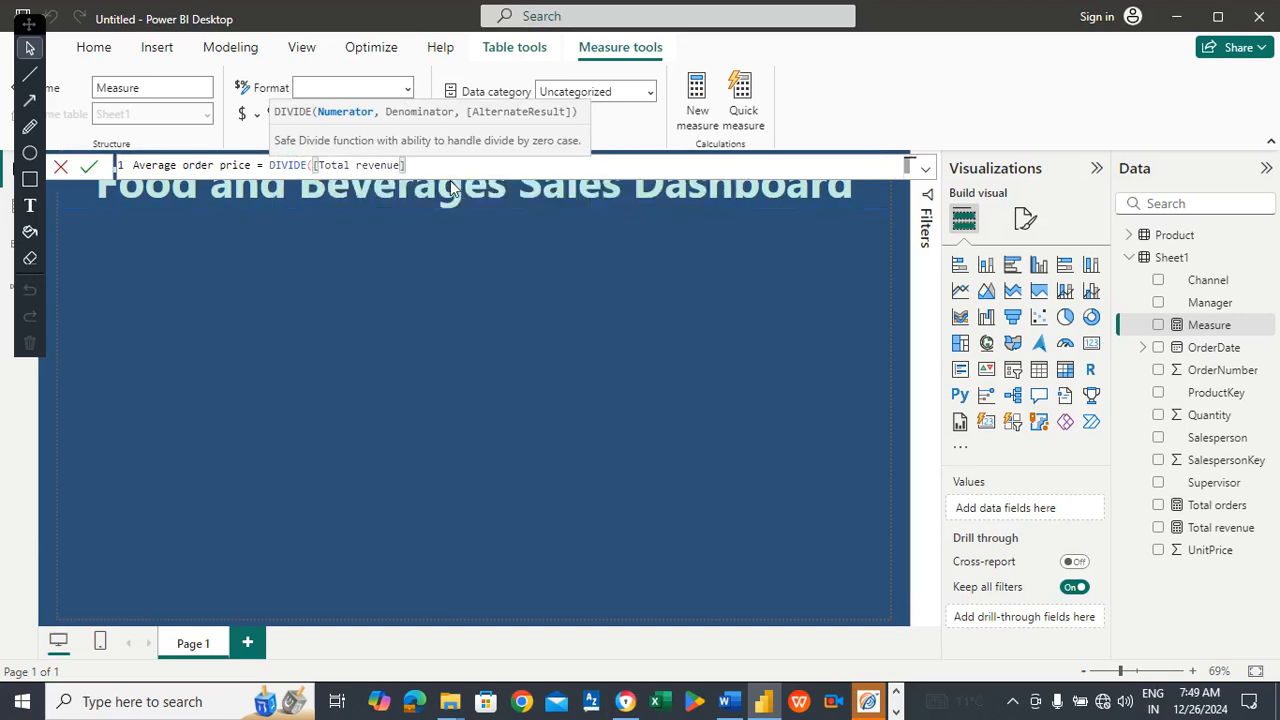
pyautogui.write(',tot')
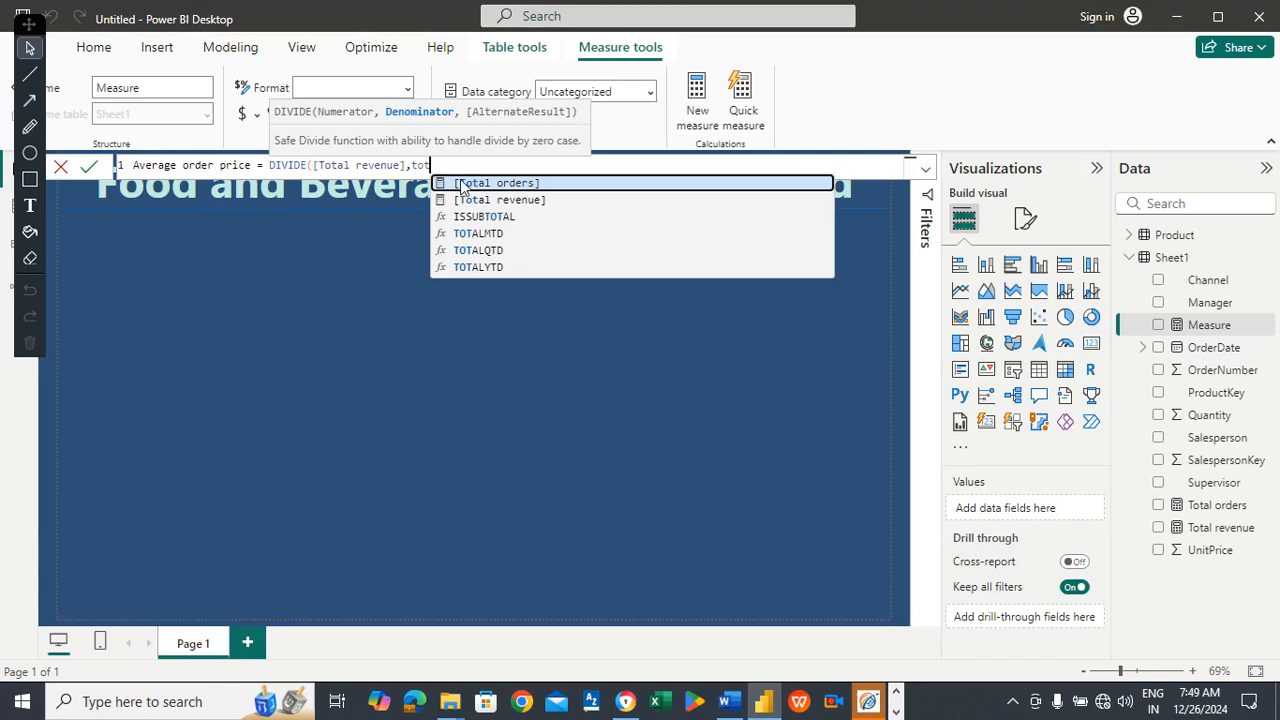
pyautogui.click(452, 185)
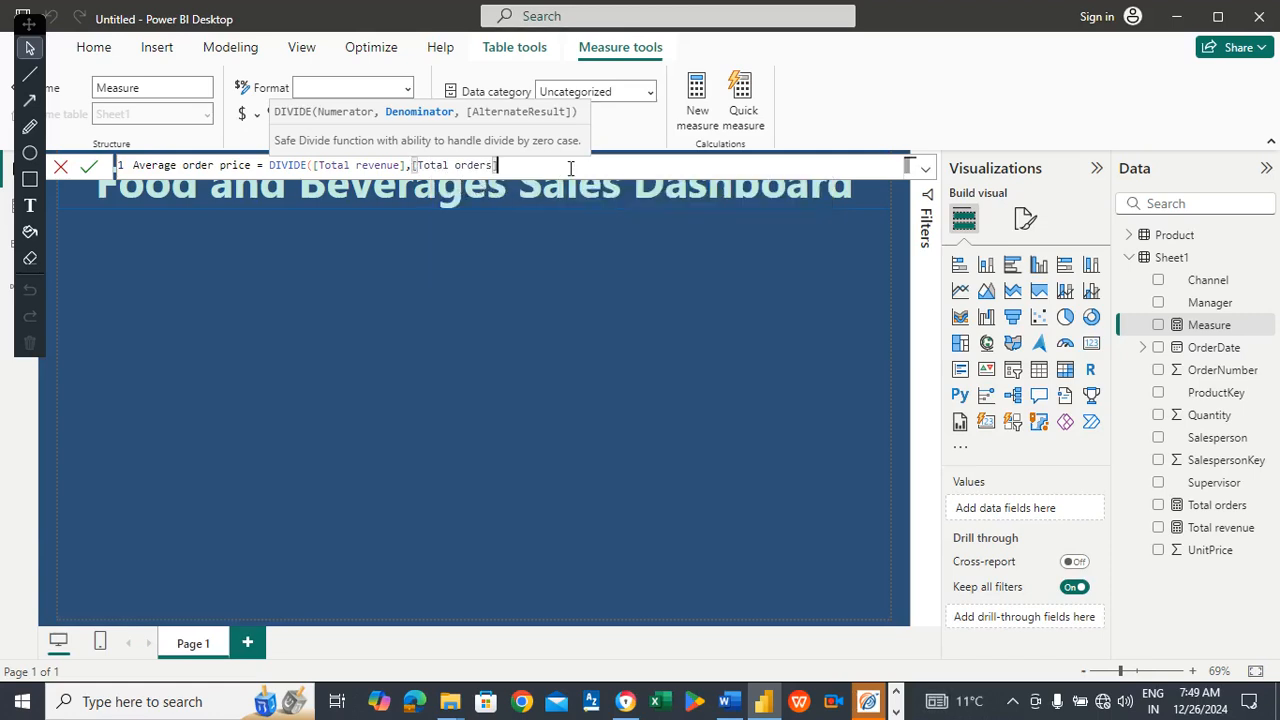
pyautogui.write(',')
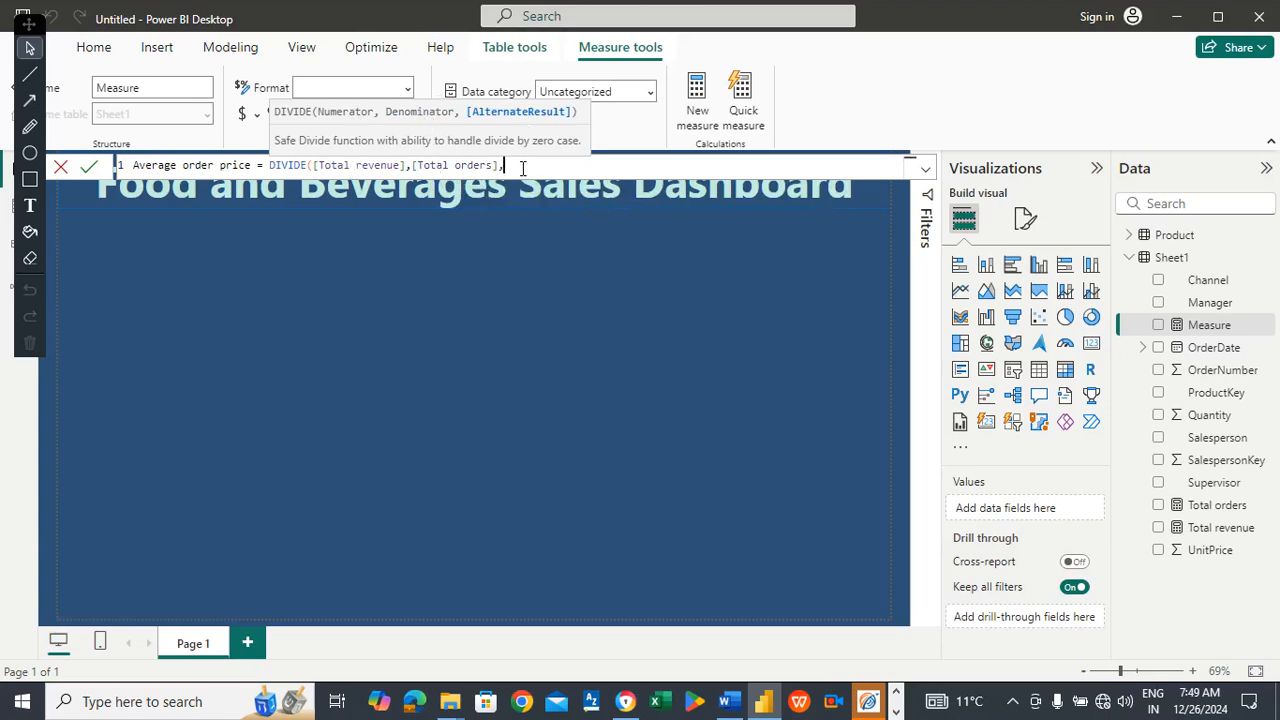
pyautogui.write('"')
pyautogui.write(')')
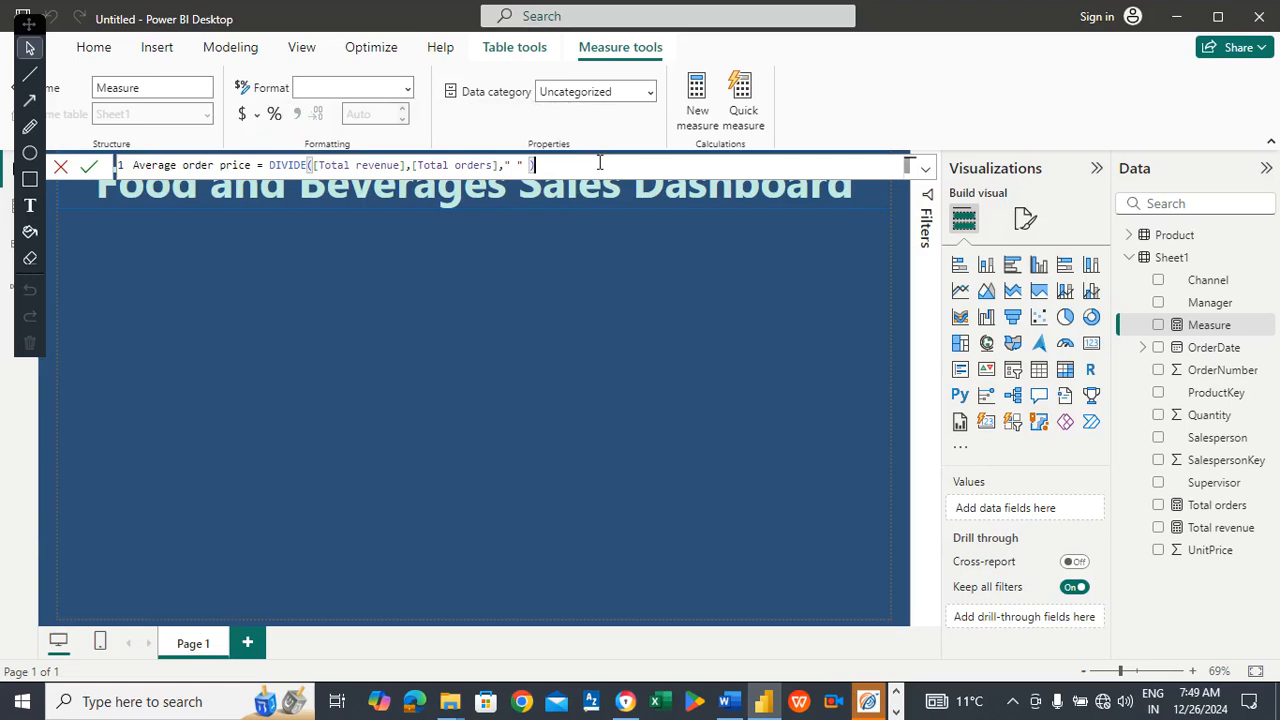
pyautogui.press('Return')
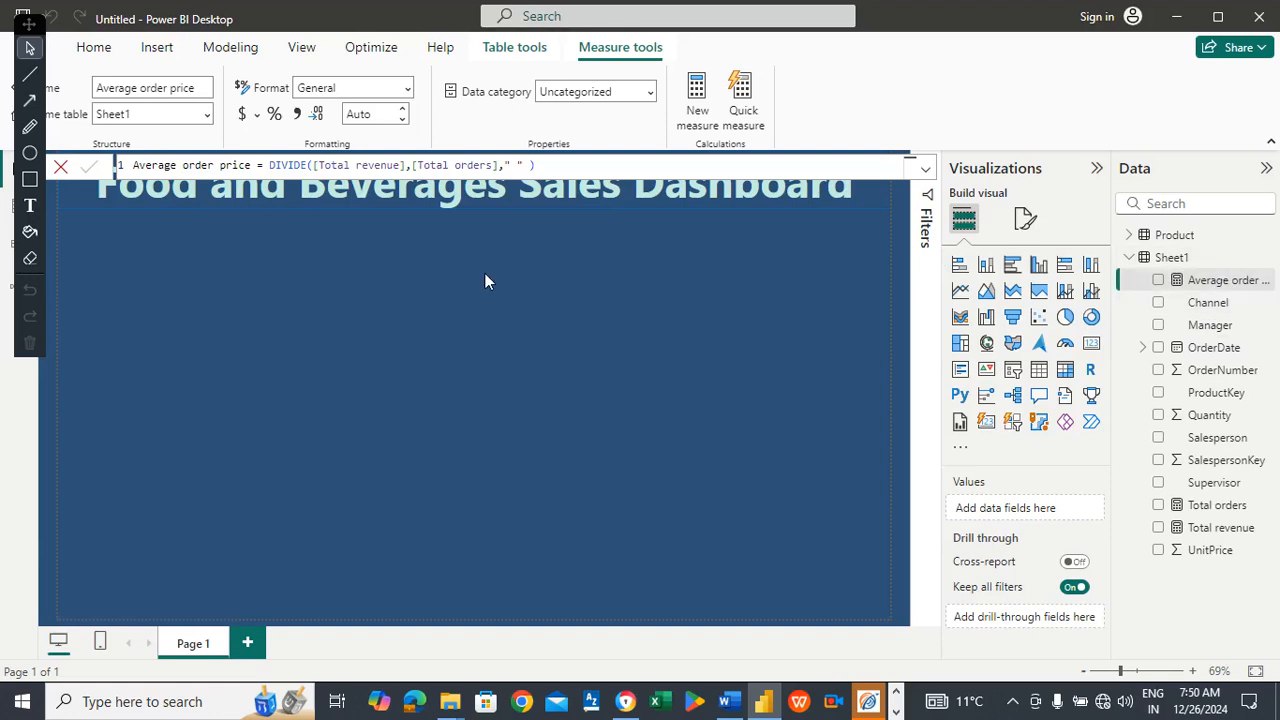
pyautogui.click(351, 283)
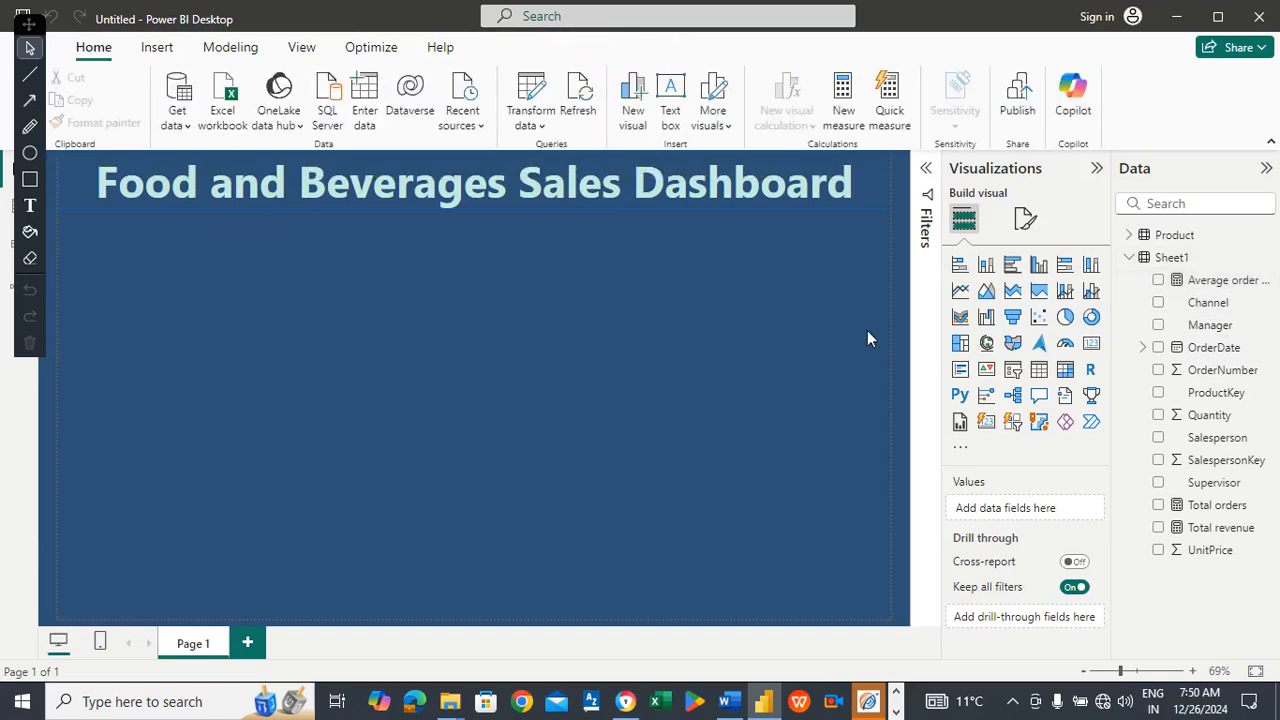
# Add a card visual directly beneath the dashboard title, narrow it to a small box and assign it the Total revenue measure.
pyautogui.click(1092, 346)
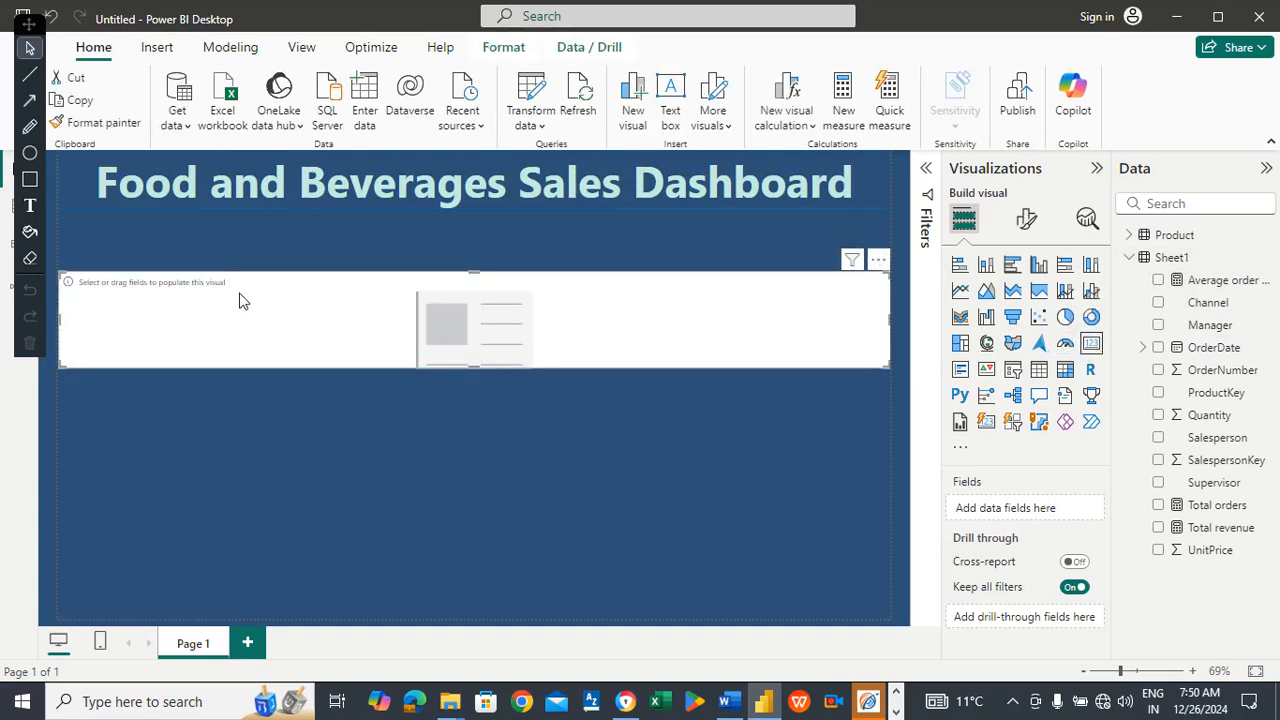
pyautogui.moveTo(239, 300); pyautogui.dragTo(251, 249)
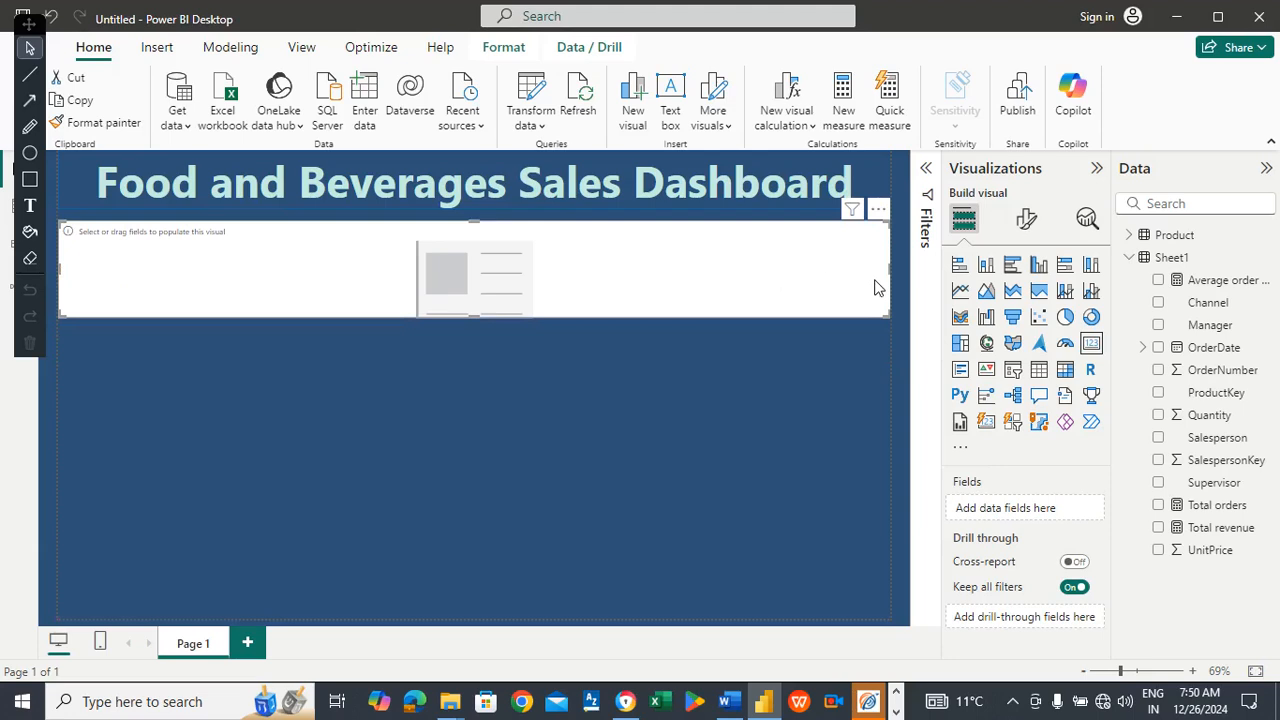
pyautogui.moveTo(889, 270); pyautogui.dragTo(223, 242)
pyautogui.moveTo(120, 251); pyautogui.dragTo(137, 259)
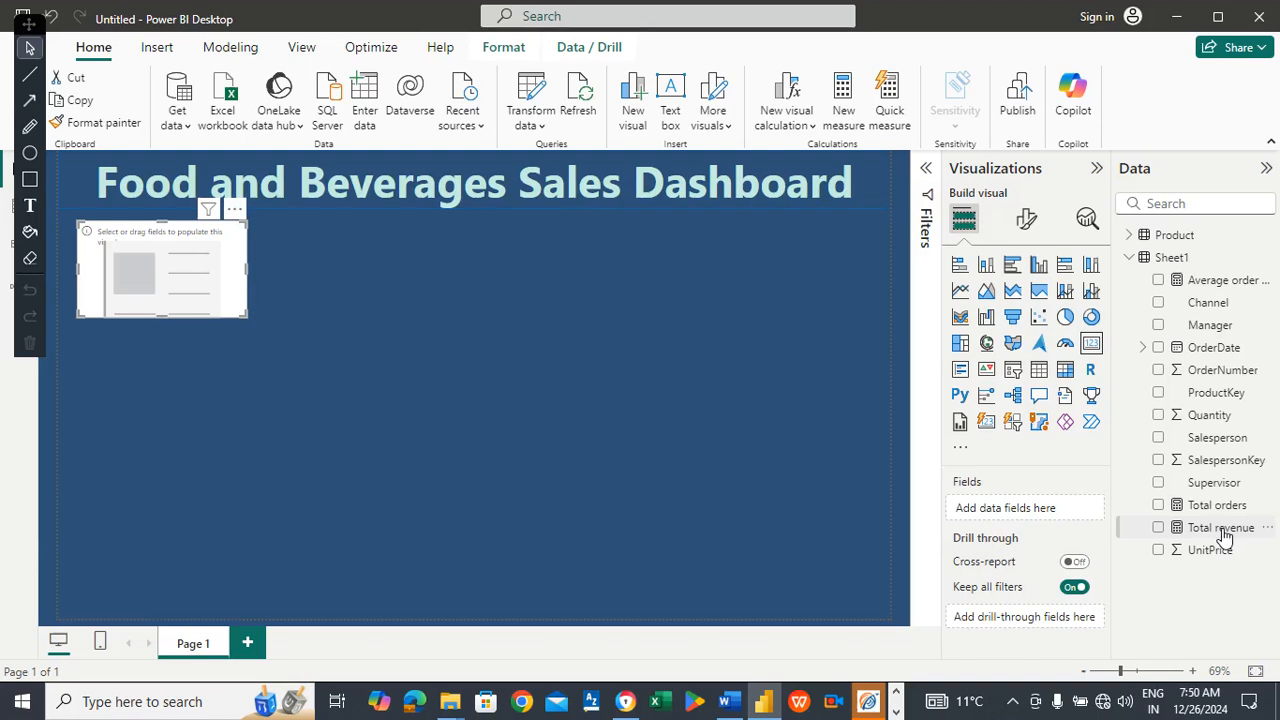
pyautogui.moveTo(1224, 537); pyautogui.dragTo(1057, 514)
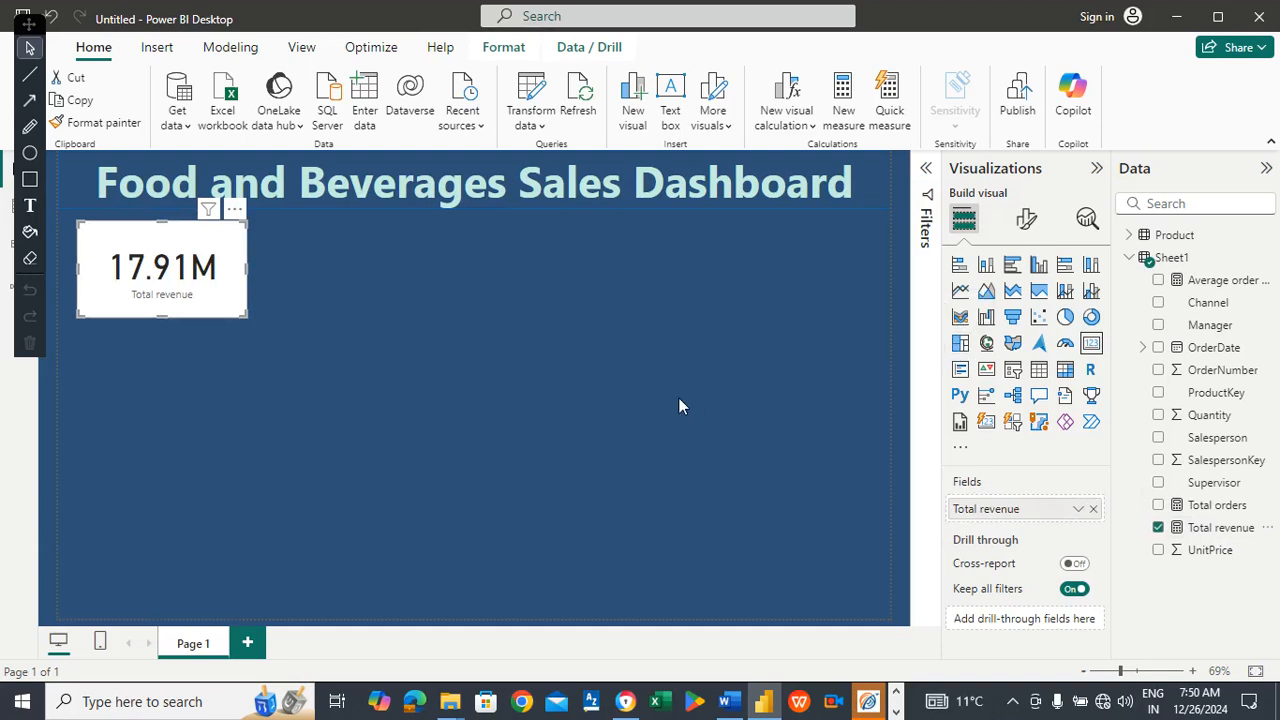
# Replace the card's field with Total orders to check that measure, and replace it in turn with Average order price.
pyautogui.click(383, 285)
pyautogui.click(218, 257)
pyautogui.click(1095, 511)
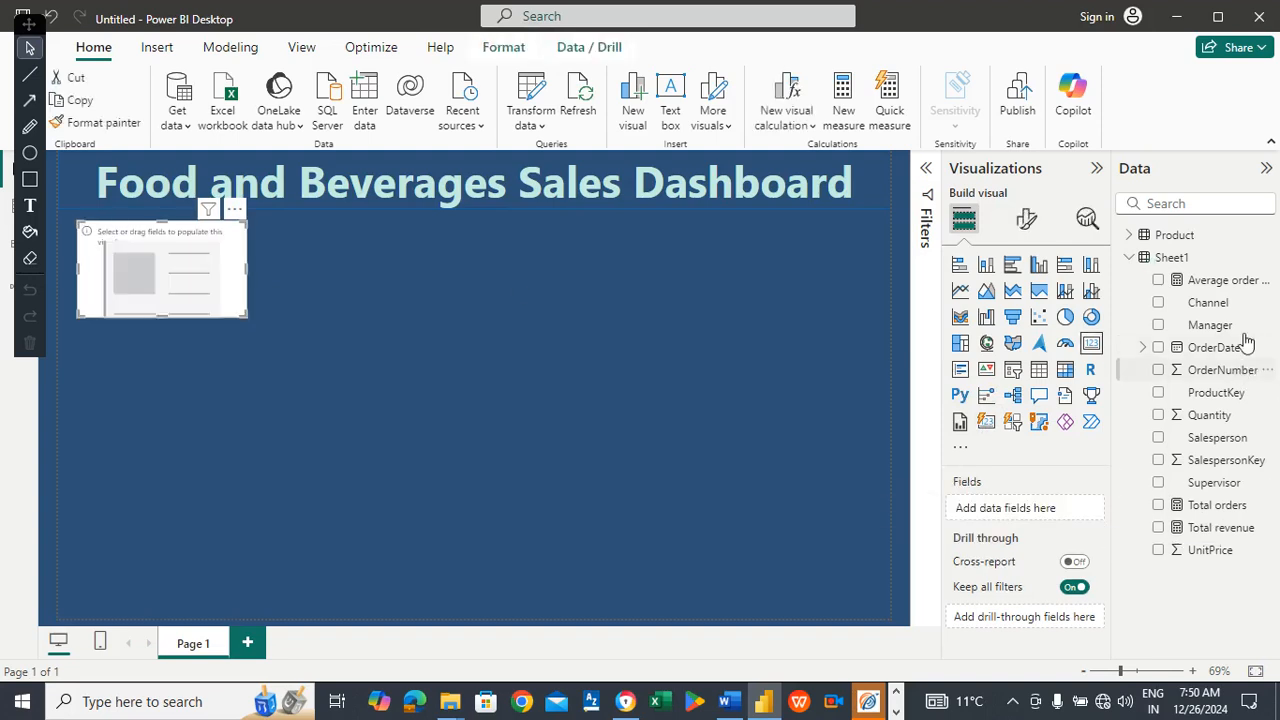
pyautogui.moveTo(1220, 505); pyautogui.dragTo(1040, 509)
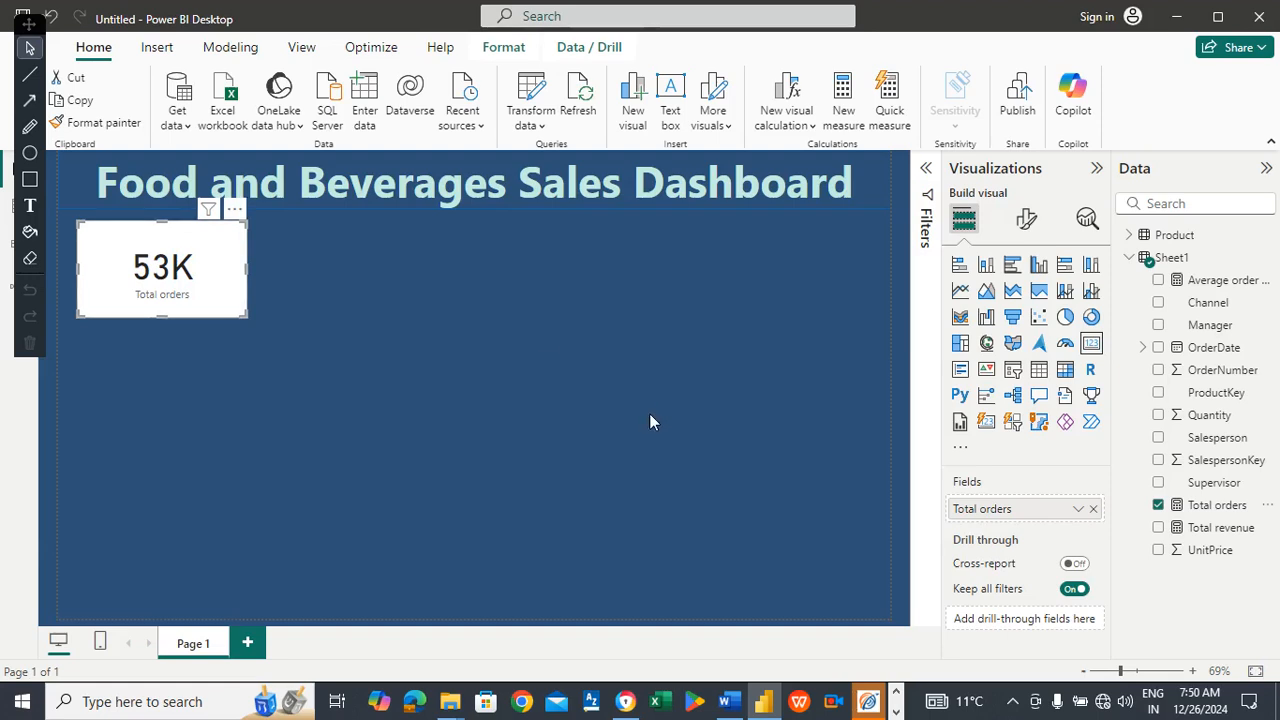
pyautogui.click(1091, 510)
pyautogui.moveTo(1228, 285); pyautogui.dragTo(1057, 509)
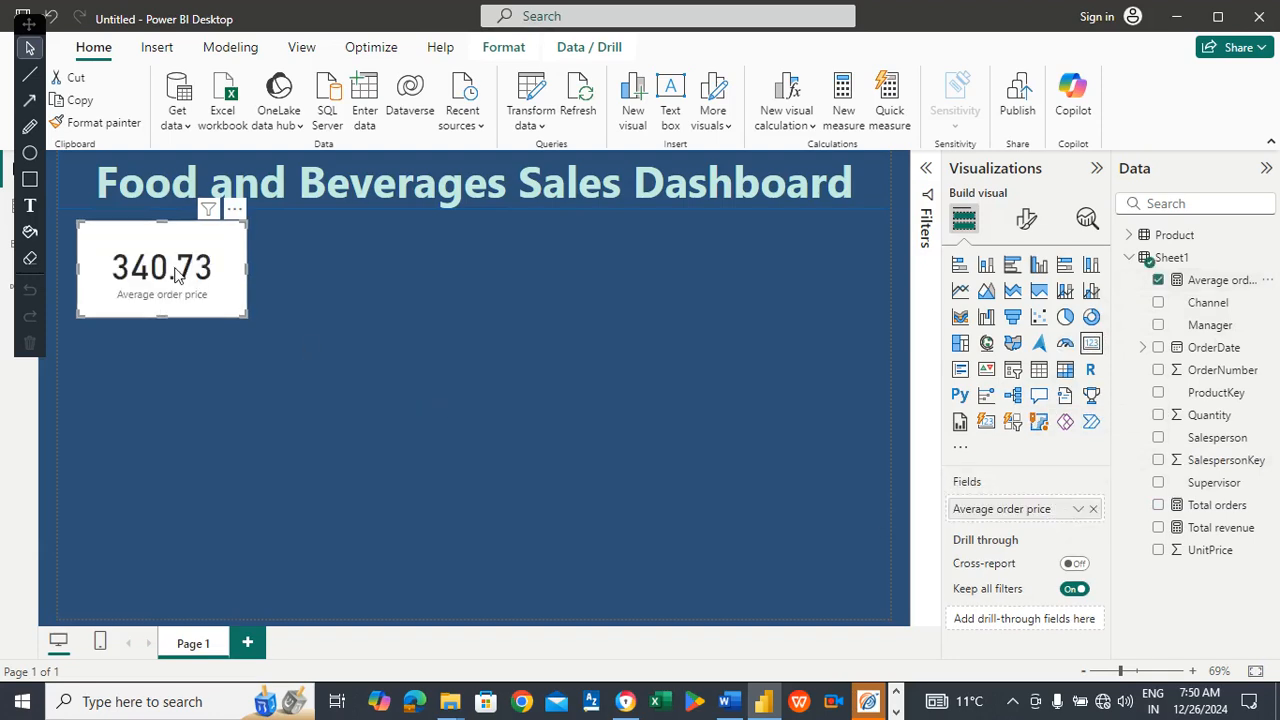
# Check the combined revenue, orders and average order price in the Word document's presentation text, and return to Power BI Desktop.
pyautogui.click(735, 702)
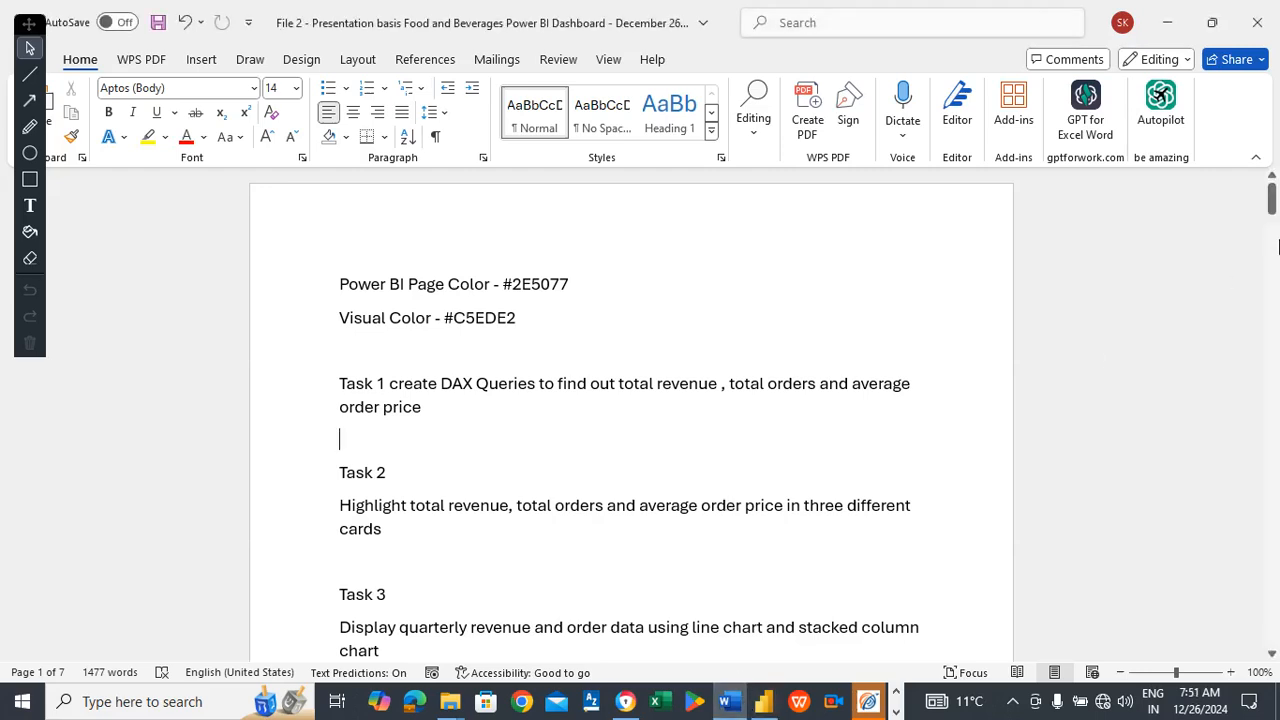
pyautogui.moveTo(1275, 205); pyautogui.dragTo(1273, 350)
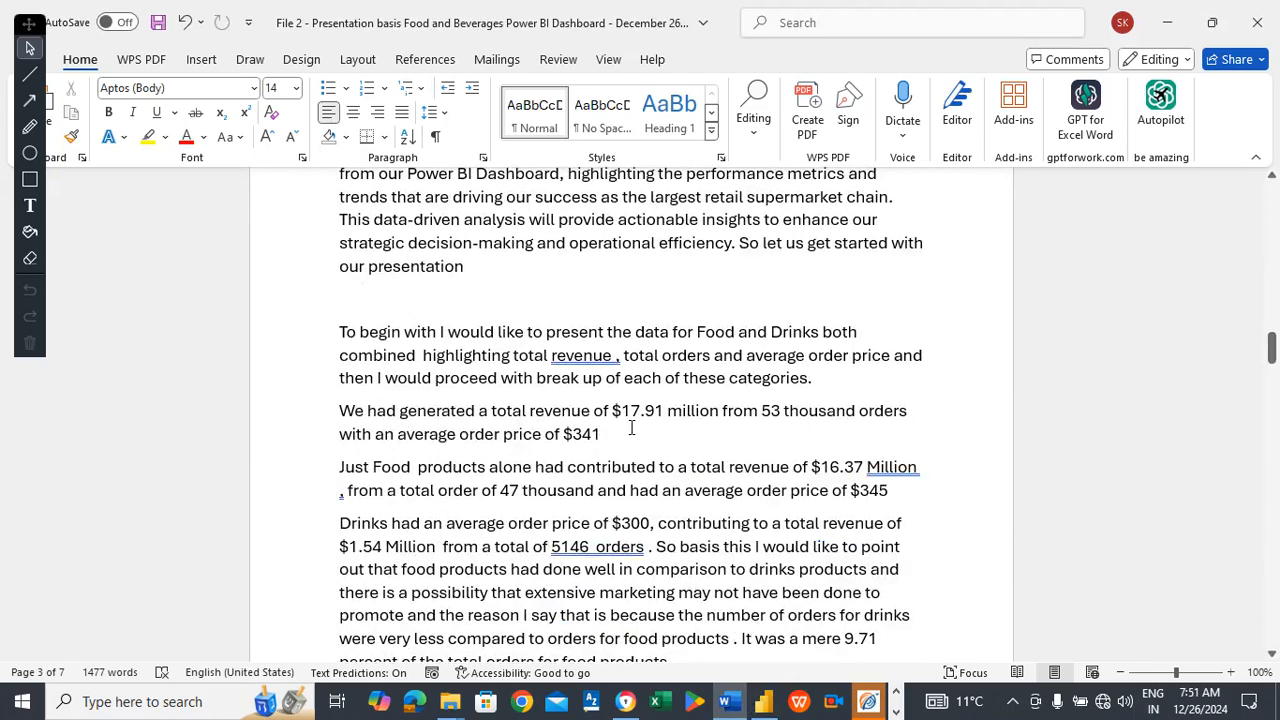
pyautogui.click(768, 701)
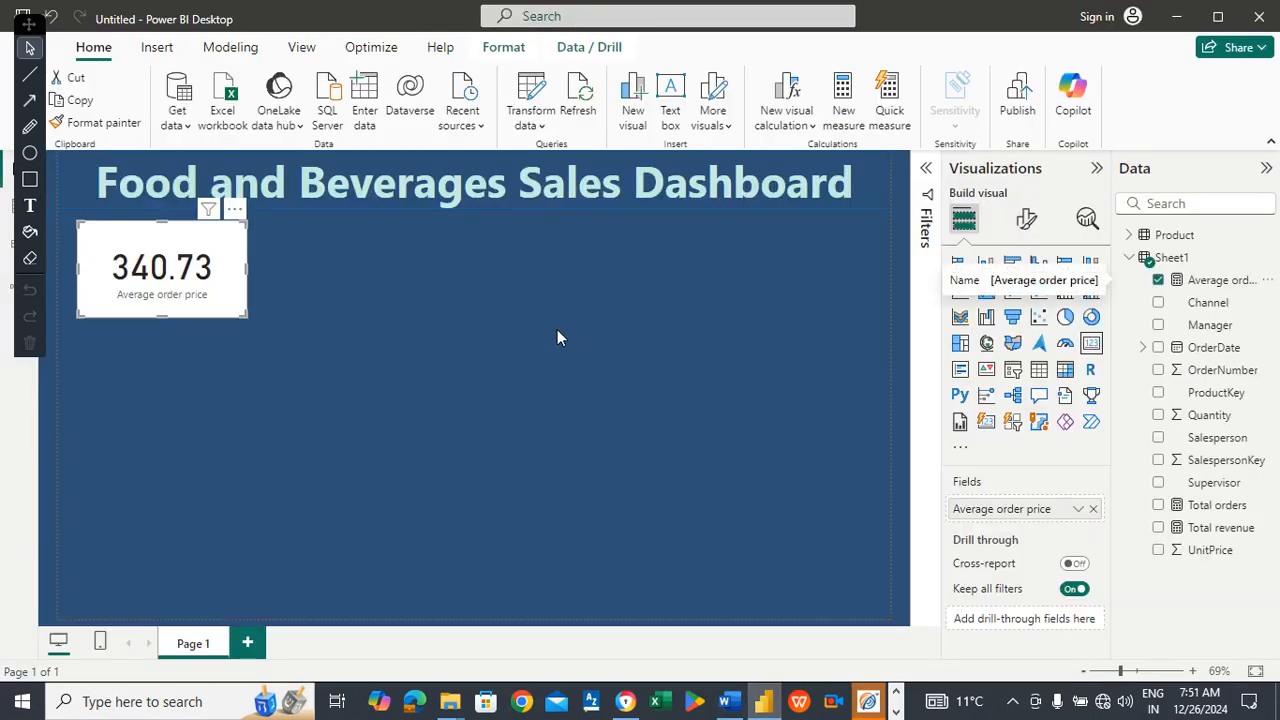
# Remove the Average order price field from the test card and delete the card from the report page.
pyautogui.click(1093, 509)
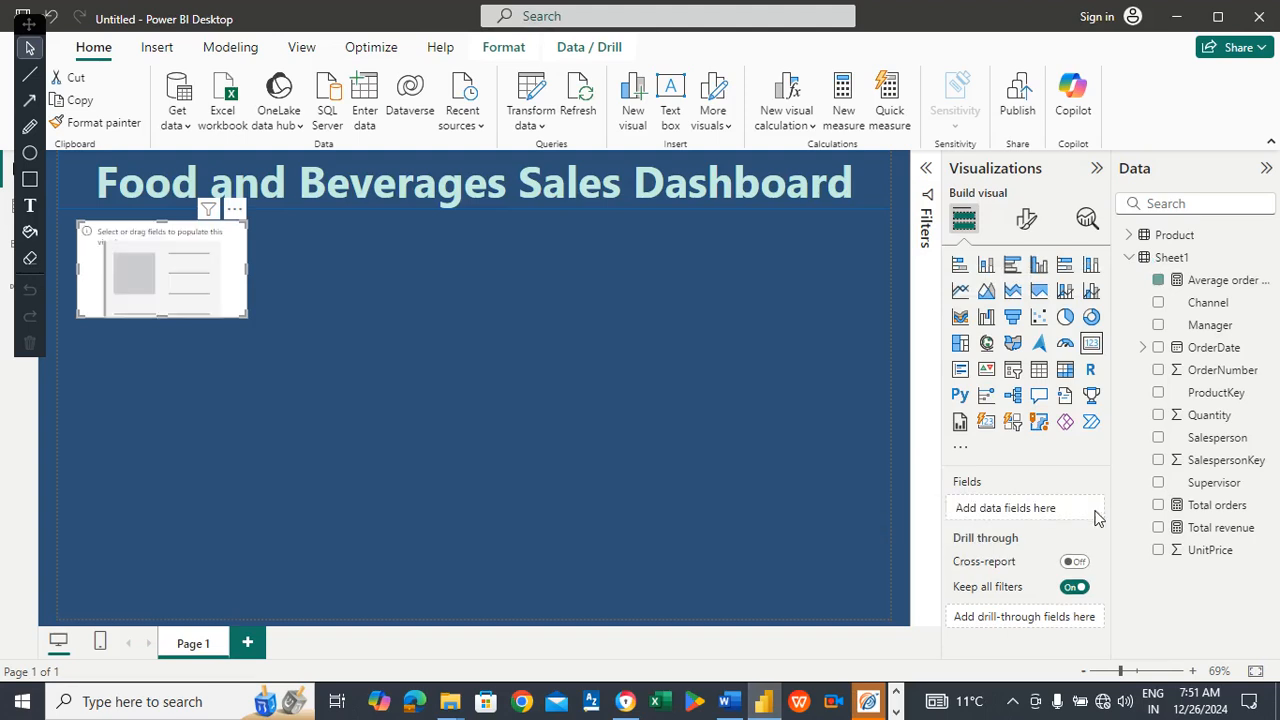
pyautogui.click(530, 311)
pyautogui.click(191, 241)
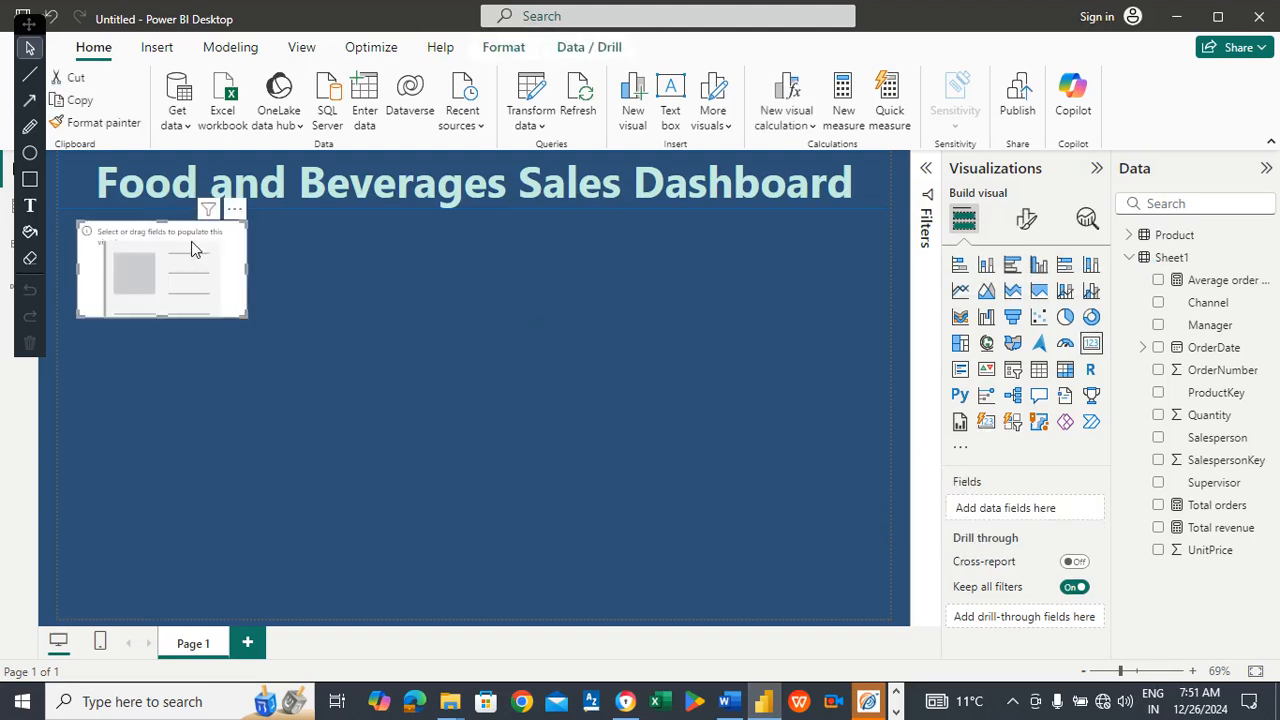
pyautogui.press('Delete')
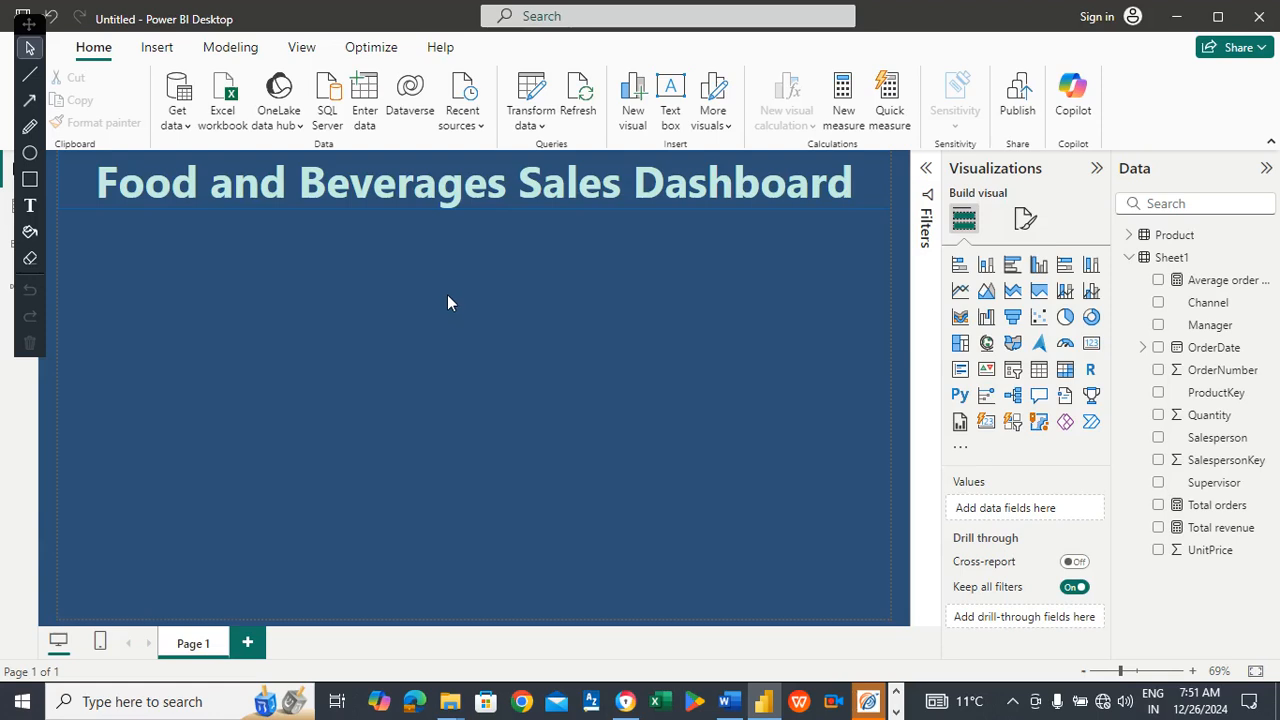
# Switch to the Word document, enter "Done" beneath Task 1 in the task list and save the document.
pyautogui.click(730, 701)
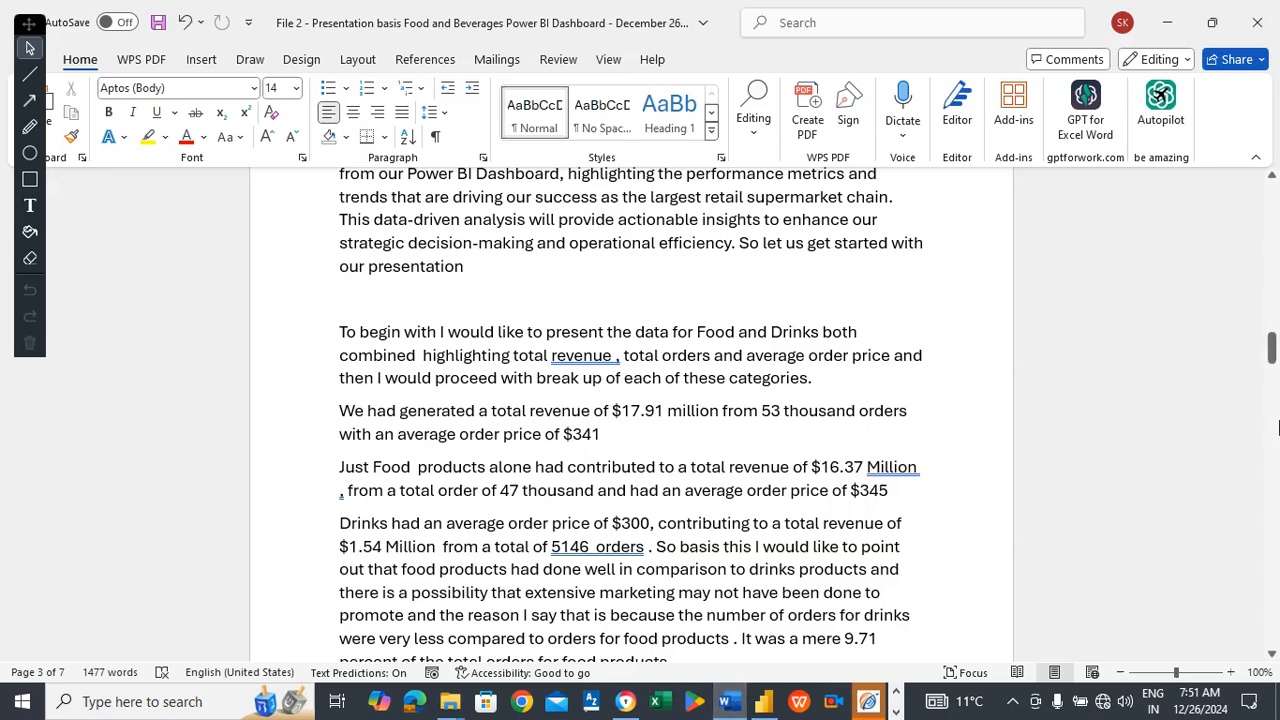
pyautogui.moveTo(1273, 355); pyautogui.dragTo(1275, 221)
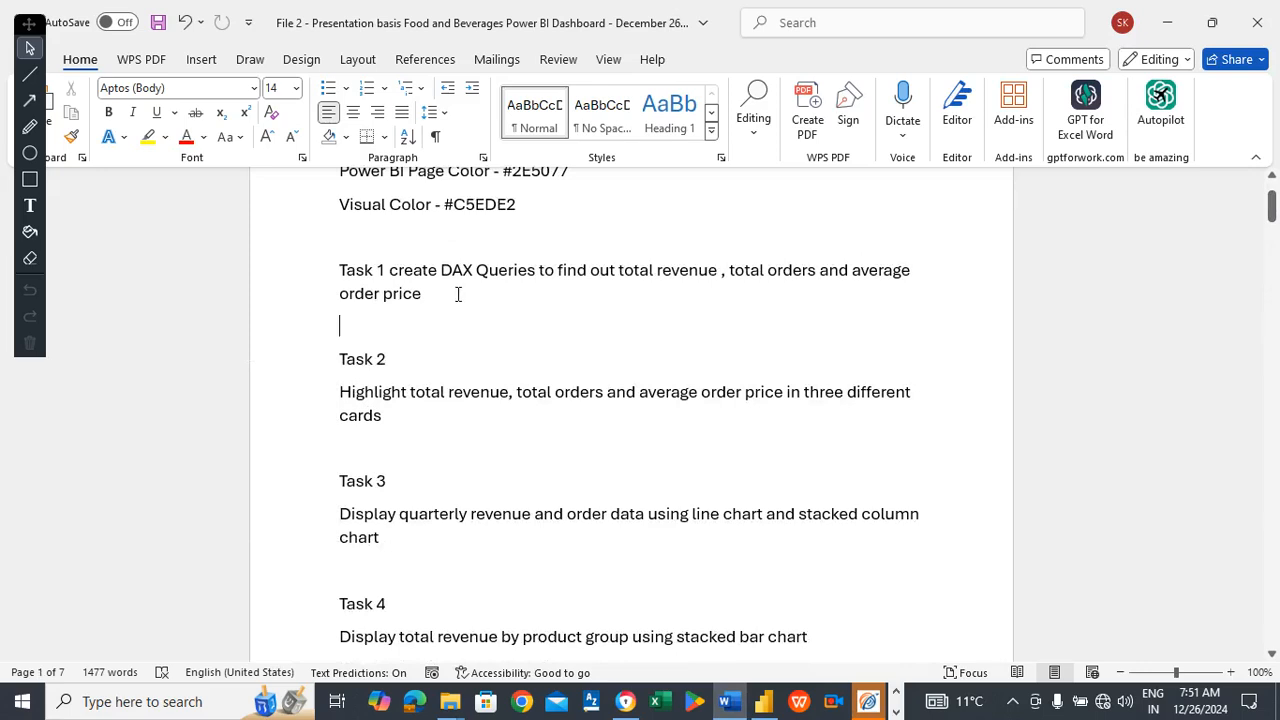
pyautogui.press('Return')
pyautogui.write('Done')
pyautogui.click(380, 352)
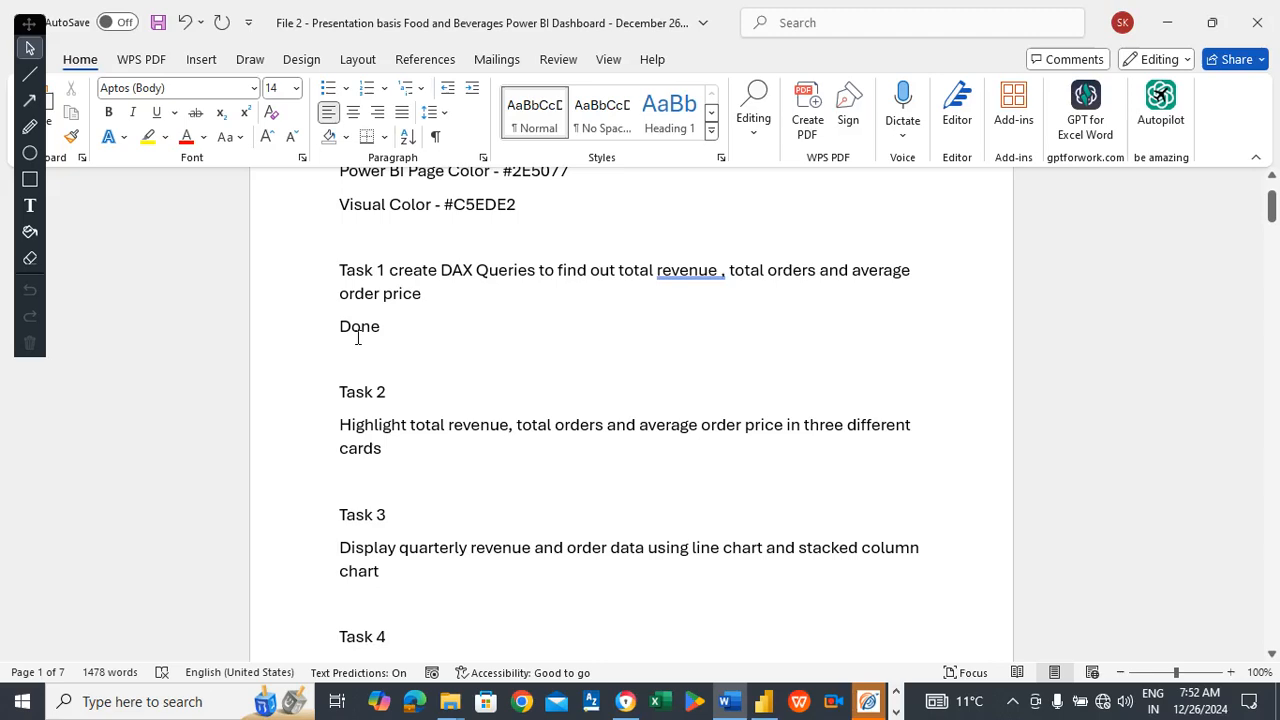
pyautogui.hotkey('ctrl', 's')
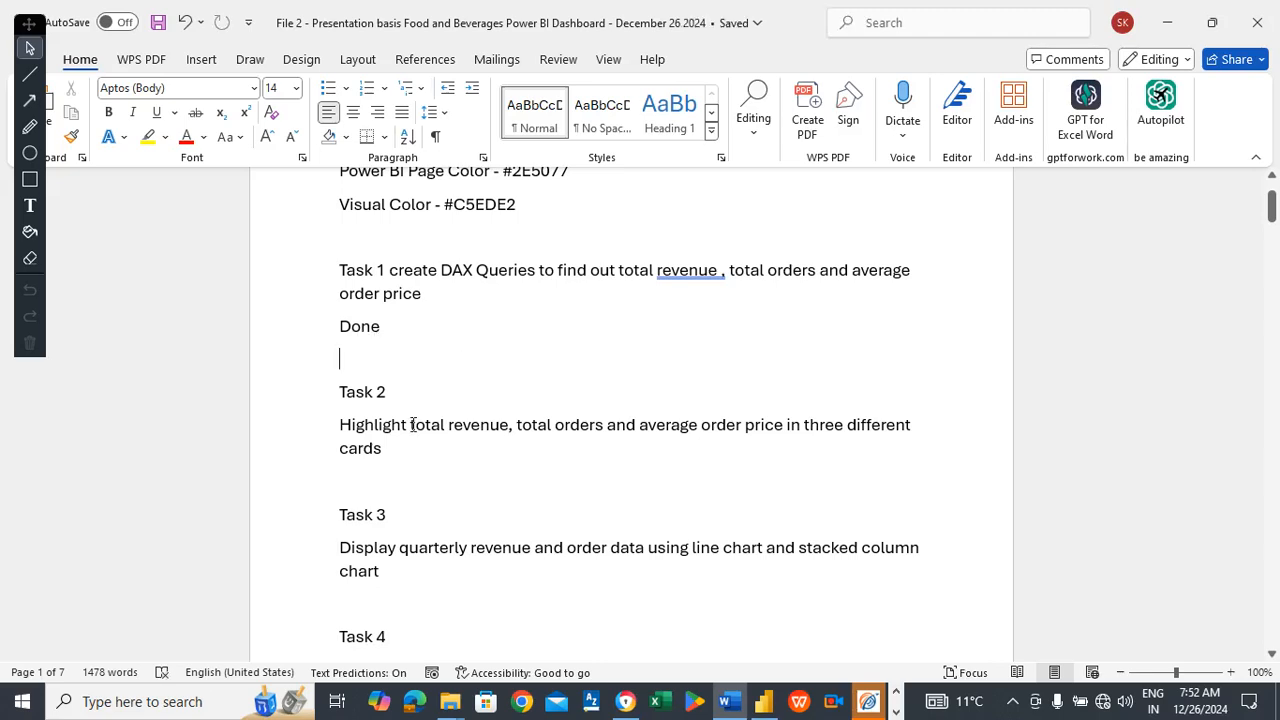
pyautogui.click(394, 478)
# Return to Power BI Desktop, add a card visual directly beneath the dashboard title and resize it to a small, low box.
pyautogui.click(765, 703)
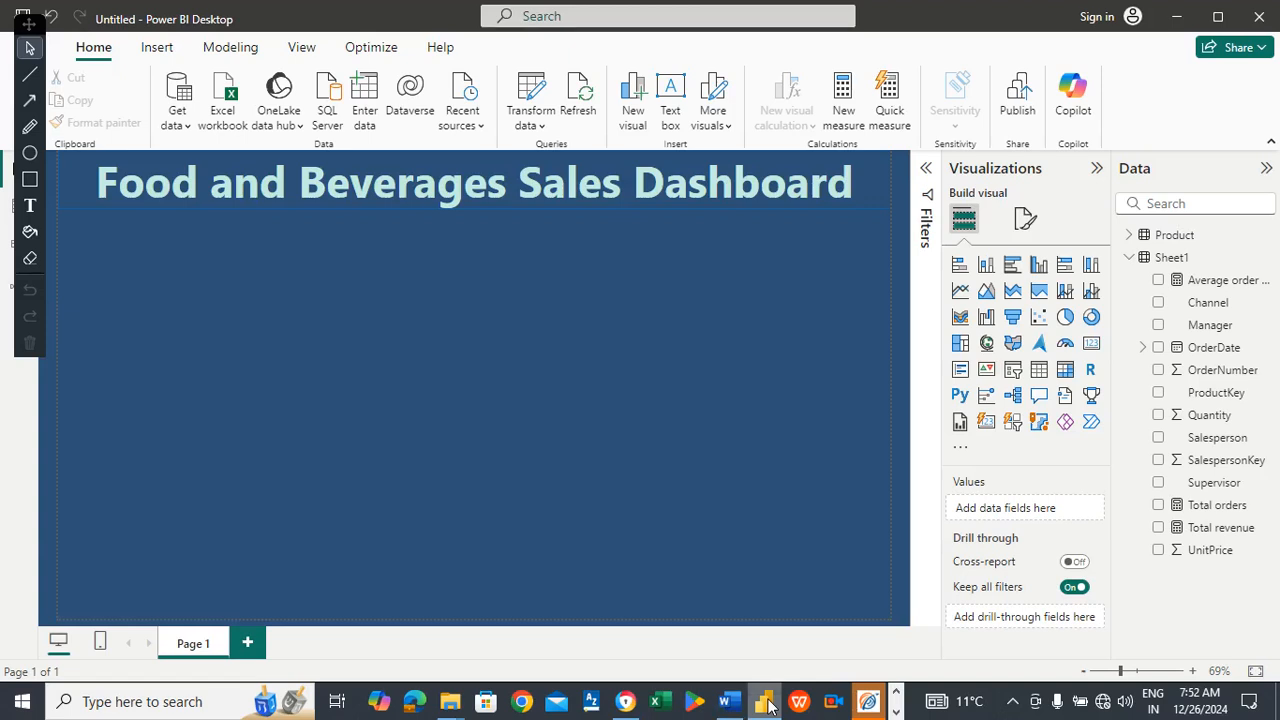
pyautogui.click(1092, 344)
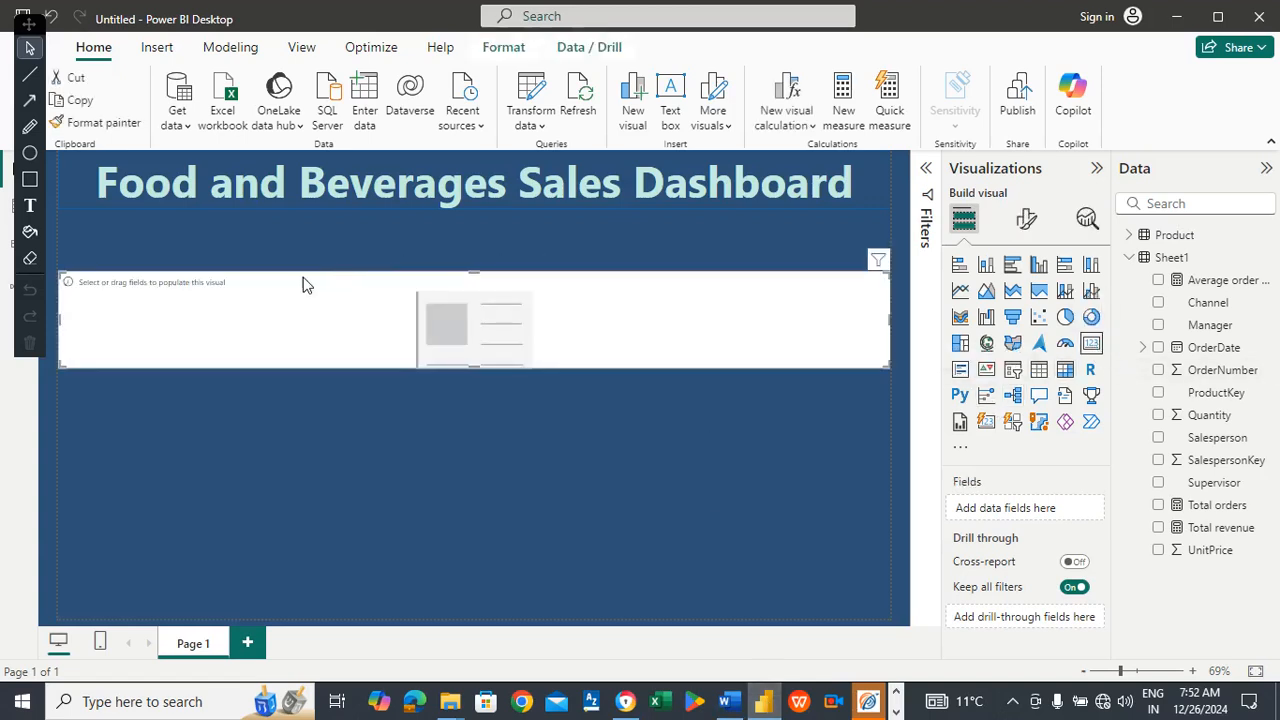
pyautogui.moveTo(300, 285); pyautogui.dragTo(305, 241)
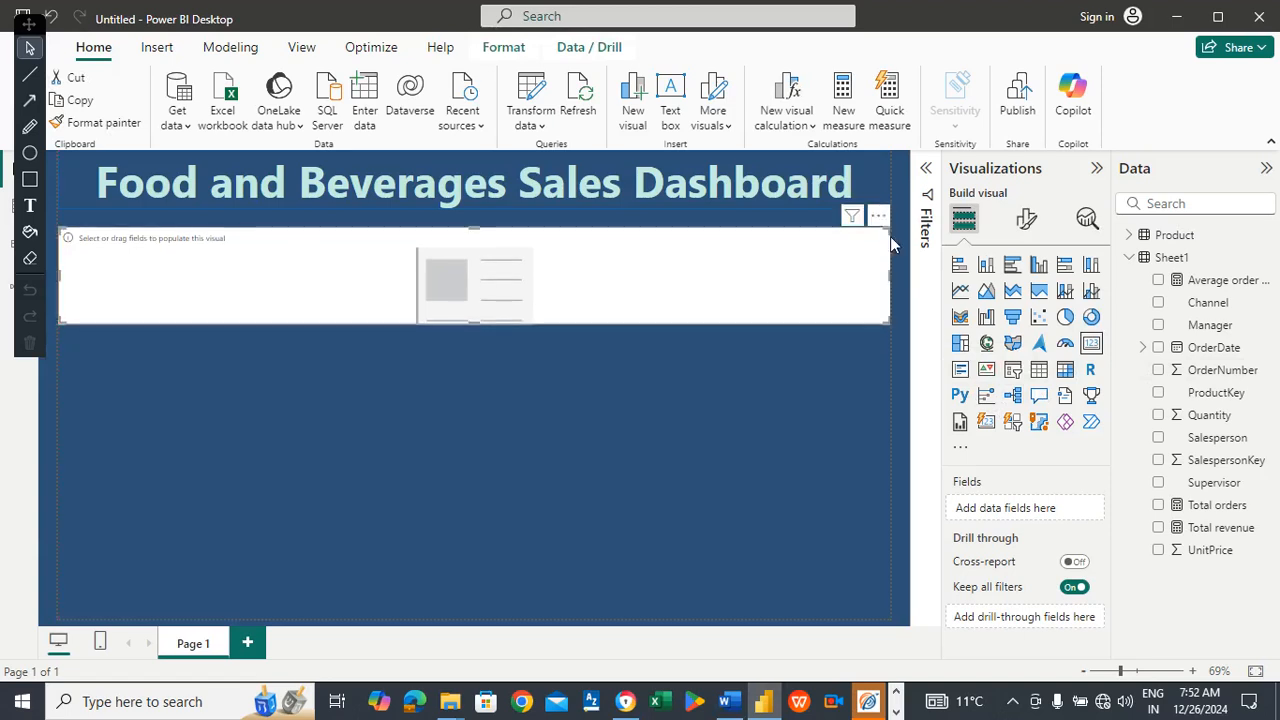
pyautogui.moveTo(886, 280); pyautogui.dragTo(194, 252)
pyautogui.moveTo(111, 267); pyautogui.dragTo(111, 266)
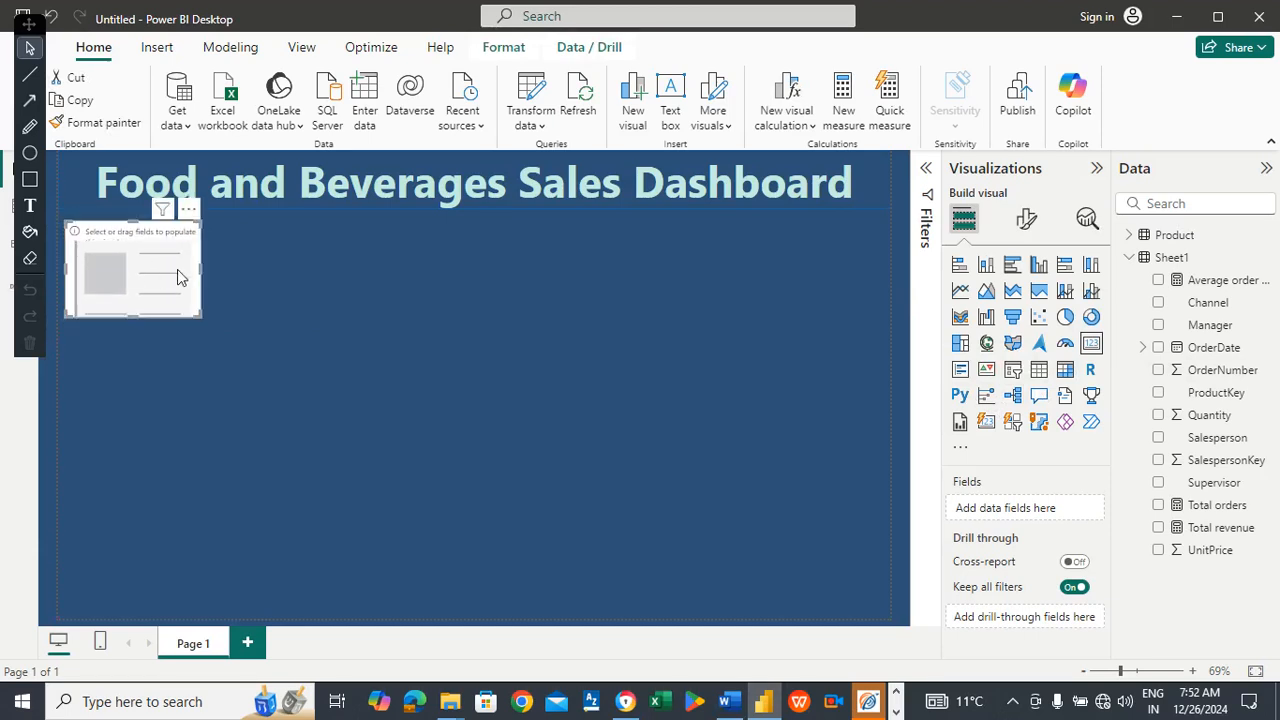
pyautogui.click(203, 269)
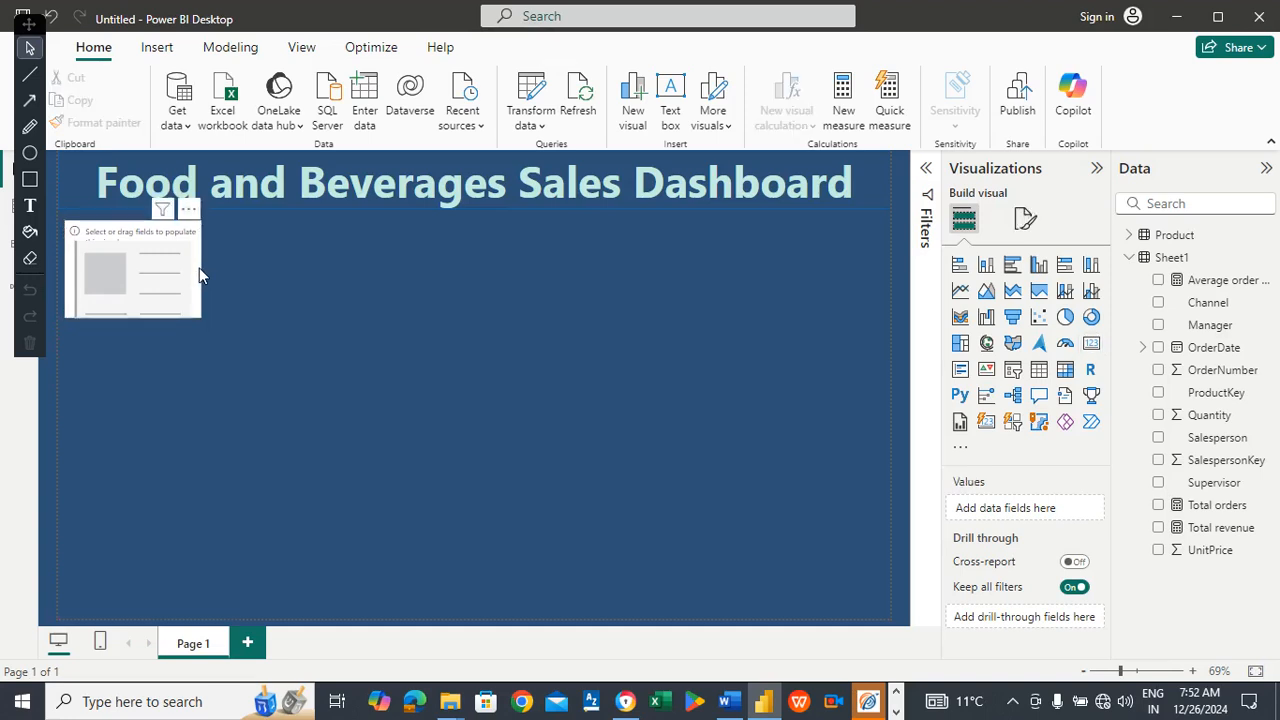
pyautogui.click(185, 267)
pyautogui.moveTo(196, 268); pyautogui.dragTo(239, 268)
pyautogui.moveTo(156, 313); pyautogui.dragTo(154, 254)
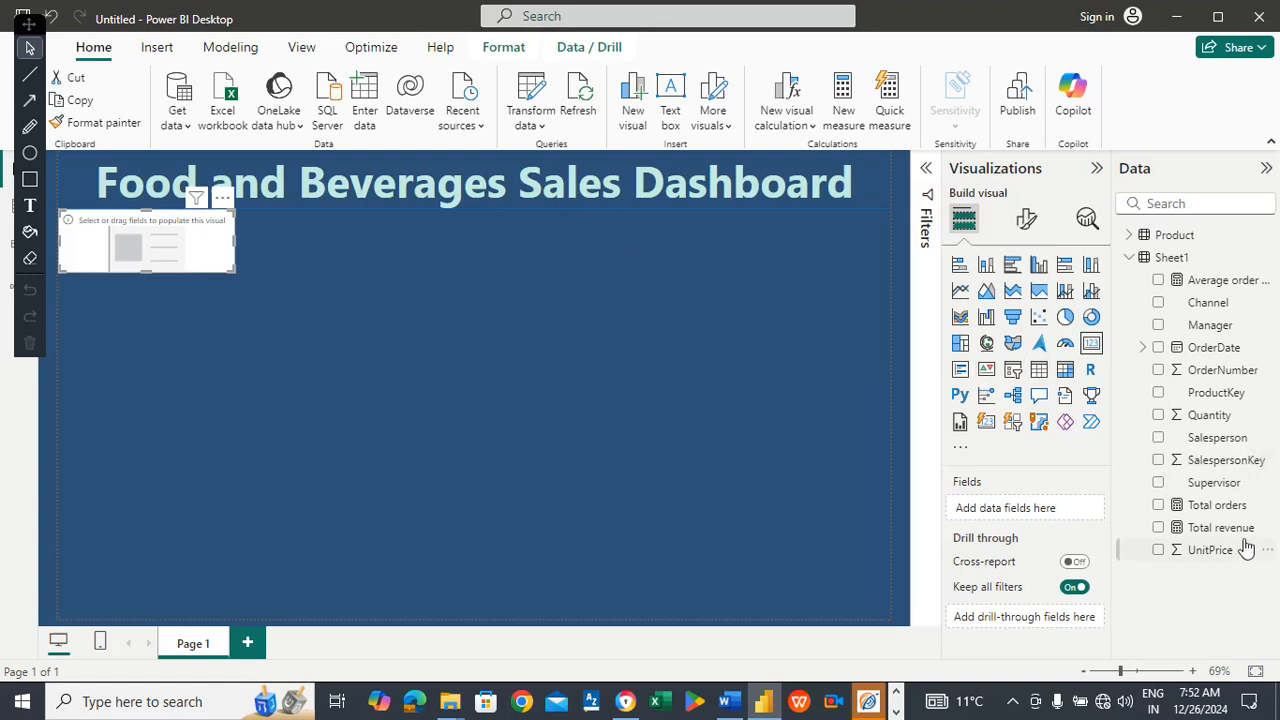
# Assign the Total revenue measure to the card, then narrow it and shift it inward from the page's edge.
pyautogui.moveTo(1217, 527); pyautogui.dragTo(1078, 508)
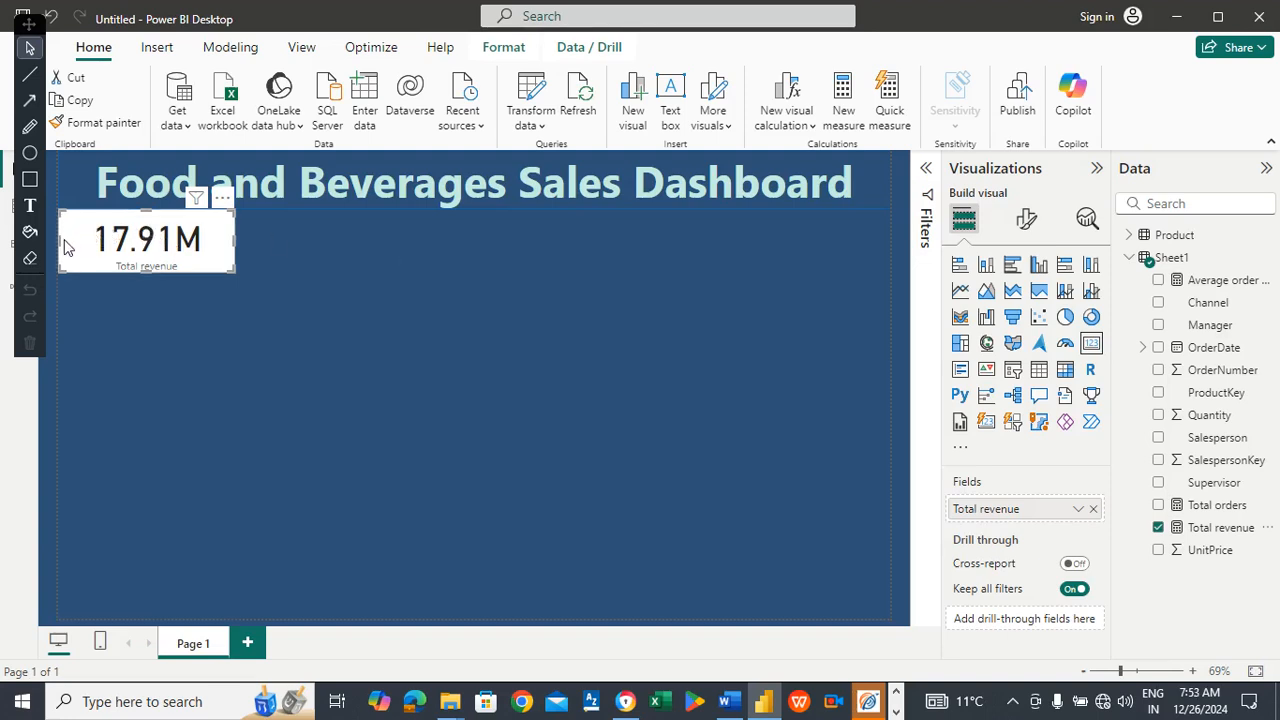
pyautogui.moveTo(60, 240); pyautogui.dragTo(191, 240)
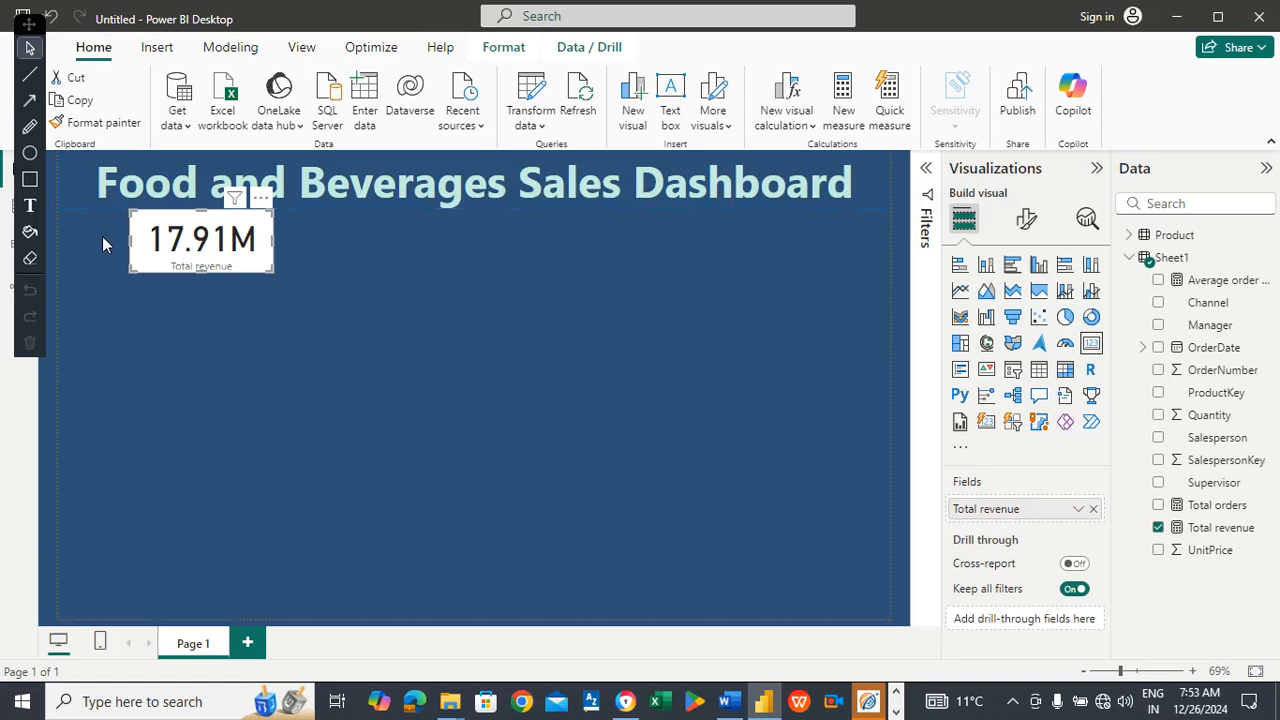
pyautogui.moveTo(167, 229); pyautogui.dragTo(172, 231)
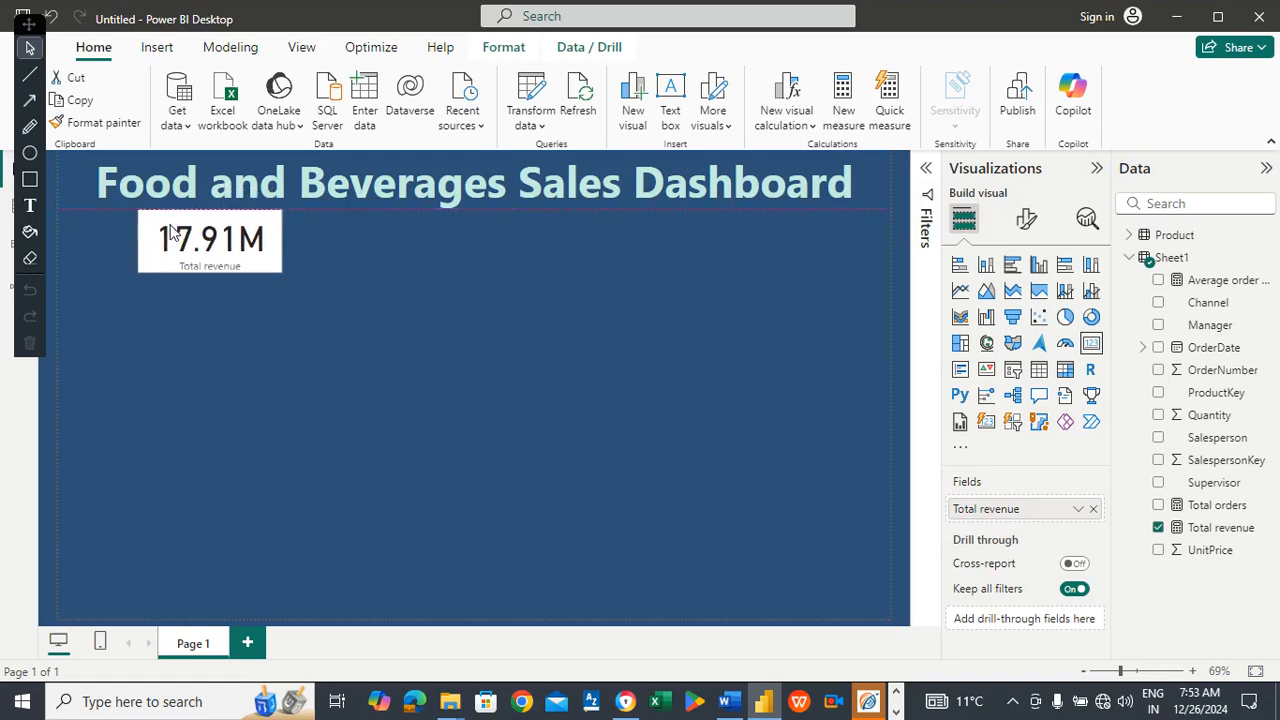
pyautogui.click(172, 234)
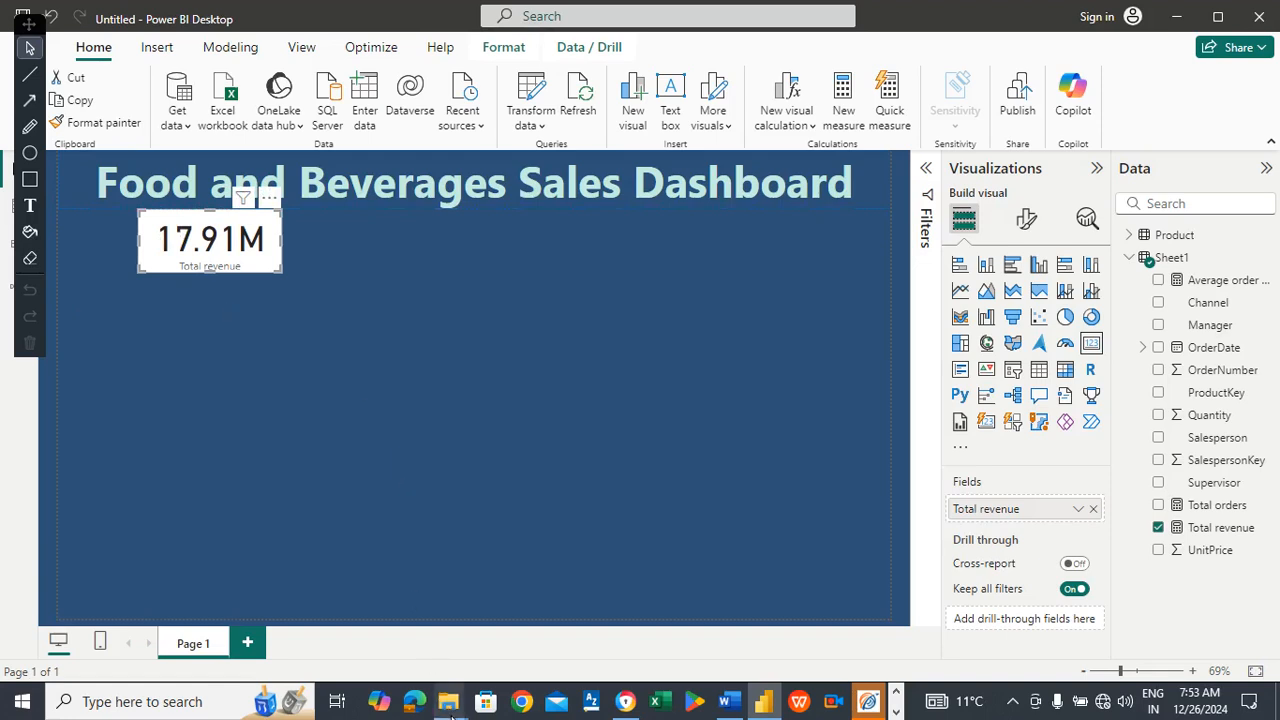
# Check the finished dashboard layout in the File 586 image from the Thumbnail folder, close it and return to Power BI Desktop.
pyautogui.moveTo(450, 712)
pyautogui.click(770, 622)
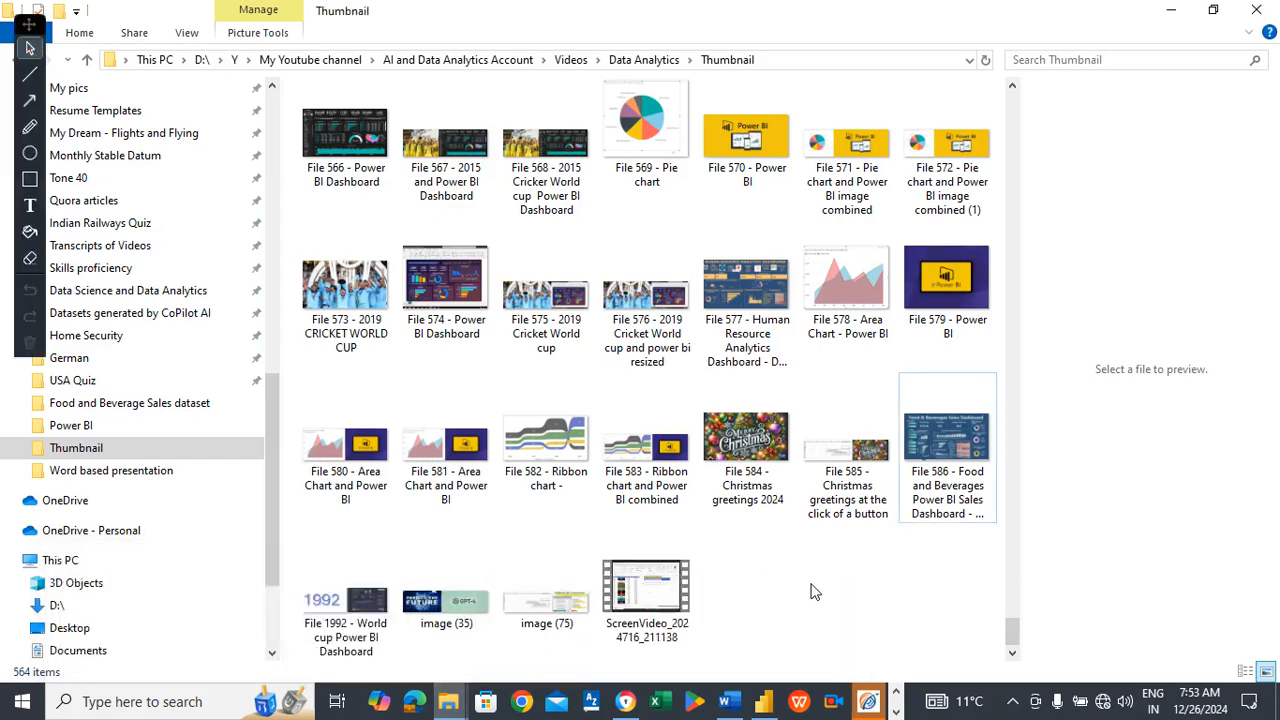
pyautogui.doubleClick(935, 490)
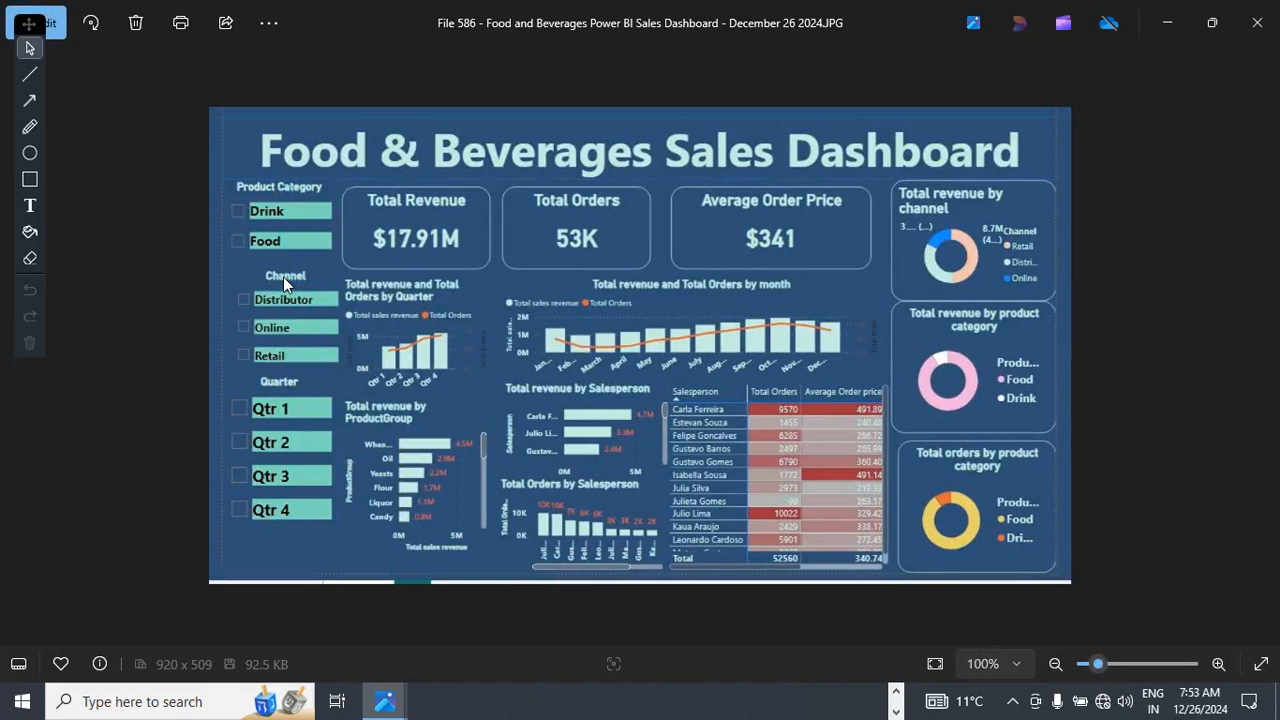
pyautogui.click(1262, 24)
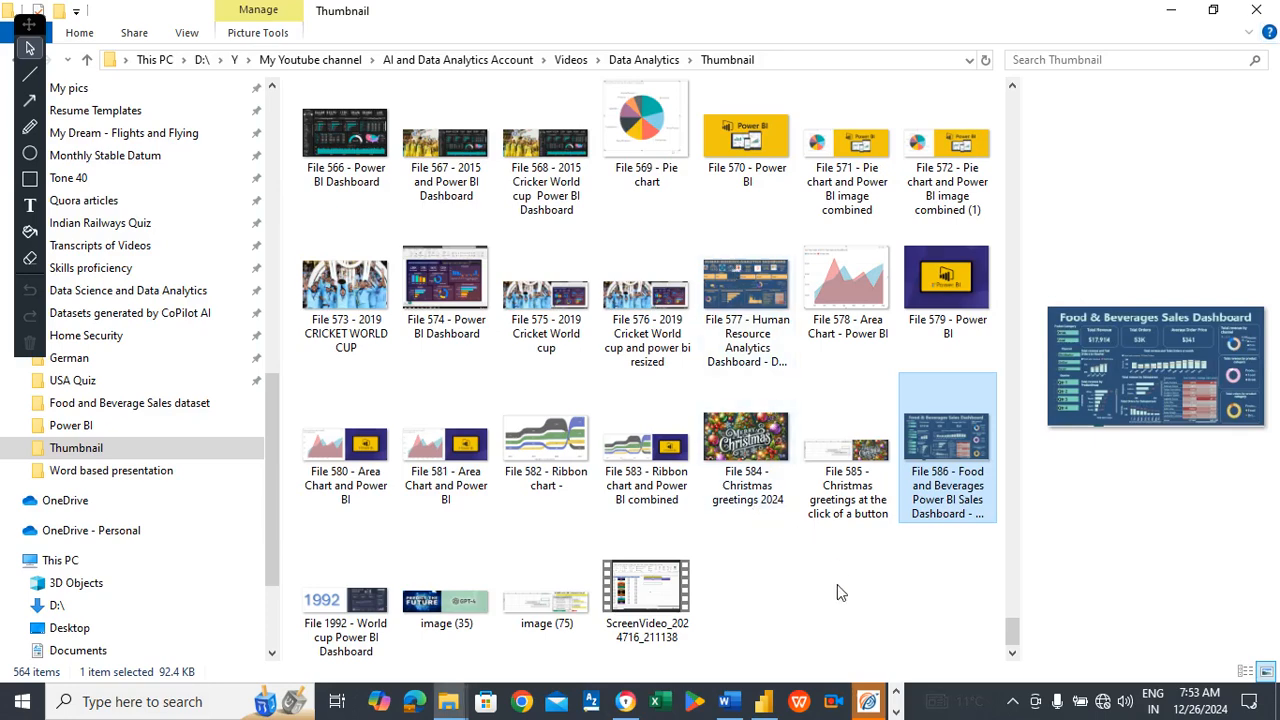
pyautogui.click(776, 703)
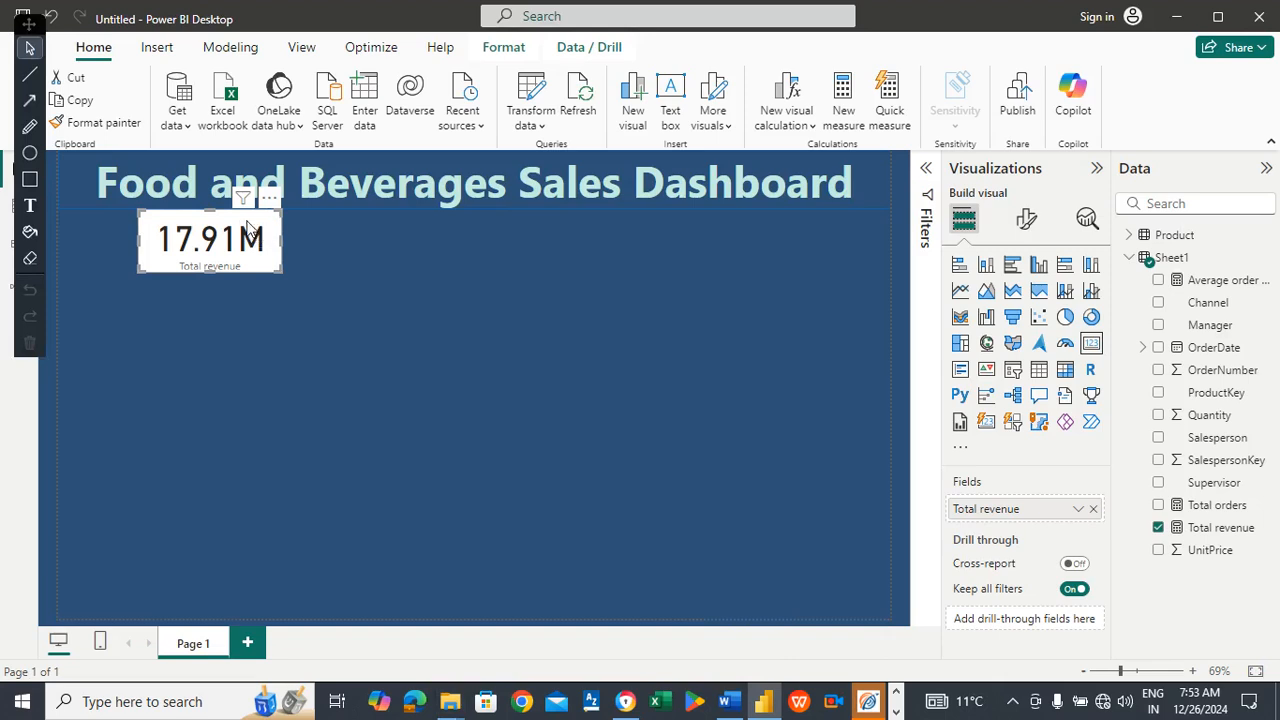
# Turn off the category label and the background of the Total revenue card.
pyautogui.click(1025, 220)
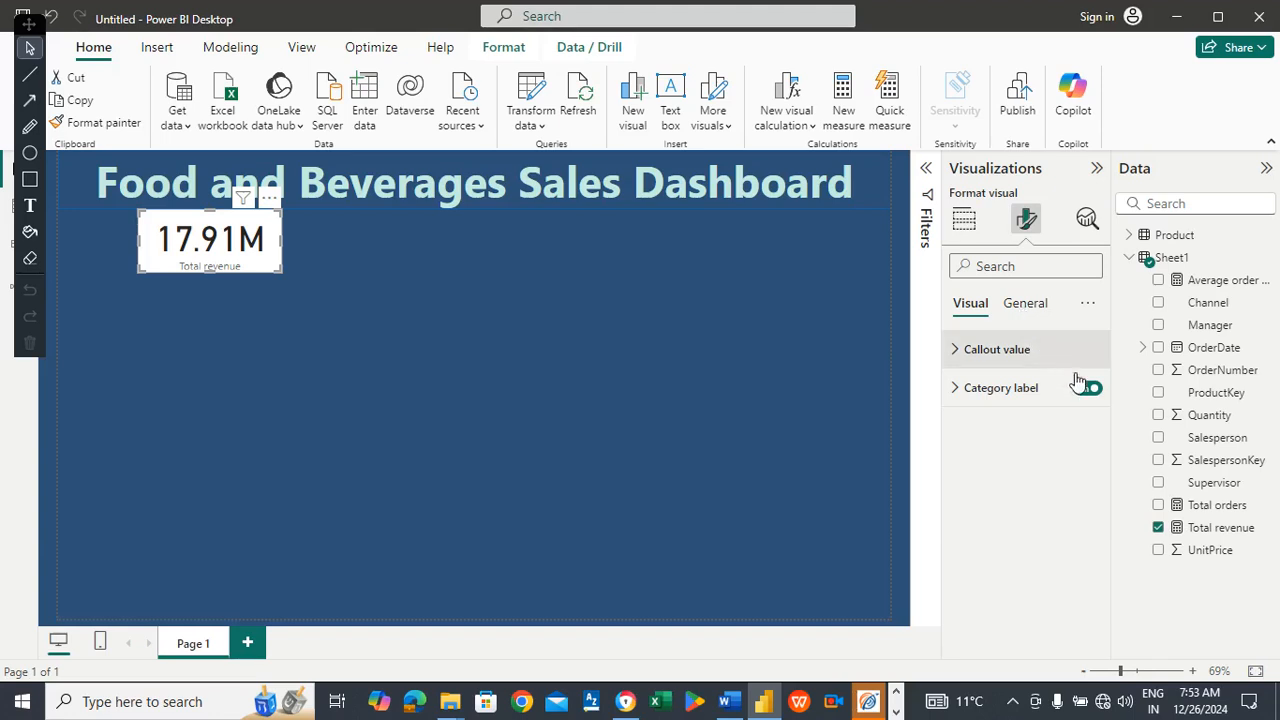
pyautogui.click(1022, 306)
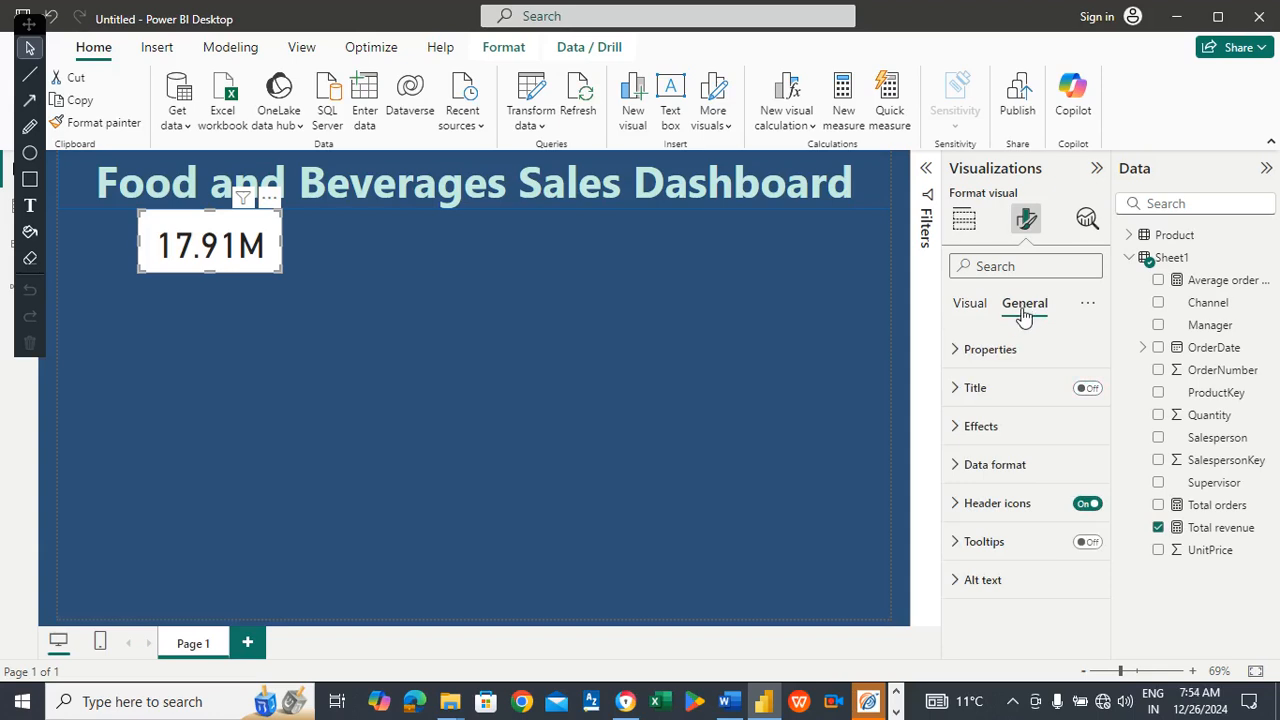
pyautogui.click(1006, 443)
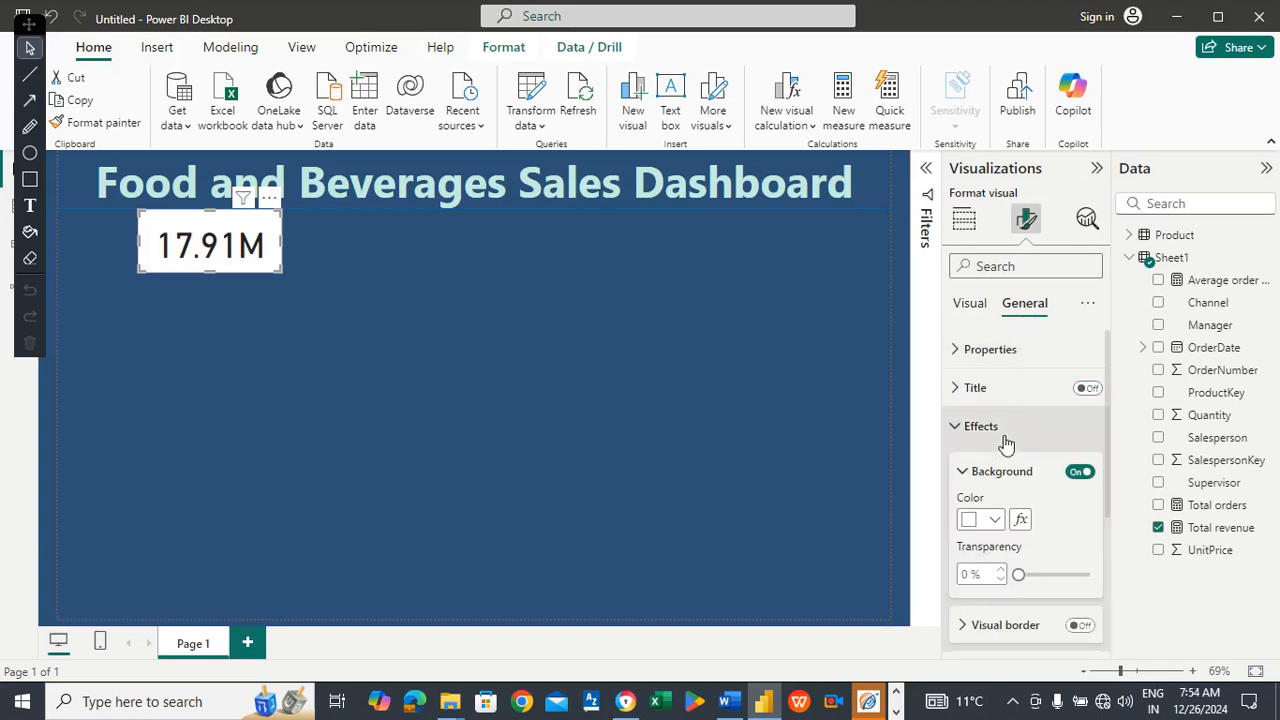
pyautogui.click(1077, 473)
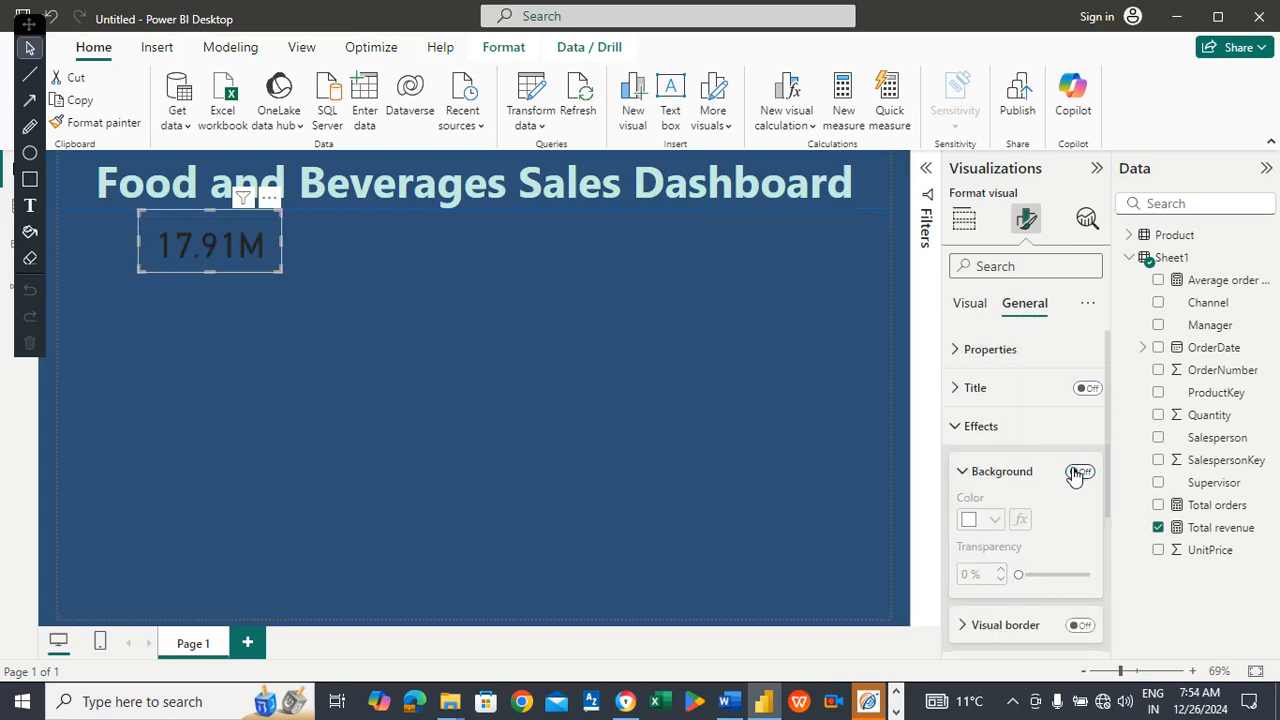
pyautogui.click(990, 437)
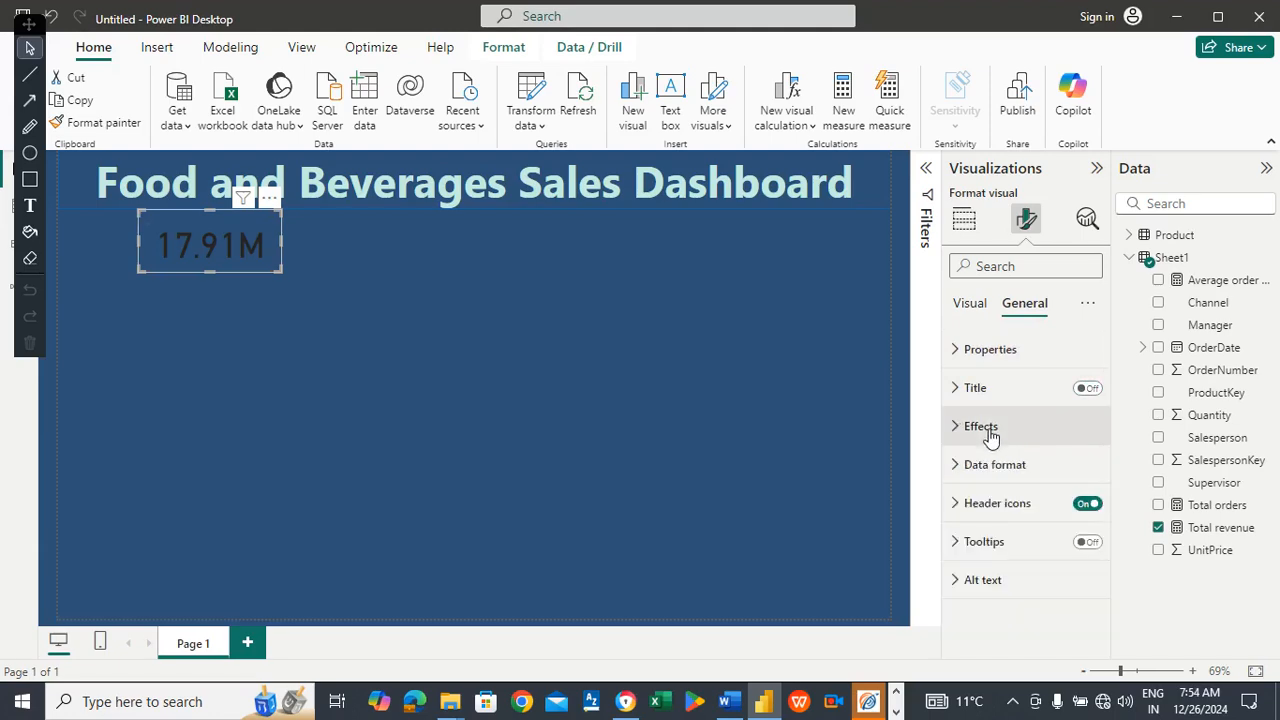
# Set the card's callout value color to the recently used light mint.
pyautogui.click(970, 303)
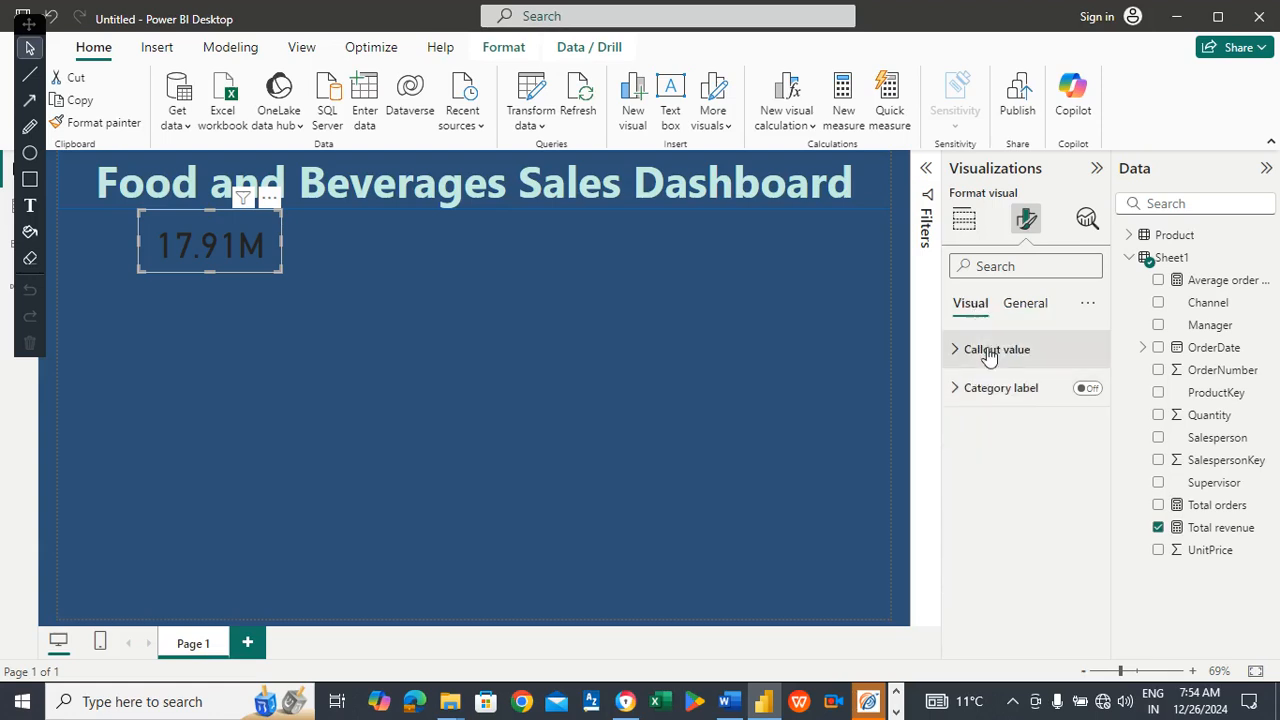
pyautogui.click(989, 355)
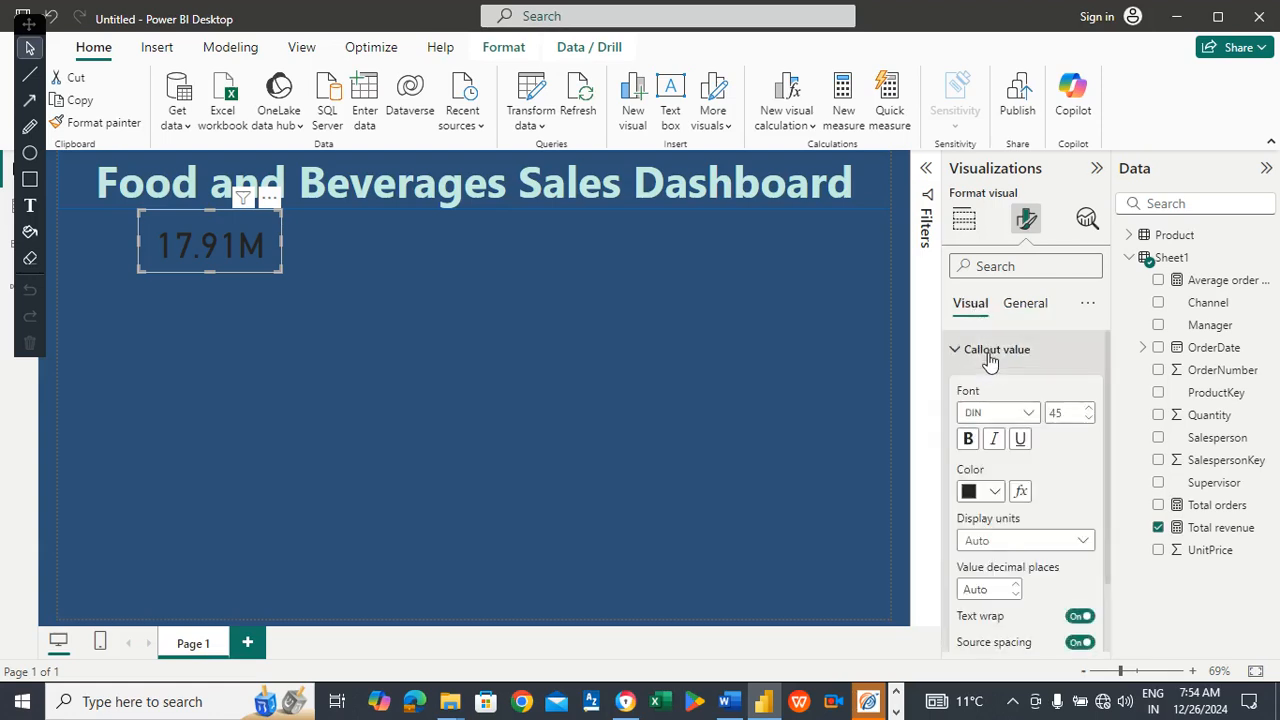
pyautogui.click(995, 493)
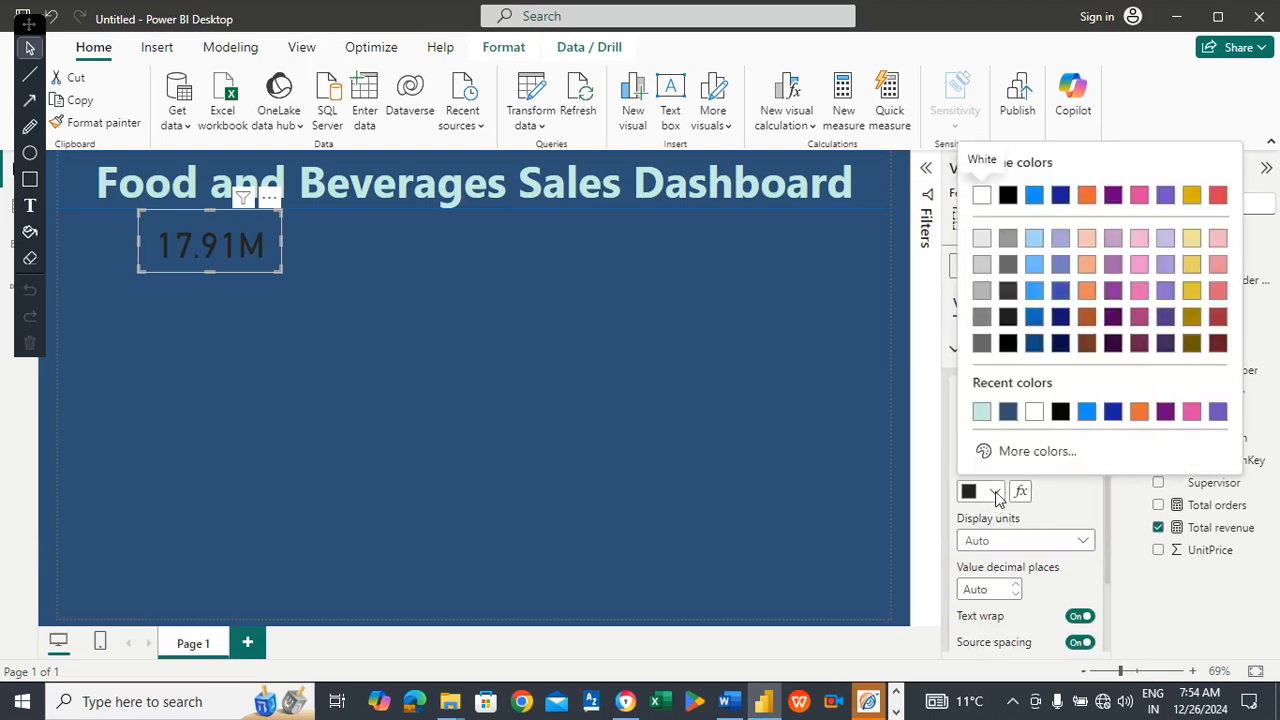
pyautogui.click(981, 418)
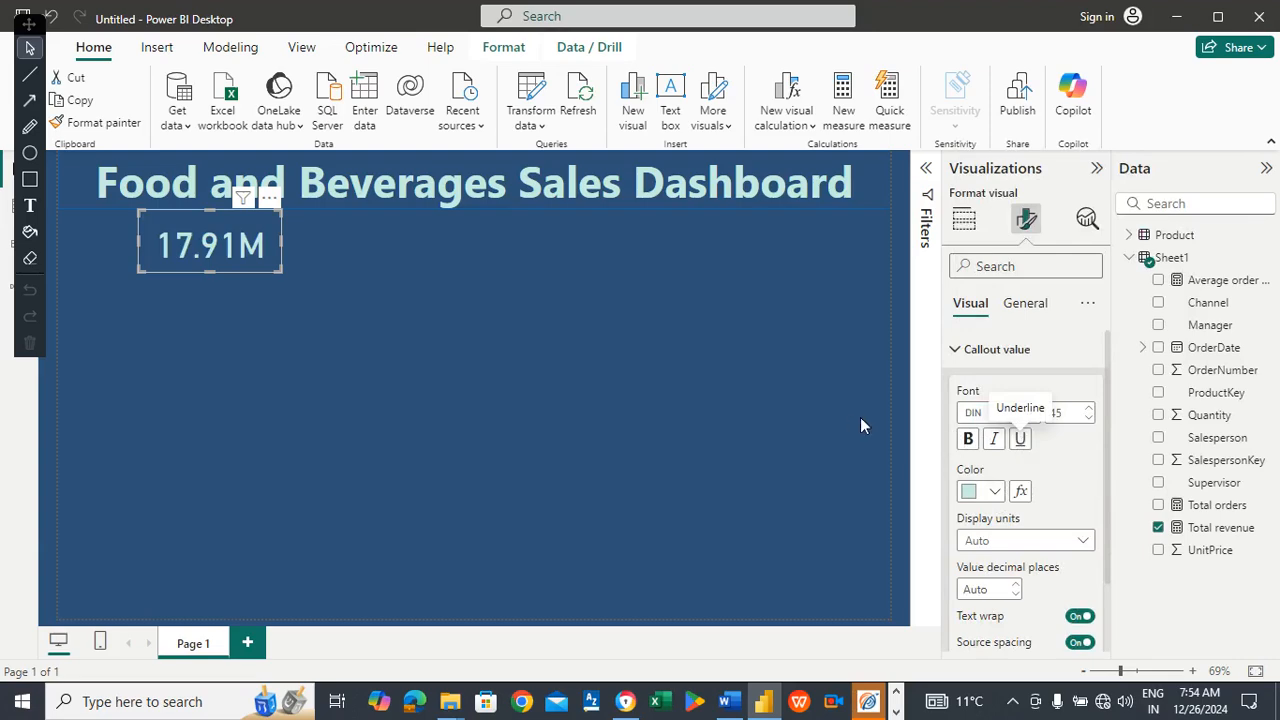
# Turn on the card's title and set its text to "TOTAL REVENUE".
pyautogui.click(1038, 310)
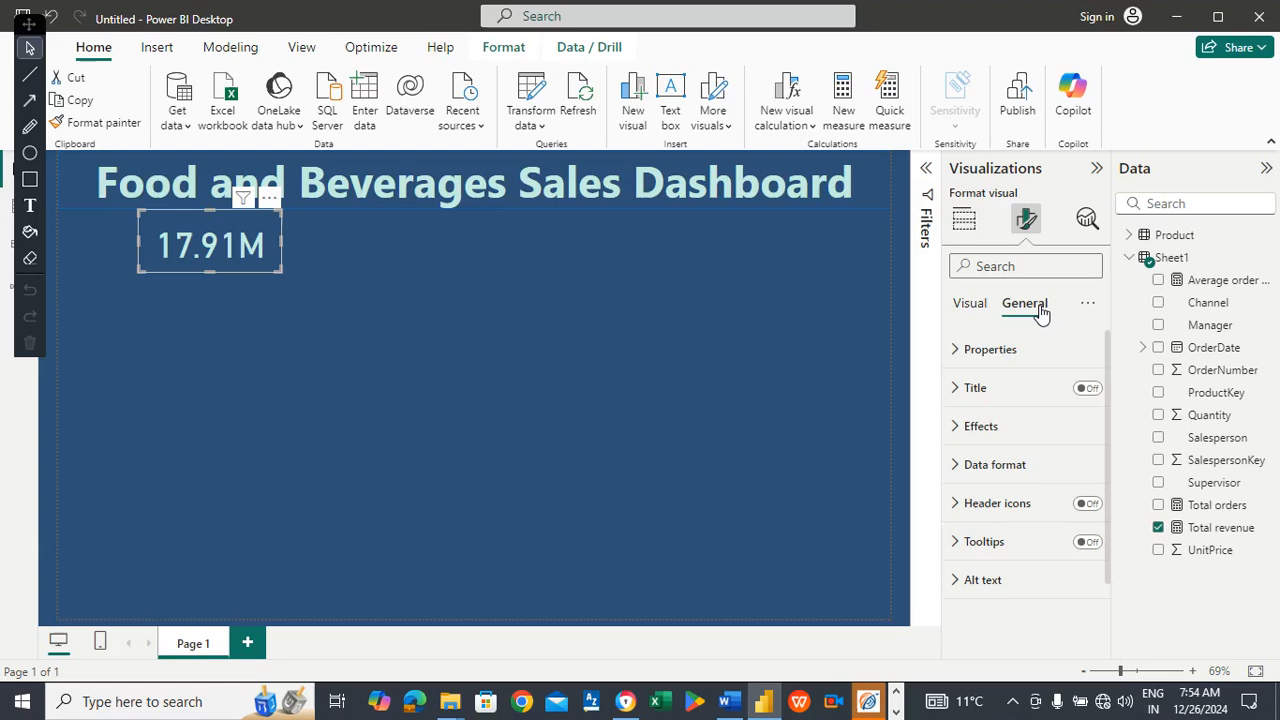
pyautogui.click(1086, 393)
pyautogui.click(972, 388)
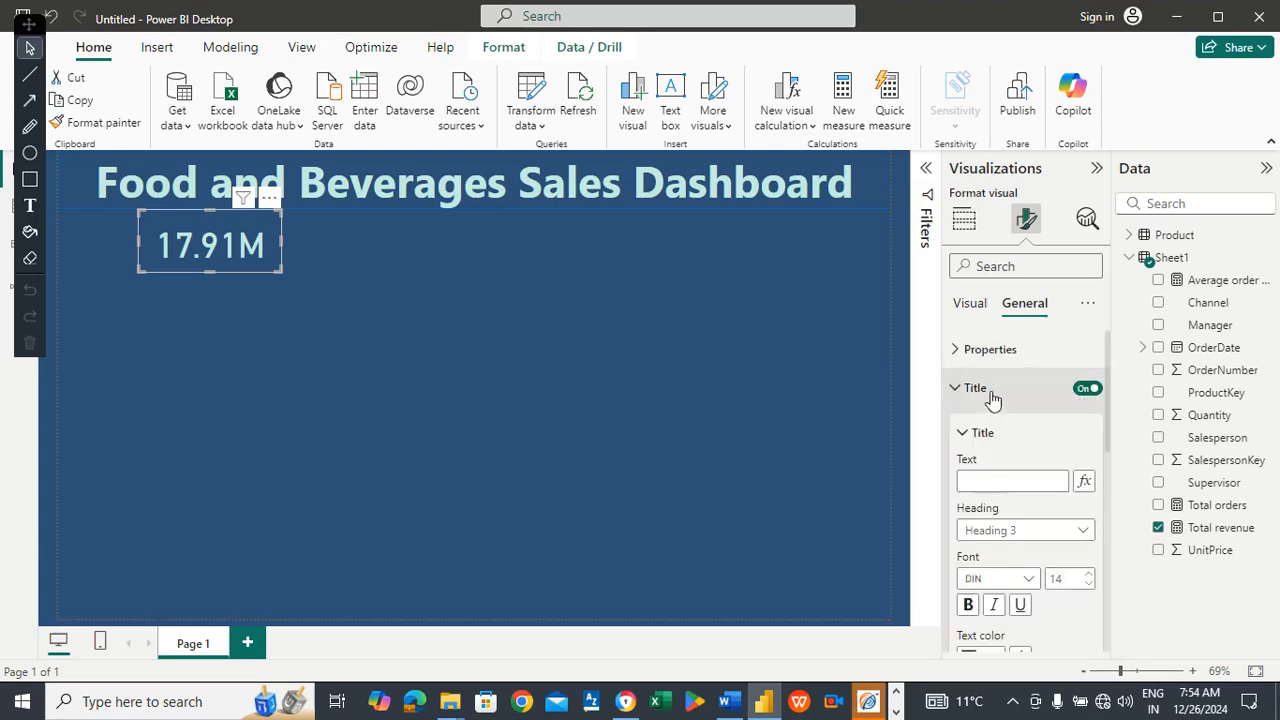
pyautogui.click(984, 479)
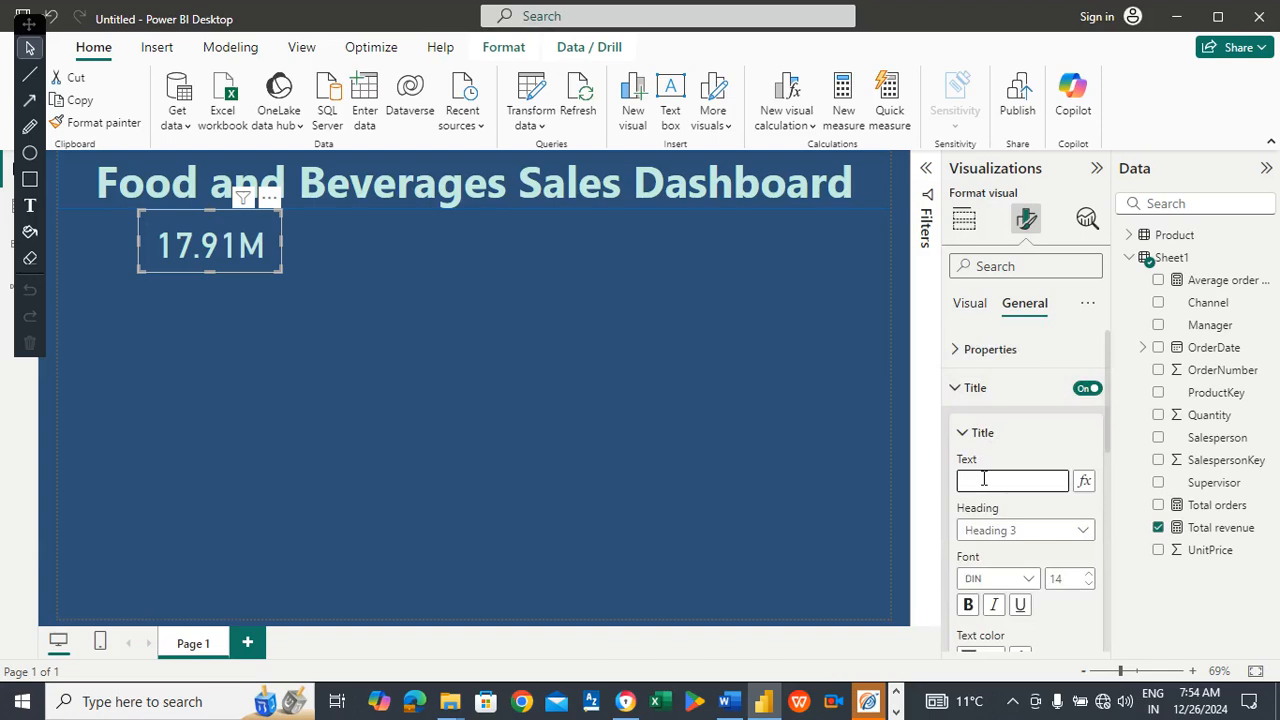
pyautogui.write('To')
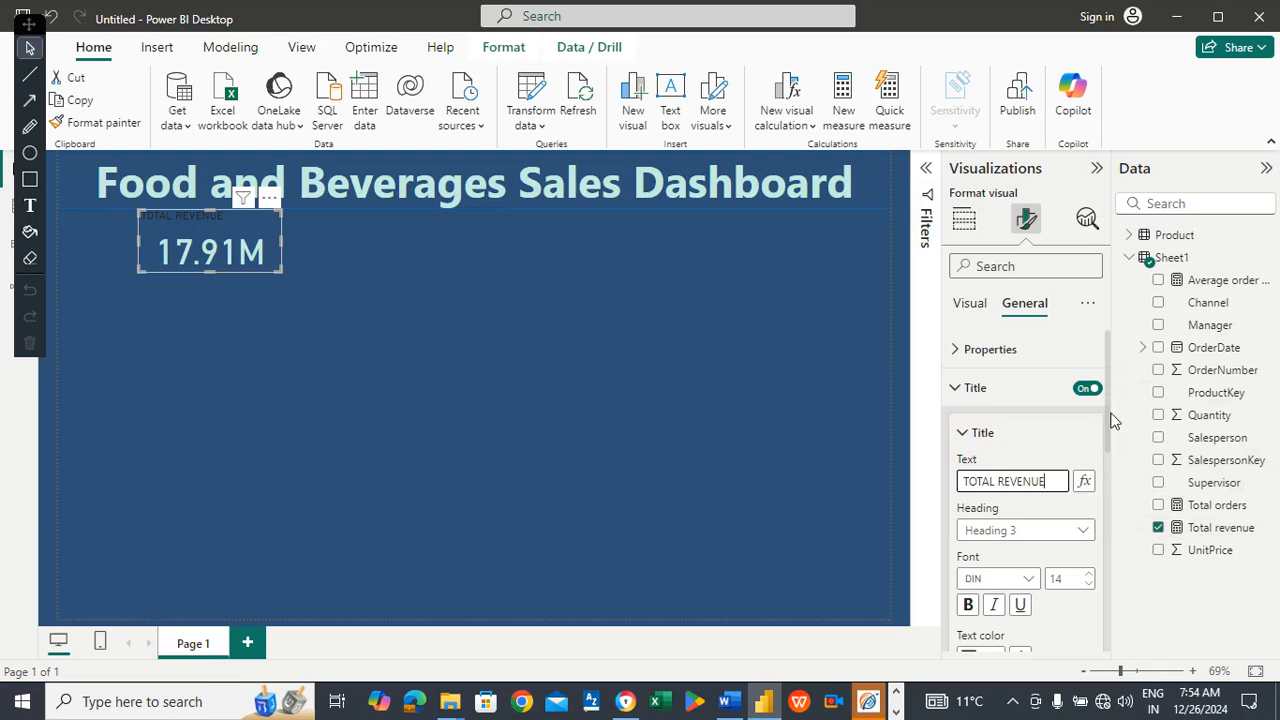
# Set the card title's text color to the recently used light mint and its font size to 20.
pyautogui.scroll(-3, 1105, 411)
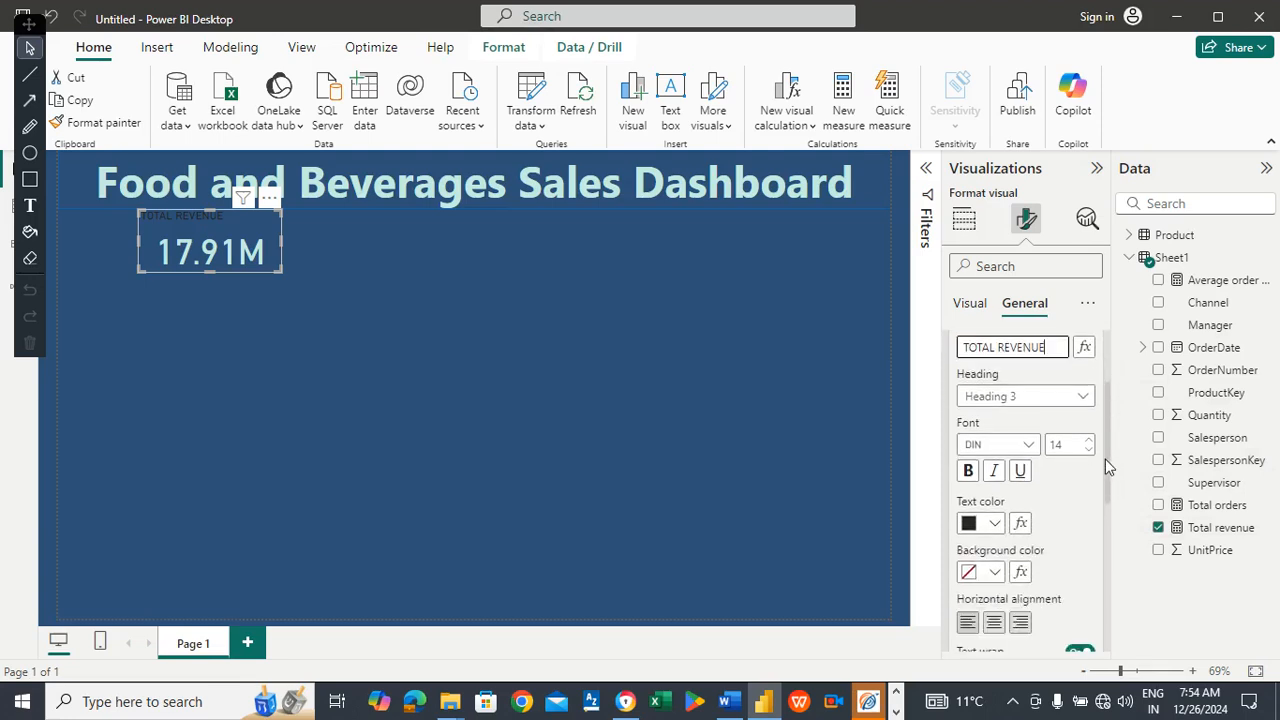
pyautogui.click(994, 523)
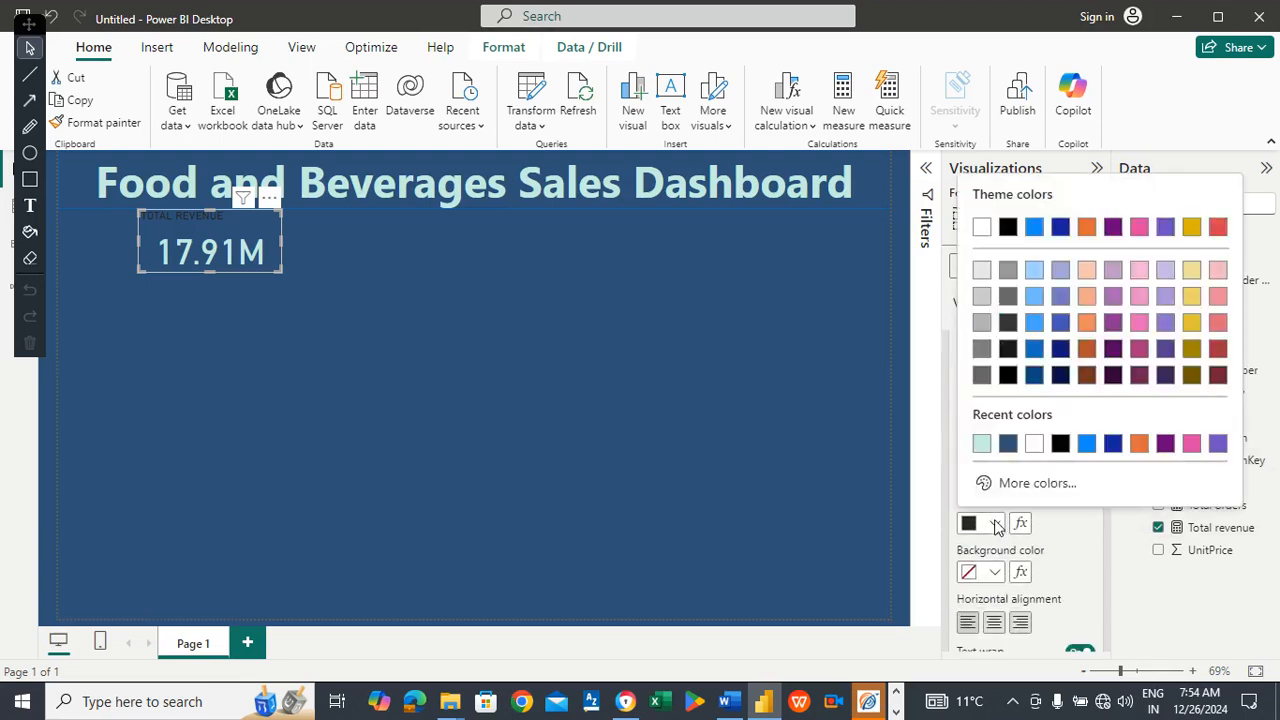
pyautogui.click(980, 444)
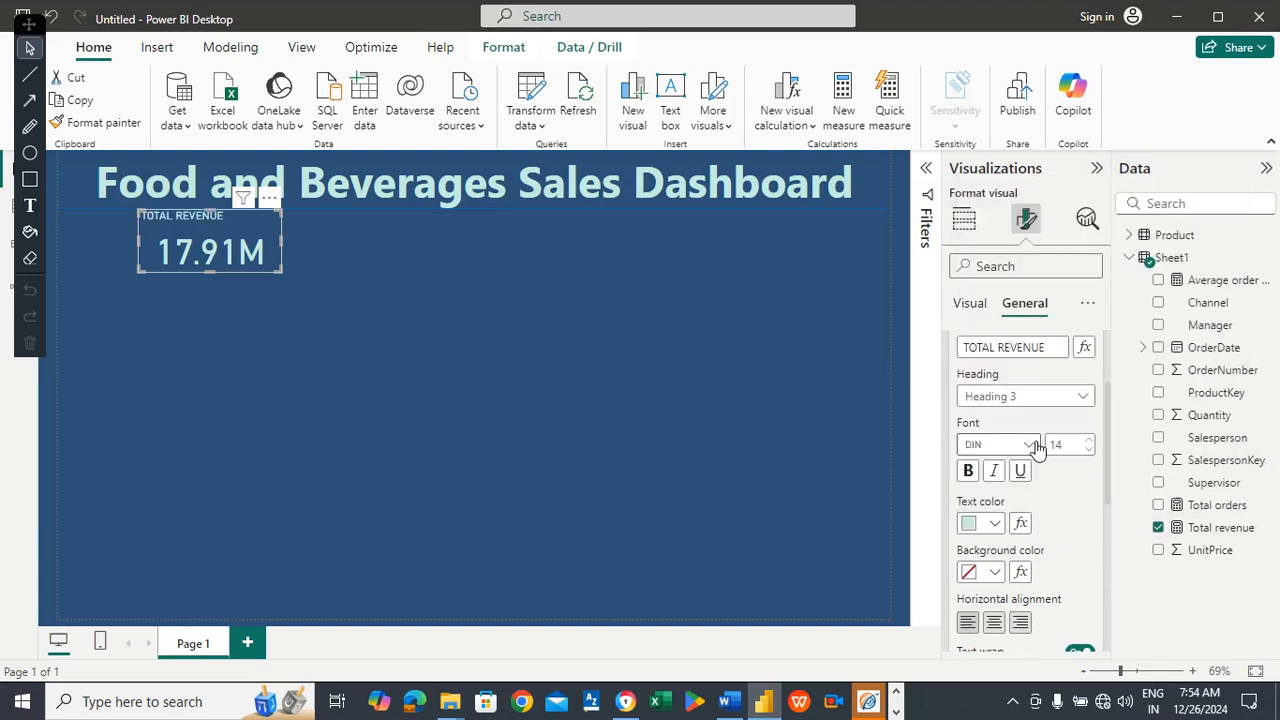
pyautogui.write('20')
pyautogui.press('Return')
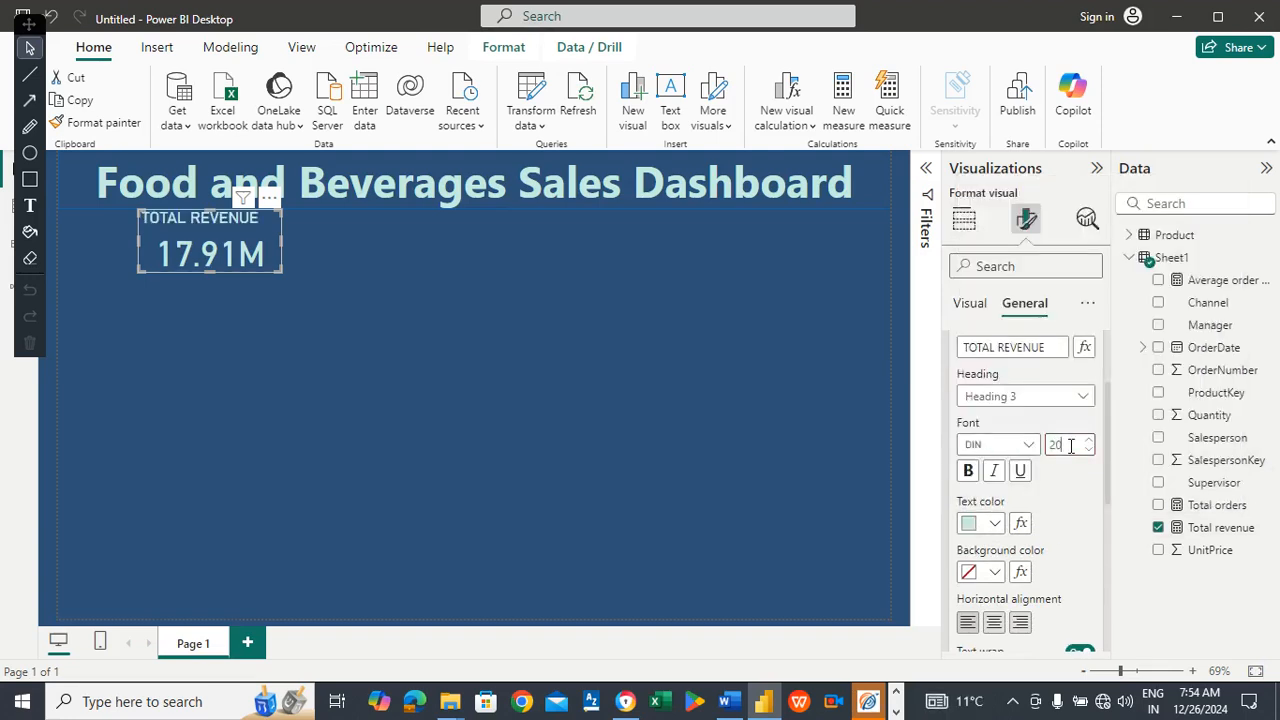
# Center the card's title horizontally and shift the Total revenue card slightly to the right beneath the dashboard heading.
pyautogui.click(994, 623)
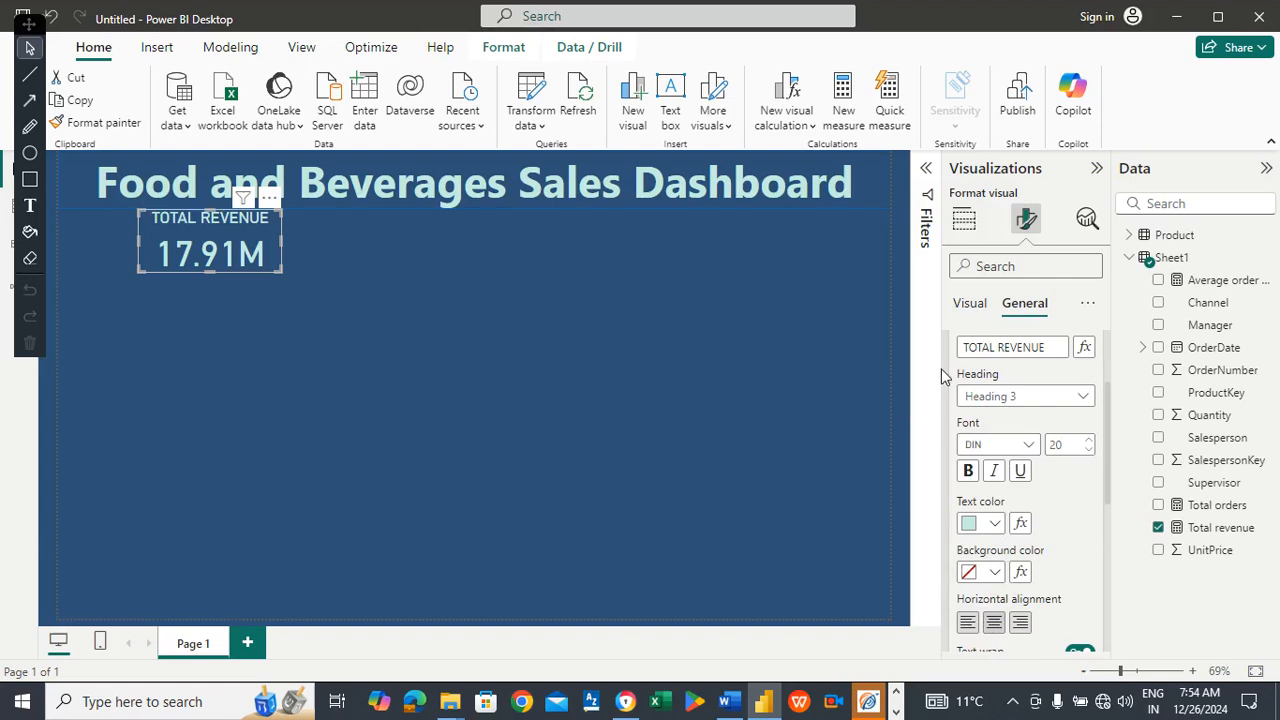
pyautogui.moveTo(223, 241); pyautogui.dragTo(231, 240)
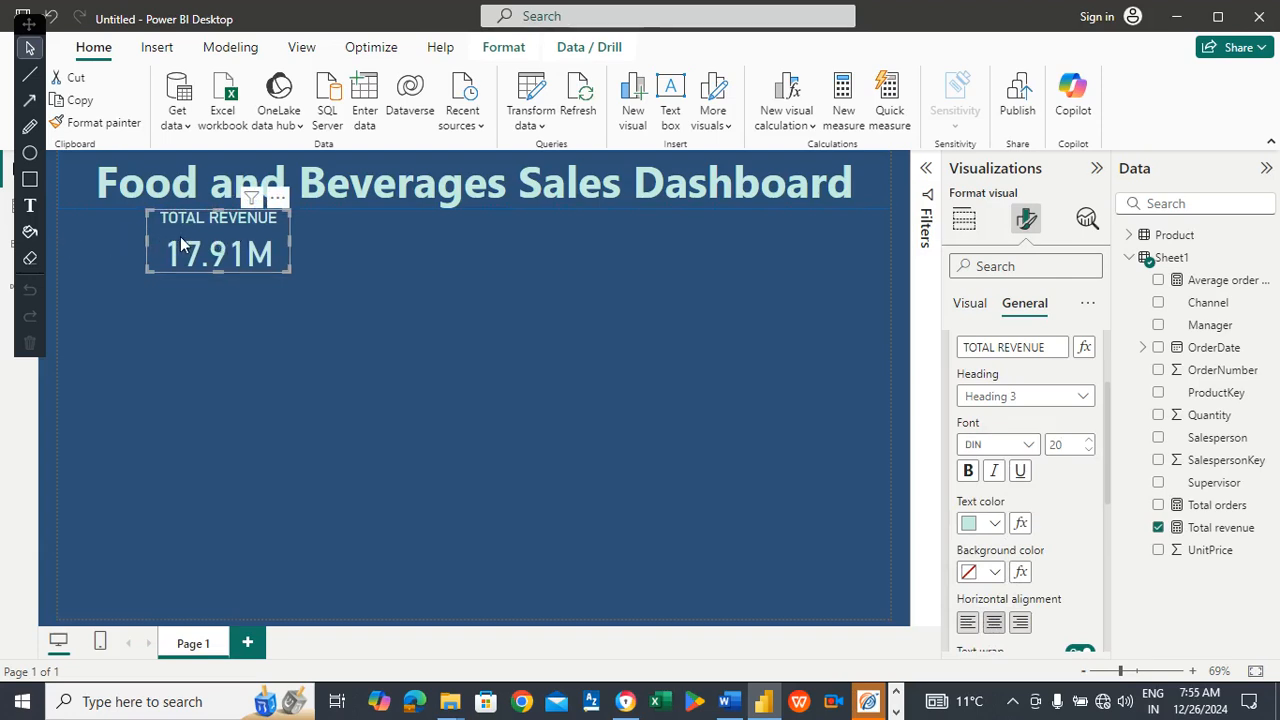
pyautogui.moveTo(184, 240); pyautogui.dragTo(195, 245)
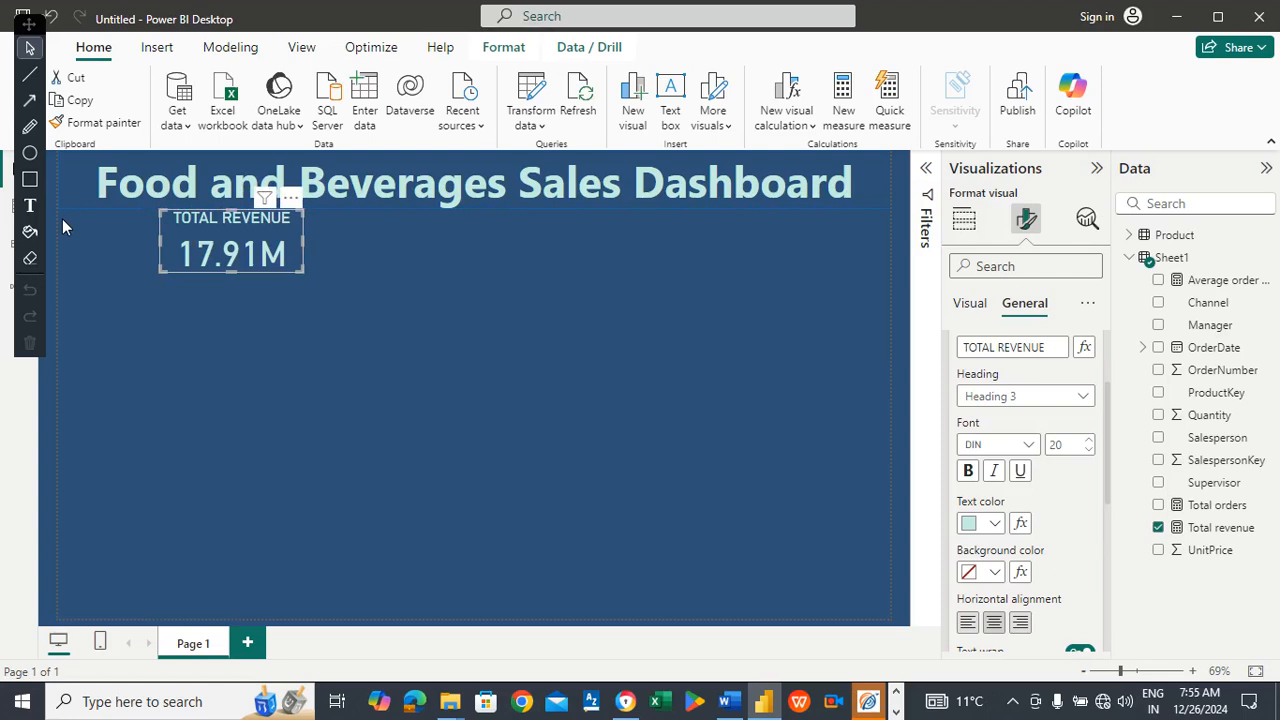
pyautogui.click(391, 262)
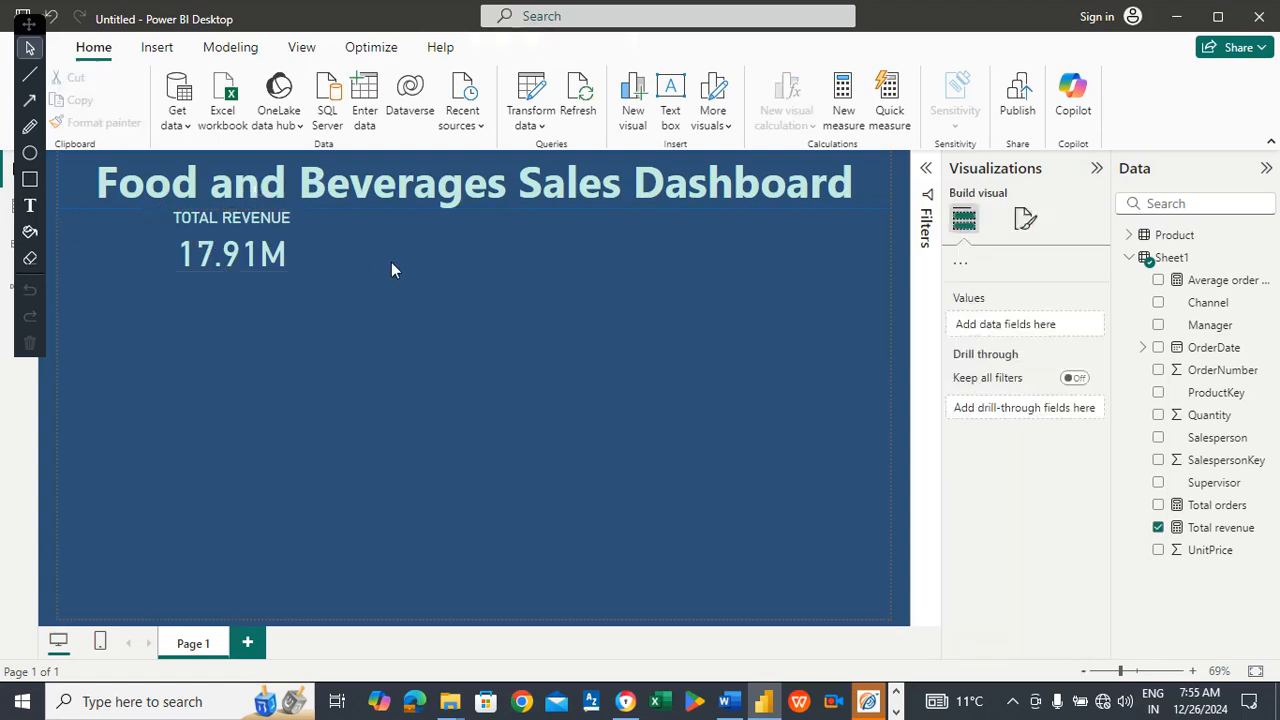
pyautogui.click(265, 237)
pyautogui.click(99, 247)
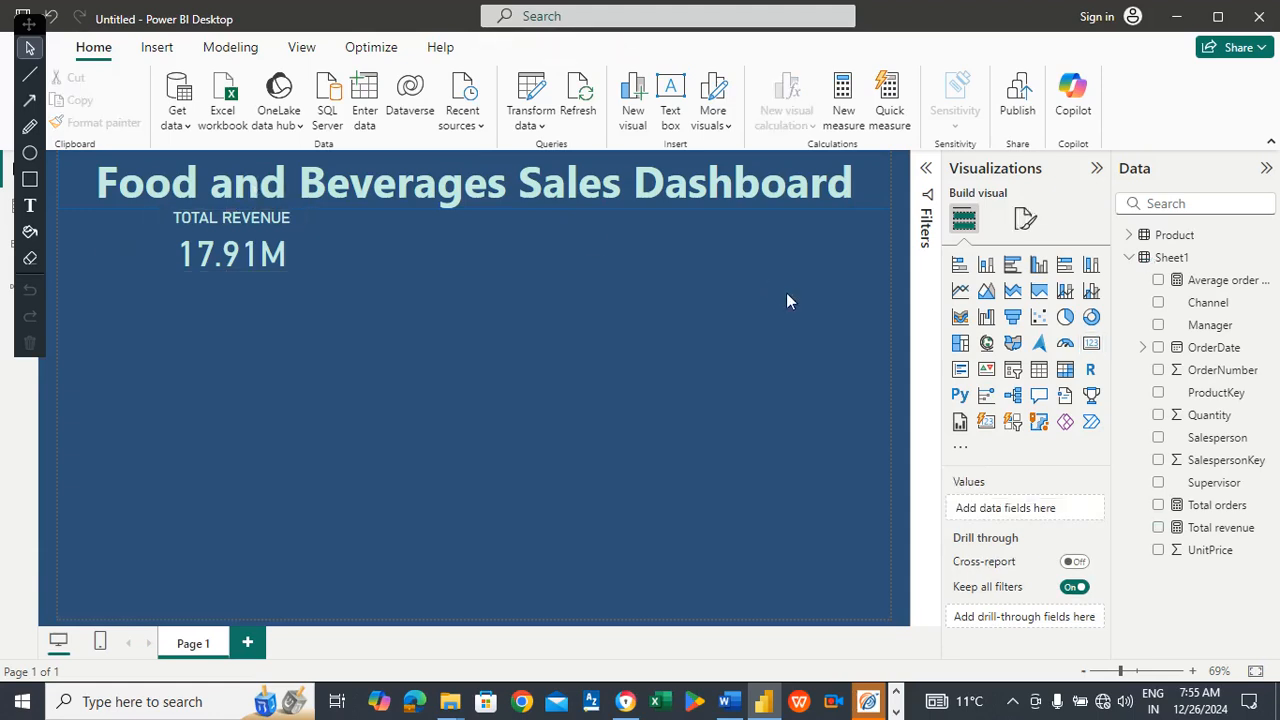
# Add a slicer and resize it to fit the narrow space to the left of the Total revenue card.
pyautogui.click(1013, 370)
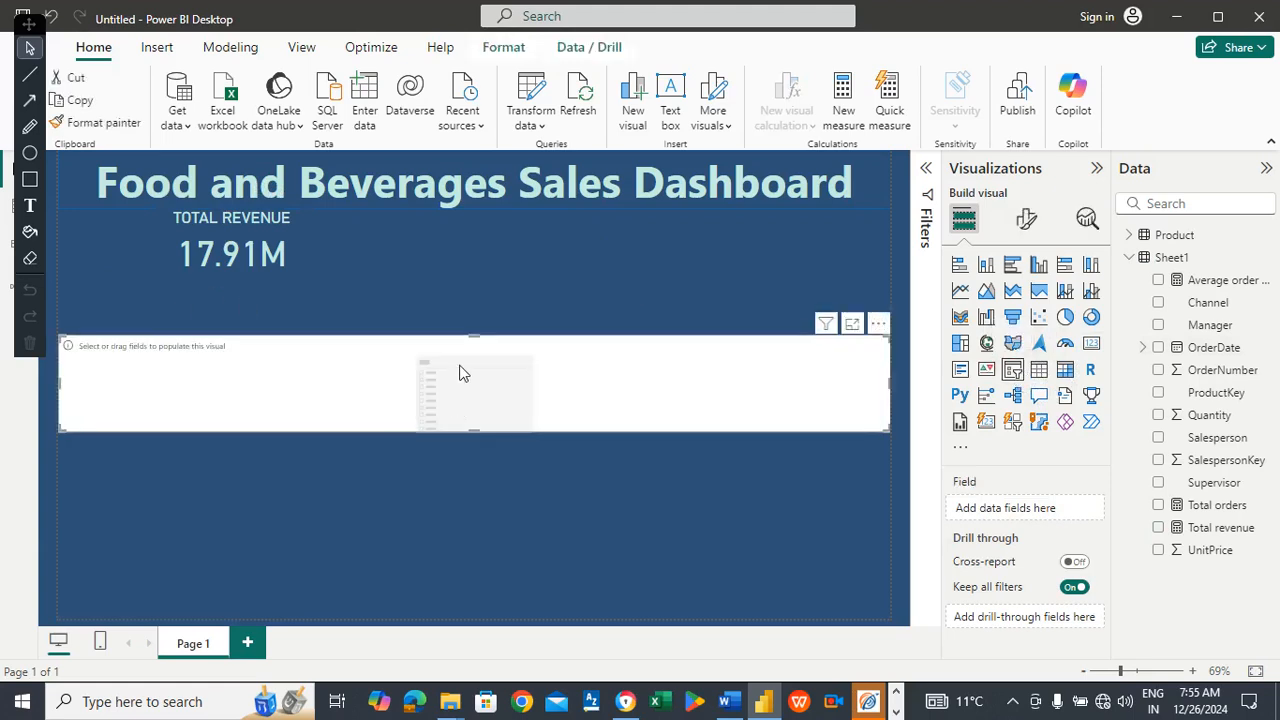
pyautogui.moveTo(457, 397); pyautogui.dragTo(449, 328)
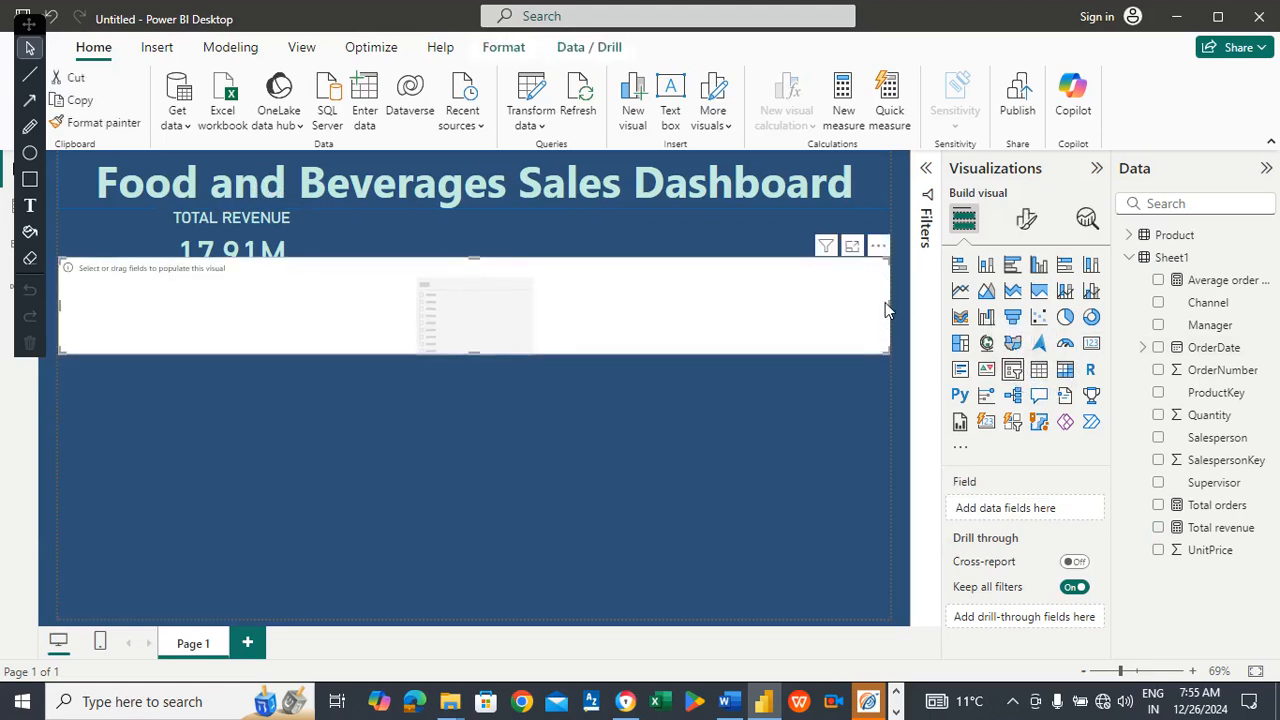
pyautogui.moveTo(889, 305); pyautogui.dragTo(173, 305)
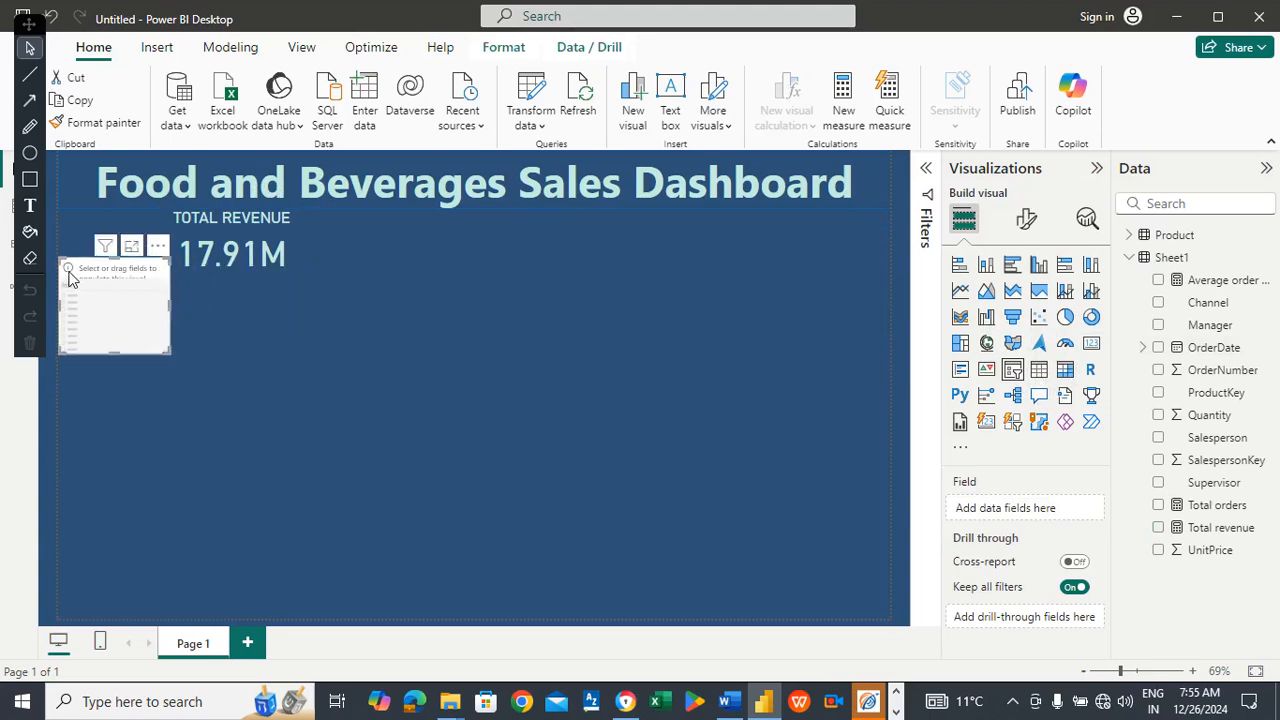
pyautogui.moveTo(115, 262); pyautogui.dragTo(115, 212)
pyautogui.moveTo(114, 345); pyautogui.dragTo(111, 312)
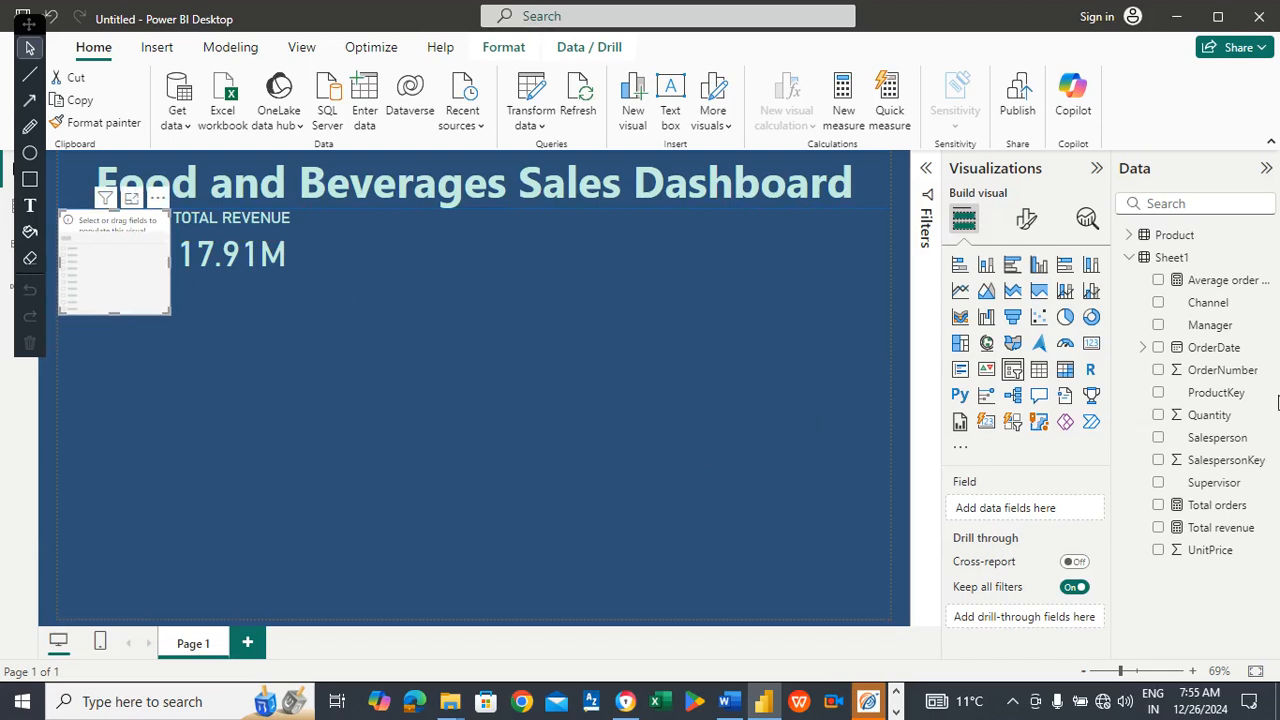
# Try ProductName and ProductGroup from the Product table as the slicer's field, and settle on ProductCategory.
pyautogui.click(1180, 238)
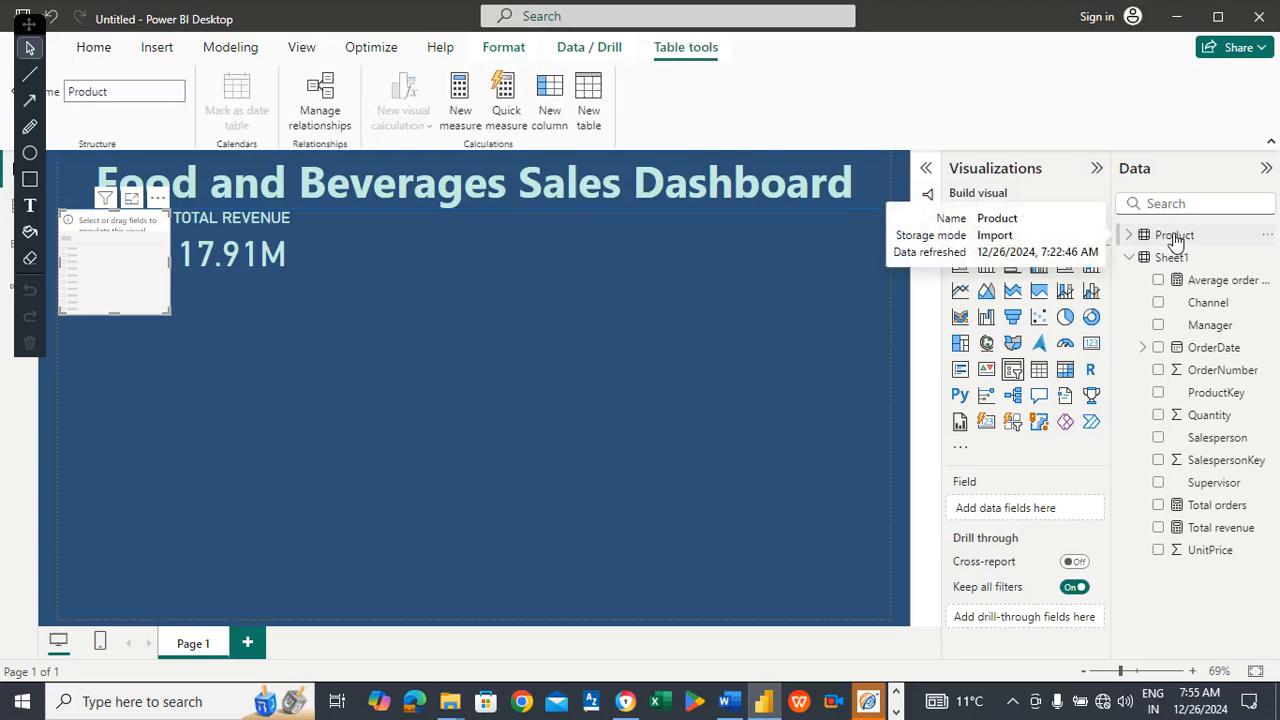
pyautogui.click(1131, 236)
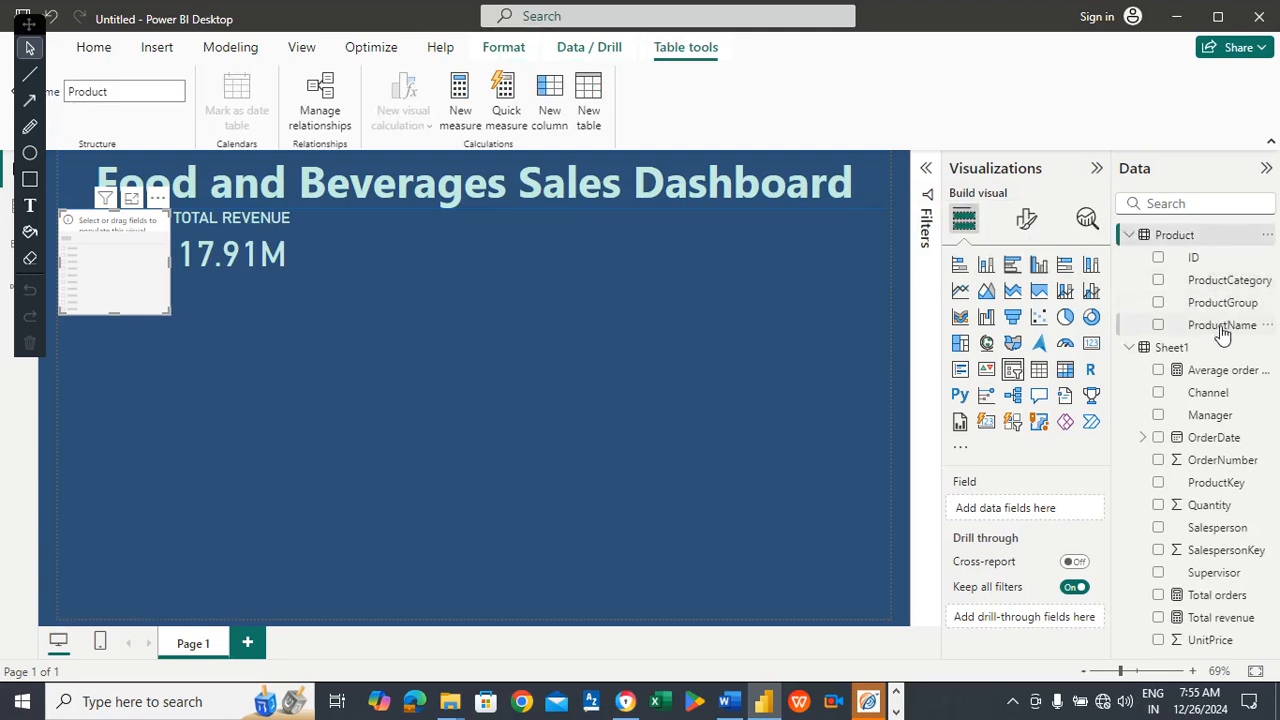
pyautogui.moveTo(1220, 331); pyautogui.dragTo(1044, 509)
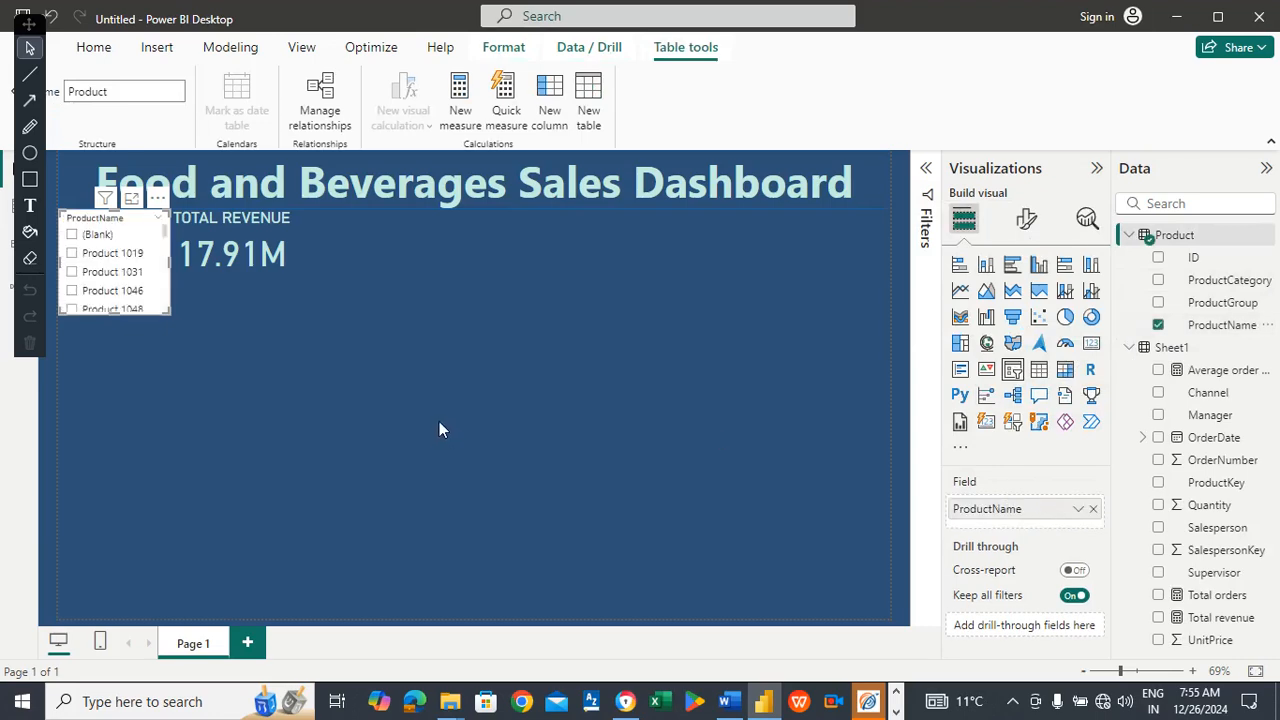
pyautogui.click(1095, 509)
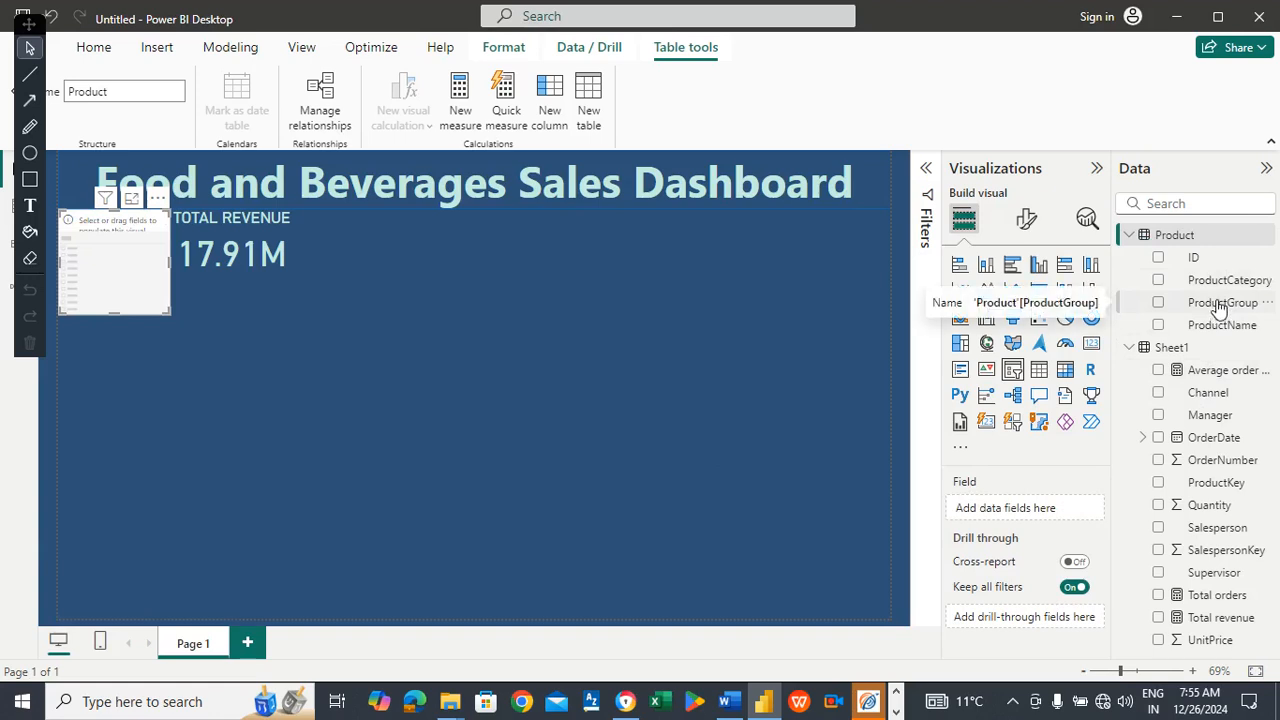
pyautogui.moveTo(1220, 308); pyautogui.dragTo(1030, 509)
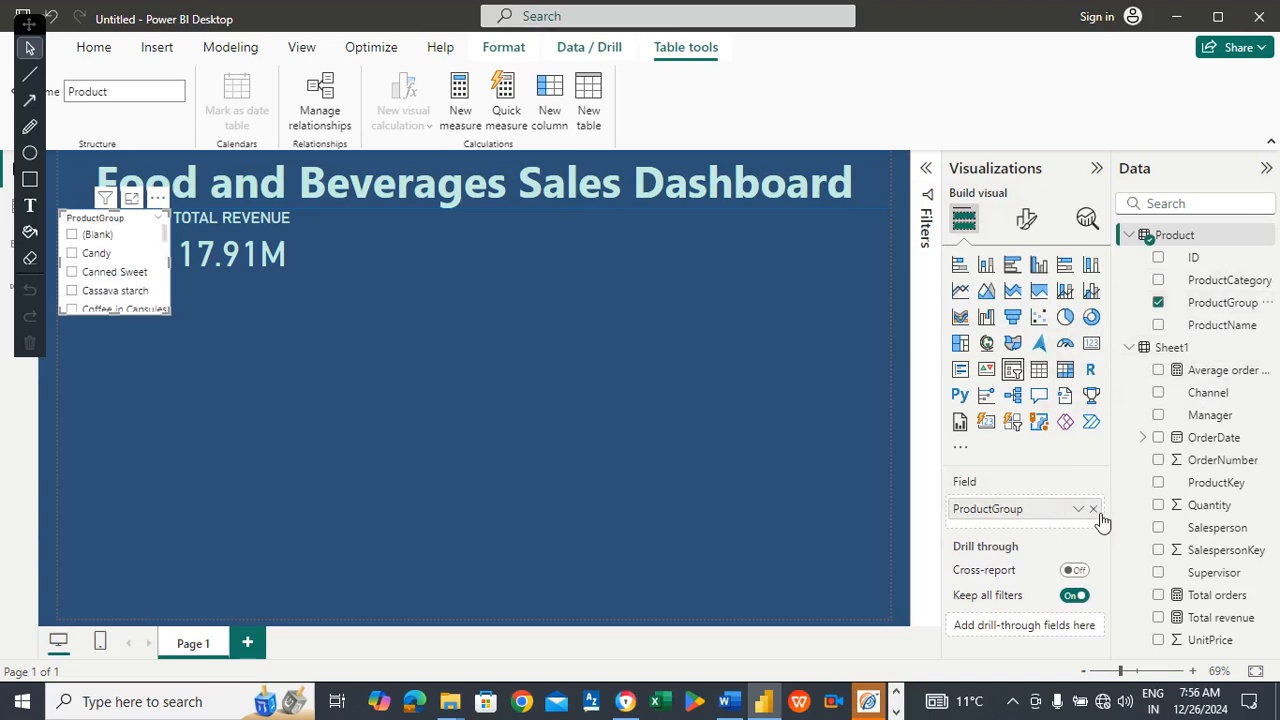
pyautogui.click(1094, 509)
pyautogui.moveTo(1219, 287); pyautogui.dragTo(1046, 514)
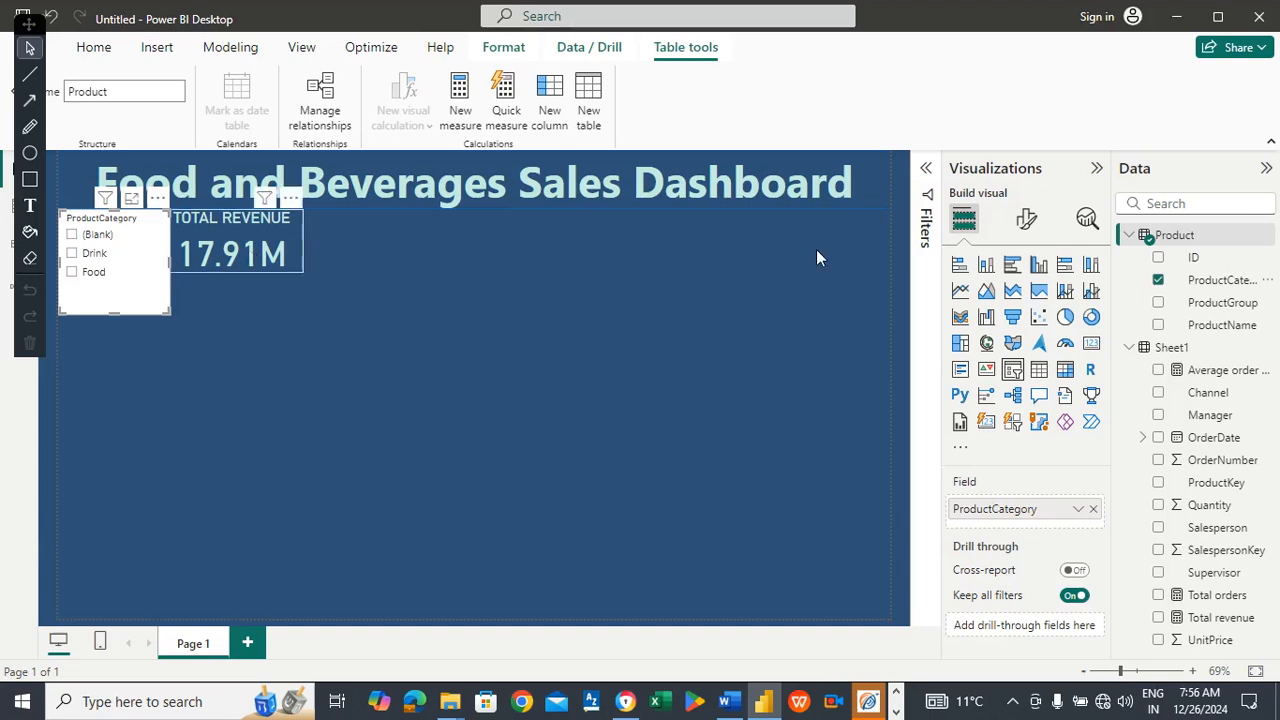
# Narrow the ProductCategory slicer slightly and delete it from the page.
pyautogui.click(1026, 222)
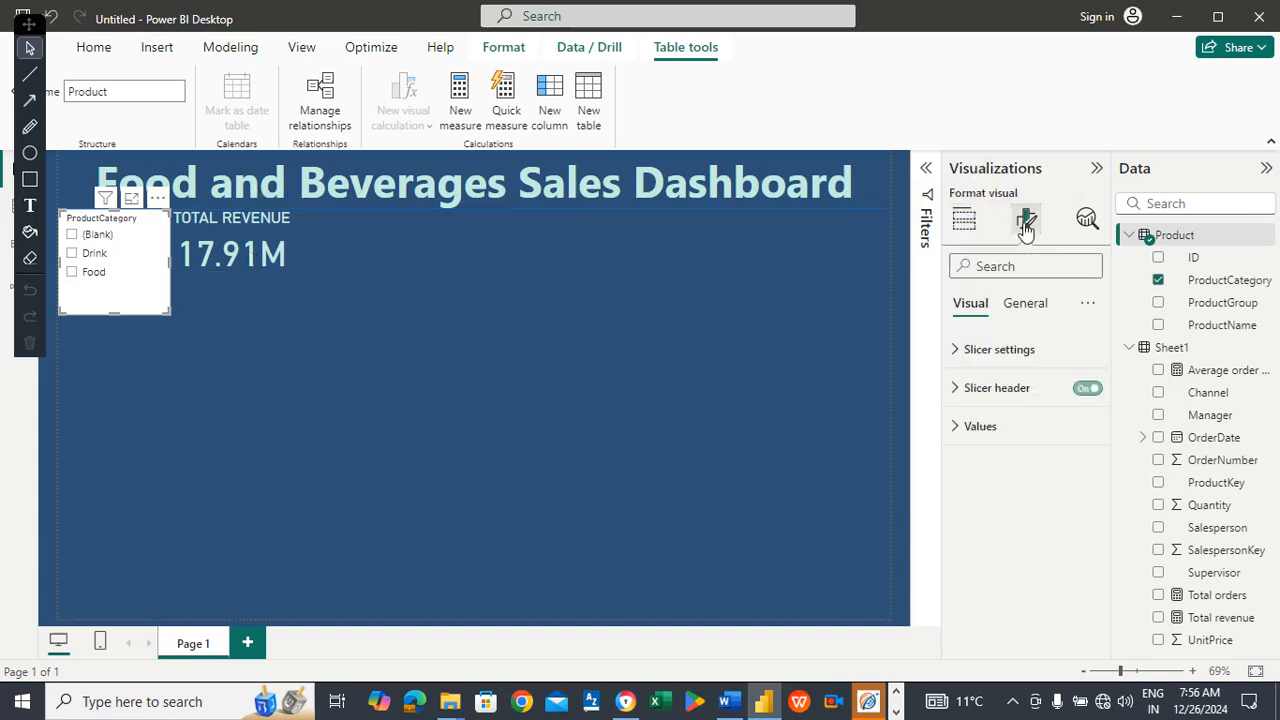
pyautogui.click(999, 352)
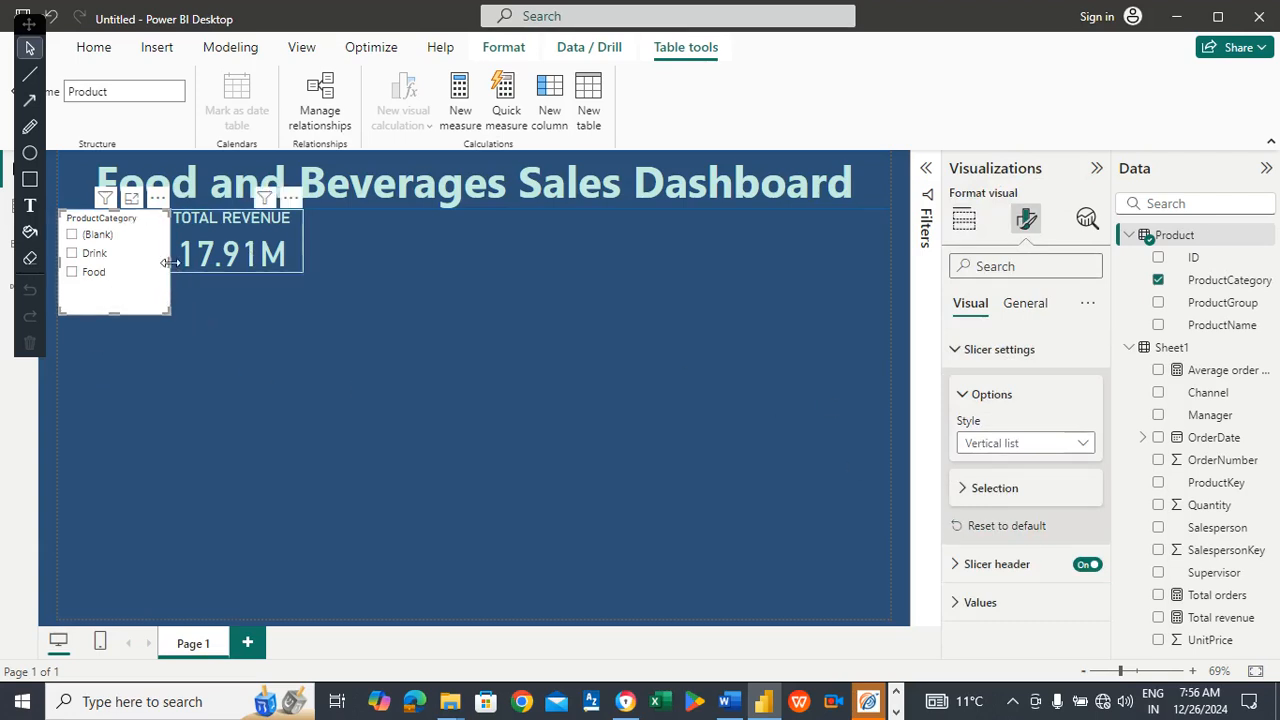
pyautogui.moveTo(172, 263); pyautogui.dragTo(163, 270)
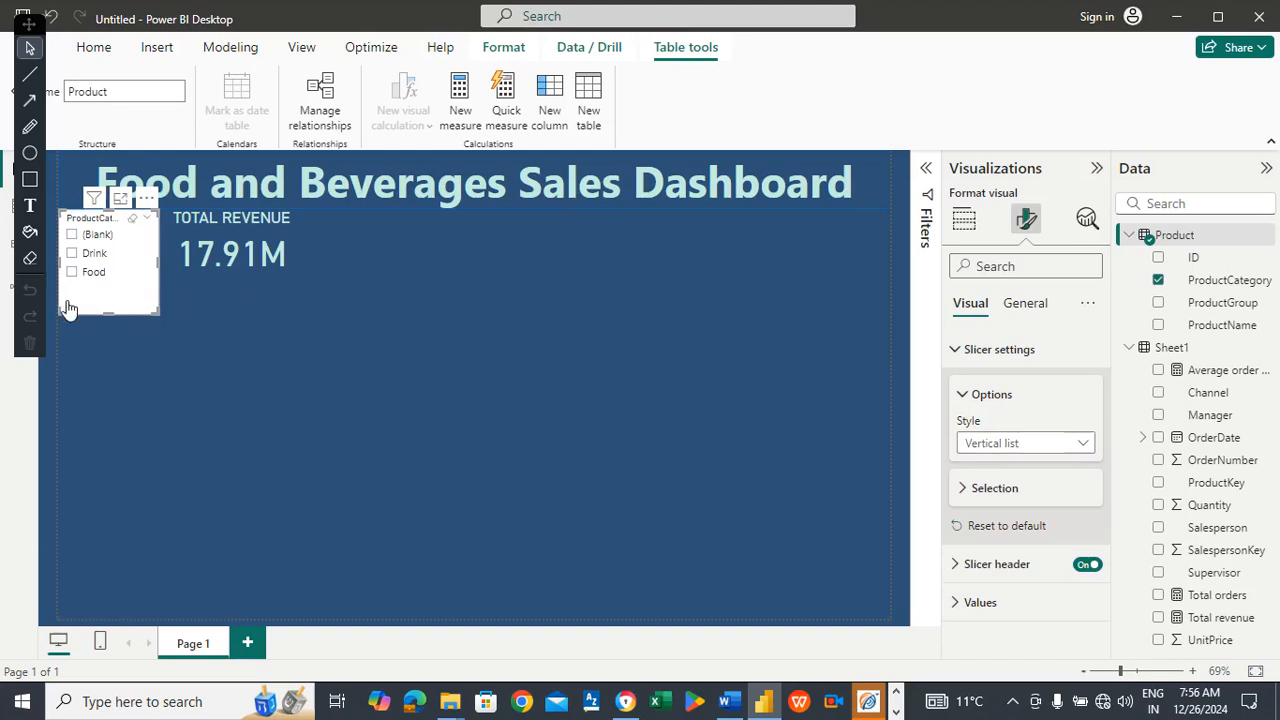
pyautogui.press('Delete')
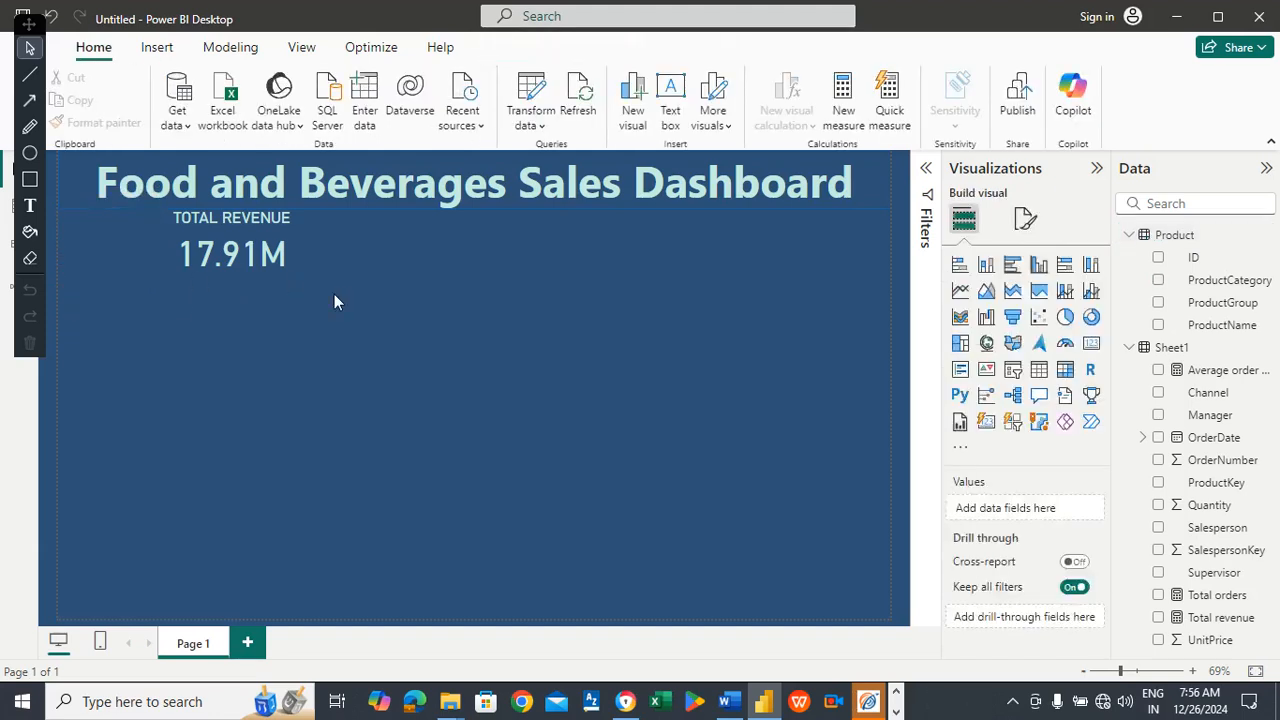
# Duplicate the Total revenue card twice and place the copies in a row to the right of the original.
pyautogui.click(268, 254)
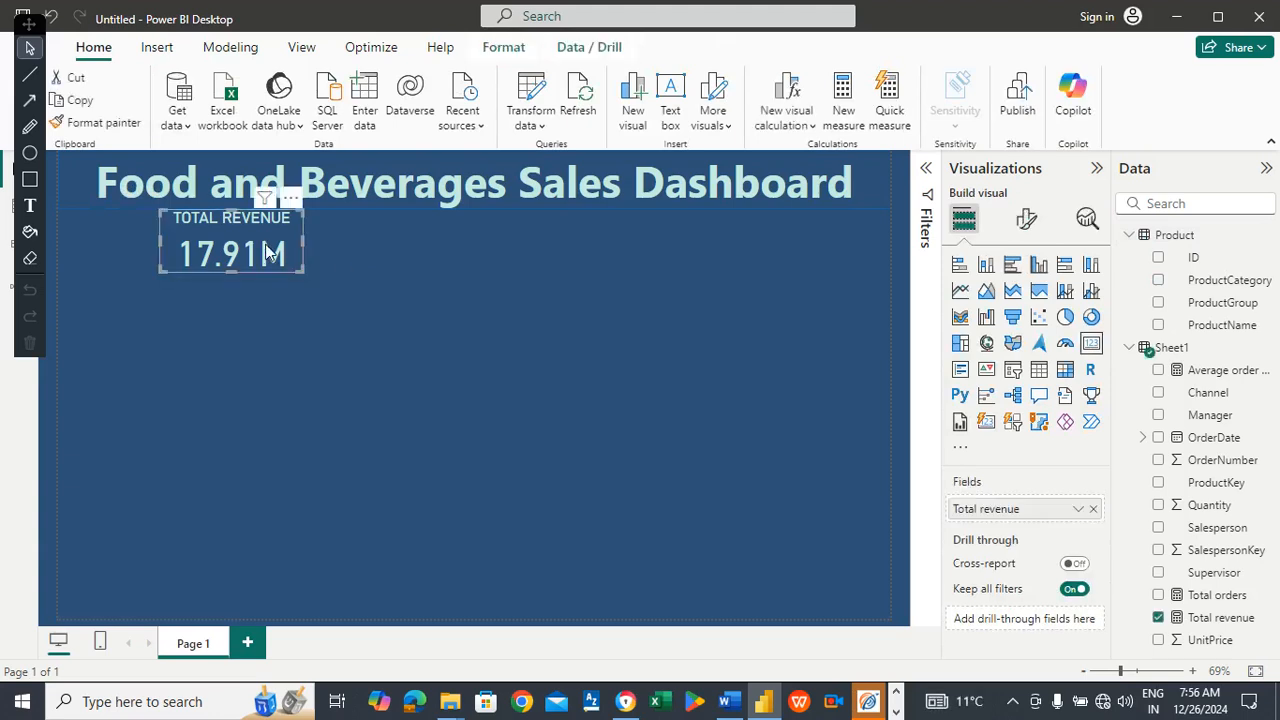
pyautogui.click(360, 235)
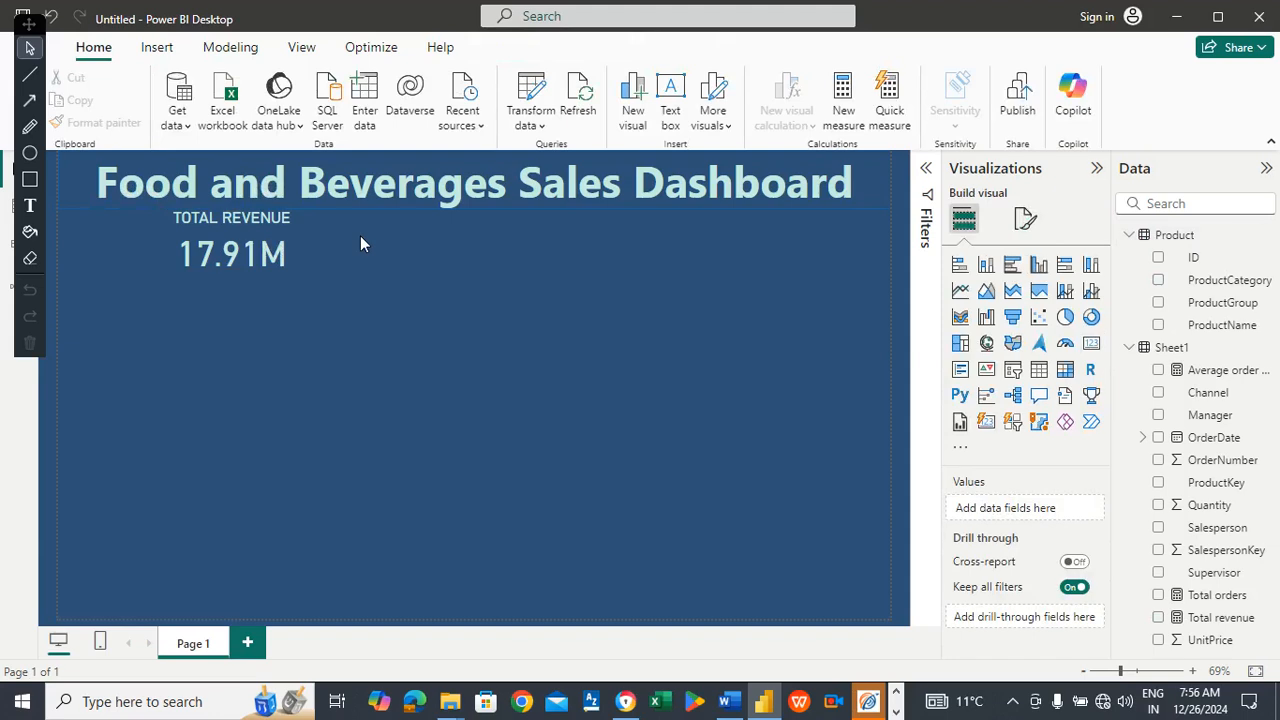
pyautogui.click(360, 240)
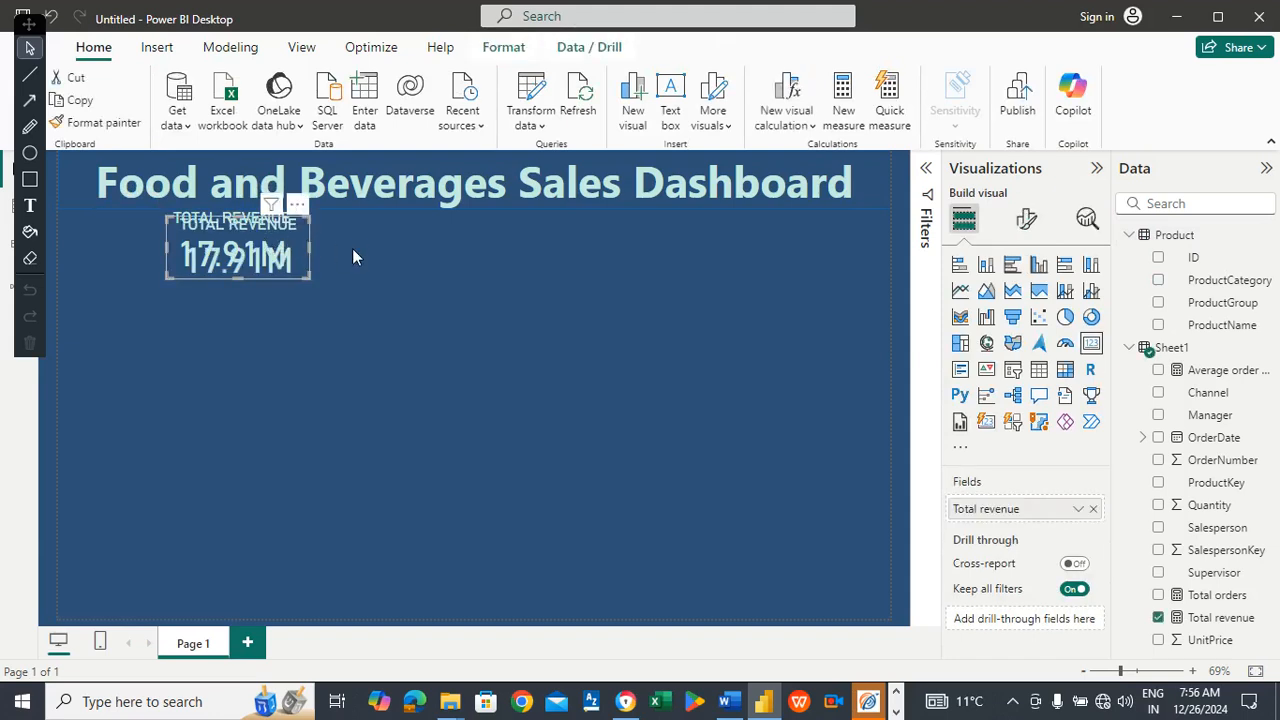
pyautogui.hotkey('ctrl', 'v')
pyautogui.moveTo(332, 259); pyautogui.dragTo(598, 232)
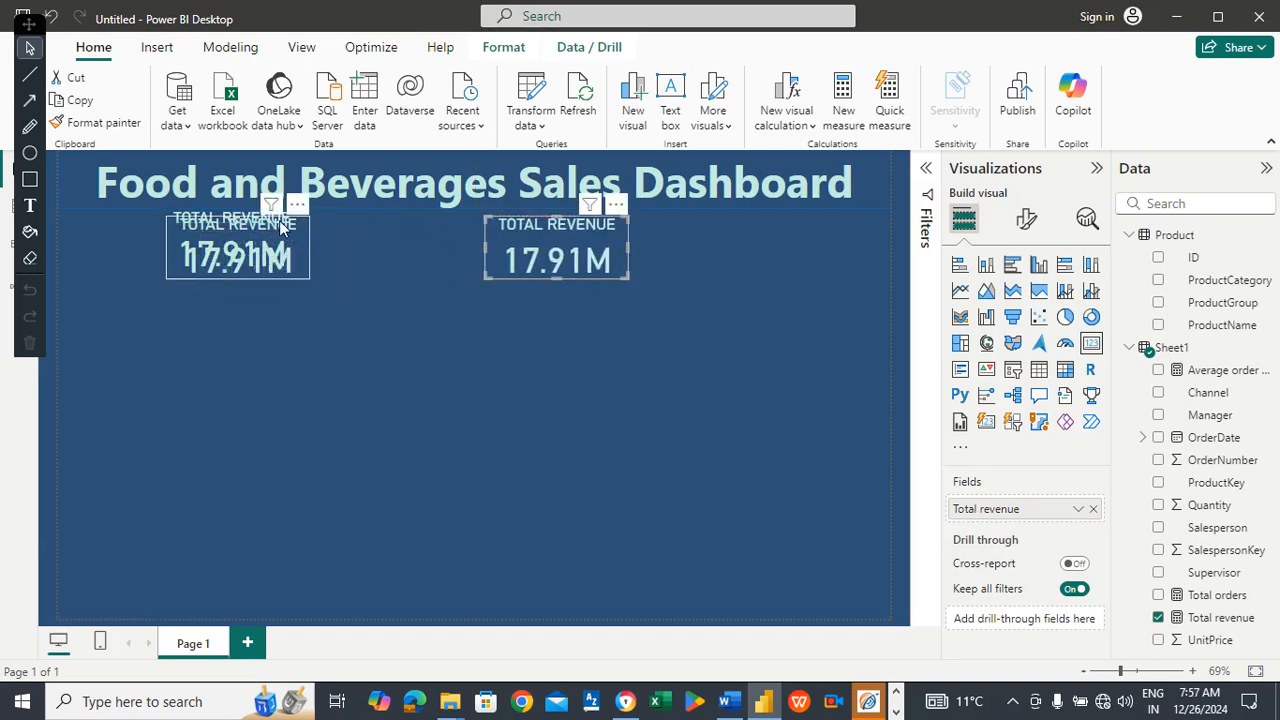
pyautogui.moveTo(260, 240); pyautogui.dragTo(396, 230)
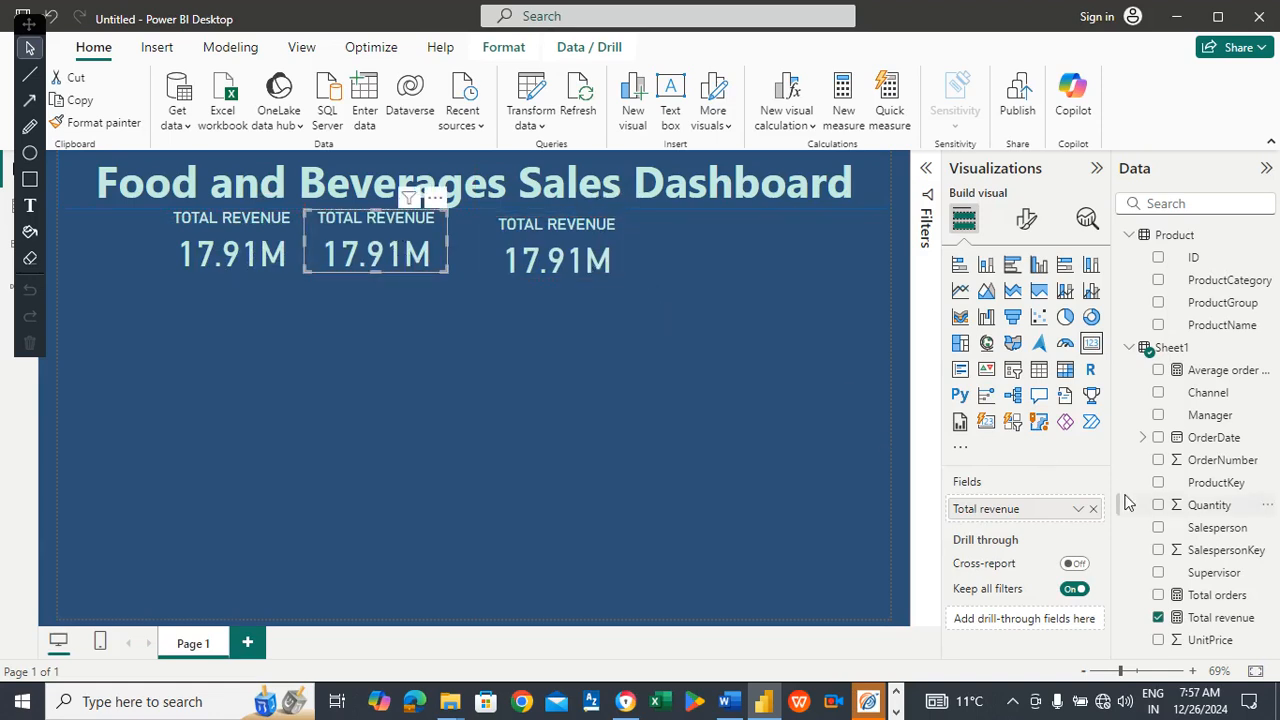
# Replace the middle card's field with Total orders and retitle the card "TOTAL ORDERS" in bold.
pyautogui.click(1096, 510)
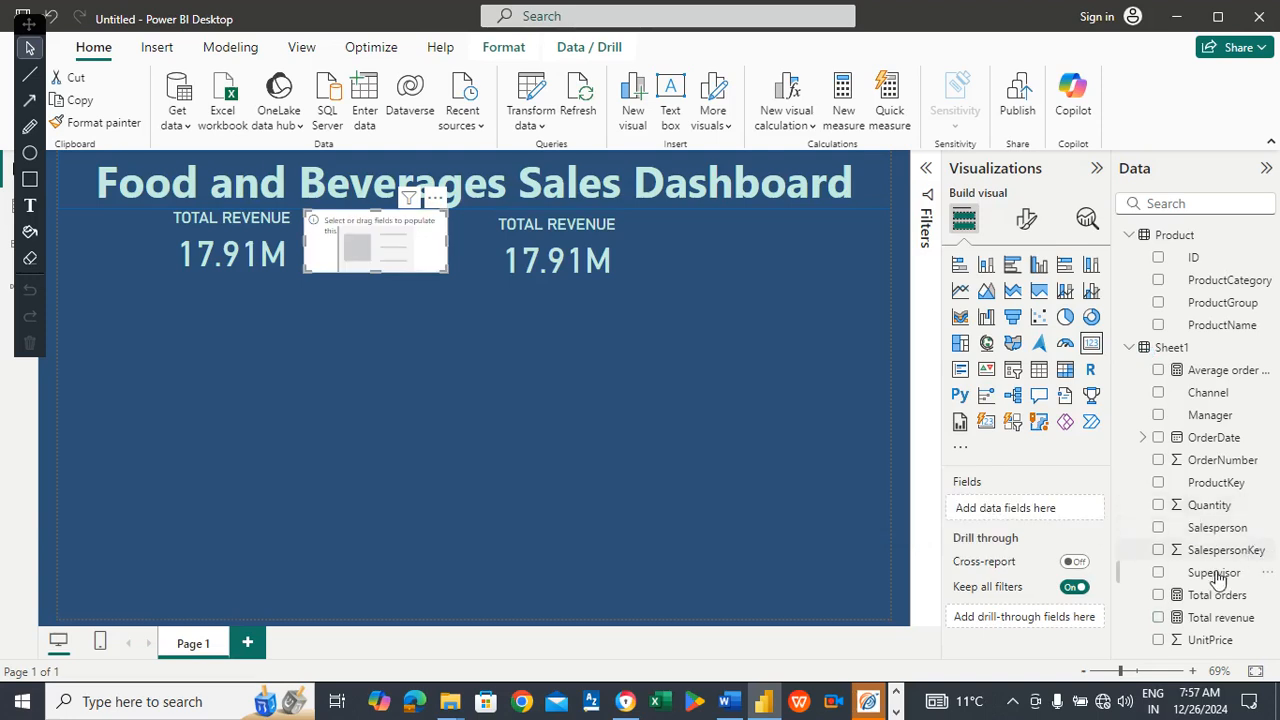
pyautogui.moveTo(1220, 595); pyautogui.dragTo(1054, 518)
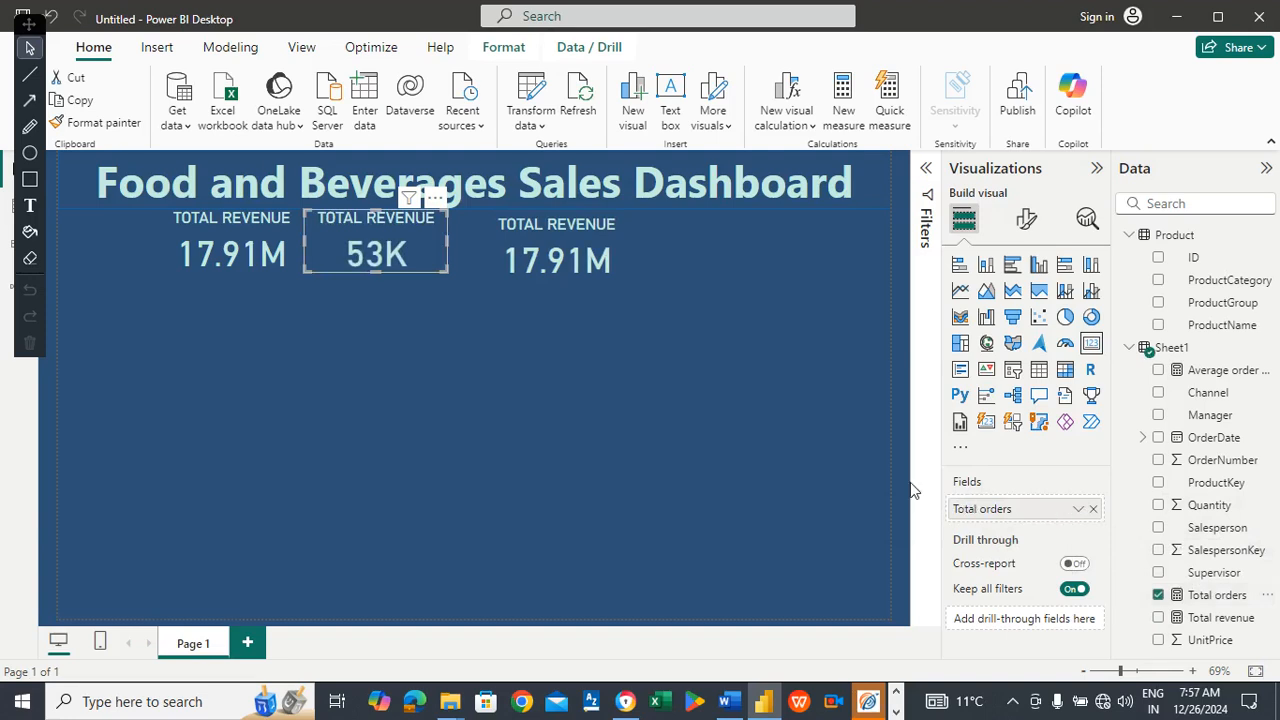
pyautogui.click(1022, 220)
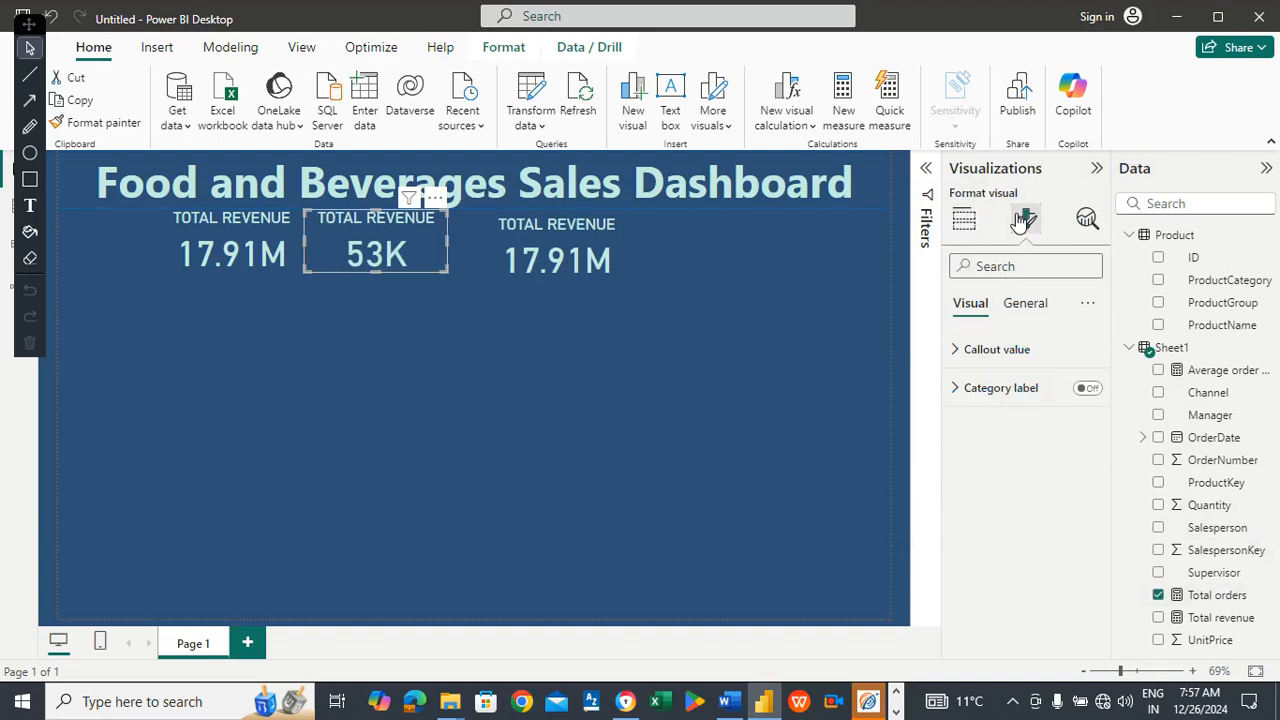
pyautogui.click(1025, 303)
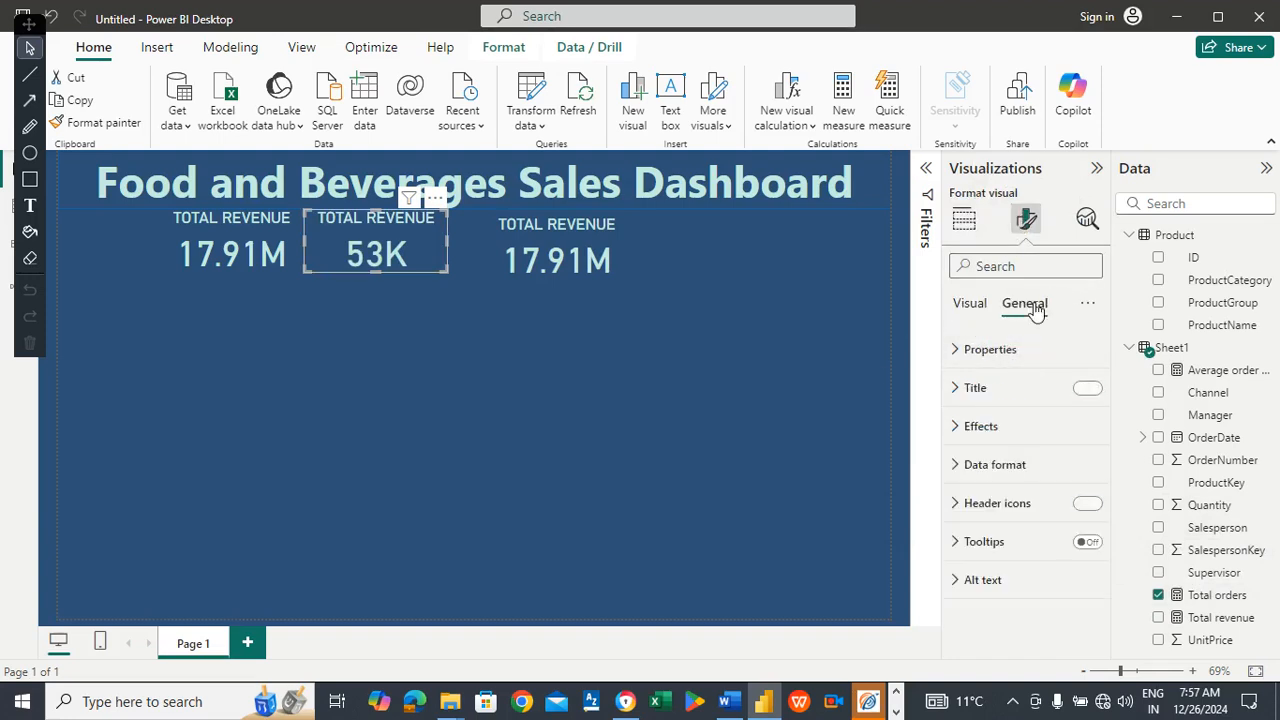
pyautogui.click(982, 392)
pyautogui.click(1044, 482)
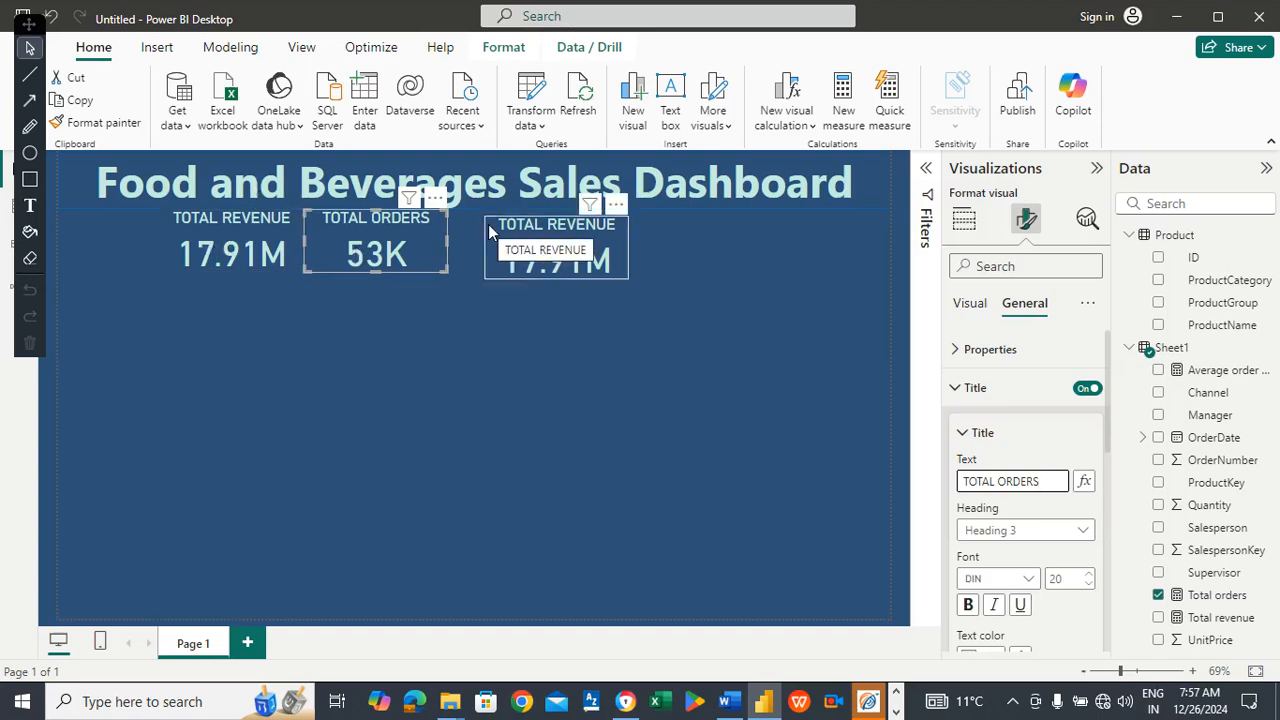
pyautogui.click(968, 606)
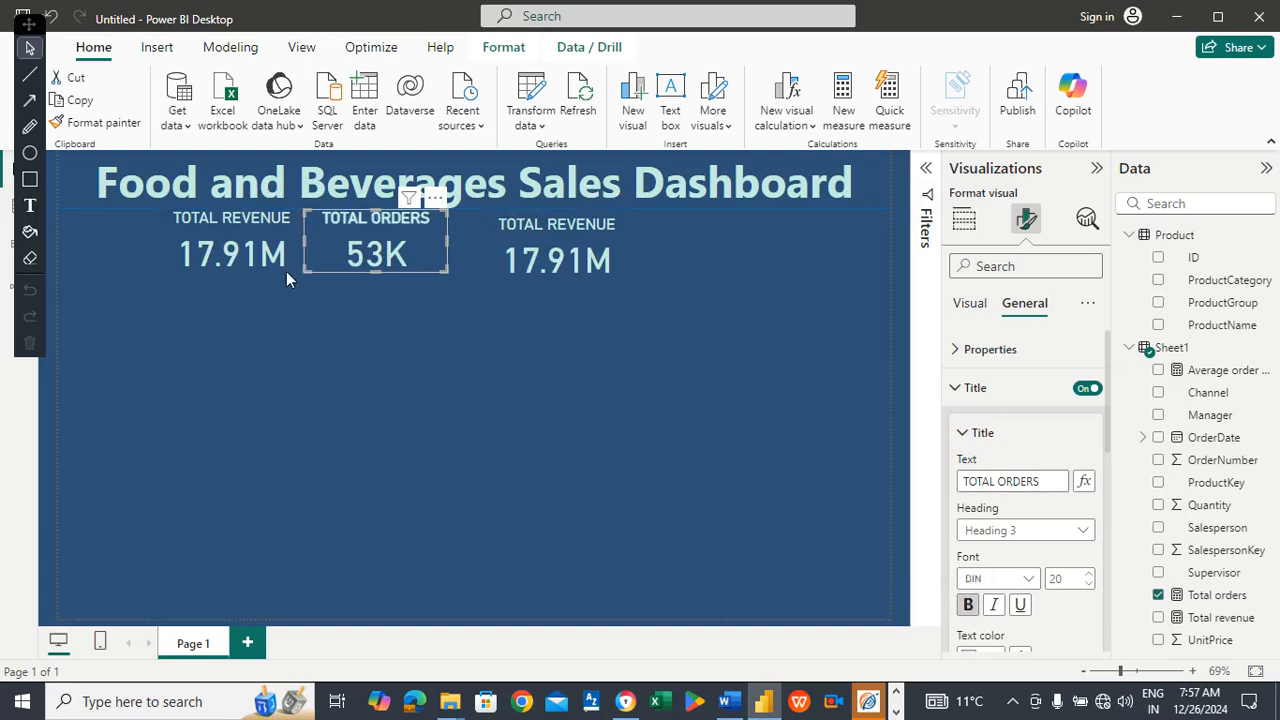
# Align the third card with the other two and replace its field with Average order price.
pyautogui.click(537, 238)
pyautogui.moveTo(537, 238); pyautogui.dragTo(513, 226)
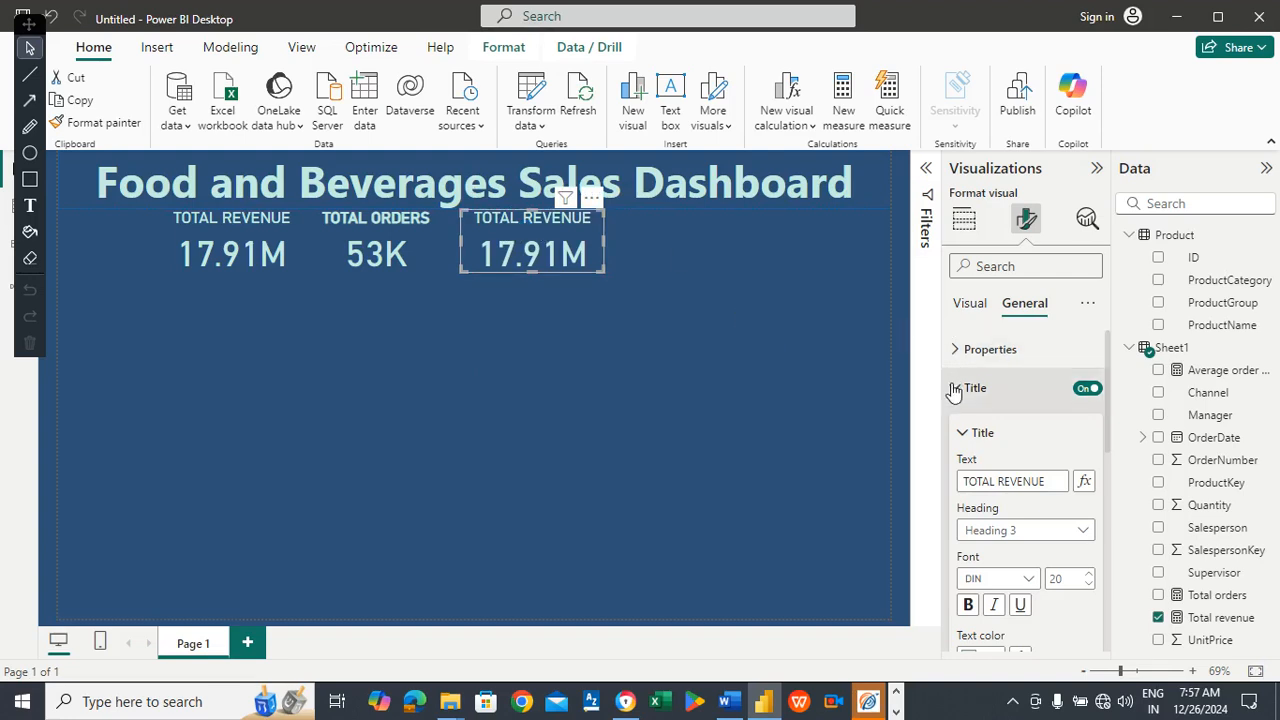
pyautogui.click(970, 304)
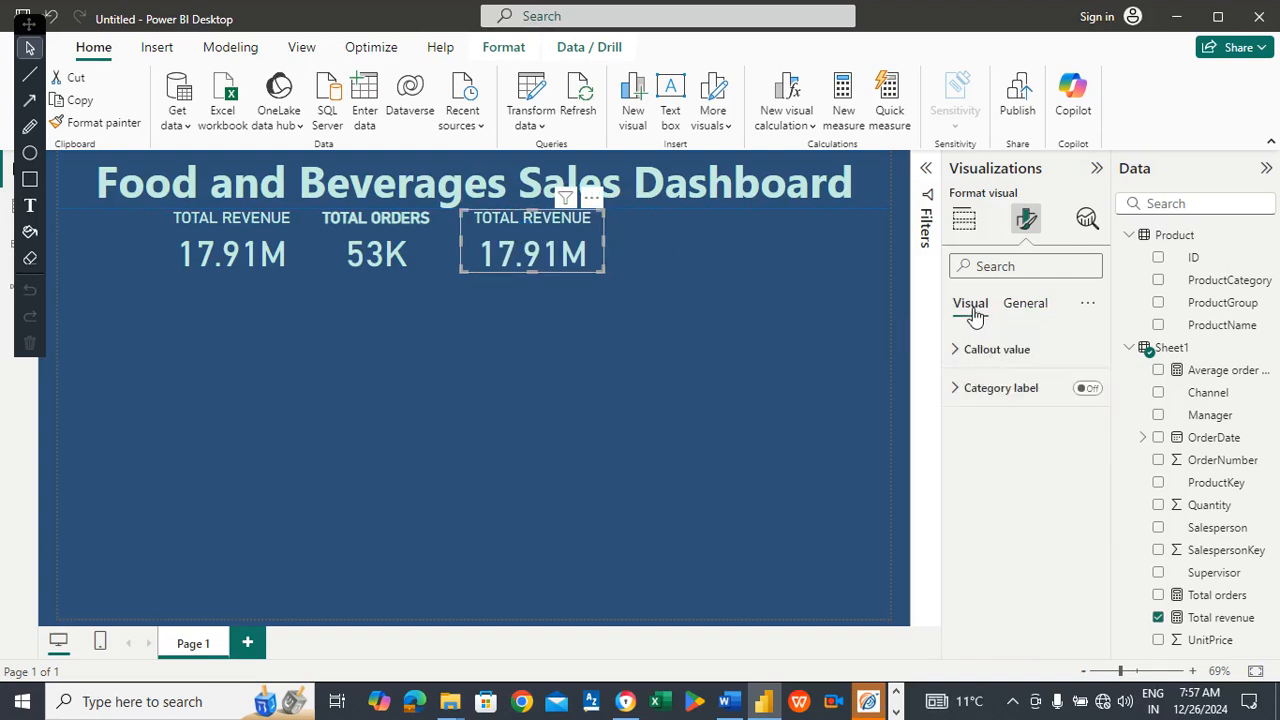
pyautogui.click(964, 219)
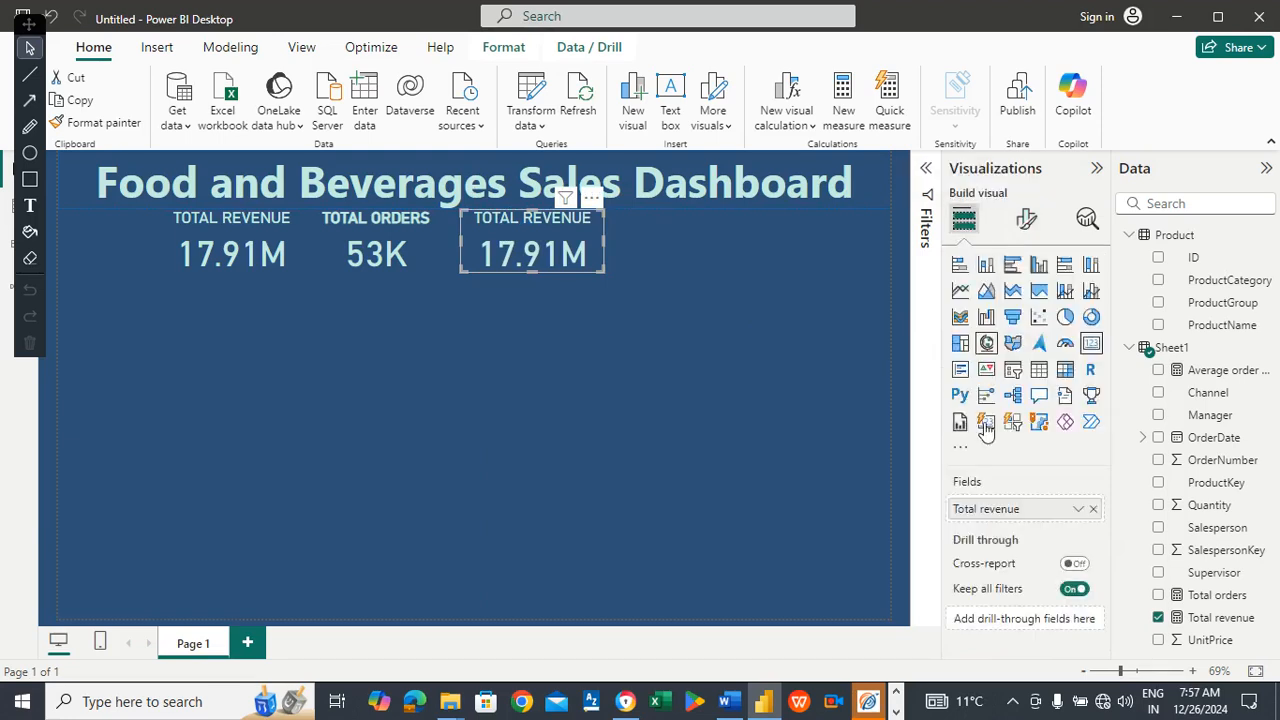
pyautogui.click(1093, 509)
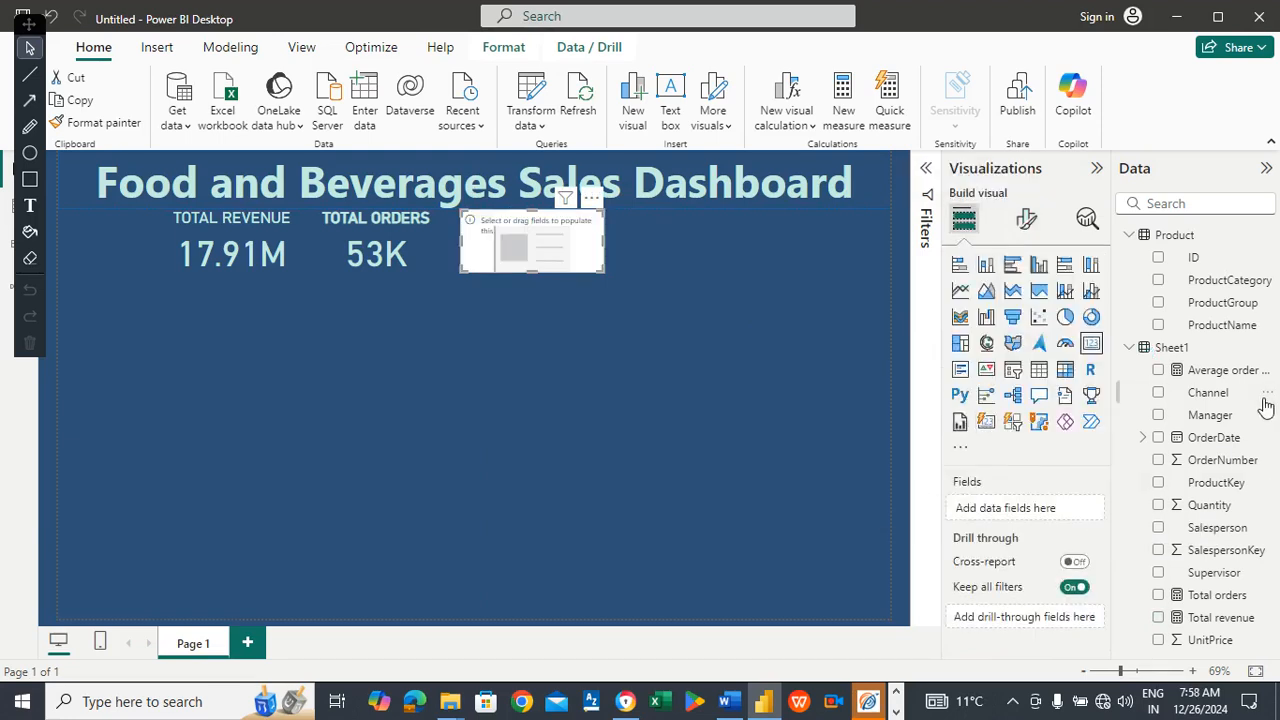
pyautogui.moveTo(1231, 371); pyautogui.dragTo(1055, 509)
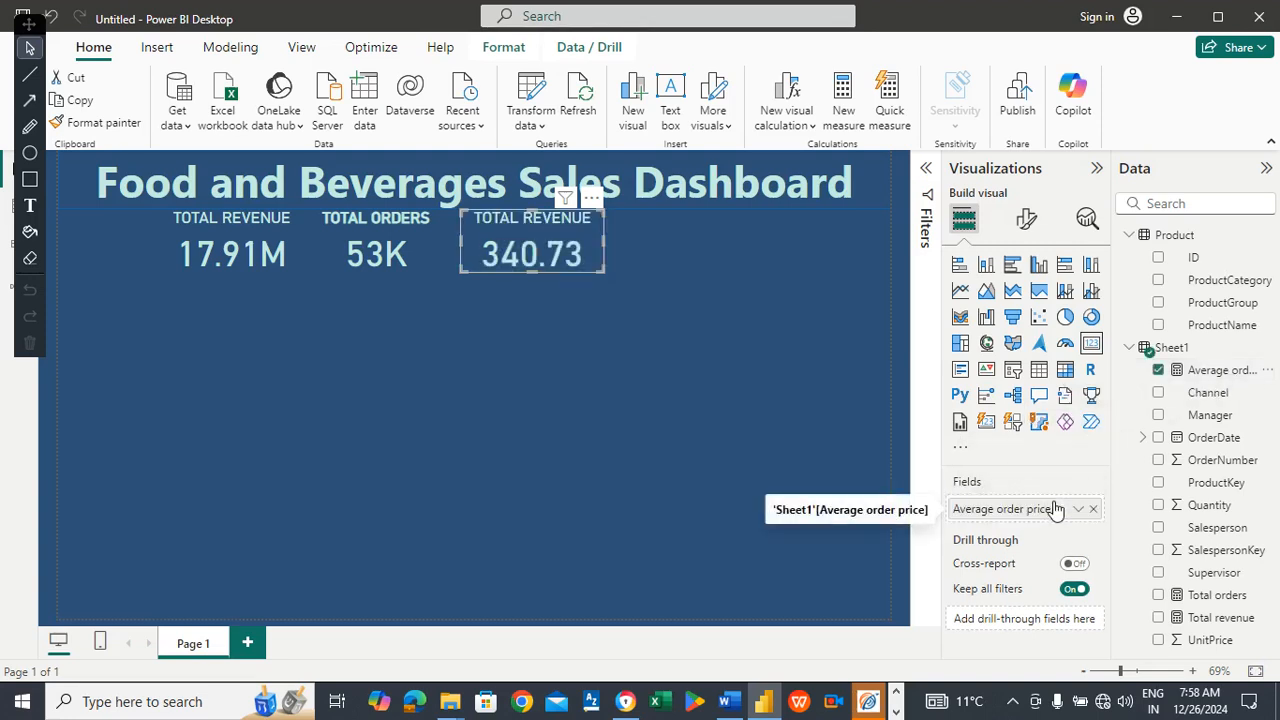
# Format the average order price card's value as Currency in English (United States) dollars with 0 decimal places.
pyautogui.click(1029, 220)
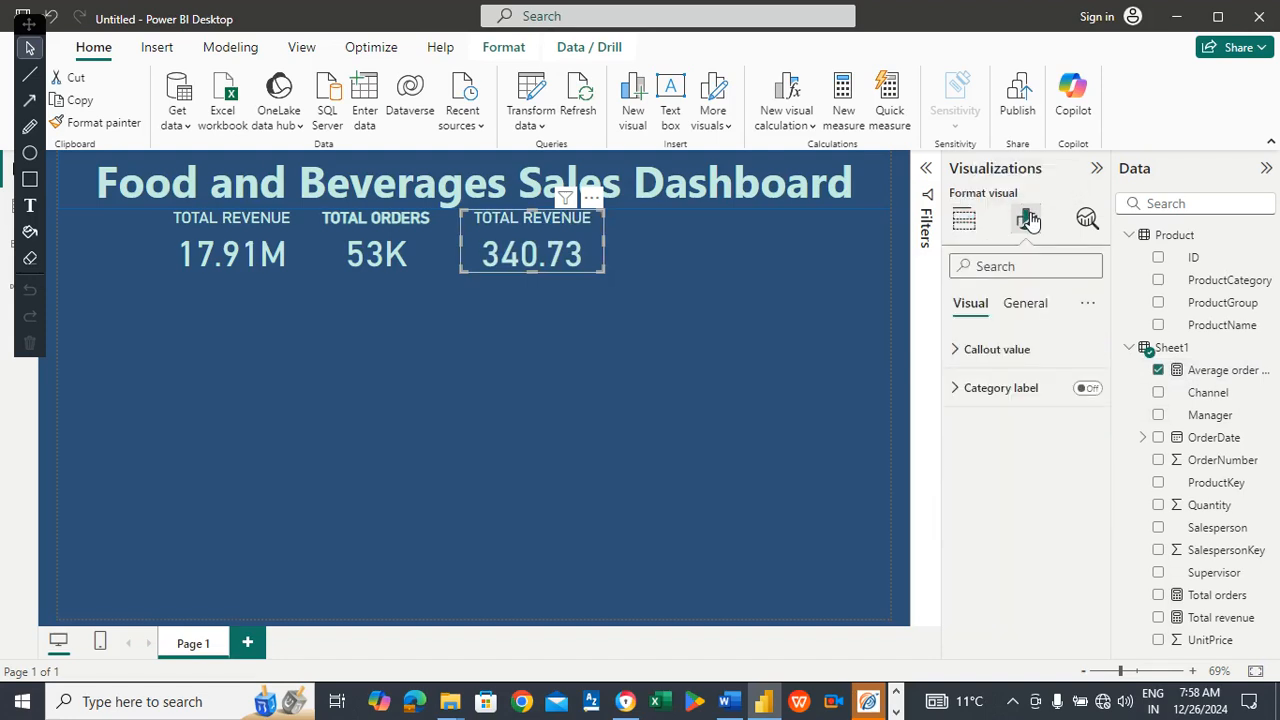
pyautogui.click(1035, 315)
pyautogui.click(978, 470)
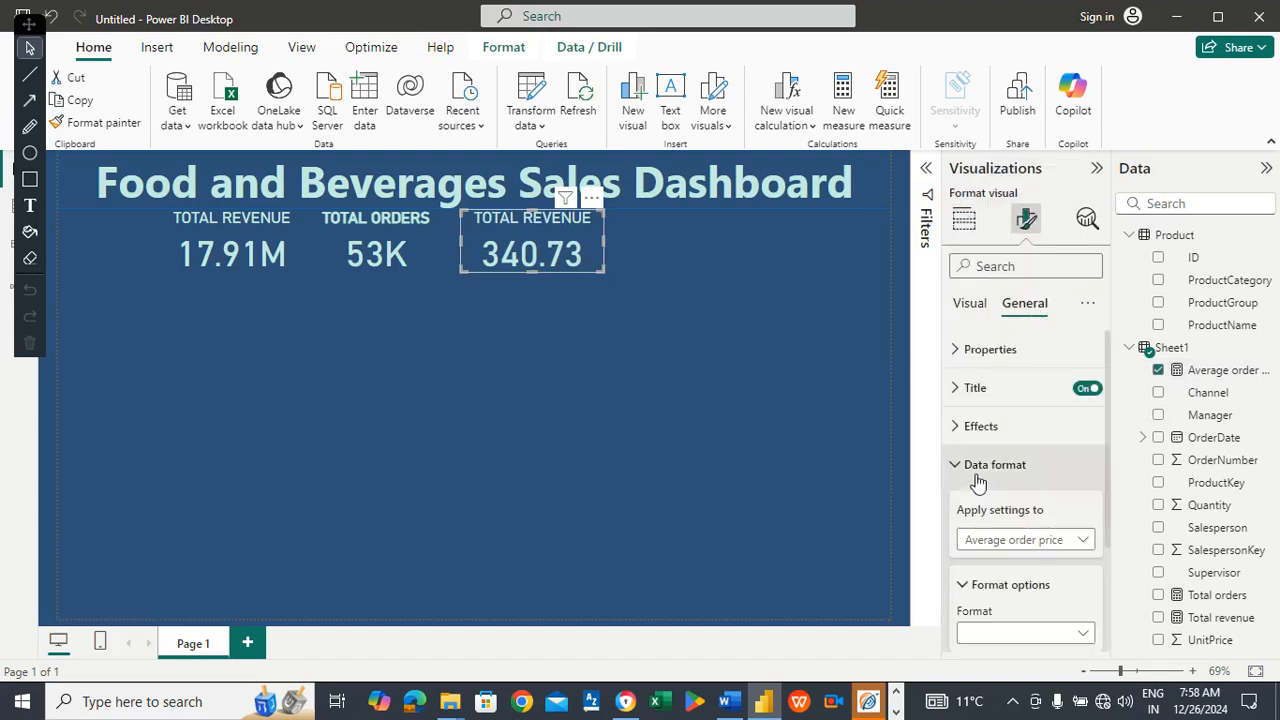
pyautogui.moveTo(1110, 452); pyautogui.dragTo(1046, 531)
pyautogui.click(1036, 538)
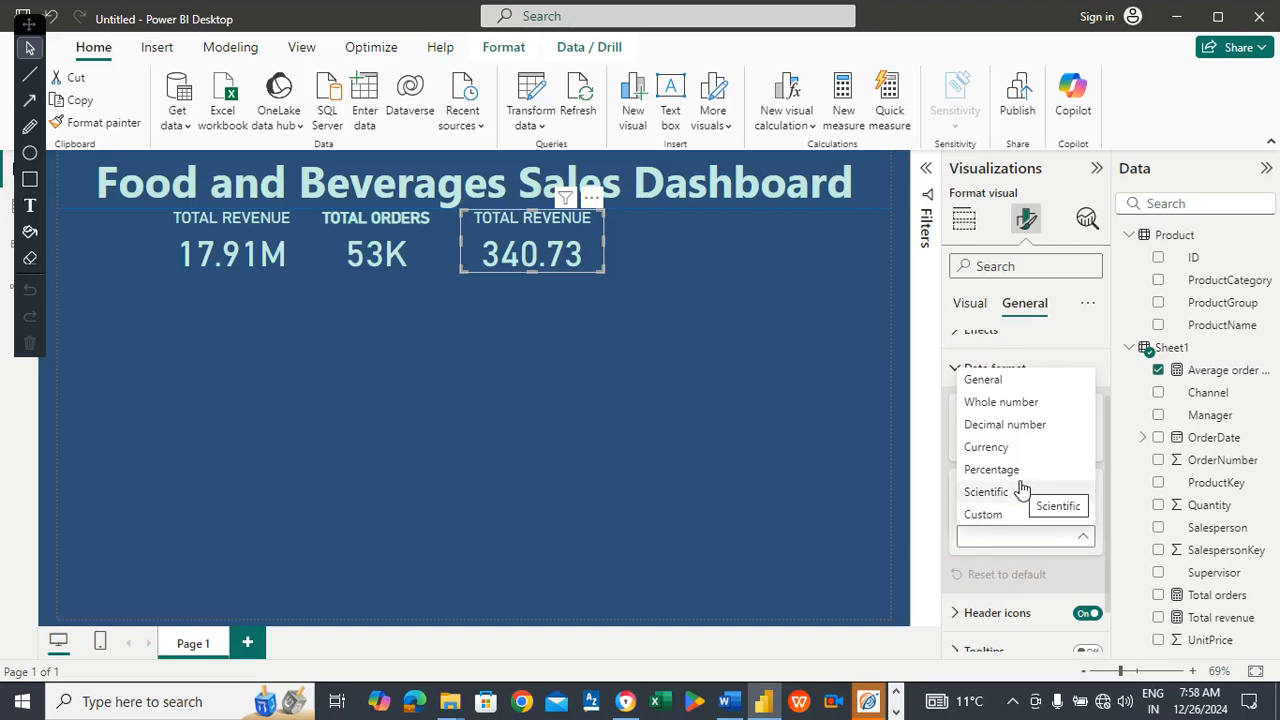
pyautogui.click(1000, 451)
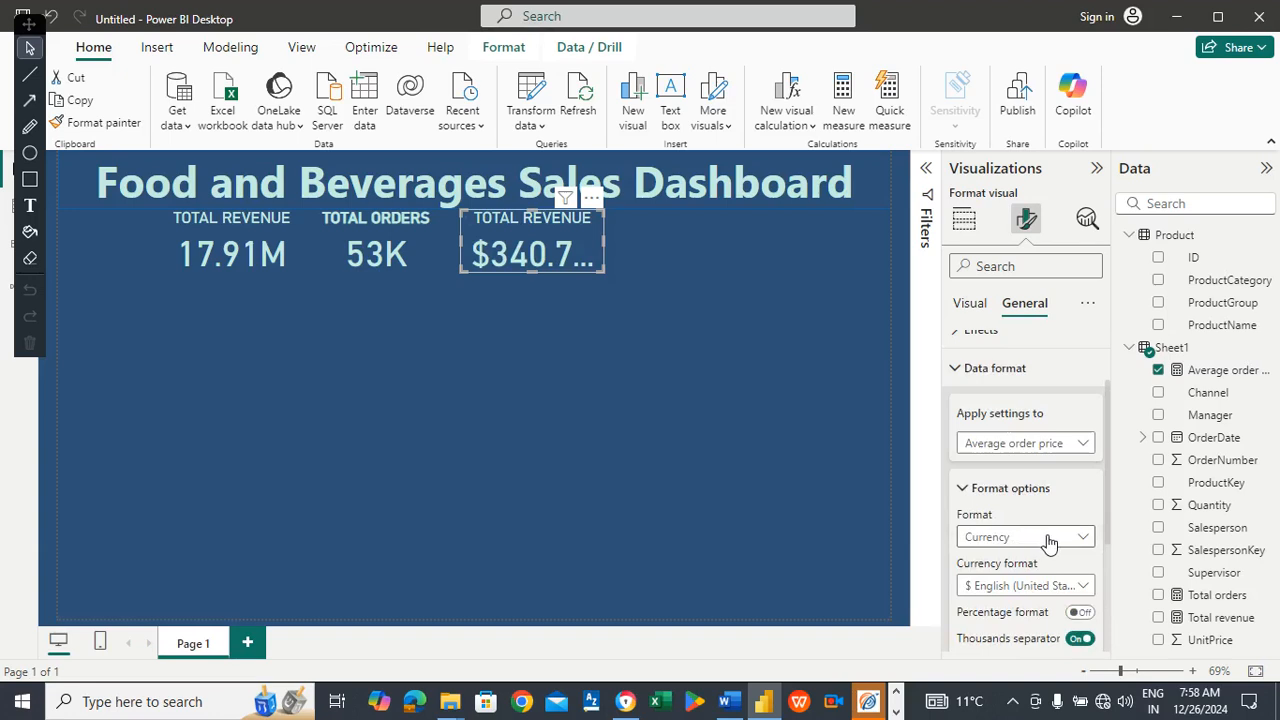
pyautogui.moveTo(1108, 494); pyautogui.dragTo(1101, 548)
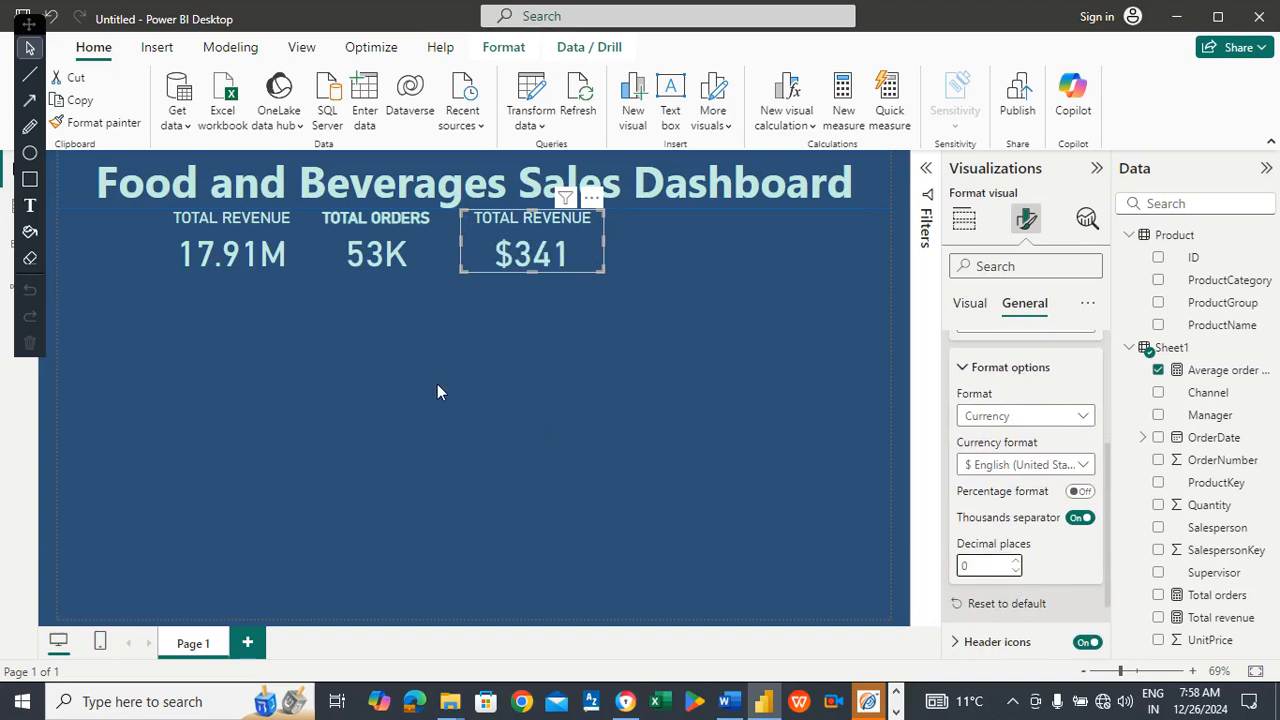
# Set the Total revenue card's data format to Currency.
pyautogui.click(229, 228)
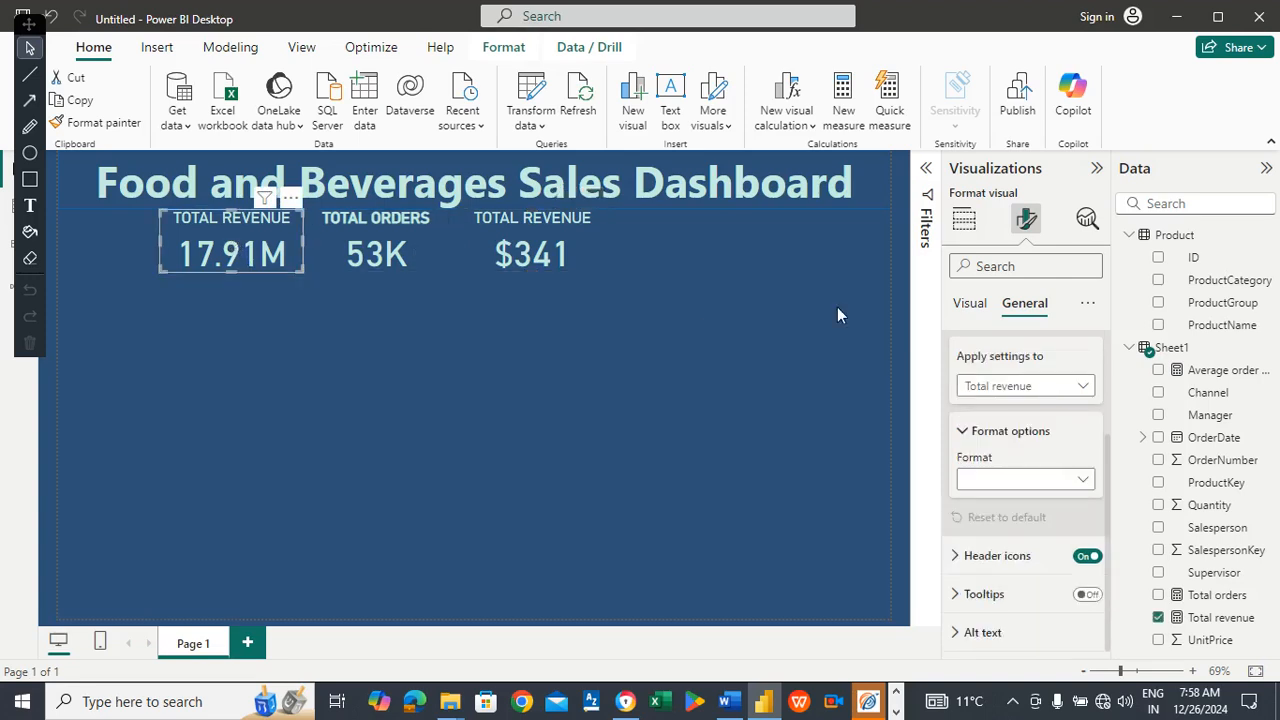
pyautogui.click(1080, 480)
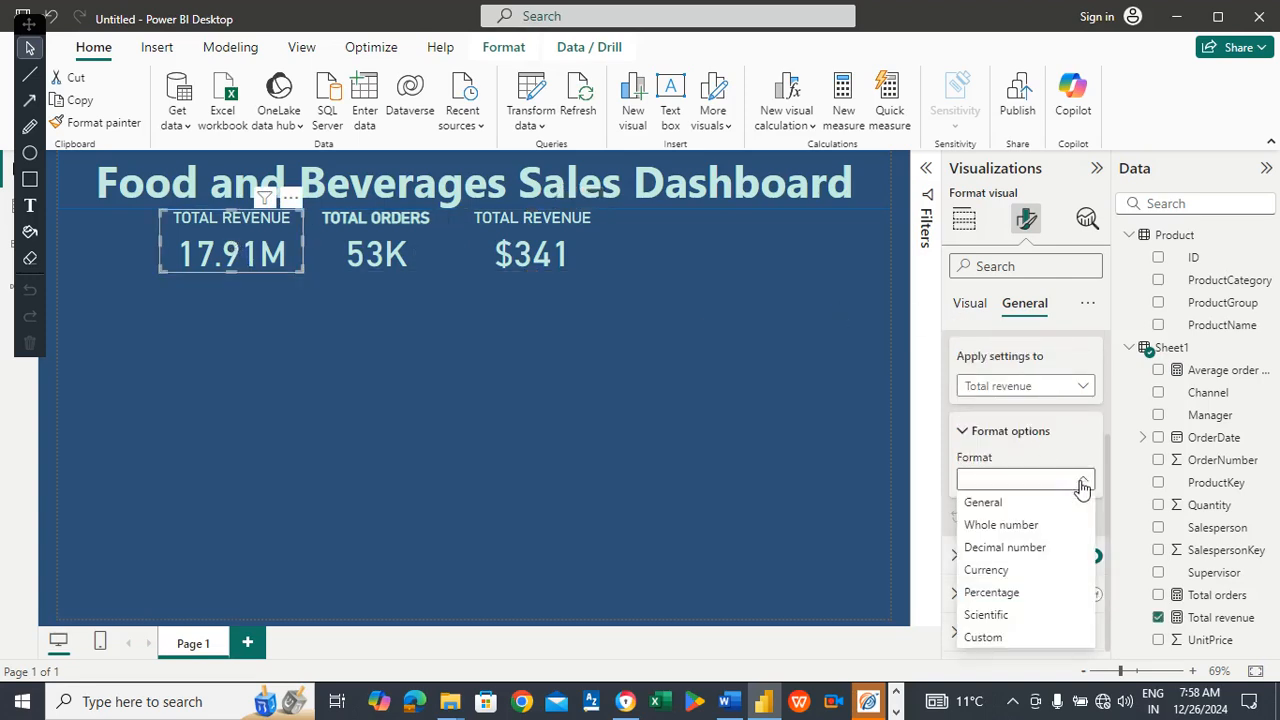
pyautogui.click(988, 571)
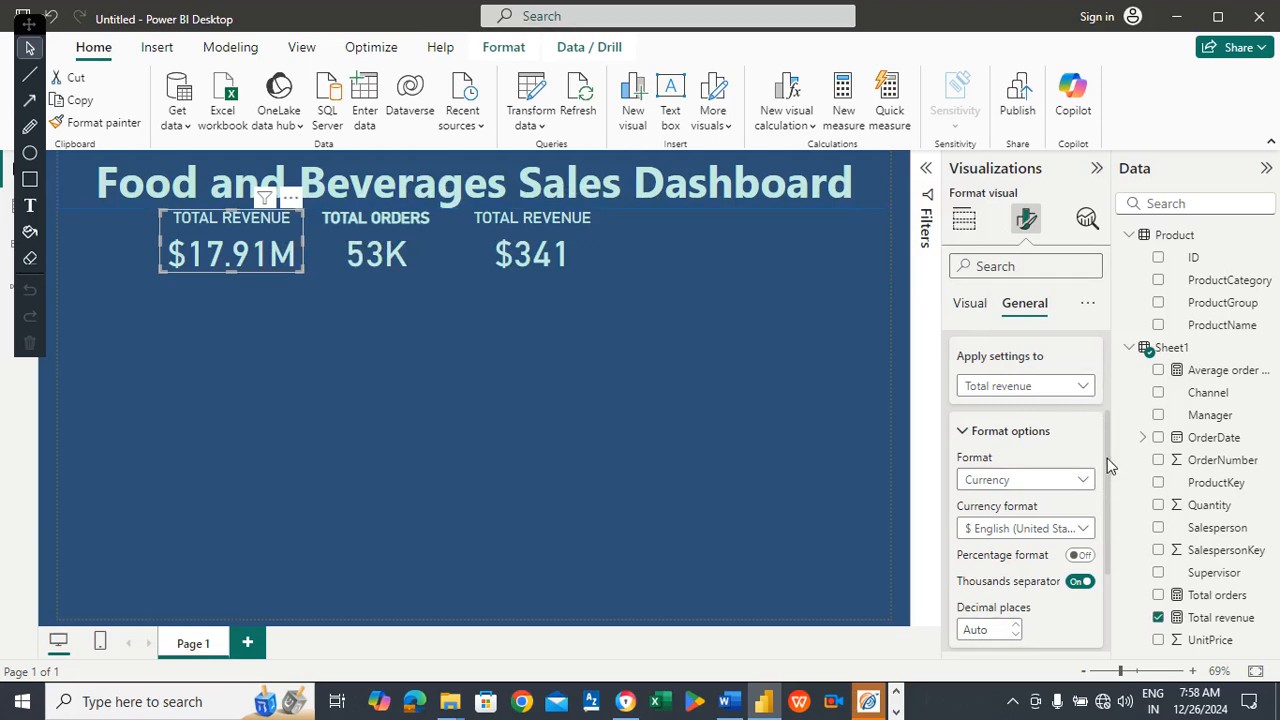
# Give the Total revenue card a visual border in the recent light teal colour with 20 px rounded corners.
pyautogui.scroll(1, 1110, 445)
pyautogui.scroll(4, 1060, 430)
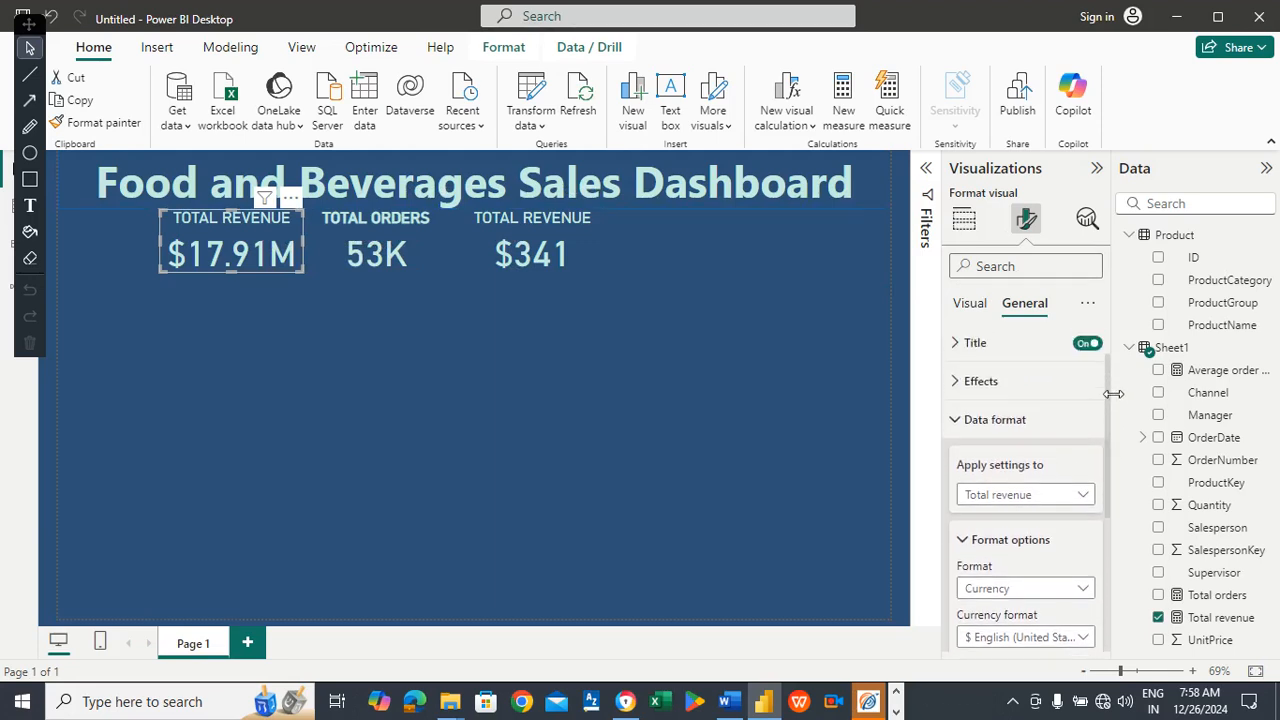
pyautogui.click(986, 434)
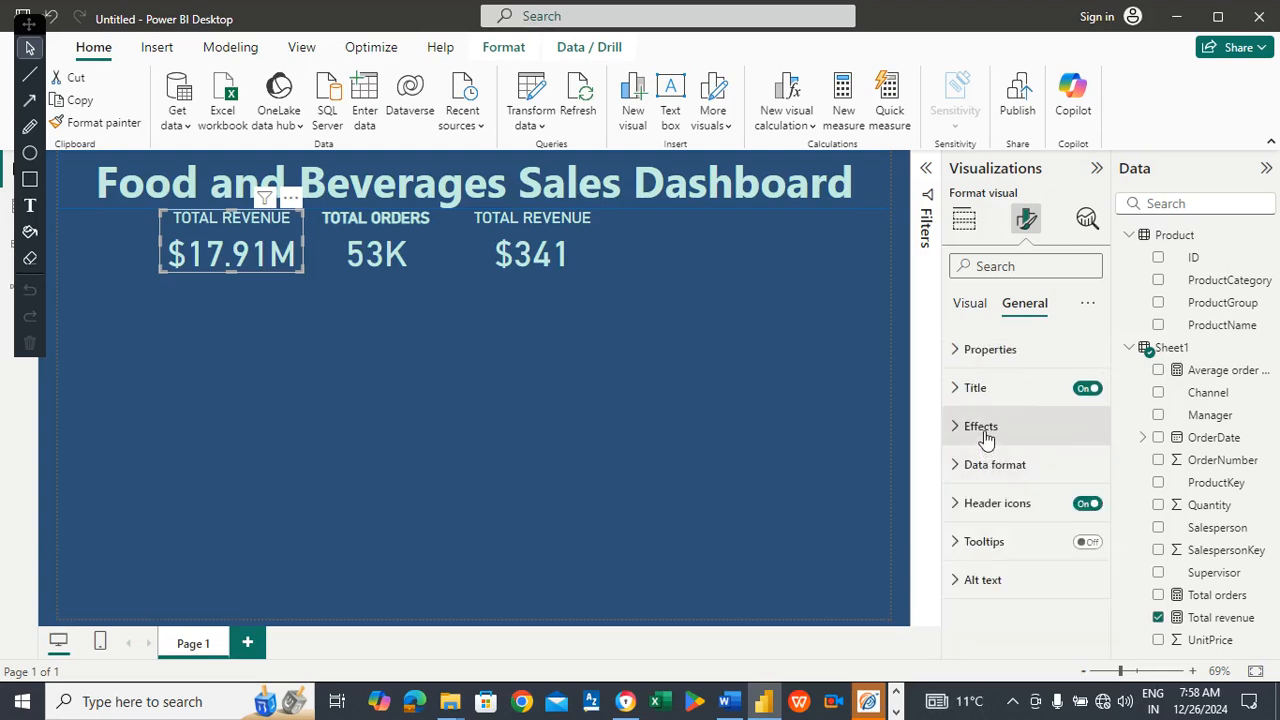
pyautogui.click(985, 434)
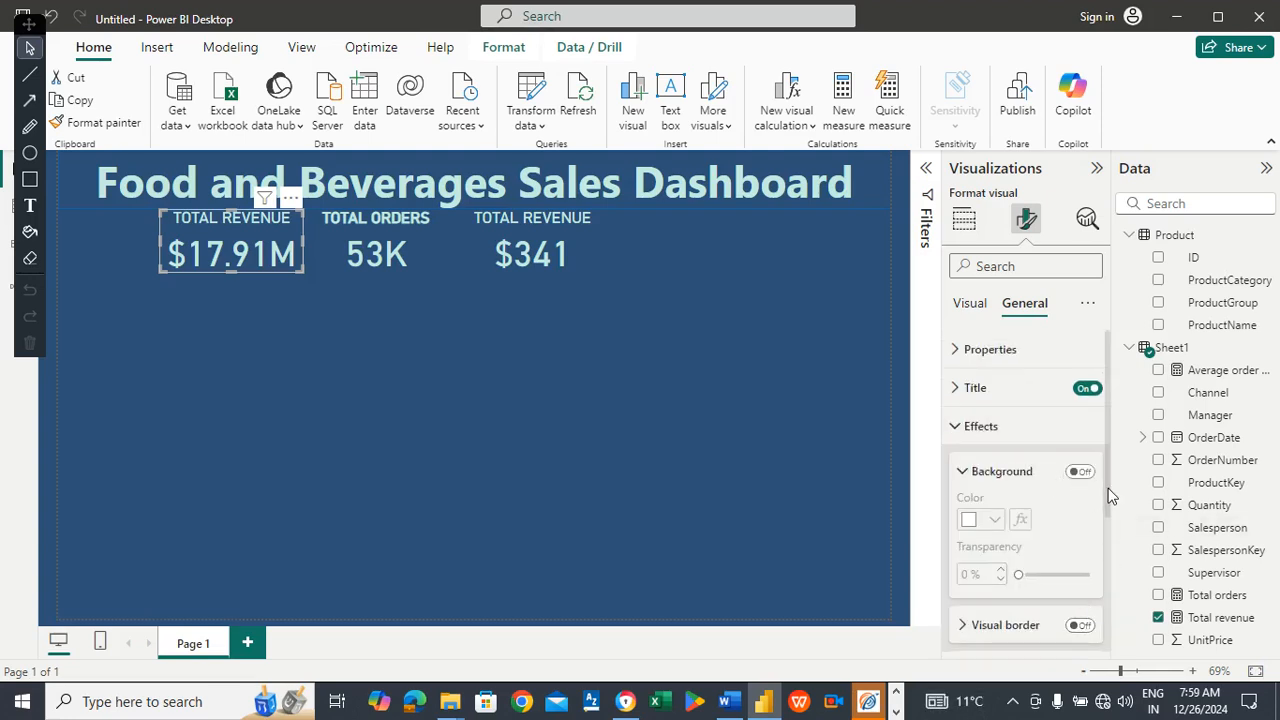
pyautogui.scroll(-2, 1105, 483)
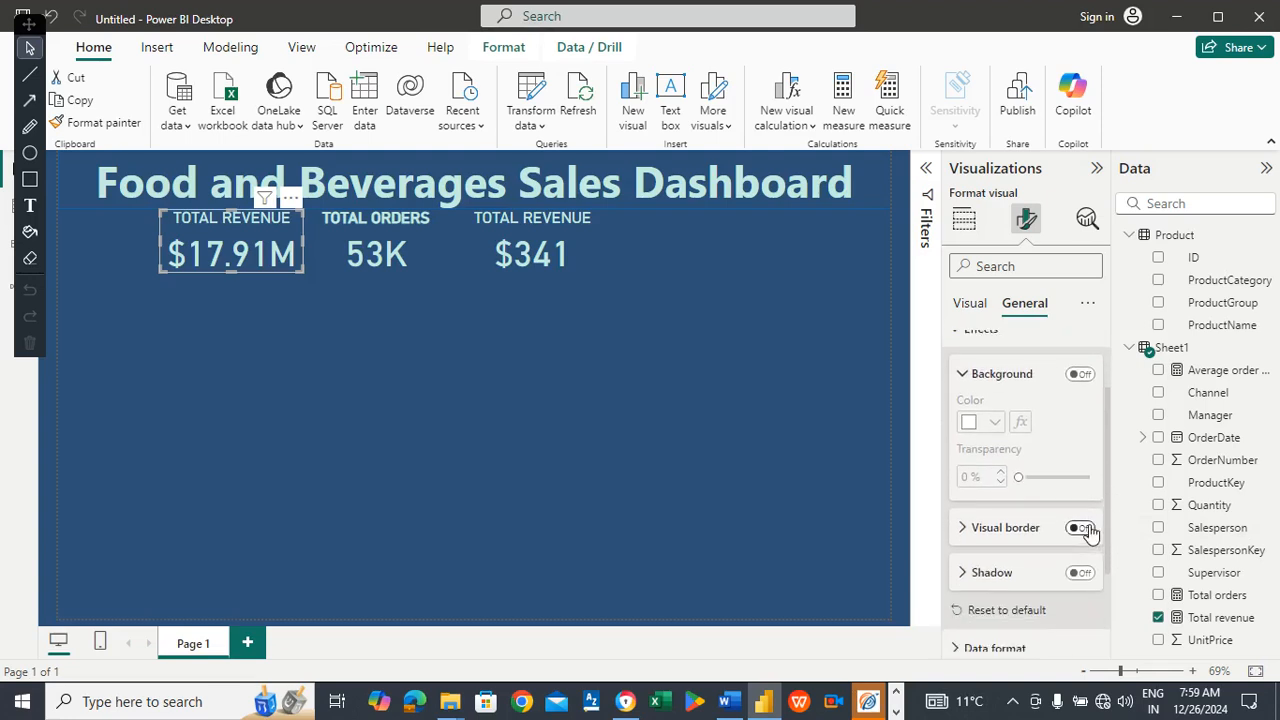
pyautogui.click(1083, 528)
pyautogui.click(1028, 532)
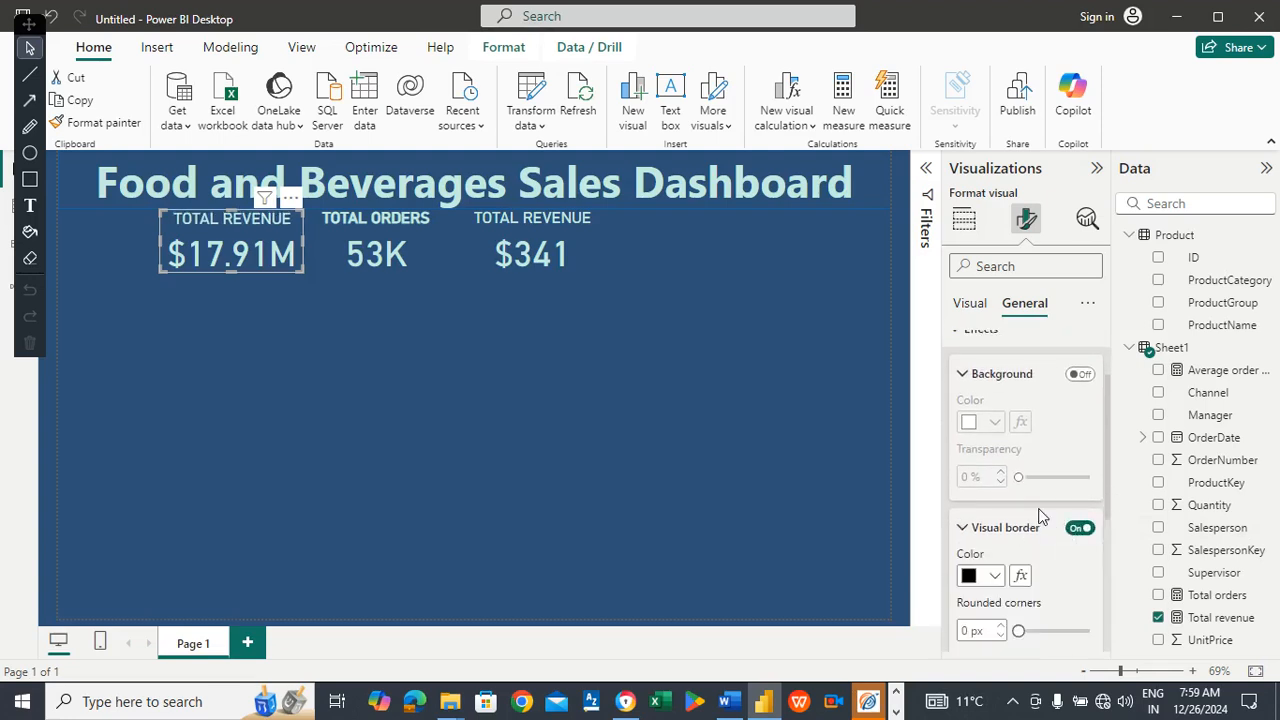
pyautogui.scroll(-2, 1106, 470)
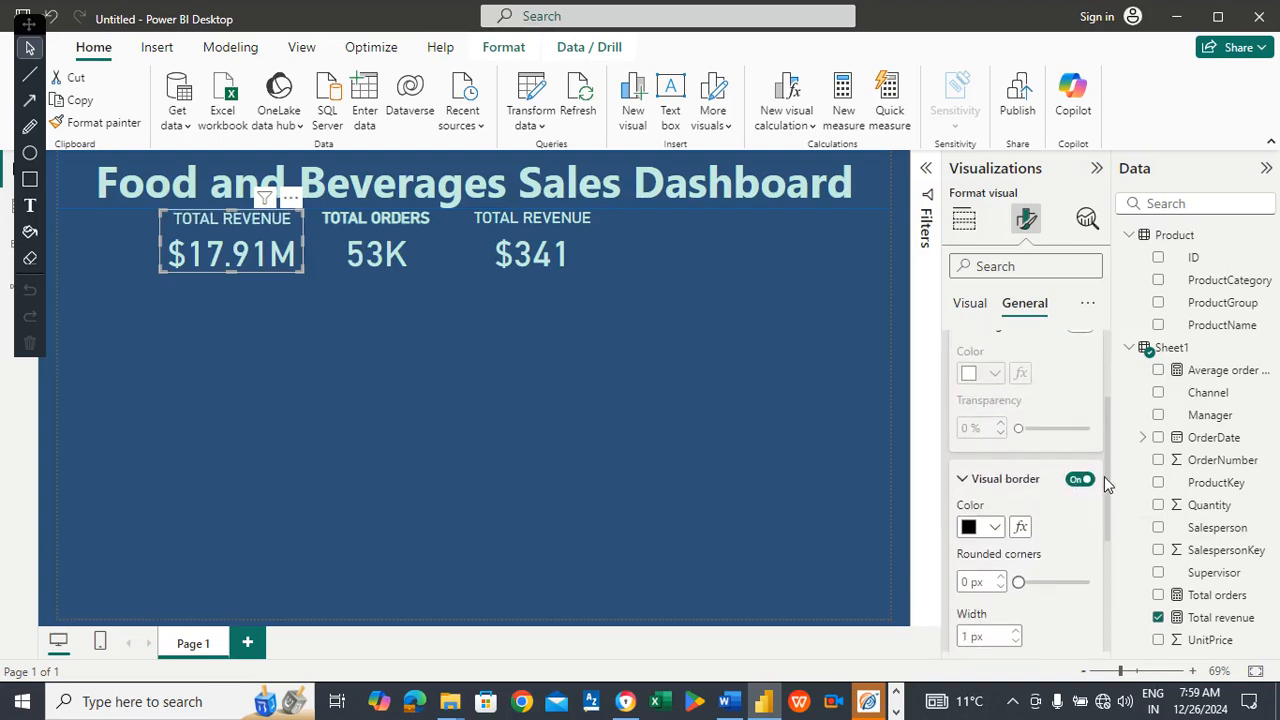
pyautogui.click(994, 464)
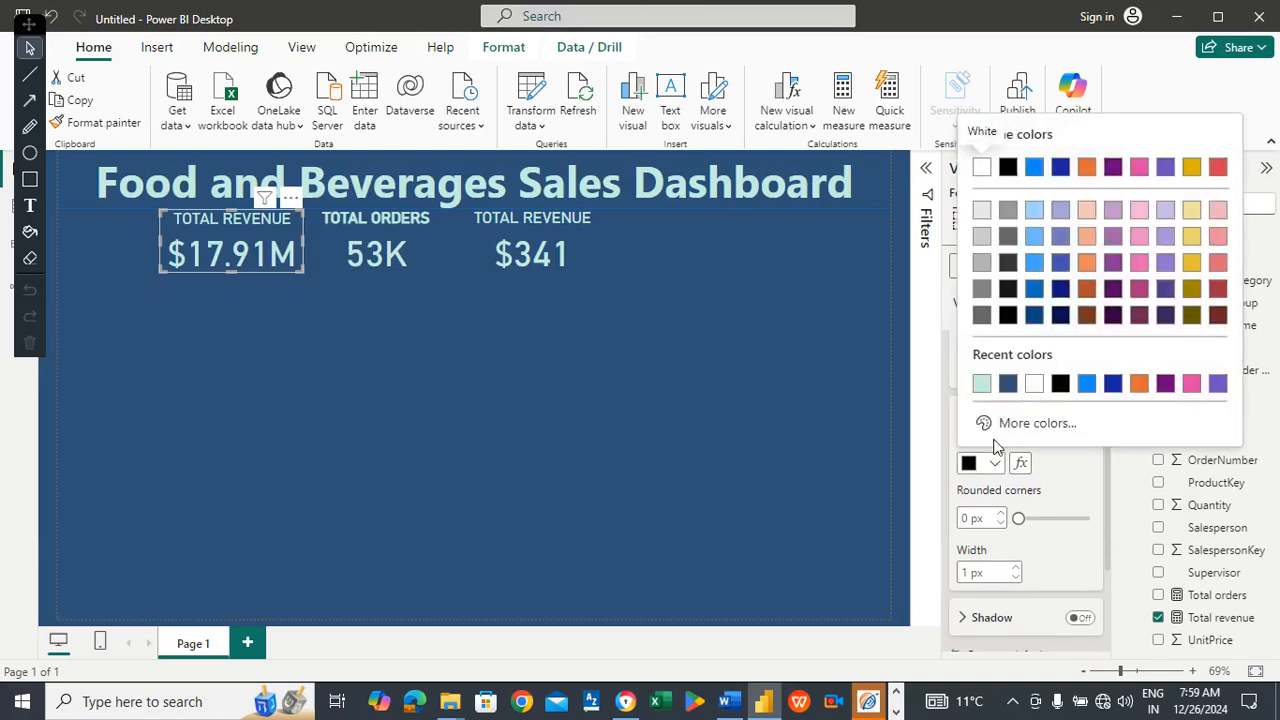
pyautogui.click(981, 385)
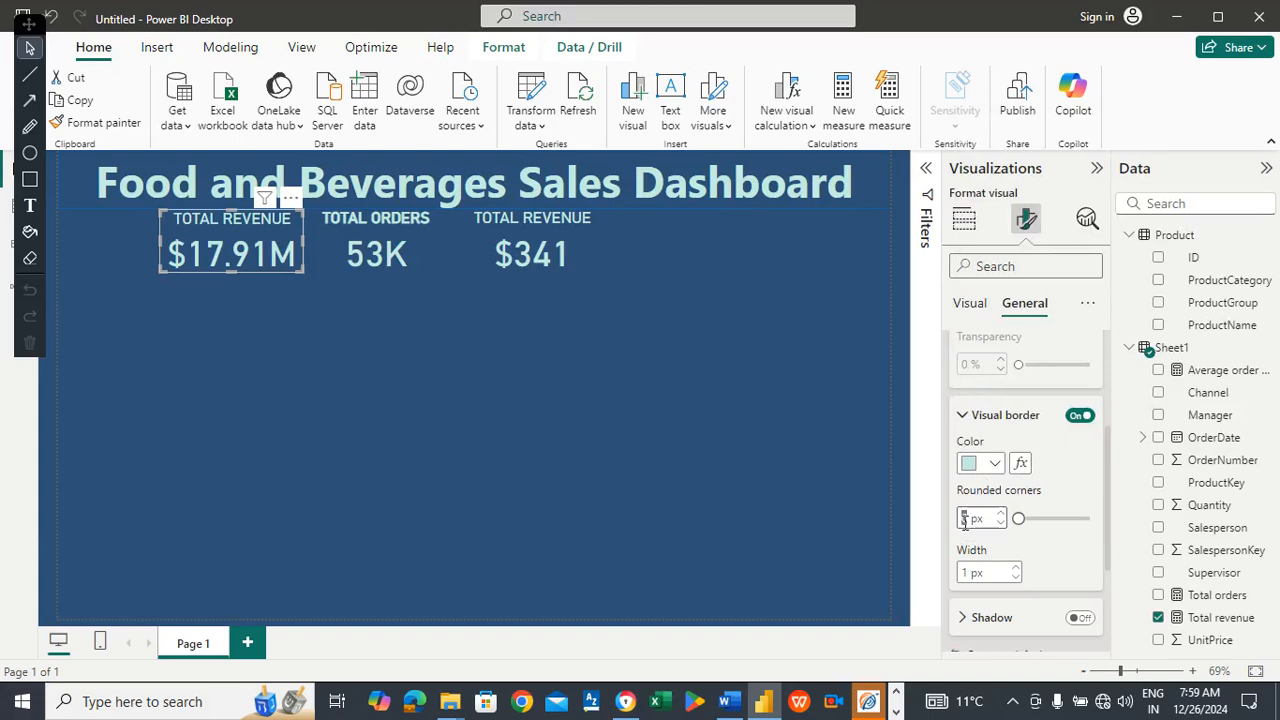
pyautogui.write('20')
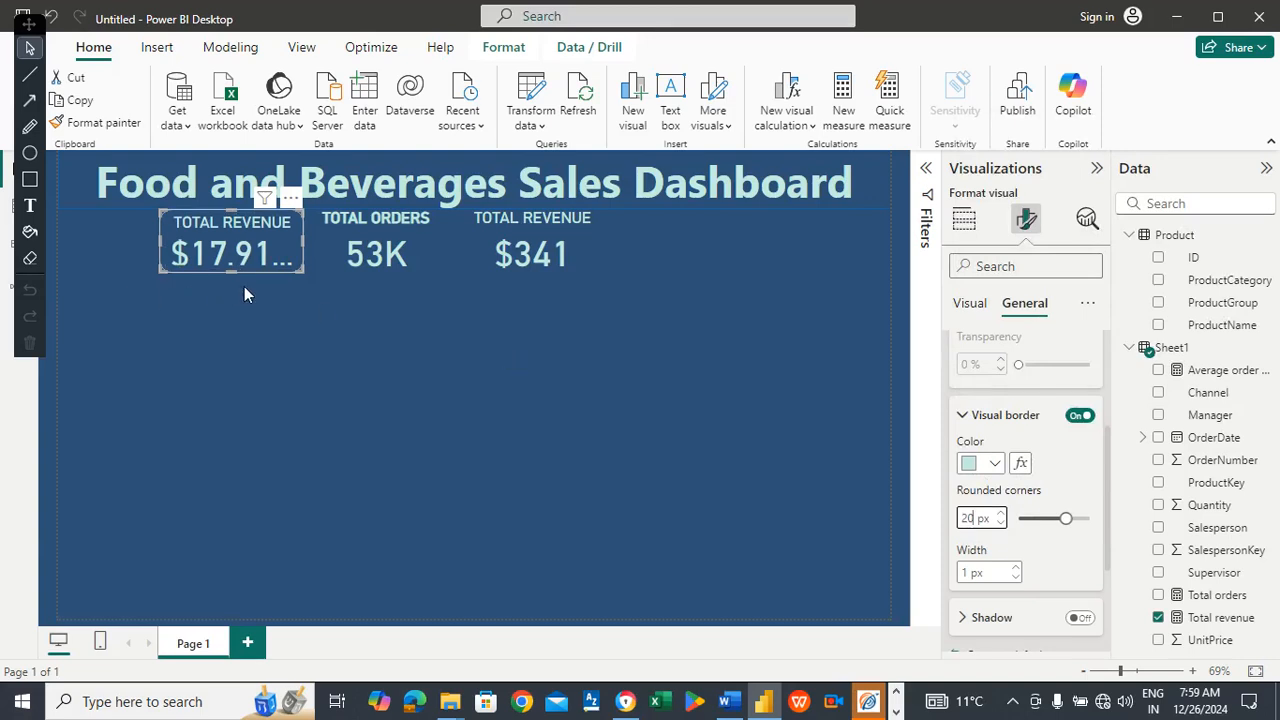
# Copy the Total revenue card's formatting to the middle and third cards with Format painter.
pyautogui.click(110, 126)
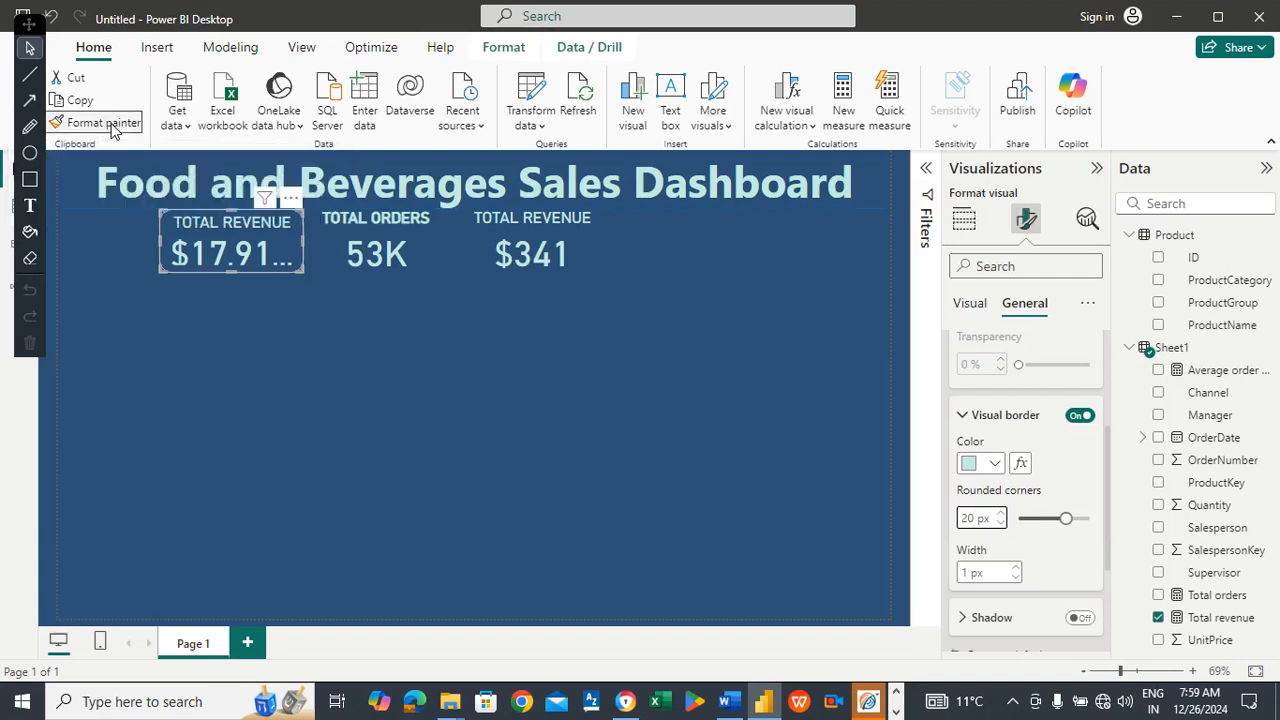
pyautogui.click(362, 240)
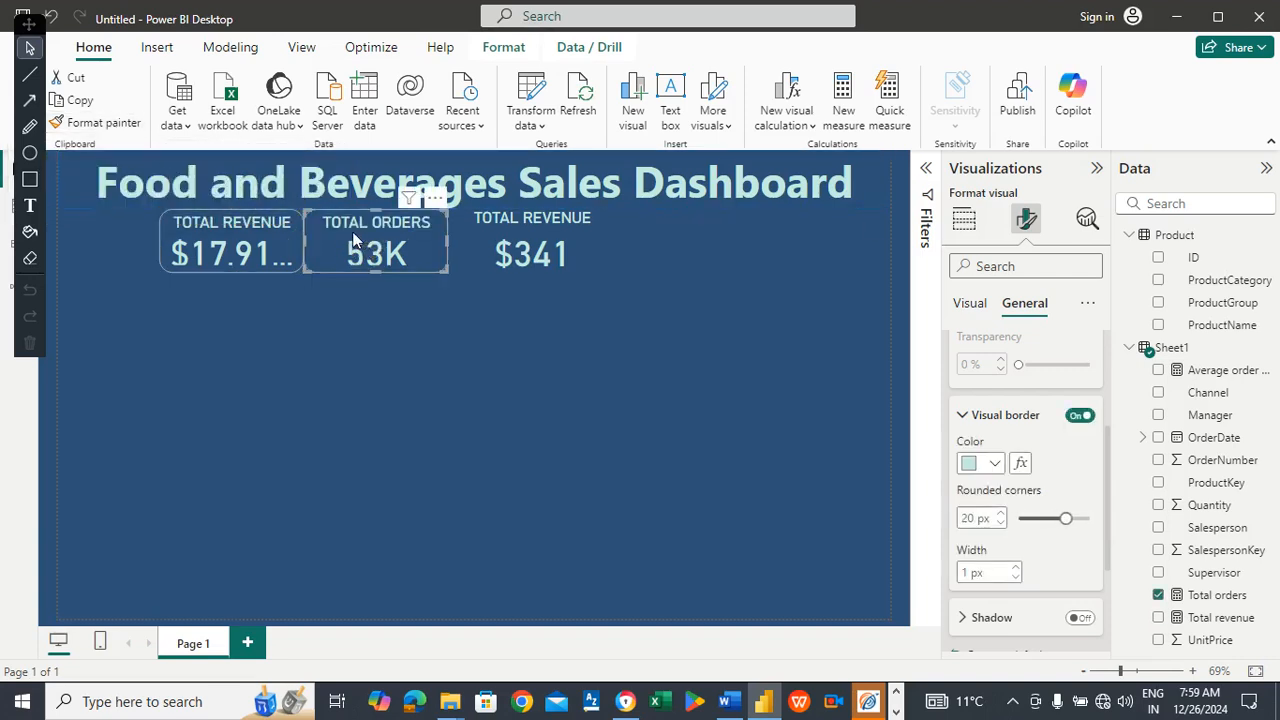
pyautogui.click(100, 122)
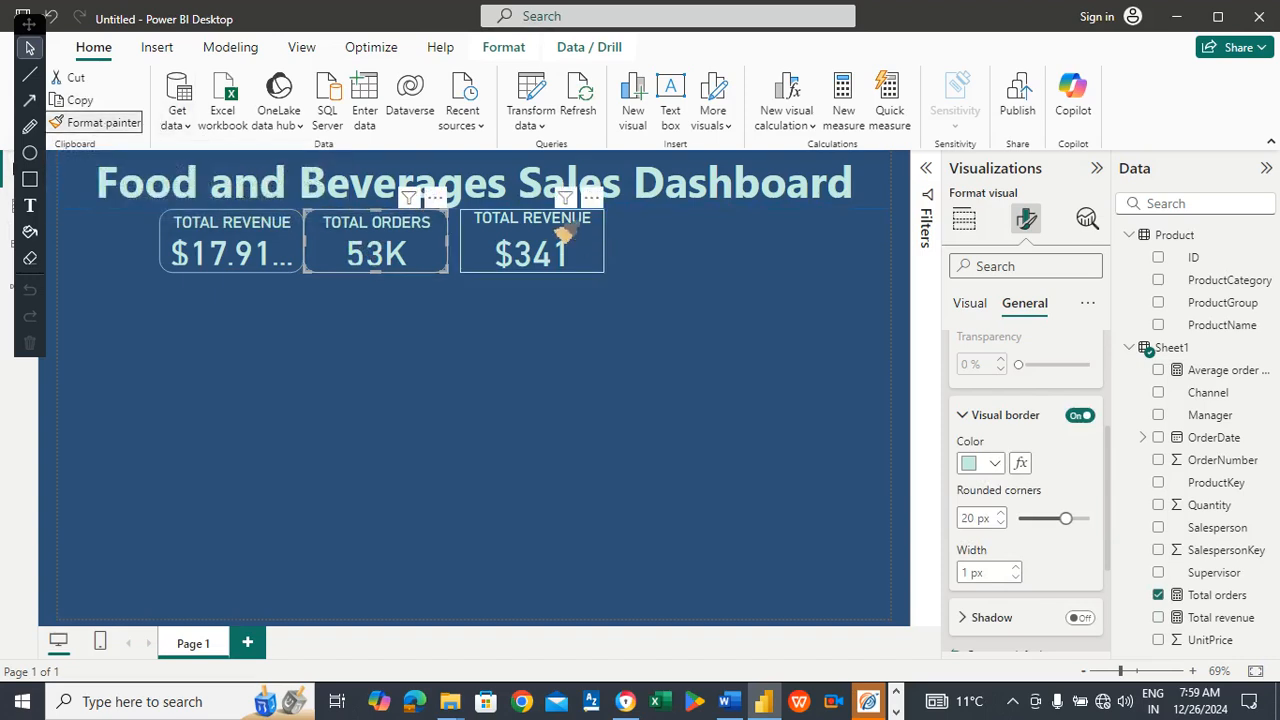
pyautogui.click(558, 226)
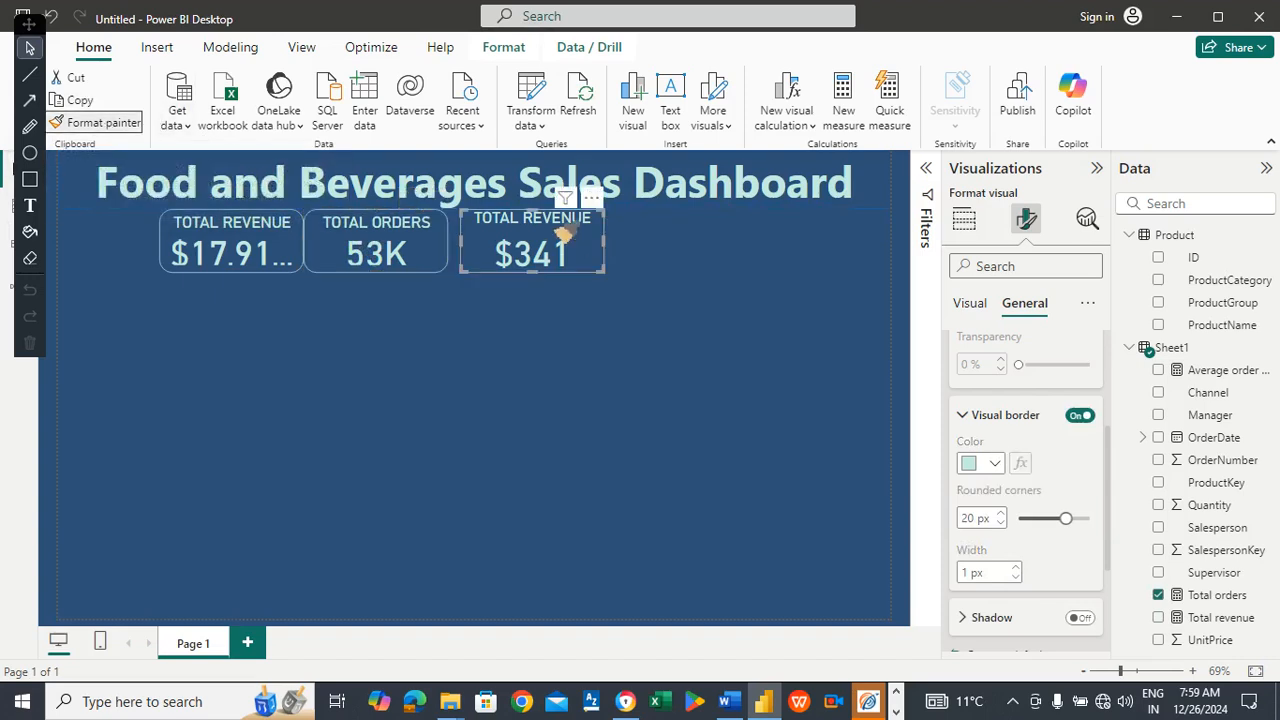
pyautogui.click(342, 302)
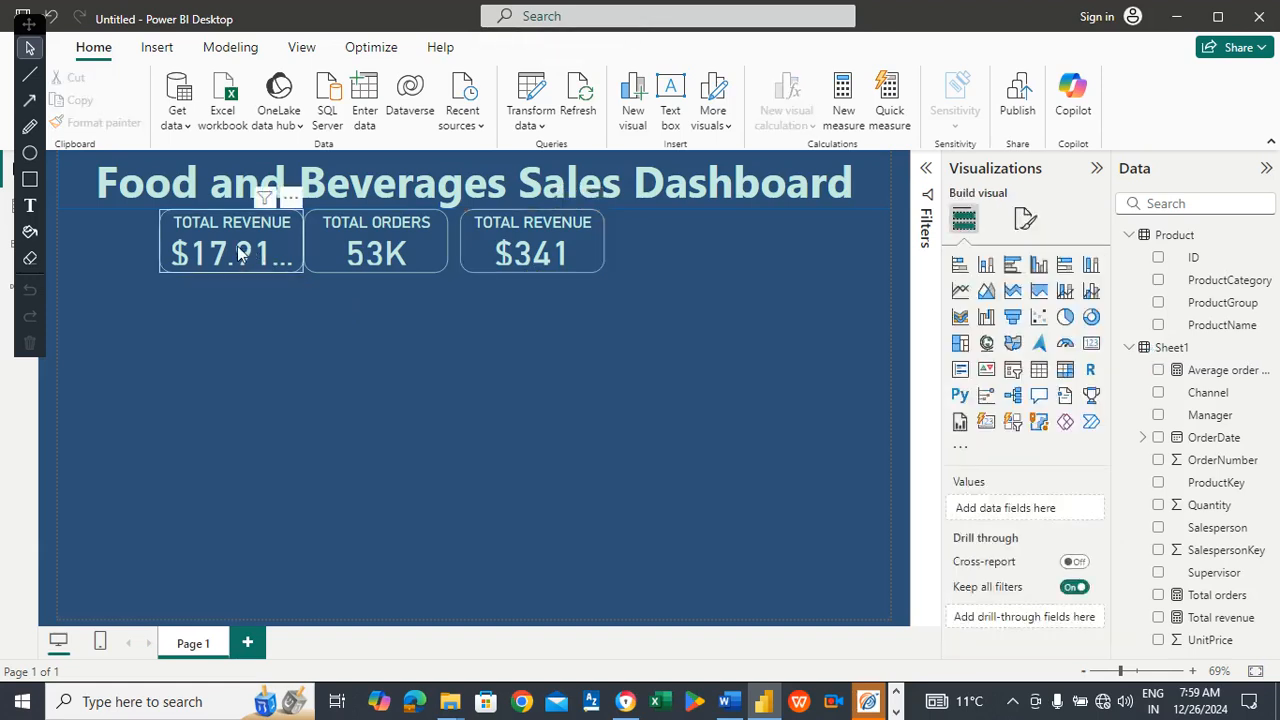
# Shift the middle and third cards to the right to open gaps, and make the Total revenue card slightly wider and taller.
pyautogui.click(240, 255)
pyautogui.moveTo(525, 237); pyautogui.dragTo(547, 229)
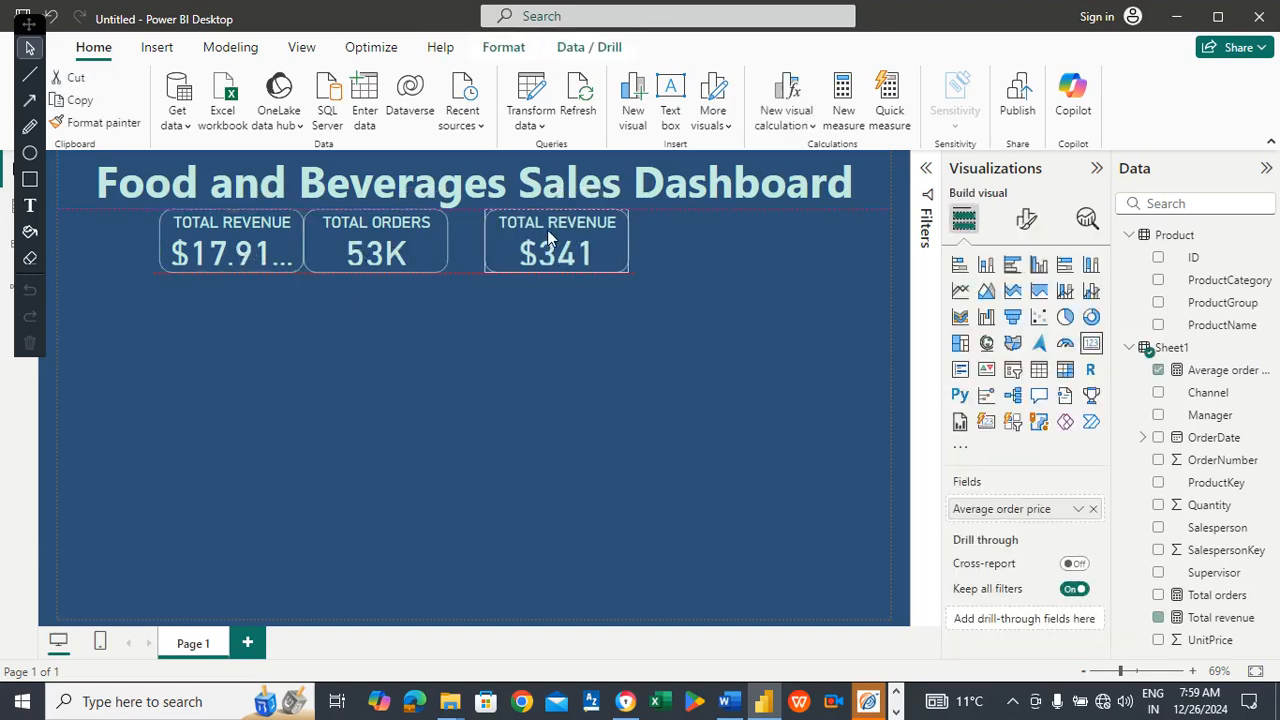
pyautogui.moveTo(400, 229); pyautogui.dragTo(421, 231)
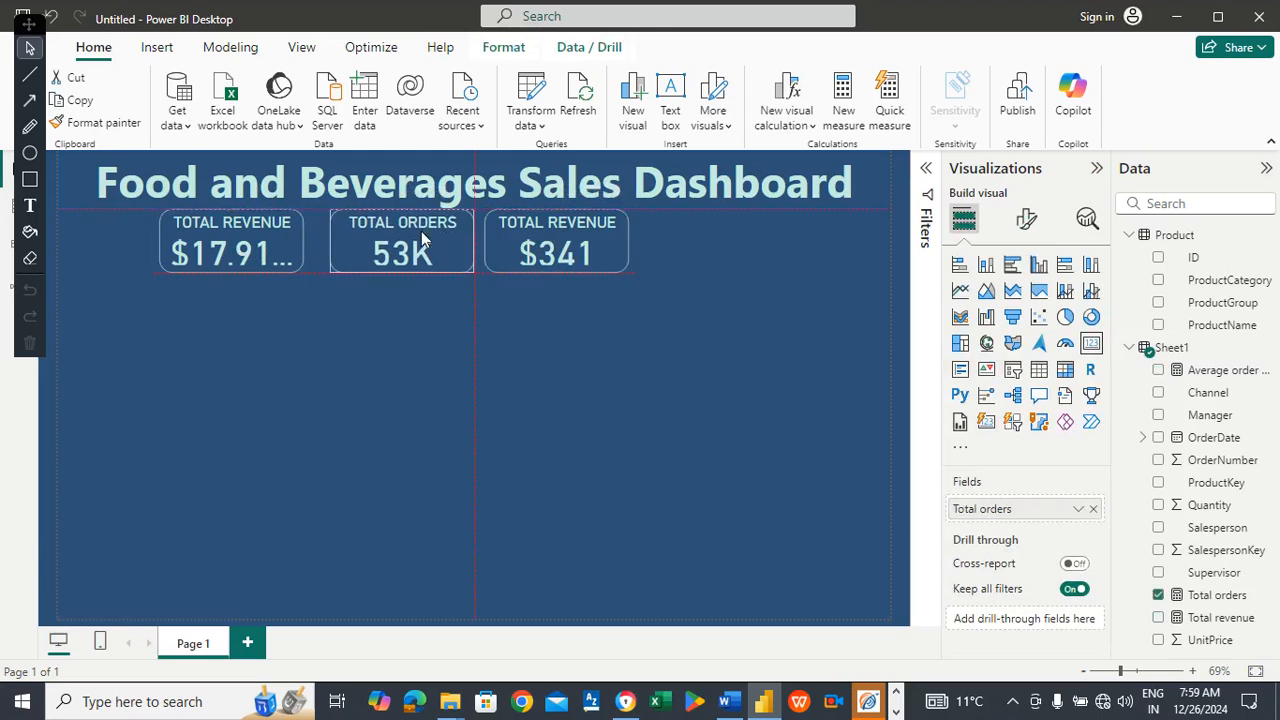
pyautogui.click(300, 251)
pyautogui.moveTo(303, 242); pyautogui.dragTo(314, 243)
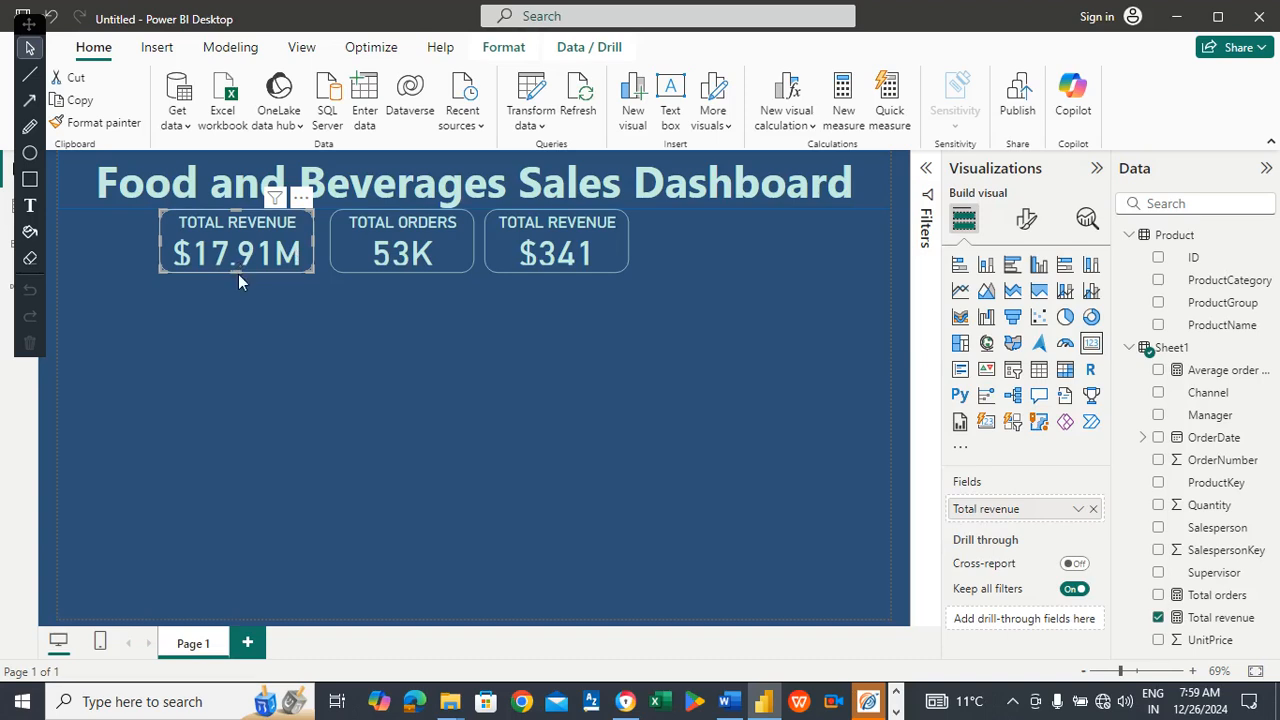
pyautogui.moveTo(238, 272); pyautogui.dragTo(238, 277)
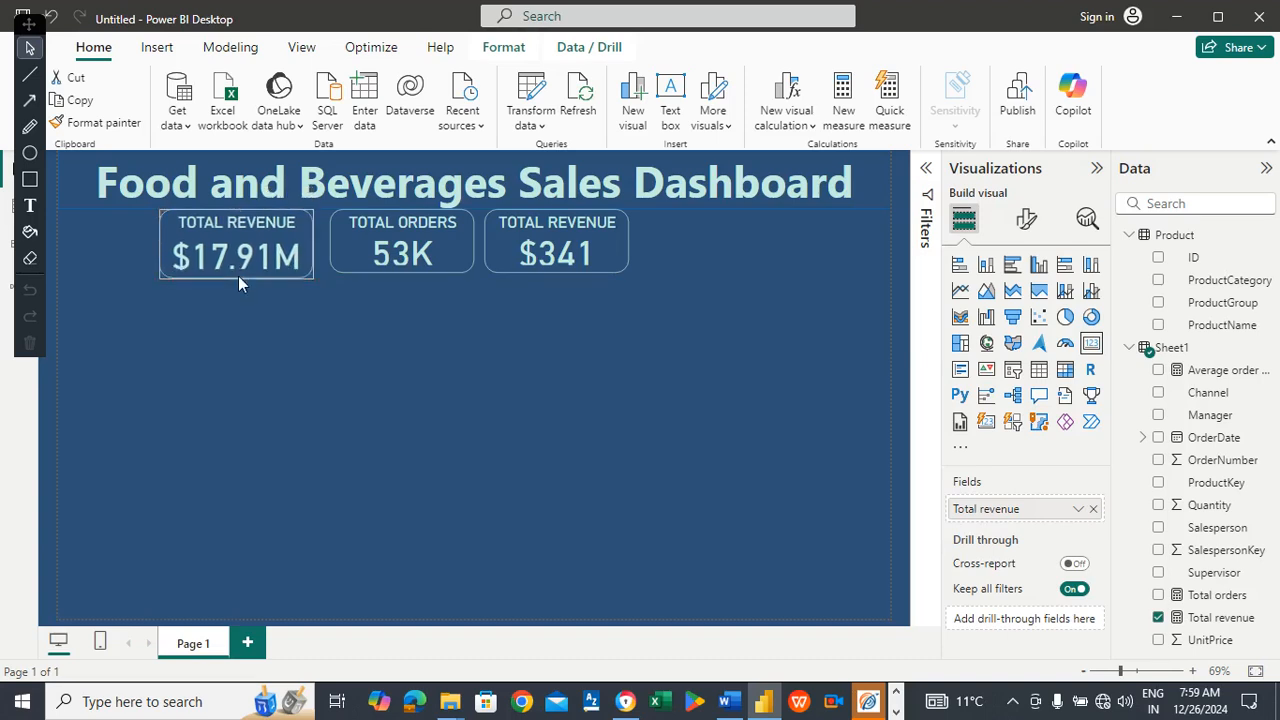
# Move the middle and third cards back left so all three cards sit directly side by side.
pyautogui.click(380, 246)
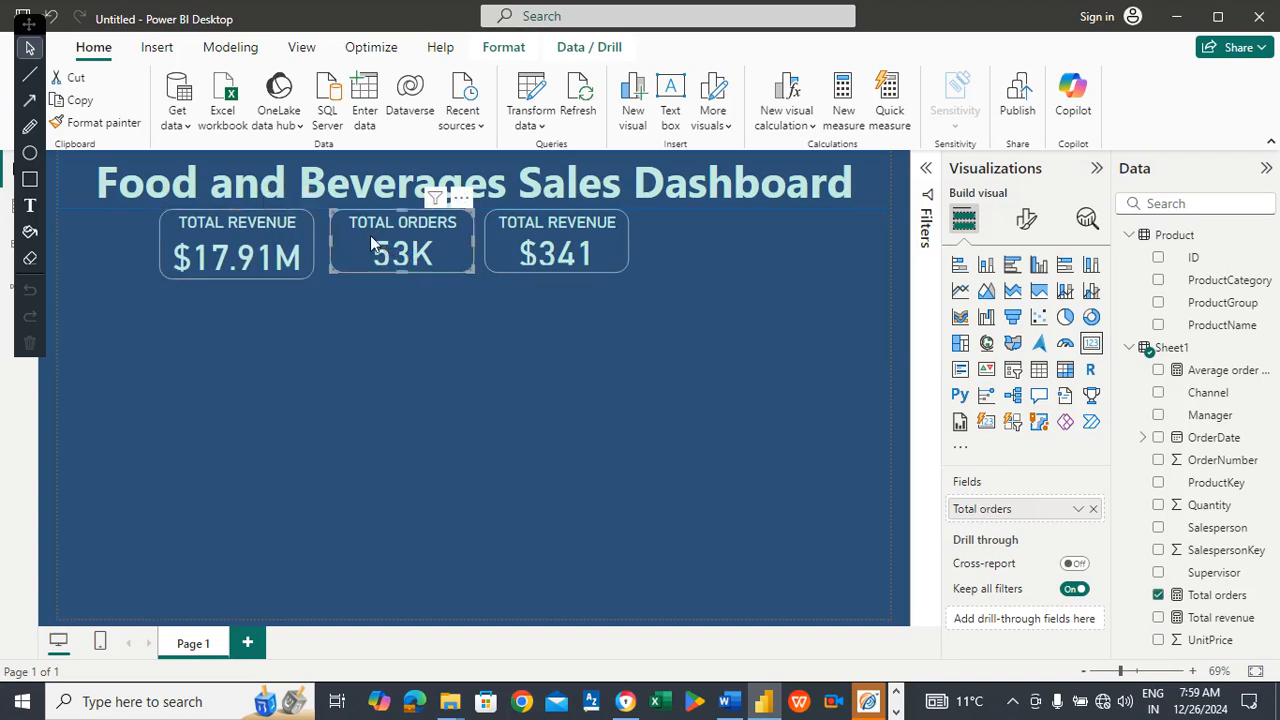
pyautogui.moveTo(369, 236); pyautogui.dragTo(358, 240)
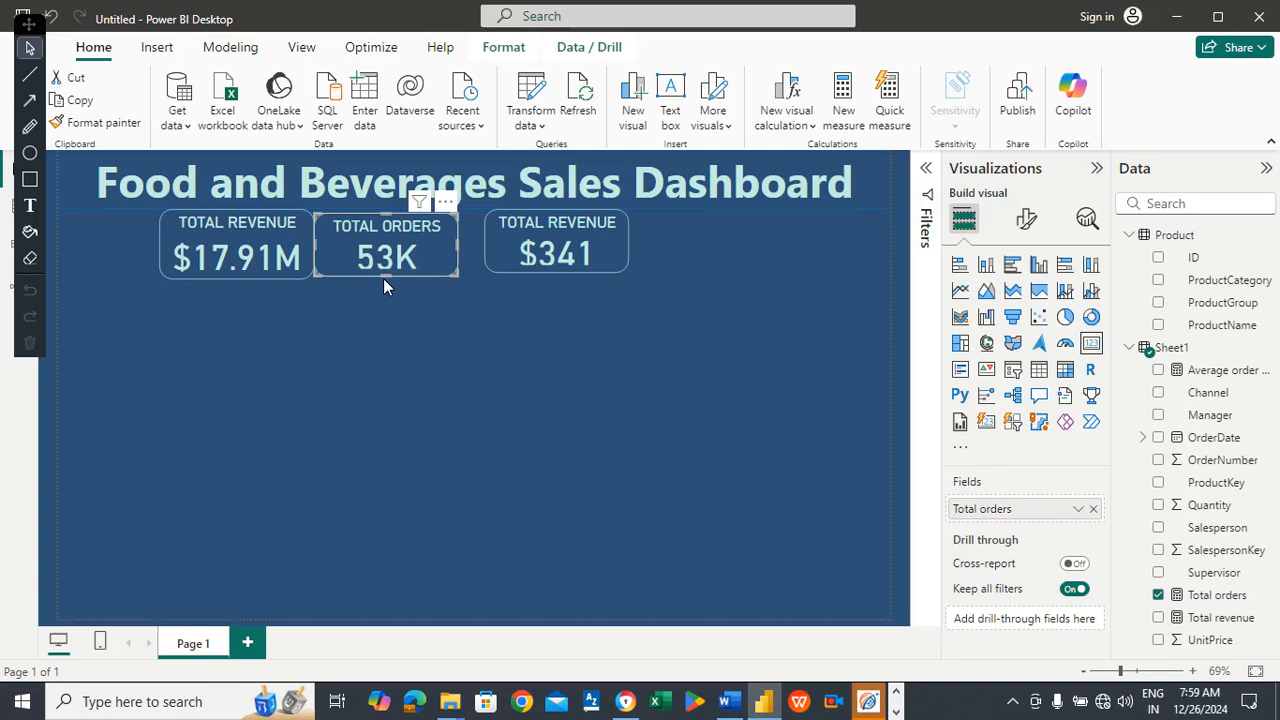
pyautogui.moveTo(584, 234)
pyautogui.mouseDown()
pyautogui.moveTo(548, 241)
pyautogui.moveTo(562, 237)
pyautogui.mouseUp()
pyautogui.click(719, 240)
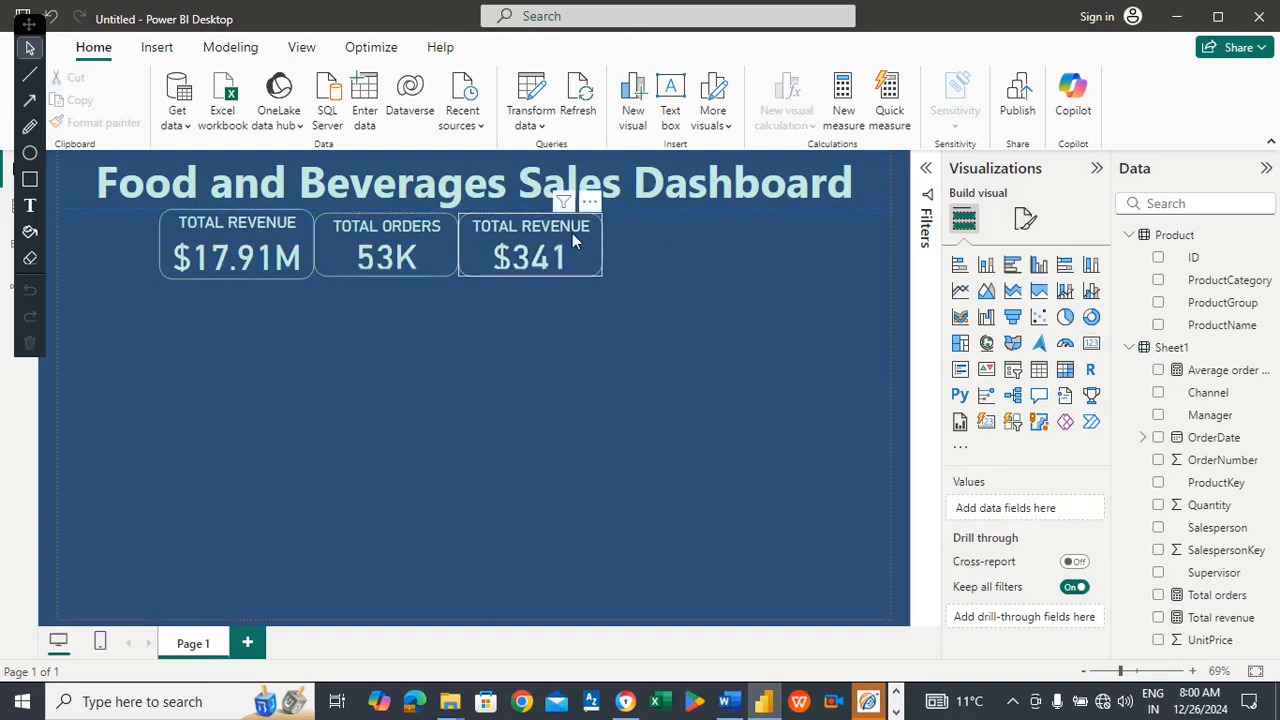
# Extend the third and middle cards downward to line up with the Total revenue card's lower edge.
pyautogui.click(540, 229)
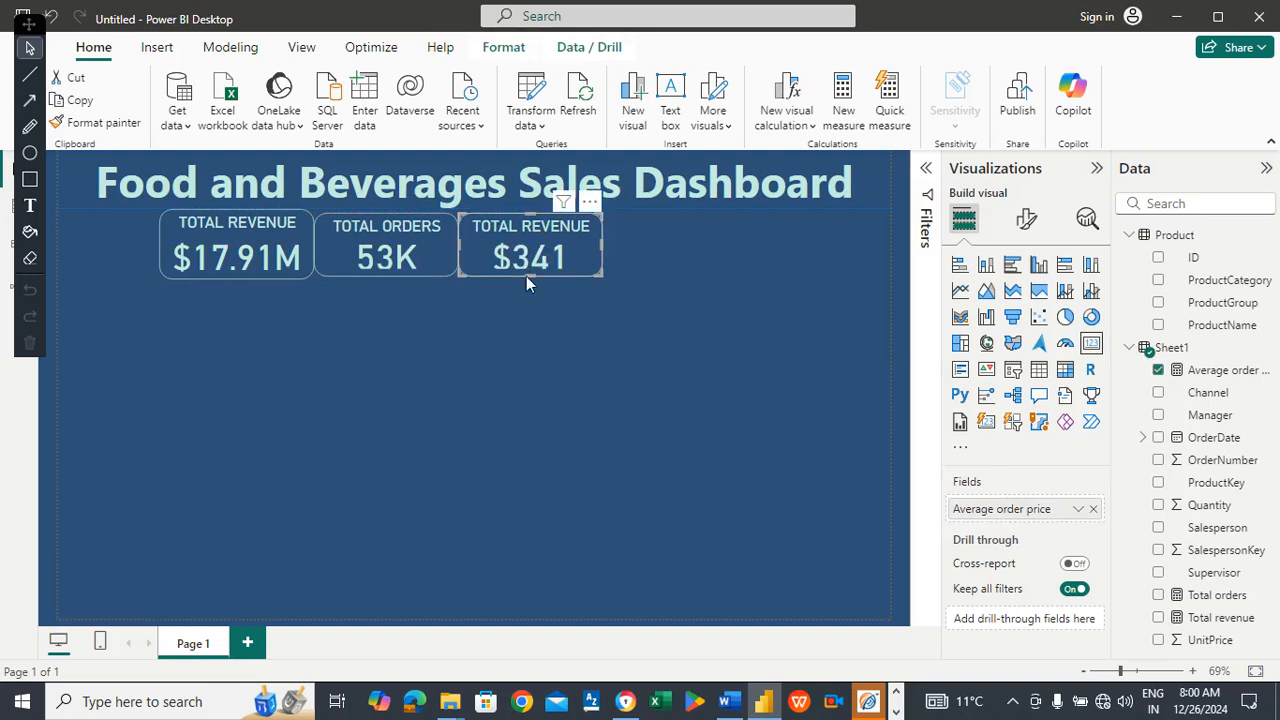
pyautogui.click(379, 255)
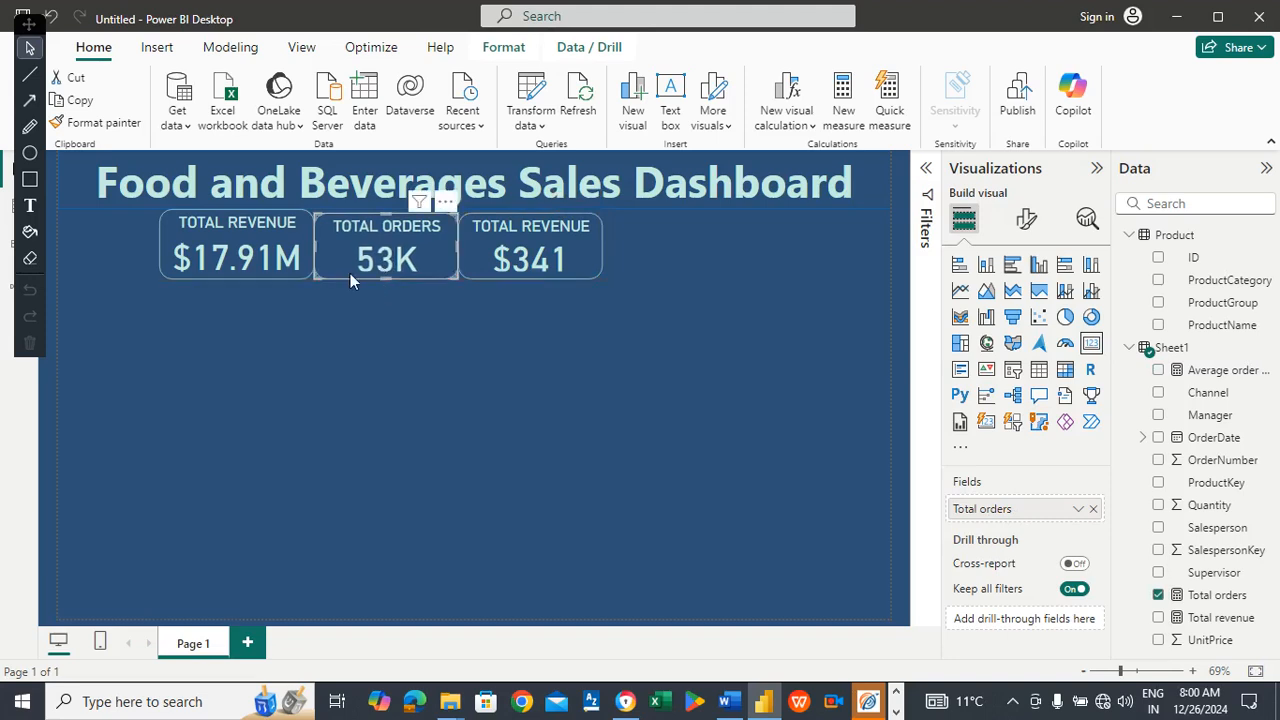
pyautogui.click(232, 262)
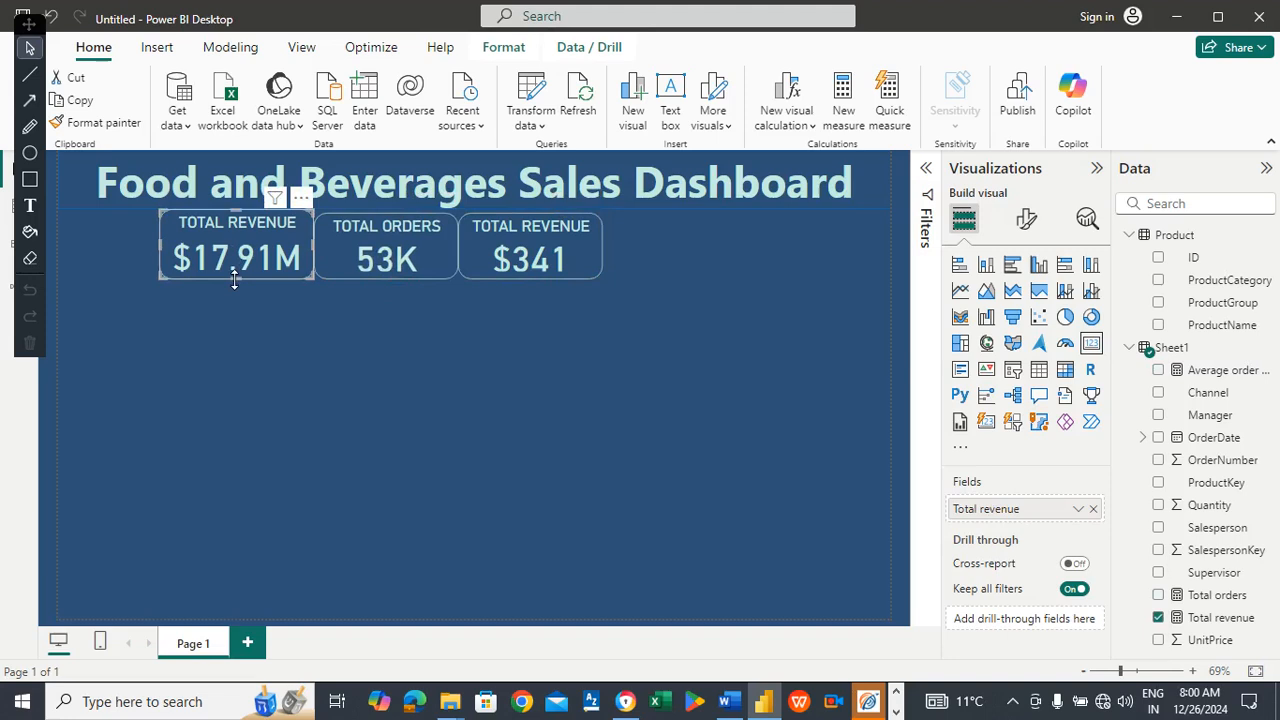
pyautogui.click(401, 330)
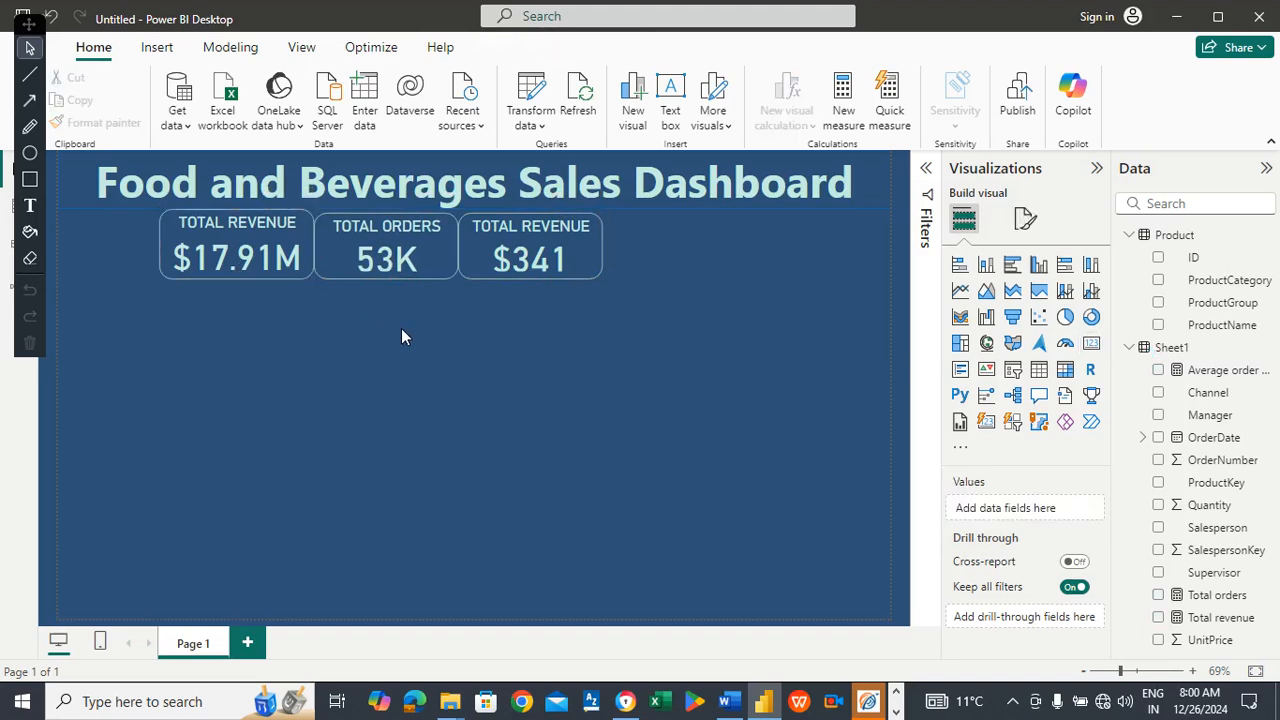
# Make the third and middle cards slightly taller, keeping their lower edges level with each other.
pyautogui.click(561, 234)
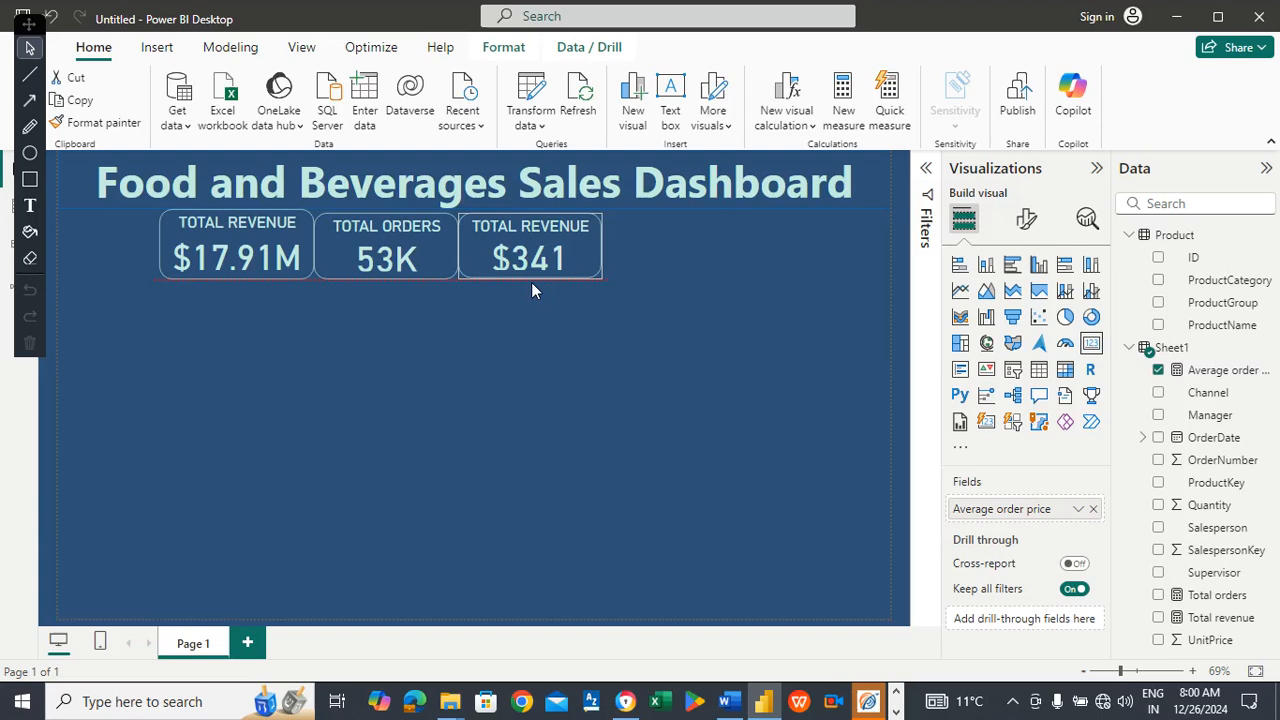
pyautogui.click(385, 236)
pyautogui.moveTo(386, 278); pyautogui.dragTo(386, 284)
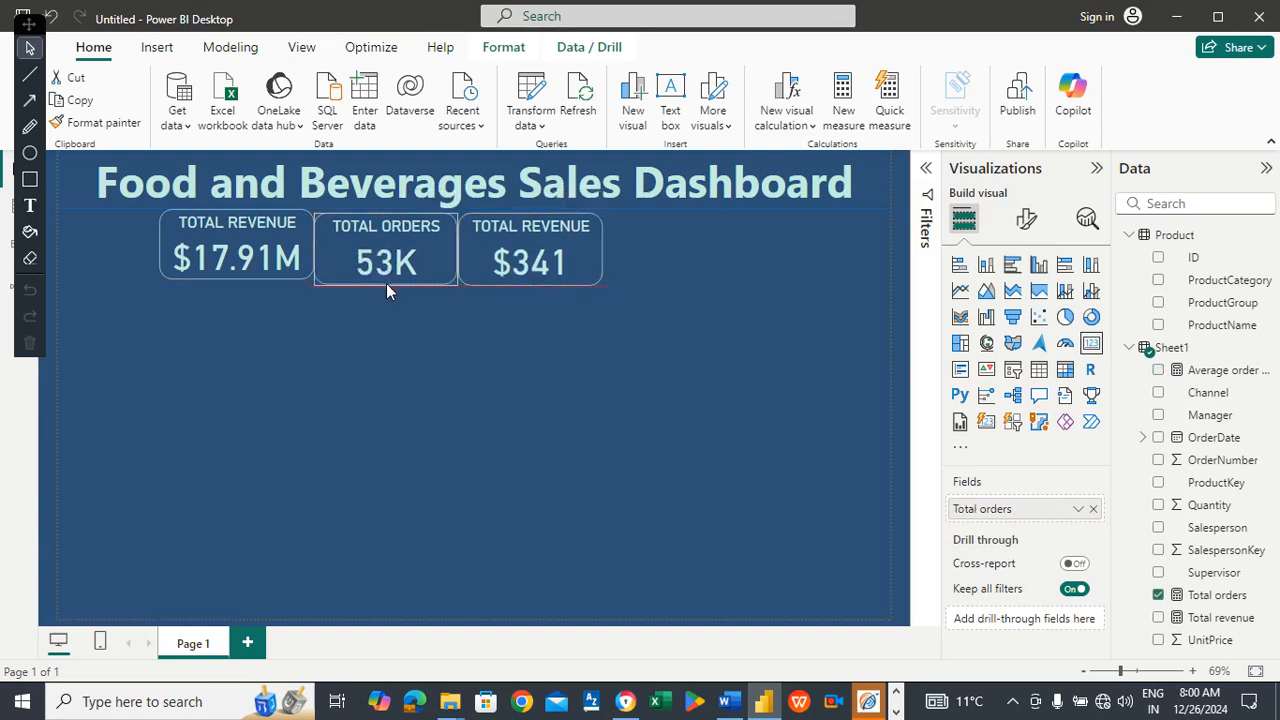
# Extend the Total revenue card downward to line up with the lower edges of the other two cards.
pyautogui.click(234, 250)
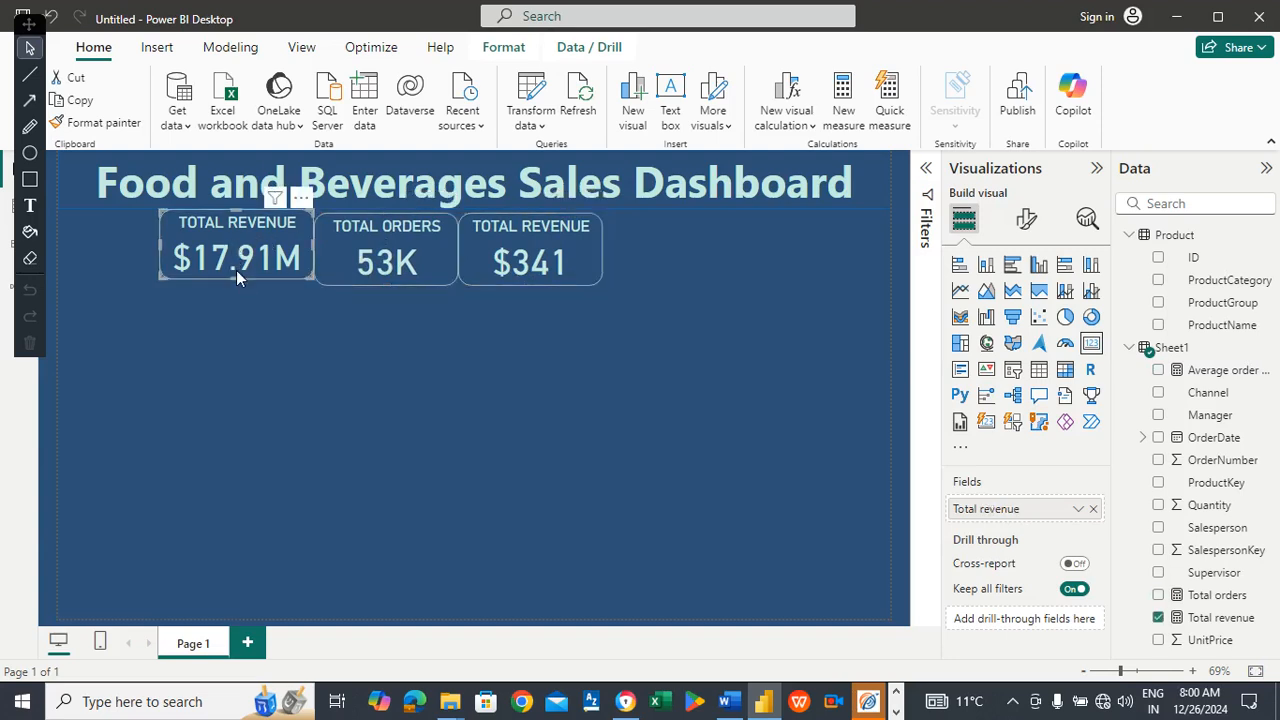
pyautogui.moveTo(236, 281); pyautogui.dragTo(235, 284)
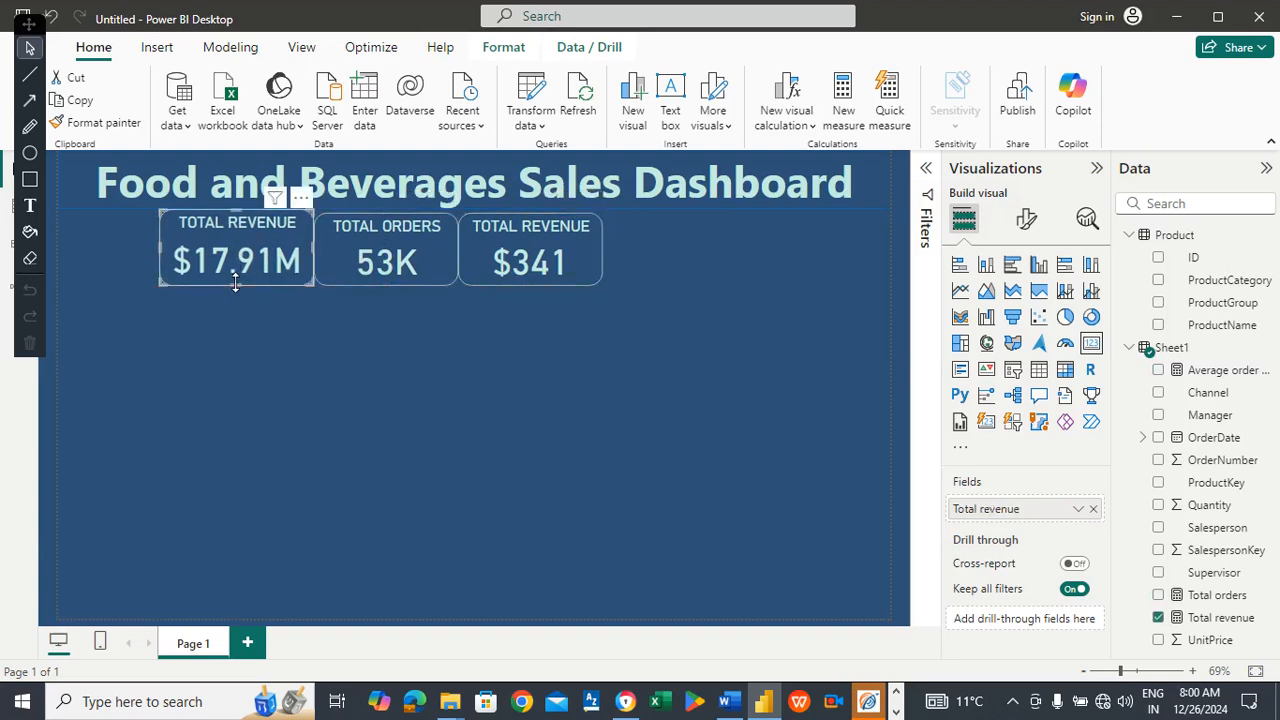
pyautogui.click(411, 388)
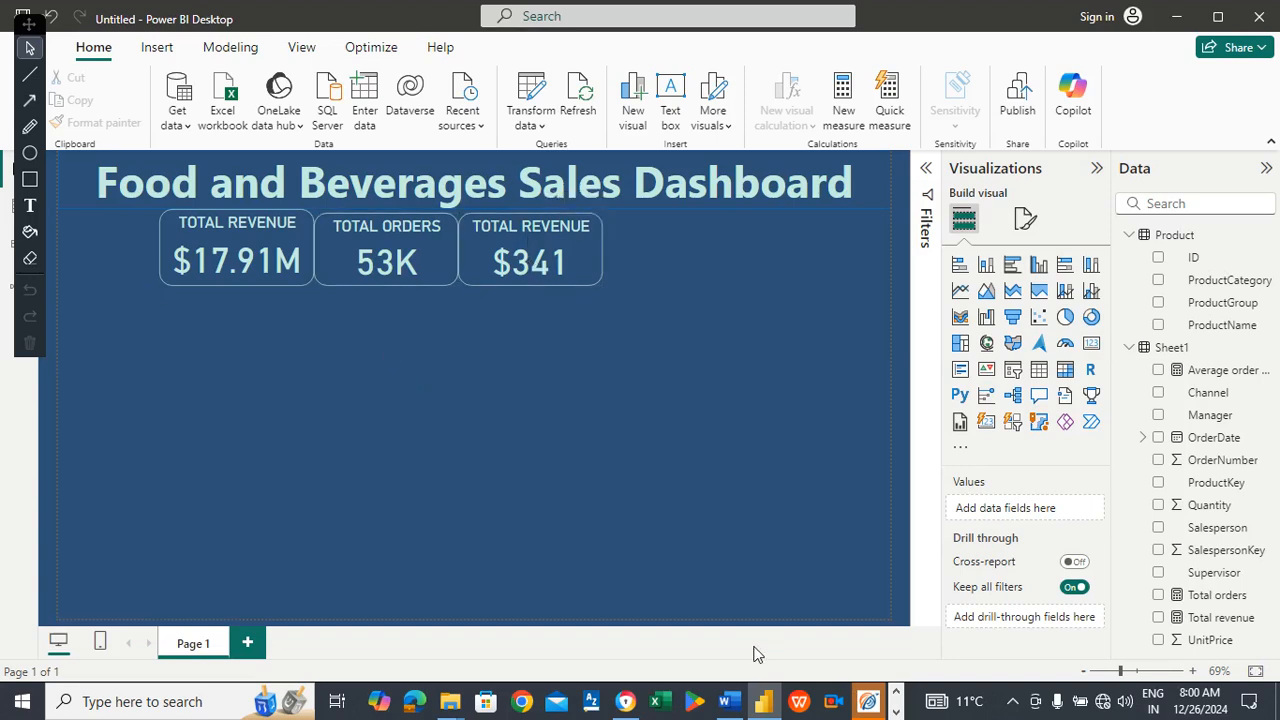
# Switch to the Word task list, enter "Done" with an empty line after it under Task 2, and read Task 3.
pyautogui.click(731, 701)
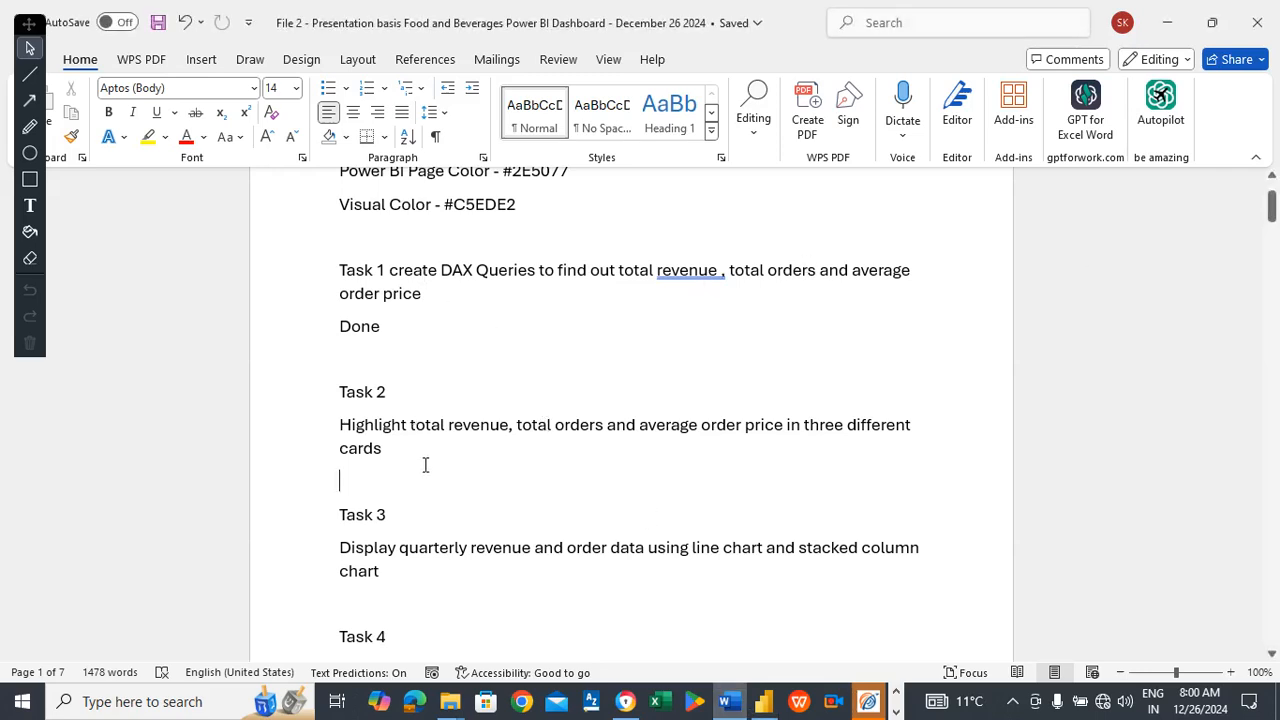
pyautogui.write('Done')
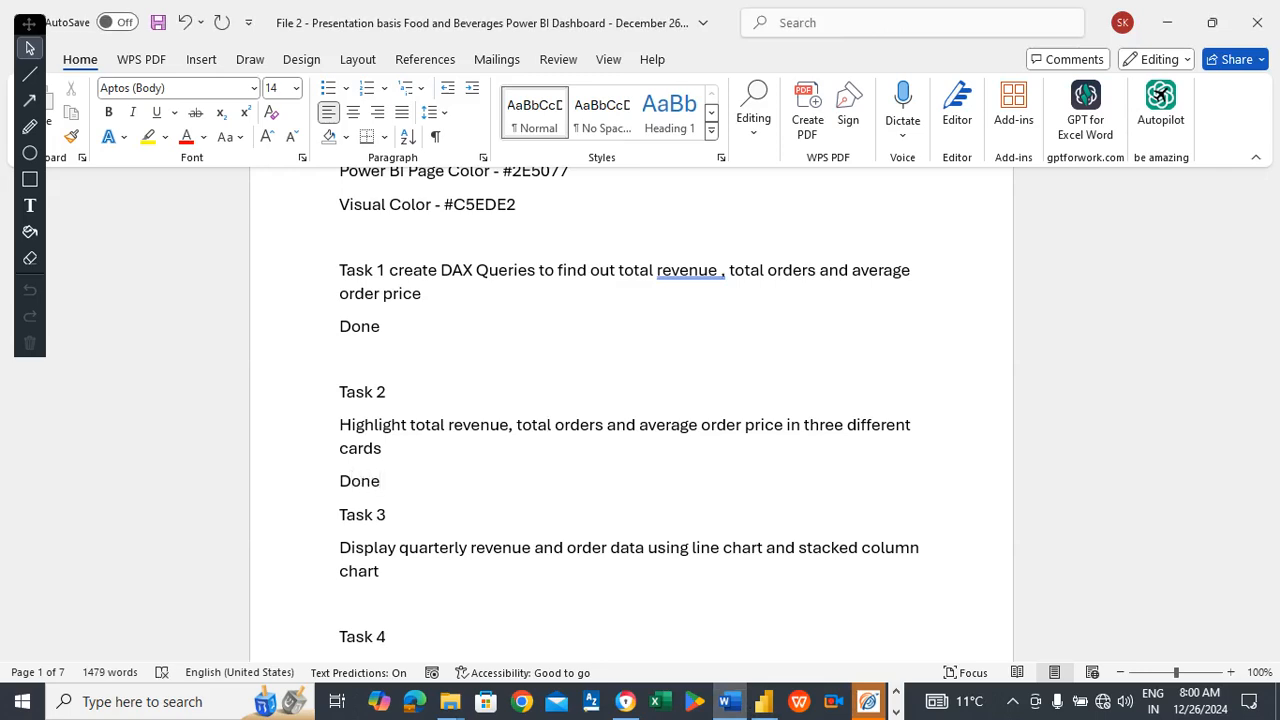
pyautogui.press('Return')
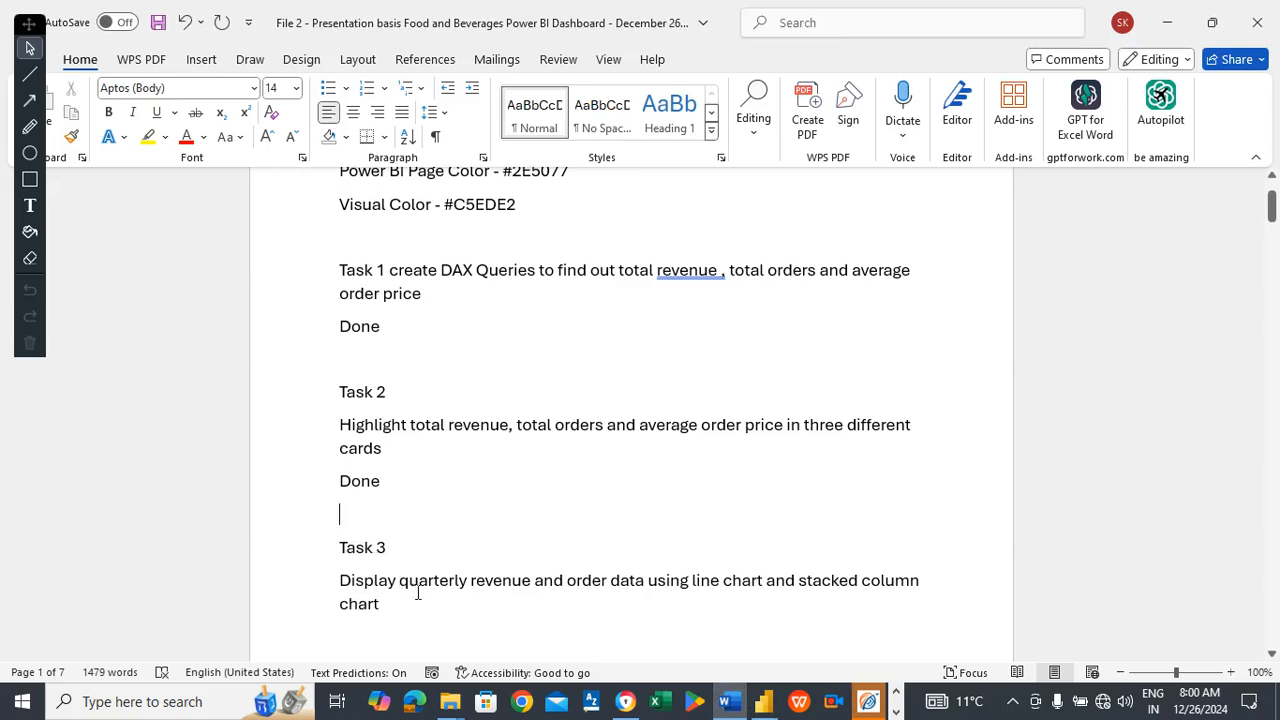
pyautogui.scroll(-2, 427, 625)
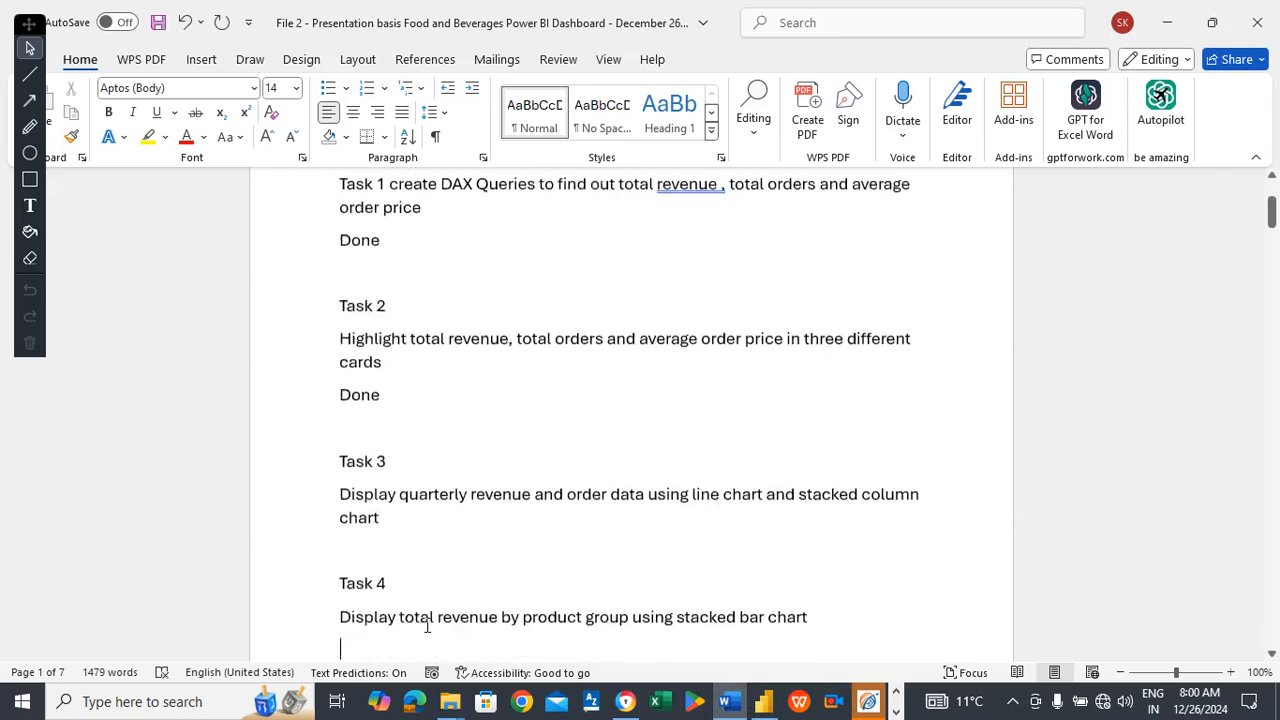
pyautogui.click(466, 473)
pyautogui.doubleClick(462, 489)
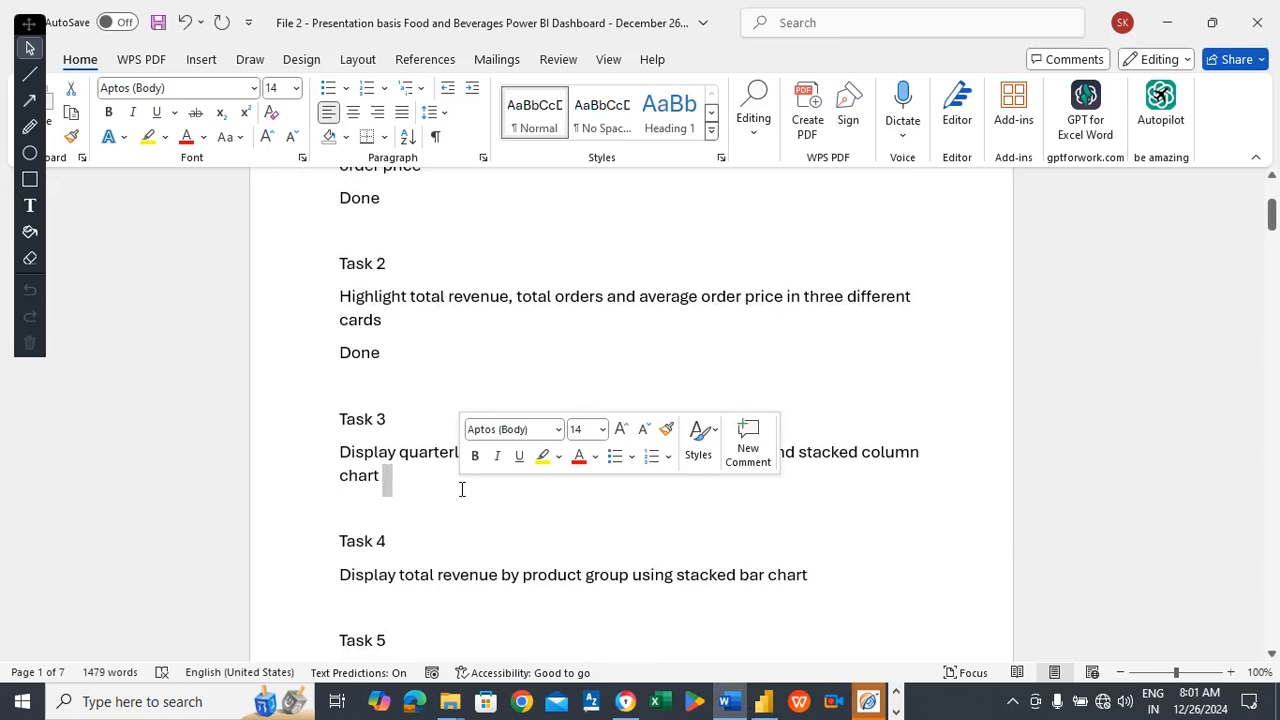
pyautogui.click(378, 509)
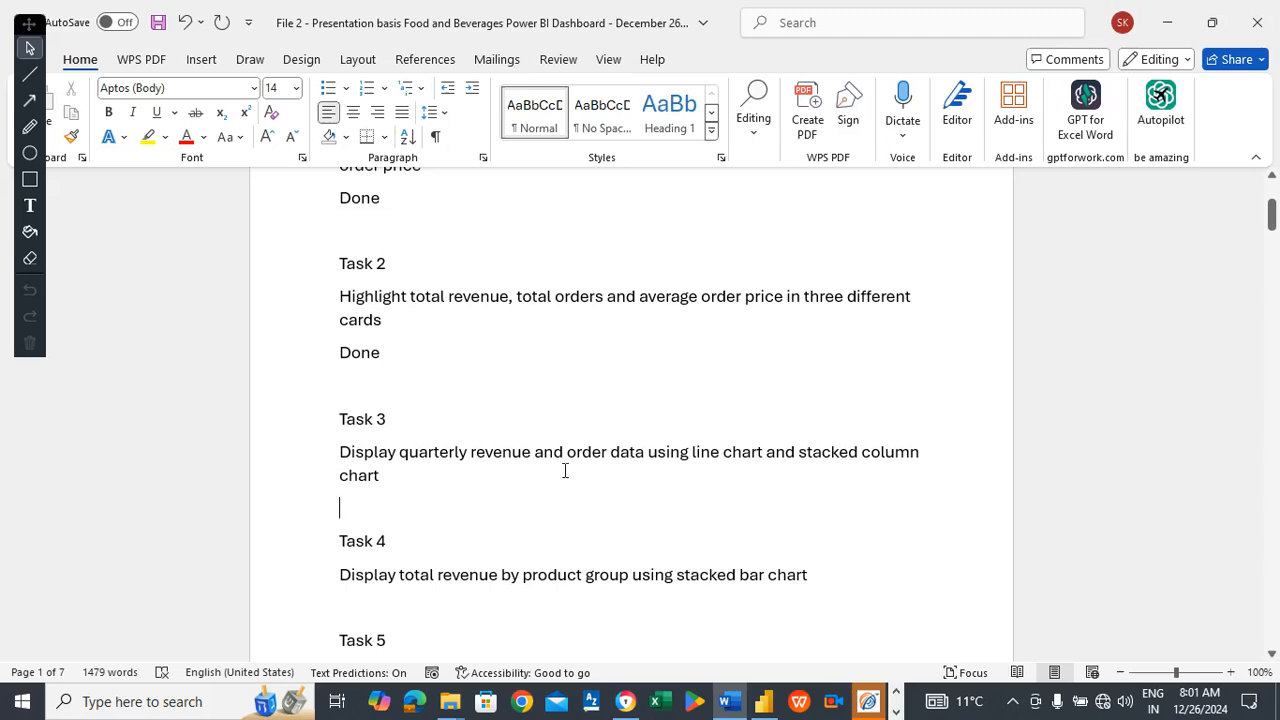
# Switch back to Power BI, insert a line and stacked column chart, and narrow it from both sides to roughly one card's width.
pyautogui.click(749, 641)
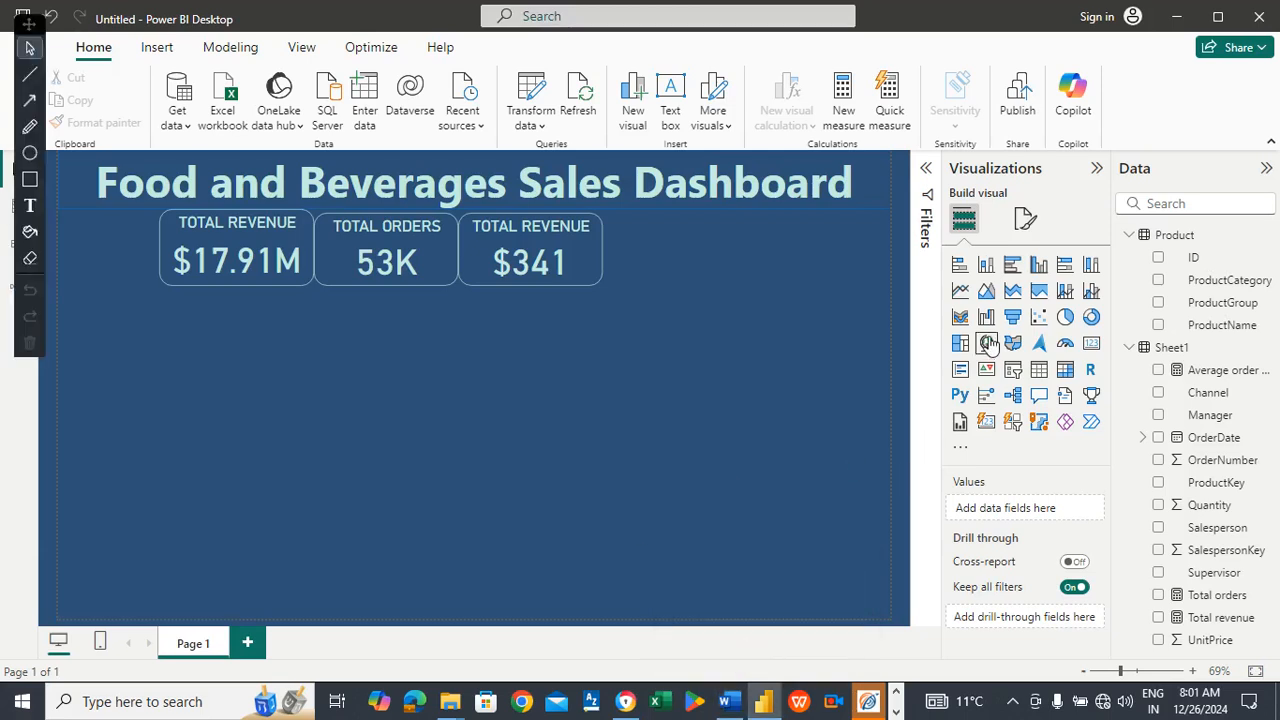
pyautogui.click(1065, 292)
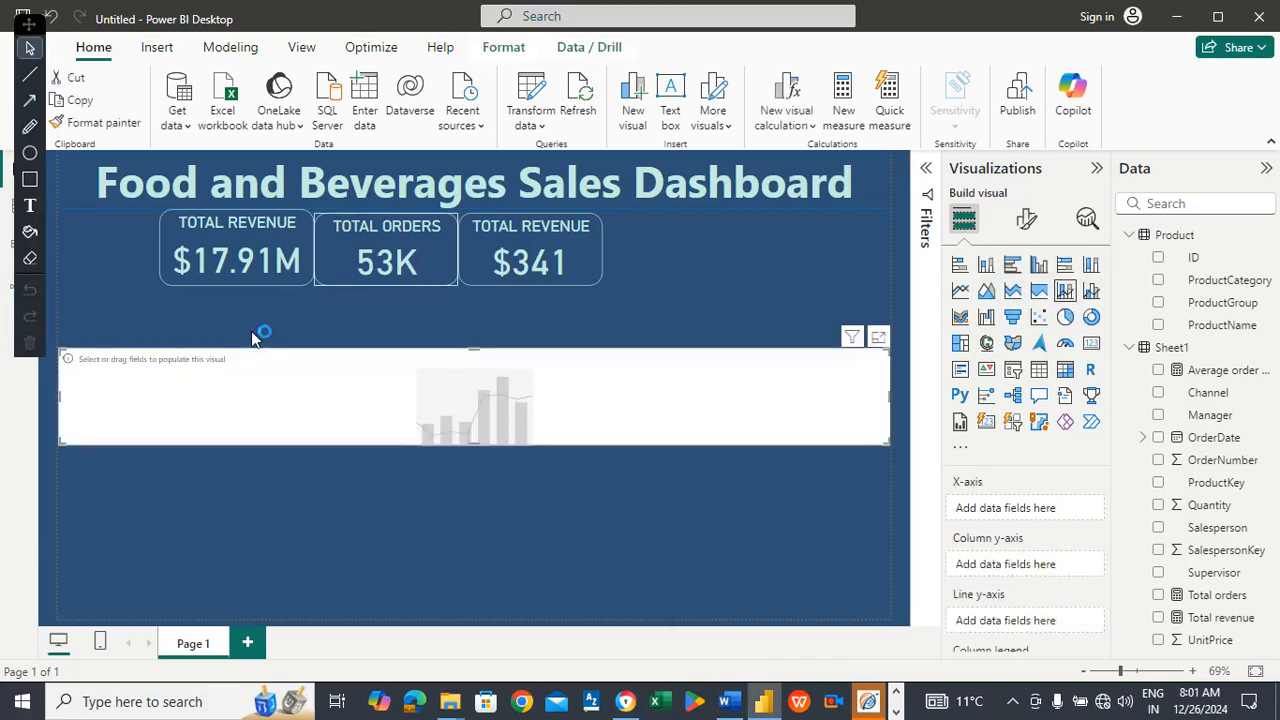
pyautogui.moveTo(60, 395); pyautogui.dragTo(387, 378)
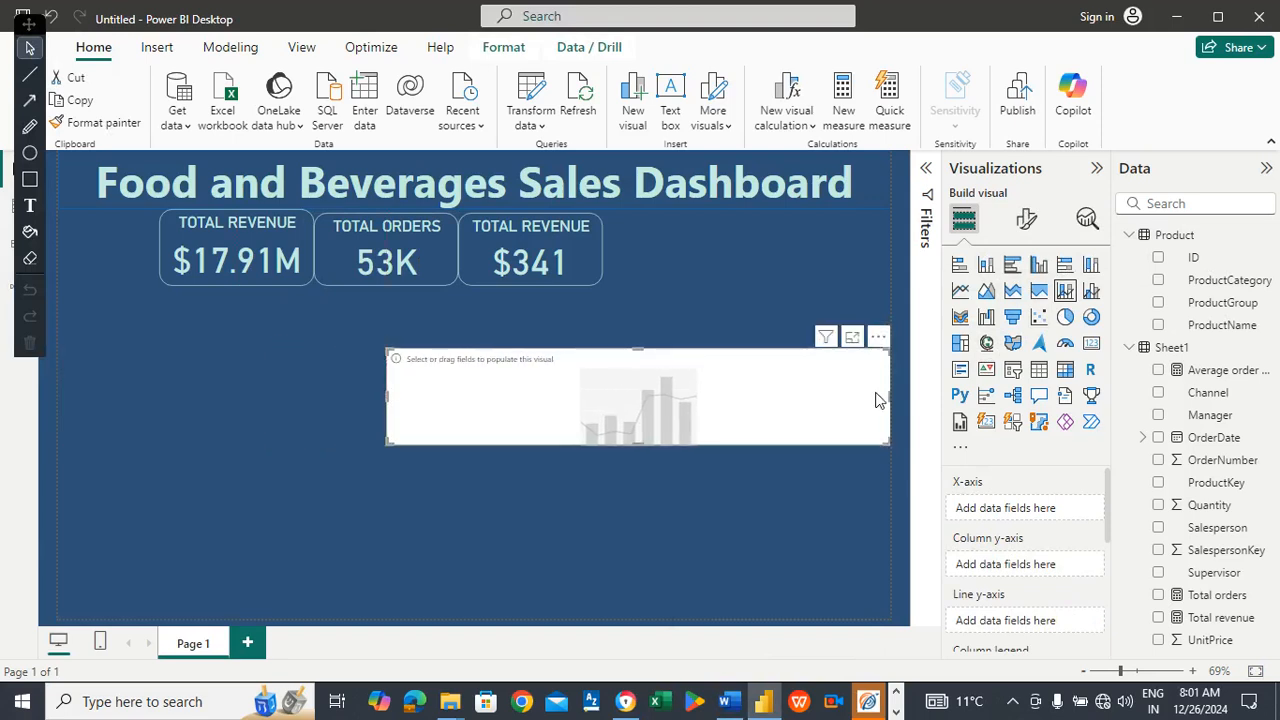
pyautogui.moveTo(888, 396); pyautogui.dragTo(558, 386)
# Place the chart directly beneath the Total revenue card, align its left edge with the card, and make it slightly taller.
pyautogui.moveTo(455, 390); pyautogui.dragTo(228, 334)
pyautogui.moveTo(236, 382); pyautogui.dragTo(236, 386)
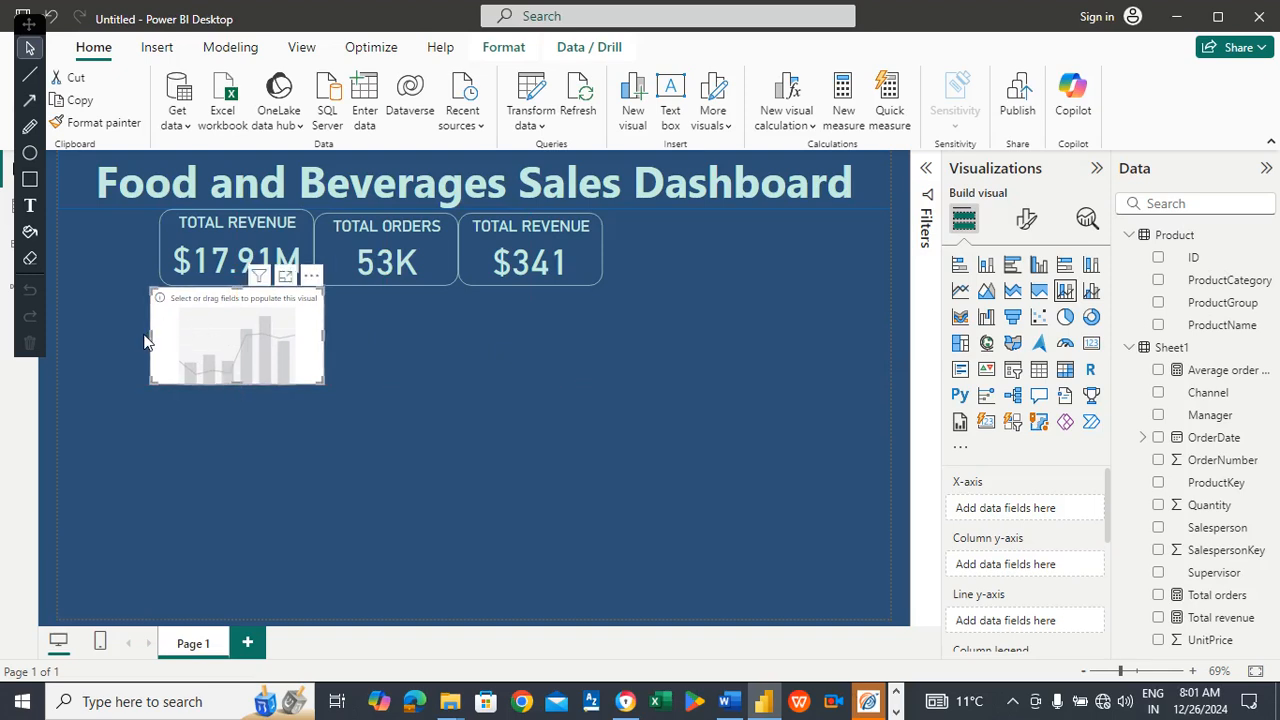
pyautogui.moveTo(148, 336); pyautogui.dragTo(157, 336)
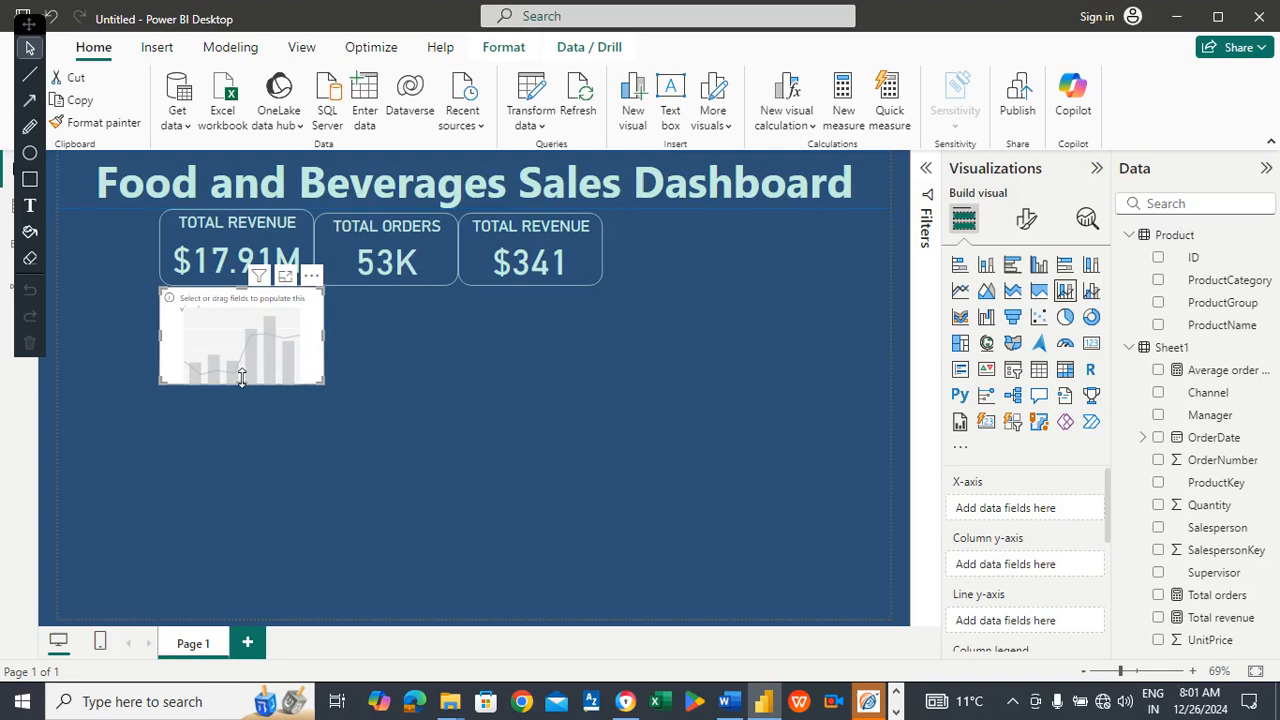
pyautogui.moveTo(241, 384); pyautogui.dragTo(241, 386)
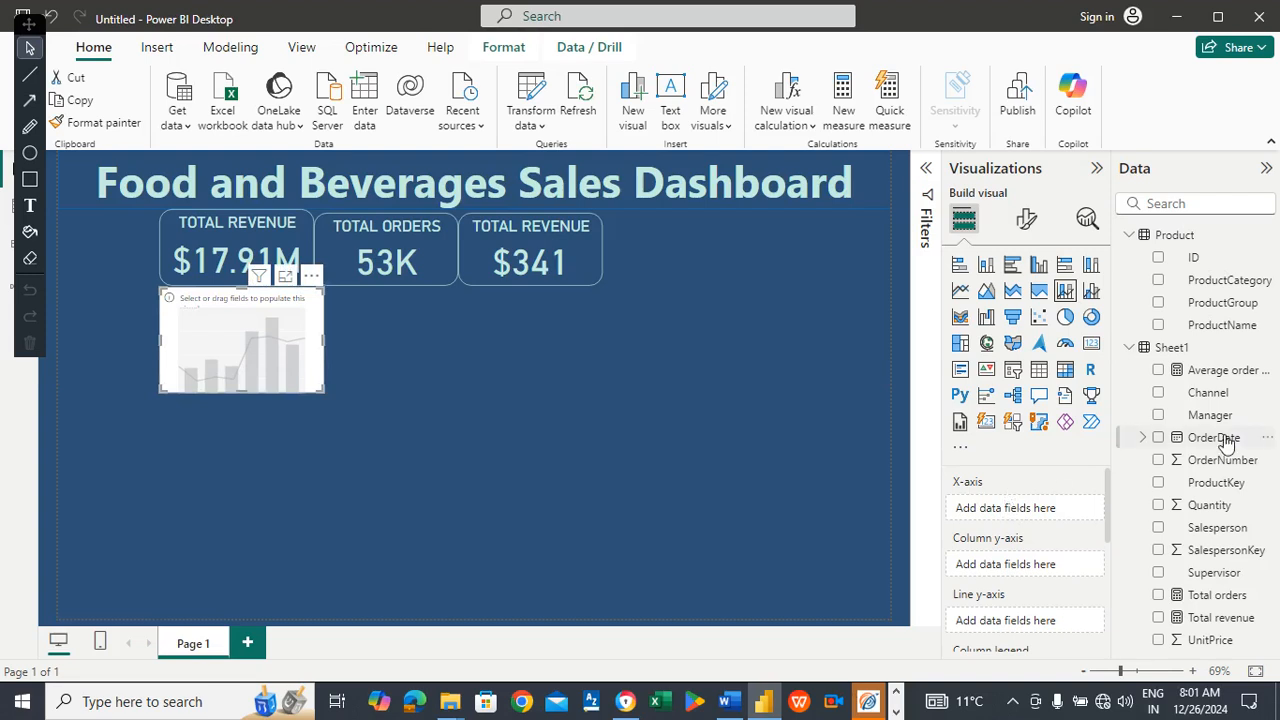
# Assign OrderDate to the chart's X-axis, Total revenue to the column y-axis and Total orders to the line y-axis.
pyautogui.moveTo(1222, 440); pyautogui.dragTo(1059, 507)
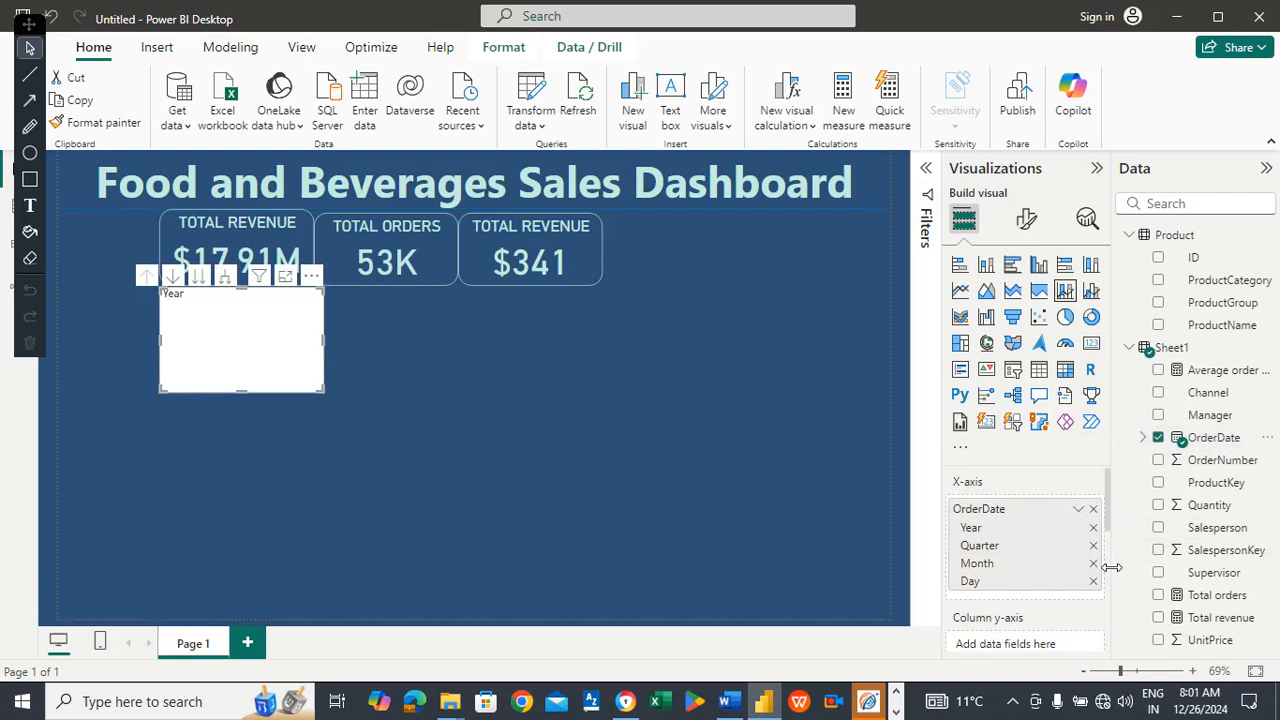
pyautogui.scroll(-2, 1108, 528)
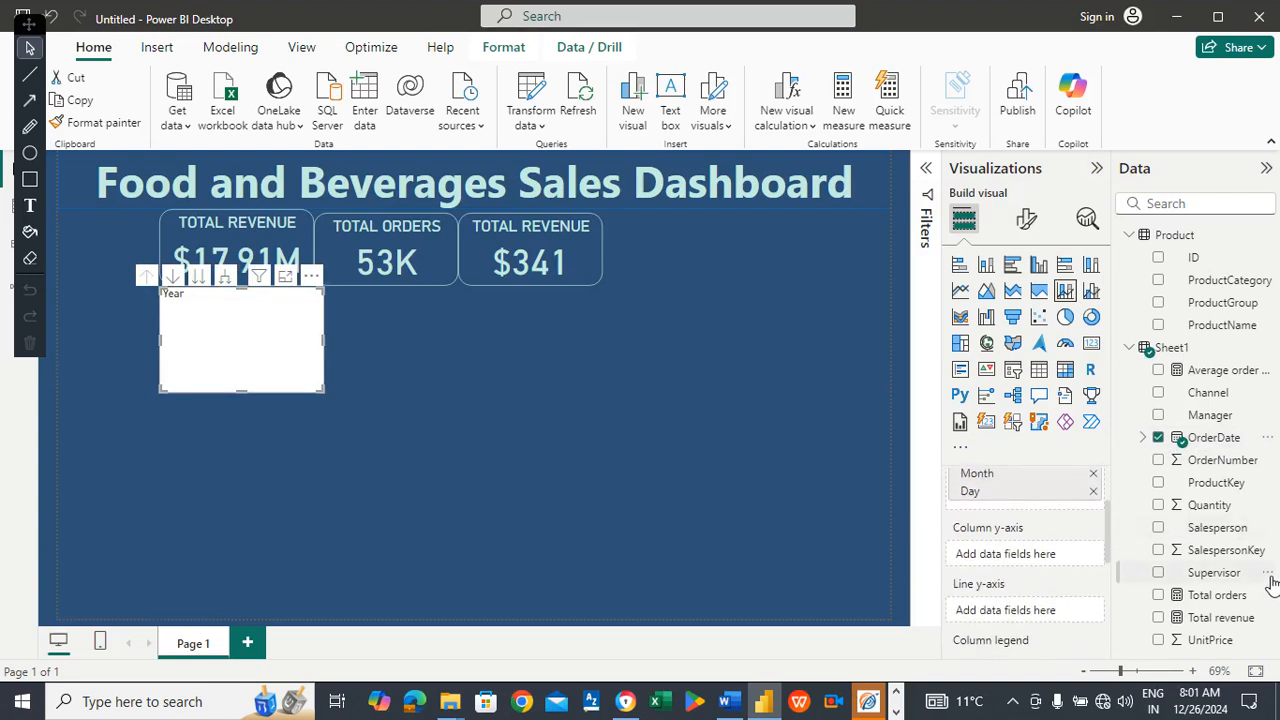
pyautogui.moveTo(1236, 621); pyautogui.dragTo(1070, 558)
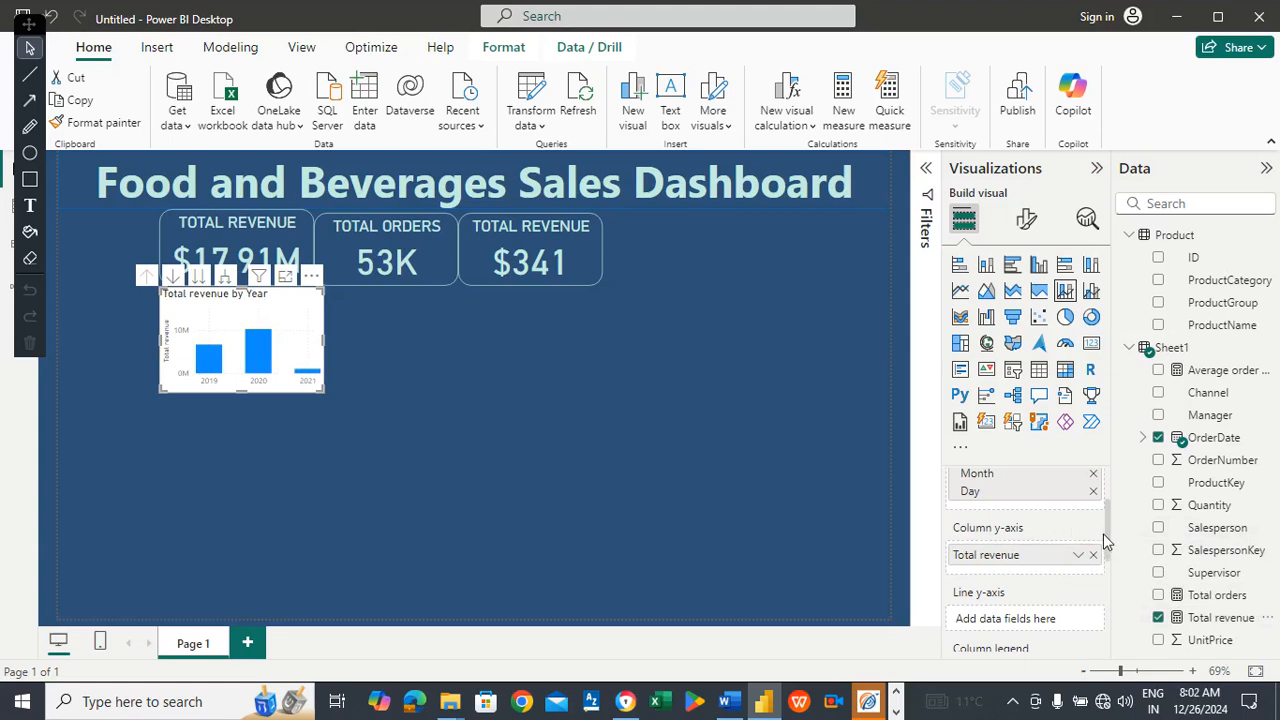
pyautogui.scroll(-1, 1106, 545)
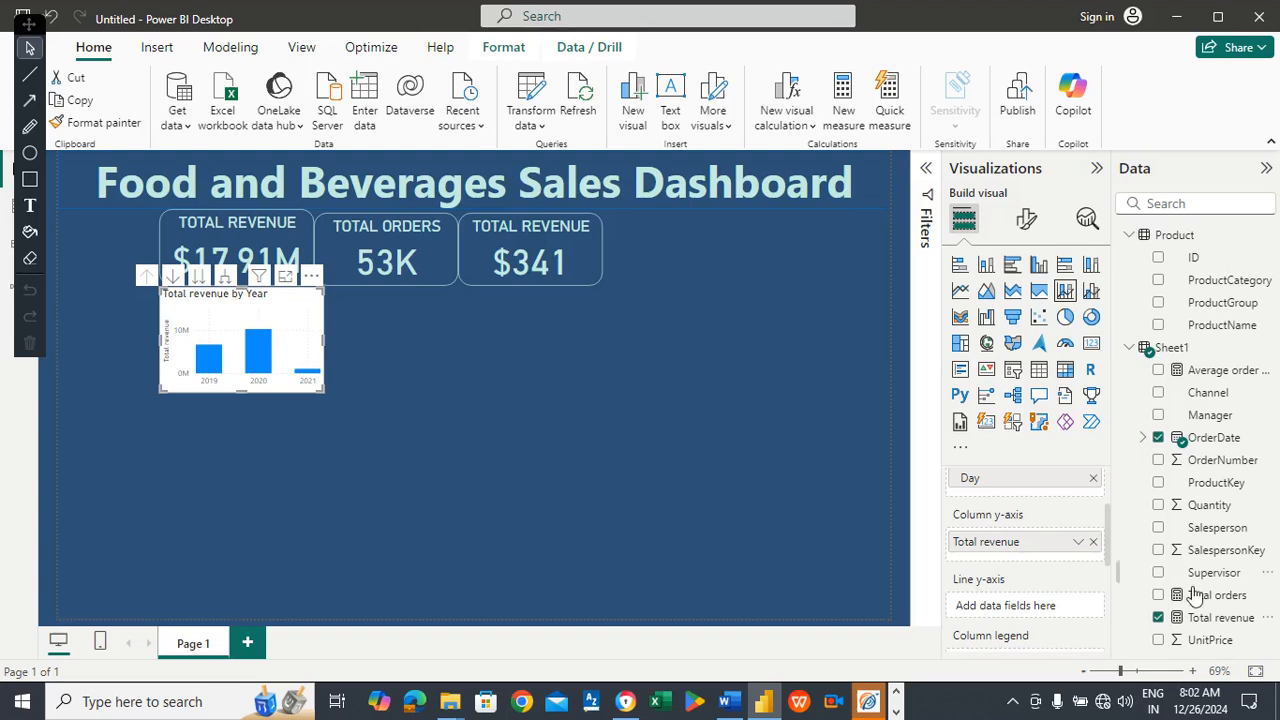
pyautogui.moveTo(1206, 598); pyautogui.dragTo(1051, 608)
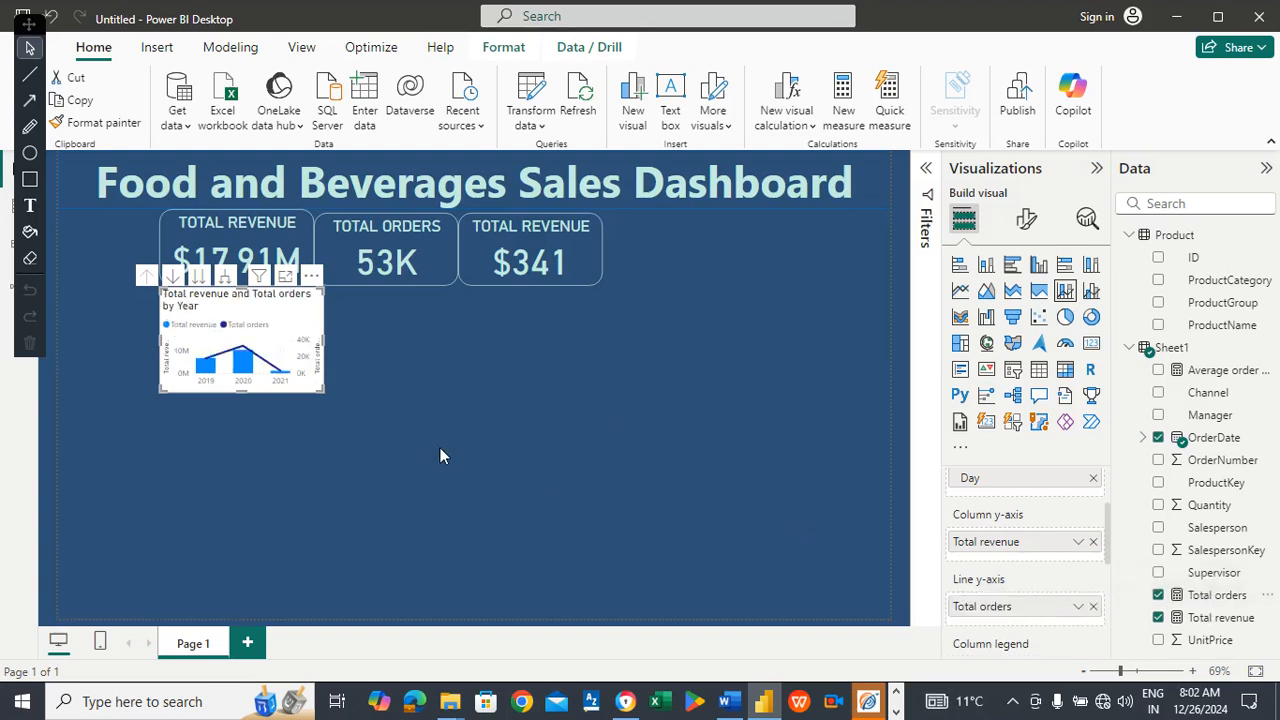
# Remove Year, Month and Day from the OrderDate hierarchy on the X-axis, leaving only Quarter.
pyautogui.scroll(3, 1113, 517)
pyautogui.scroll(2, 1113, 517)
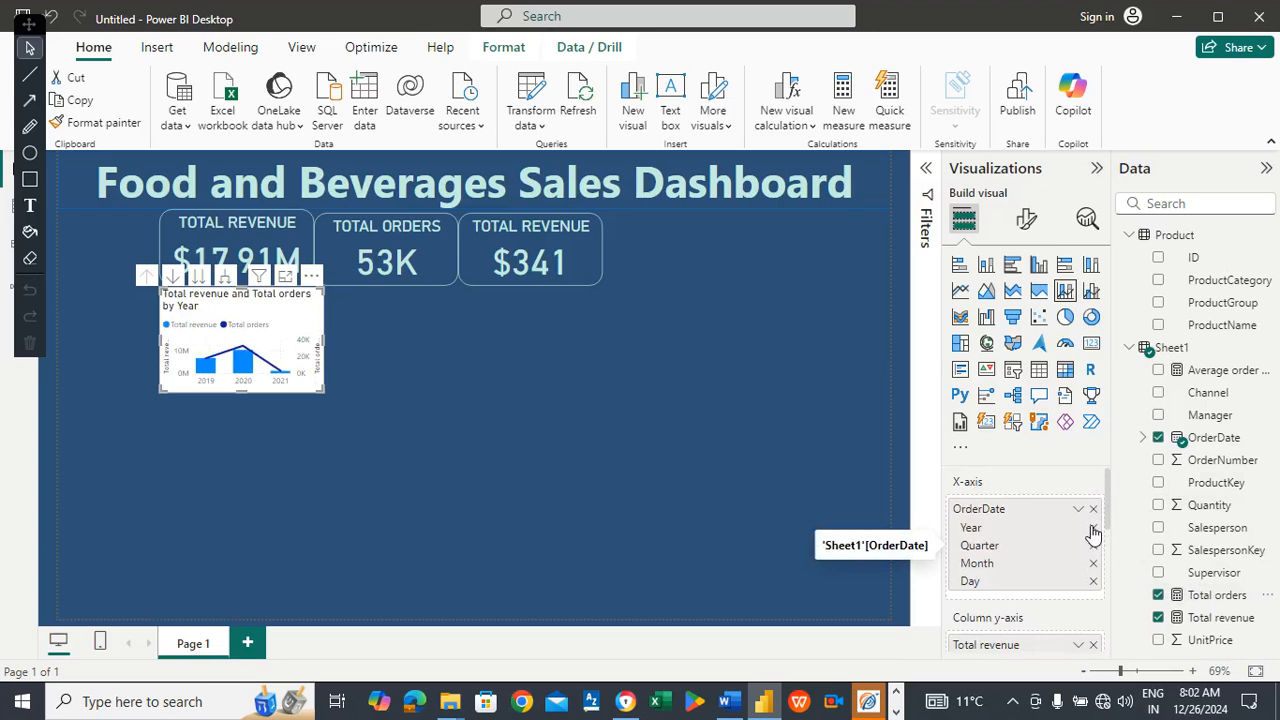
pyautogui.click(1093, 530)
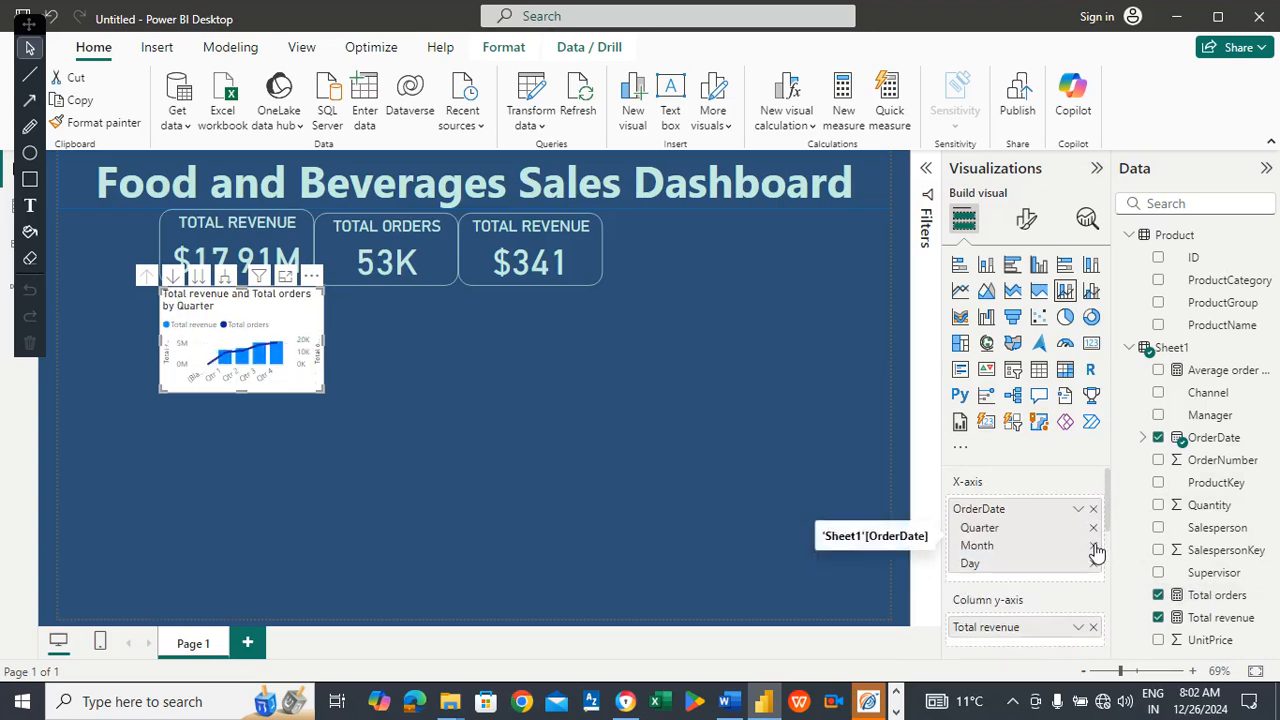
pyautogui.click(1093, 546)
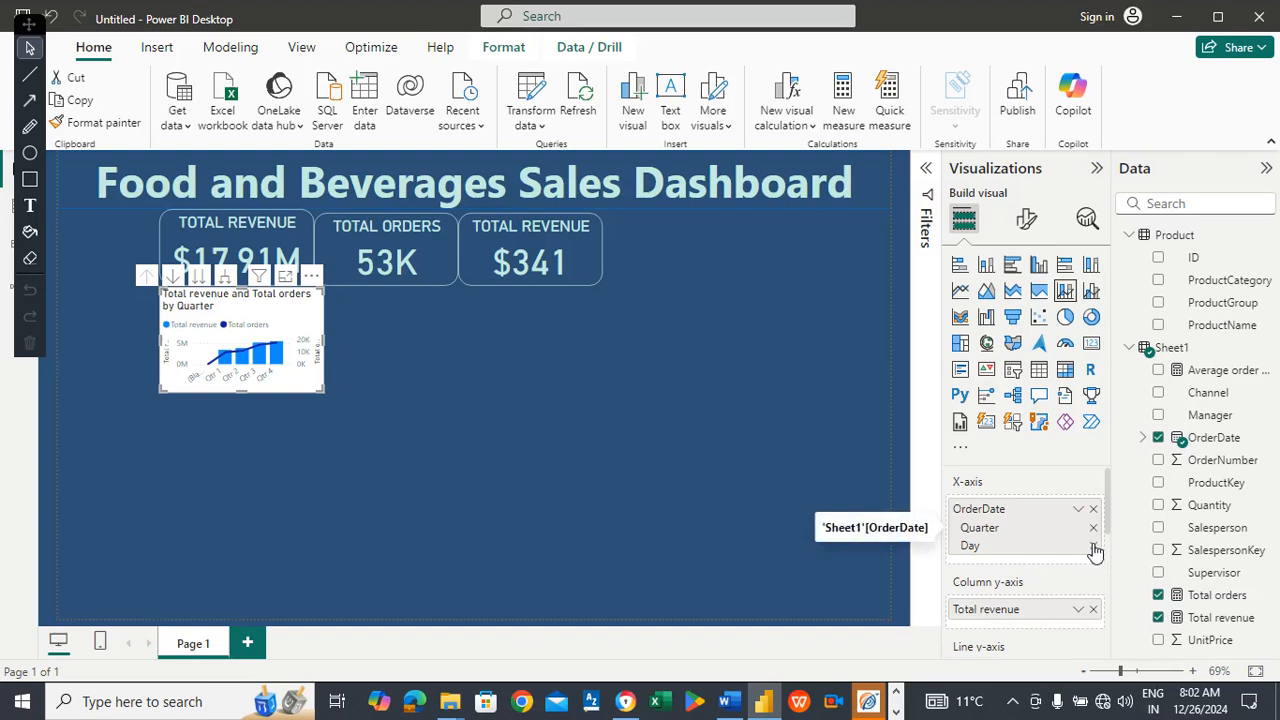
pyautogui.click(1093, 546)
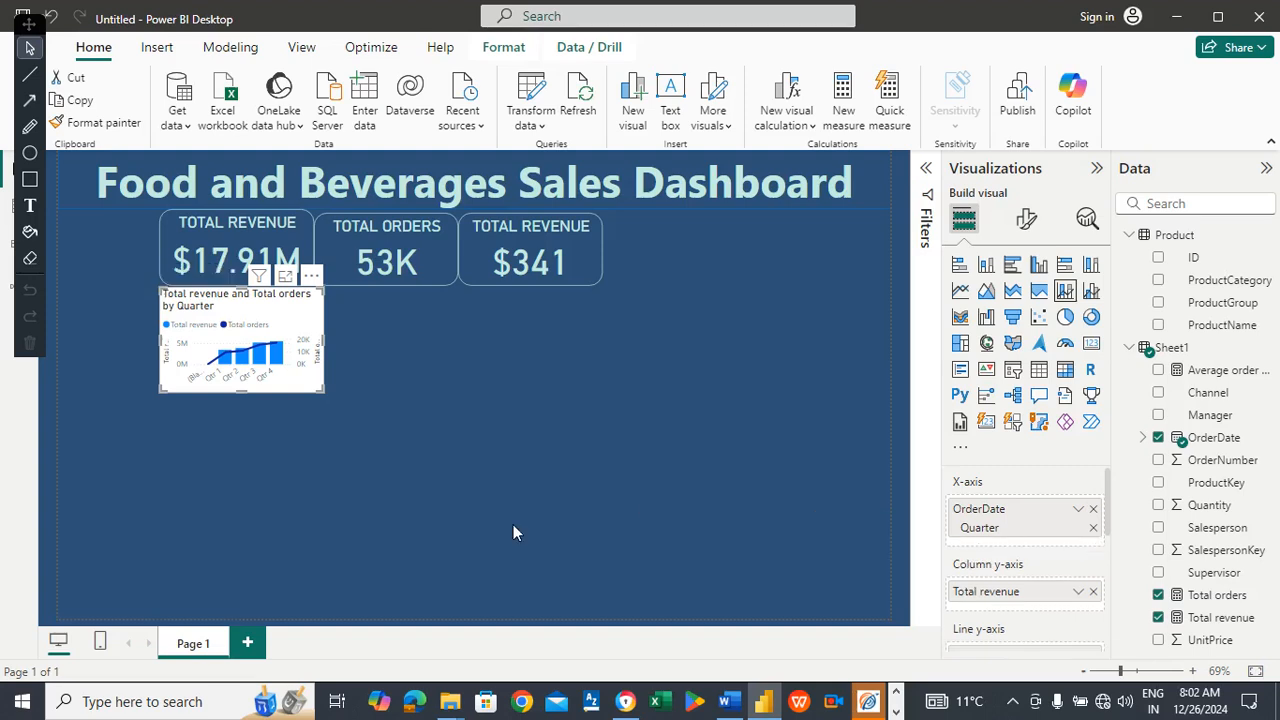
# Turn off the background of the quarterly revenue and orders chart.
pyautogui.click(1028, 220)
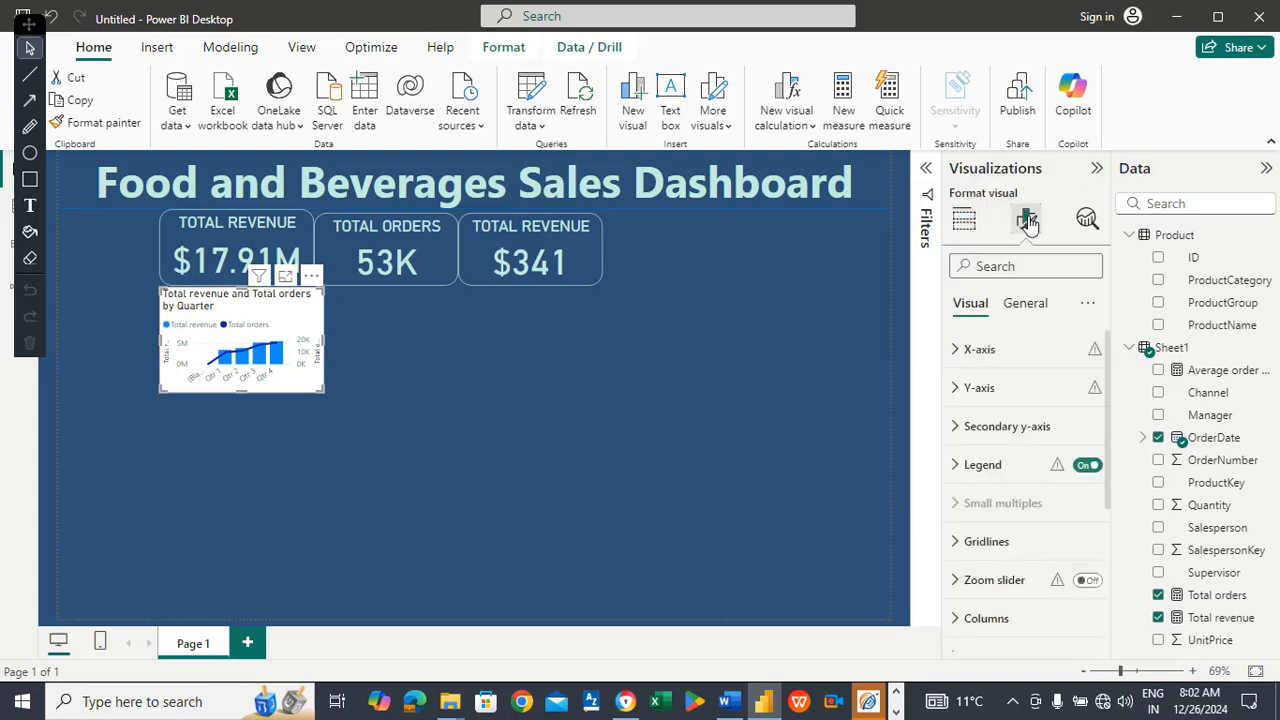
pyautogui.click(1025, 305)
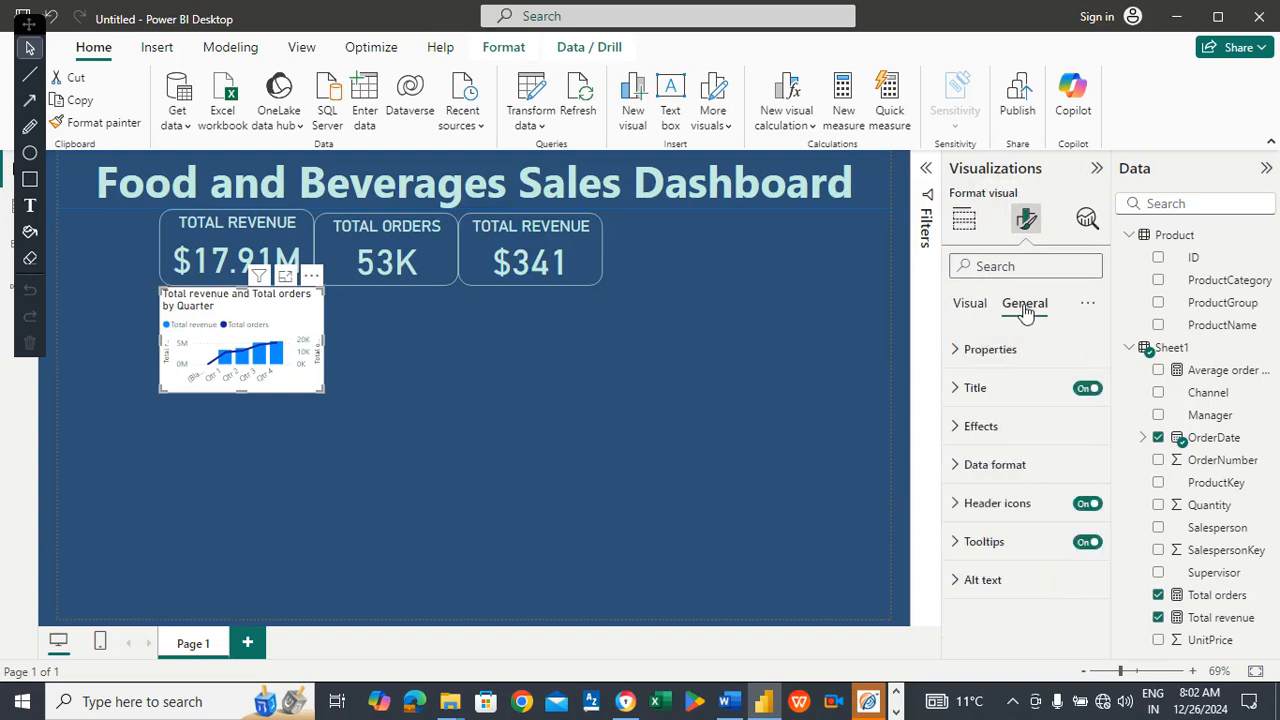
pyautogui.click(991, 431)
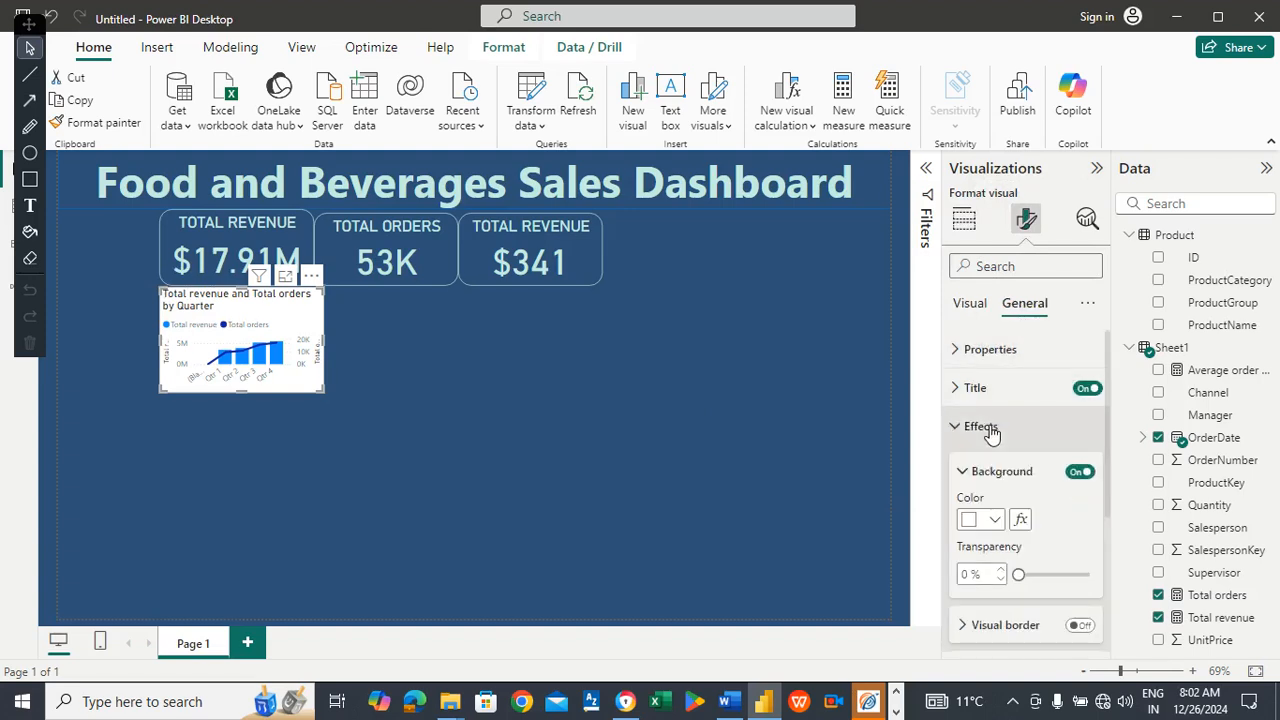
pyautogui.click(1077, 473)
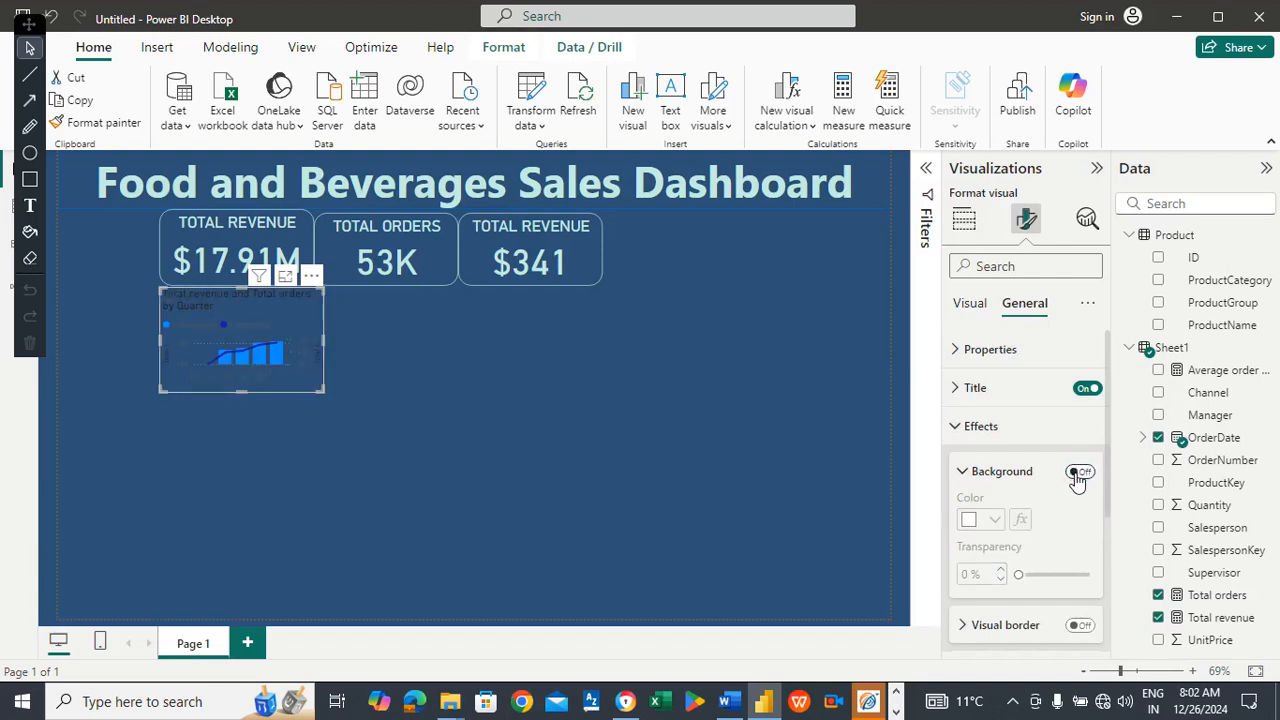
# Set the color of the chart's columns to the light teal used for the dashboard text.
pyautogui.click(969, 304)
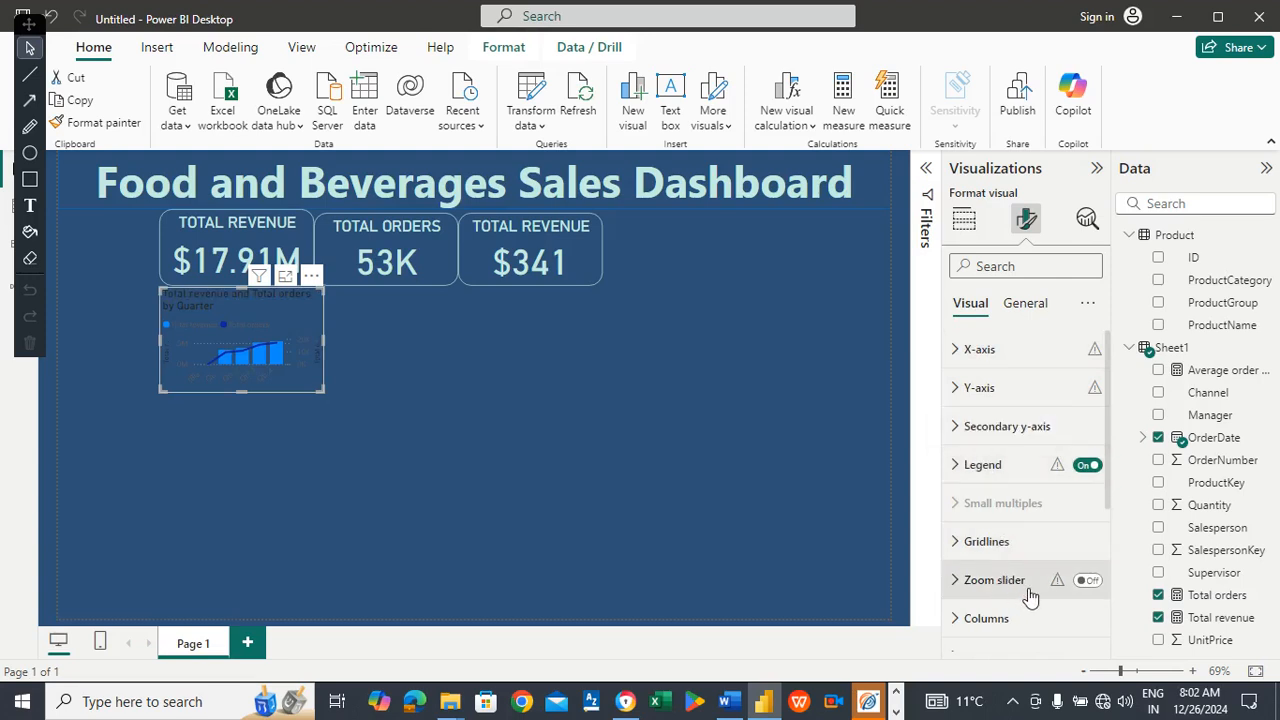
pyautogui.click(1010, 617)
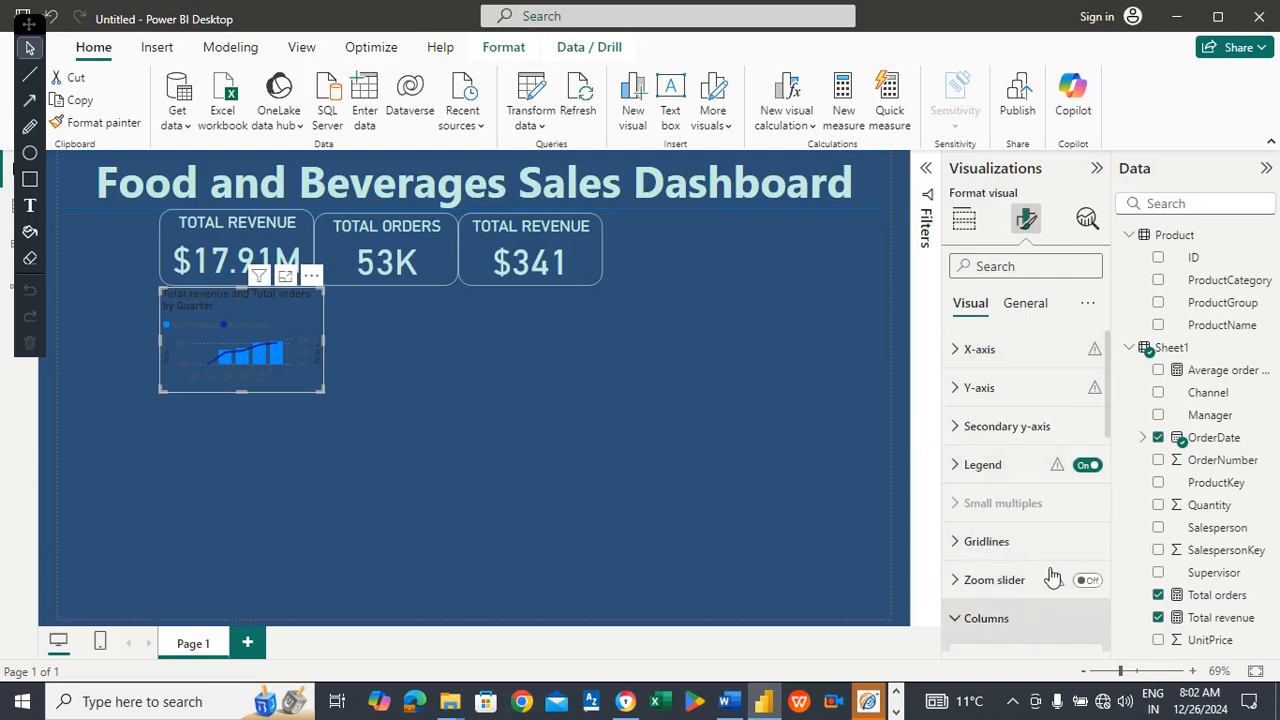
pyautogui.scroll(-3, 1112, 459)
pyautogui.scroll(-3, 1112, 459)
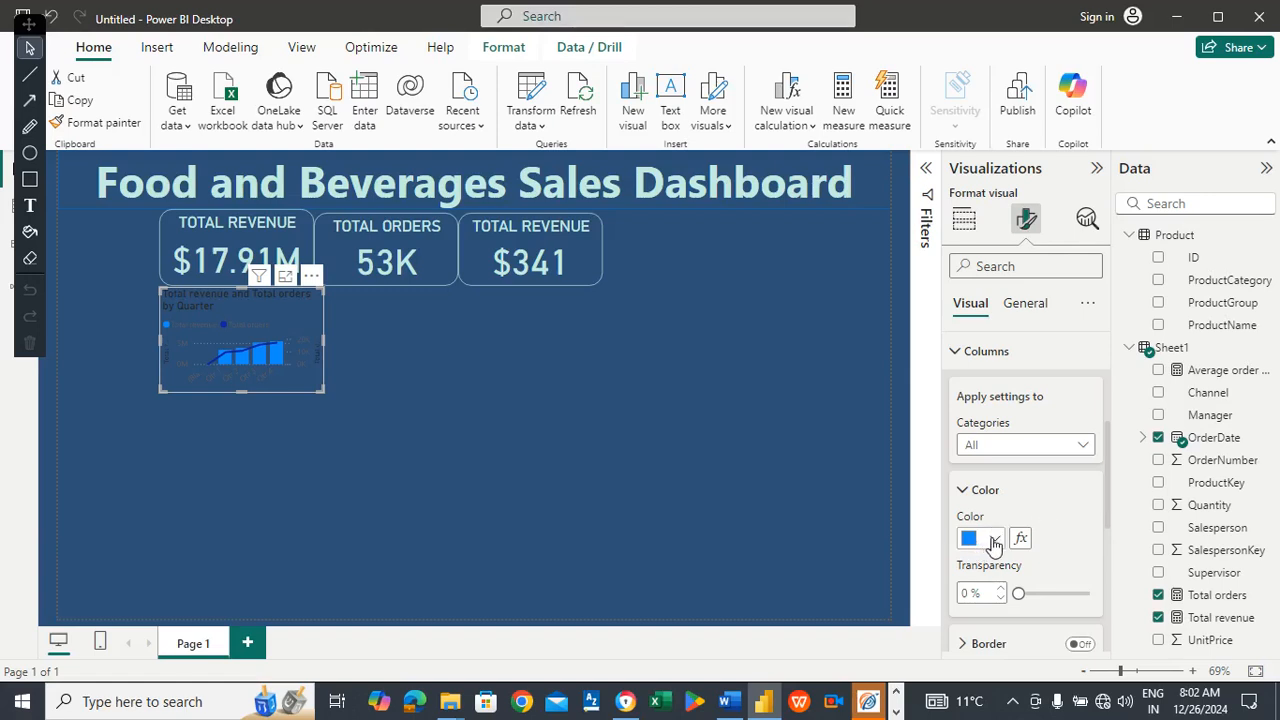
pyautogui.click(993, 540)
pyautogui.click(981, 459)
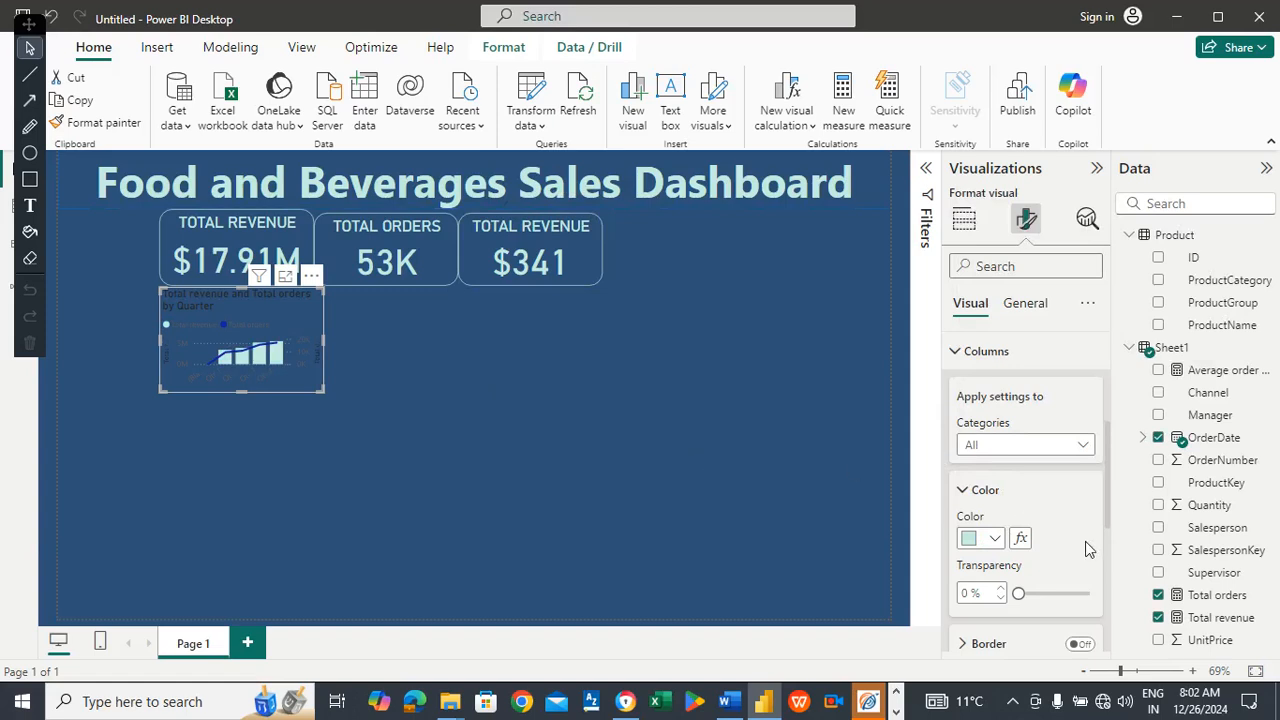
# Set the color of the Total orders line in the quarterly revenue and orders chart to orange.
pyautogui.moveTo(1106, 492); pyautogui.dragTo(1114, 586)
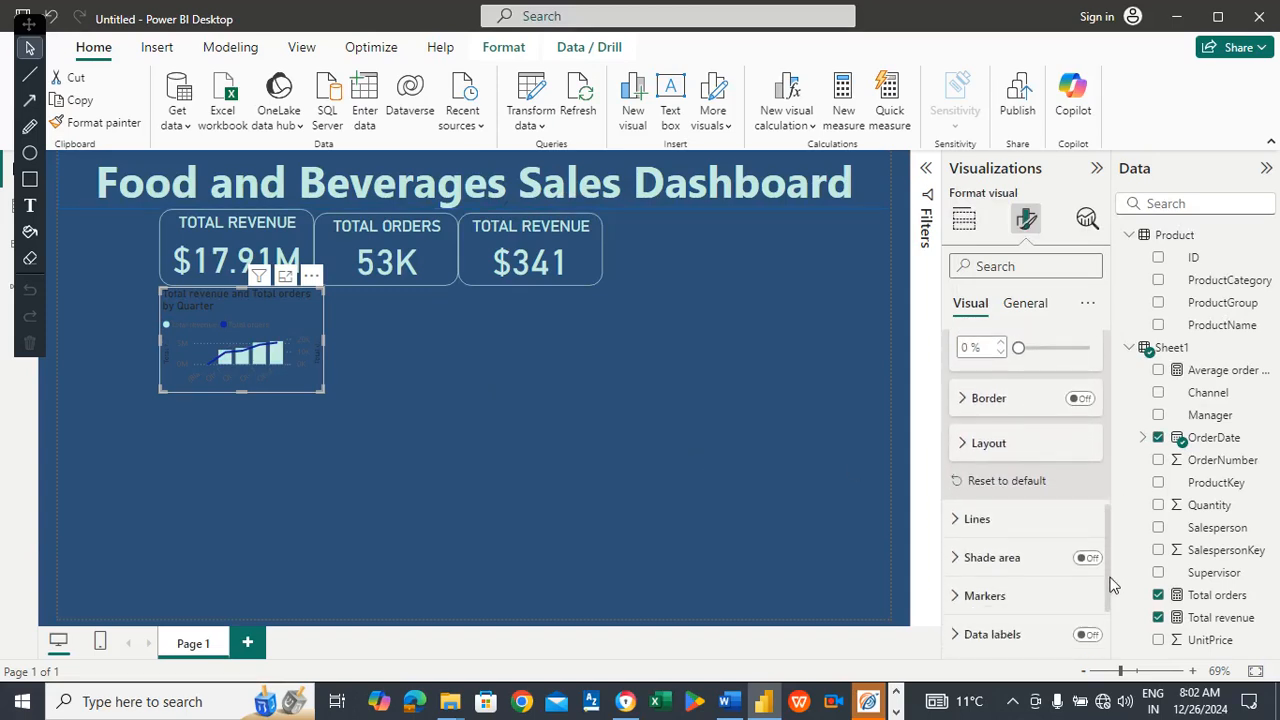
pyautogui.click(1015, 520)
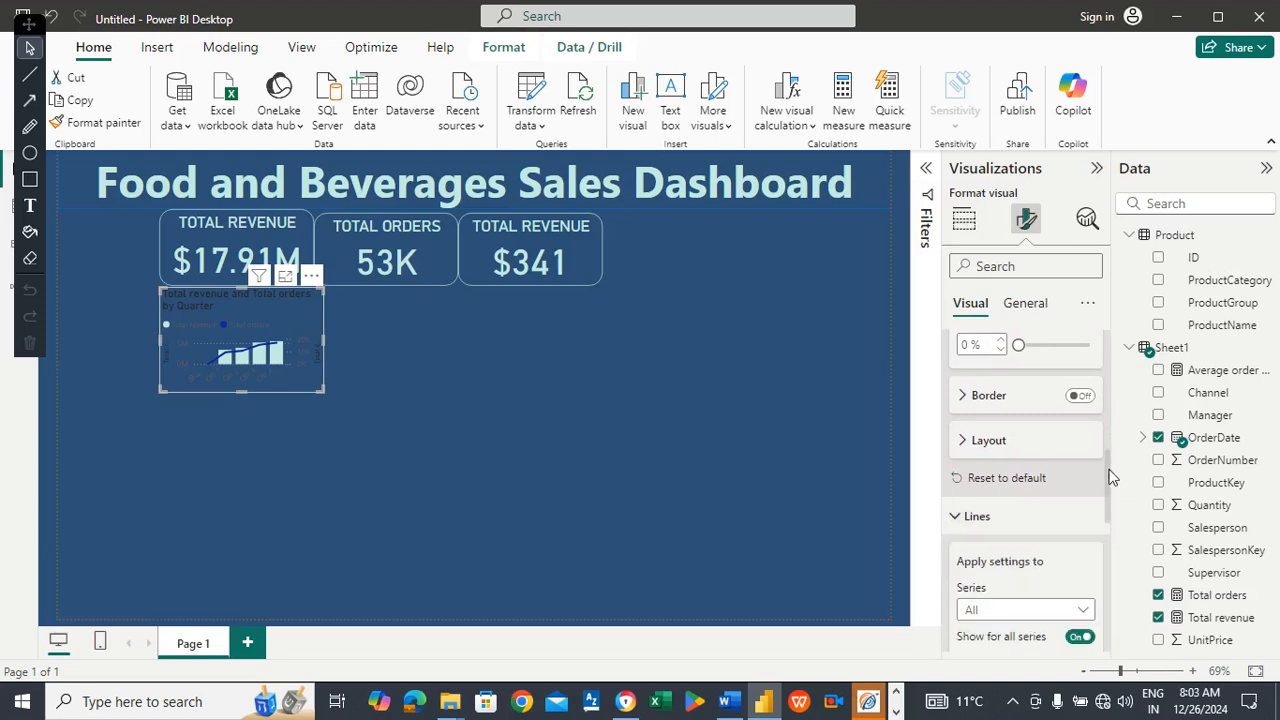
pyautogui.moveTo(1108, 474); pyautogui.dragTo(1114, 563)
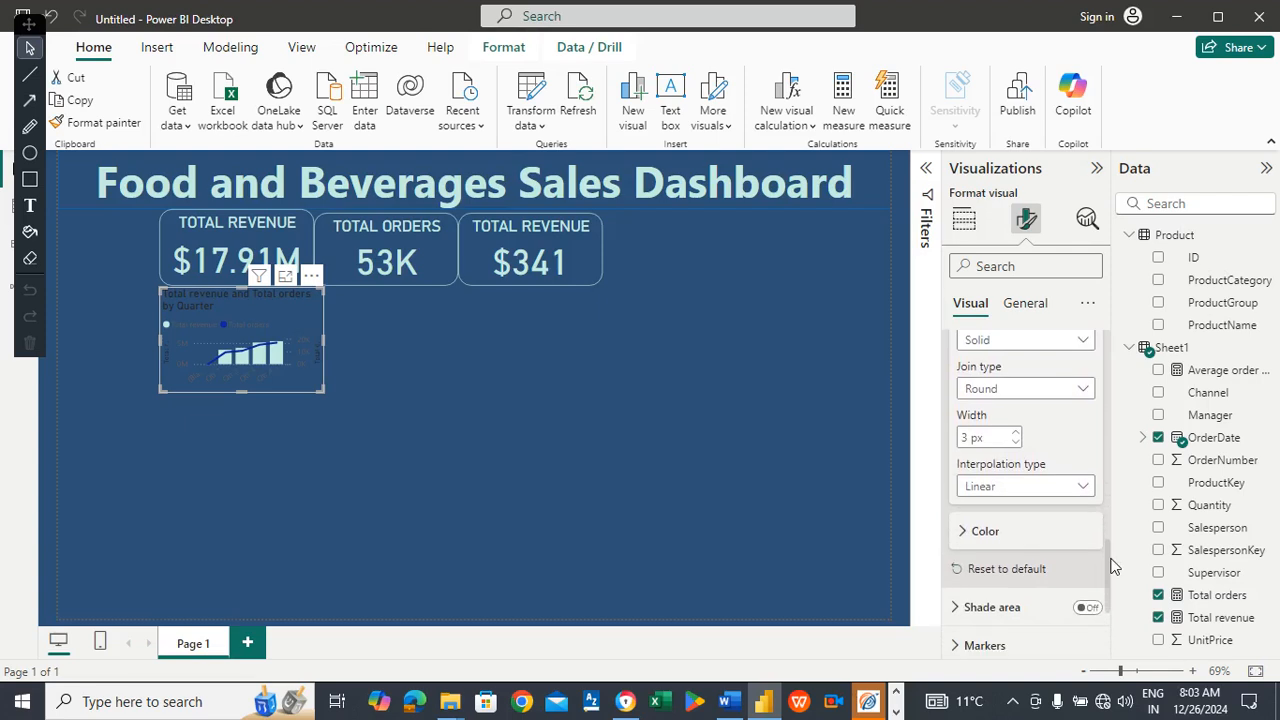
pyautogui.click(983, 540)
pyautogui.click(996, 582)
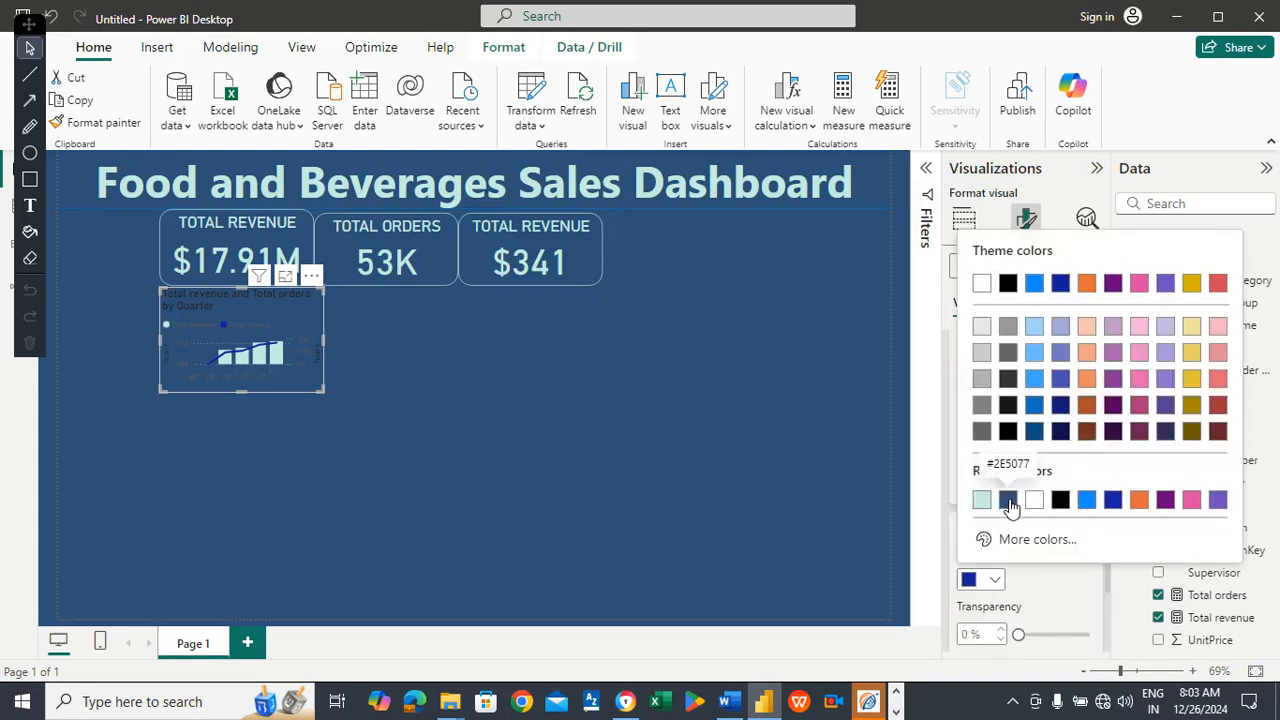
pyautogui.click(1139, 500)
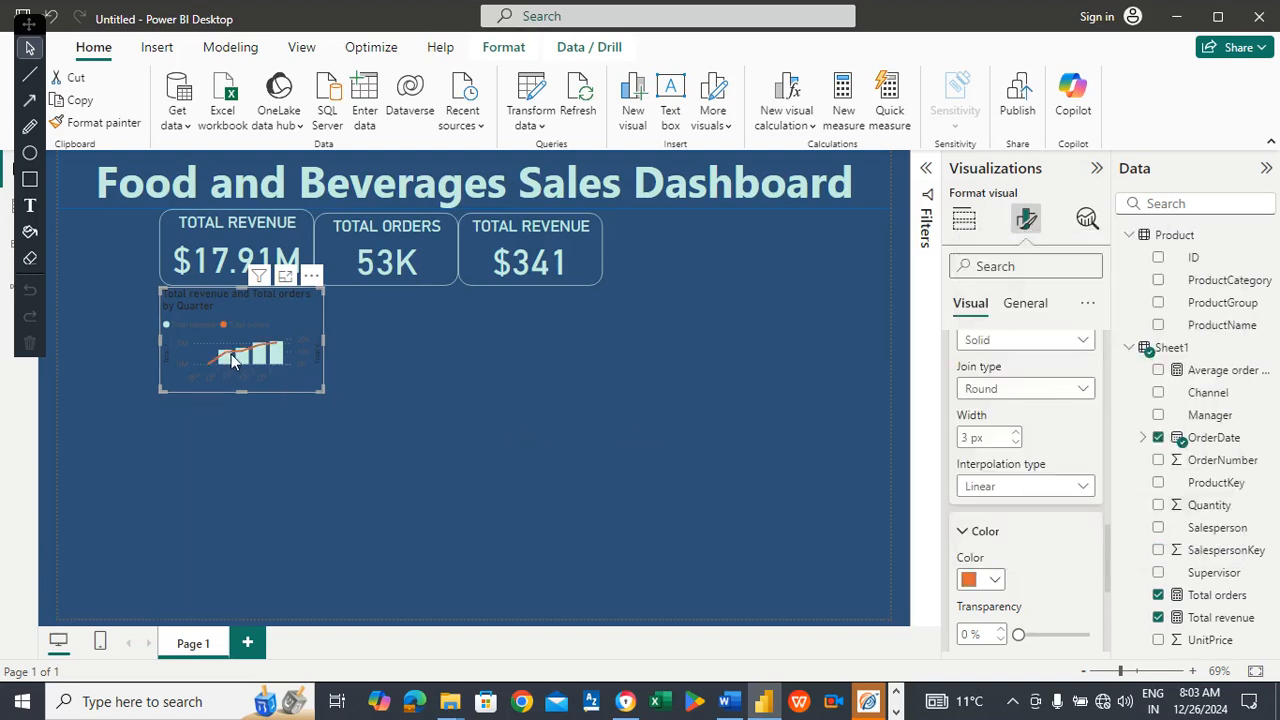
pyautogui.moveTo(281, 351)
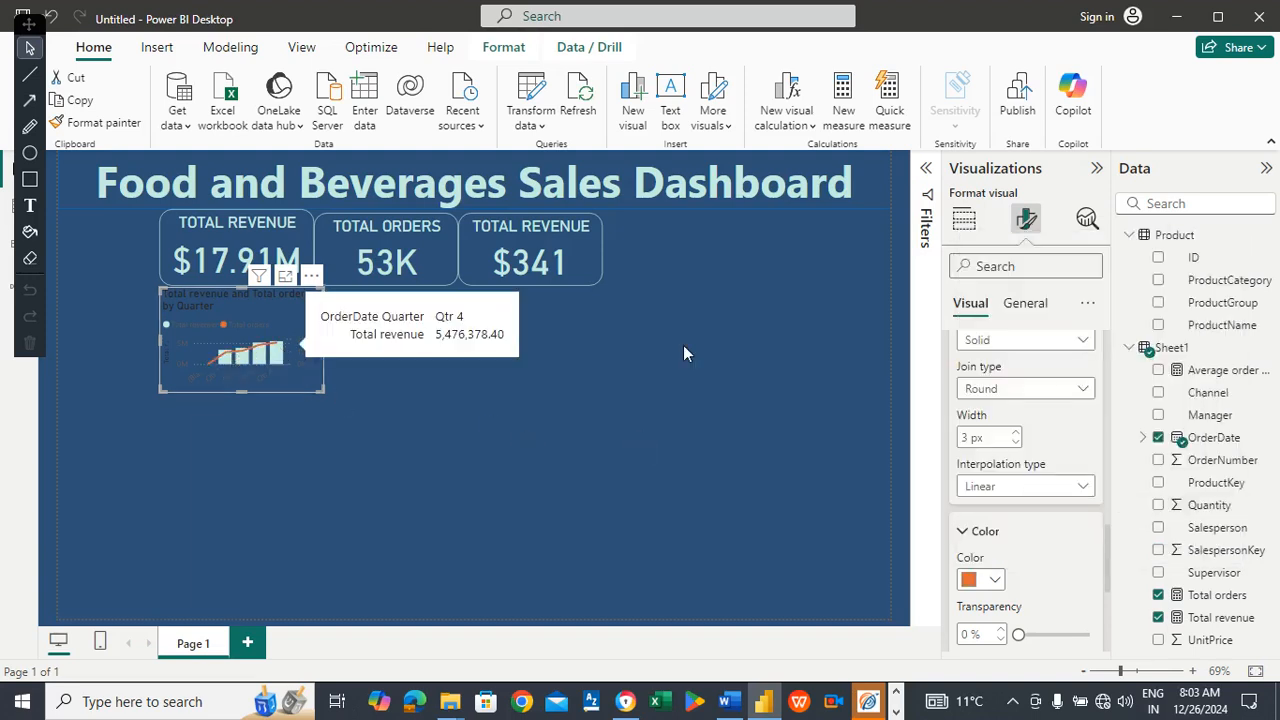
# Turn on the quarterly chart's visual border, coloring it the dashboard's light teal with 20 px rounded corners.
pyautogui.click(1027, 311)
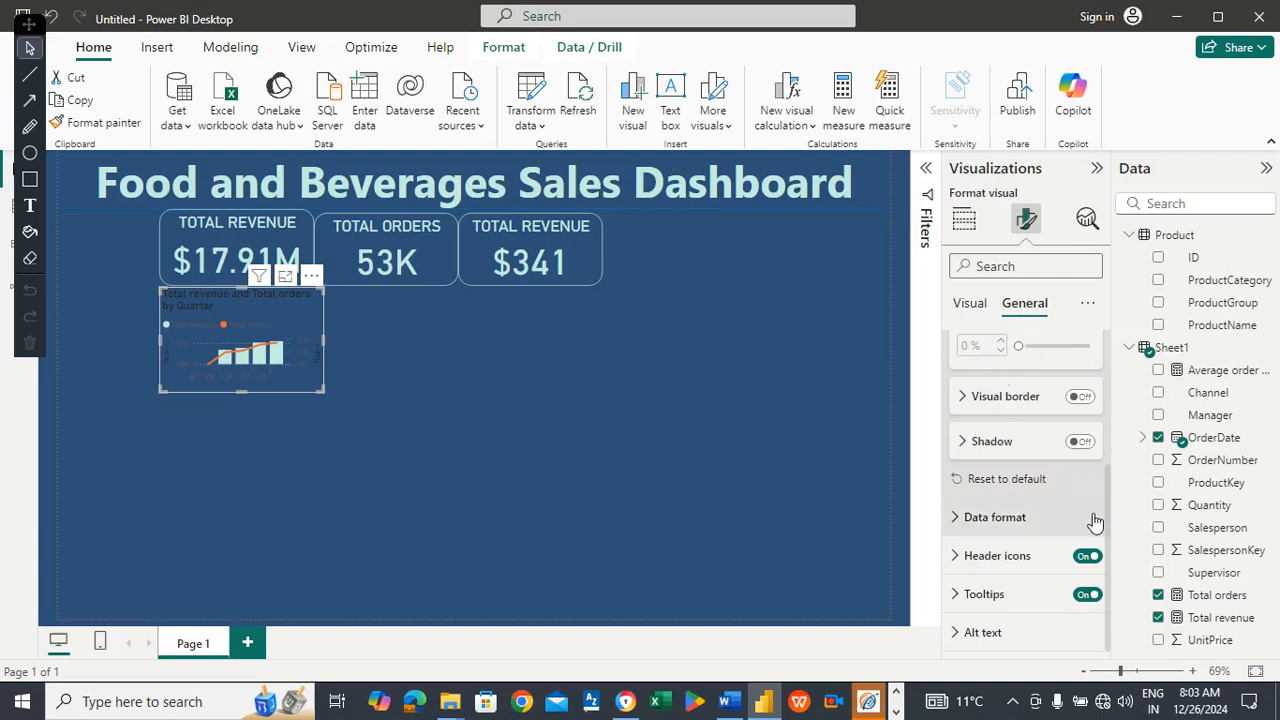
pyautogui.scroll(2, 1112, 470)
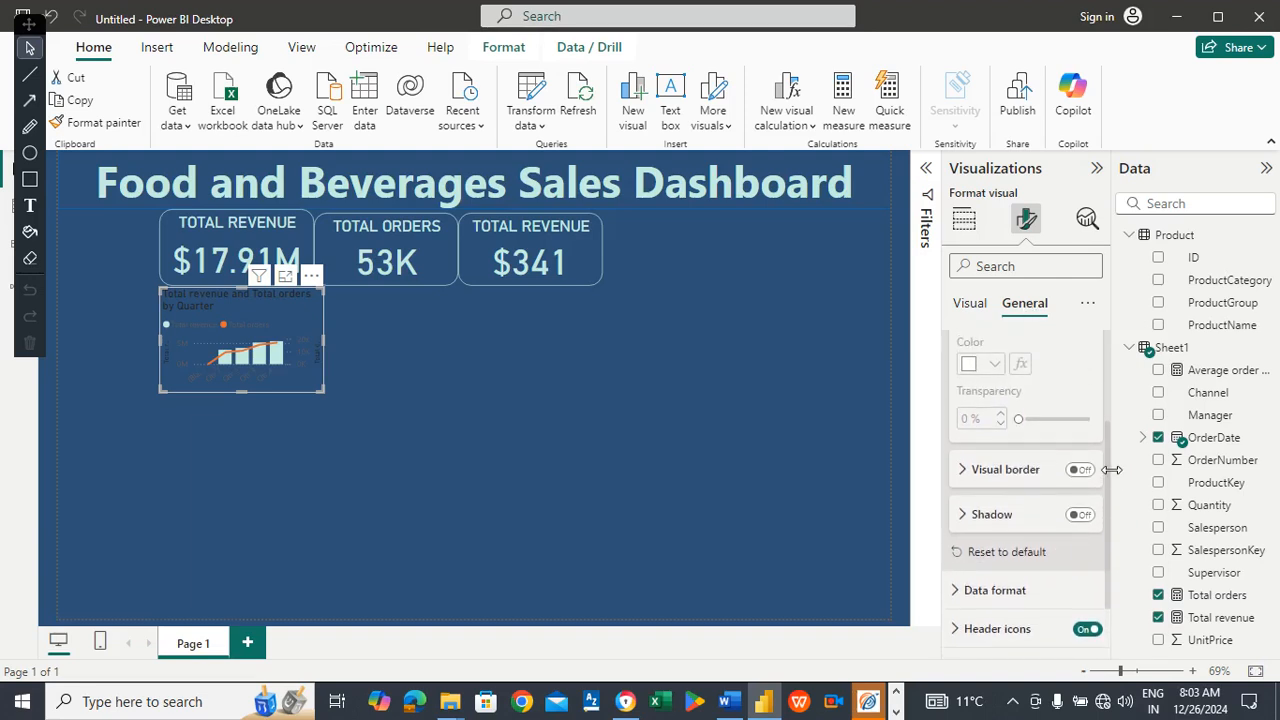
pyautogui.scroll(-1, 1112, 470)
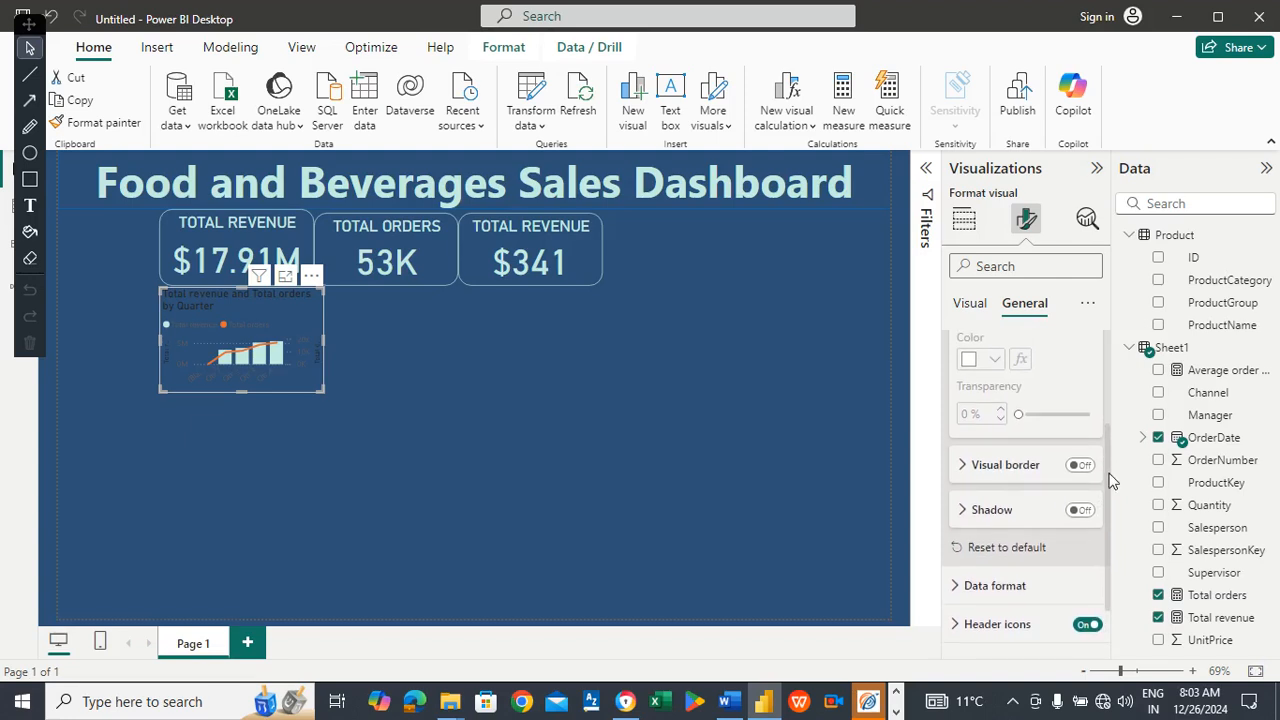
pyautogui.click(1080, 465)
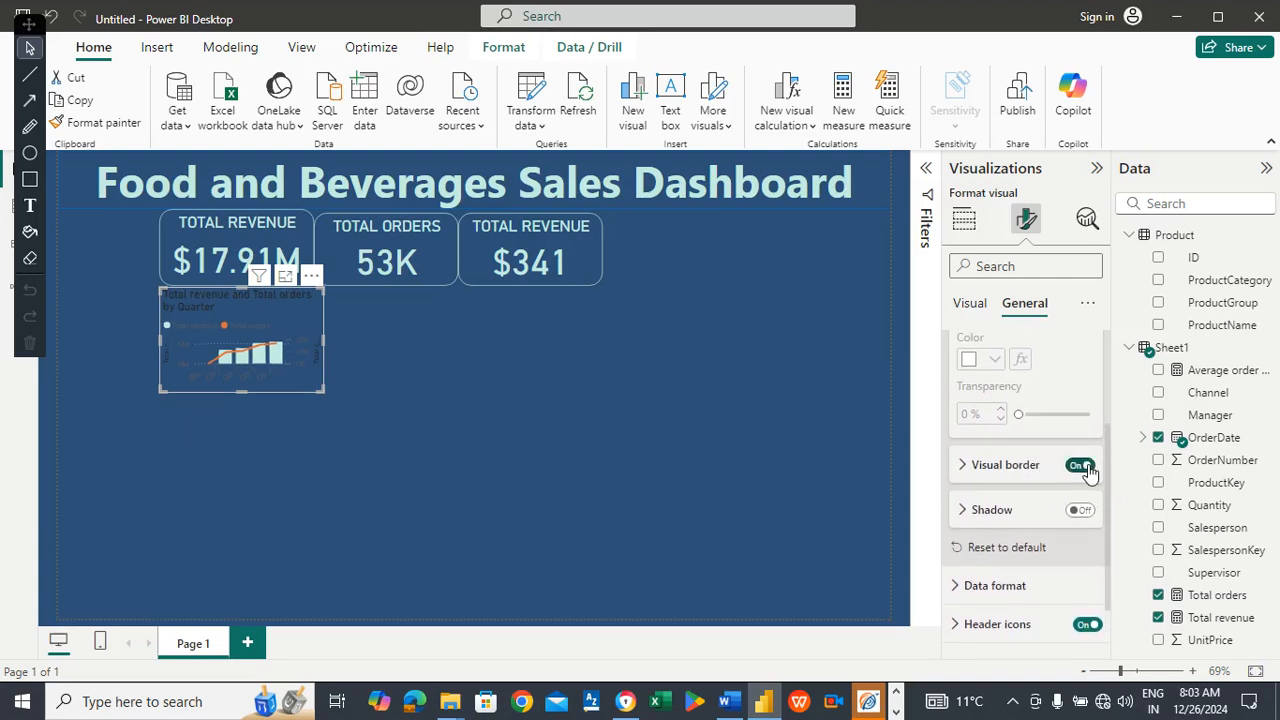
pyautogui.click(995, 467)
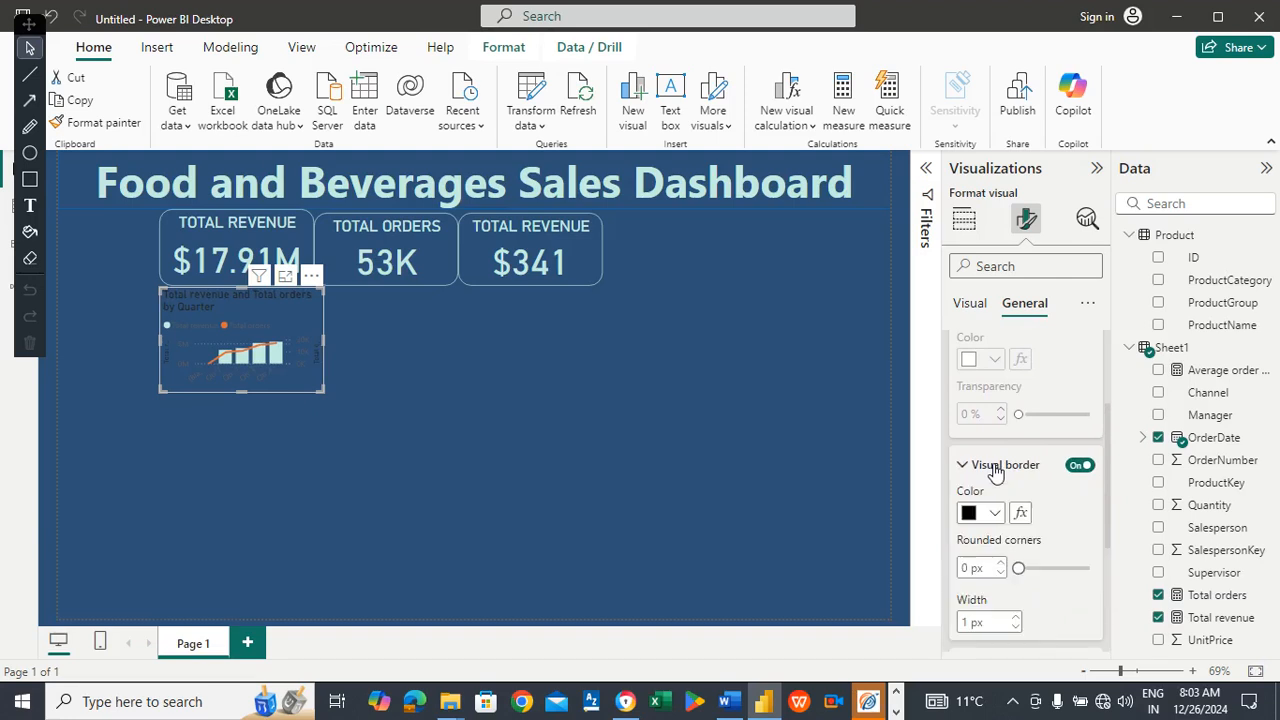
pyautogui.click(994, 512)
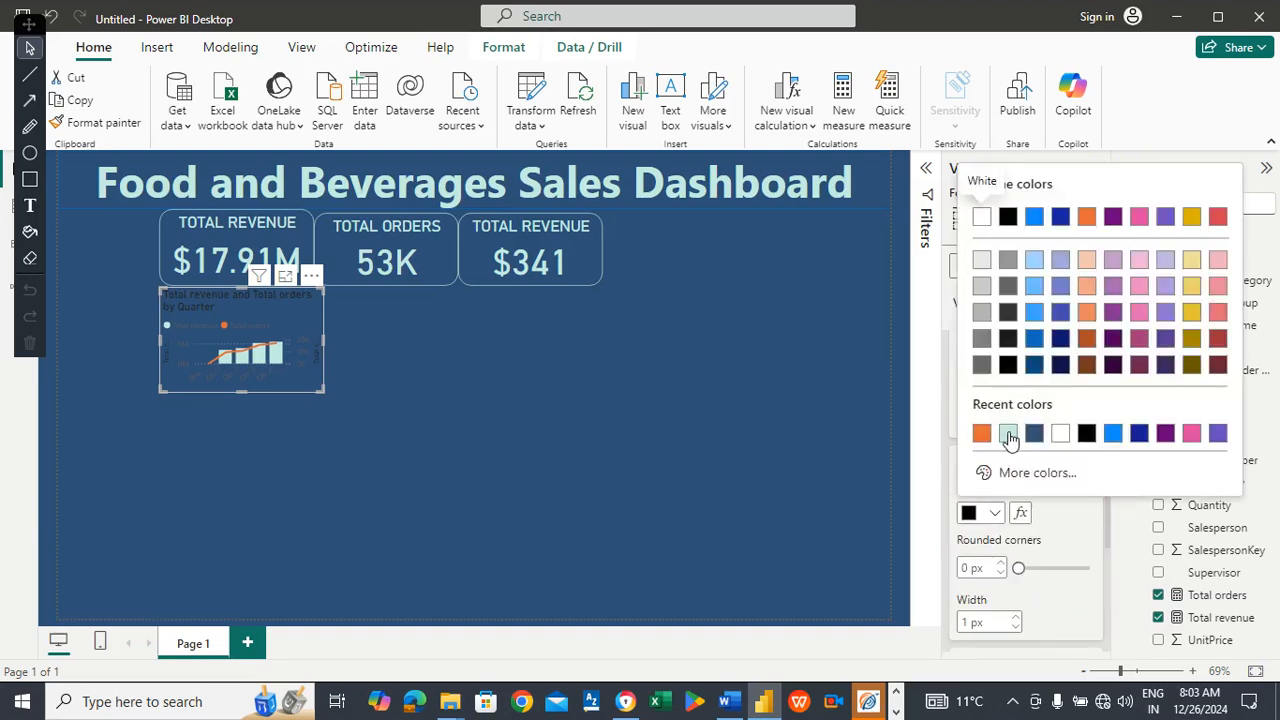
pyautogui.click(1007, 433)
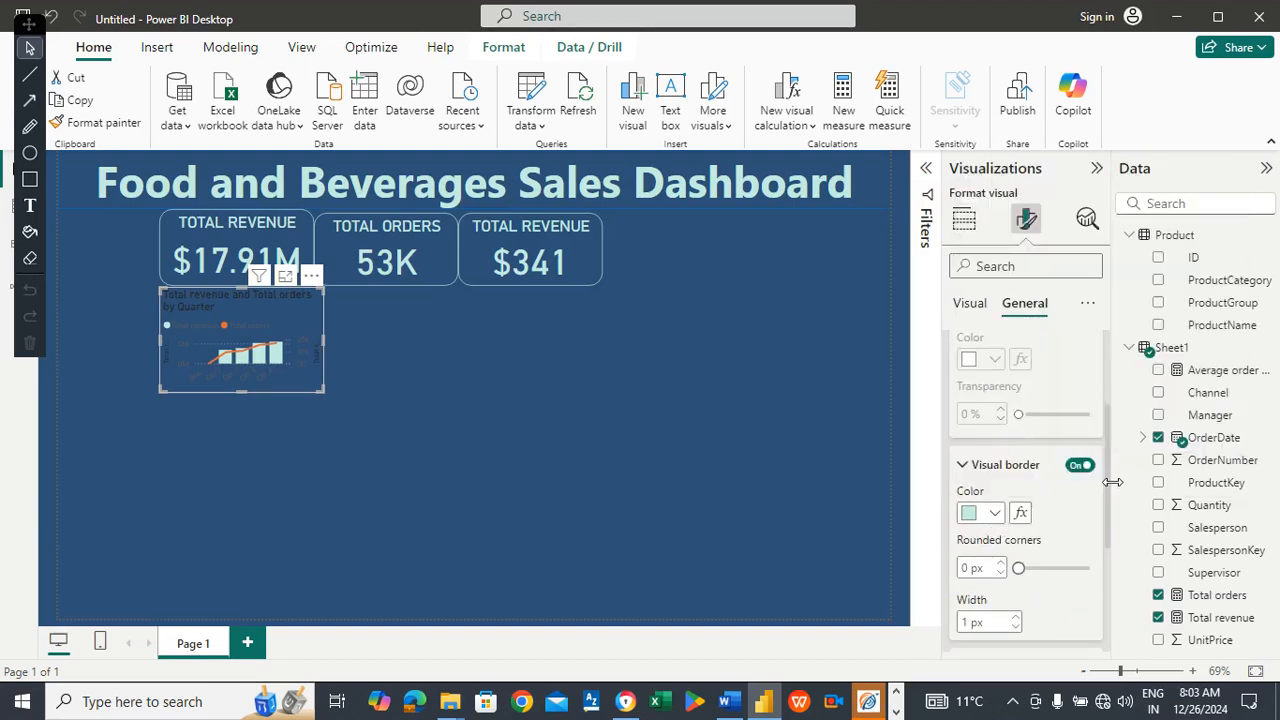
pyautogui.moveTo(1110, 440); pyautogui.dragTo(1113, 480)
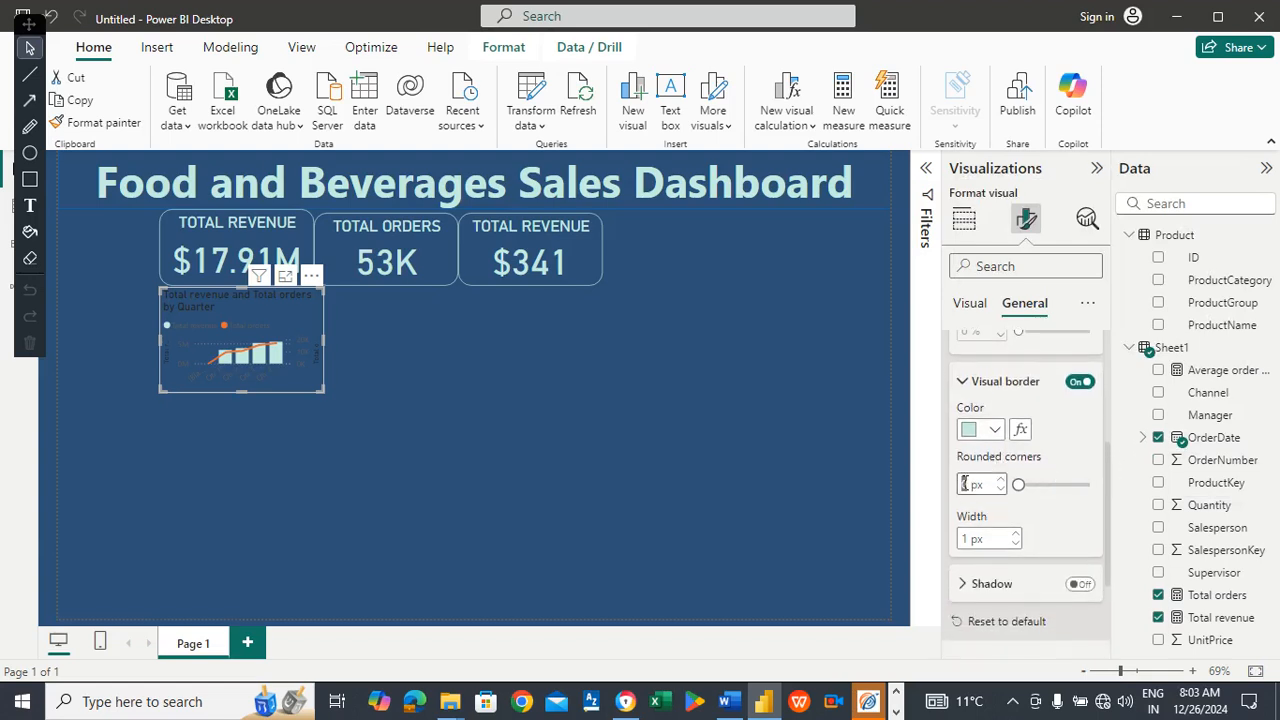
pyautogui.write('20')
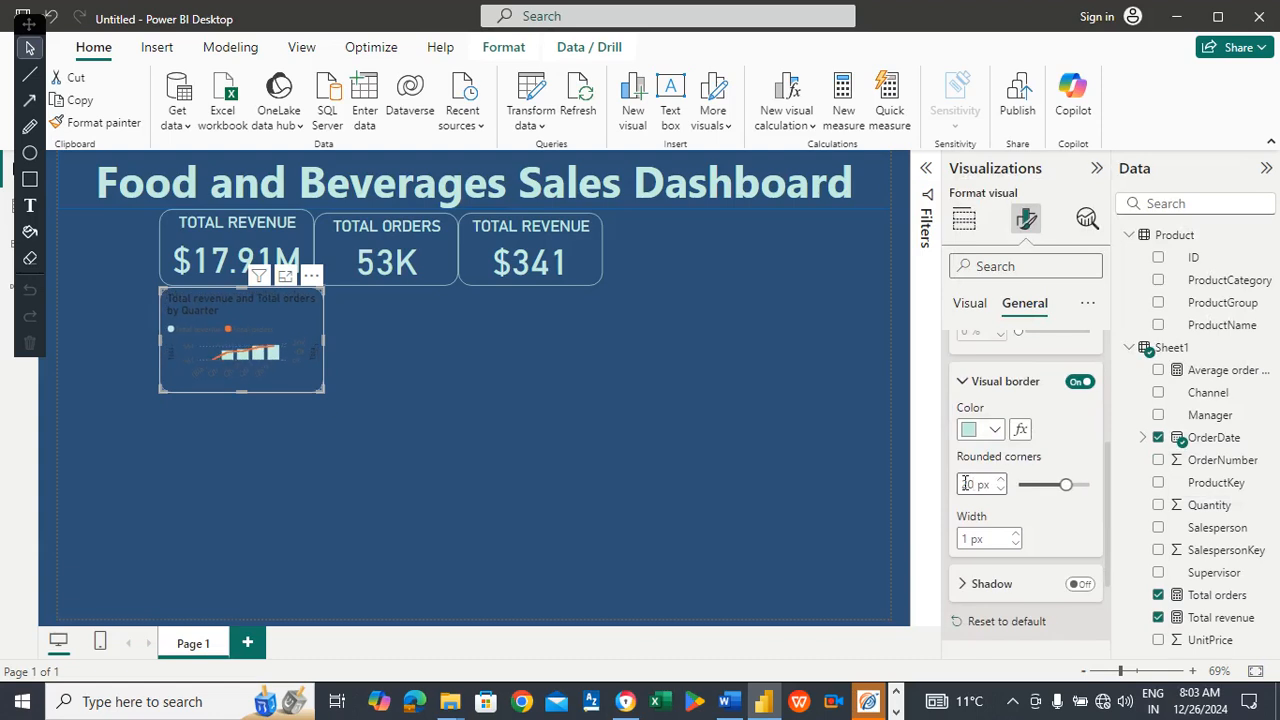
# Make the quarterly chart's X-axis values bold and color them the dashboard's light teal.
pyautogui.click(970, 305)
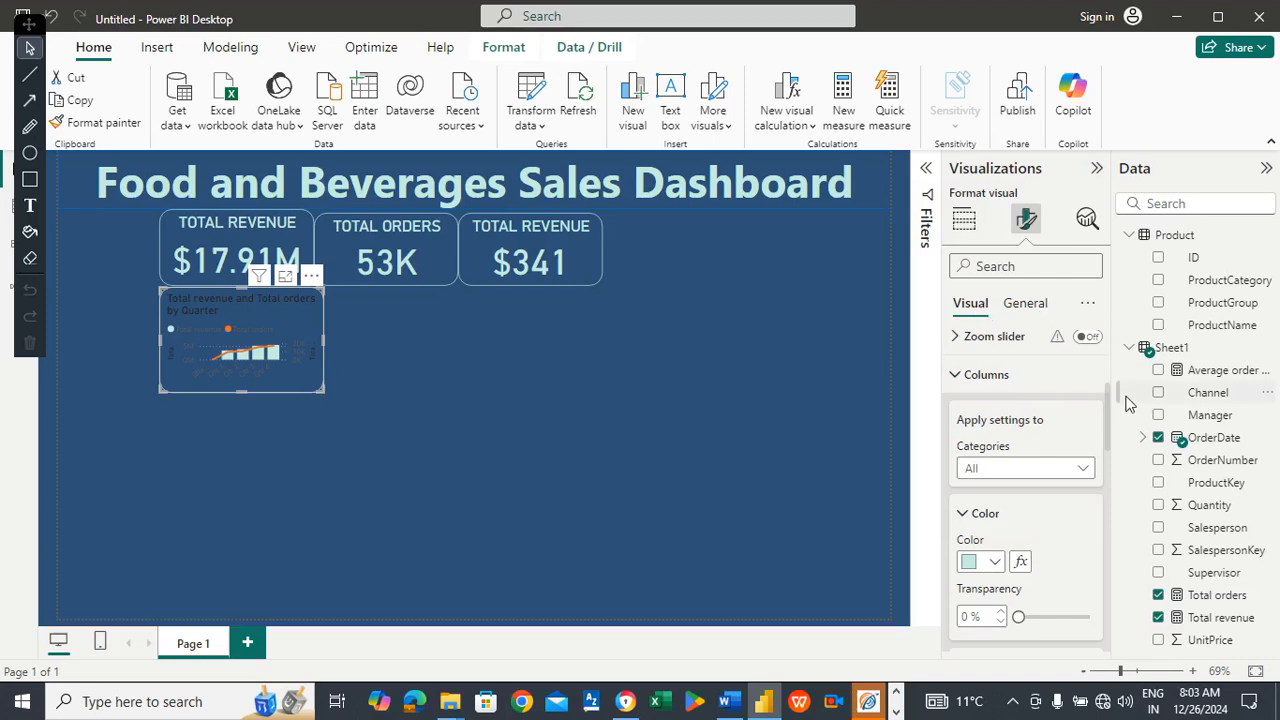
pyautogui.moveTo(1107, 435); pyautogui.dragTo(1113, 372)
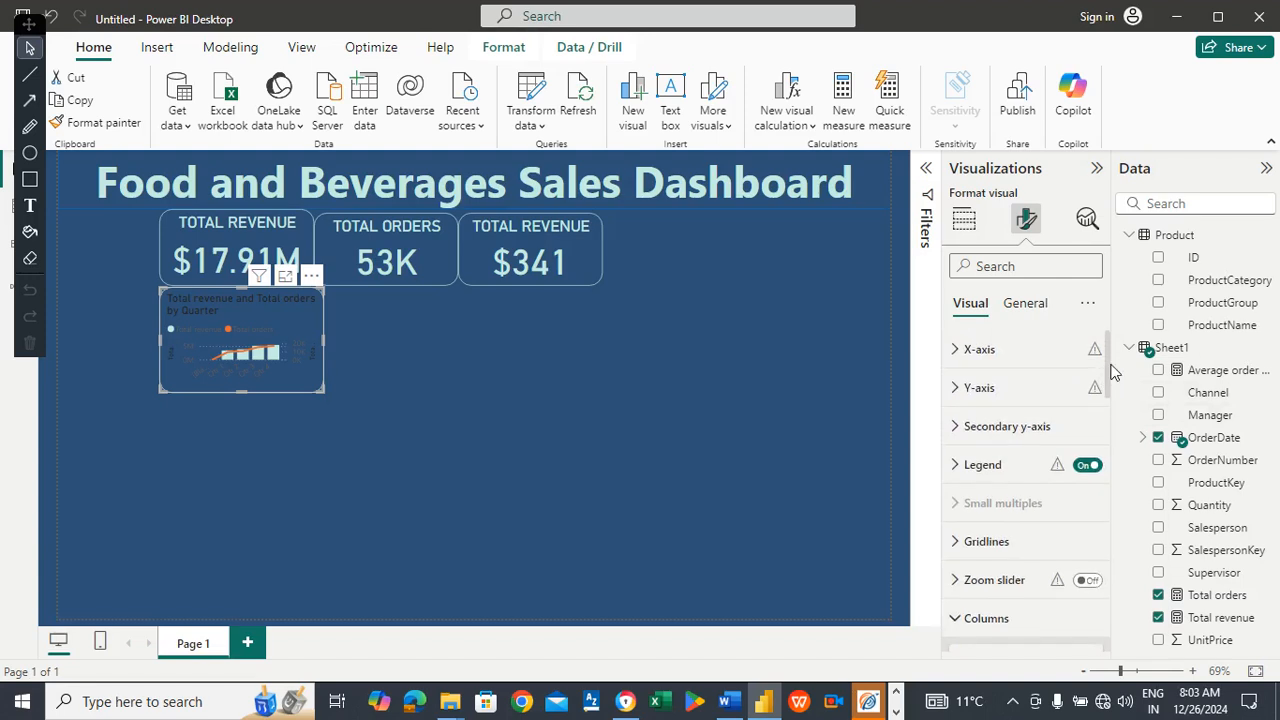
pyautogui.click(993, 350)
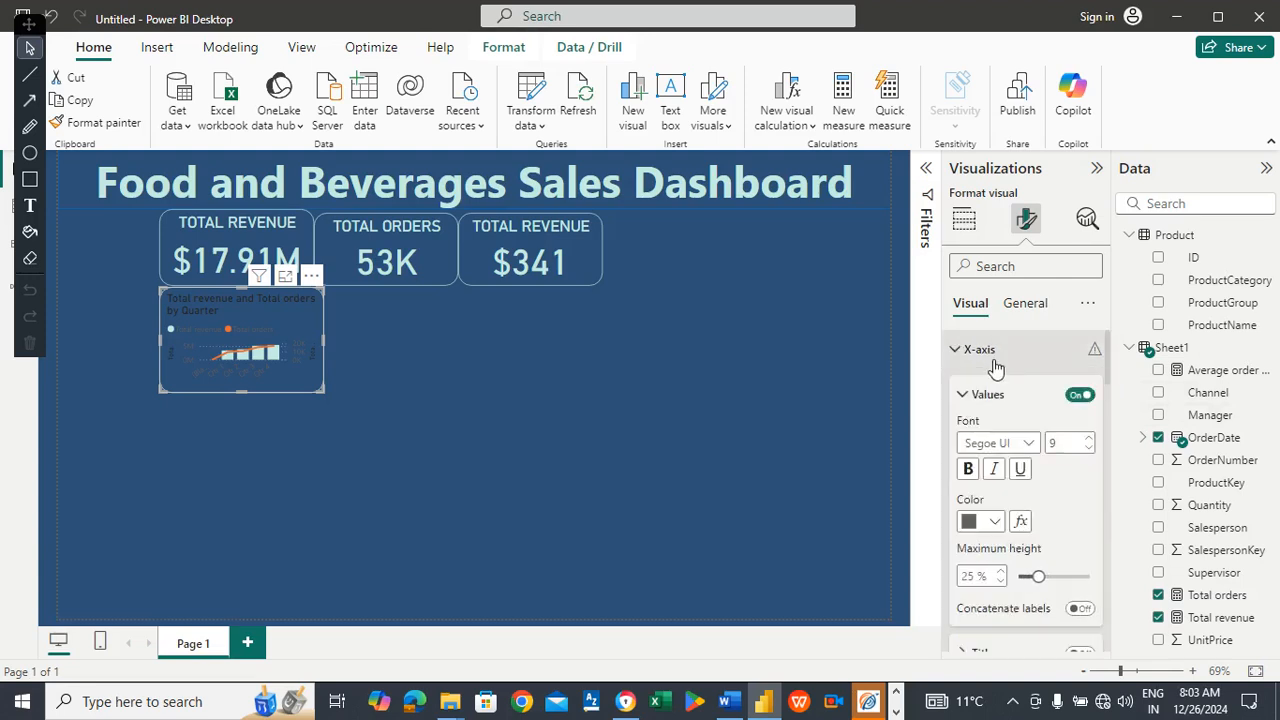
pyautogui.click(995, 528)
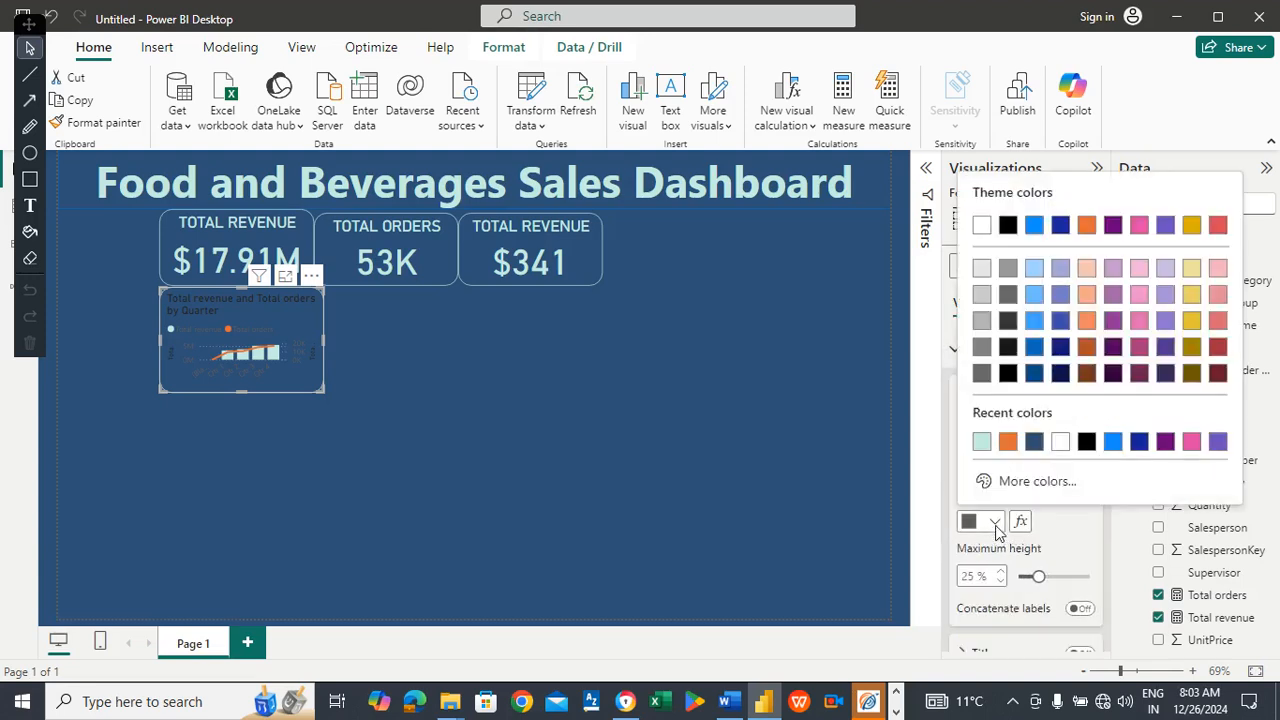
pyautogui.click(979, 445)
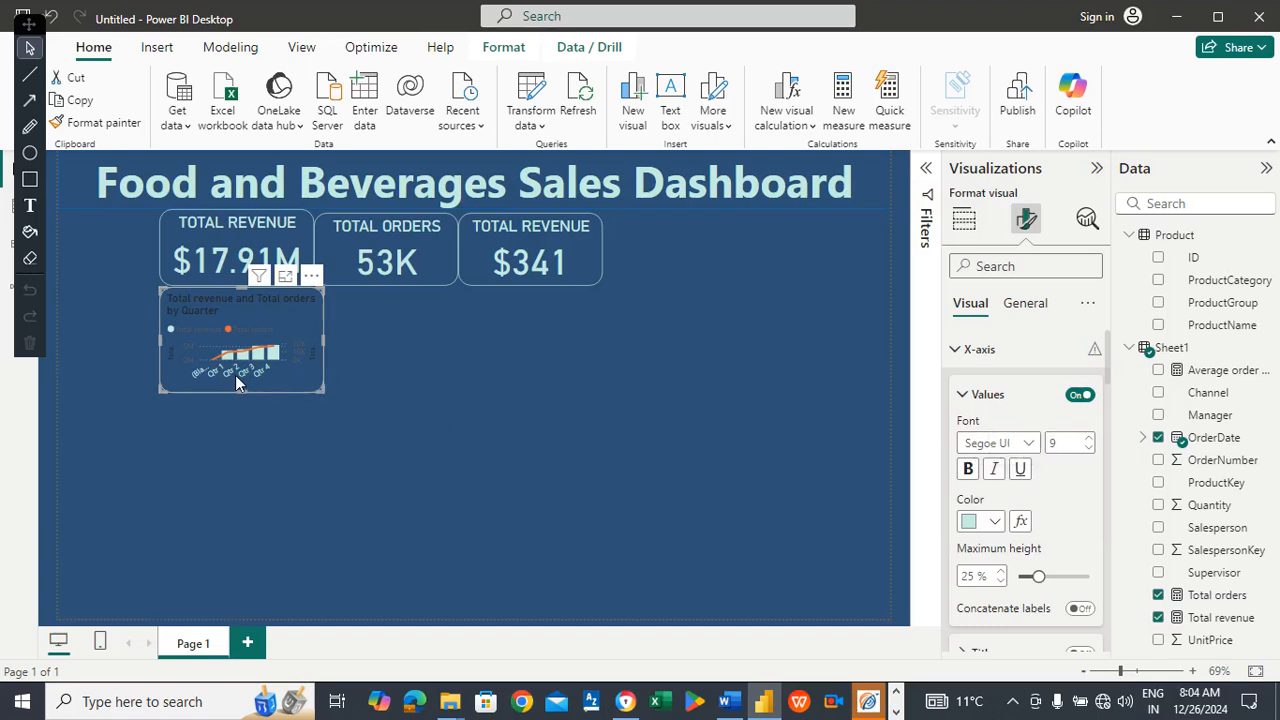
pyautogui.click(969, 469)
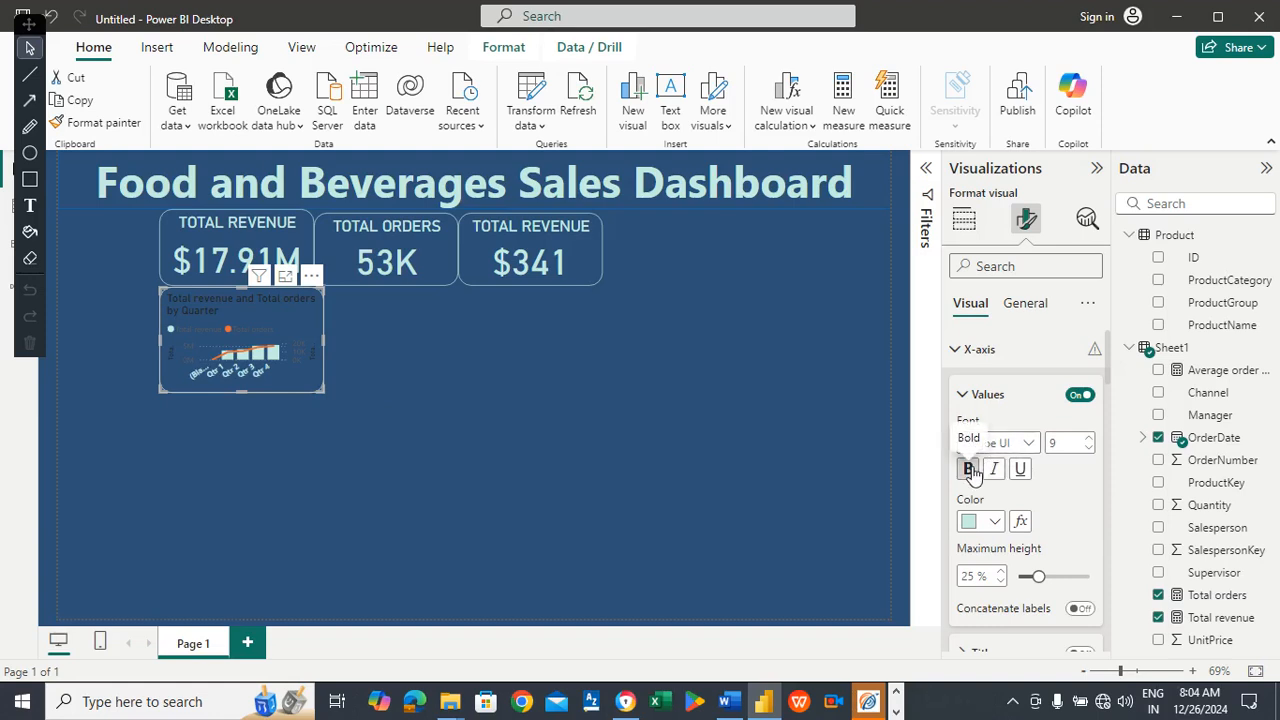
pyautogui.click(1001, 397)
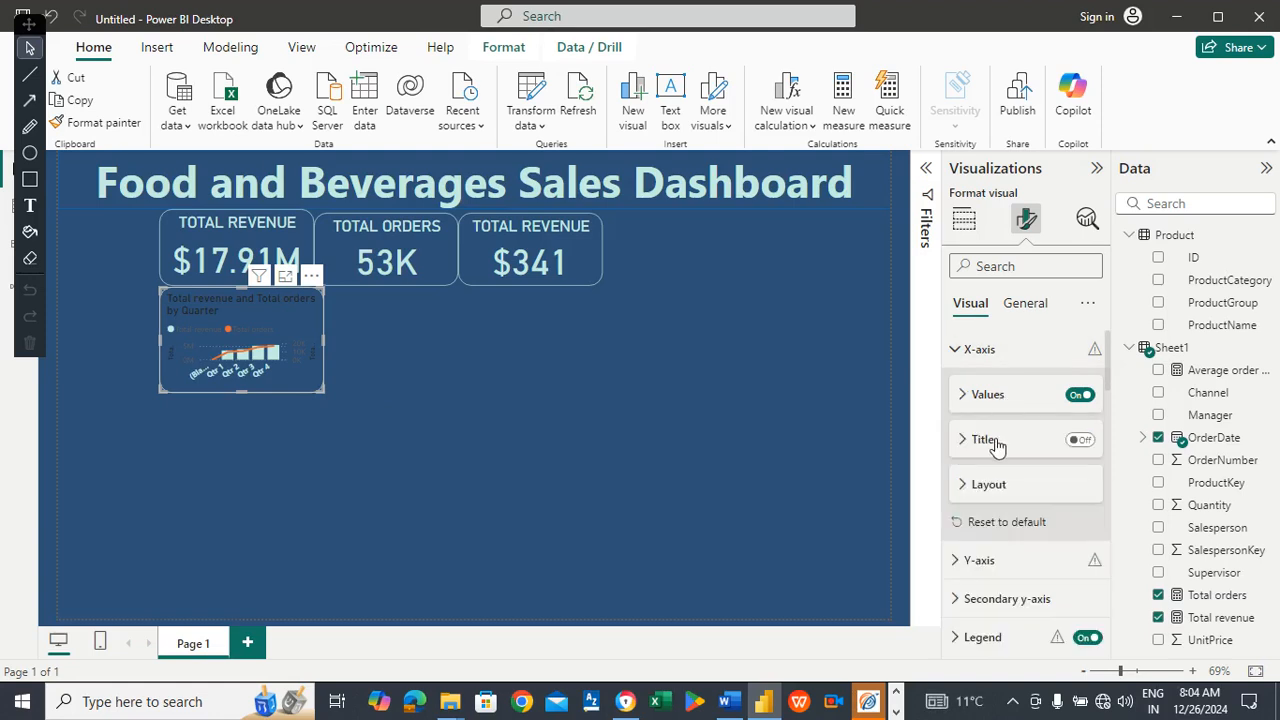
# Set the color of the quarterly chart's primary Y-axis values to the dashboard's light teal.
pyautogui.click(988, 565)
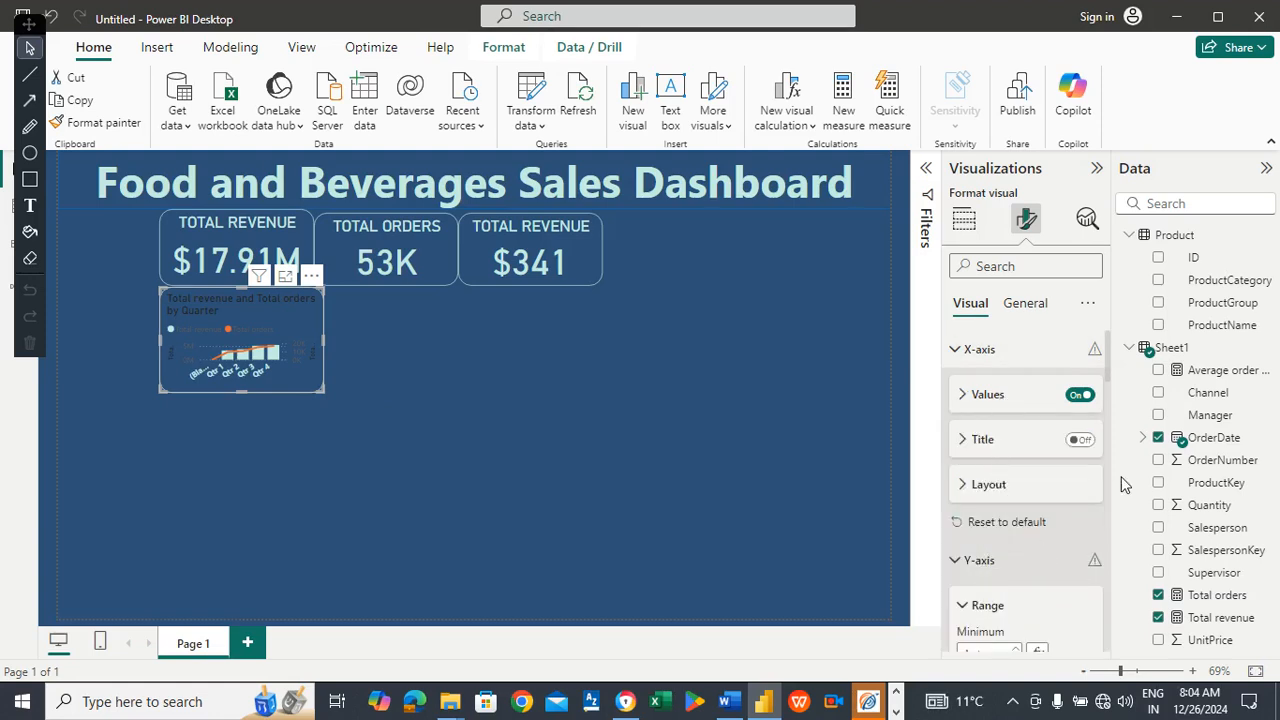
pyautogui.moveTo(1108, 365); pyautogui.dragTo(1110, 414)
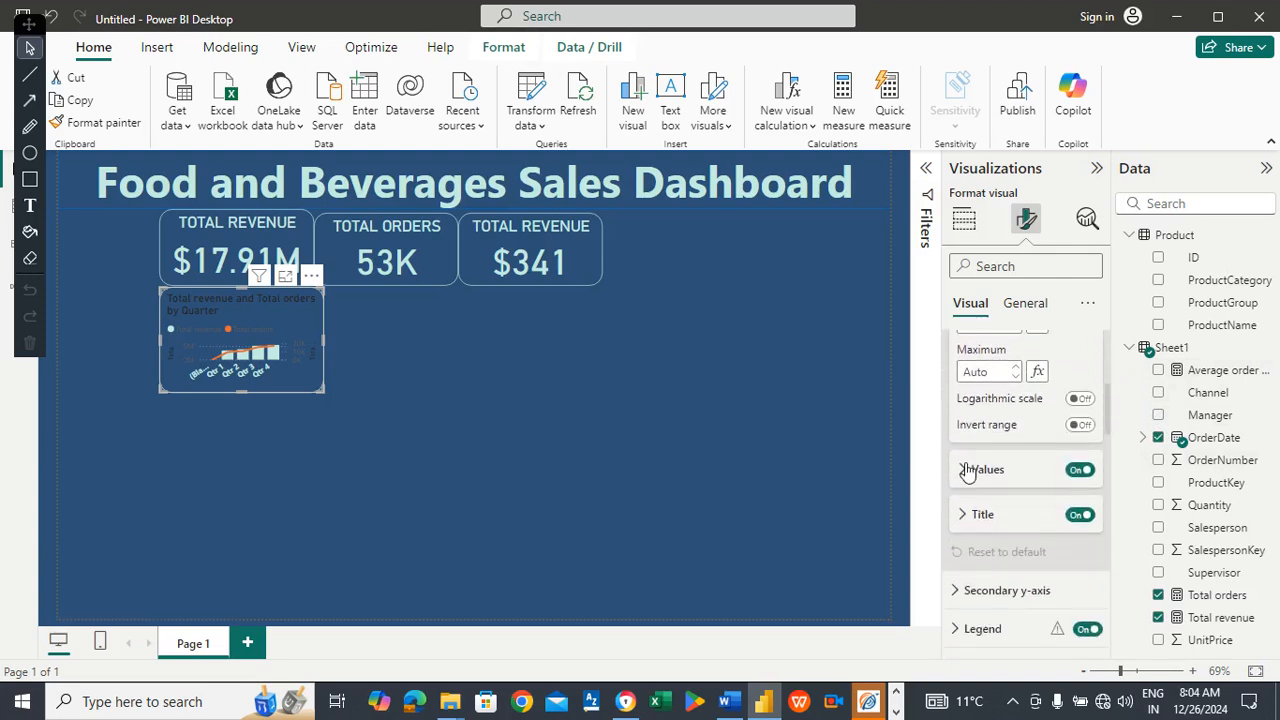
pyautogui.click(968, 470)
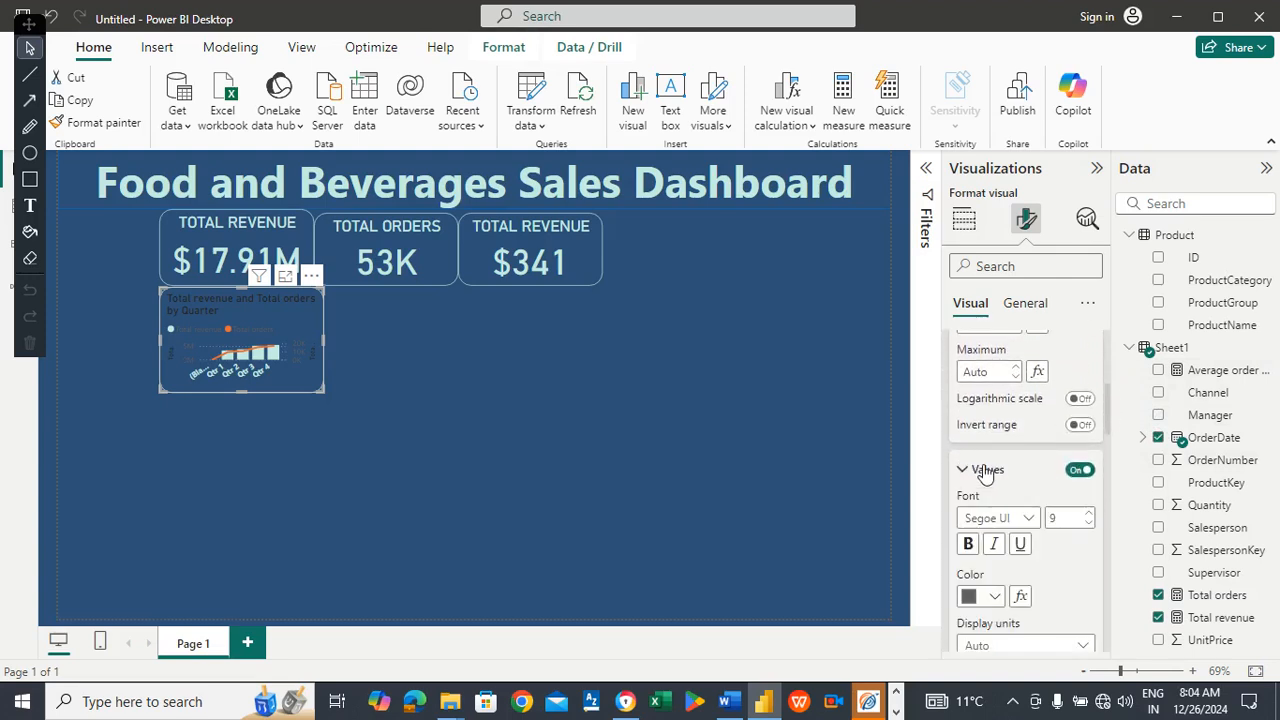
pyautogui.click(990, 597)
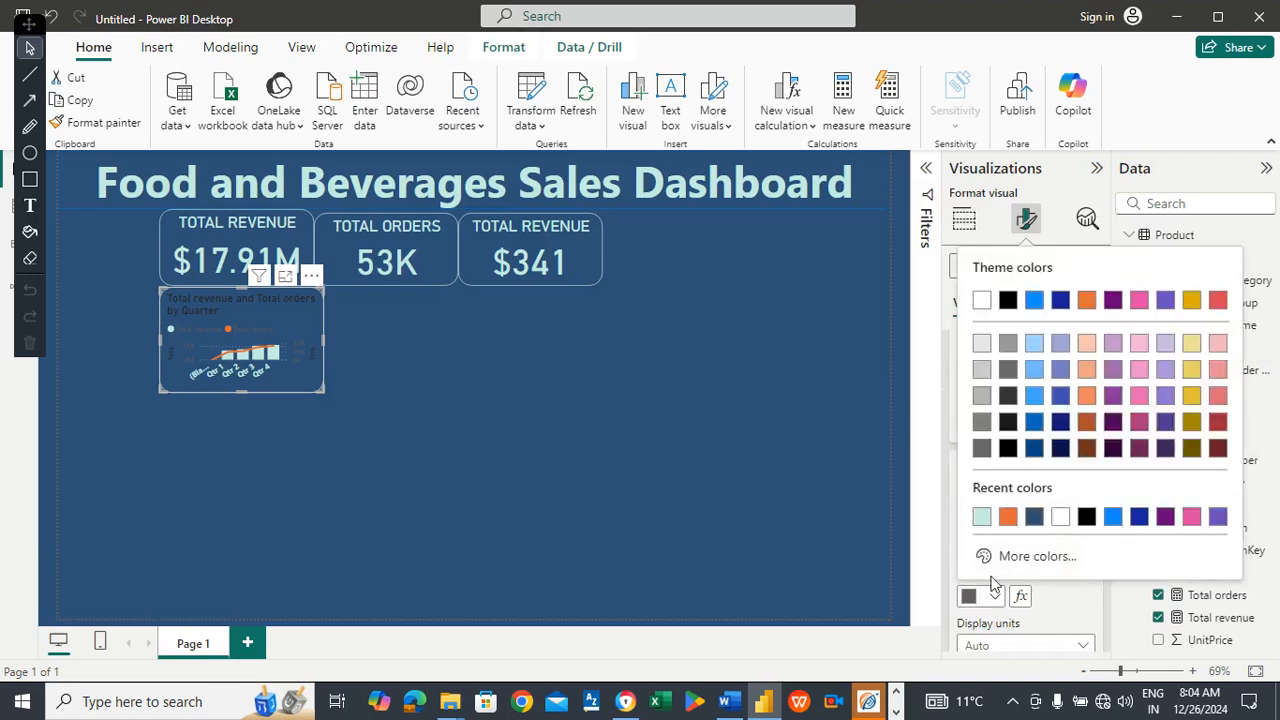
pyautogui.click(982, 517)
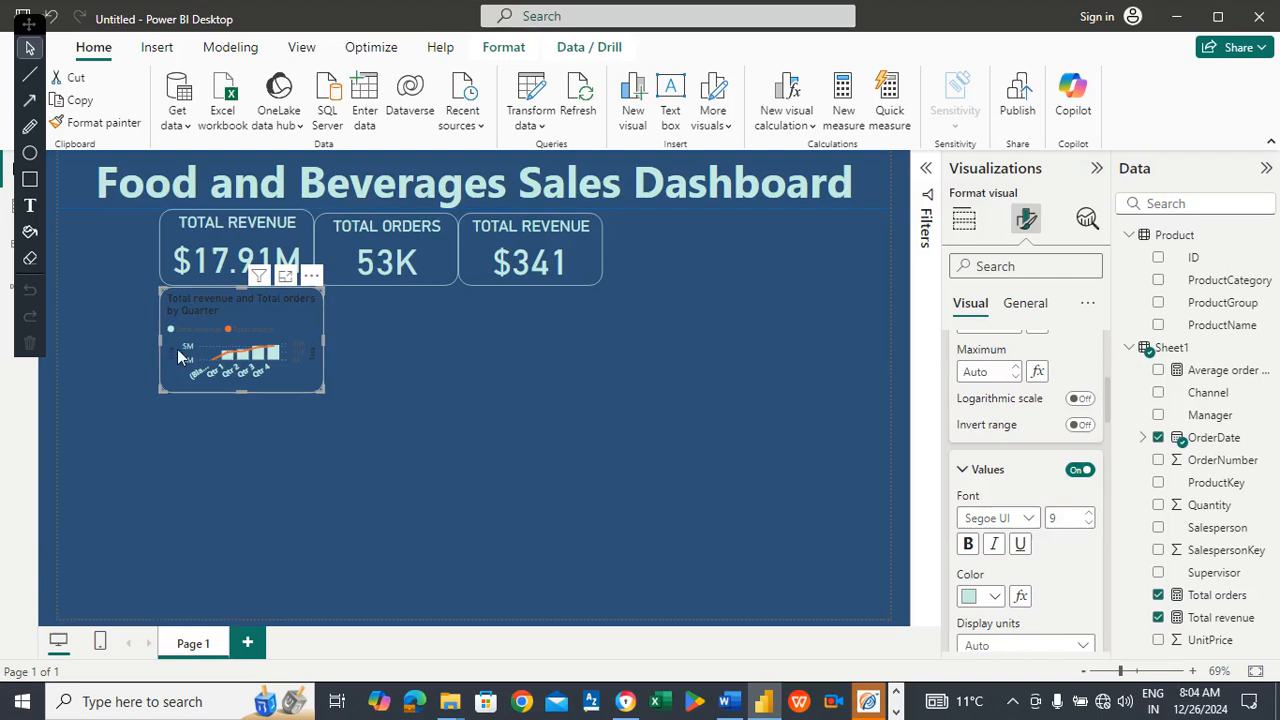
# Set the quarterly chart's legend text color to the dashboard's light teal and deselect the chart.
pyautogui.moveTo(1107, 401); pyautogui.dragTo(1106, 472)
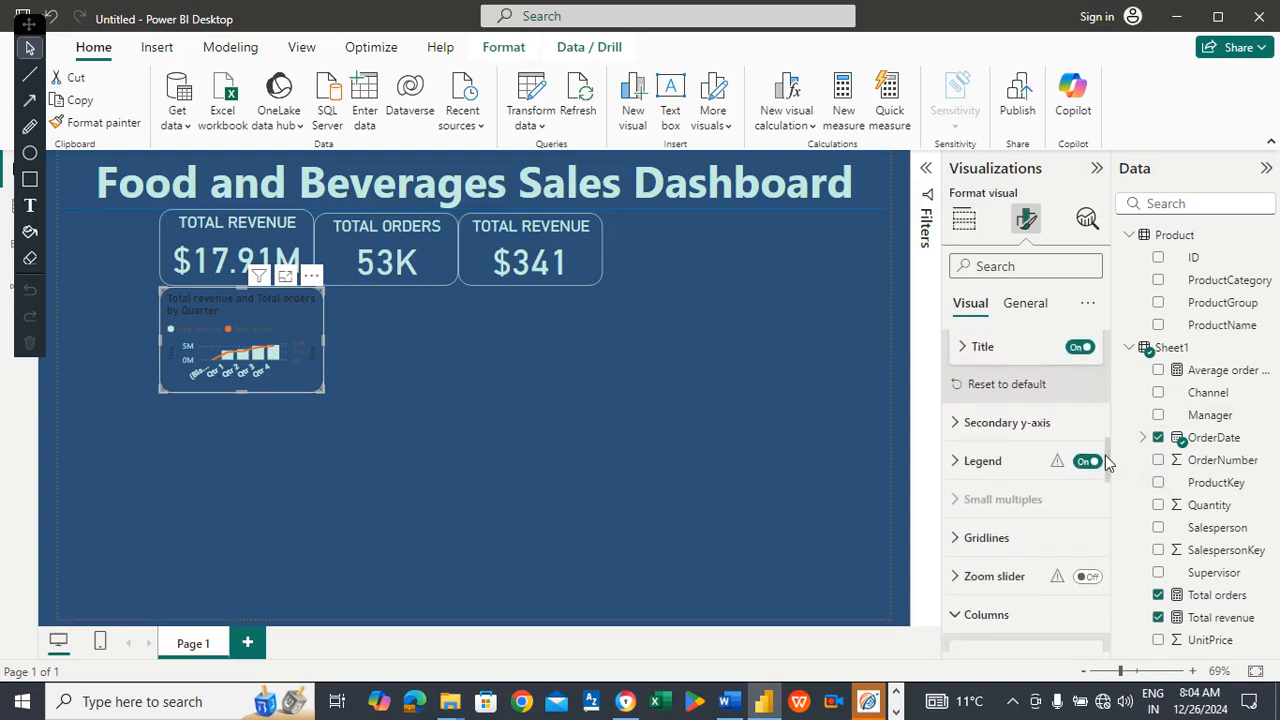
pyautogui.click(1000, 468)
pyautogui.moveTo(1107, 465); pyautogui.dragTo(1108, 484)
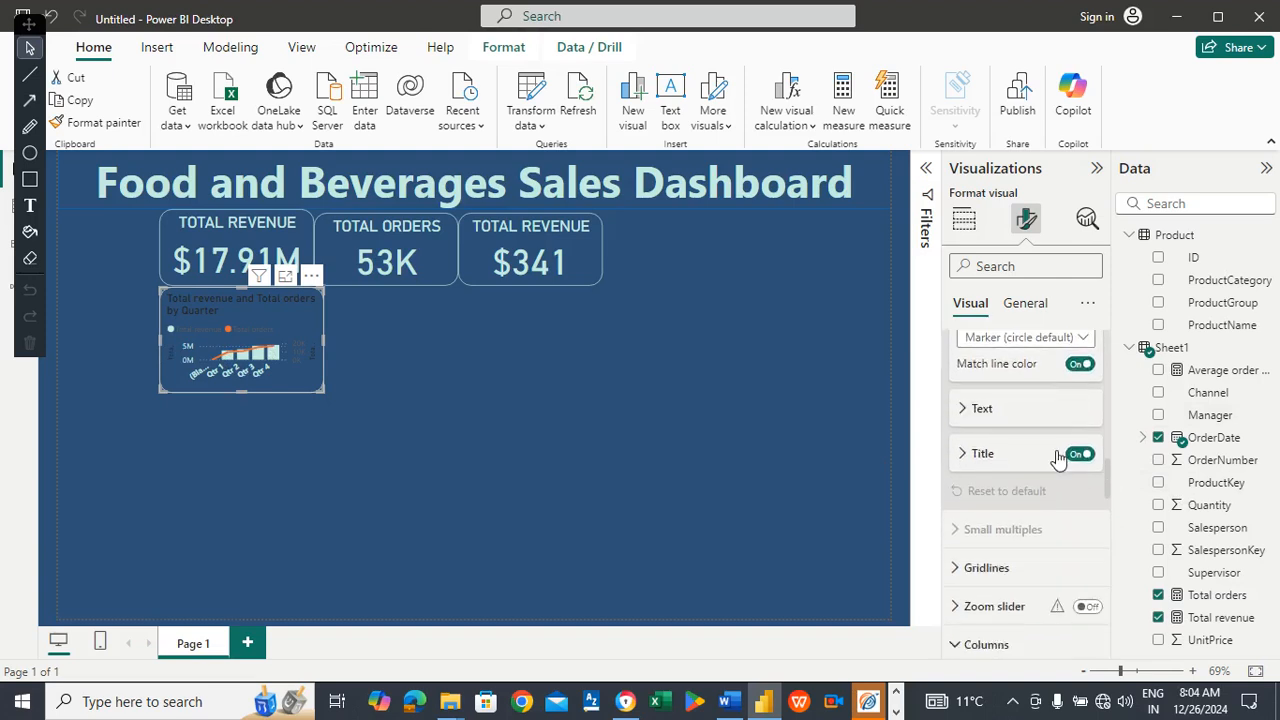
pyautogui.click(1005, 418)
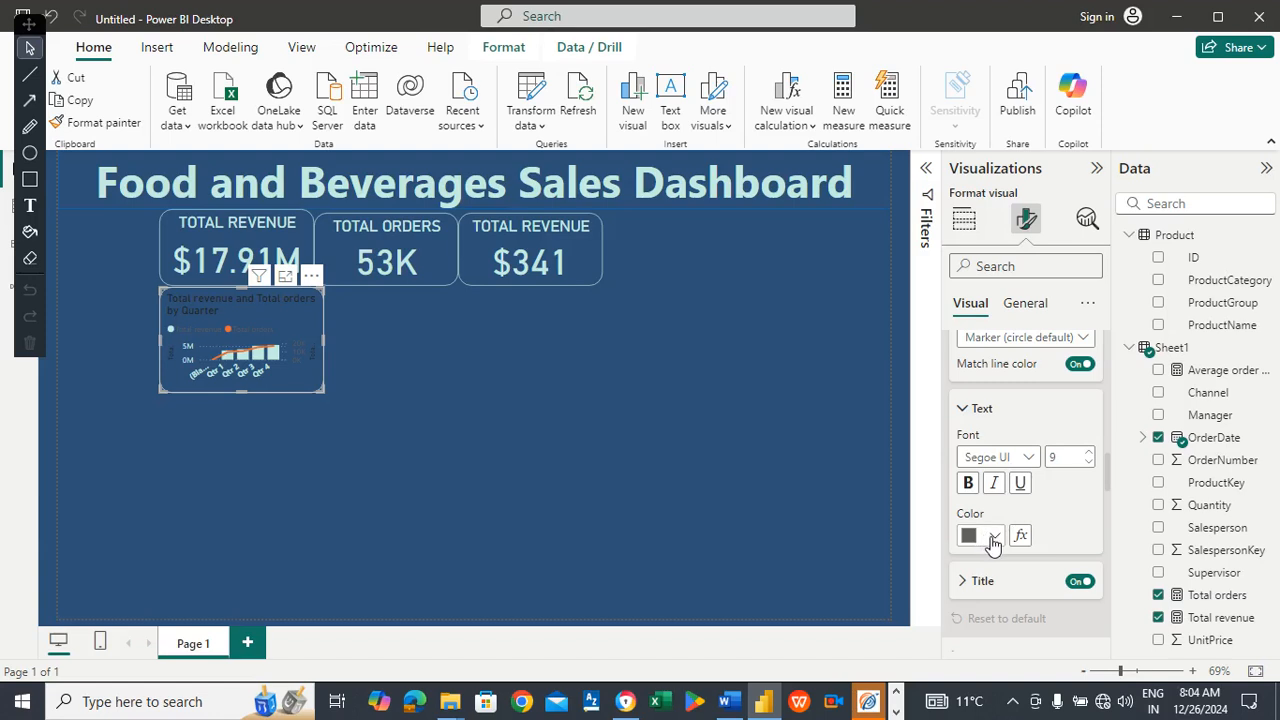
pyautogui.click(988, 538)
pyautogui.click(981, 457)
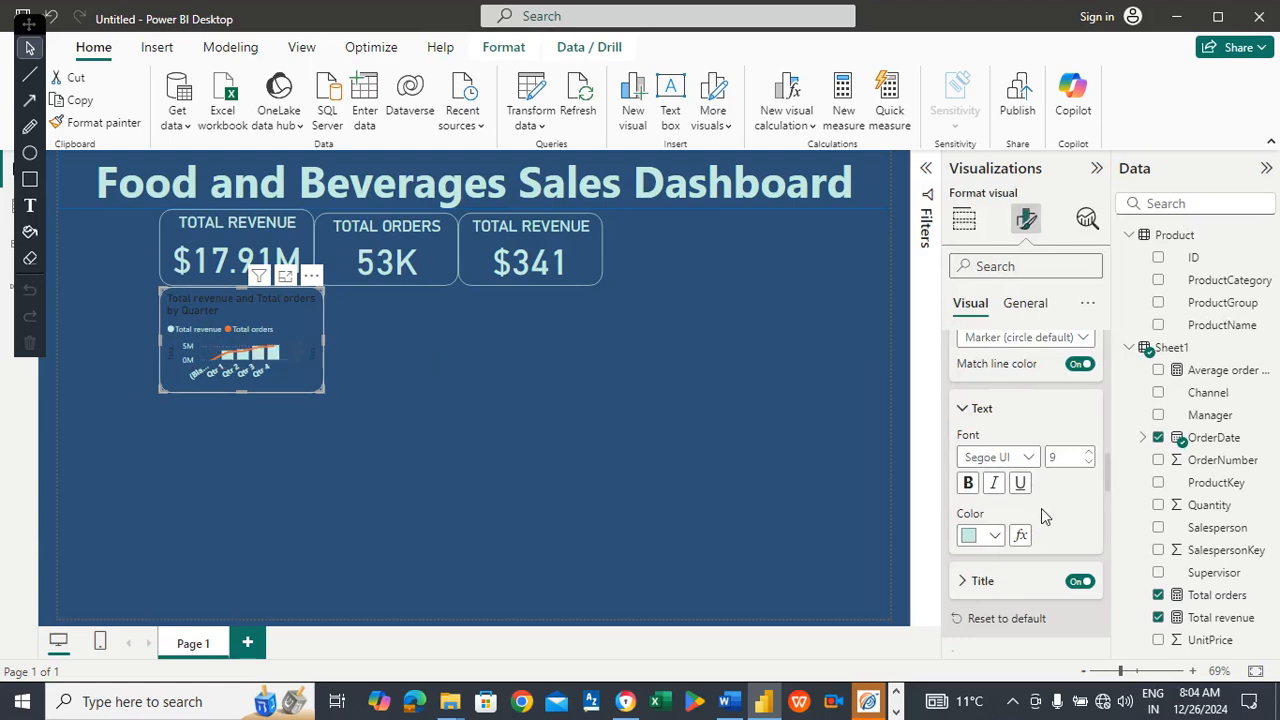
pyautogui.click(1000, 592)
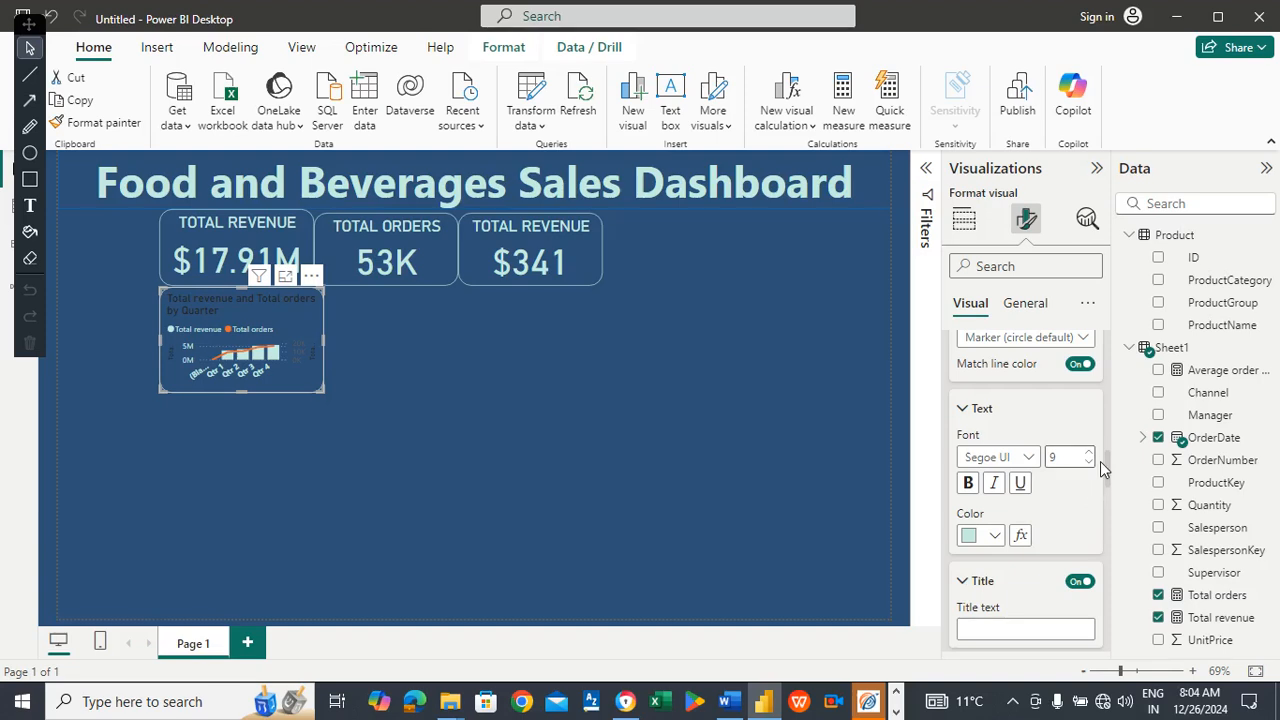
pyautogui.moveTo(1108, 483)
pyautogui.mouseDown()
pyautogui.moveTo(1100, 694)
pyautogui.moveTo(1107, 458)
pyautogui.mouseUp()
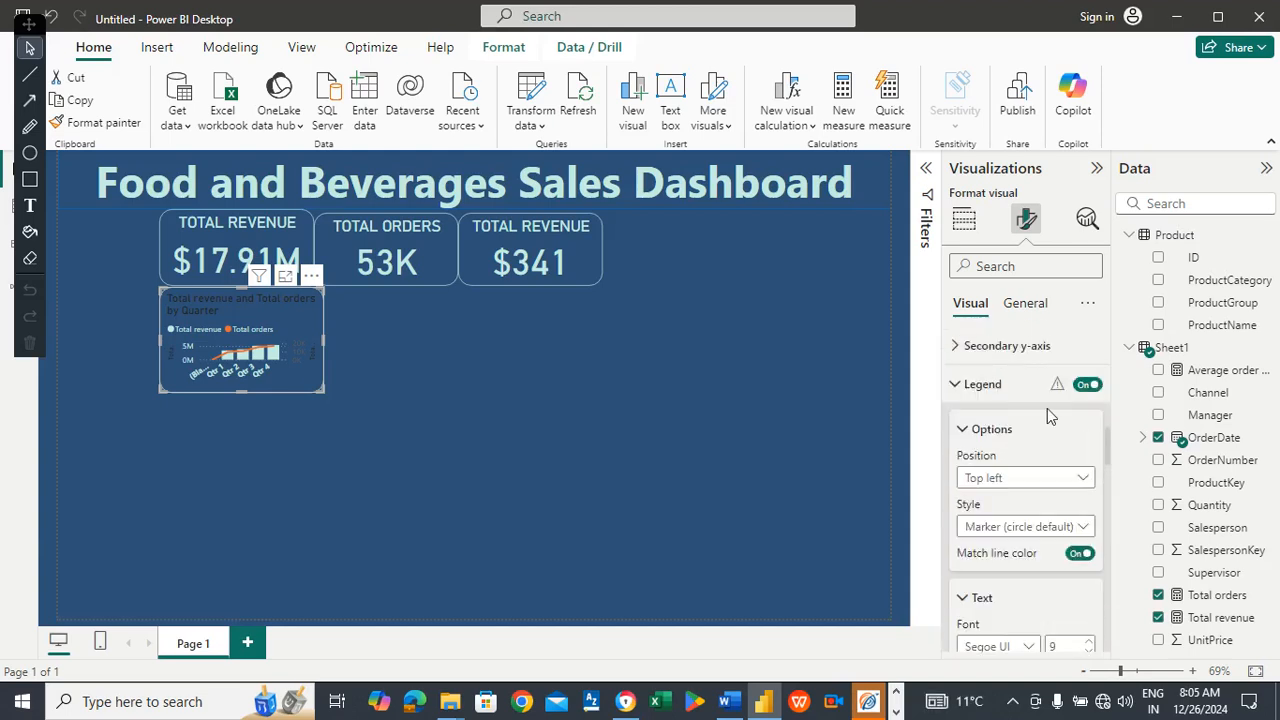
pyautogui.click(1000, 386)
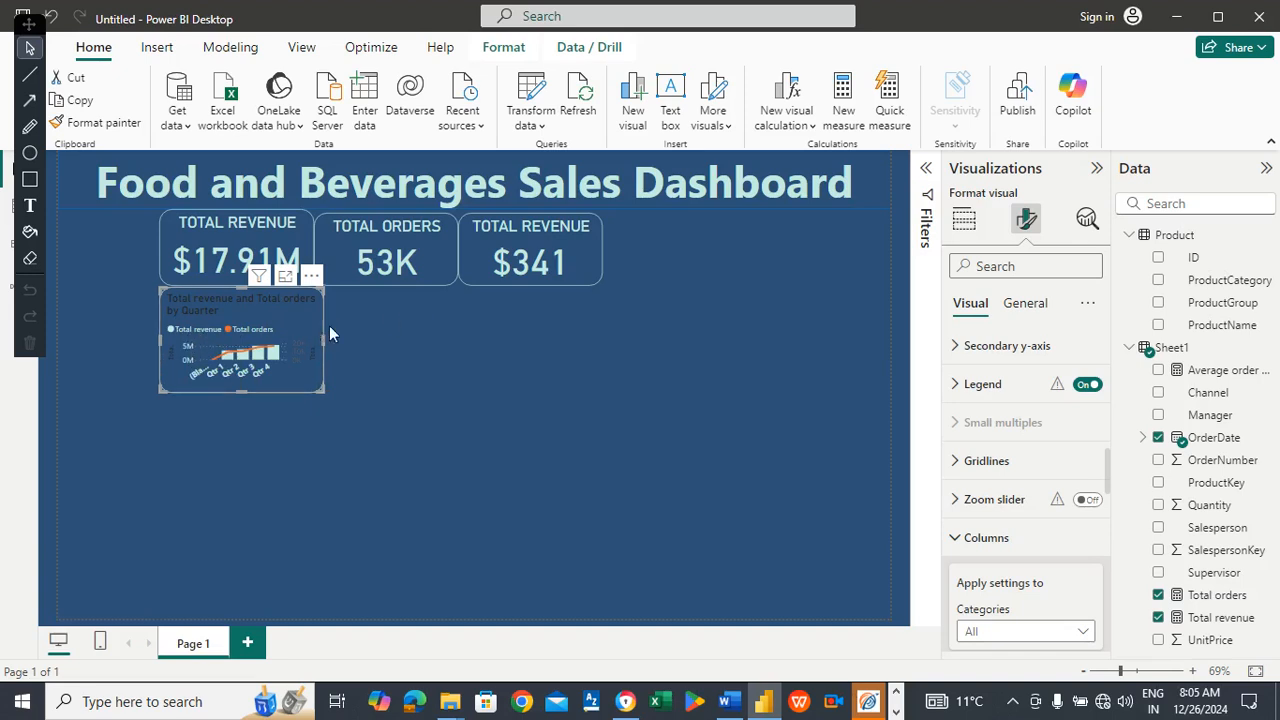
pyautogui.click(355, 327)
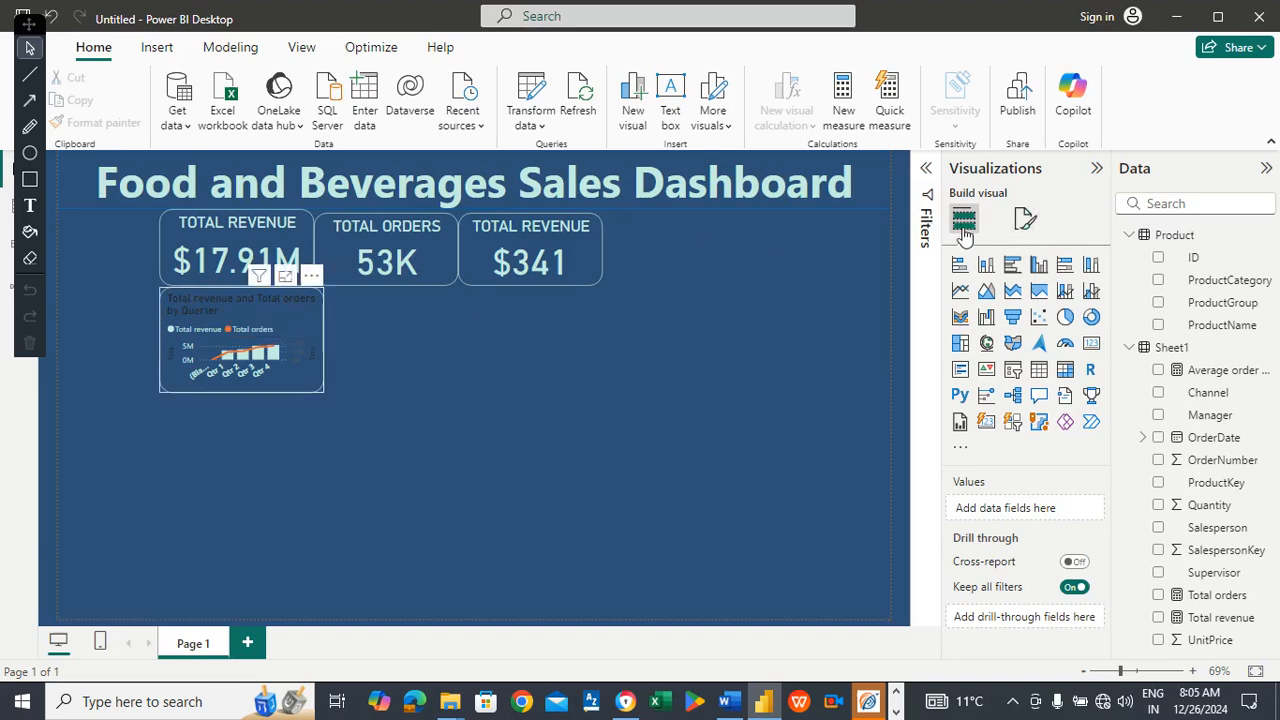
# Open the quarterly chart's title settings and examine the title text through to its end.
pyautogui.click(1026, 219)
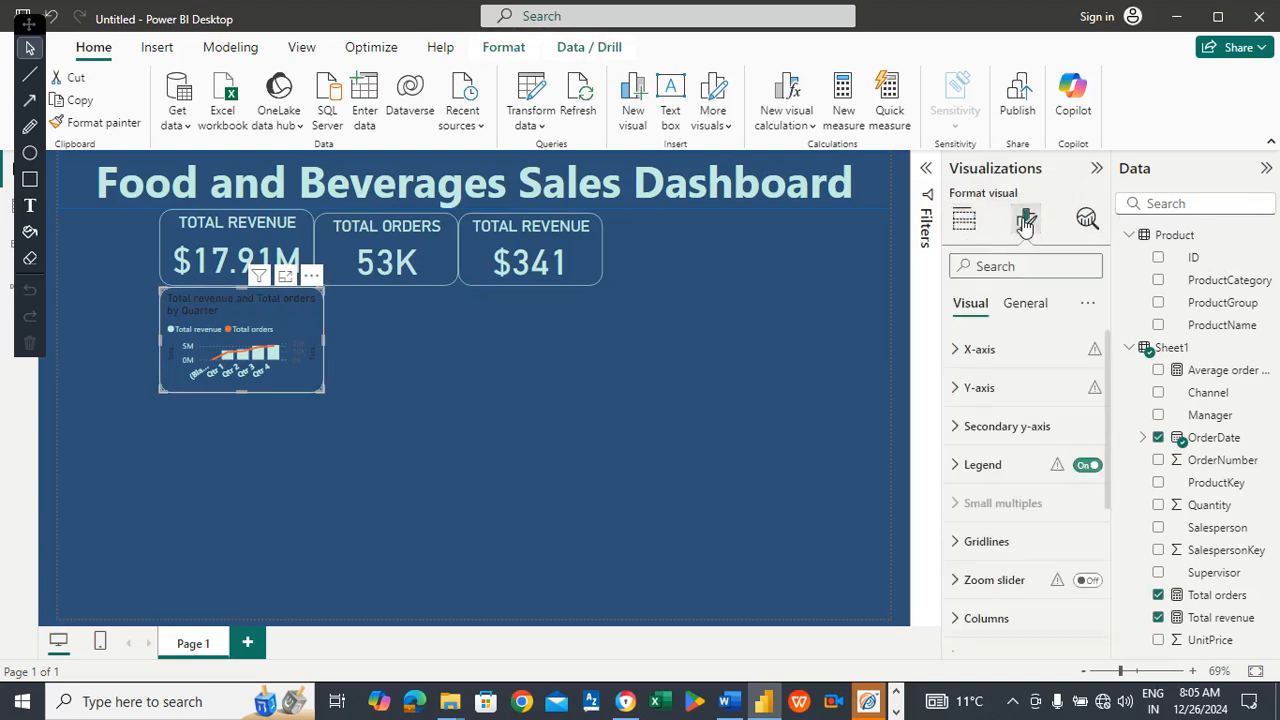
pyautogui.click(1035, 310)
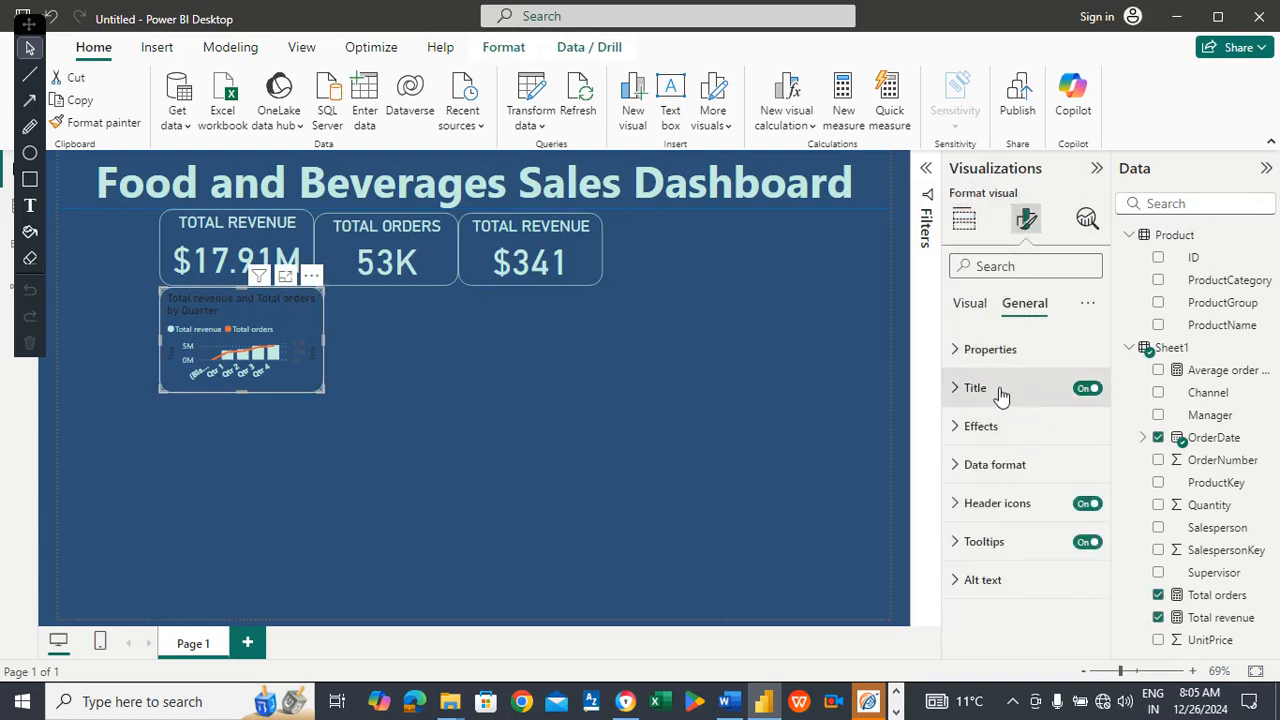
pyautogui.click(1001, 393)
pyautogui.click(1021, 484)
pyautogui.press('Right')
pyautogui.press('Right')
pyautogui.press('Right')
pyautogui.press('Right')
pyautogui.press('Right')
pyautogui.press('Right')
pyautogui.press('Right')
pyautogui.press('Right')
pyautogui.press('Right')
pyautogui.press('Right')
pyautogui.press('Right')
pyautogui.press('Right')
pyautogui.press('Right')
pyautogui.press('Right')
pyautogui.press('Right')
pyautogui.press('Right')
pyautogui.press('Right')
pyautogui.press('Right')
pyautogui.press('Right')
pyautogui.press('Right')
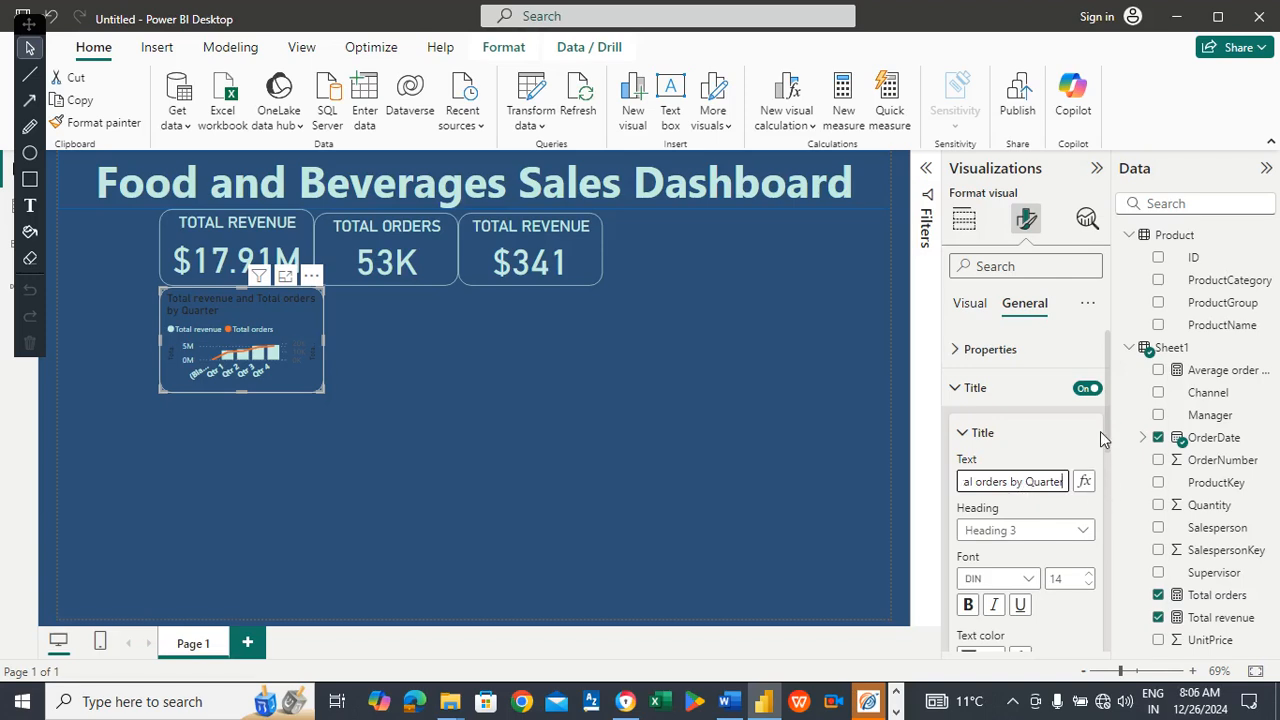
# Make the quarterly chart's title bold, centered and the dashboard's light teal, and deselect the chart.
pyautogui.moveTo(1108, 425); pyautogui.dragTo(1108, 476)
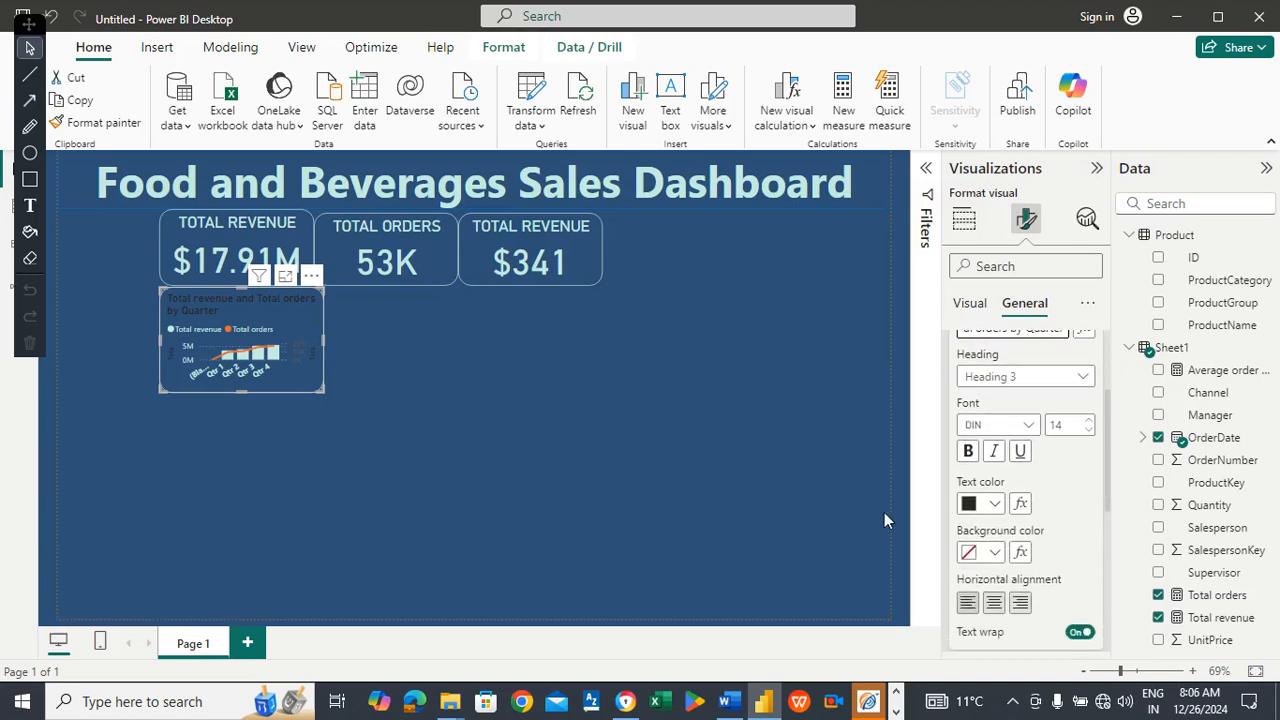
pyautogui.click(993, 503)
pyautogui.click(982, 424)
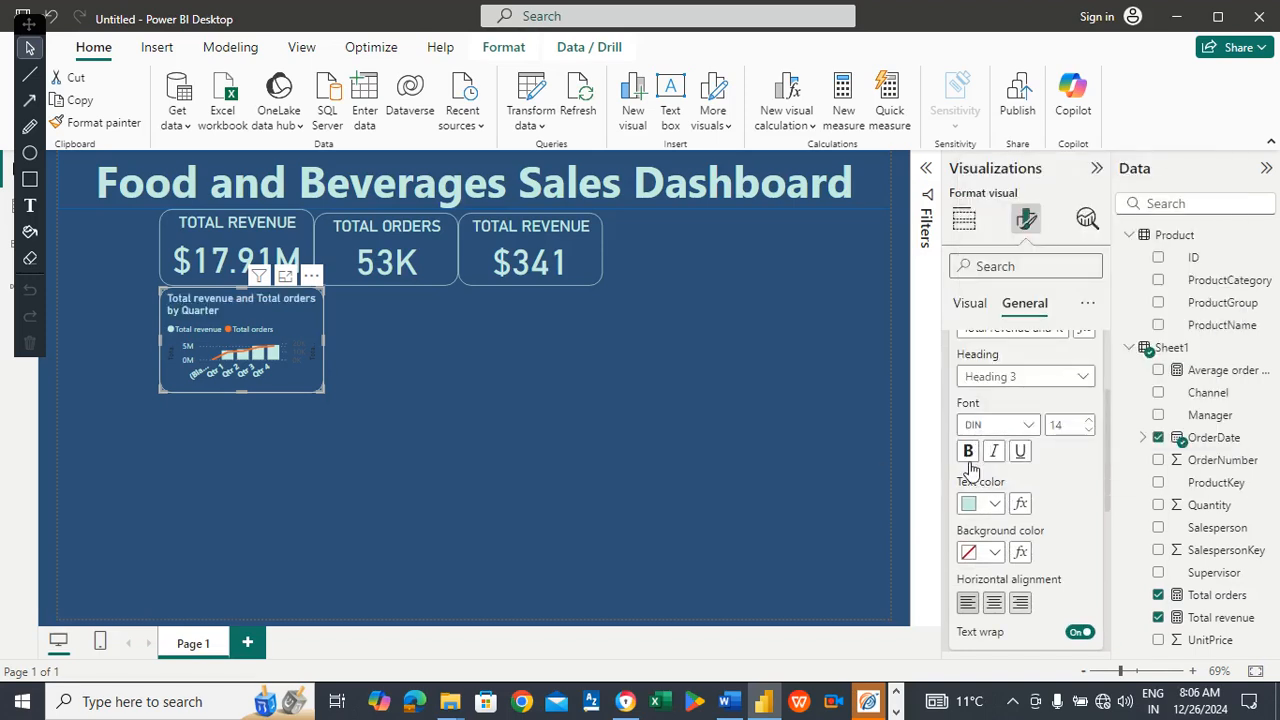
pyautogui.click(968, 452)
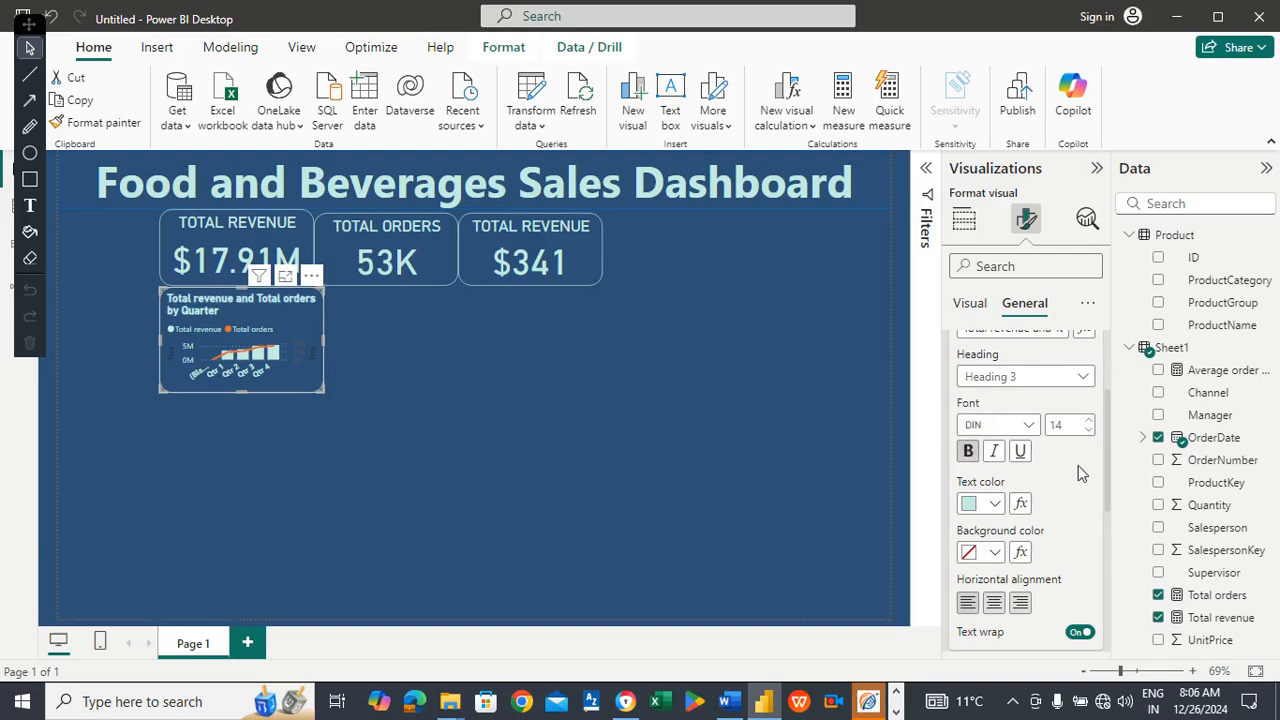
pyautogui.click(994, 604)
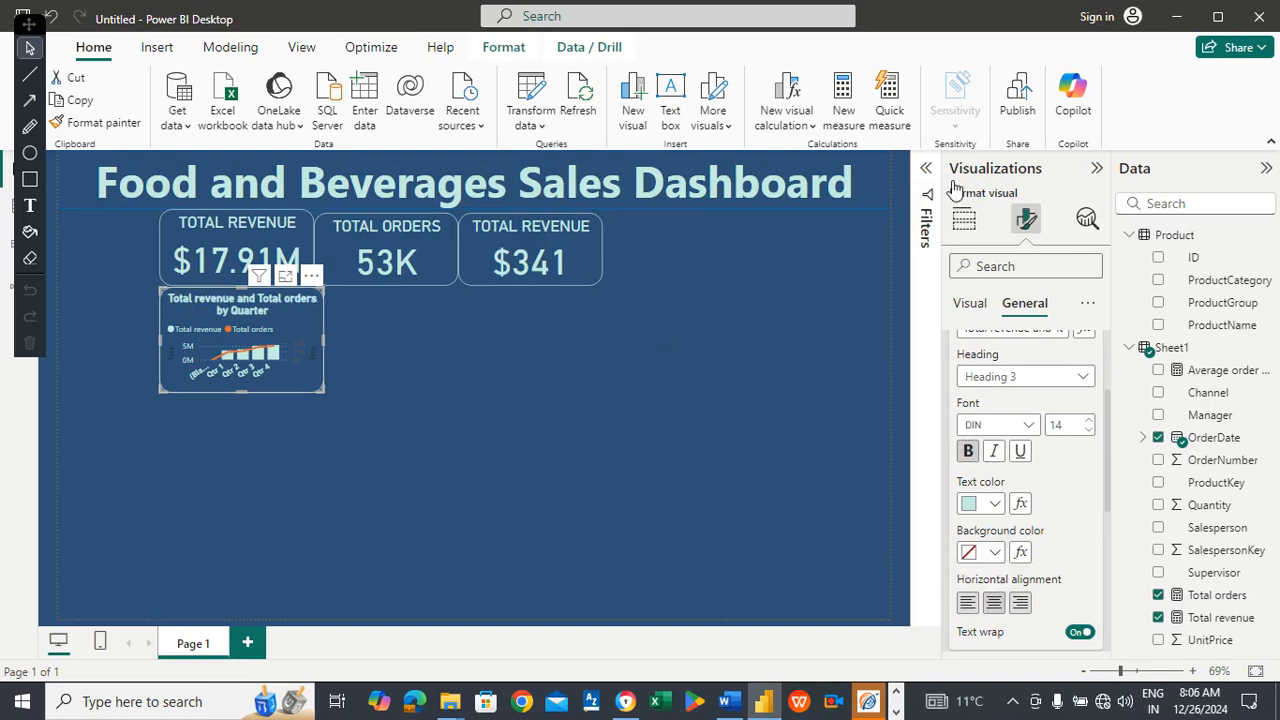
pyautogui.click(657, 349)
# Filter the quarterly chart's OrderDate quarters to exclude (Blank), and collapse the filters.
pyautogui.click(926, 168)
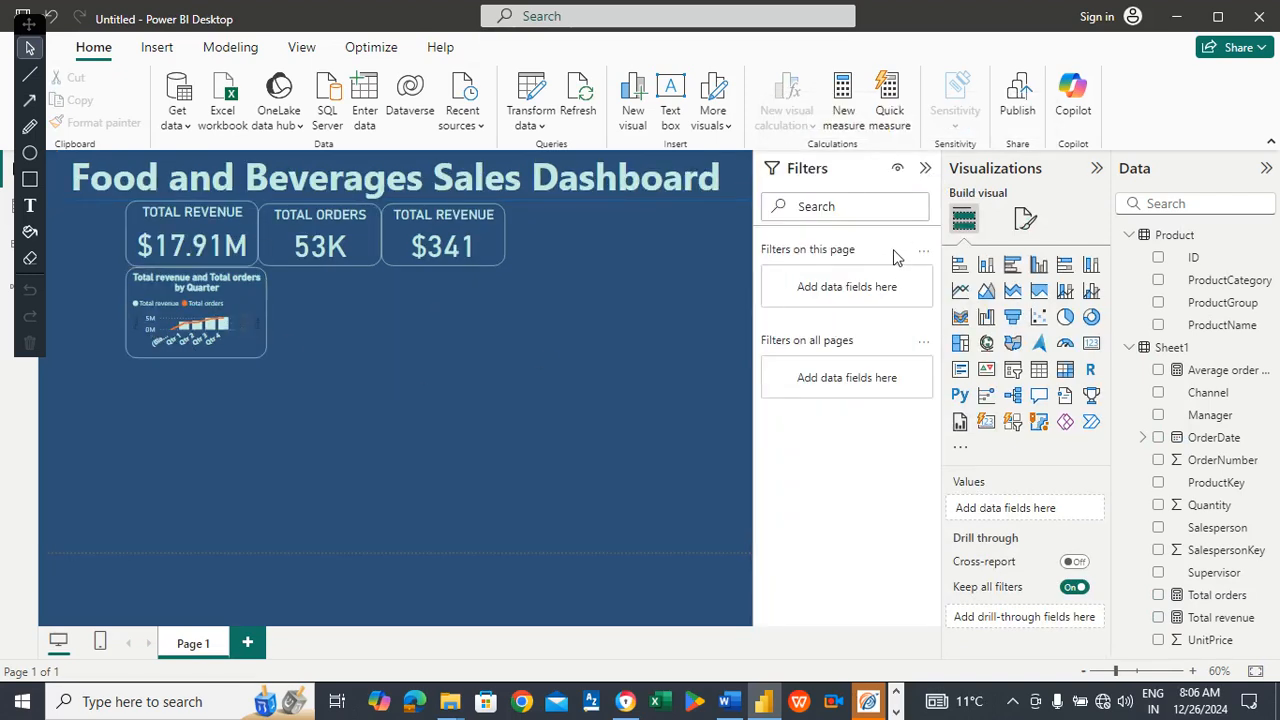
pyautogui.click(249, 282)
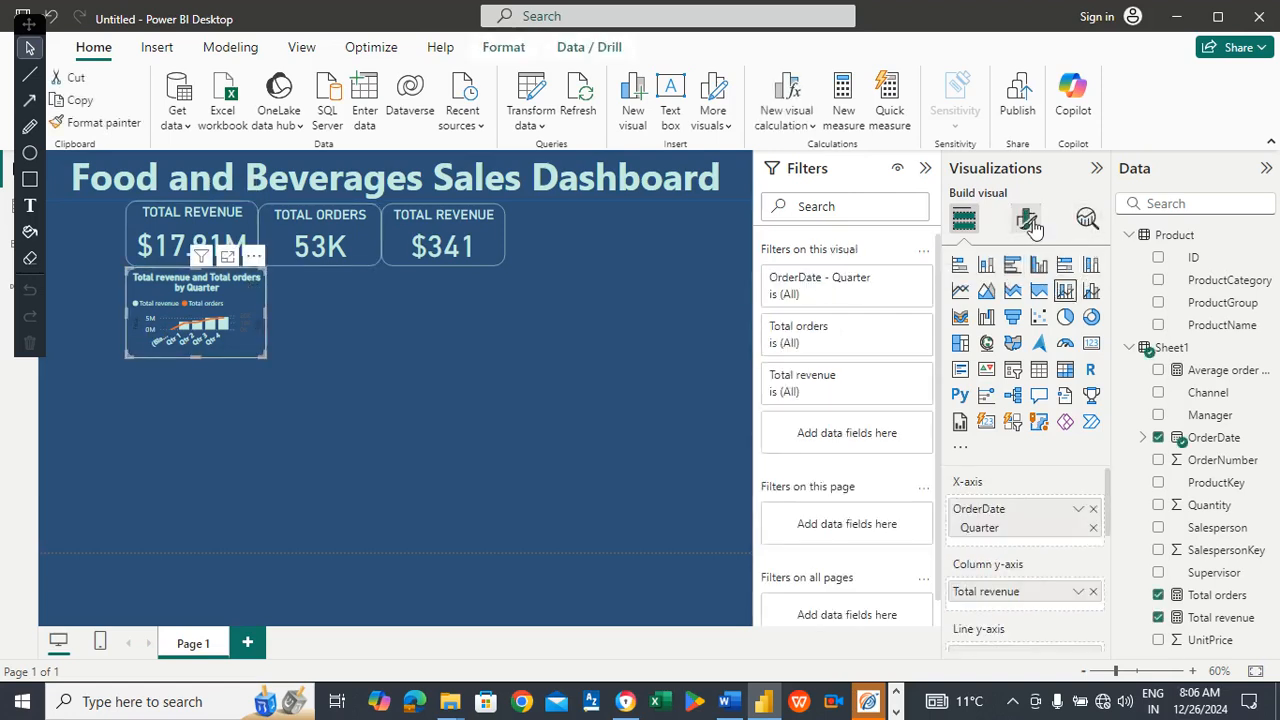
pyautogui.click(868, 287)
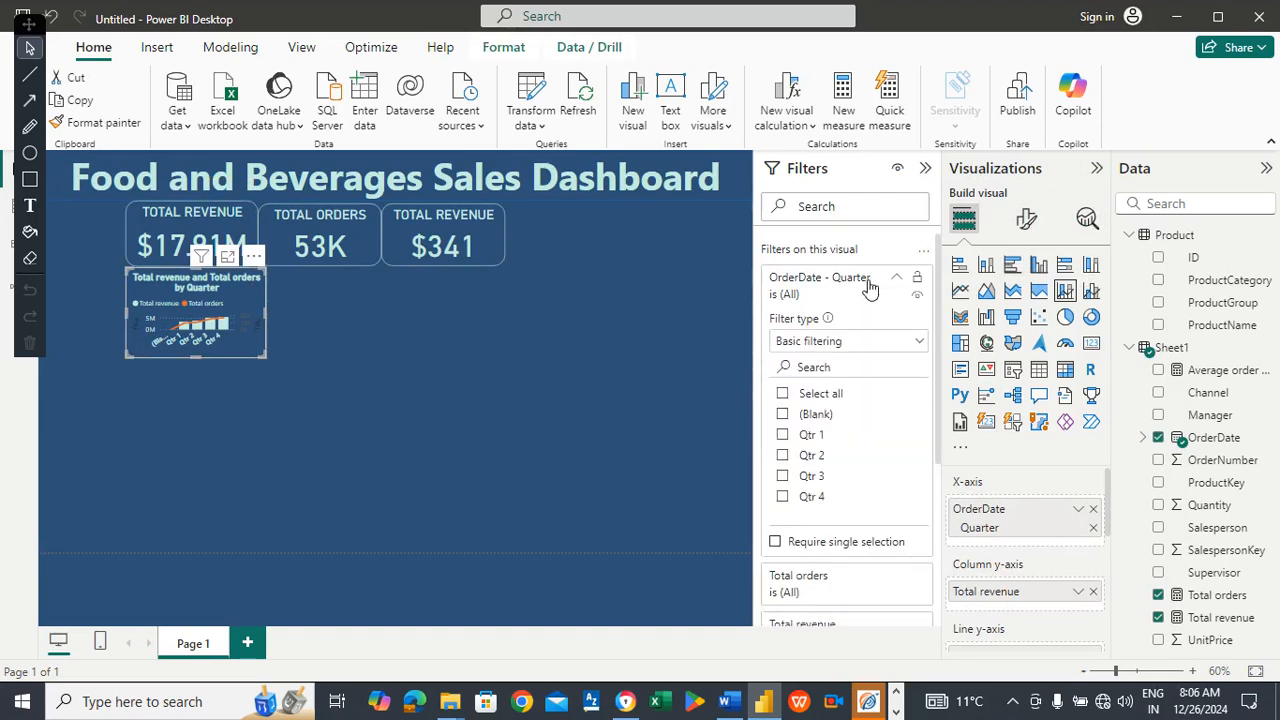
pyautogui.click(783, 416)
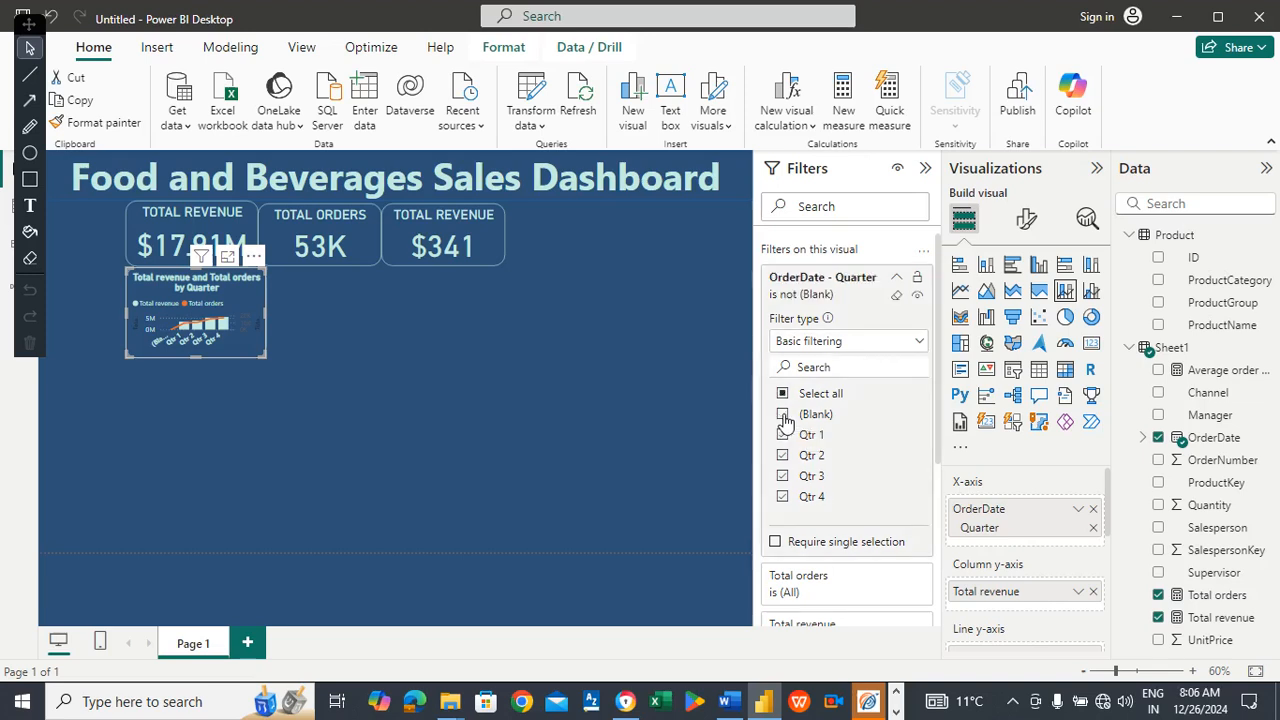
pyautogui.click(332, 389)
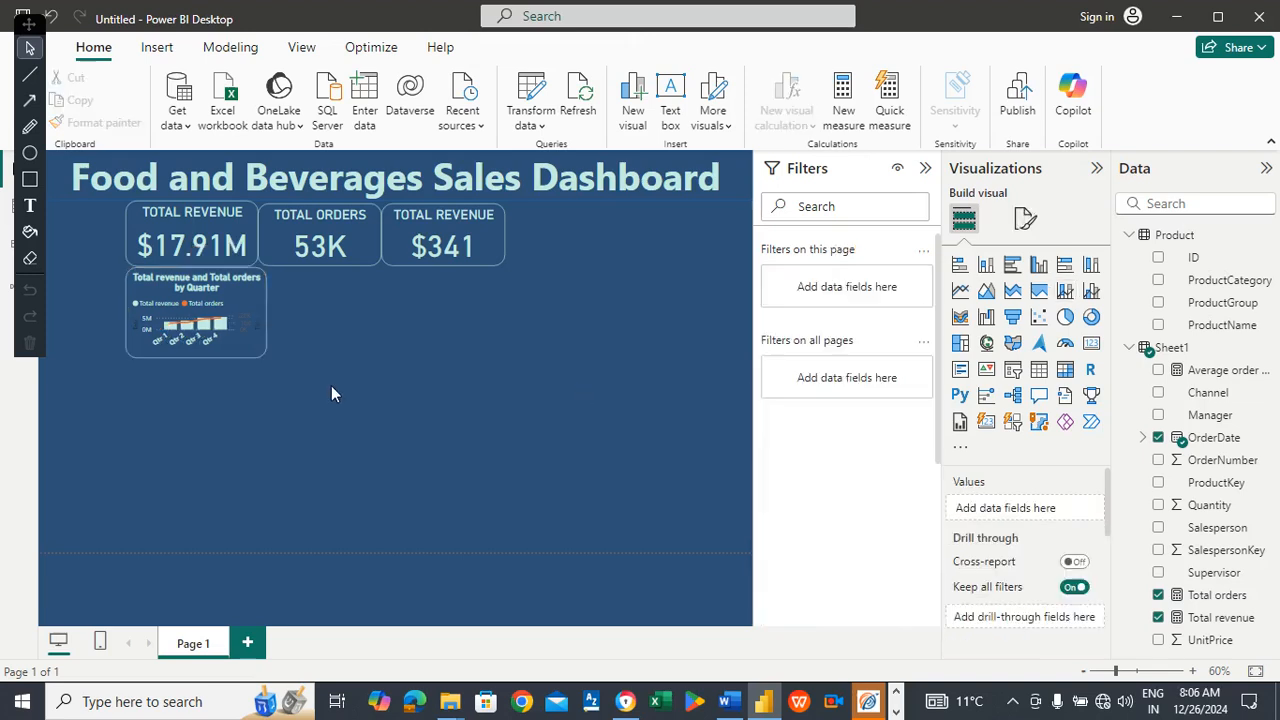
pyautogui.click(925, 168)
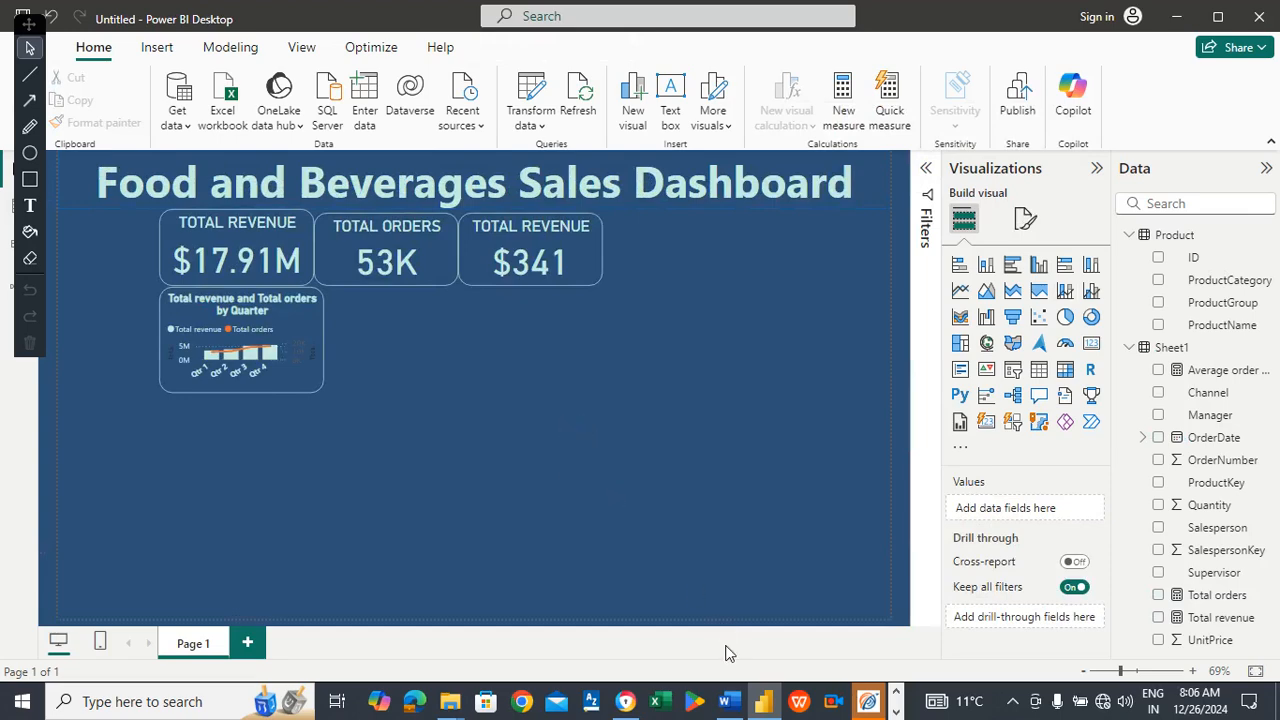
# Switch to the Word task list, mark Task 3 as "Done" followed by a blank line, and bring Task 4 into view.
pyautogui.click(729, 701)
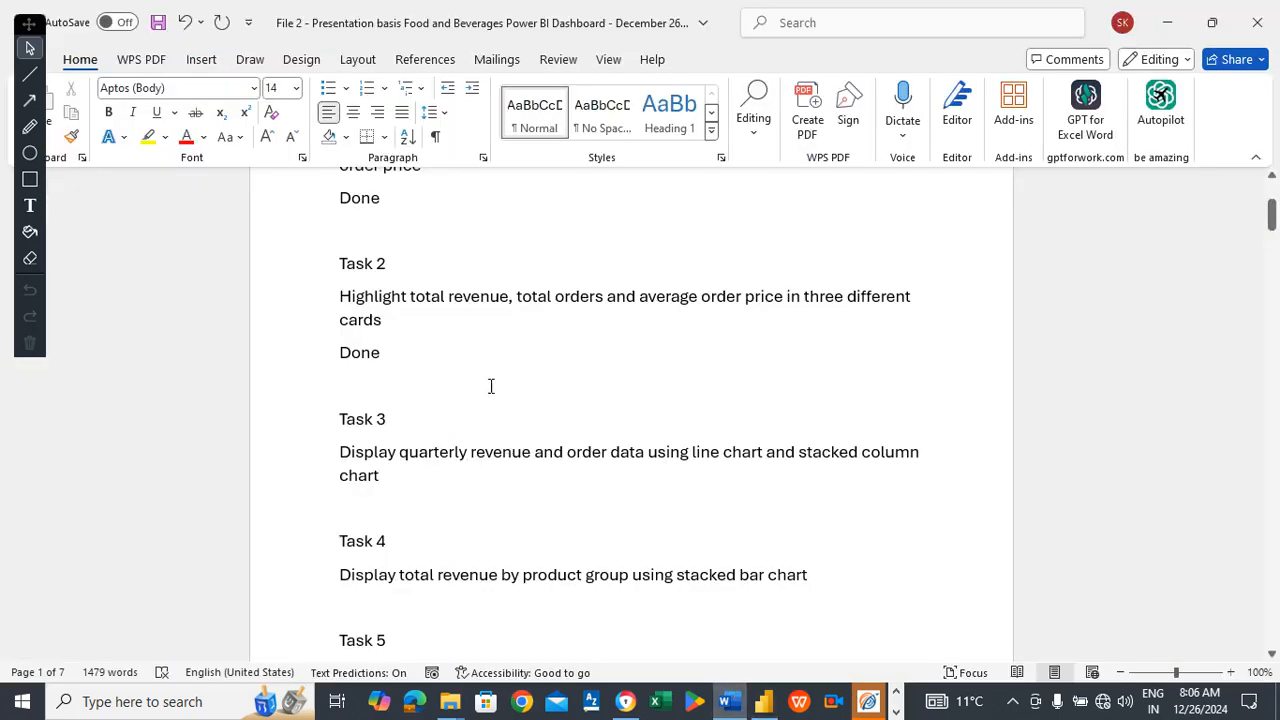
pyautogui.write('Do')
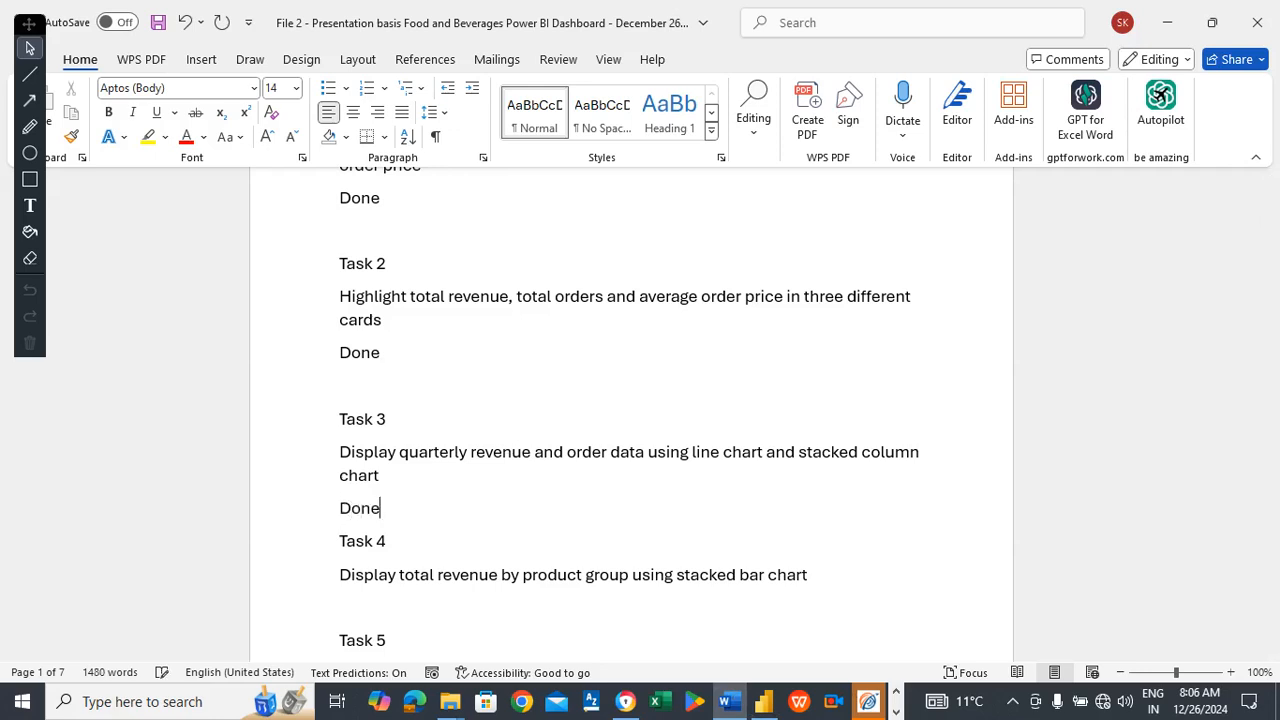
pyautogui.write('ne')
pyautogui.press('Return')
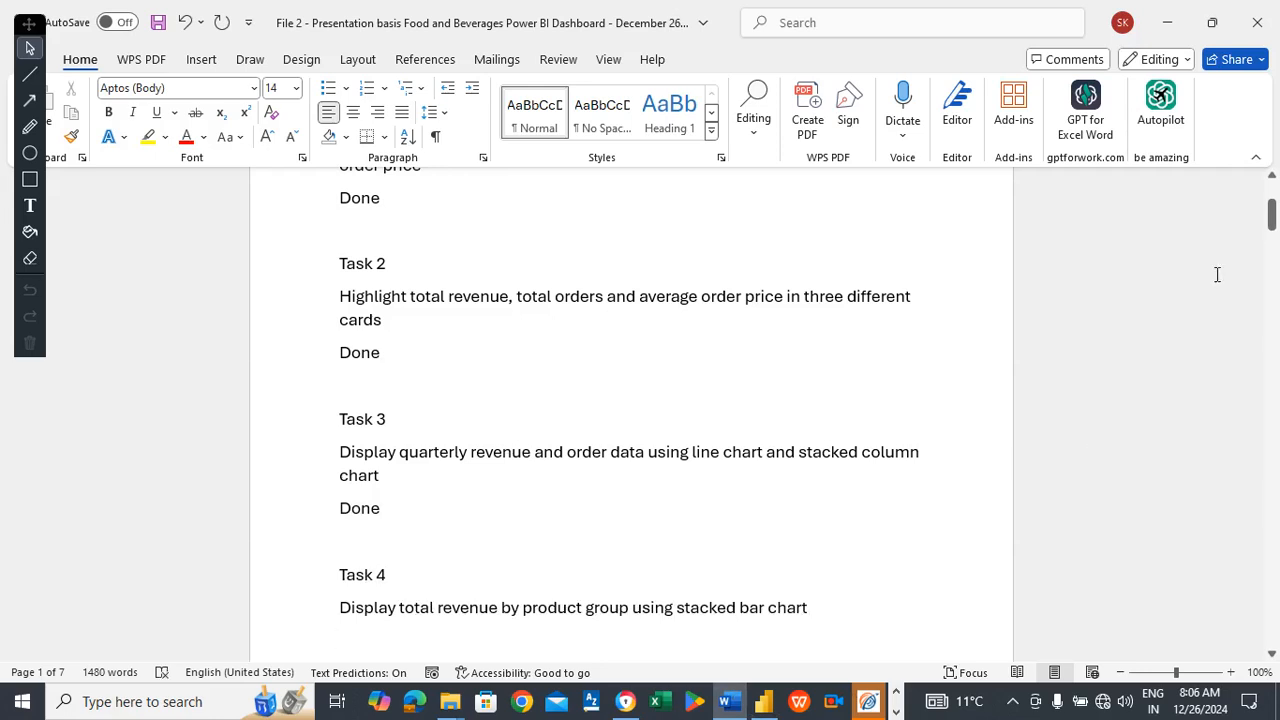
pyautogui.moveTo(1273, 215); pyautogui.dragTo(1271, 233)
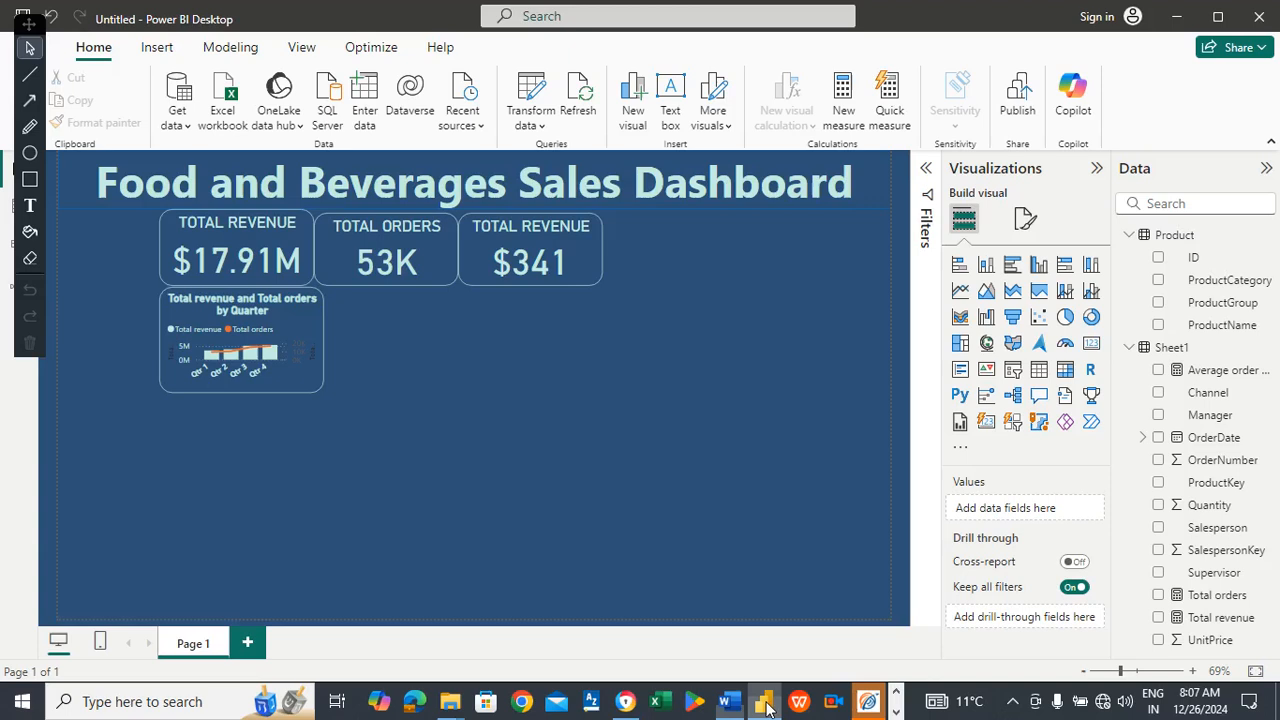
# Switch to Power BI and add a stacked bar chart, narrowed and placed directly below the quarterly chart.
pyautogui.click(763, 701)
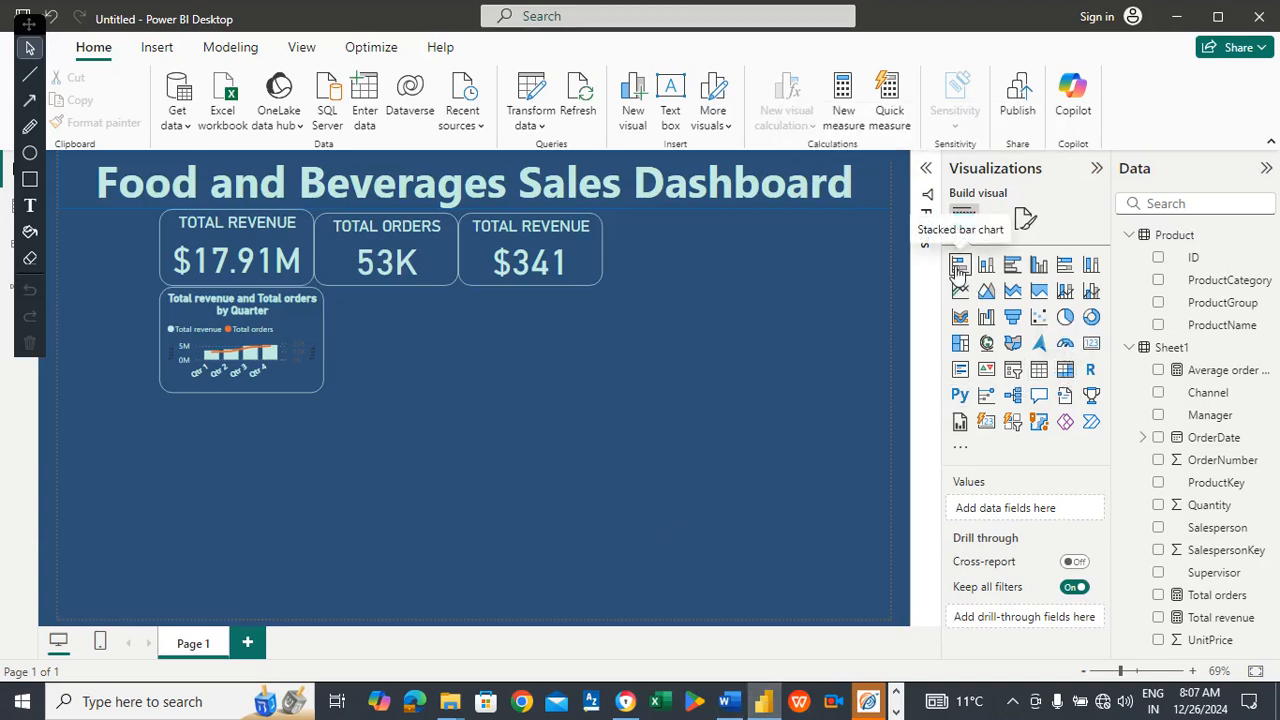
pyautogui.moveTo(958, 272); pyautogui.dragTo(284, 462)
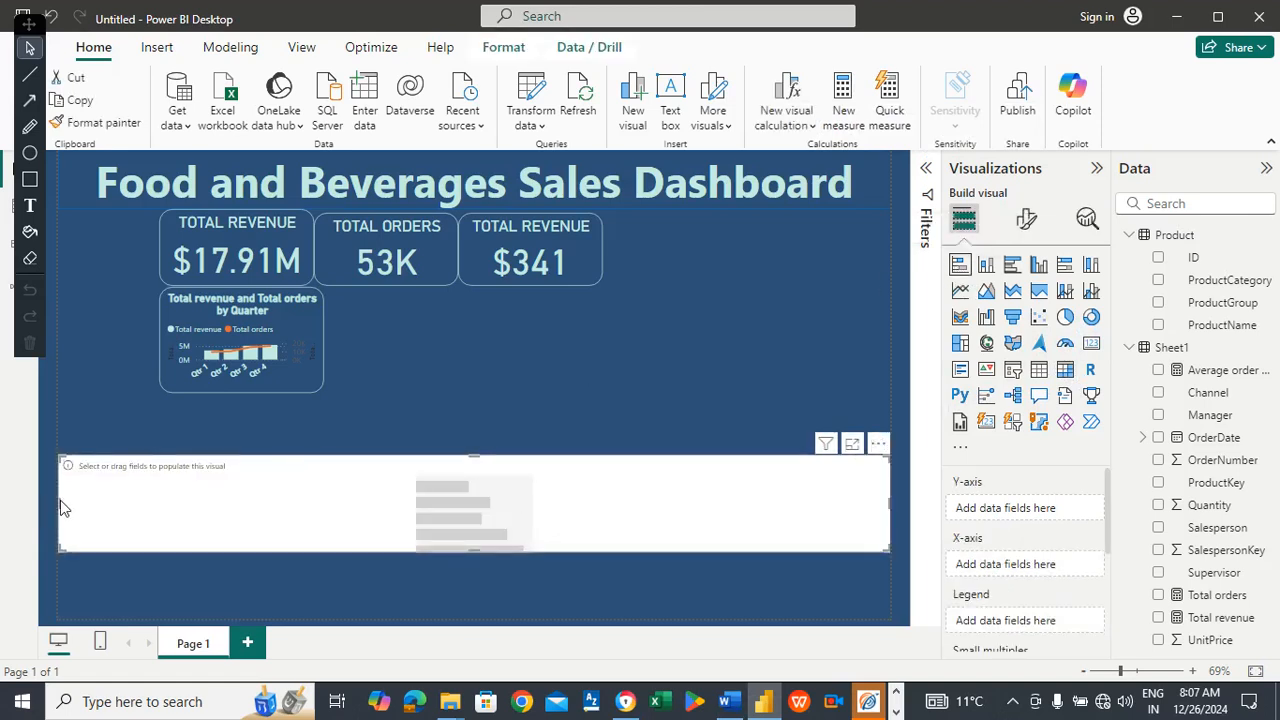
pyautogui.moveTo(62, 505); pyautogui.dragTo(479, 531)
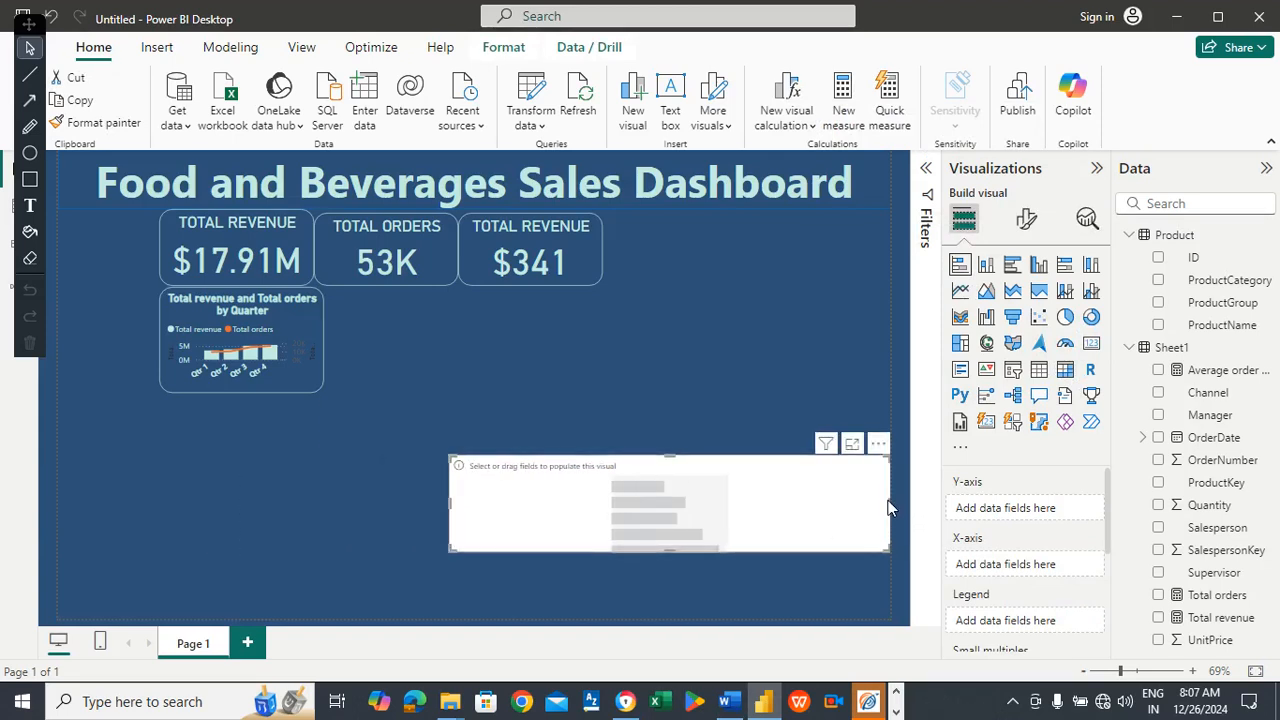
pyautogui.moveTo(890, 502); pyautogui.dragTo(626, 502)
pyautogui.moveTo(545, 494); pyautogui.dragTo(254, 441)
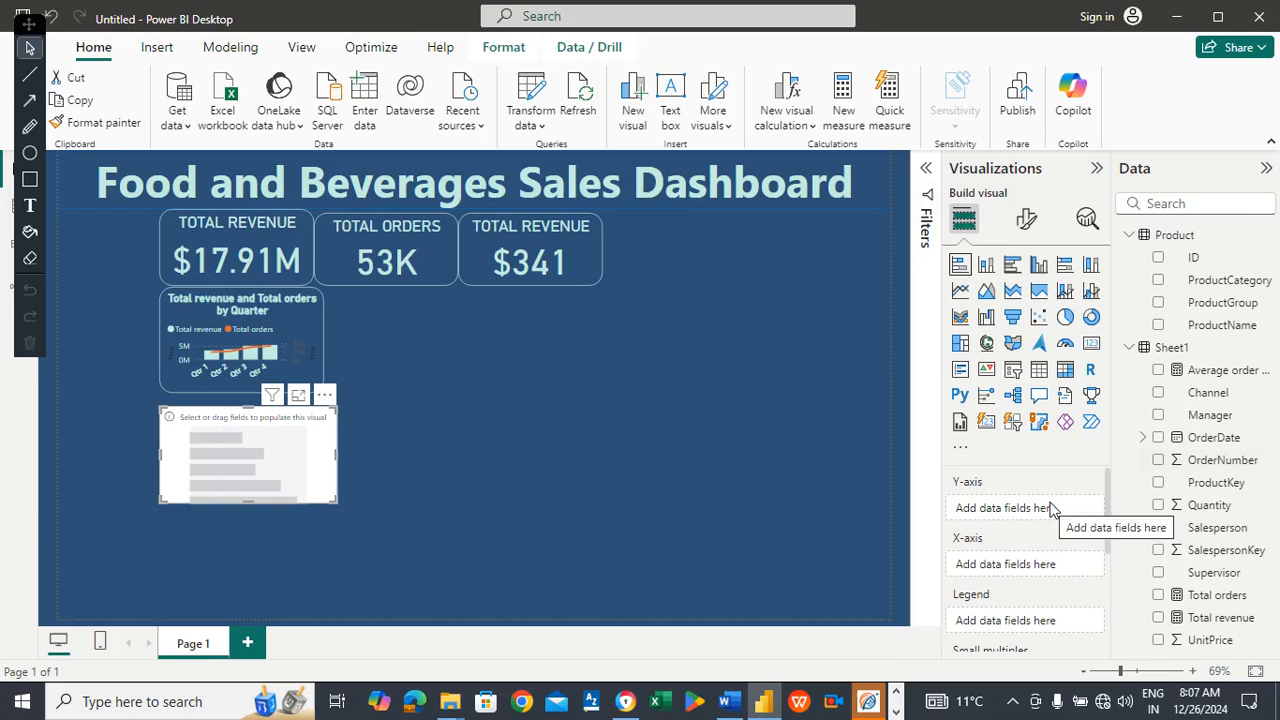
# Check Task 4 in the Word list, and plot ProductGroup on the bar chart's Y-axis against Total revenue on its X-axis.
pyautogui.click(728, 703)
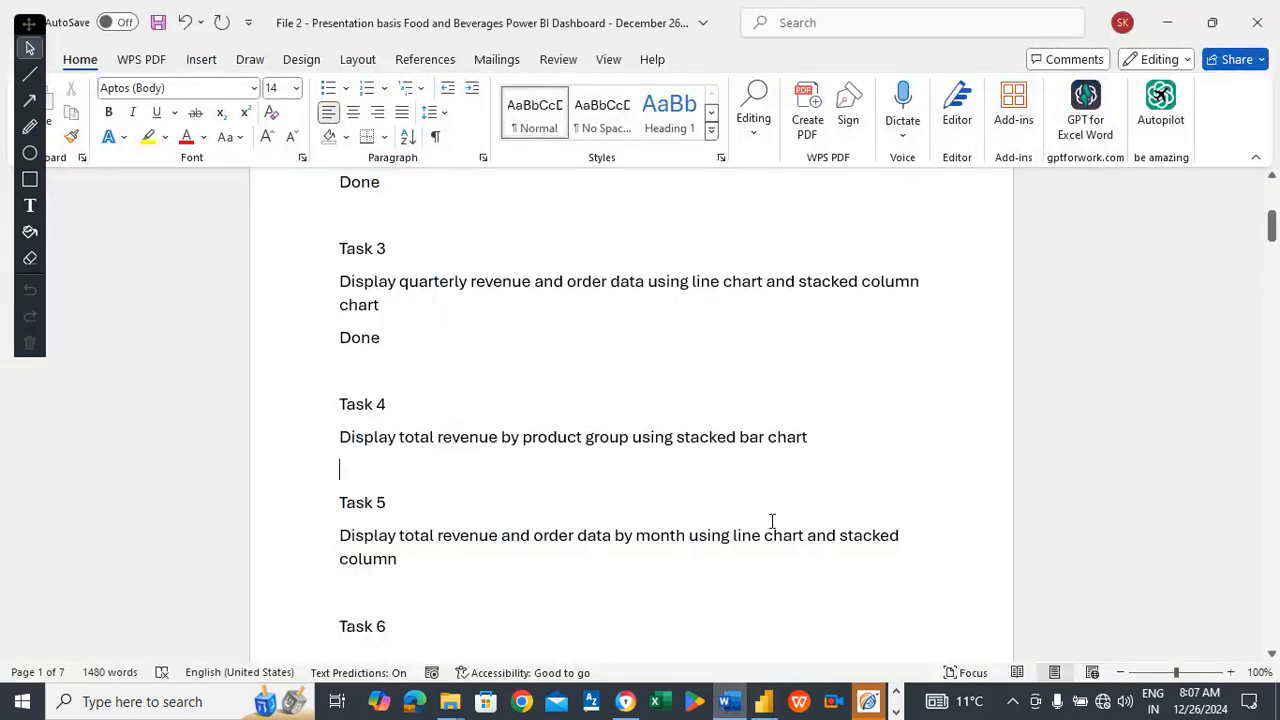
pyautogui.hotkey('alt', 'Tab')
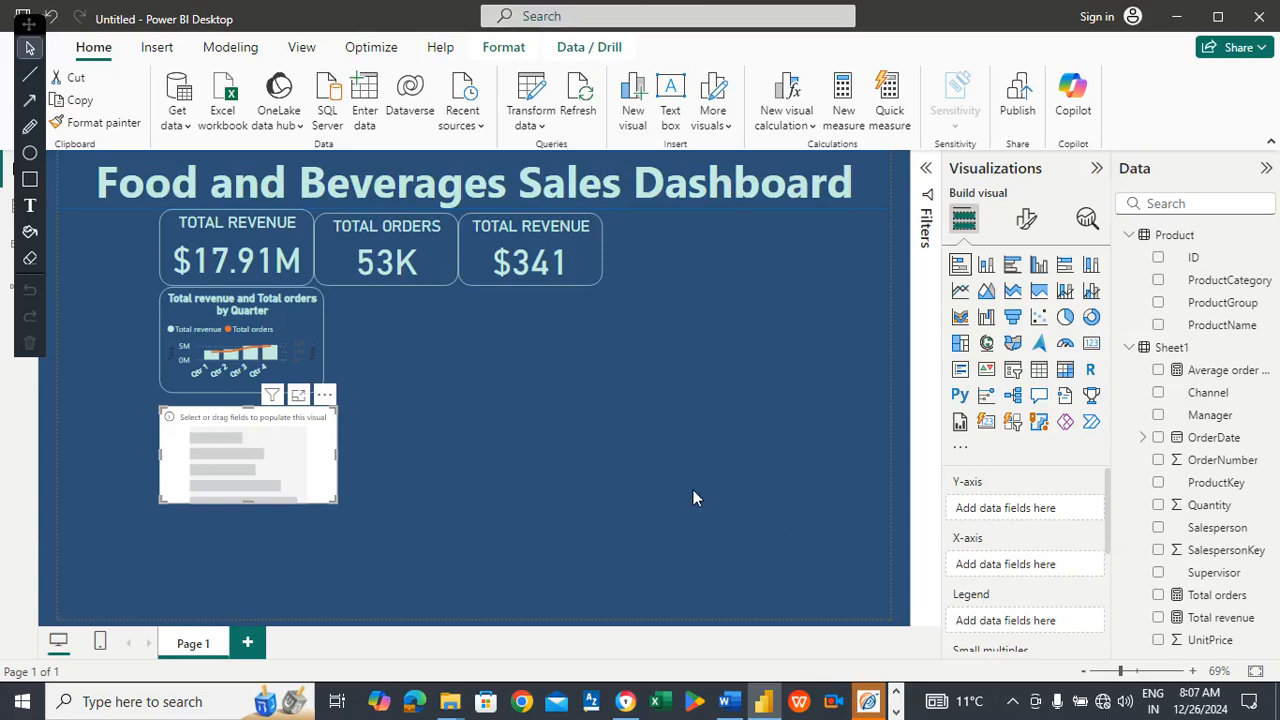
pyautogui.moveTo(1236, 303); pyautogui.dragTo(1046, 508)
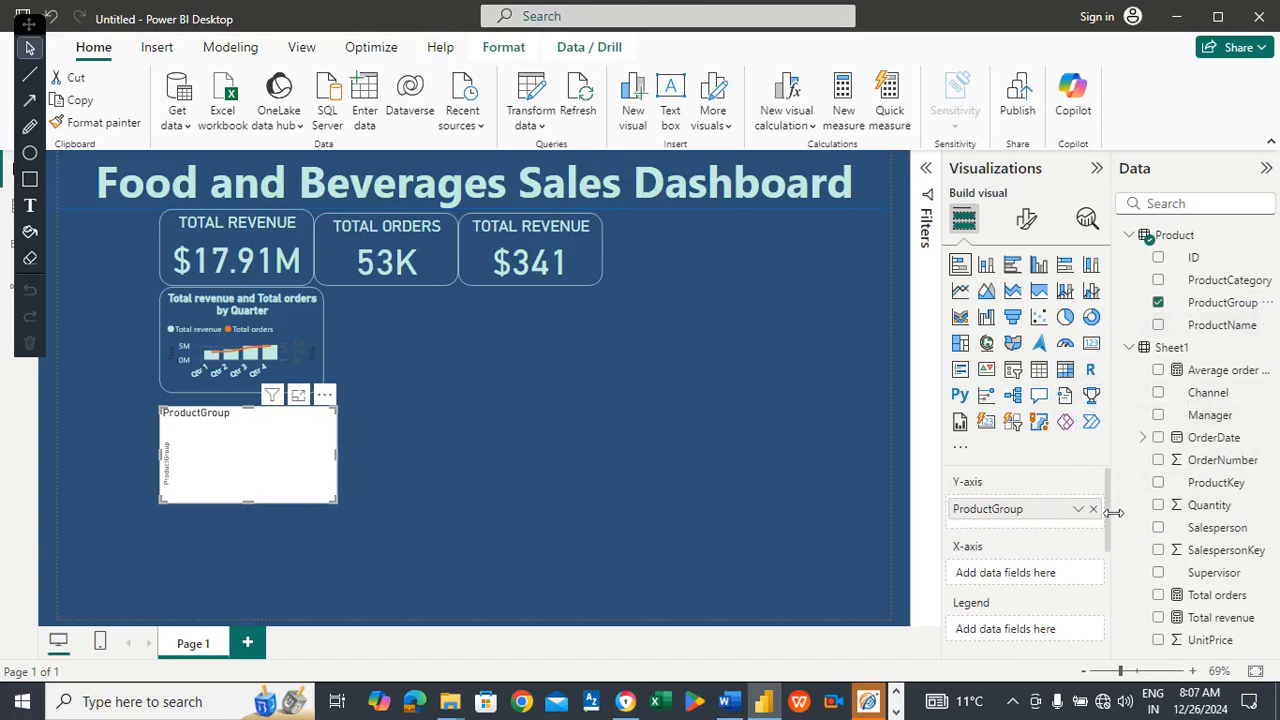
pyautogui.moveTo(1222, 617); pyautogui.dragTo(1035, 574)
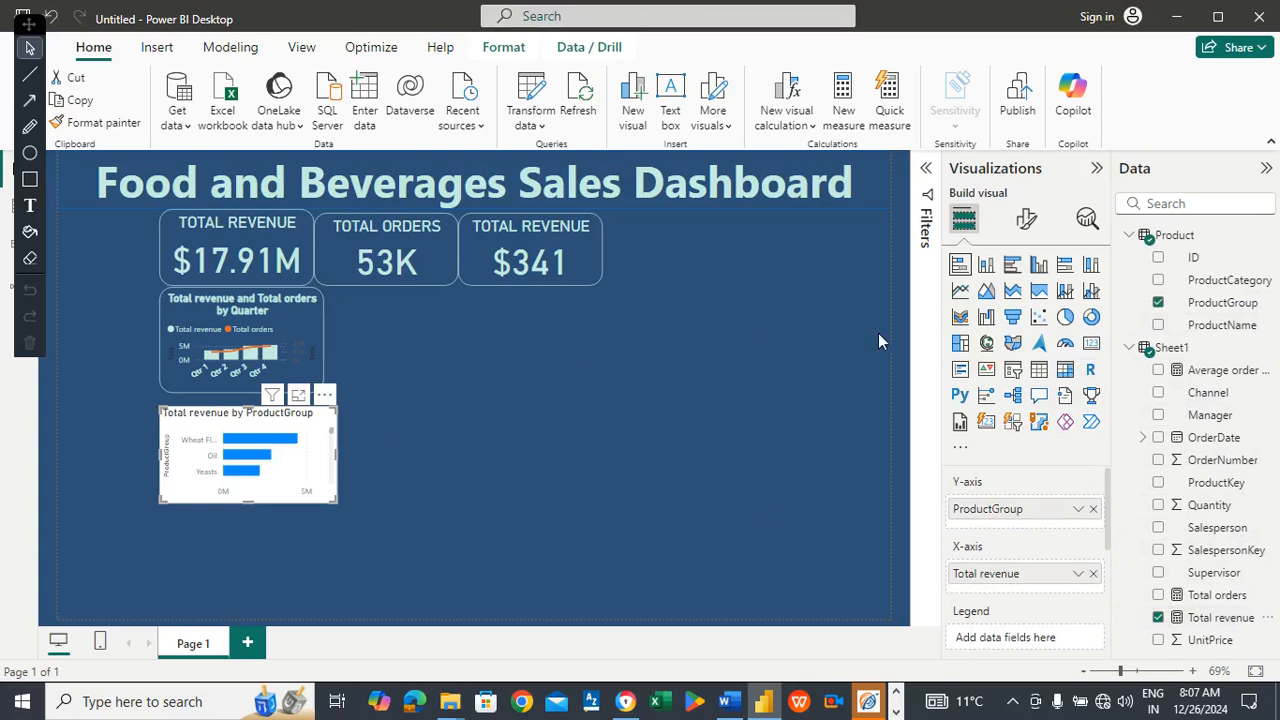
# Color all bars of the product group chart the dashboard's light teal.
pyautogui.click(1024, 222)
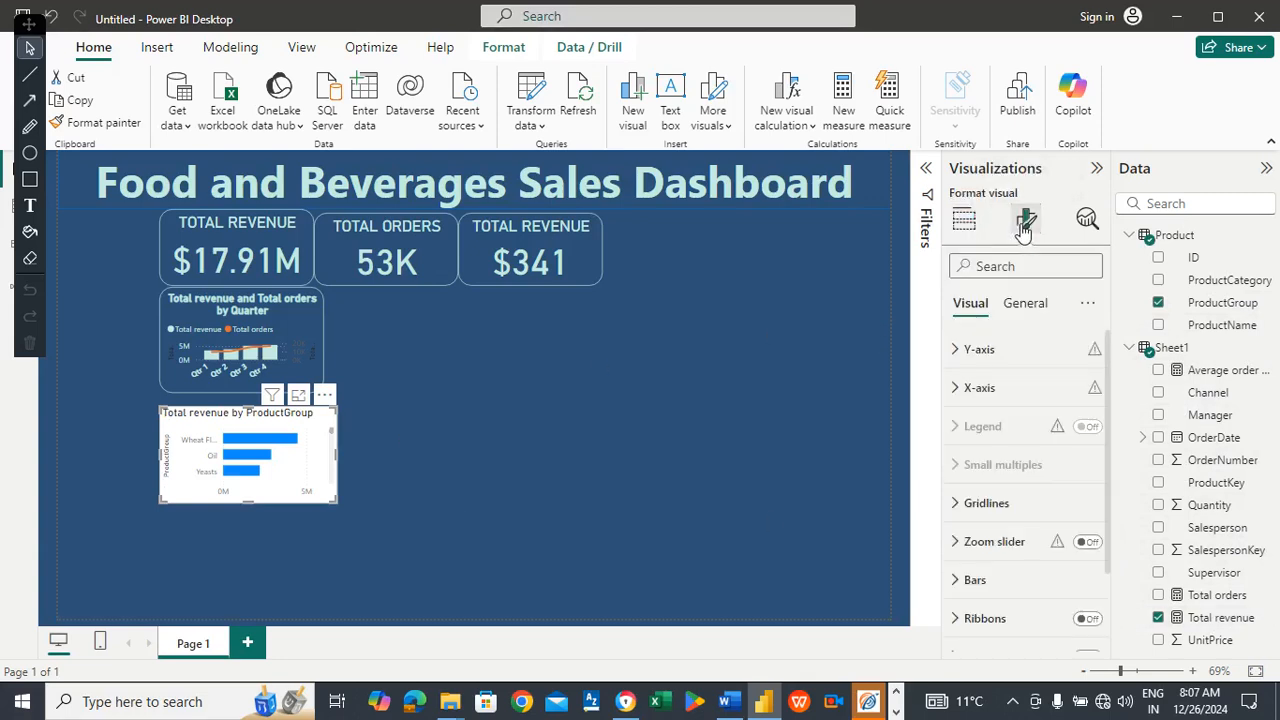
pyautogui.click(978, 580)
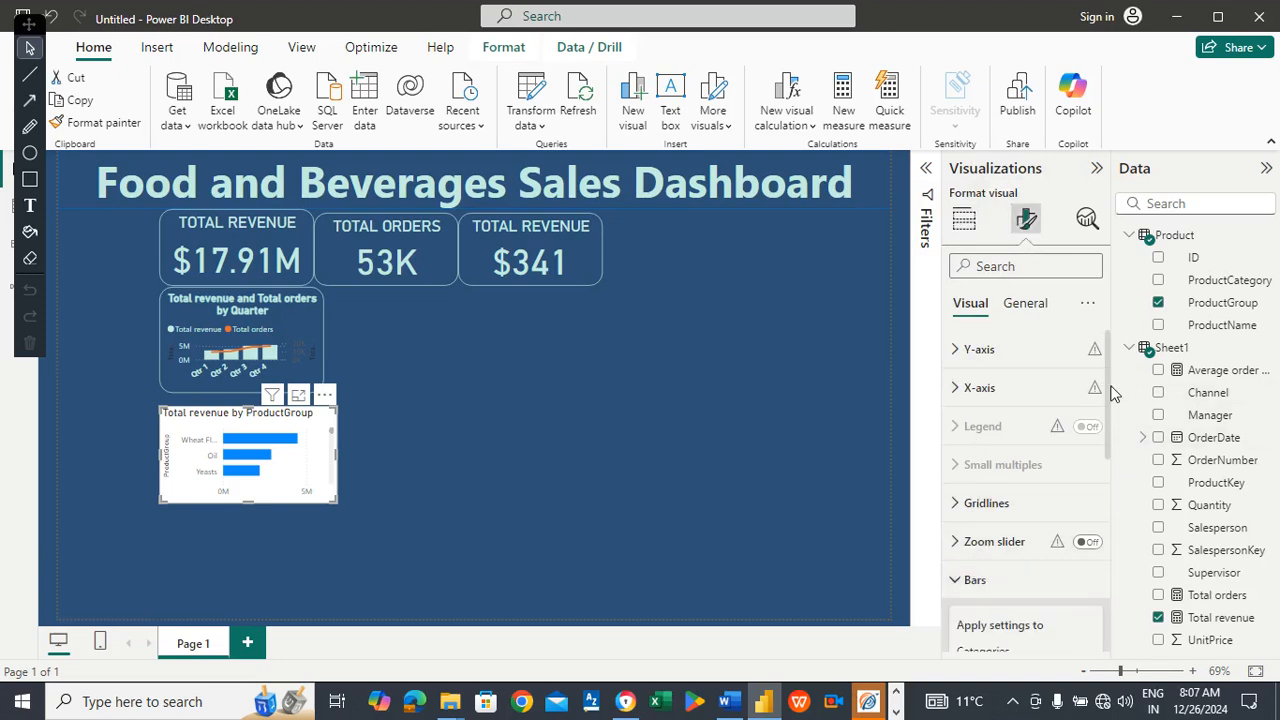
pyautogui.moveTo(1109, 388); pyautogui.dragTo(1112, 478)
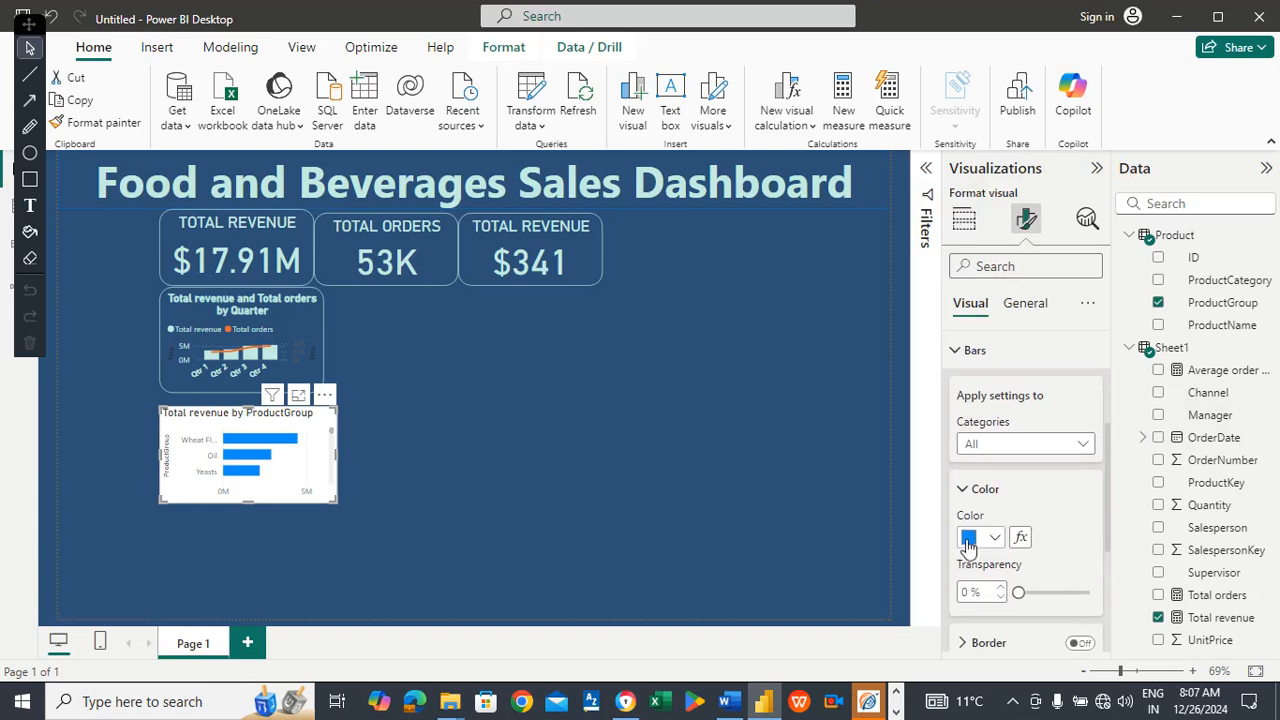
pyautogui.click(993, 541)
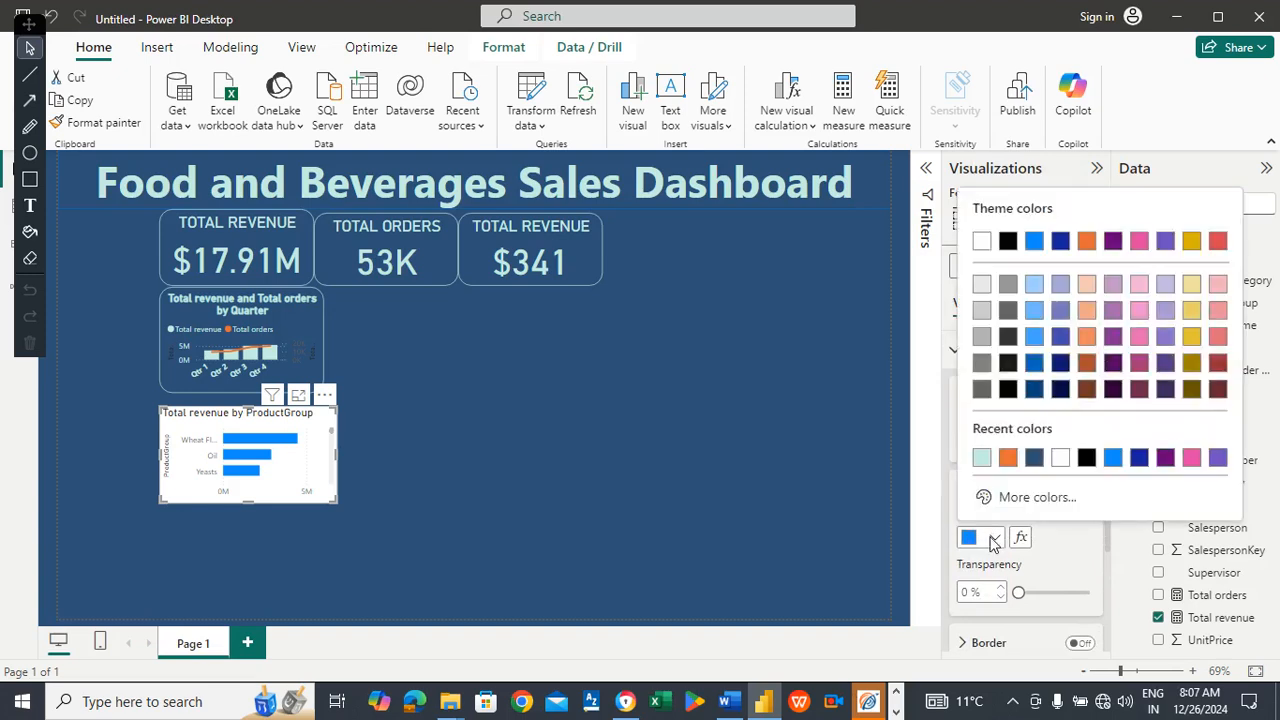
pyautogui.click(981, 466)
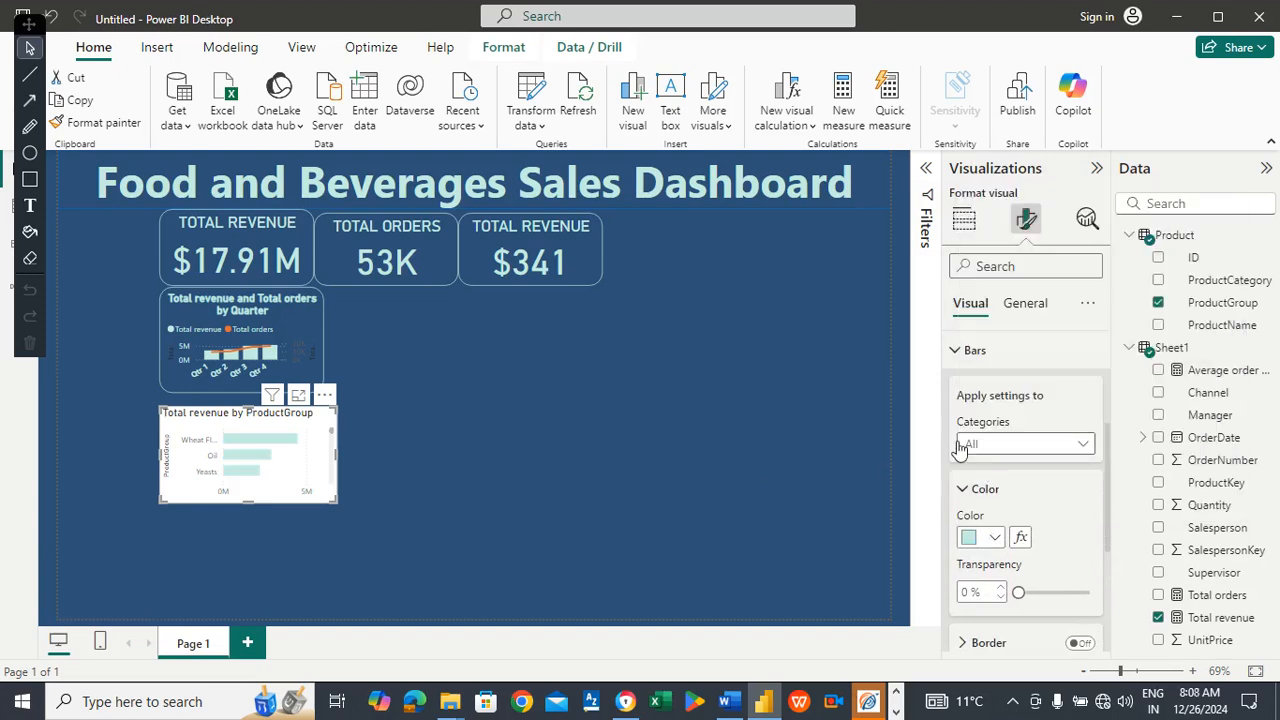
# Turn off the product group bar chart's background.
pyautogui.click(1022, 310)
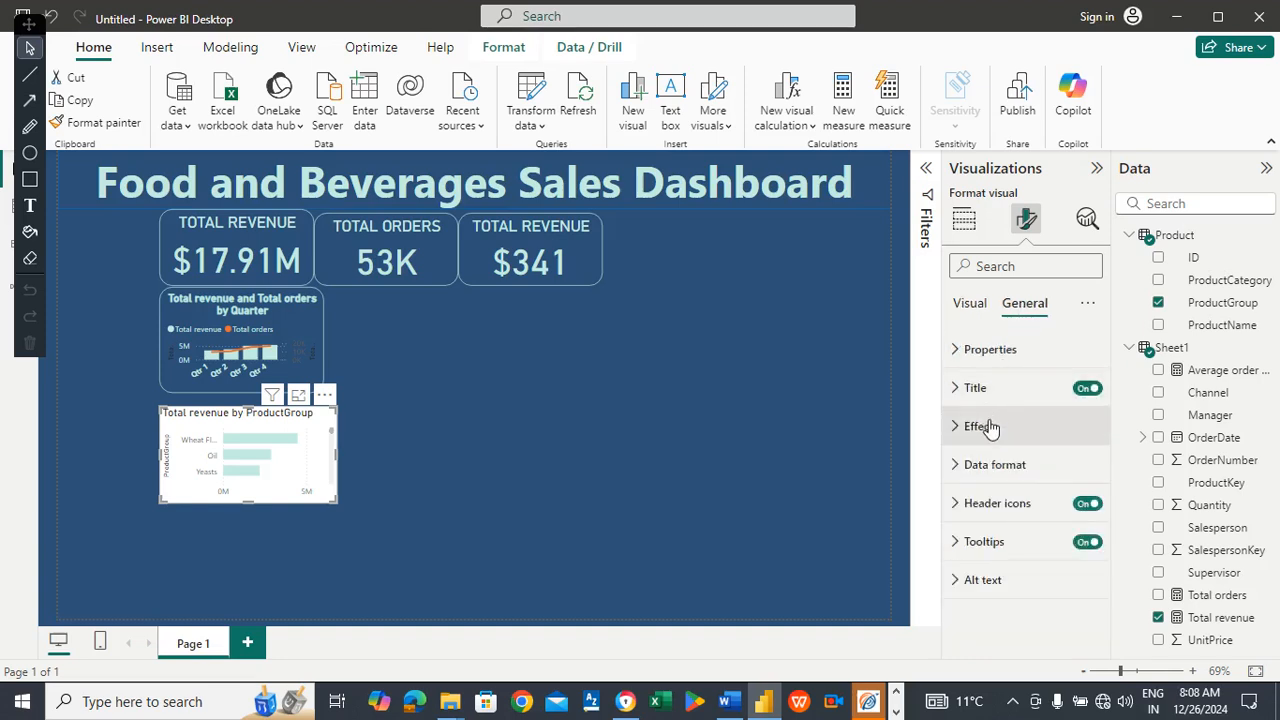
pyautogui.click(986, 426)
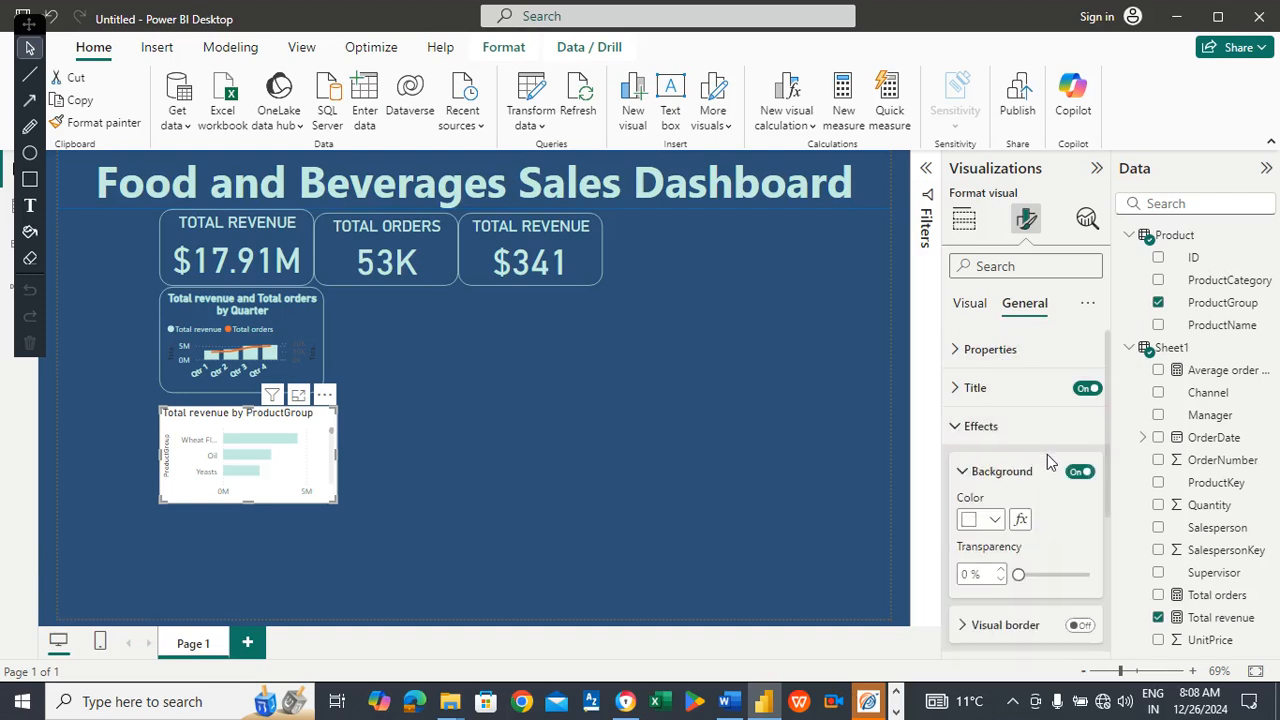
pyautogui.click(1078, 474)
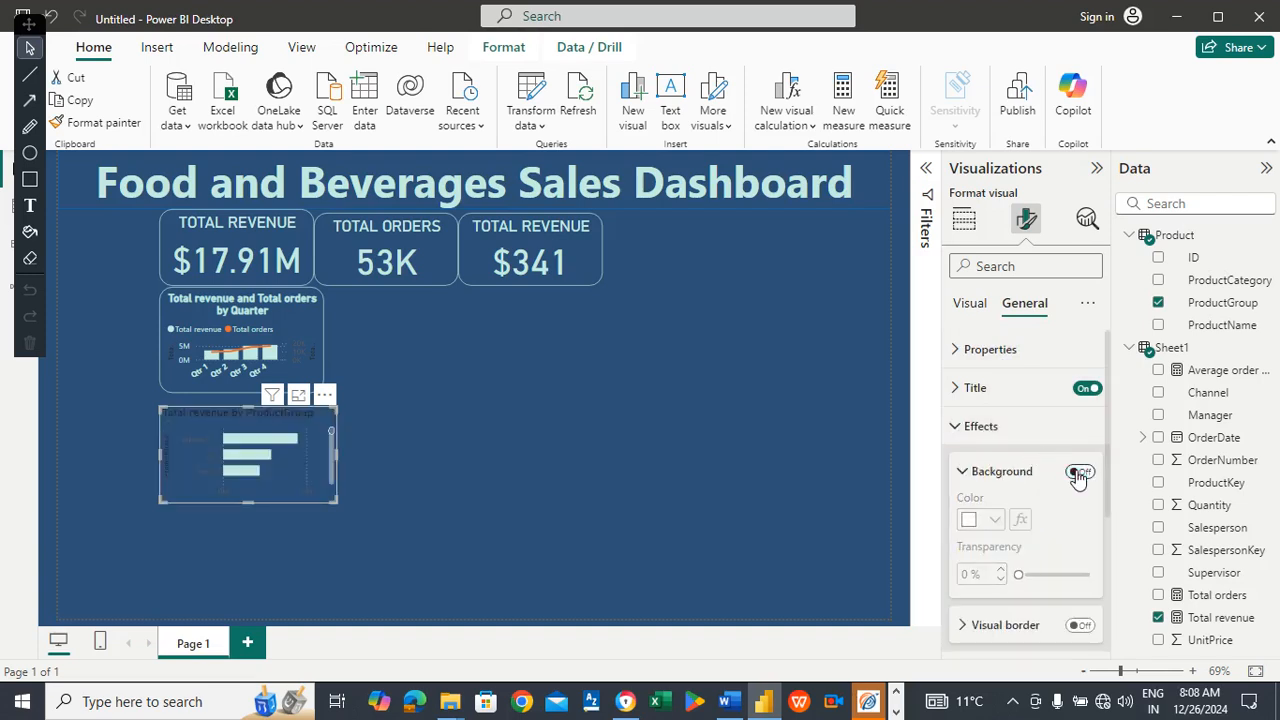
pyautogui.click(990, 427)
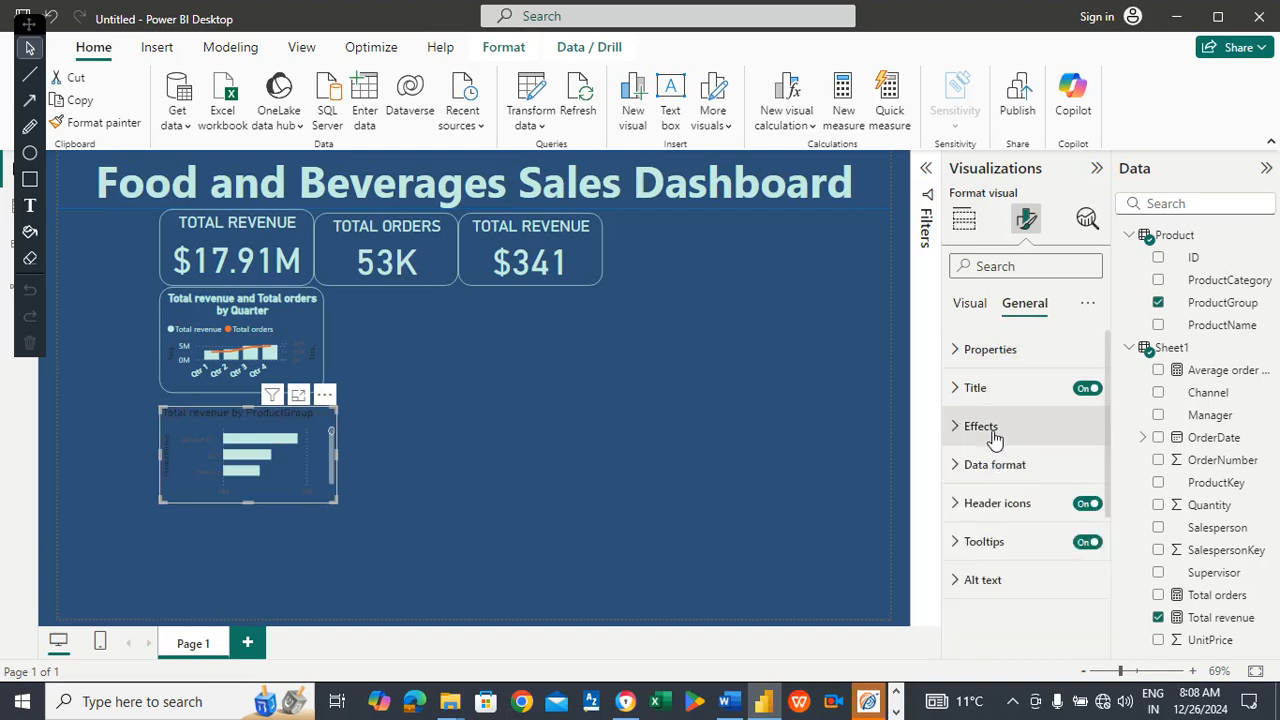
# Format the product group chart's title in the dashboard's light teal, bold, at font size 15.
pyautogui.click(990, 389)
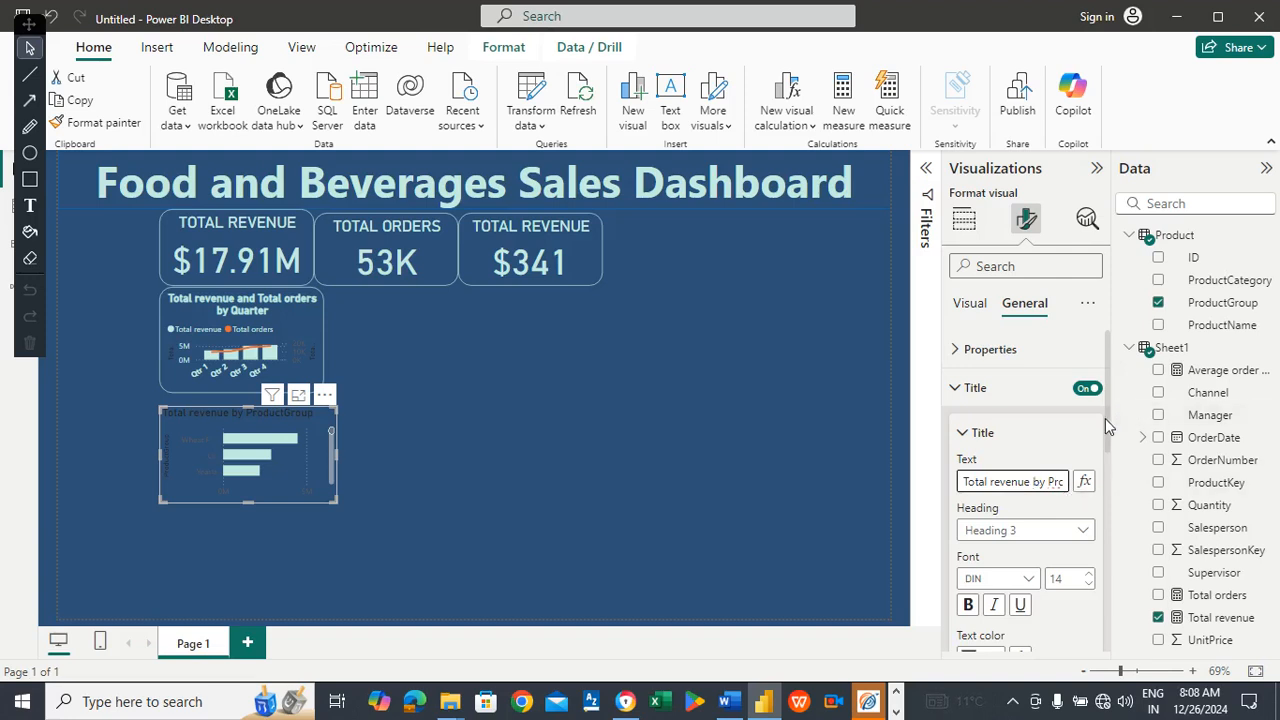
pyautogui.scroll(-4, 1010, 470)
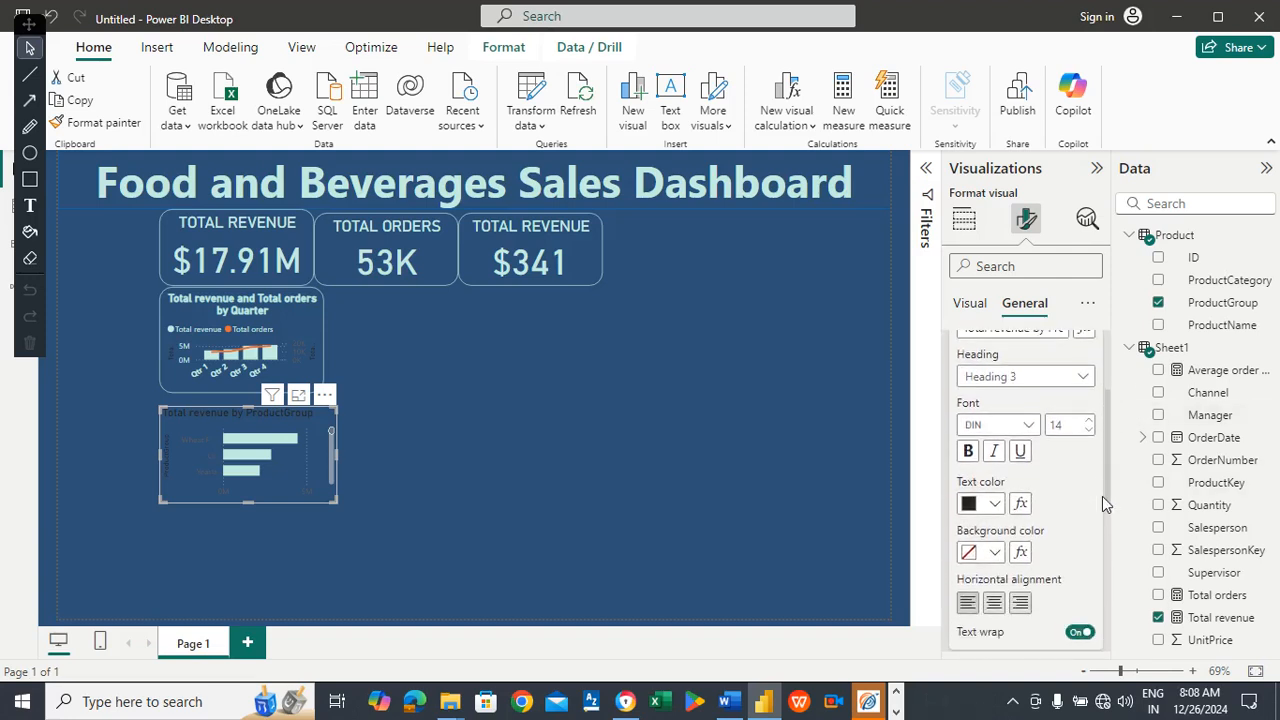
pyautogui.click(994, 472)
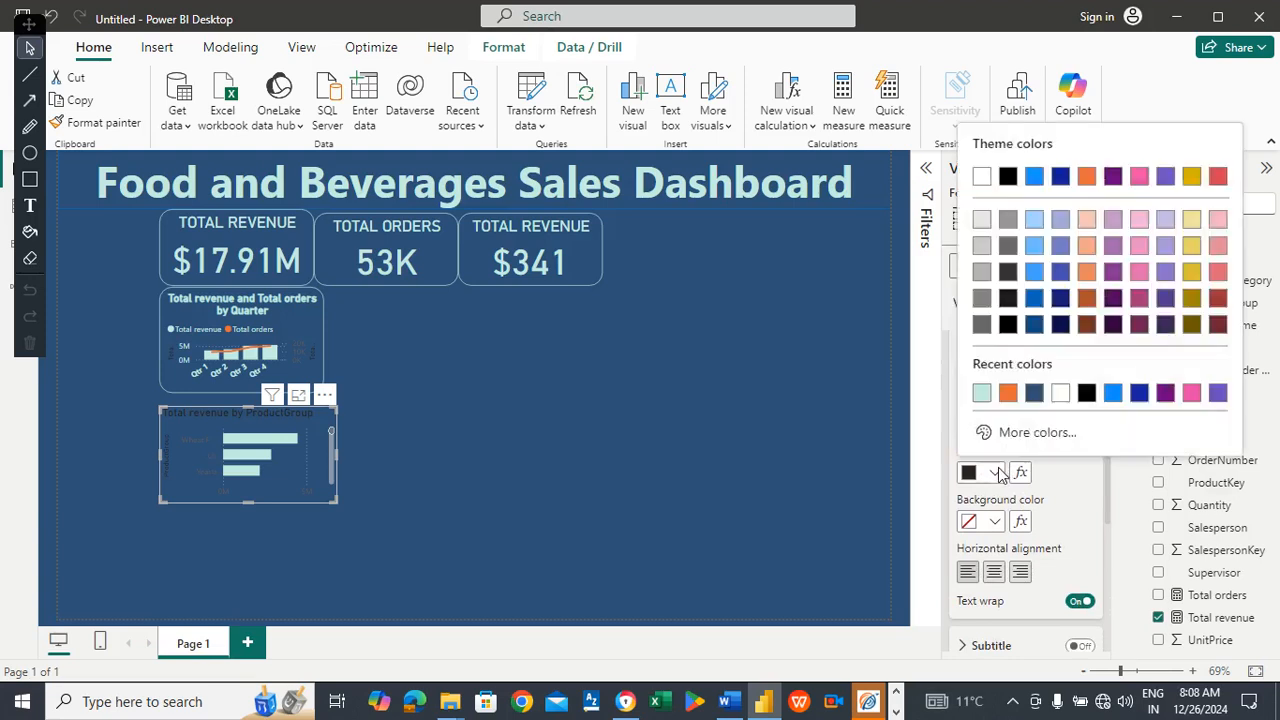
pyautogui.click(981, 394)
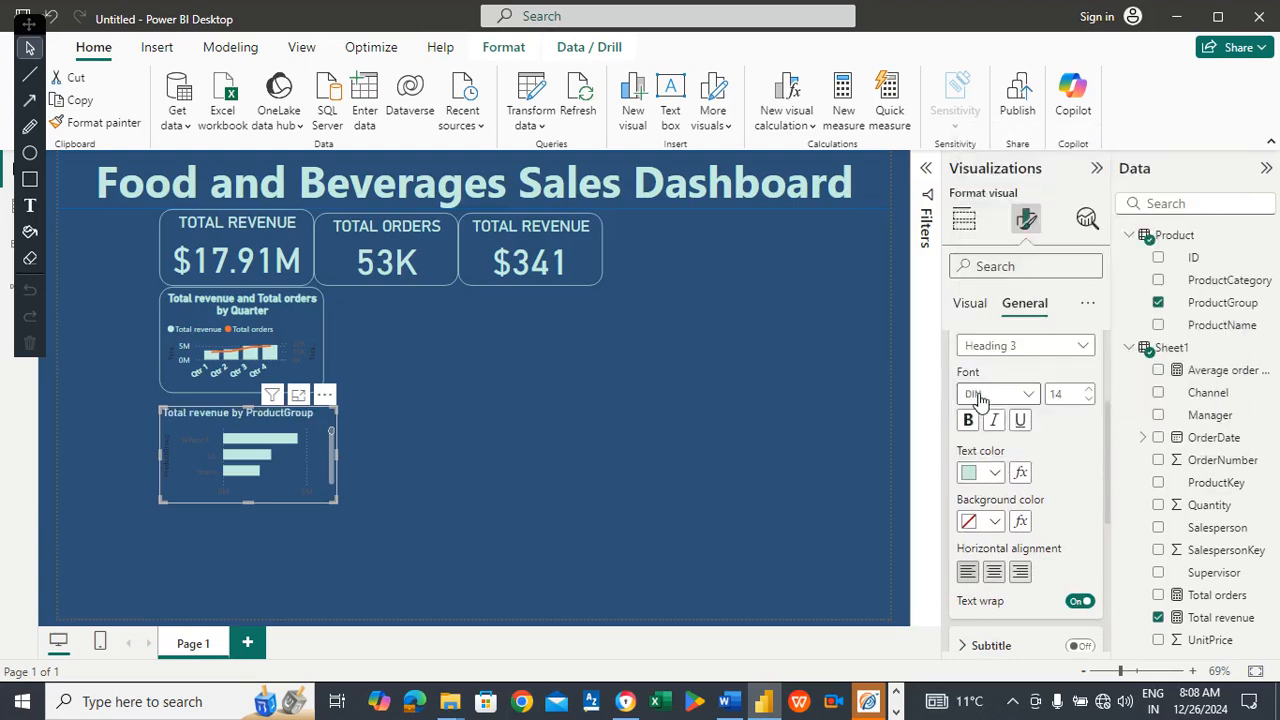
pyautogui.click(968, 421)
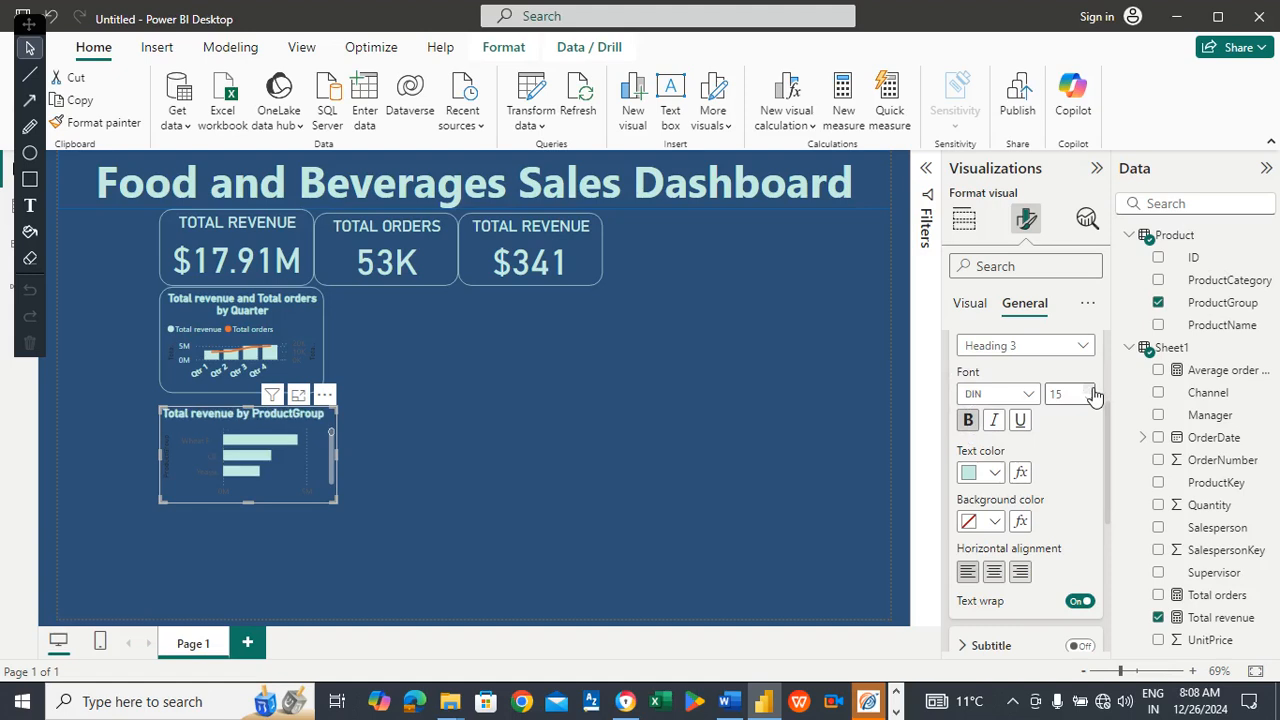
# Color the Y-axis value labels of the product group chart light teal.
pyautogui.click(971, 303)
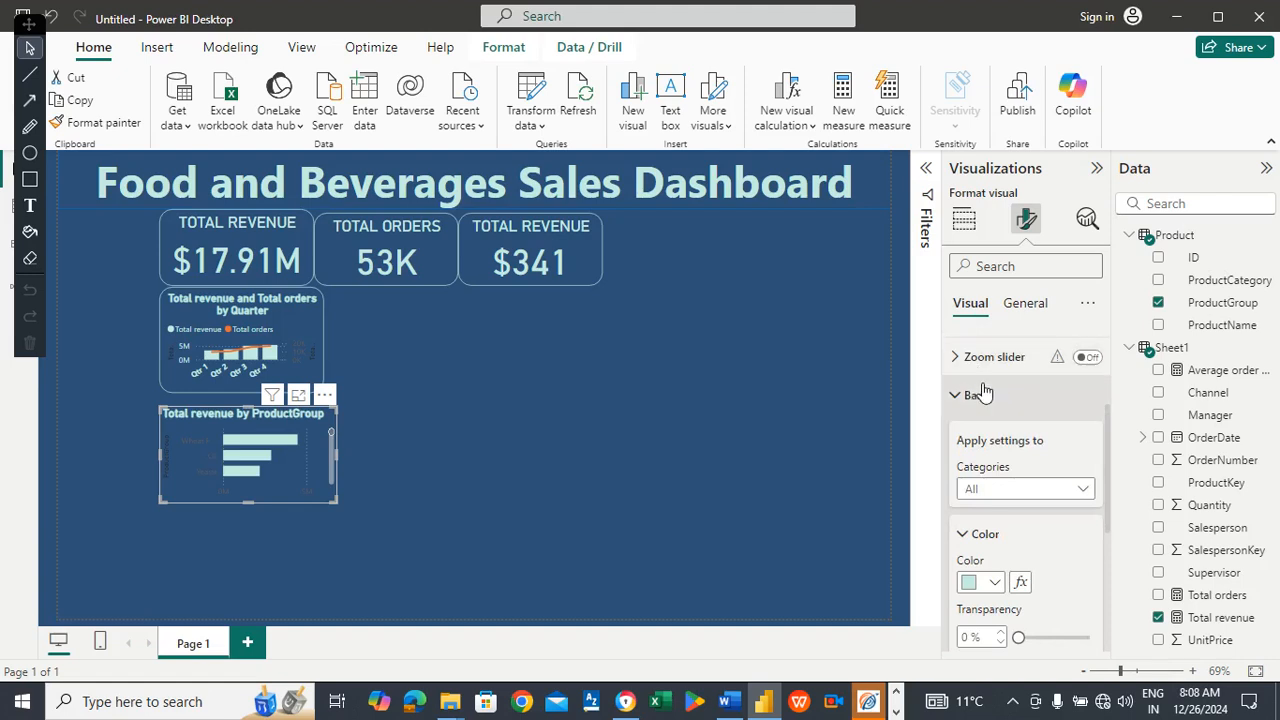
pyautogui.moveTo(1108, 470); pyautogui.dragTo(1108, 387)
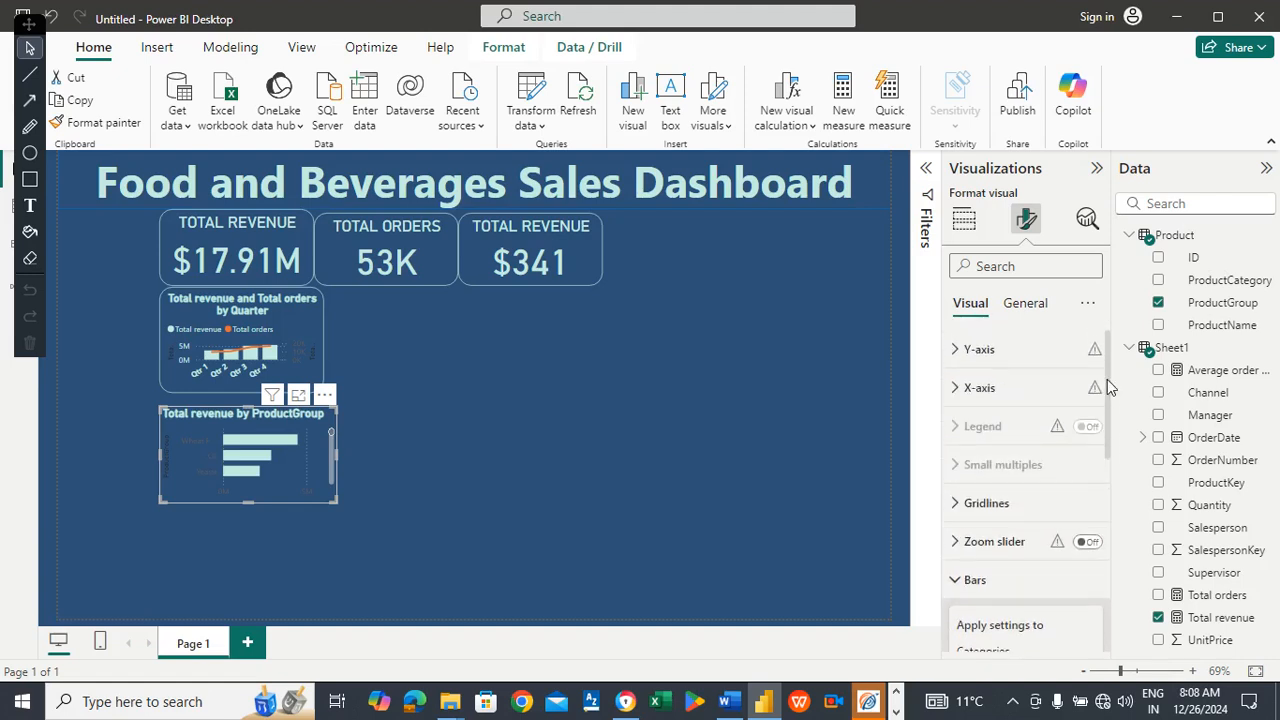
pyautogui.click(980, 349)
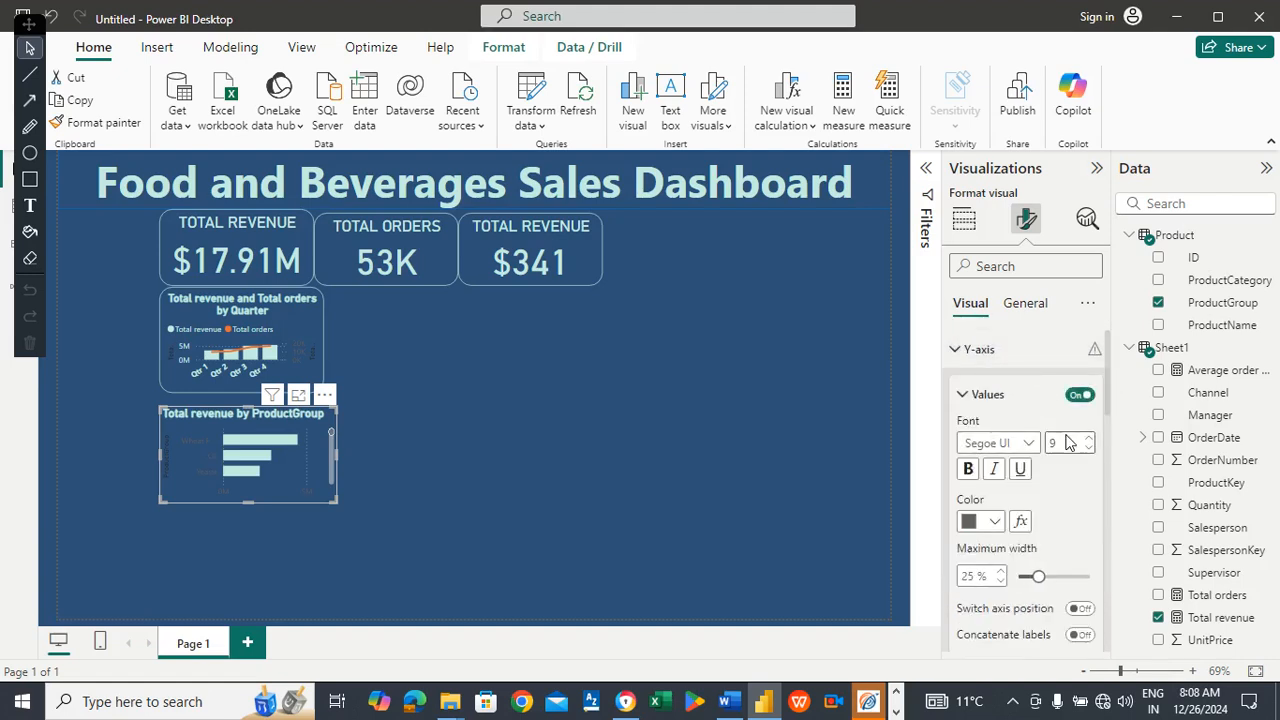
pyautogui.click(995, 528)
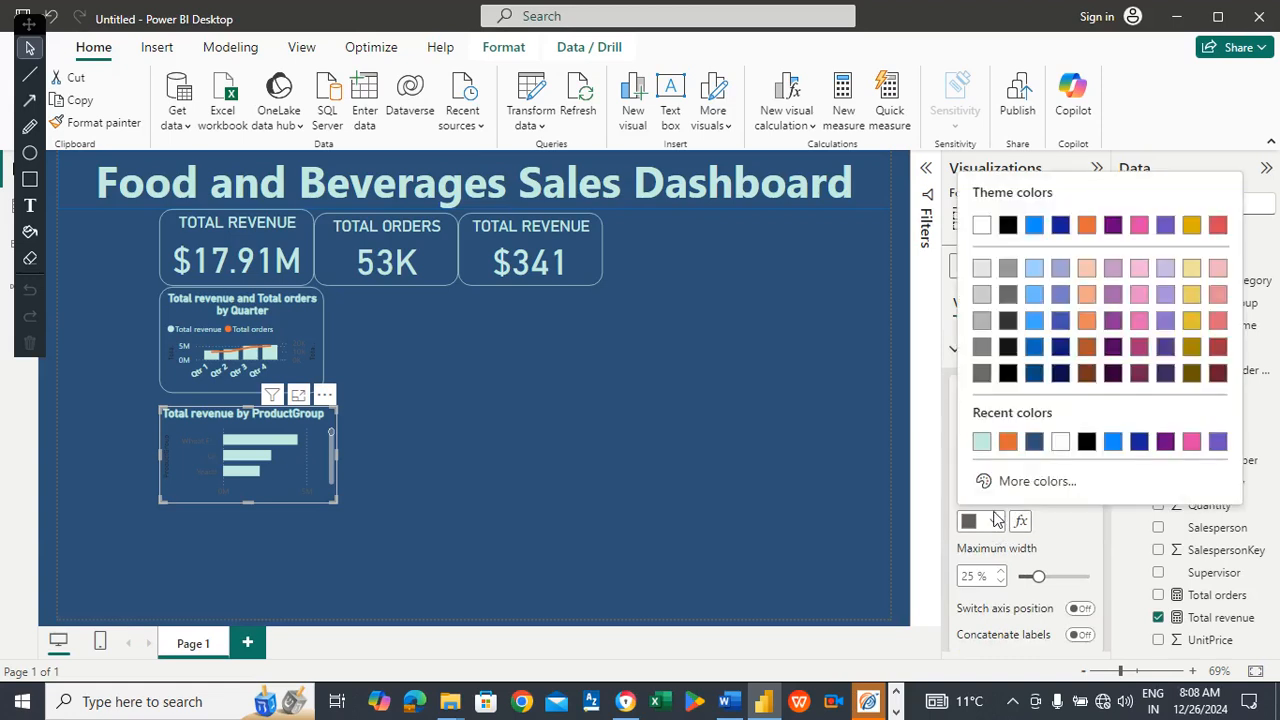
pyautogui.click(982, 446)
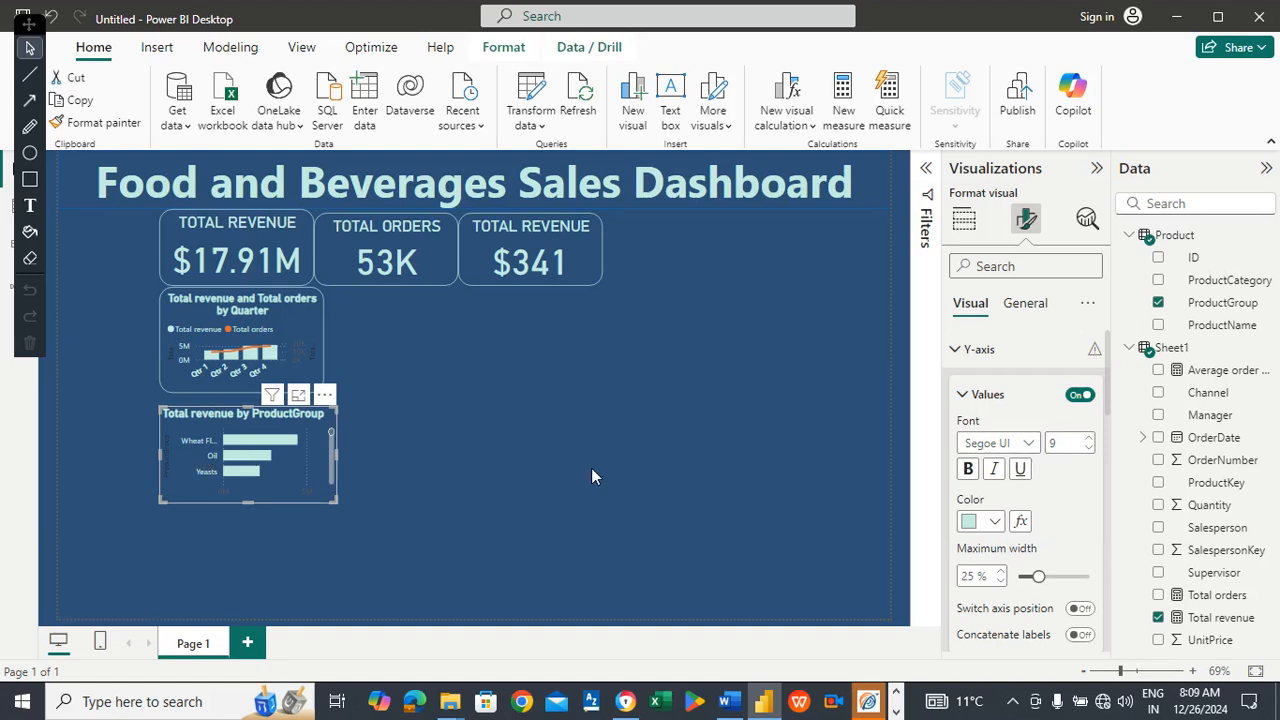
pyautogui.click(985, 397)
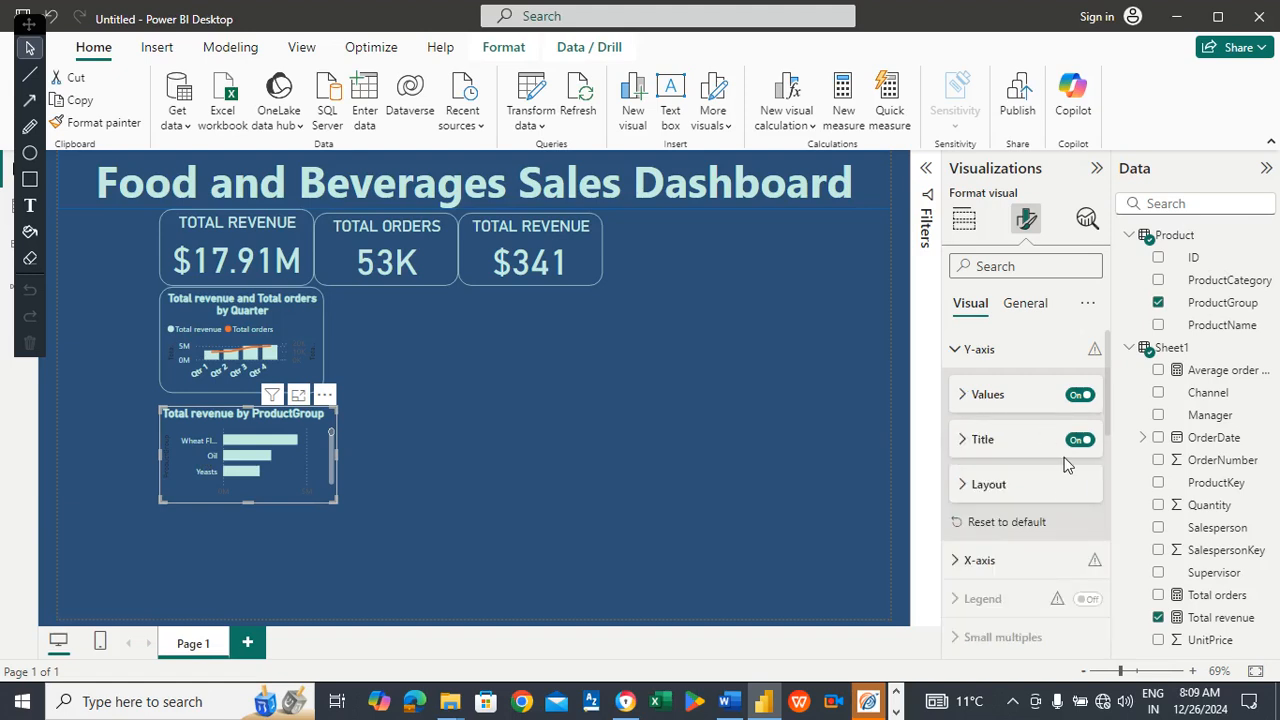
# Color the X-axis value labels of the product group chart light teal.
pyautogui.click(1003, 560)
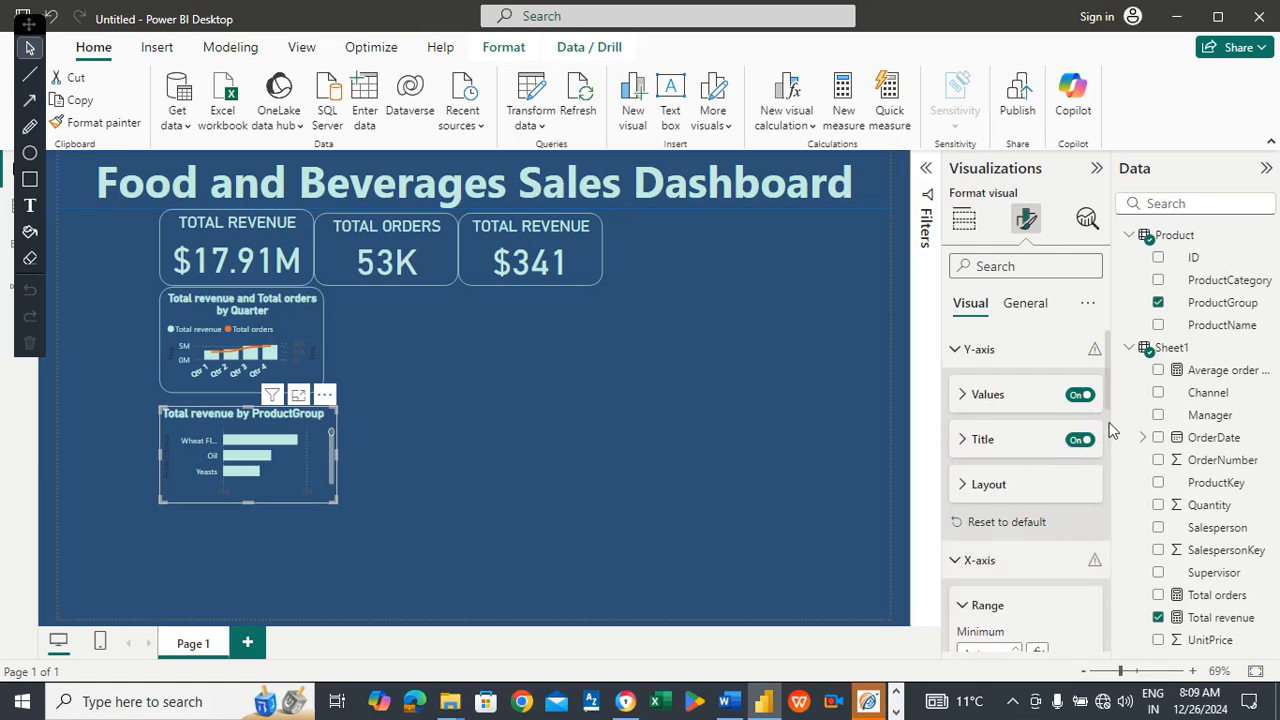
pyautogui.moveTo(1110, 392); pyautogui.dragTo(1111, 474)
pyautogui.click(968, 473)
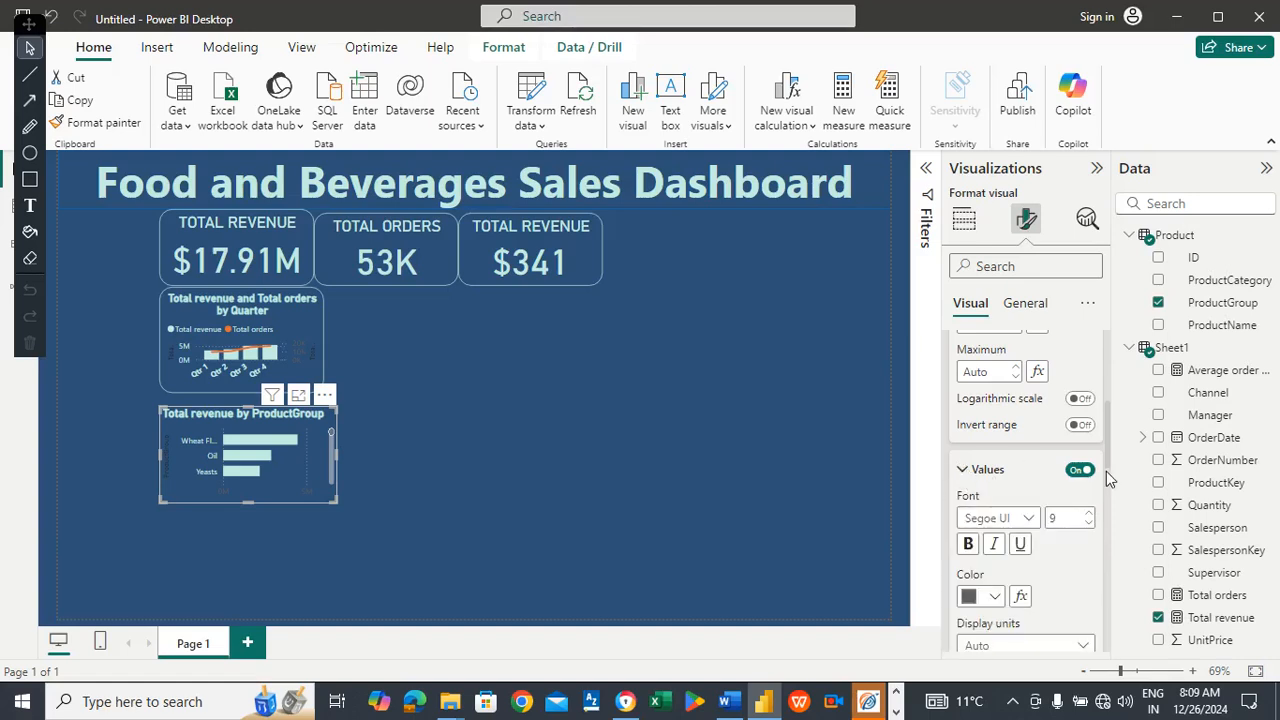
pyautogui.click(994, 597)
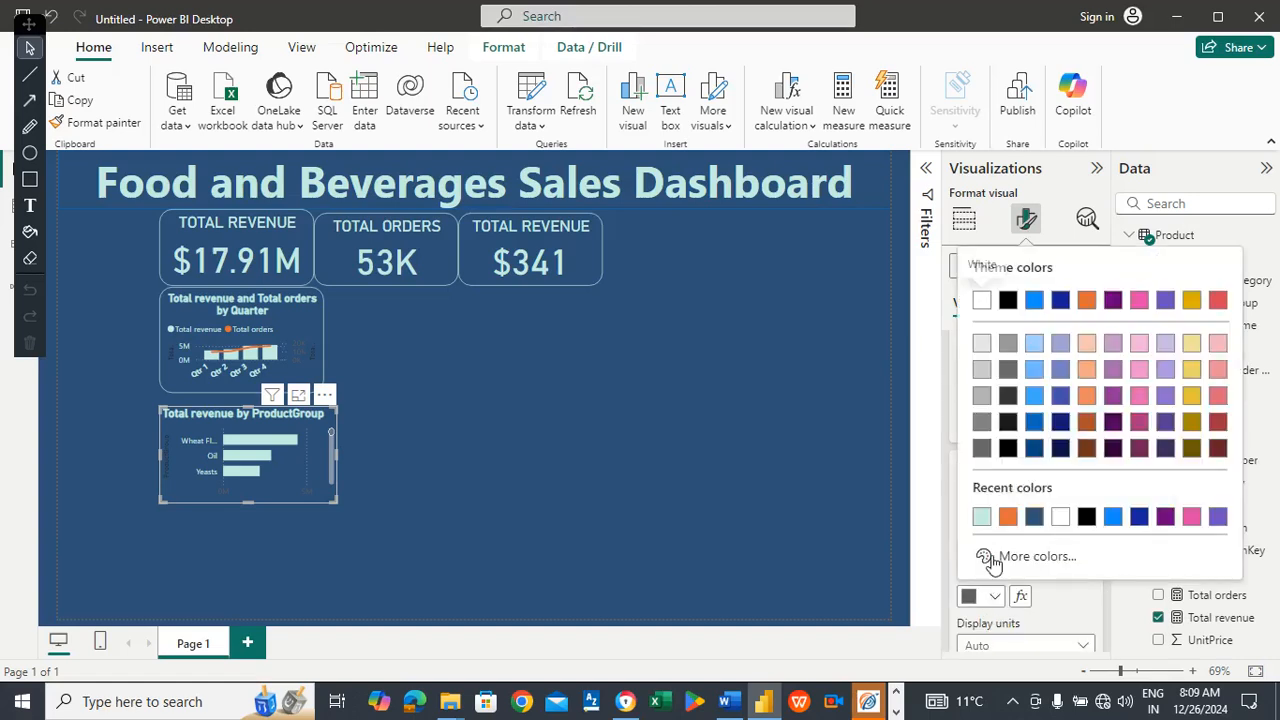
pyautogui.click(982, 517)
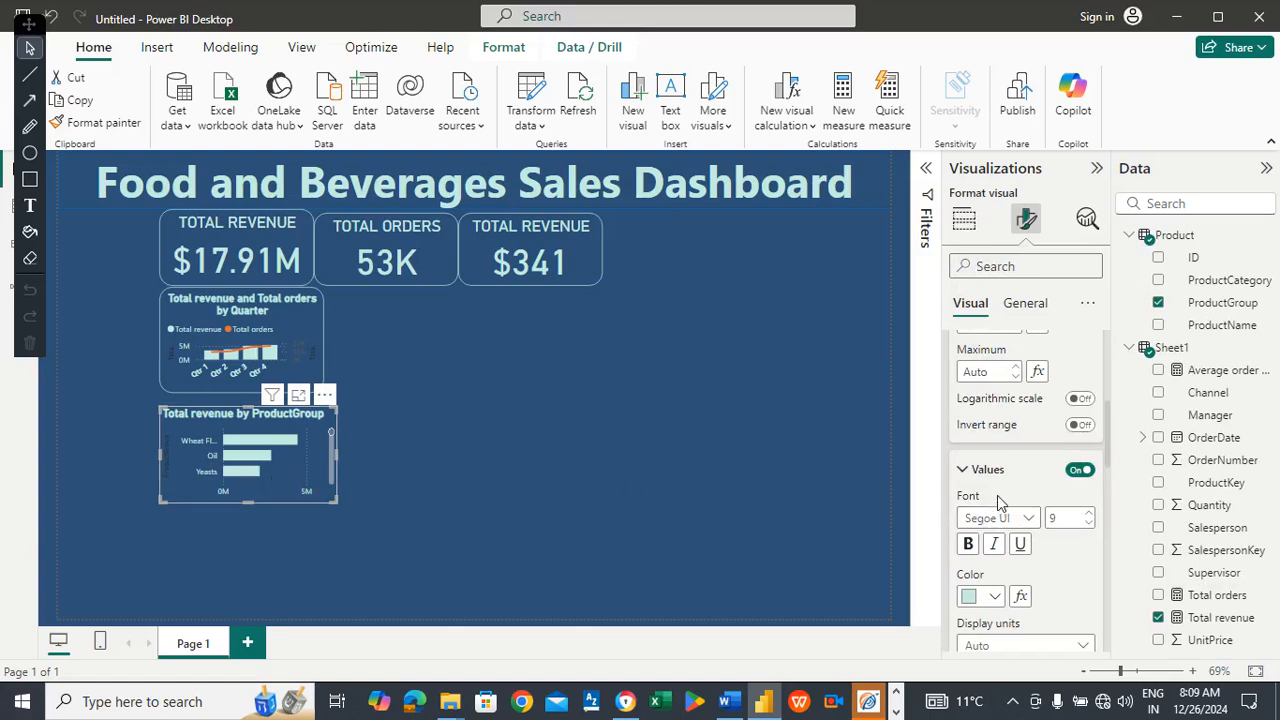
pyautogui.click(990, 470)
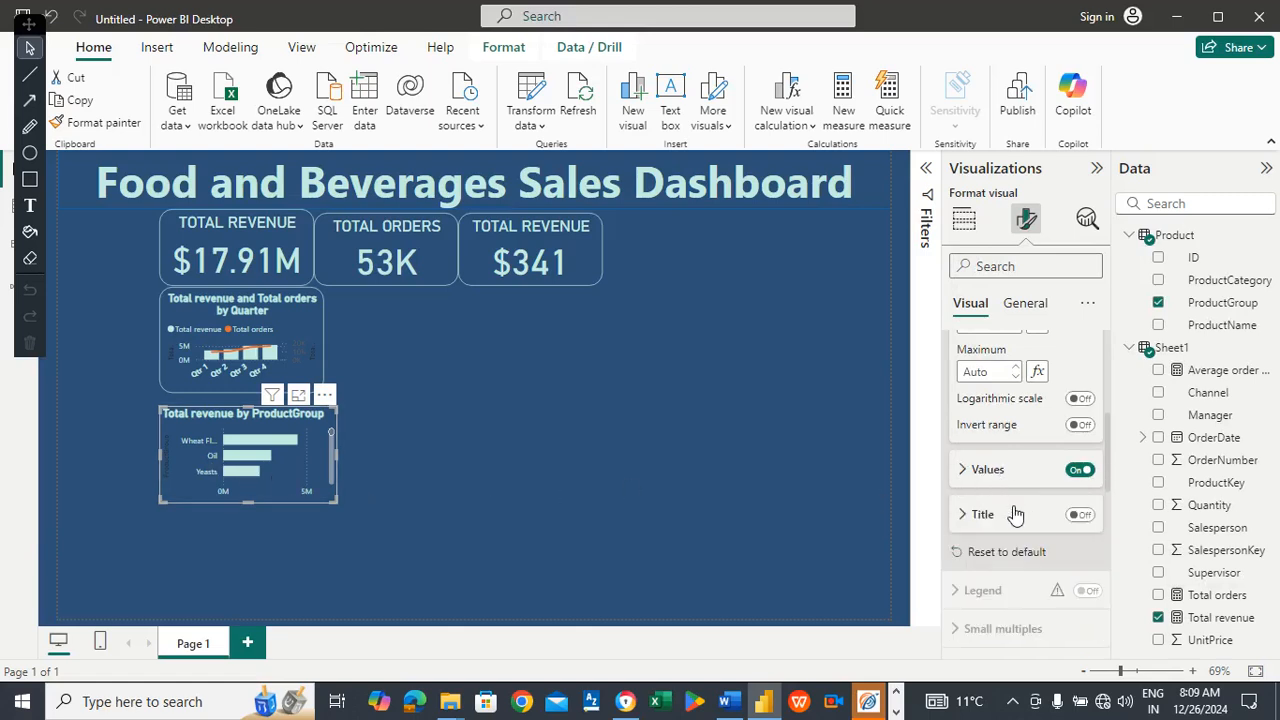
# Review the product group chart's axis settings, and view the chart enlarged in focus mode before returning to the report.
pyautogui.scroll(-1, 1110, 458)
pyautogui.moveTo(1110, 458); pyautogui.dragTo(1092, 355)
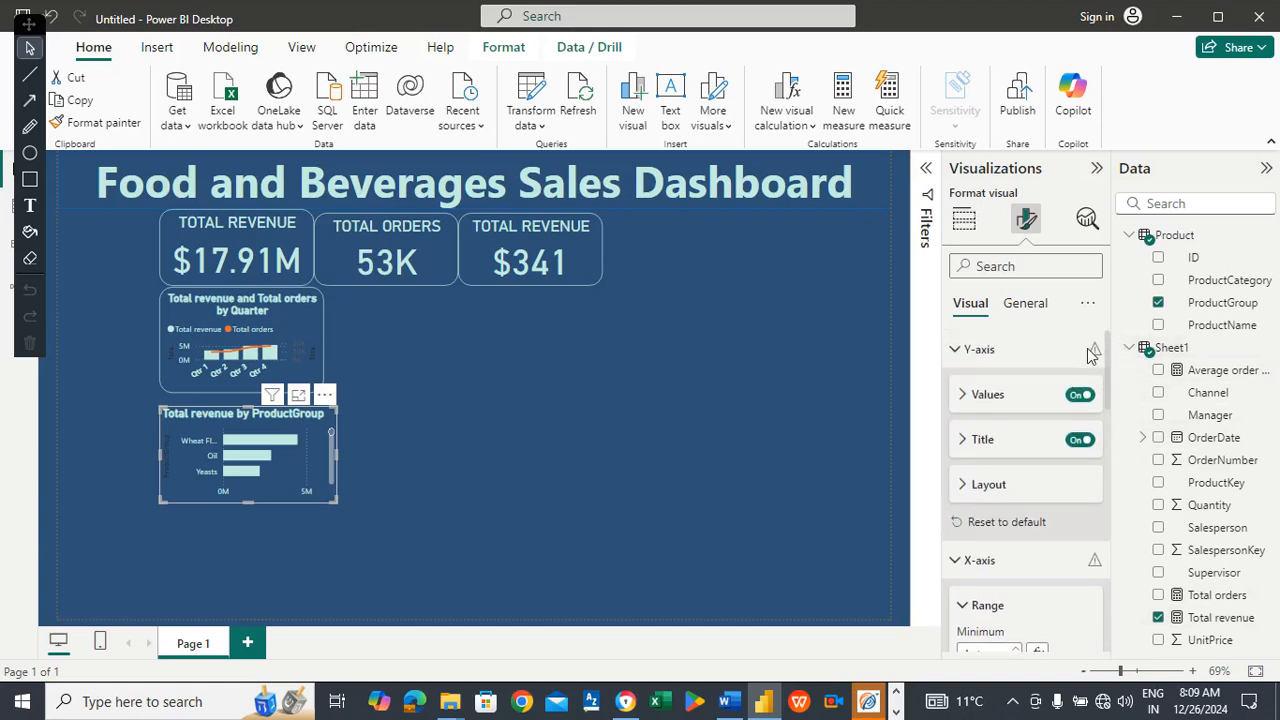
pyautogui.click(988, 396)
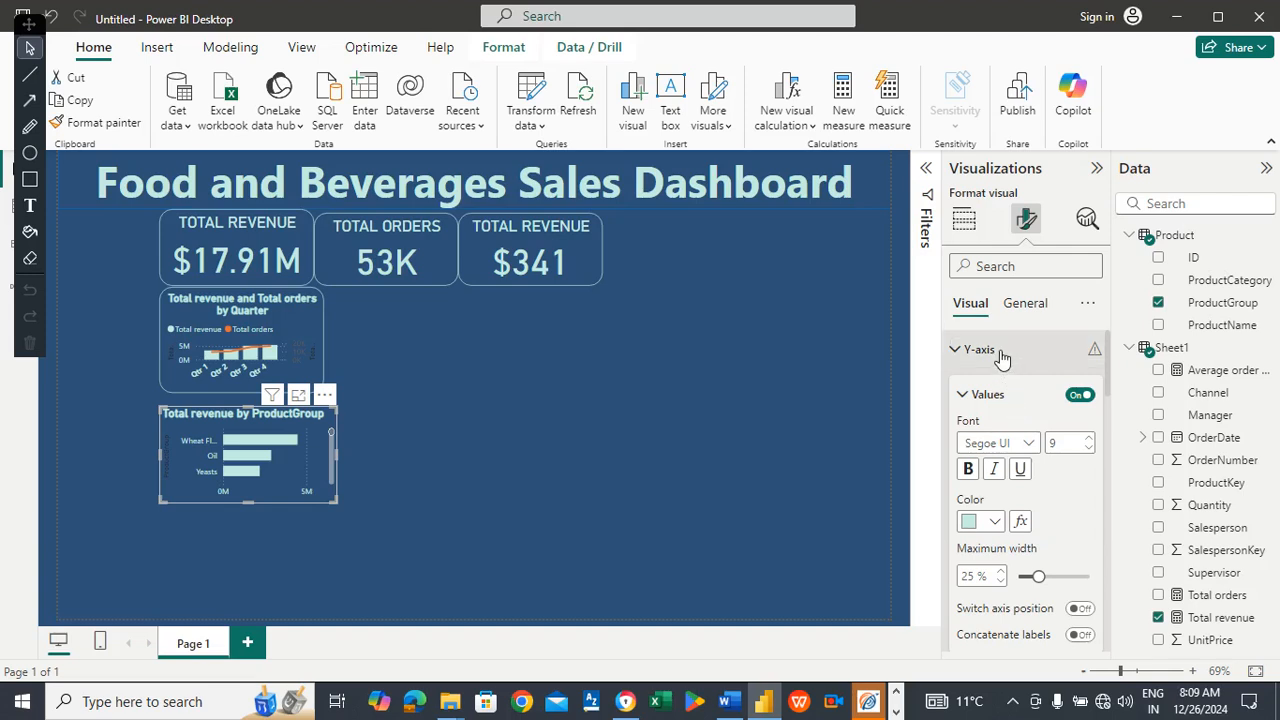
pyautogui.click(1000, 356)
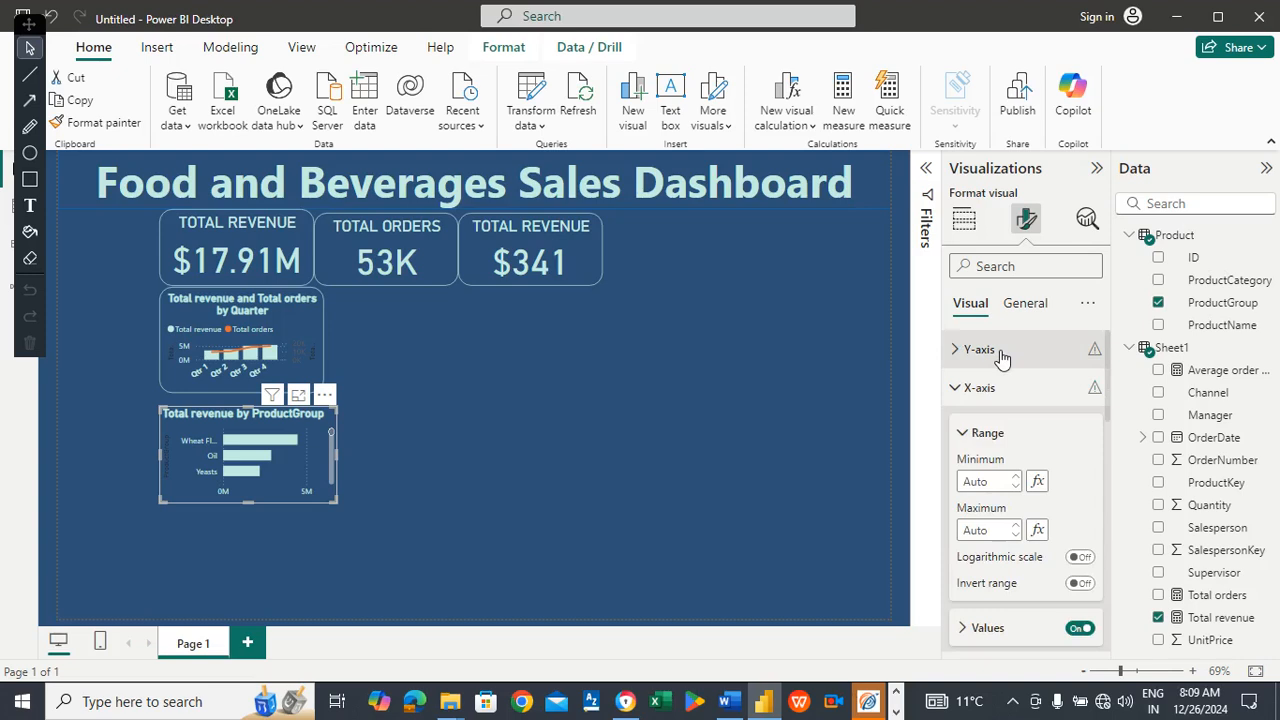
pyautogui.click(984, 389)
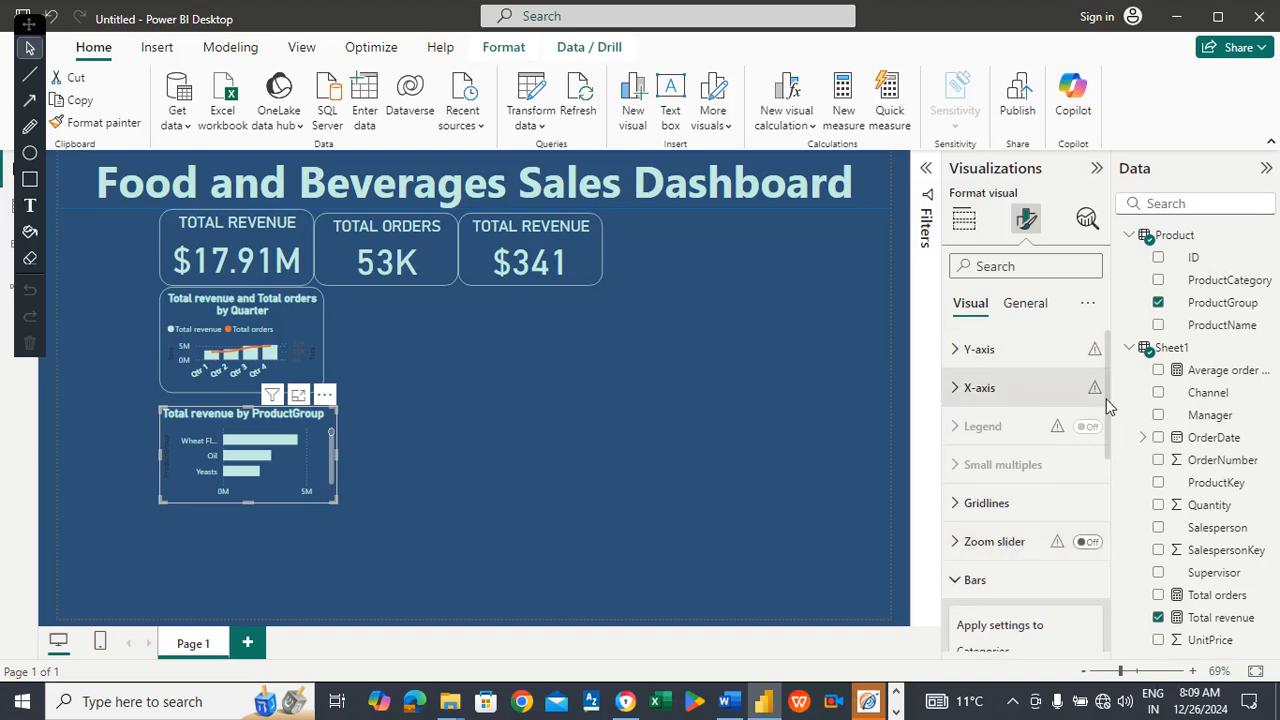
pyautogui.moveTo(1106, 405); pyautogui.dragTo(1107, 496)
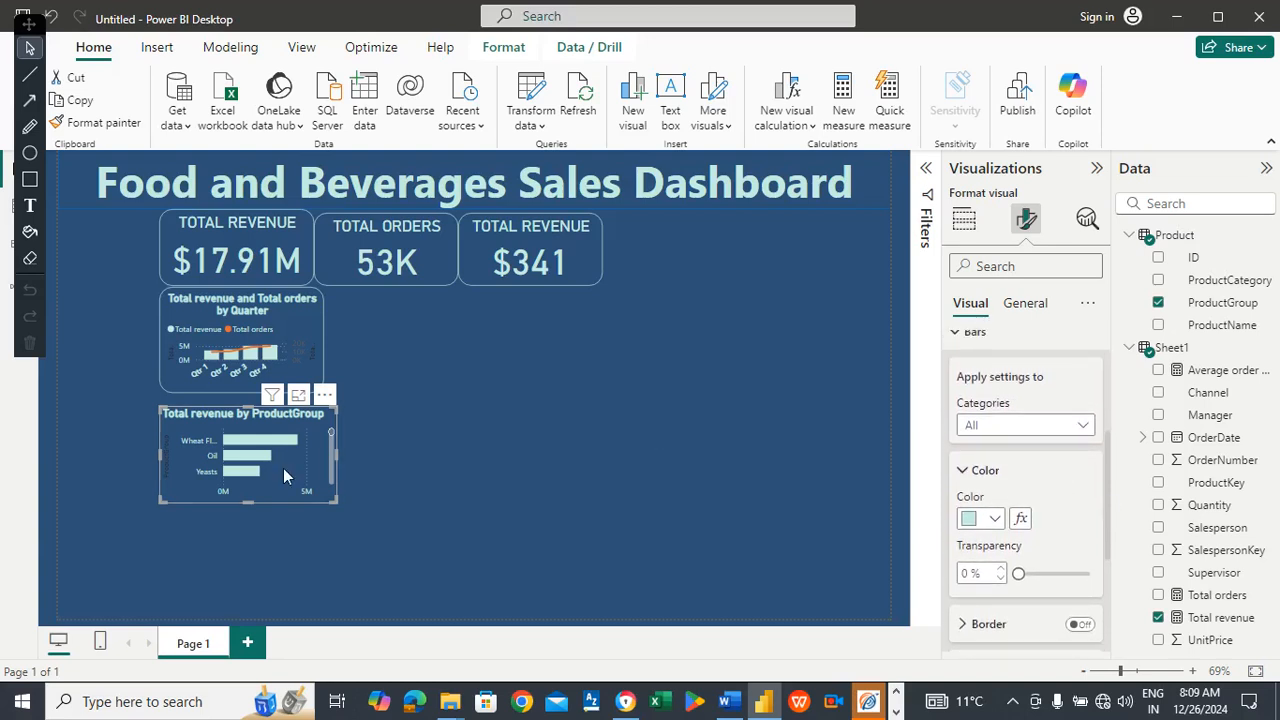
pyautogui.click(297, 397)
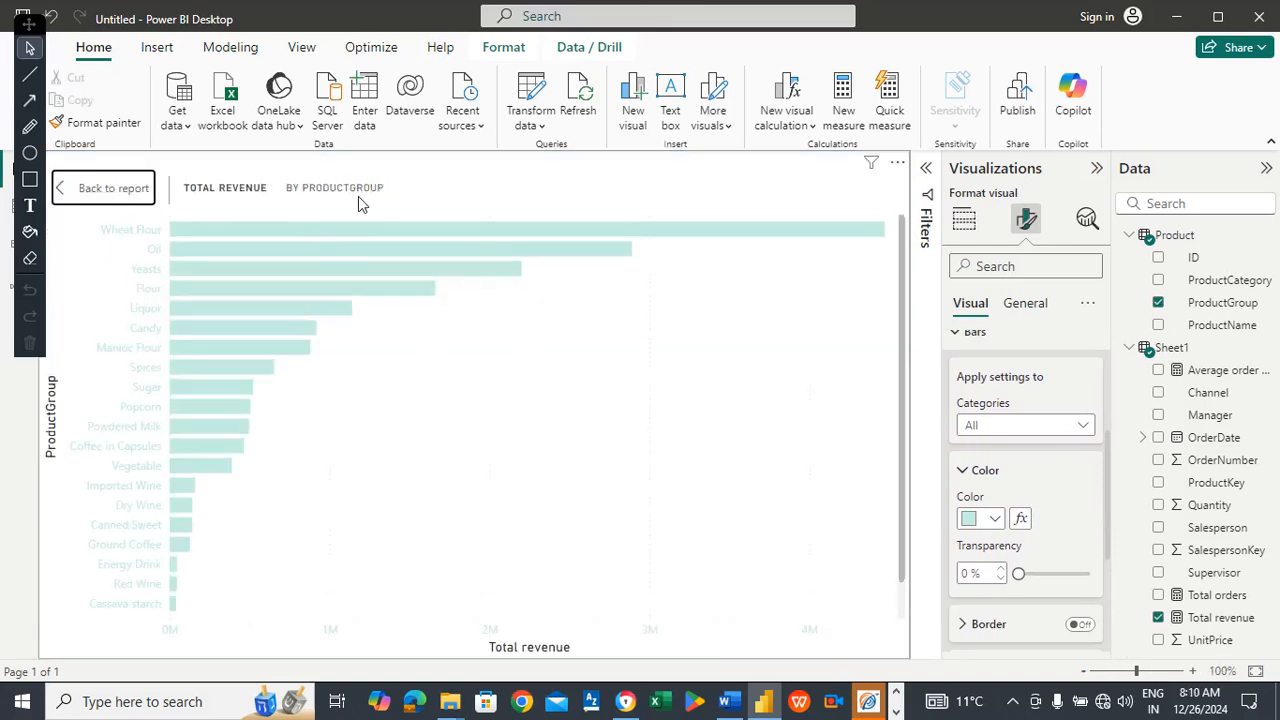
pyautogui.click(113, 189)
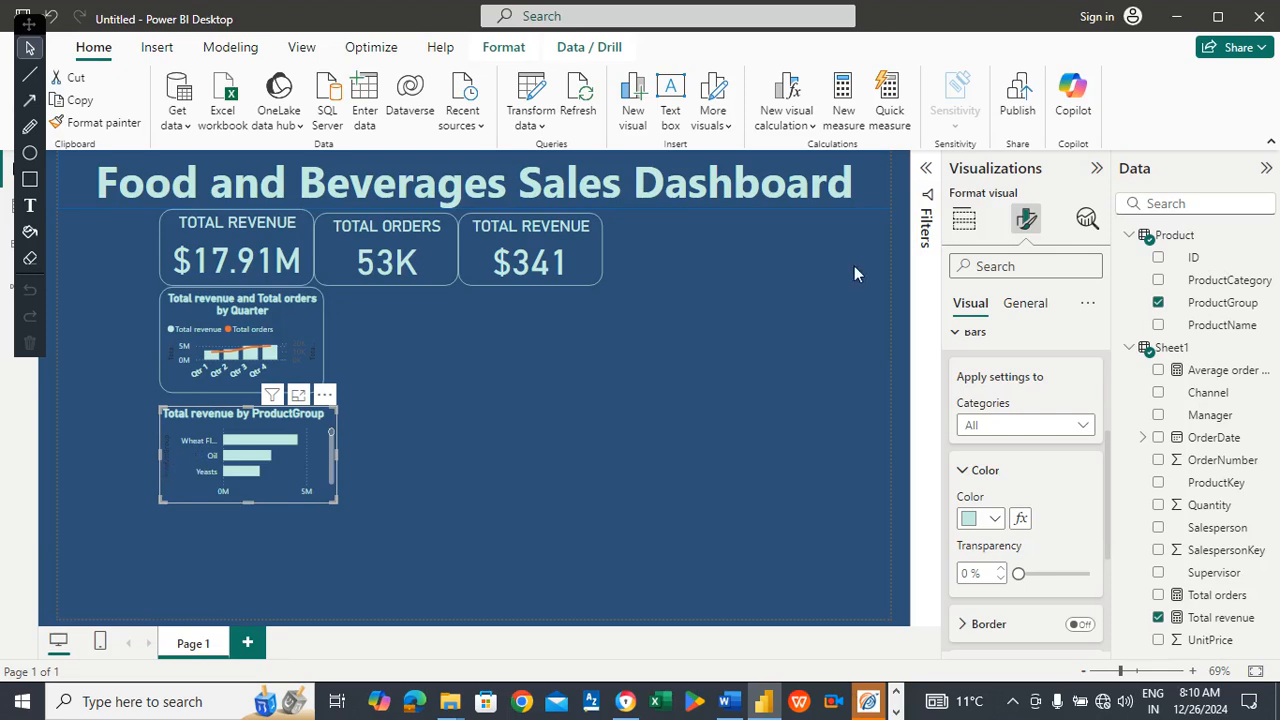
# Color the Y-axis title of the product group chart light teal.
pyautogui.click(951, 221)
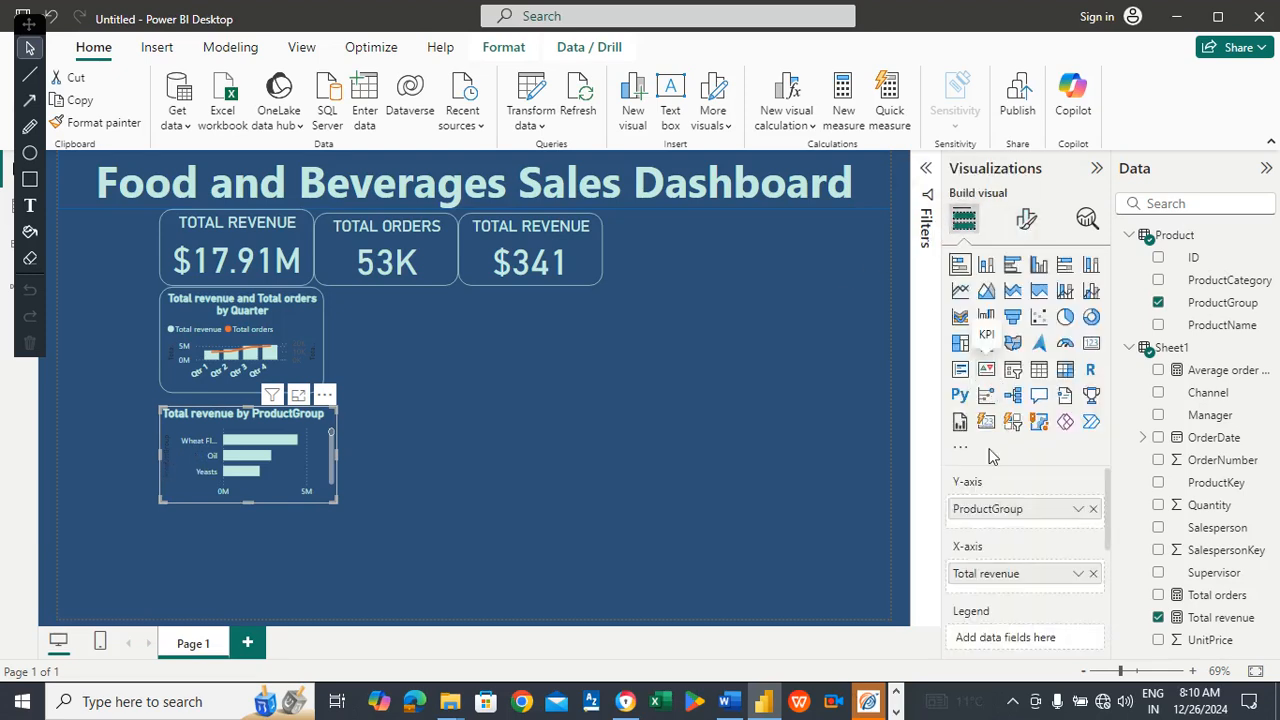
pyautogui.click(1027, 220)
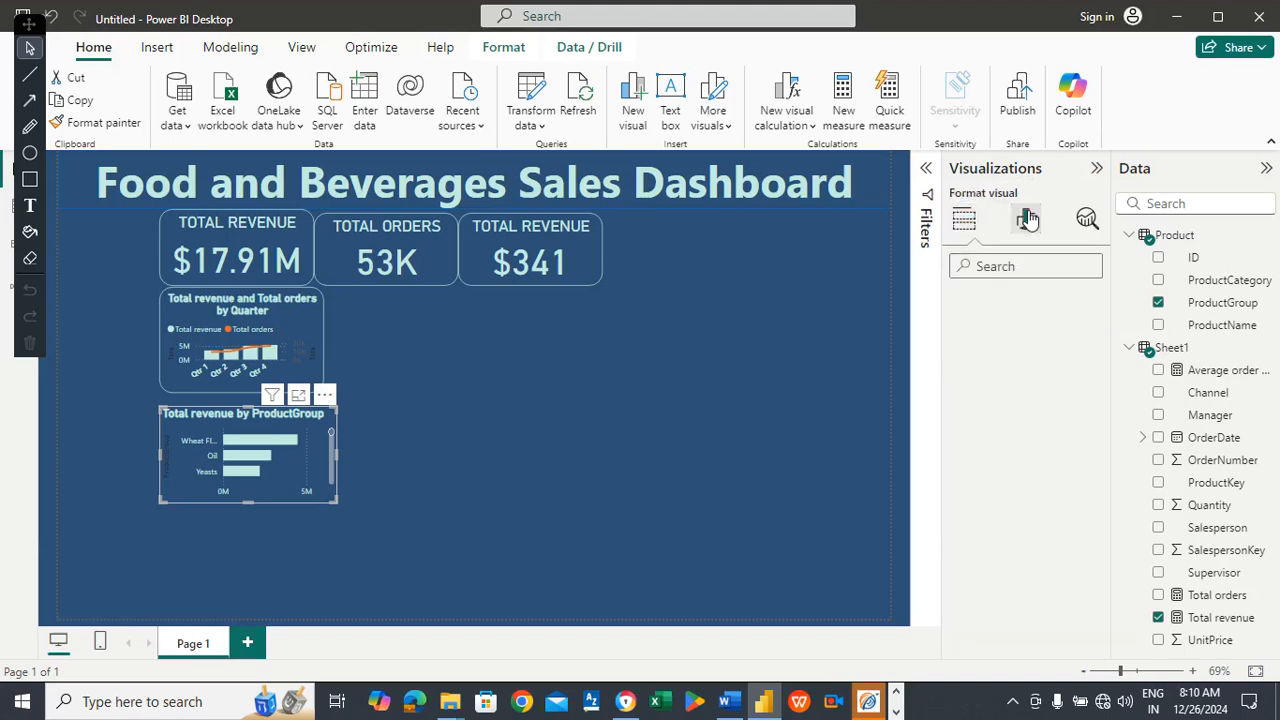
pyautogui.click(987, 347)
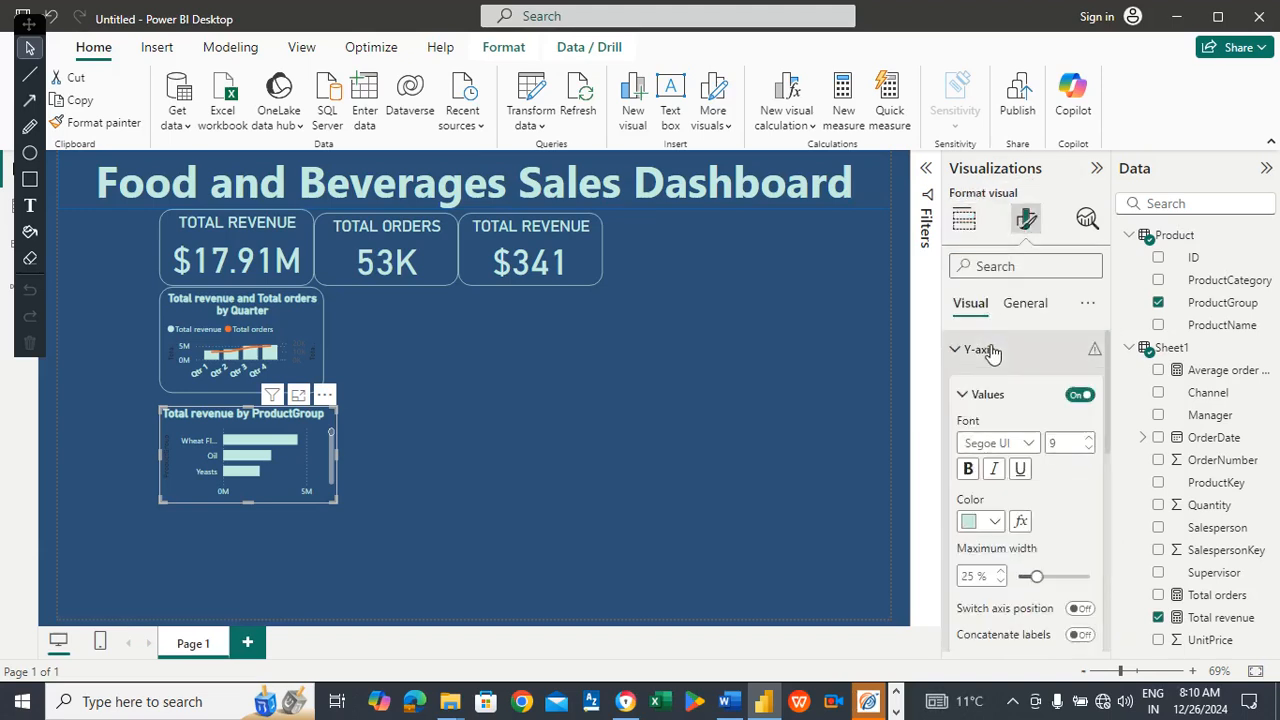
pyautogui.moveTo(1109, 380); pyautogui.dragTo(1103, 451)
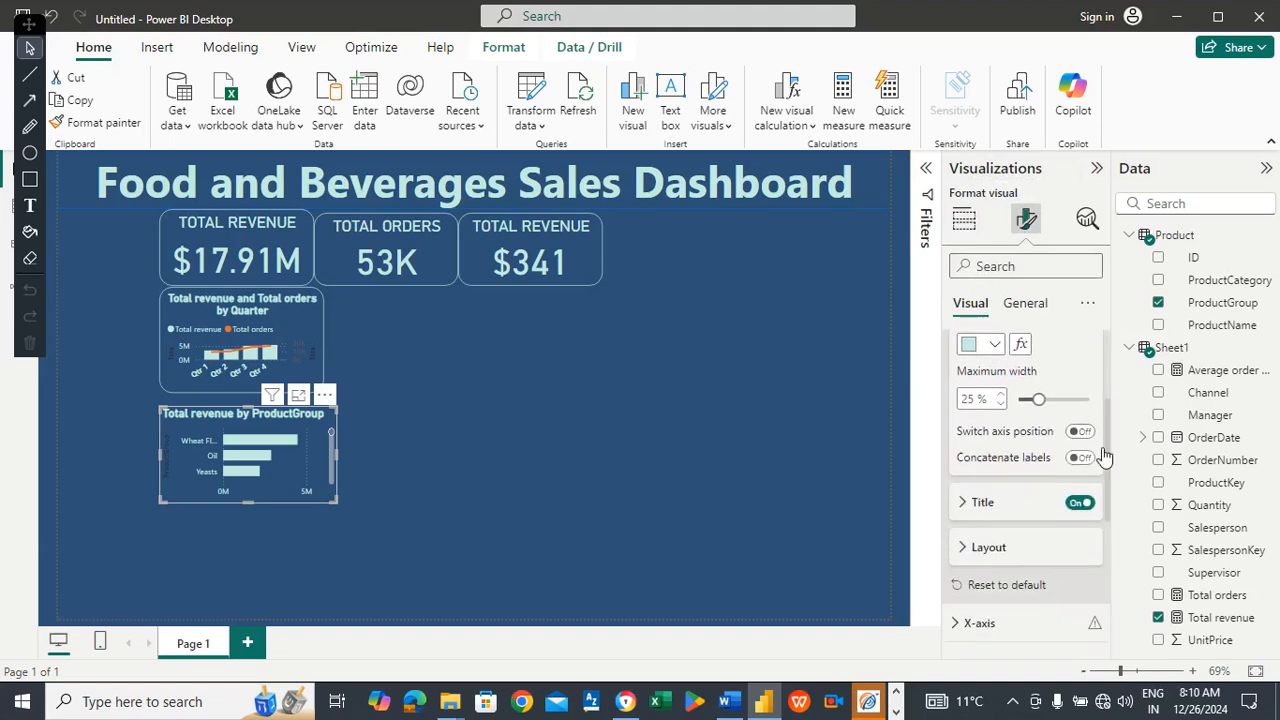
pyautogui.click(982, 505)
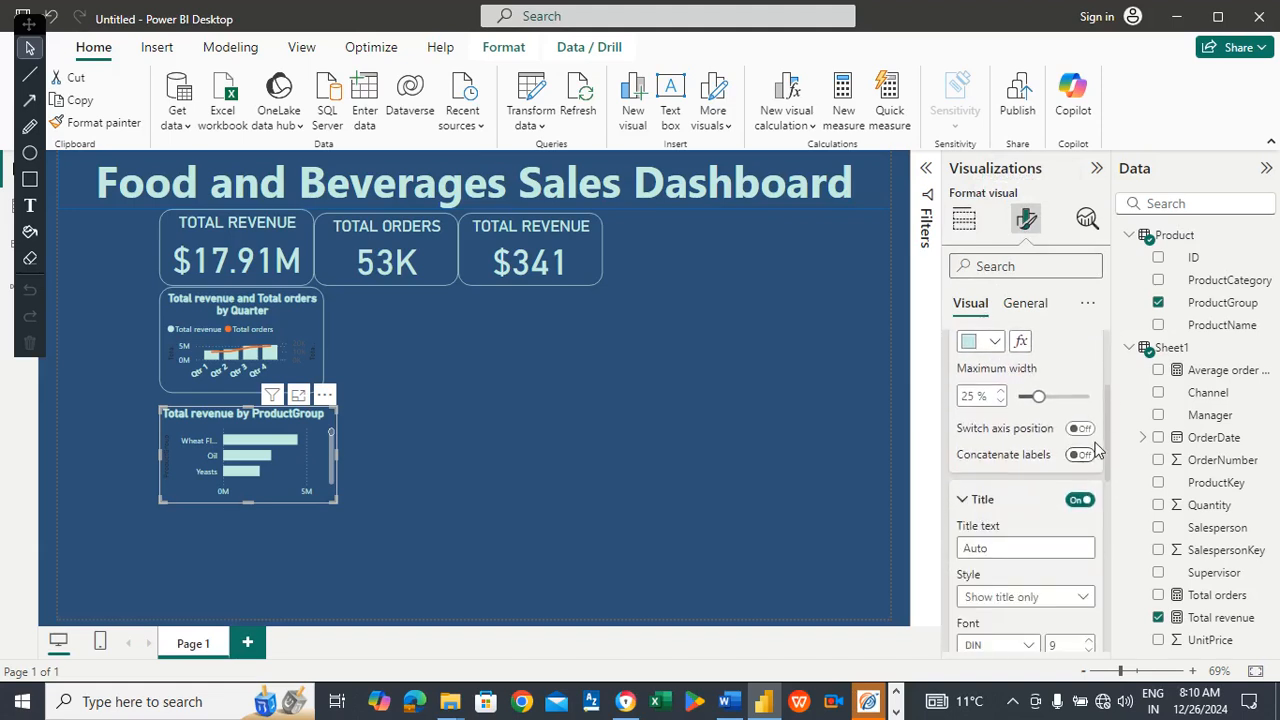
pyautogui.moveTo(1110, 432); pyautogui.dragTo(1108, 453)
pyautogui.moveTo(1105, 471); pyautogui.dragTo(1104, 486)
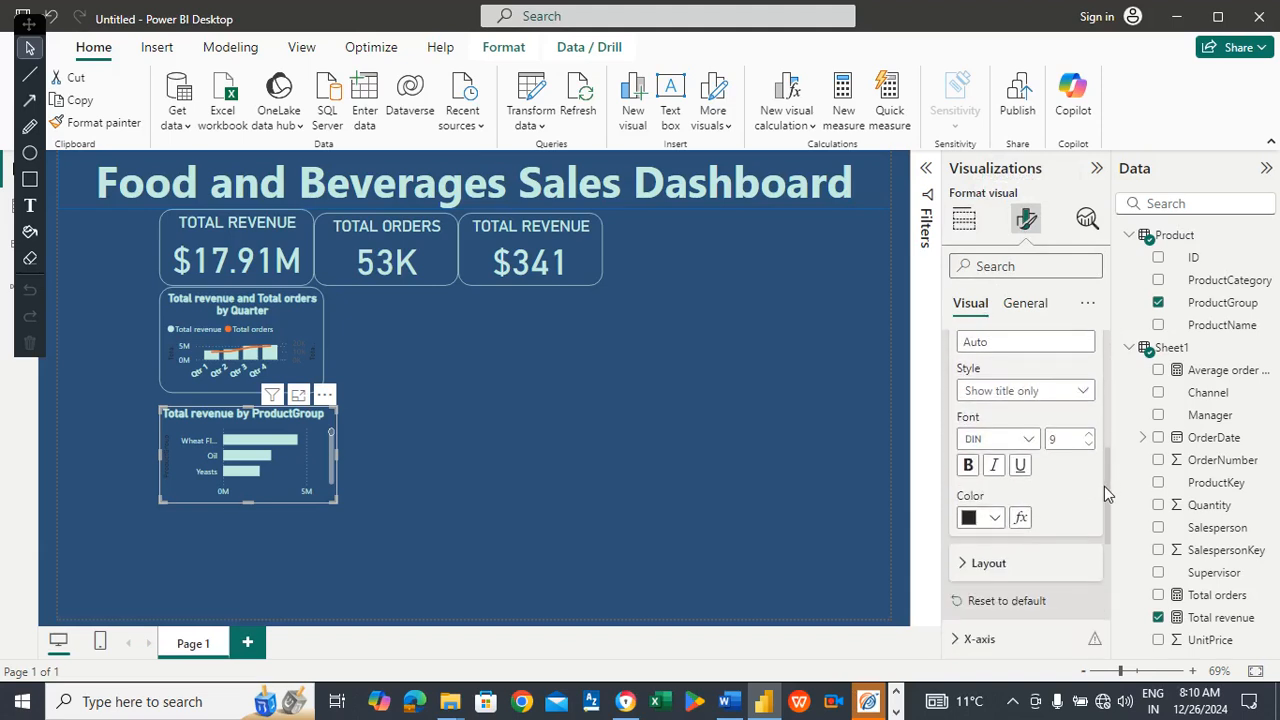
pyautogui.click(993, 518)
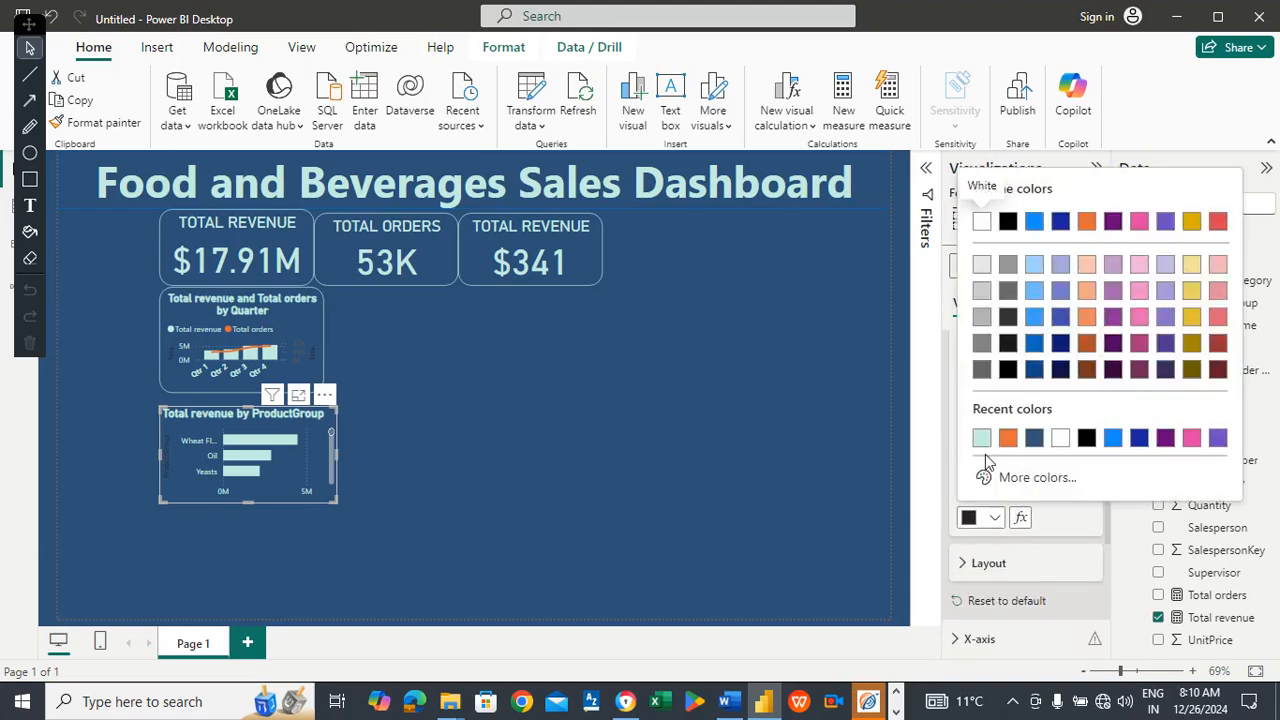
pyautogui.click(982, 433)
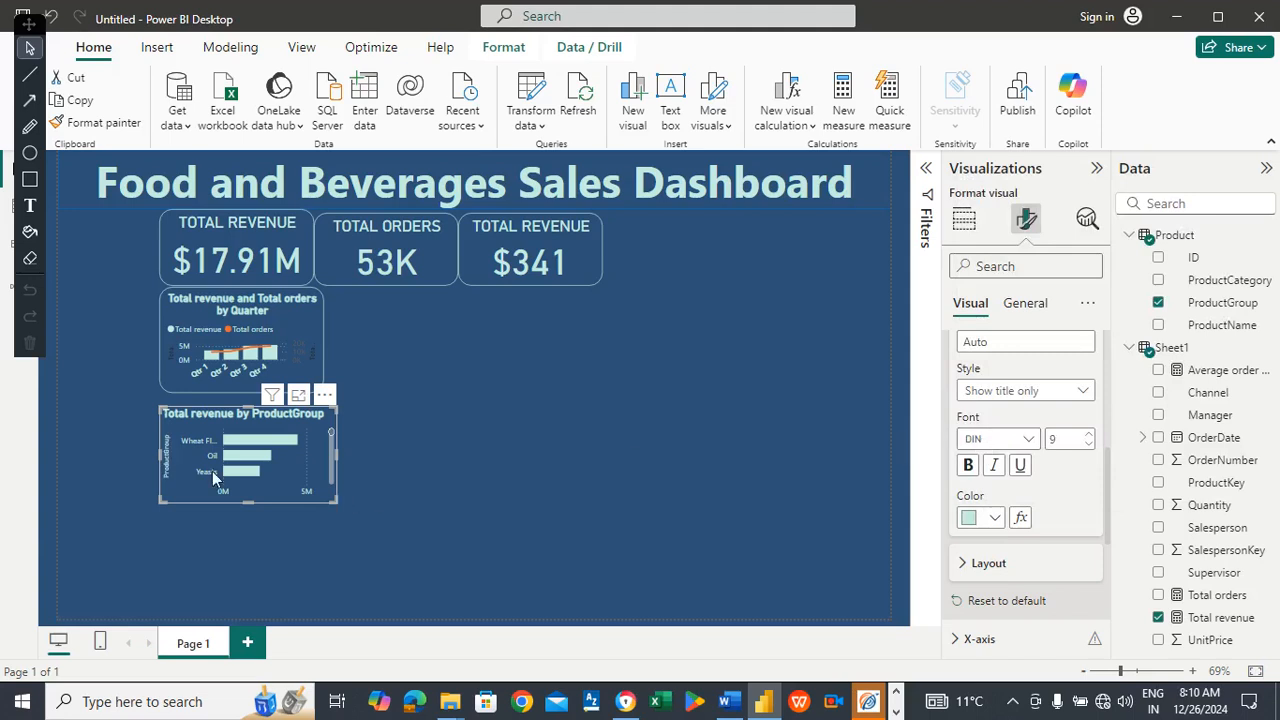
# Make the product group chart's Y-axis title bold and increase its font size.
pyautogui.click(970, 467)
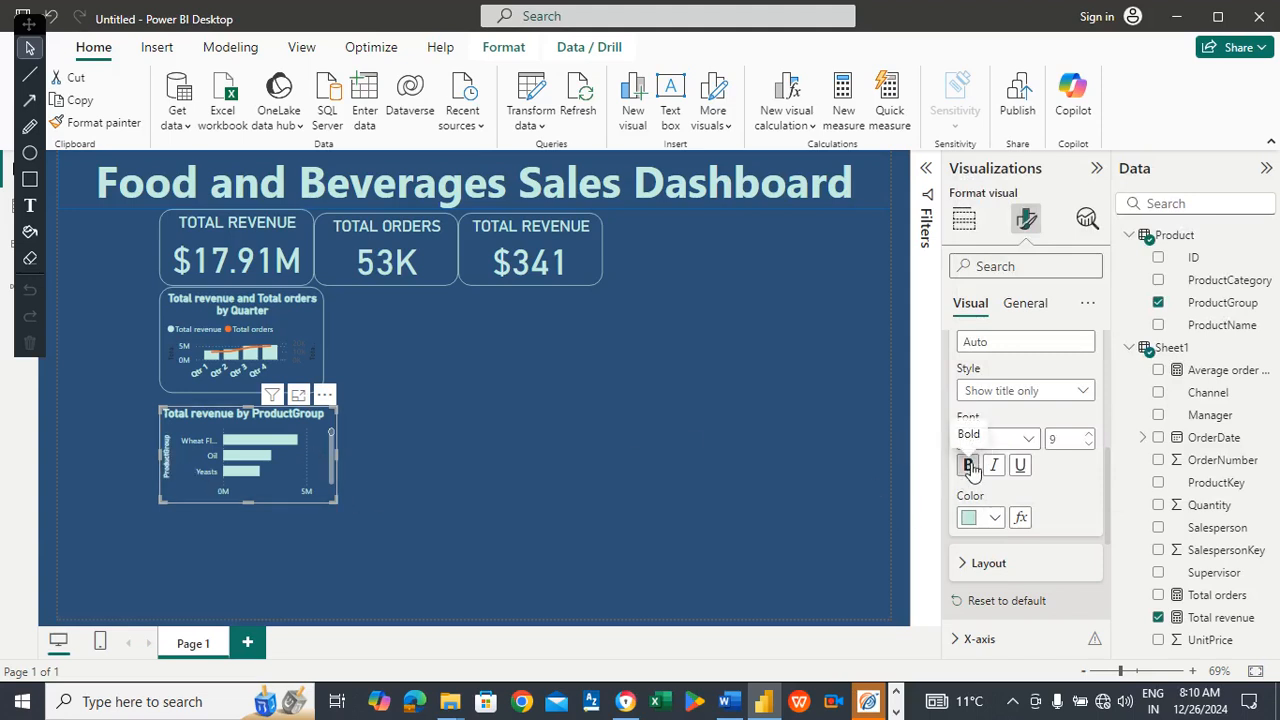
pyautogui.click(1090, 435)
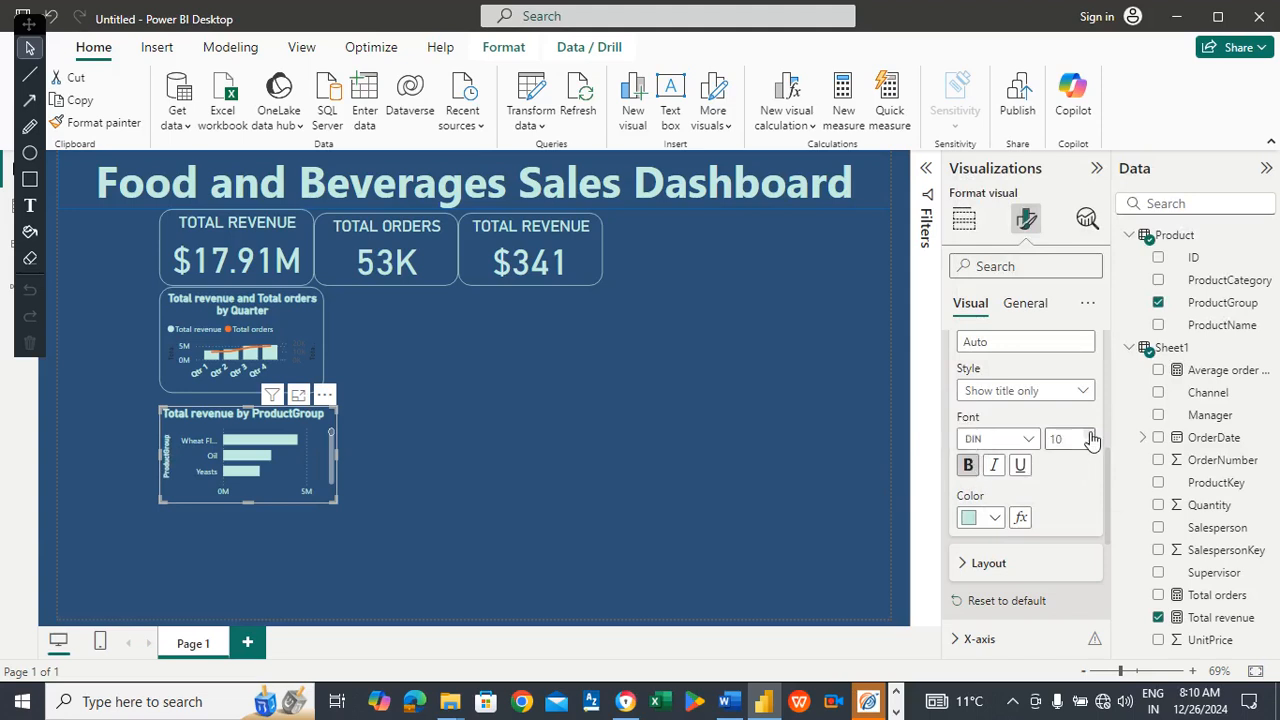
pyautogui.click(1090, 435)
# Check the product group chart's X-axis settings, and deselect the chart.
pyautogui.click(1000, 639)
pyautogui.moveTo(1108, 450); pyautogui.dragTo(1118, 537)
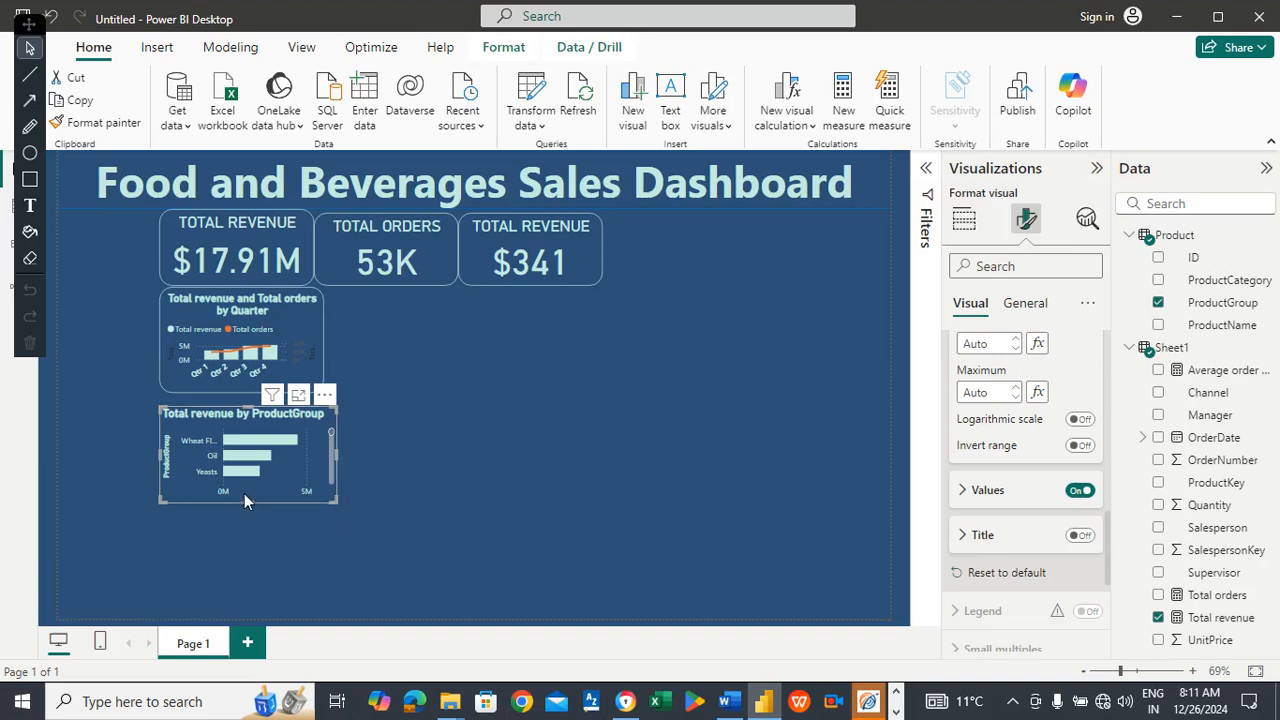
pyautogui.click(503, 412)
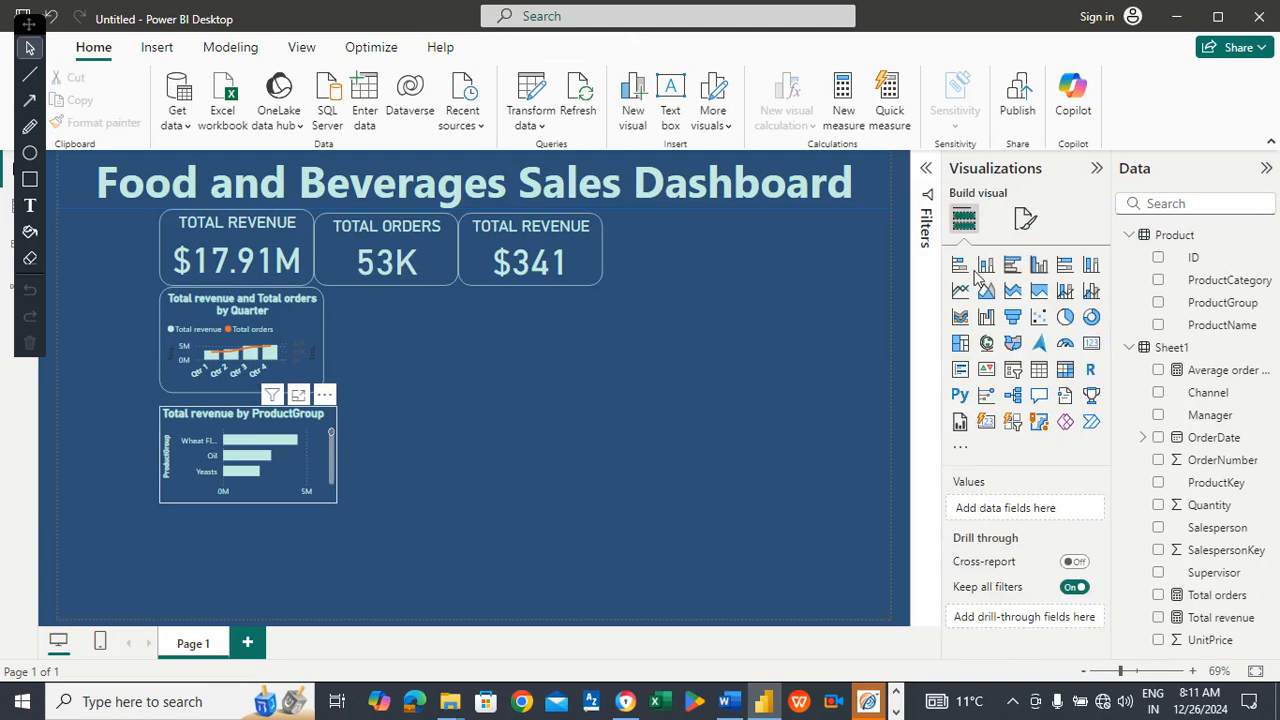
# Turn on the visual border of the product group chart and color it light teal.
pyautogui.click(1027, 220)
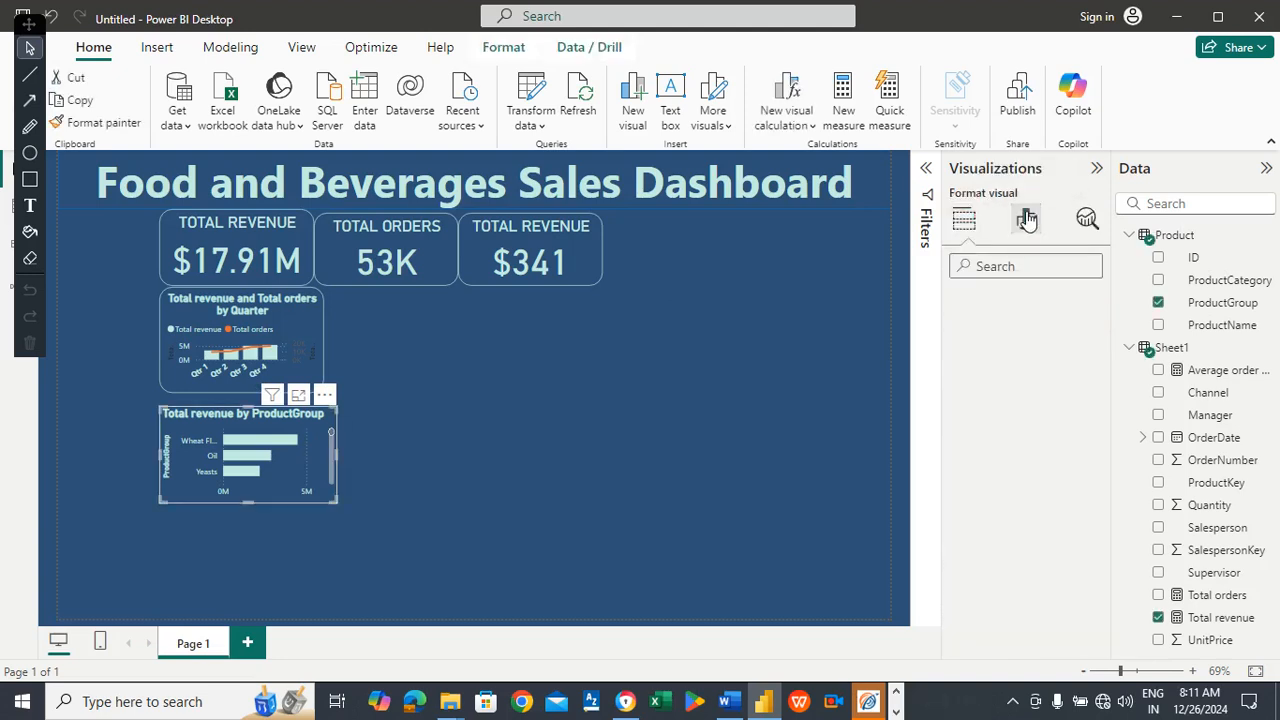
pyautogui.click(1025, 304)
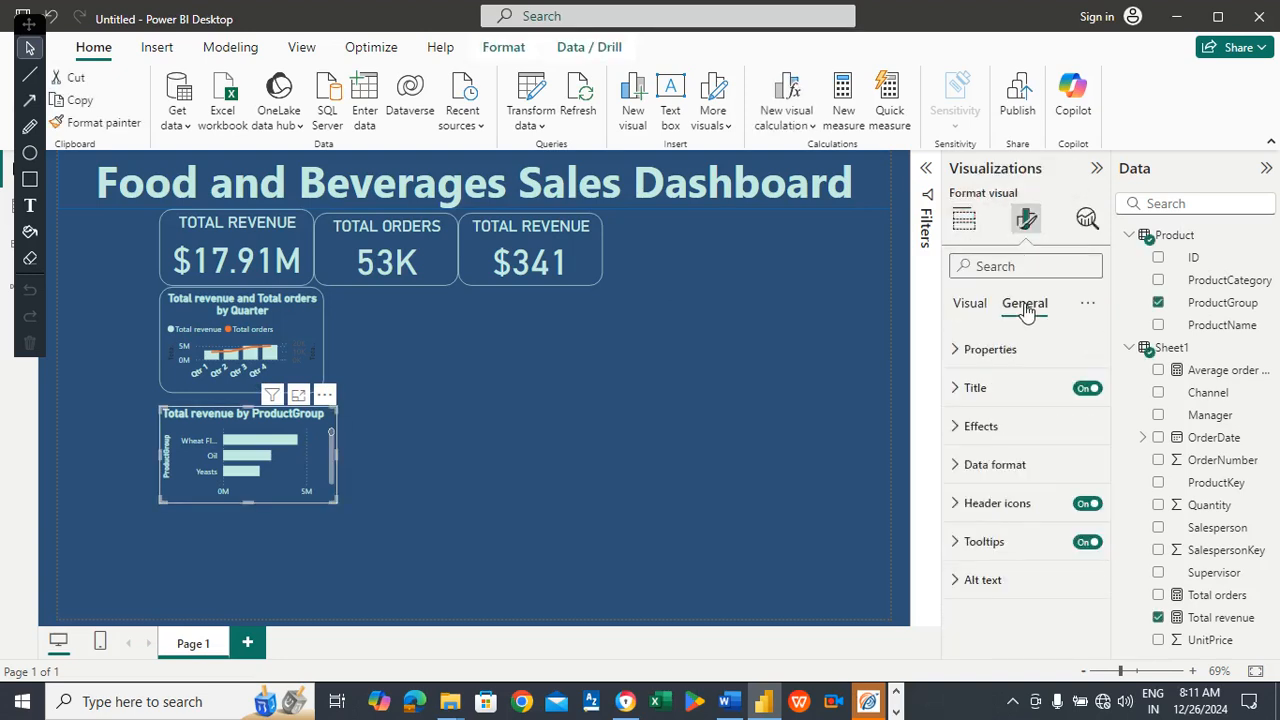
pyautogui.click(993, 430)
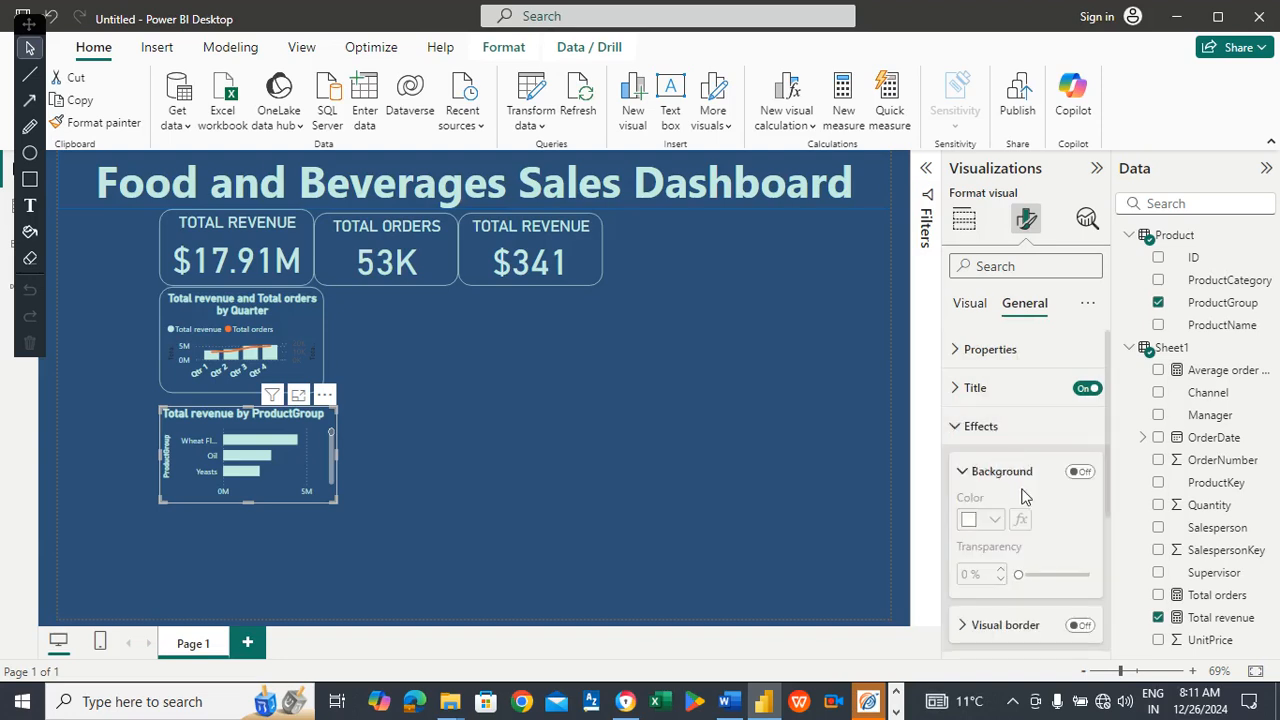
pyautogui.click(1080, 625)
pyautogui.scroll(-3, 1030, 500)
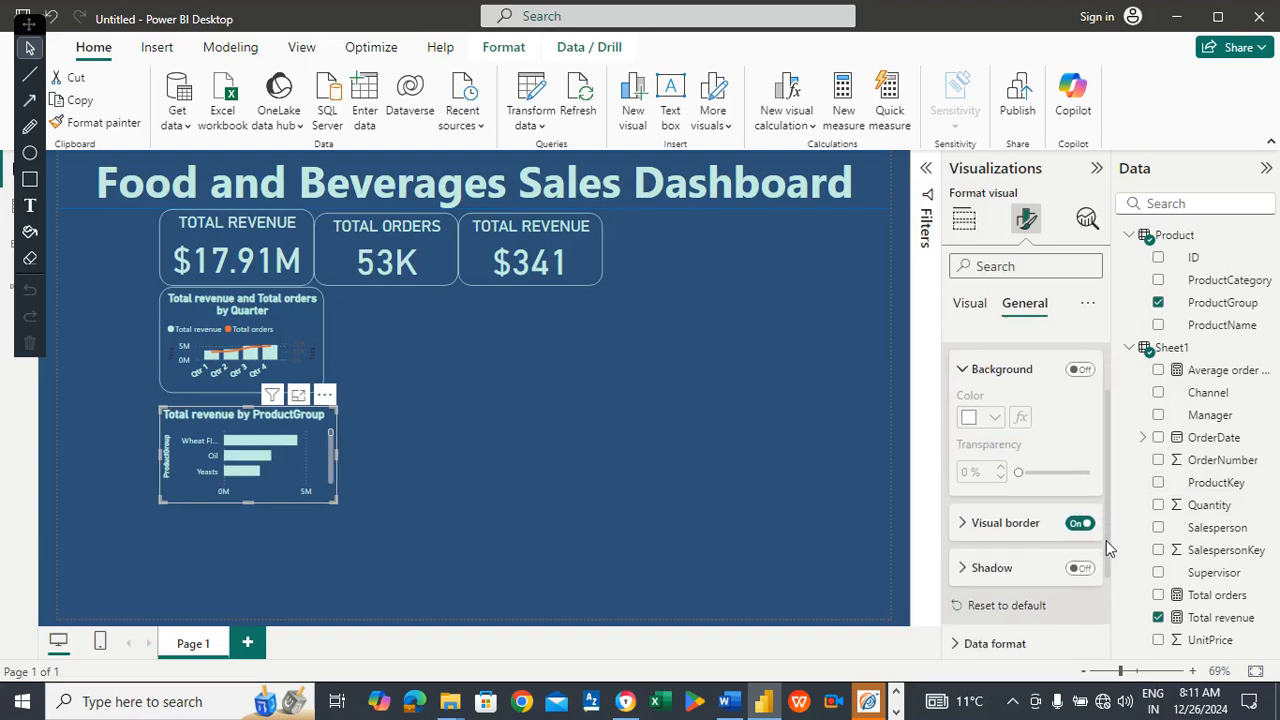
pyautogui.click(1006, 493)
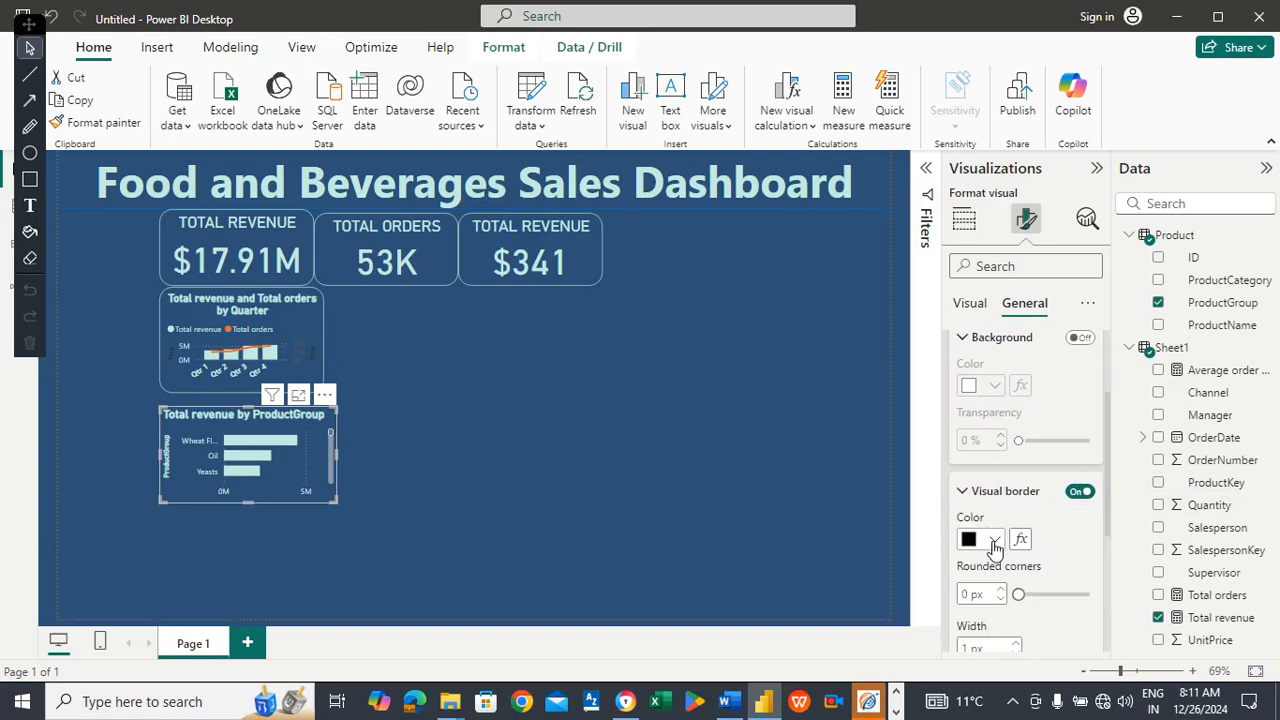
pyautogui.click(994, 540)
pyautogui.click(982, 460)
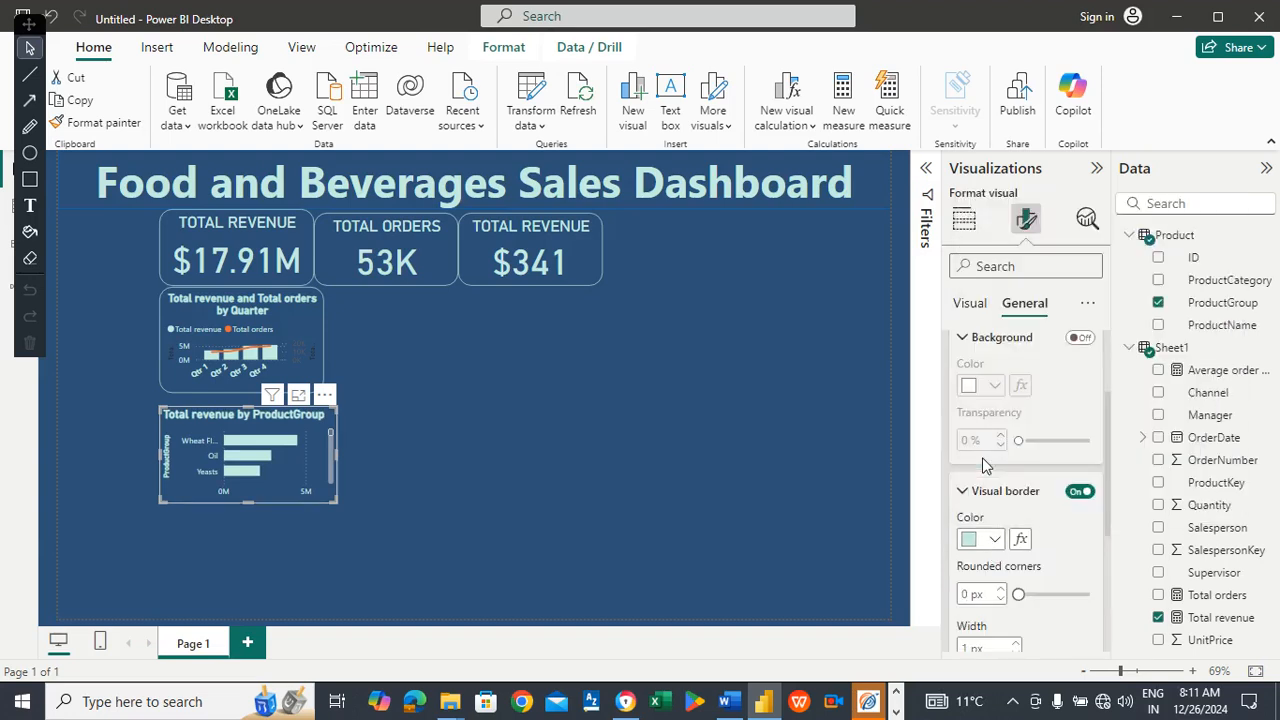
# Set the rounded corners of the product group chart's border to 20 px and deselect the chart.
pyautogui.doubleClick(971, 595)
pyautogui.write('20')
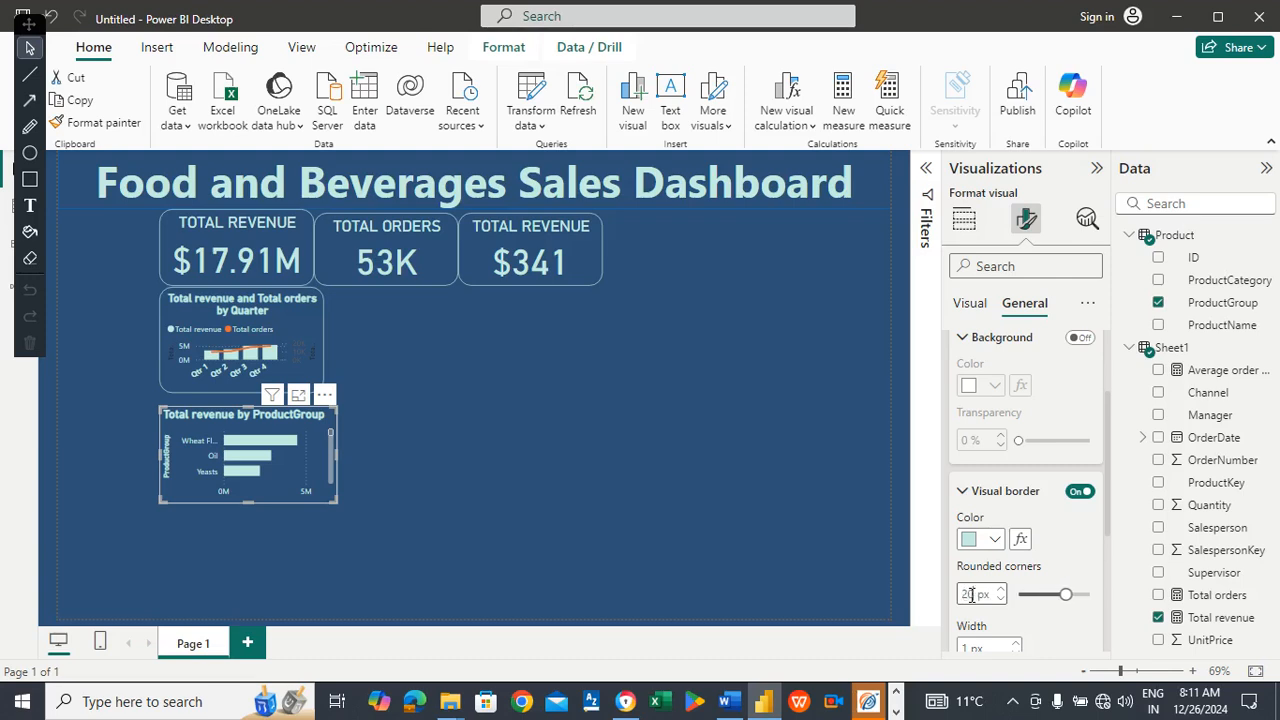
pyautogui.press('Return')
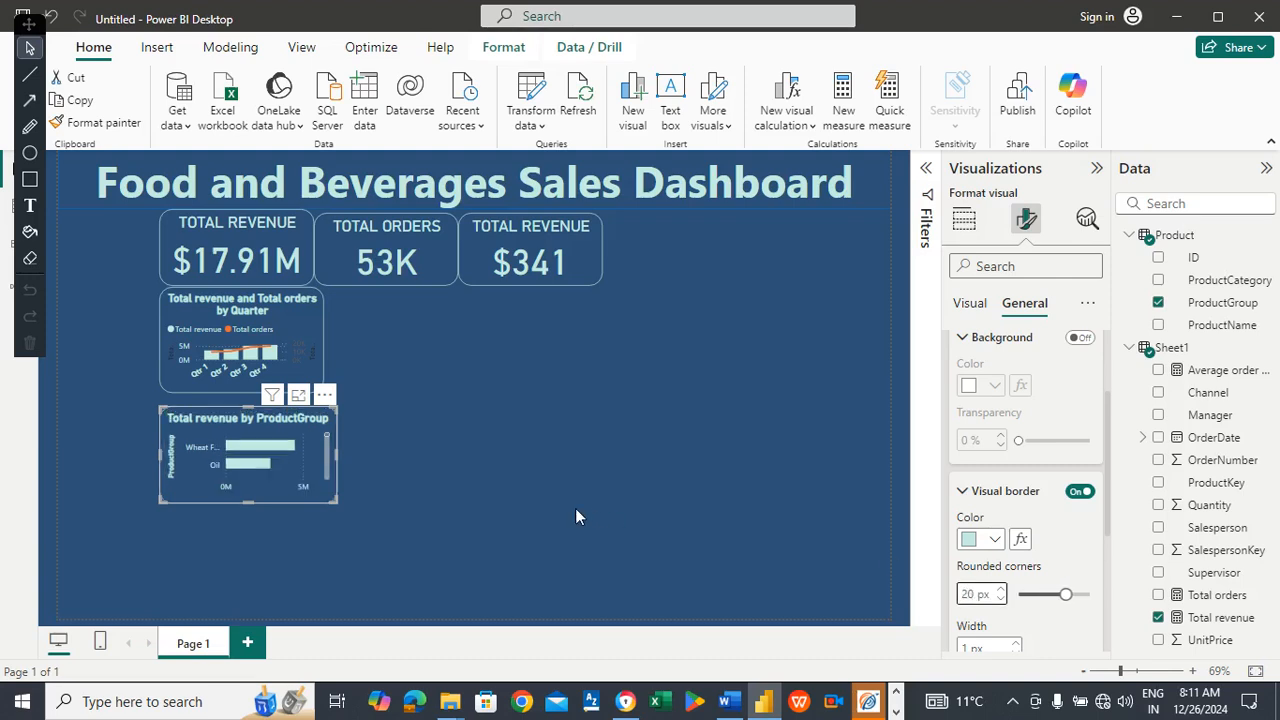
pyautogui.click(491, 465)
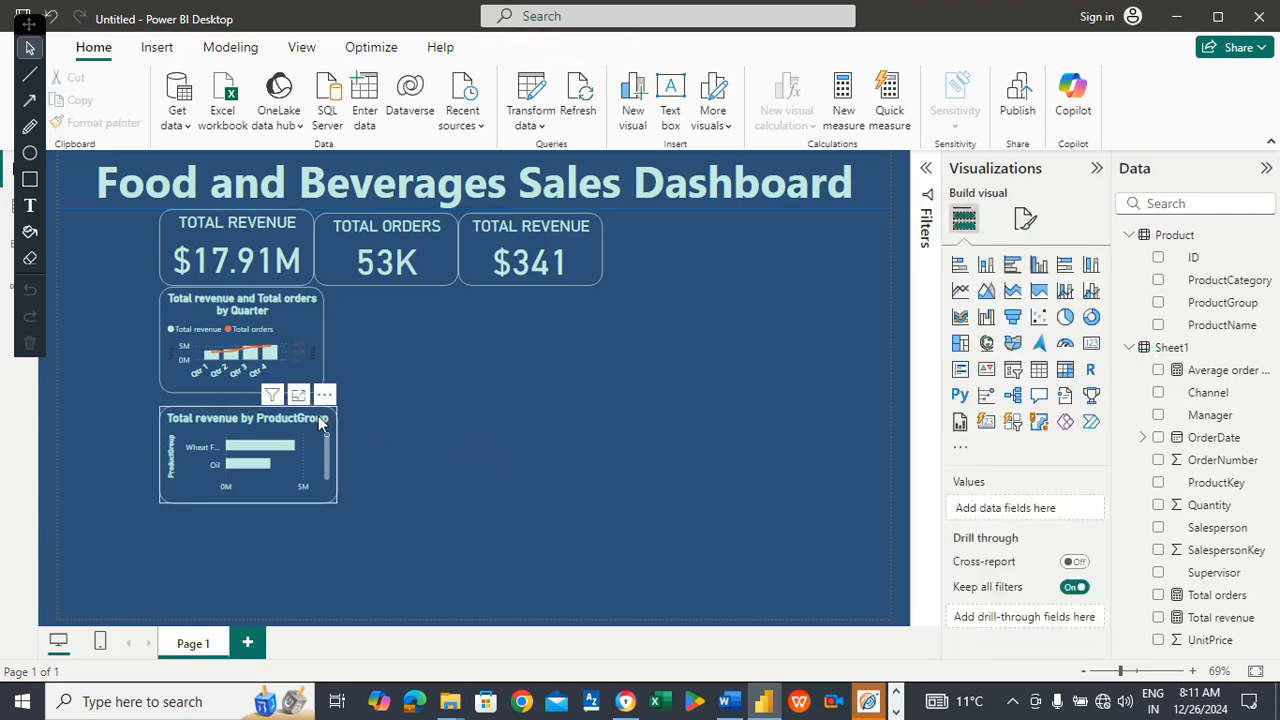
# Move the product group chart up against the quarterly combo chart and stretch it slightly taller.
pyautogui.moveTo(307, 421); pyautogui.dragTo(299, 410)
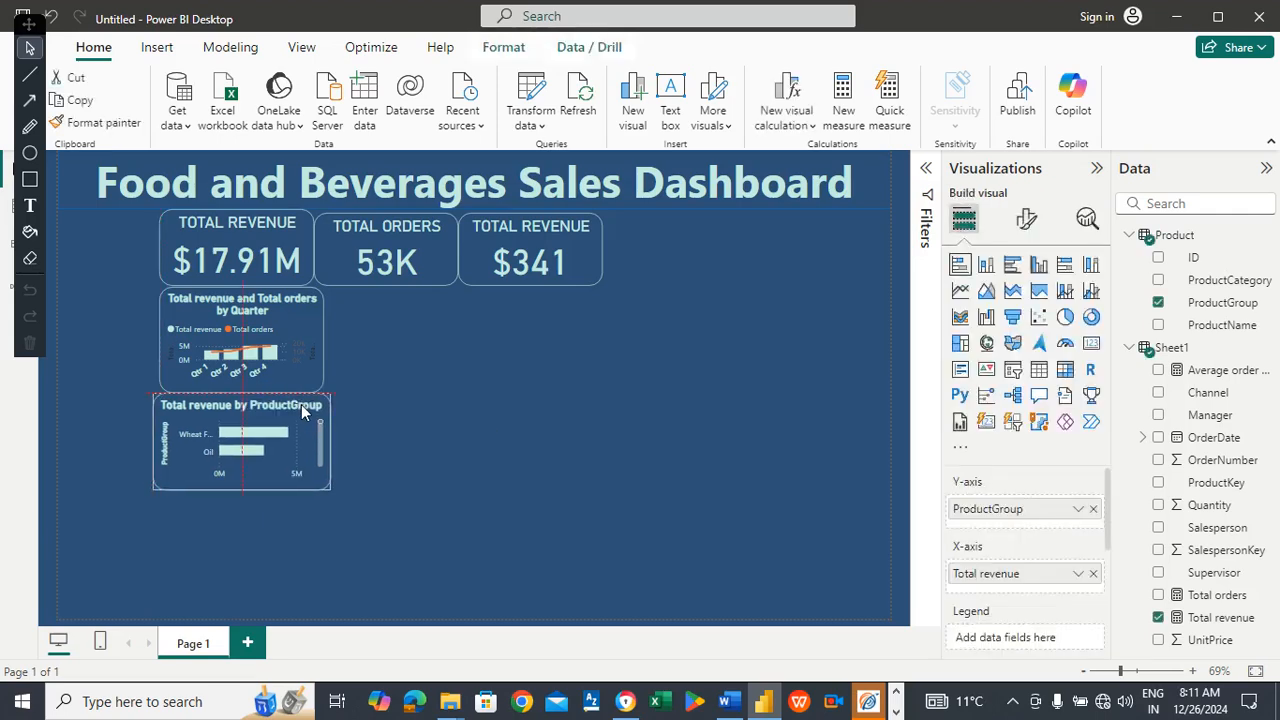
pyautogui.click(439, 416)
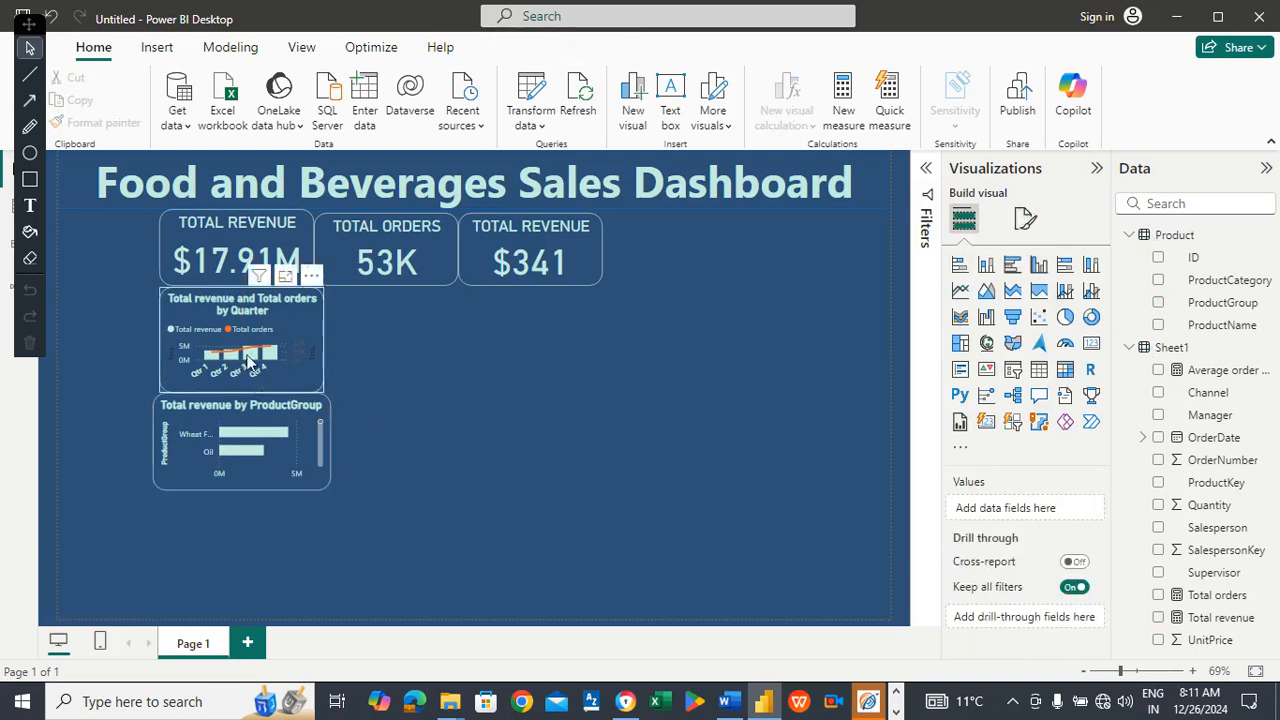
pyautogui.click(232, 485)
pyautogui.moveTo(238, 487); pyautogui.dragTo(239, 501)
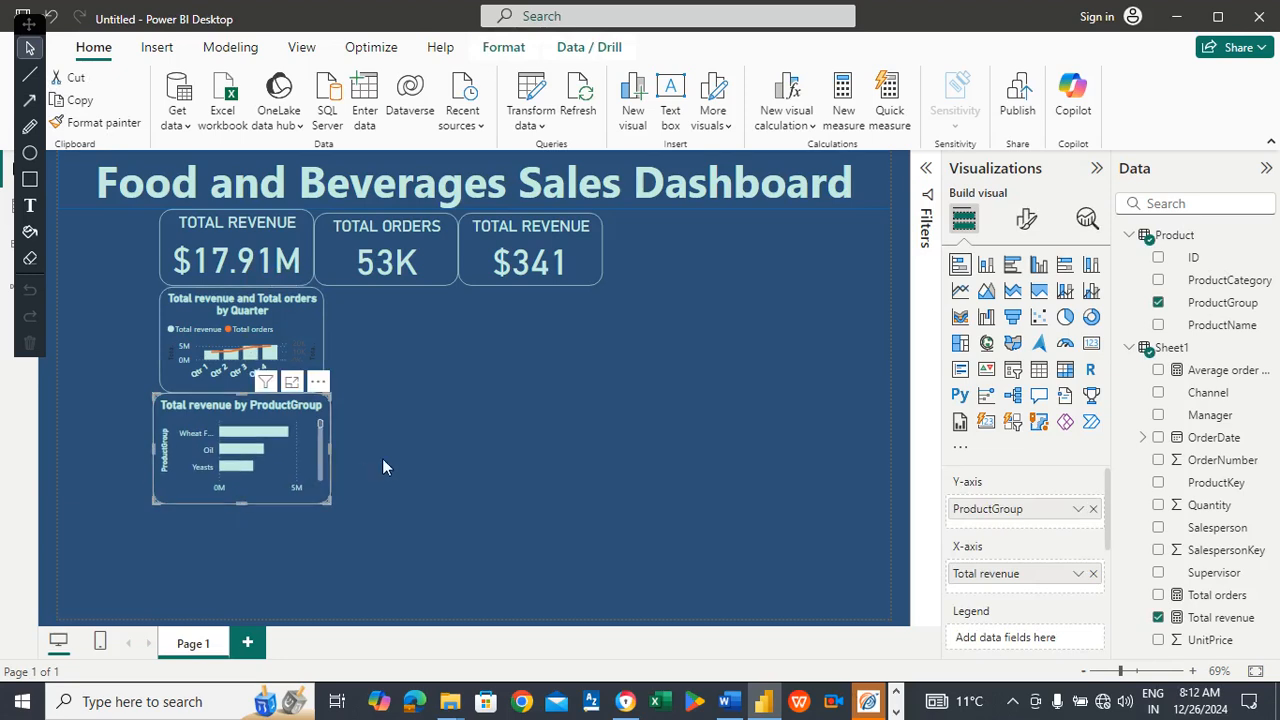
pyautogui.click(390, 461)
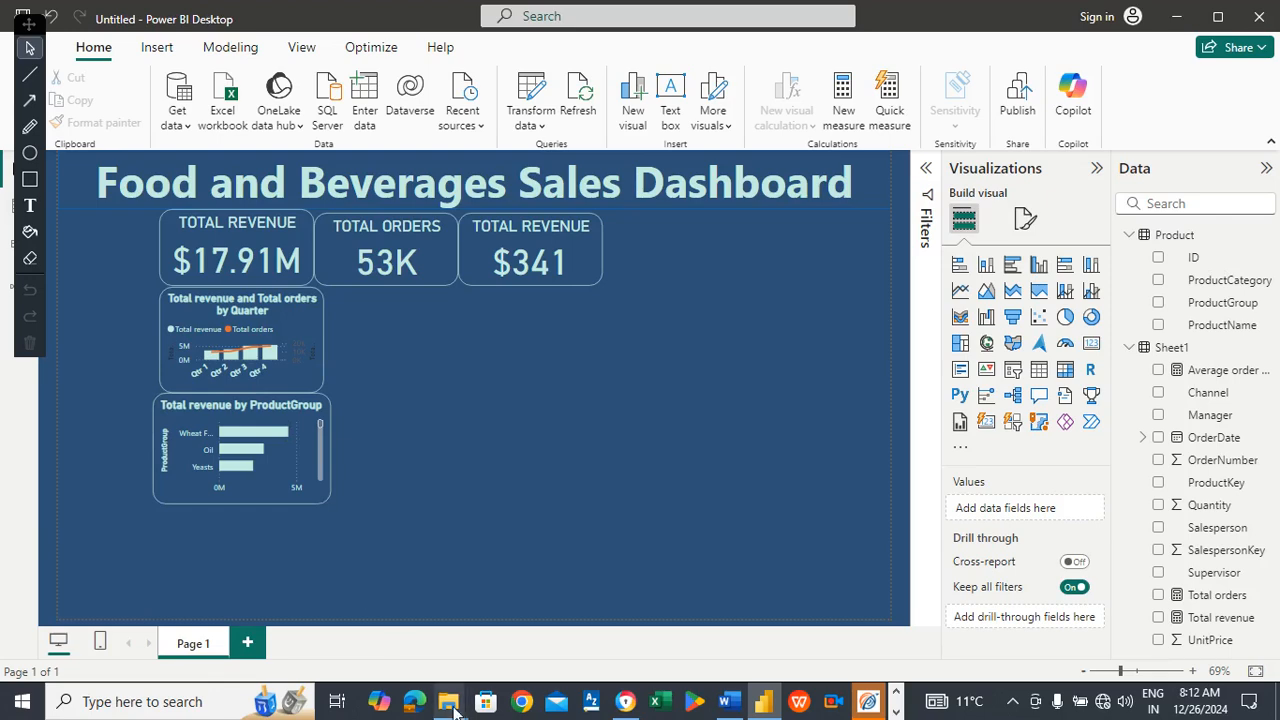
# View the reference dashboard image File 586 in the Thumbnail folder, and return to the Power BI report.
pyautogui.moveTo(450, 705)
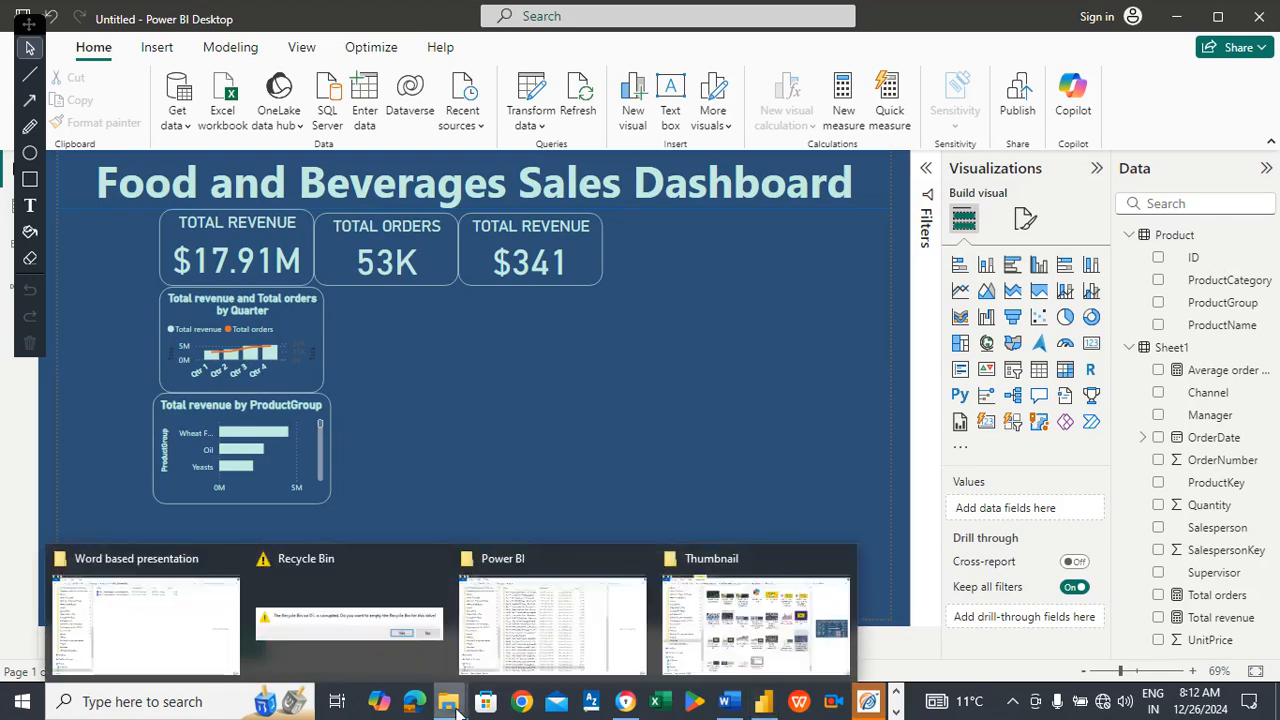
pyautogui.click(812, 614)
pyautogui.doubleClick(948, 428)
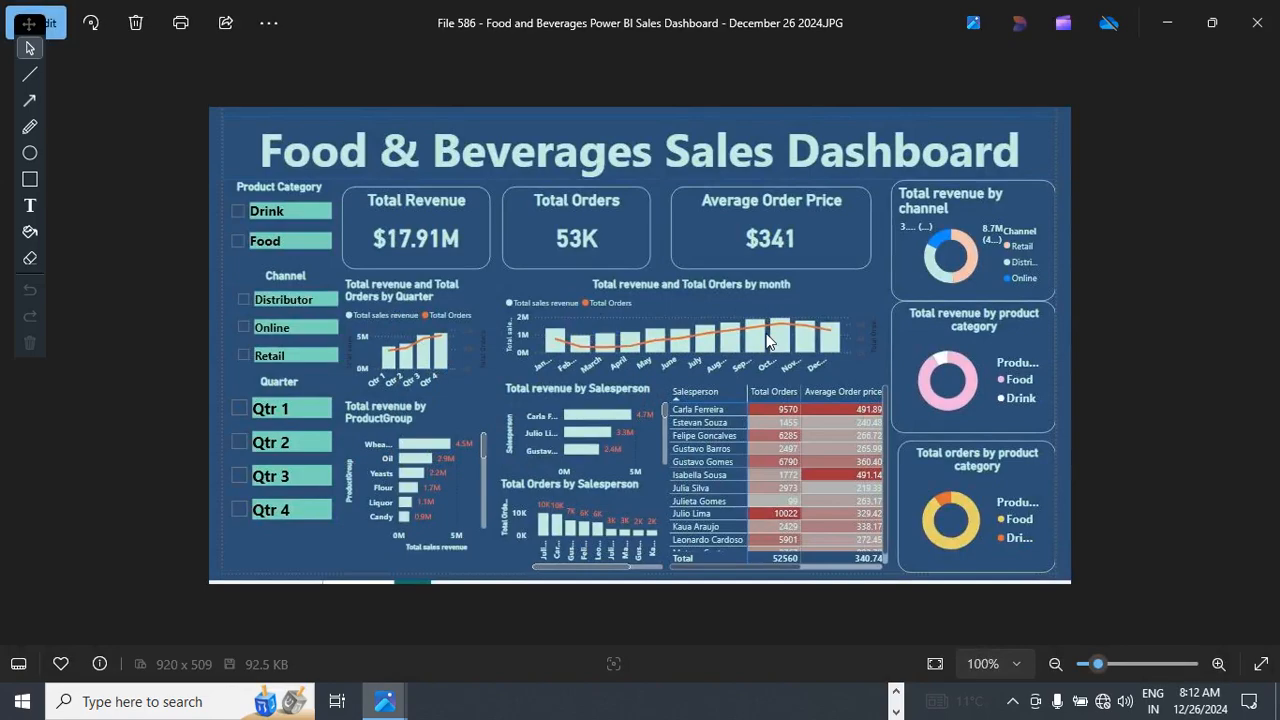
pyautogui.click(1277, 28)
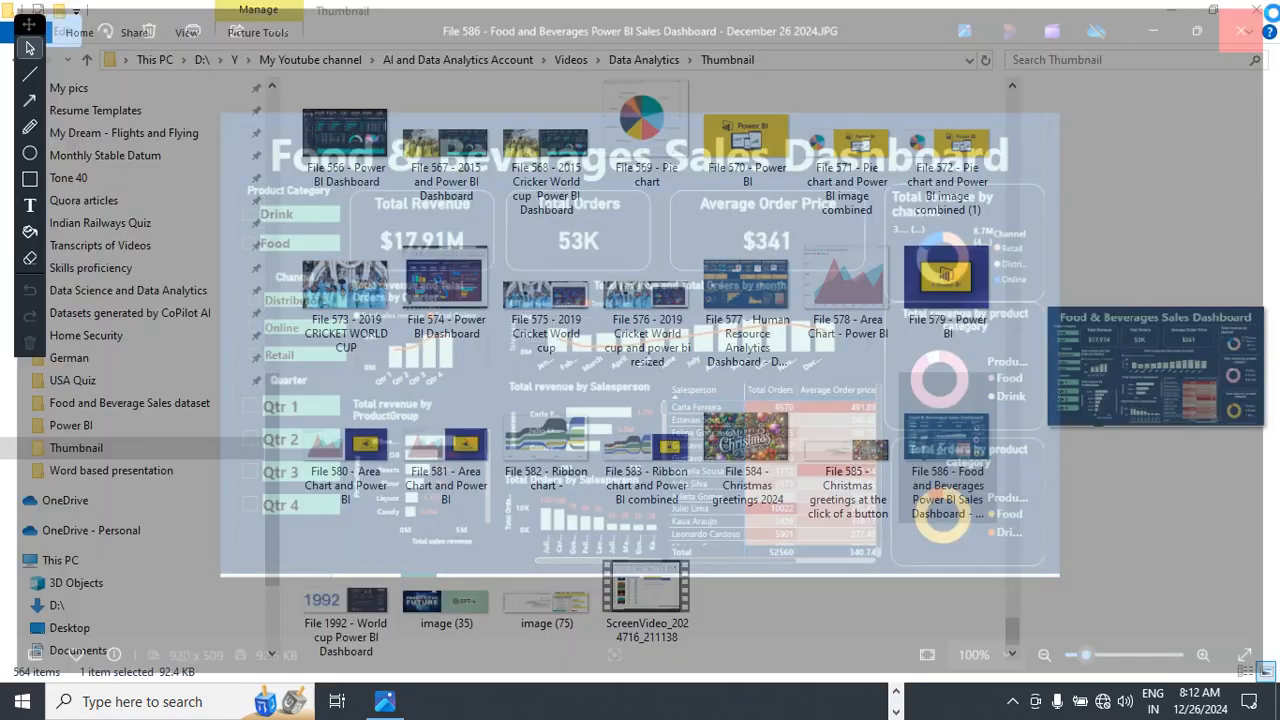
pyautogui.click(763, 701)
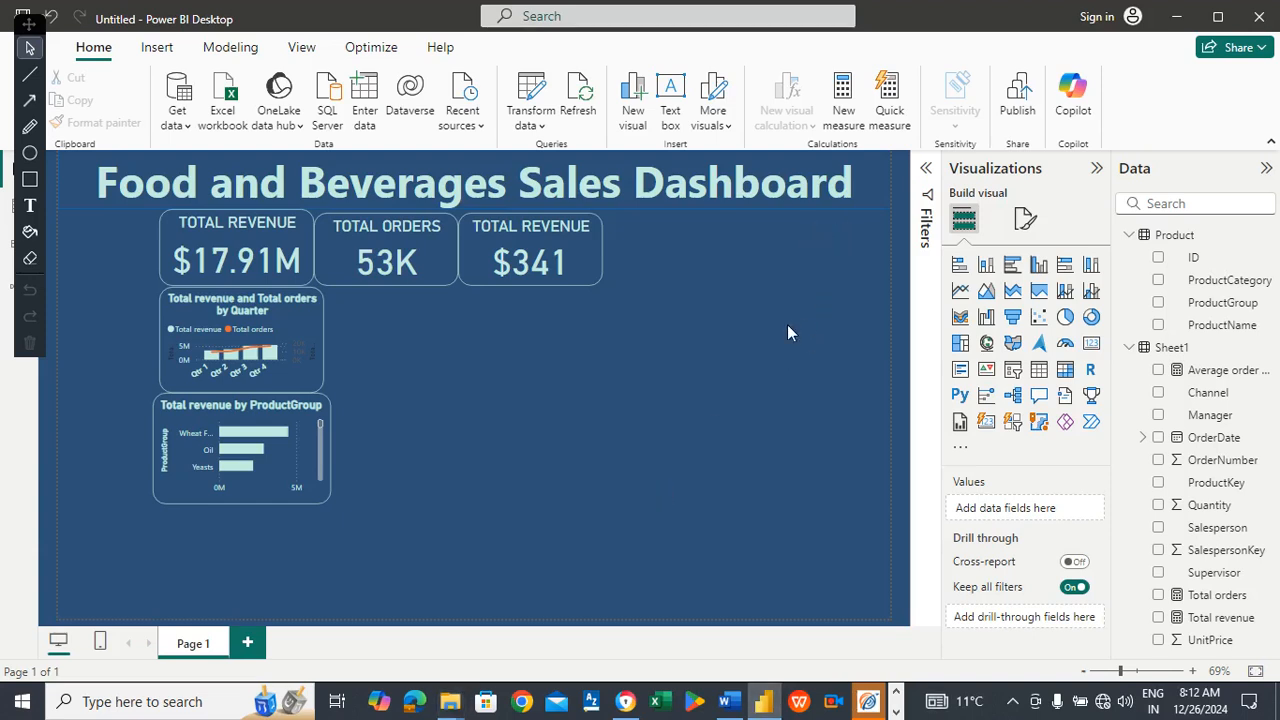
# Resize the product group chart's height until it shows six product groups from Wheat Flour to Candy.
pyautogui.click(222, 482)
pyautogui.moveTo(234, 502); pyautogui.dragTo(237, 621)
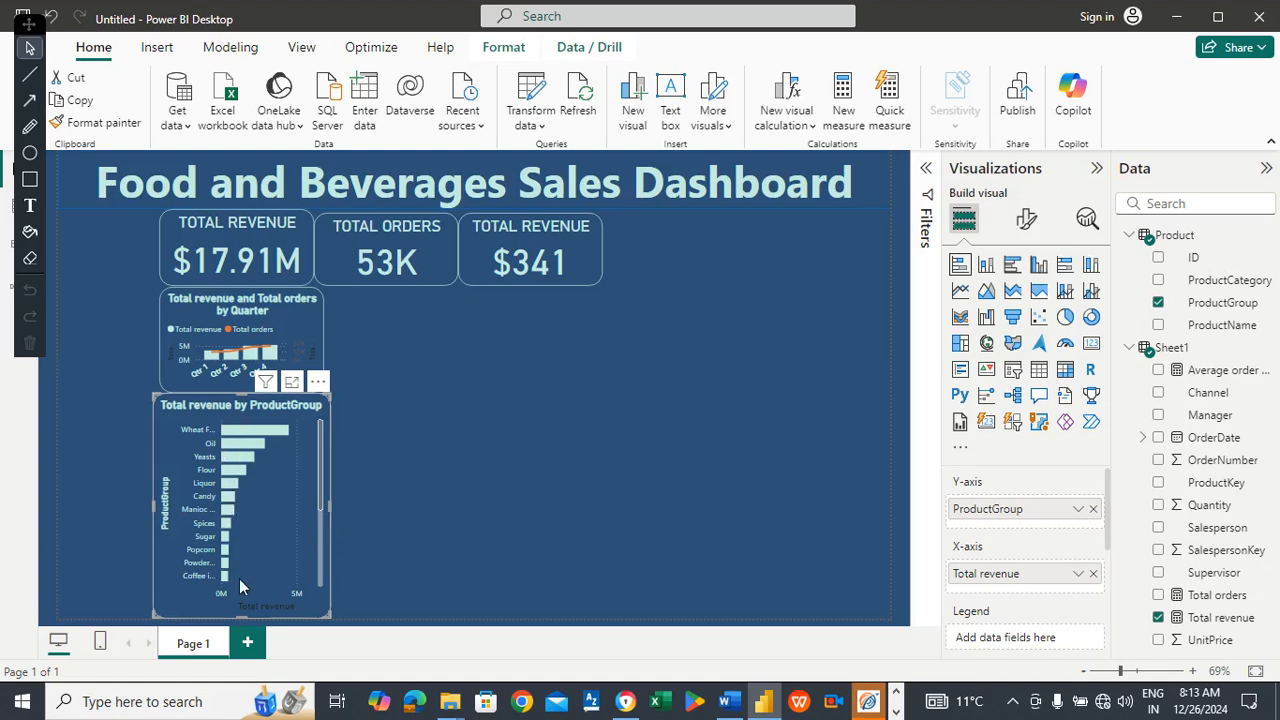
pyautogui.moveTo(241, 615); pyautogui.dragTo(253, 533)
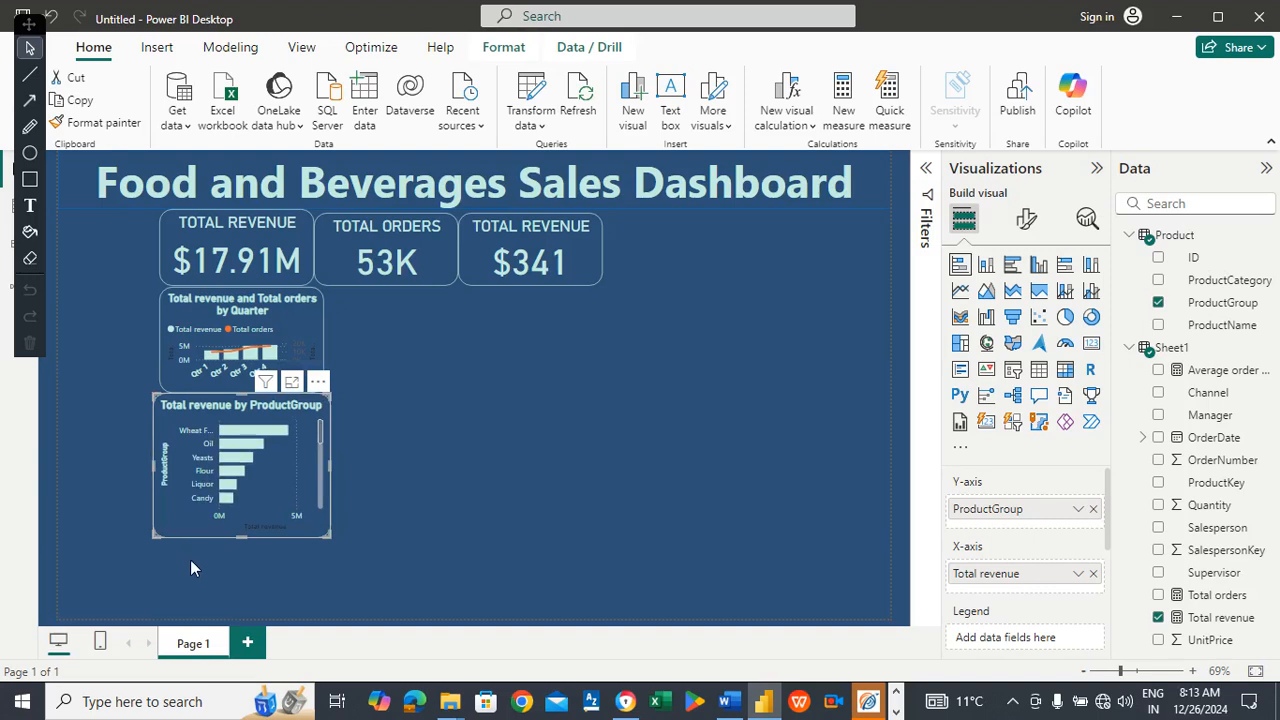
pyautogui.click(470, 358)
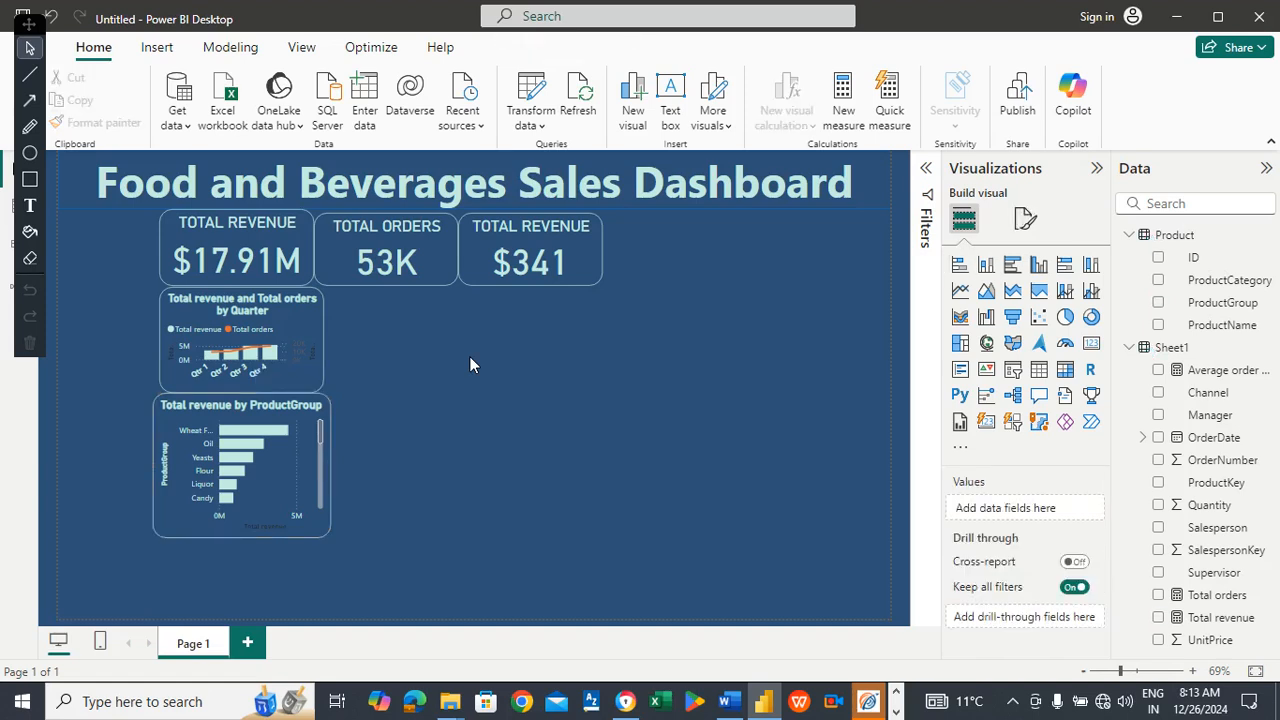
# Switch to the Word task document, add "Done" under Task 4, save it, and place the cursor below Task 5's description.
pyautogui.click(732, 701)
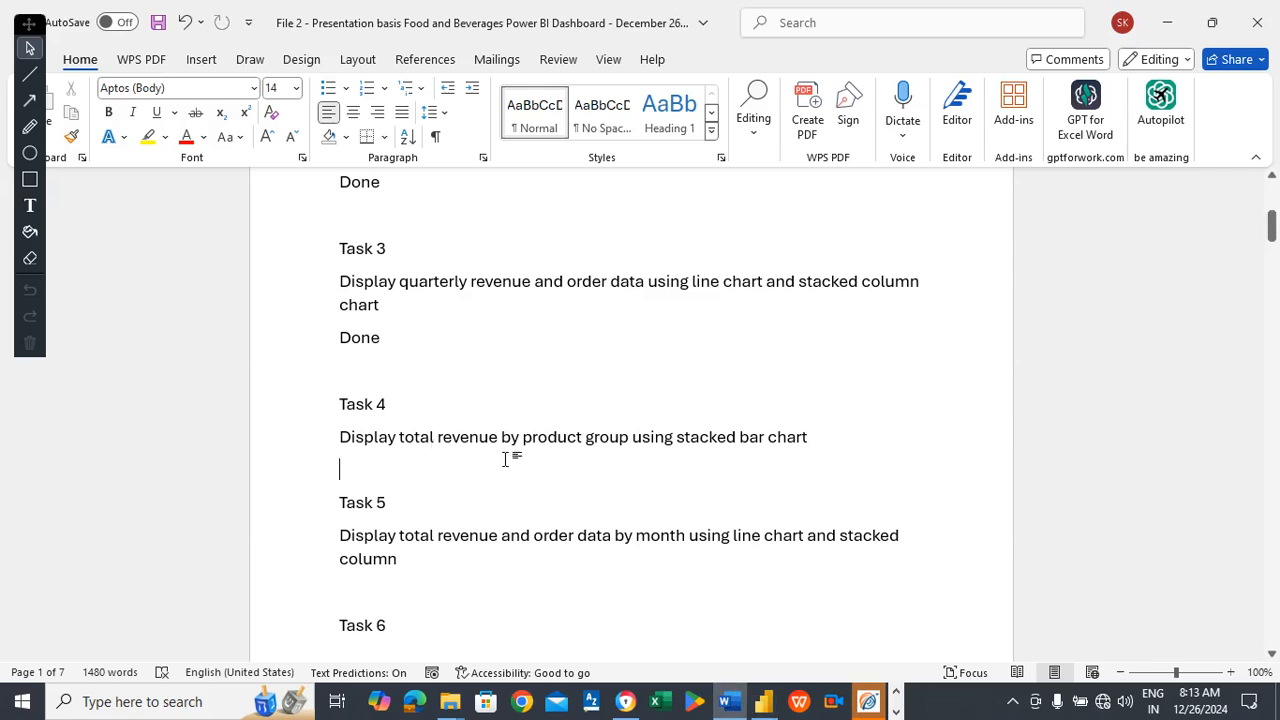
pyautogui.write('Done')
pyautogui.press('Return')
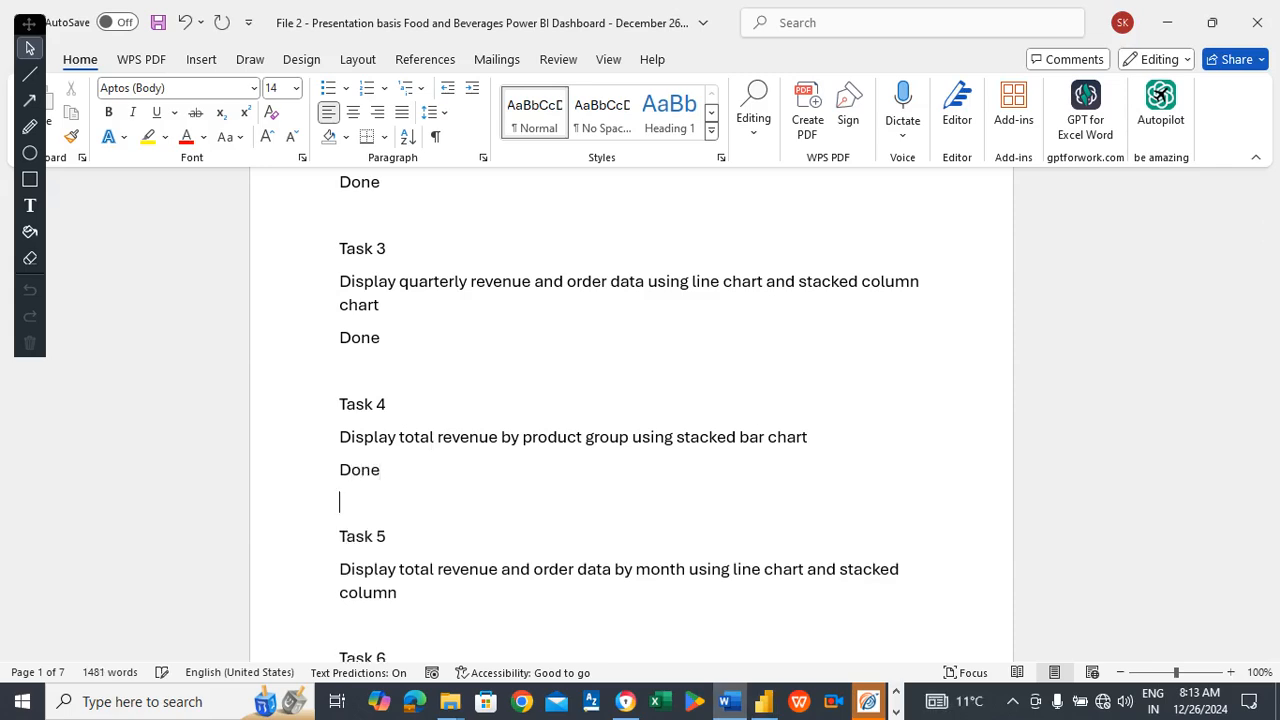
pyautogui.press('super+space')
pyautogui.hotkey('ctrl', 's')
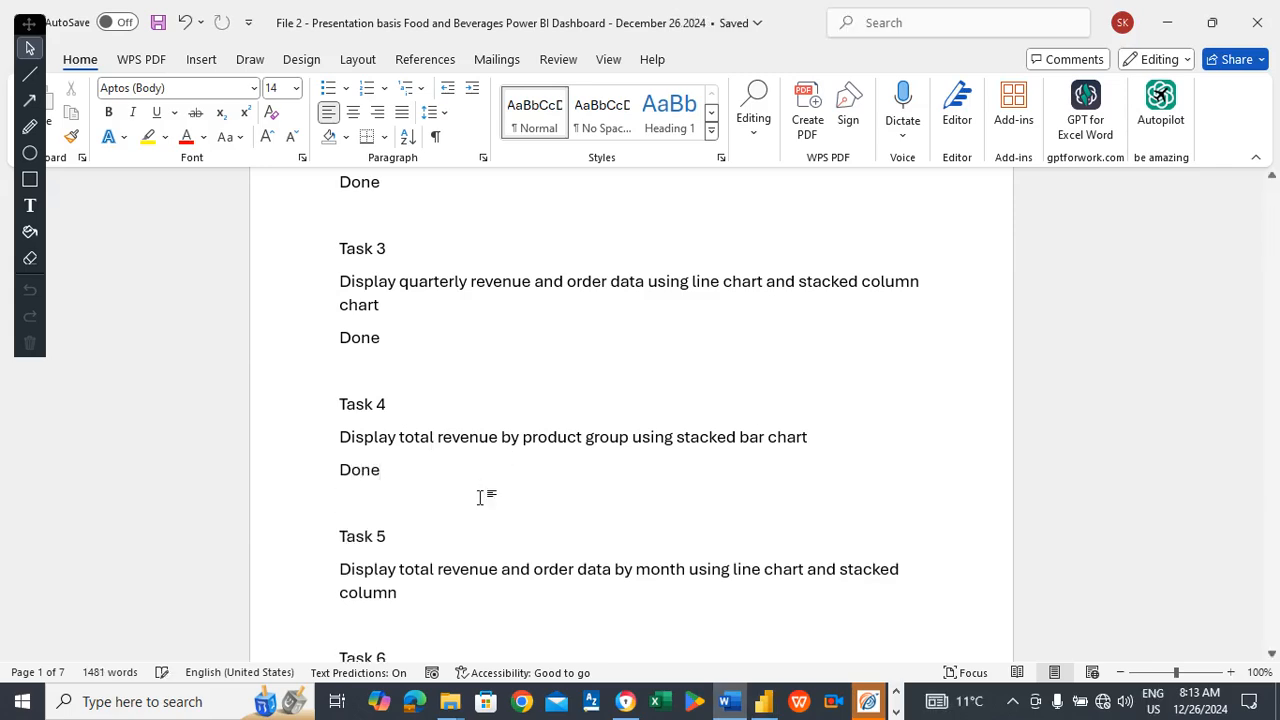
pyautogui.click(428, 604)
pyautogui.press('Down')
# Switch back to Power BI and reduce the product group chart's height slightly so it shows five product groups.
pyautogui.click(778, 704)
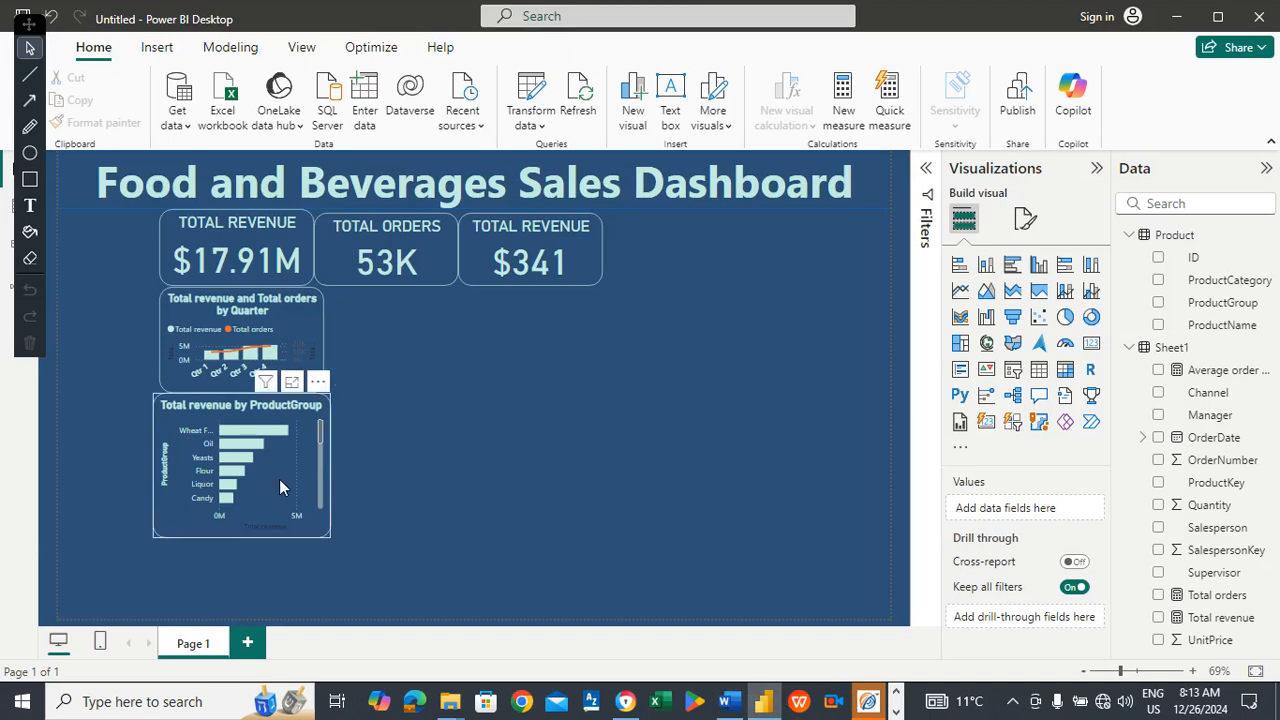
pyautogui.click(254, 406)
pyautogui.moveTo(240, 537); pyautogui.dragTo(245, 526)
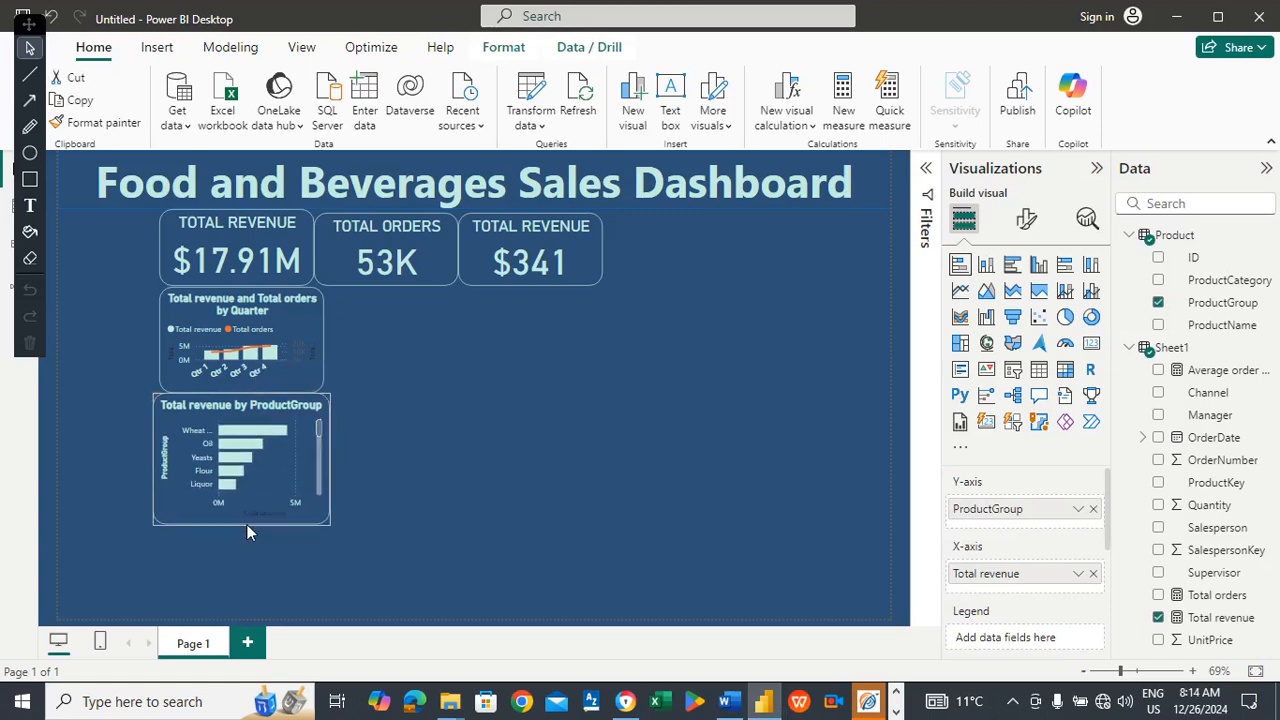
pyautogui.click(430, 556)
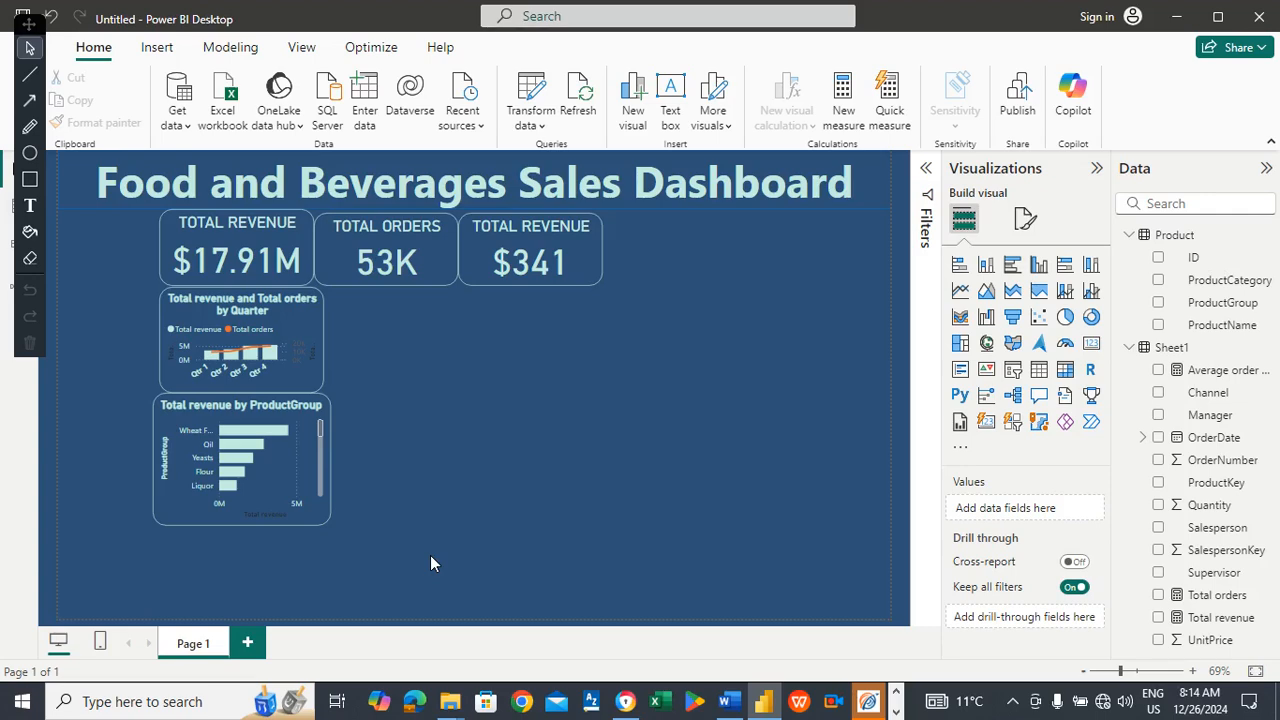
# Check Task 5 in the Word document, then add an empty line and stacked column chart to the Power BI report.
pyautogui.hotkey('alt', 'Tab')
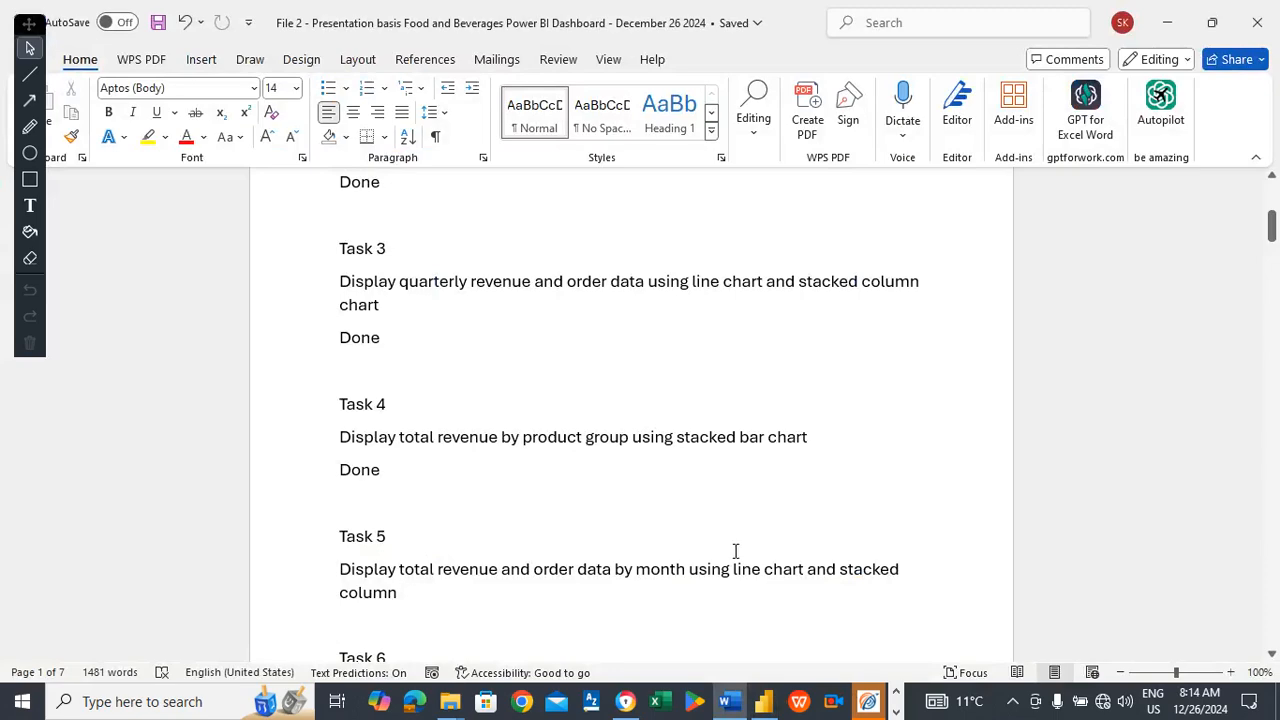
pyautogui.hotkey('alt', 'Tab')
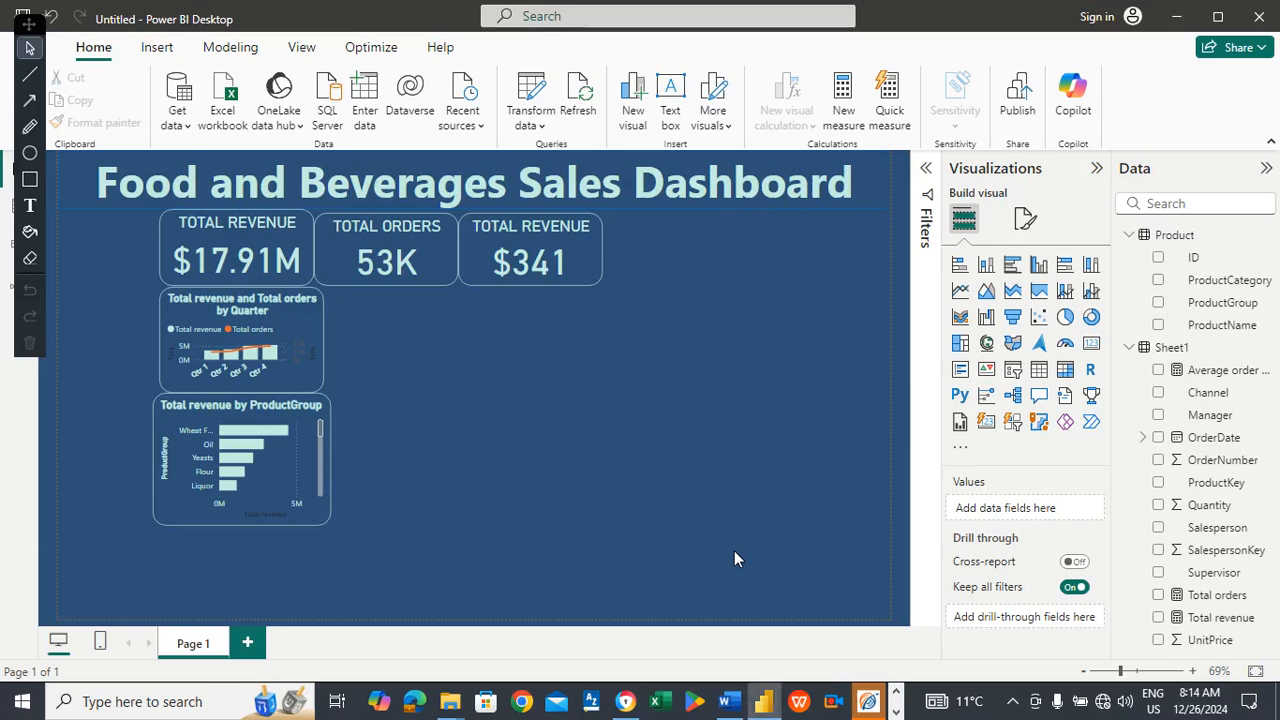
pyautogui.click(1065, 292)
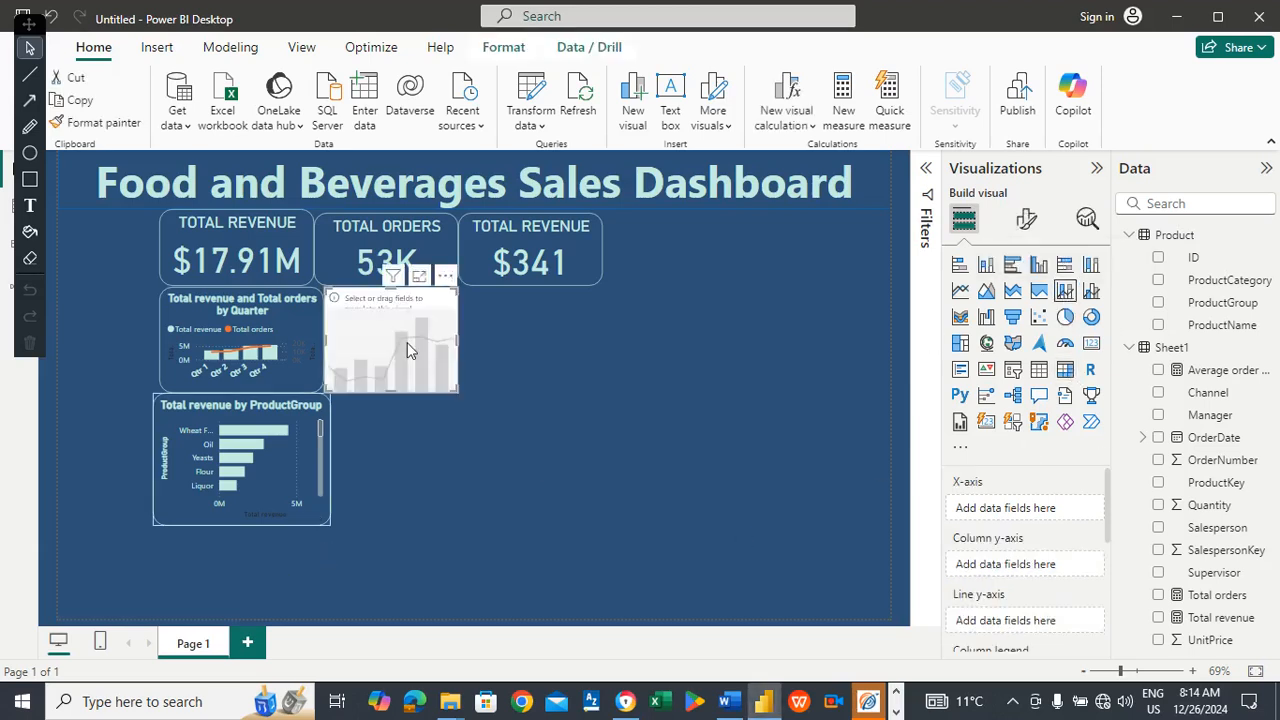
# Place the empty combo chart directly below the Total revenue by ProductGroup chart and resize it to the same width.
pyautogui.moveTo(408, 346); pyautogui.dragTo(232, 588)
pyautogui.moveTo(220, 516); pyautogui.dragTo(220, 536)
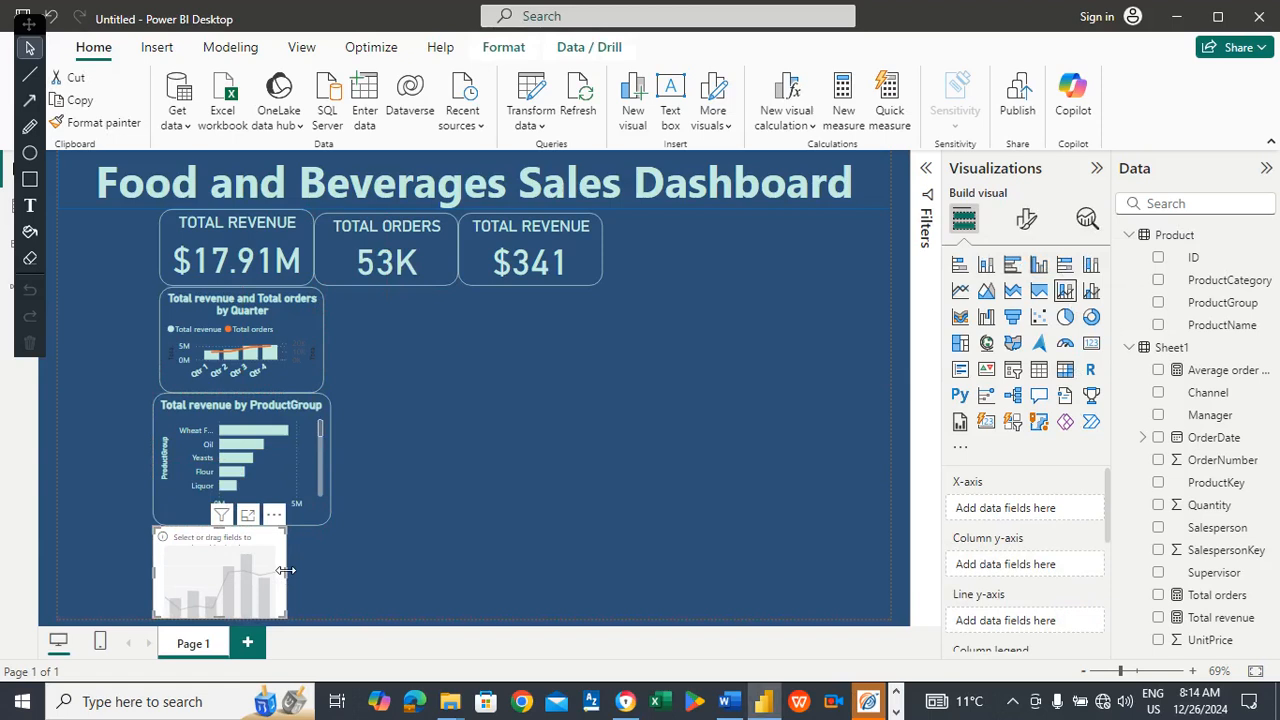
pyautogui.moveTo(286, 570); pyautogui.dragTo(329, 577)
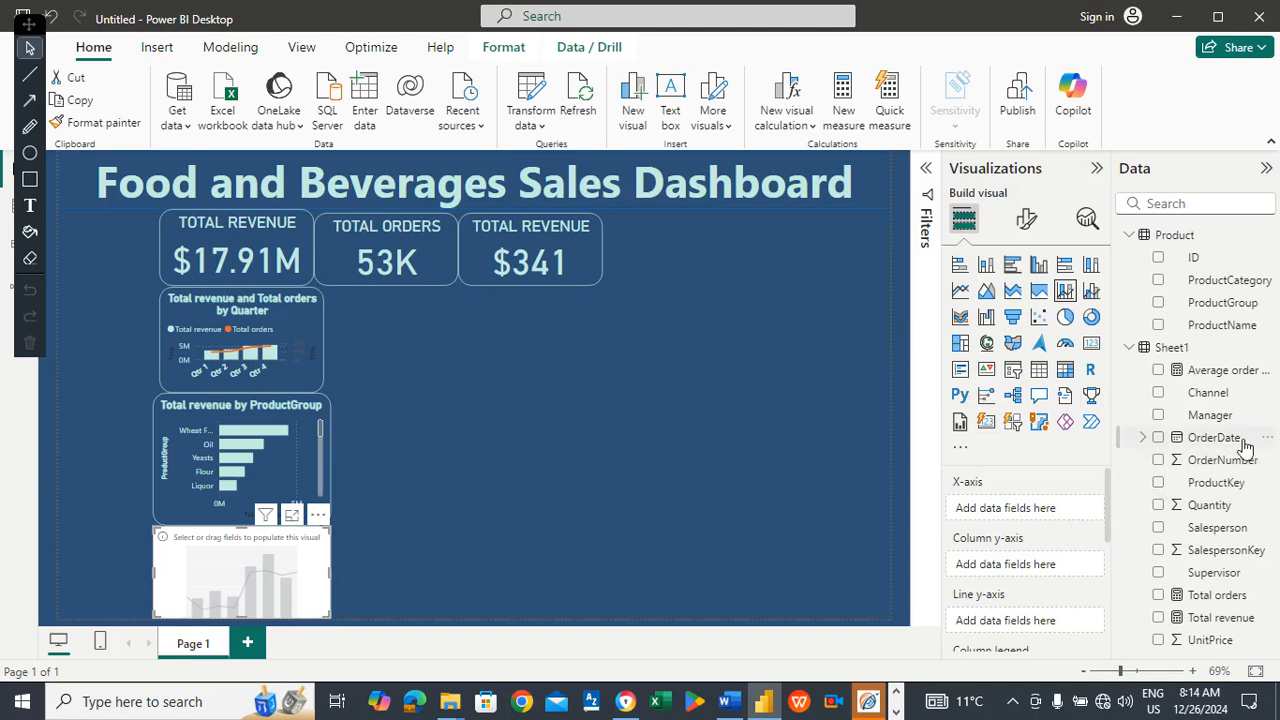
# Assign OrderDate to the empty chart's X-axis, Total revenue to its column y-axis and Total orders to its line y-axis.
pyautogui.moveTo(1230, 442); pyautogui.dragTo(1078, 508)
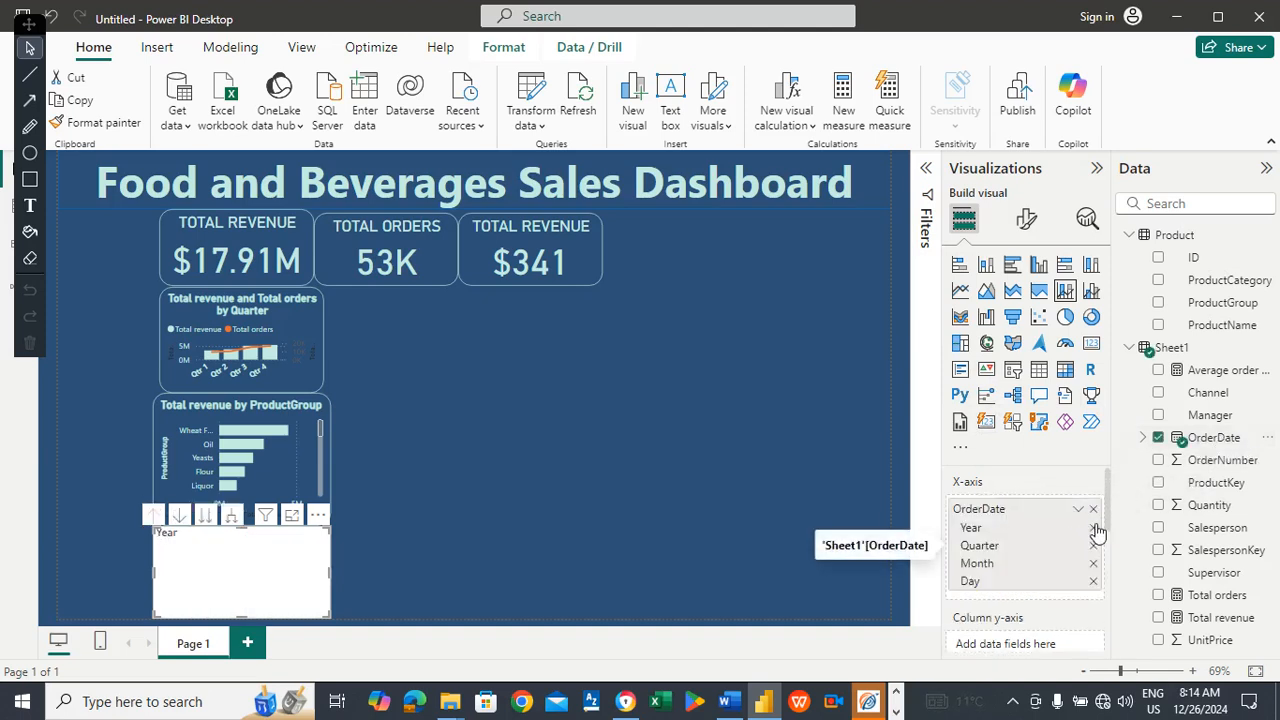
pyautogui.moveTo(1110, 495); pyautogui.dragTo(1110, 533)
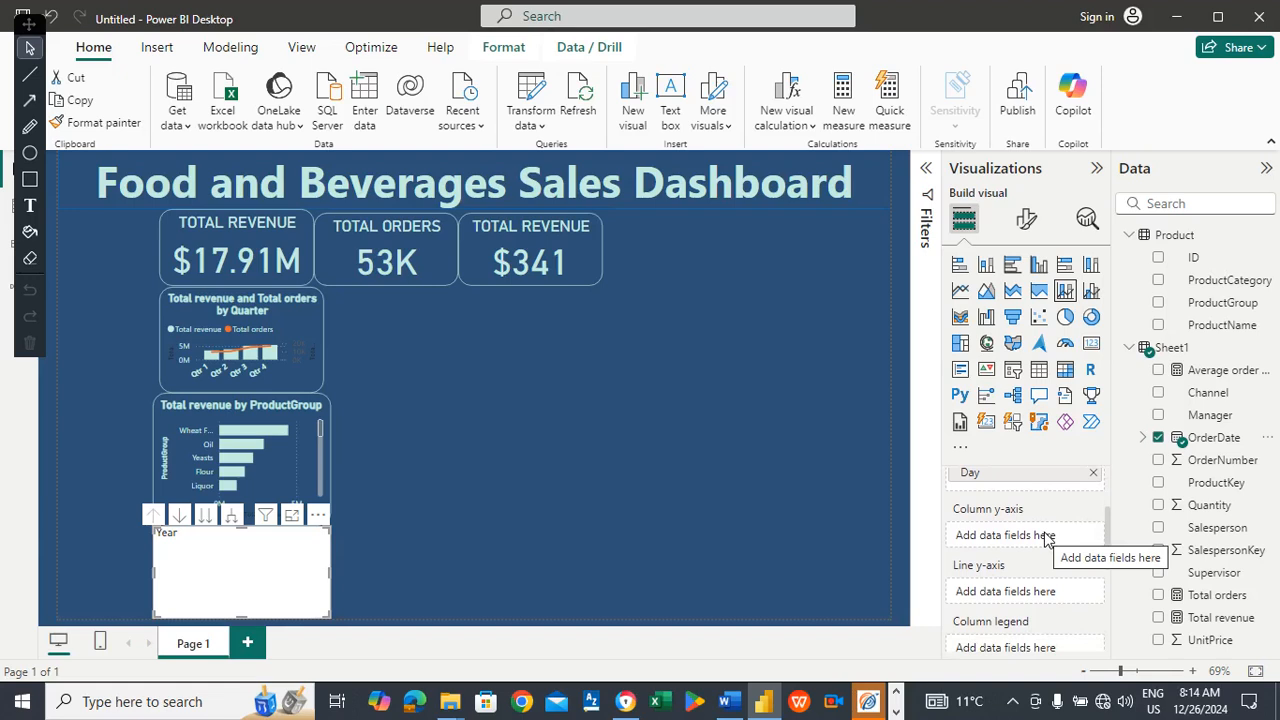
pyautogui.moveTo(1235, 620); pyautogui.dragTo(1054, 534)
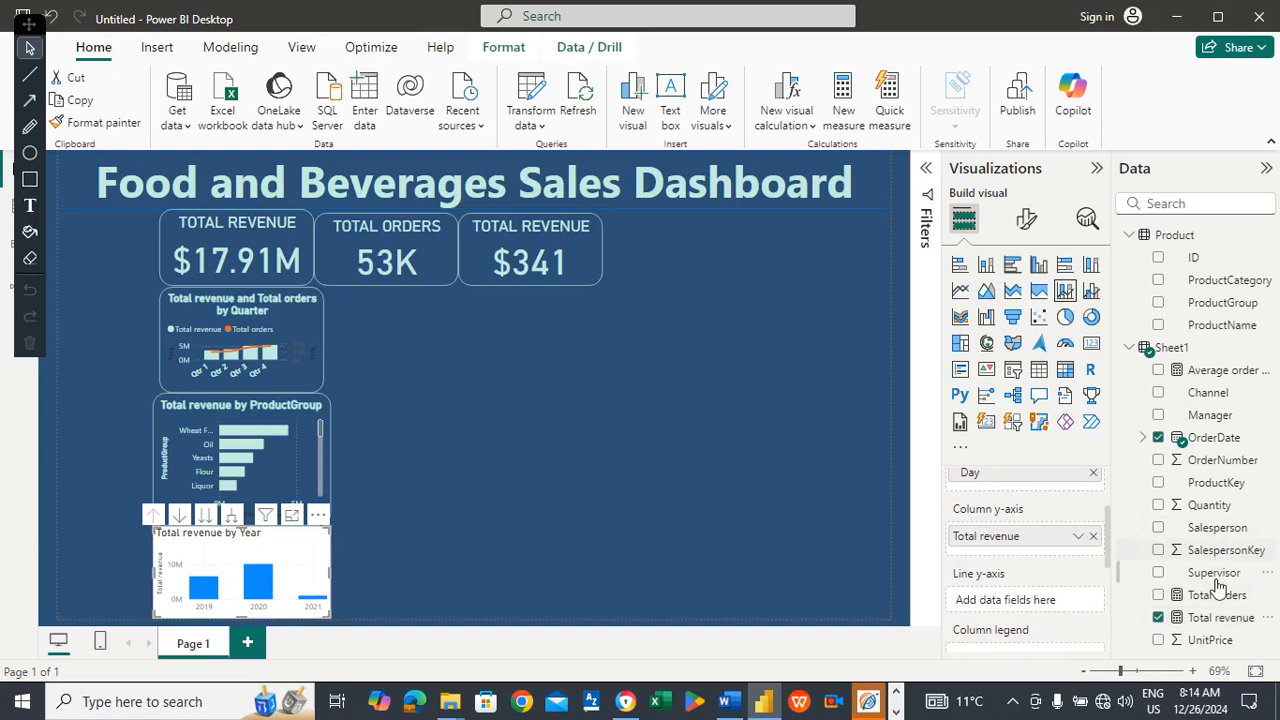
pyautogui.moveTo(1212, 595); pyautogui.dragTo(1062, 591)
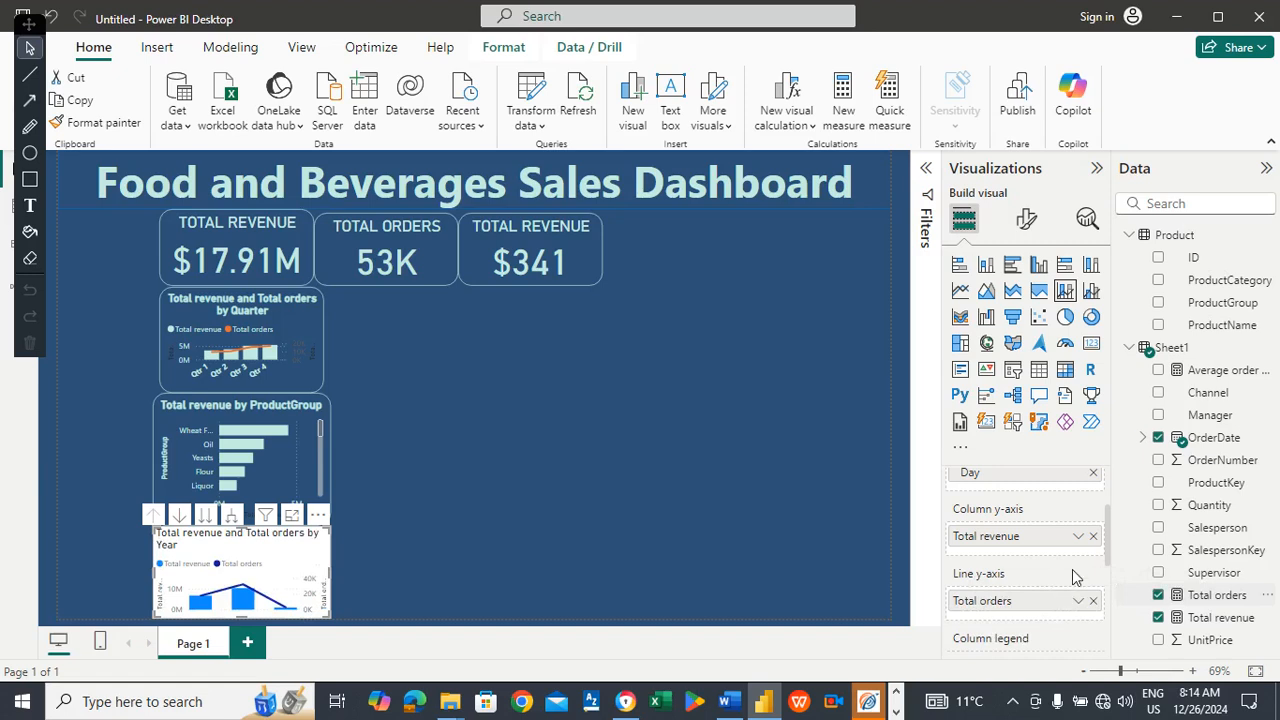
# Remove Year, Quarter and Day from the new chart's OrderDate hierarchy, keeping only Month on the X-axis.
pyautogui.scroll(2, 1105, 545)
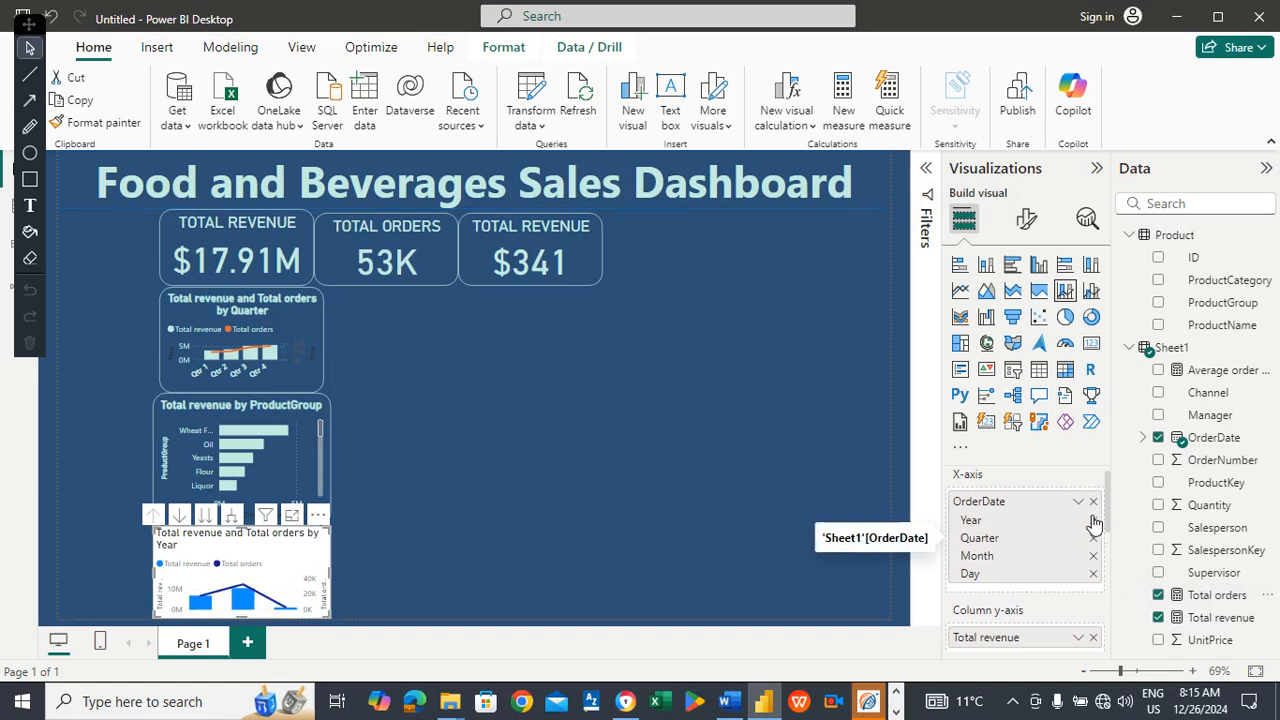
pyautogui.click(1093, 520)
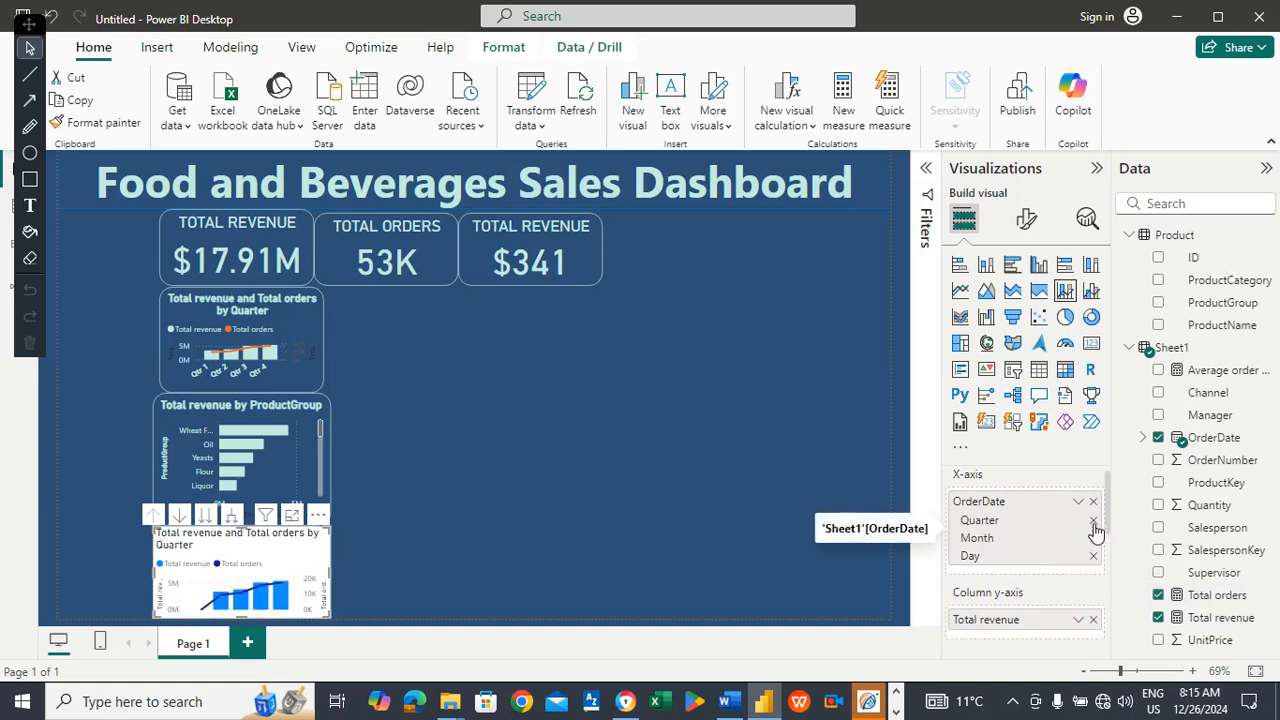
pyautogui.click(1093, 520)
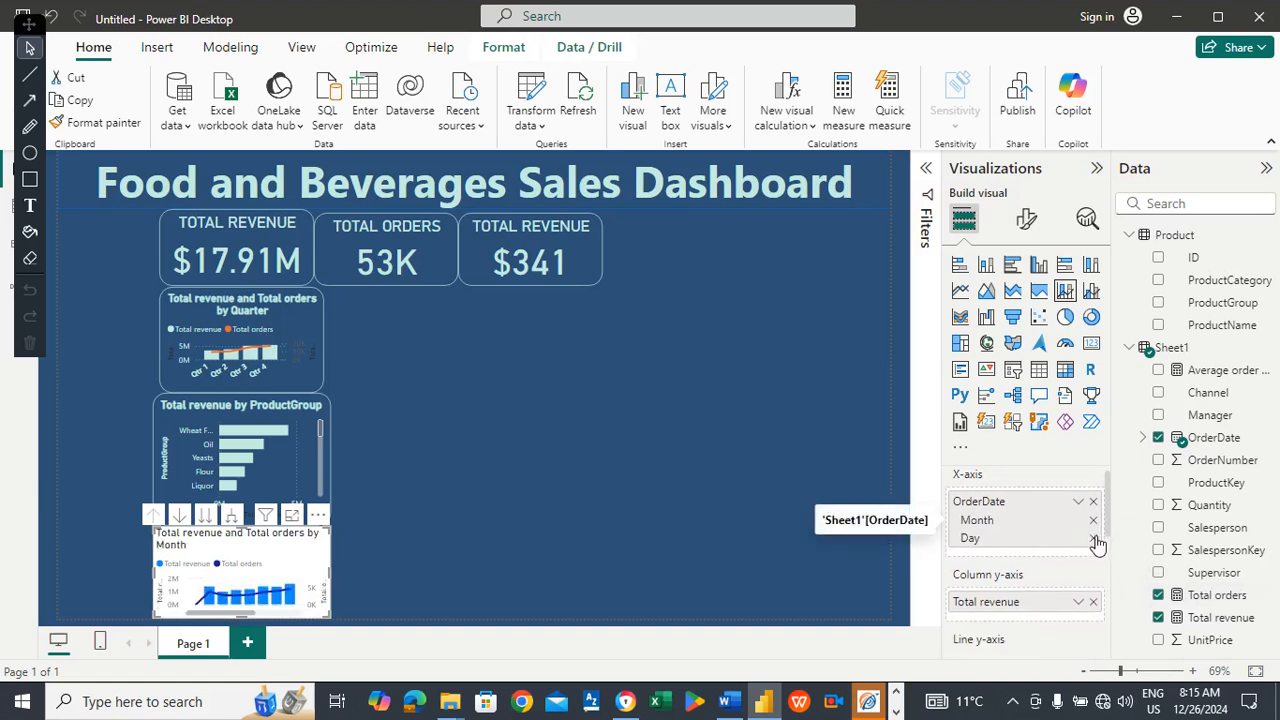
pyautogui.click(1093, 538)
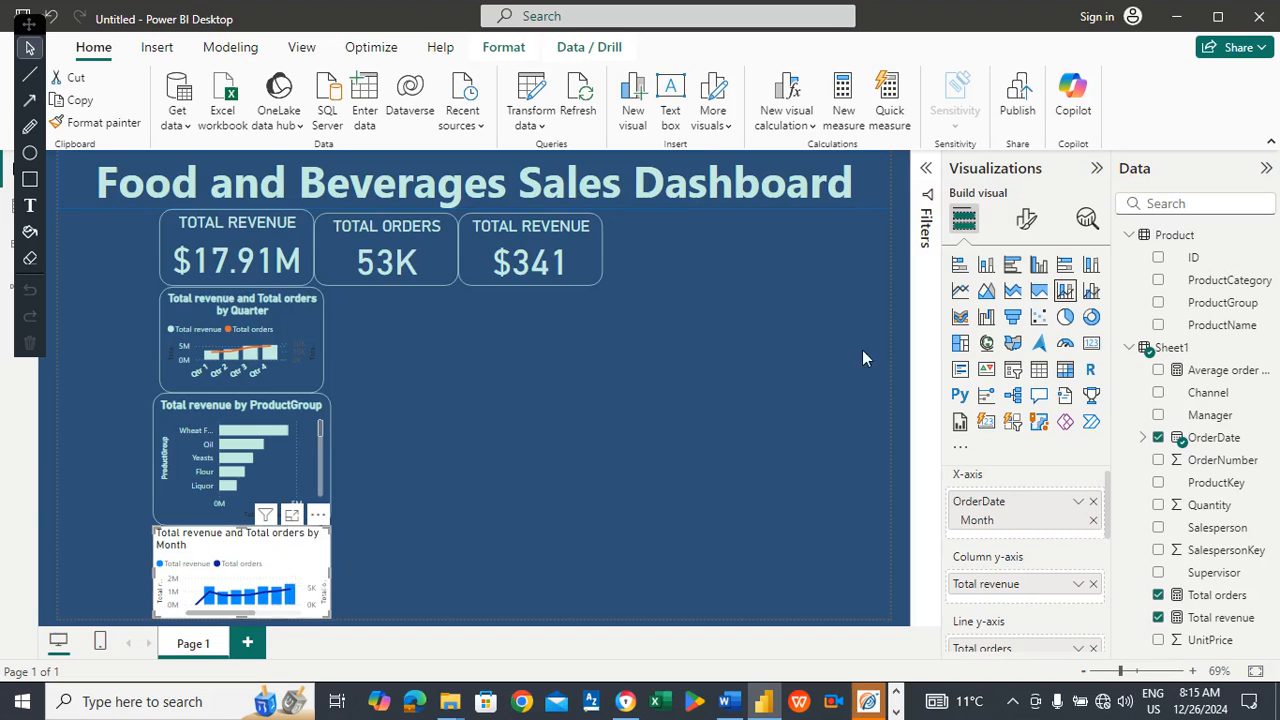
# Set the monthly chart's column color to the light teal from the recent colors.
pyautogui.click(1028, 222)
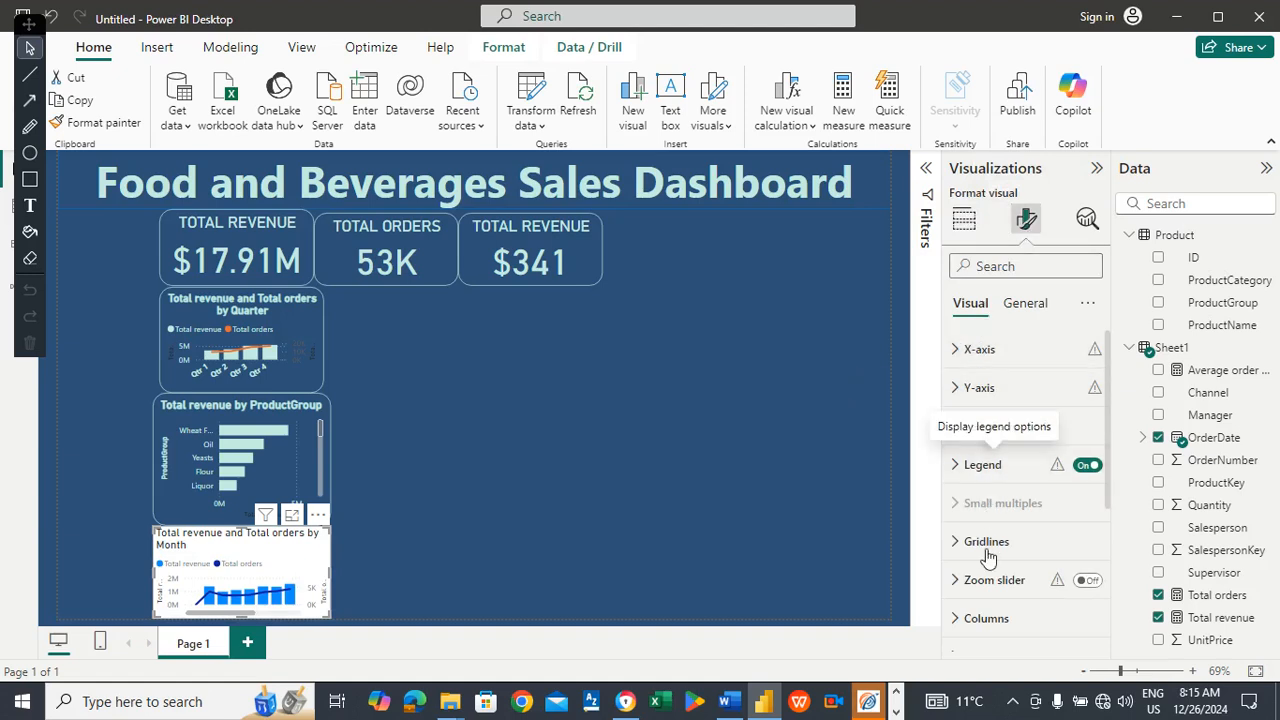
pyautogui.click(990, 612)
pyautogui.moveTo(1112, 412); pyautogui.dragTo(1114, 503)
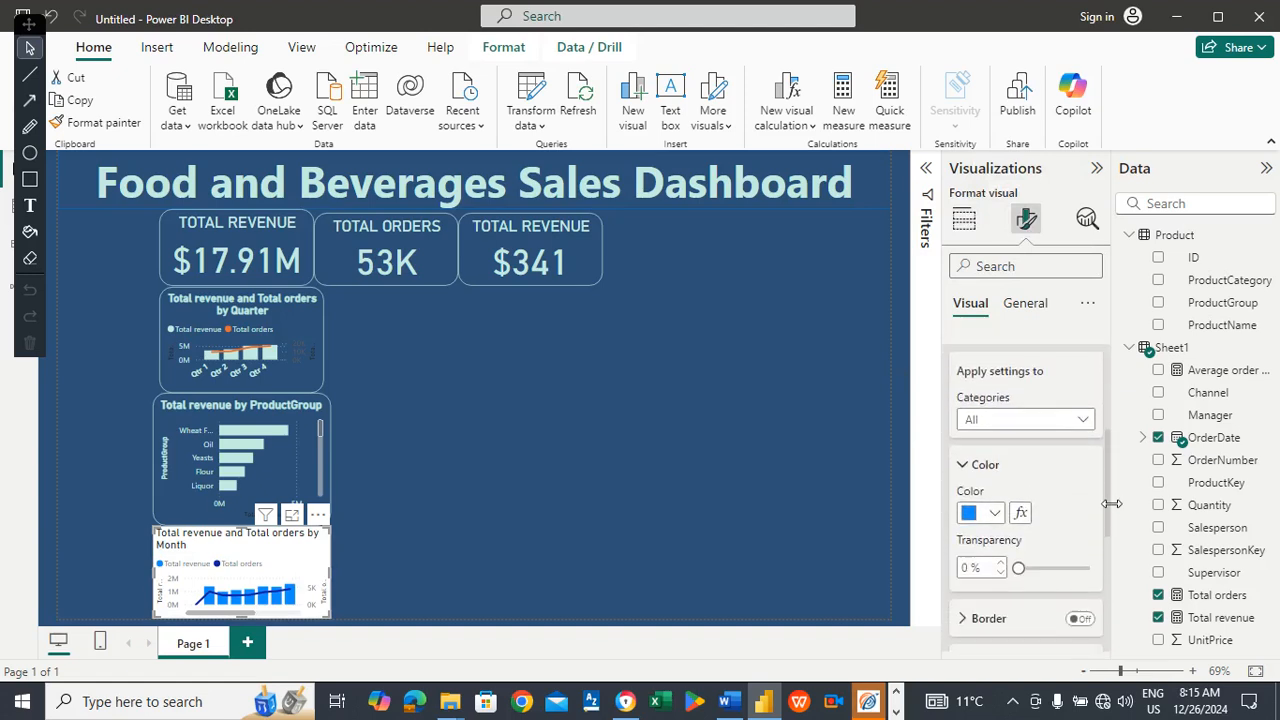
pyautogui.click(997, 514)
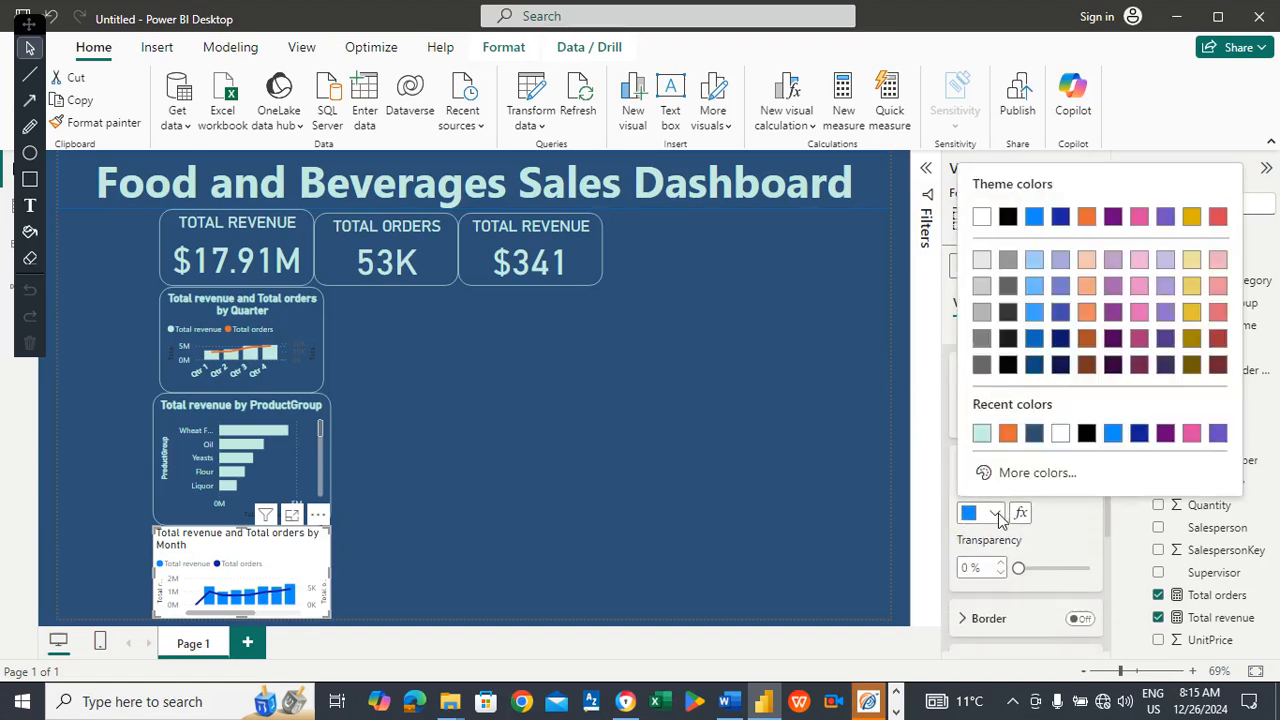
pyautogui.click(982, 436)
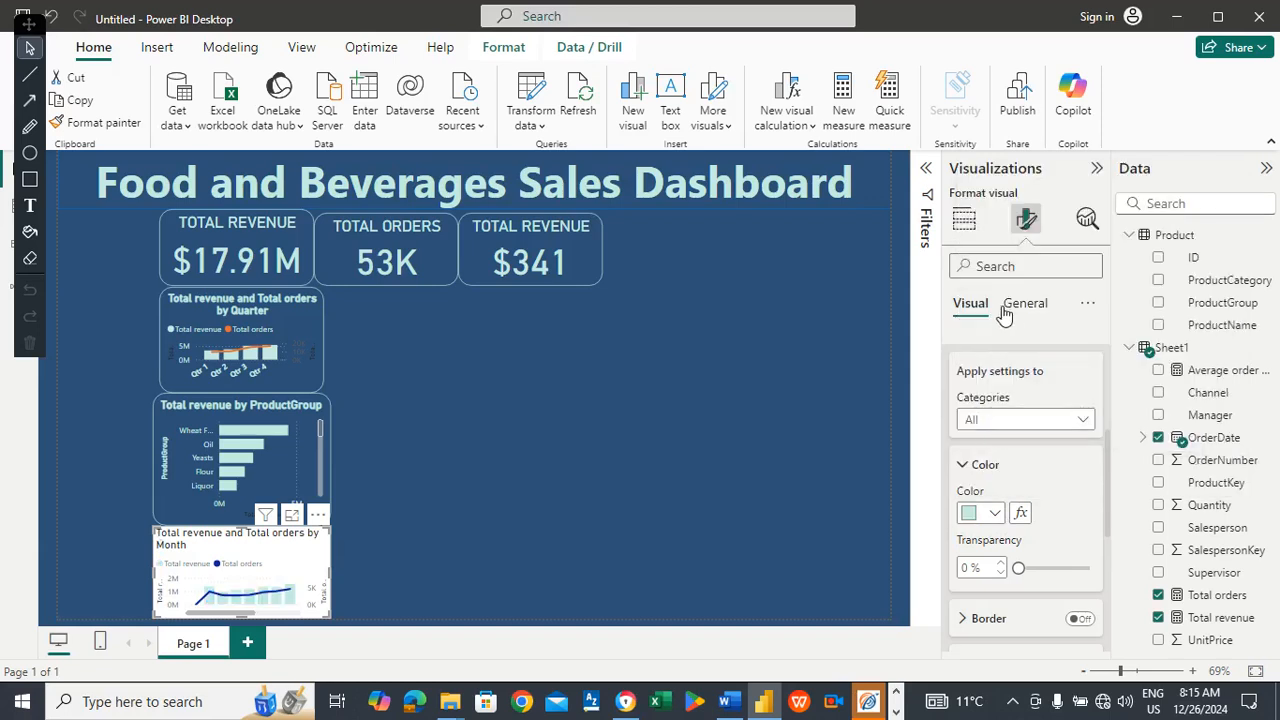
# Turn off the monthly chart's background in its effects settings.
pyautogui.click(1020, 303)
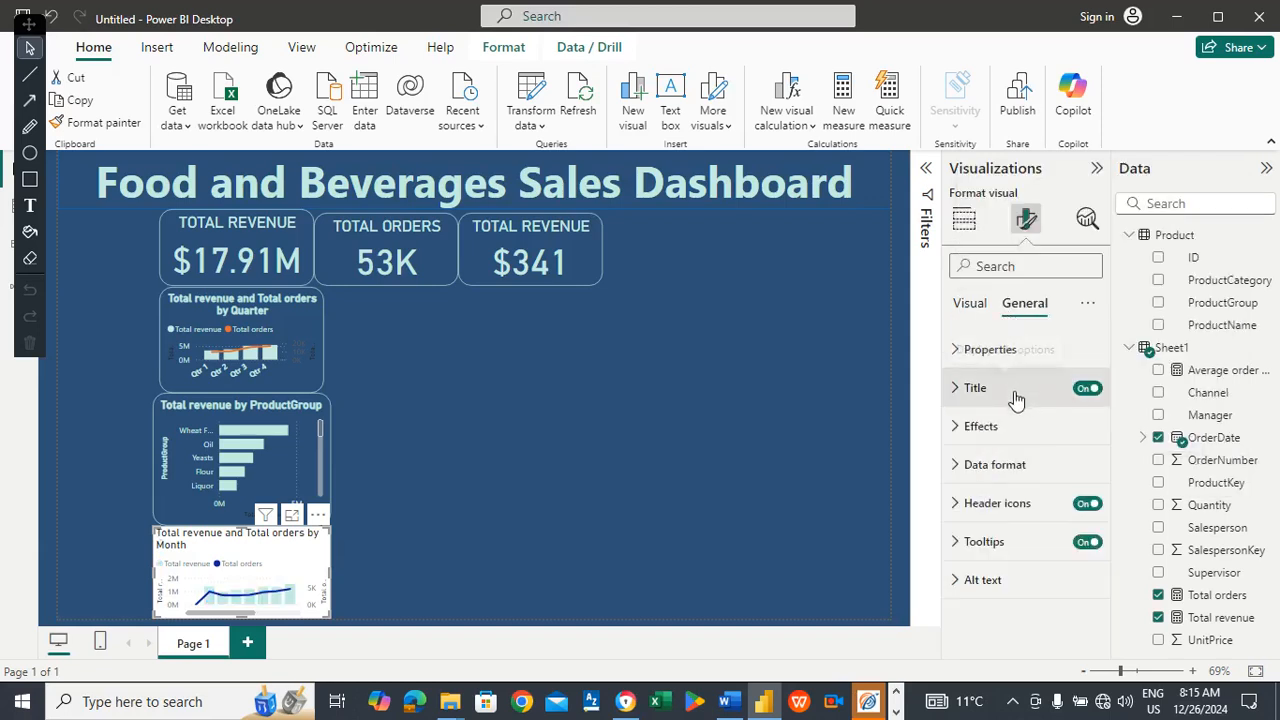
pyautogui.click(999, 428)
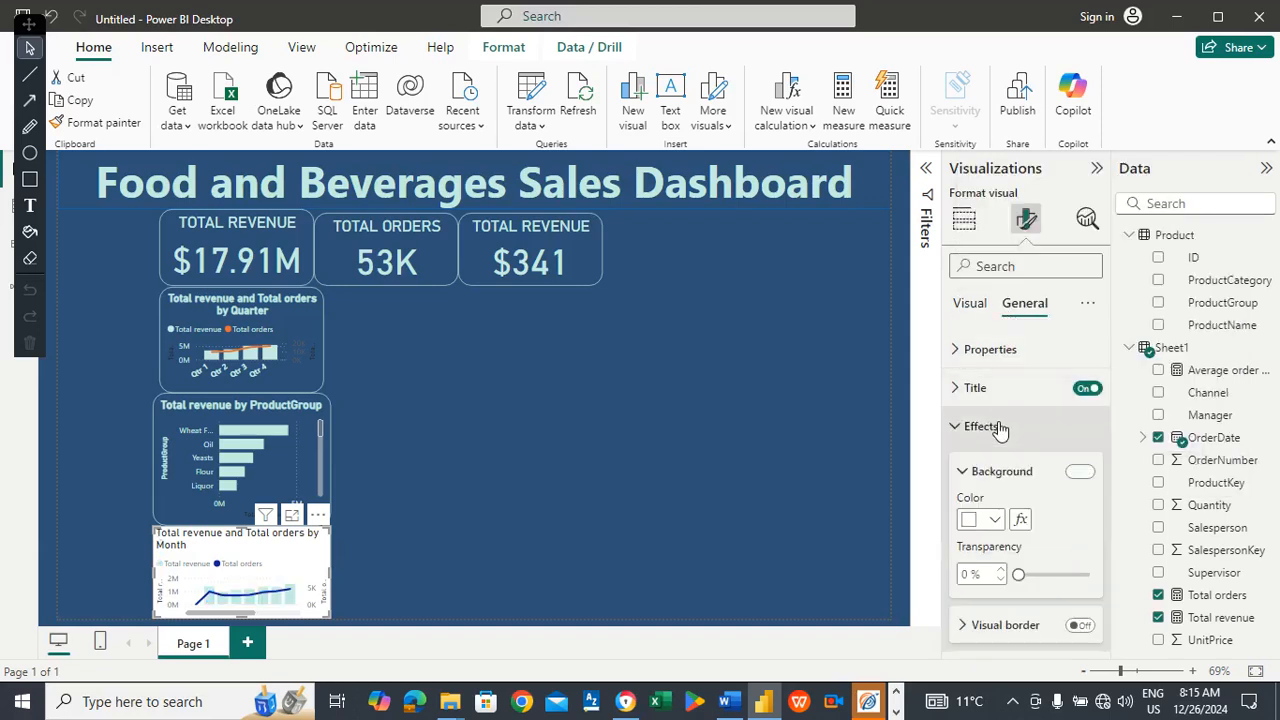
pyautogui.click(1074, 474)
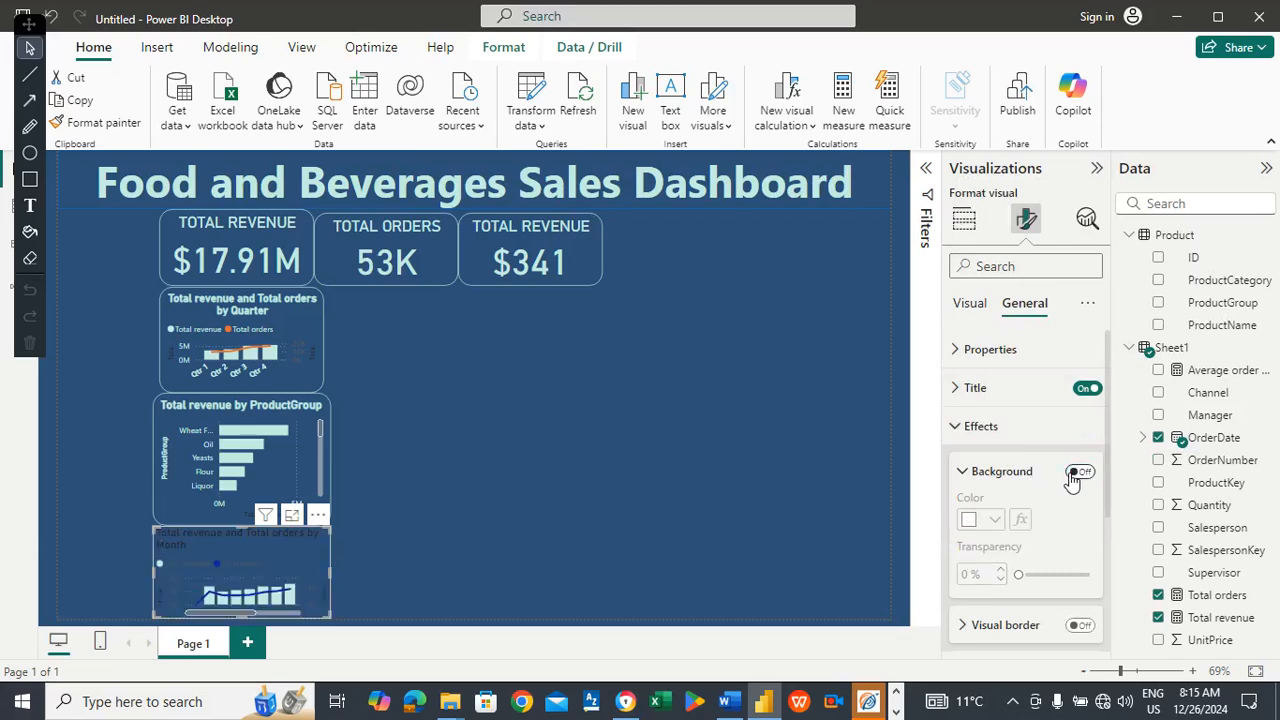
# Set the monthly chart's Total orders line color to the orange from the recent colors.
pyautogui.click(975, 308)
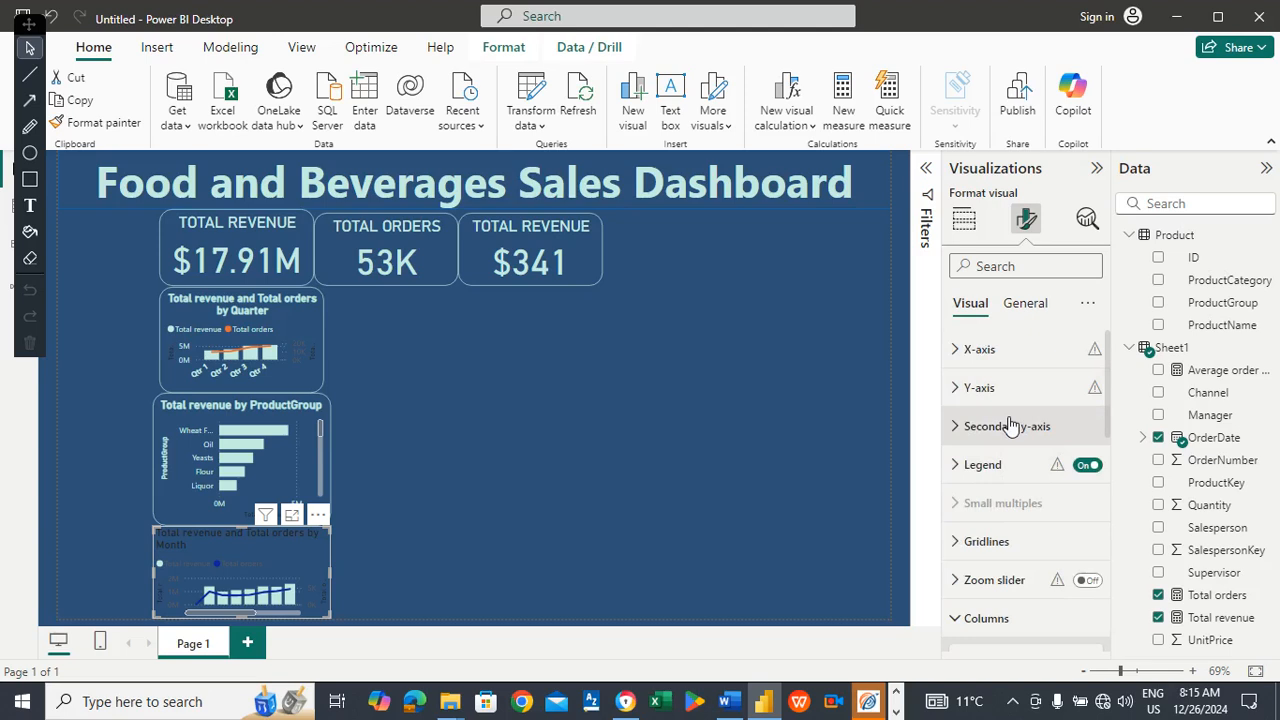
pyautogui.click(1010, 426)
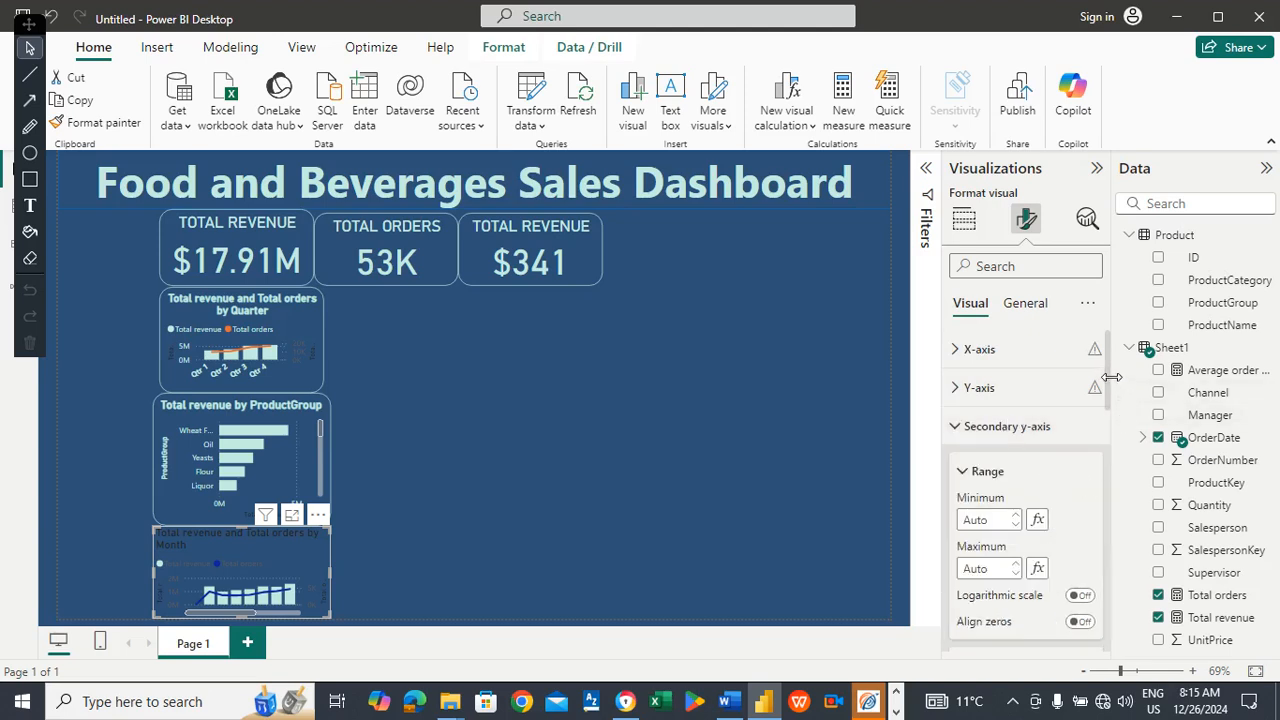
pyautogui.moveTo(1110, 383); pyautogui.dragTo(1098, 568)
pyautogui.scroll(-2, 1096, 574)
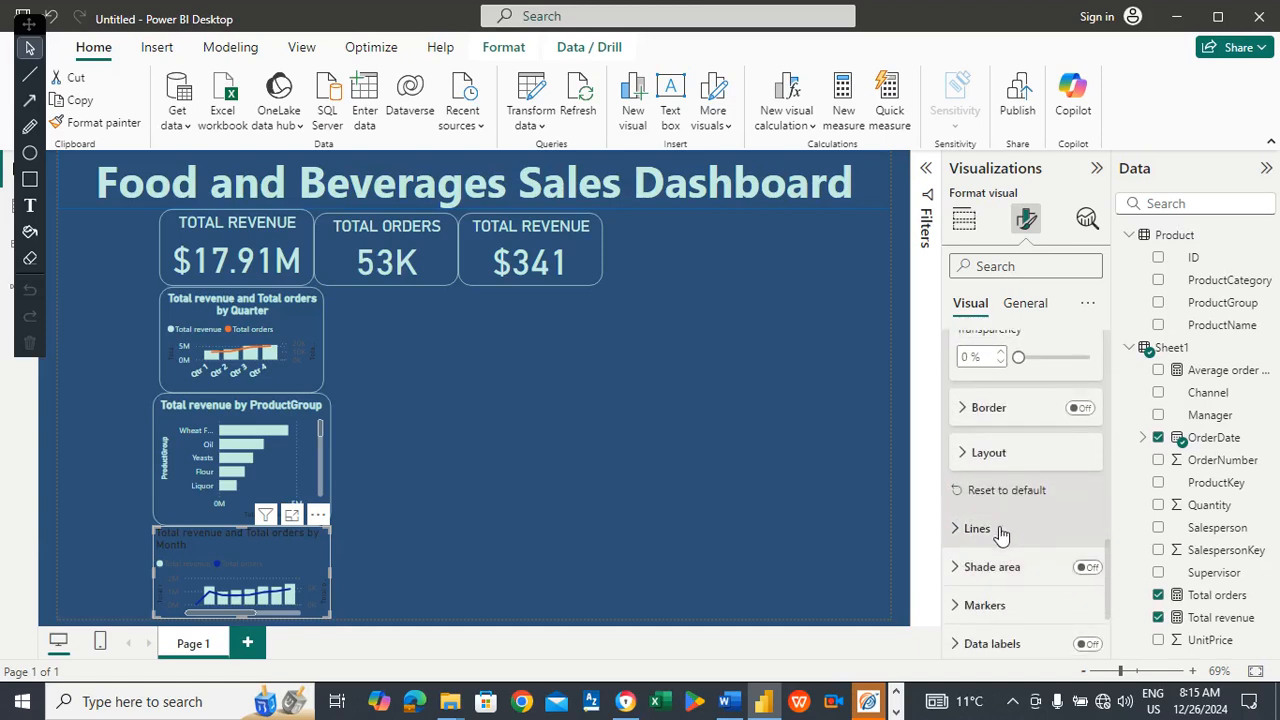
pyautogui.click(998, 534)
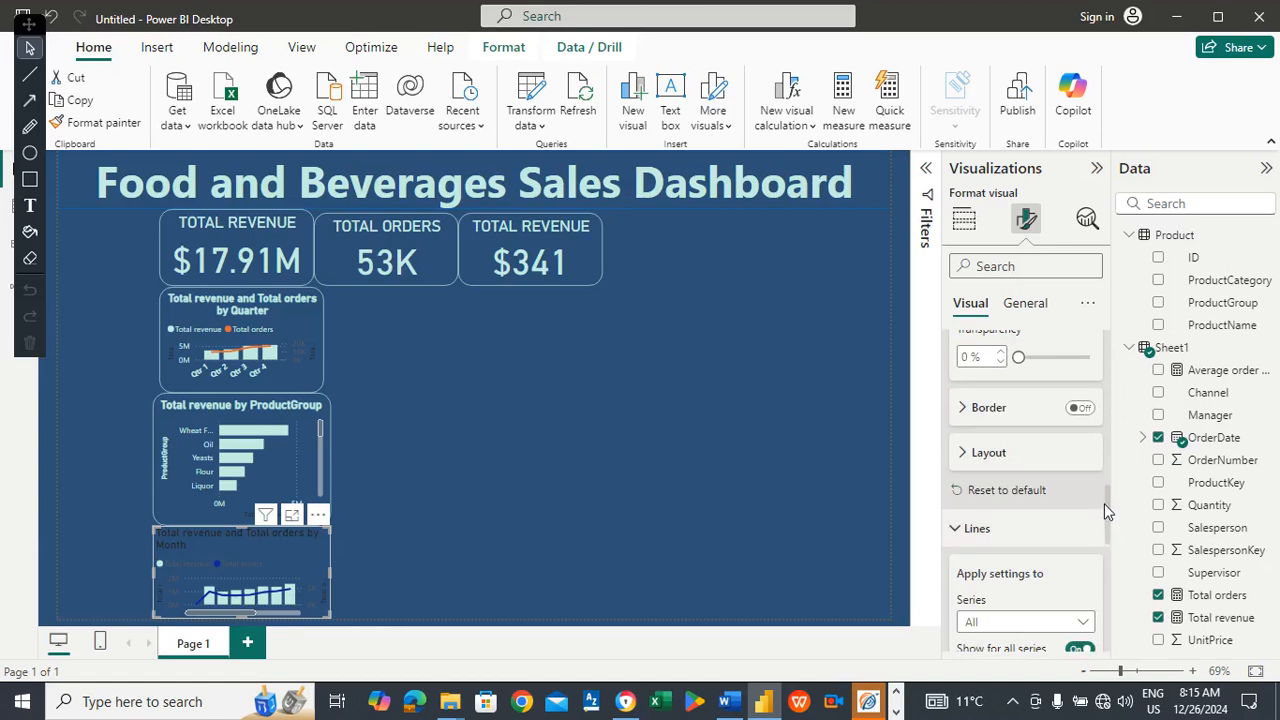
pyautogui.moveTo(1107, 507); pyautogui.dragTo(1098, 573)
pyautogui.click(1008, 572)
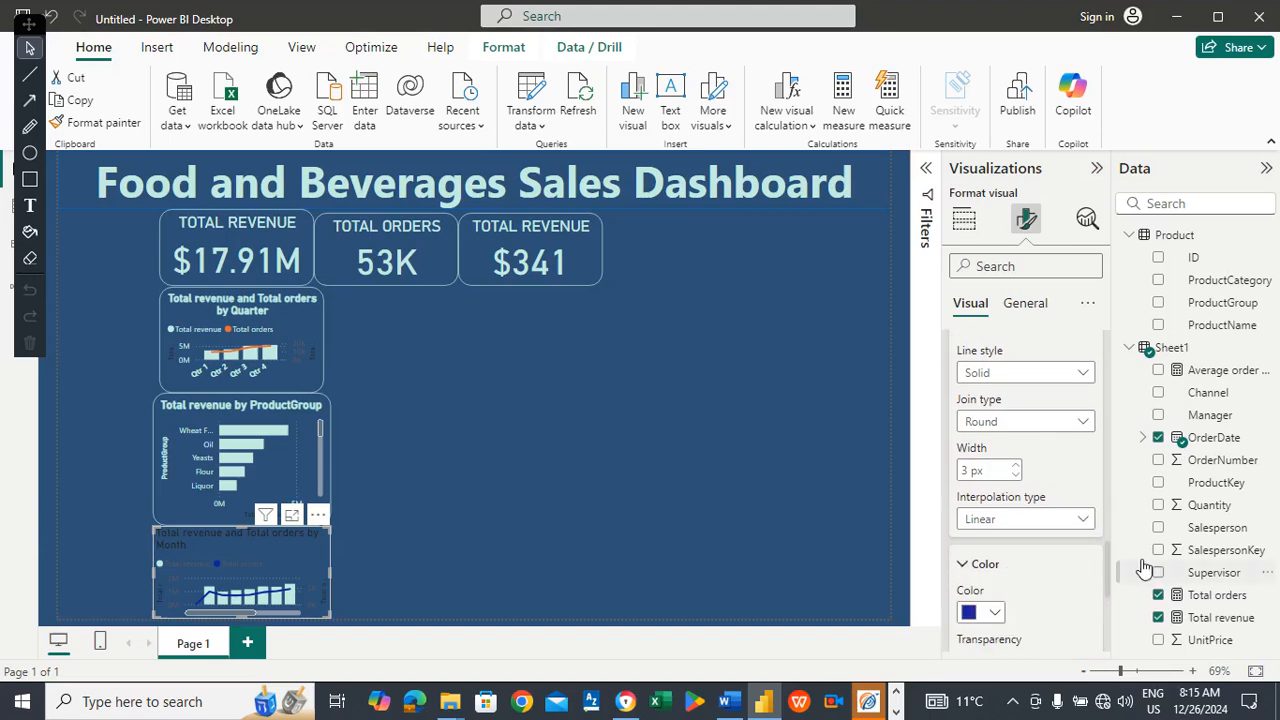
pyautogui.click(998, 614)
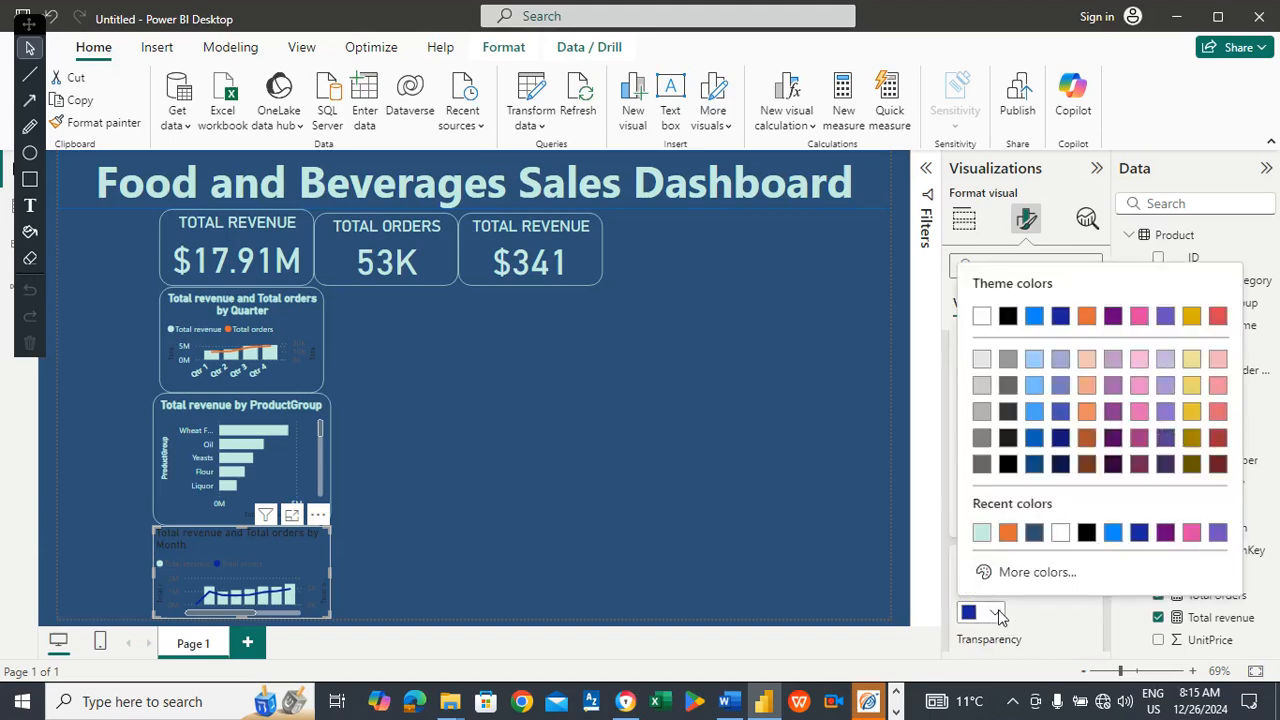
pyautogui.click(1007, 532)
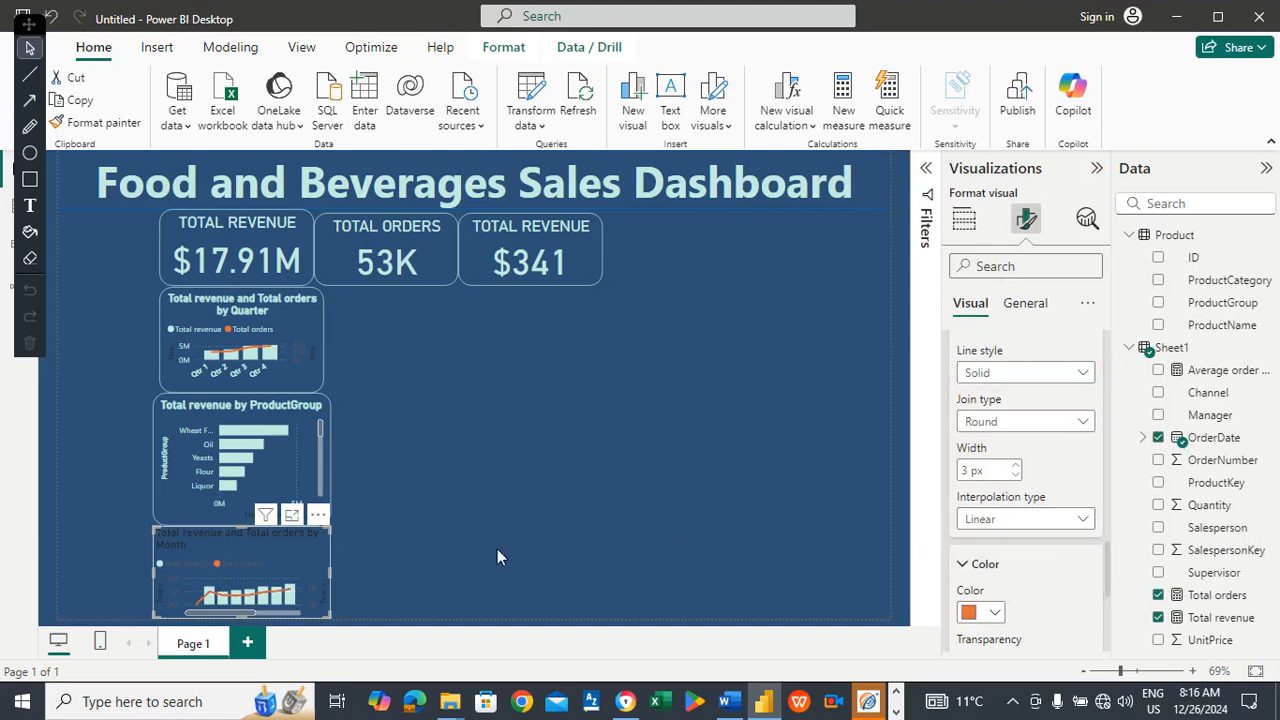
# Turn off the X-axis values and X-axis title of the monthly chart.
pyautogui.moveTo(268, 598)
pyautogui.moveTo(1105, 585); pyautogui.dragTo(1128, 375)
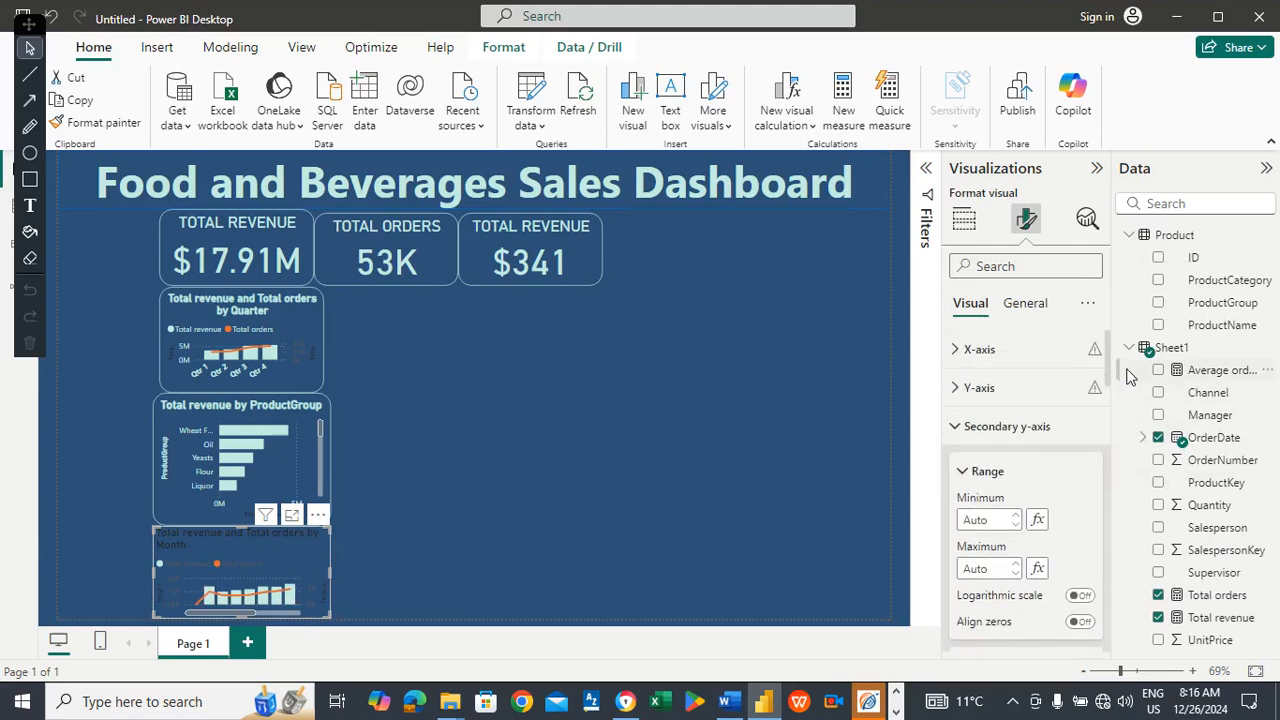
pyautogui.click(1005, 350)
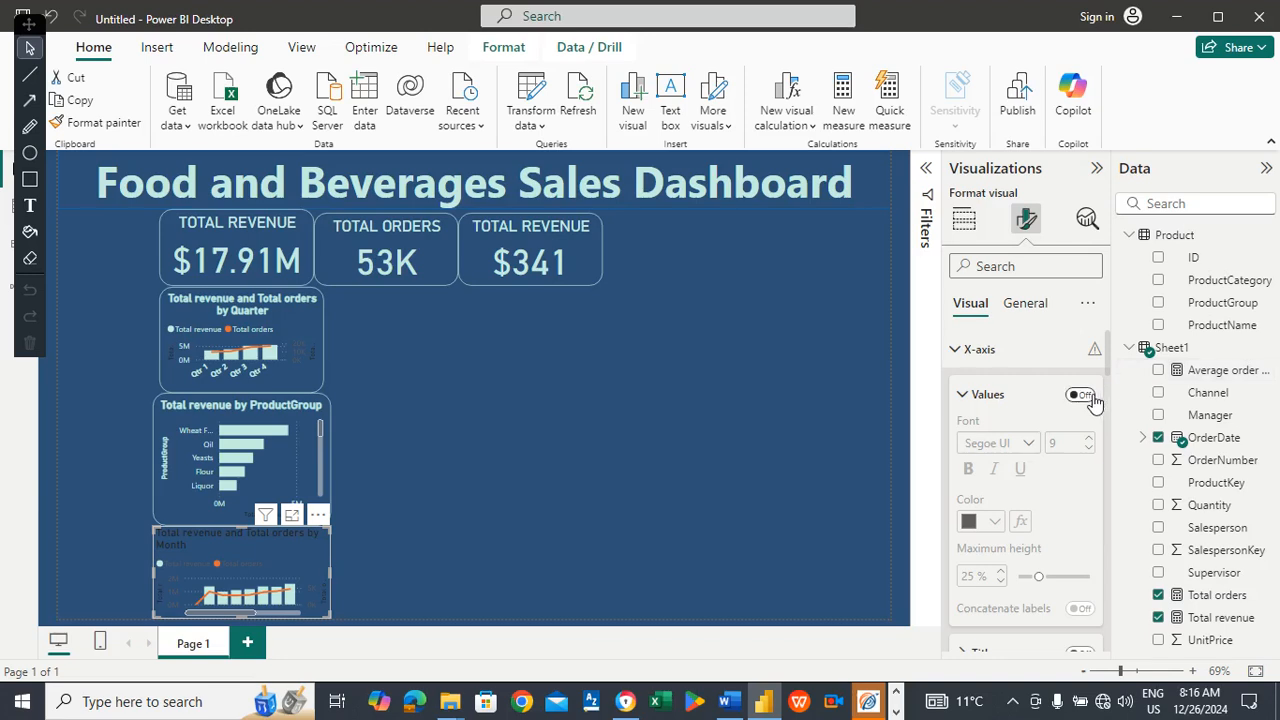
pyautogui.click(995, 398)
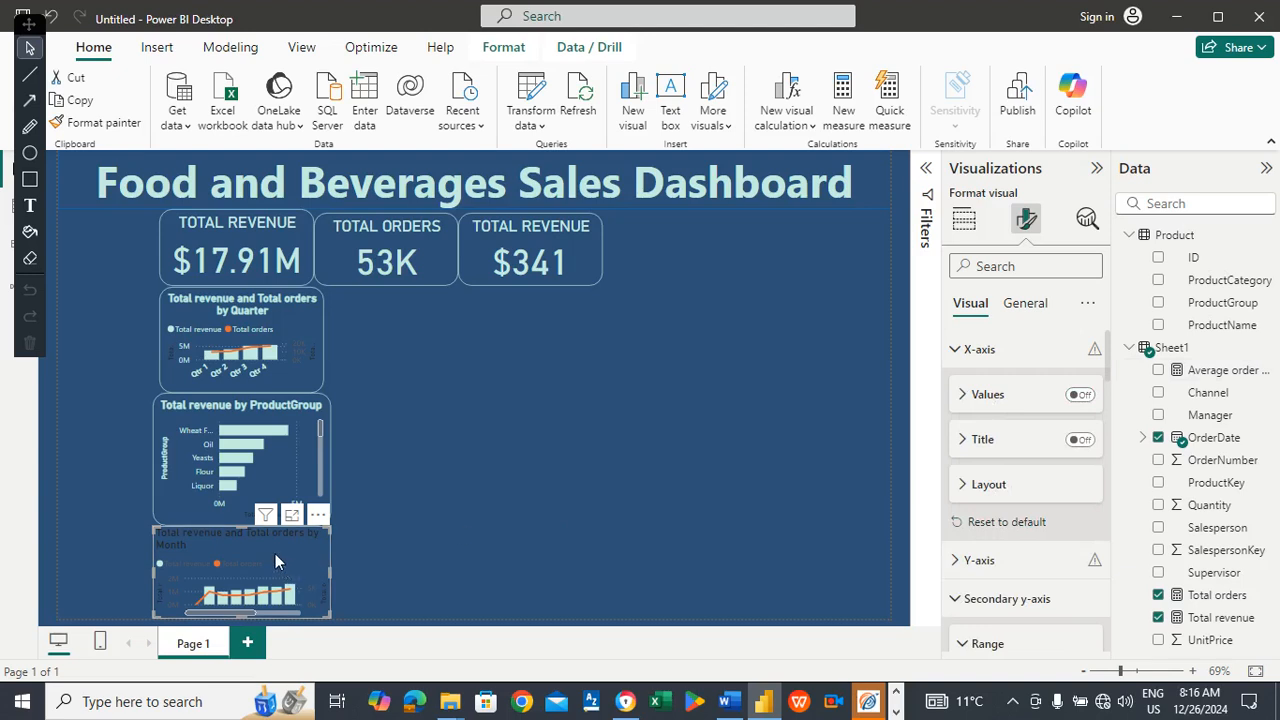
# Move the monthly chart beside the quarterly chart, match its height, and turn its X-axis values on.
pyautogui.moveTo(246, 537); pyautogui.dragTo(421, 299)
pyautogui.moveTo(420, 375); pyautogui.dragTo(421, 390)
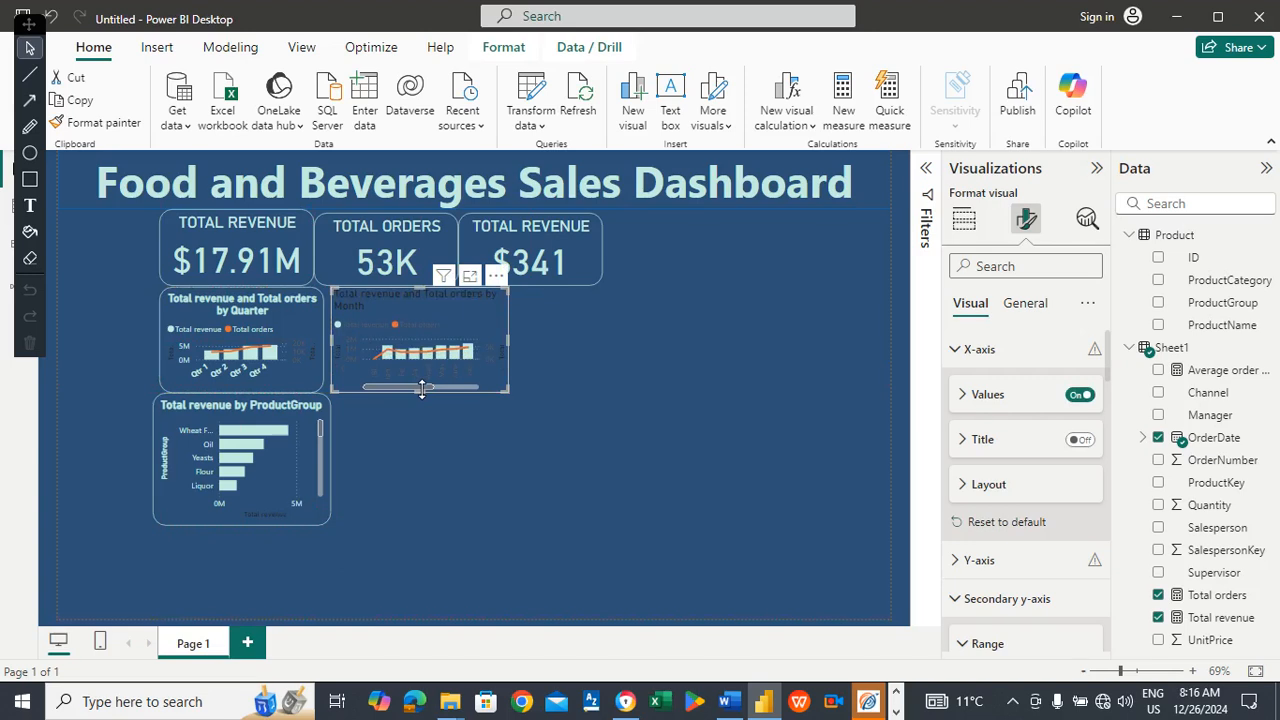
# Format the monthly chart's X-axis values in light teal and bold.
pyautogui.click(1000, 394)
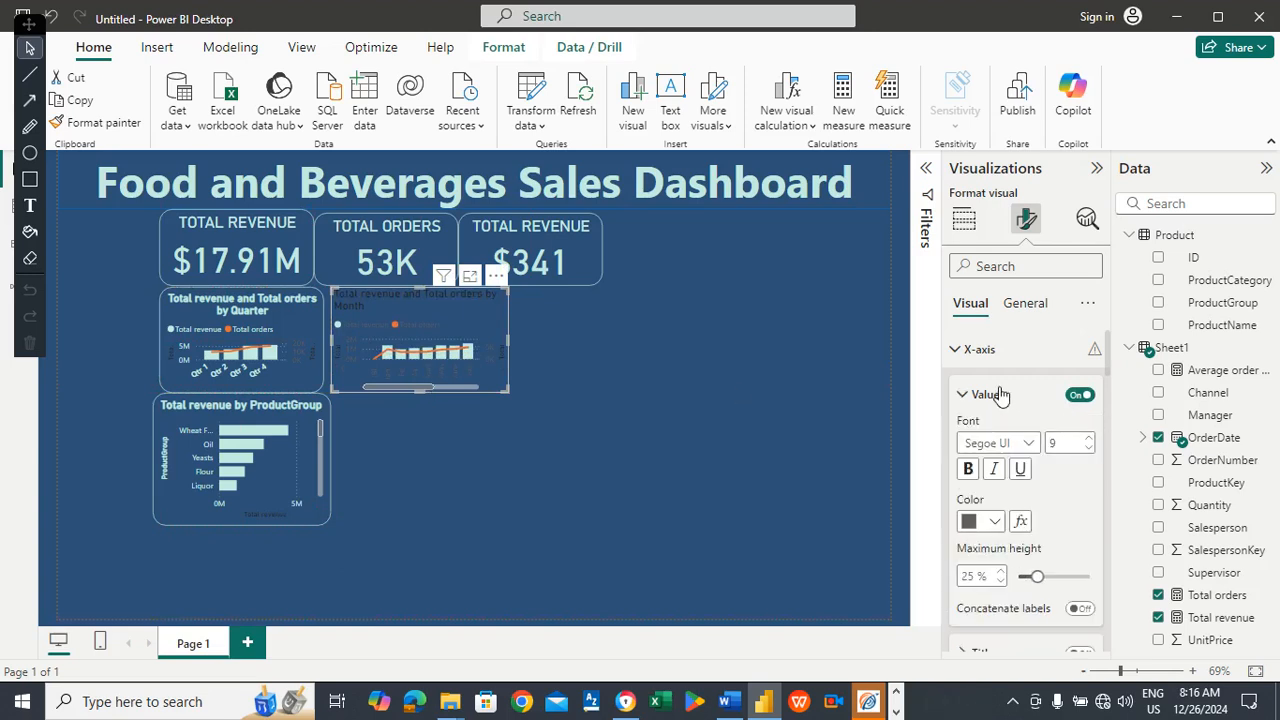
pyautogui.click(997, 524)
pyautogui.click(1012, 447)
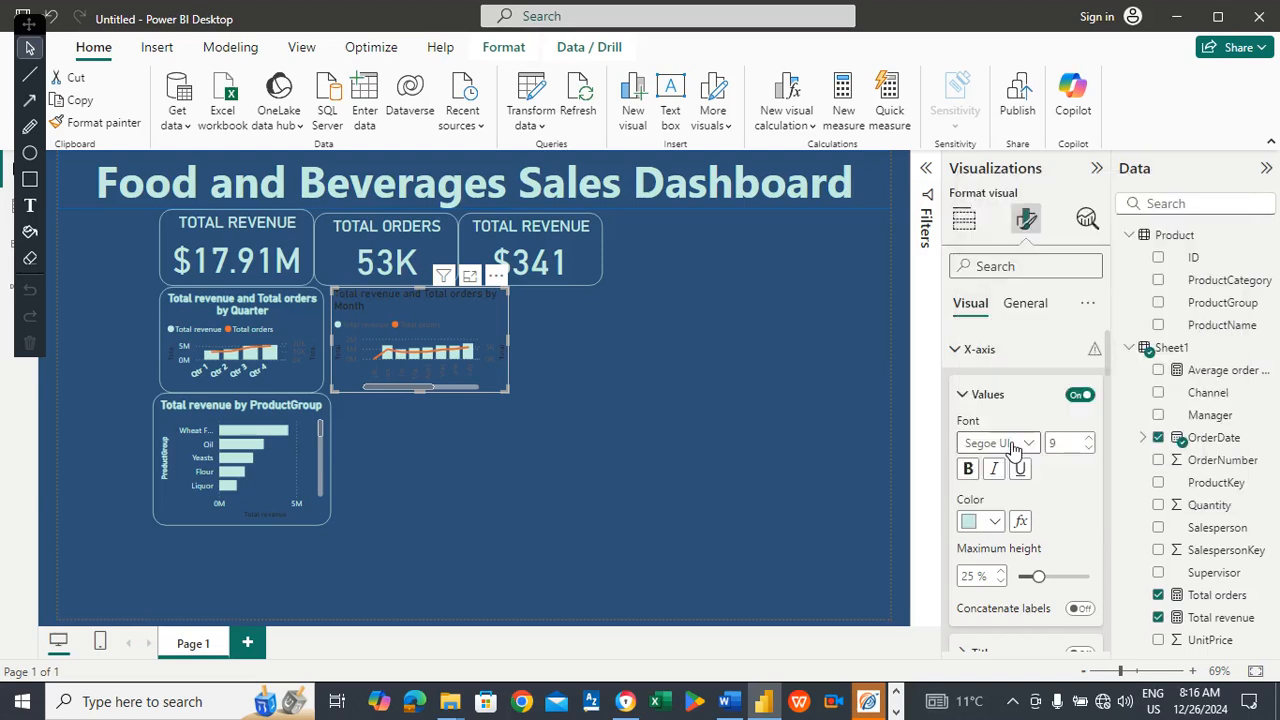
pyautogui.click(967, 470)
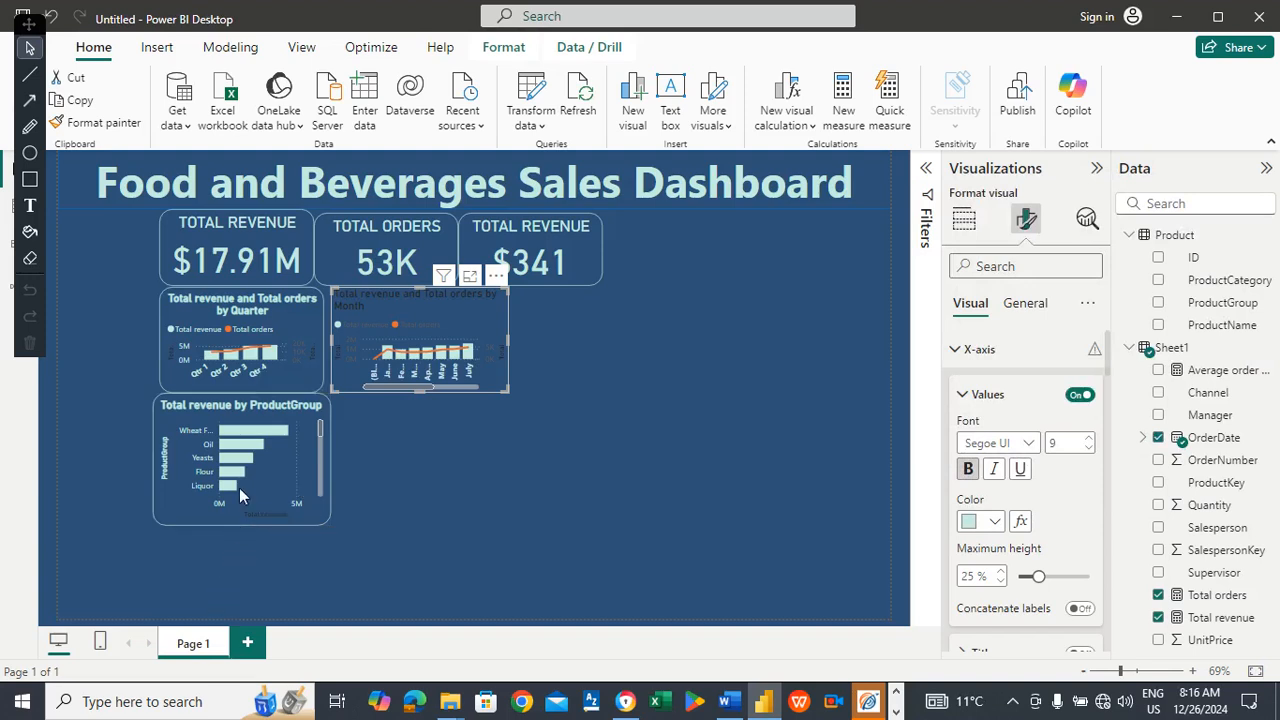
# Extend the Total revenue by ProductGroup chart down to the lower margin of the report page.
pyautogui.click(230, 445)
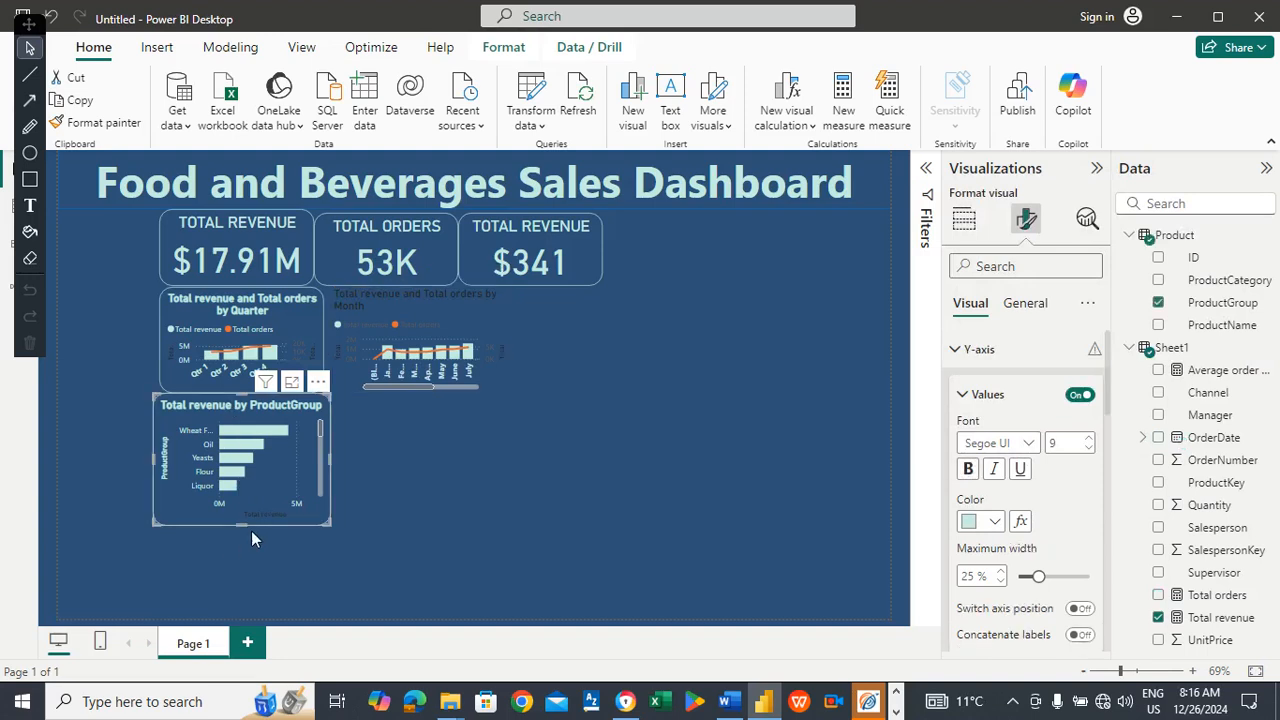
pyautogui.moveTo(238, 521); pyautogui.dragTo(248, 619)
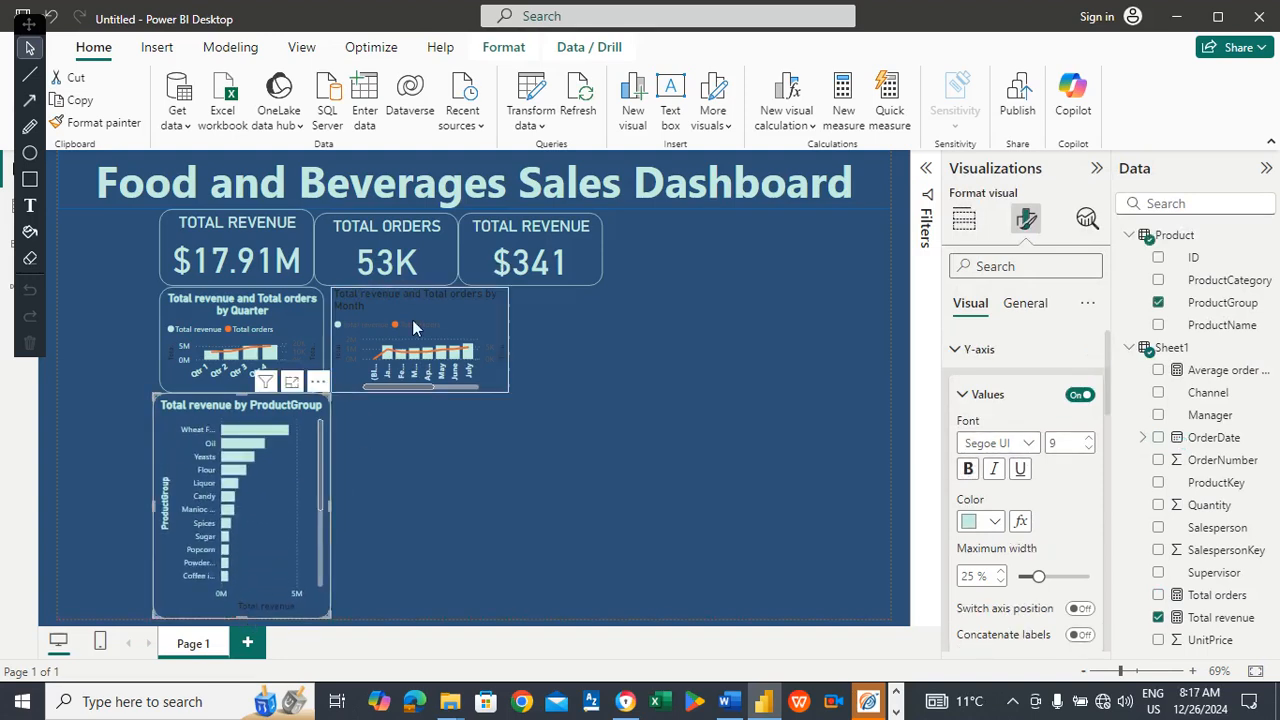
# Set the Y-axis values of the monthly Total revenue and Total orders chart to light teal.
pyautogui.click(416, 312)
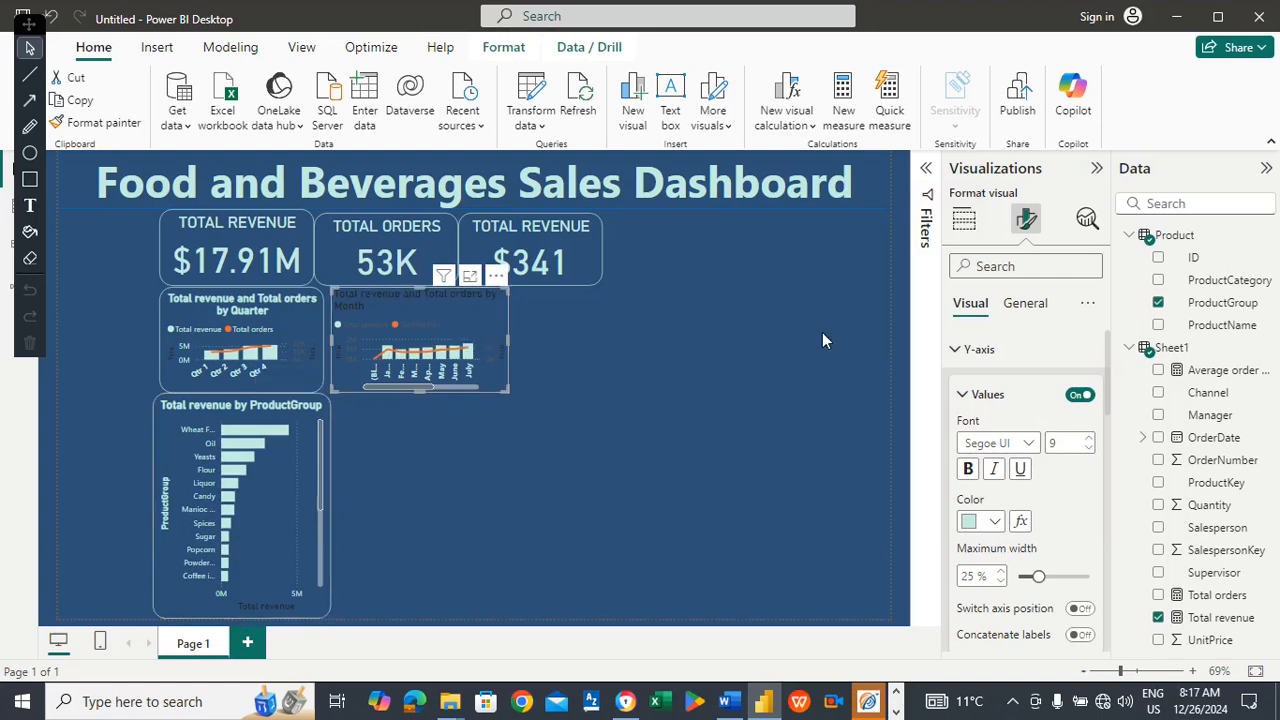
pyautogui.click(985, 396)
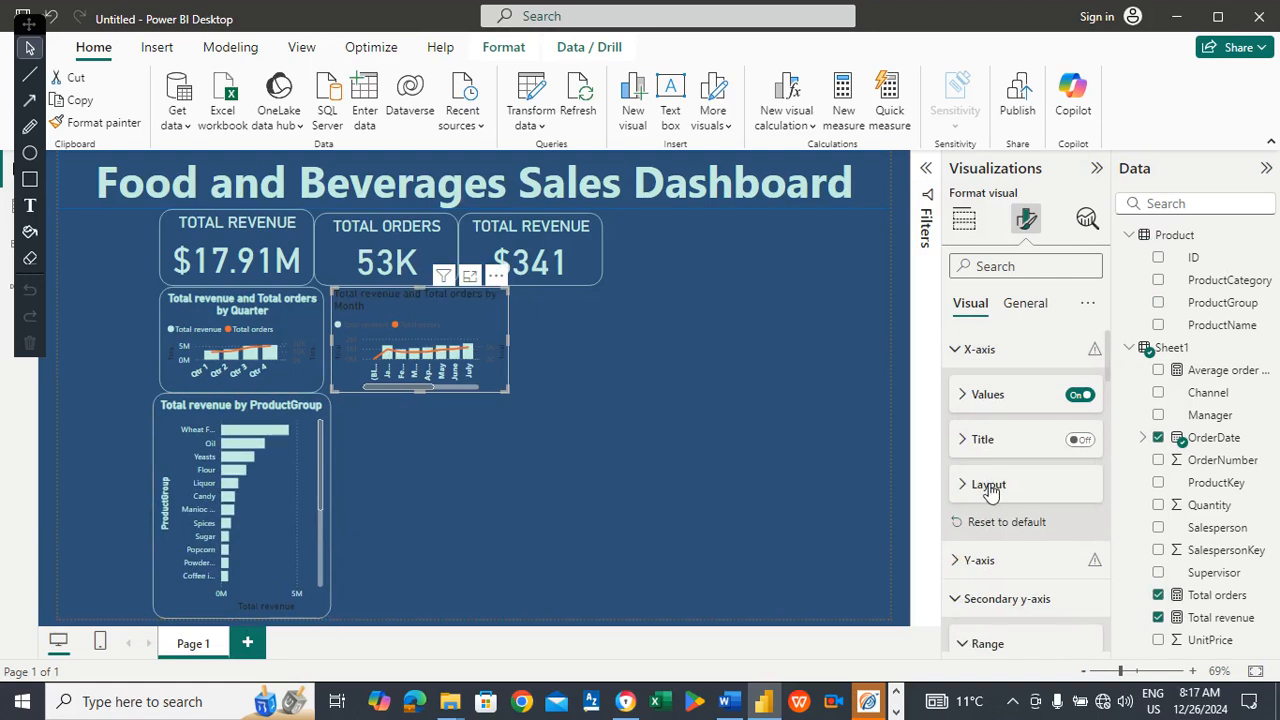
pyautogui.click(985, 561)
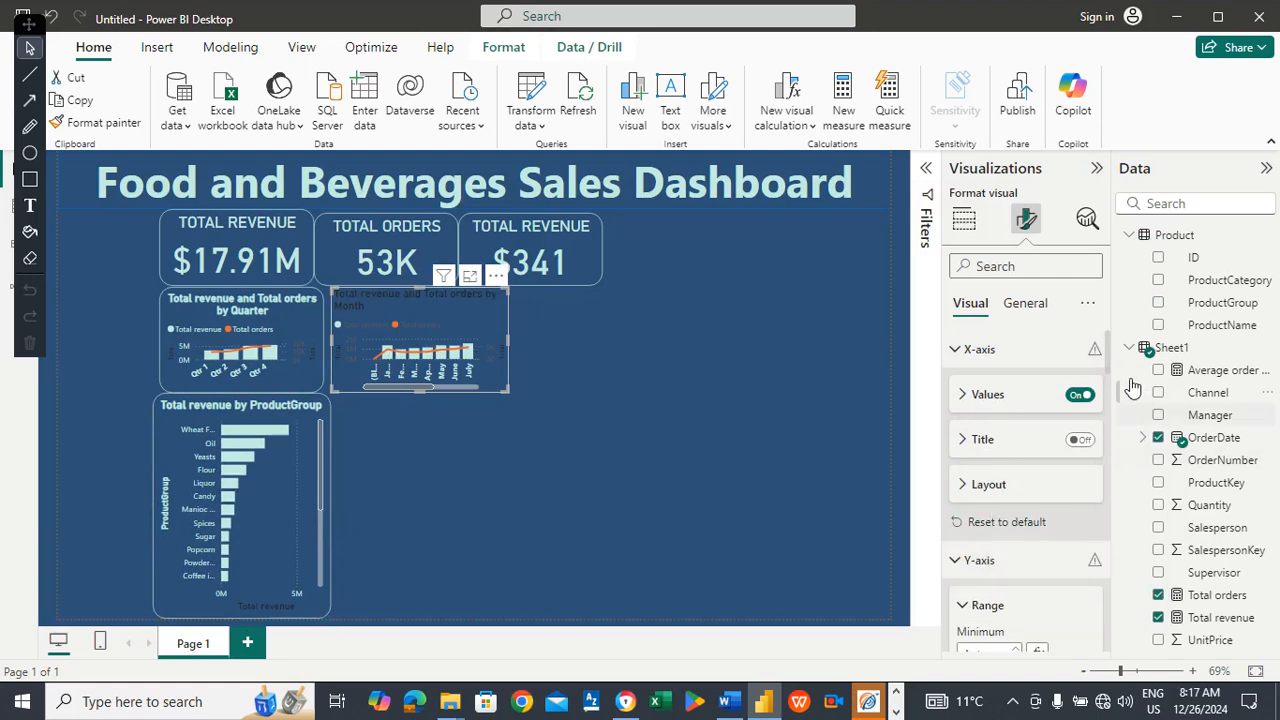
pyautogui.scroll(-1, 1107, 370)
pyautogui.moveTo(1106, 370); pyautogui.dragTo(1106, 398)
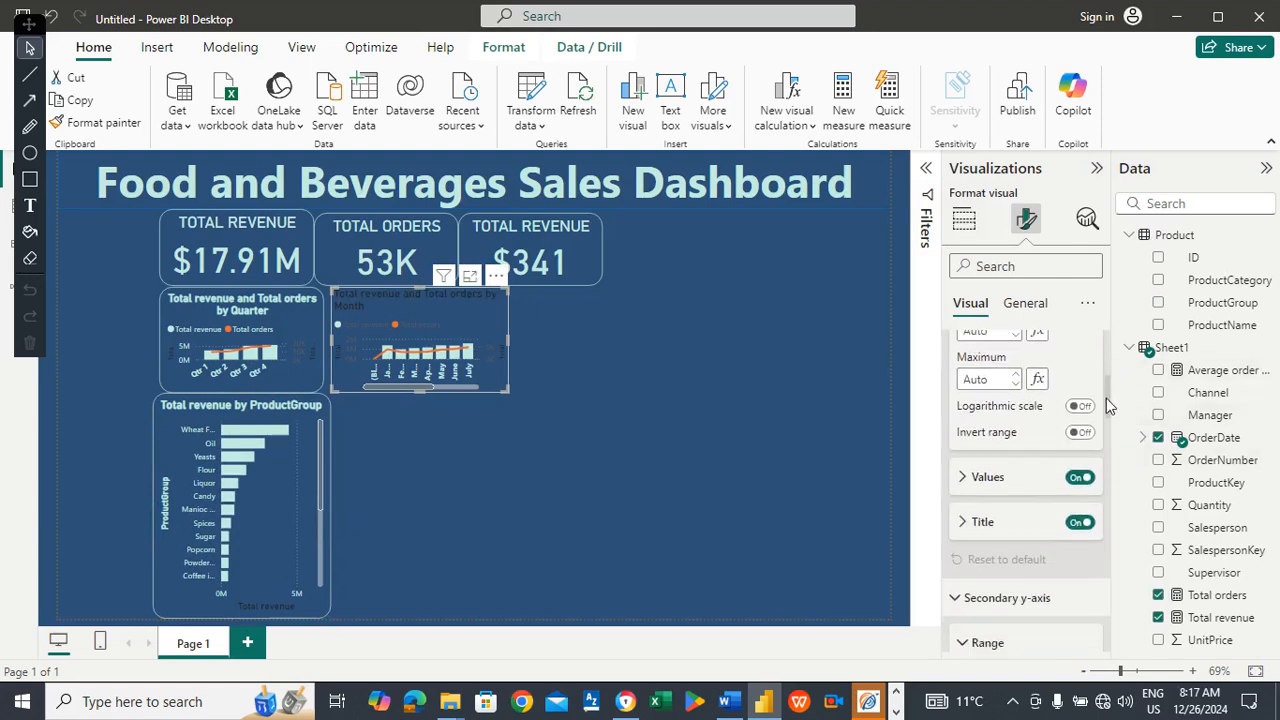
pyautogui.click(975, 480)
pyautogui.click(994, 603)
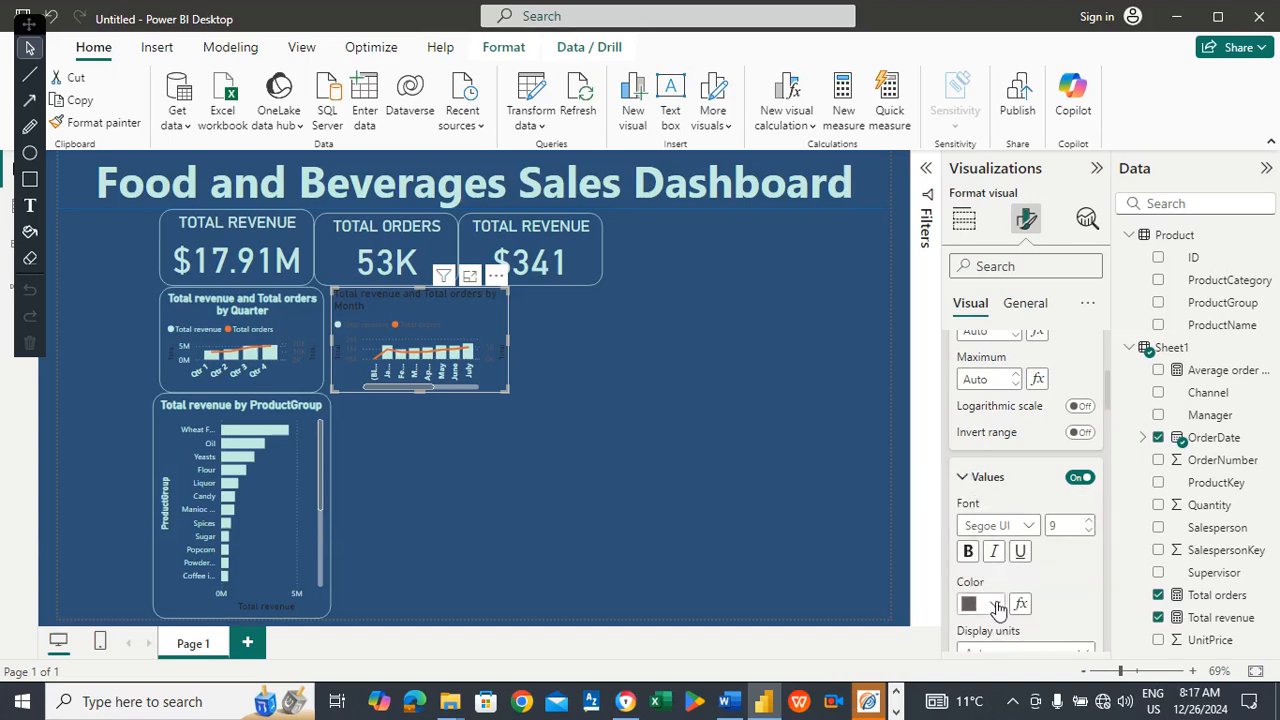
pyautogui.click(981, 524)
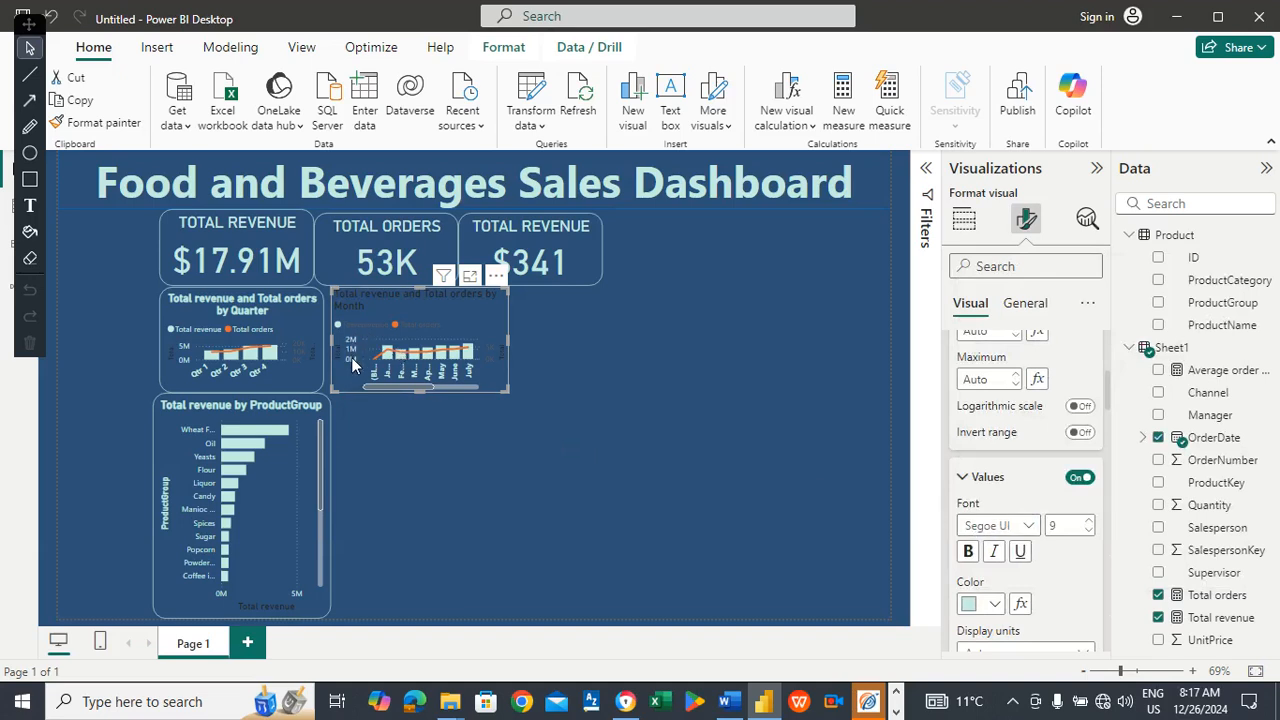
# Add a light teal visual border with 20 px rounded corners to the monthly chart.
pyautogui.click(1022, 310)
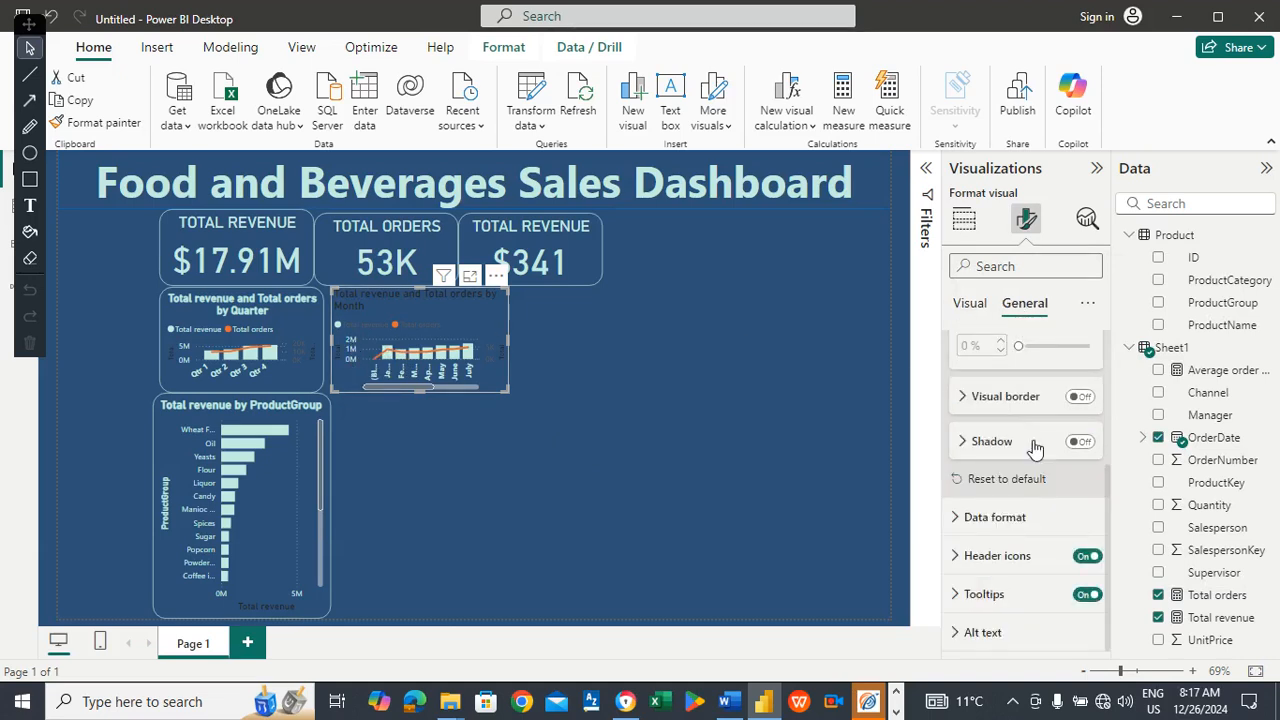
pyautogui.scroll(2, 1106, 516)
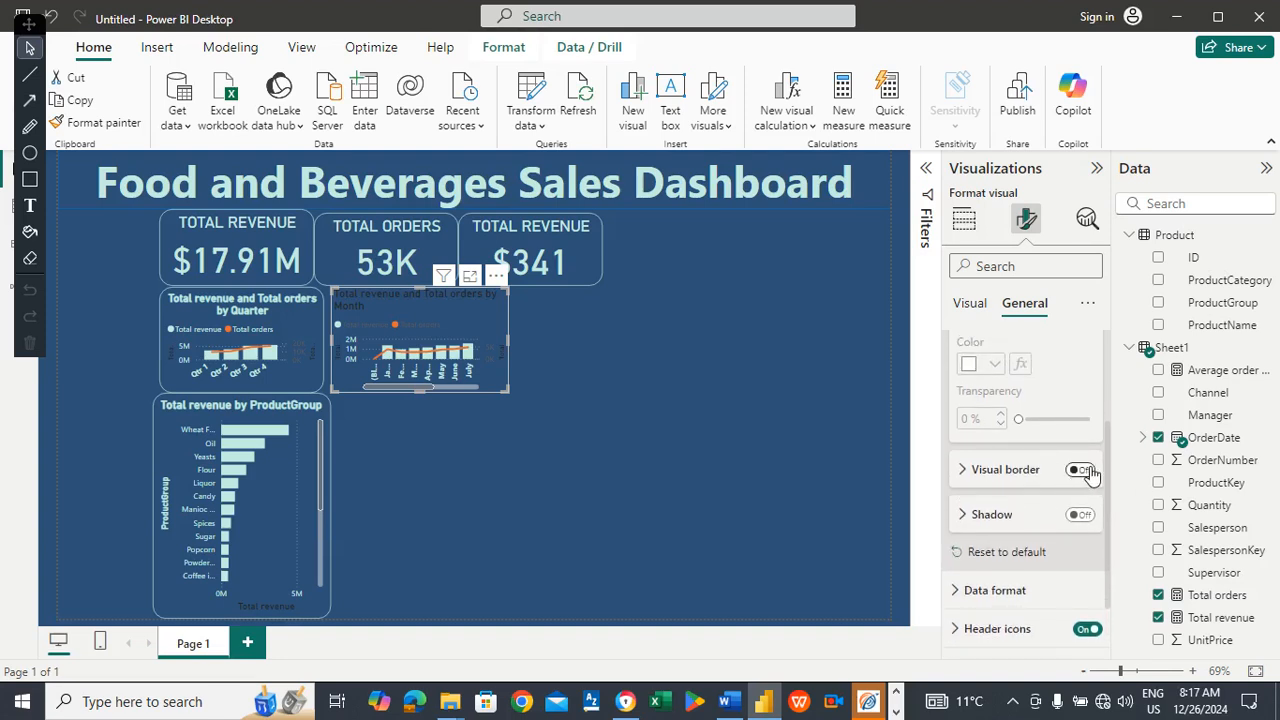
pyautogui.click(1088, 471)
pyautogui.click(1023, 473)
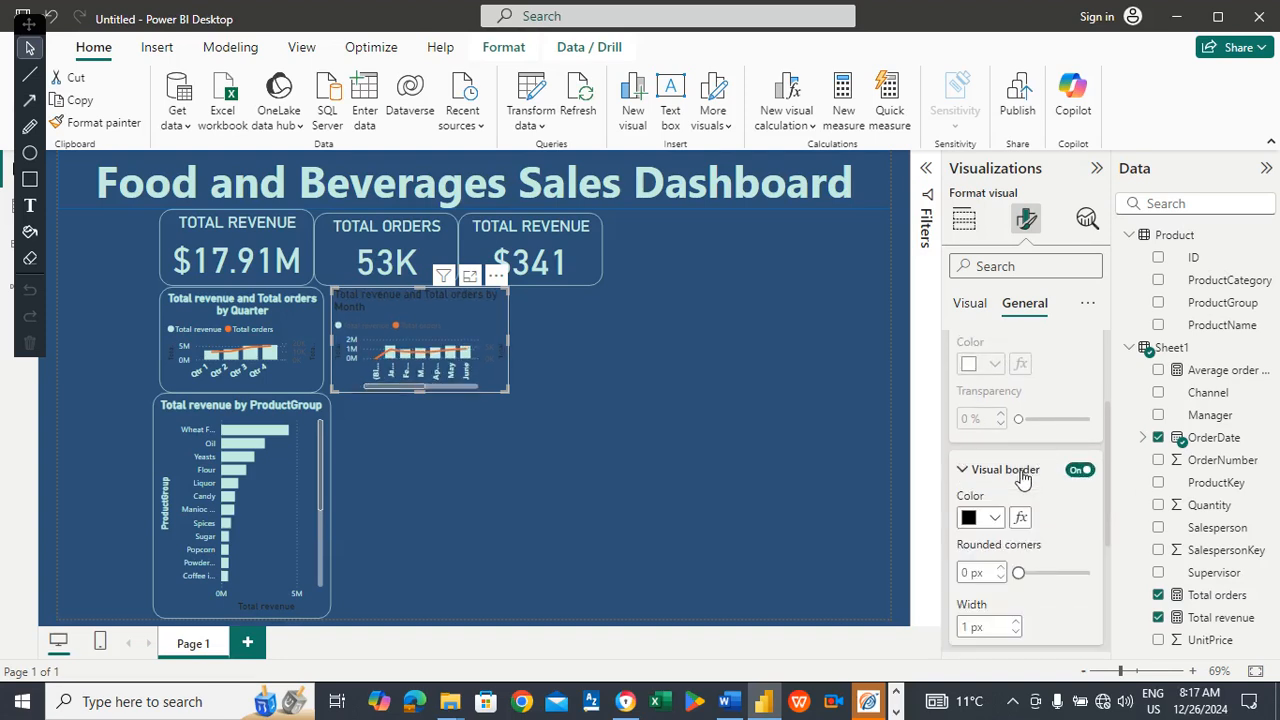
pyautogui.click(994, 519)
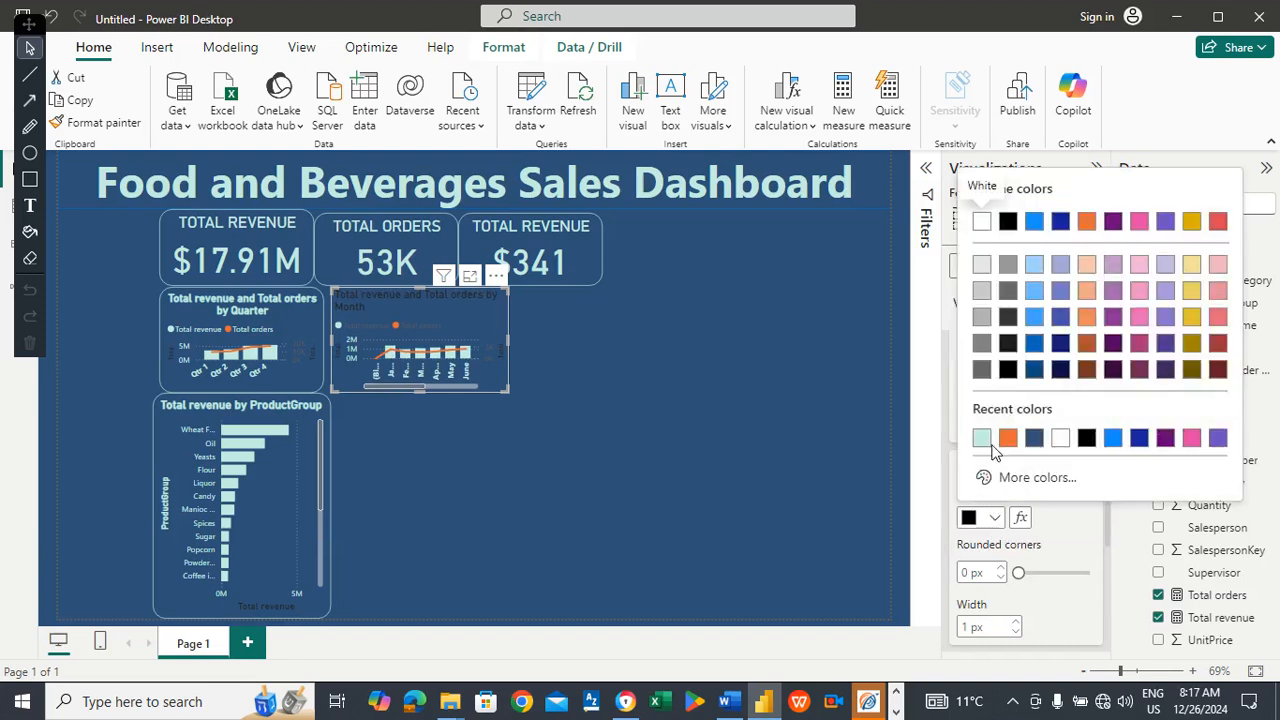
pyautogui.click(985, 445)
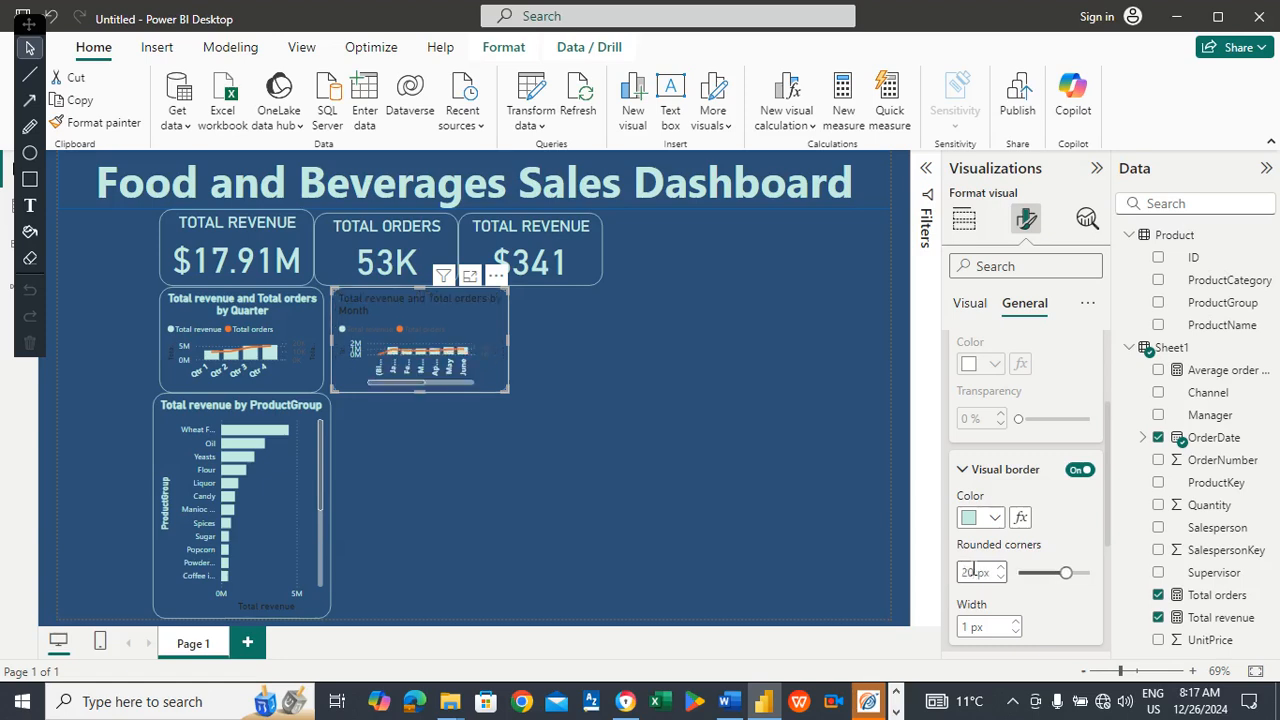
# Format the monthly chart's title in light teal, bold and centred, and make the chart slightly taller.
pyautogui.moveTo(1108, 486); pyautogui.dragTo(1113, 404)
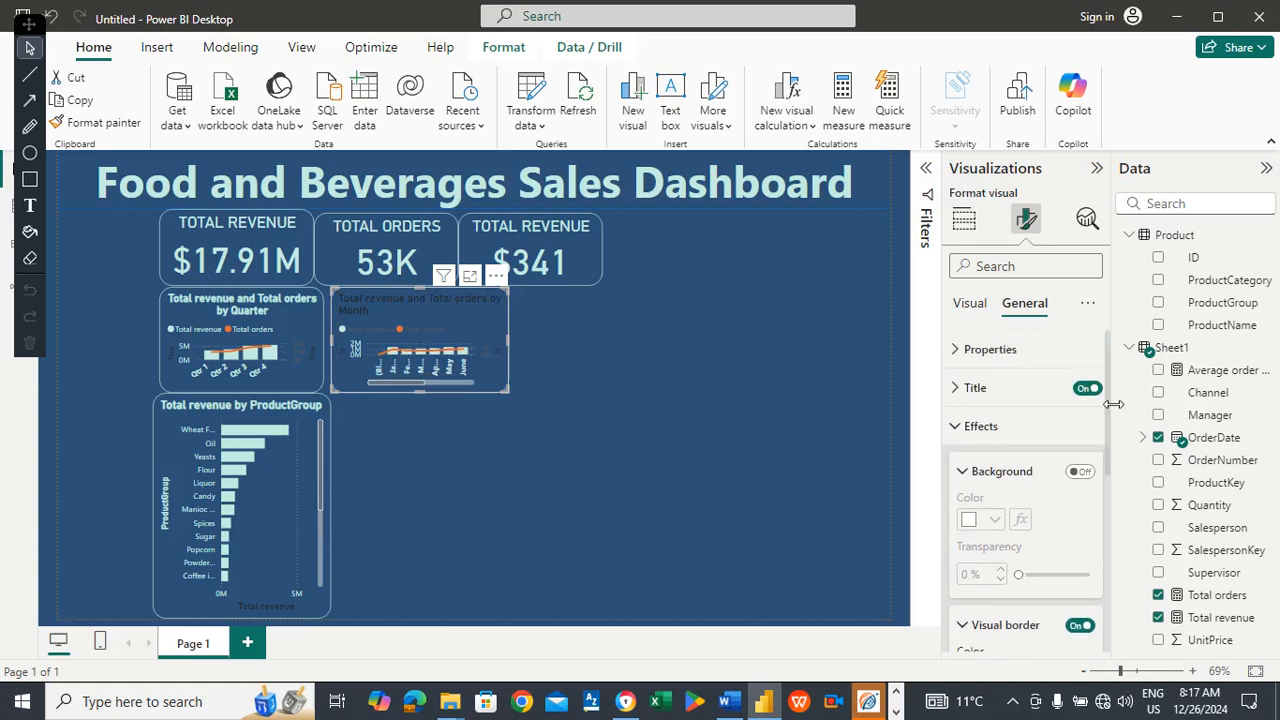
pyautogui.click(1012, 390)
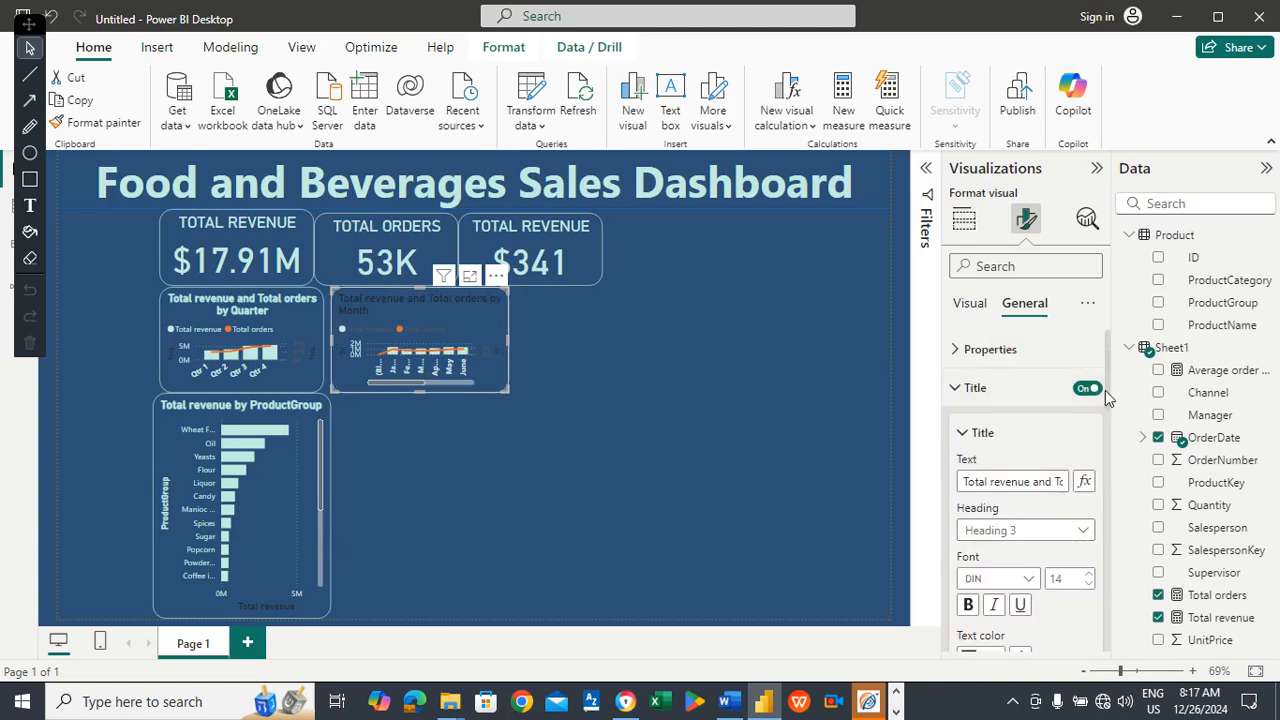
pyautogui.moveTo(1107, 388); pyautogui.dragTo(1109, 432)
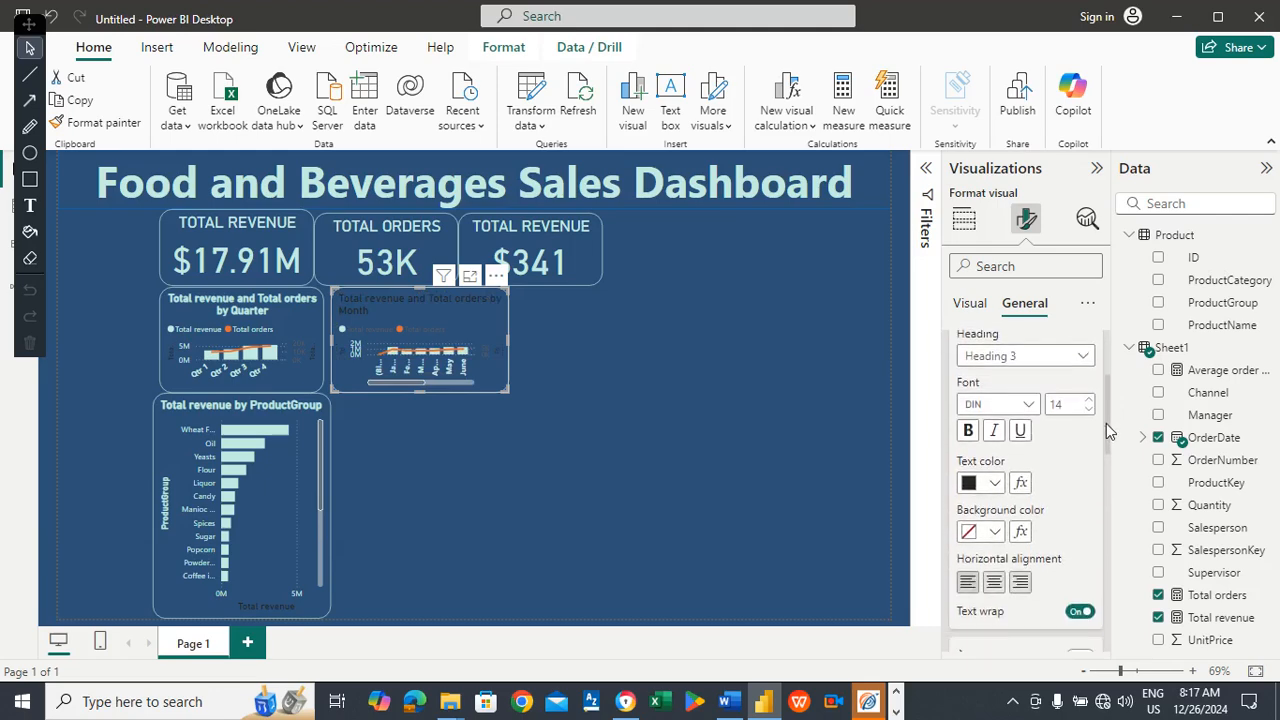
pyautogui.click(995, 484)
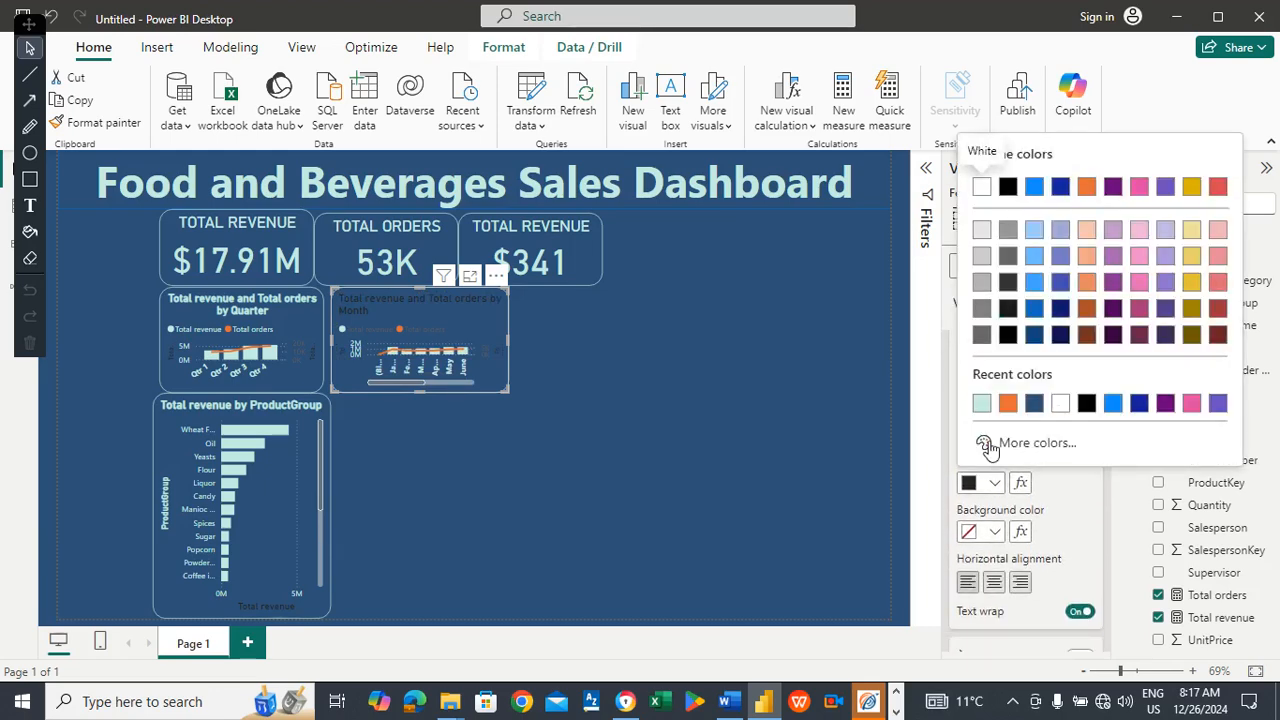
pyautogui.click(981, 405)
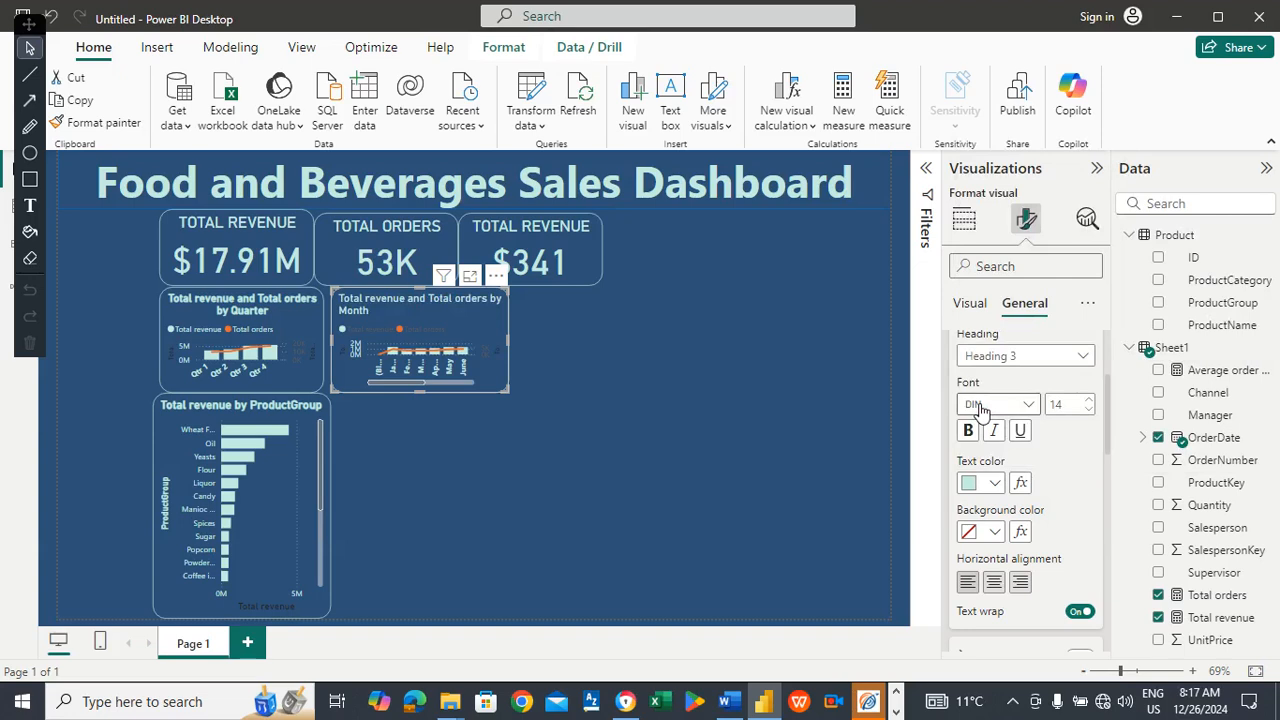
pyautogui.click(968, 430)
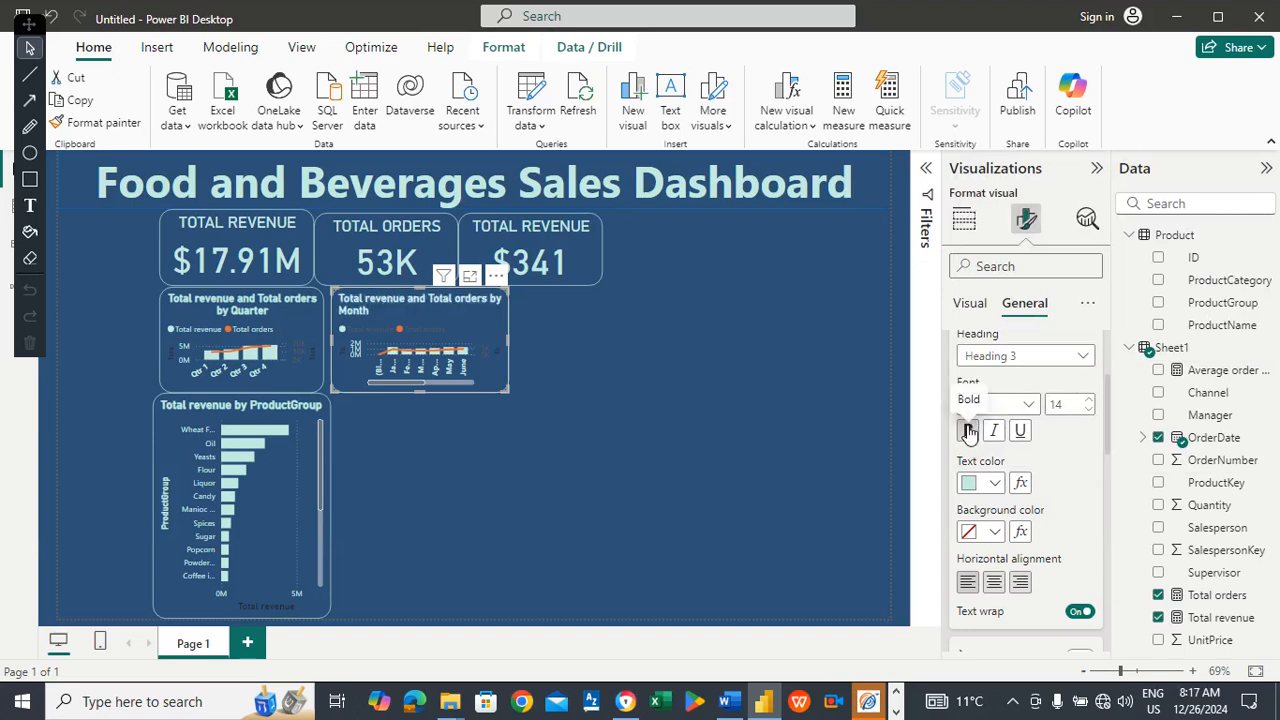
pyautogui.click(995, 585)
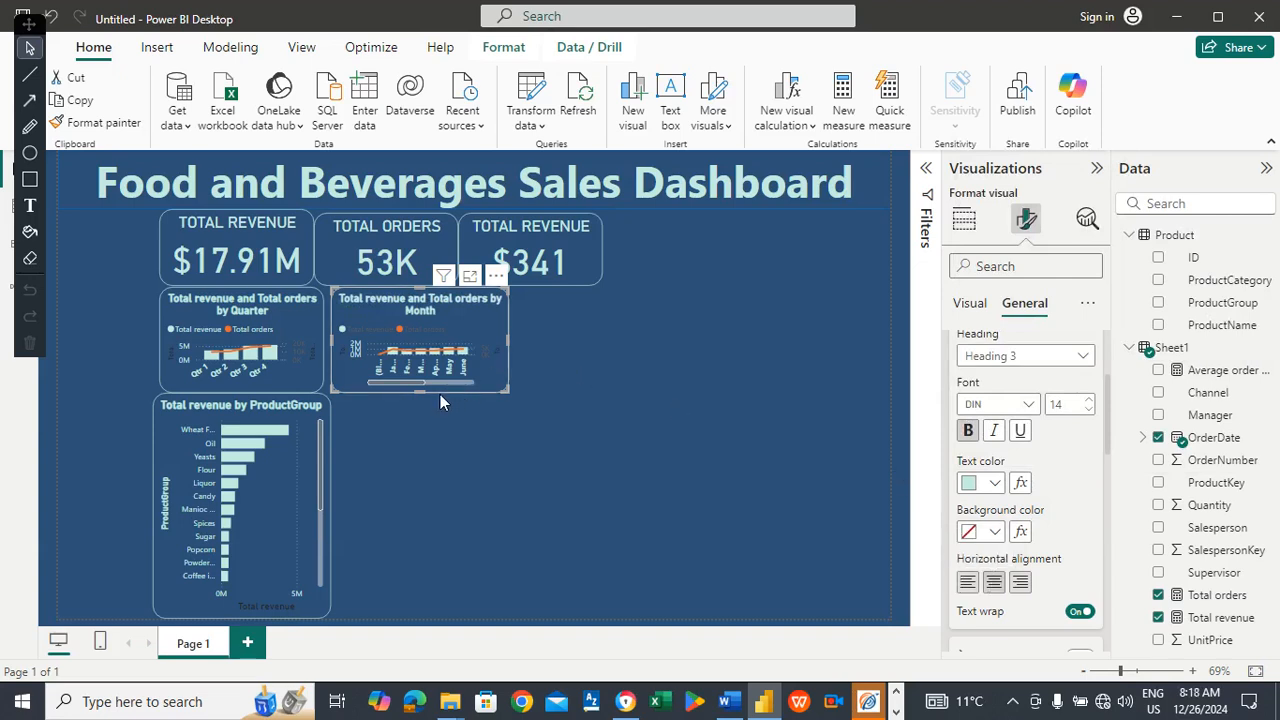
pyautogui.moveTo(420, 396); pyautogui.dragTo(421, 400)
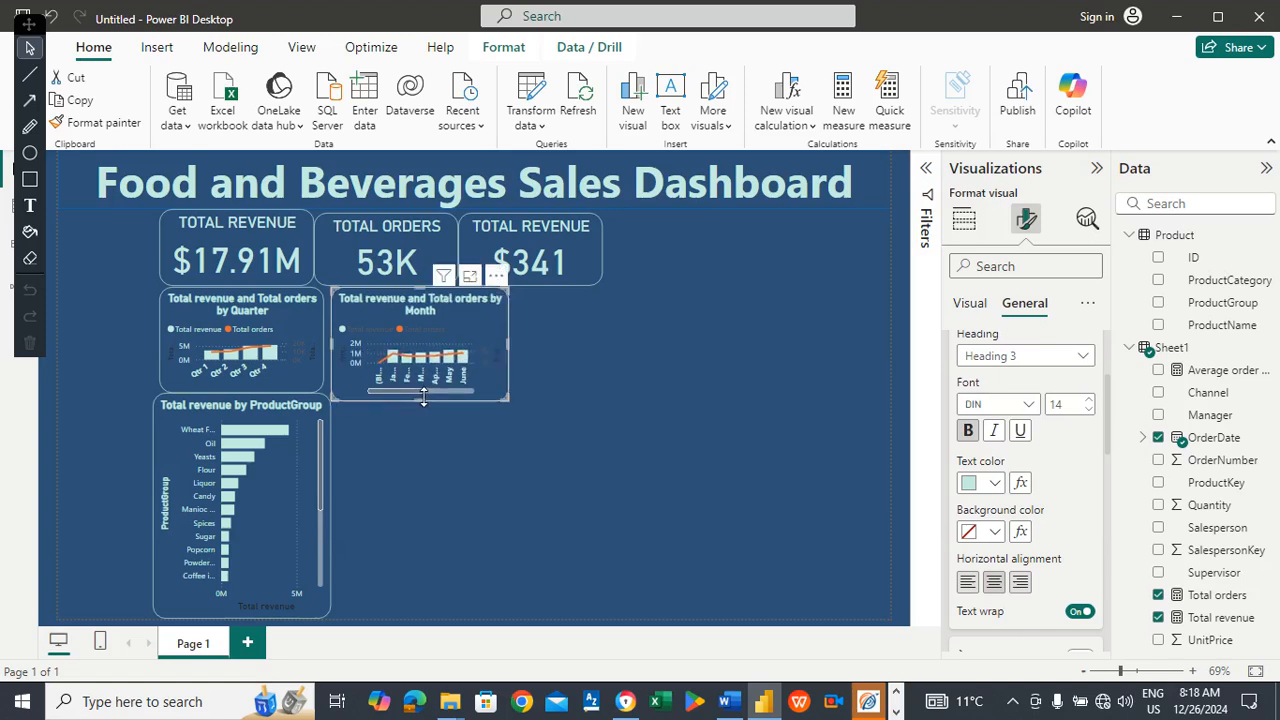
pyautogui.click(463, 438)
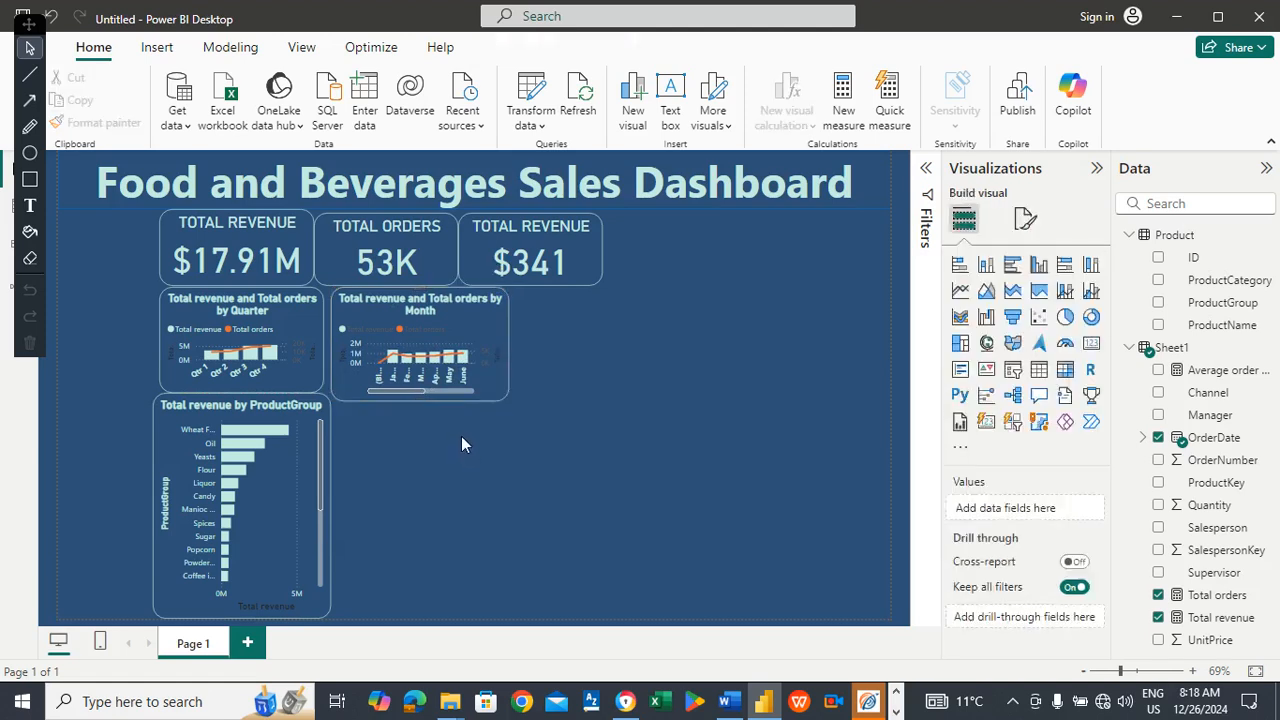
# Examine the monthly chart's columns and line in focus mode, and return to the report page.
pyautogui.moveTo(440, 362)
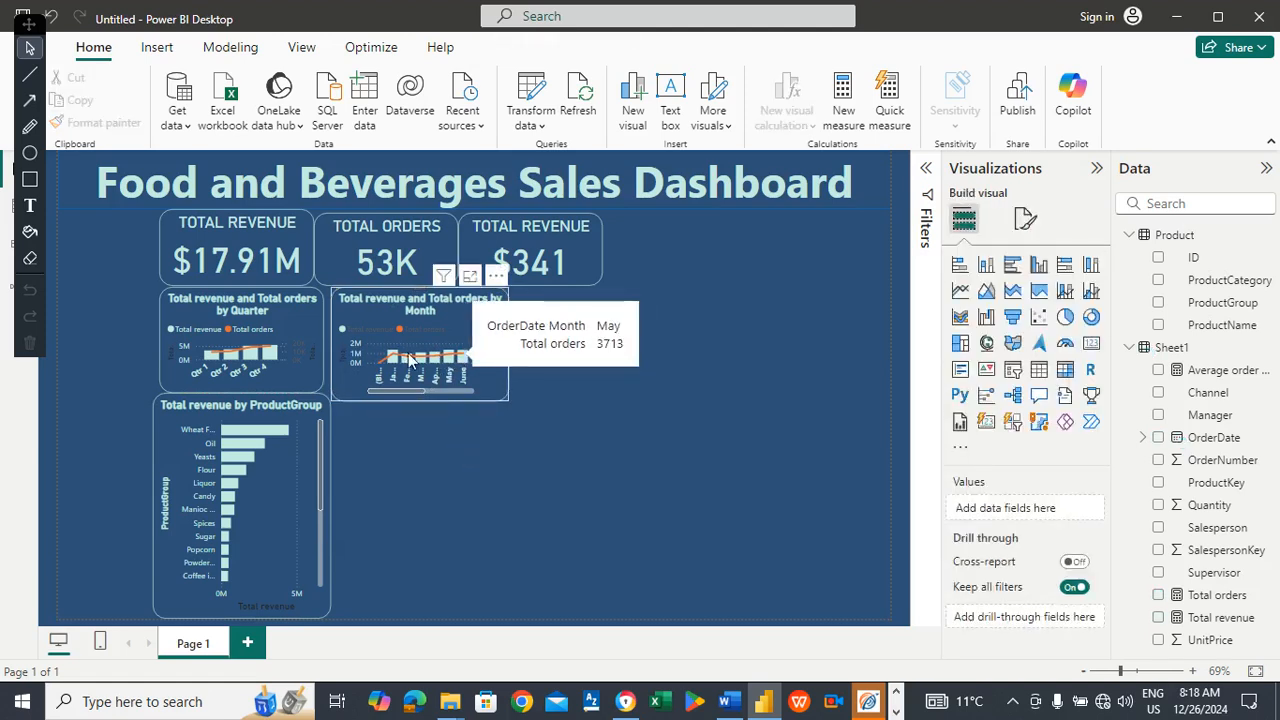
pyautogui.click(470, 276)
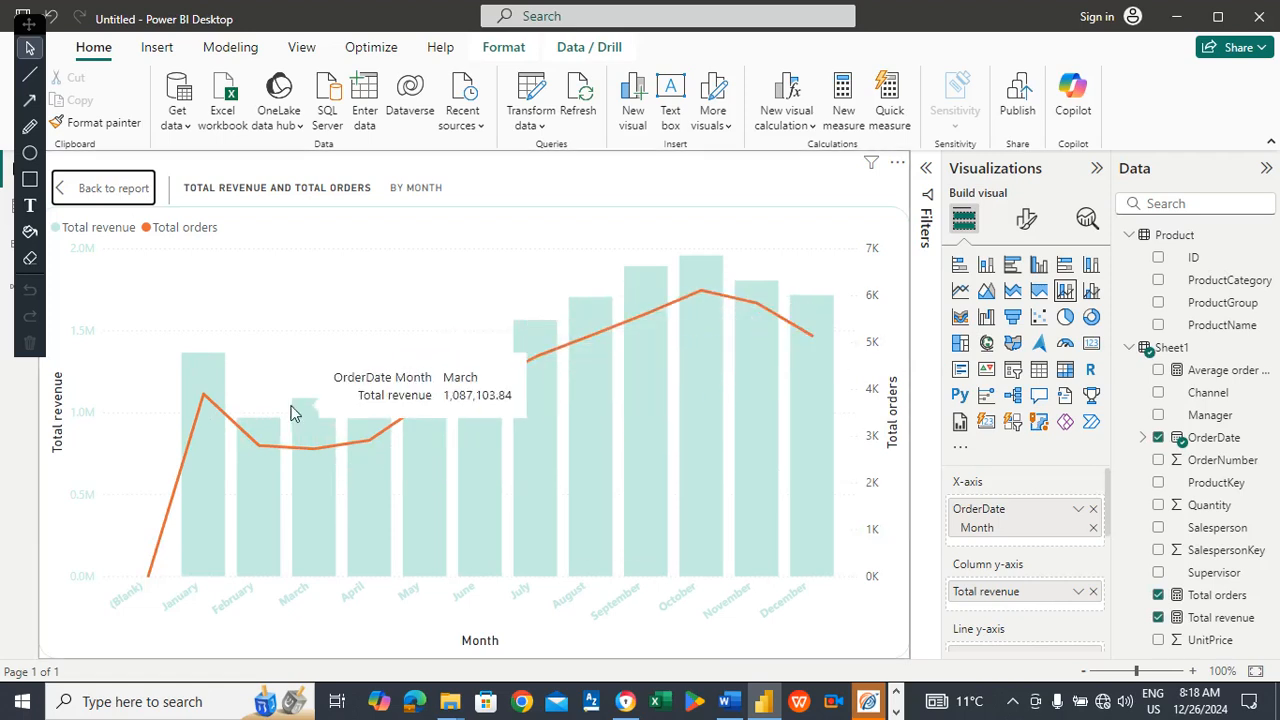
pyautogui.click(110, 193)
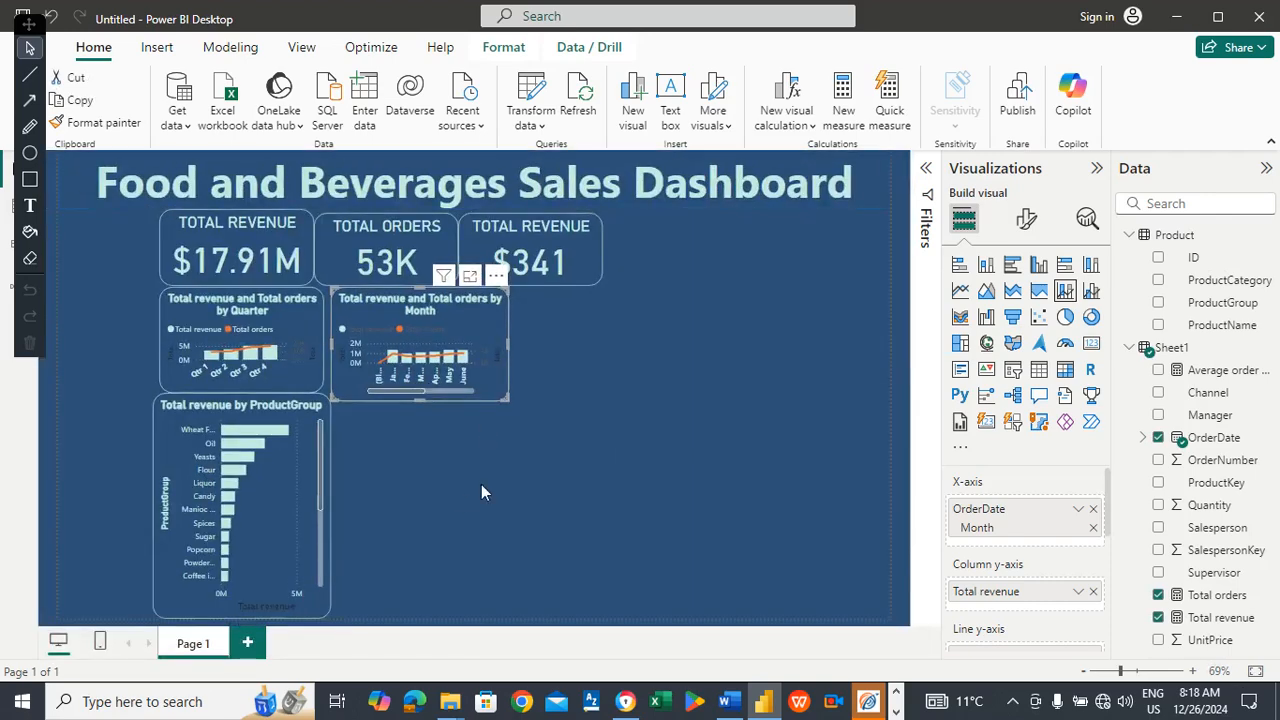
pyautogui.click(454, 484)
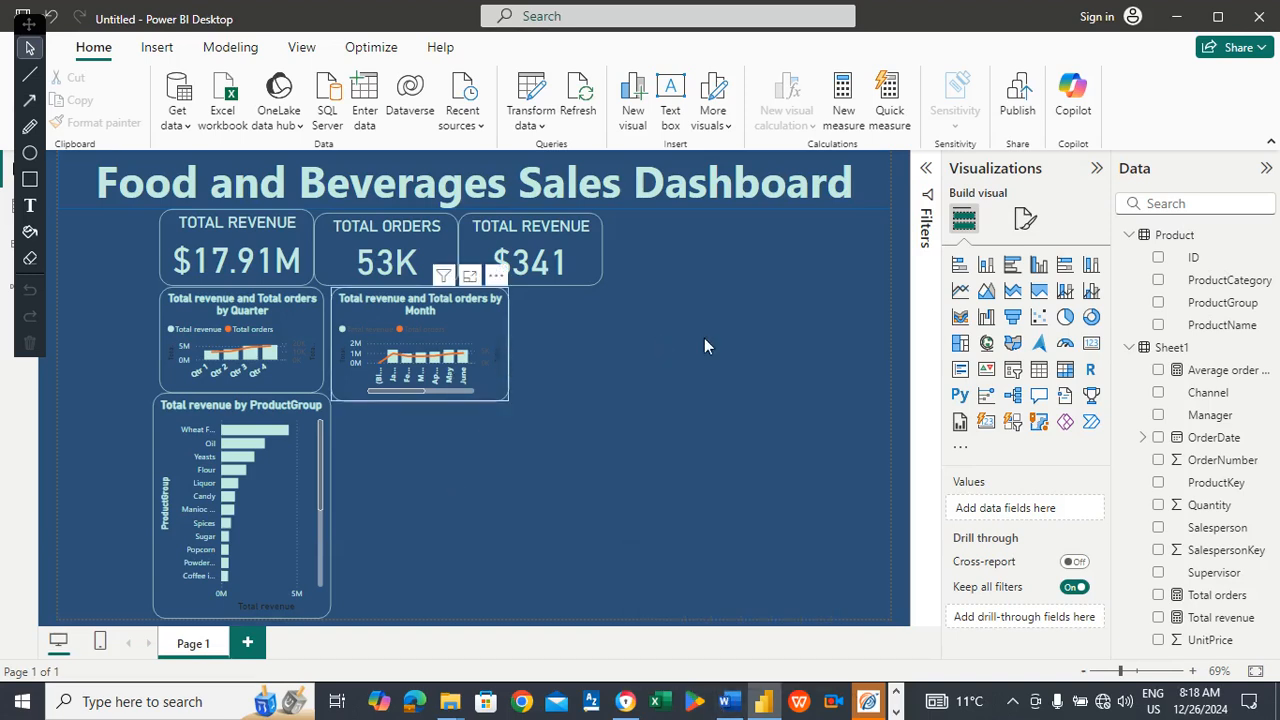
# Set the monthly chart's legend text colour to light teal.
pyautogui.click(470, 300)
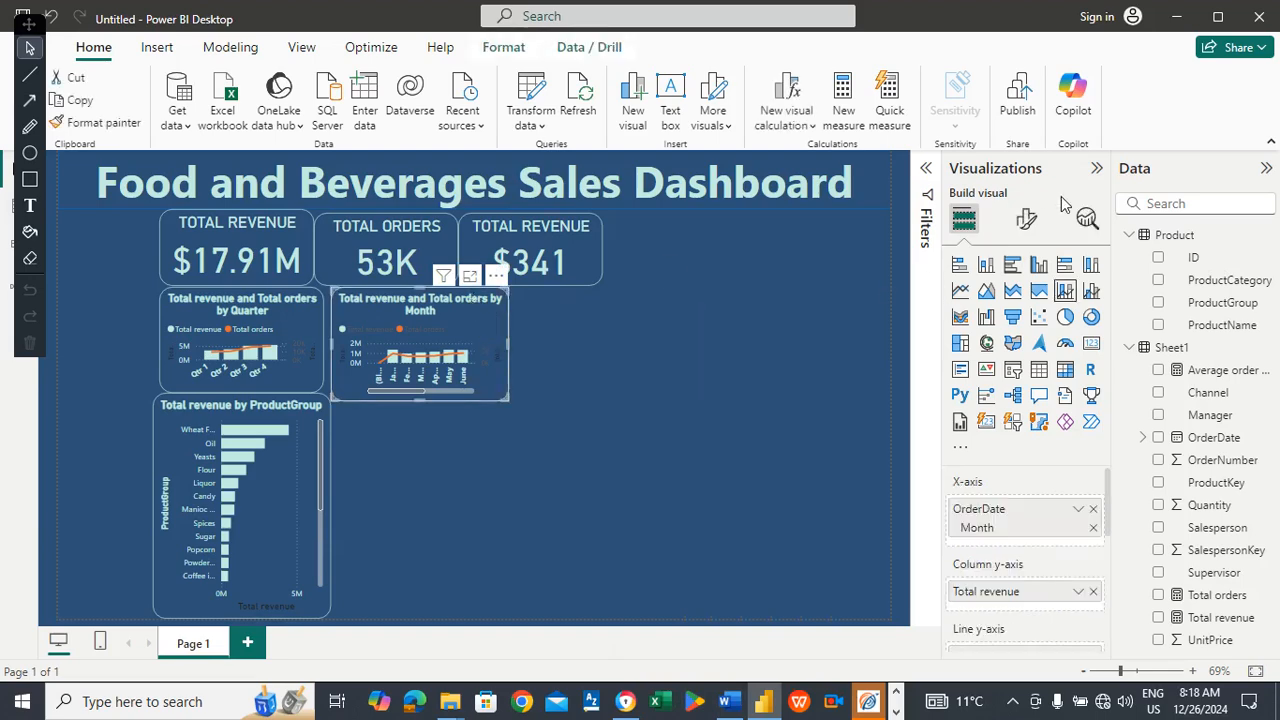
pyautogui.click(1026, 219)
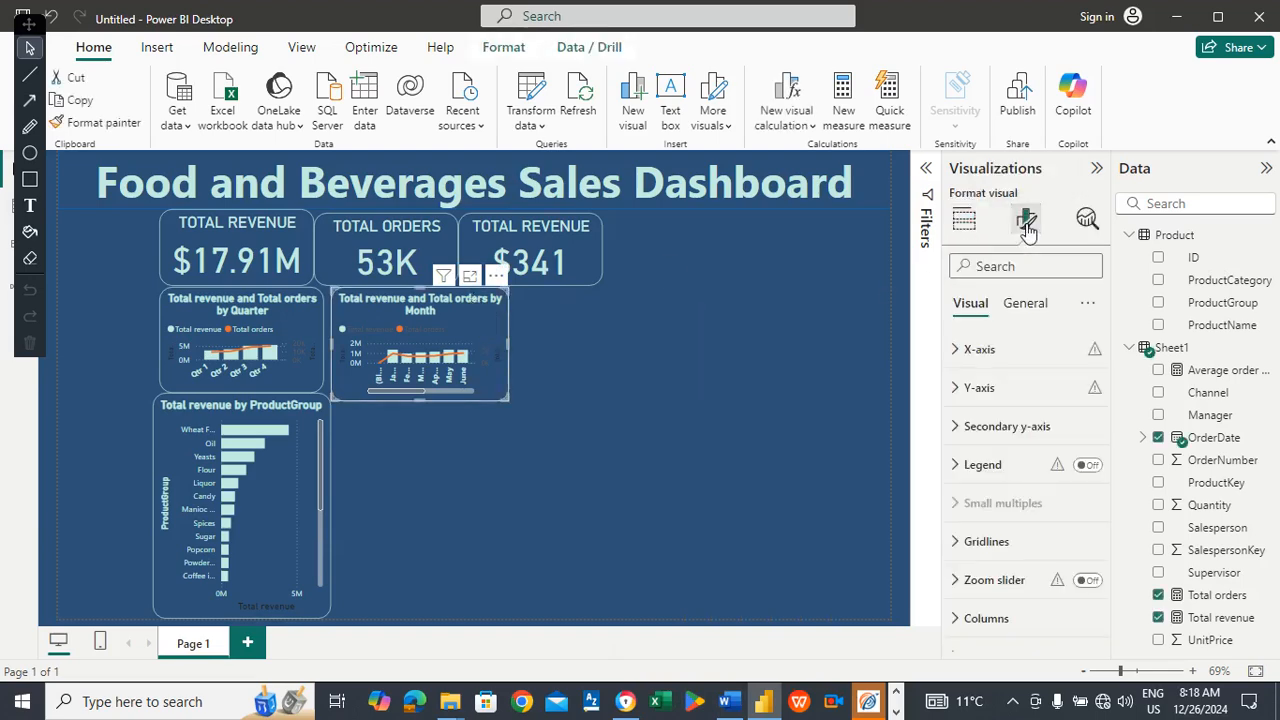
pyautogui.click(1006, 468)
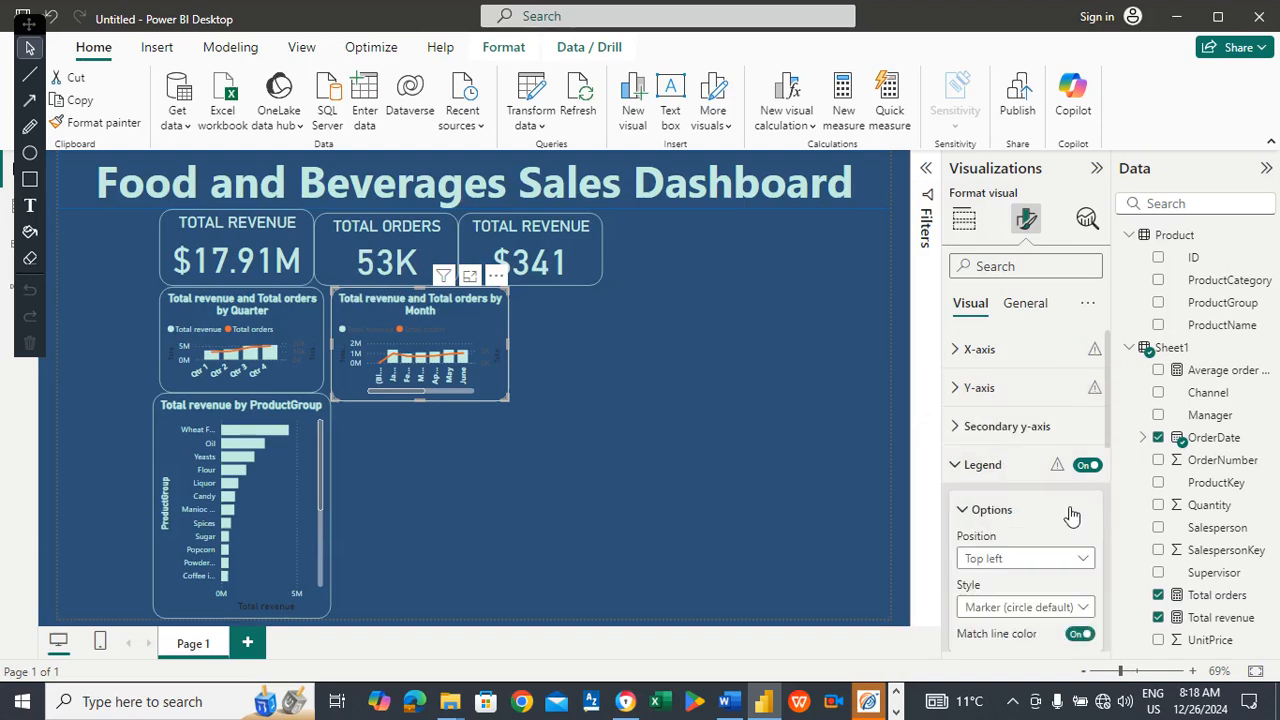
pyautogui.moveTo(1106, 430); pyautogui.dragTo(1110, 474)
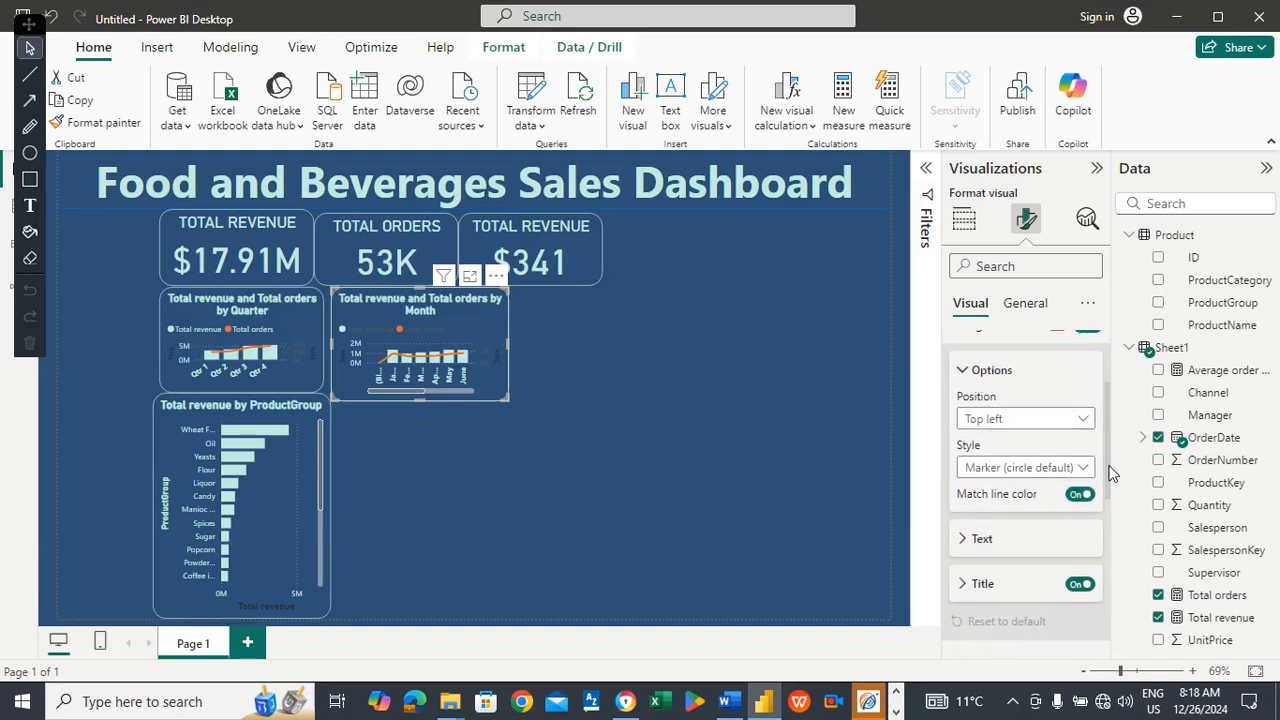
pyautogui.click(978, 540)
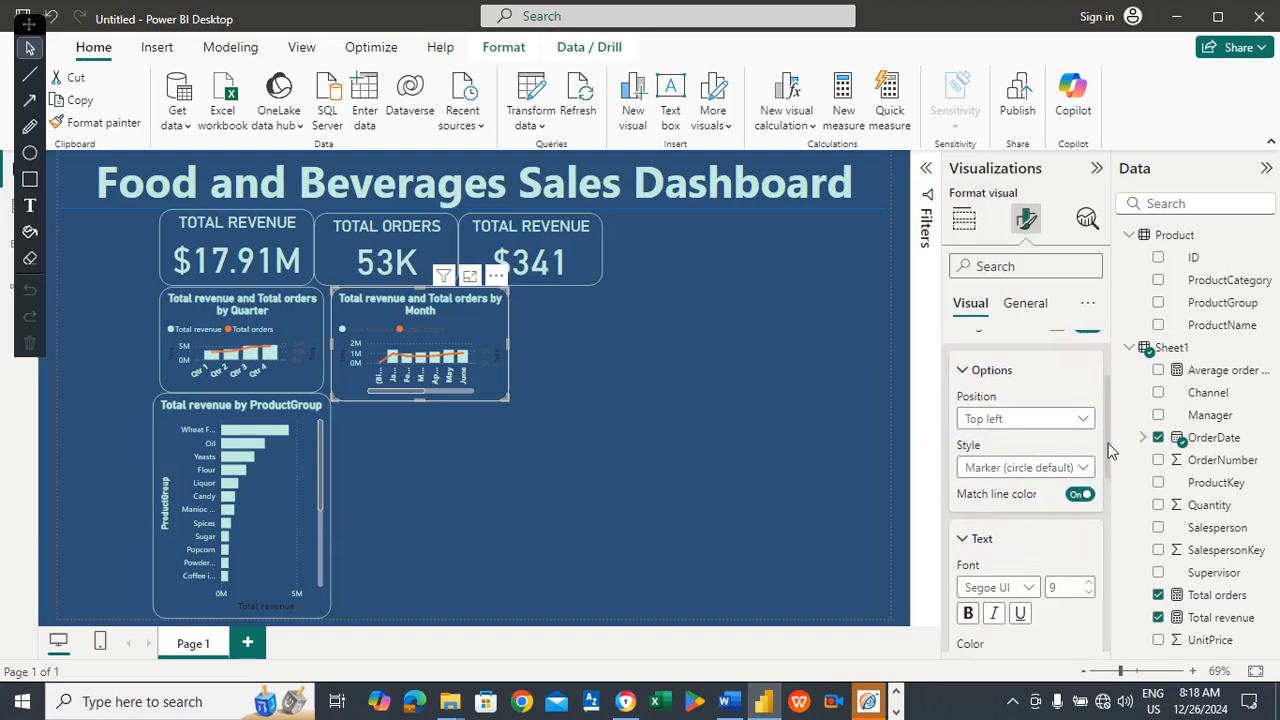
pyautogui.scroll(-3, 1112, 490)
pyautogui.click(992, 514)
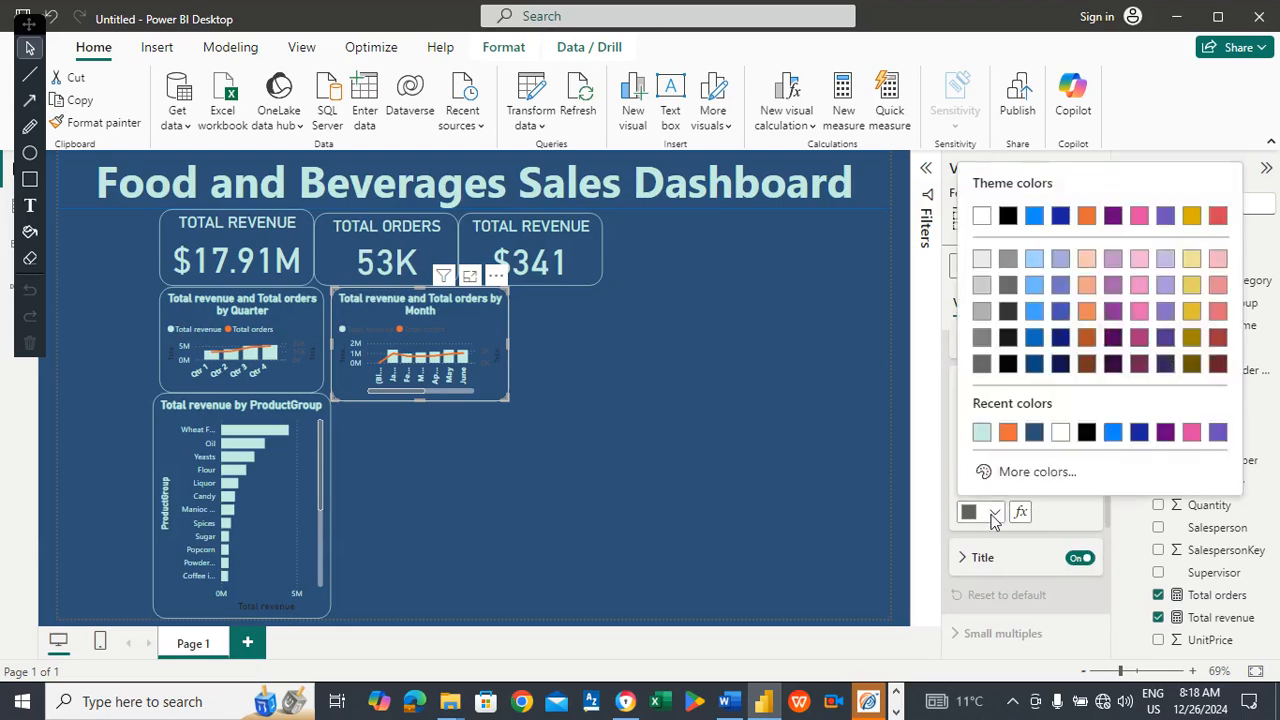
pyautogui.click(984, 438)
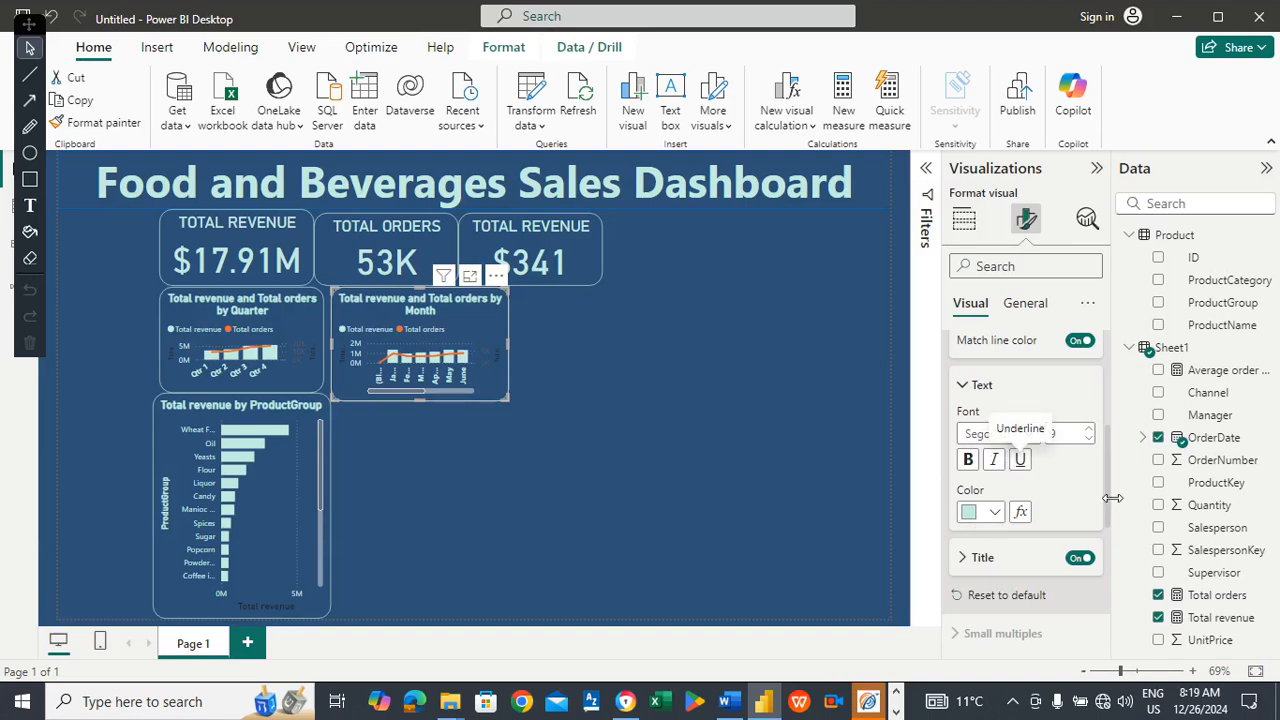
pyautogui.moveTo(1108, 472); pyautogui.dragTo(1108, 440)
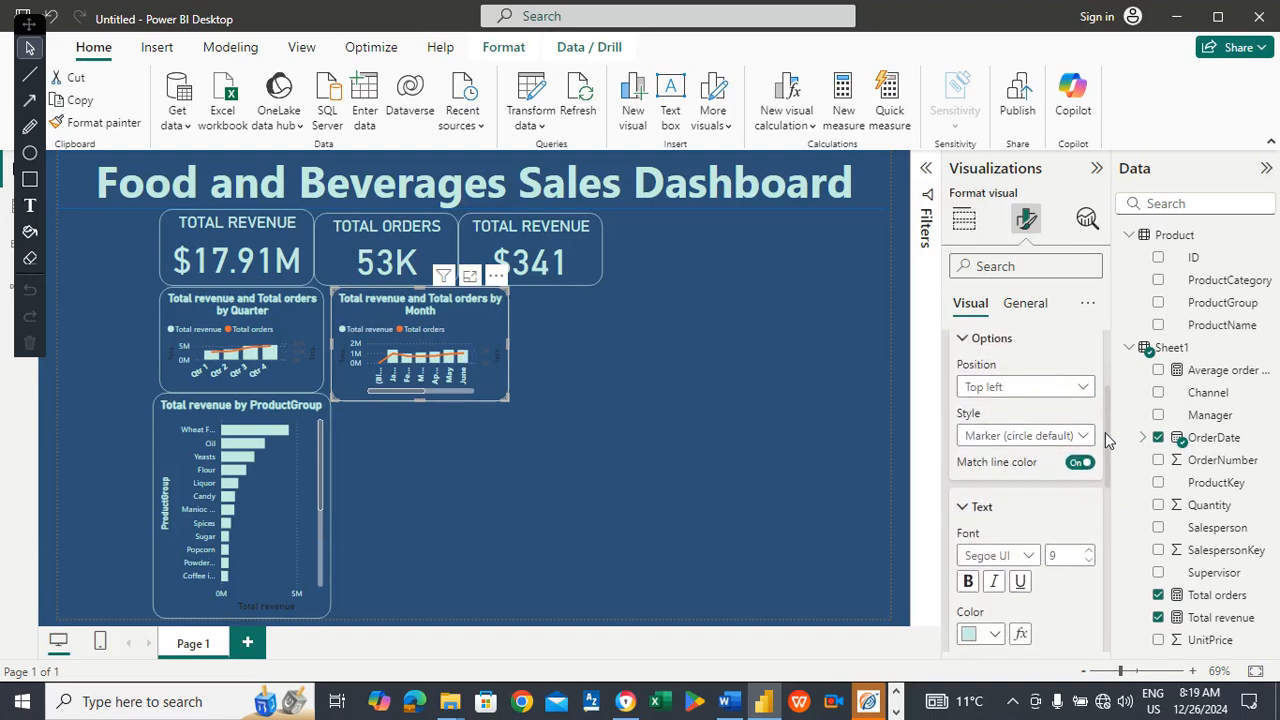
pyautogui.click(978, 508)
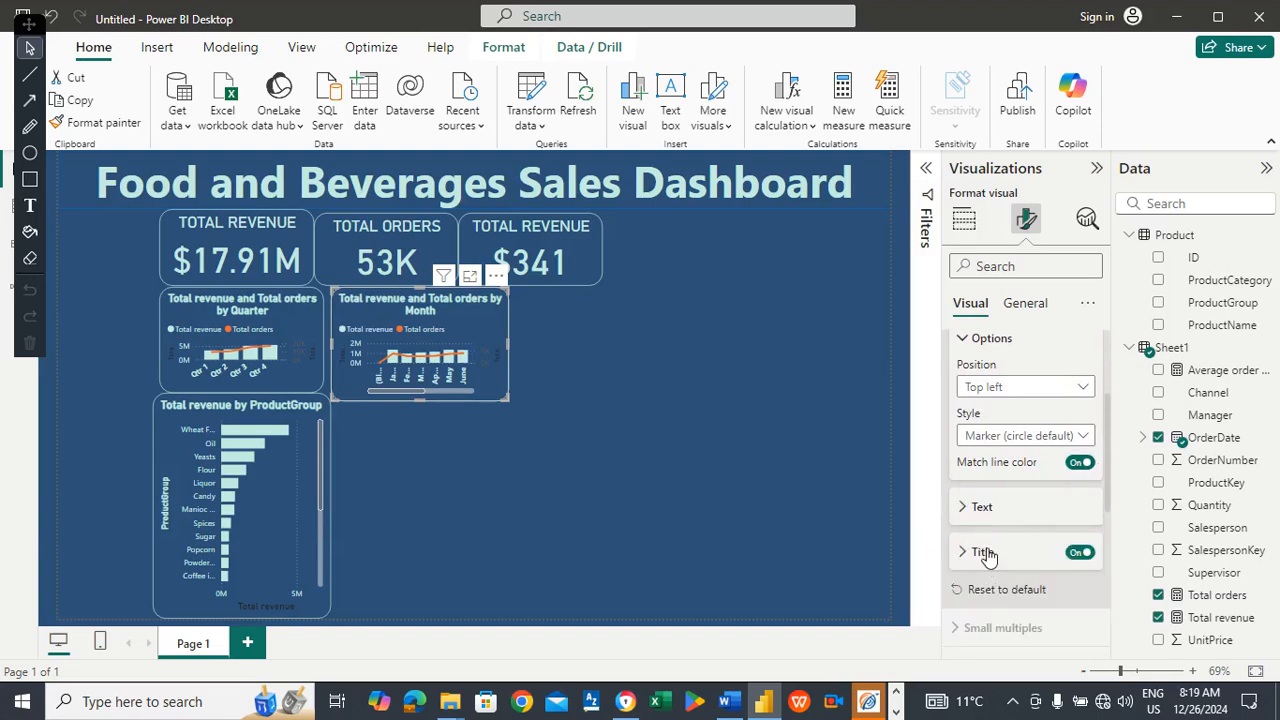
pyautogui.click(985, 553)
# Format the monthly chart's Y-axis title in light teal, bold, with a font size of 10.
pyautogui.moveTo(1106, 443); pyautogui.dragTo(1023, 377)
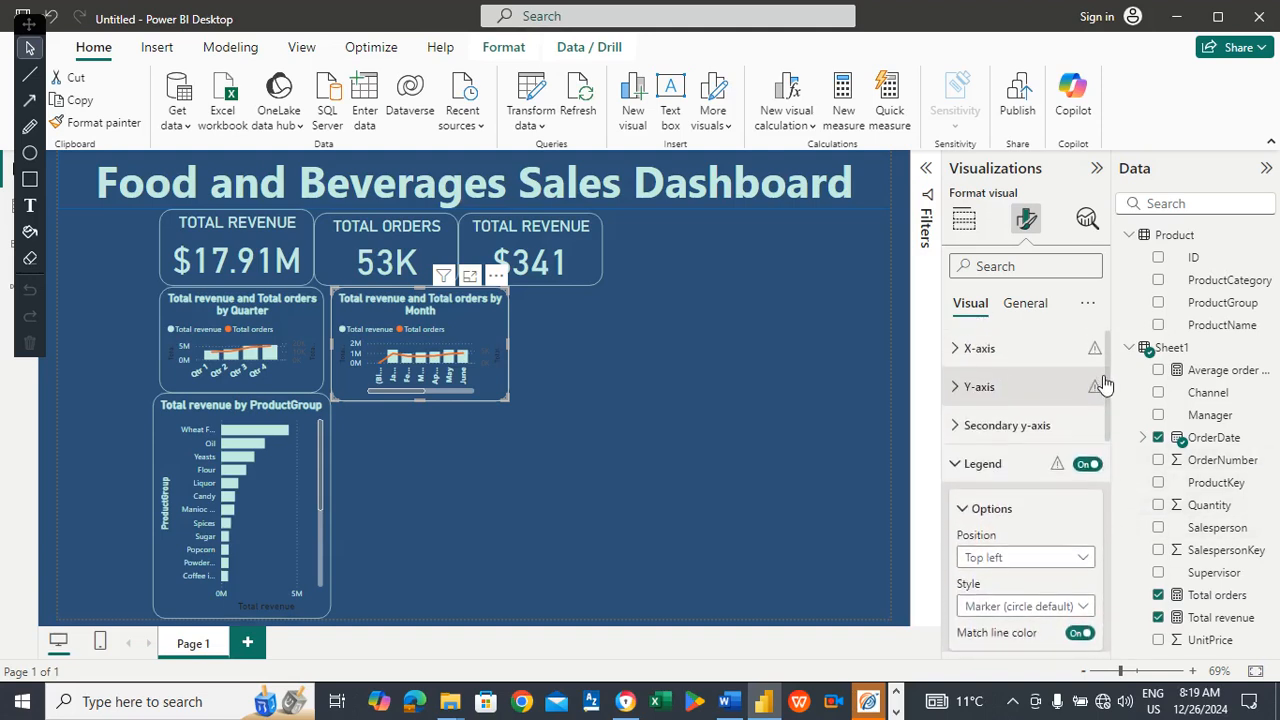
pyautogui.click(1008, 395)
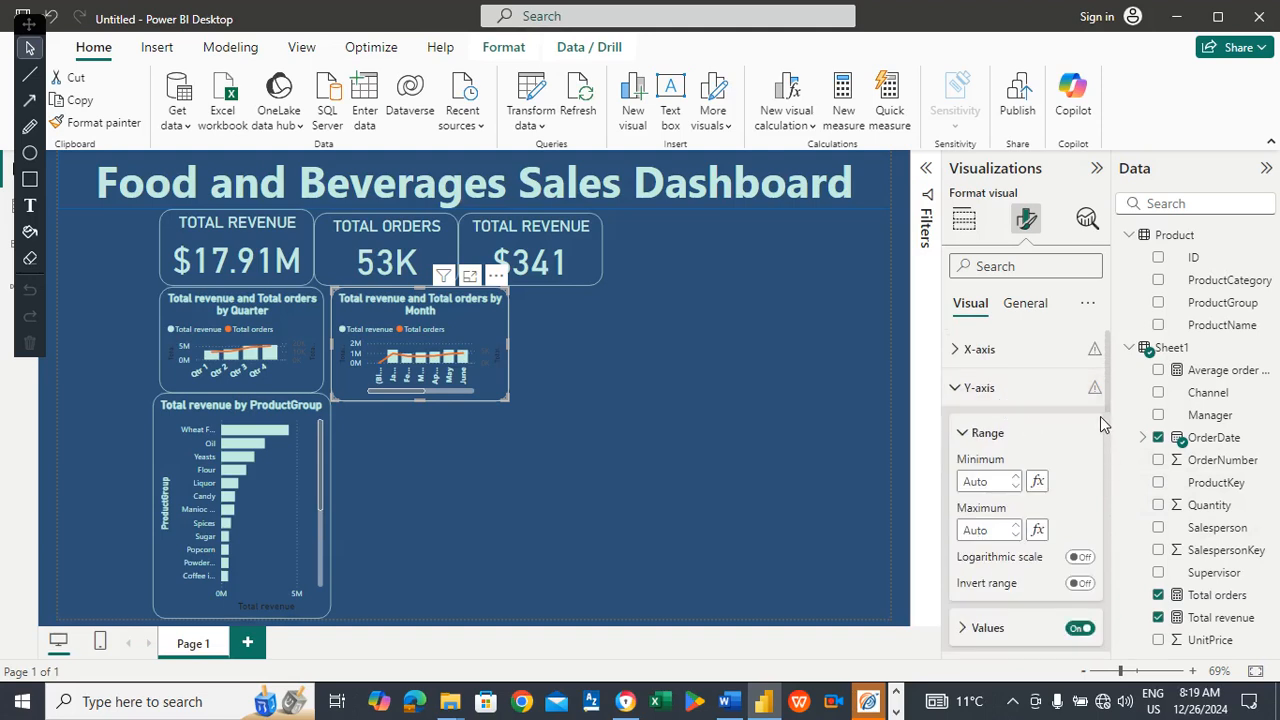
pyautogui.moveTo(1106, 388); pyautogui.dragTo(1107, 418)
pyautogui.scroll(-4, 1104, 424)
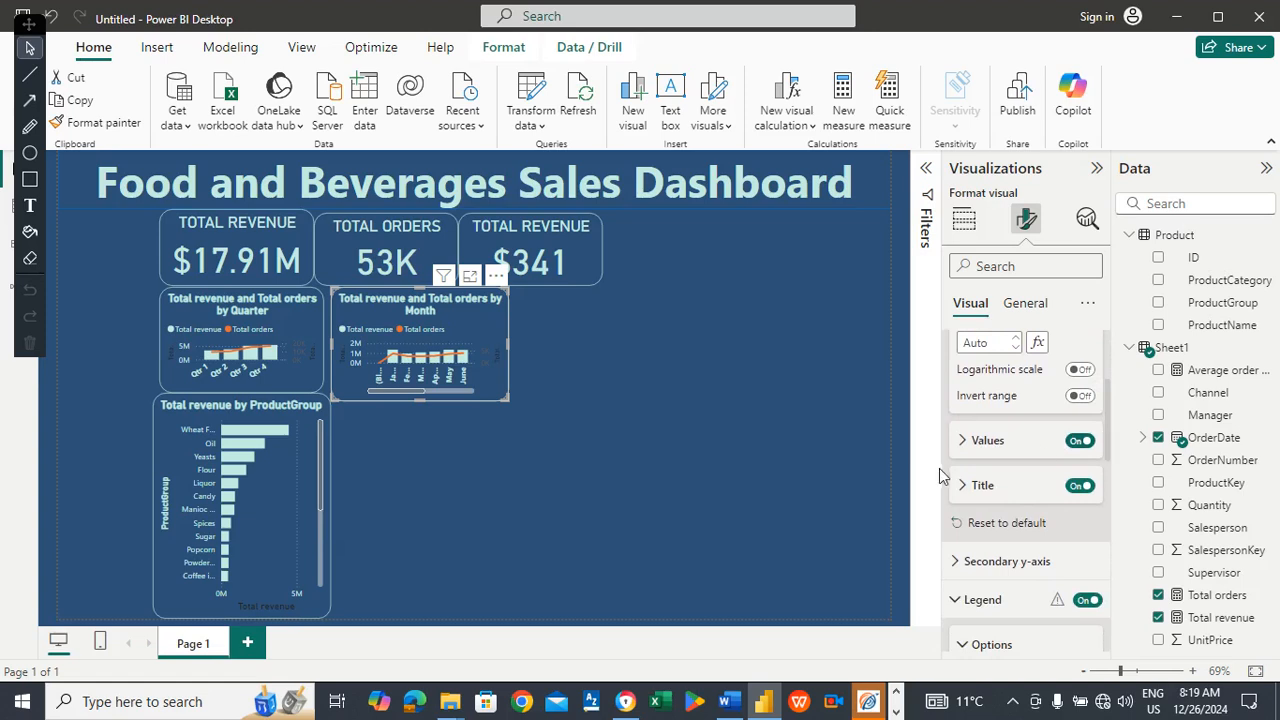
pyautogui.click(980, 485)
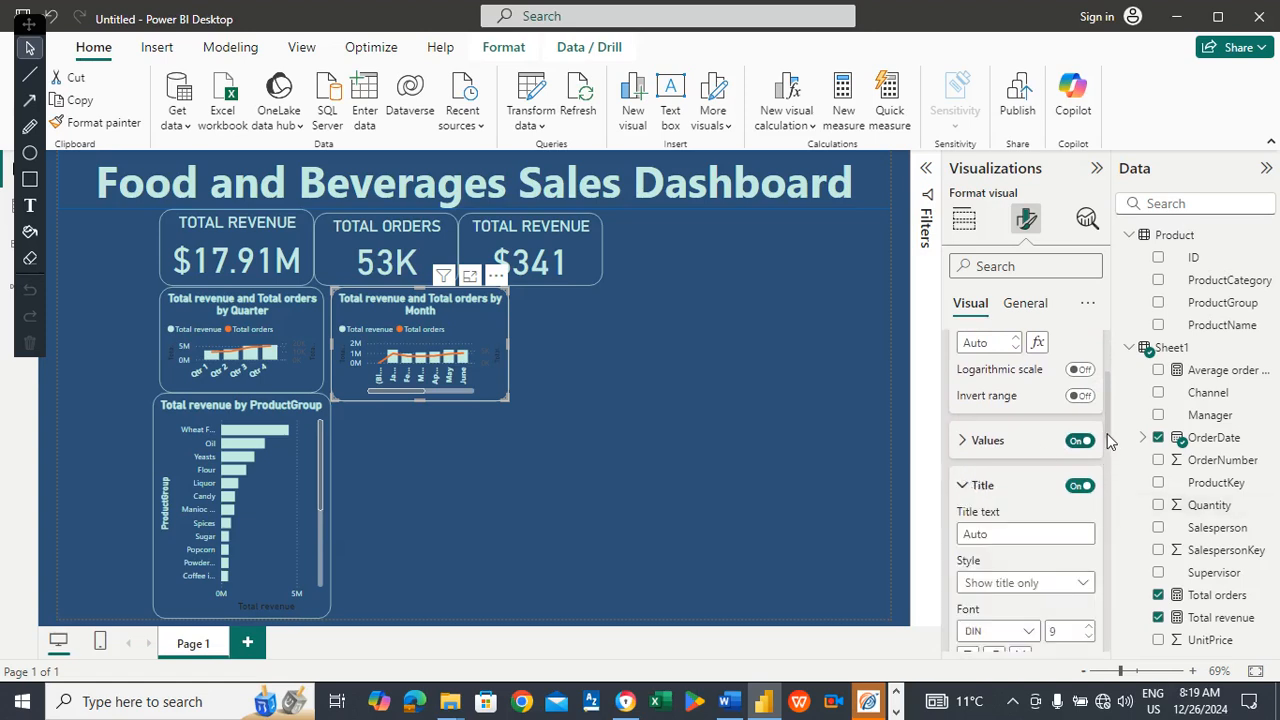
pyautogui.moveTo(1106, 432); pyautogui.dragTo(1105, 474)
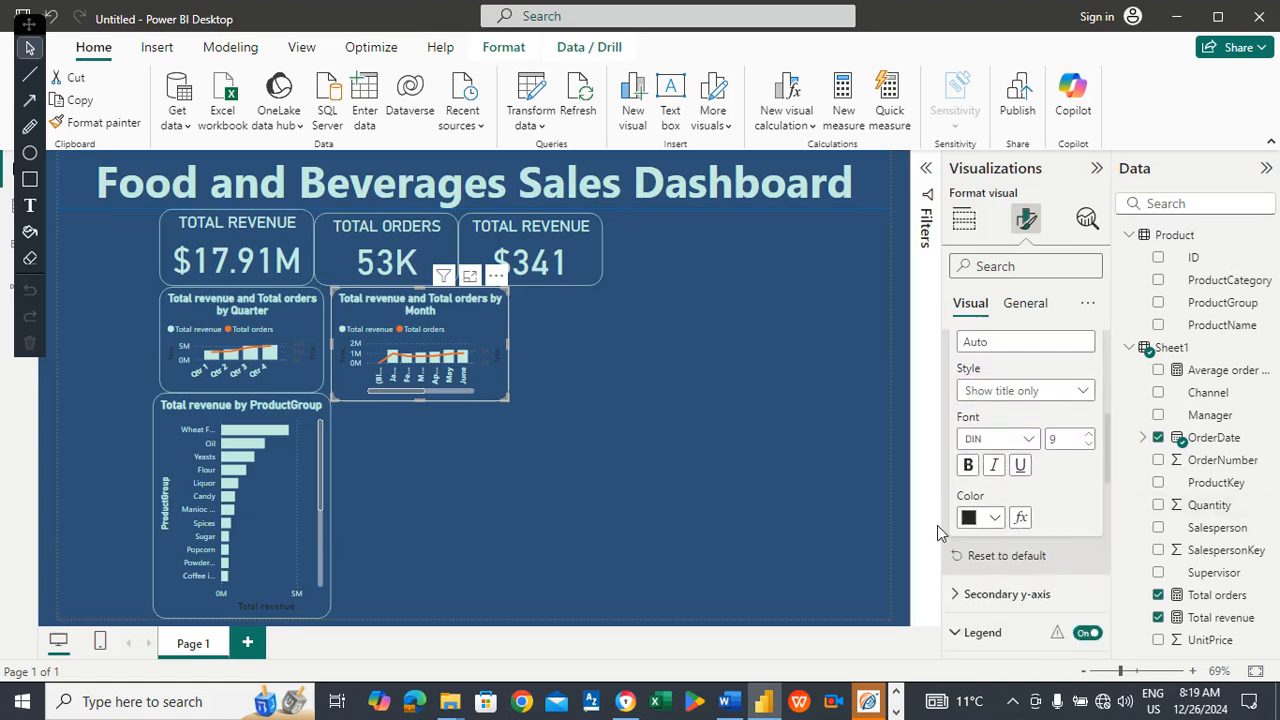
pyautogui.click(995, 519)
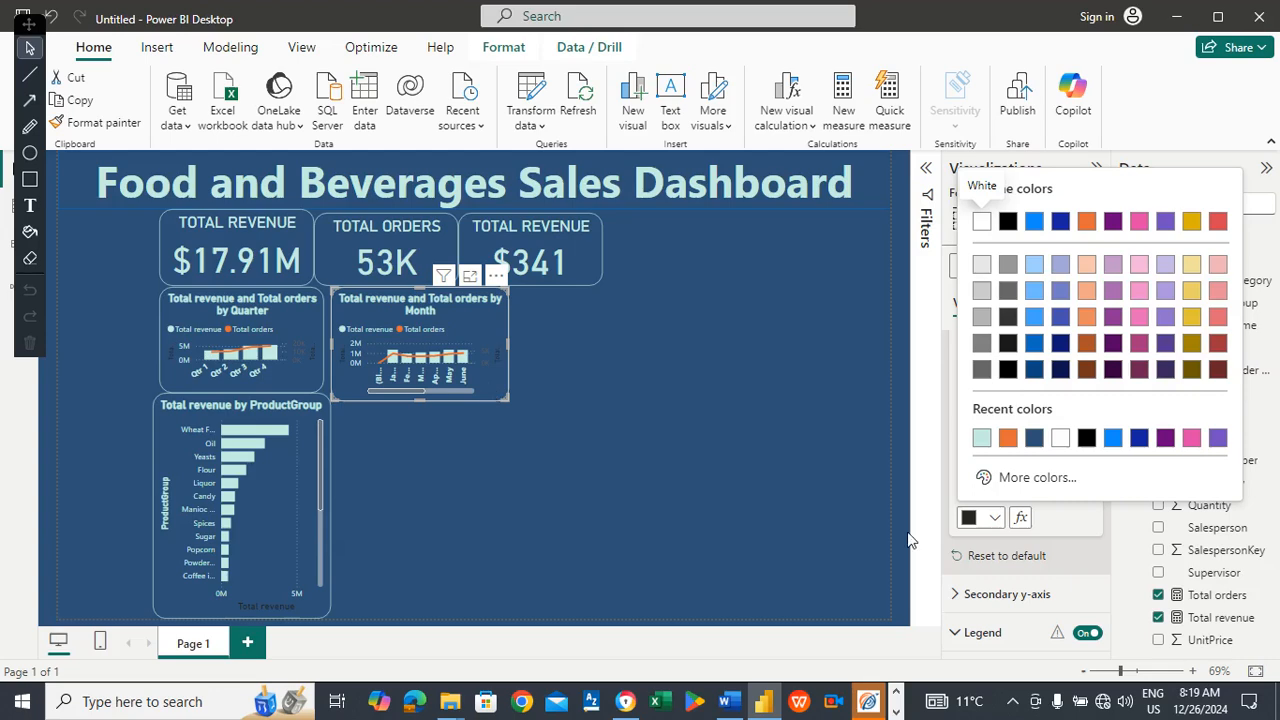
pyautogui.click(1077, 521)
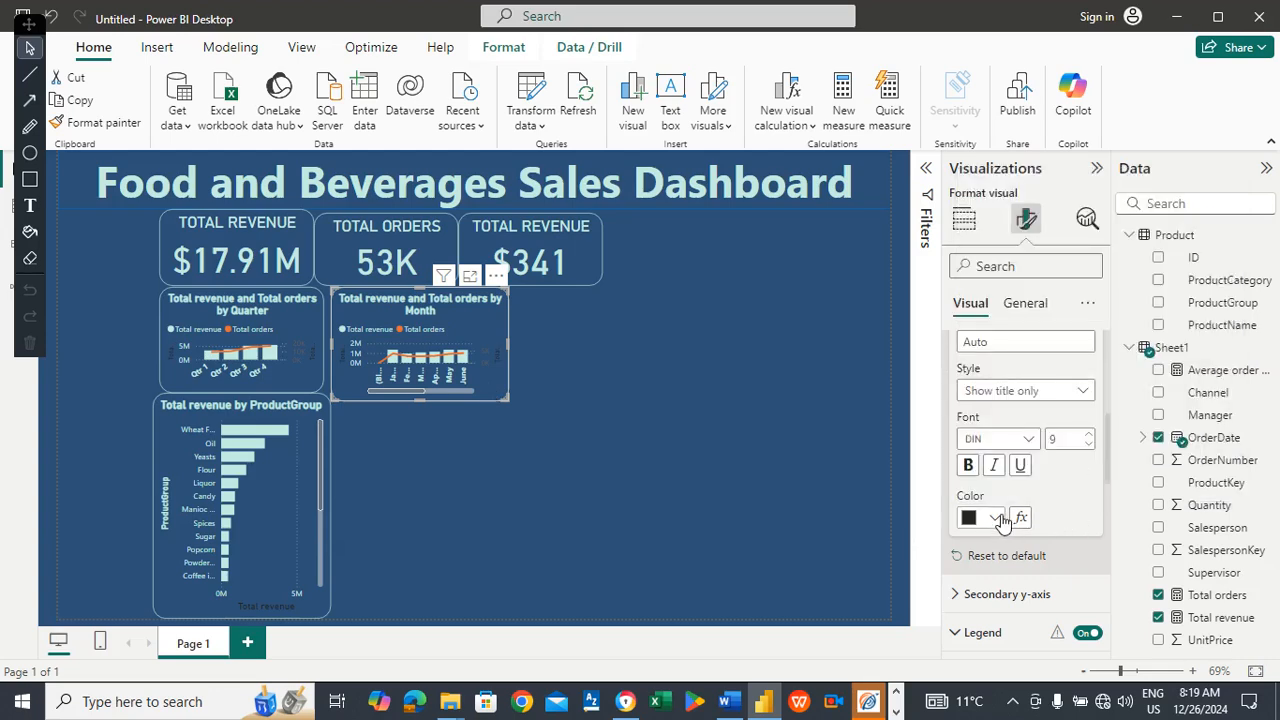
pyautogui.click(996, 520)
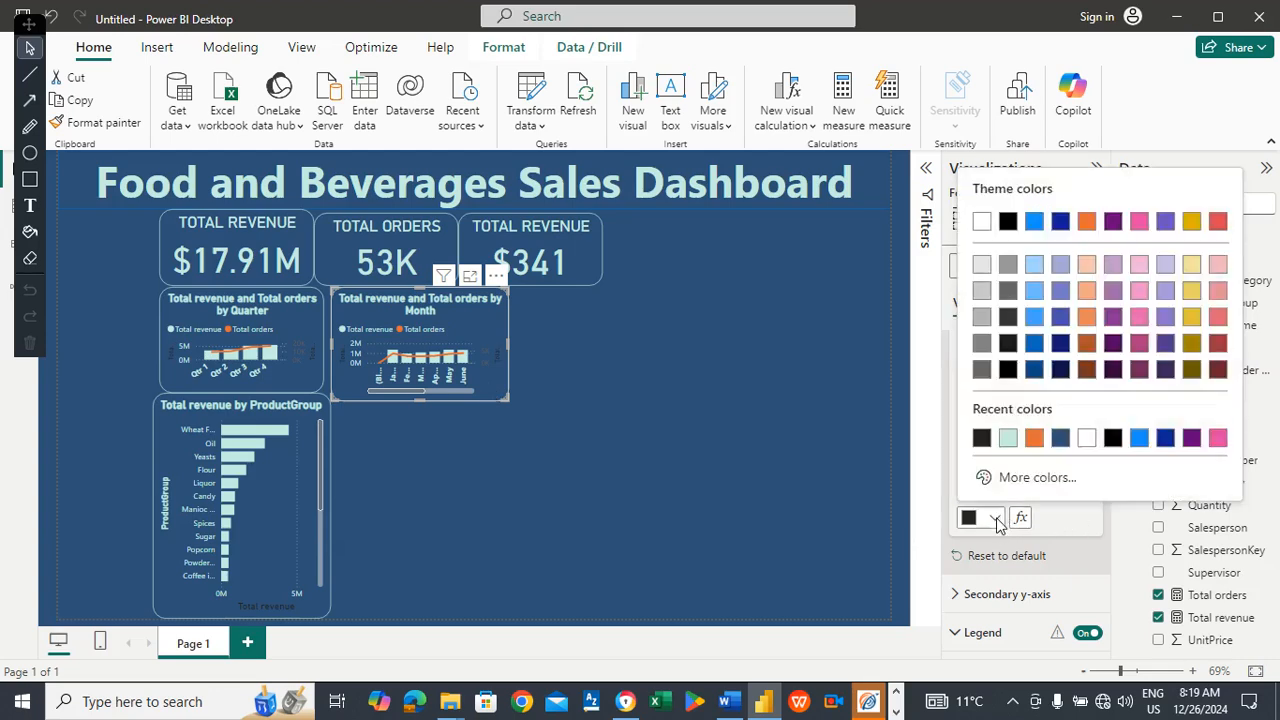
pyautogui.click(1007, 437)
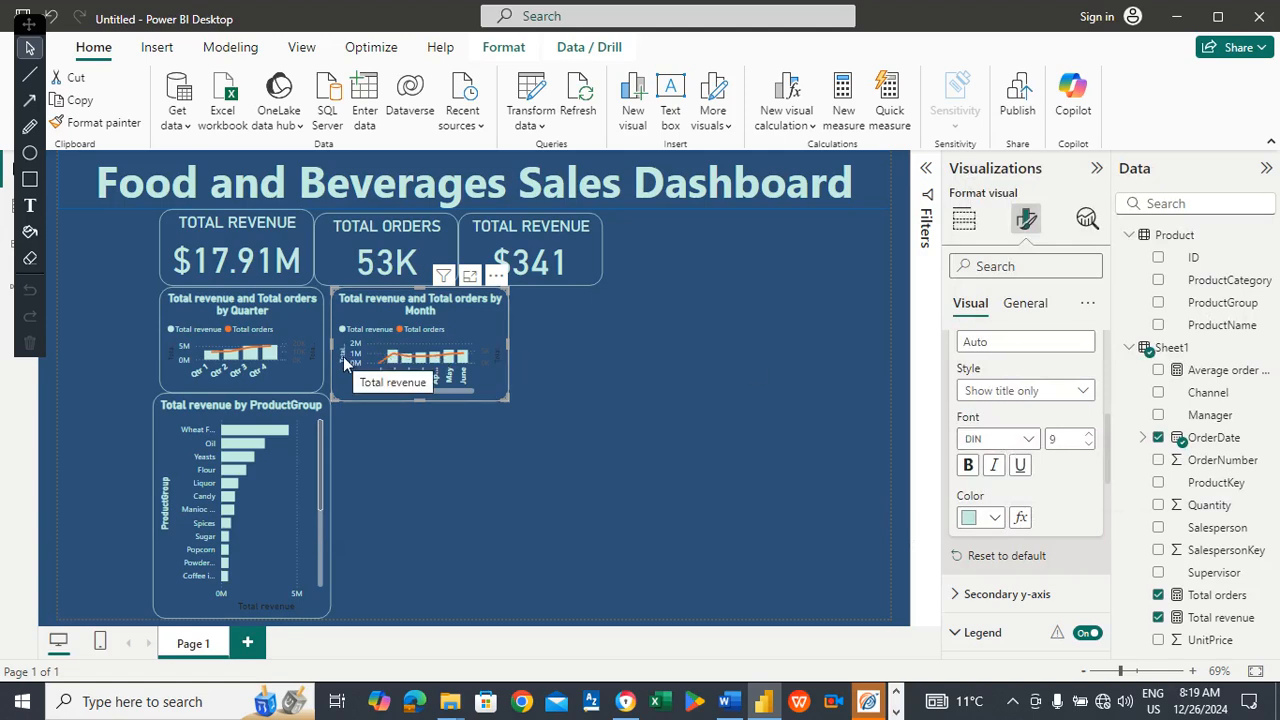
pyautogui.click(967, 465)
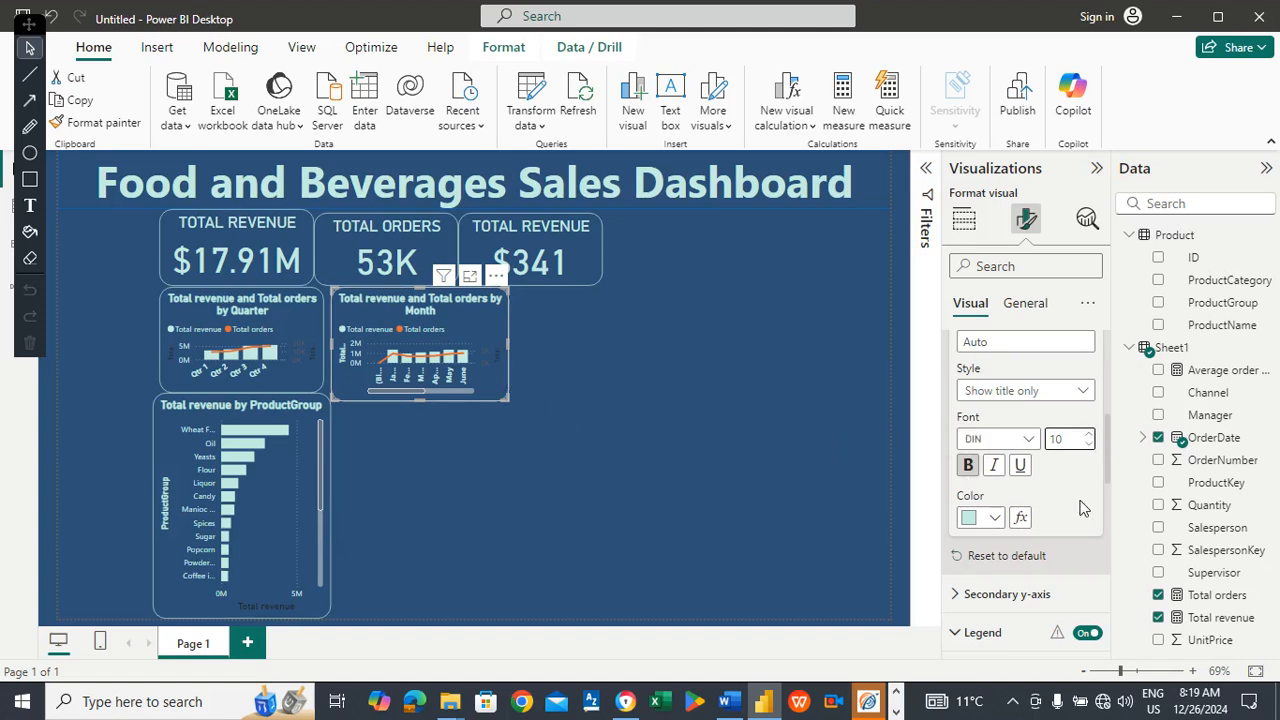
pyautogui.scroll(5, 1106, 420)
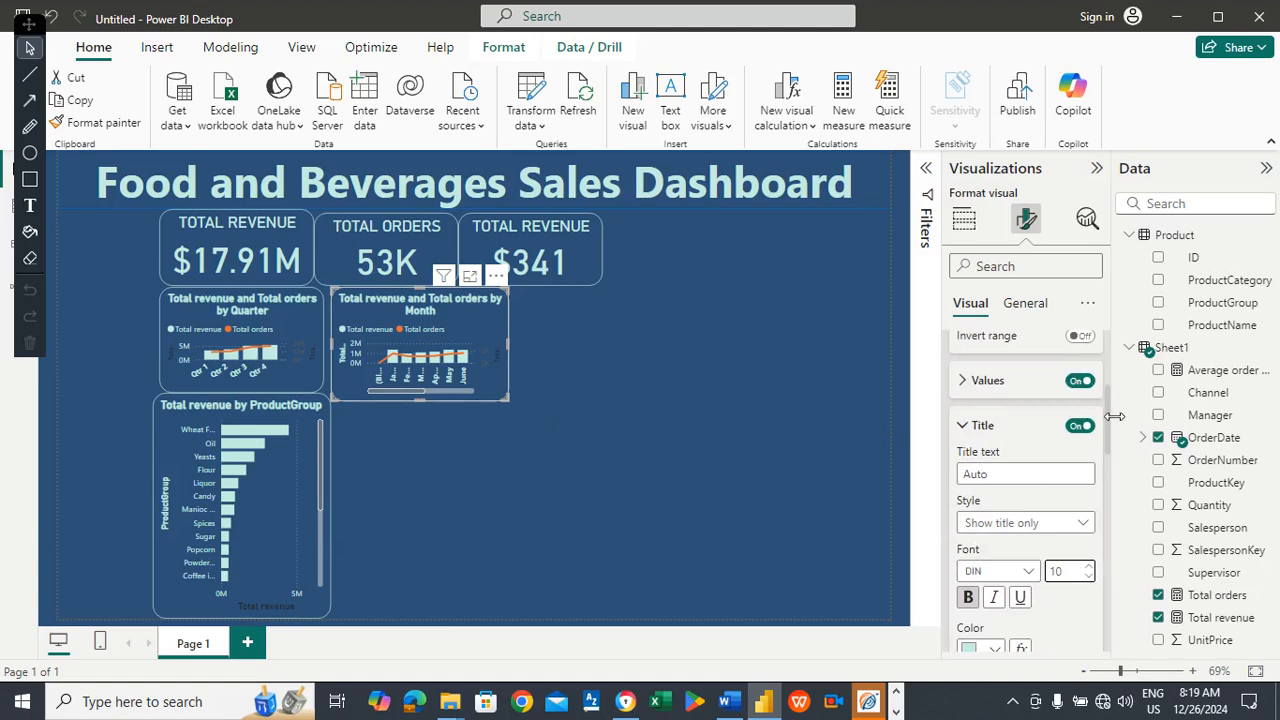
pyautogui.scroll(2, 1110, 388)
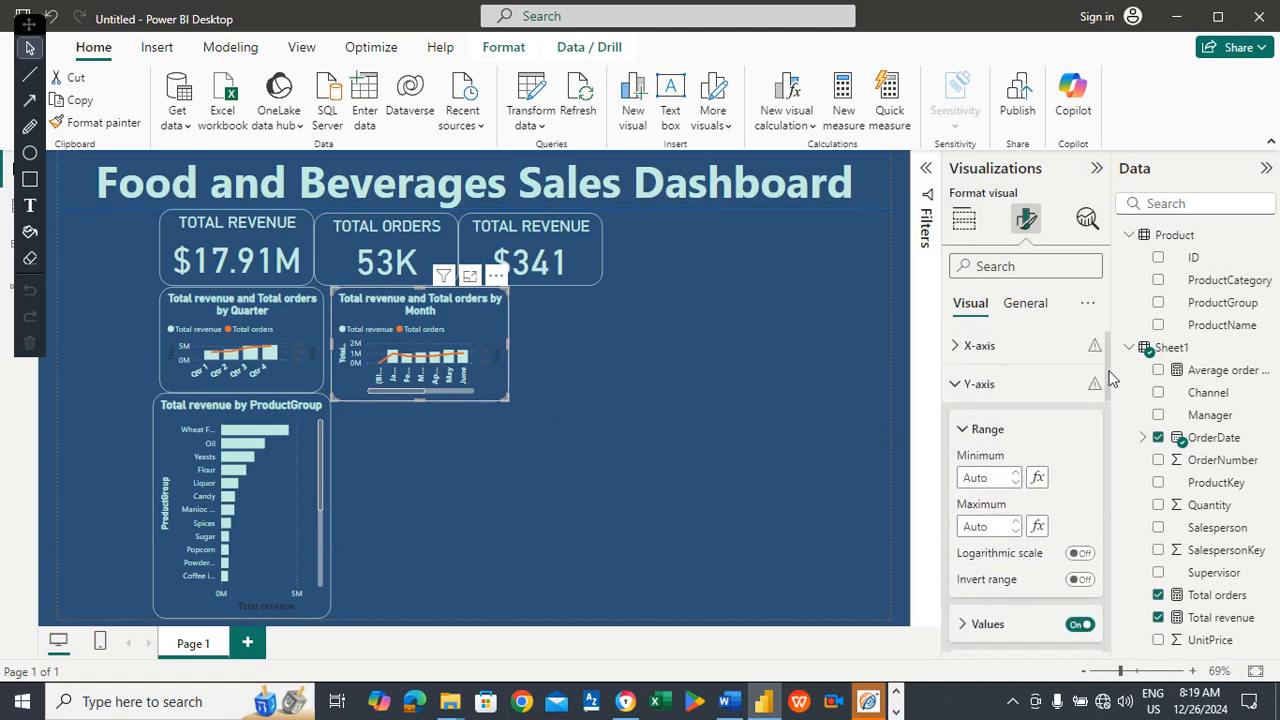
pyautogui.click(1002, 354)
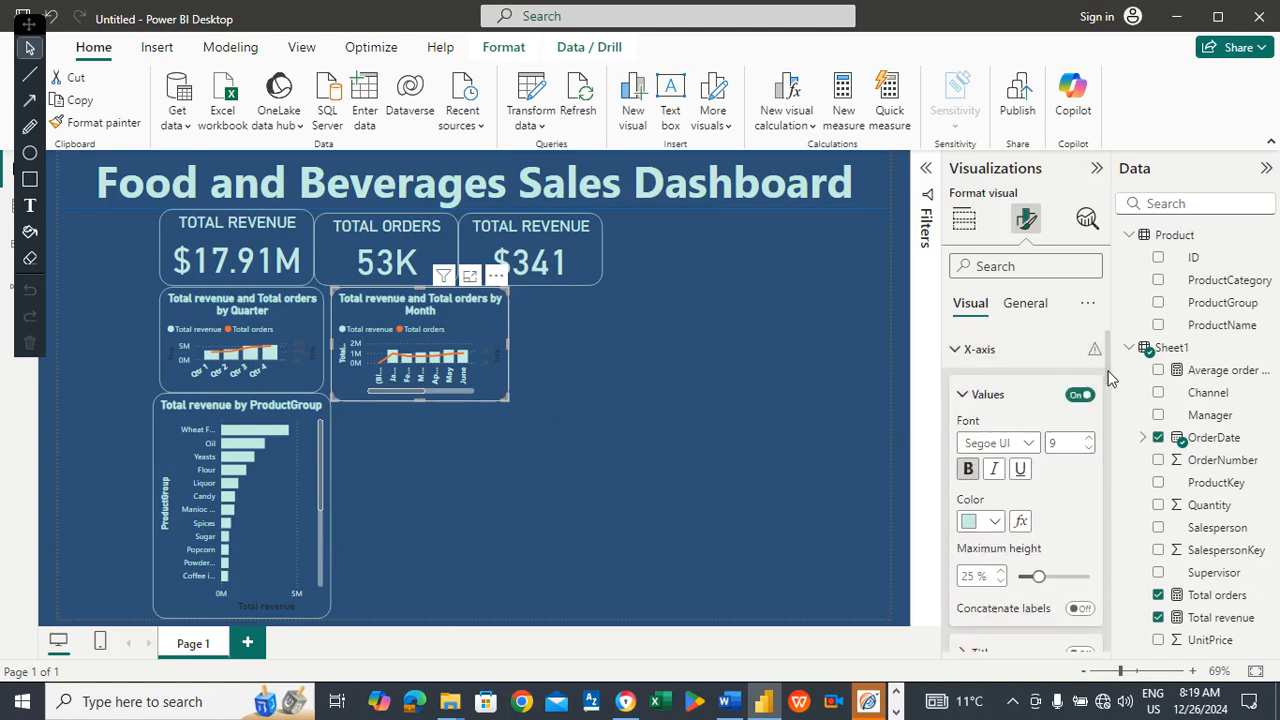
pyautogui.scroll(-3, 1110, 372)
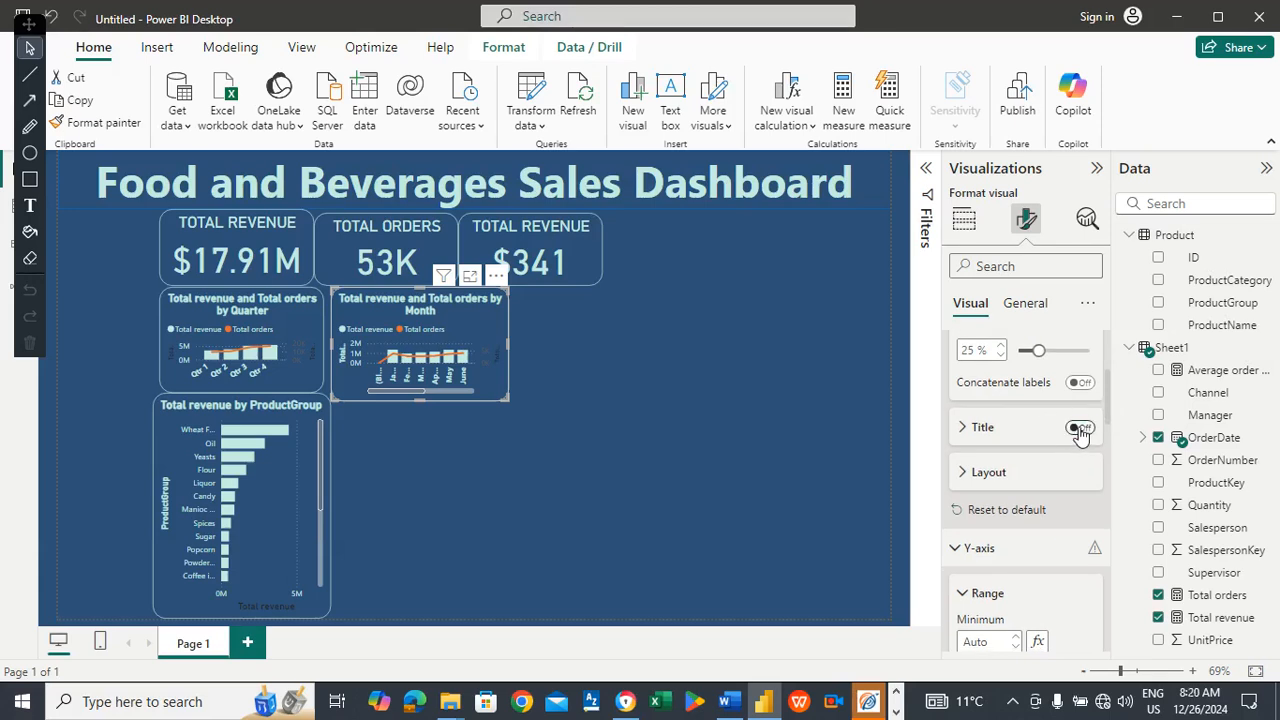
pyautogui.click(978, 430)
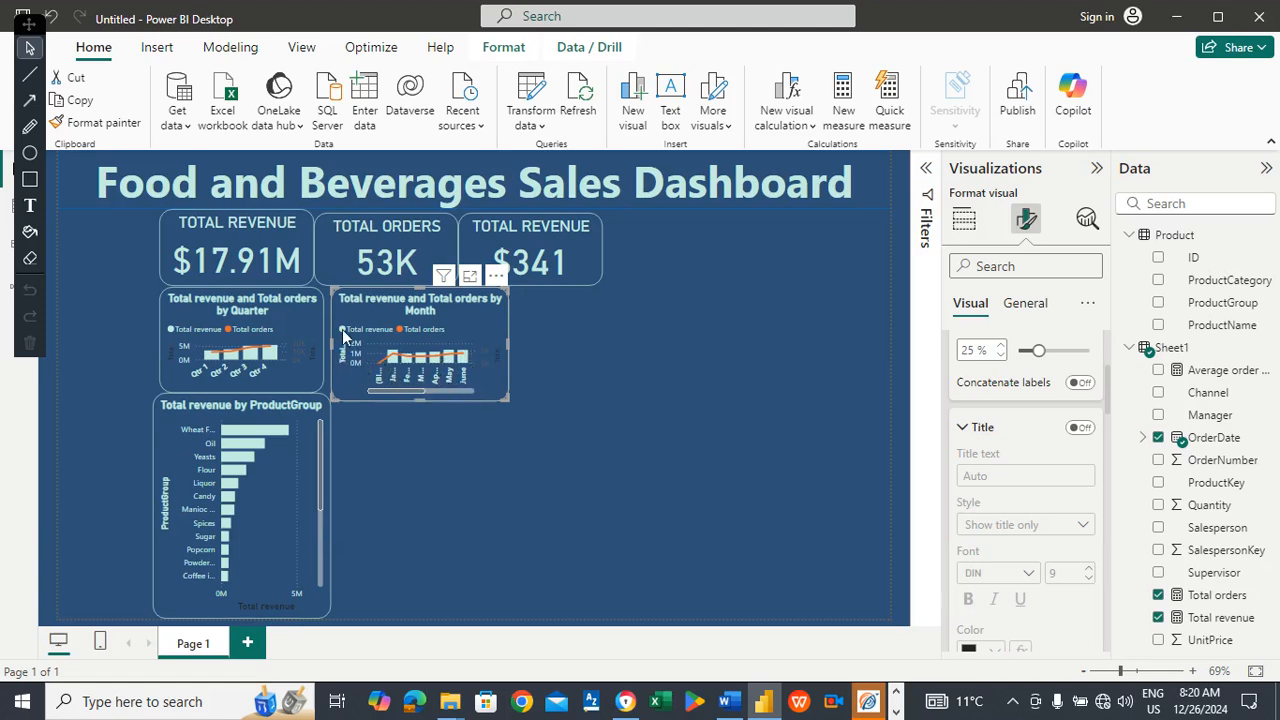
pyautogui.click(557, 363)
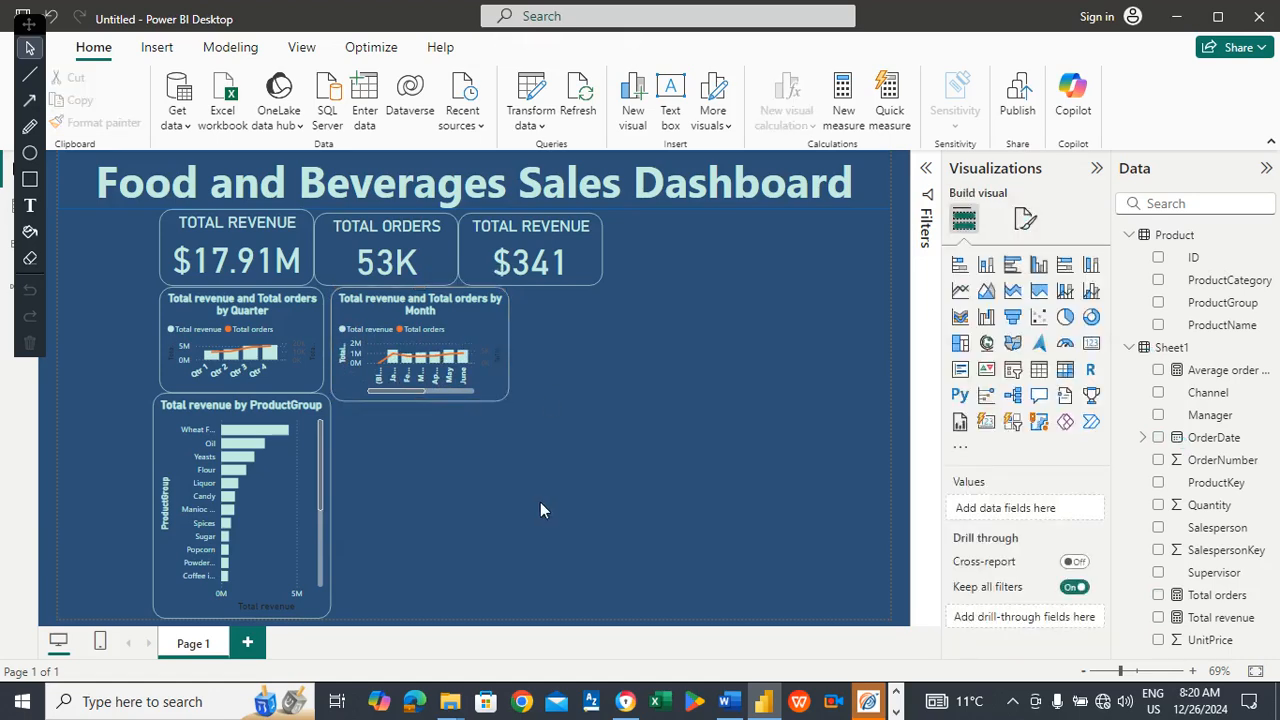
# Switch to the Word task document, enter Done under Task 5, and read the Task 6 instructions.
pyautogui.click(729, 701)
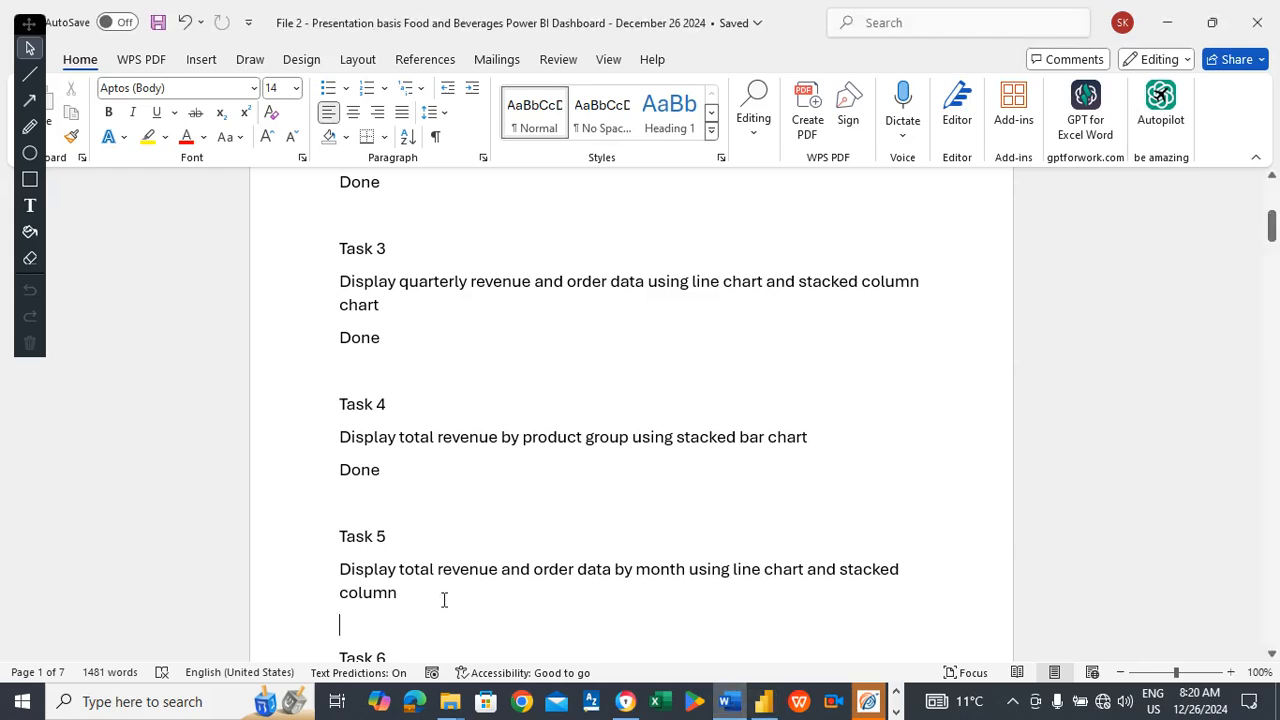
pyautogui.write('Done')
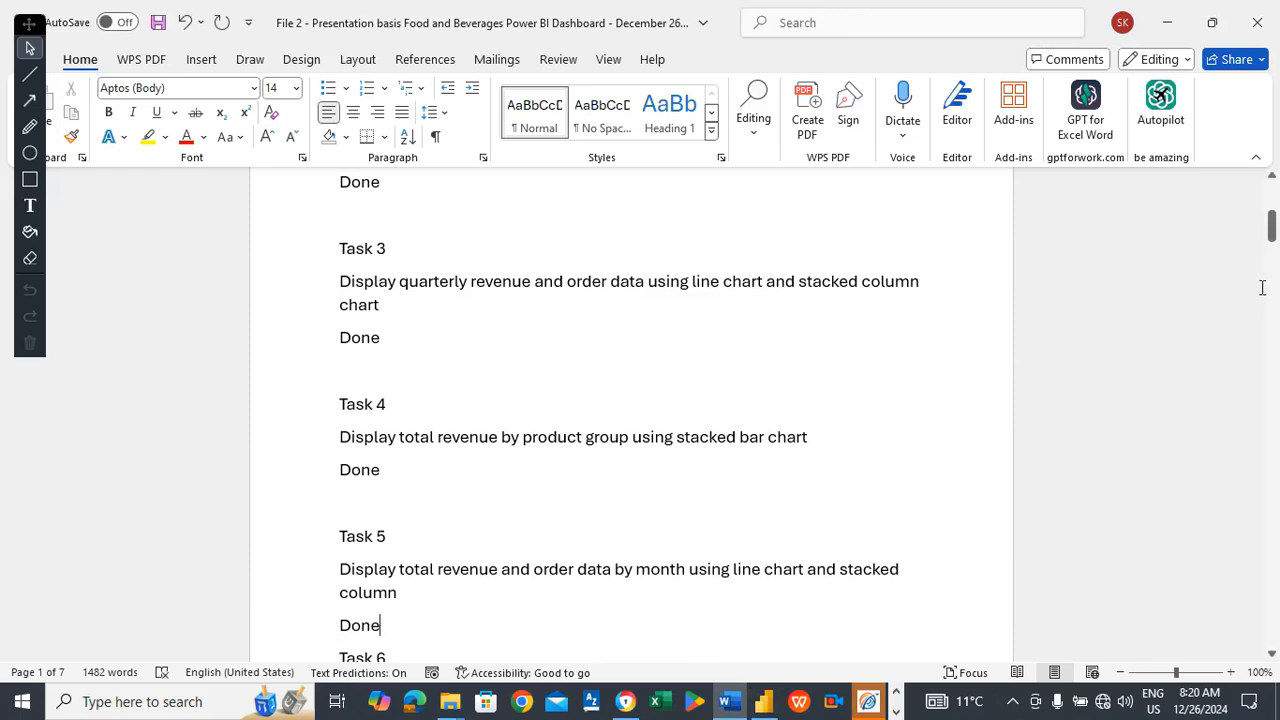
pyautogui.moveTo(1271, 226); pyautogui.dragTo(1273, 257)
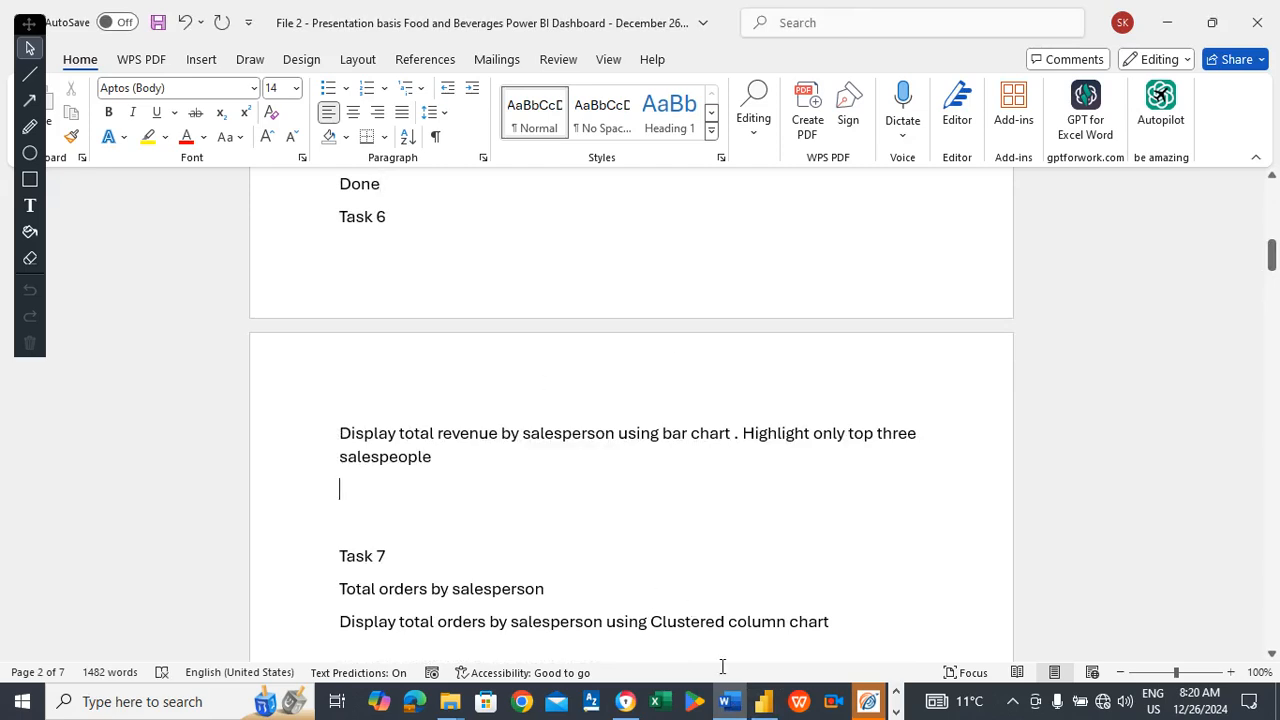
pyautogui.click(765, 704)
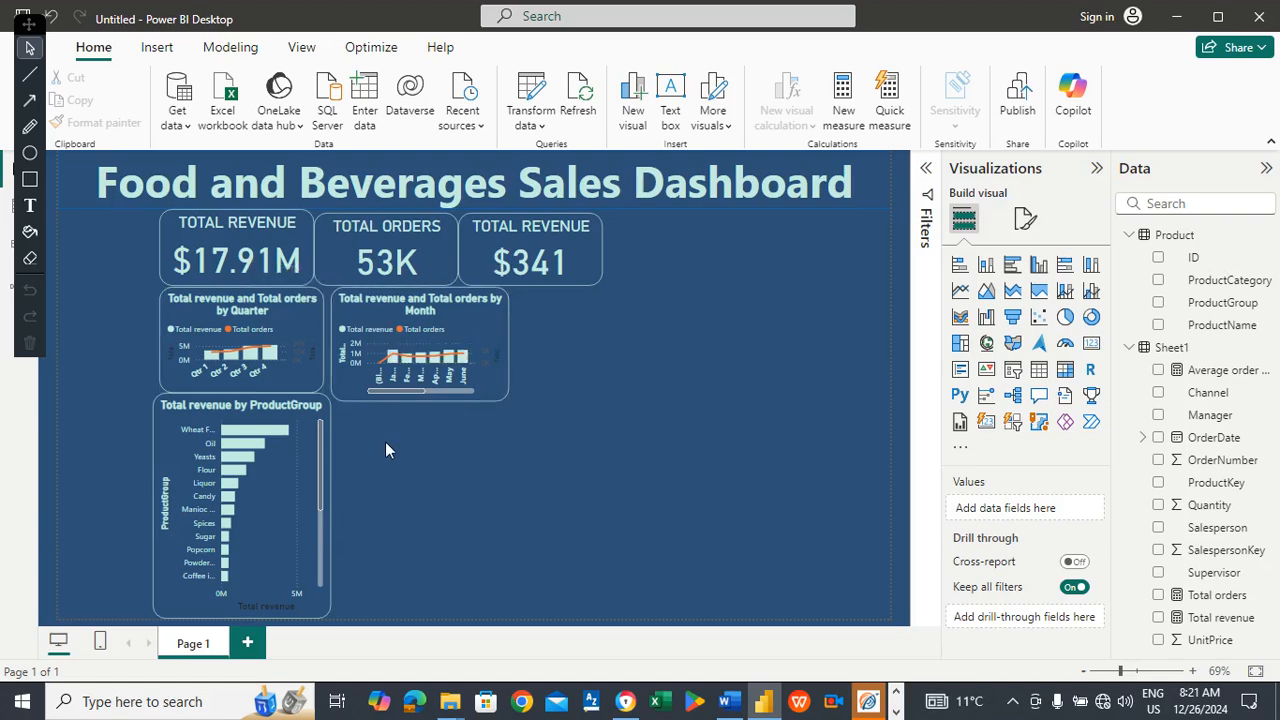
pyautogui.click(730, 701)
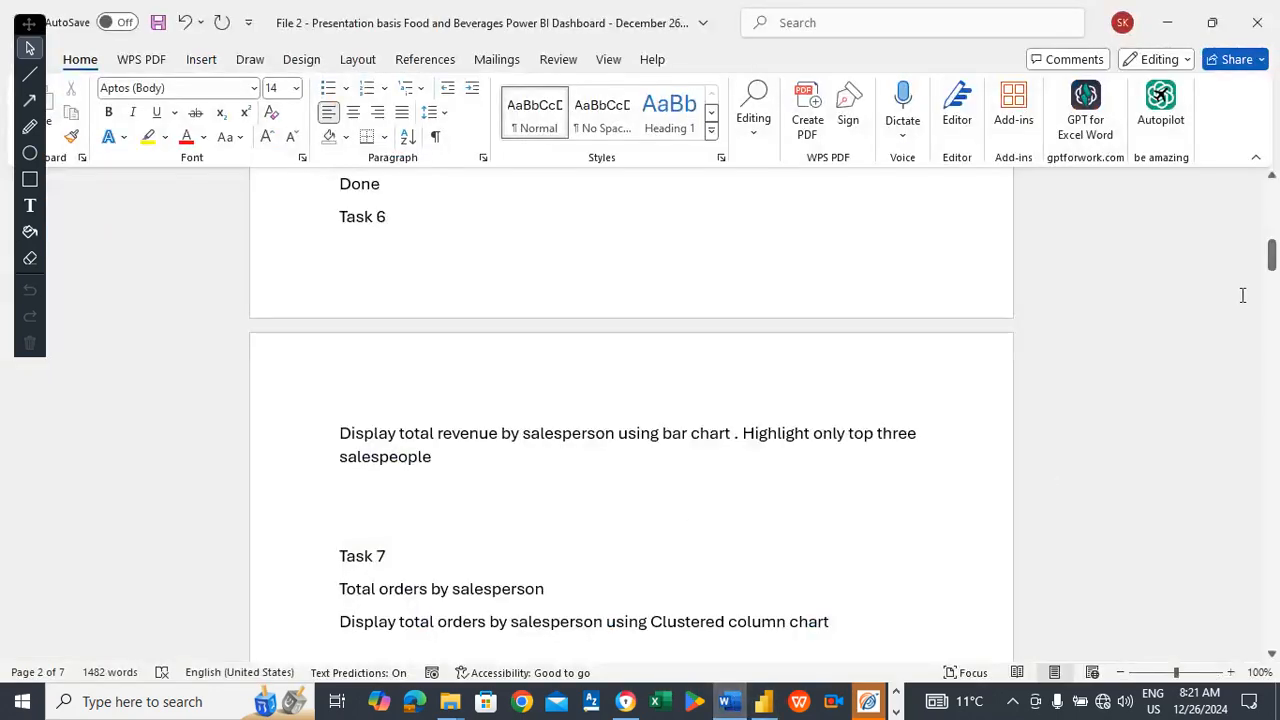
pyautogui.moveTo(1273, 256); pyautogui.dragTo(1273, 256)
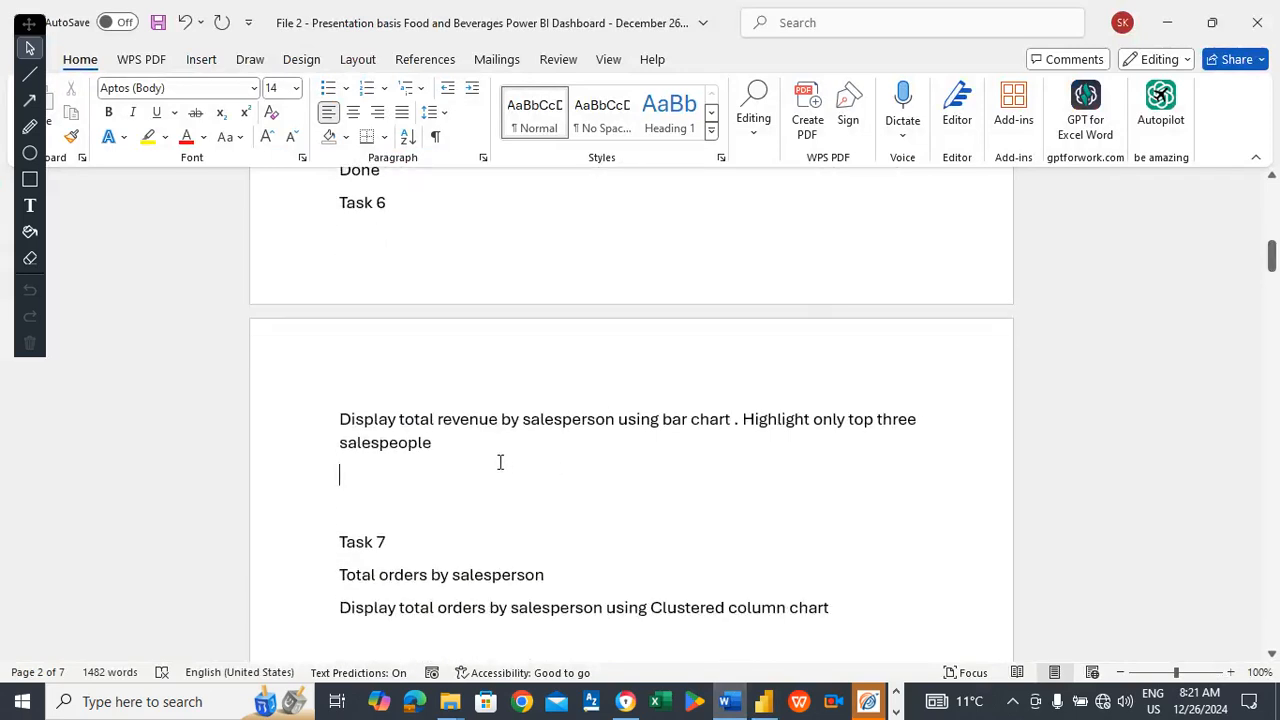
# Switch to Power BI and add a short stacked bar chart below the monthly chart, with Salesperson on the Y-axis and Total revenue on the X-axis.
pyautogui.hotkey('alt', 'Tab')
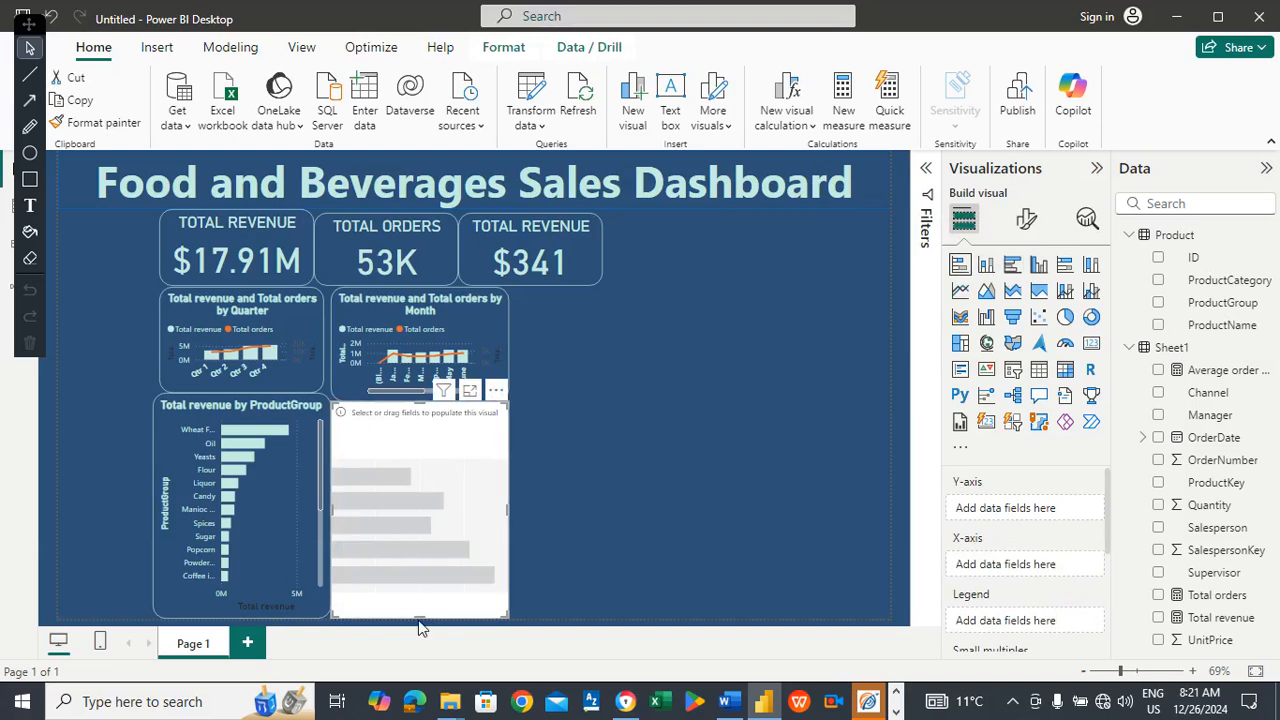
pyautogui.moveTo(420, 616); pyautogui.dragTo(431, 506)
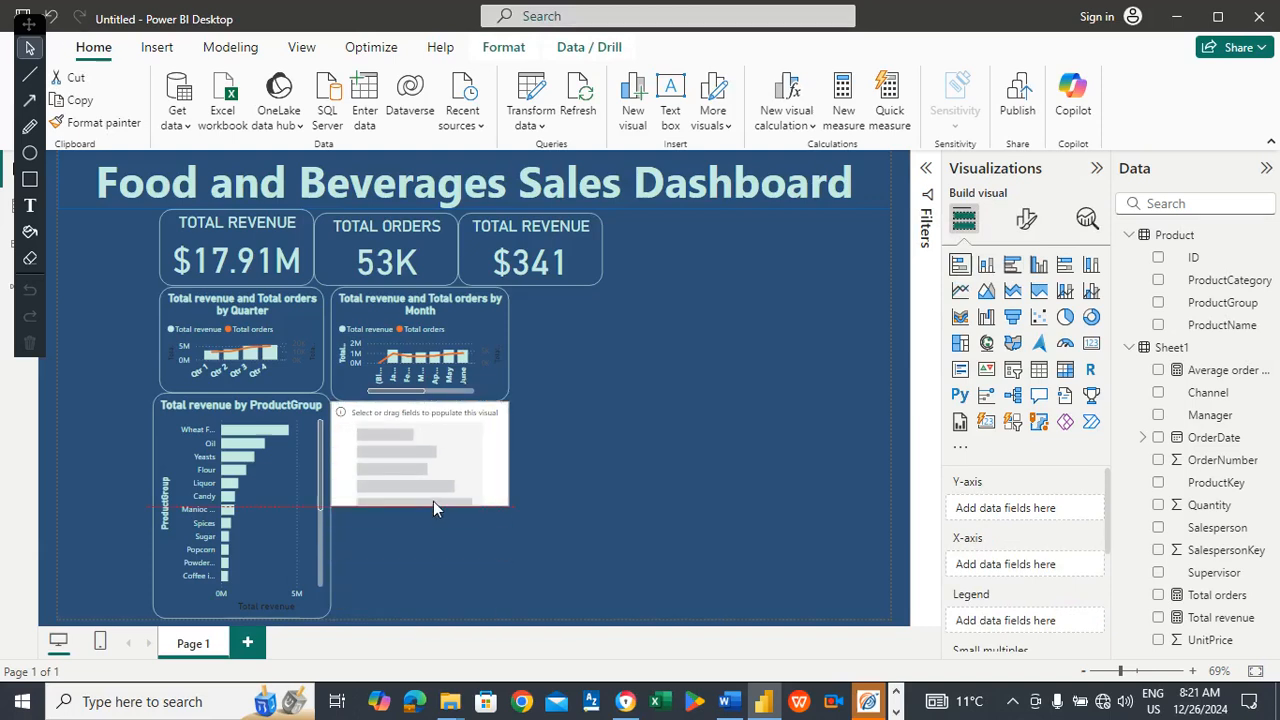
pyautogui.moveTo(431, 442); pyautogui.dragTo(439, 442)
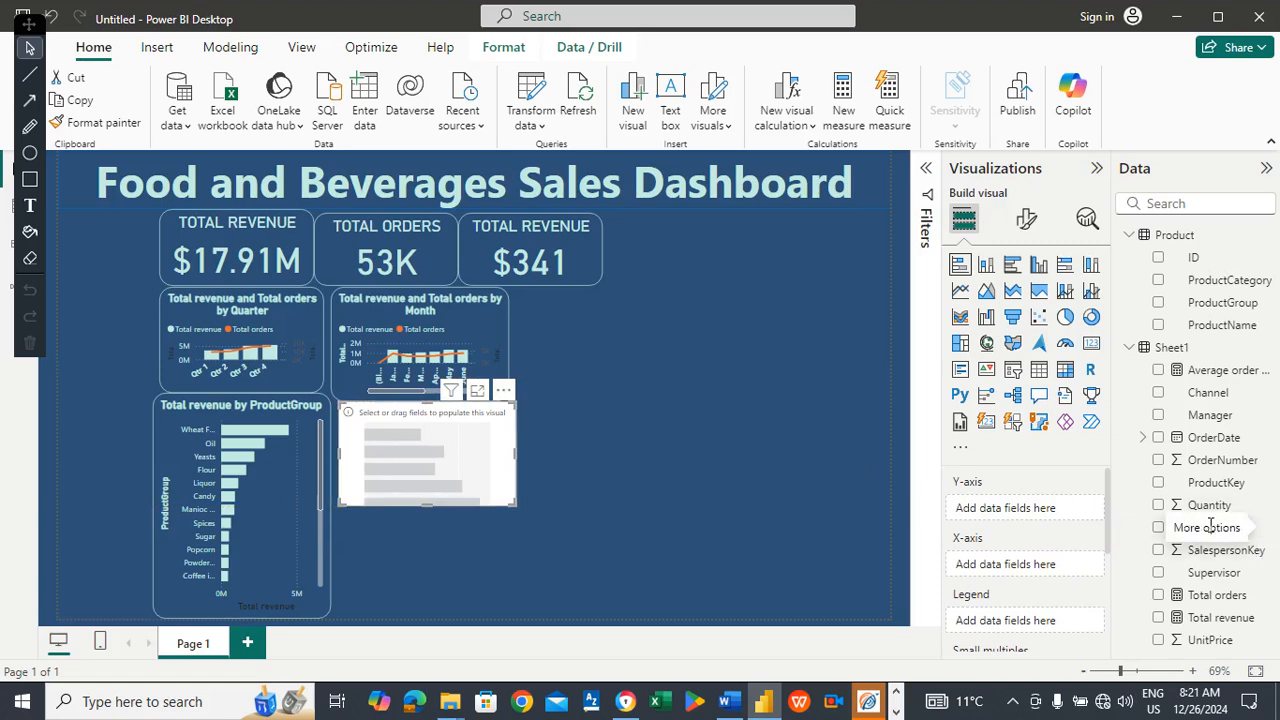
pyautogui.moveTo(1220, 530); pyautogui.dragTo(1075, 508)
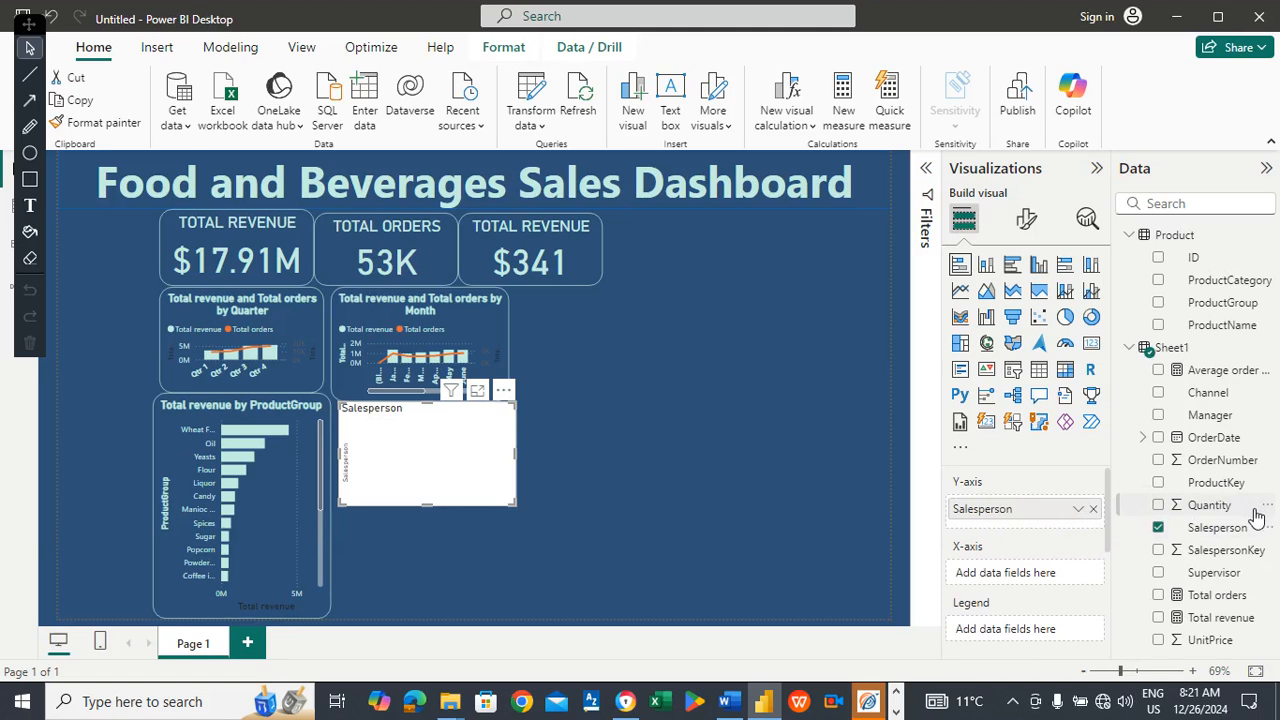
pyautogui.moveTo(1222, 620); pyautogui.dragTo(1067, 575)
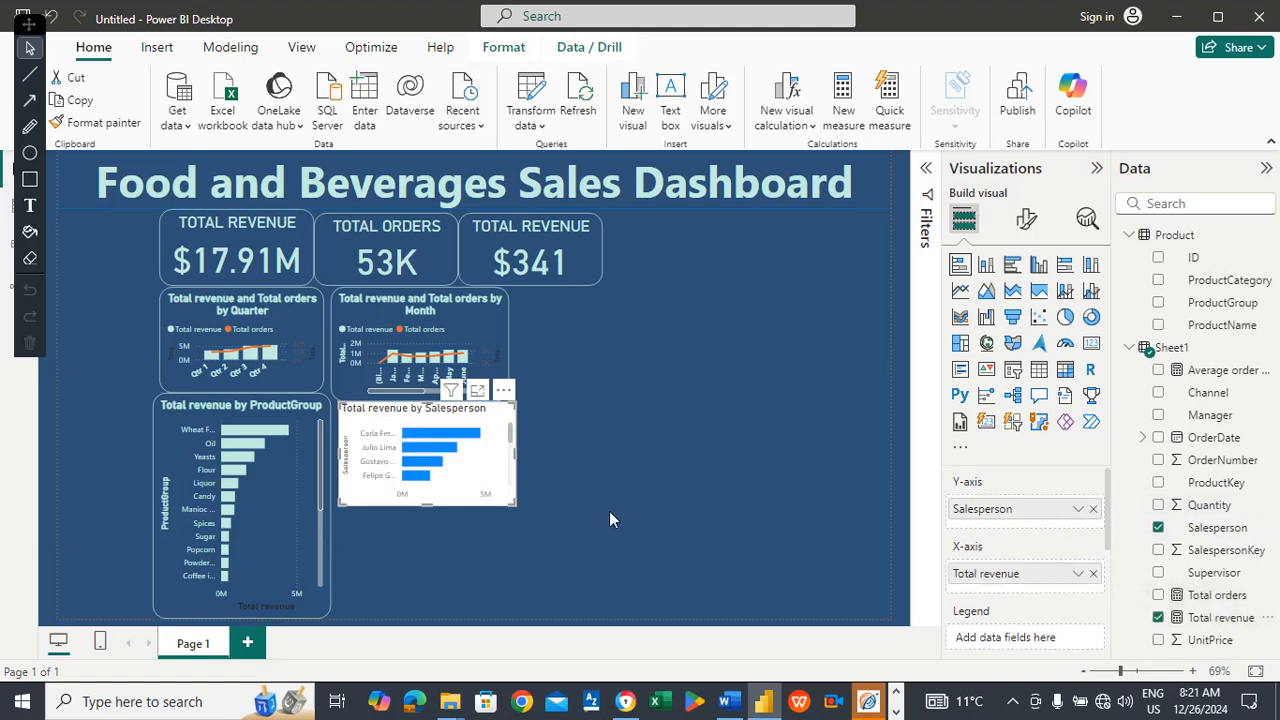
# Change the salesperson chart's Salesperson filter type to Top N and enter 3 as the number of top items.
pyautogui.click(923, 174)
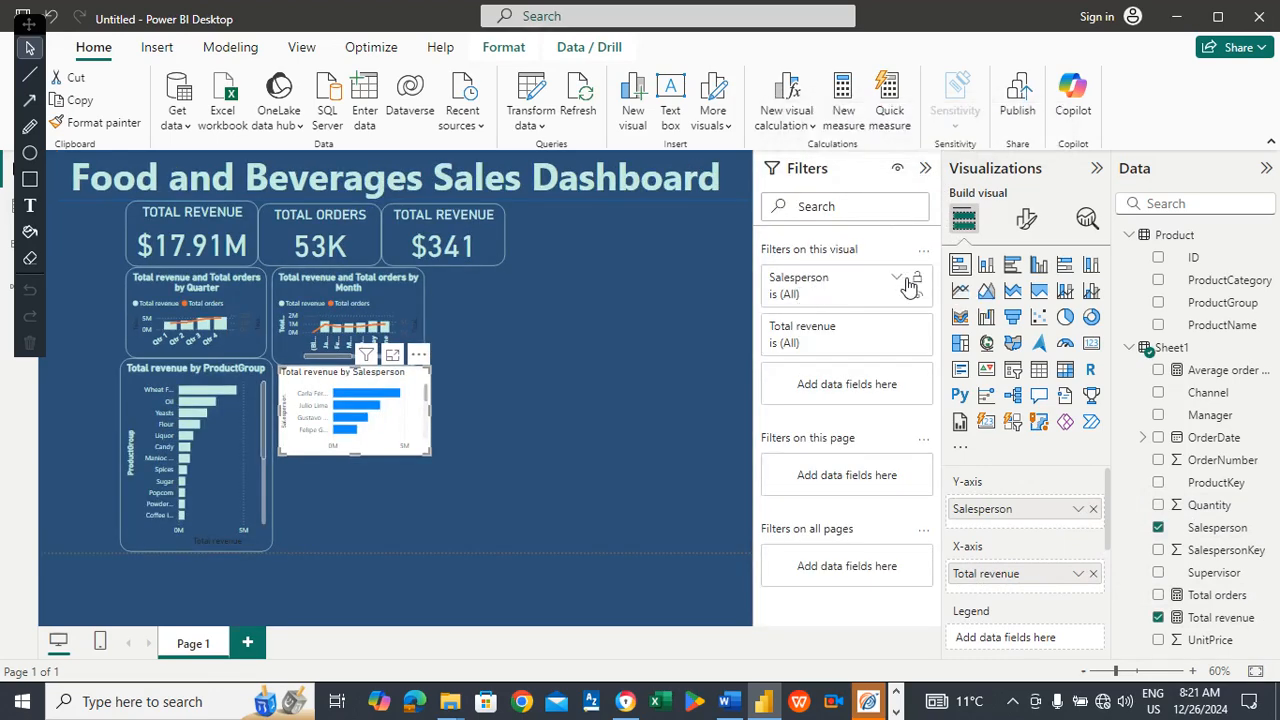
pyautogui.click(899, 283)
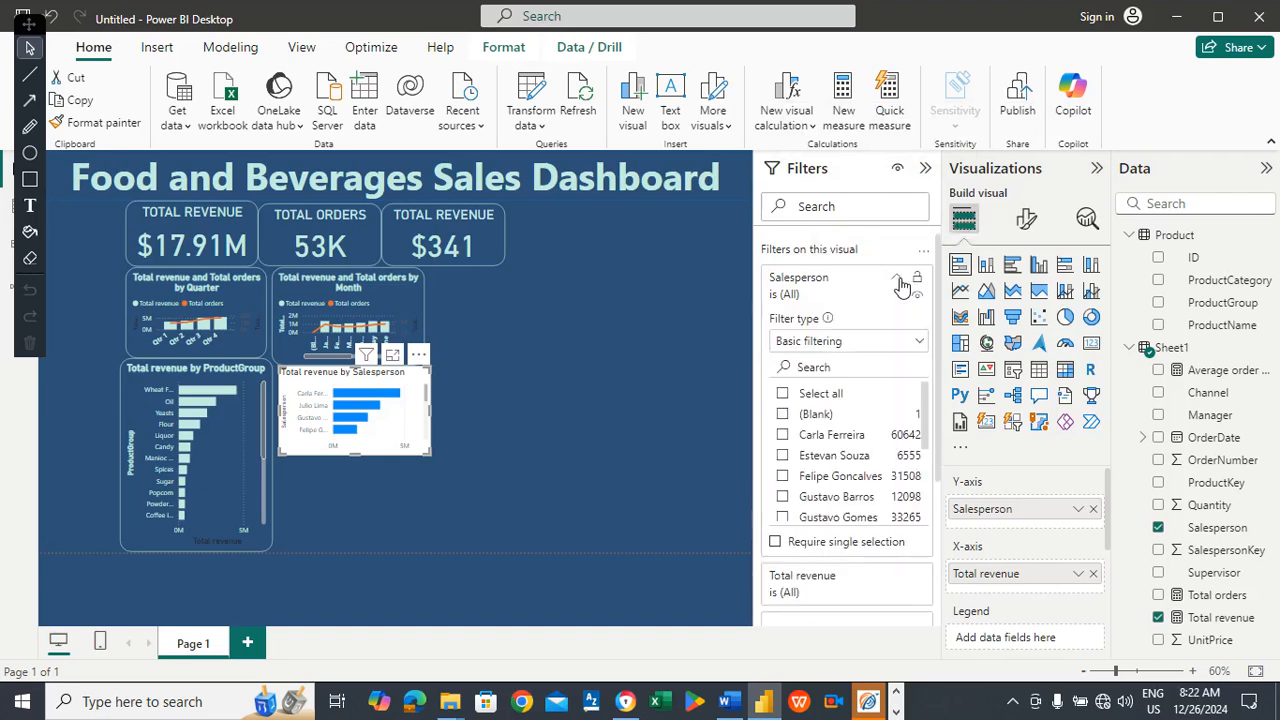
pyautogui.click(836, 343)
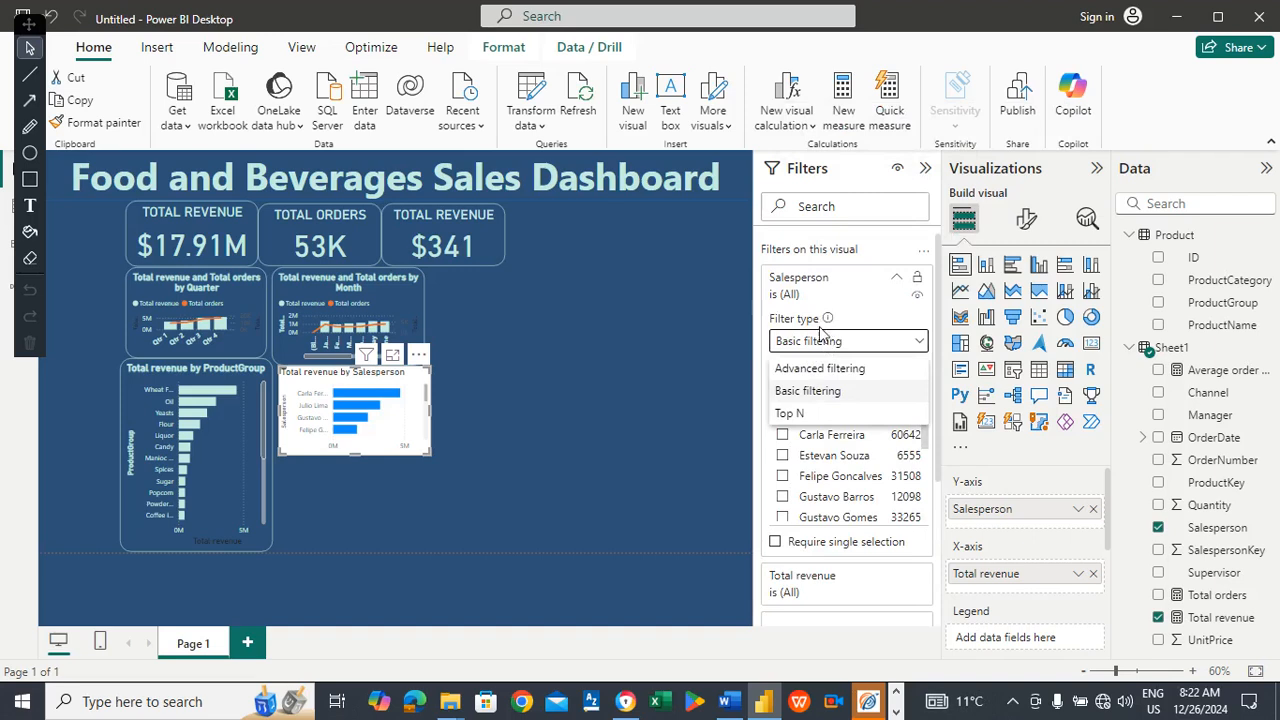
pyautogui.click(790, 414)
pyautogui.click(876, 392)
pyautogui.write('3')
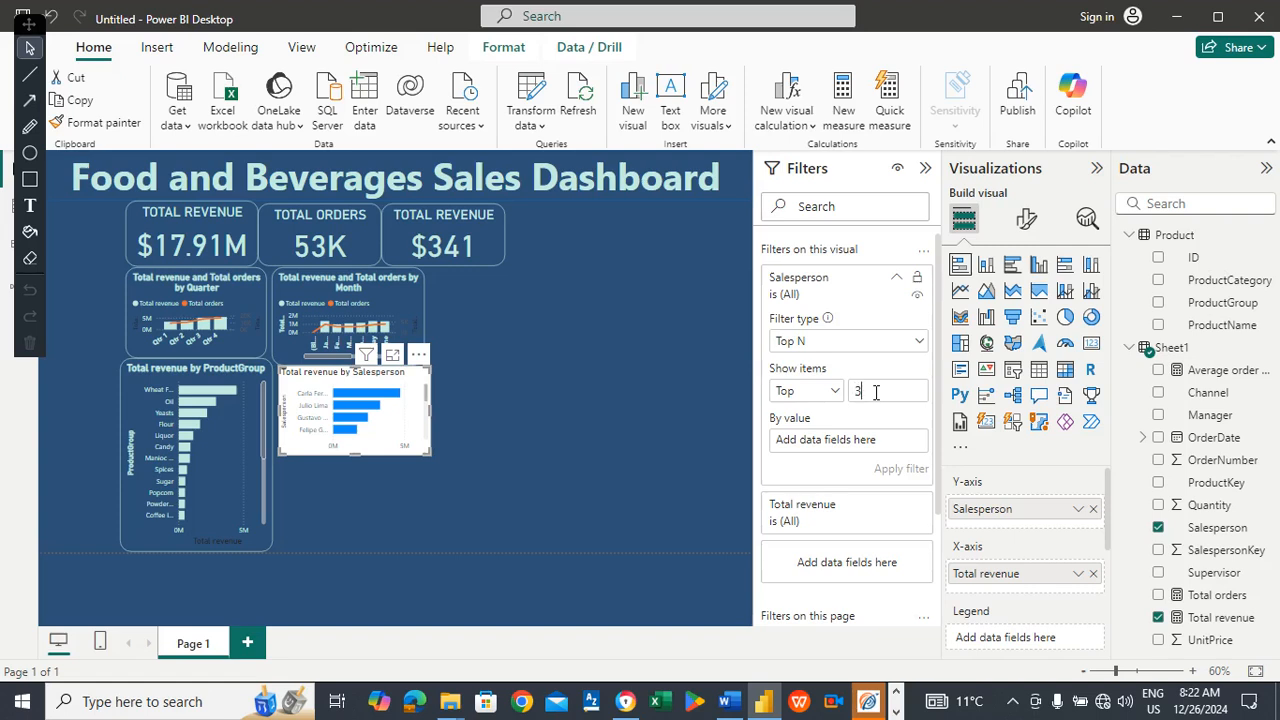
pyautogui.click(431, 508)
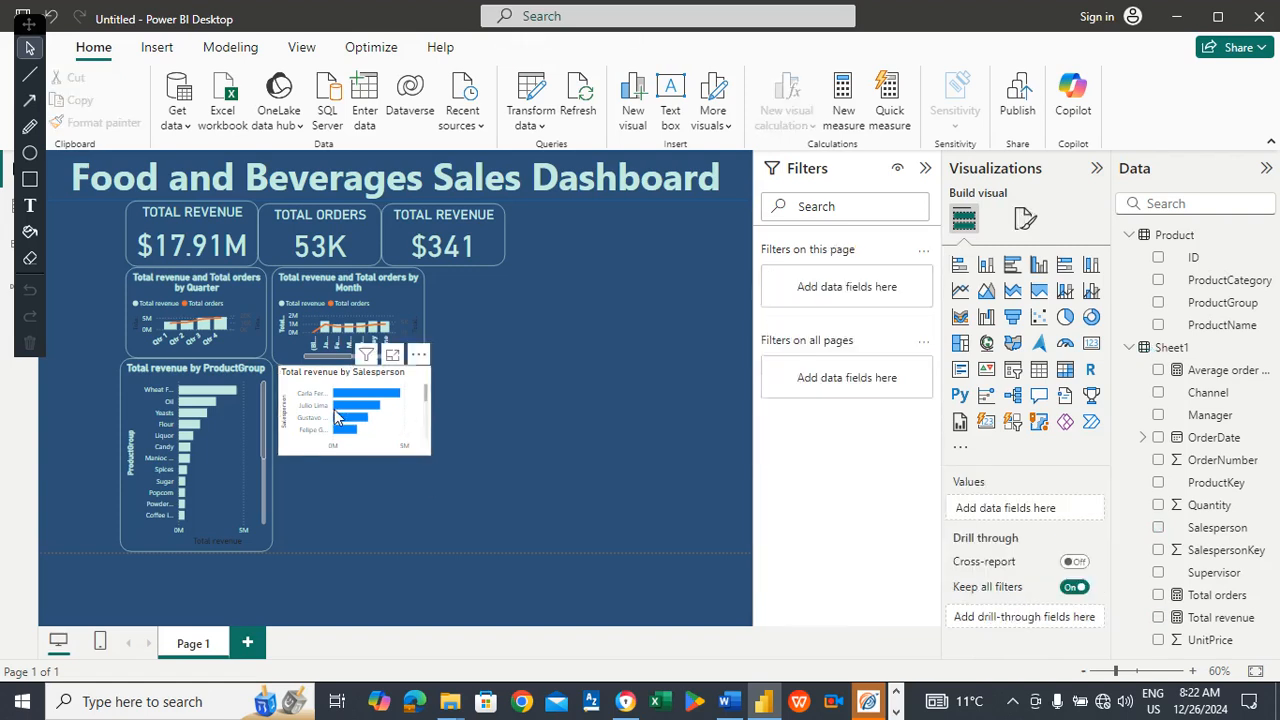
# Try to limit the salesperson chart to the top 3 items in focus mode, and return to the report.
pyautogui.click(392, 356)
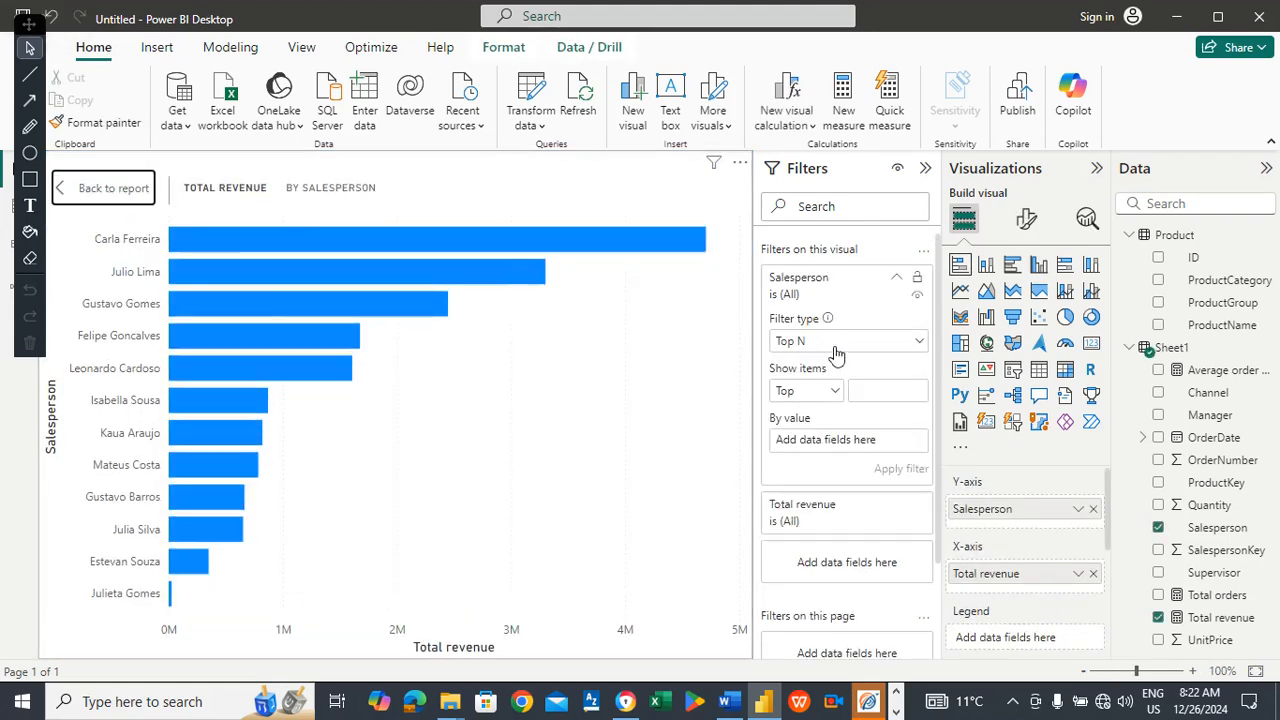
pyautogui.click(890, 385)
pyautogui.write('3')
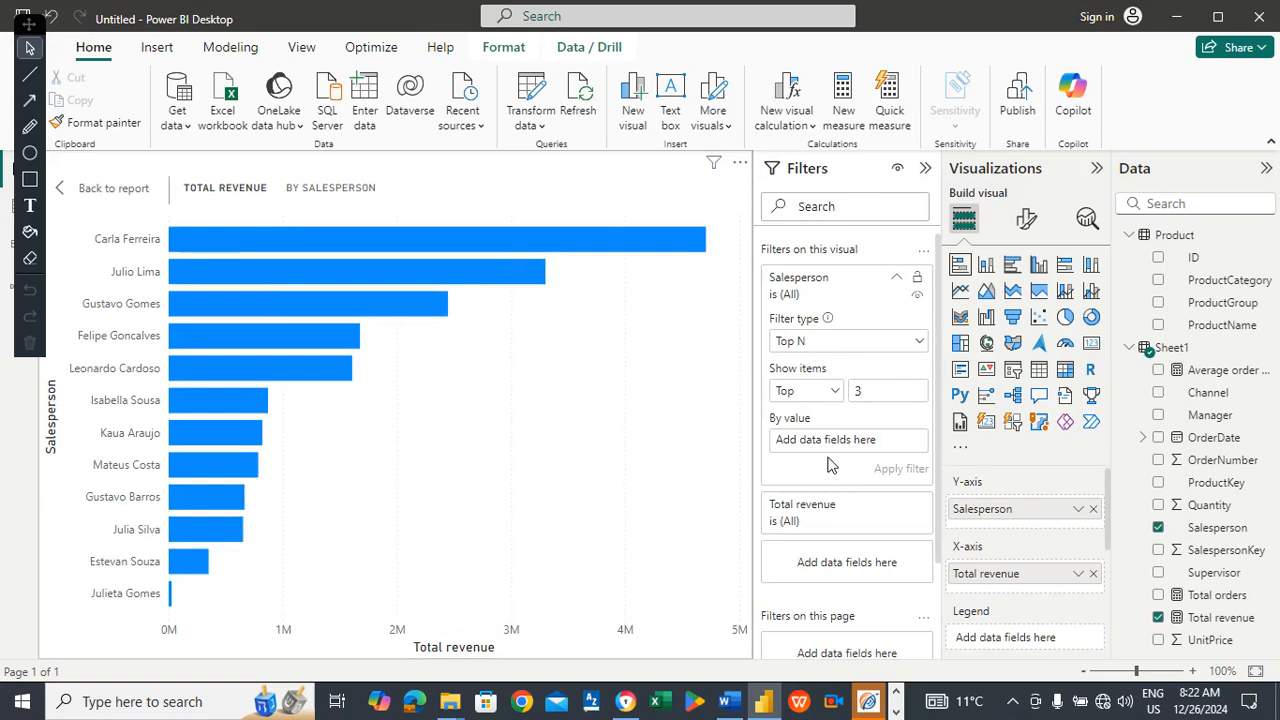
pyautogui.click(830, 507)
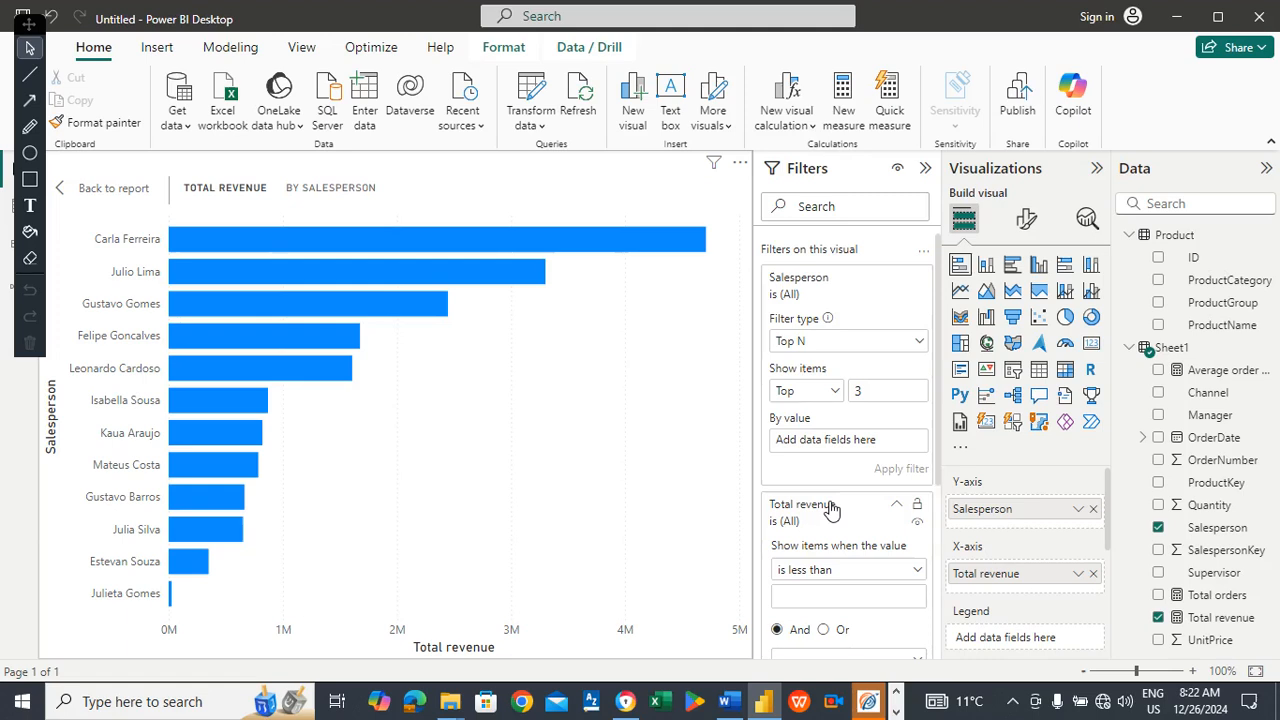
pyautogui.click(830, 507)
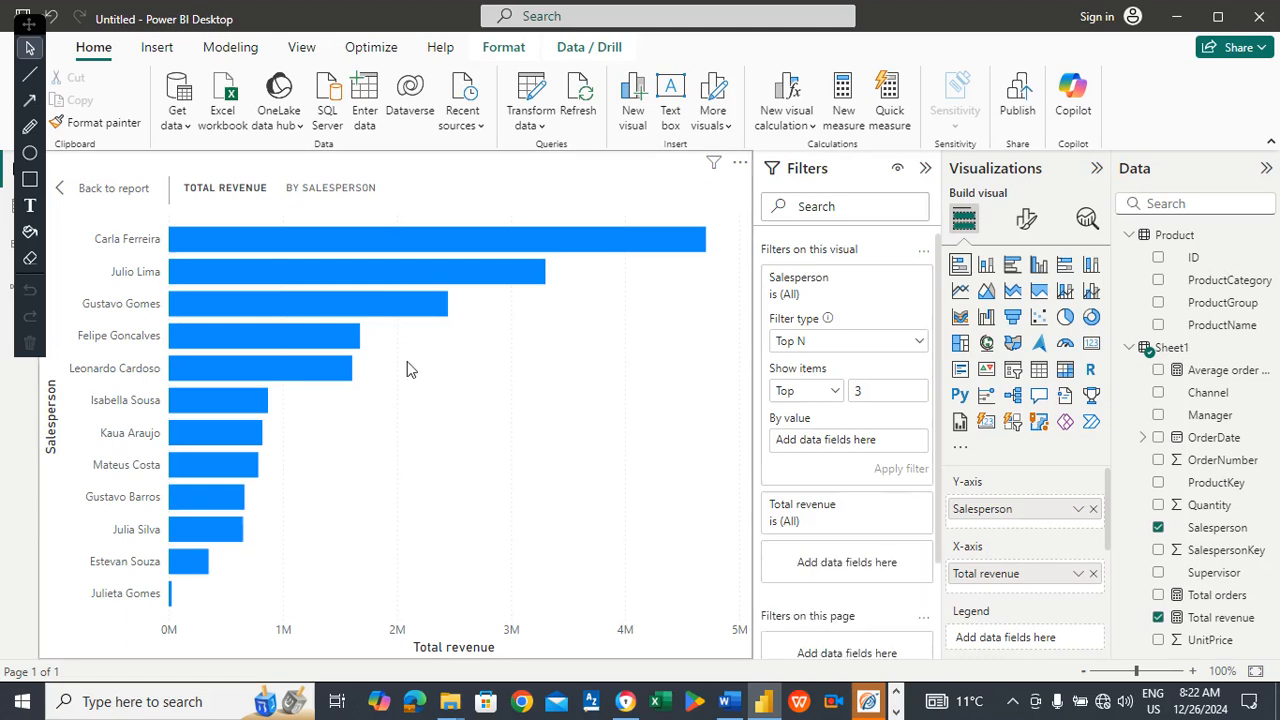
pyautogui.moveTo(364, 310)
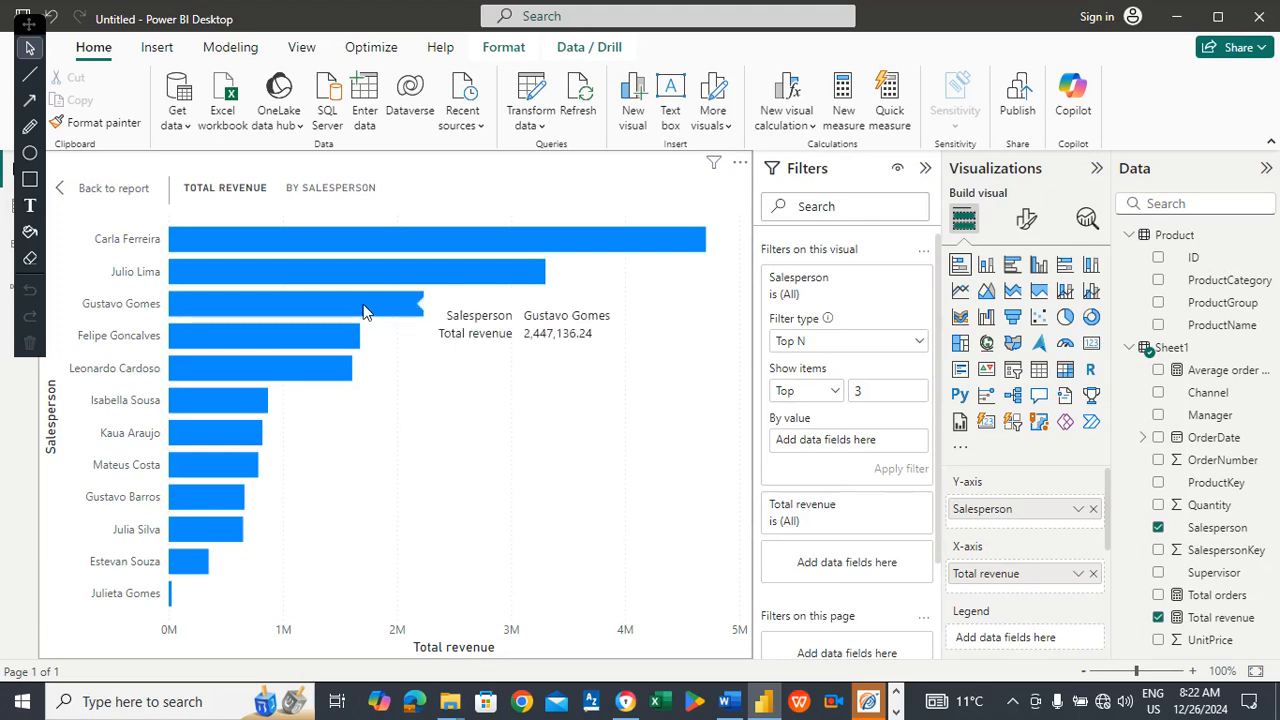
pyautogui.click(113, 190)
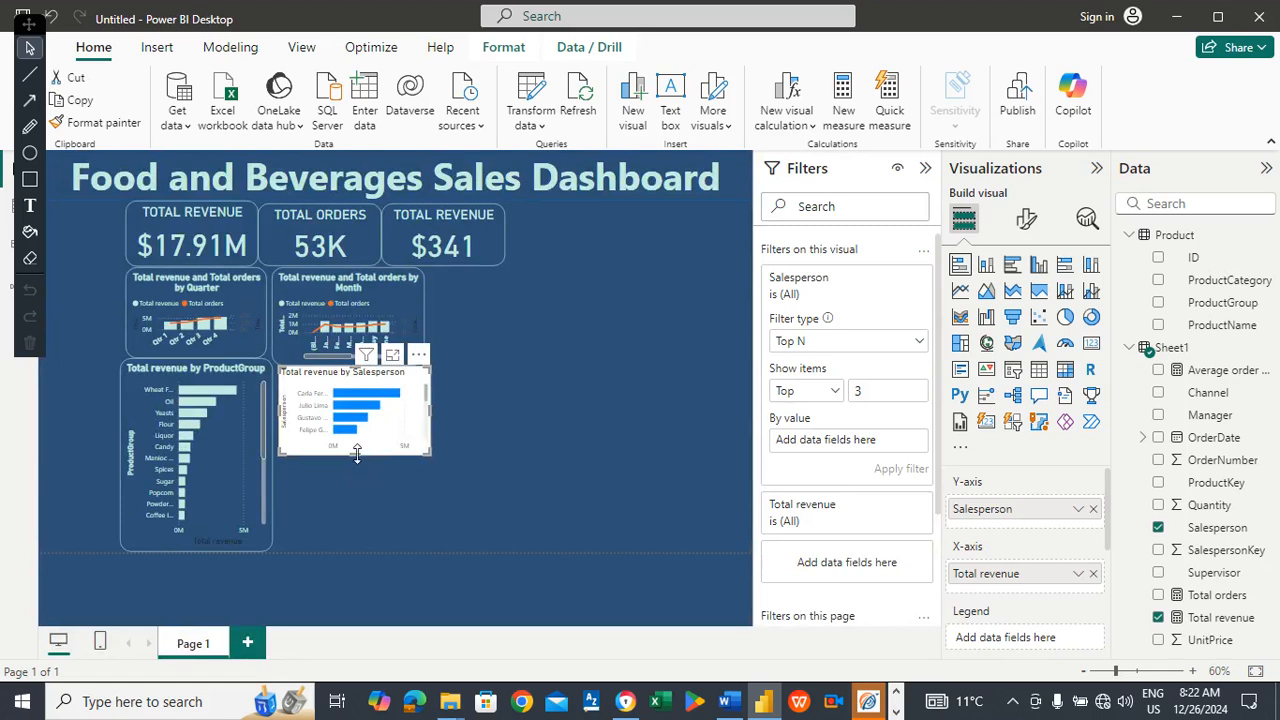
# Shorten the salesperson chart so that only three bars fit, and color its bars light teal.
pyautogui.moveTo(358, 455); pyautogui.dragTo(355, 444)
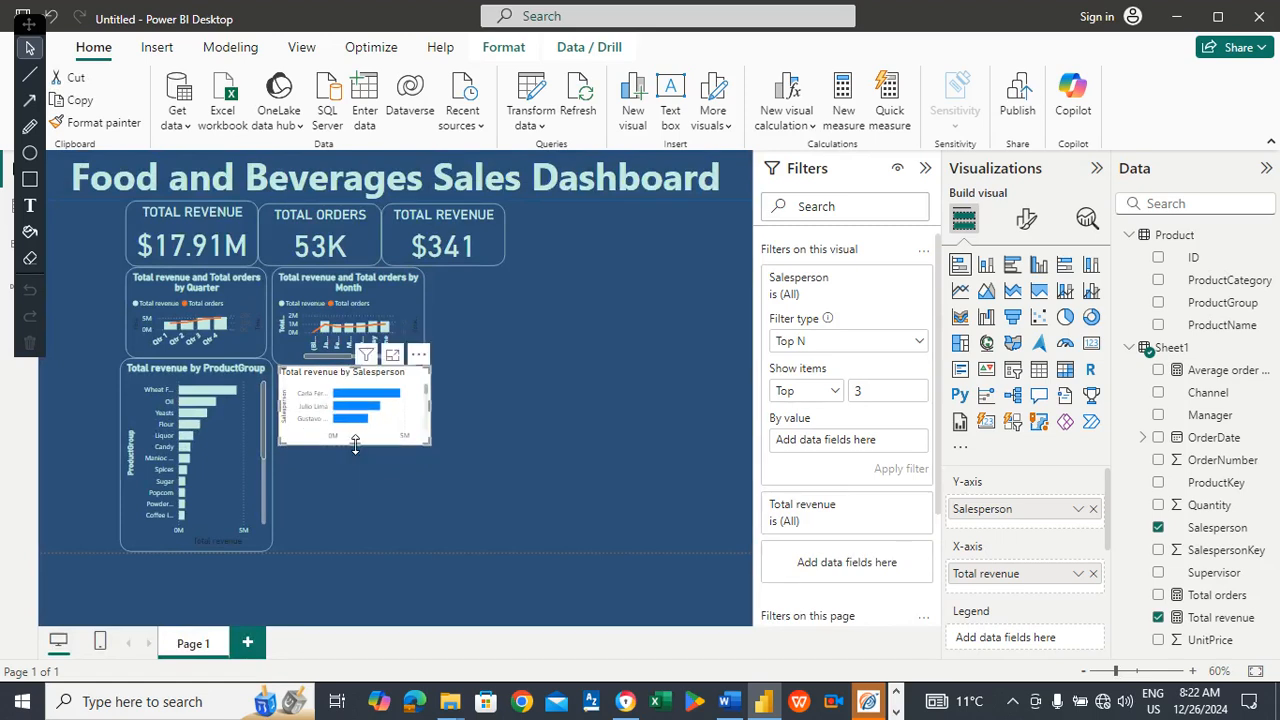
pyautogui.click(390, 493)
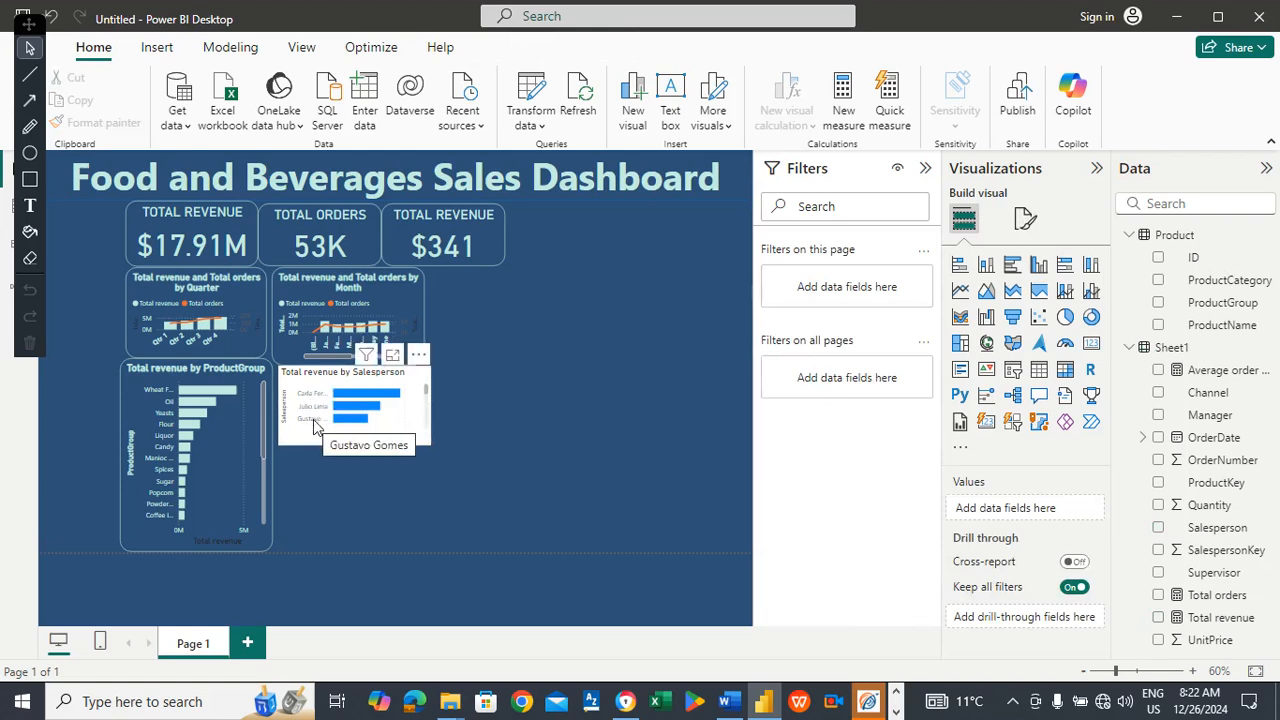
pyautogui.click(1030, 222)
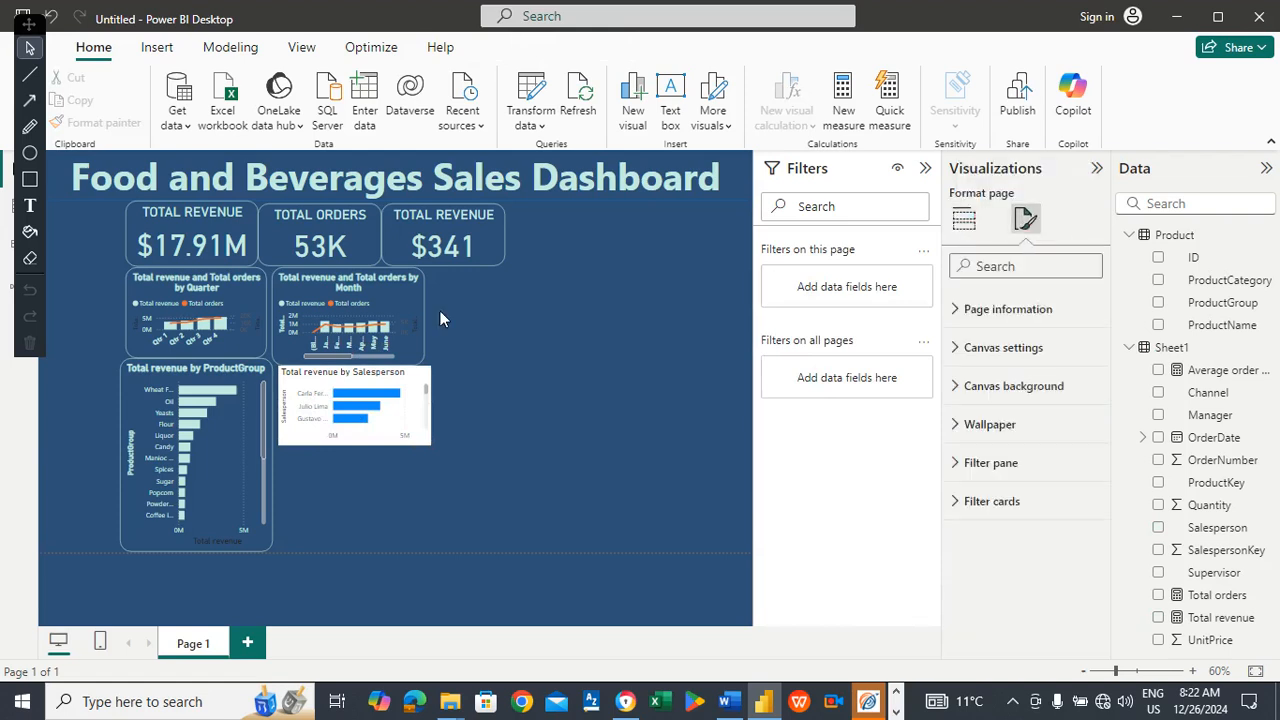
pyautogui.click(413, 382)
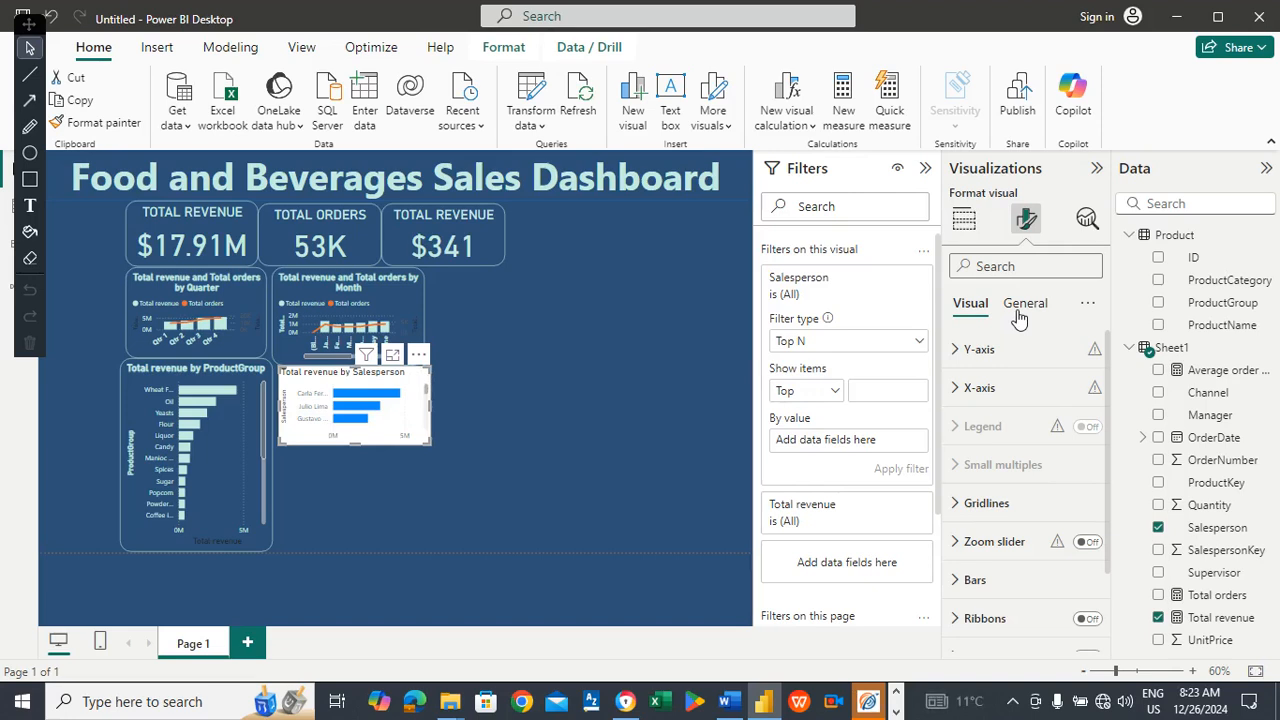
pyautogui.click(975, 583)
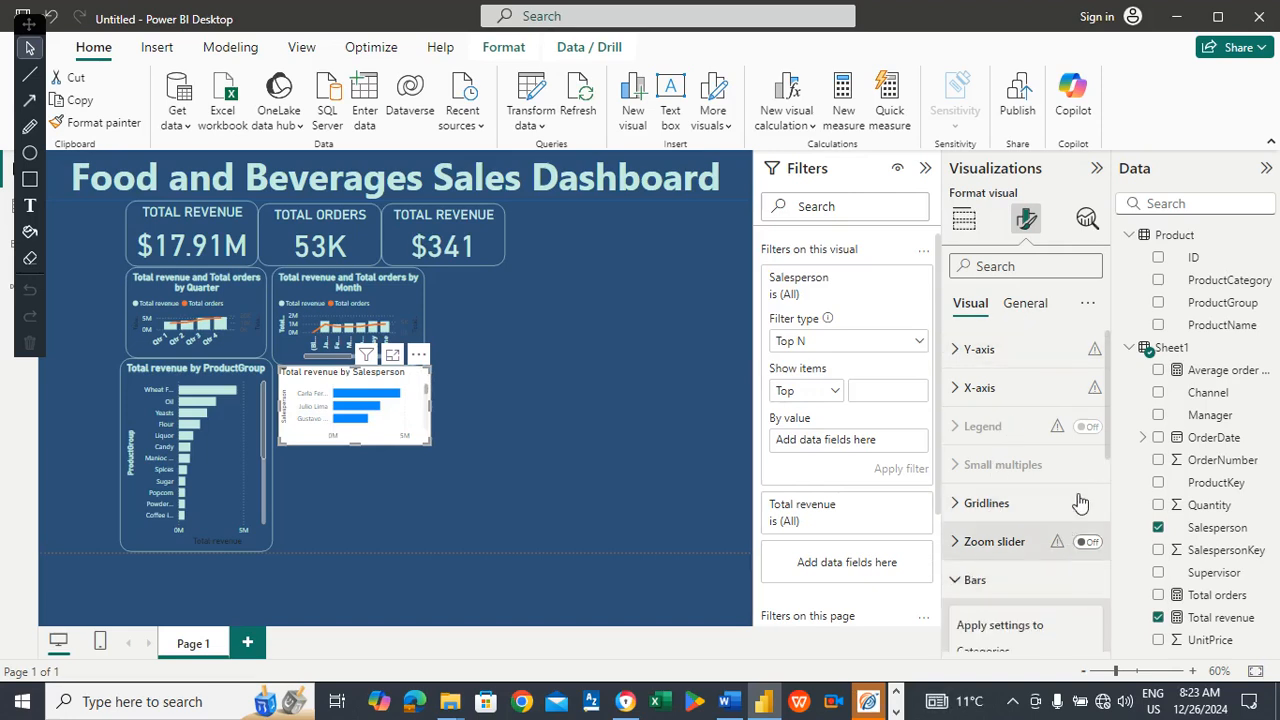
pyautogui.moveTo(1112, 409); pyautogui.dragTo(1104, 487)
pyautogui.click(994, 556)
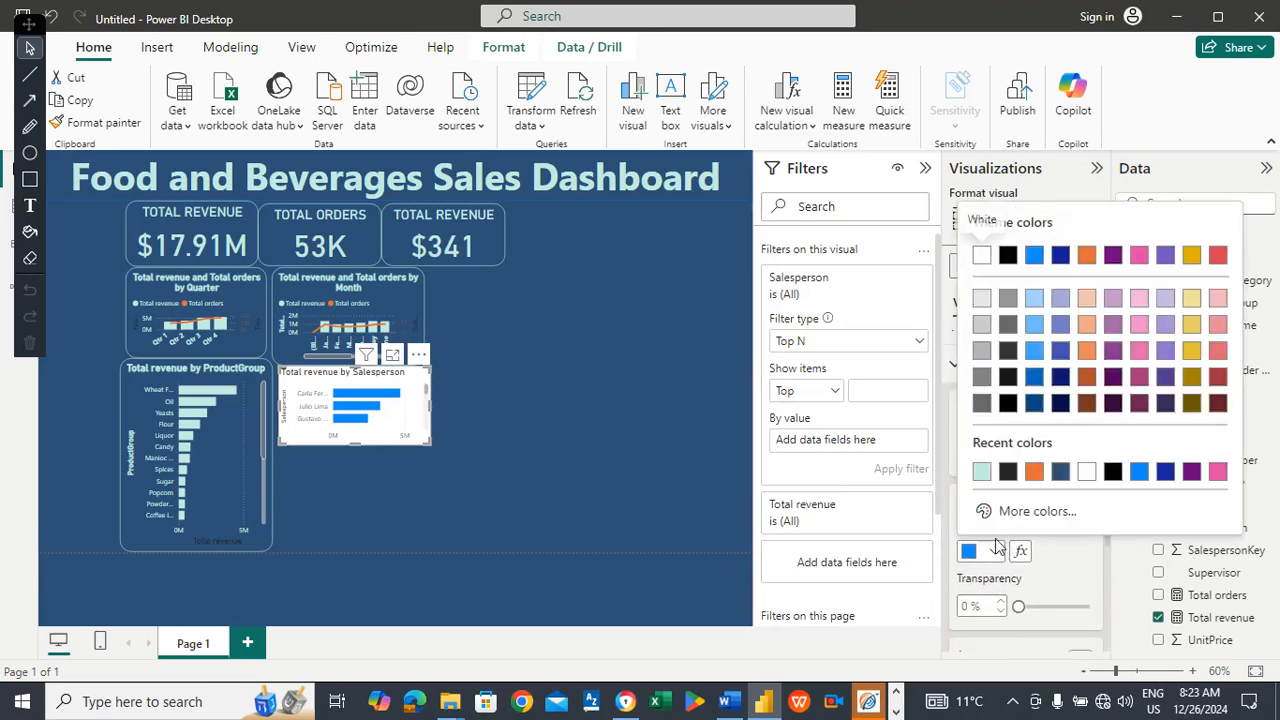
pyautogui.click(983, 472)
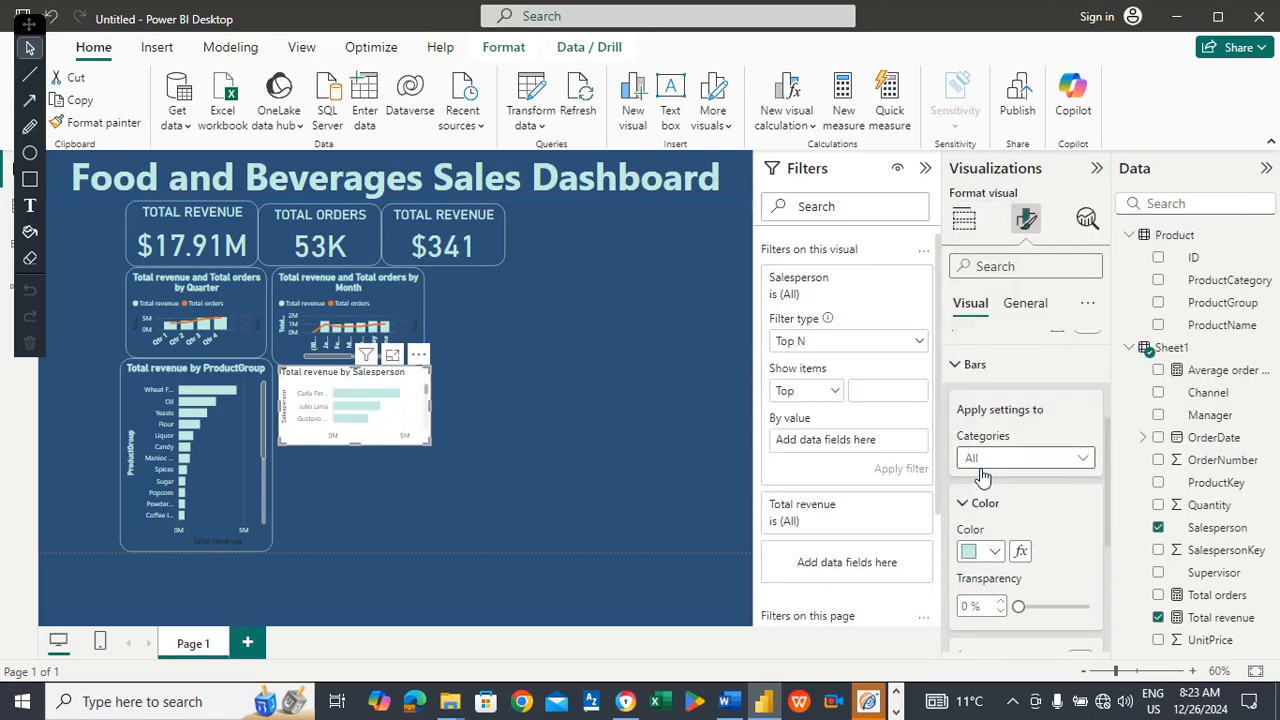
# Turn off the background of the salesperson chart.
pyautogui.click(1022, 304)
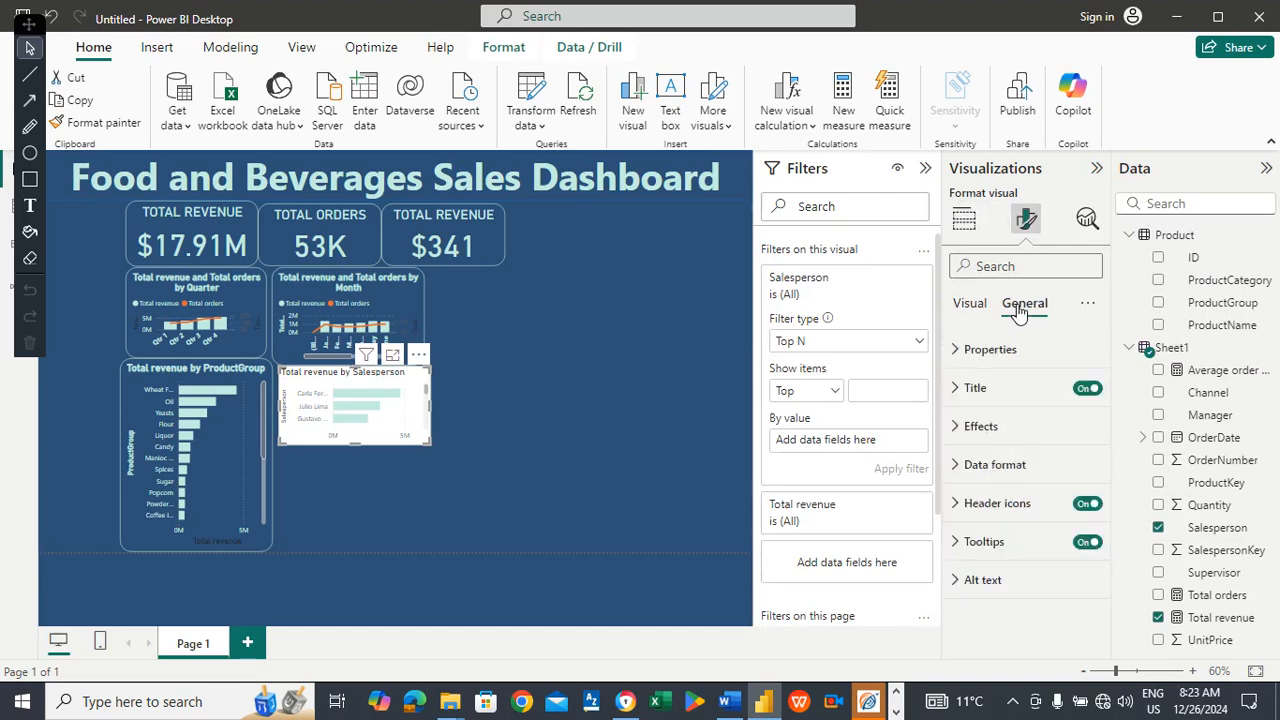
pyautogui.click(1000, 430)
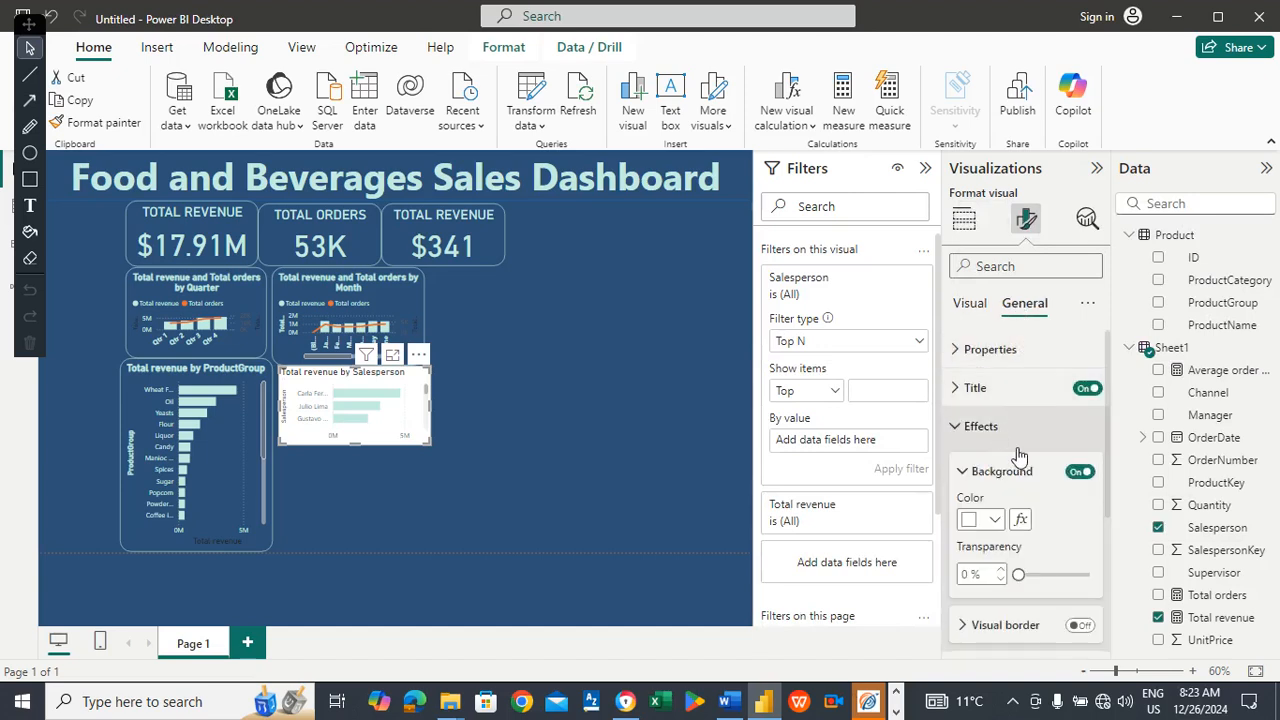
pyautogui.click(1079, 473)
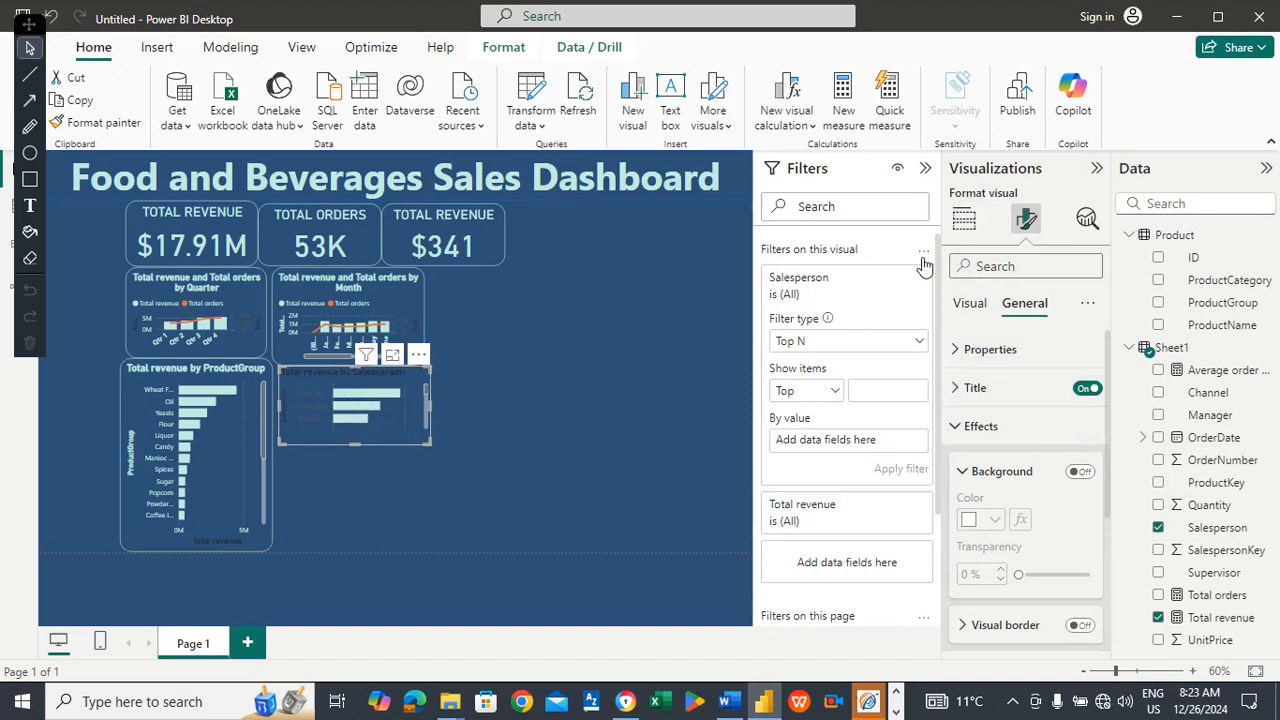
# Format the salesperson chart's Y-axis values in bold light teal.
pyautogui.click(967, 305)
pyautogui.click(980, 355)
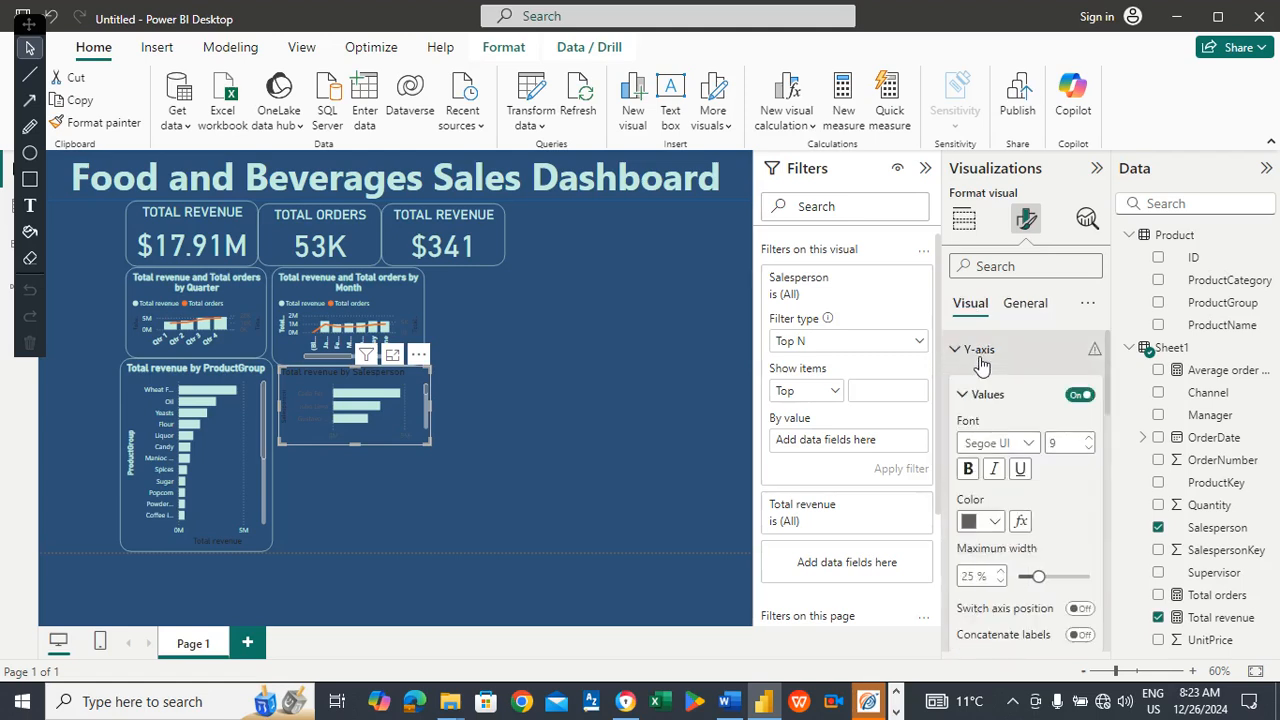
pyautogui.click(993, 521)
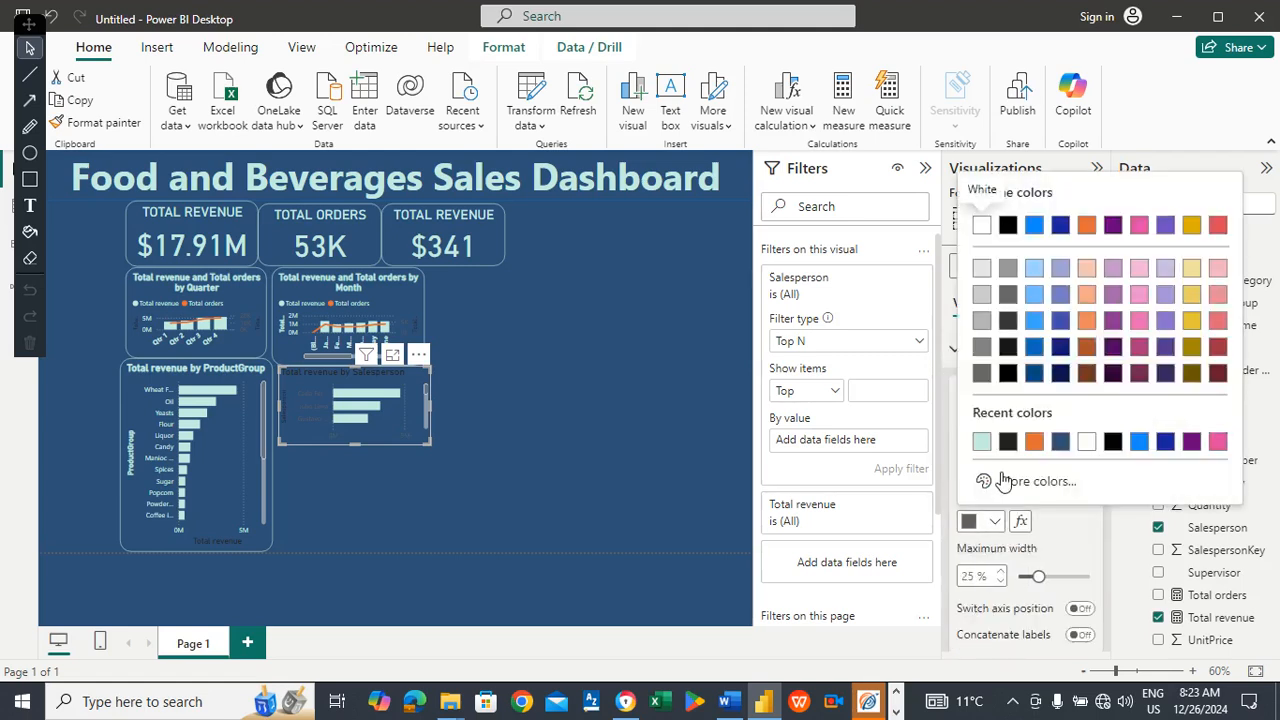
pyautogui.click(982, 441)
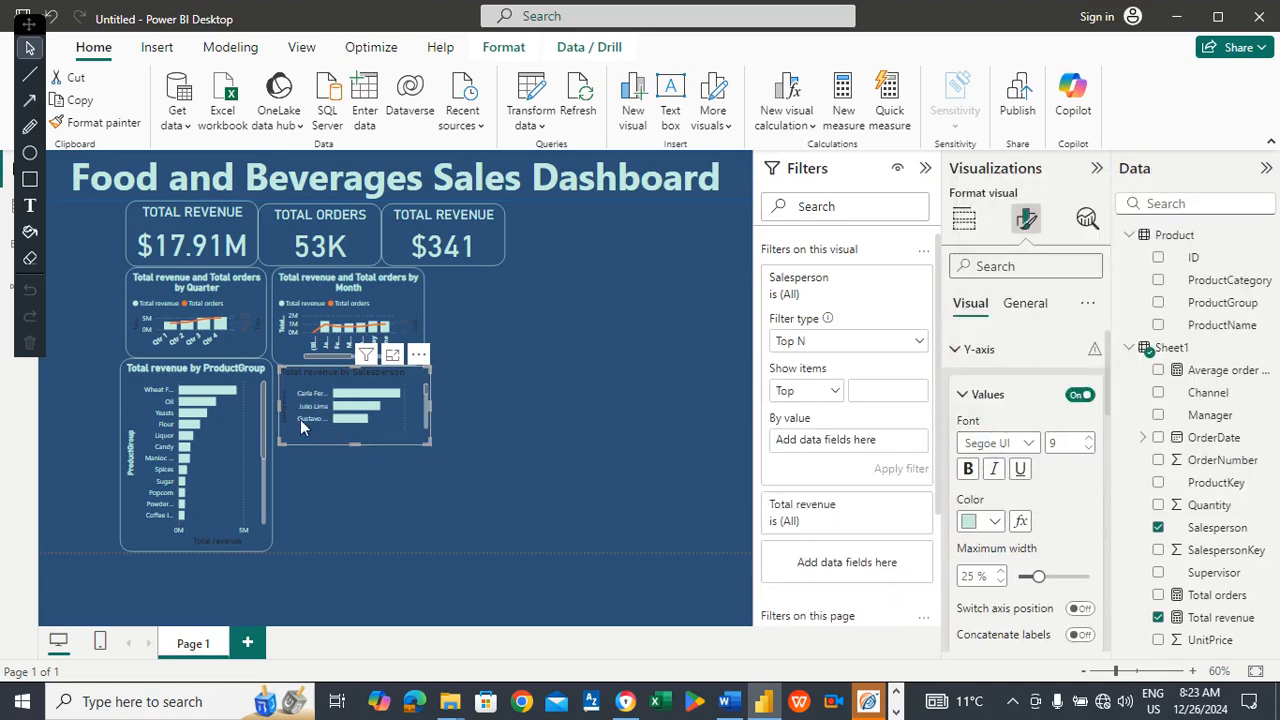
pyautogui.click(970, 472)
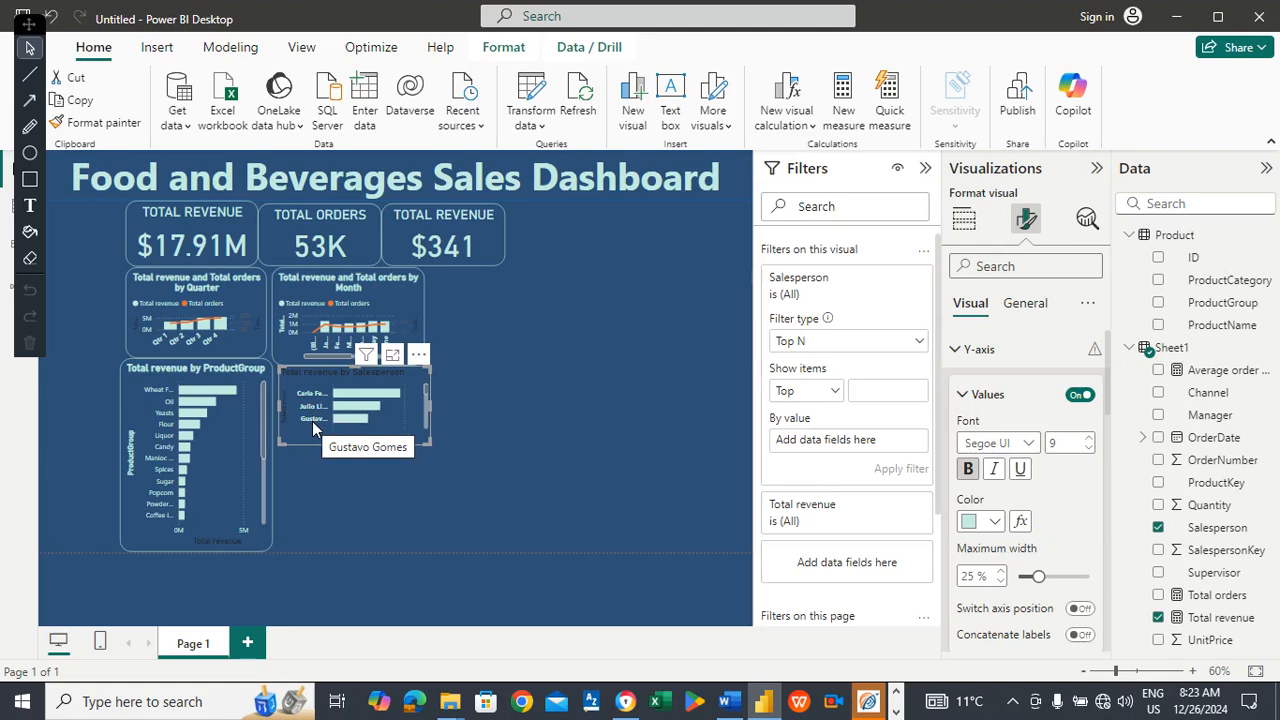
pyautogui.click(988, 398)
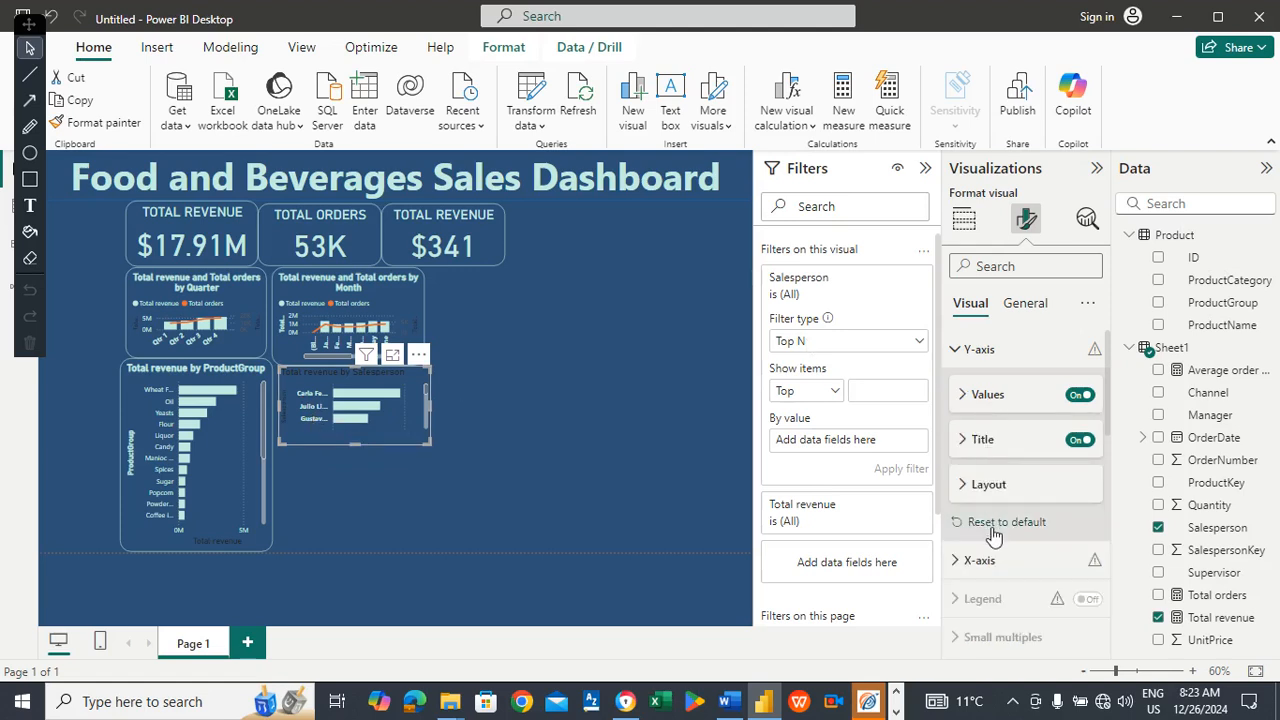
# Set the color of the salesperson chart's X-axis values to light teal.
pyautogui.click(988, 566)
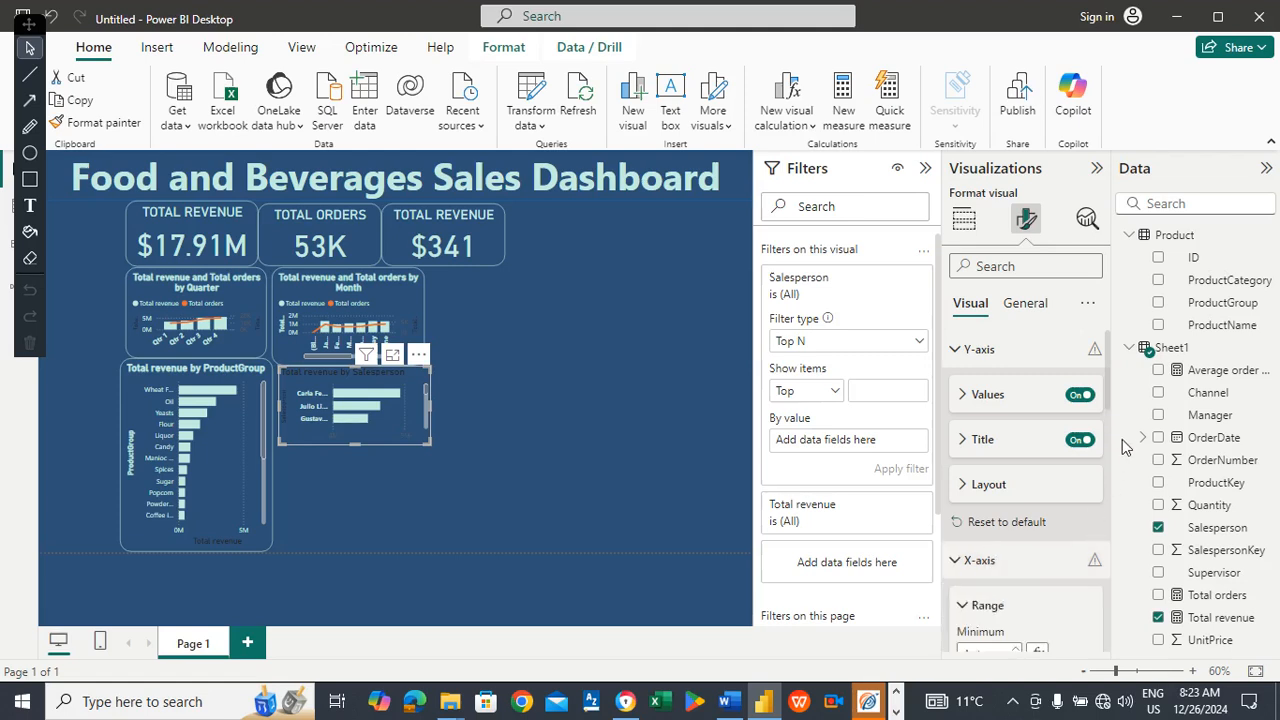
pyautogui.moveTo(1112, 405); pyautogui.dragTo(1110, 462)
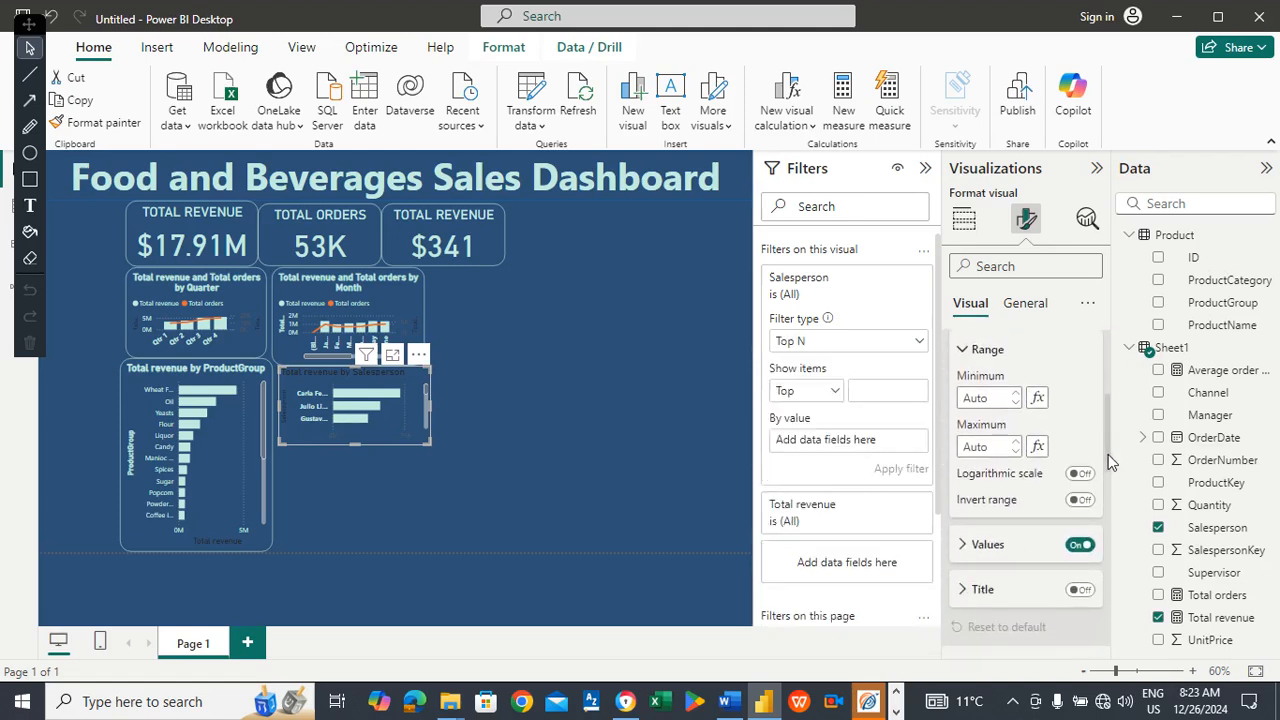
pyautogui.click(976, 552)
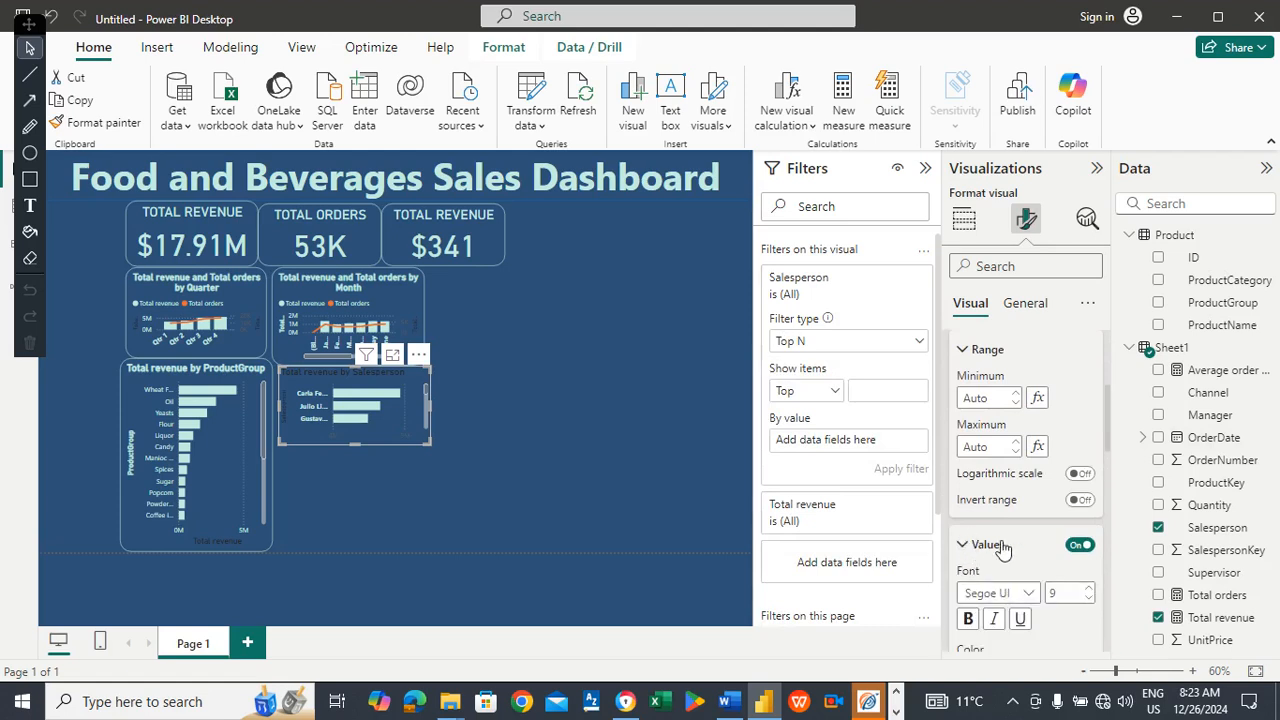
pyautogui.moveTo(1110, 437); pyautogui.dragTo(1112, 477)
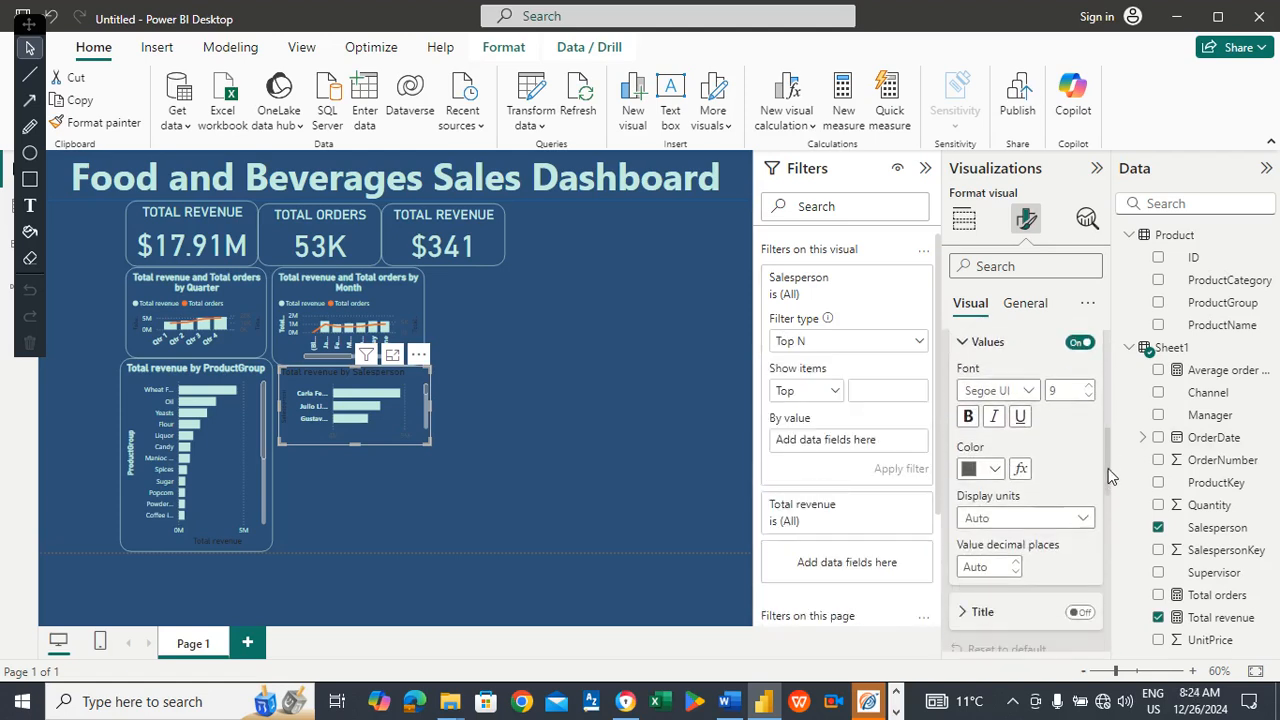
pyautogui.click(995, 469)
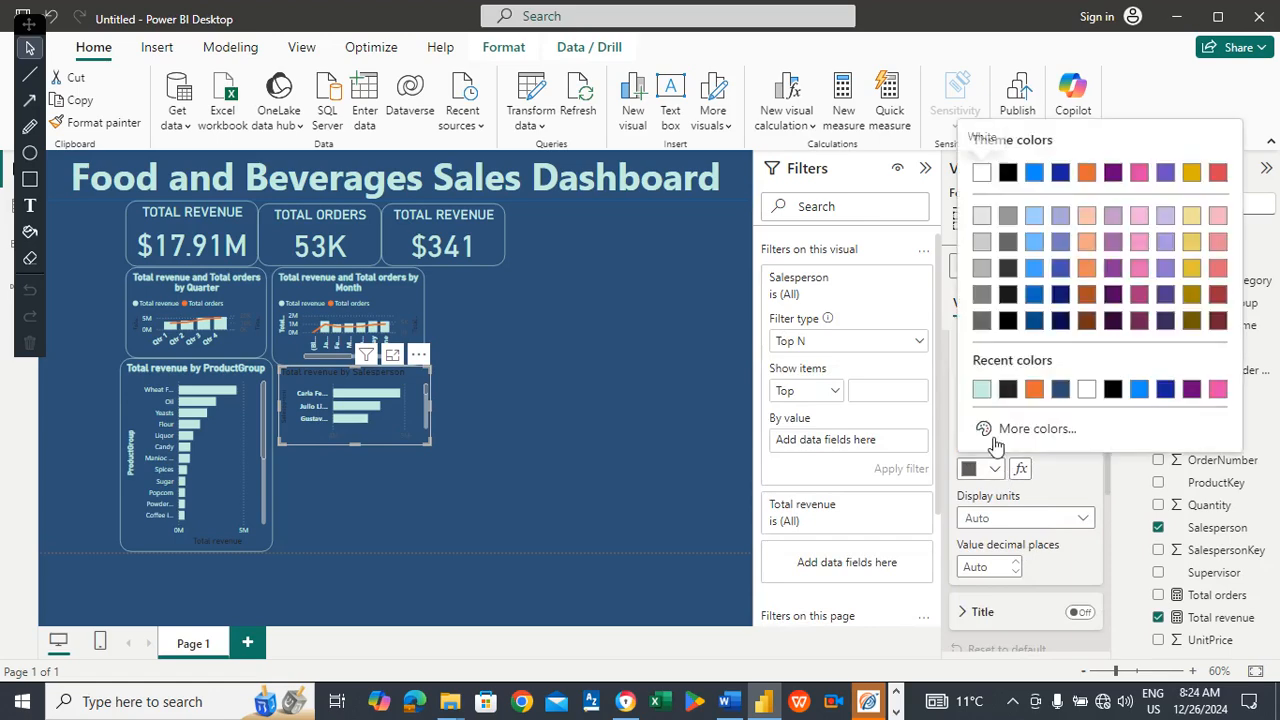
pyautogui.click(983, 391)
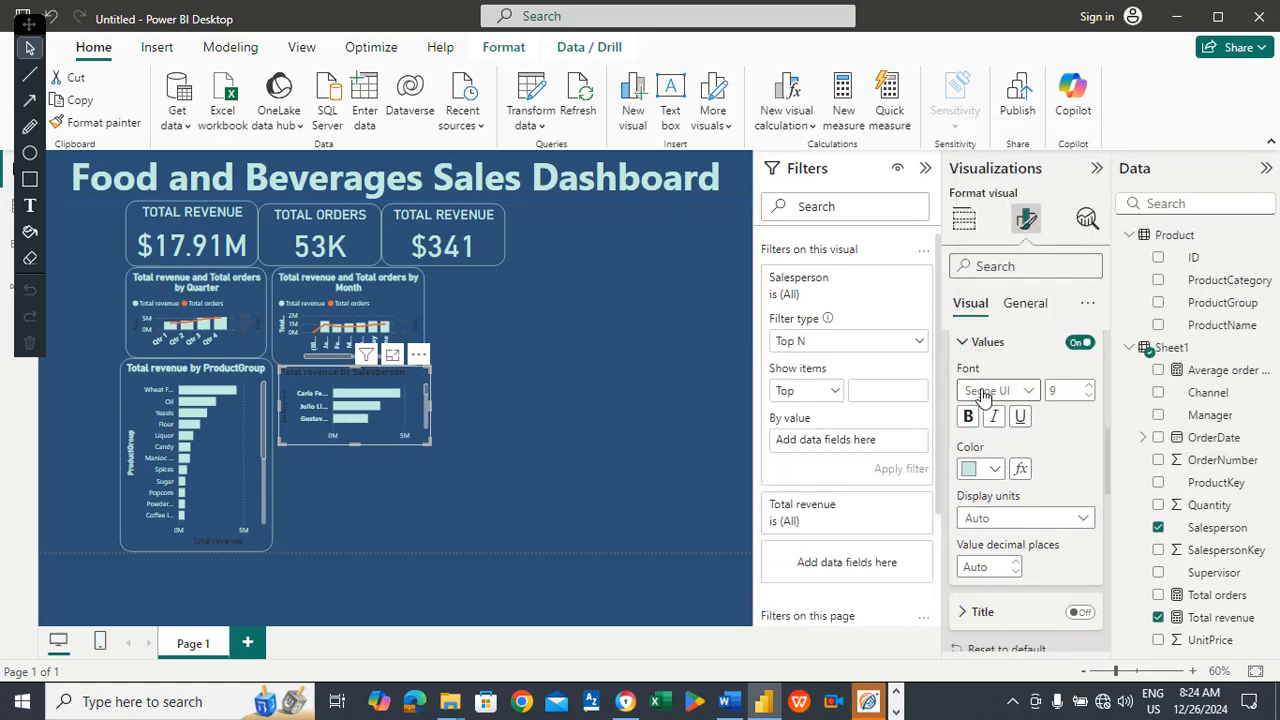
# Add a light teal visual border with 20 px rounded corners to the salesperson chart.
pyautogui.click(1026, 316)
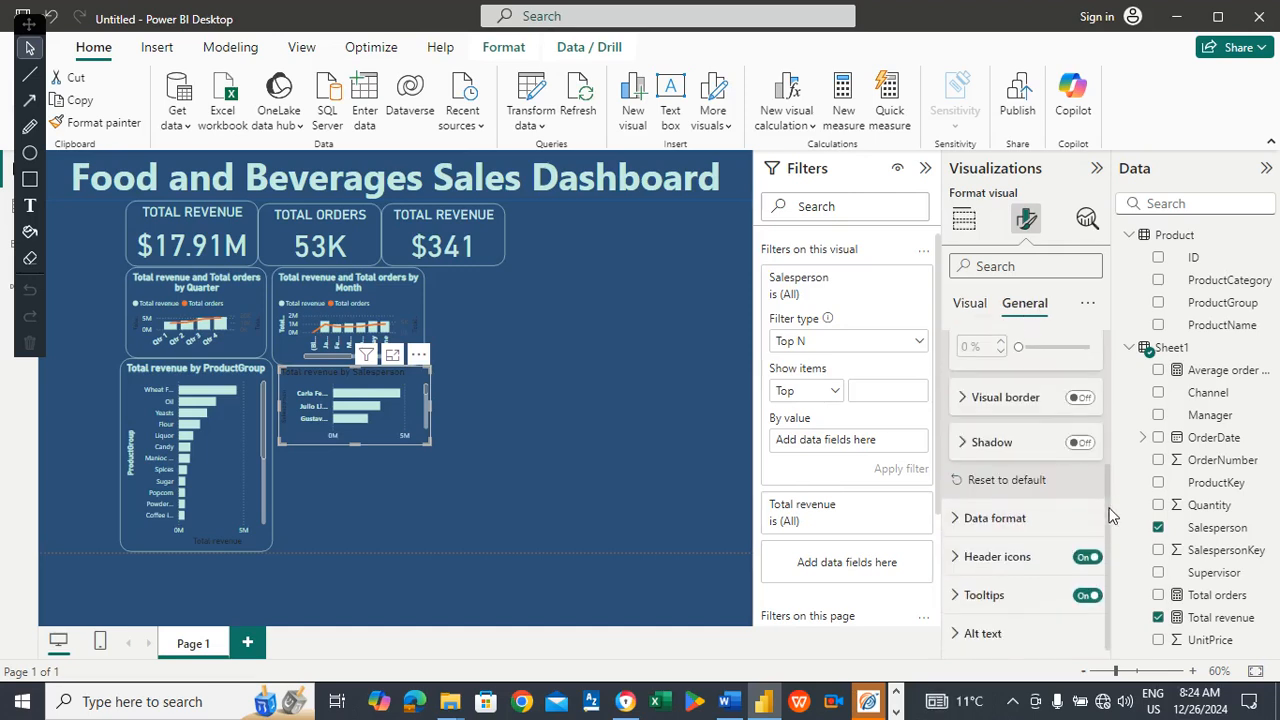
pyautogui.scroll(3, 1106, 518)
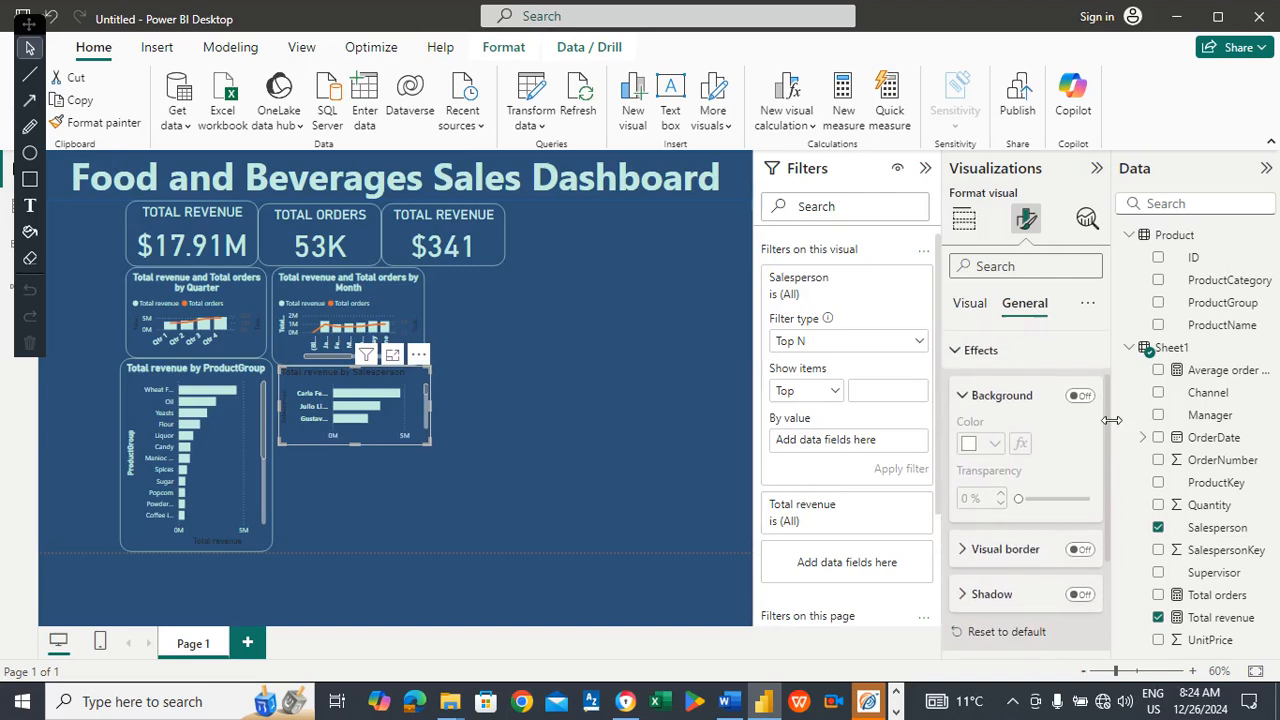
pyautogui.click(1074, 553)
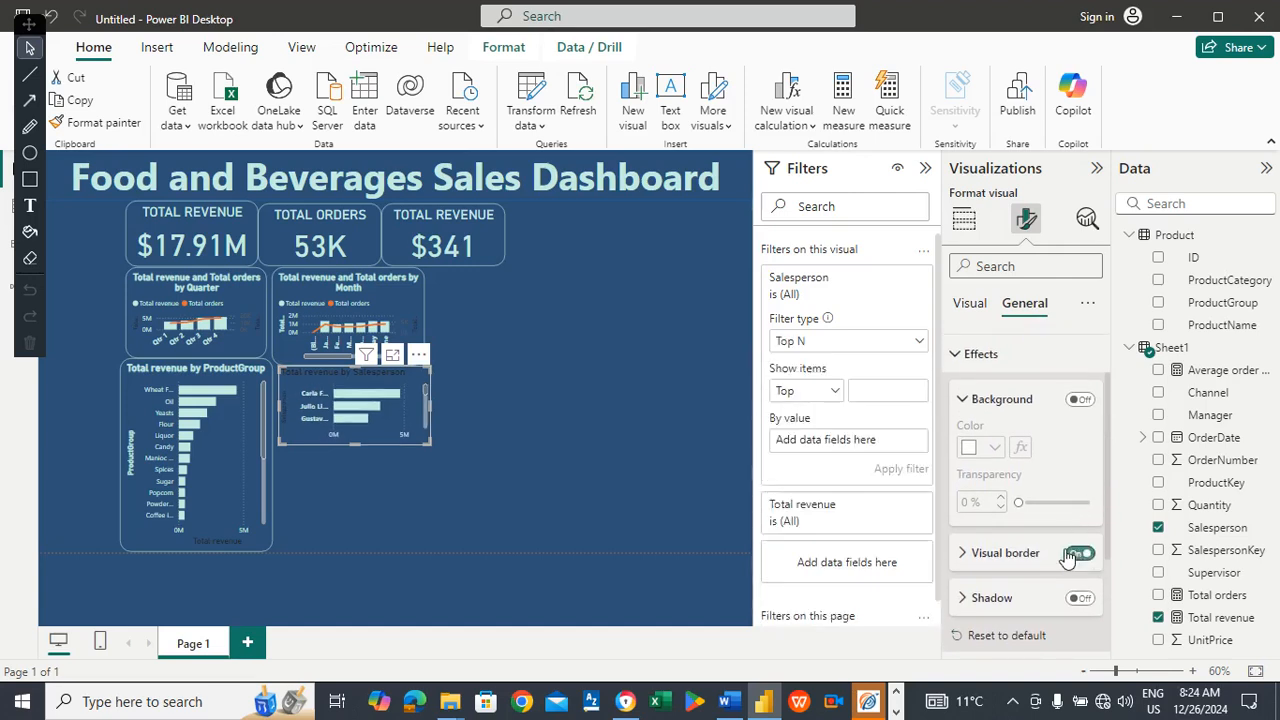
pyautogui.click(1012, 556)
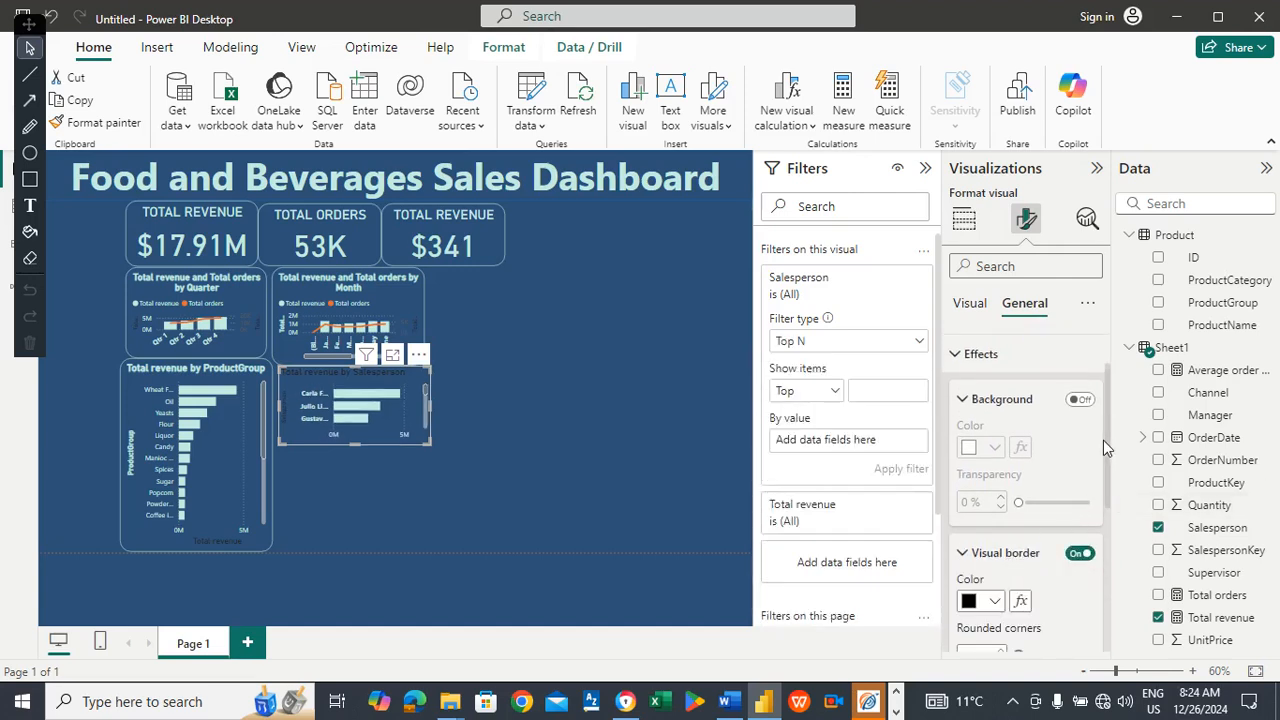
pyautogui.scroll(-3, 1105, 460)
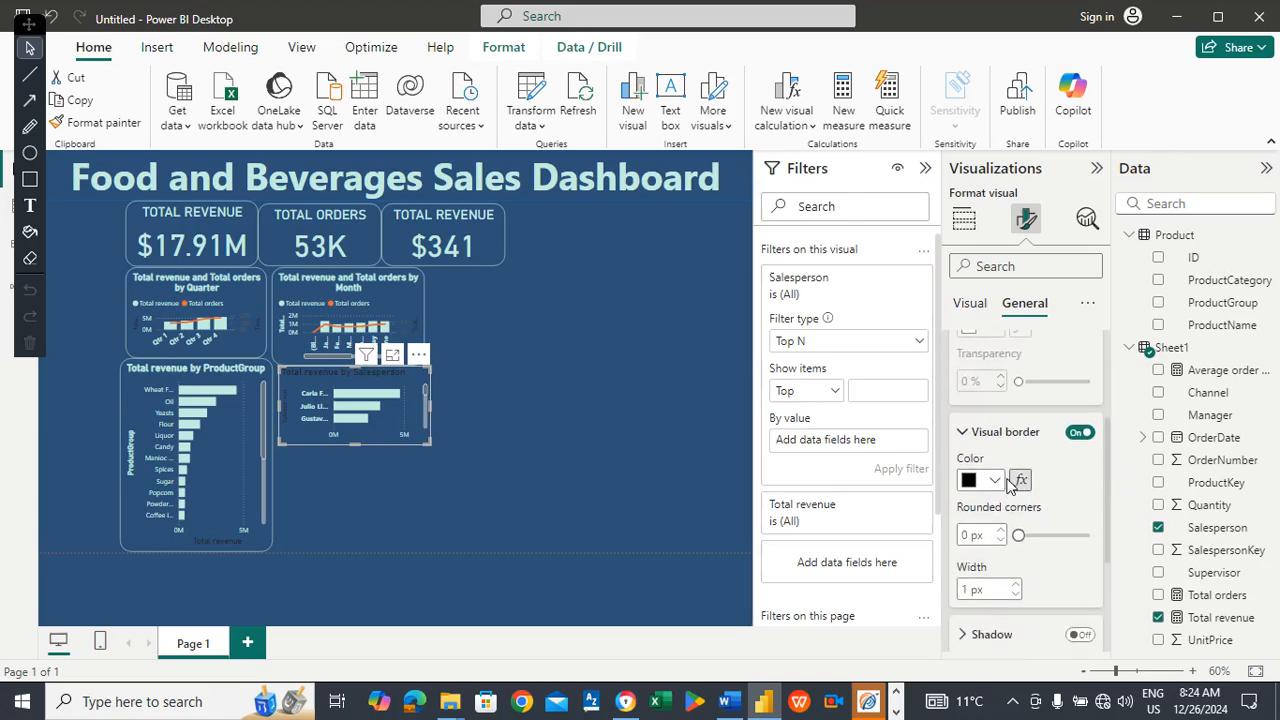
pyautogui.click(992, 481)
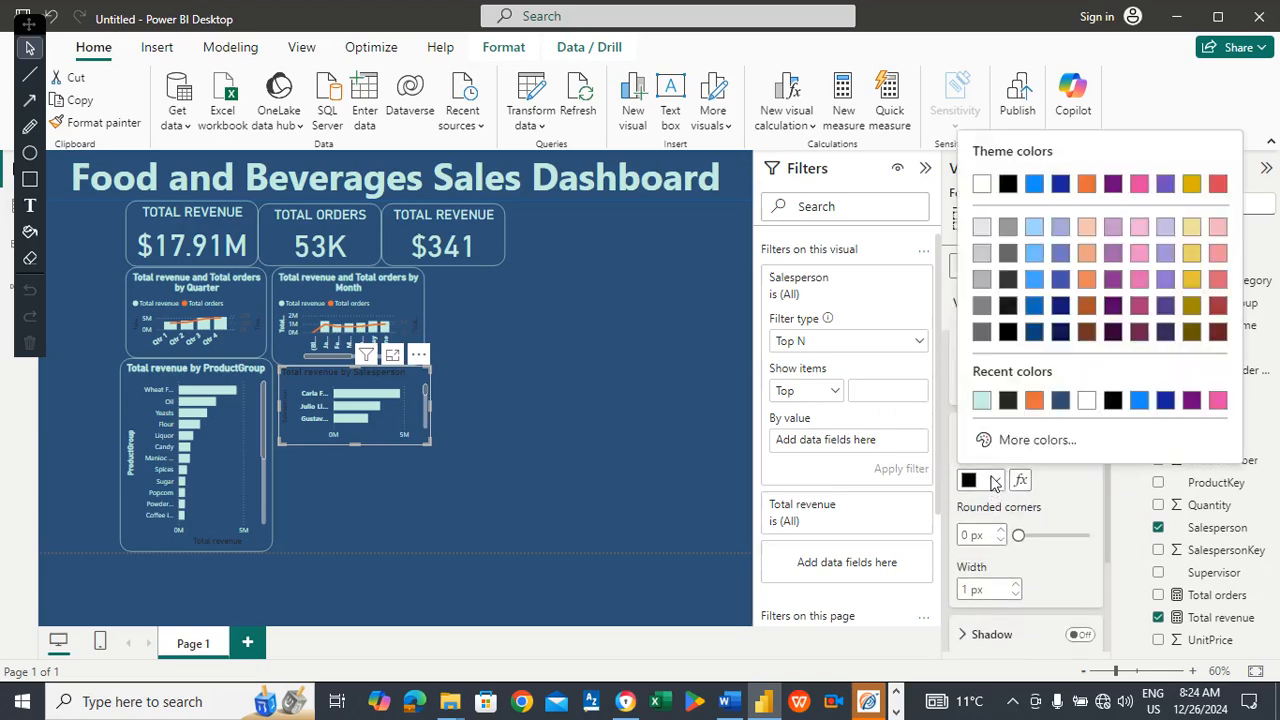
pyautogui.click(982, 400)
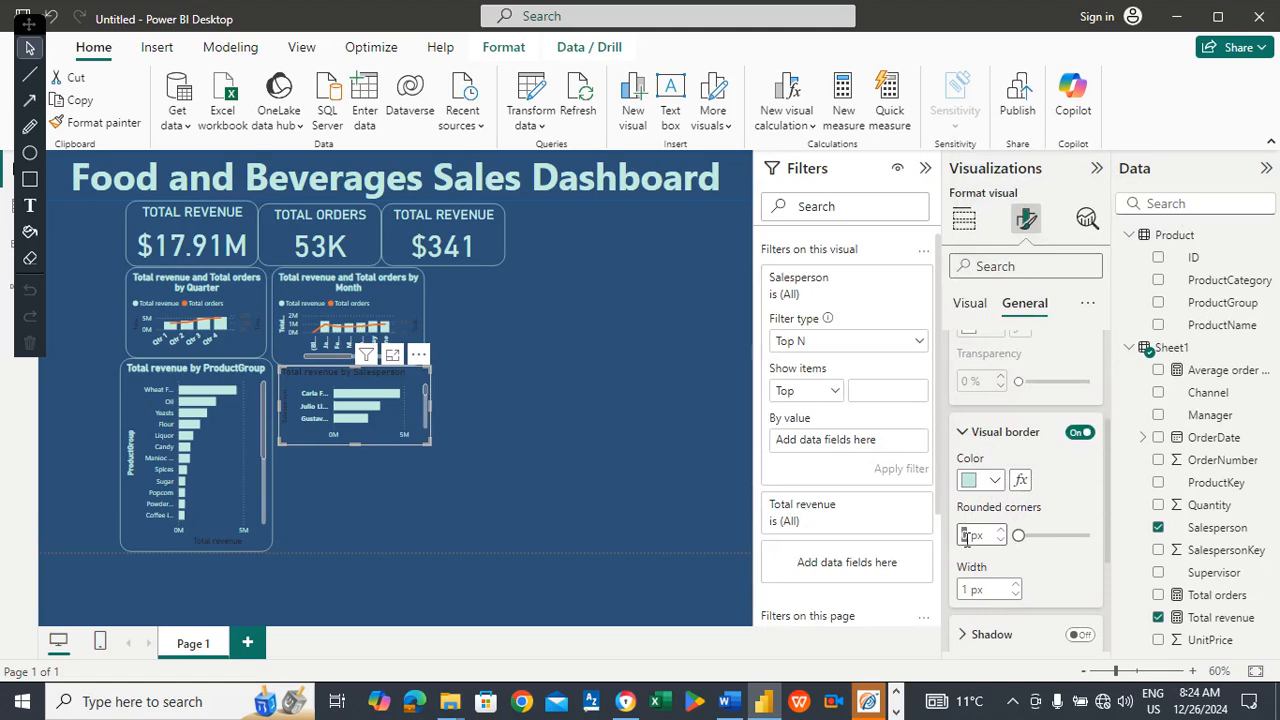
pyautogui.click(966, 537)
pyautogui.write('20')
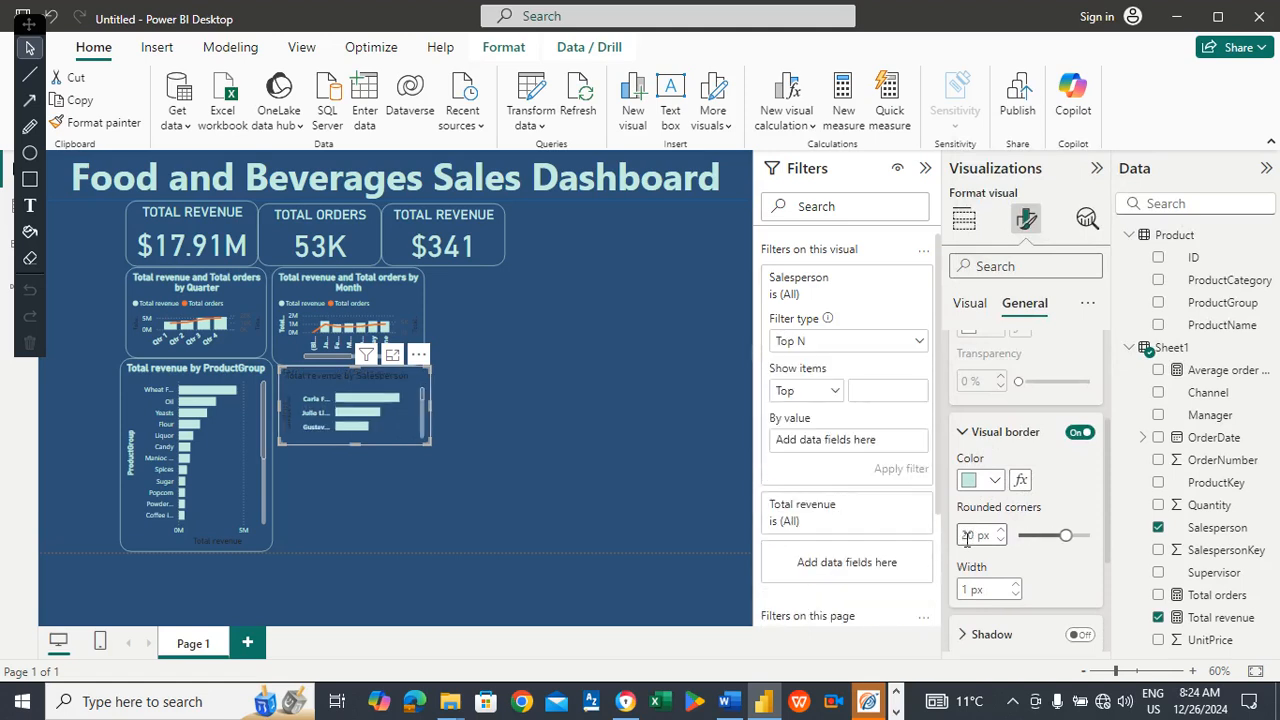
# Make the salesperson revenue chart slightly taller and format its title in bold light teal.
pyautogui.moveTo(351, 448); pyautogui.dragTo(357, 453)
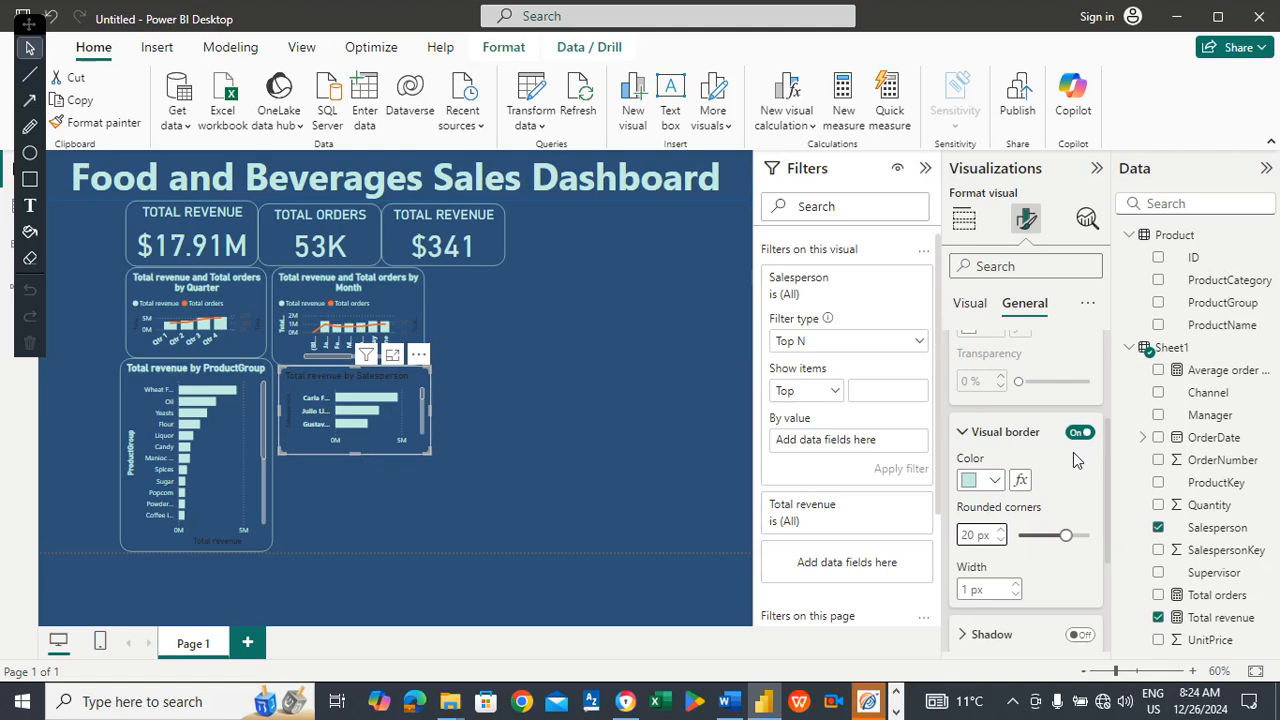
pyautogui.scroll(5, 1071, 400)
pyautogui.click(1003, 388)
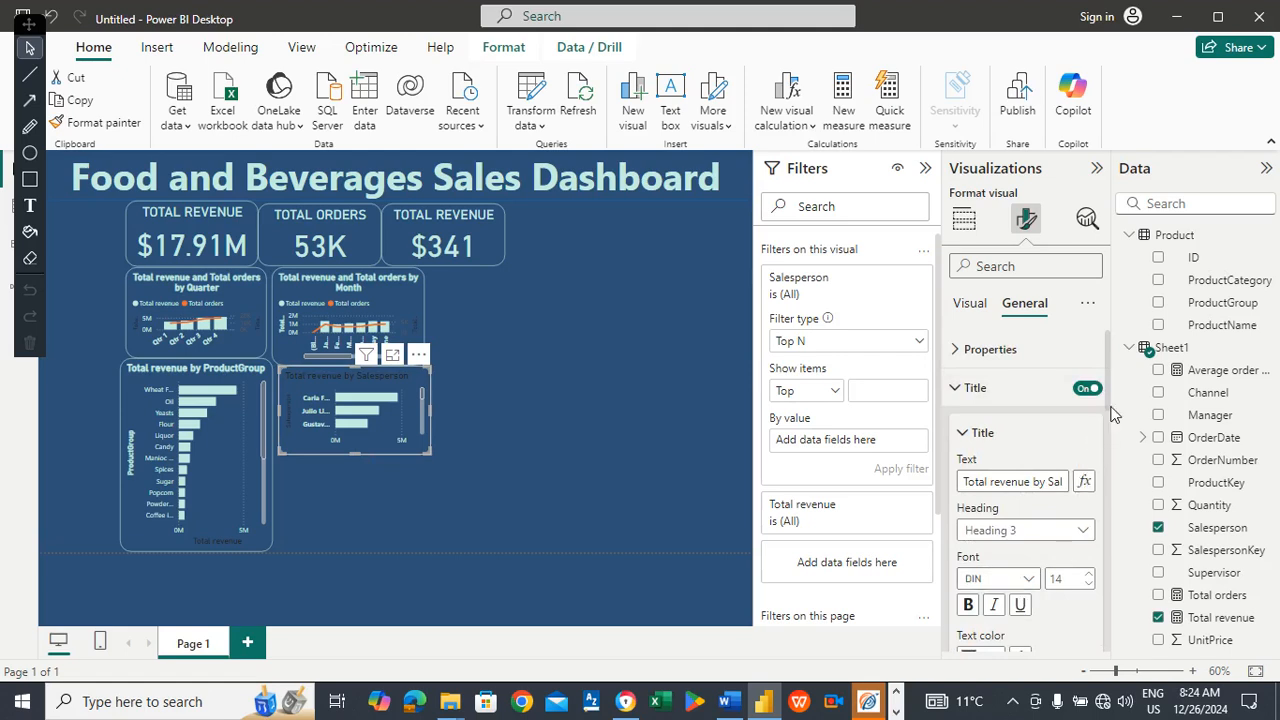
pyautogui.scroll(-2, 1108, 408)
pyautogui.scroll(-2, 1108, 408)
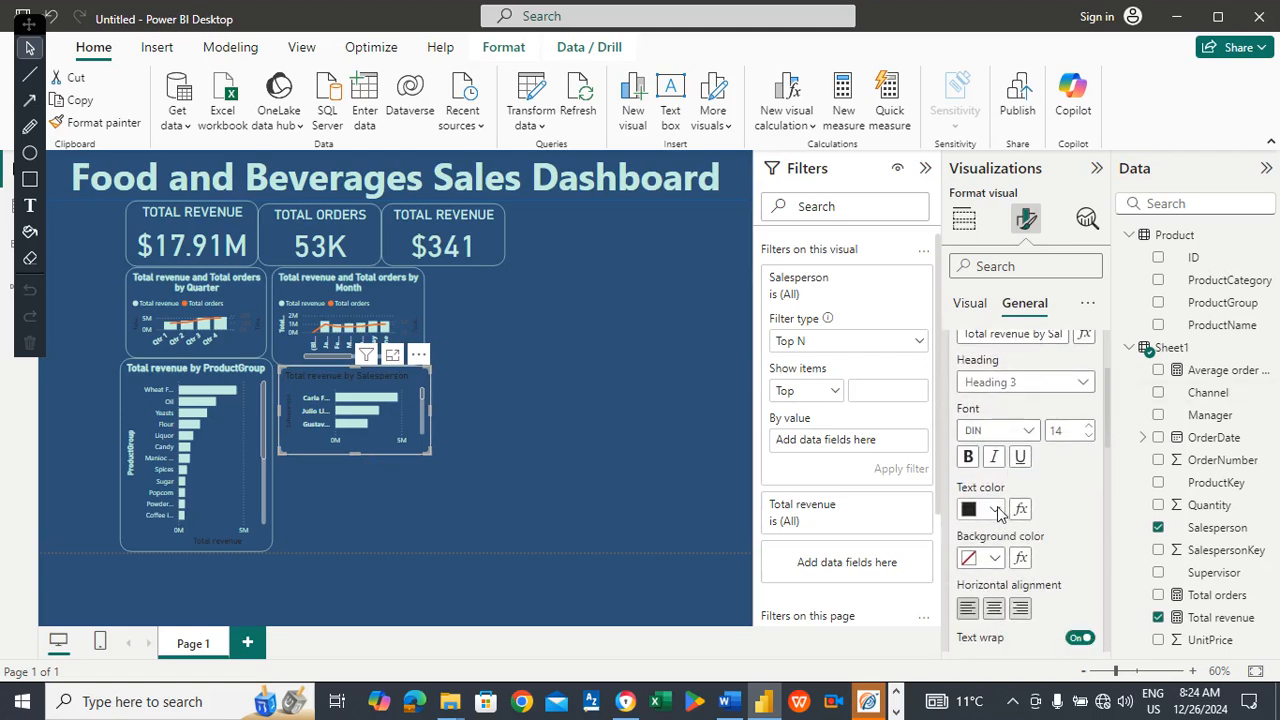
pyautogui.click(997, 512)
pyautogui.click(982, 430)
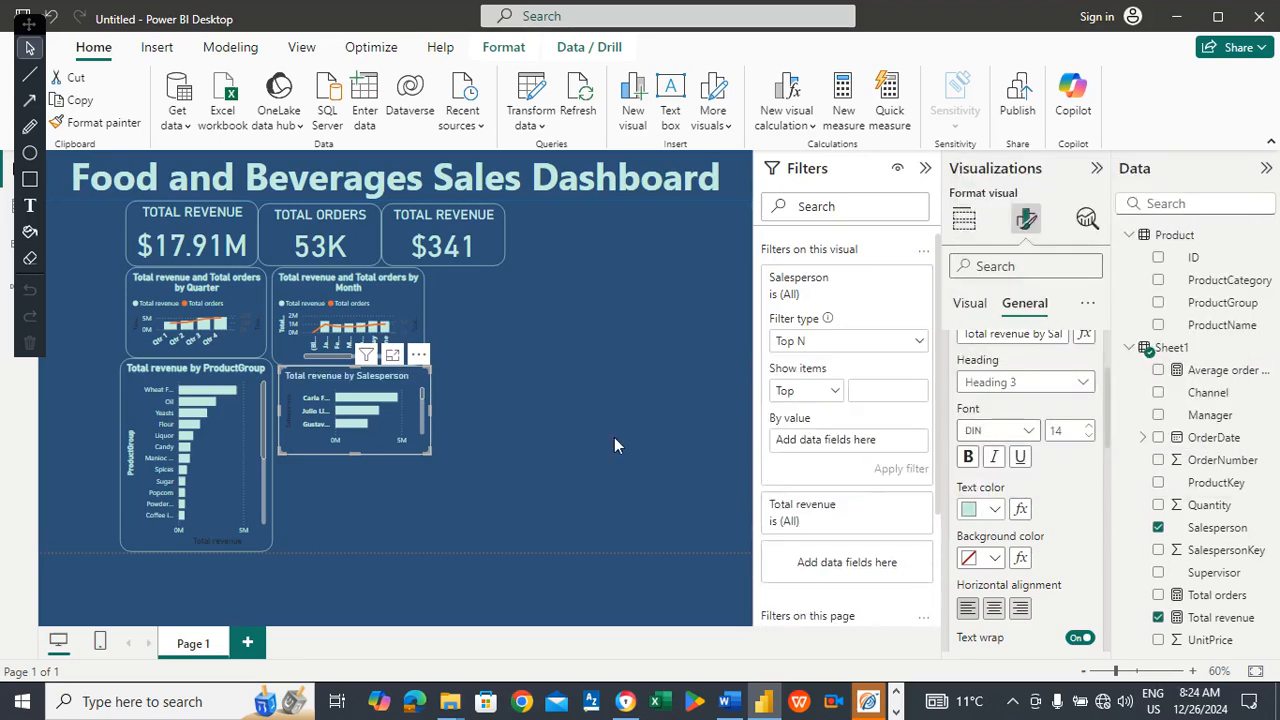
pyautogui.click(969, 457)
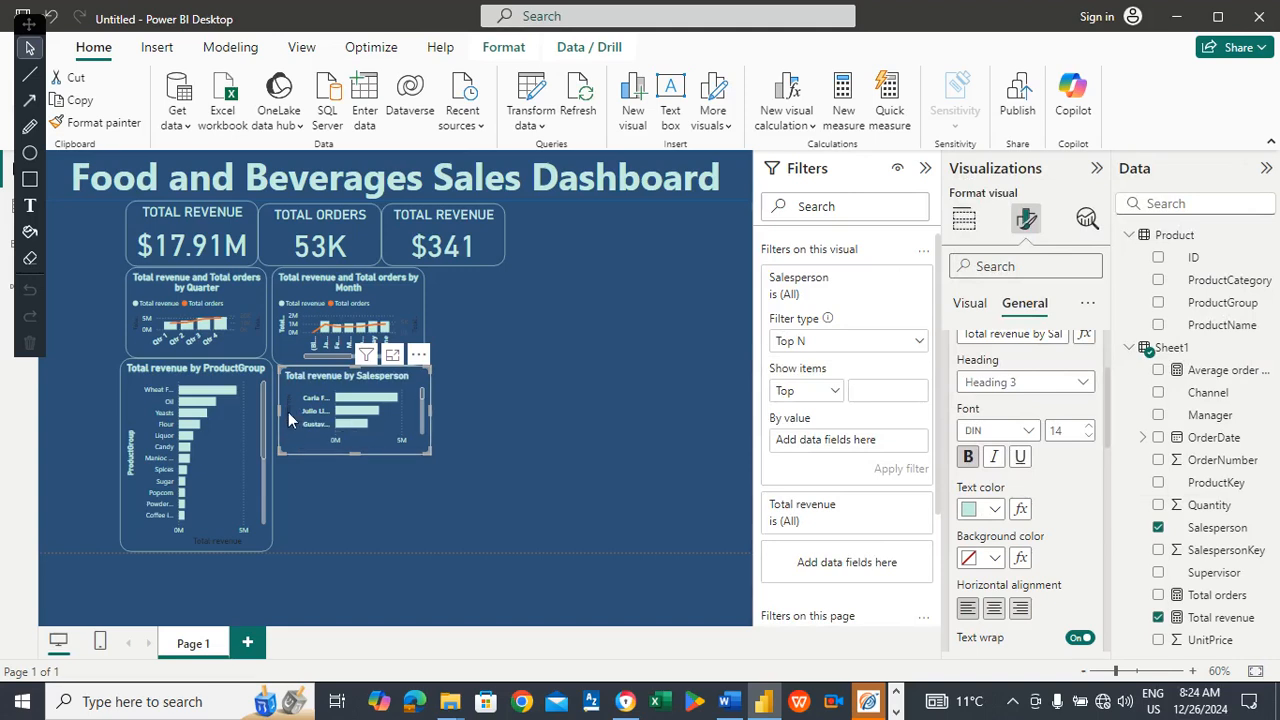
# Format the salesperson revenue chart's Y-axis title in bold light teal.
pyautogui.click(967, 309)
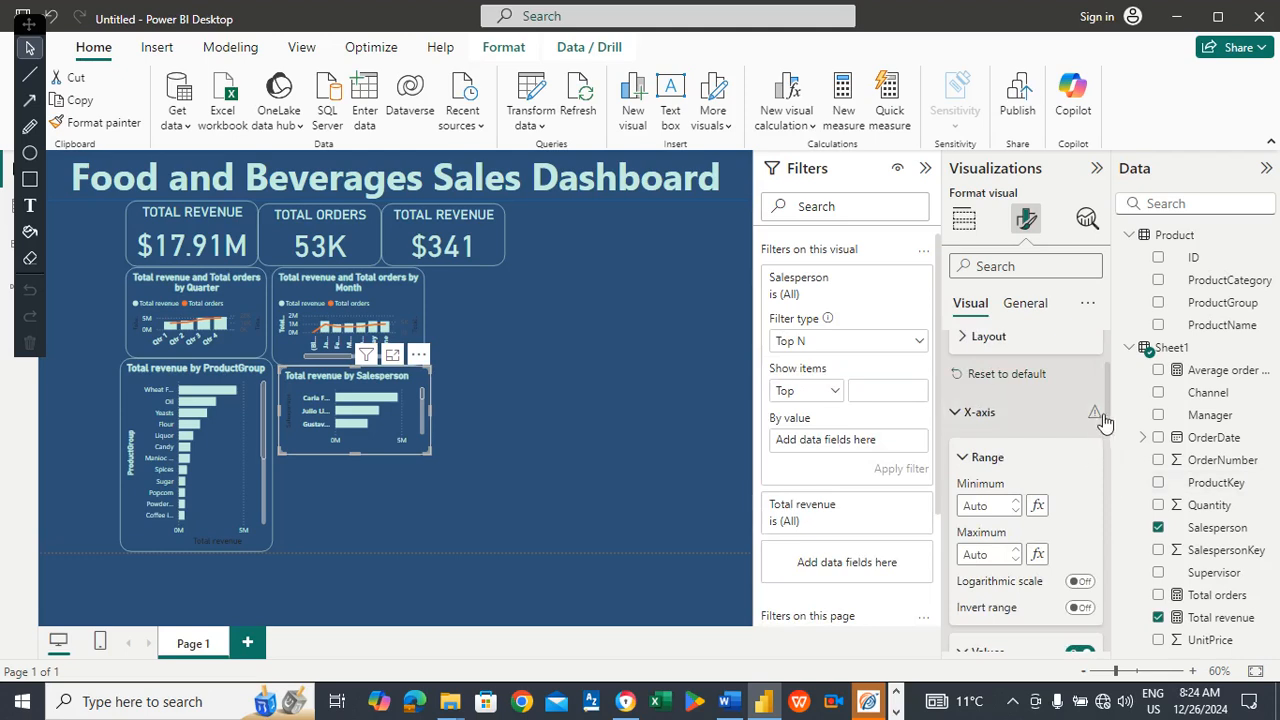
pyautogui.moveTo(1106, 403); pyautogui.dragTo(1110, 358)
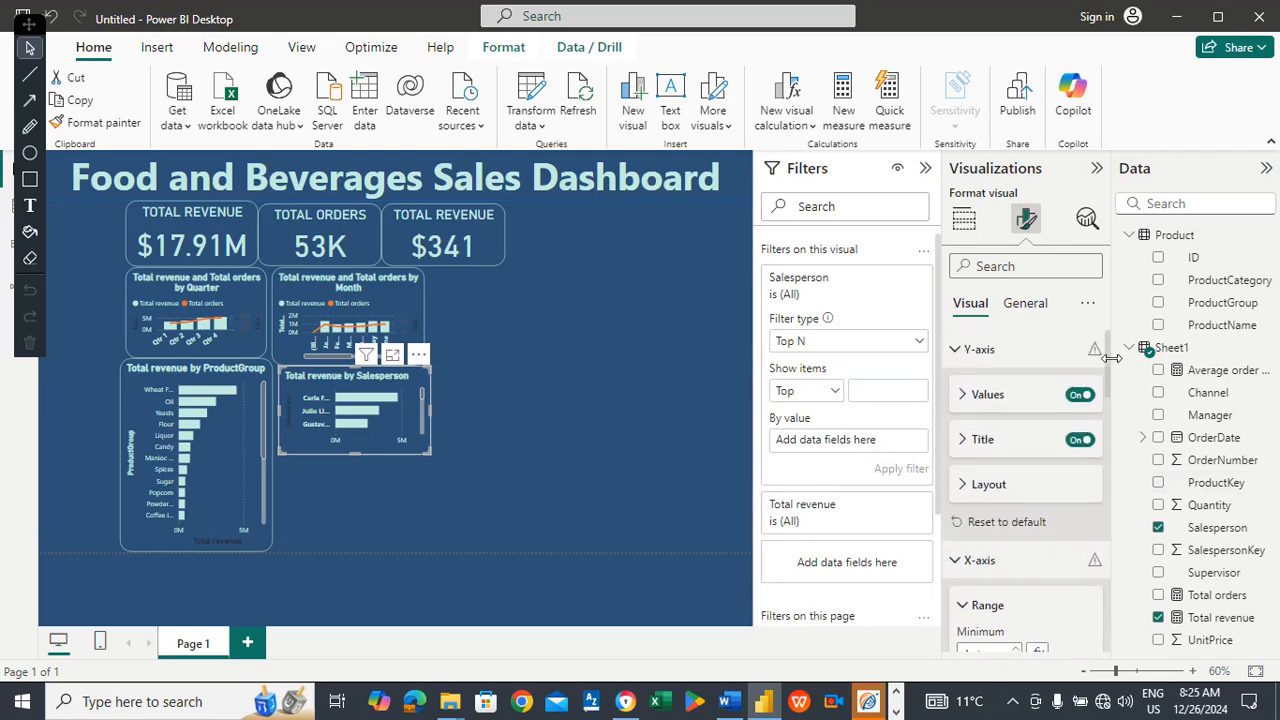
pyautogui.click(978, 350)
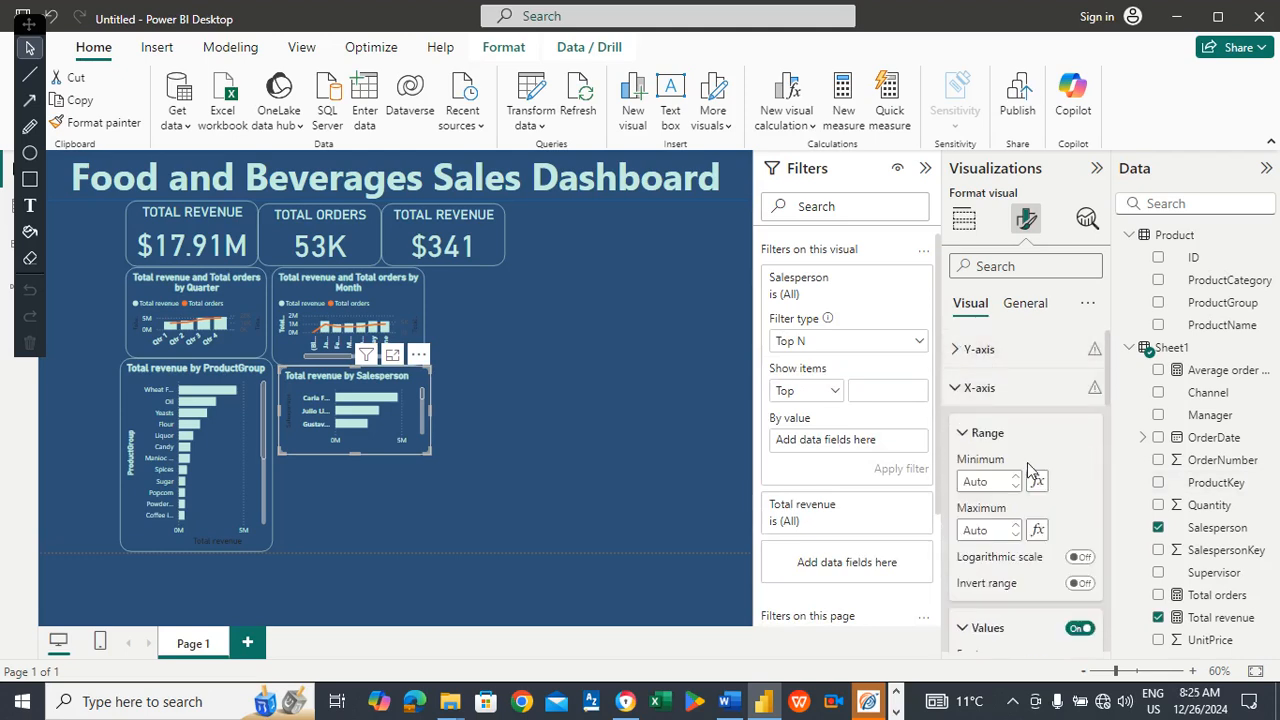
pyautogui.moveTo(1106, 356)
pyautogui.mouseDown()
pyautogui.moveTo(1107, 367)
pyautogui.moveTo(1106, 354)
pyautogui.mouseUp()
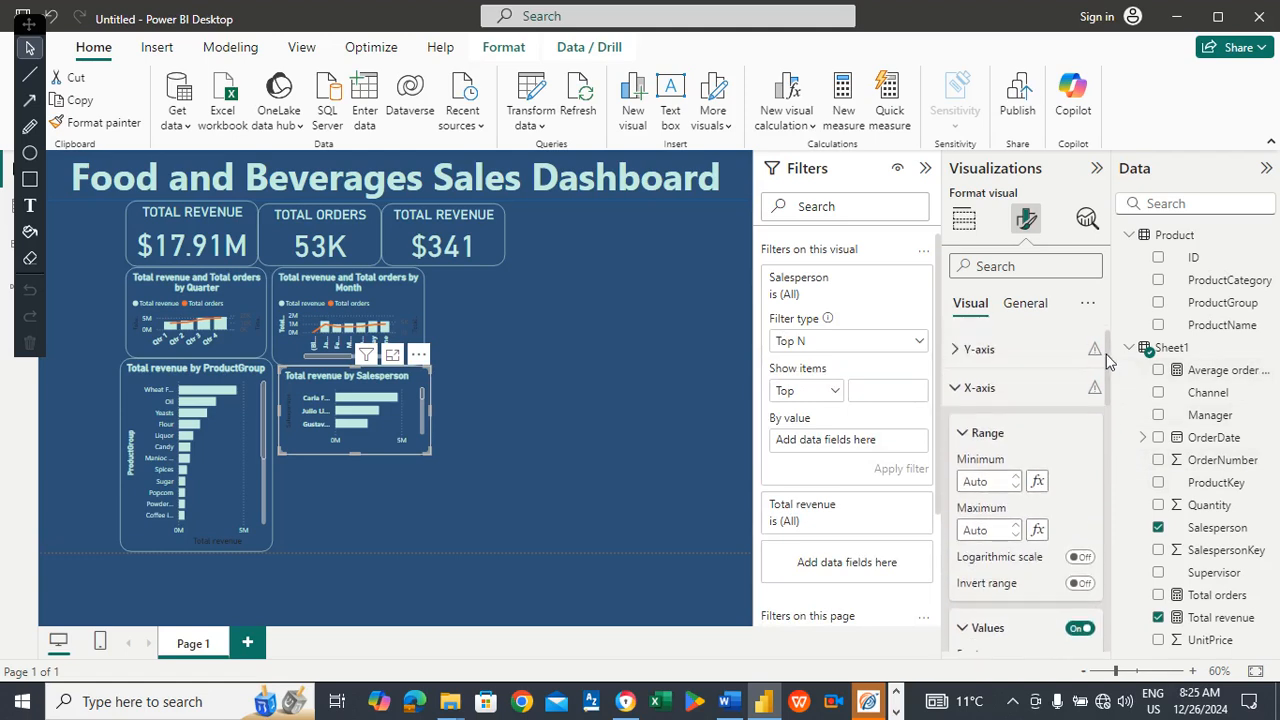
pyautogui.click(962, 388)
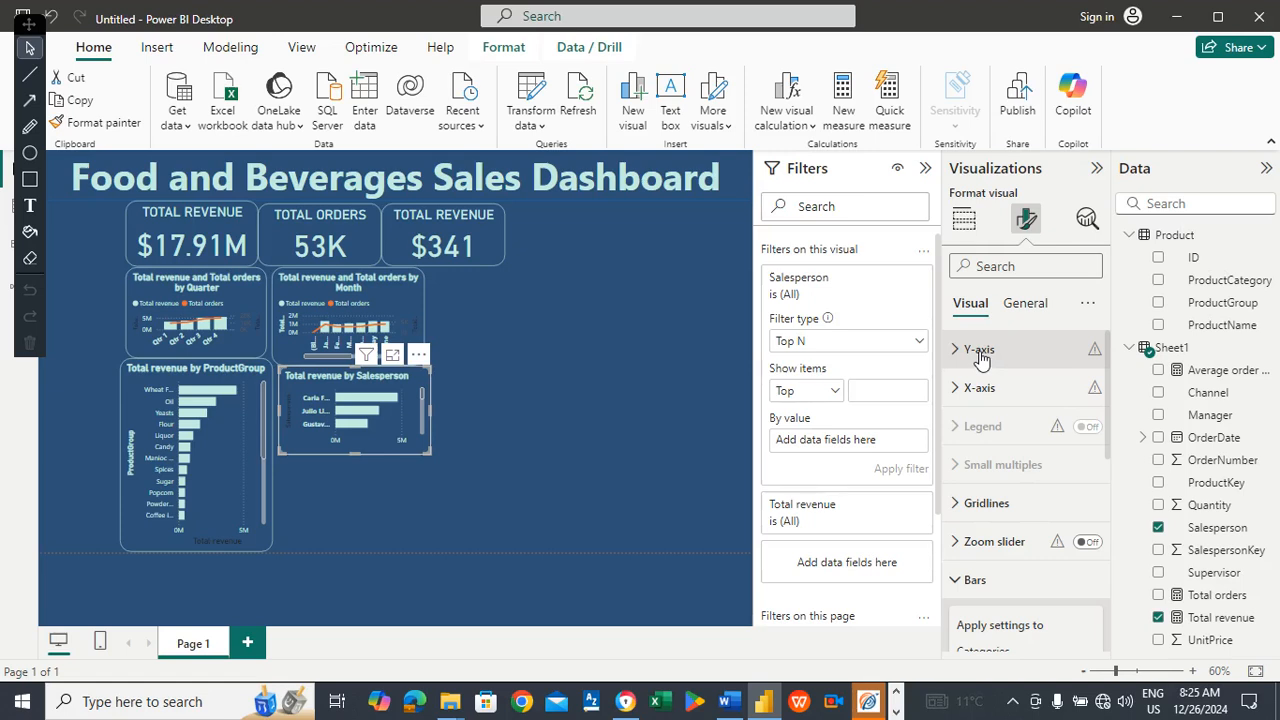
pyautogui.click(981, 359)
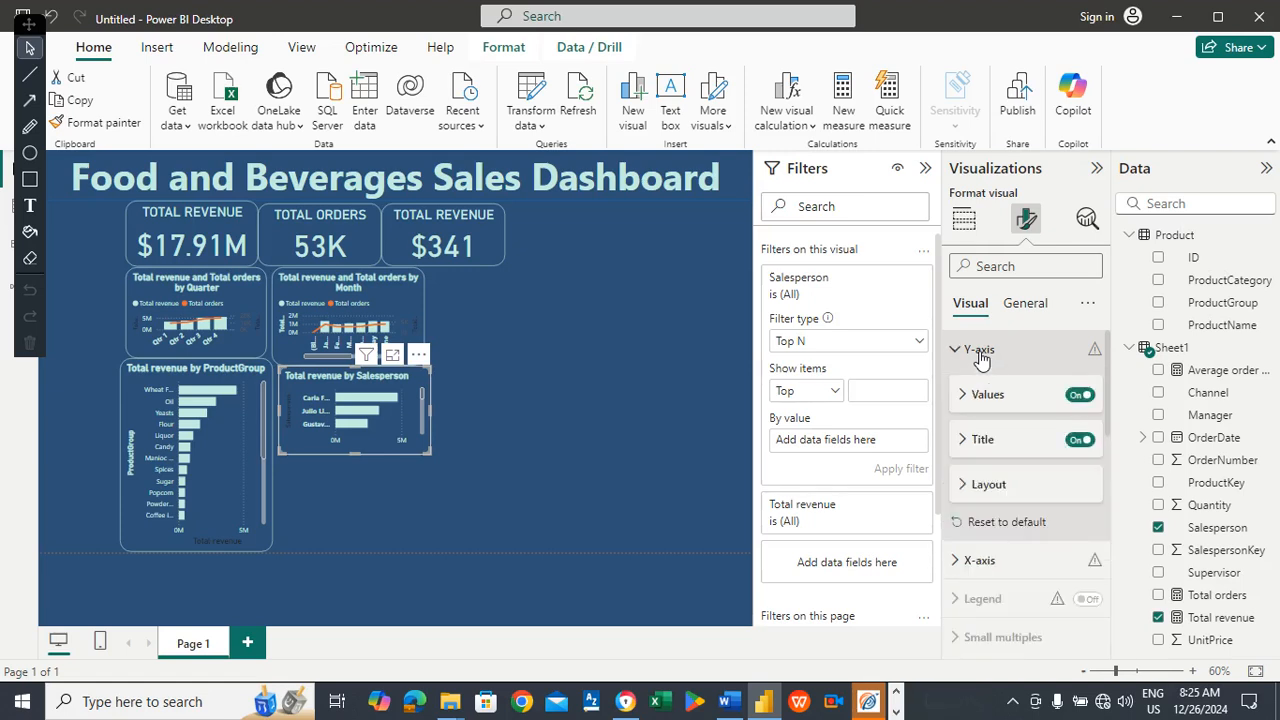
pyautogui.click(985, 440)
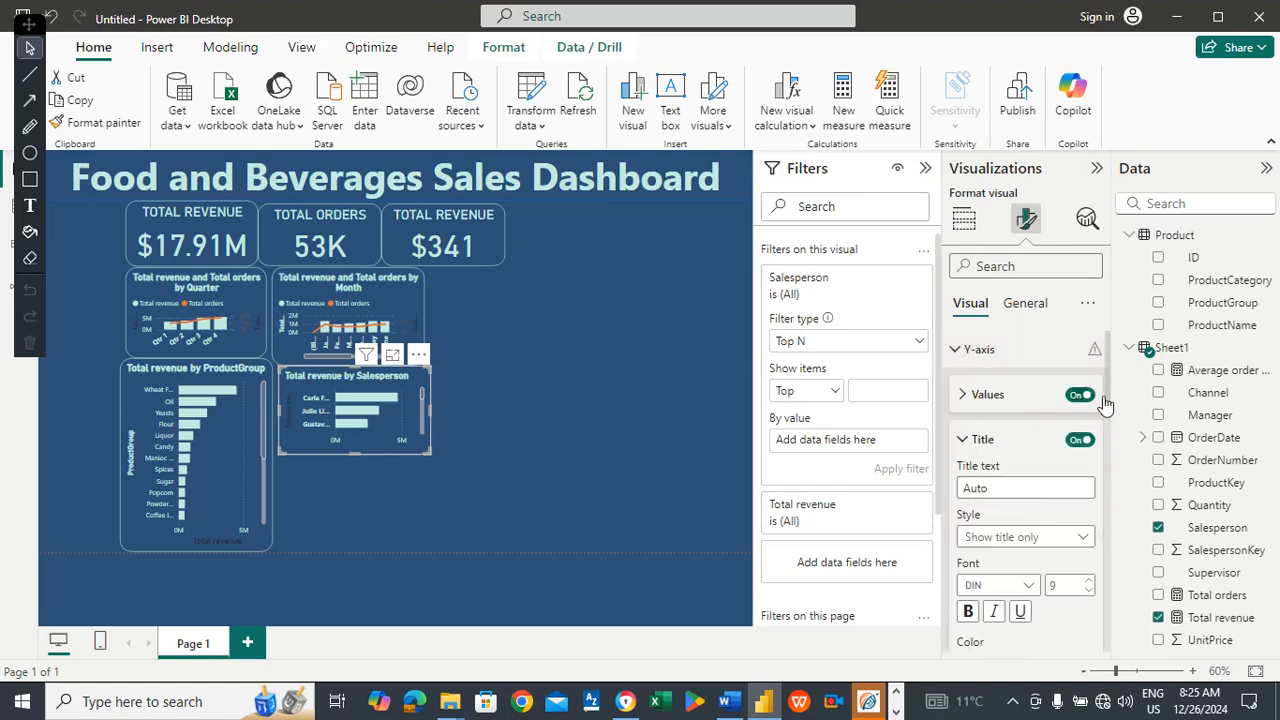
pyautogui.moveTo(1109, 396); pyautogui.dragTo(1113, 442)
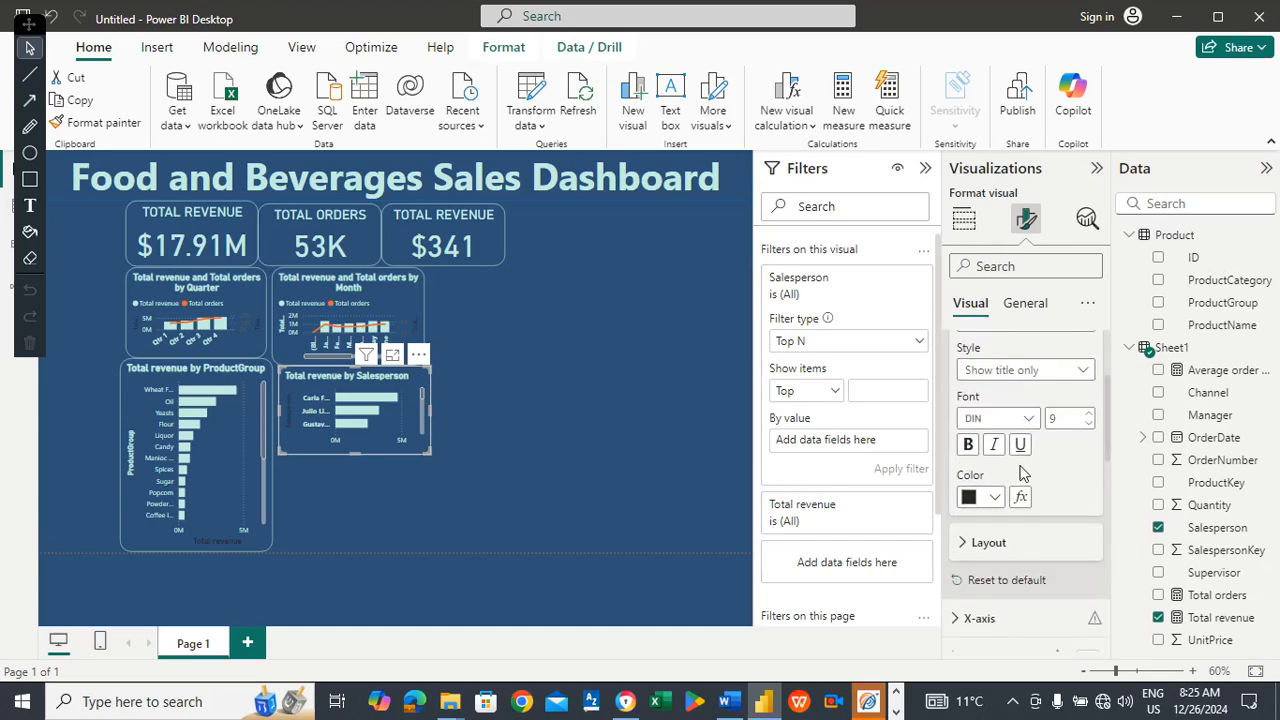
pyautogui.click(970, 497)
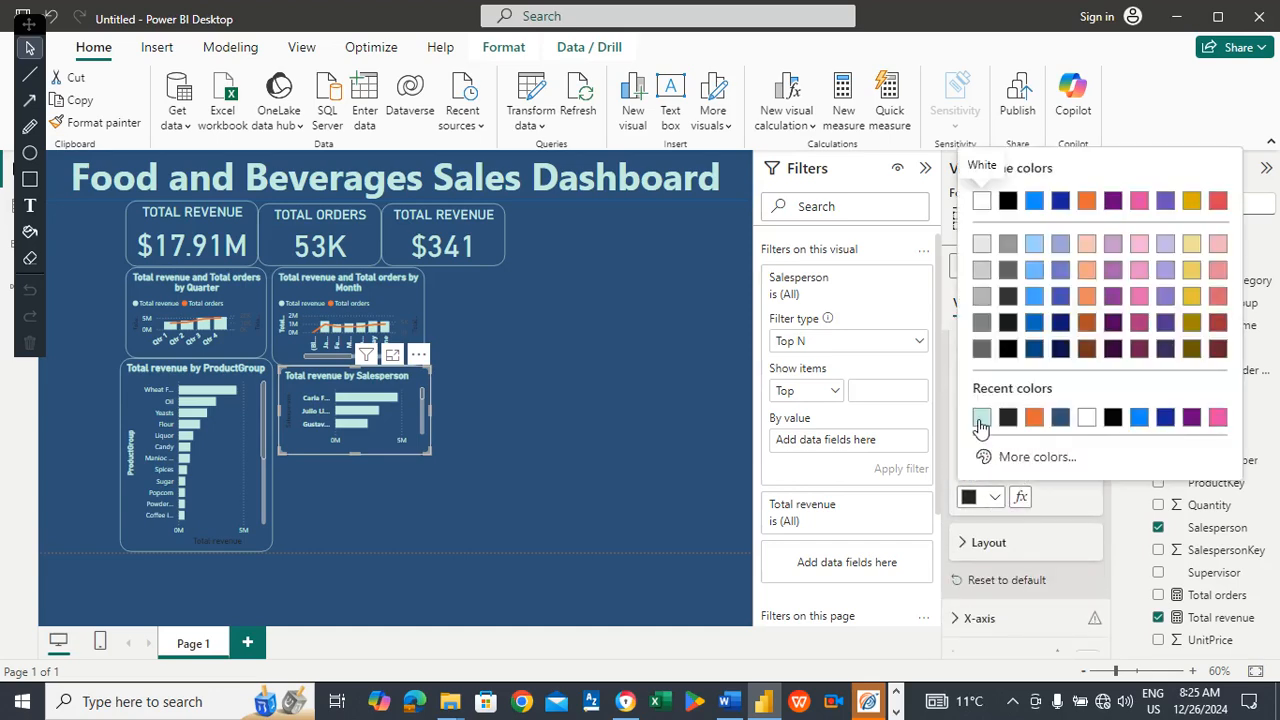
pyautogui.click(982, 418)
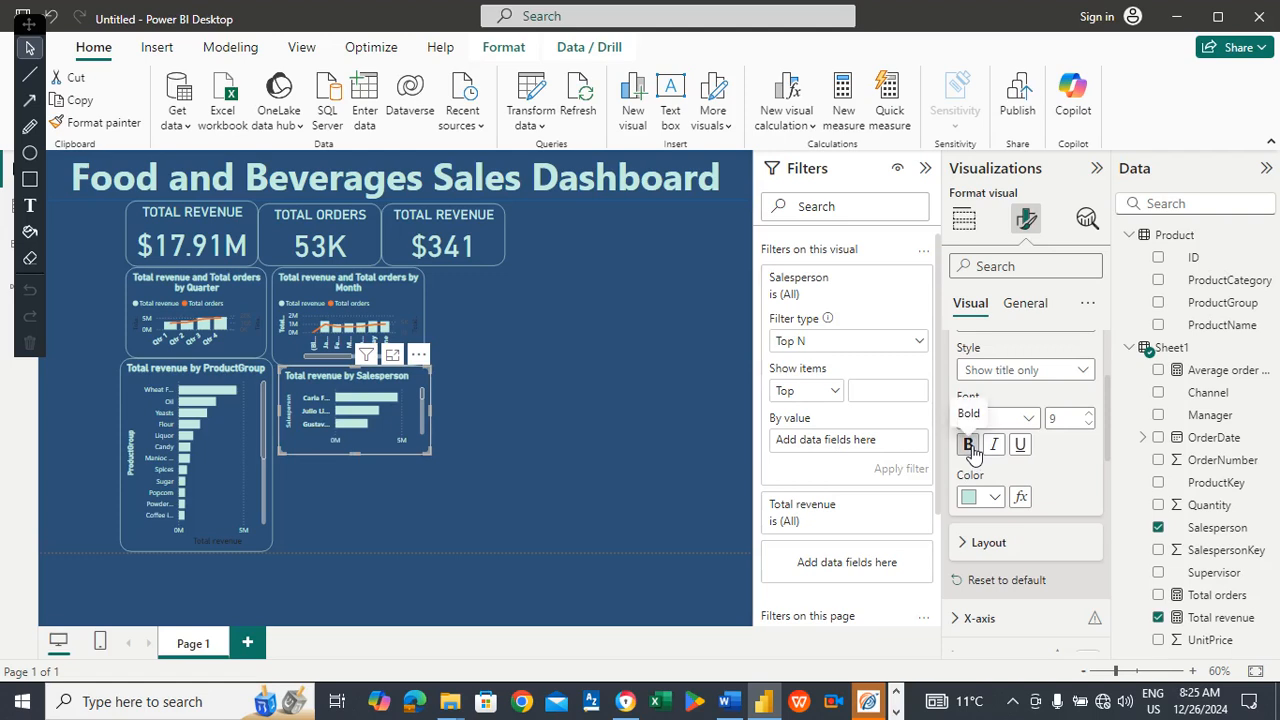
pyautogui.click(430, 497)
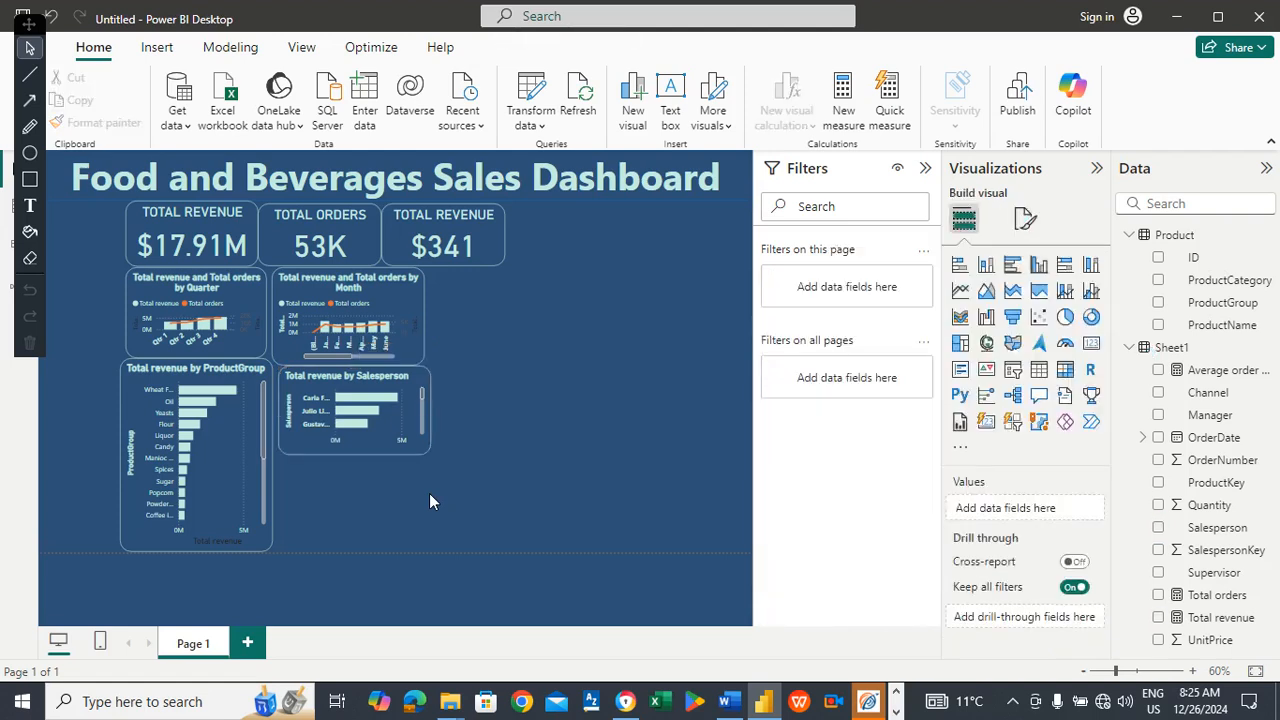
# Switch to the Word task document and mark Task 6 as "Done" below its description.
pyautogui.click(729, 701)
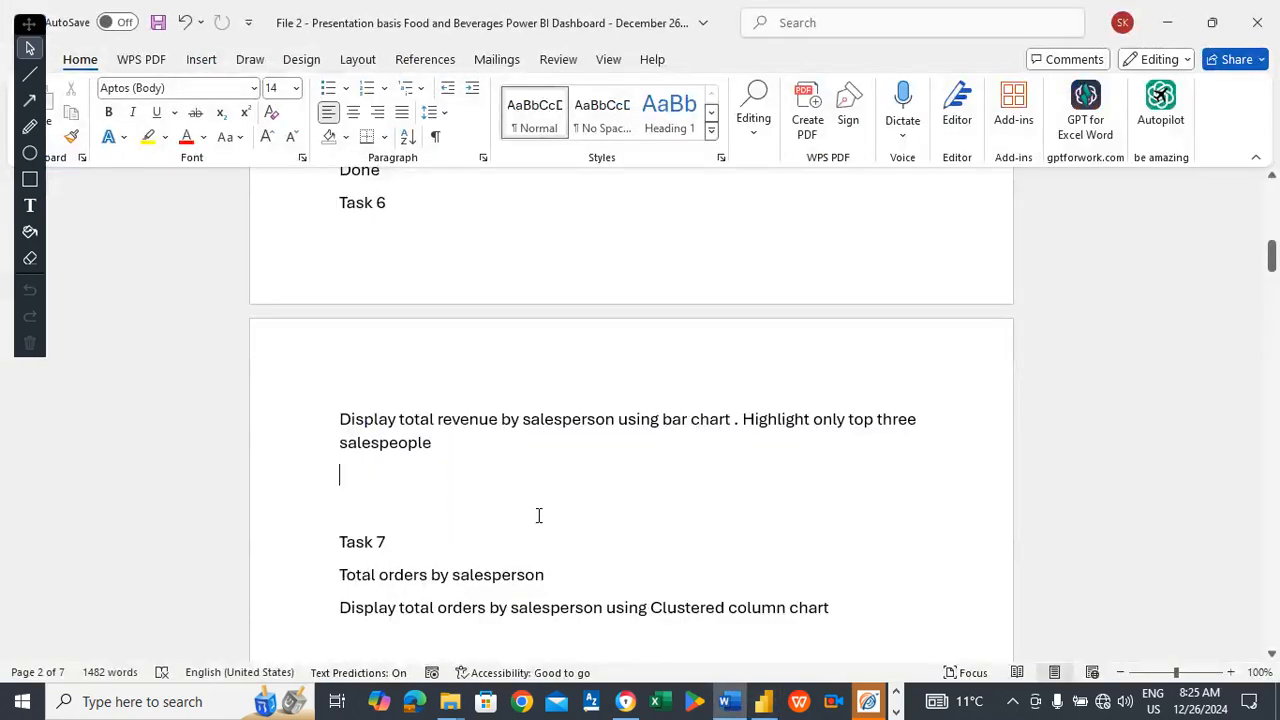
pyautogui.write('D')
pyautogui.press('Down')
pyautogui.press('Down')
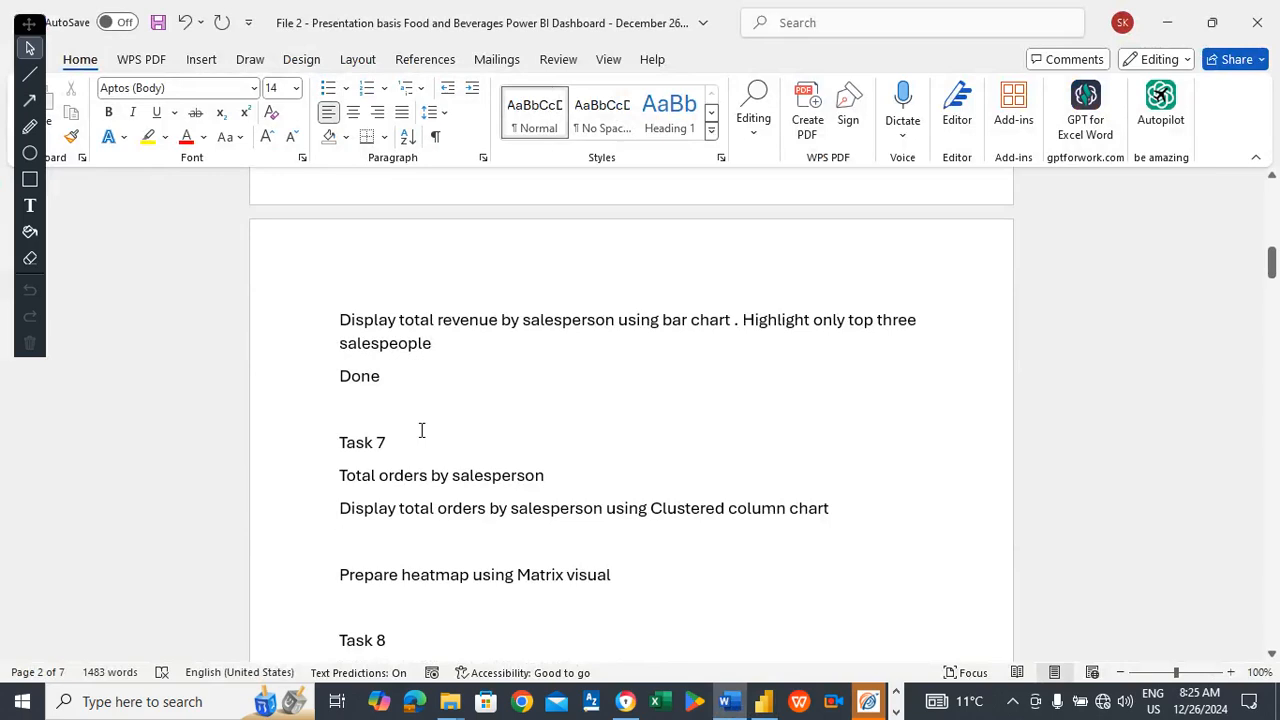
pyautogui.click(628, 535)
# Switch back to Power BI and add a stacked column chart of Total orders by Salesperson below the salesperson revenue chart.
pyautogui.click(765, 701)
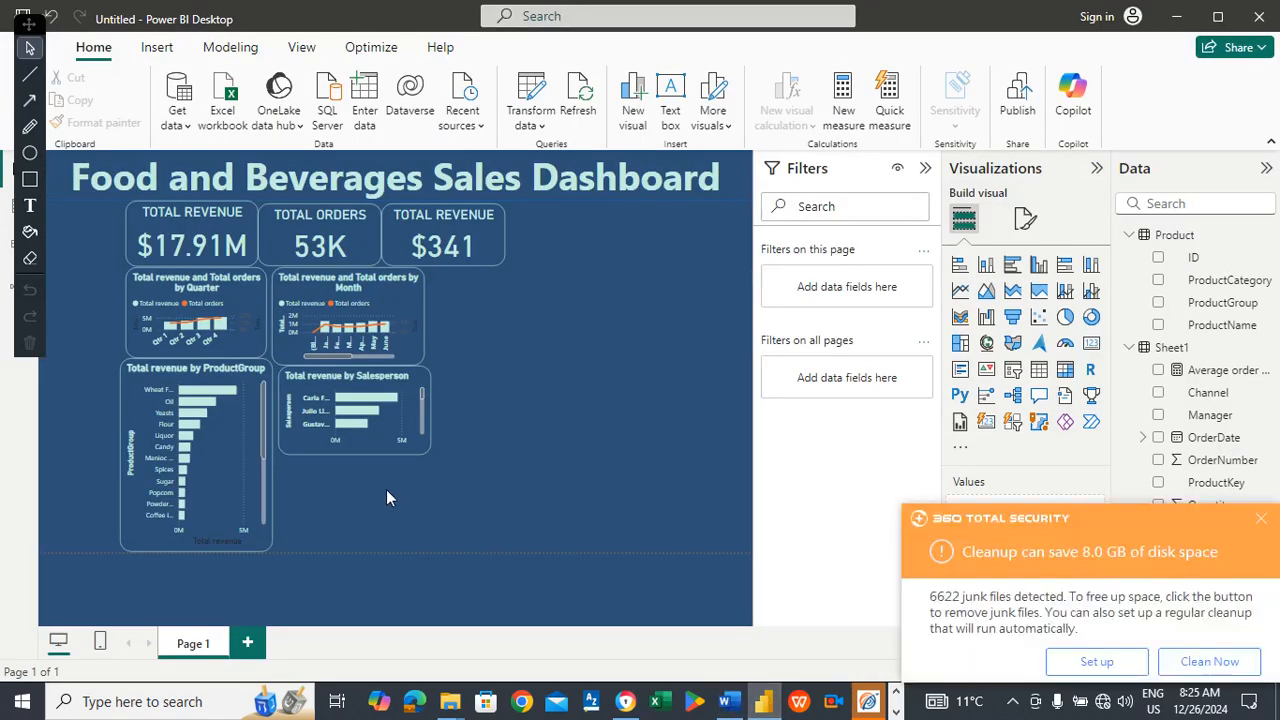
pyautogui.click(1262, 520)
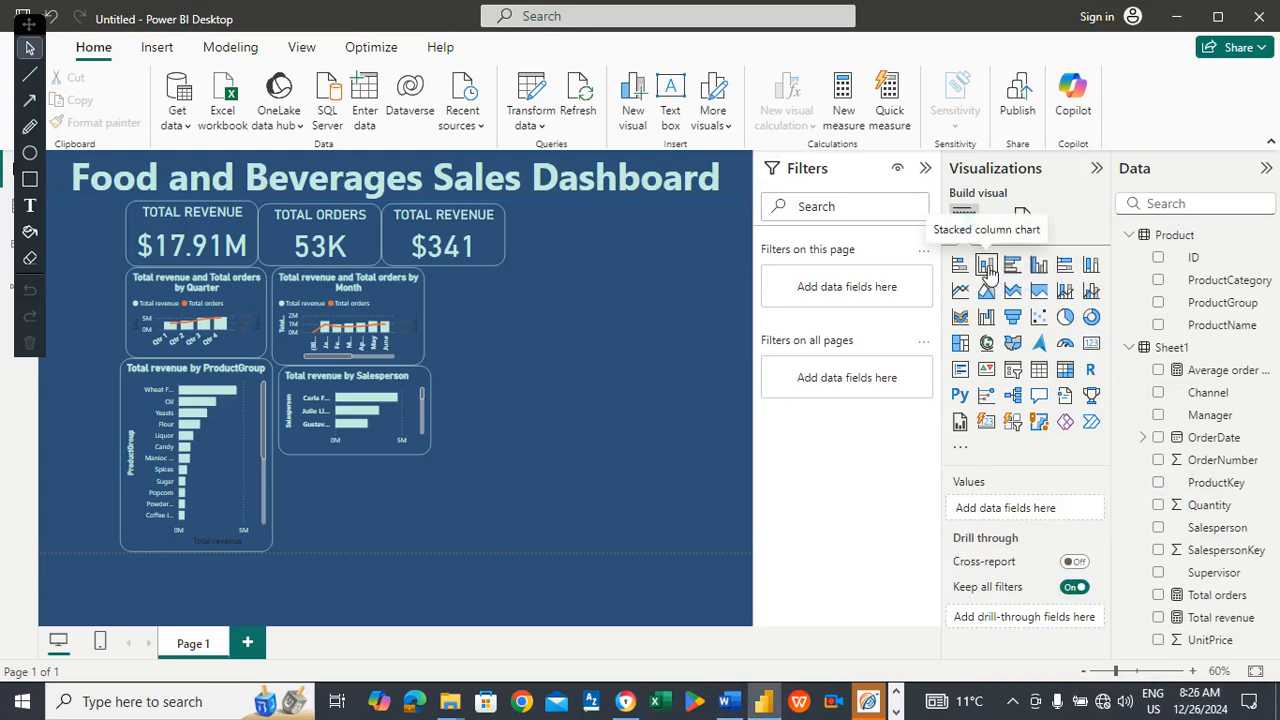
pyautogui.moveTo(386, 501); pyautogui.dragTo(385, 500)
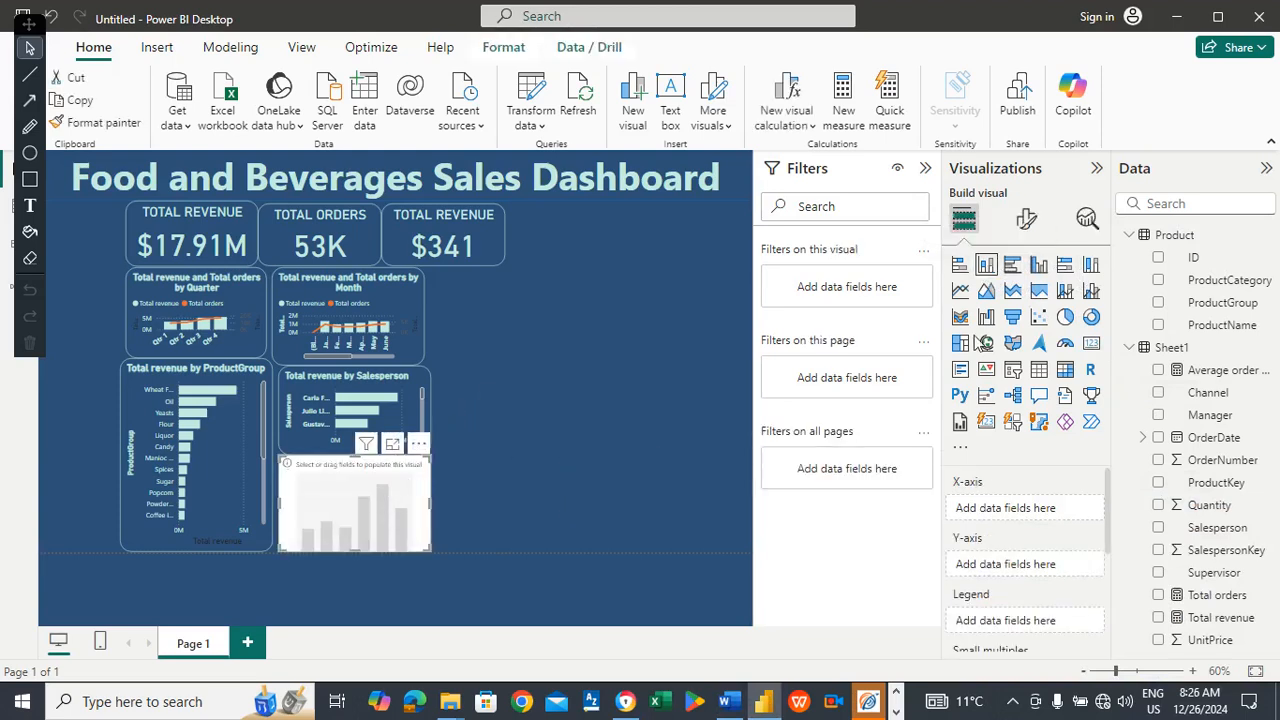
pyautogui.moveTo(1213, 557); pyautogui.dragTo(1055, 509)
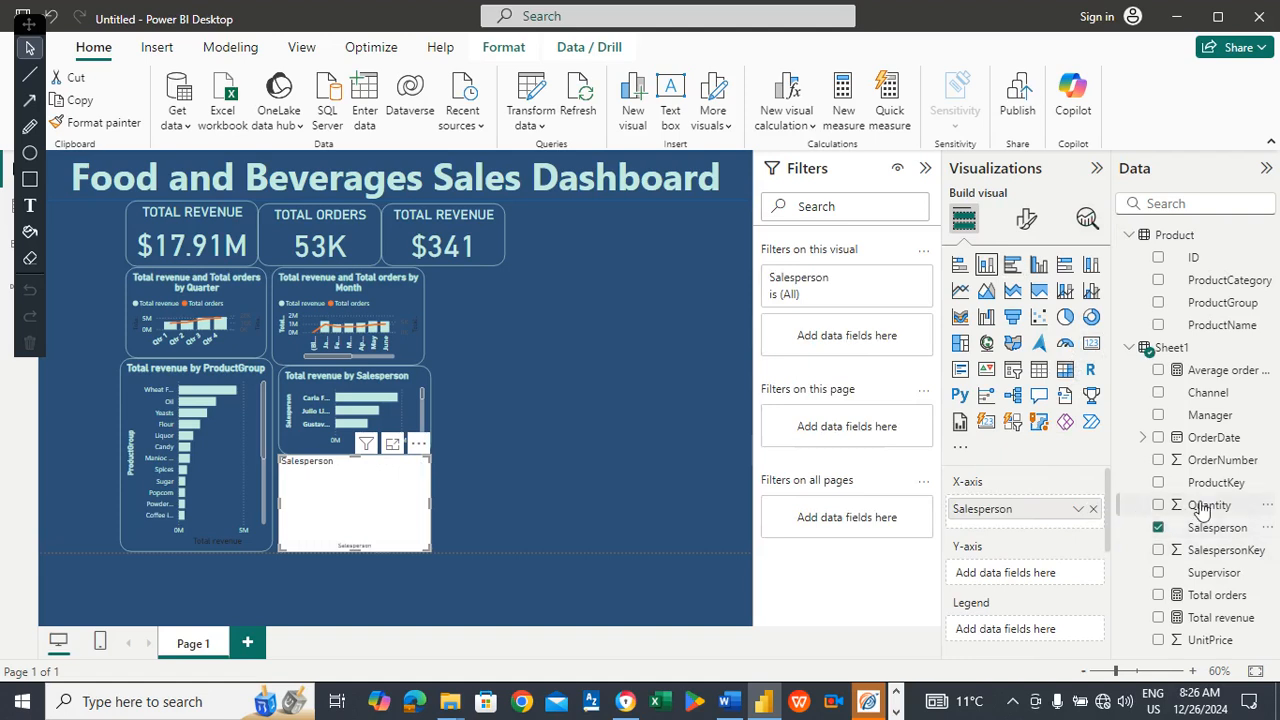
pyautogui.moveTo(1207, 603); pyautogui.dragTo(1057, 577)
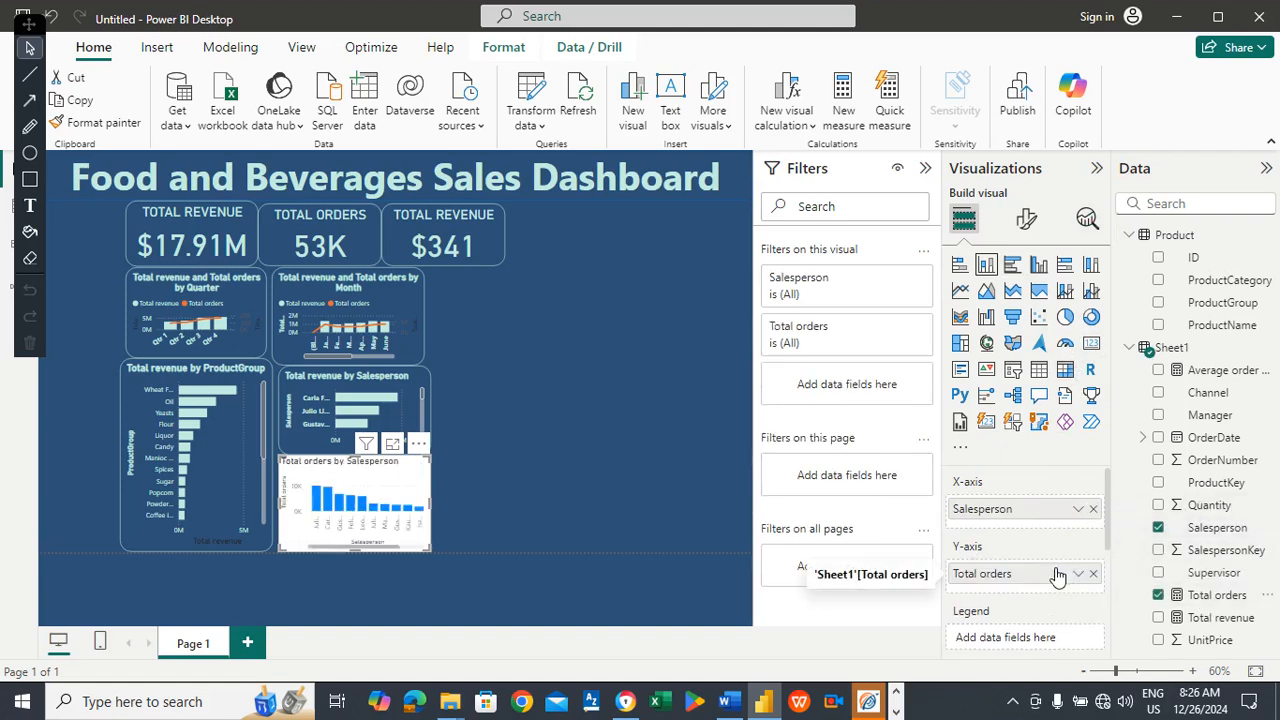
# Set the column color of the total orders by salesperson chart to orange and view the chart in focus mode.
pyautogui.moveTo(345, 505)
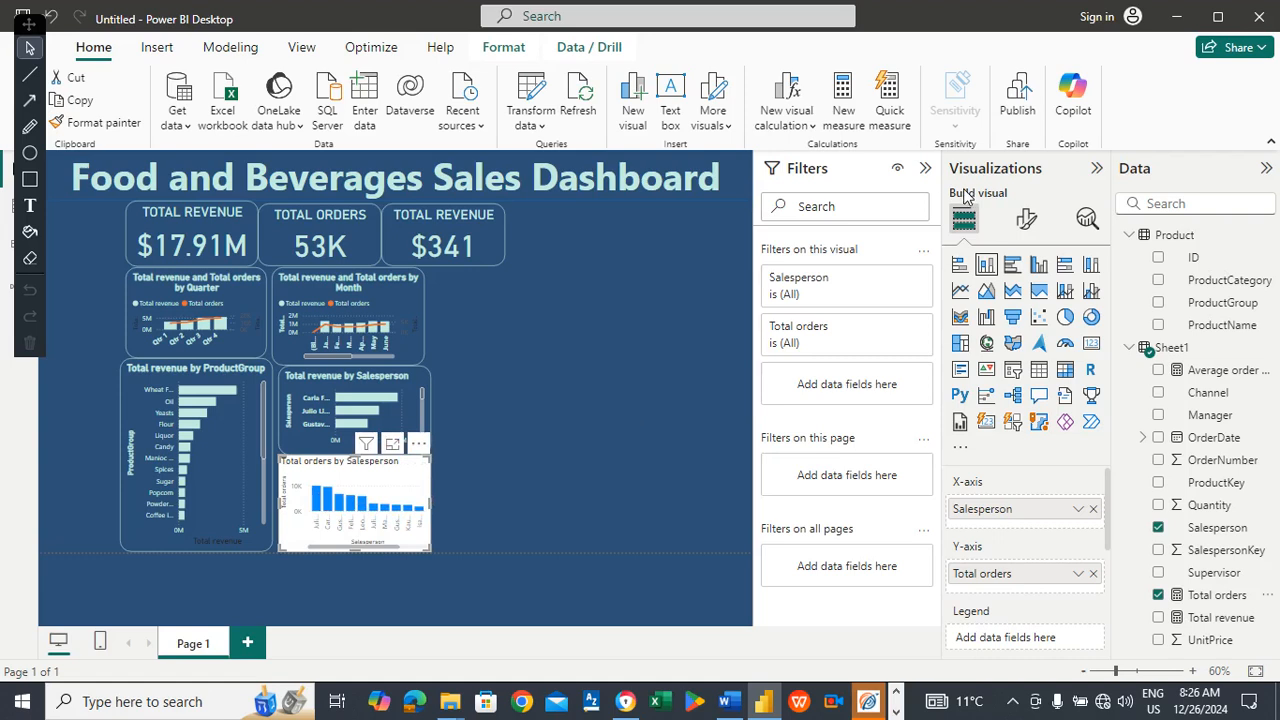
pyautogui.click(1025, 219)
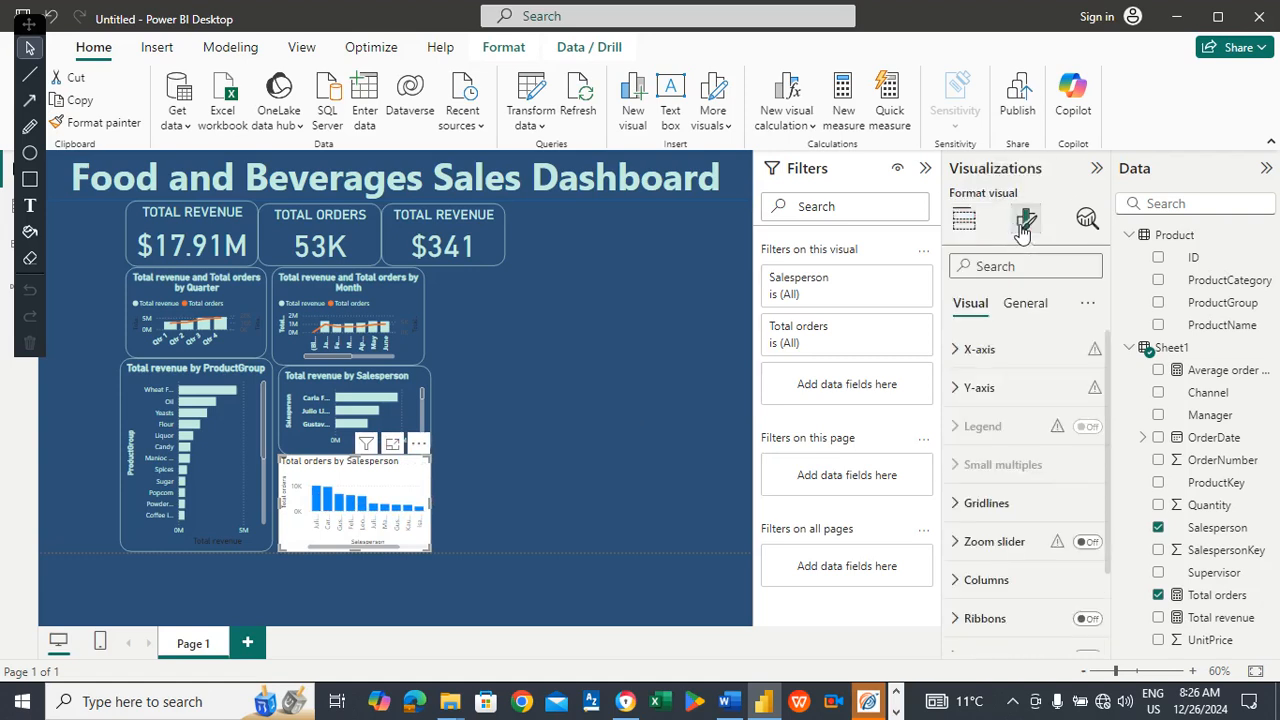
pyautogui.click(1025, 308)
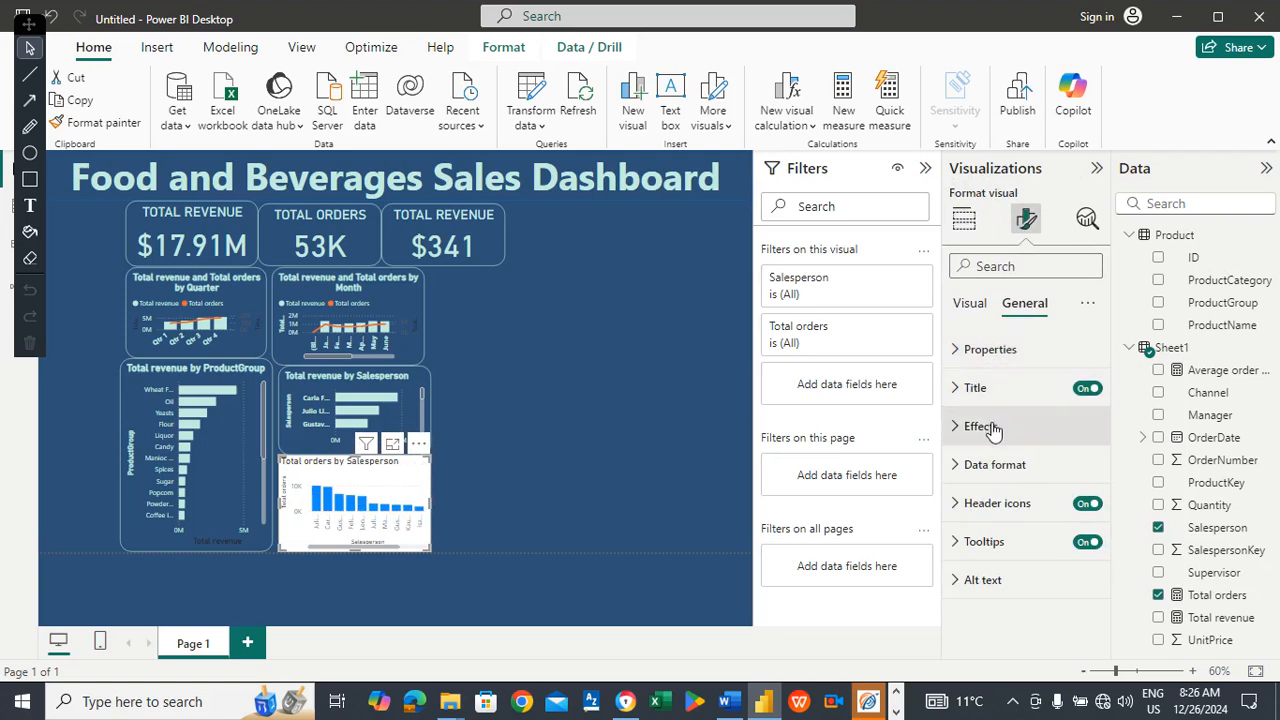
pyautogui.click(970, 303)
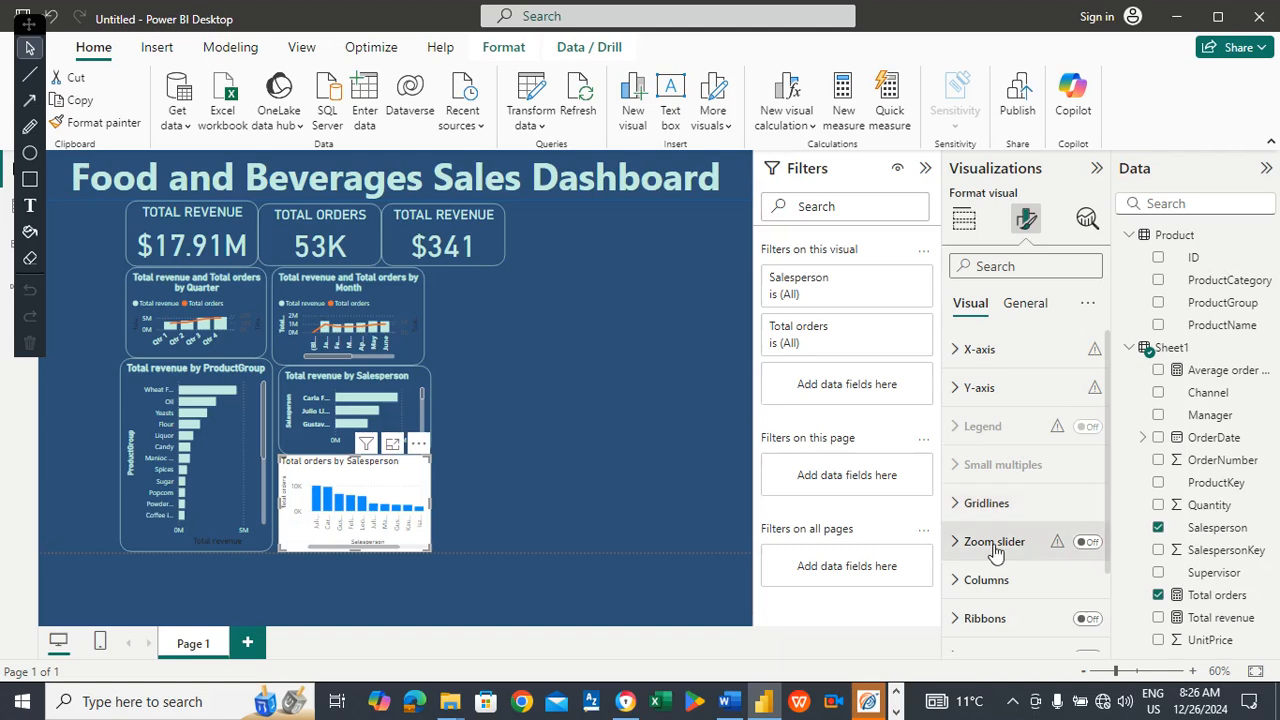
pyautogui.click(975, 580)
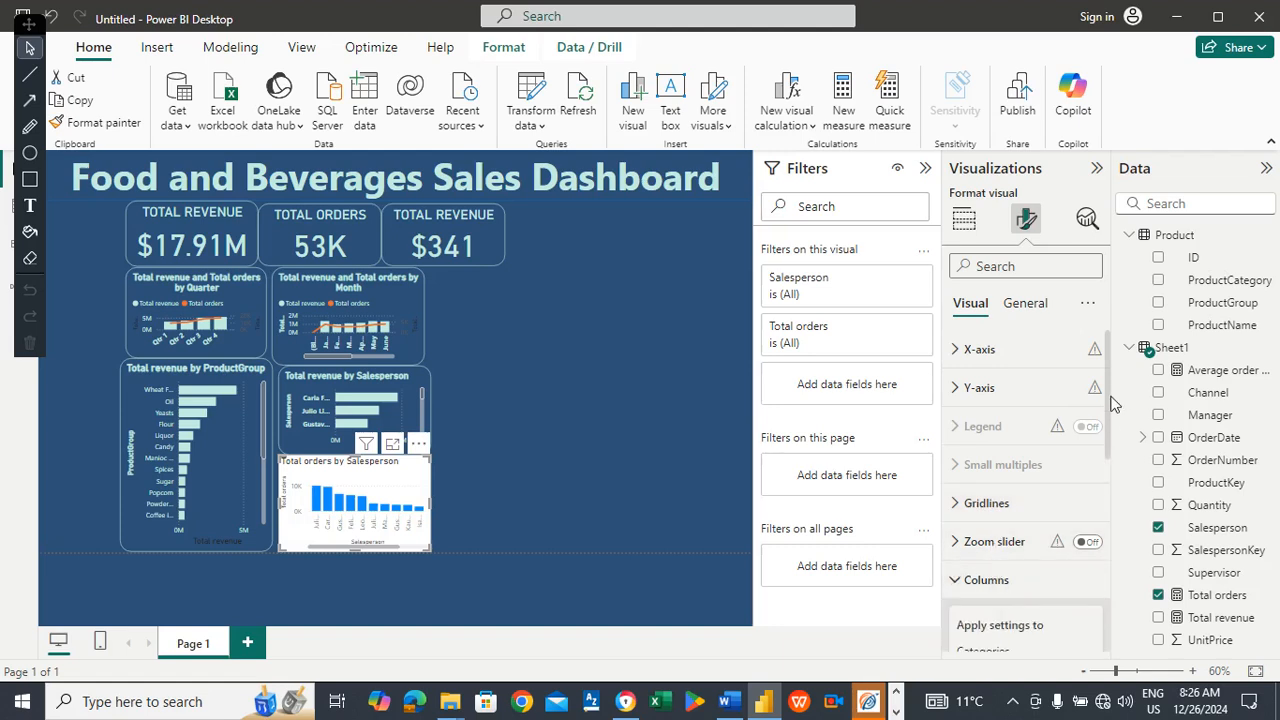
pyautogui.scroll(-2, 1110, 450)
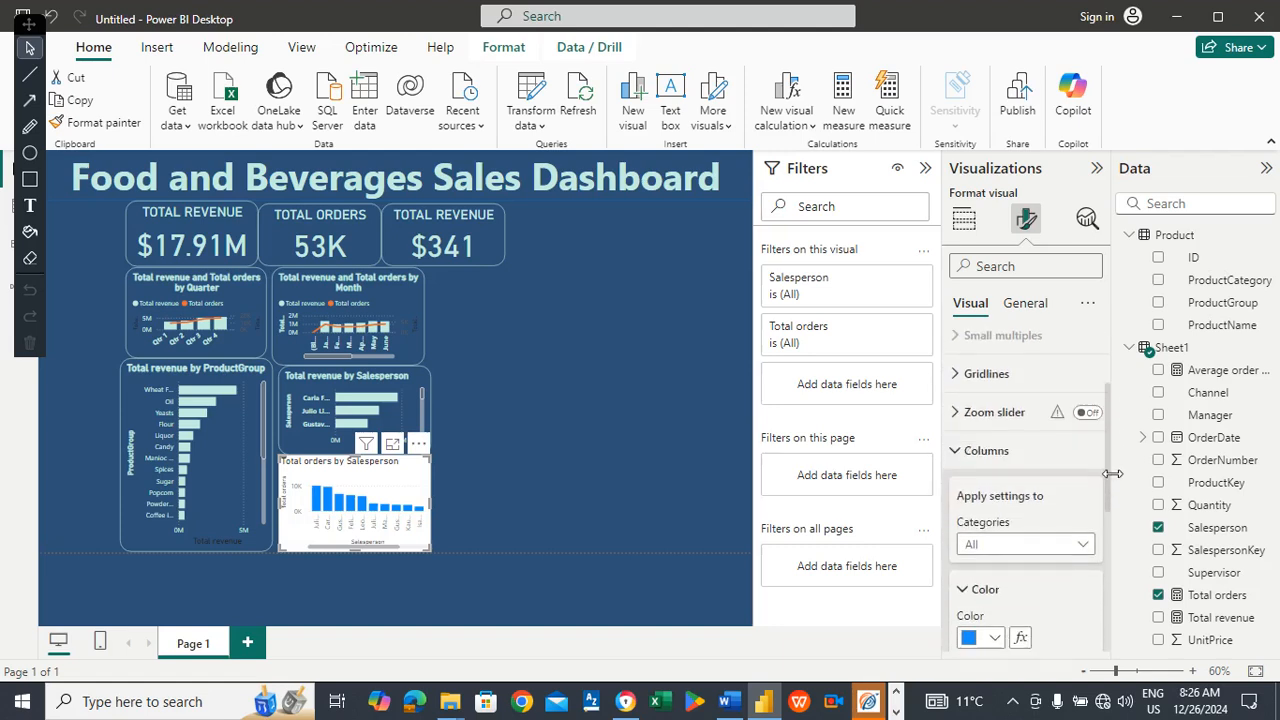
pyautogui.scroll(-2, 1115, 478)
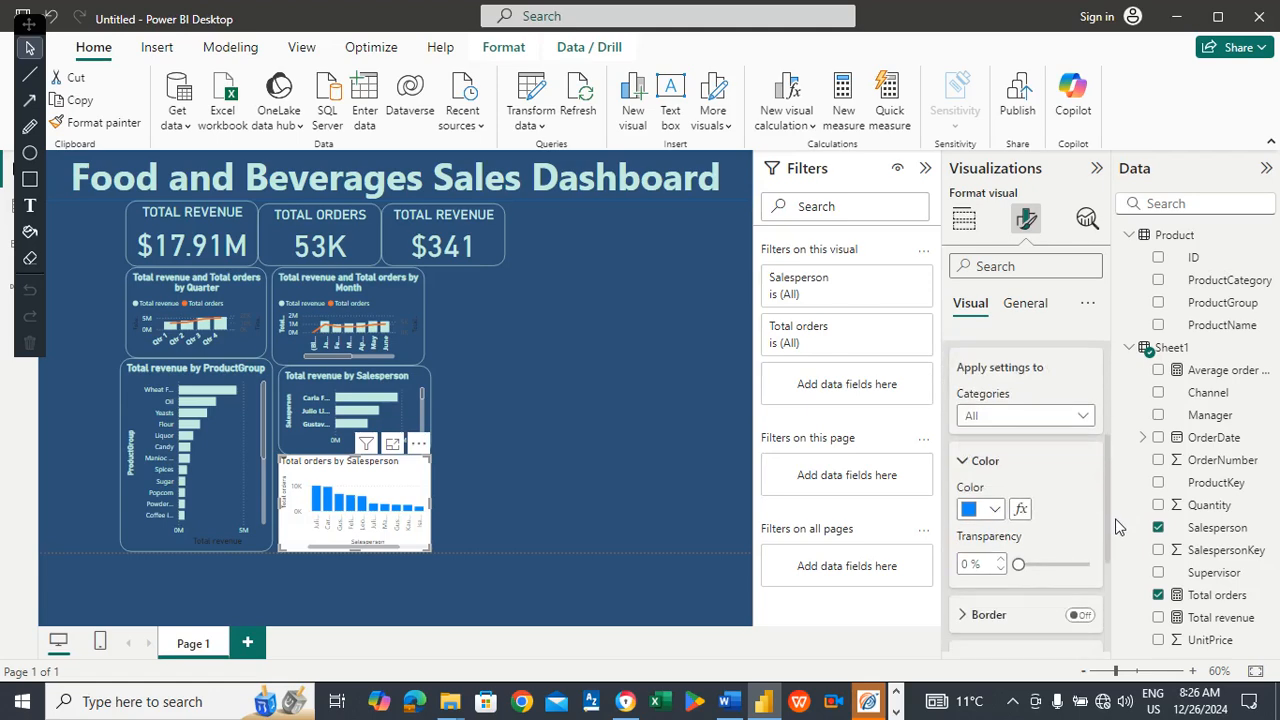
pyautogui.click(986, 512)
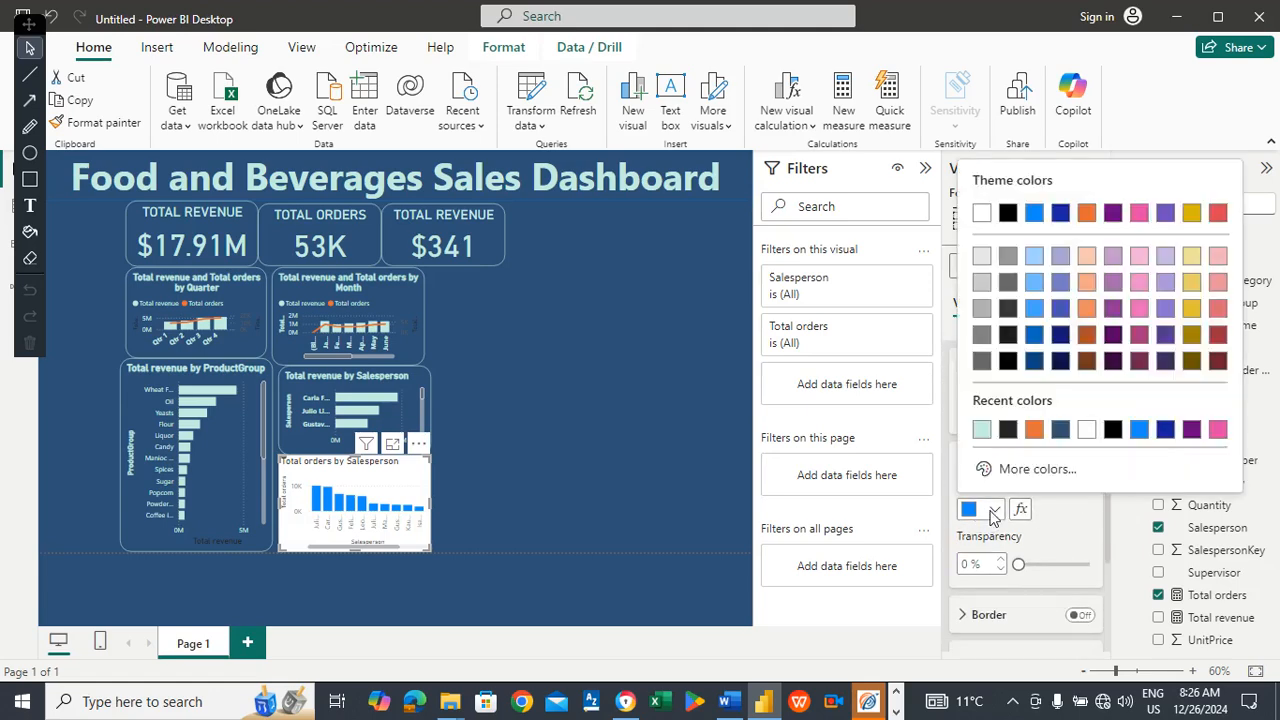
pyautogui.click(982, 432)
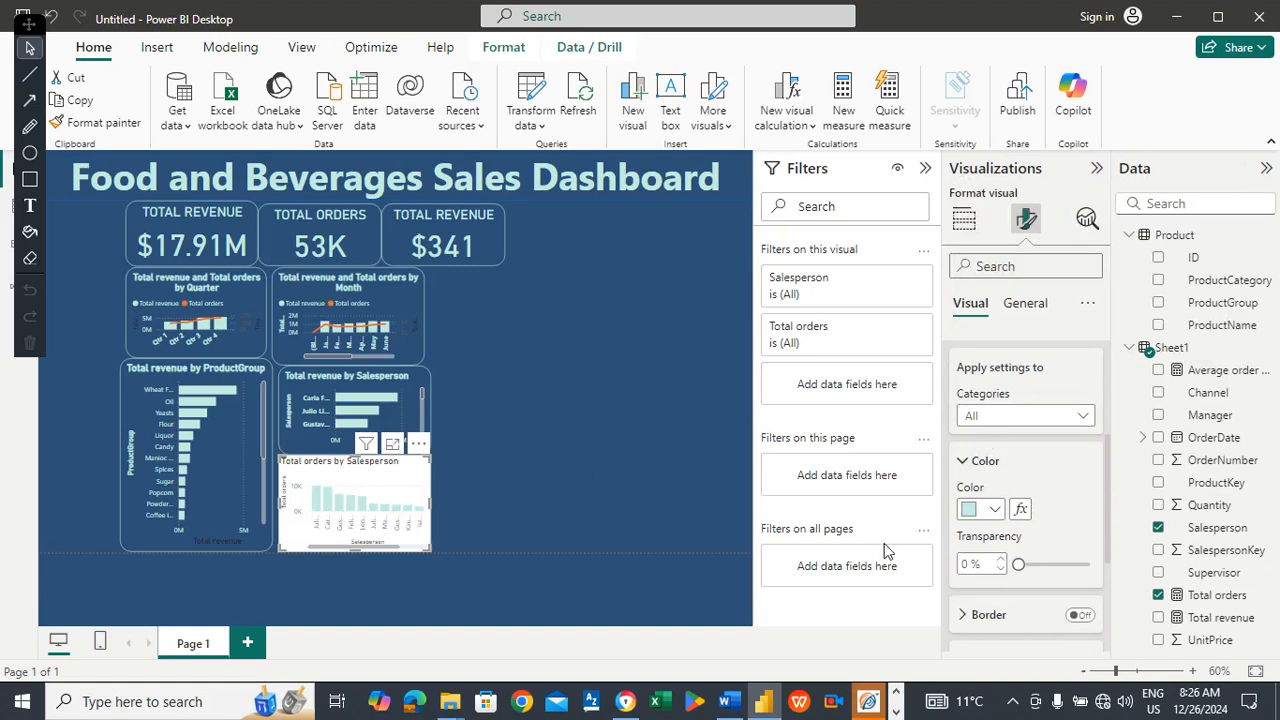
pyautogui.click(997, 512)
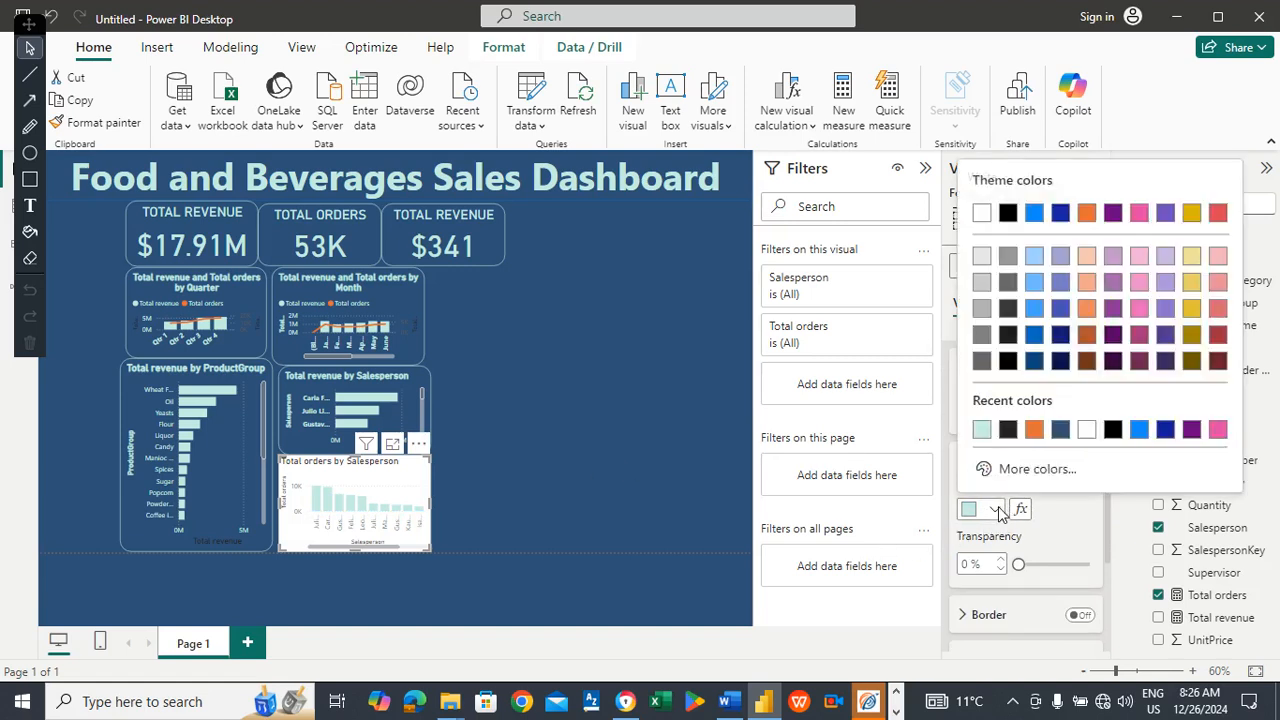
pyautogui.click(1037, 432)
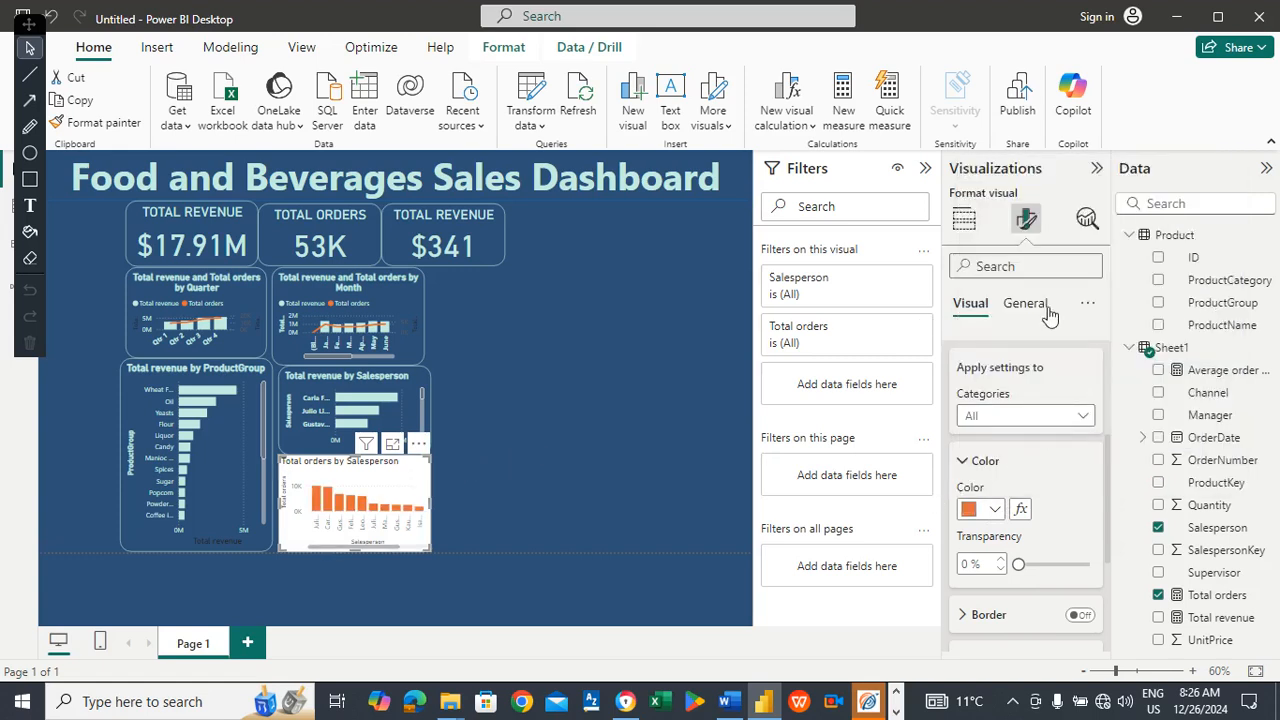
pyautogui.click(391, 446)
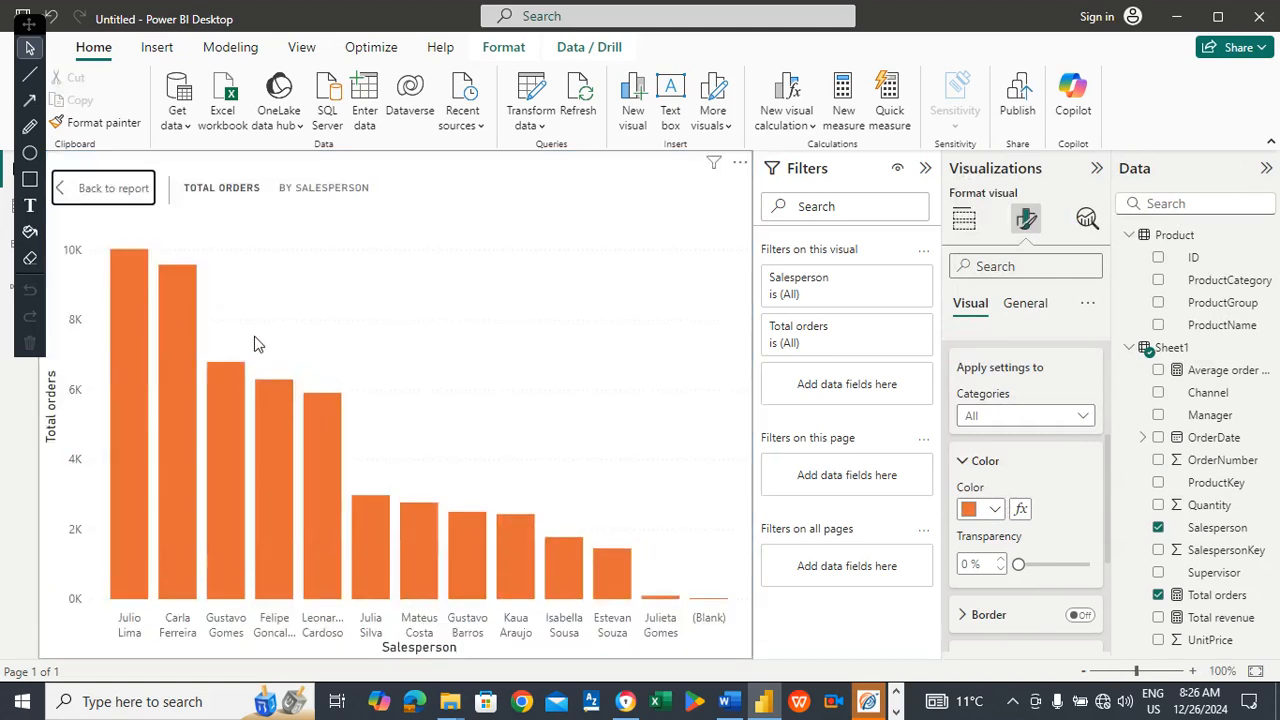
# Leave focus mode and turn off the background of the total orders by salesperson chart.
pyautogui.click(94, 190)
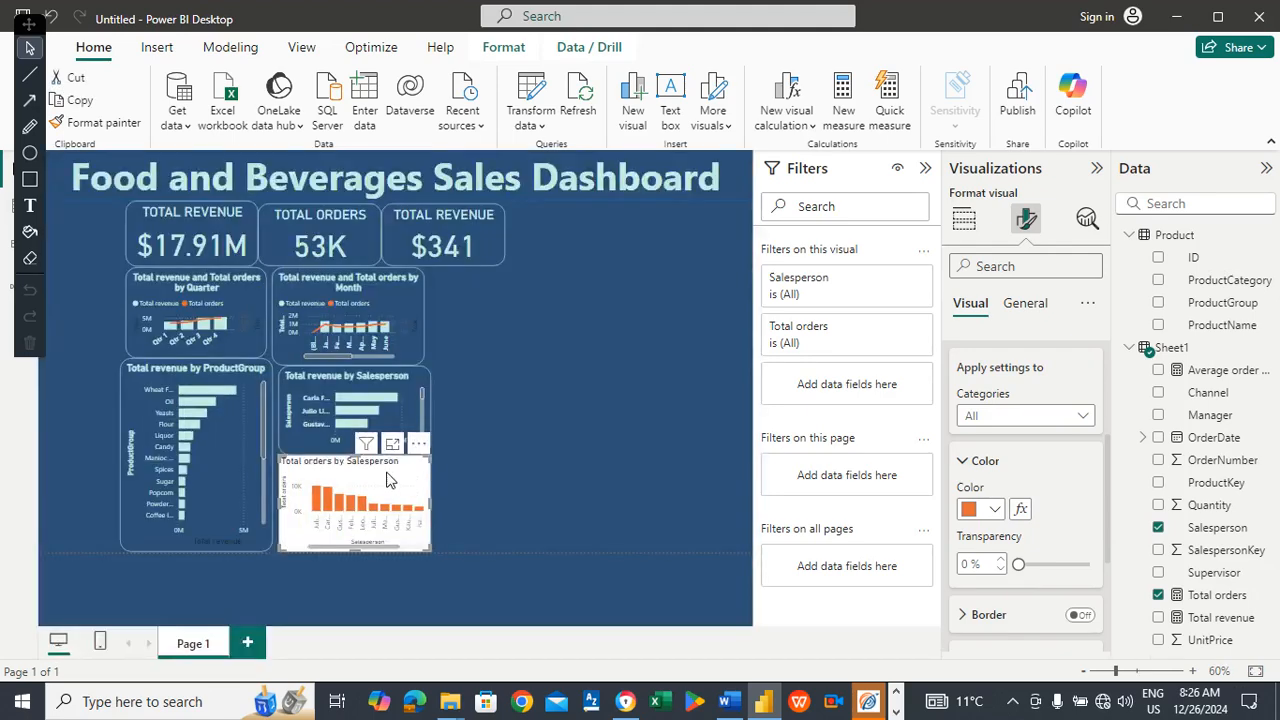
pyautogui.click(1027, 305)
pyautogui.click(1008, 428)
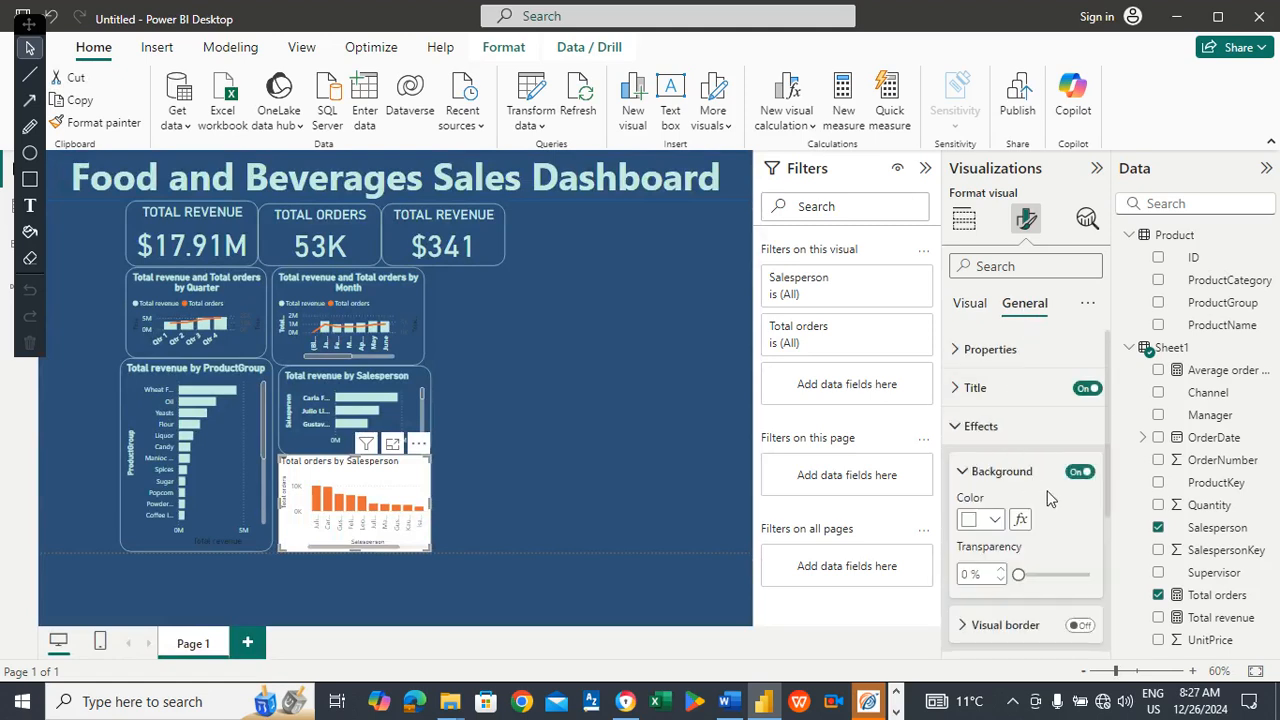
pyautogui.click(1072, 472)
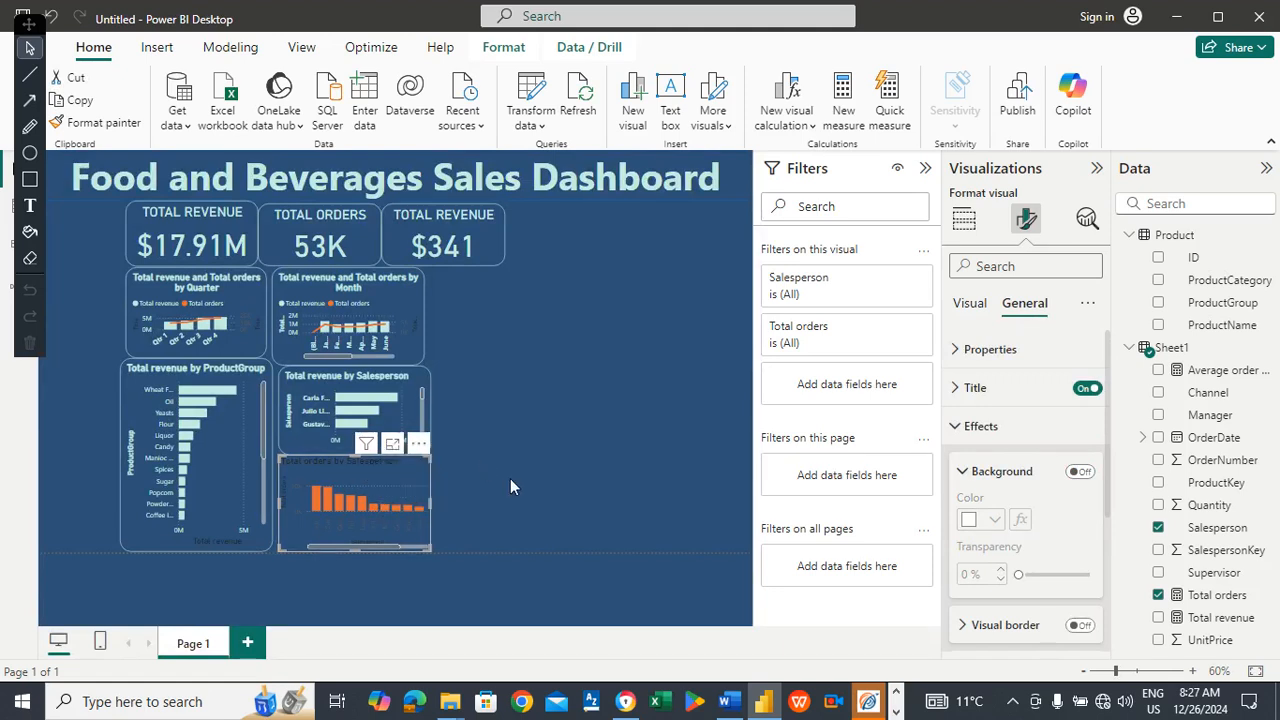
# Change the columns of the total orders by salesperson chart to light teal and check the chart in focus mode before returning to the report.
pyautogui.click(970, 303)
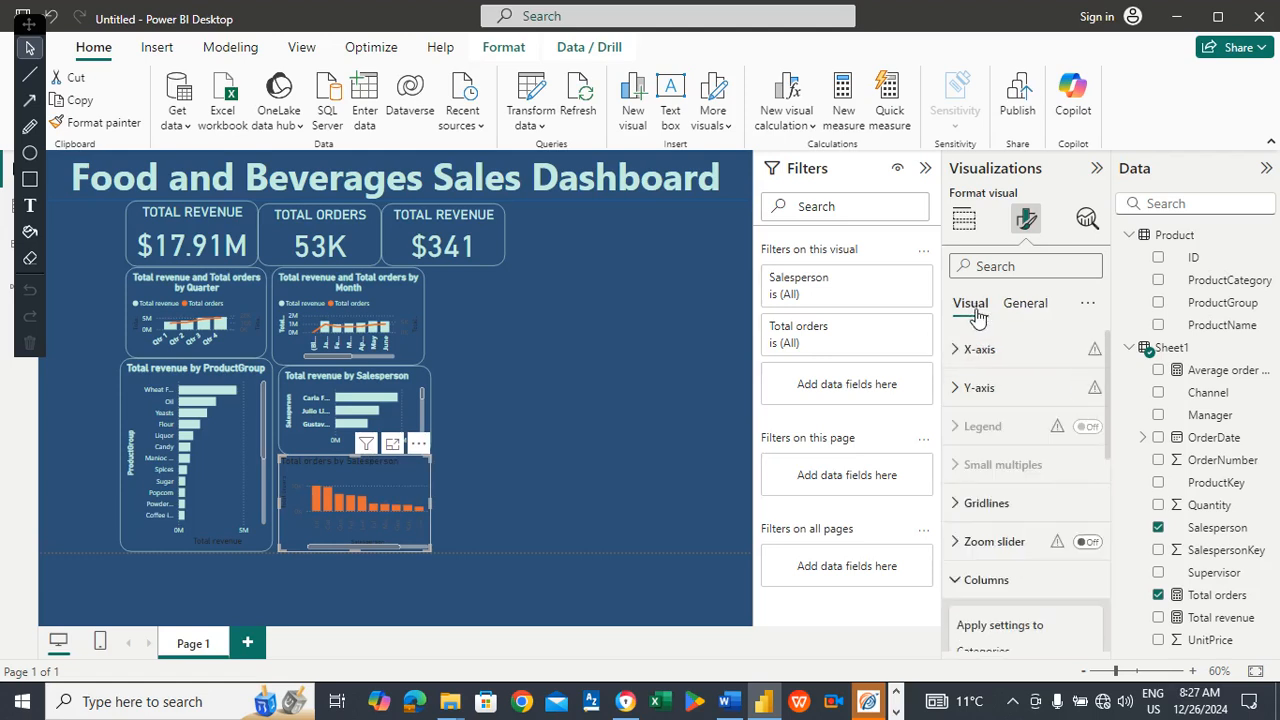
pyautogui.click(1012, 581)
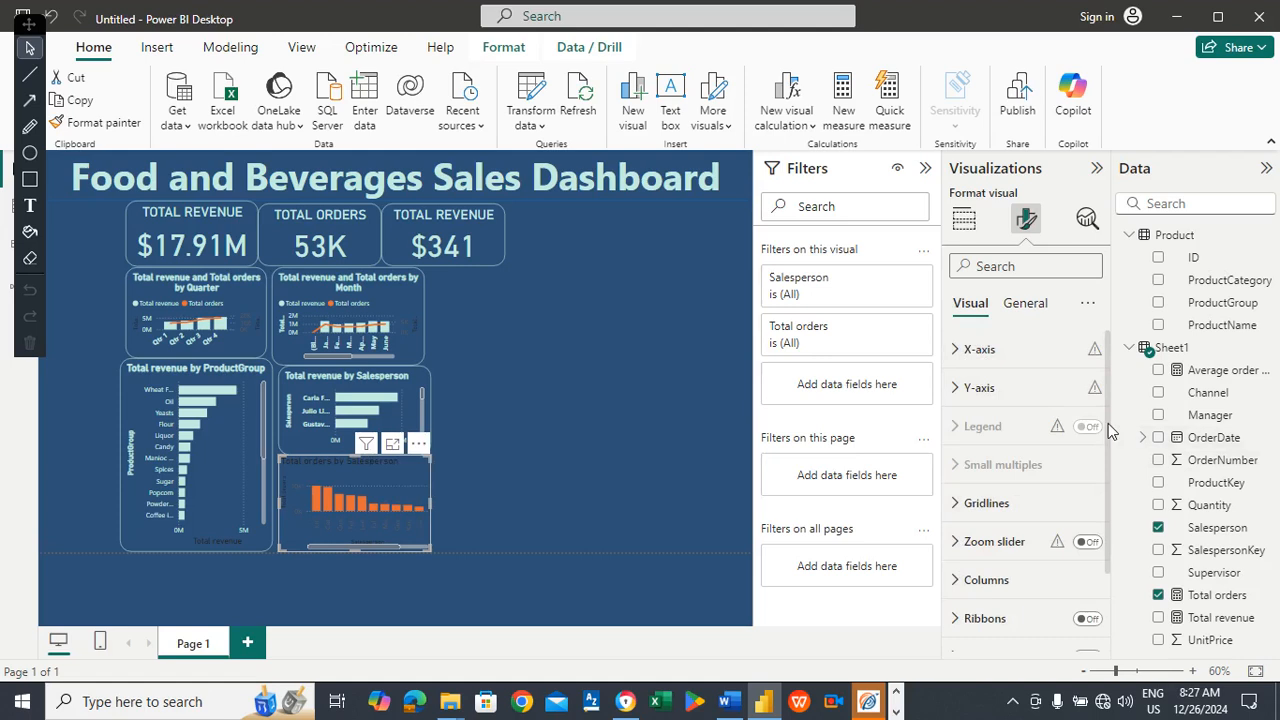
pyautogui.scroll(-2, 1108, 430)
pyautogui.click(986, 490)
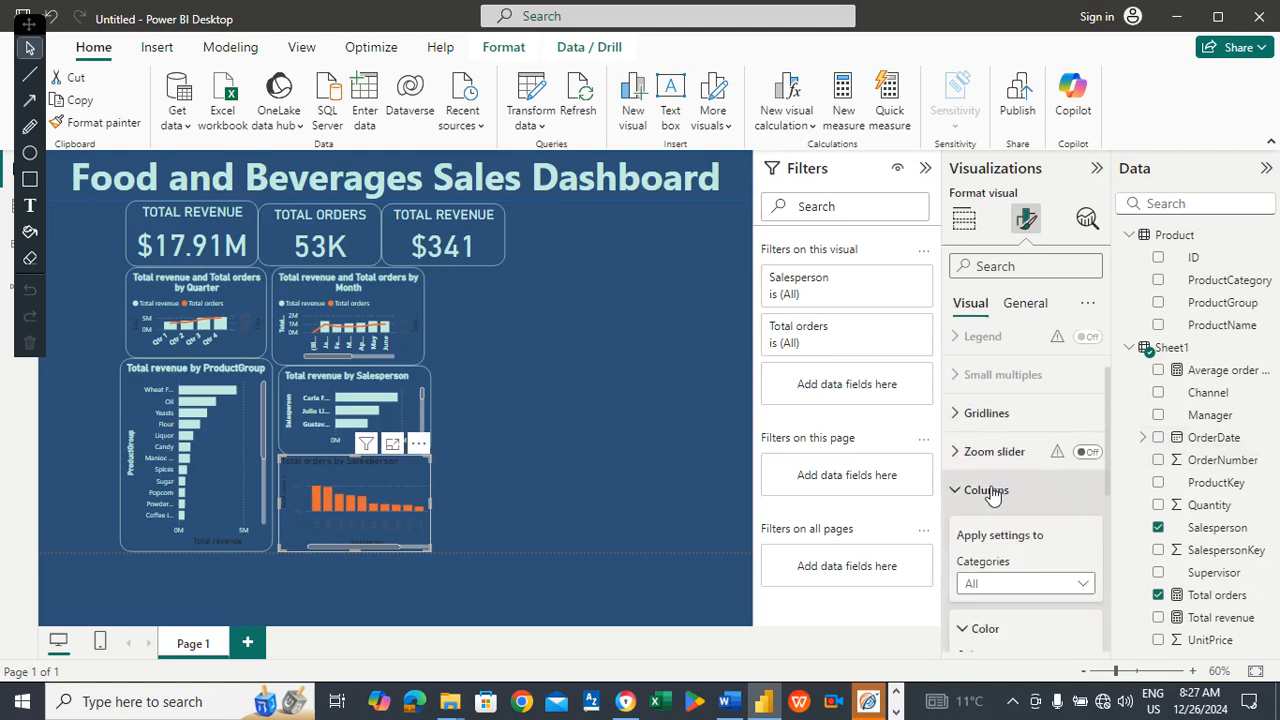
pyautogui.moveTo(1110, 436); pyautogui.dragTo(1105, 502)
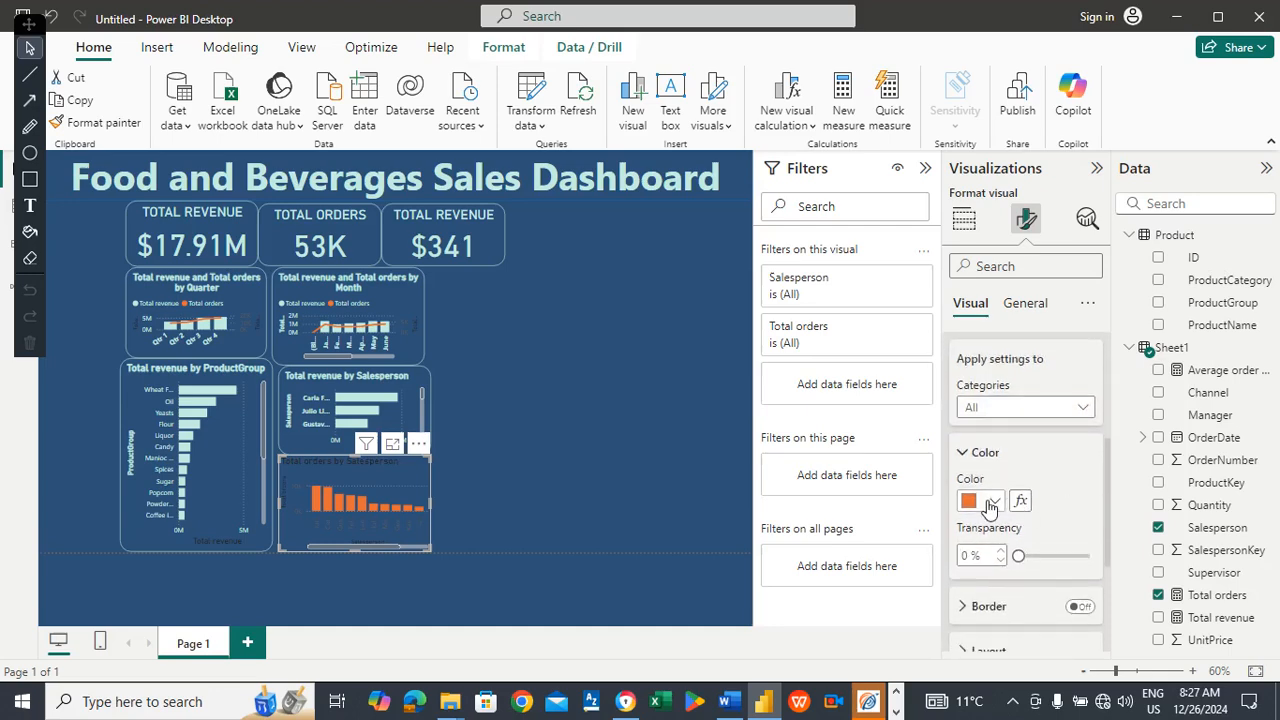
pyautogui.click(990, 502)
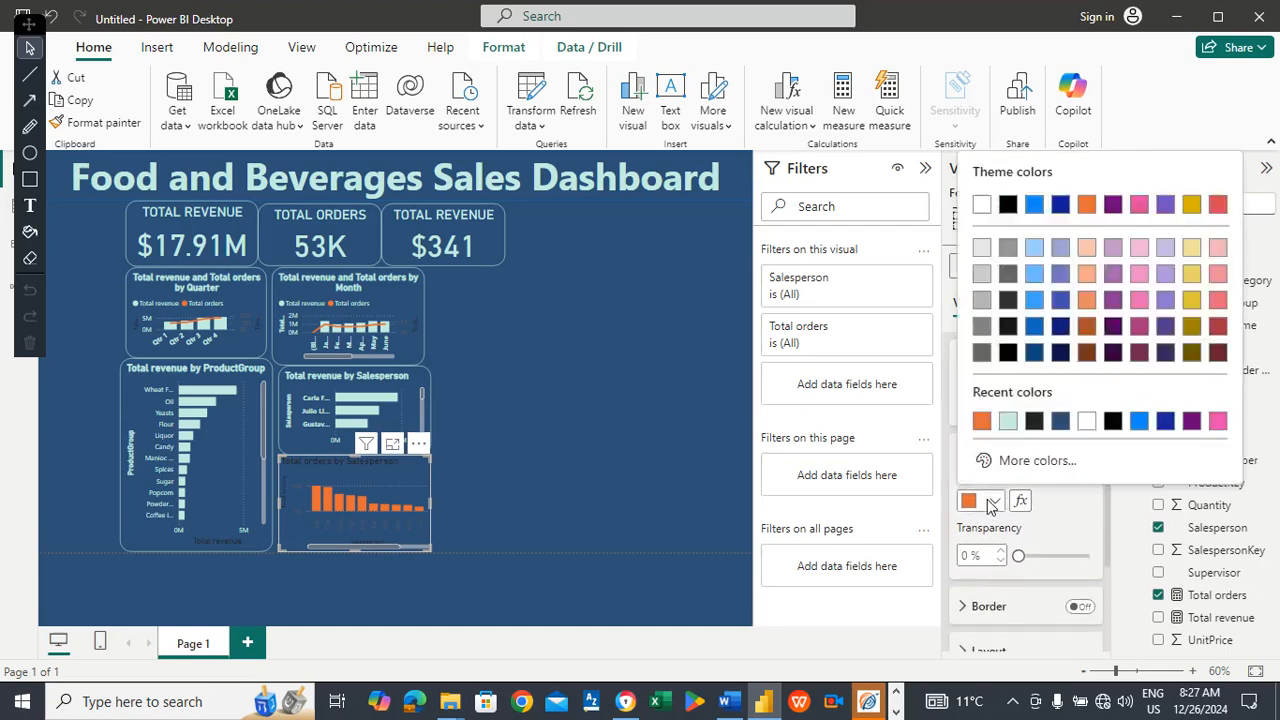
pyautogui.click(1007, 424)
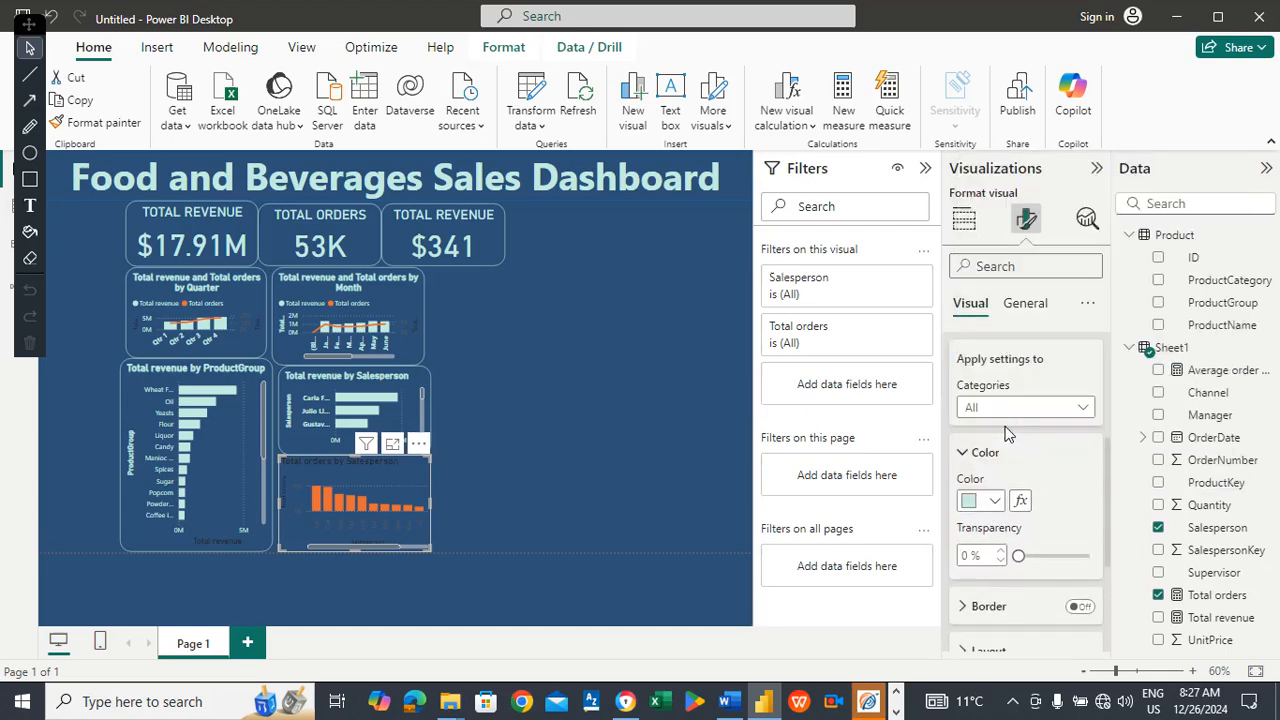
pyautogui.click(392, 444)
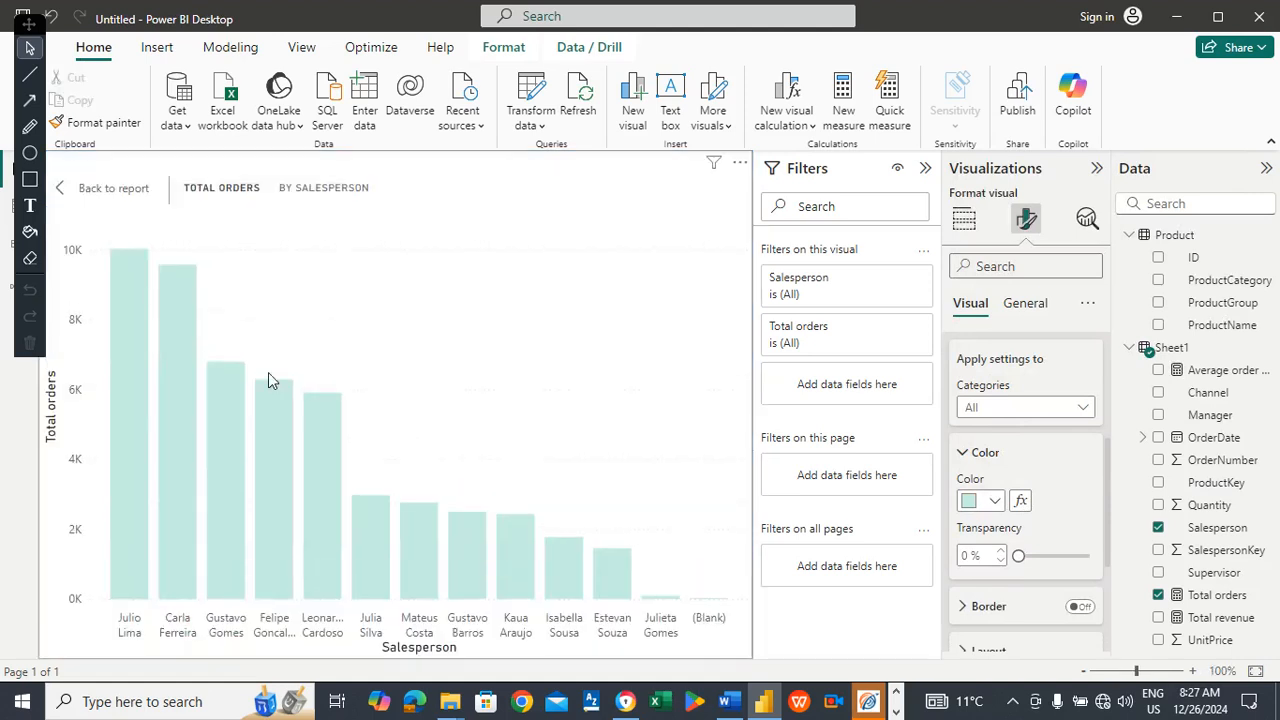
pyautogui.moveTo(134, 297)
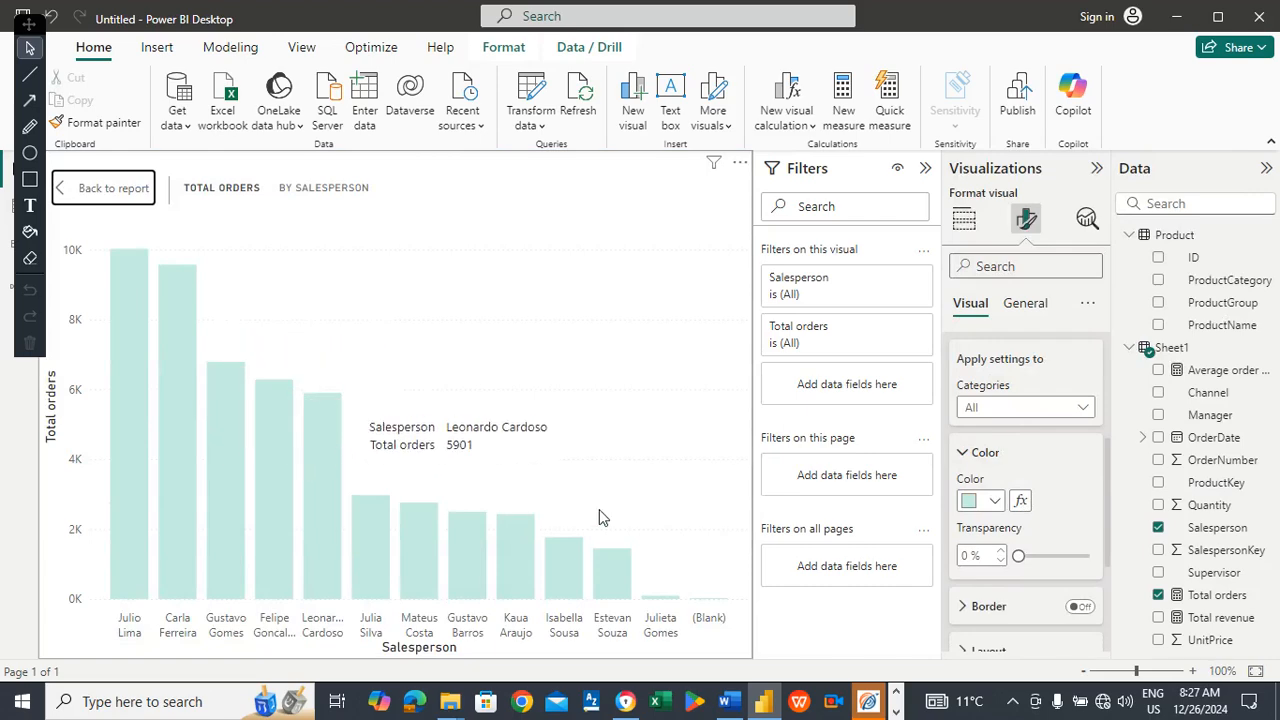
pyautogui.click(115, 189)
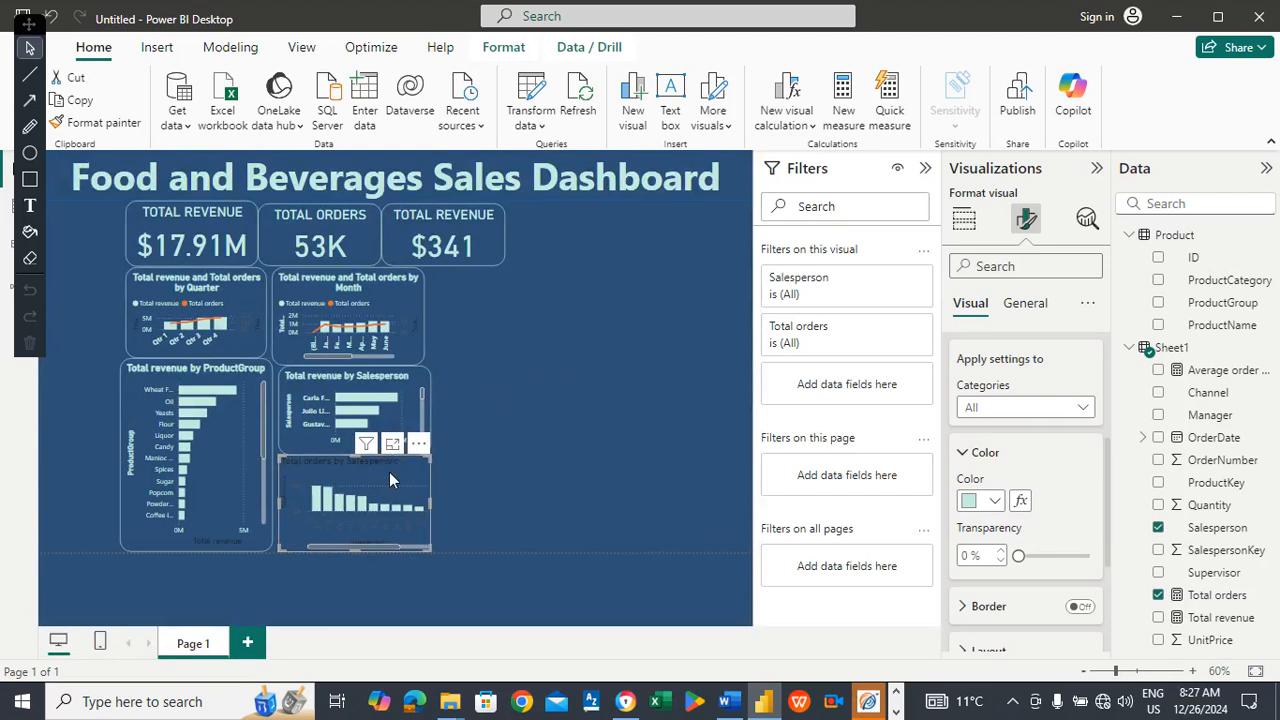
# Add a light teal visual border with 20 px rounded corners to the total orders by salesperson chart.
pyautogui.click(1035, 310)
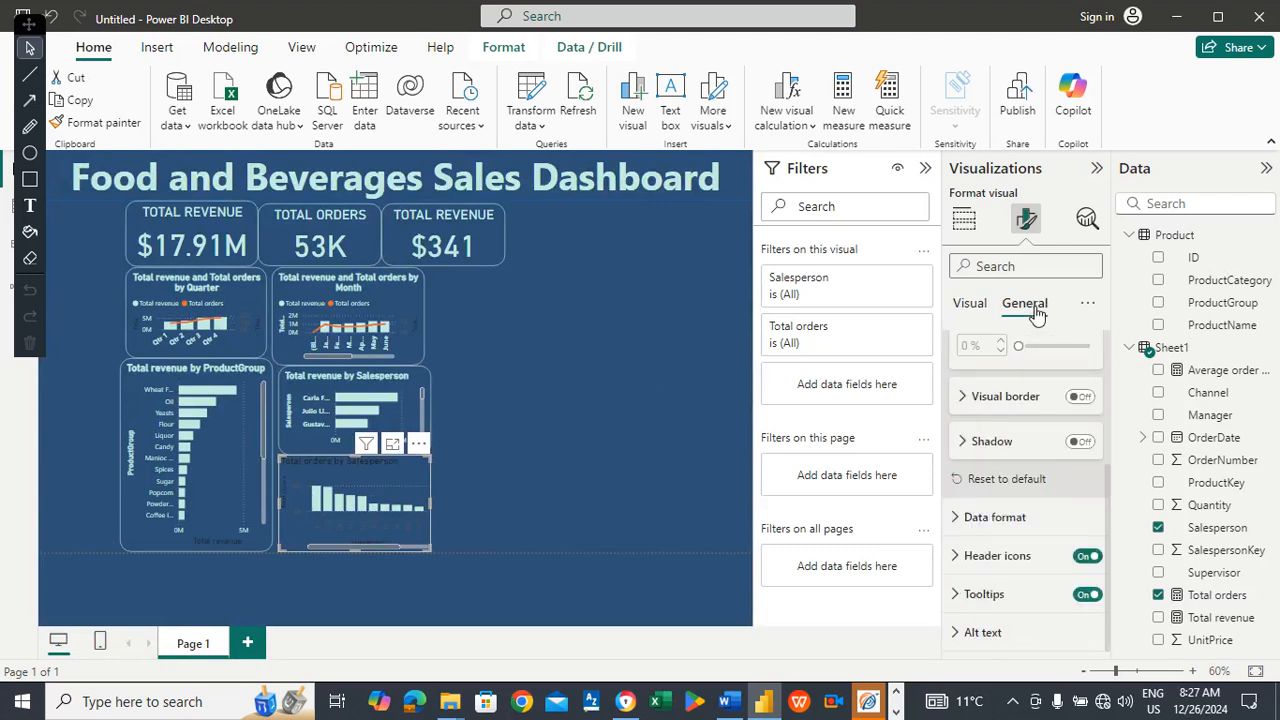
pyautogui.click(1077, 398)
pyautogui.click(1020, 397)
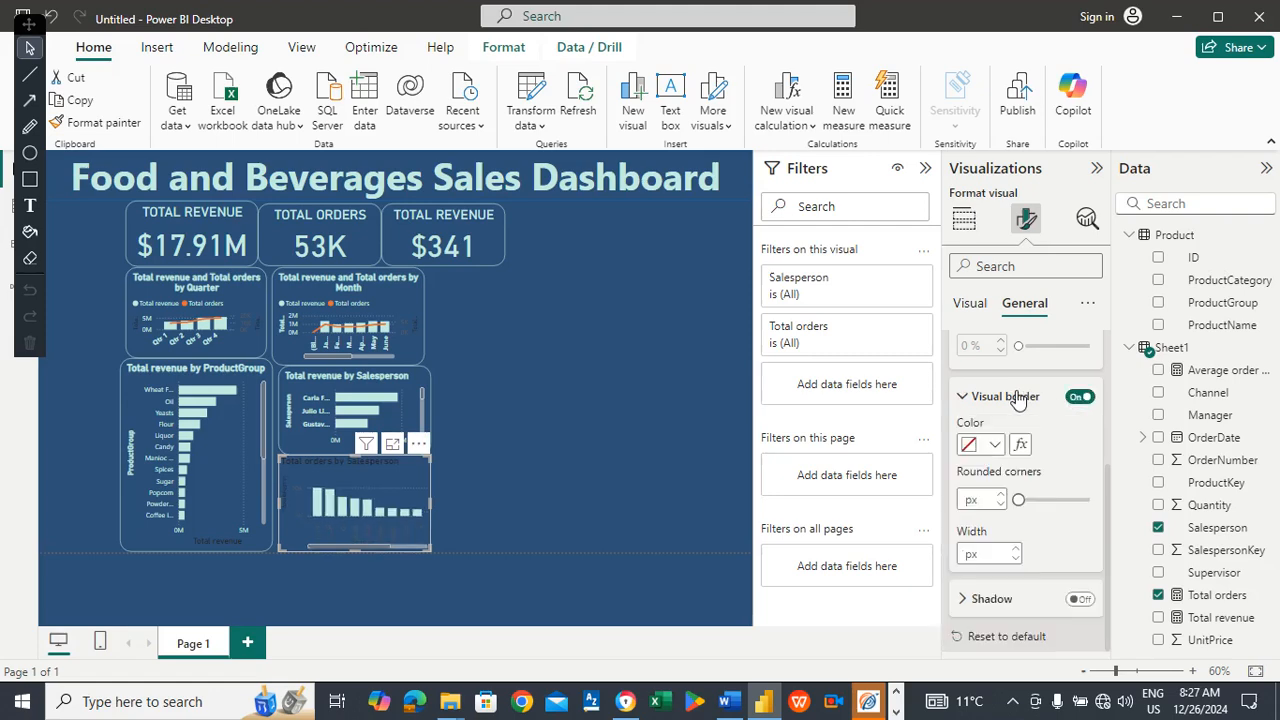
pyautogui.click(995, 444)
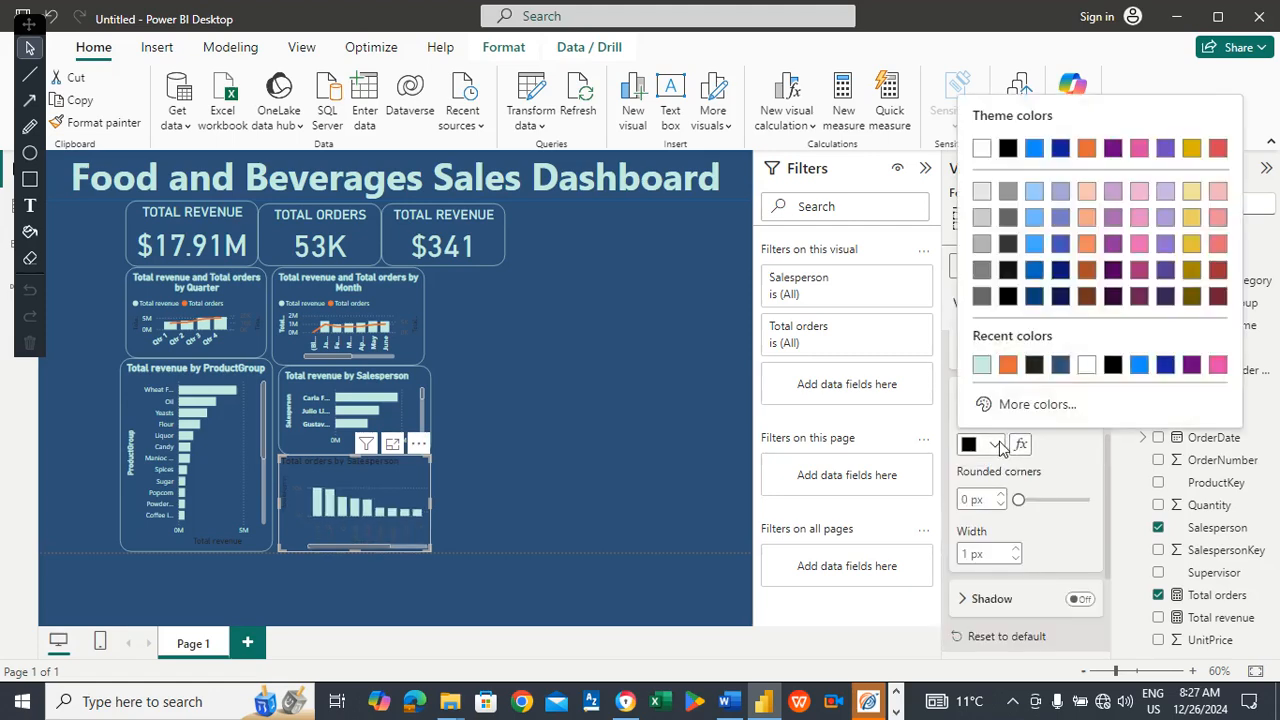
pyautogui.click(982, 365)
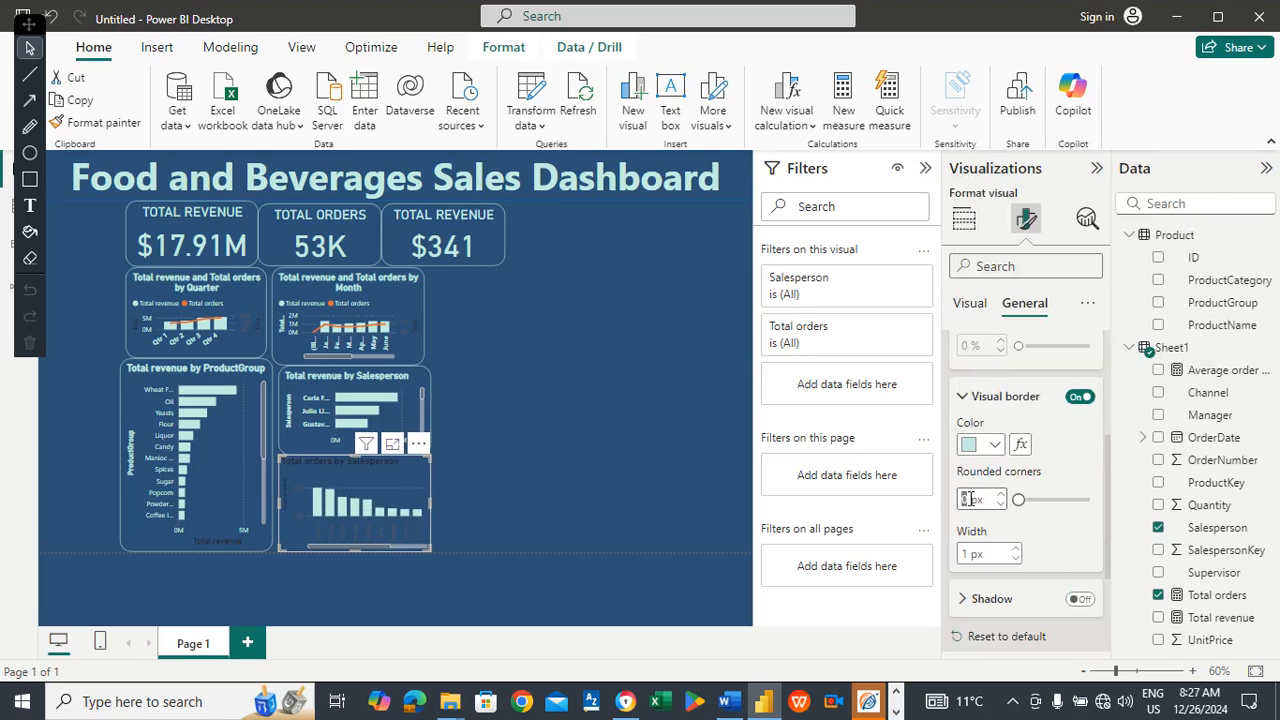
pyautogui.write('20')
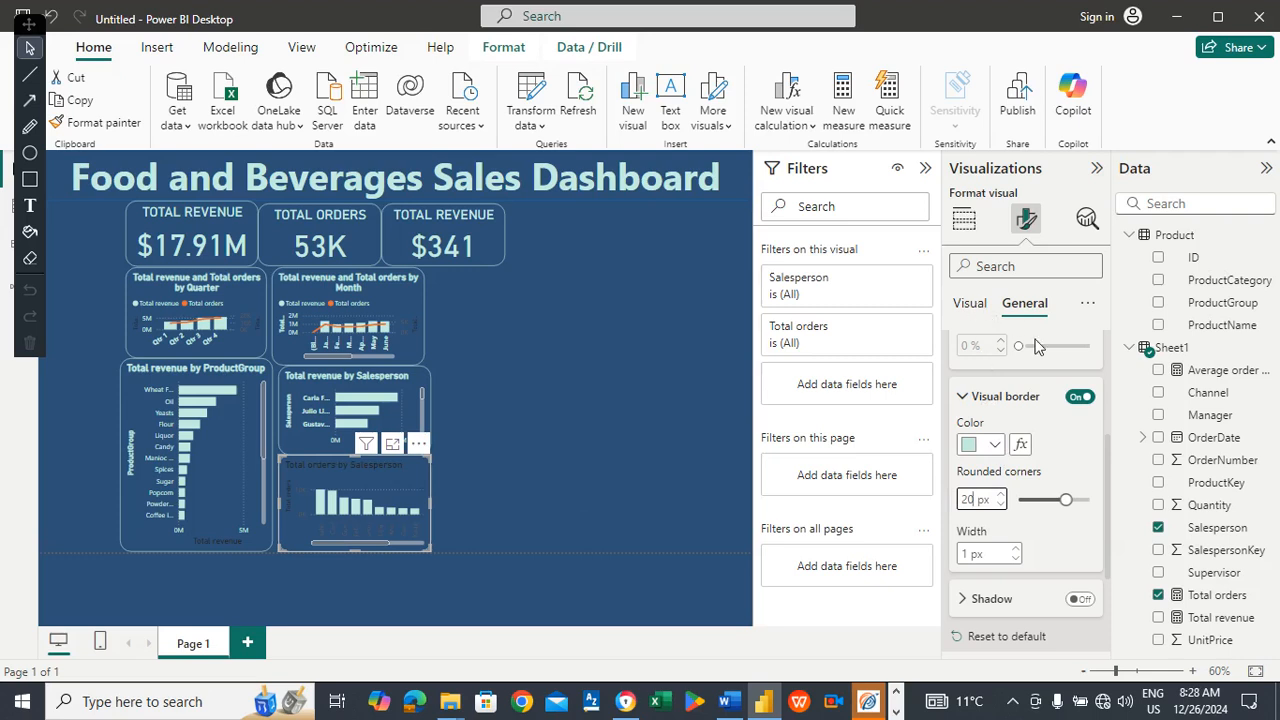
# Format the title of the total orders by salesperson chart in bold light teal.
pyautogui.scroll(3, 1100, 480)
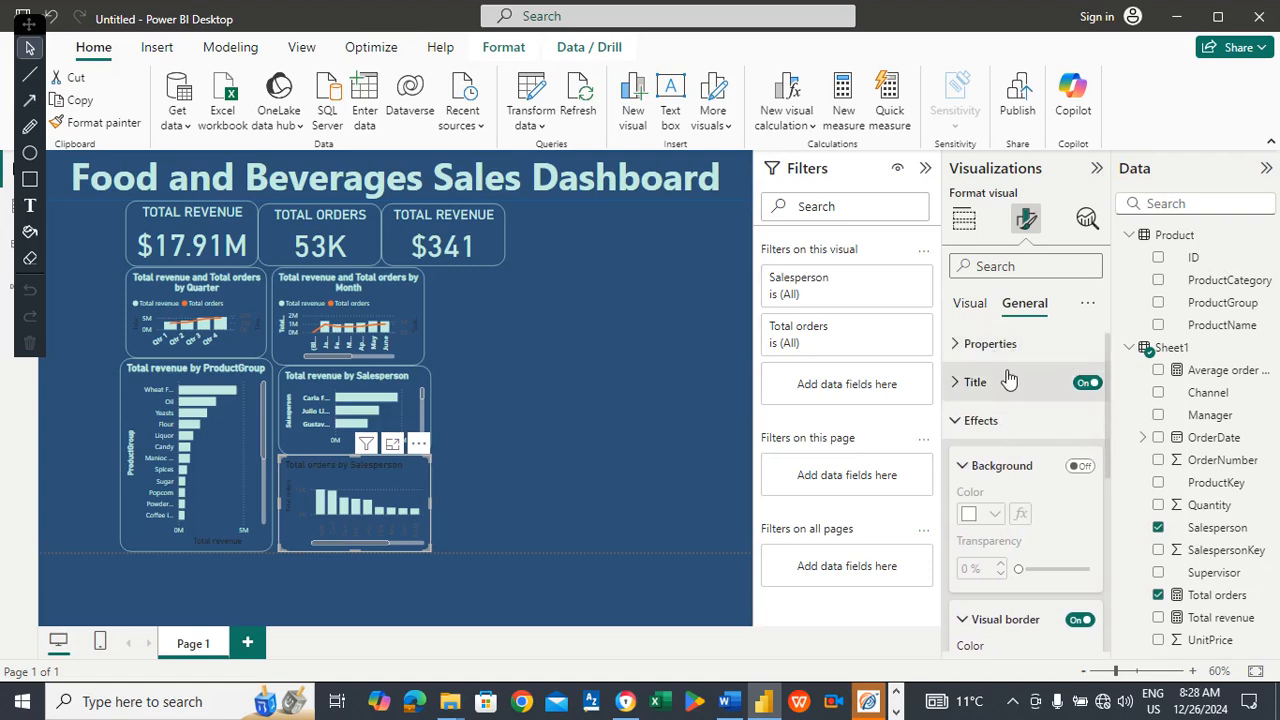
pyautogui.click(1000, 382)
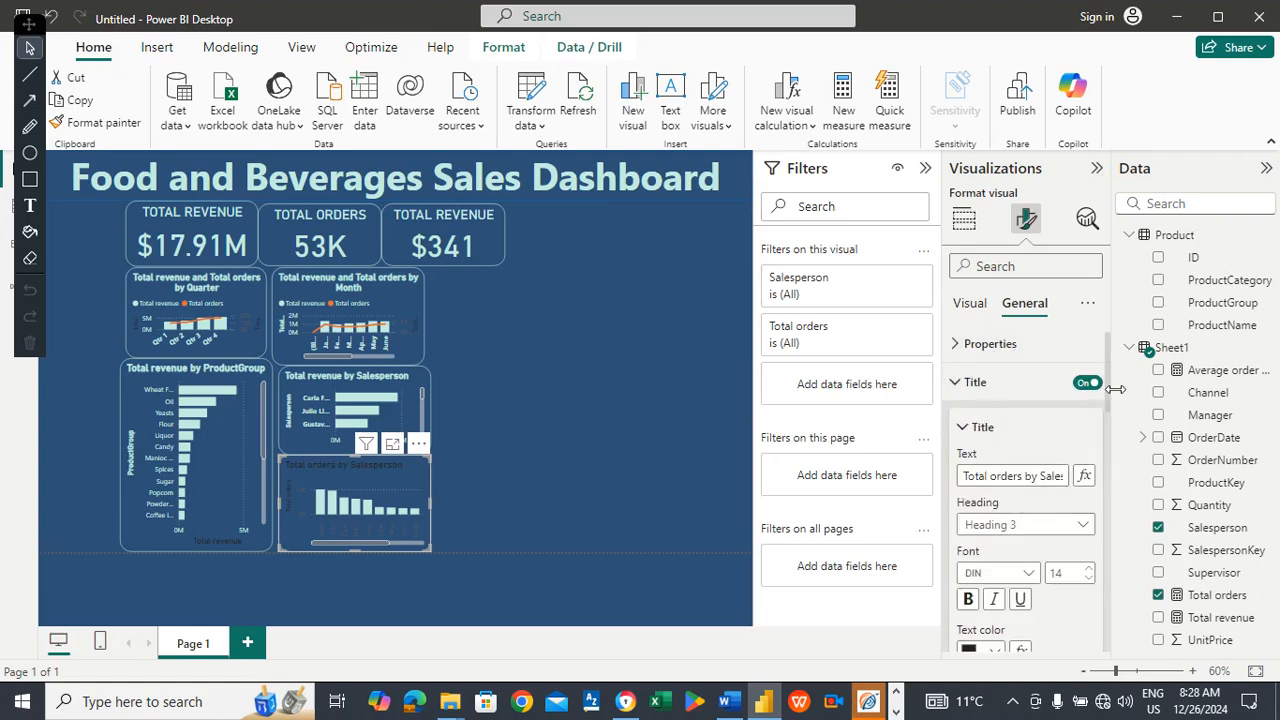
pyautogui.scroll(-3, 1108, 382)
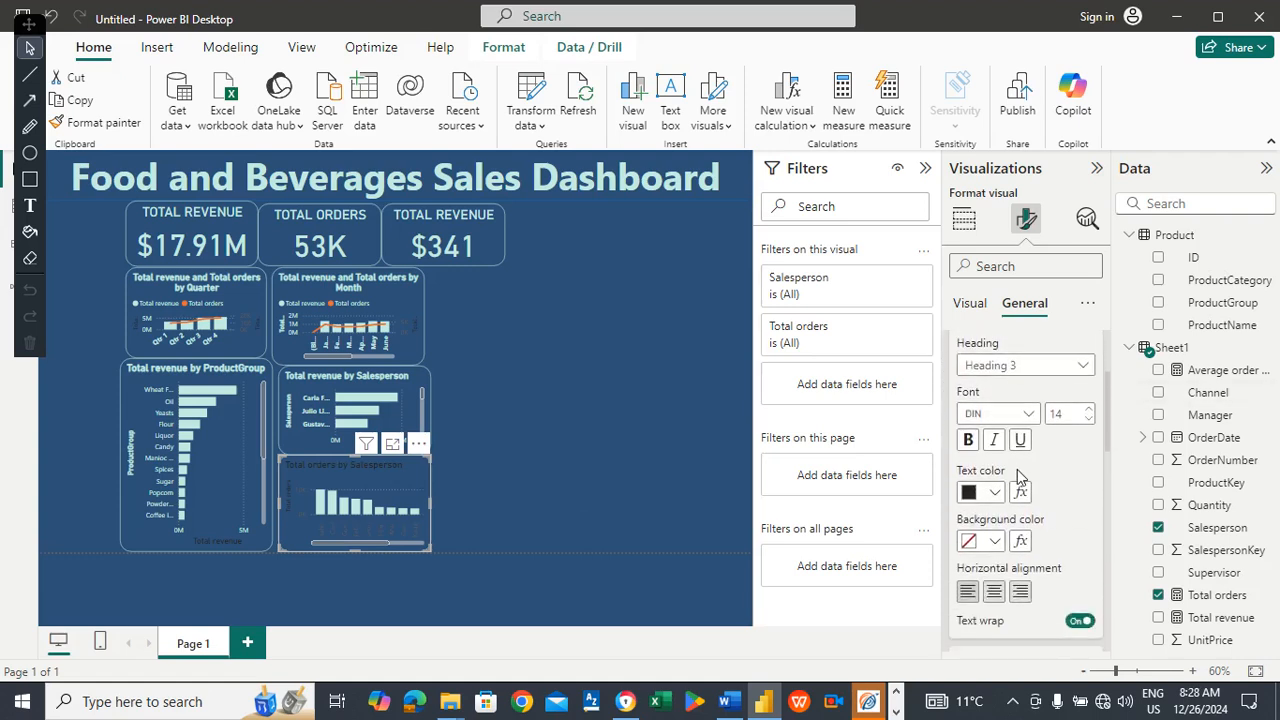
pyautogui.click(993, 492)
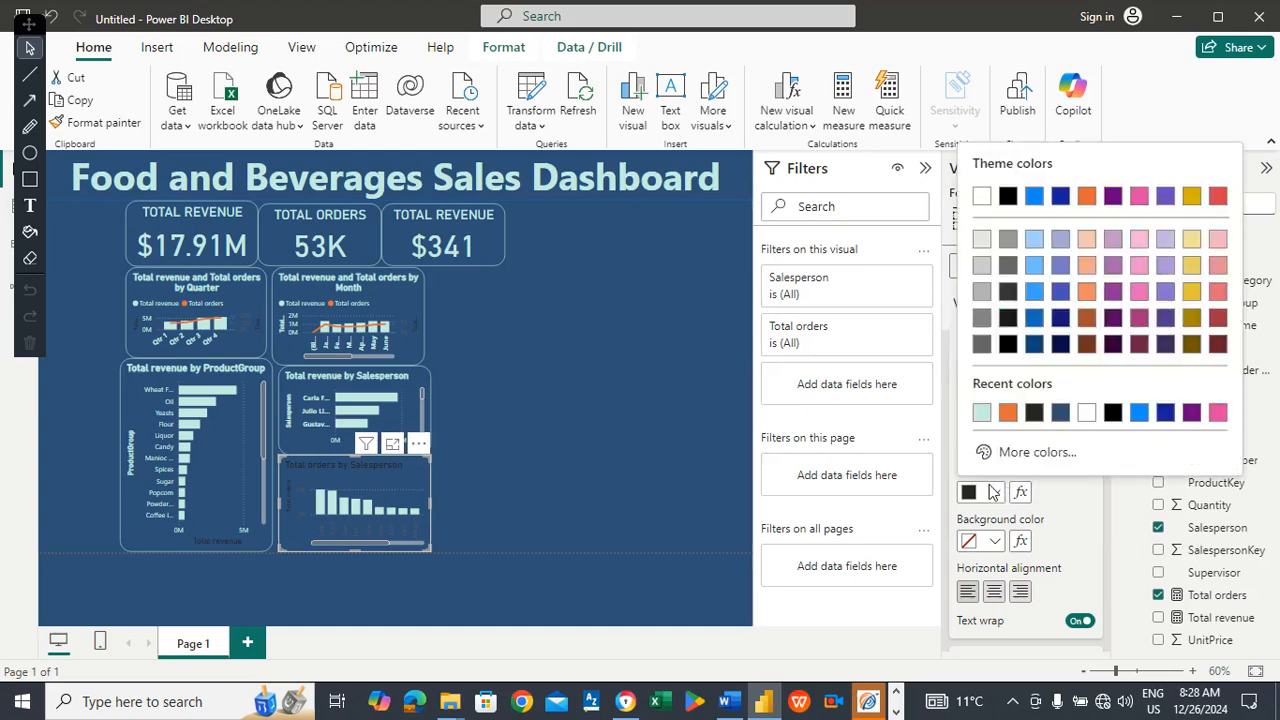
pyautogui.click(983, 417)
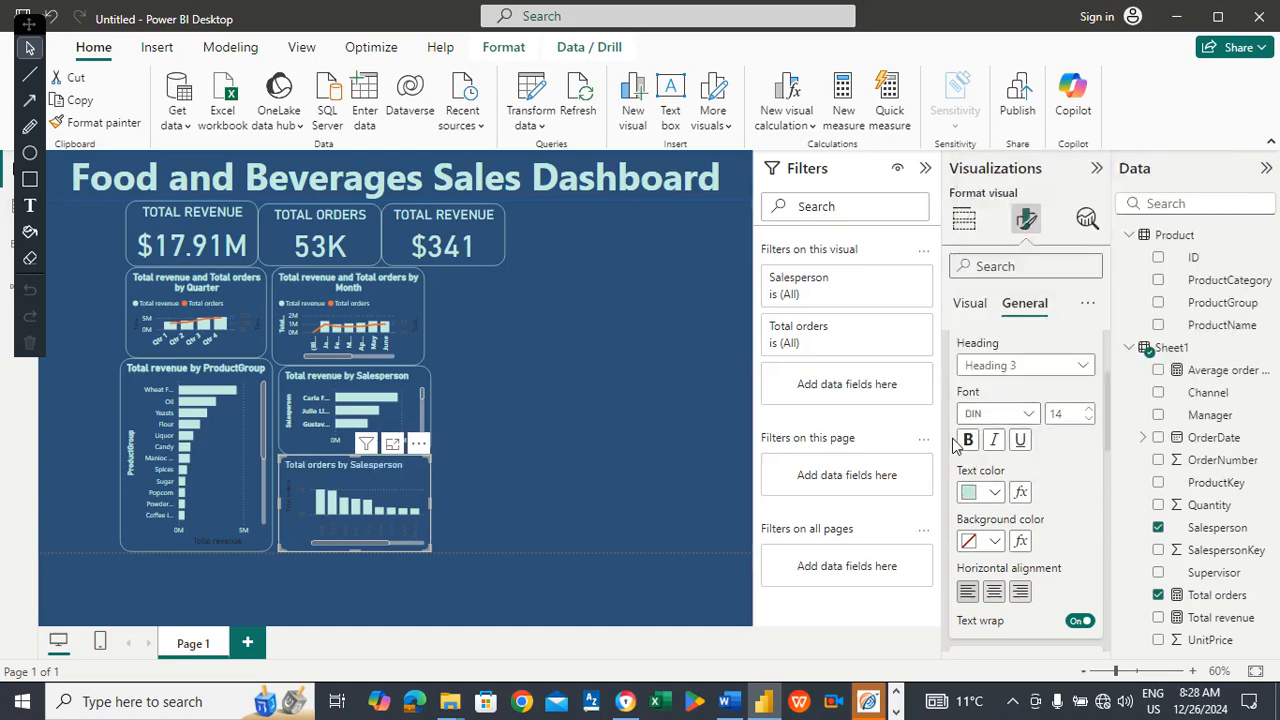
pyautogui.click(970, 441)
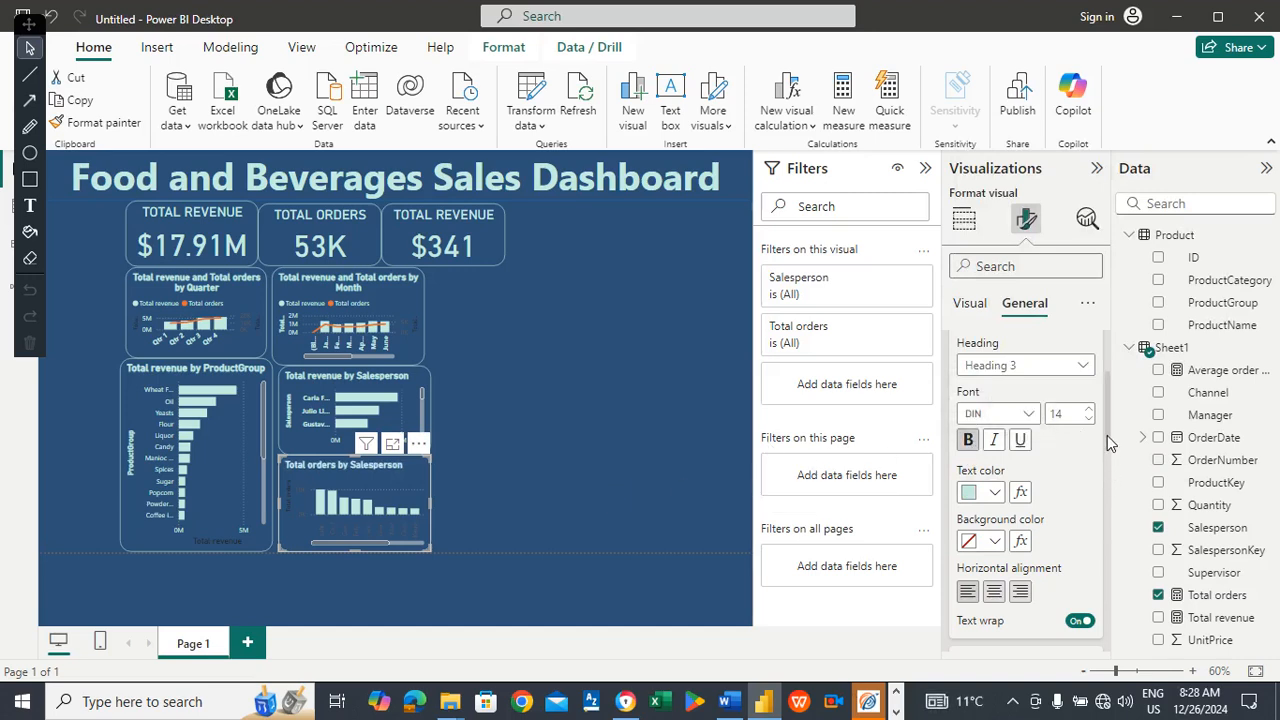
pyautogui.scroll(3, 1108, 443)
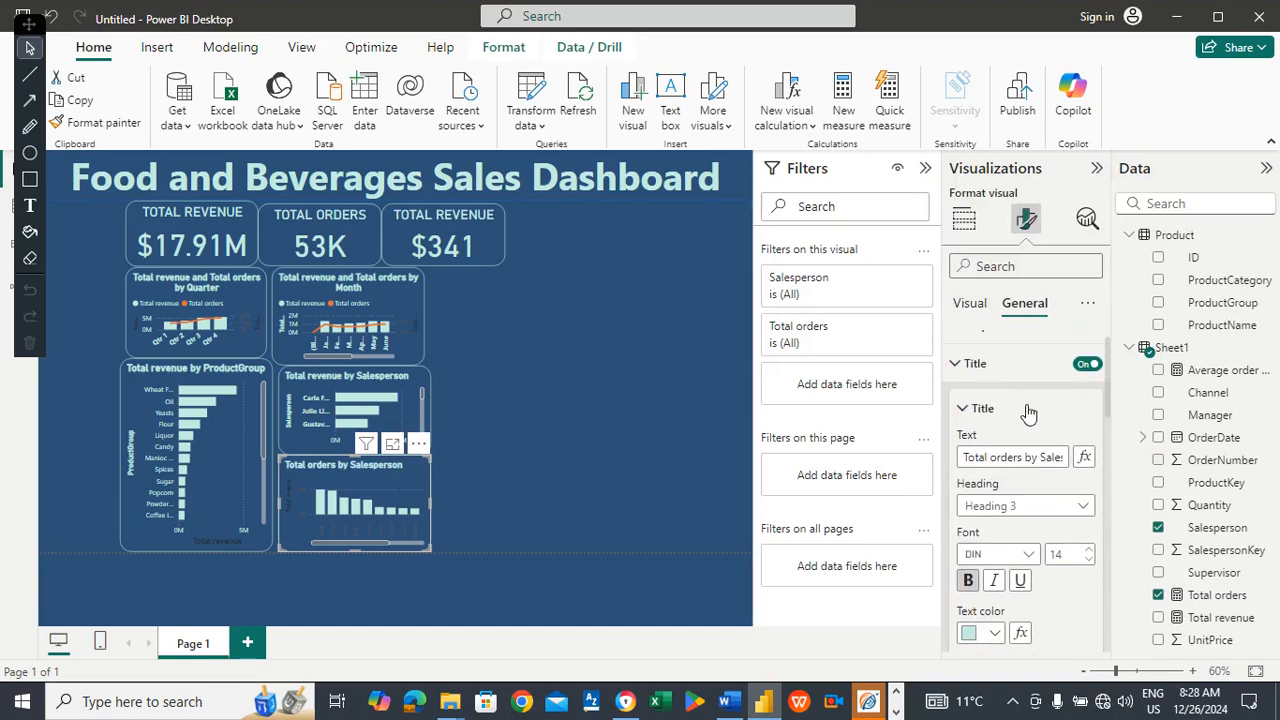
pyautogui.click(1028, 411)
# Set the Y-axis values of the total orders by salesperson chart to light teal (#C5EDE2).
pyautogui.click(969, 303)
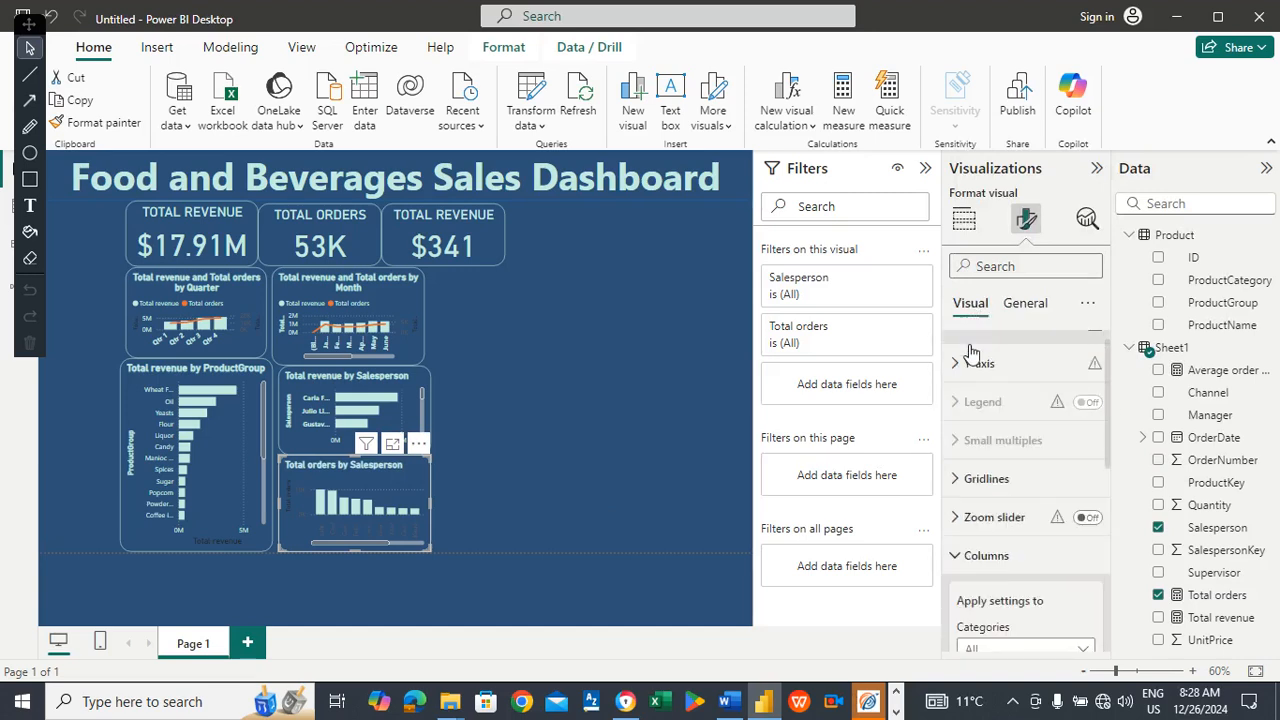
pyautogui.click(977, 368)
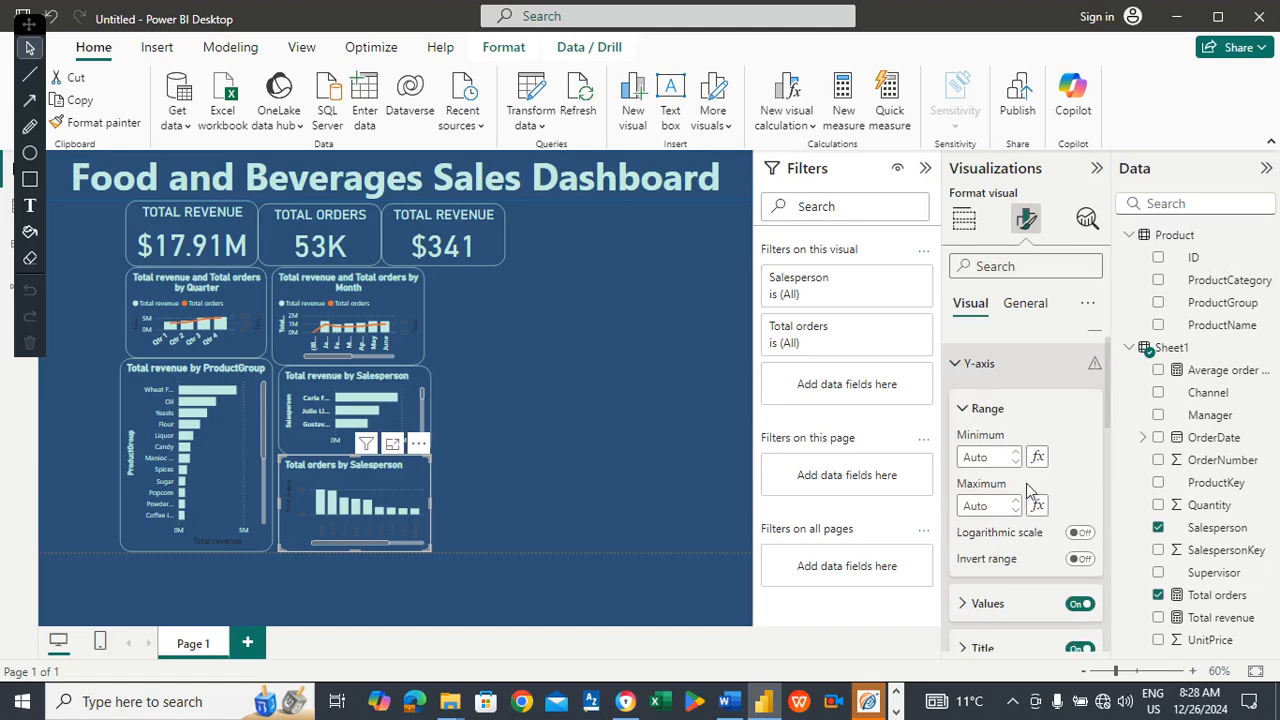
pyautogui.moveTo(1109, 389); pyautogui.dragTo(1115, 427)
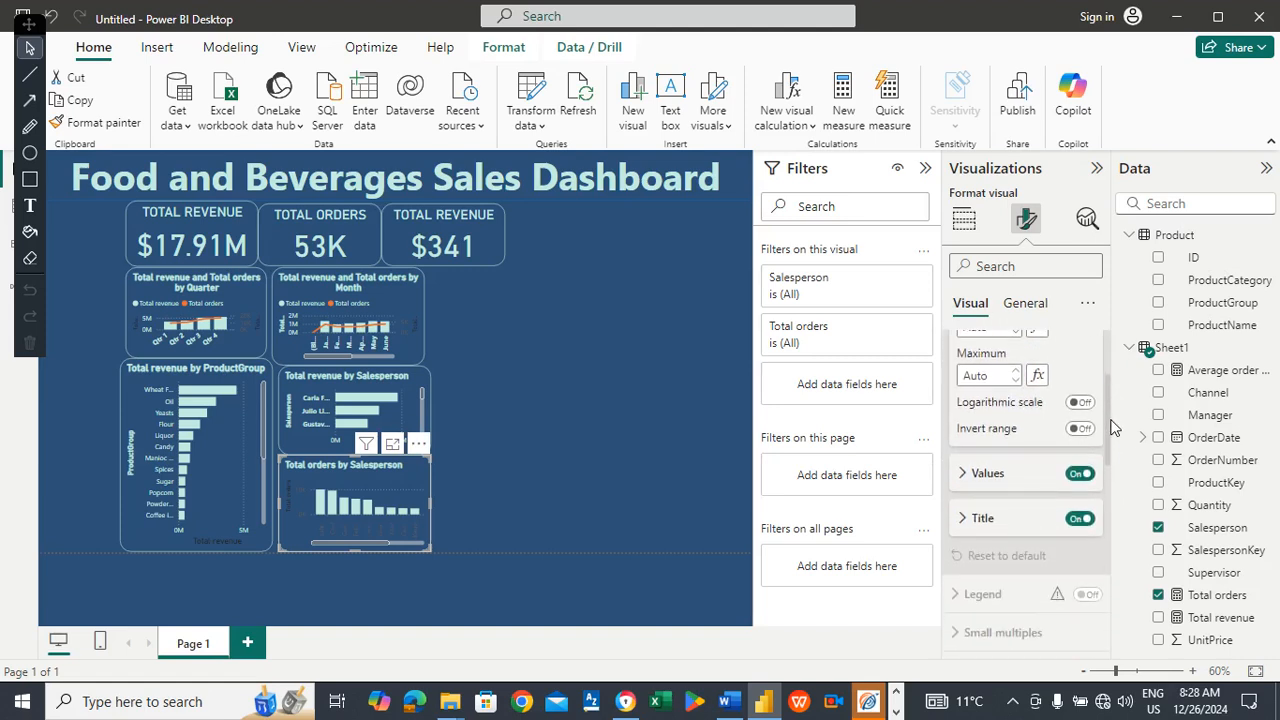
pyautogui.click(985, 474)
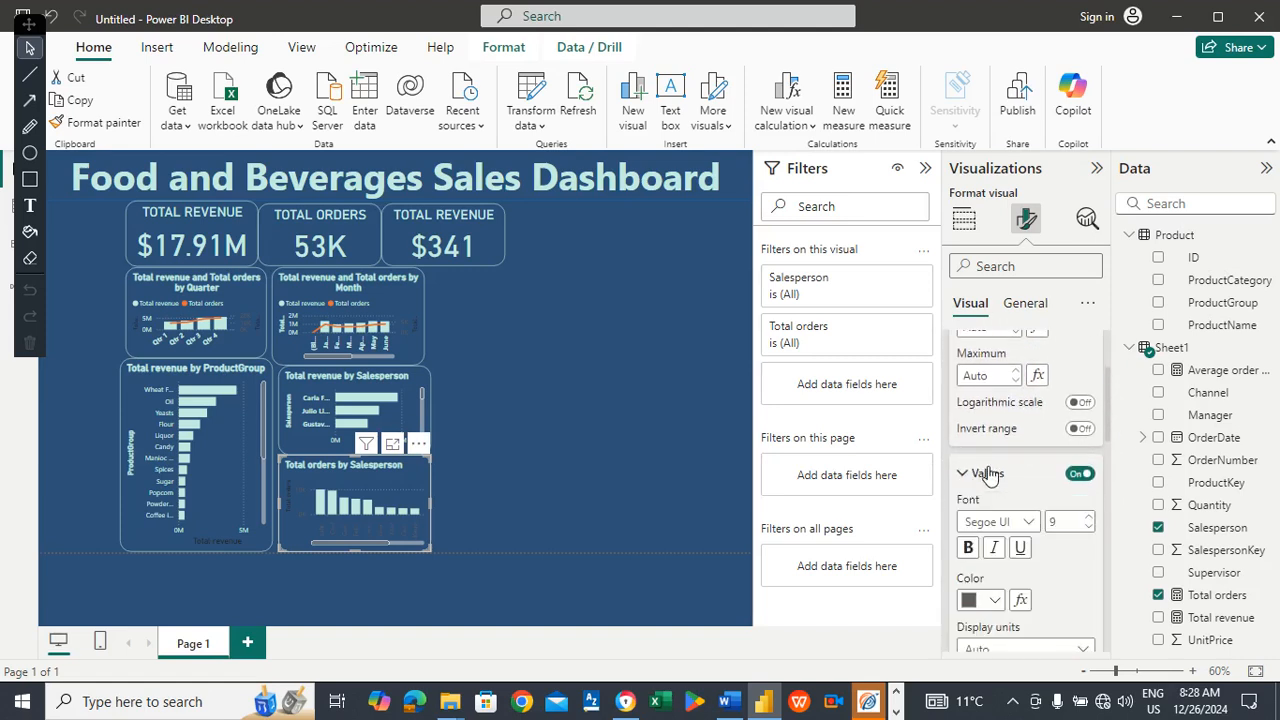
pyautogui.click(993, 600)
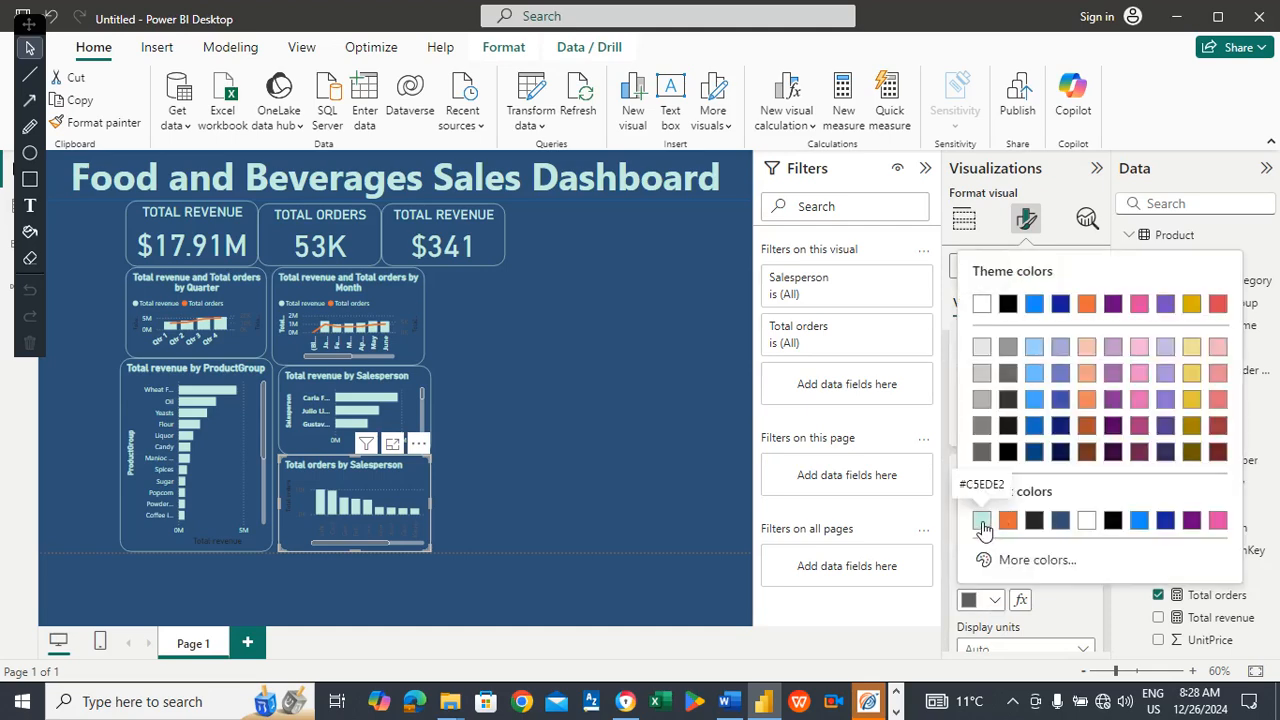
pyautogui.click(982, 521)
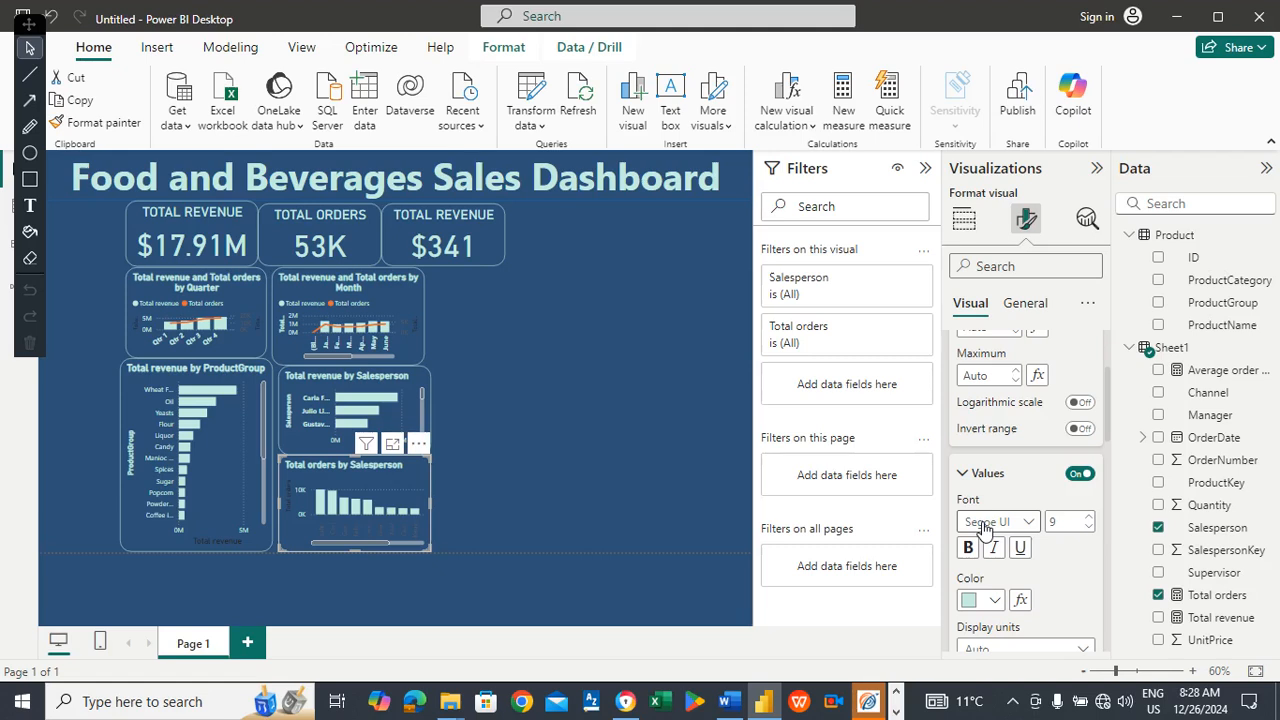
pyautogui.click(1020, 485)
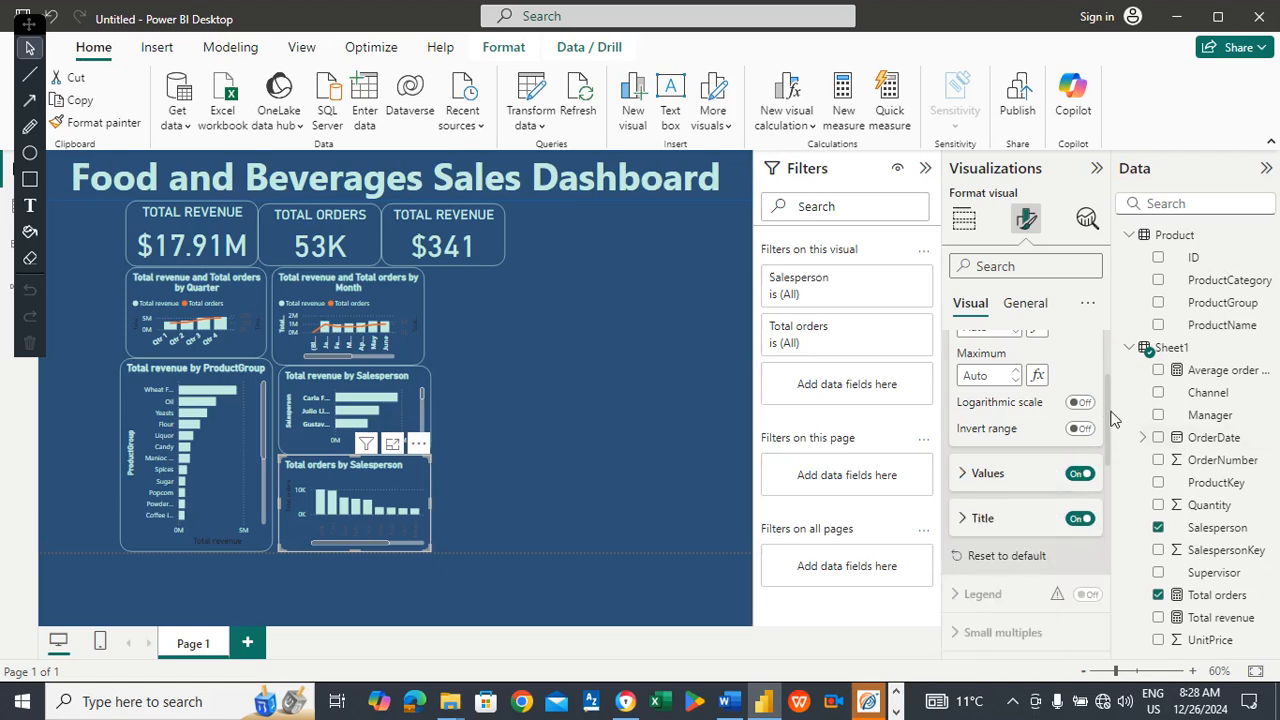
# Set the Y-axis title color of the total orders by salesperson chart to light teal.
pyautogui.scroll(-3, 1110, 440)
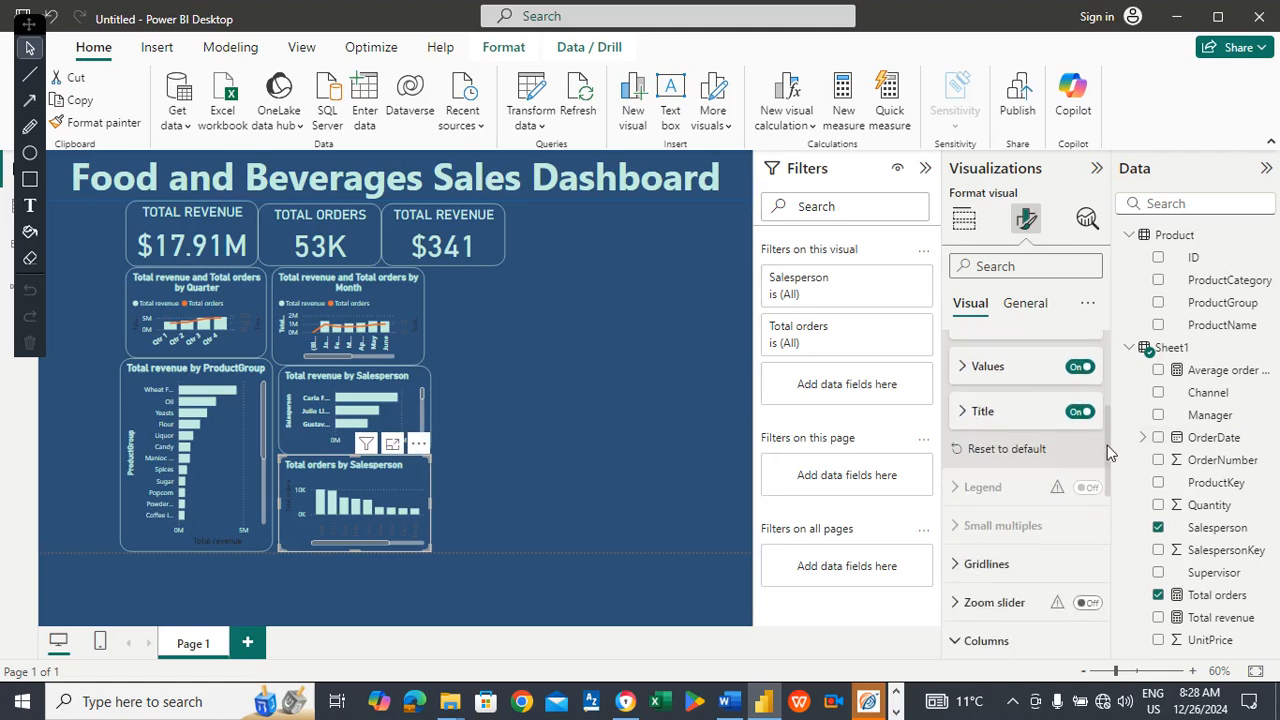
pyautogui.click(980, 413)
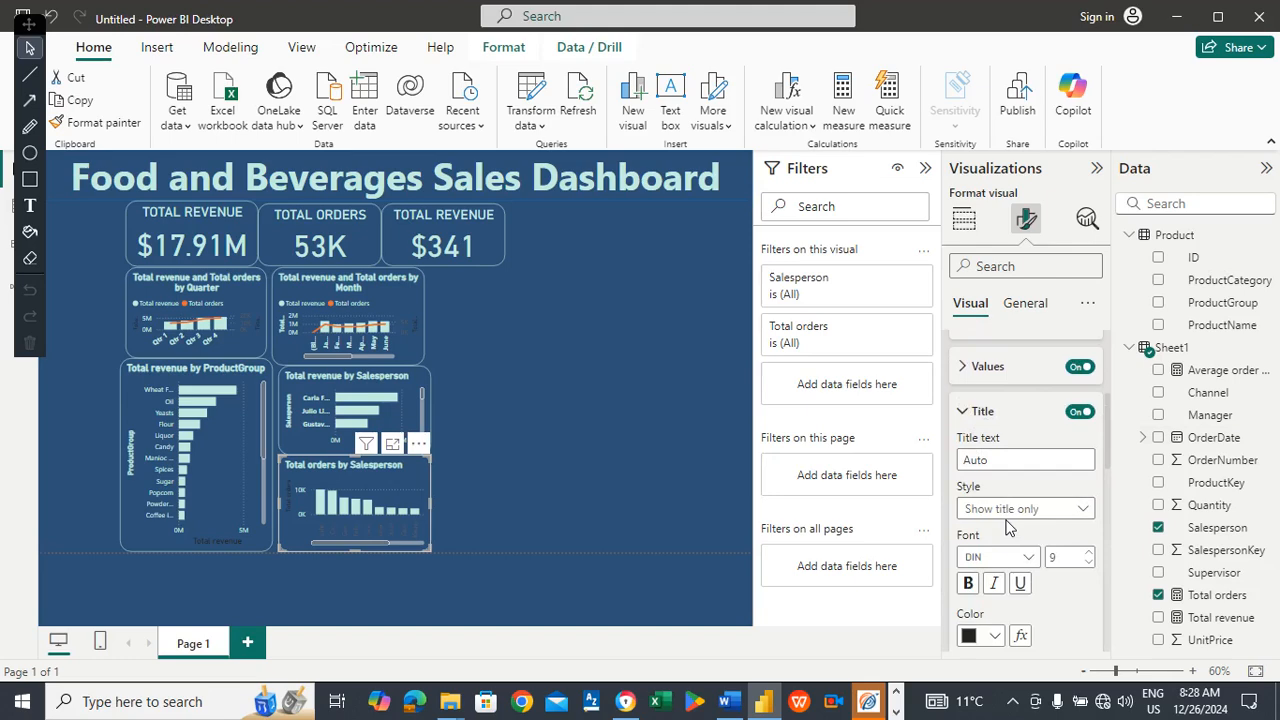
pyautogui.click(996, 638)
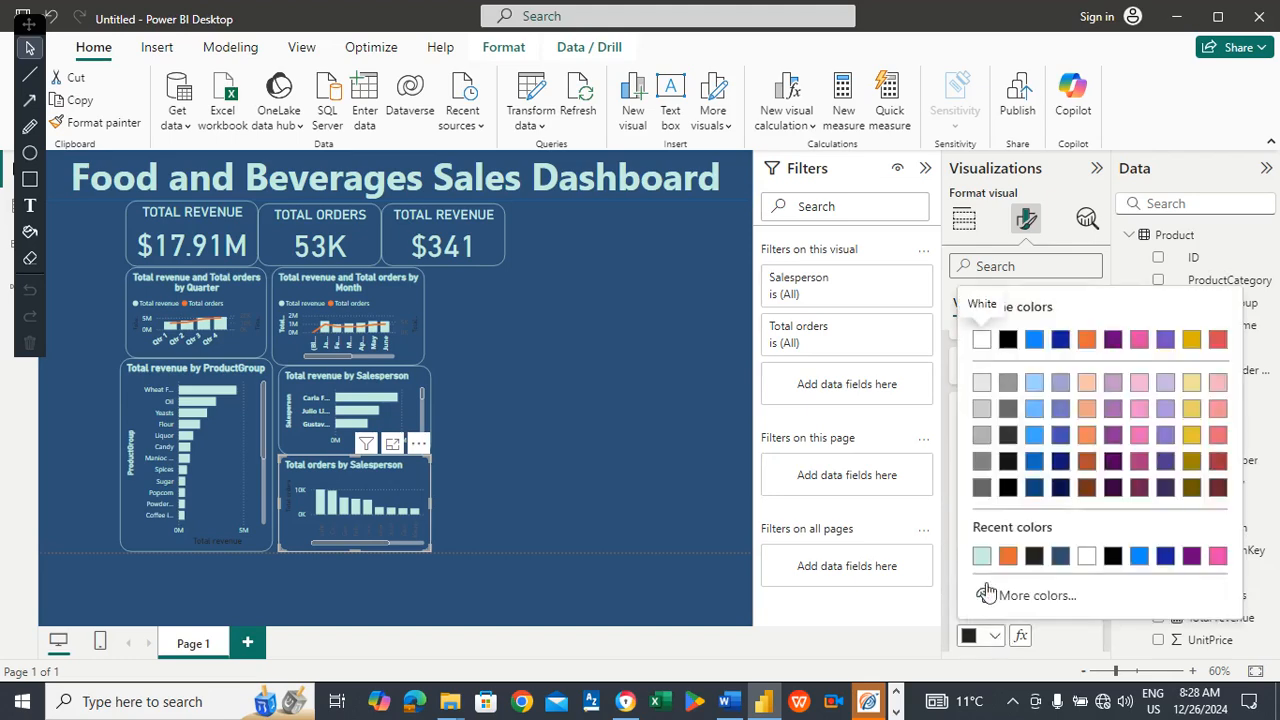
pyautogui.click(981, 556)
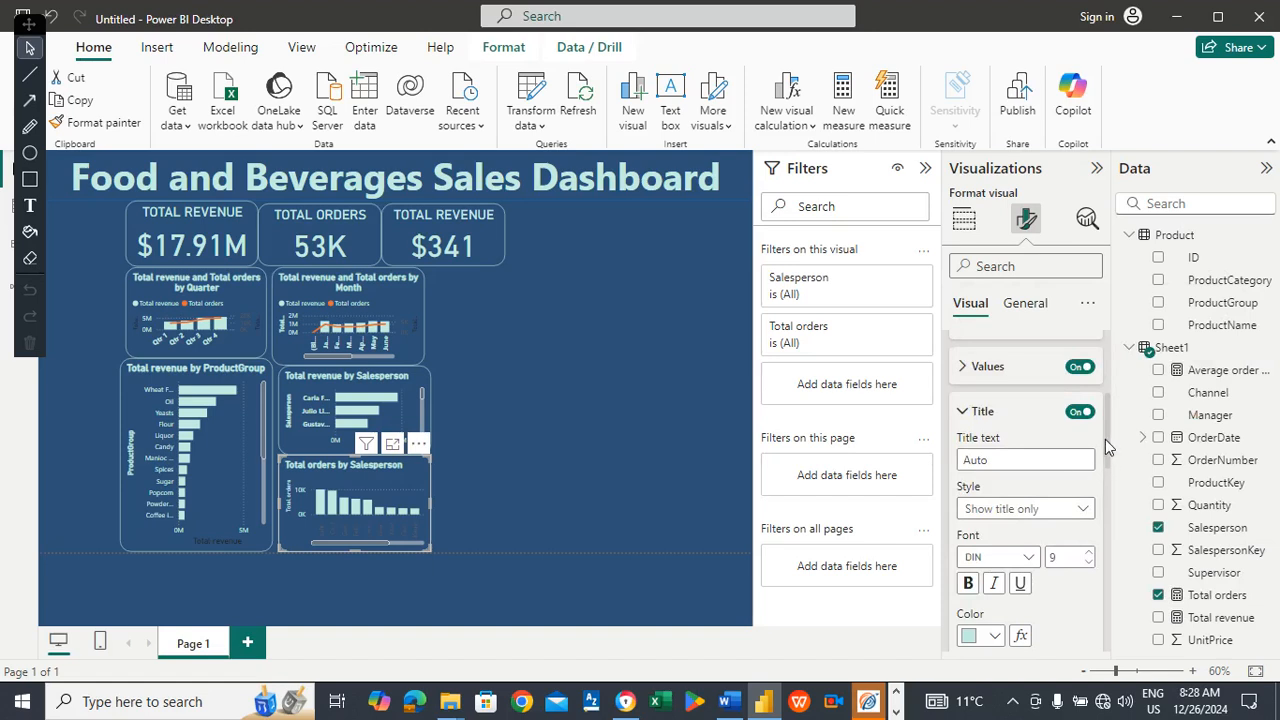
# Make the Y-axis title of the total orders by salesperson chart bold.
pyautogui.scroll(1, 1105, 439)
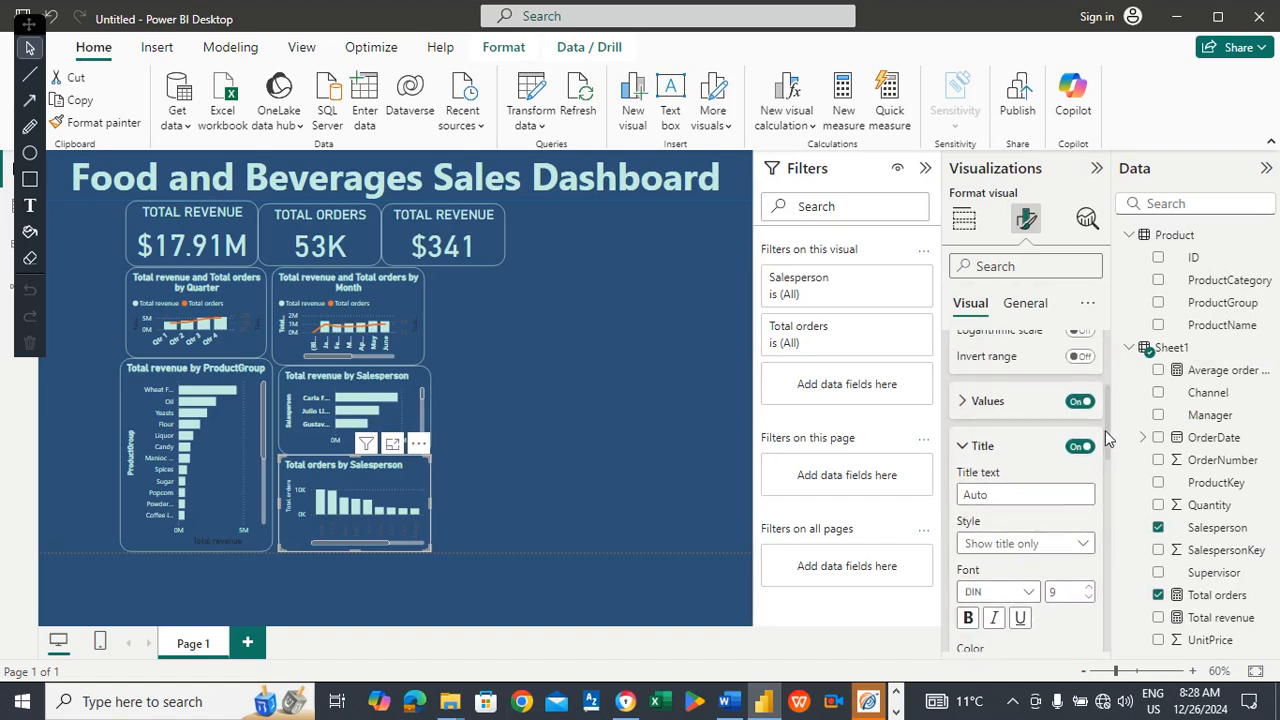
pyautogui.click(982, 450)
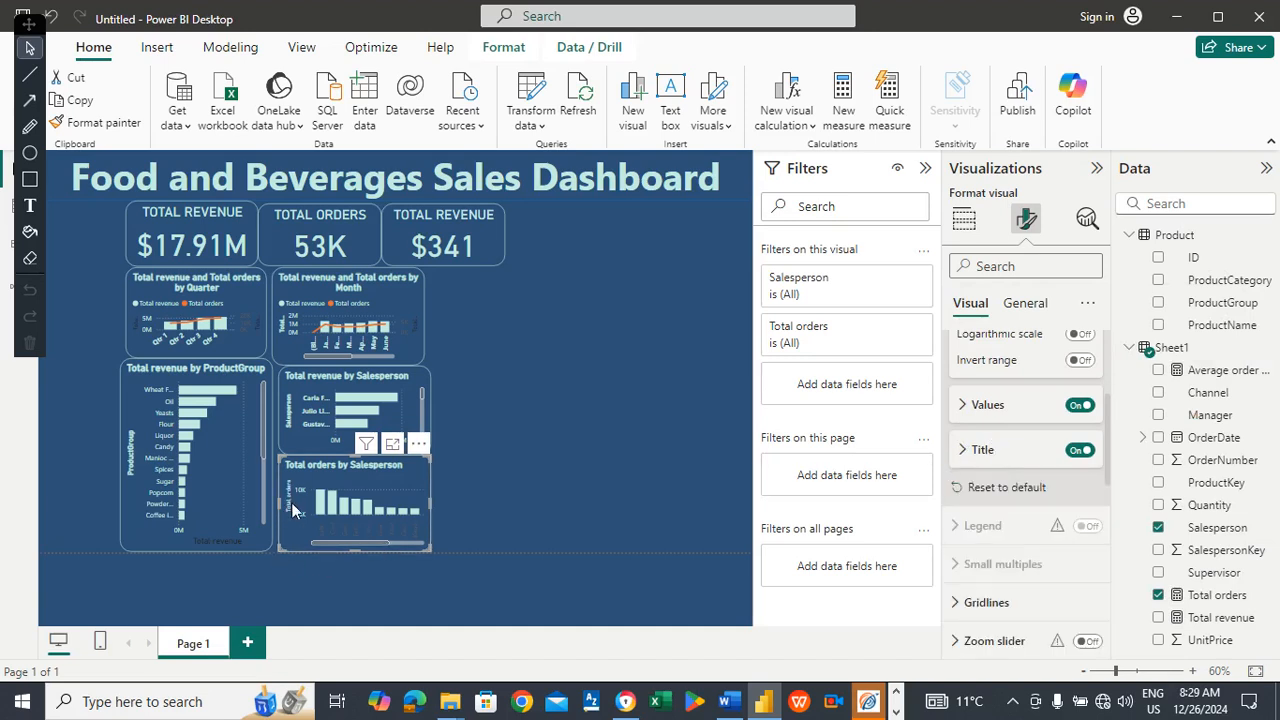
pyautogui.click(982, 450)
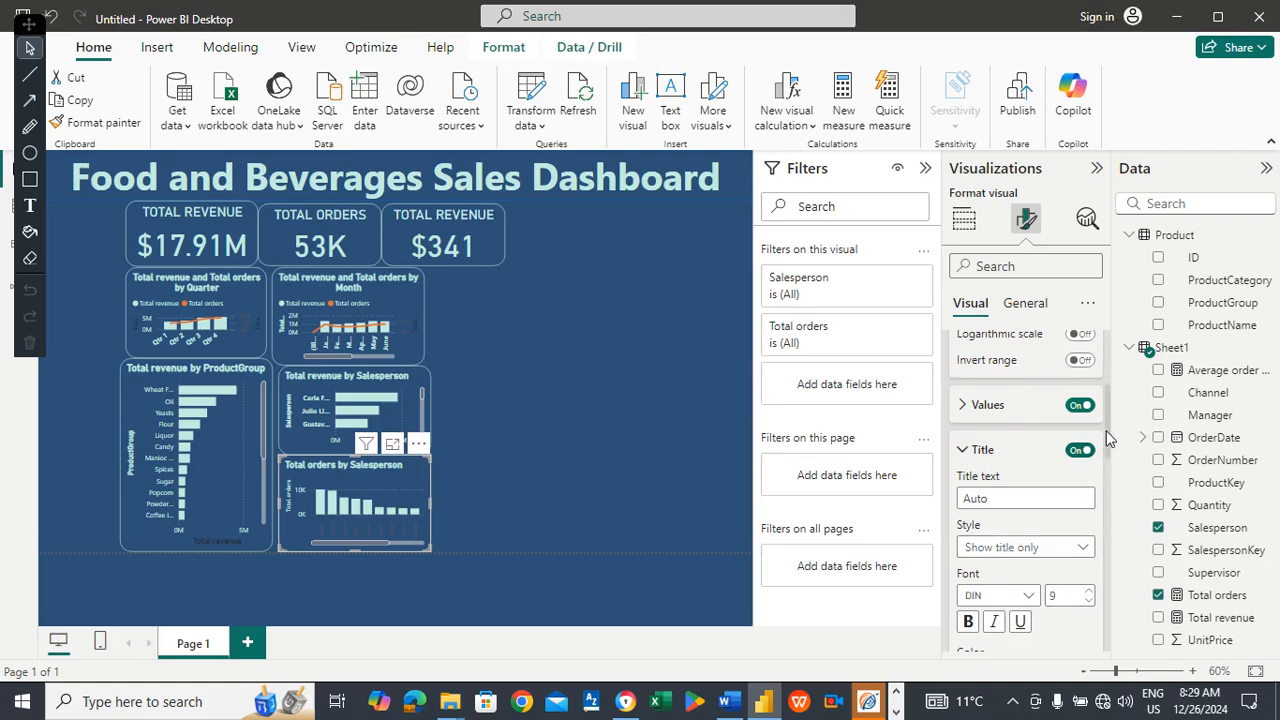
pyautogui.scroll(-3, 1108, 440)
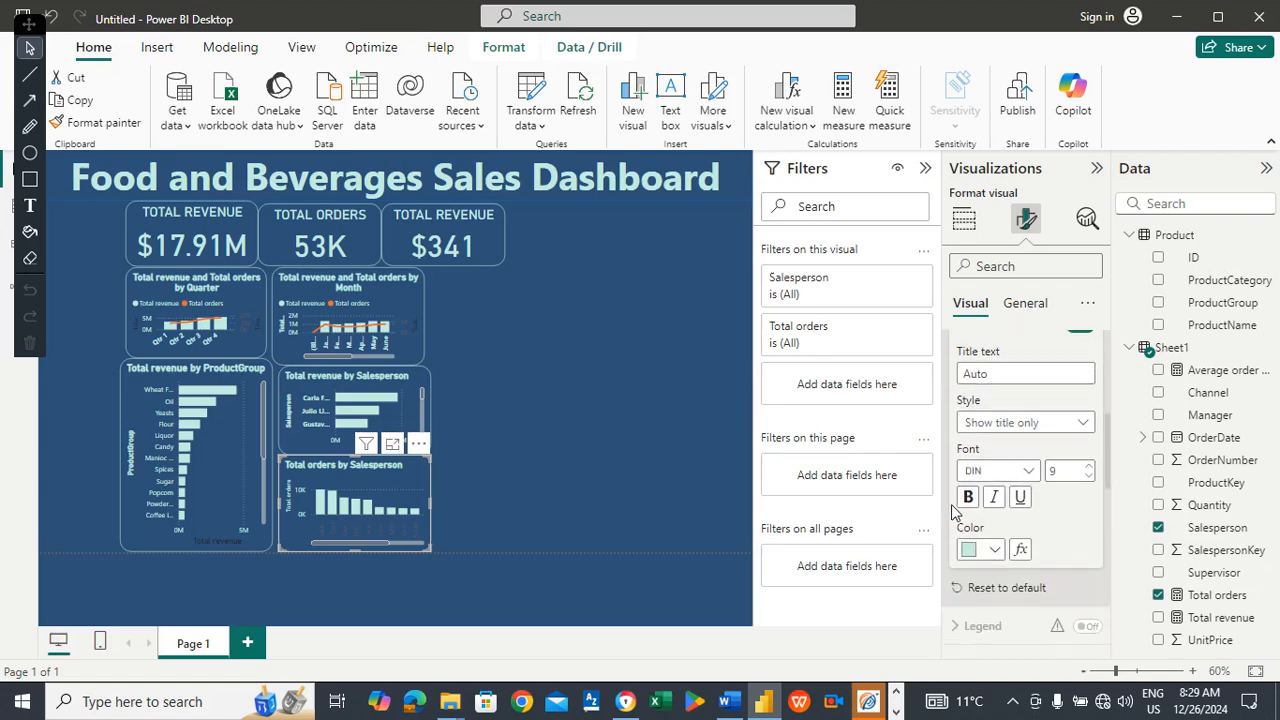
pyautogui.click(968, 498)
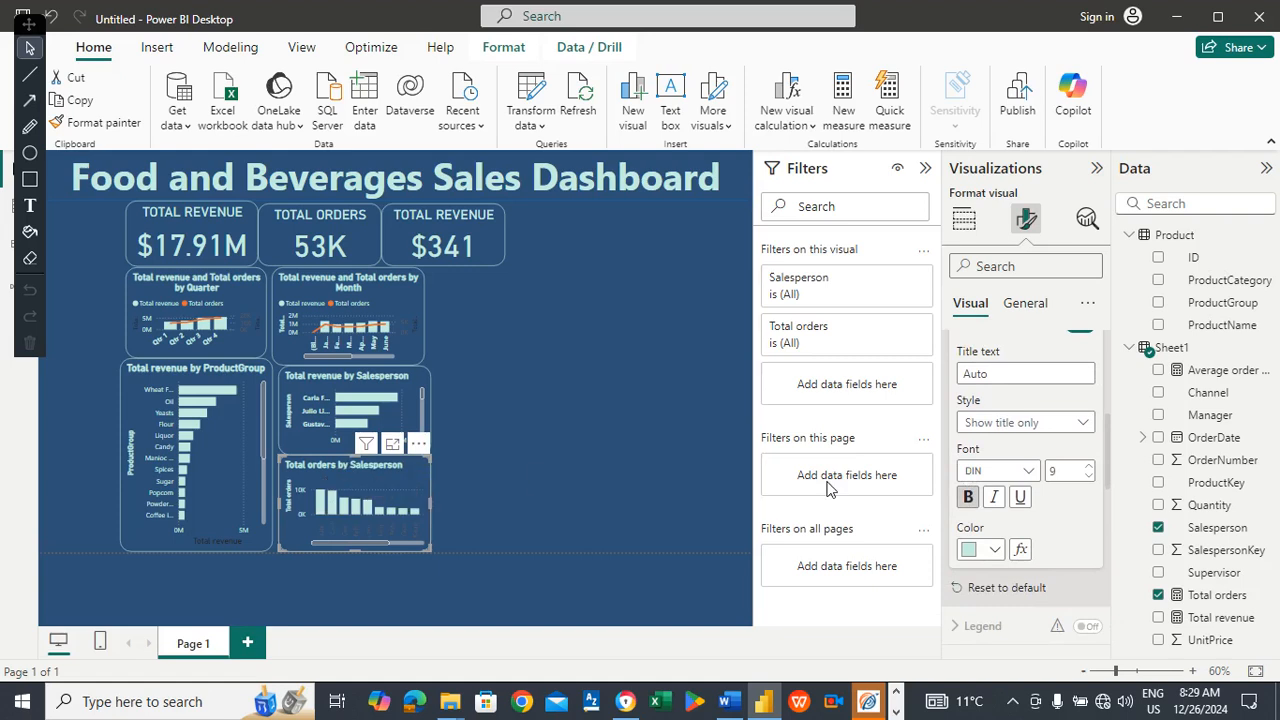
pyautogui.scroll(3, 1110, 466)
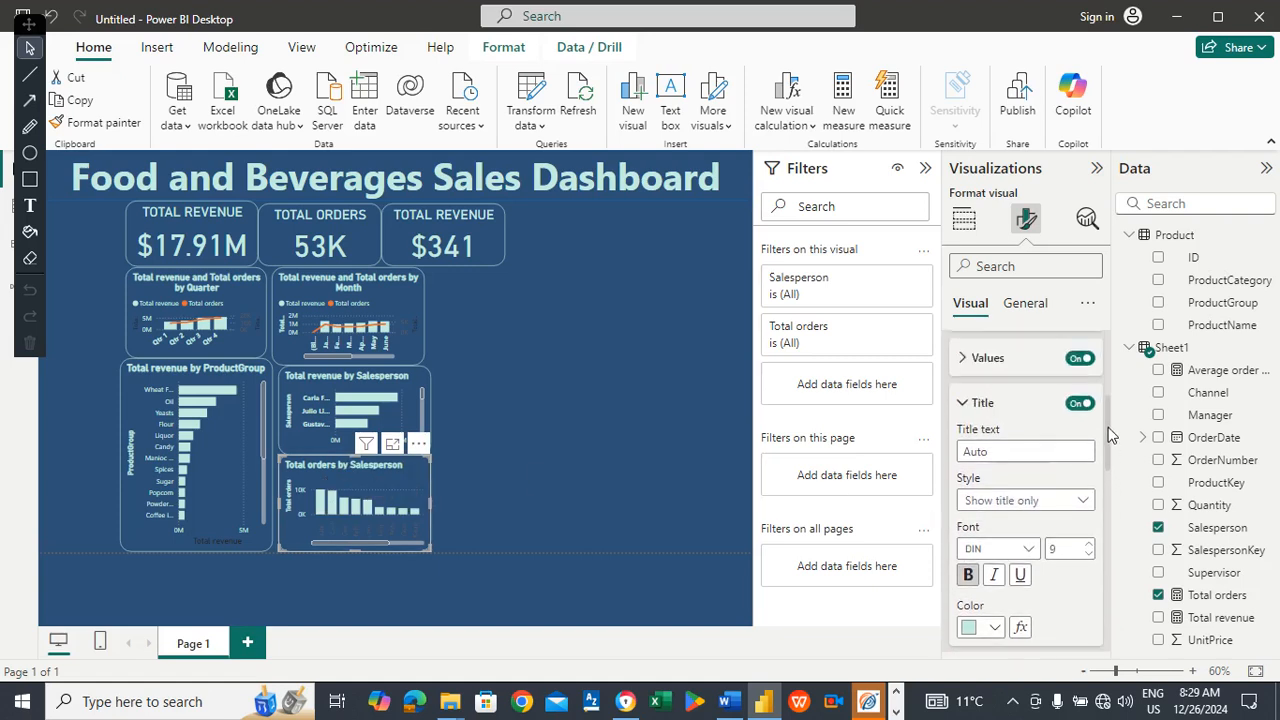
pyautogui.click(995, 489)
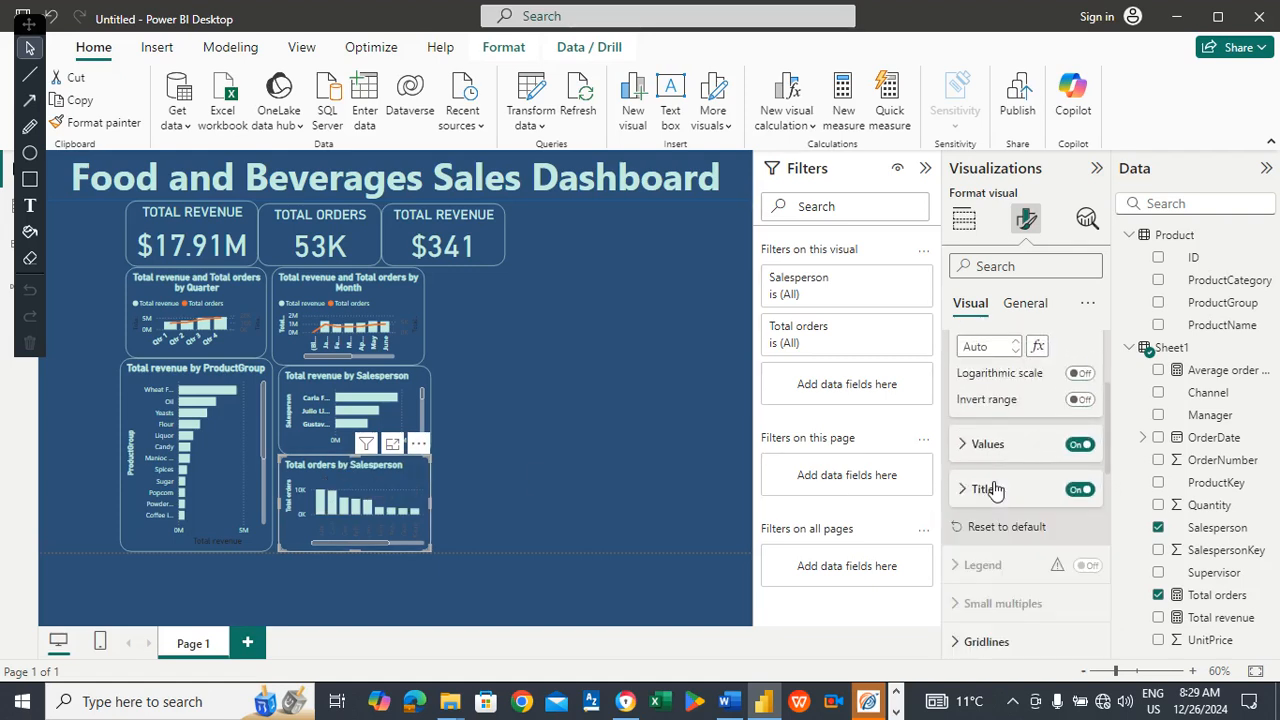
# Set the X-axis values of the total orders by salesperson chart to light teal (#C5EDE2) and deselect the chart.
pyautogui.moveTo(1108, 414); pyautogui.dragTo(1107, 362)
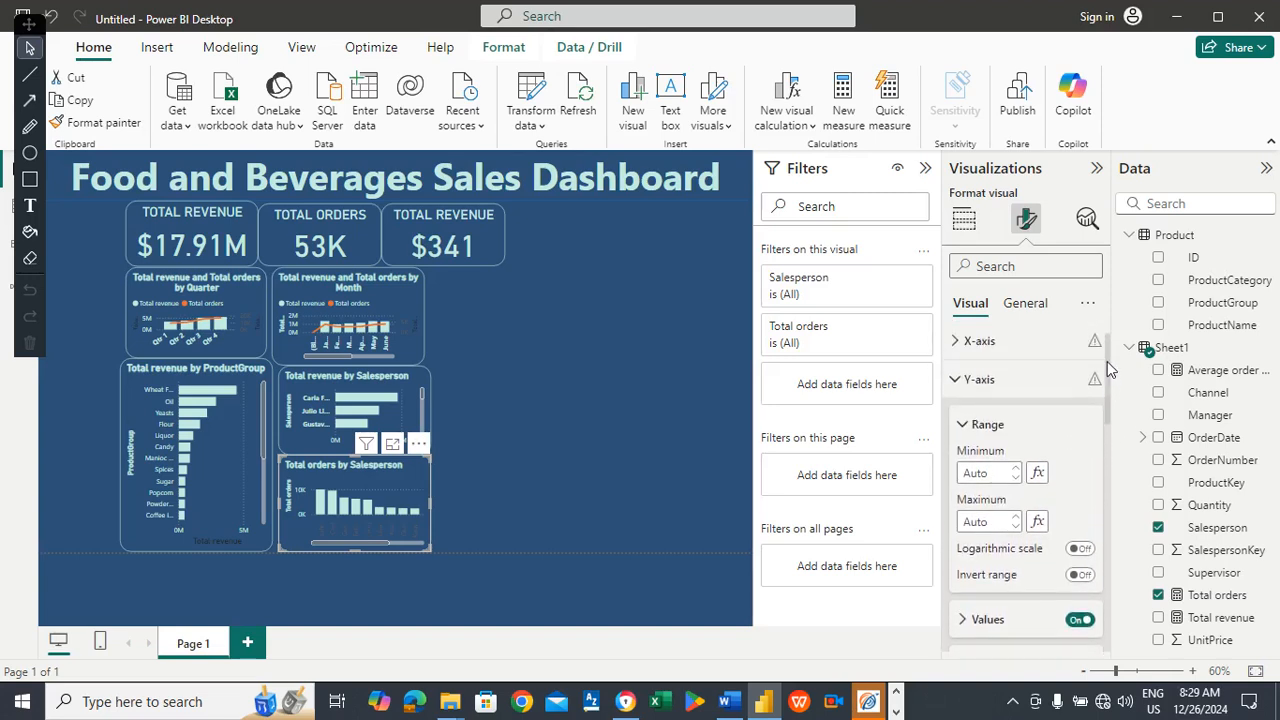
pyautogui.click(1020, 352)
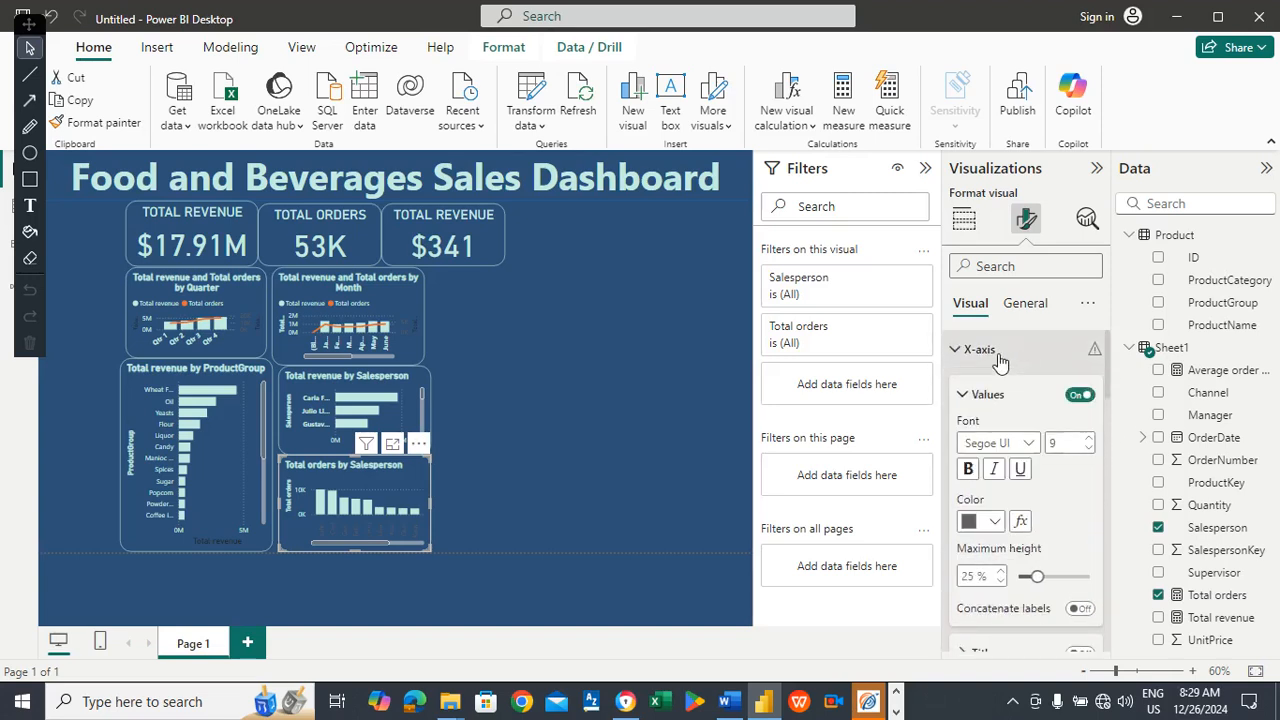
pyautogui.click(992, 521)
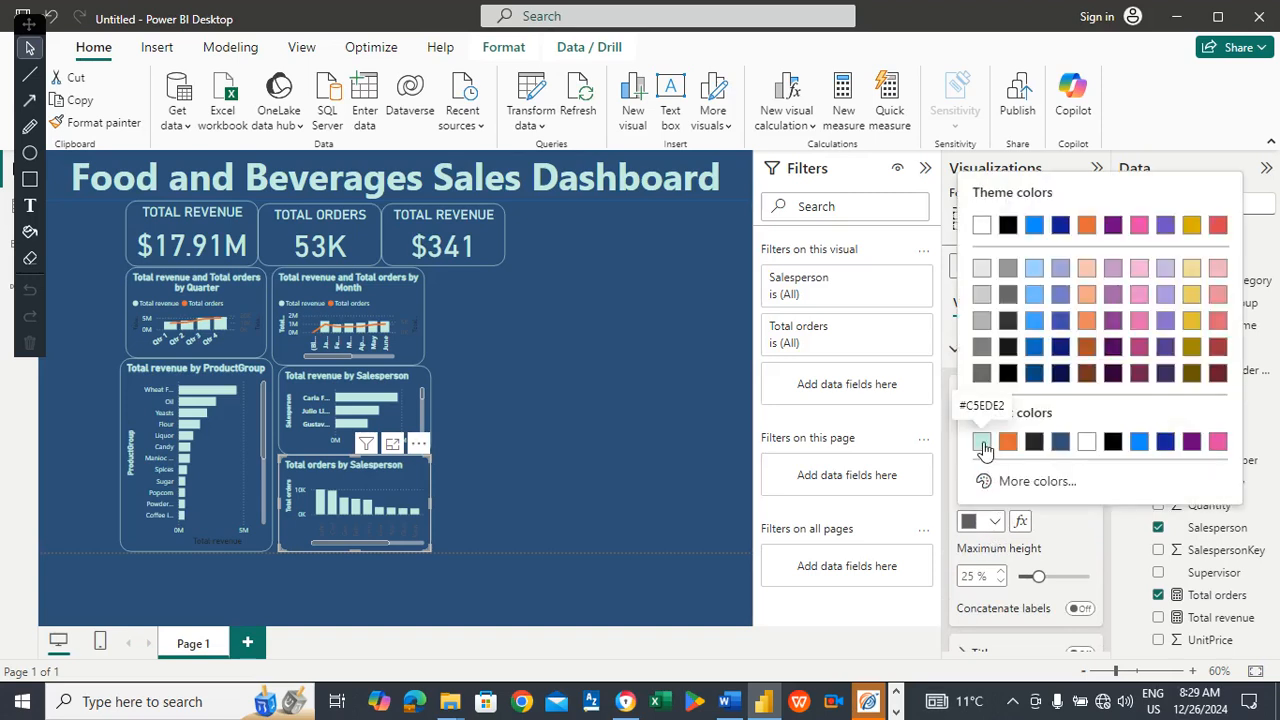
pyautogui.click(982, 442)
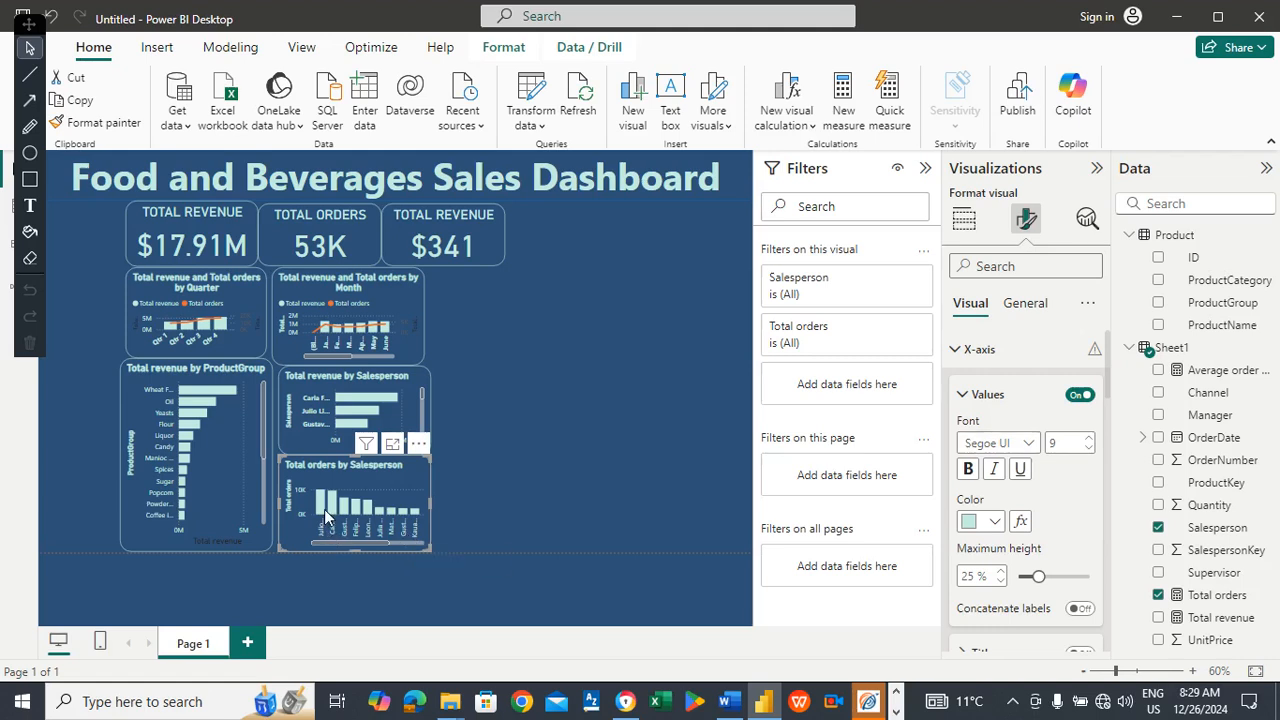
pyautogui.moveTo(322, 507)
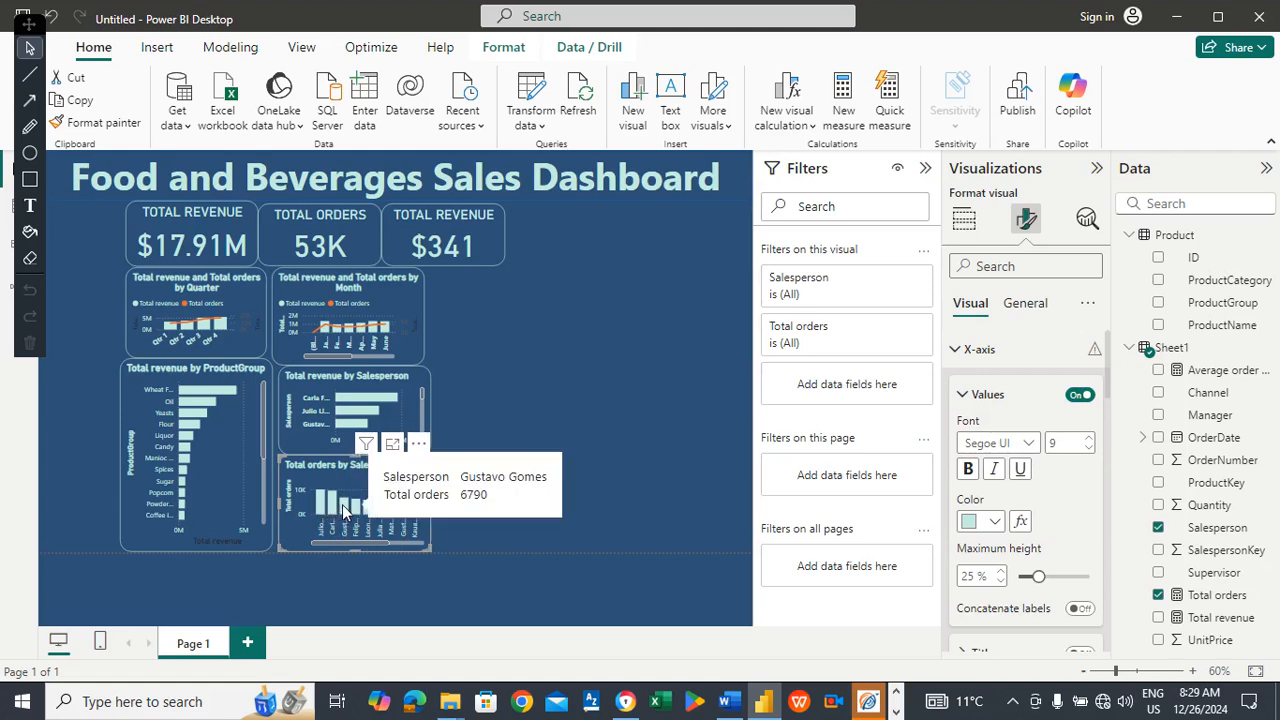
pyautogui.click(546, 340)
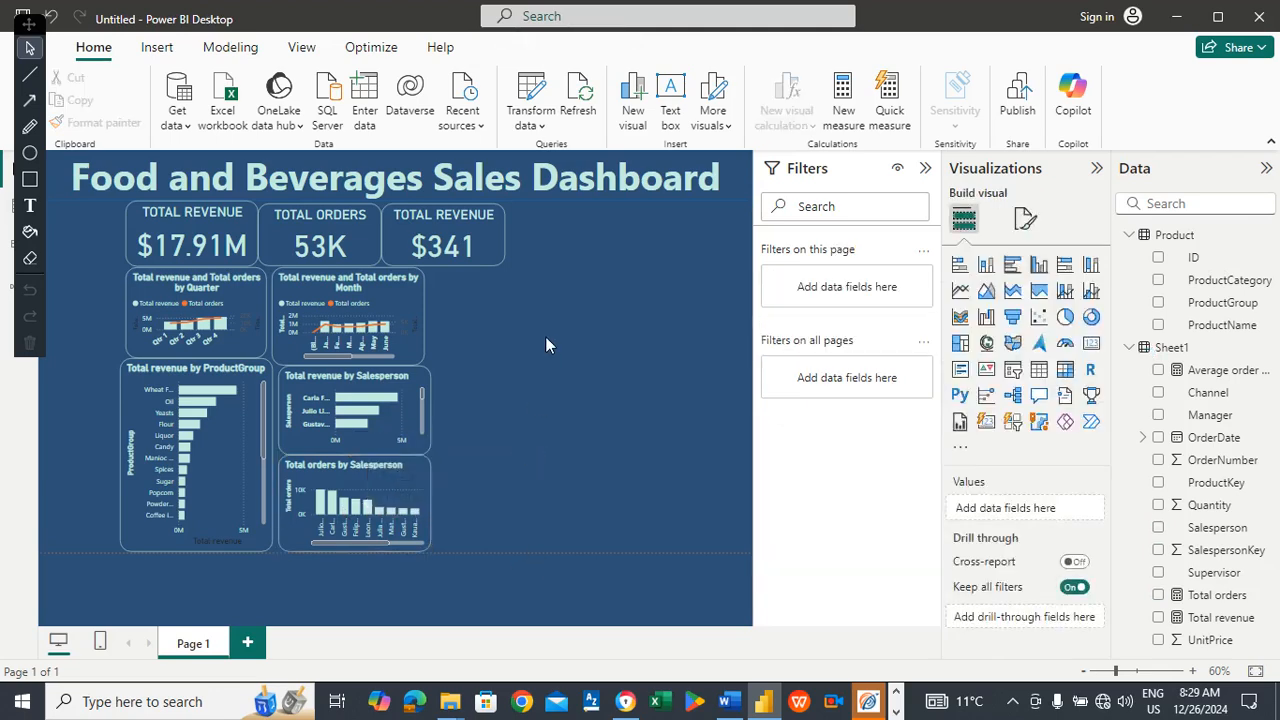
# Collapse the Filters pane and widen the revenue and orders by month chart to align with the salesperson charts below it.
pyautogui.click(925, 170)
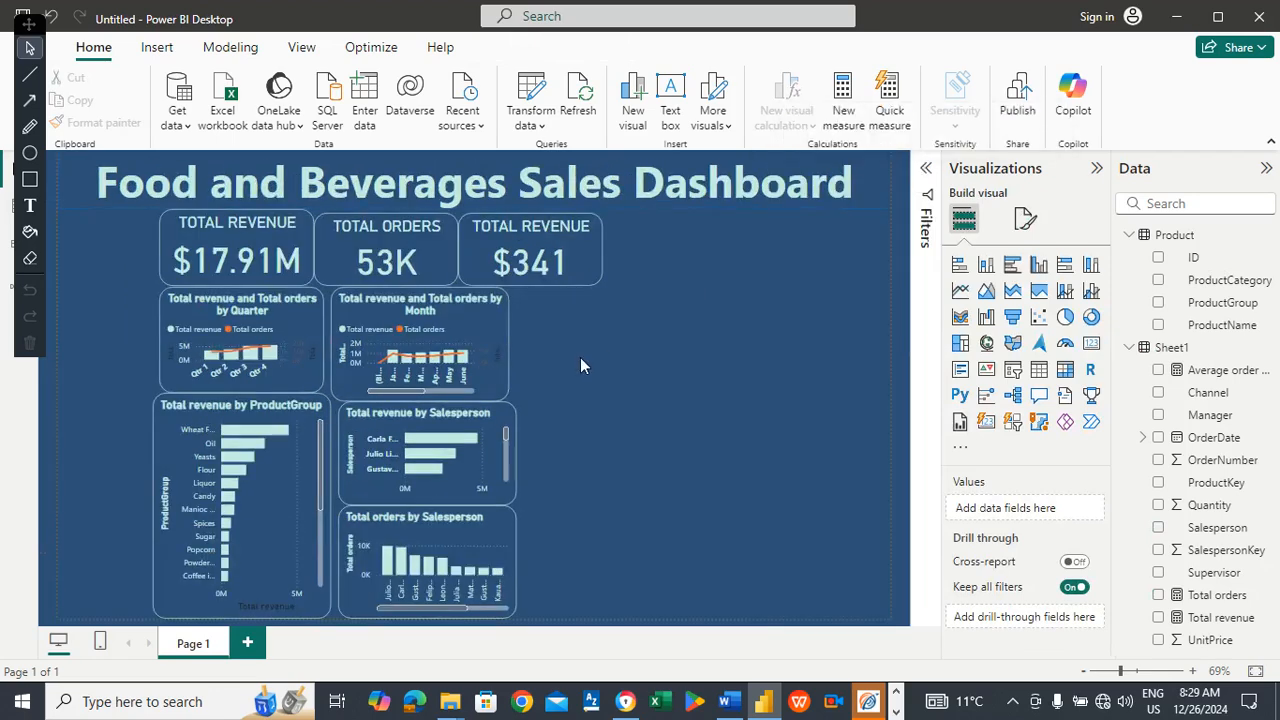
pyautogui.click(498, 338)
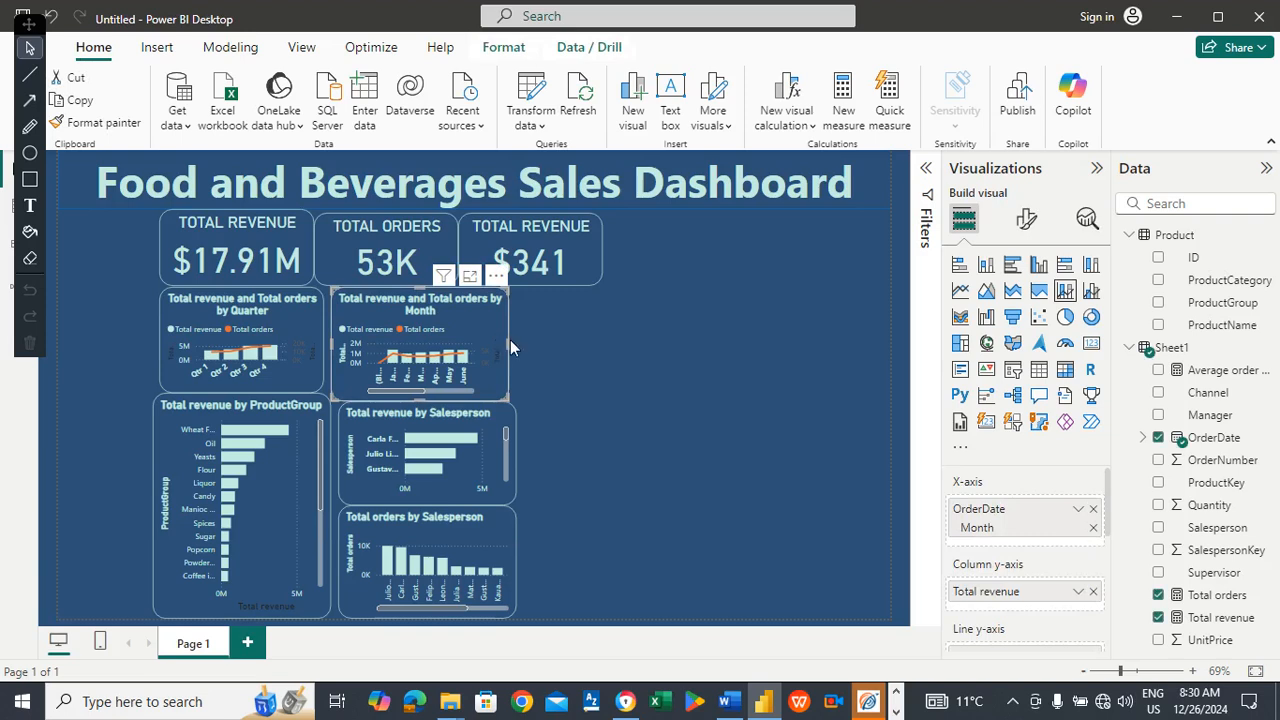
pyautogui.moveTo(510, 340); pyautogui.dragTo(512, 342)
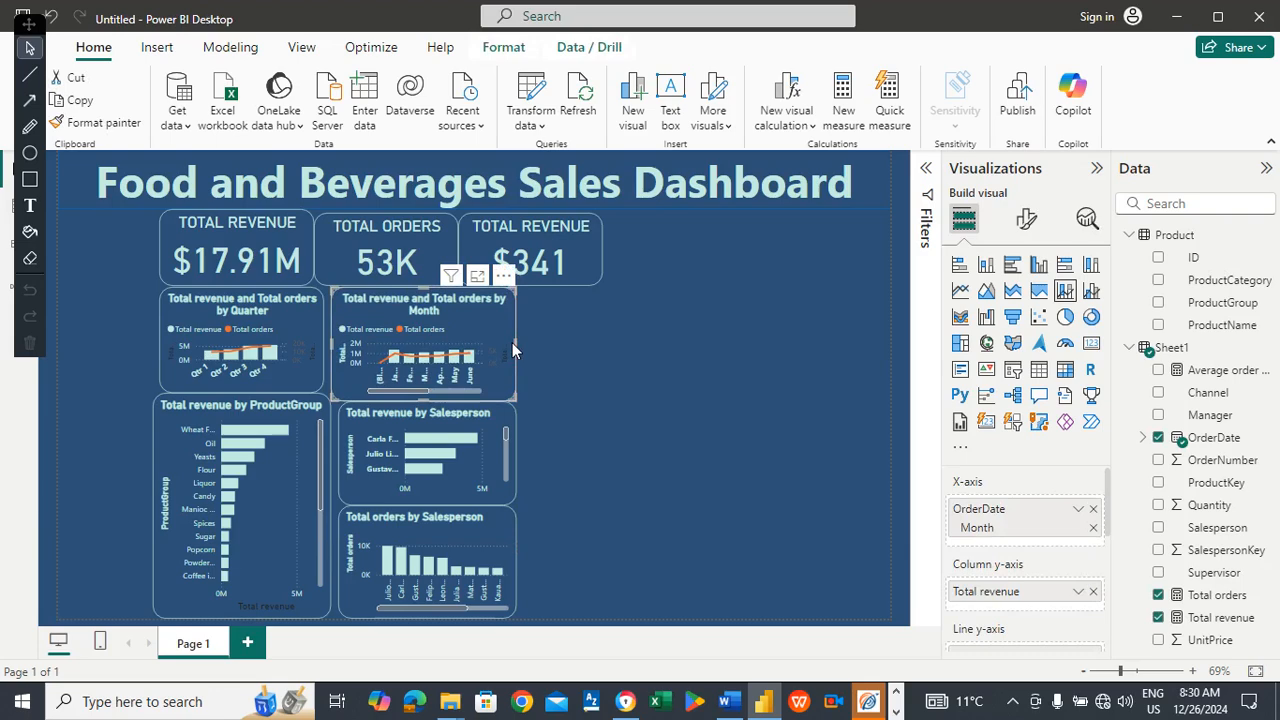
# Switch to the Word task list, add "Done" below the Task 7 clustered column chart instruction, view the following tasks, and return to Power BI.
pyautogui.click(731, 702)
pyautogui.click(460, 531)
pyautogui.write('Done')
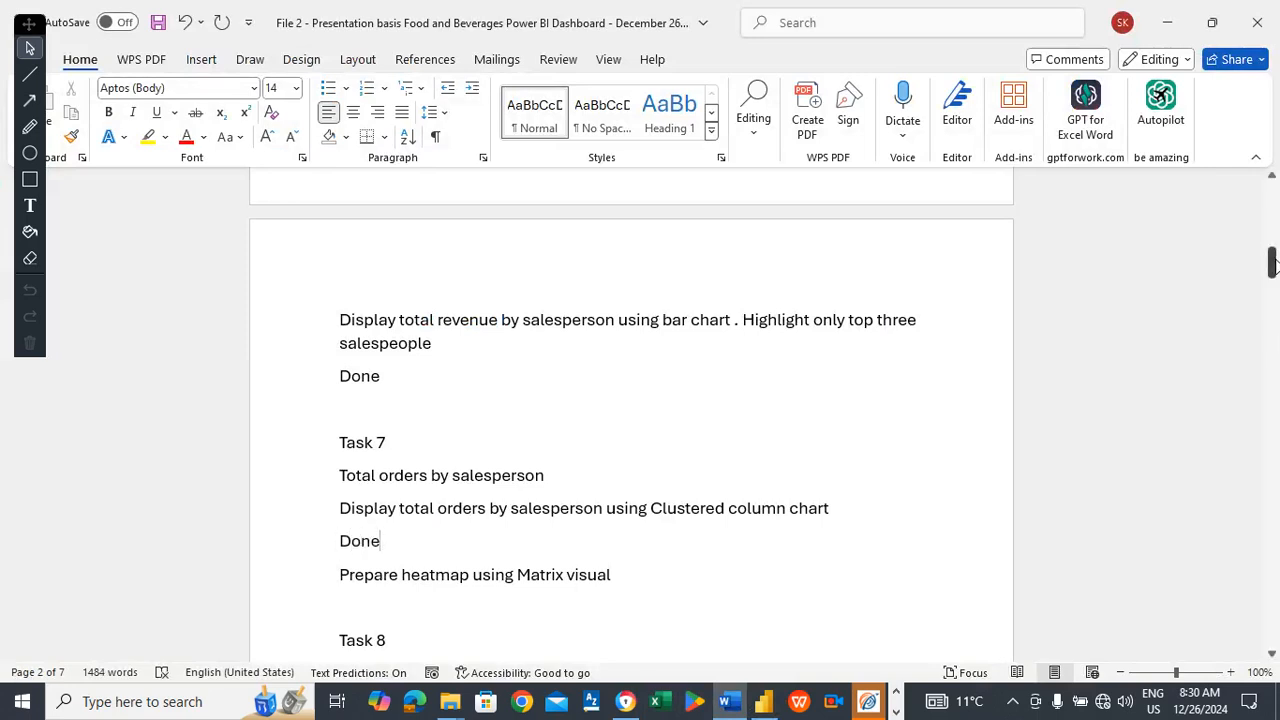
pyautogui.moveTo(1272, 262); pyautogui.dragTo(1272, 276)
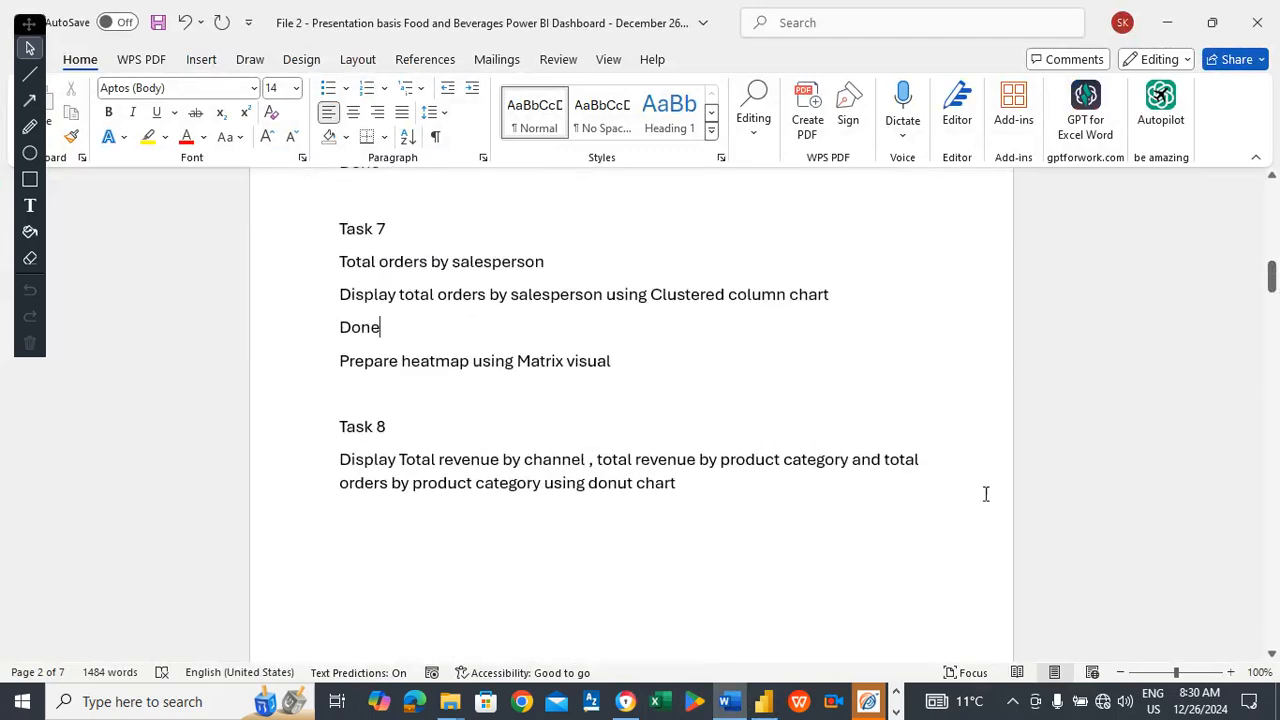
pyautogui.click(763, 701)
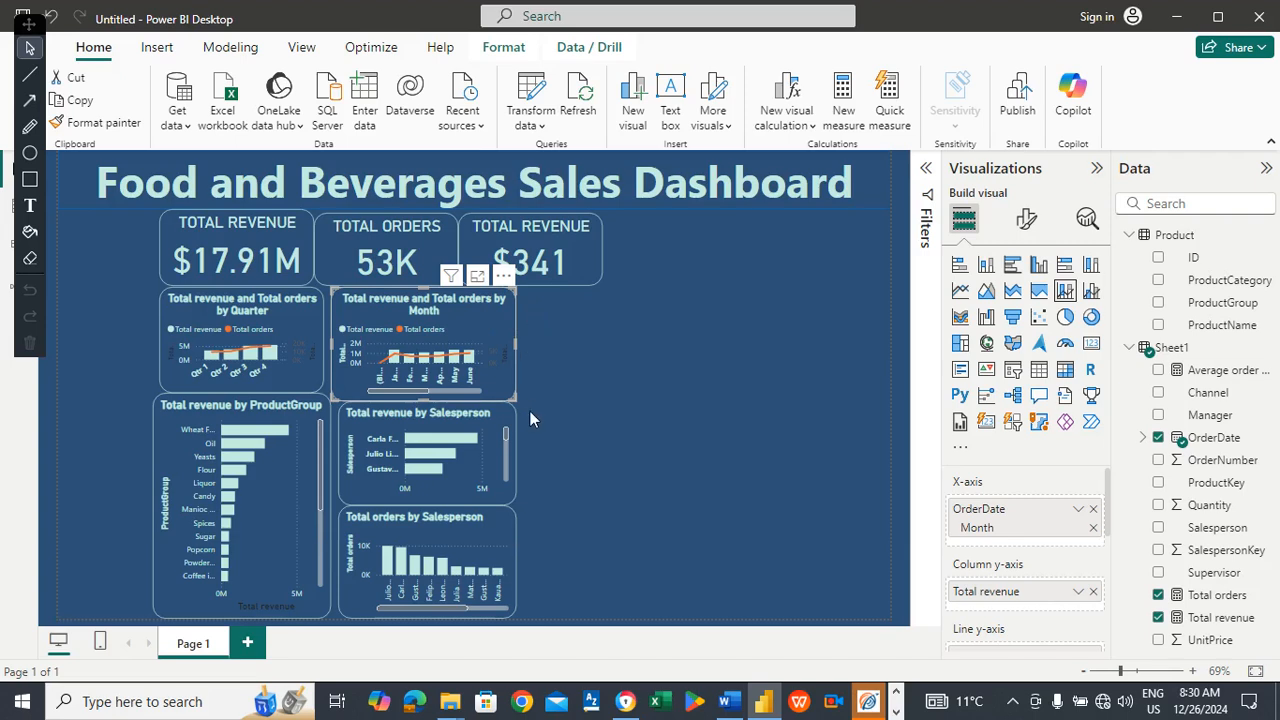
pyautogui.click(1066, 372)
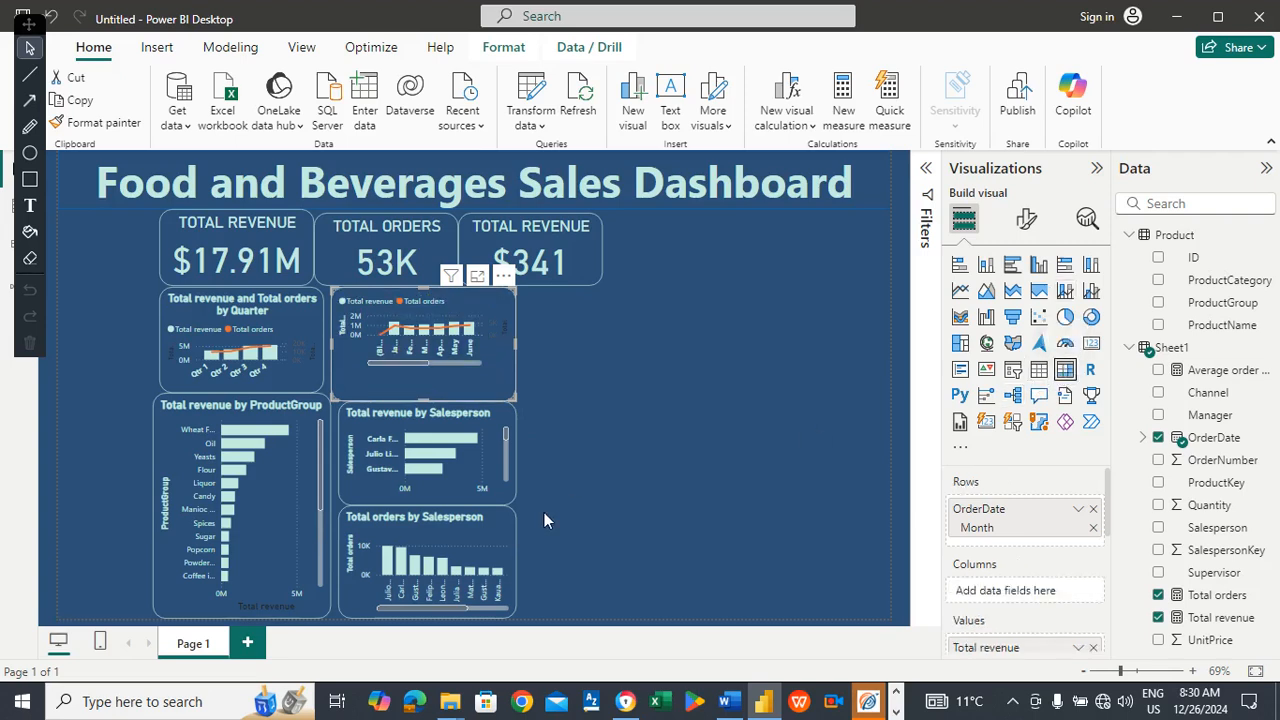
pyautogui.click(557, 402)
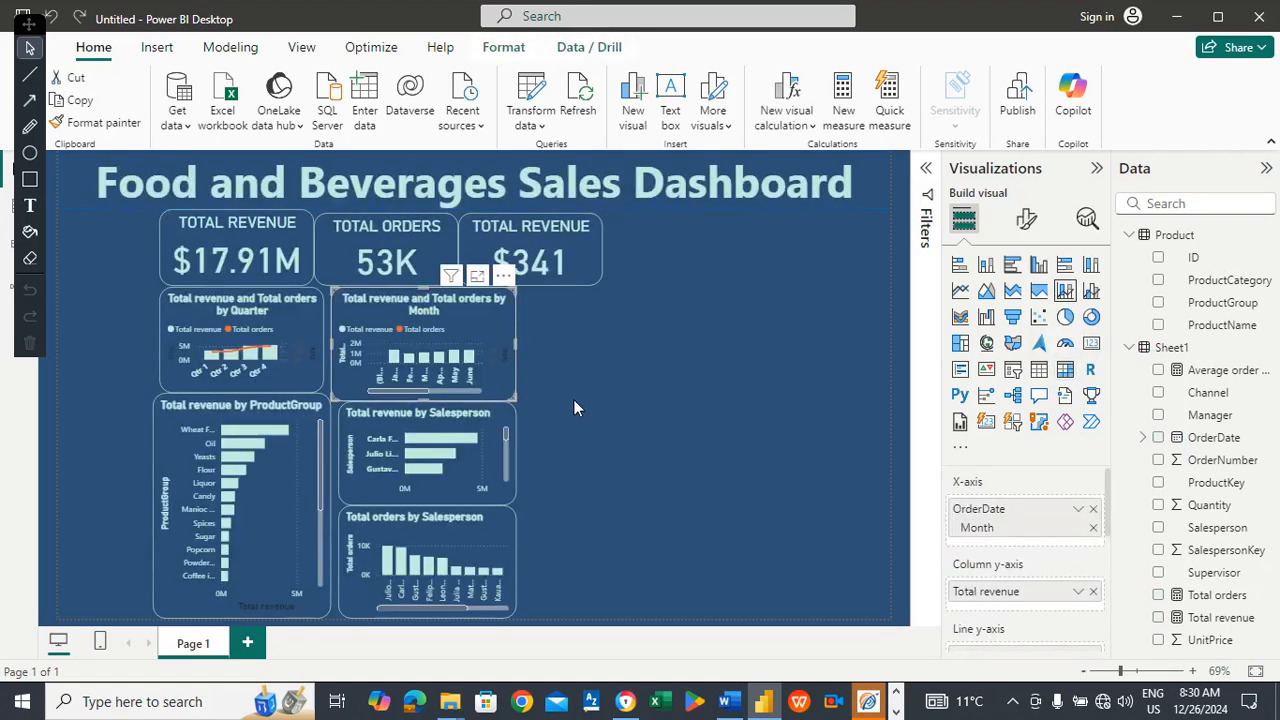
pyautogui.click(560, 512)
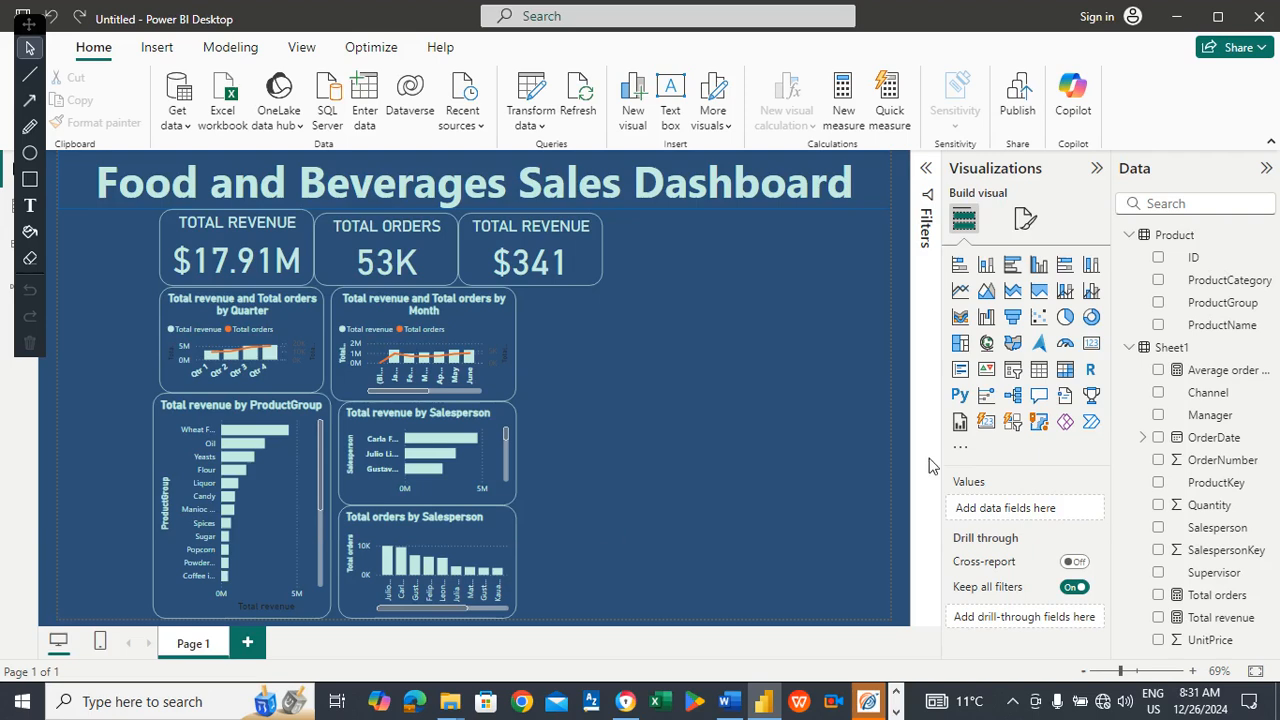
# Add an empty matrix visual beside the total orders by salesperson chart and extend its upper edge up to the salesperson revenue chart's top.
pyautogui.click(1066, 370)
pyautogui.moveTo(644, 350); pyautogui.dragTo(658, 580)
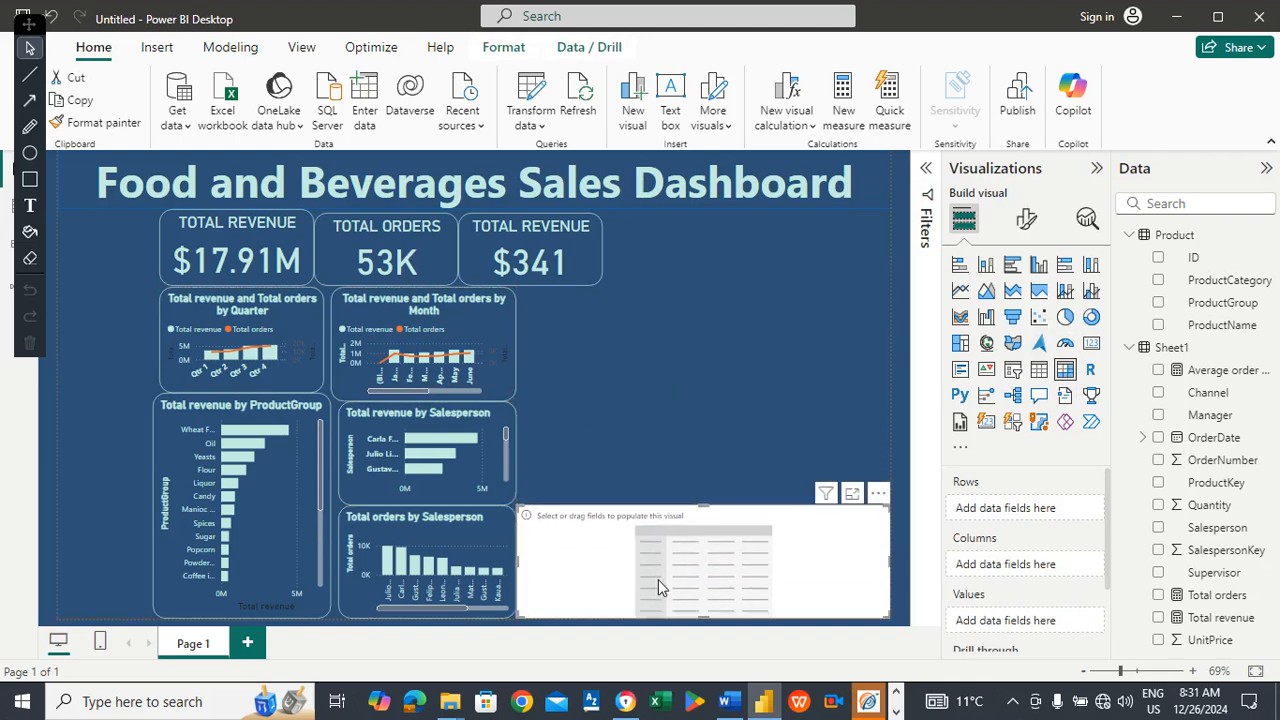
pyautogui.moveTo(703, 506); pyautogui.dragTo(716, 399)
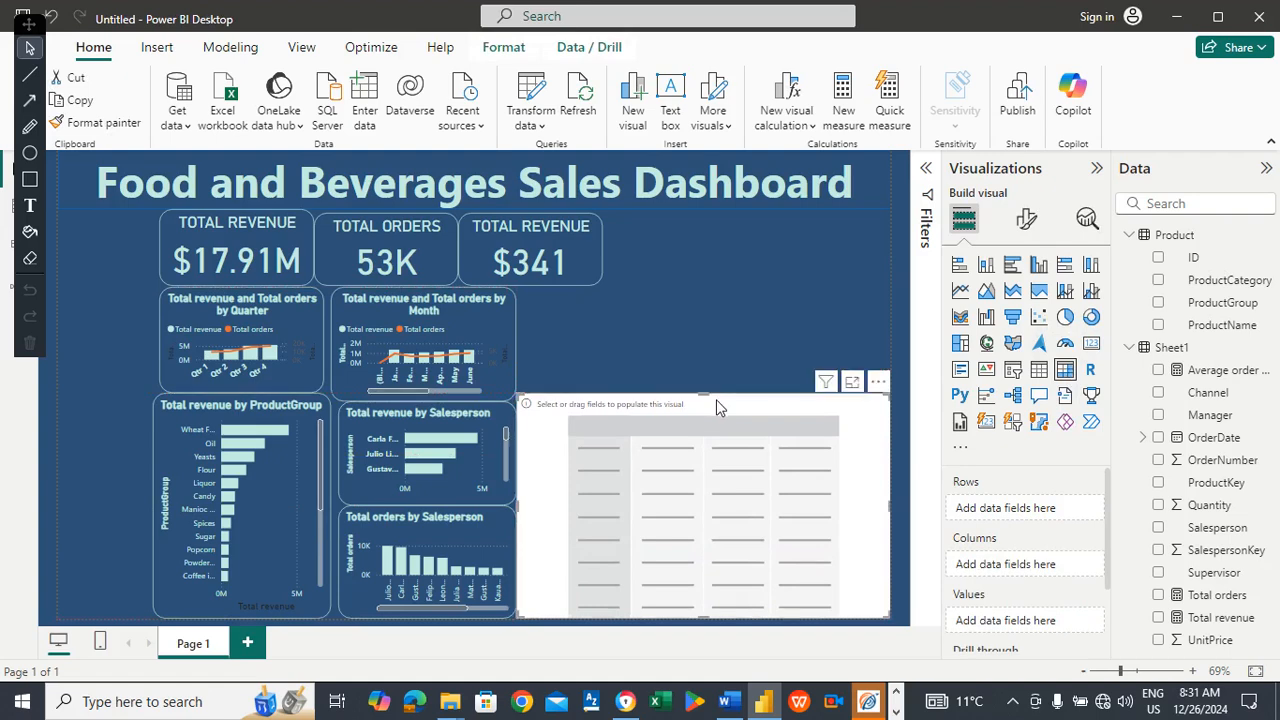
# Check the heatmap task in Word and view the reference dashboard image File 586 in File Explorer before returning to Power BI.
pyautogui.click(730, 700)
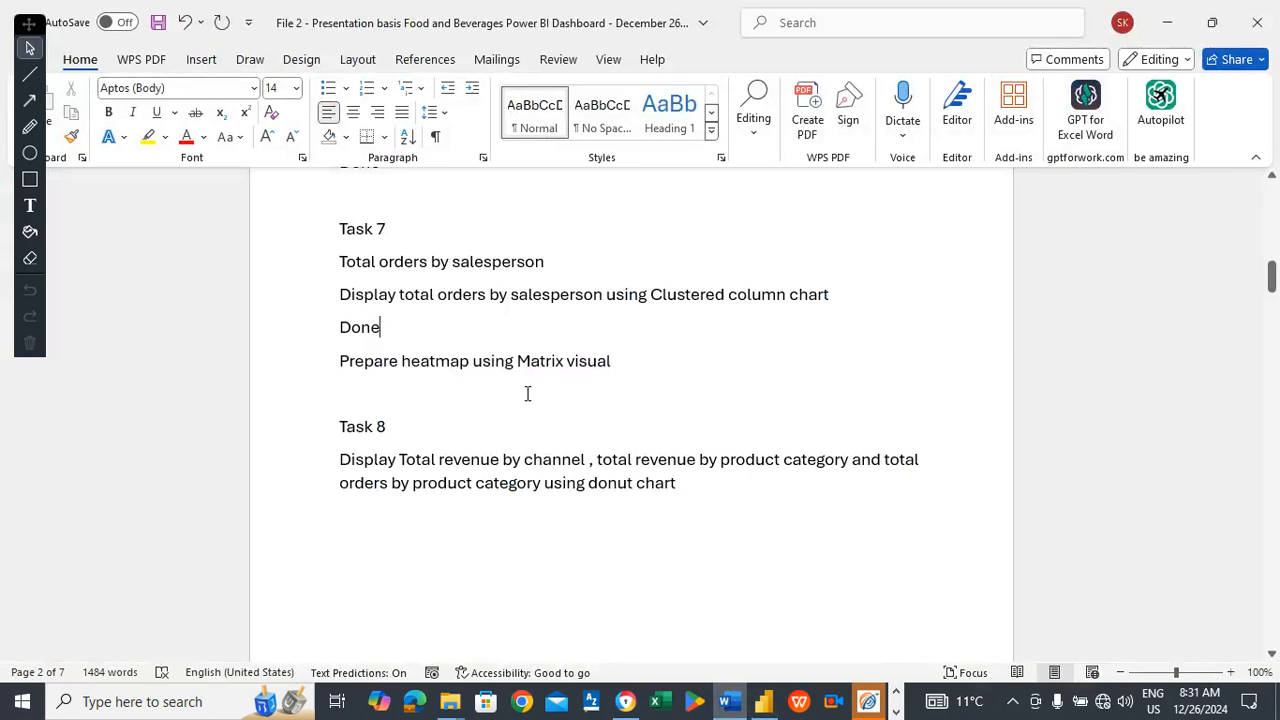
pyautogui.click(450, 705)
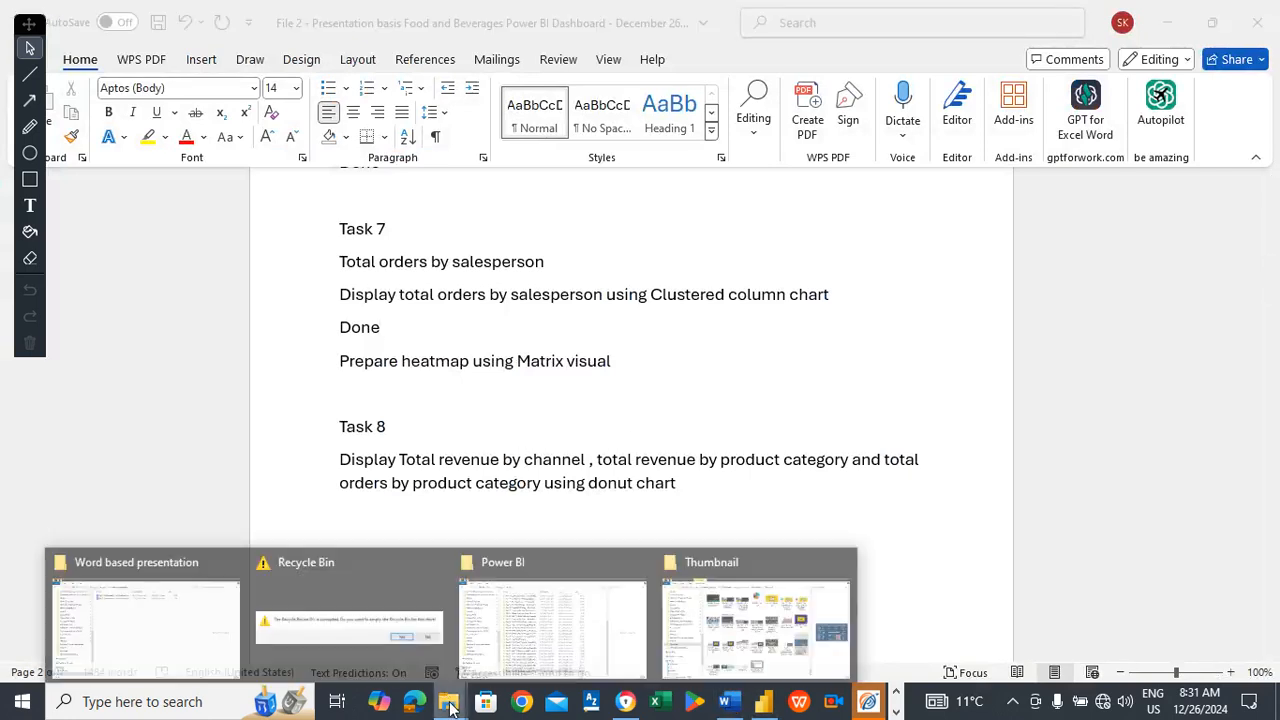
pyautogui.click(747, 638)
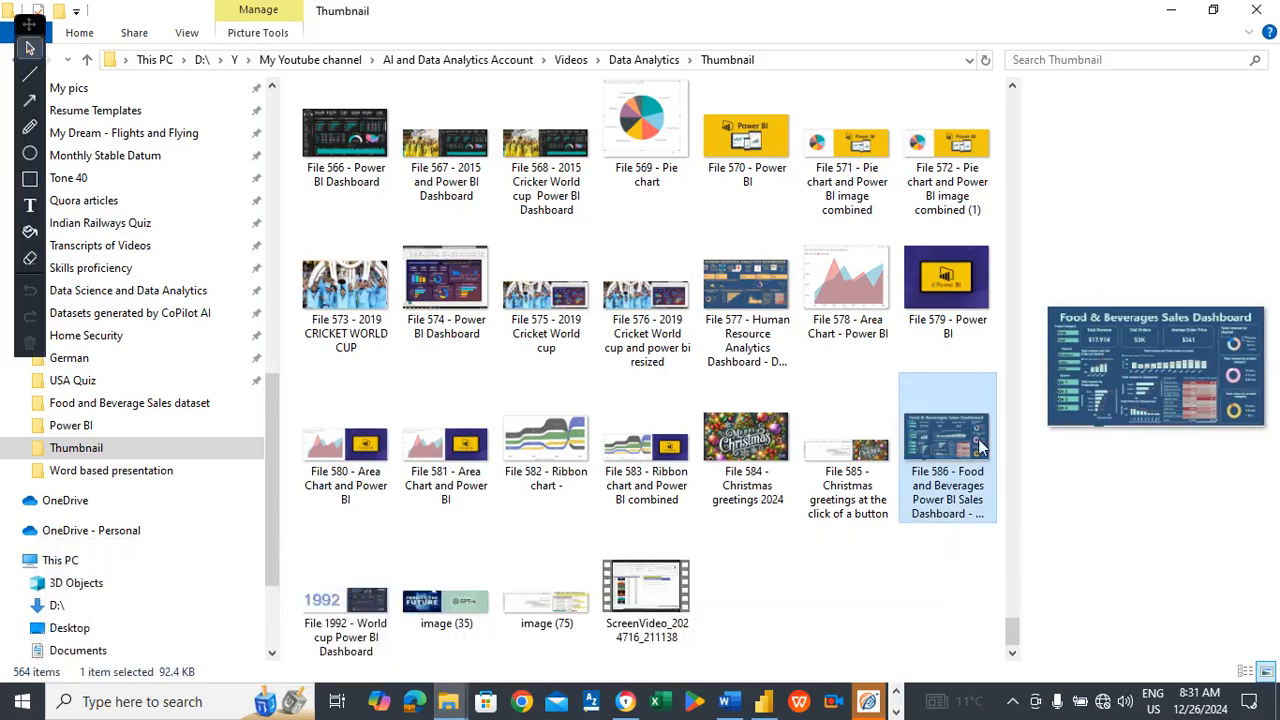
pyautogui.doubleClick(967, 449)
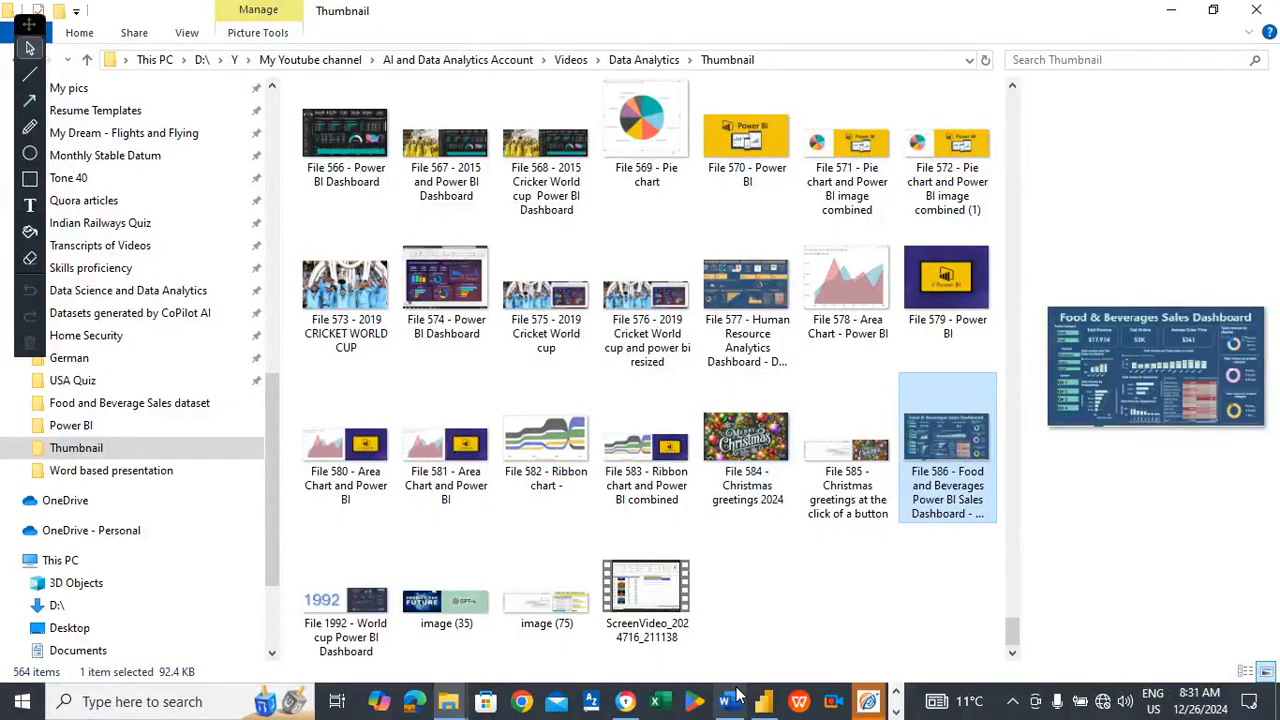
pyautogui.click(762, 702)
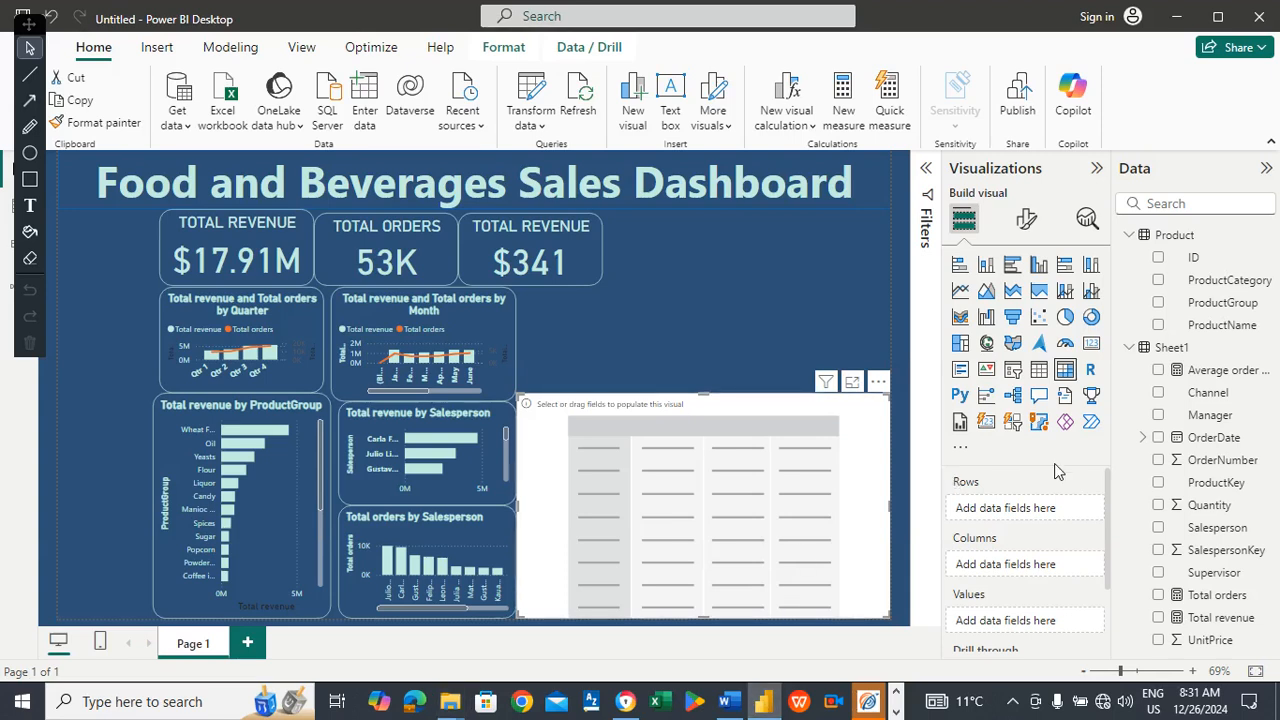
# Populate the matrix with Salesperson as rows and Total revenue, Total orders and Average order price as values.
pyautogui.moveTo(1214, 527); pyautogui.dragTo(1060, 510)
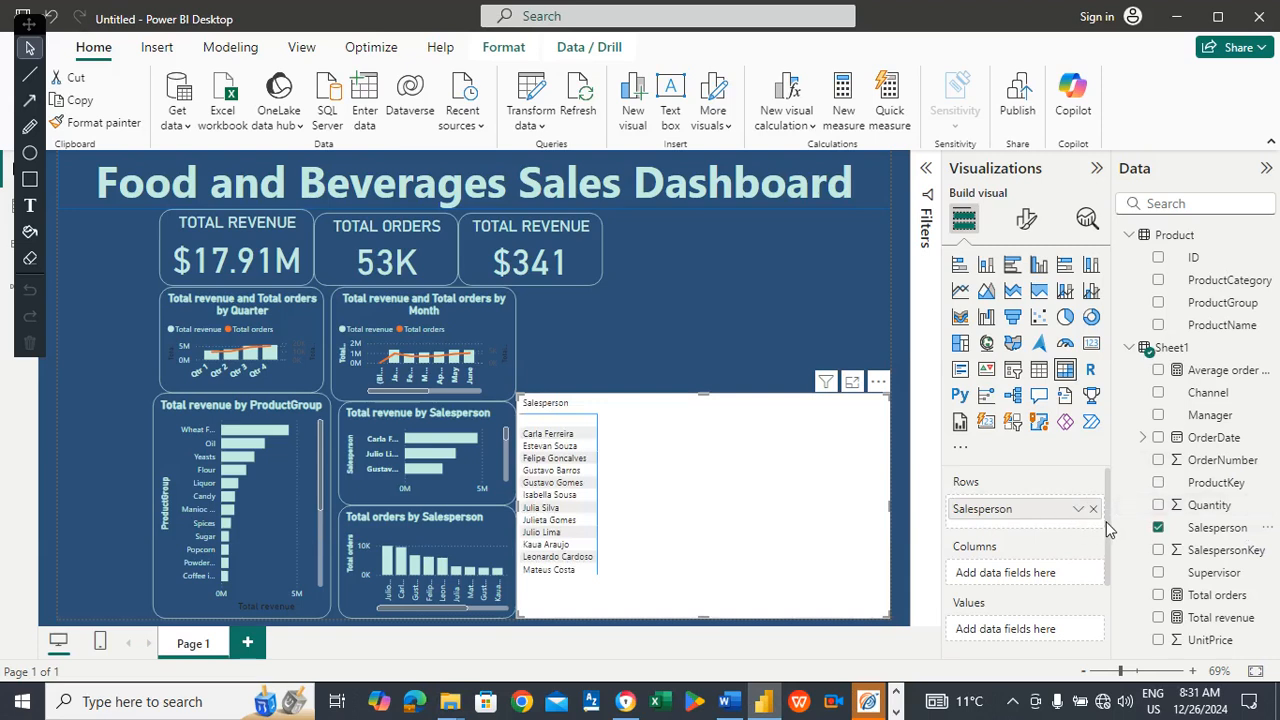
pyautogui.moveTo(1107, 531); pyautogui.dragTo(1110, 566)
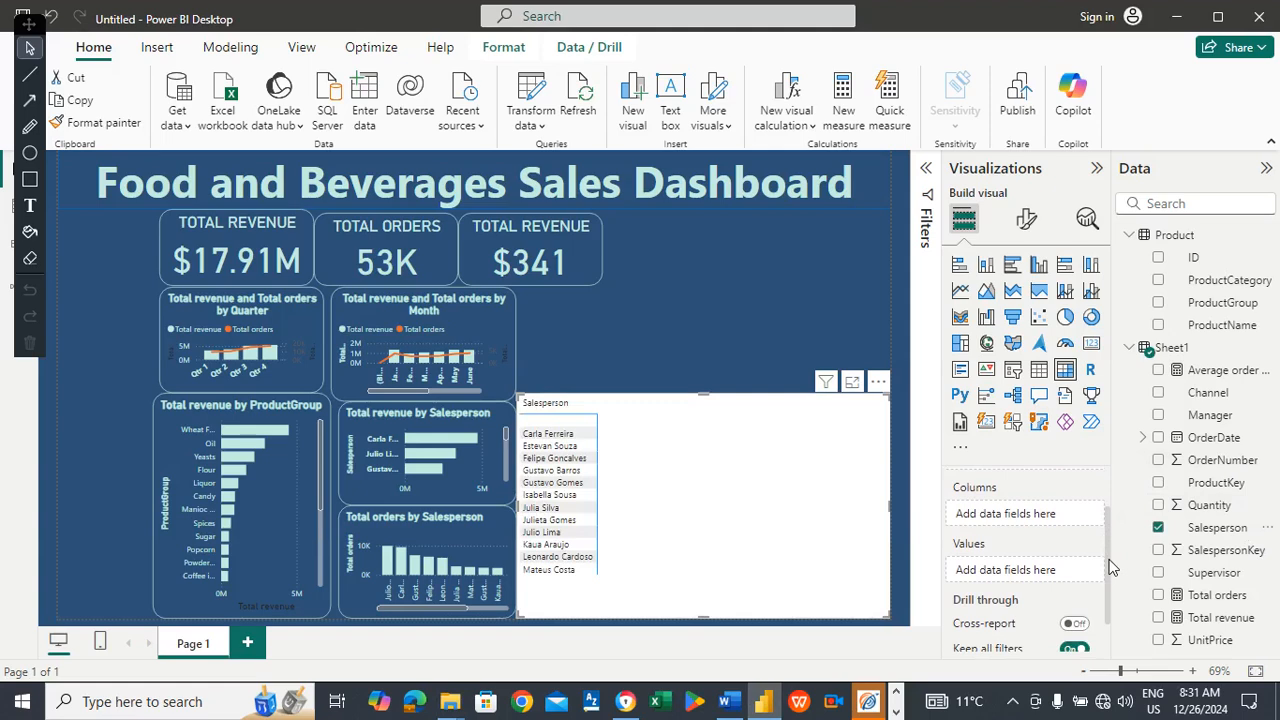
pyautogui.moveTo(1232, 617); pyautogui.dragTo(1086, 569)
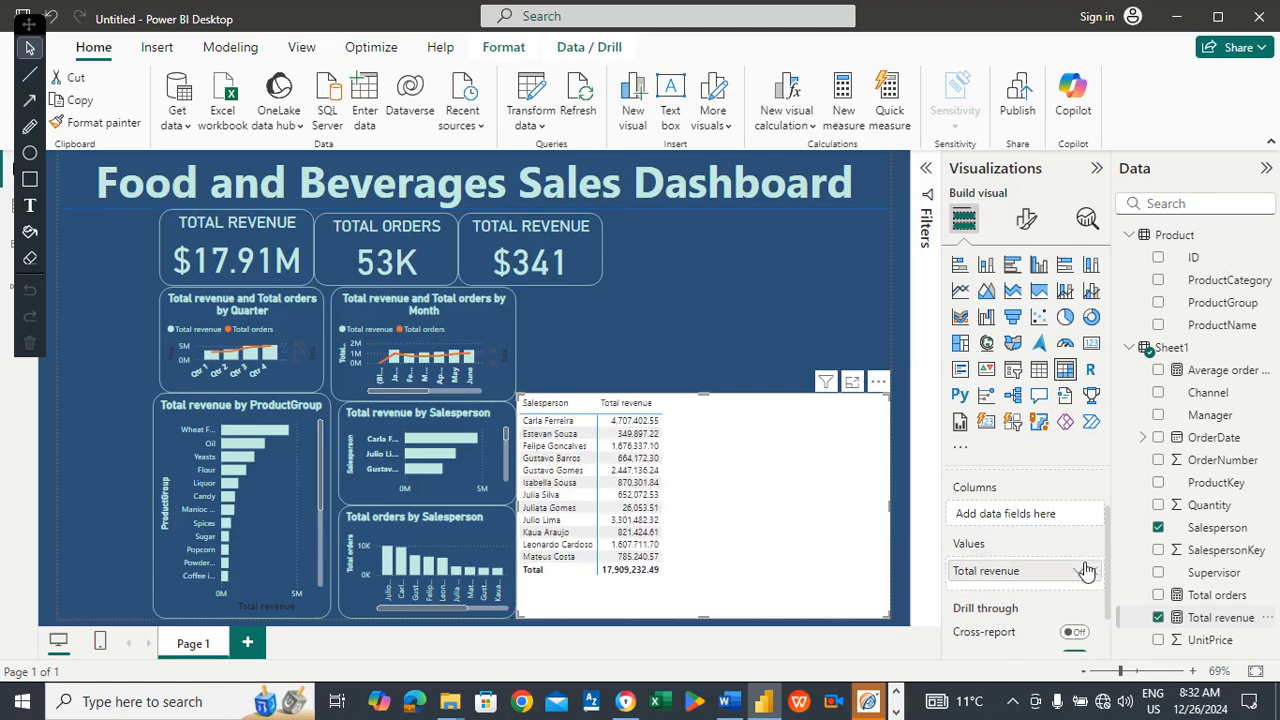
pyautogui.moveTo(1226, 597); pyautogui.dragTo(1063, 590)
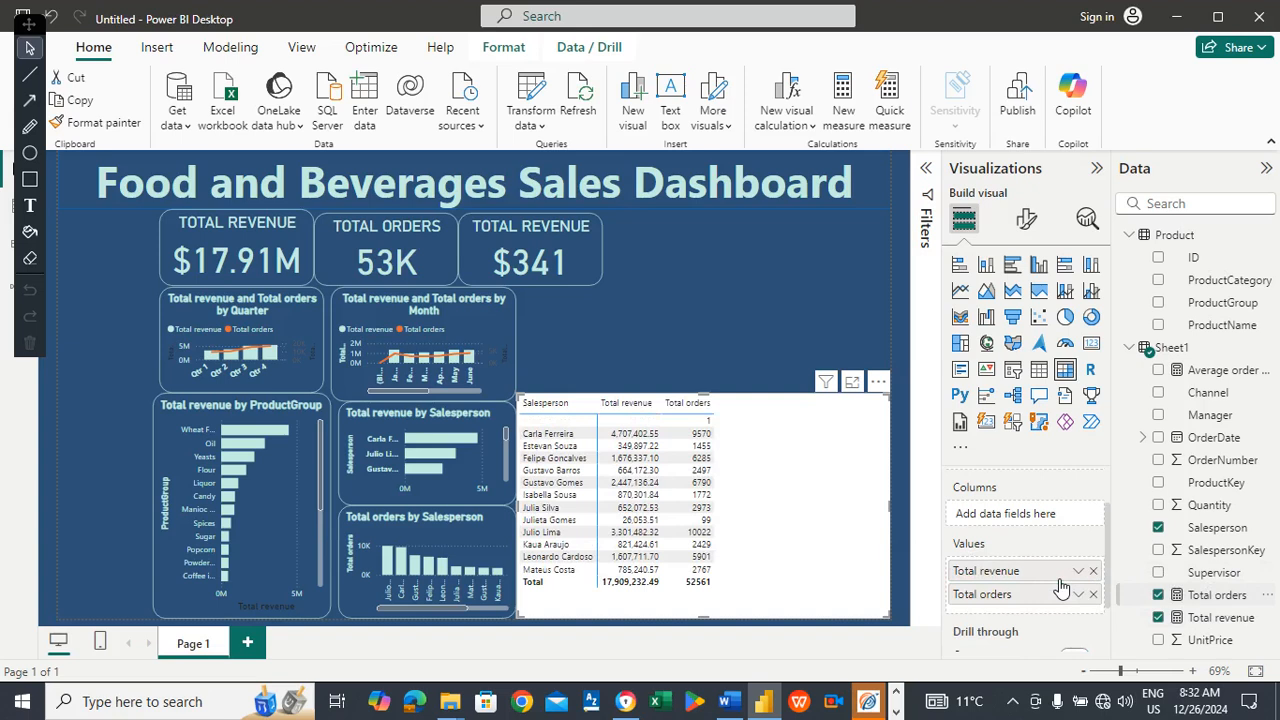
pyautogui.moveTo(1230, 378); pyautogui.dragTo(1047, 610)
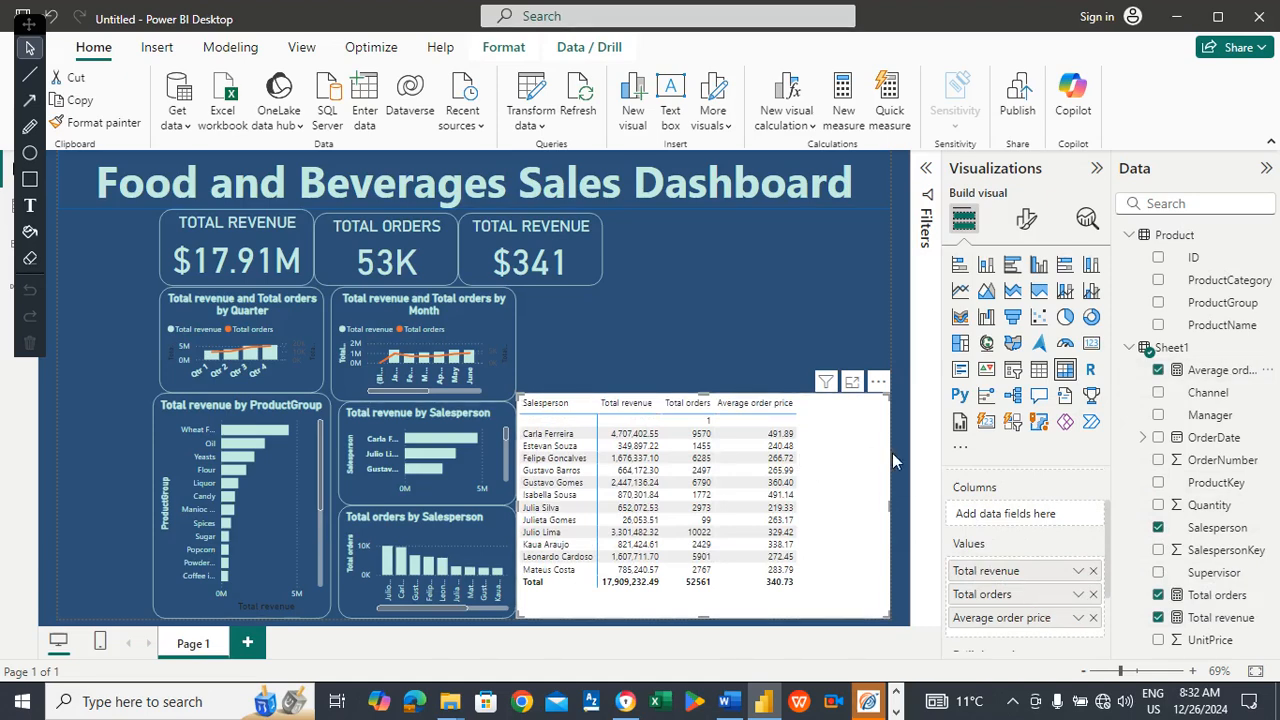
# Turn on the matrix's horizontal gridlines in the recent light mint color and turn on its vertical gridlines.
pyautogui.click(1028, 221)
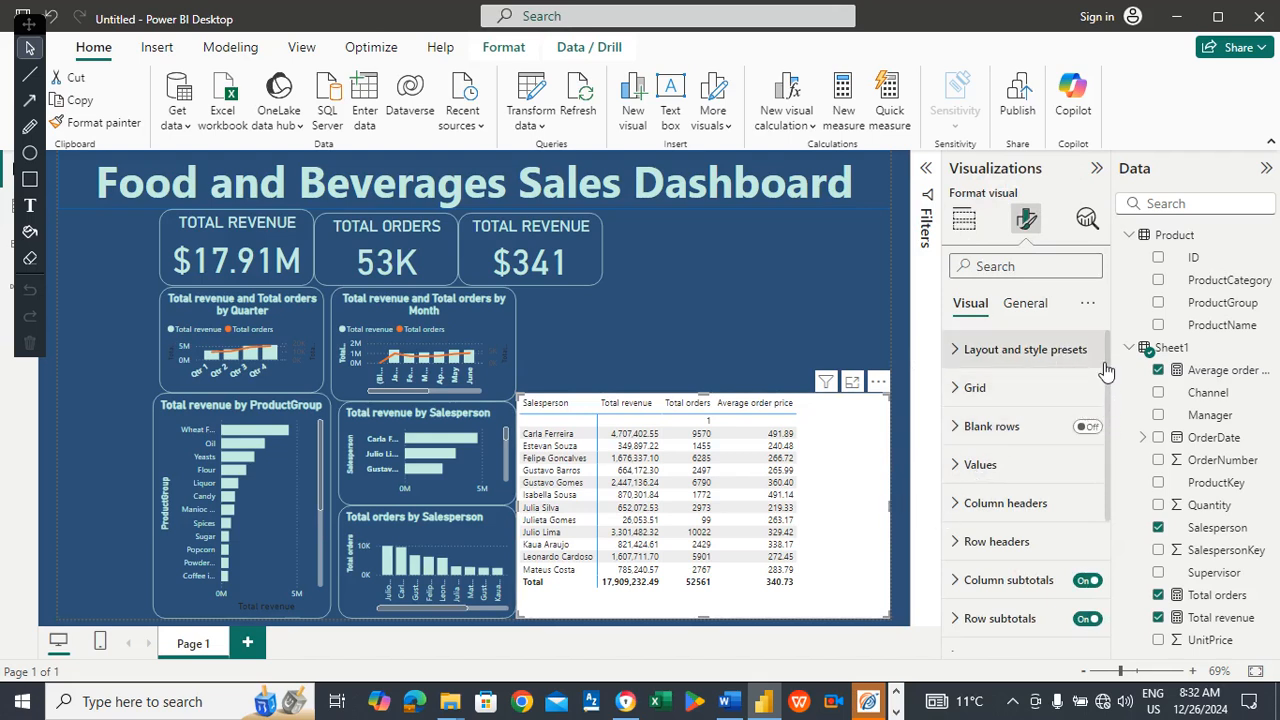
pyautogui.click(990, 352)
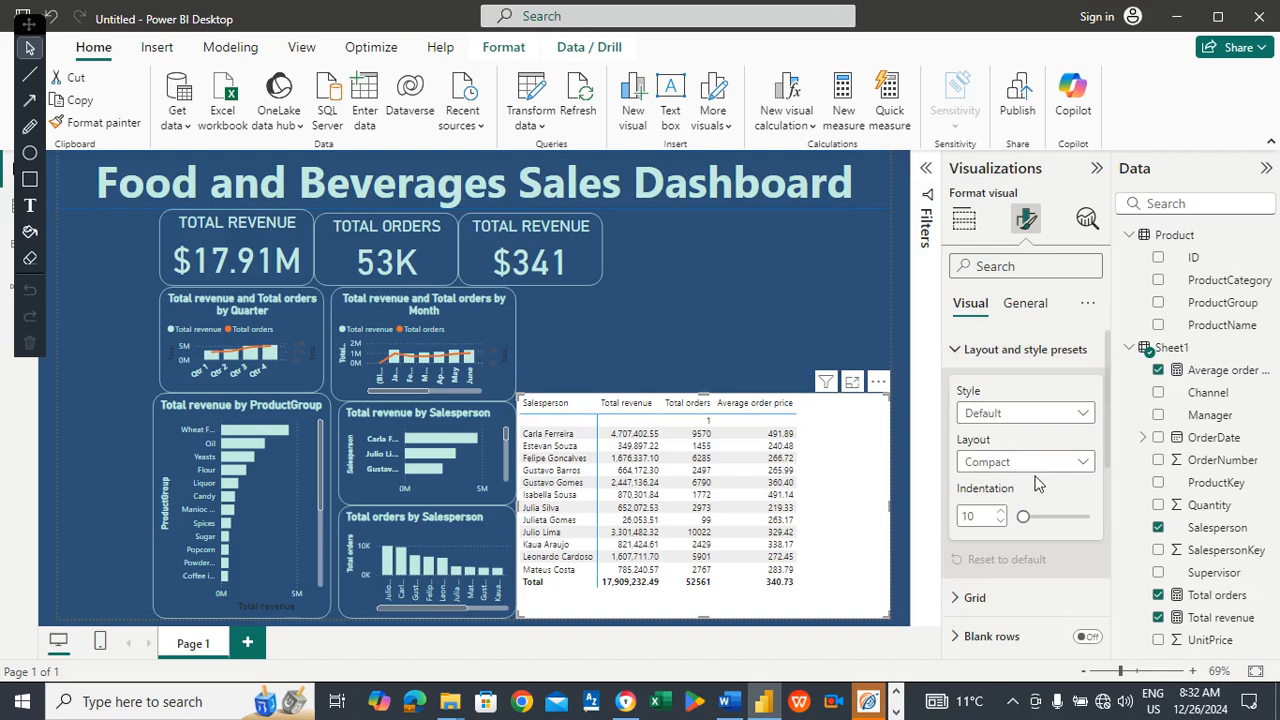
pyautogui.click(988, 598)
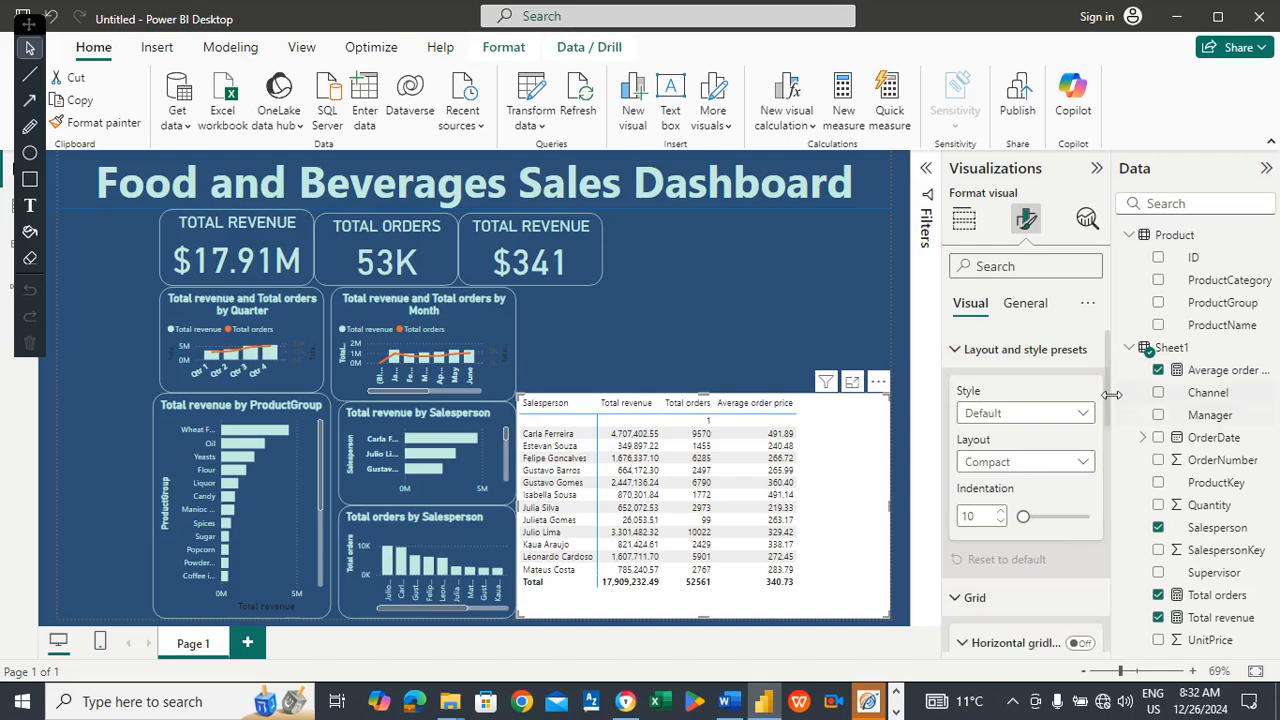
pyautogui.moveTo(1108, 392); pyautogui.dragTo(1108, 452)
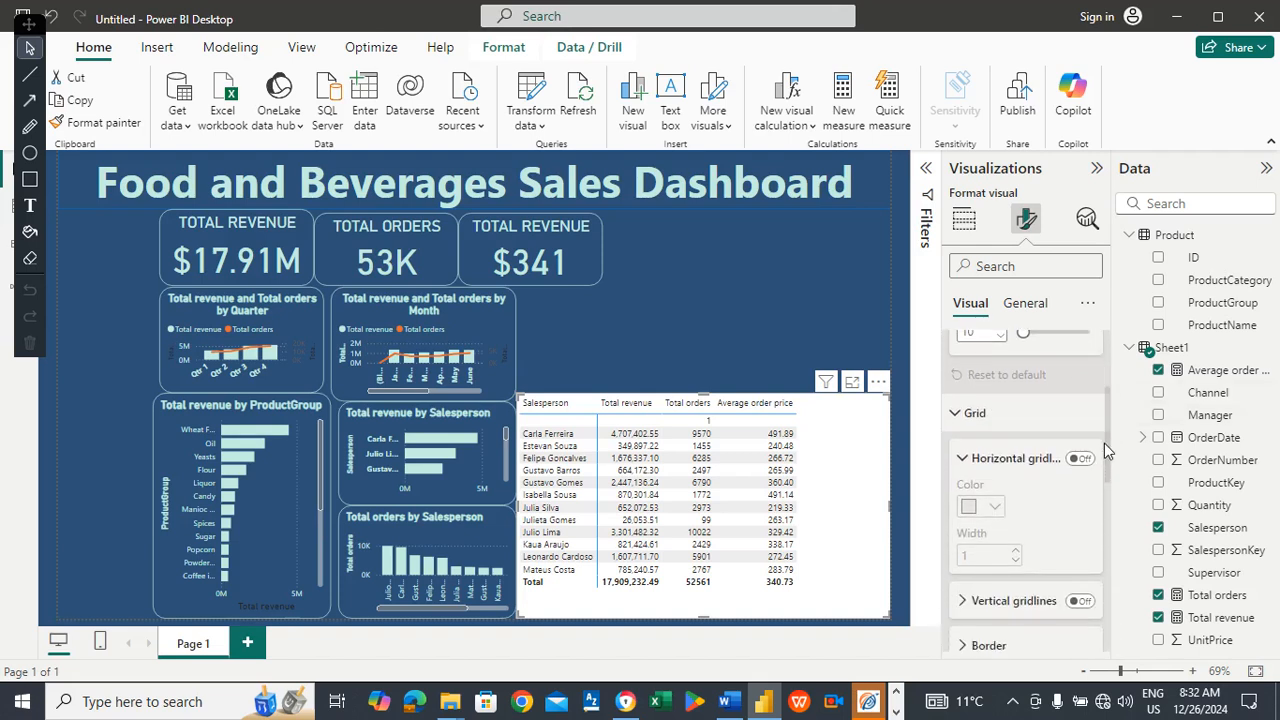
pyautogui.click(1080, 458)
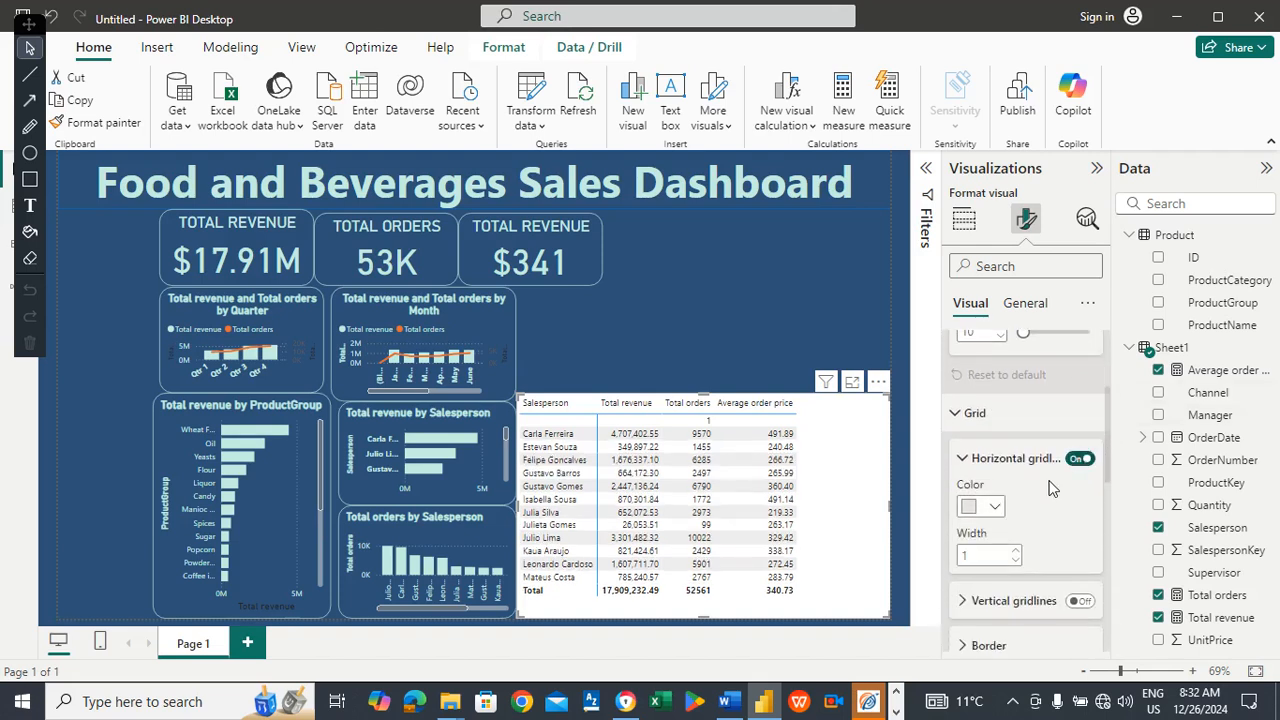
pyautogui.click(993, 513)
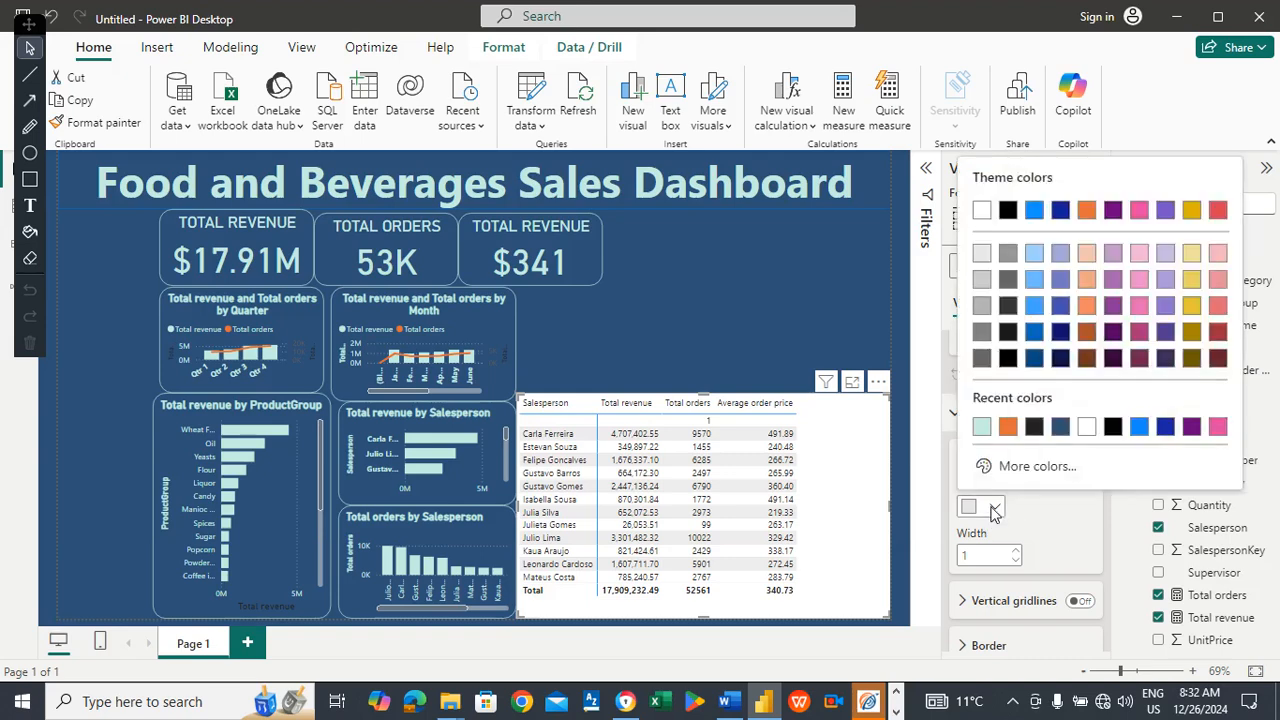
pyautogui.click(981, 428)
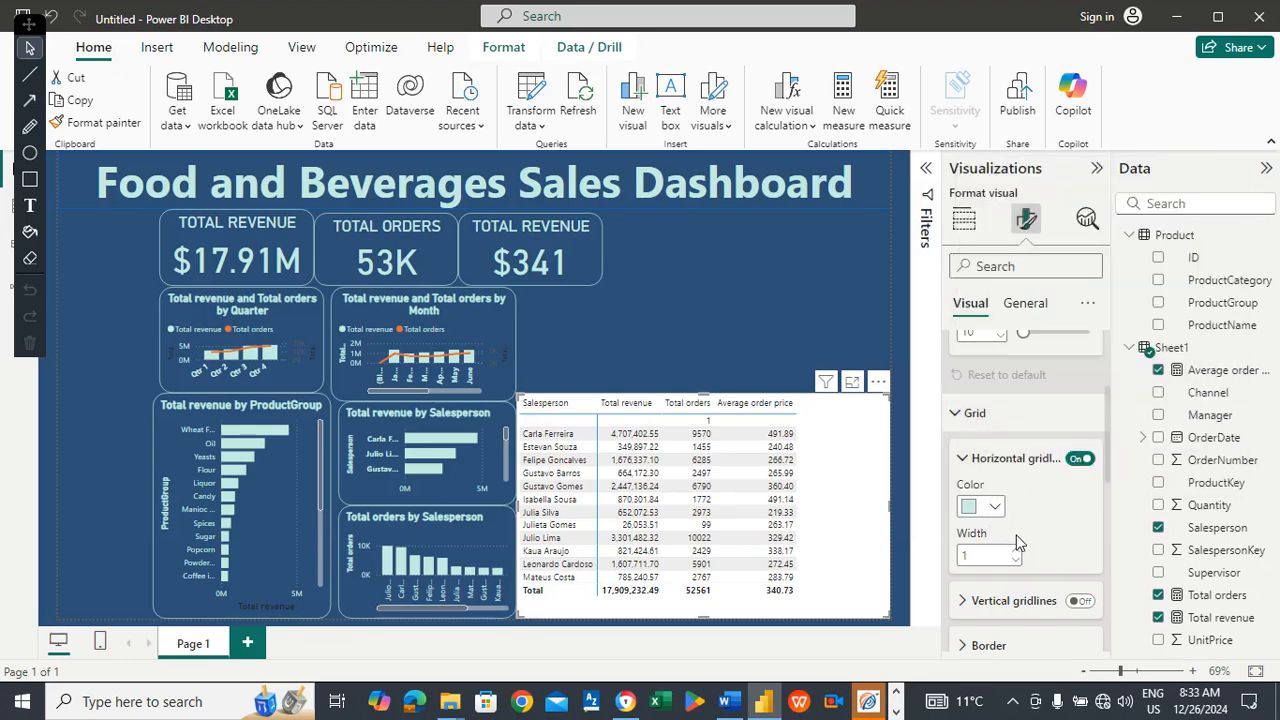
pyautogui.click(1082, 601)
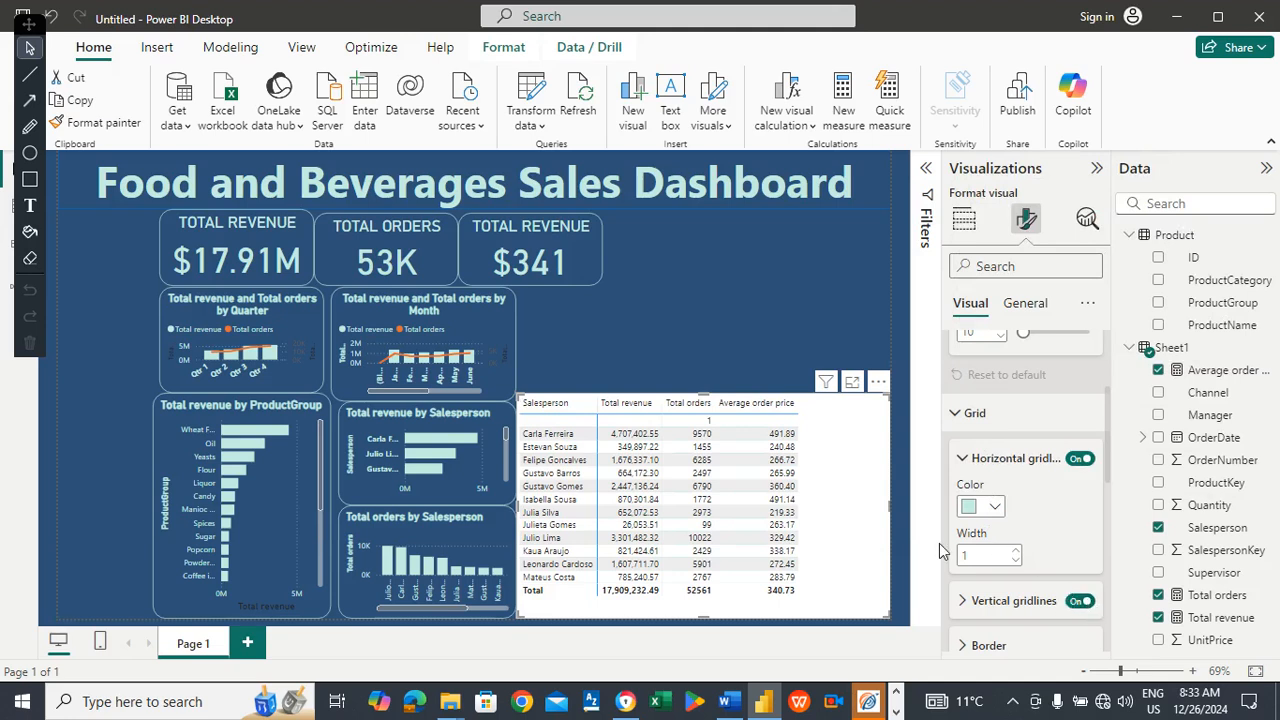
pyautogui.moveTo(886, 511); pyautogui.dragTo(825, 515)
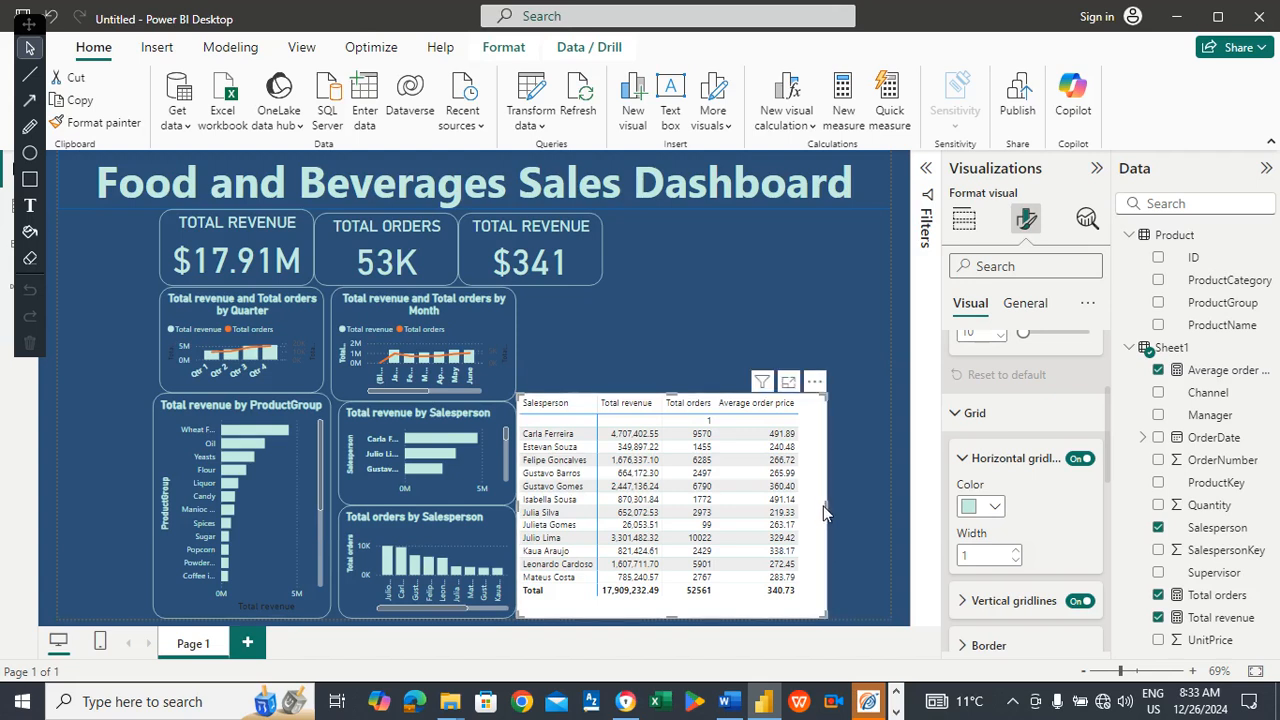
pyautogui.moveTo(829, 510); pyautogui.dragTo(891, 520)
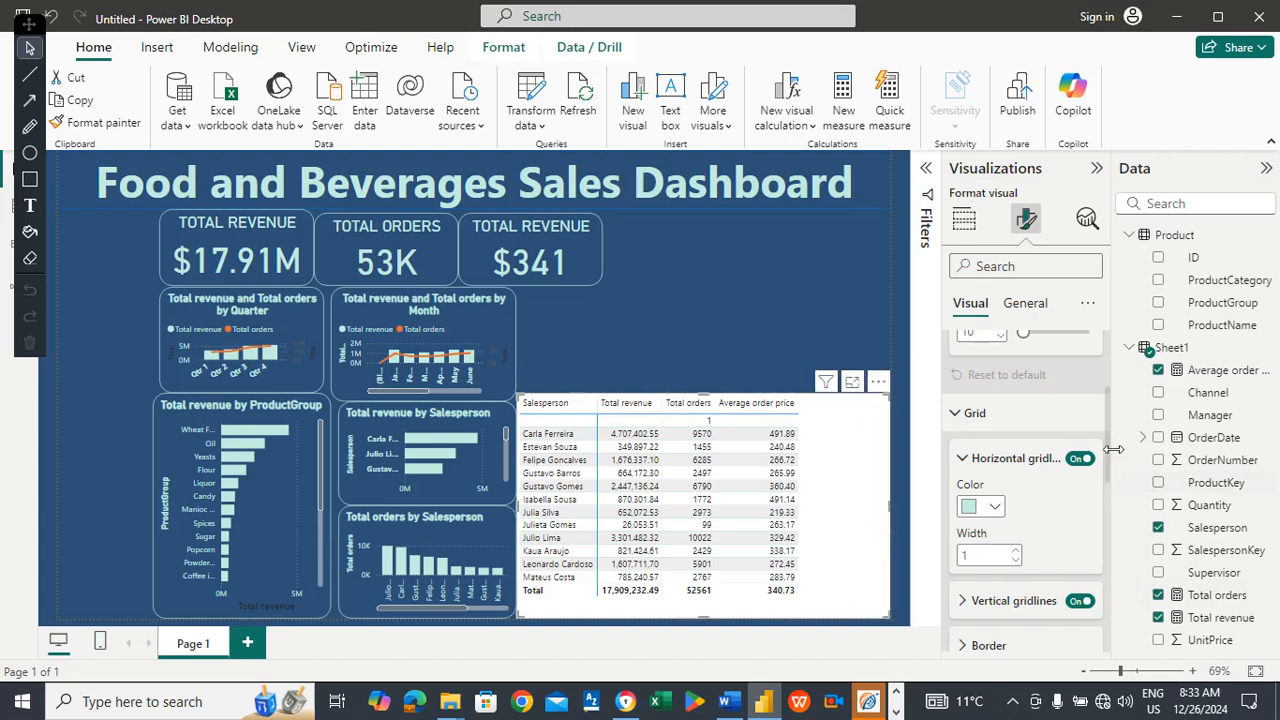
pyautogui.moveTo(1109, 448); pyautogui.dragTo(1114, 498)
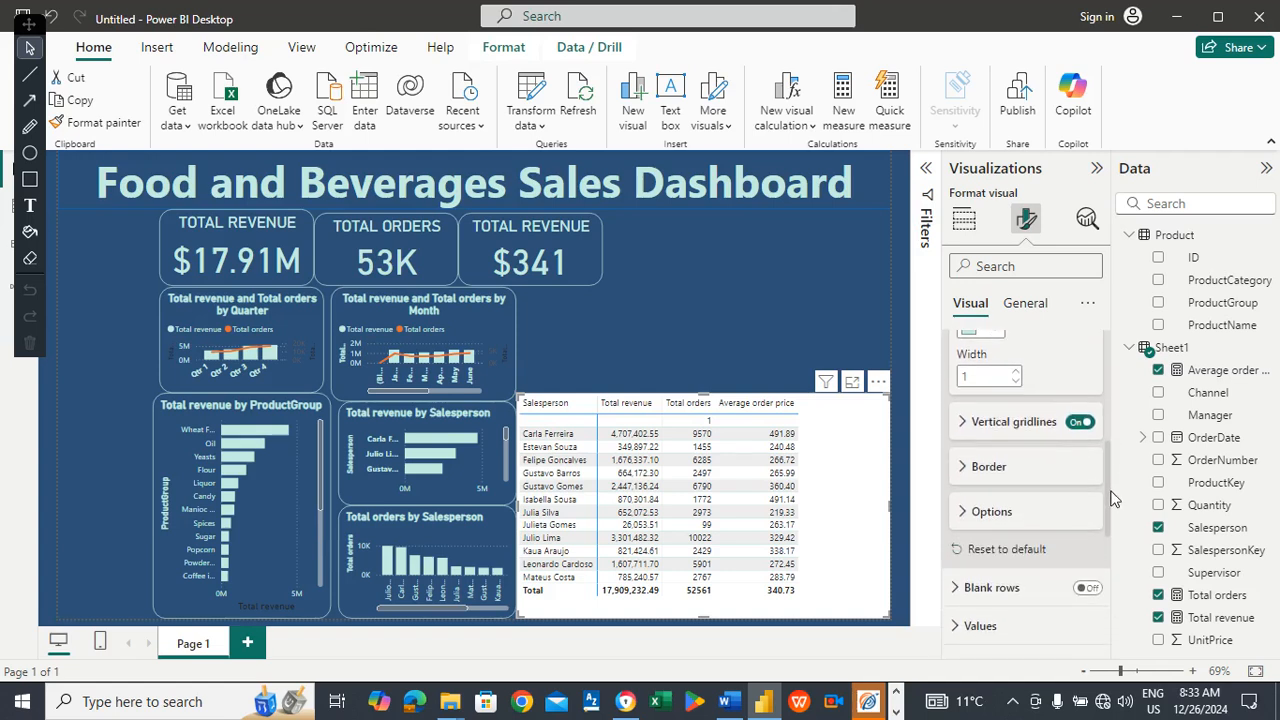
pyautogui.click(1005, 472)
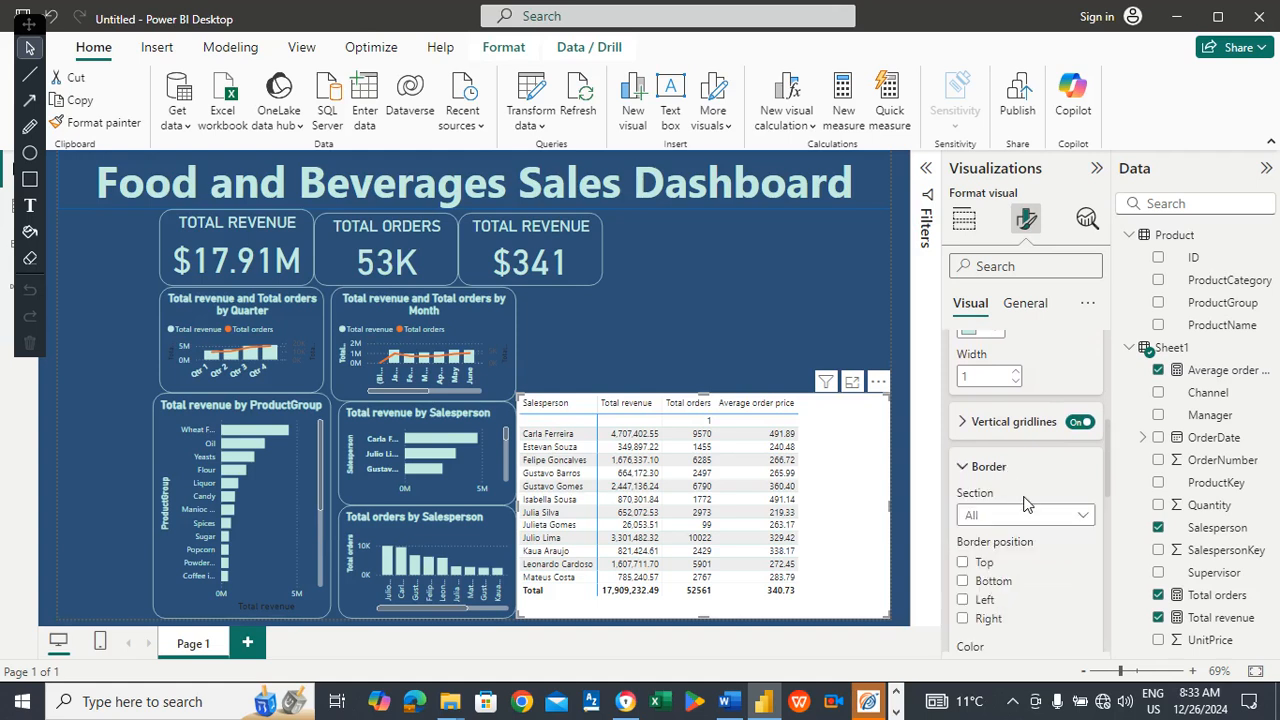
pyautogui.click(1010, 472)
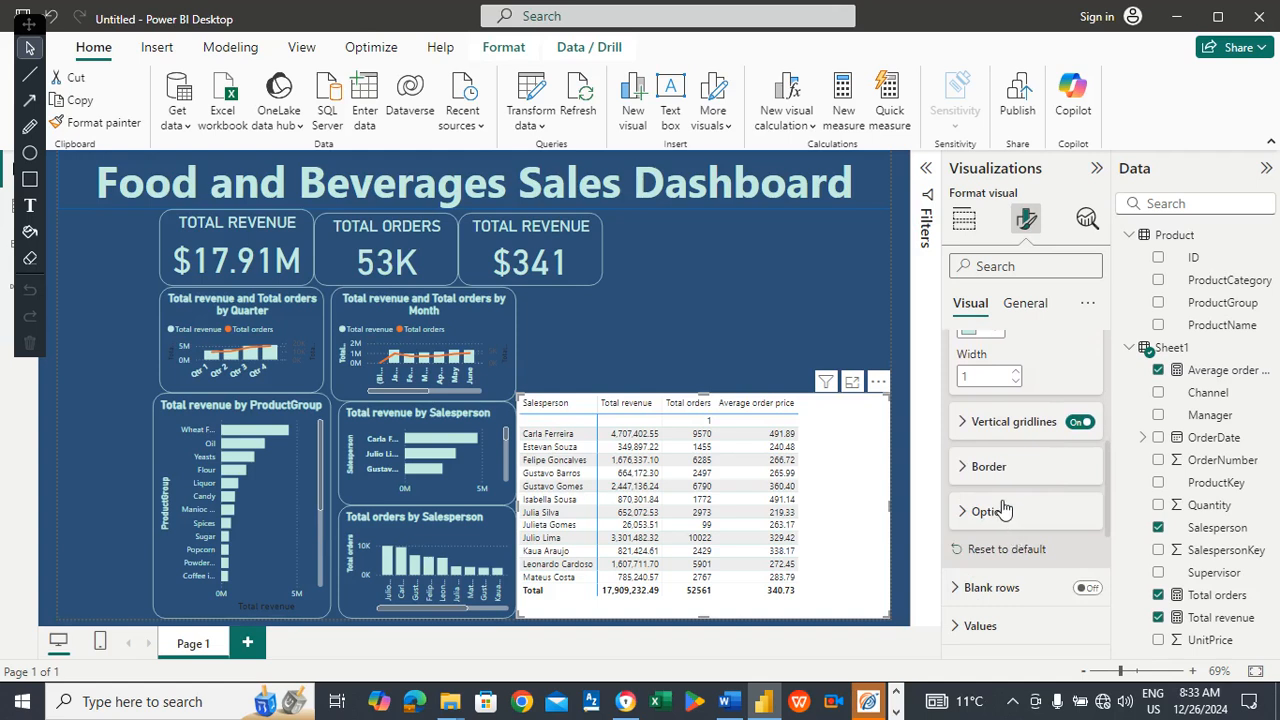
pyautogui.click(1003, 513)
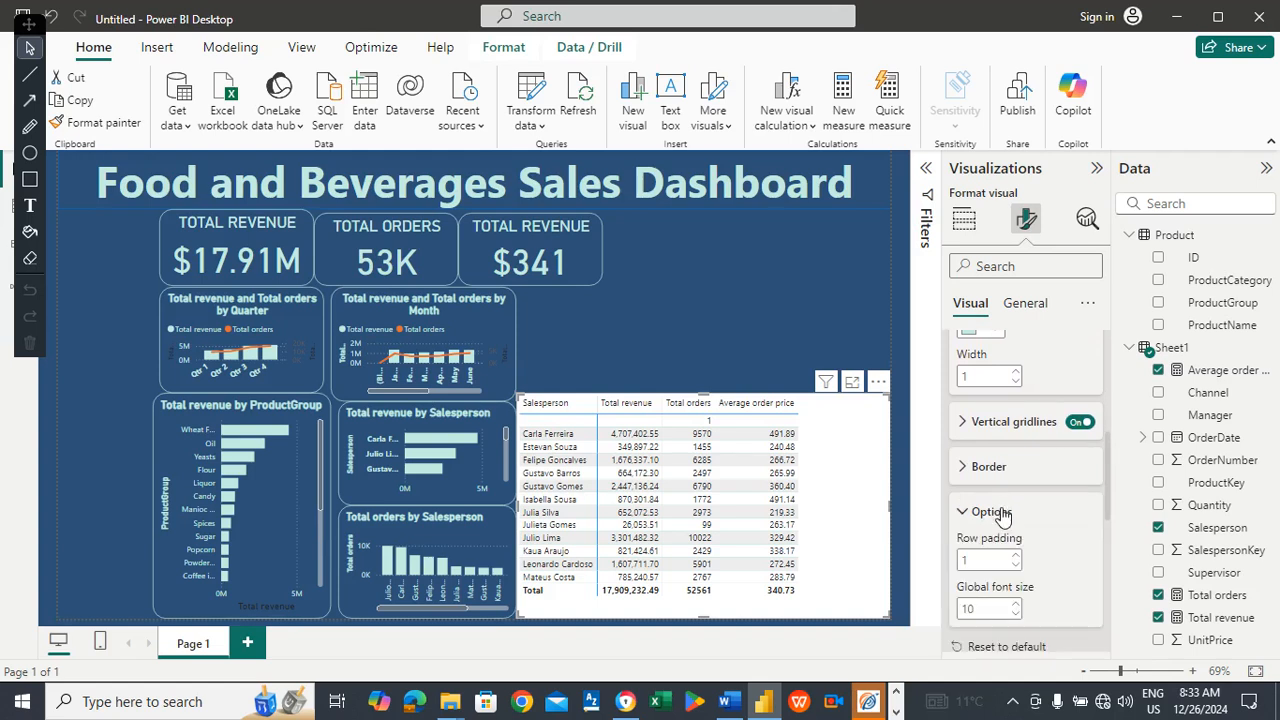
pyautogui.click(1003, 514)
pyautogui.click(992, 624)
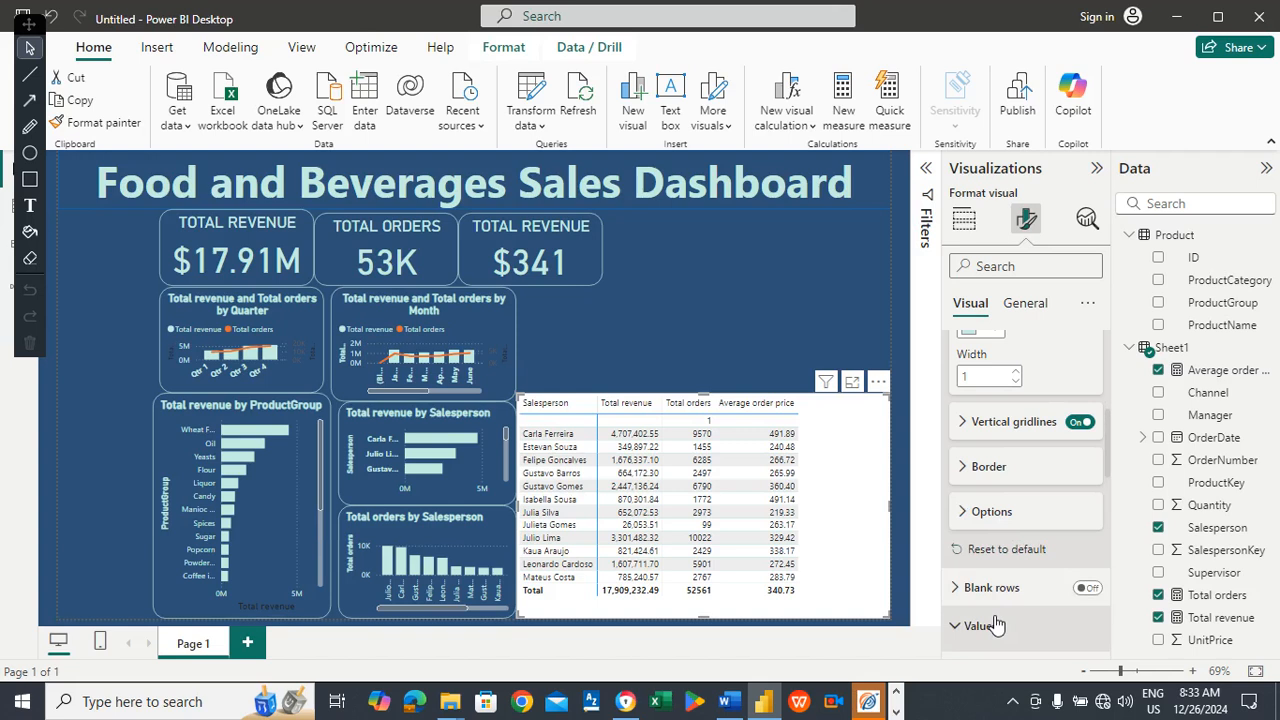
pyautogui.moveTo(1111, 445); pyautogui.dragTo(1108, 624)
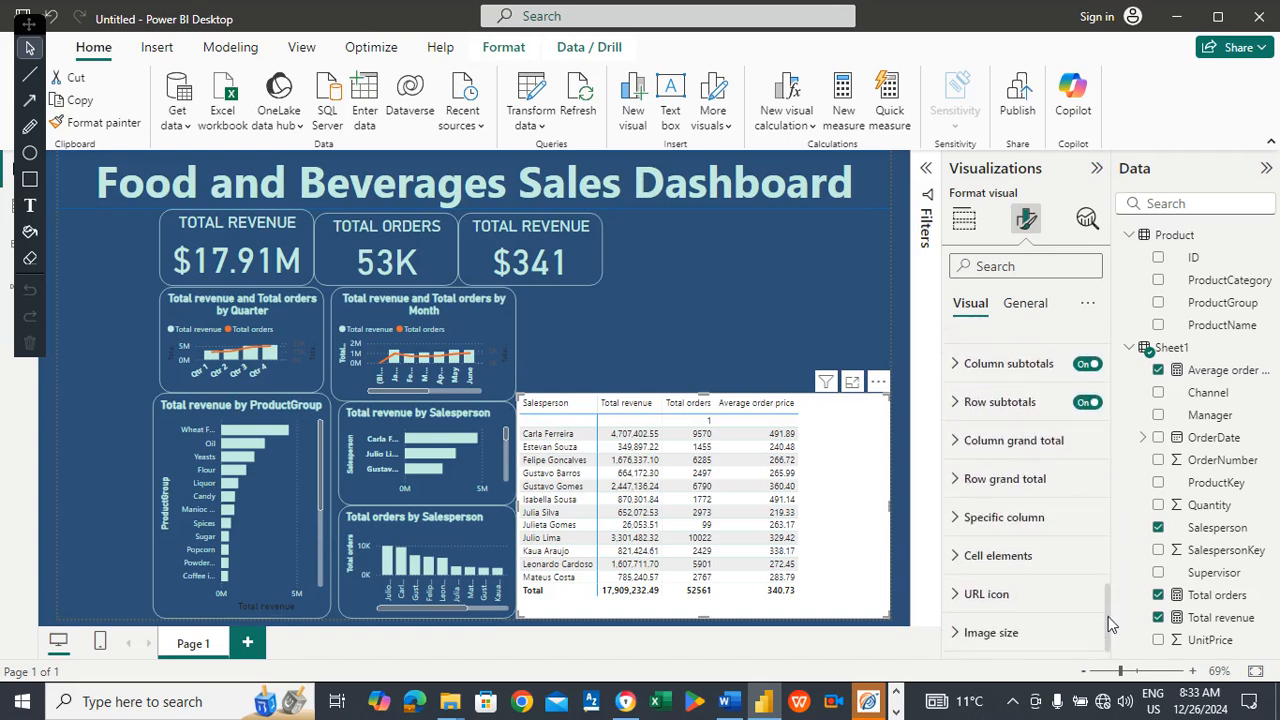
# Turn on the title in the matrix's general formatting settings.
pyautogui.click(1026, 310)
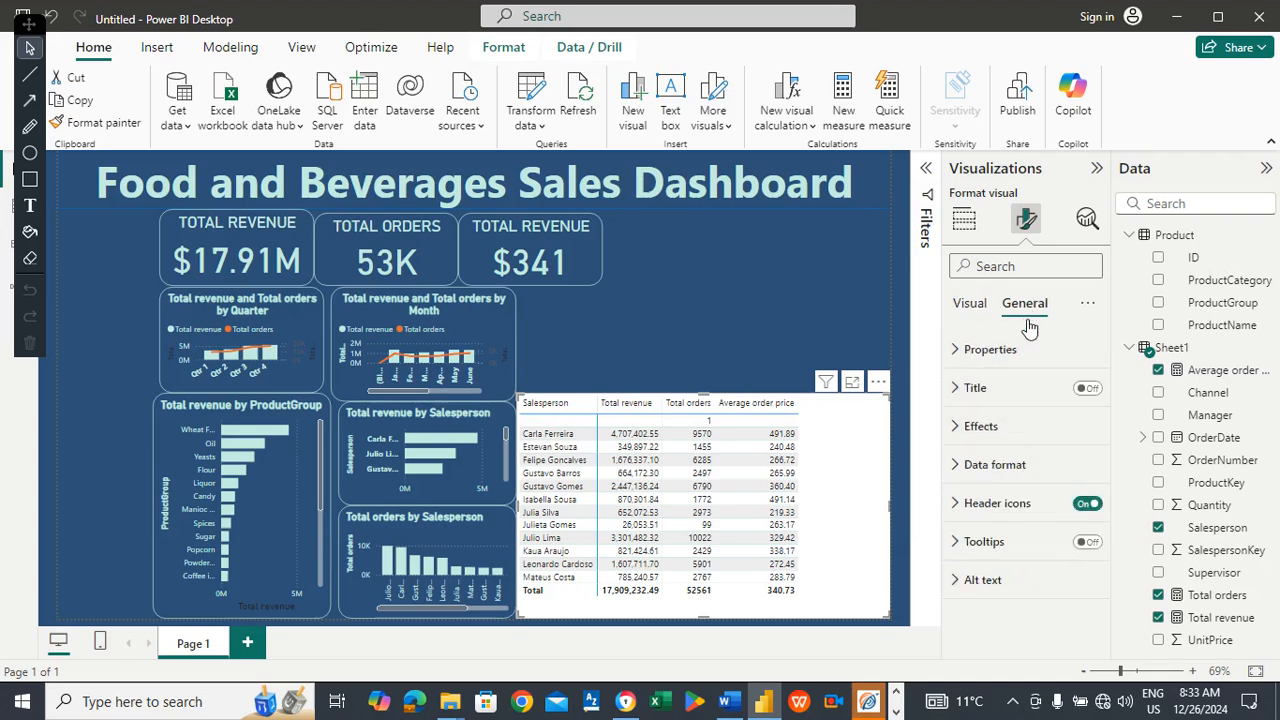
pyautogui.click(1015, 470)
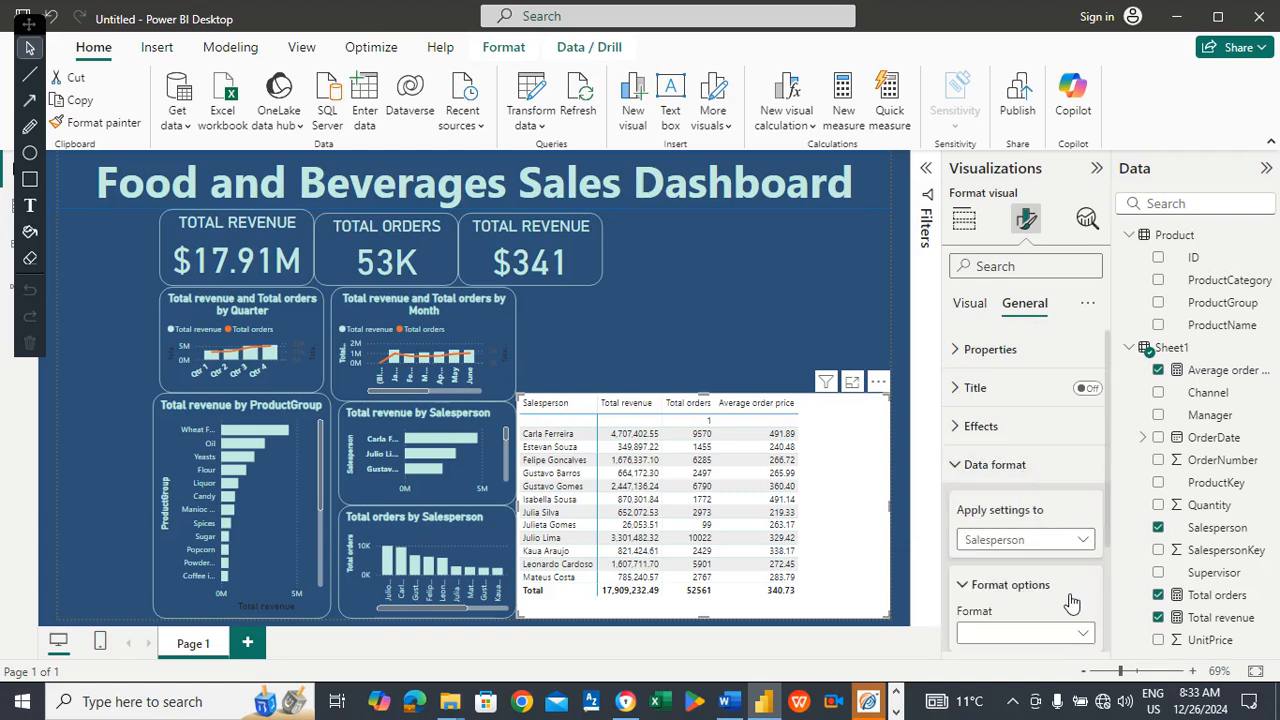
pyautogui.moveTo(1110, 452); pyautogui.dragTo(1101, 544)
pyautogui.scroll(2, 1110, 450)
pyautogui.click(1088, 384)
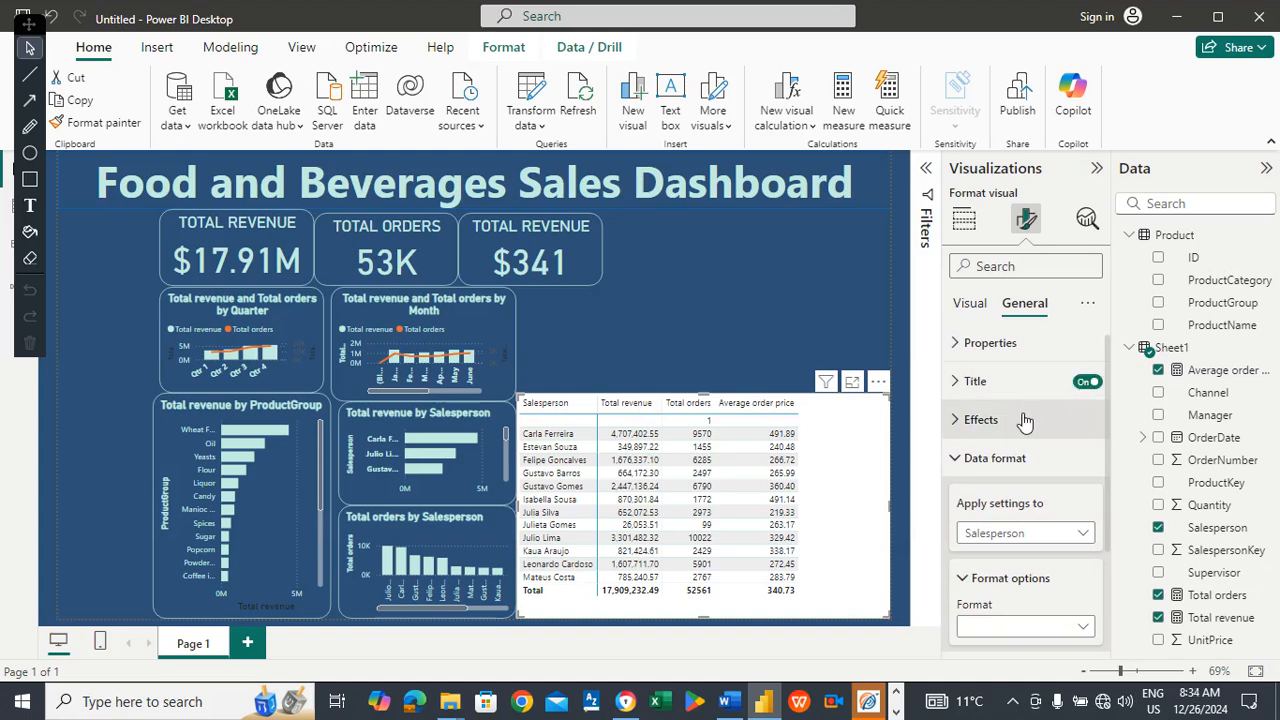
# Turn off the matrix's background effect and turn on its visual border.
pyautogui.click(1005, 421)
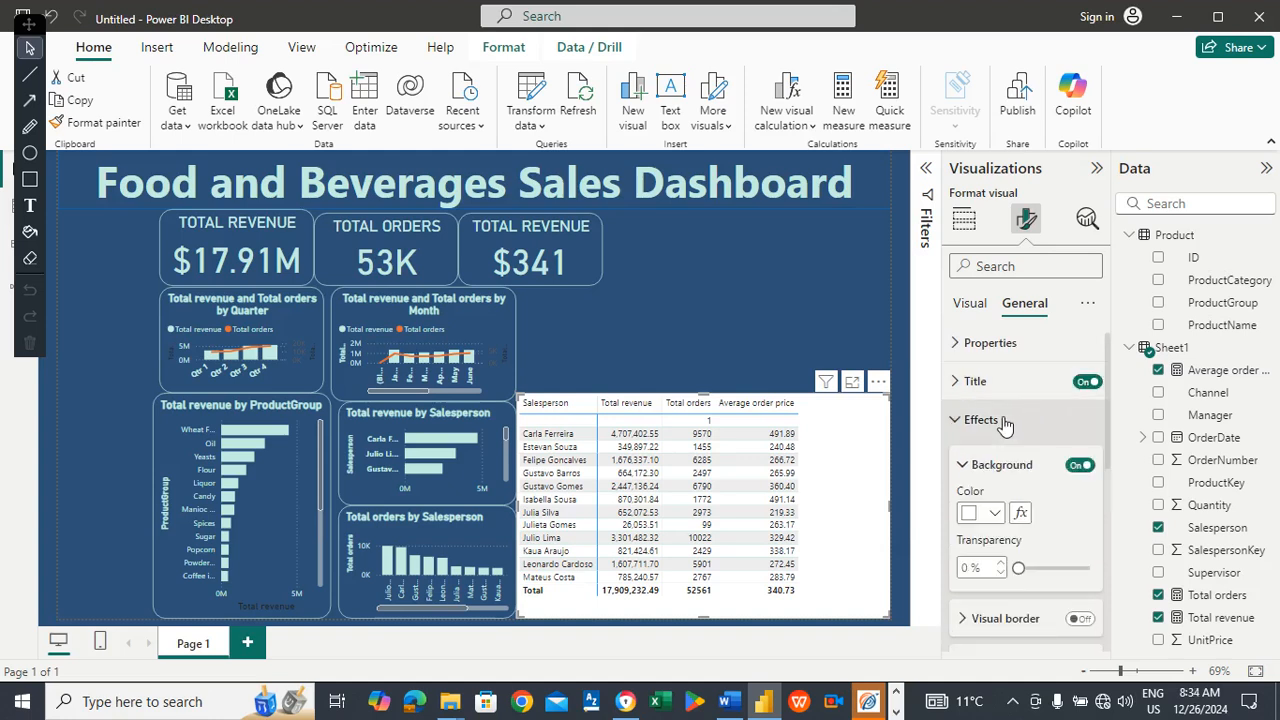
pyautogui.click(1078, 469)
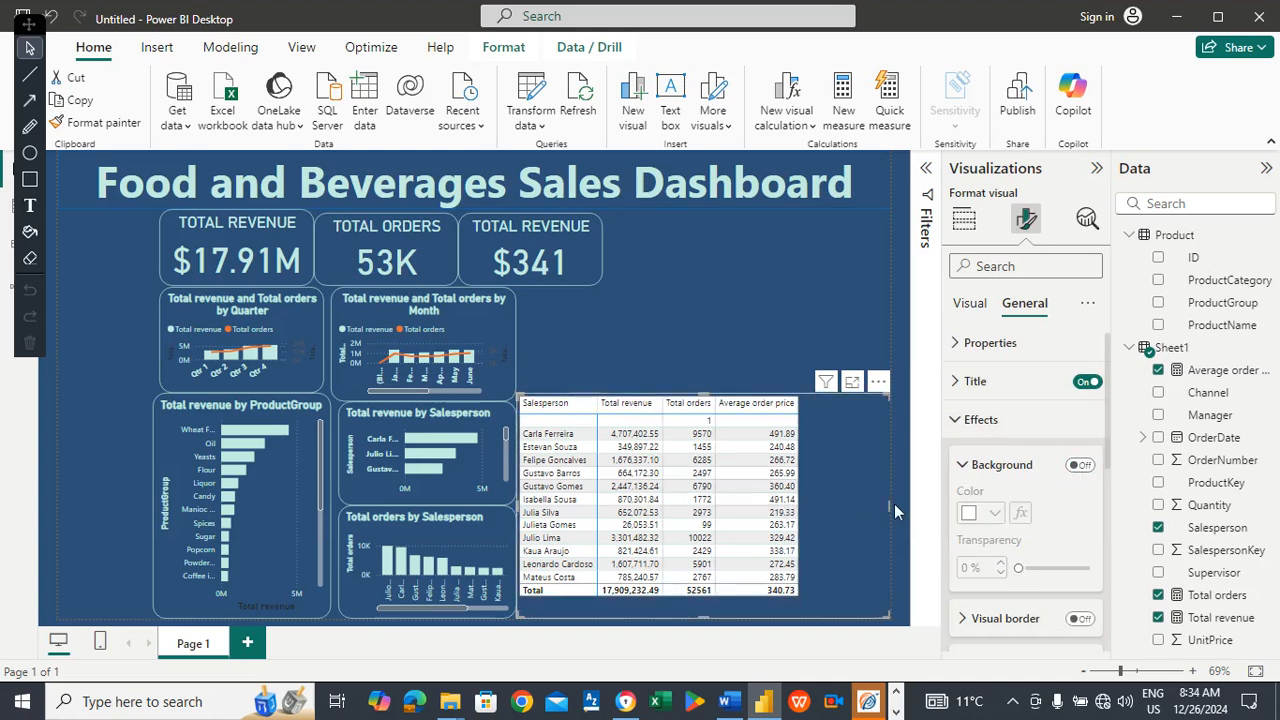
pyautogui.rightClick(795, 410)
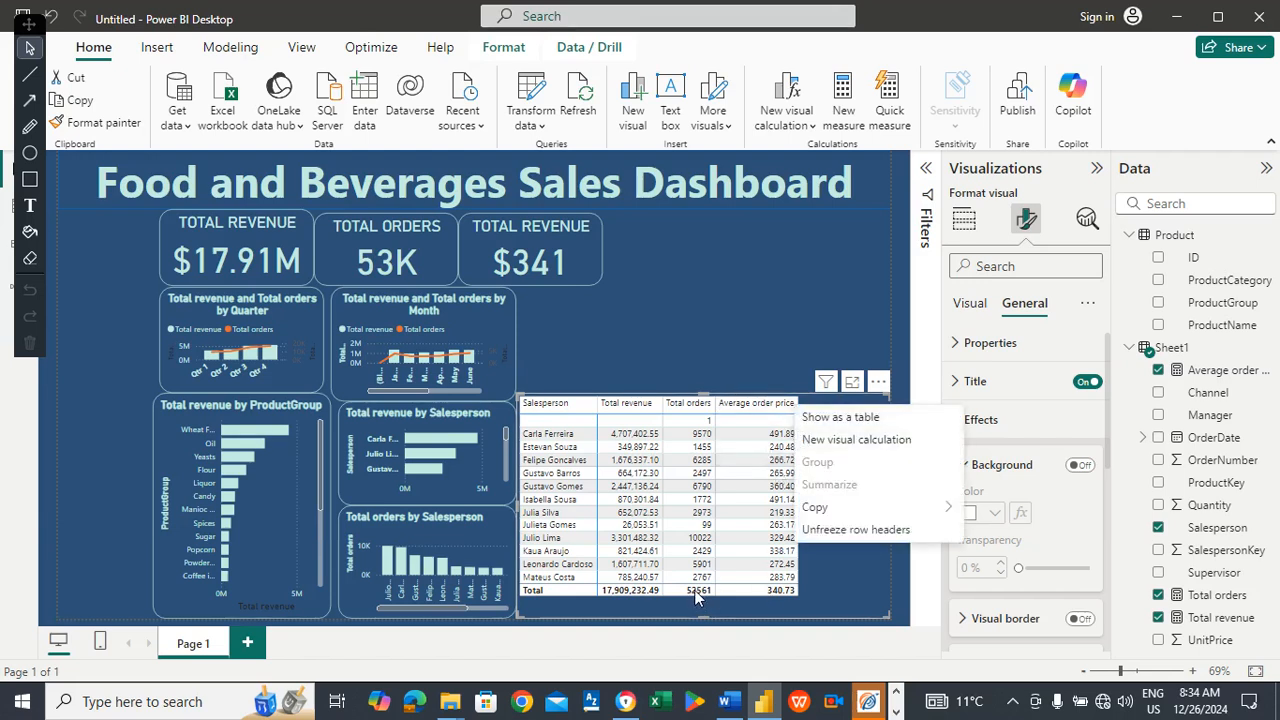
pyautogui.click(571, 397)
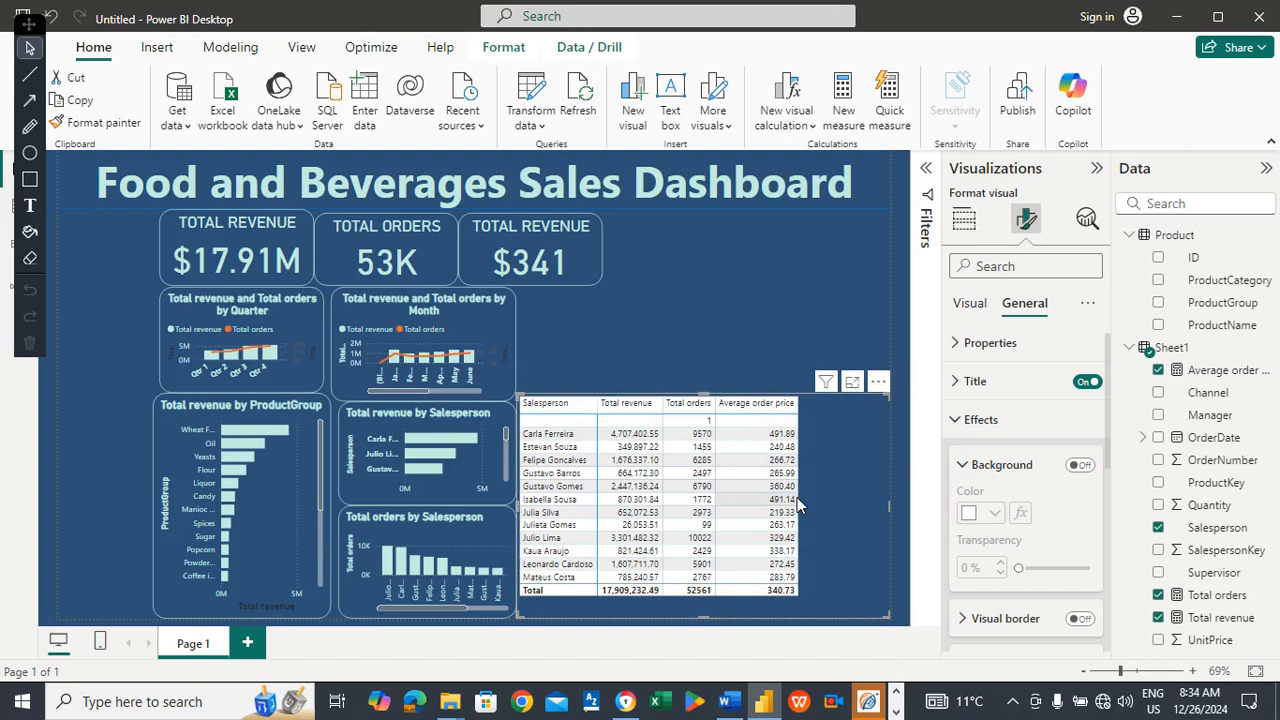
pyautogui.click(1080, 619)
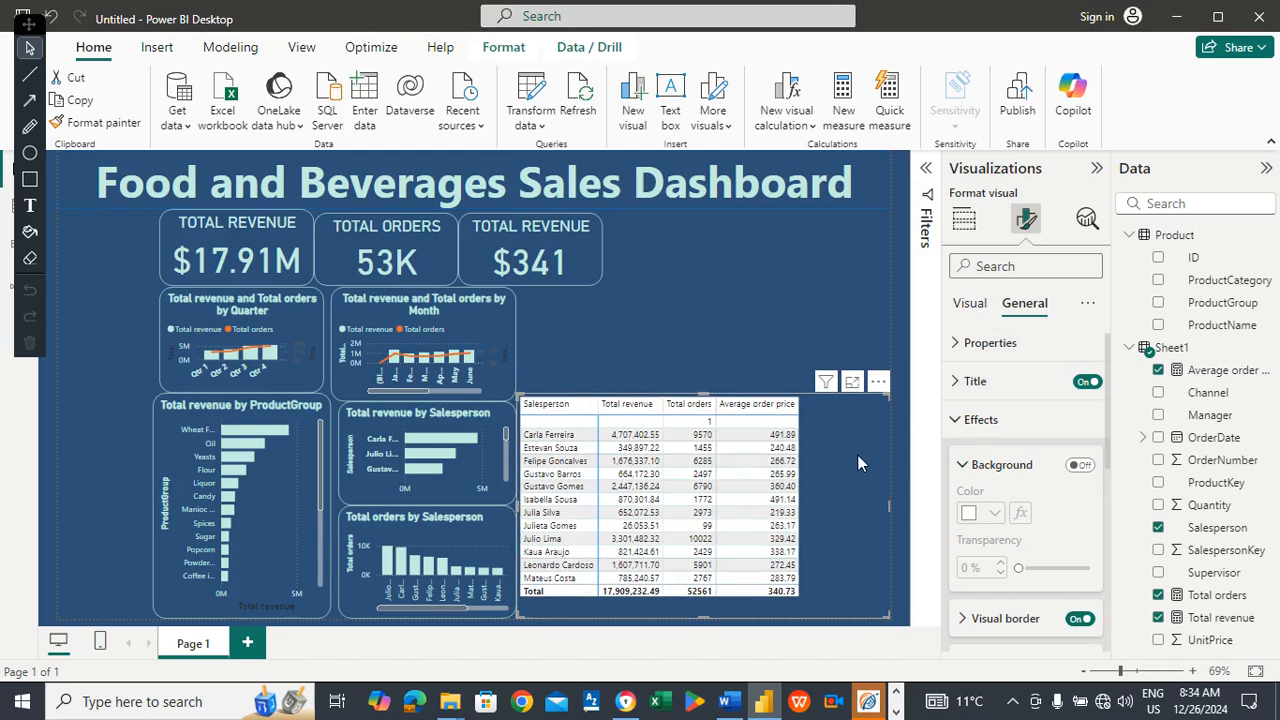
# Set the font size of the matrix values to 11 and narrow the matrix to fit closely around its columns.
pyautogui.click(970, 303)
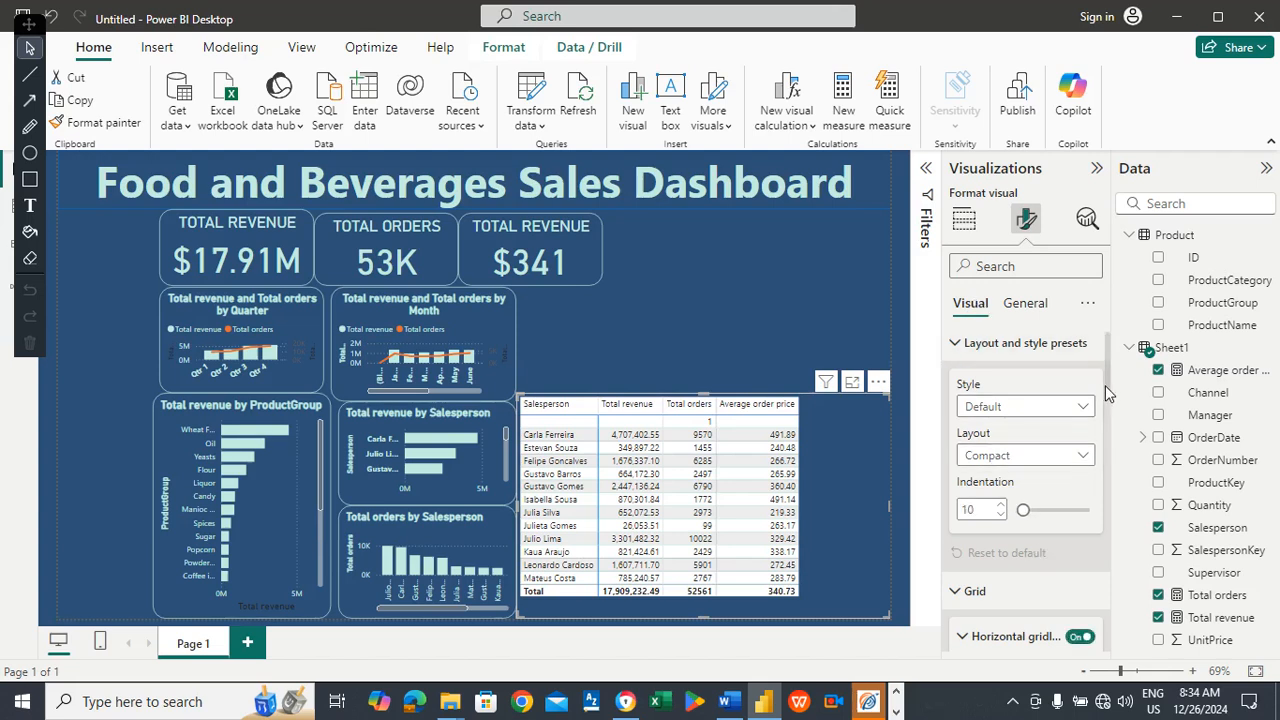
pyautogui.scroll(1, 1110, 385)
pyautogui.moveTo(1110, 360); pyautogui.dragTo(1100, 500)
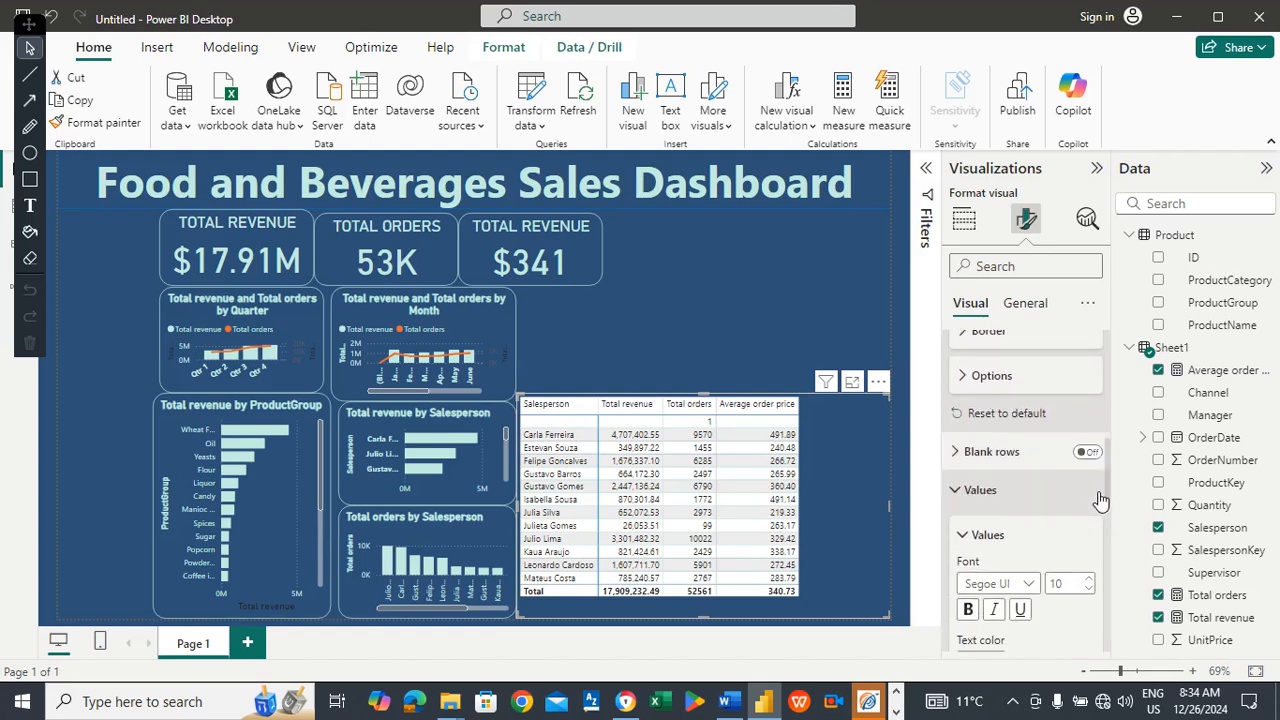
pyautogui.doubleClick(1063, 584)
pyautogui.write('20')
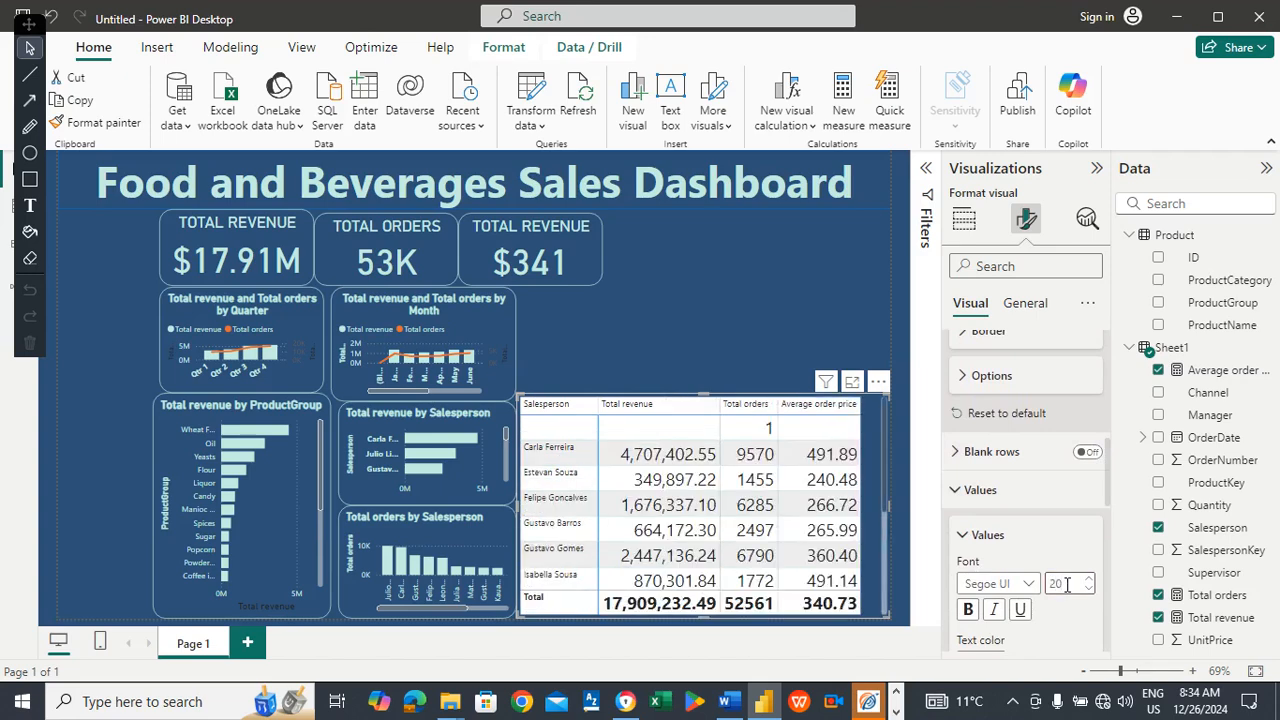
pyautogui.doubleClick(1067, 585)
pyautogui.write('11')
pyautogui.press('Return')
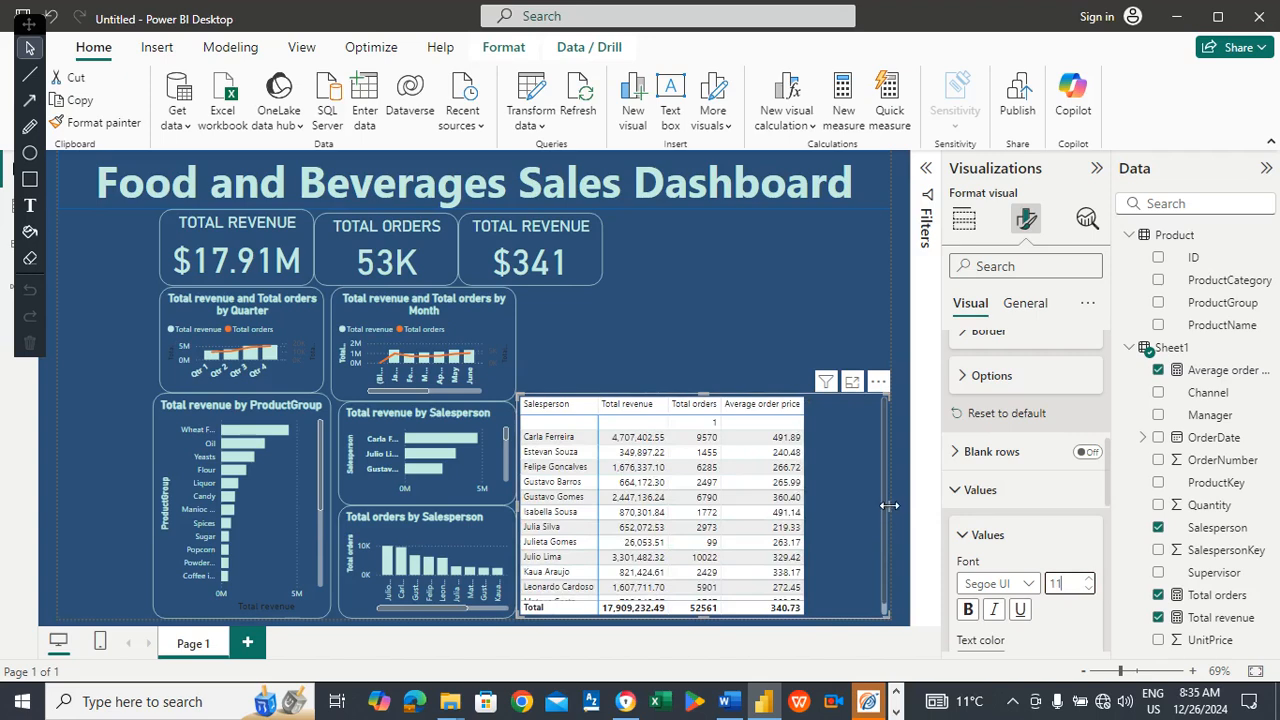
pyautogui.moveTo(886, 507); pyautogui.dragTo(814, 517)
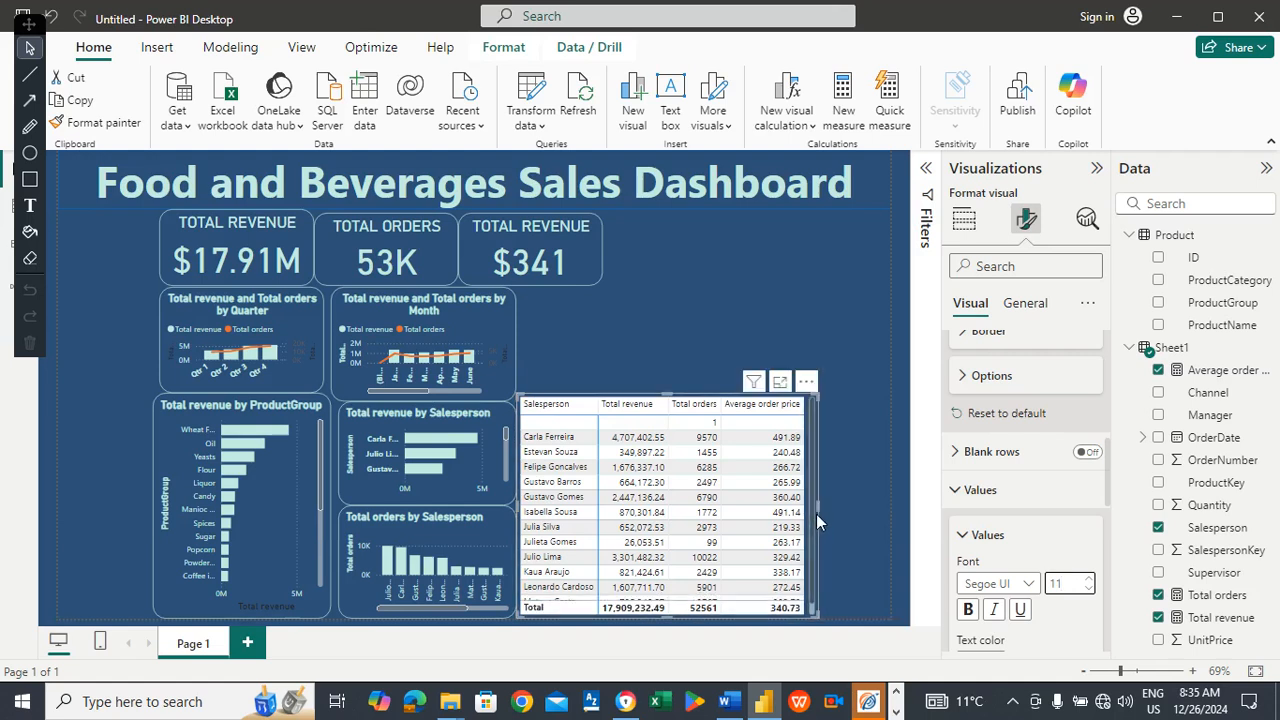
pyautogui.moveTo(822, 508); pyautogui.dragTo(824, 509)
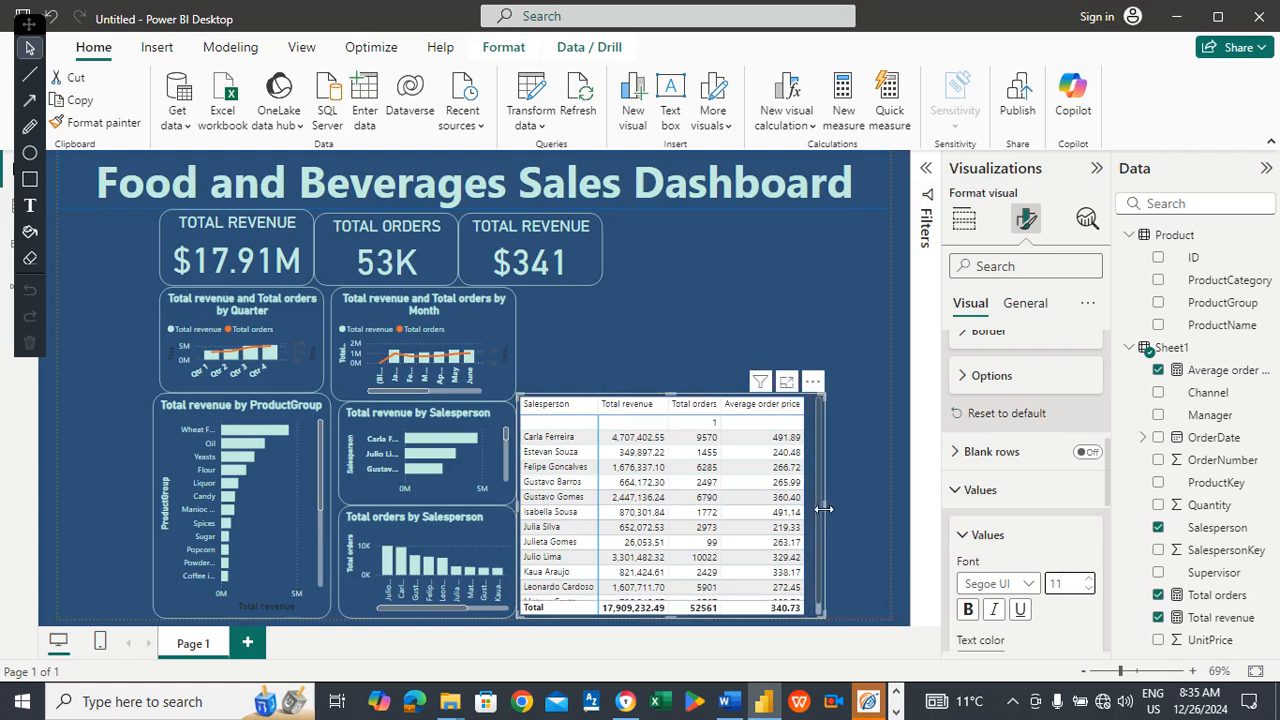
# Set the matrix's visual border to the recent light mint color with 20 px rounded corners and widen the matrix slightly.
pyautogui.click(1025, 303)
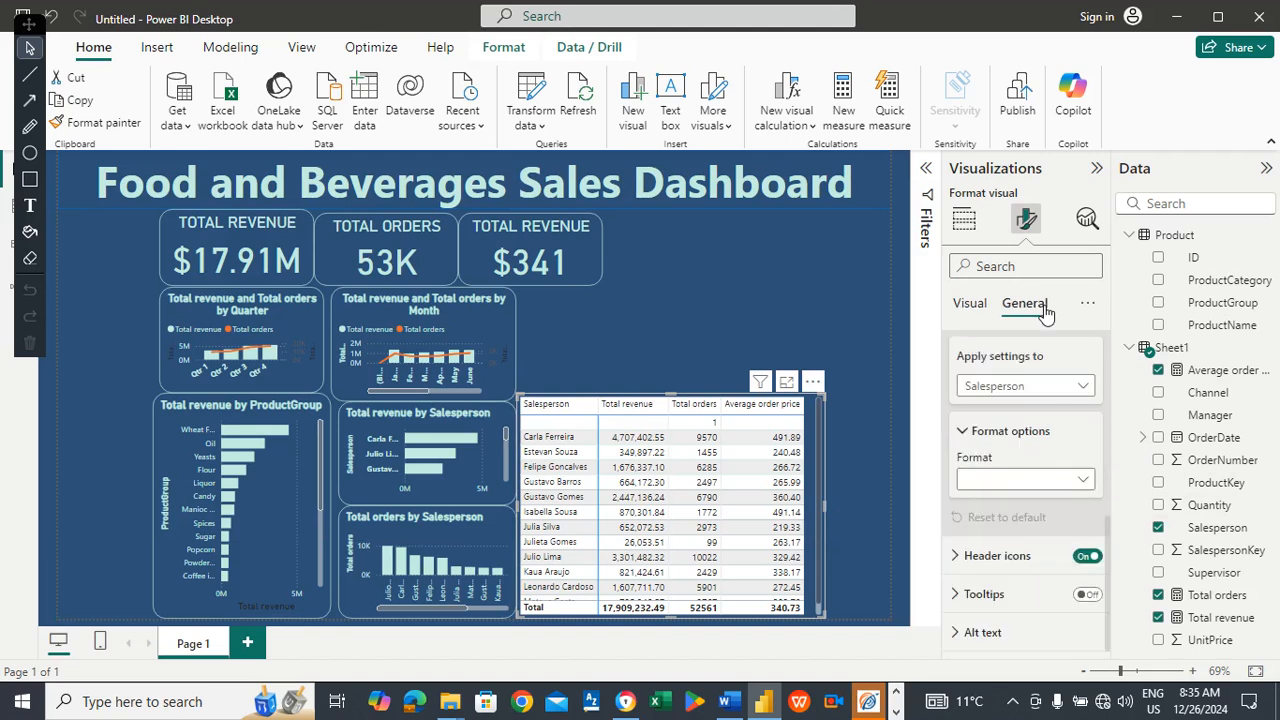
pyautogui.click(987, 311)
pyautogui.click(1025, 303)
pyautogui.scroll(3, 1104, 500)
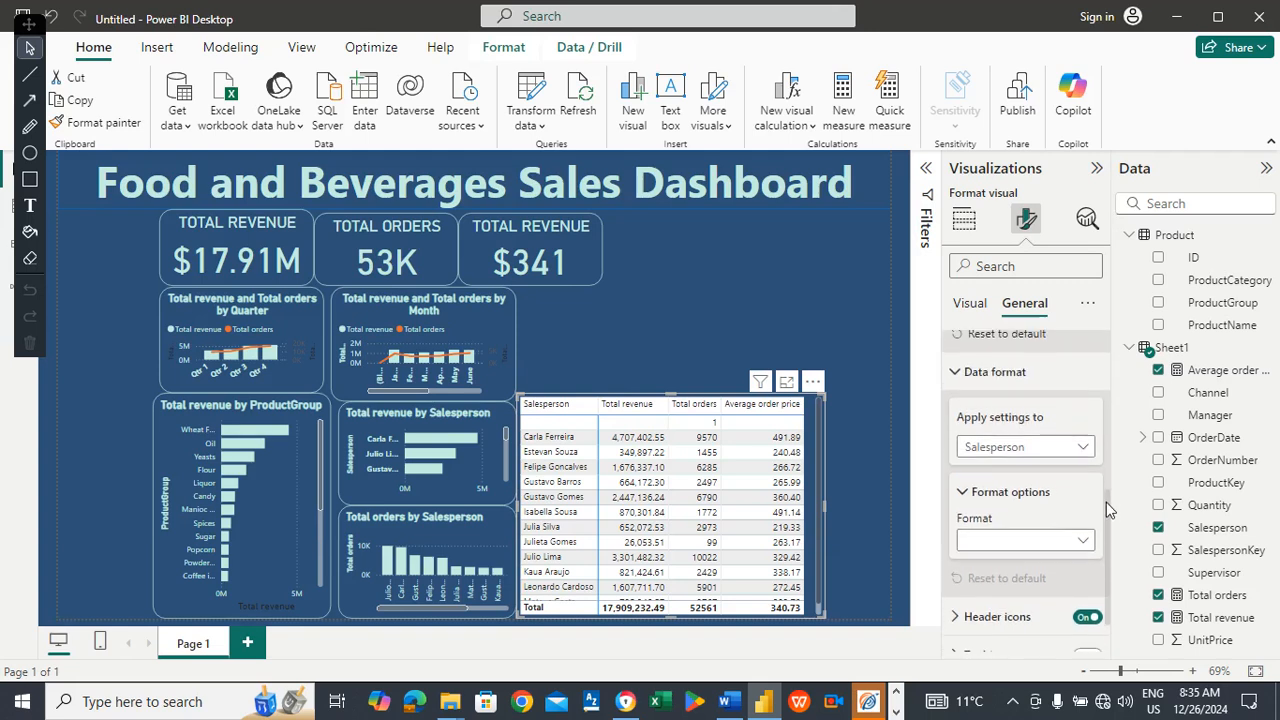
pyautogui.scroll(3, 1105, 479)
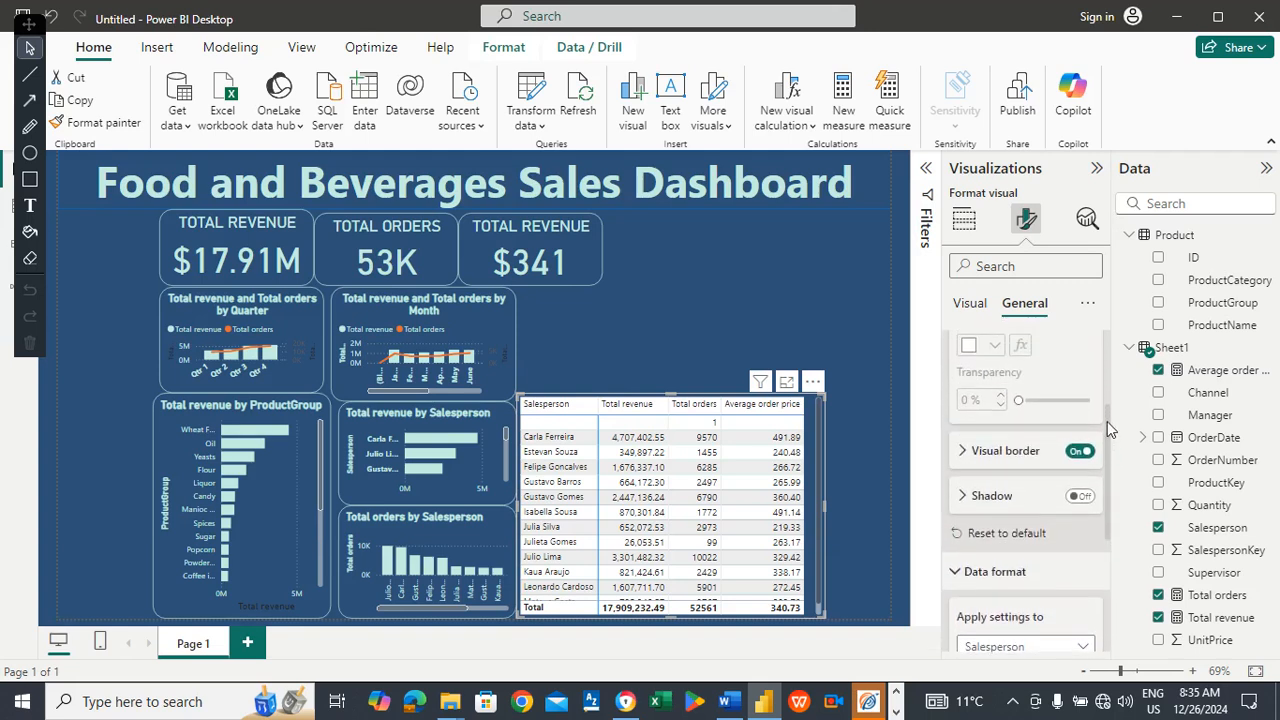
pyautogui.click(1003, 451)
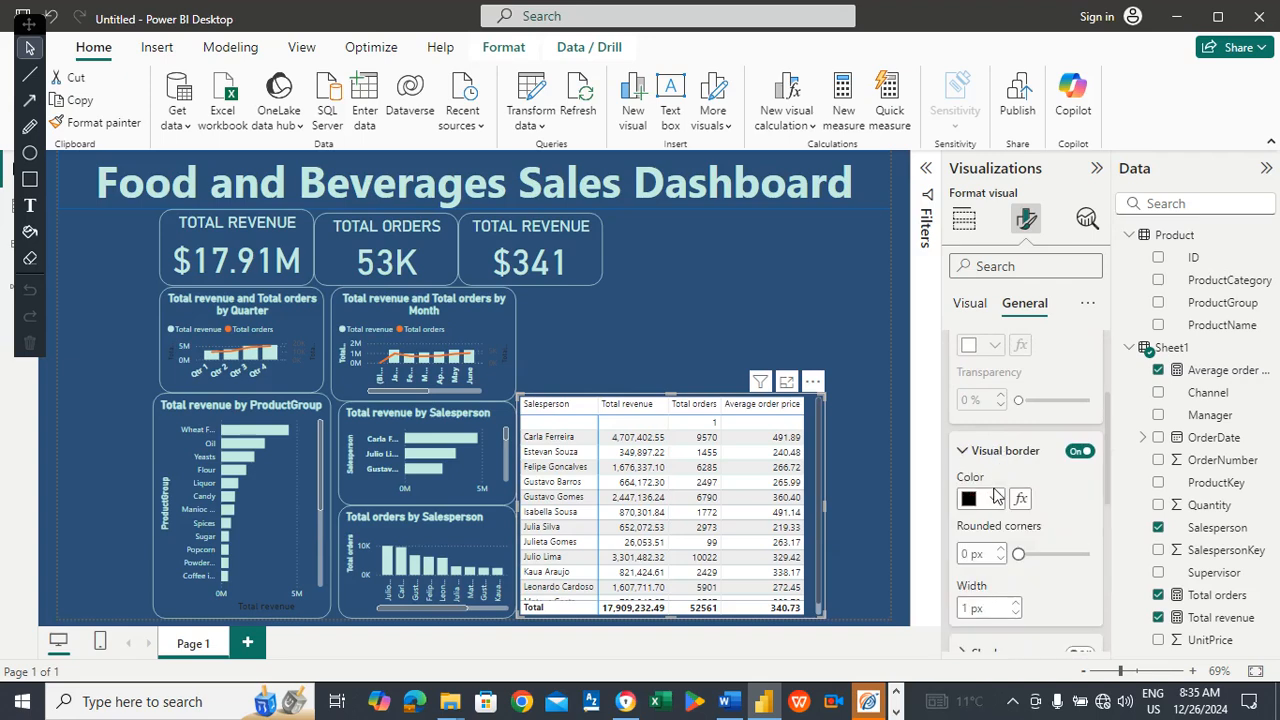
pyautogui.click(995, 500)
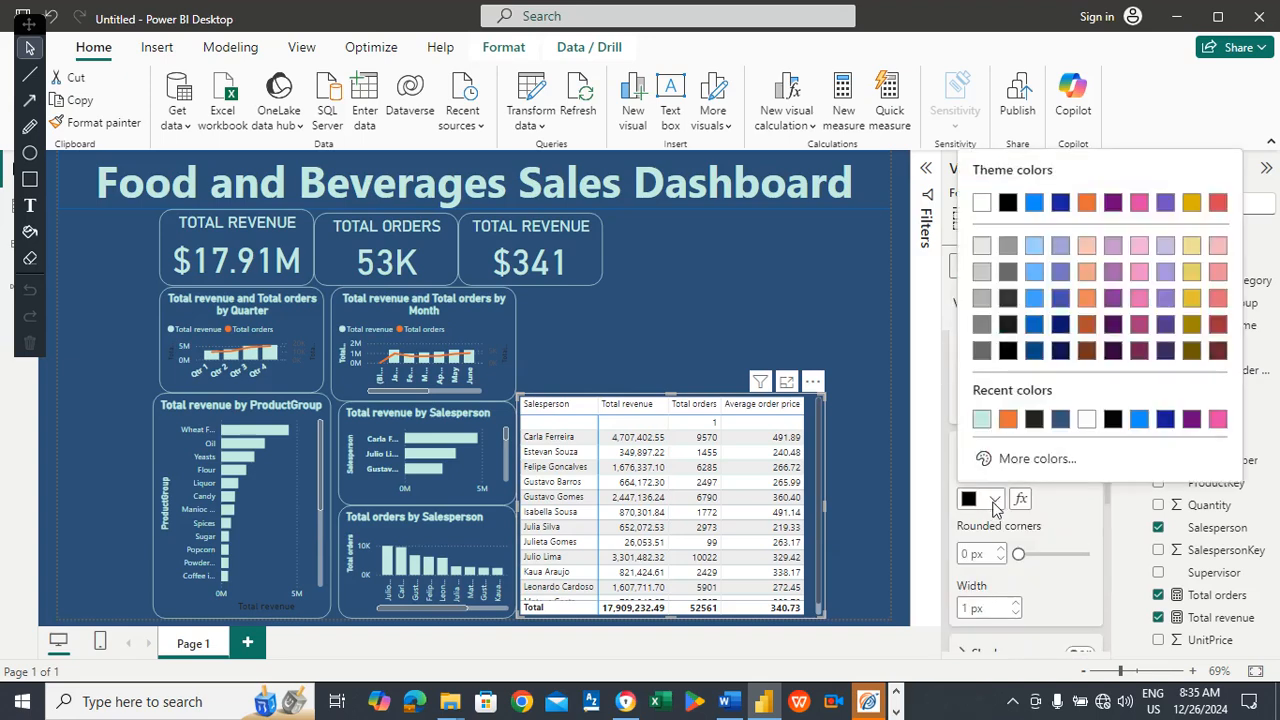
pyautogui.click(990, 420)
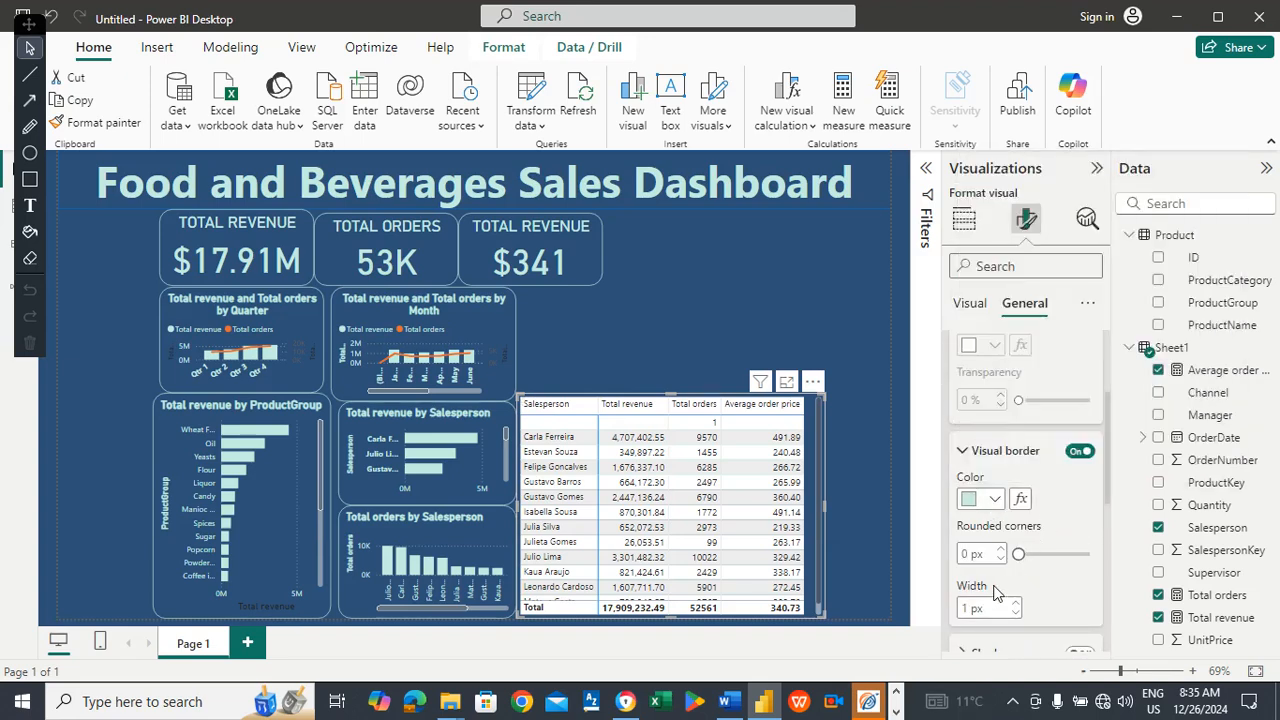
pyautogui.click(967, 553)
pyautogui.write('20')
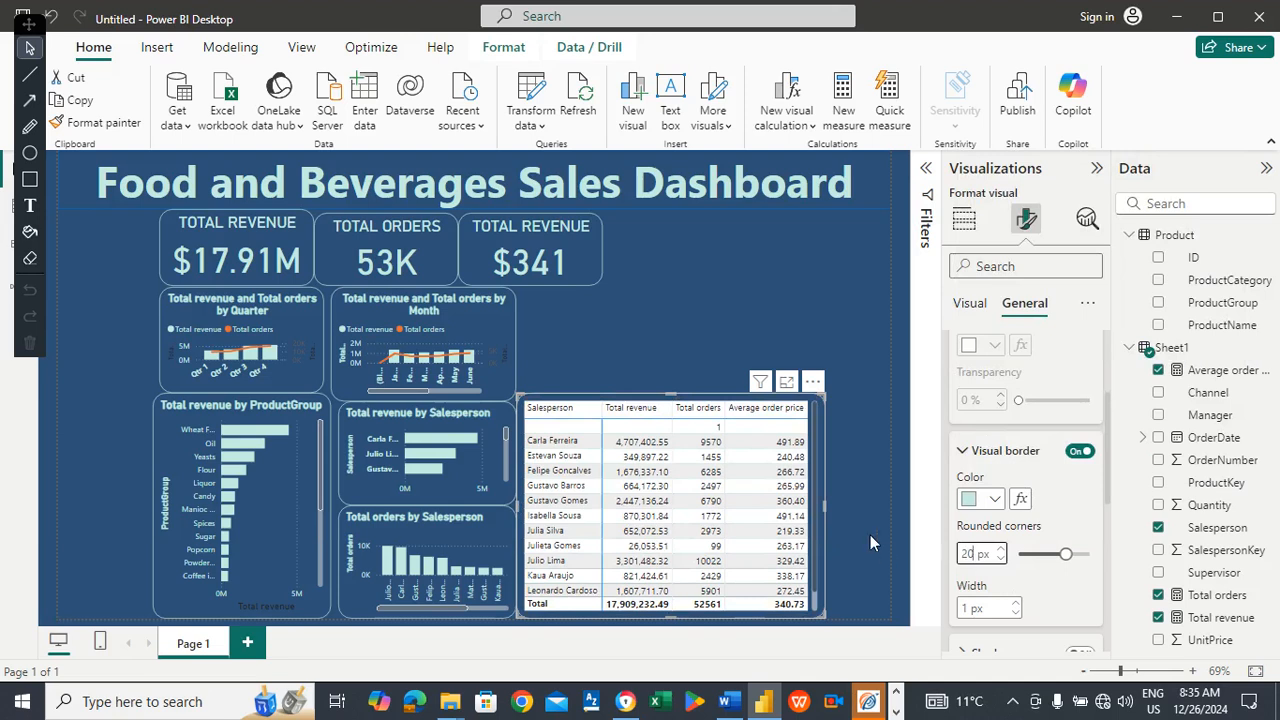
pyautogui.moveTo(822, 505); pyautogui.dragTo(828, 510)
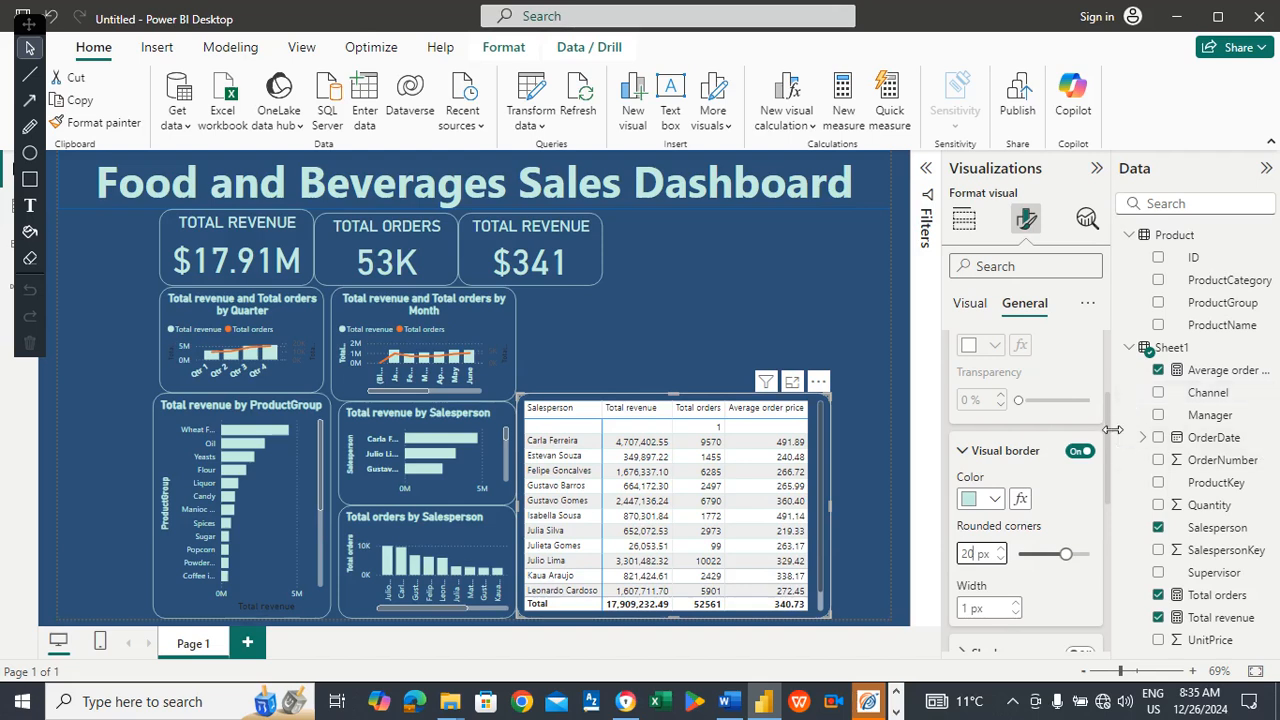
# Enter "Performance by salespeople" as the matrix's title text.
pyautogui.moveTo(1106, 439); pyautogui.dragTo(1103, 397)
pyautogui.scroll(1, 1104, 396)
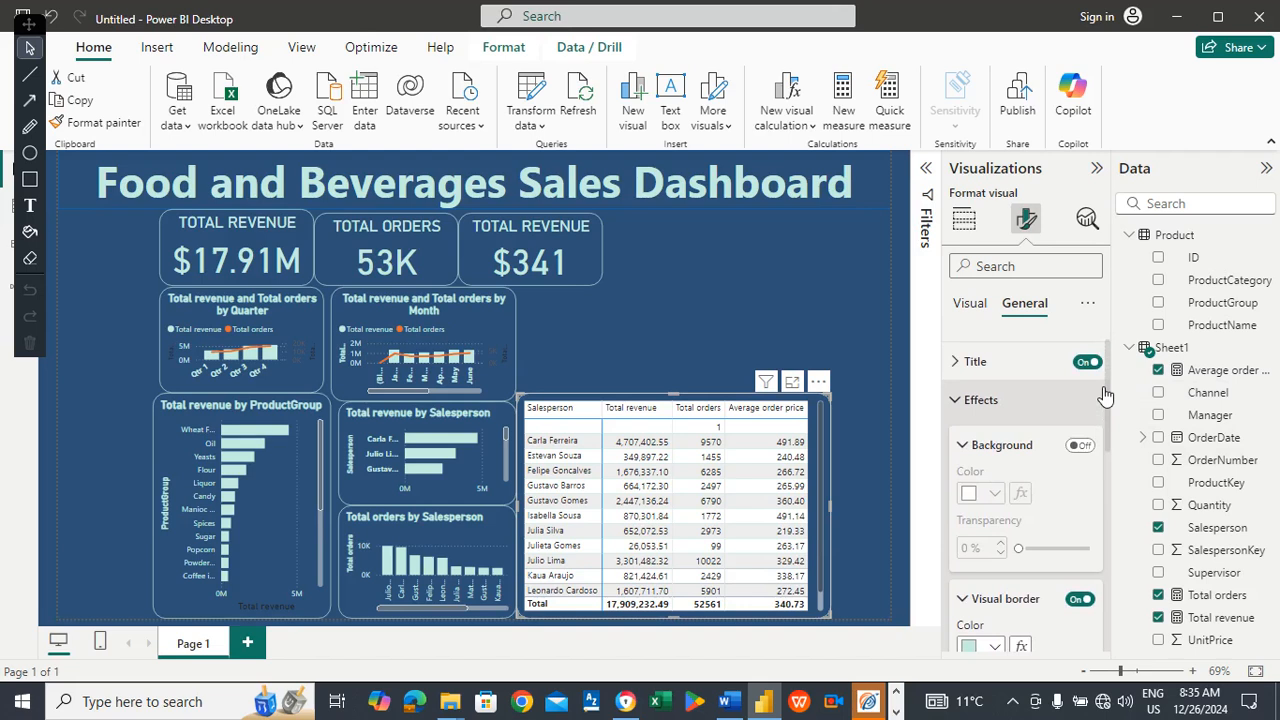
pyautogui.click(975, 361)
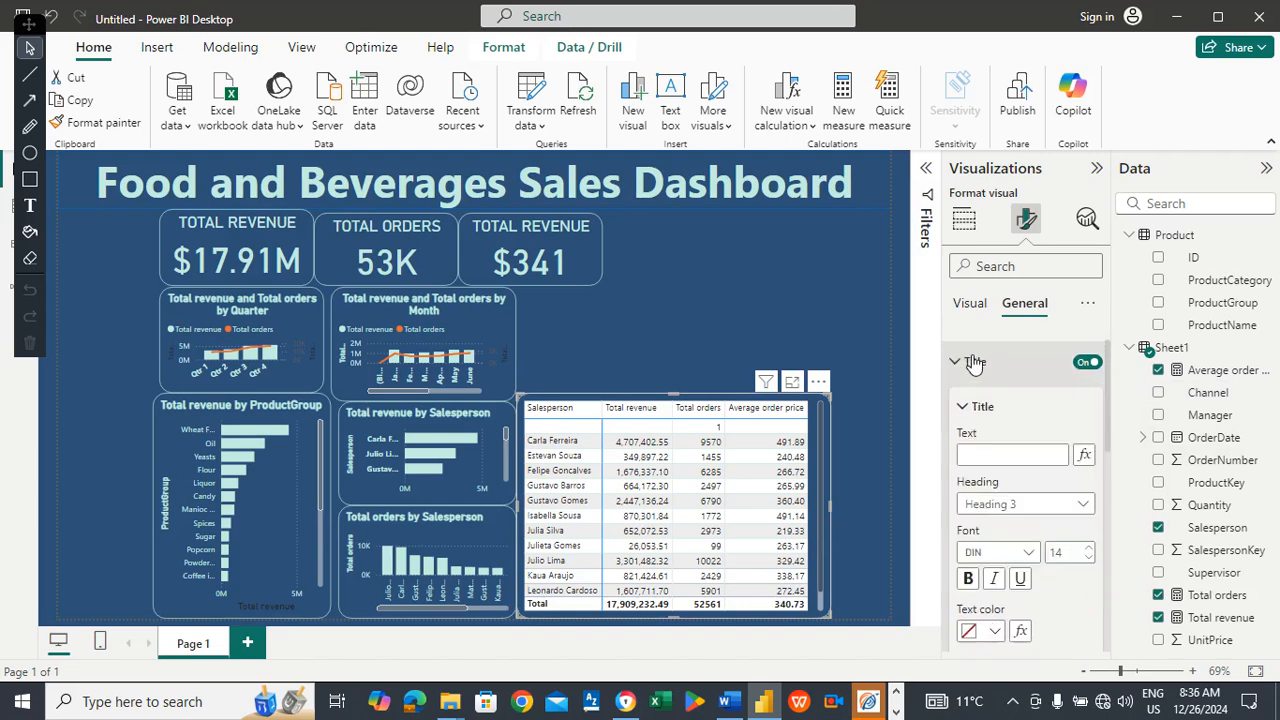
pyautogui.click(997, 456)
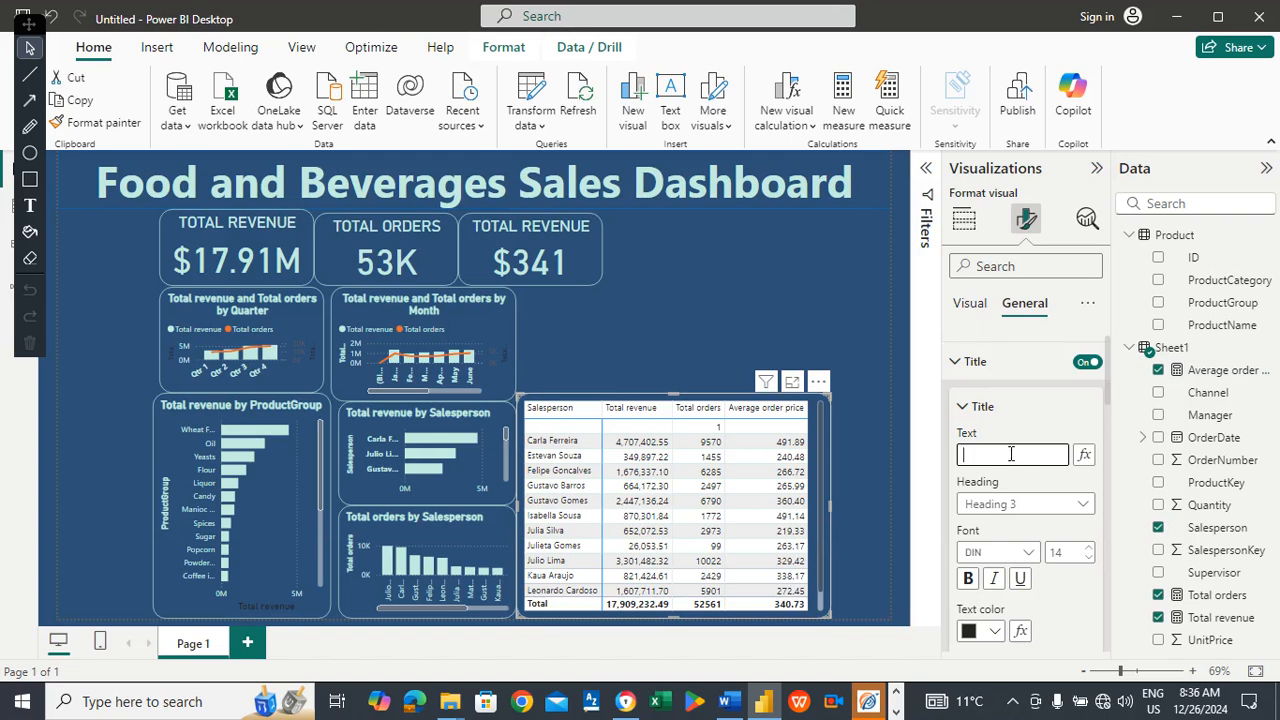
pyautogui.write('al')
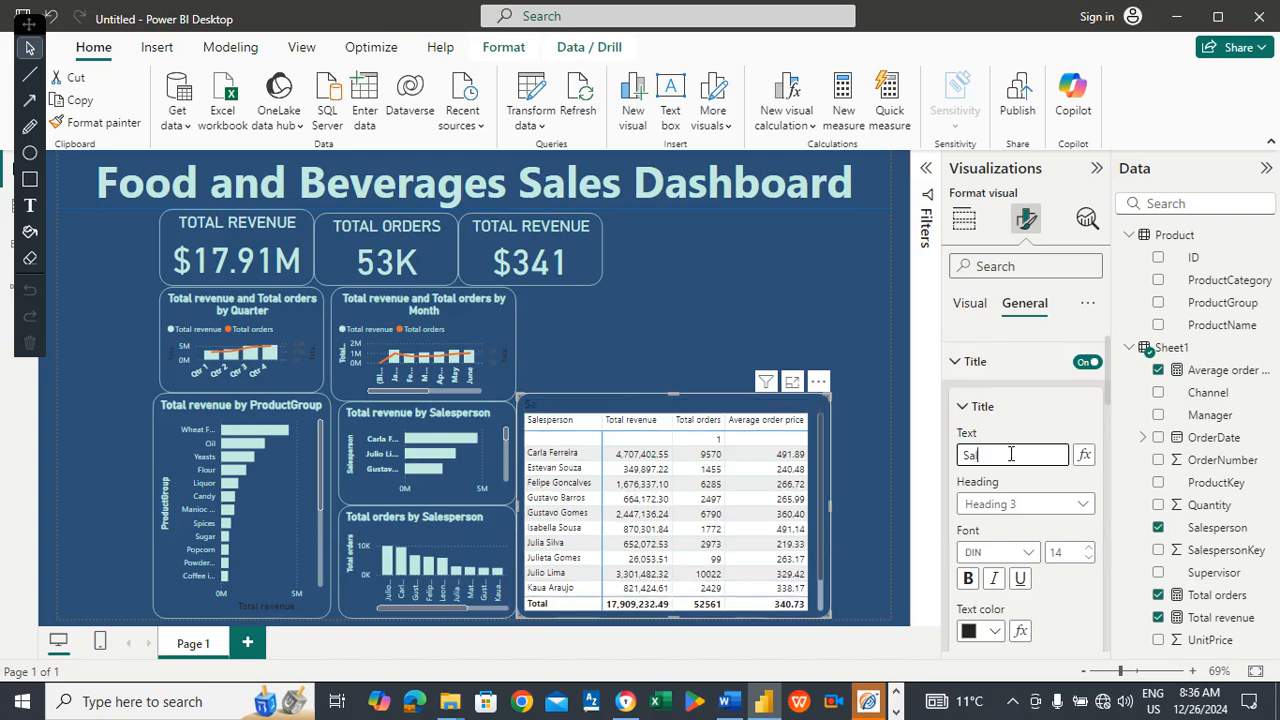
pyautogui.press('BackSpace')
pyautogui.press('BackSpace')
pyautogui.press('BackSpace')
pyautogui.write('P')
pyautogui.write('erf')
pyautogui.write('ormanc')
pyautogui.write('e ')
pyautogui.write('by sa')
pyautogui.write('les')
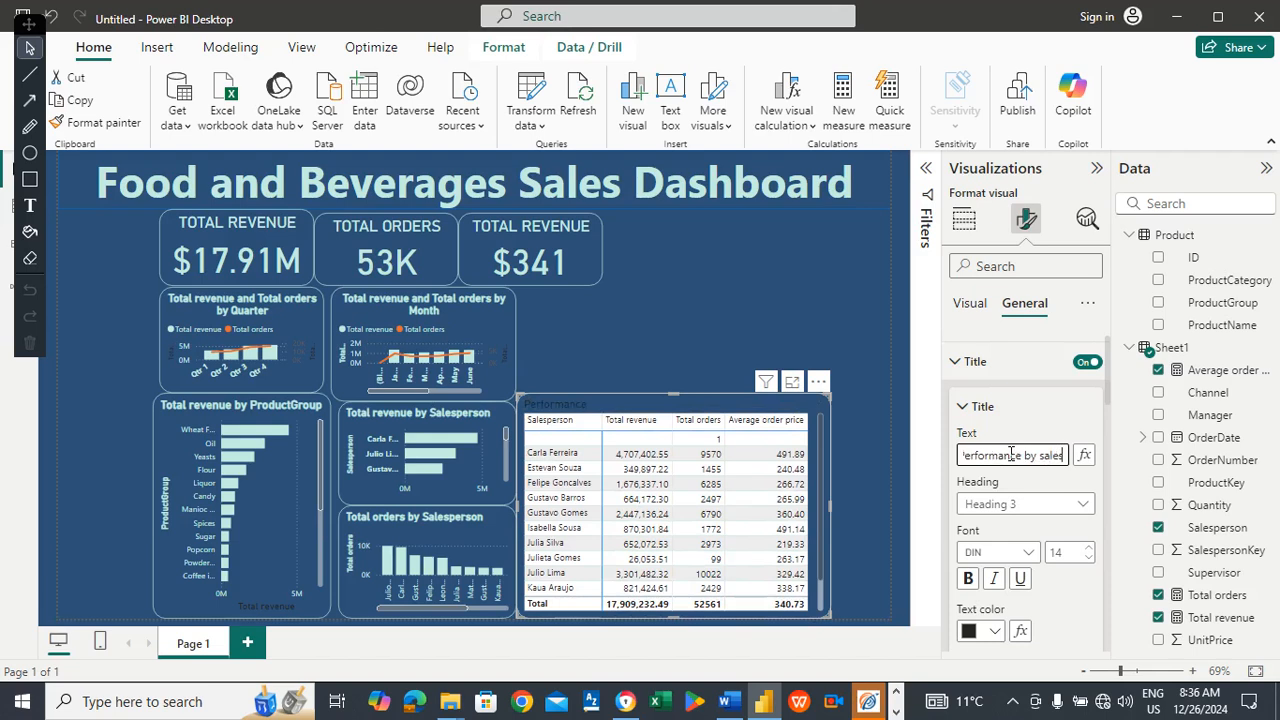
pyautogui.write('people')
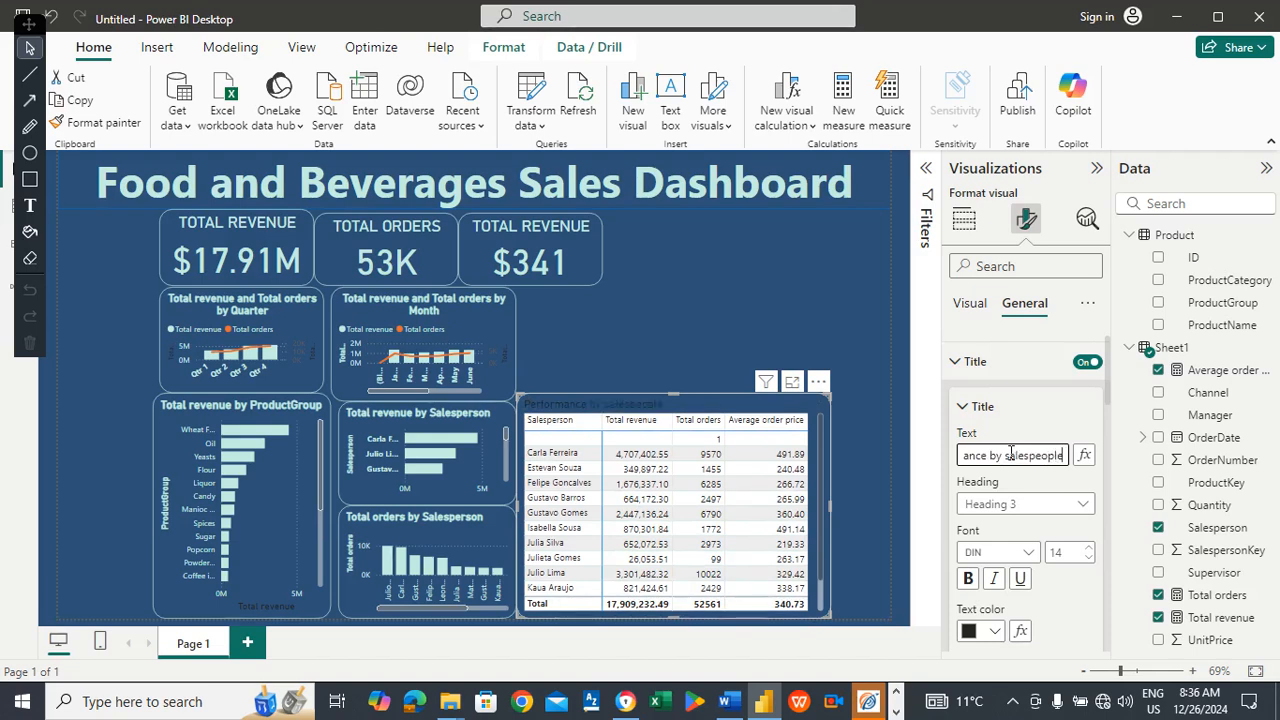
# Center the matrix title and set its text color to the recent light mint.
pyautogui.moveTo(1110, 405); pyautogui.dragTo(1109, 428)
pyautogui.click(994, 577)
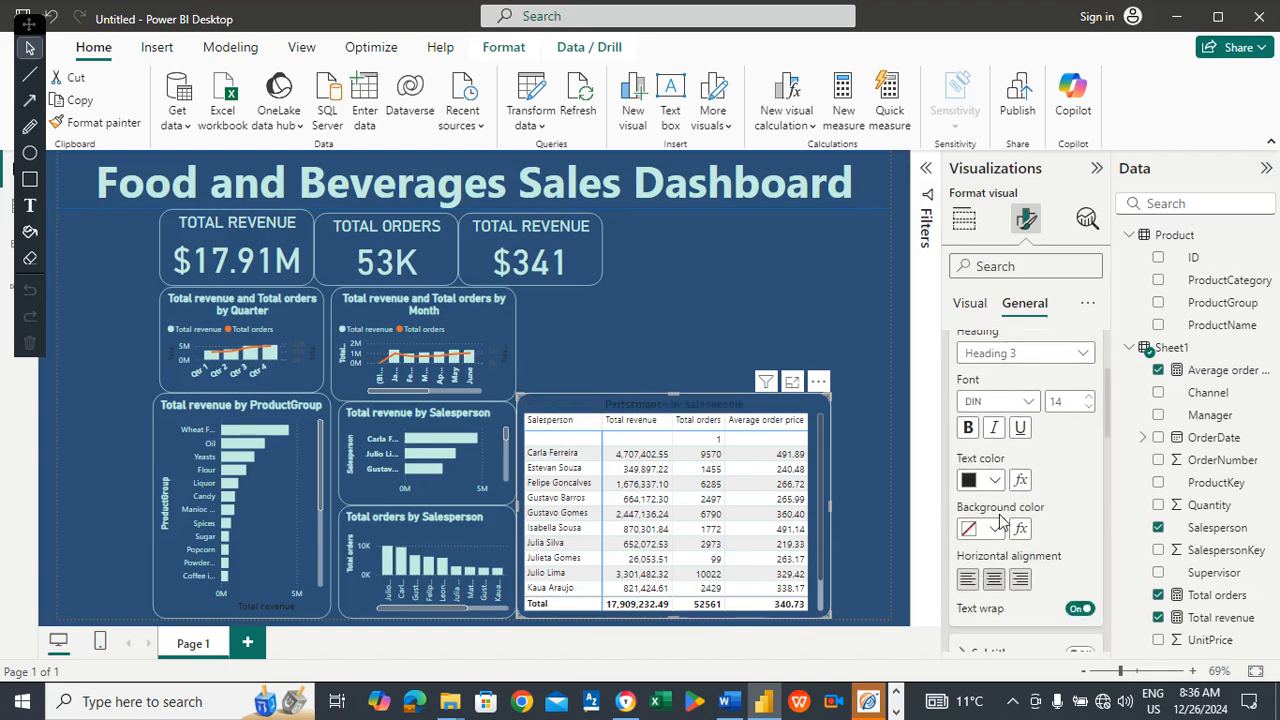
pyautogui.click(994, 480)
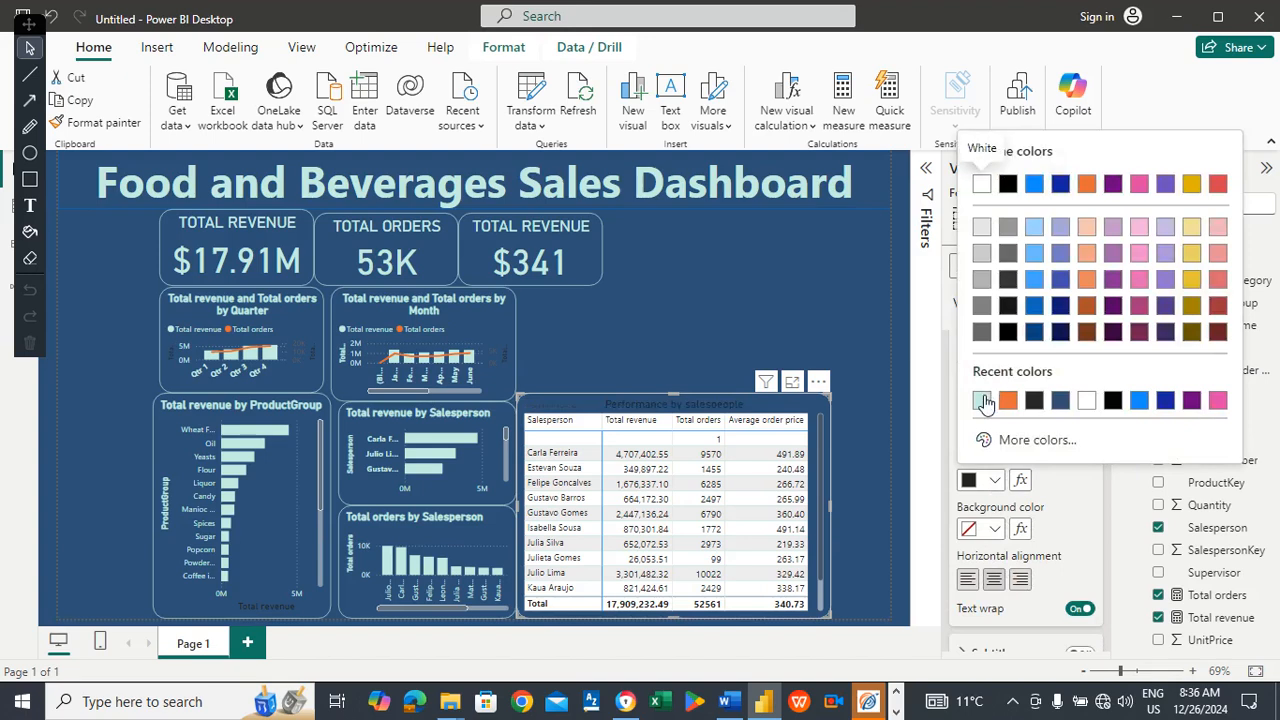
pyautogui.click(983, 400)
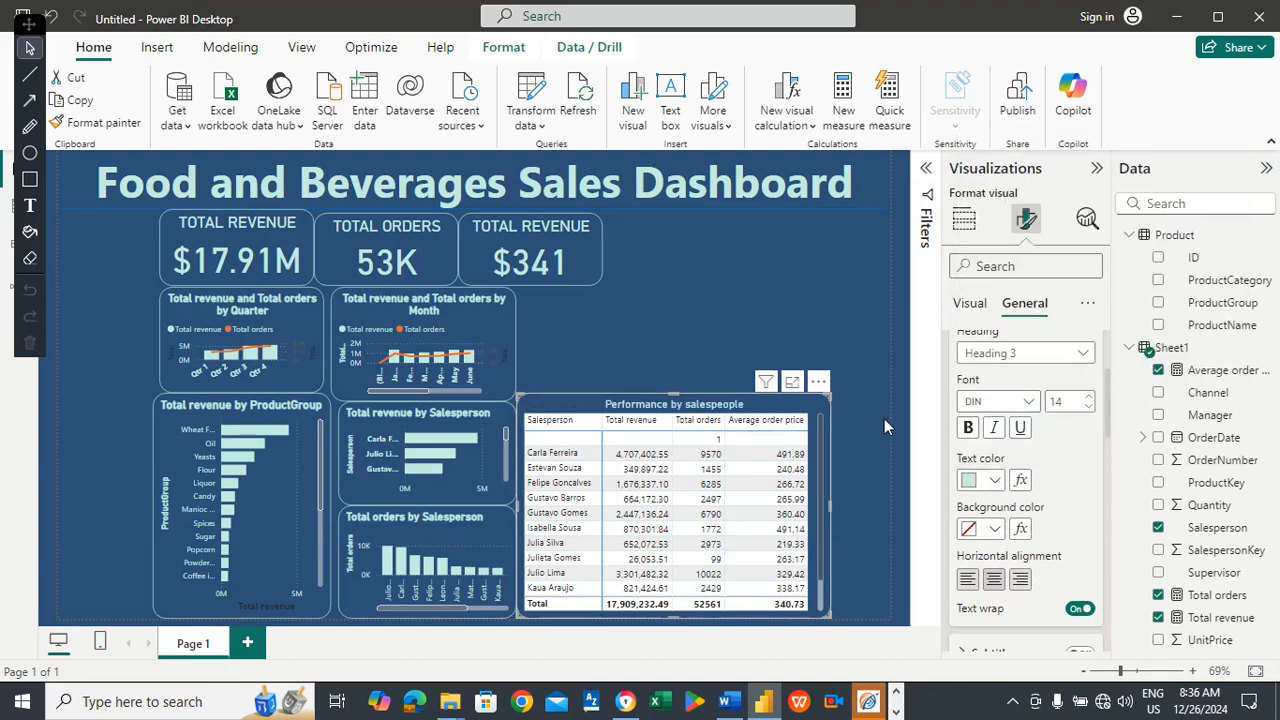
# Make the matrix title bold at font size 18 and widen the matrix slightly.
pyautogui.click(968, 428)
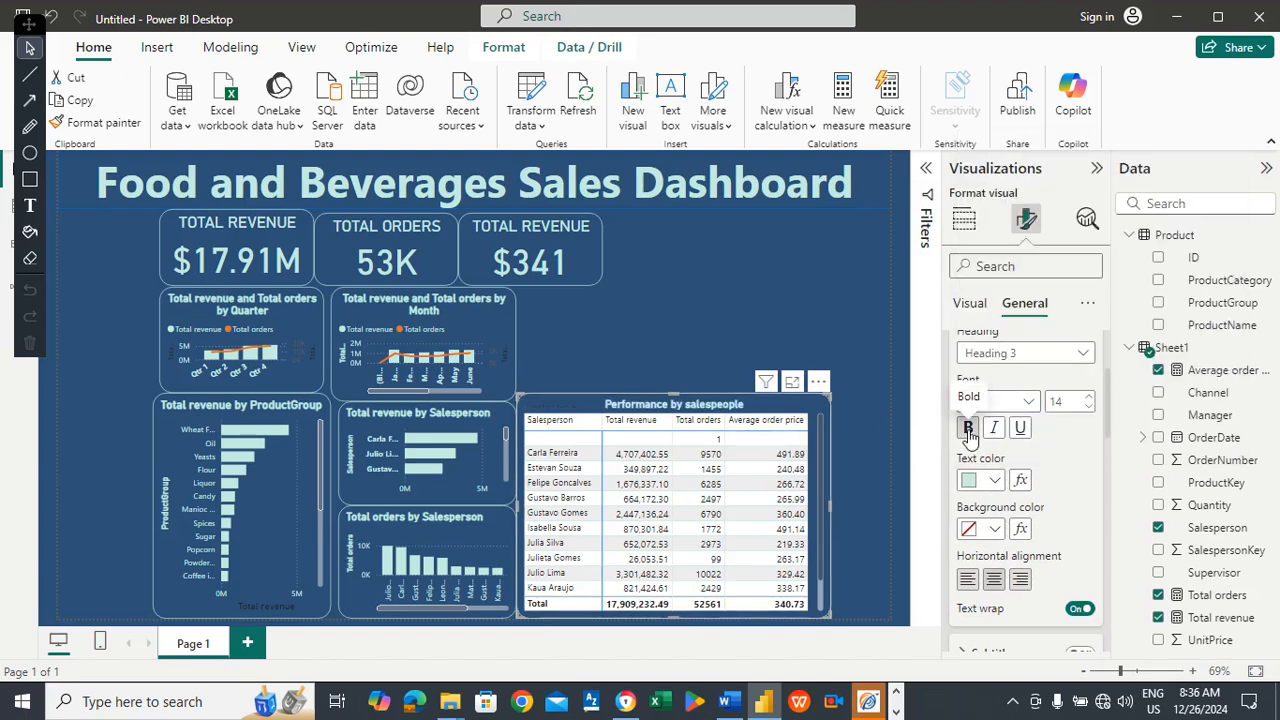
pyautogui.click(1058, 401)
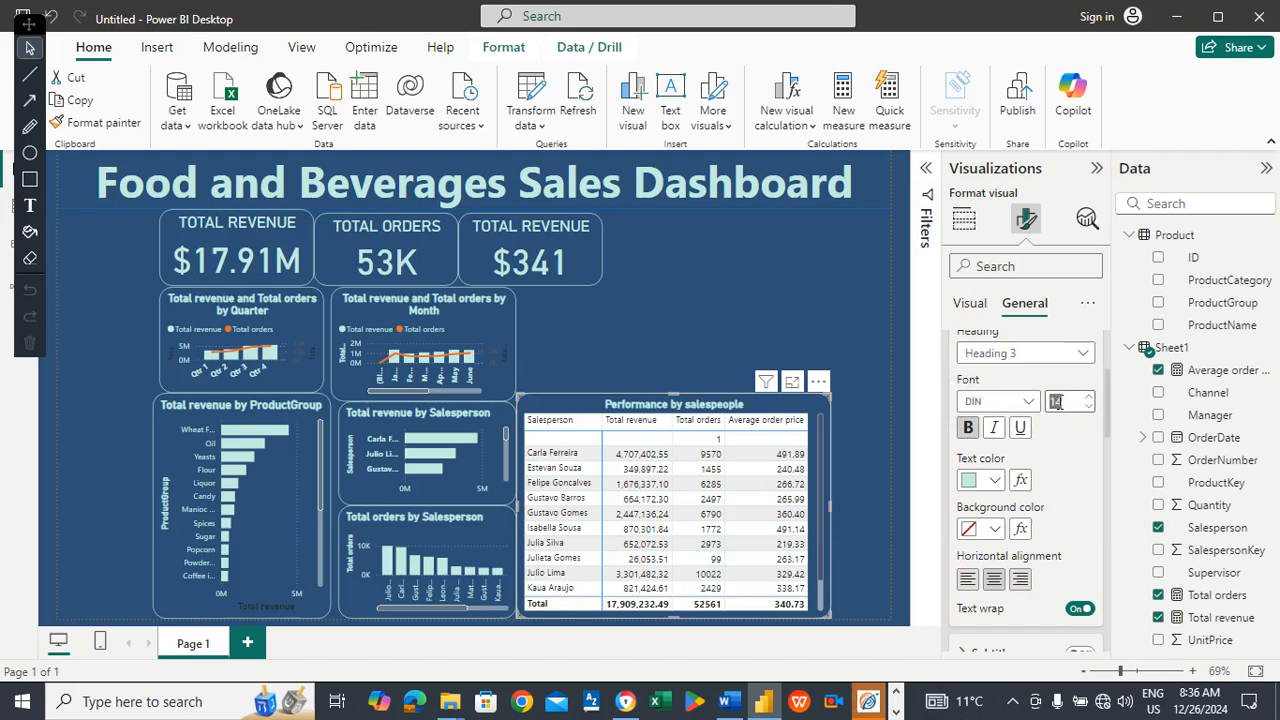
pyautogui.write('18')
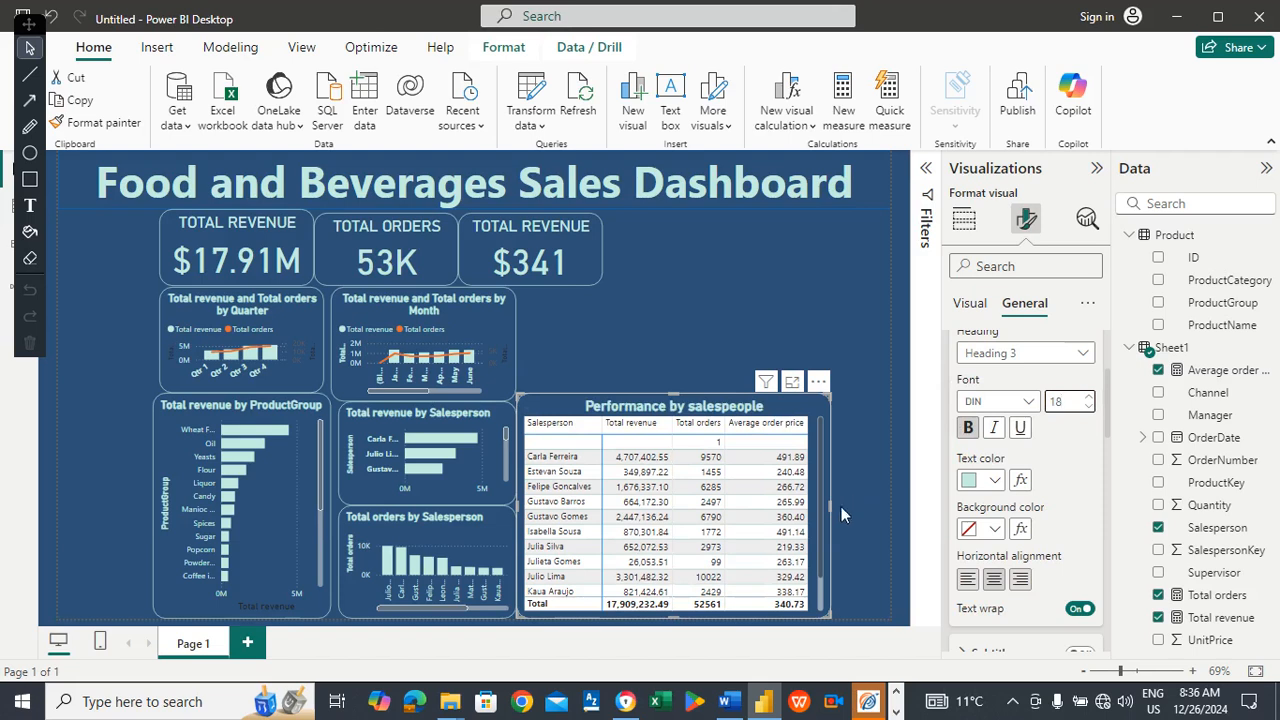
pyautogui.moveTo(830, 506); pyautogui.dragTo(843, 507)
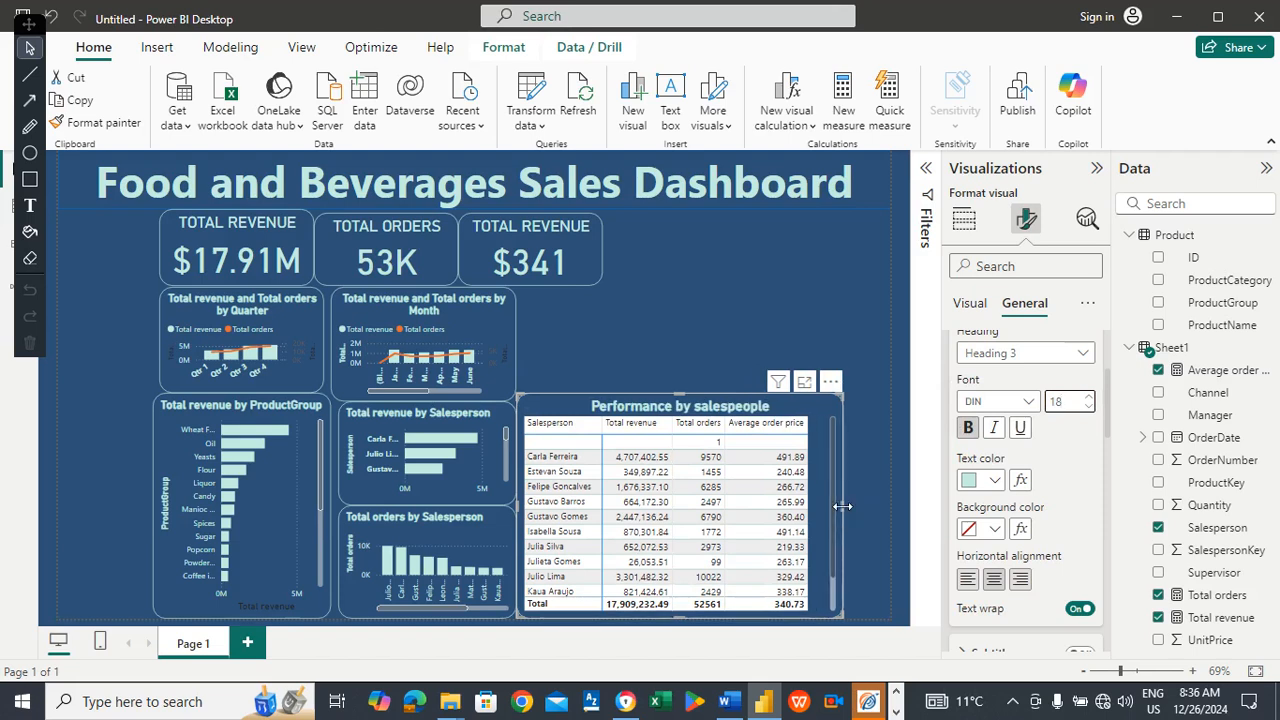
# Set the matrix values' text color to the recent light mint and their background color to the recent dark blue.
pyautogui.click(982, 310)
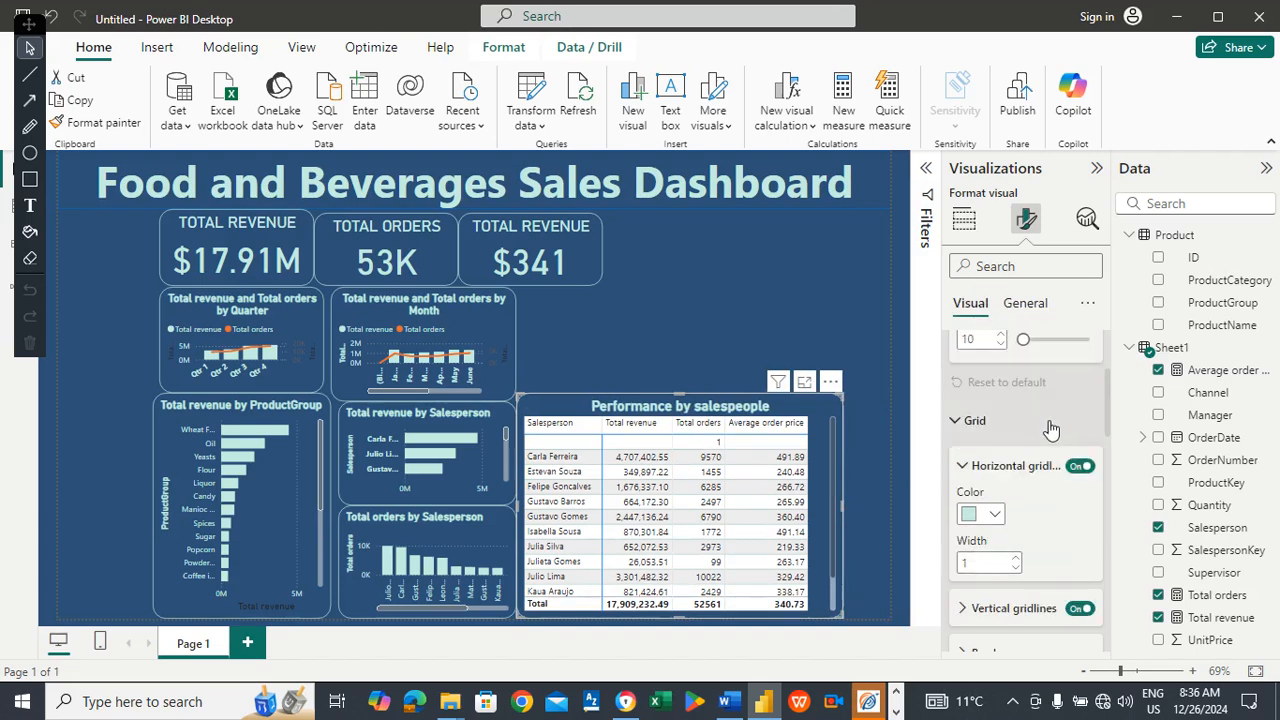
pyautogui.moveTo(1108, 404); pyautogui.dragTo(1108, 347)
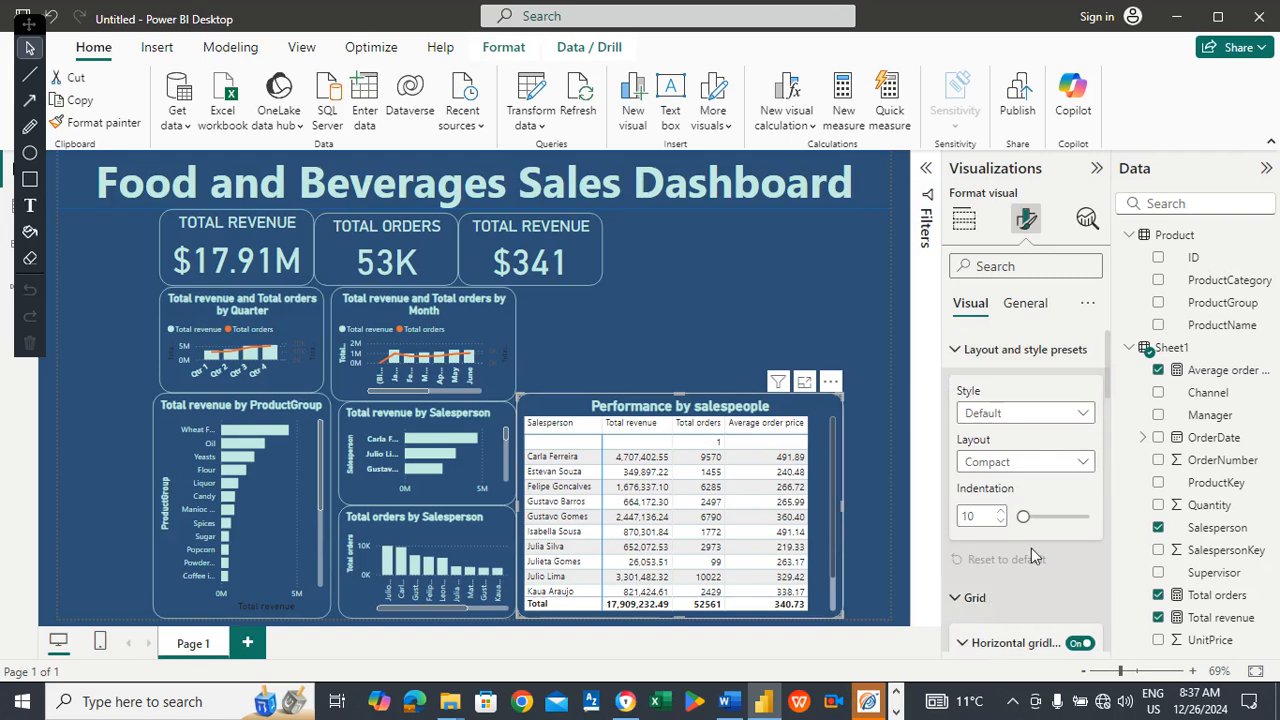
pyautogui.moveTo(1106, 380); pyautogui.dragTo(1112, 516)
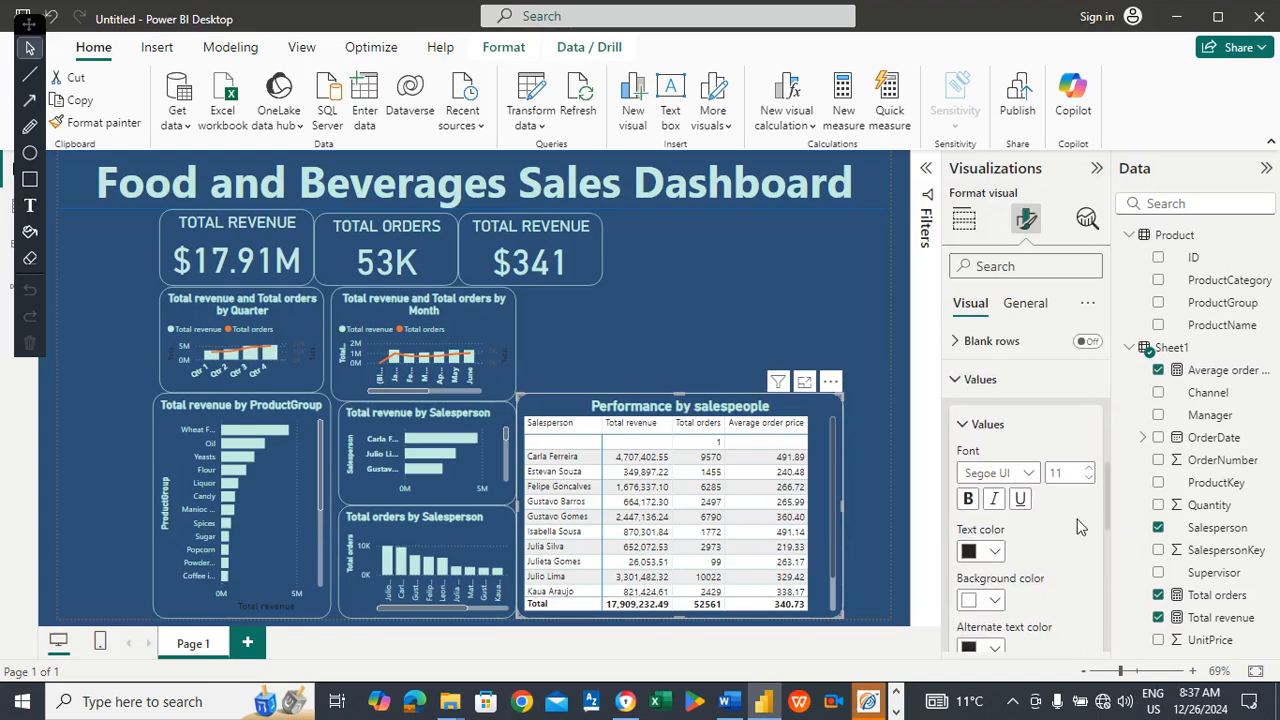
pyautogui.click(996, 551)
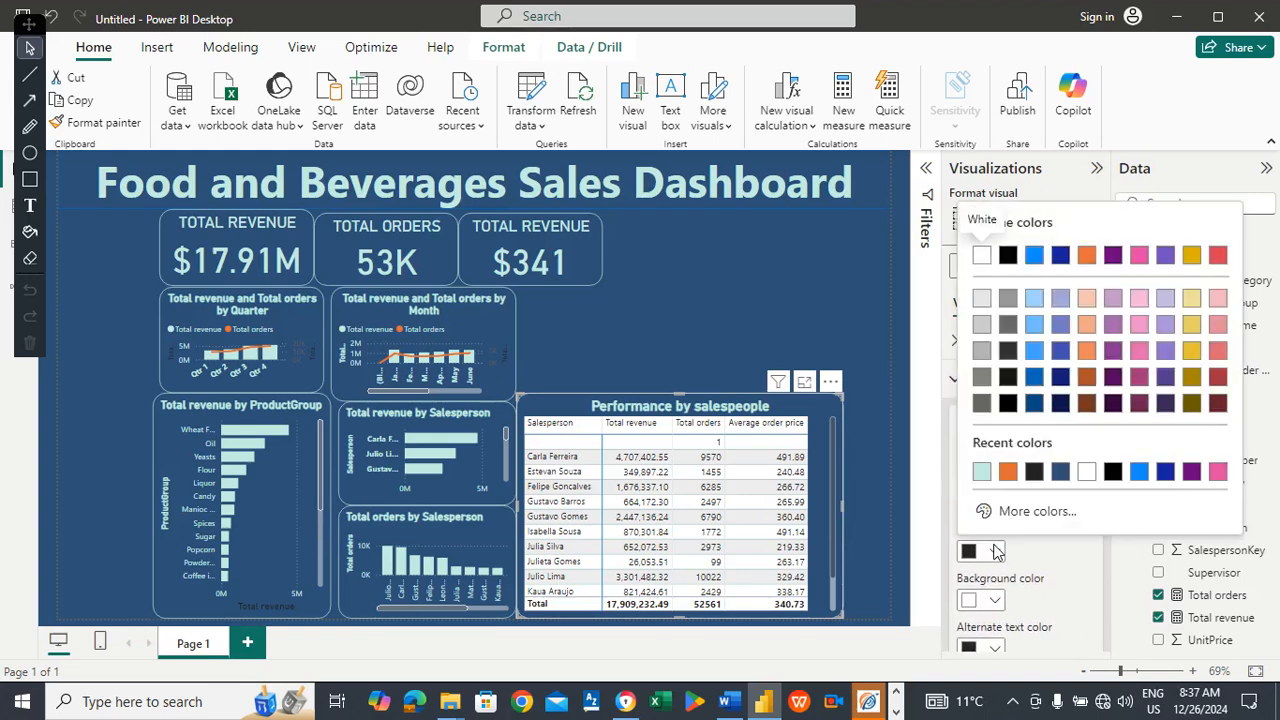
pyautogui.click(983, 471)
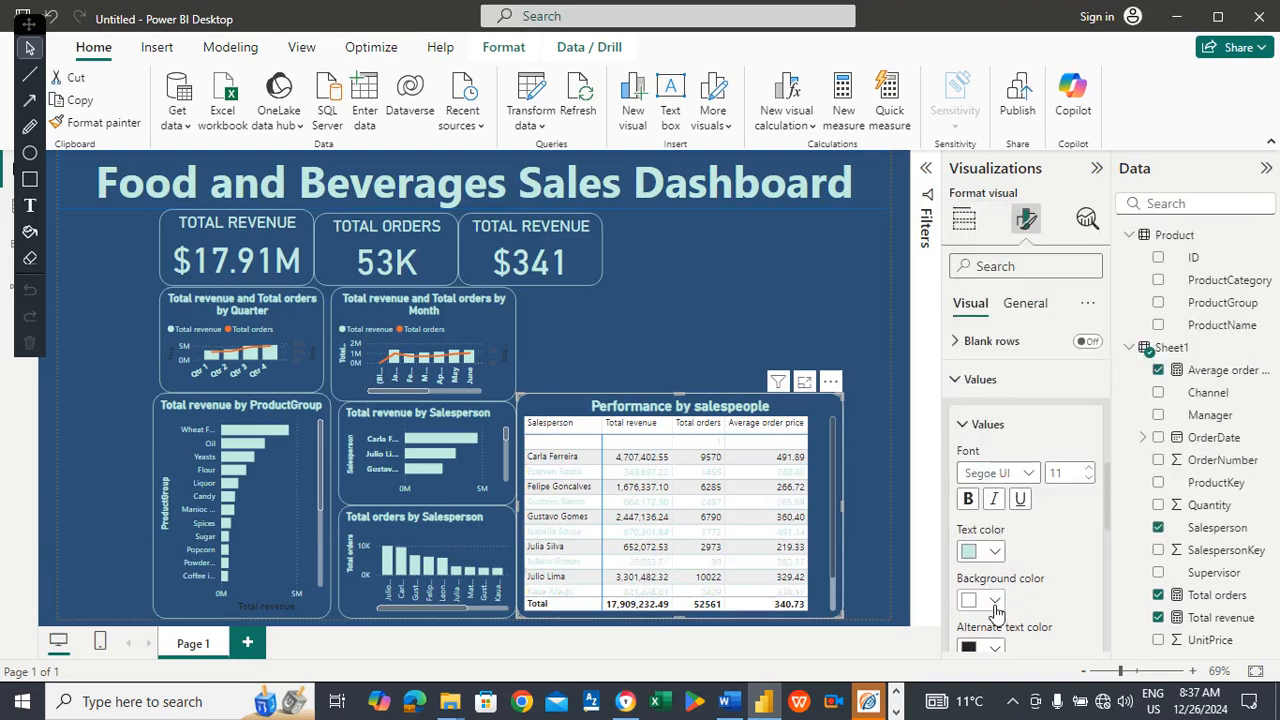
pyautogui.click(994, 602)
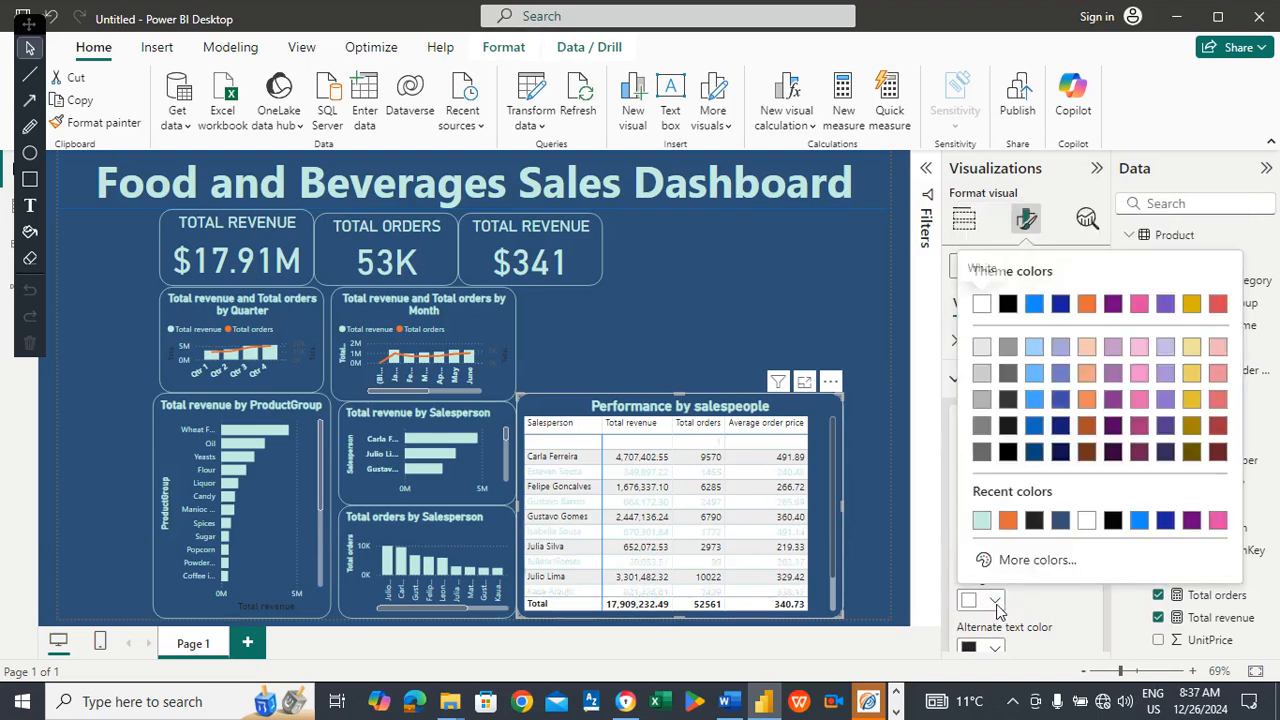
pyautogui.click(1059, 521)
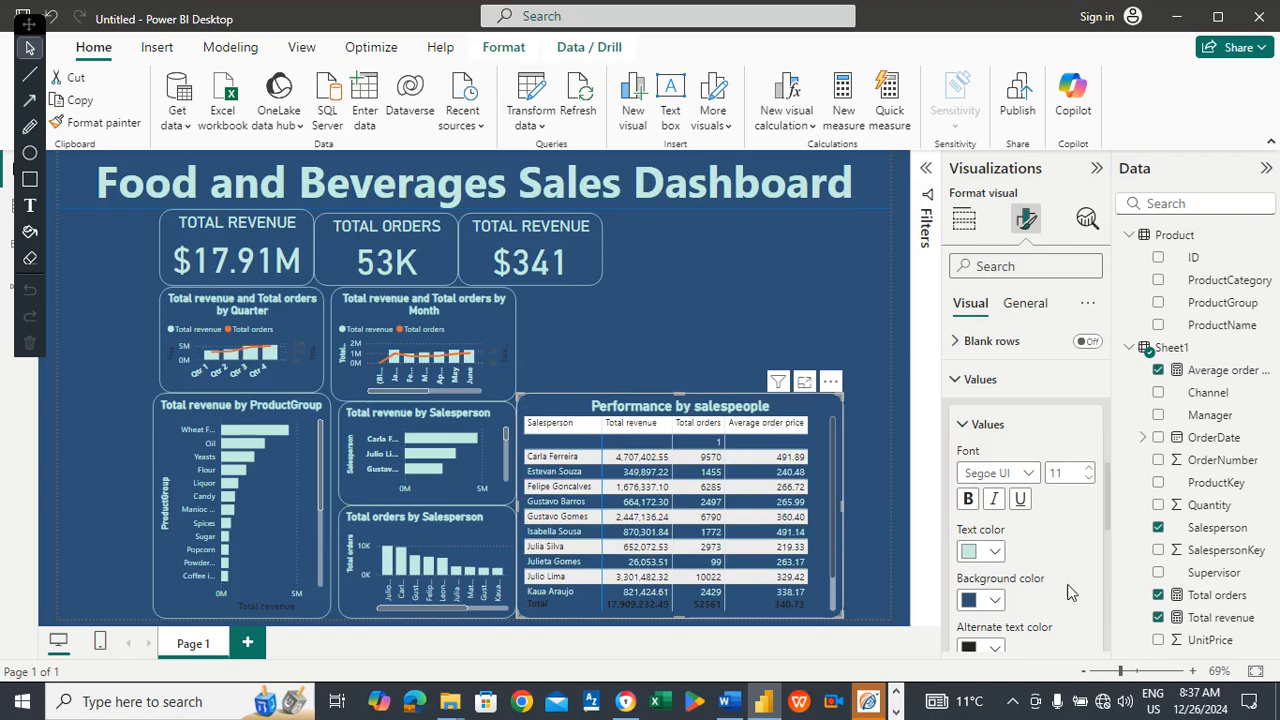
# Set the matrix values' alternate text color to the recent light mint and the alternate background color to dark blue #2E5077.
pyautogui.moveTo(1106, 495); pyautogui.dragTo(1113, 540)
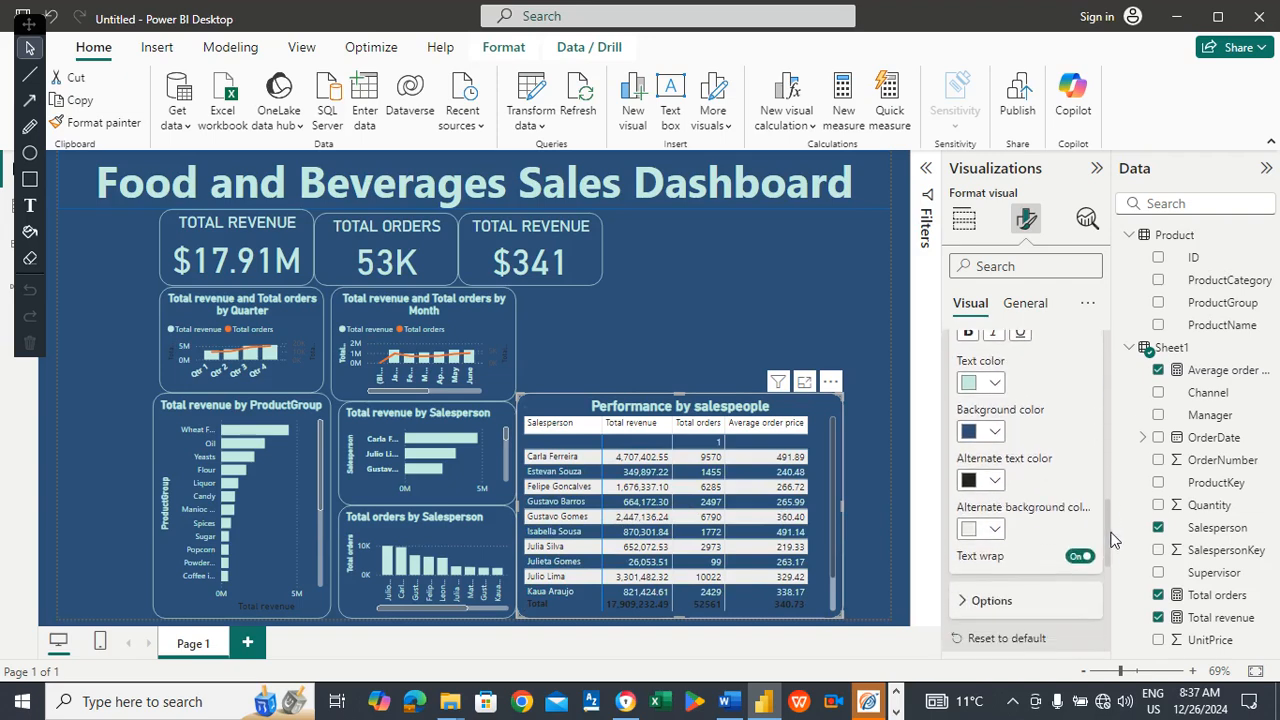
pyautogui.click(996, 481)
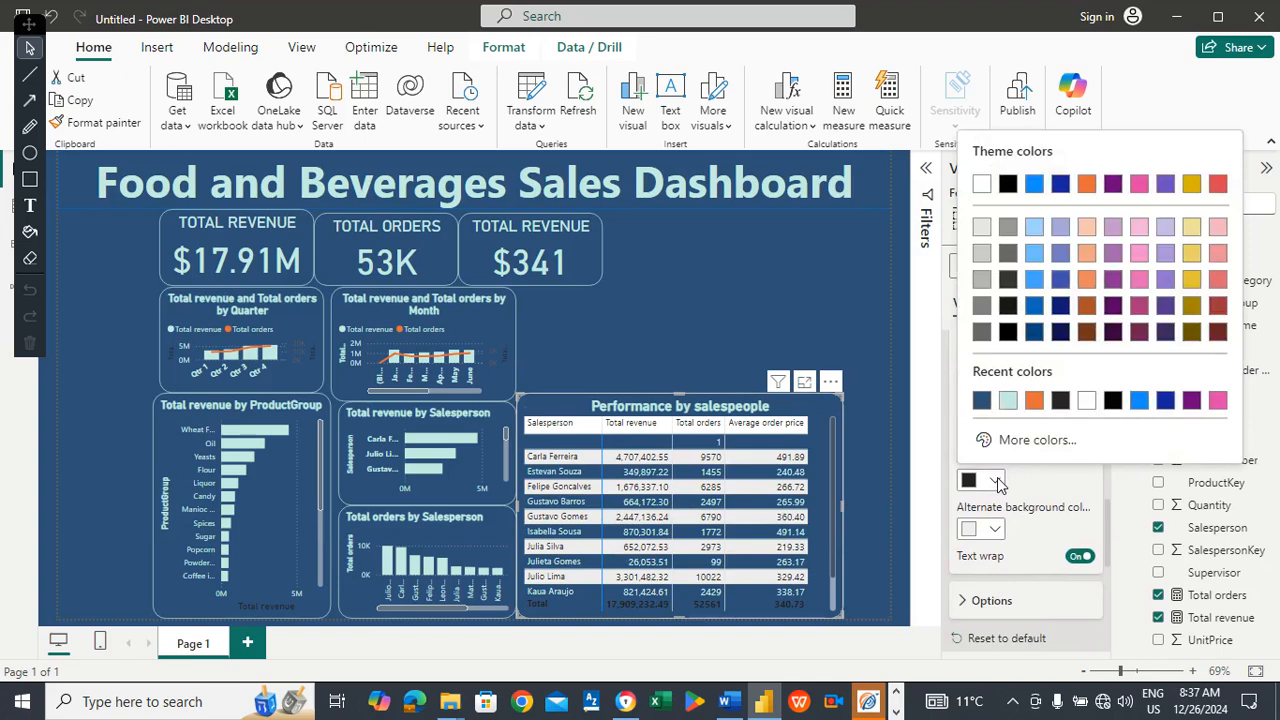
pyautogui.click(1009, 401)
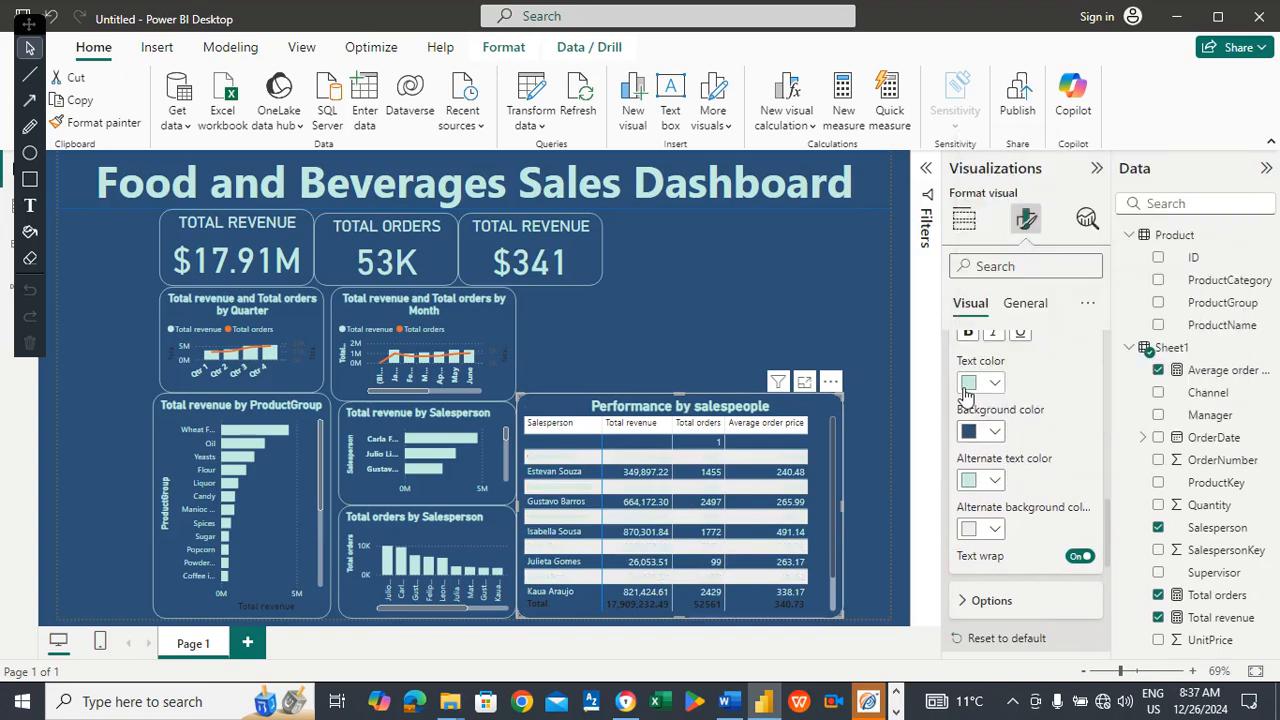
pyautogui.click(994, 528)
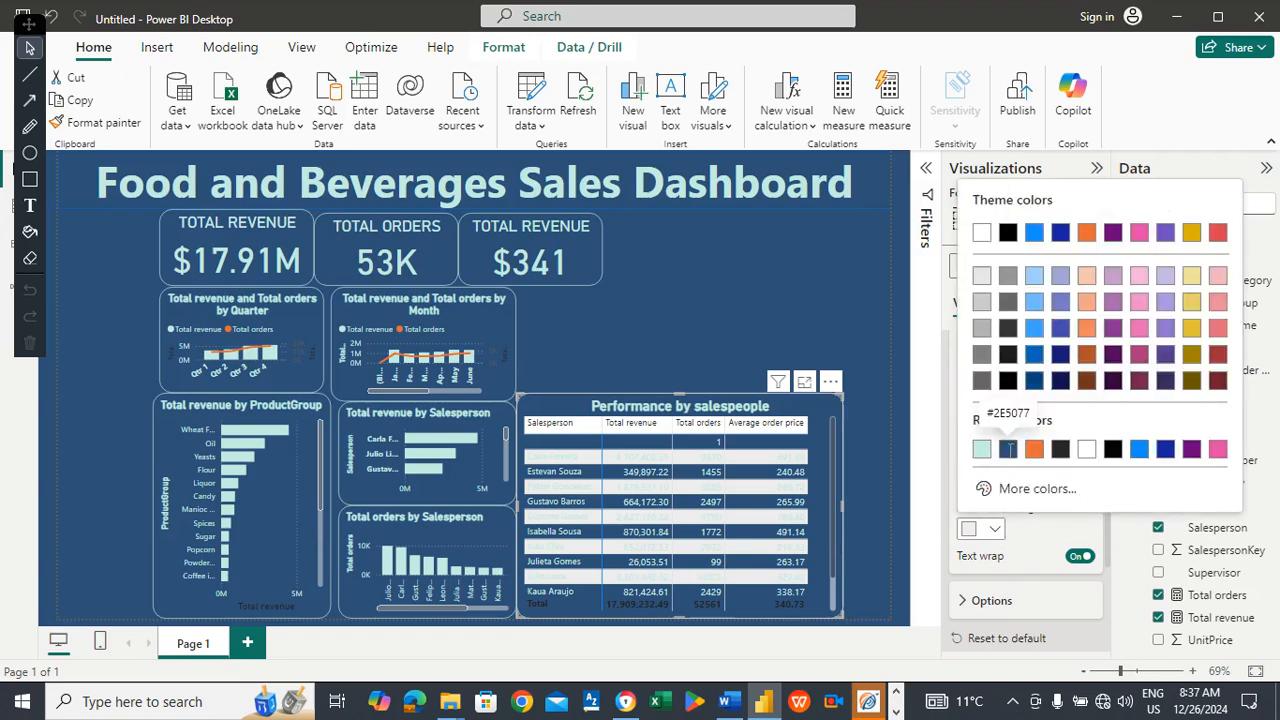
pyautogui.click(1008, 449)
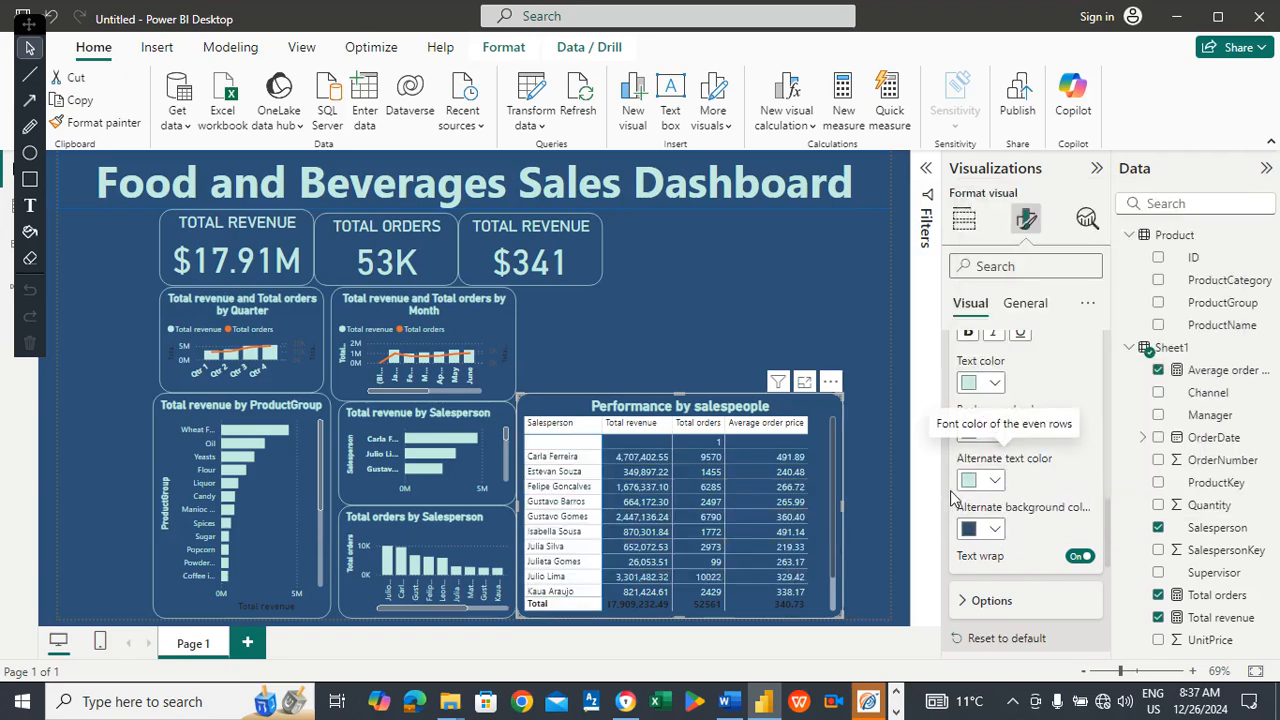
# Set the matrix column headers' text color to the recent light mint and their background color to the recent dark blue.
pyautogui.moveTo(1108, 537); pyautogui.dragTo(1106, 578)
pyautogui.click(1005, 449)
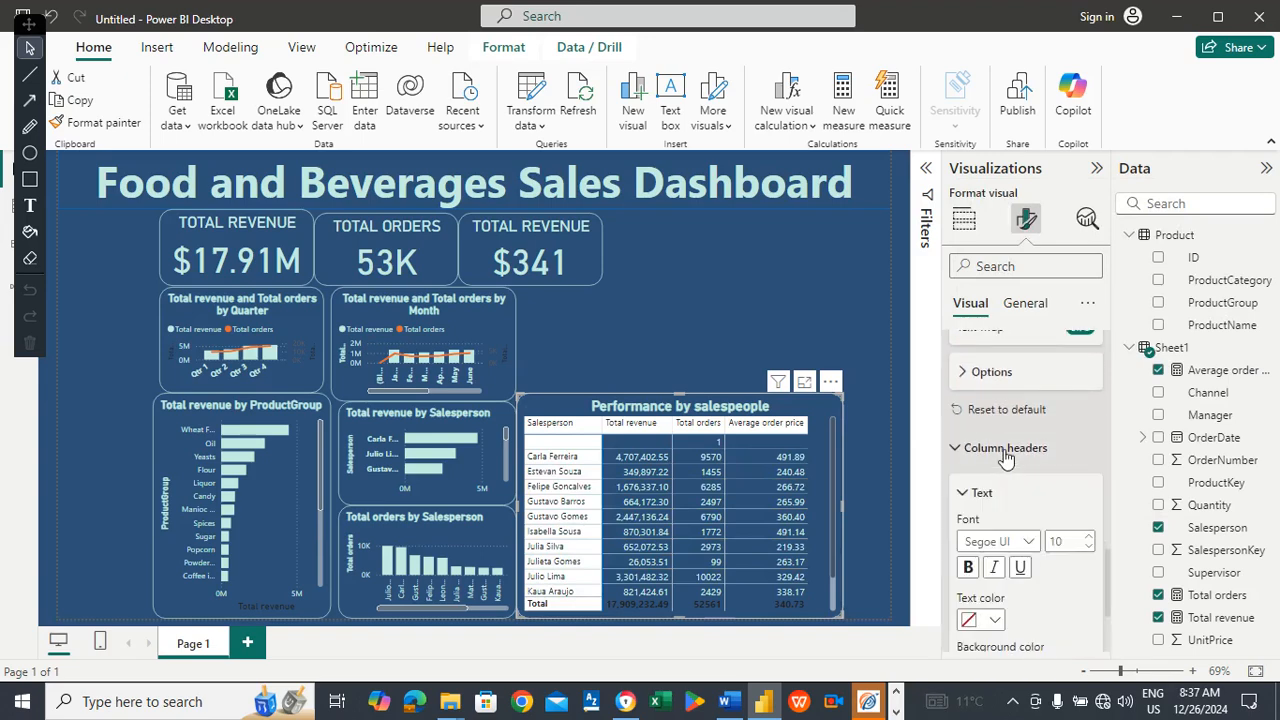
pyautogui.moveTo(1113, 524); pyautogui.dragTo(1110, 552)
pyautogui.click(995, 462)
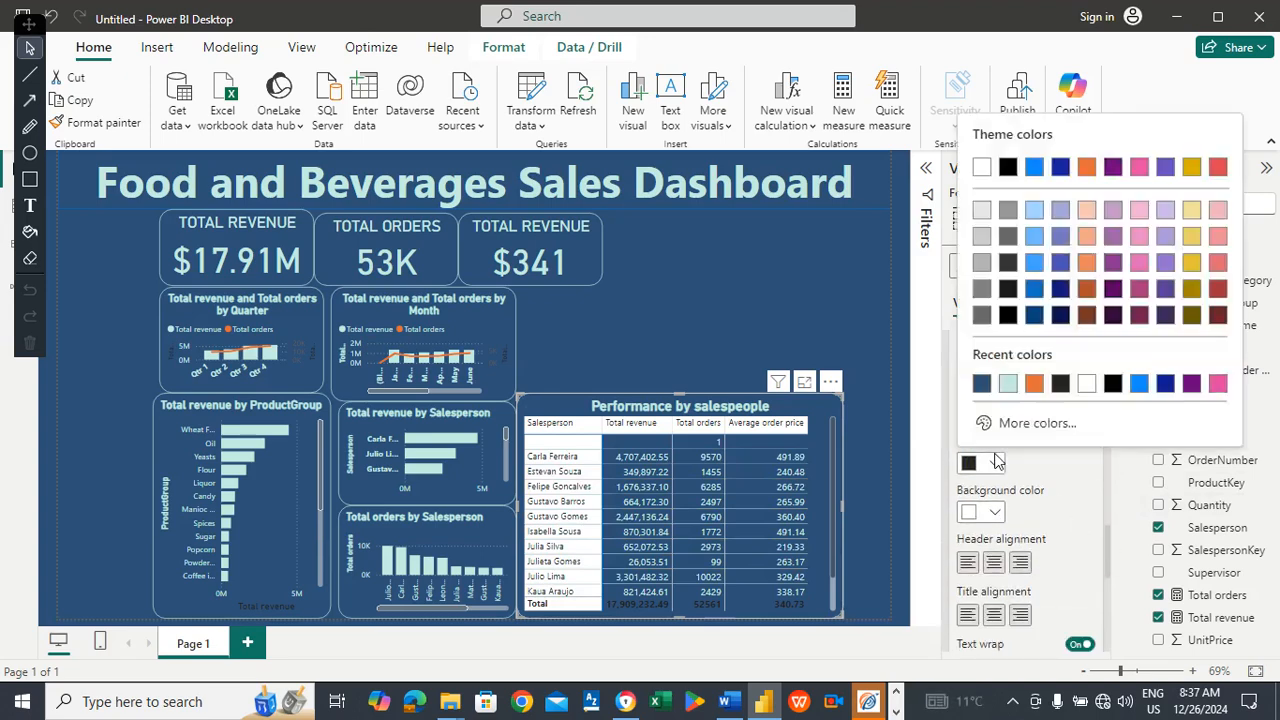
pyautogui.click(1008, 384)
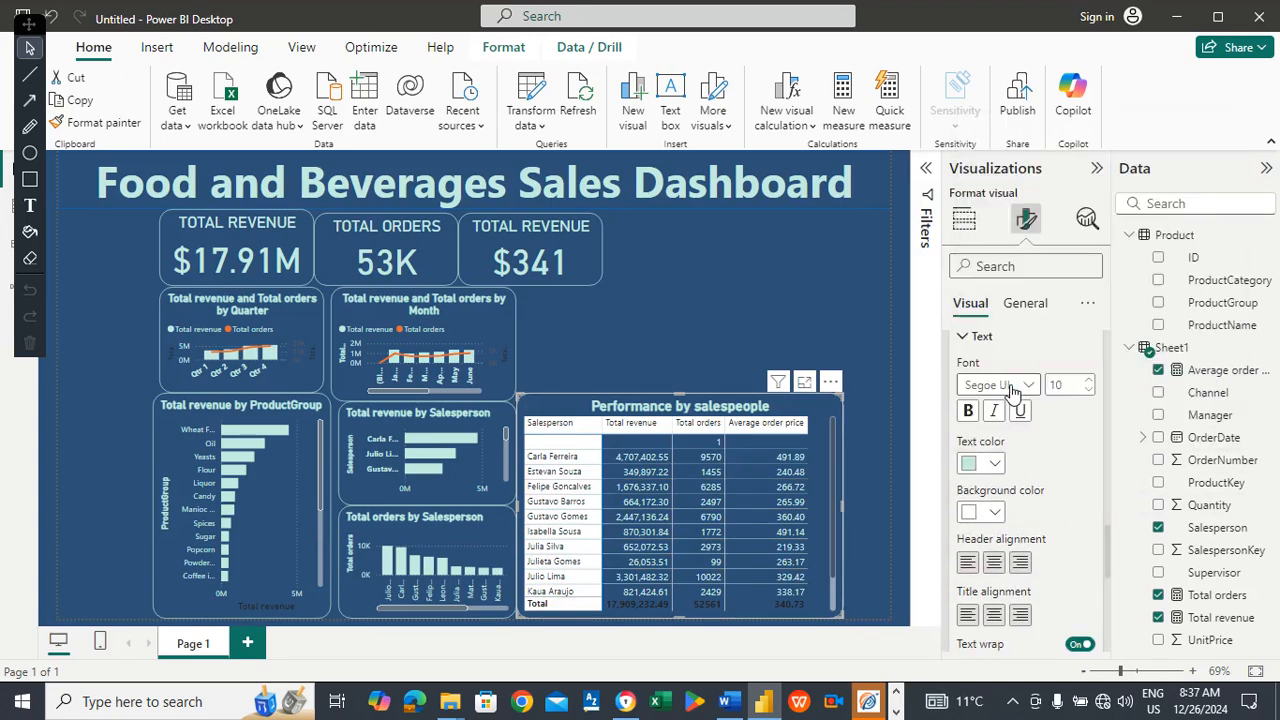
pyautogui.click(997, 513)
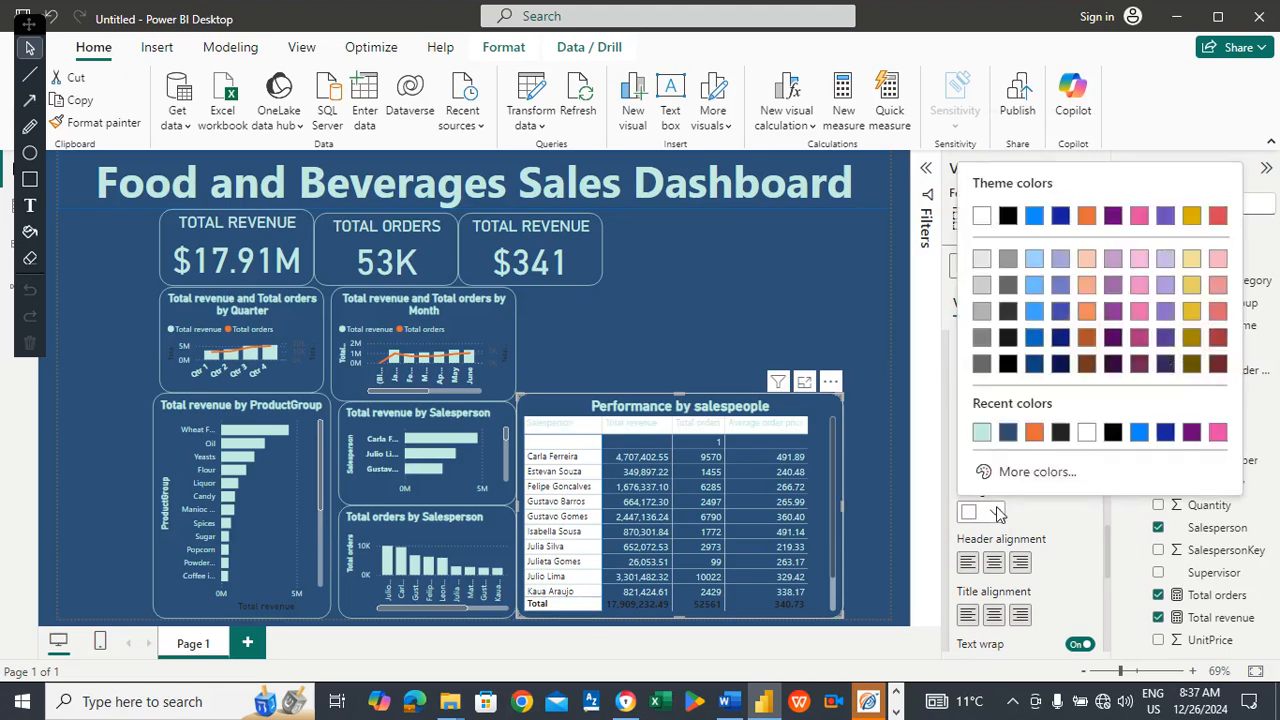
pyautogui.click(1007, 446)
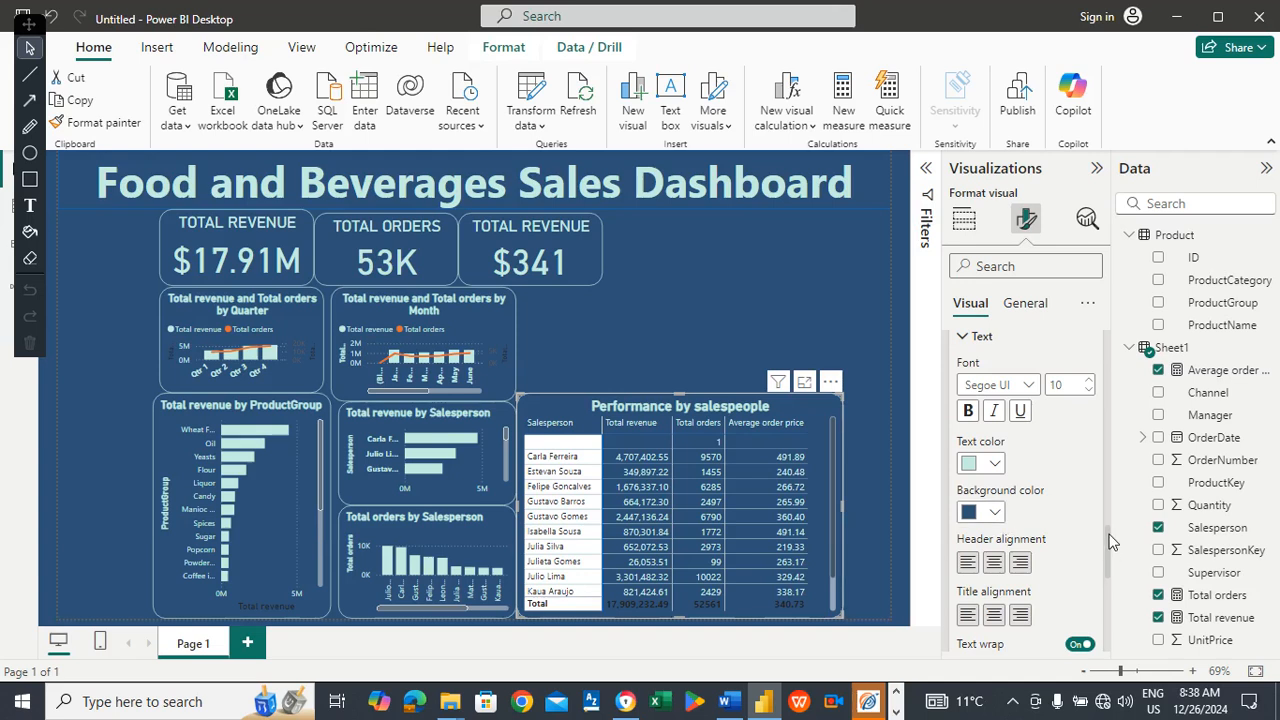
# Set the matrix row headers' text color to the recent light mint and their background color to the recent dark blue.
pyautogui.moveTo(1103, 547); pyautogui.dragTo(1107, 562)
pyautogui.scroll(-2, 1020, 516)
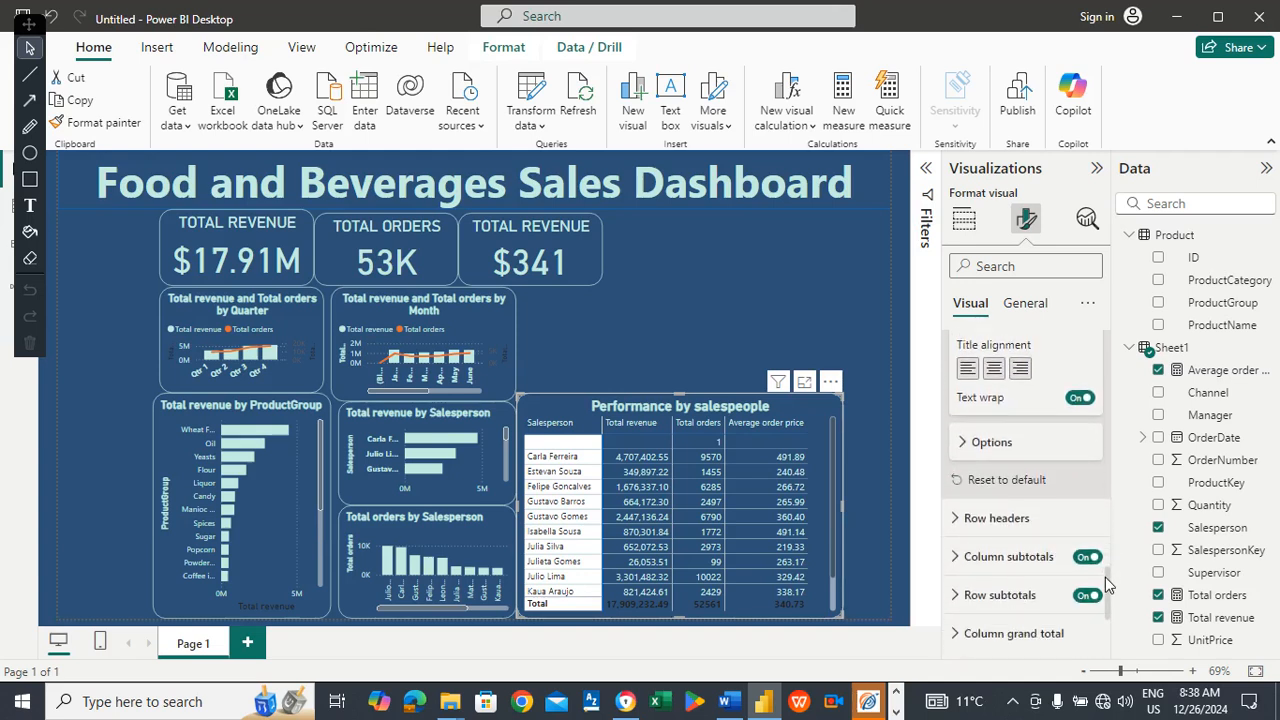
pyautogui.click(1019, 515)
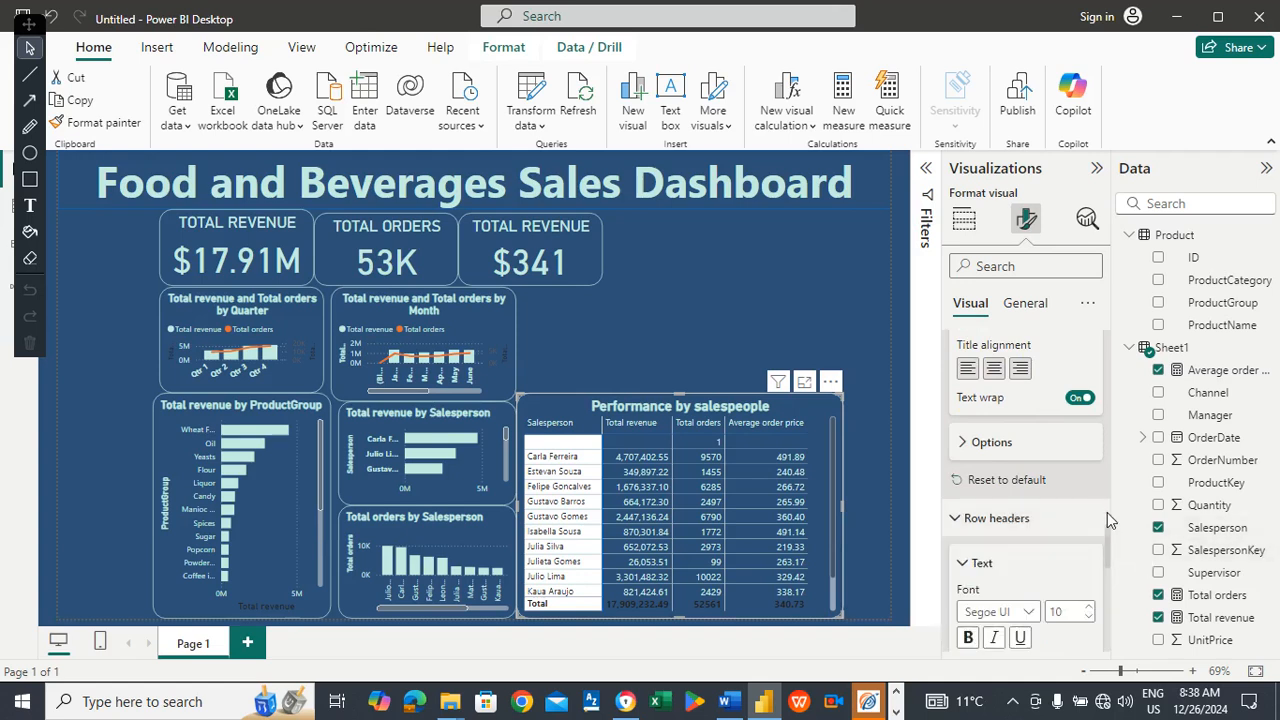
pyautogui.moveTo(1105, 543); pyautogui.dragTo(1107, 570)
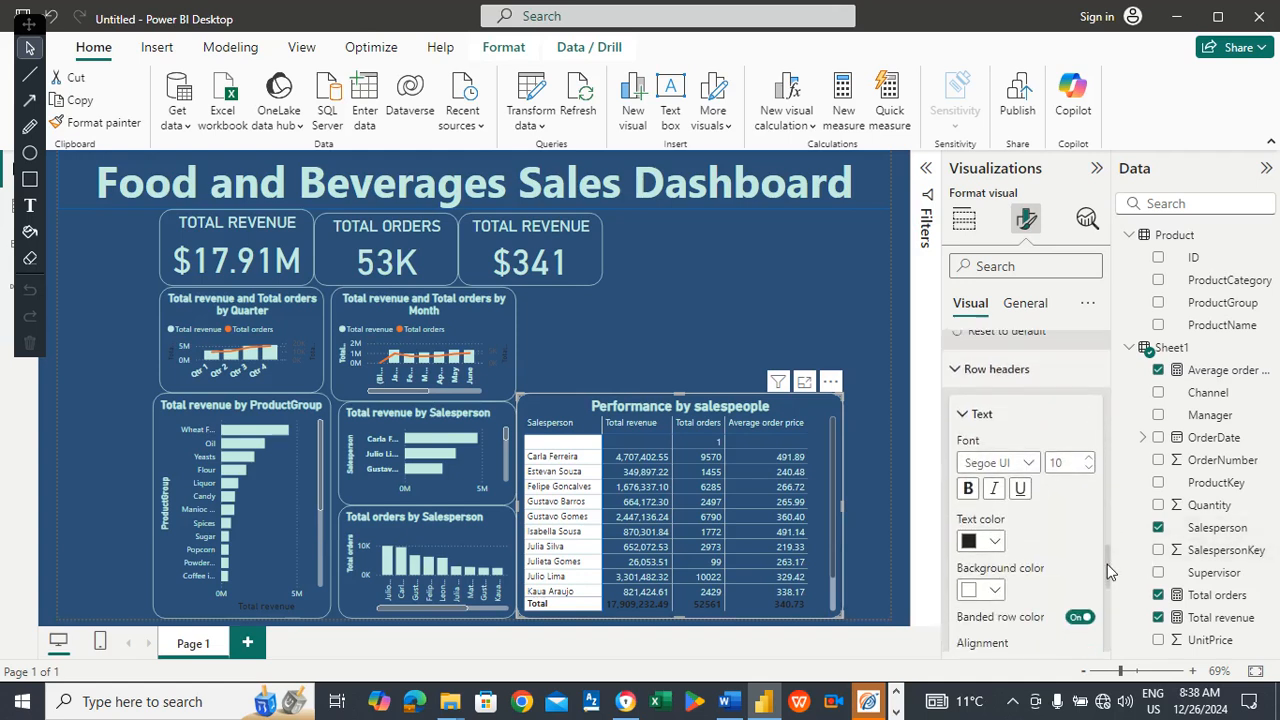
pyautogui.click(995, 540)
pyautogui.click(1008, 461)
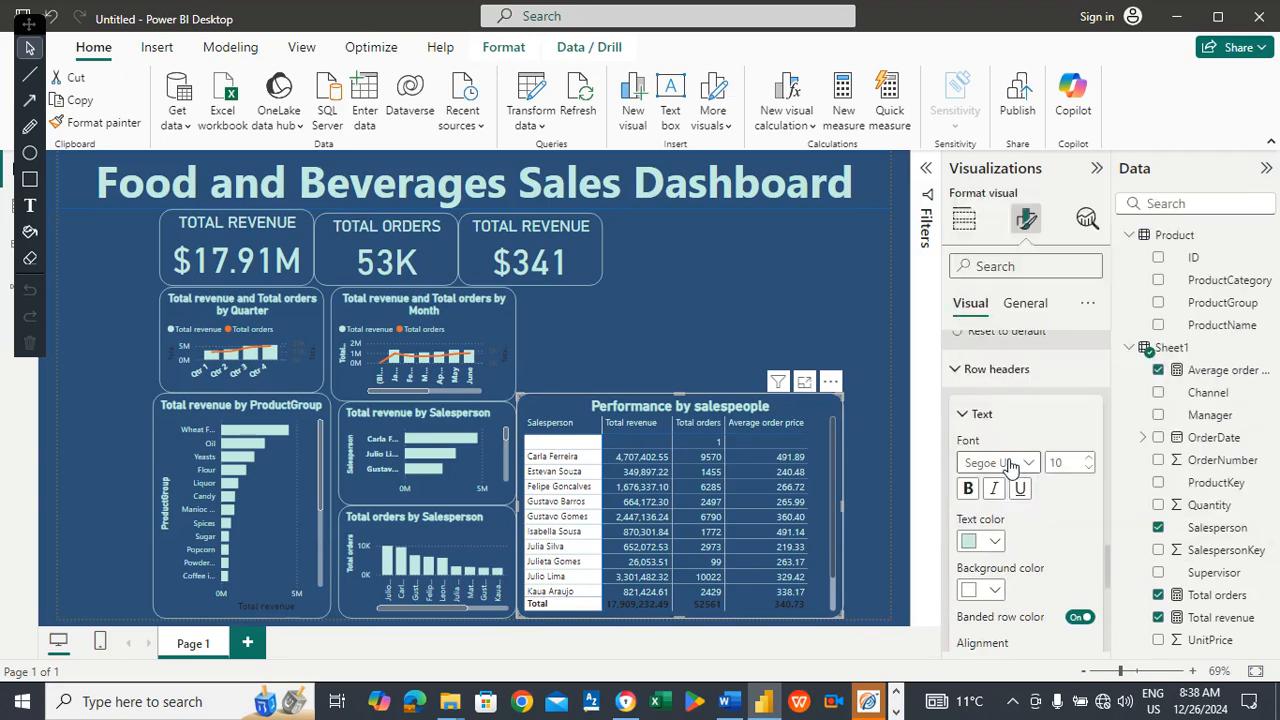
pyautogui.click(995, 590)
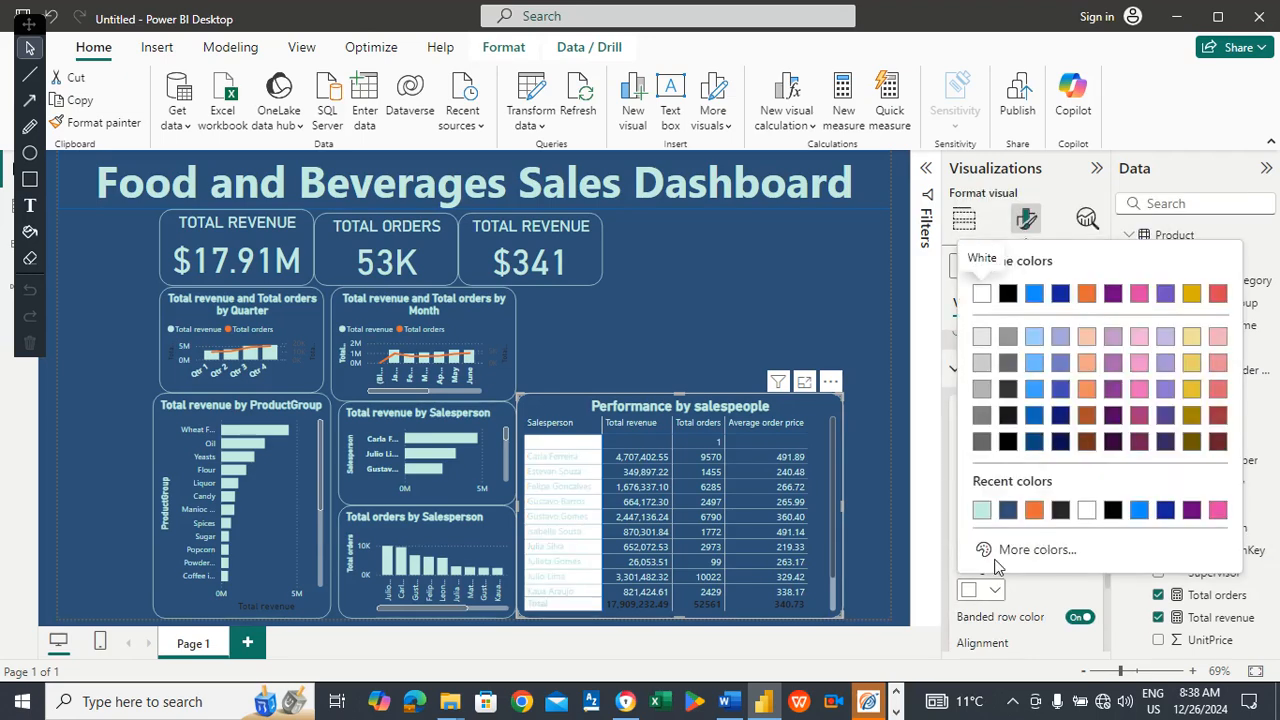
pyautogui.click(1008, 511)
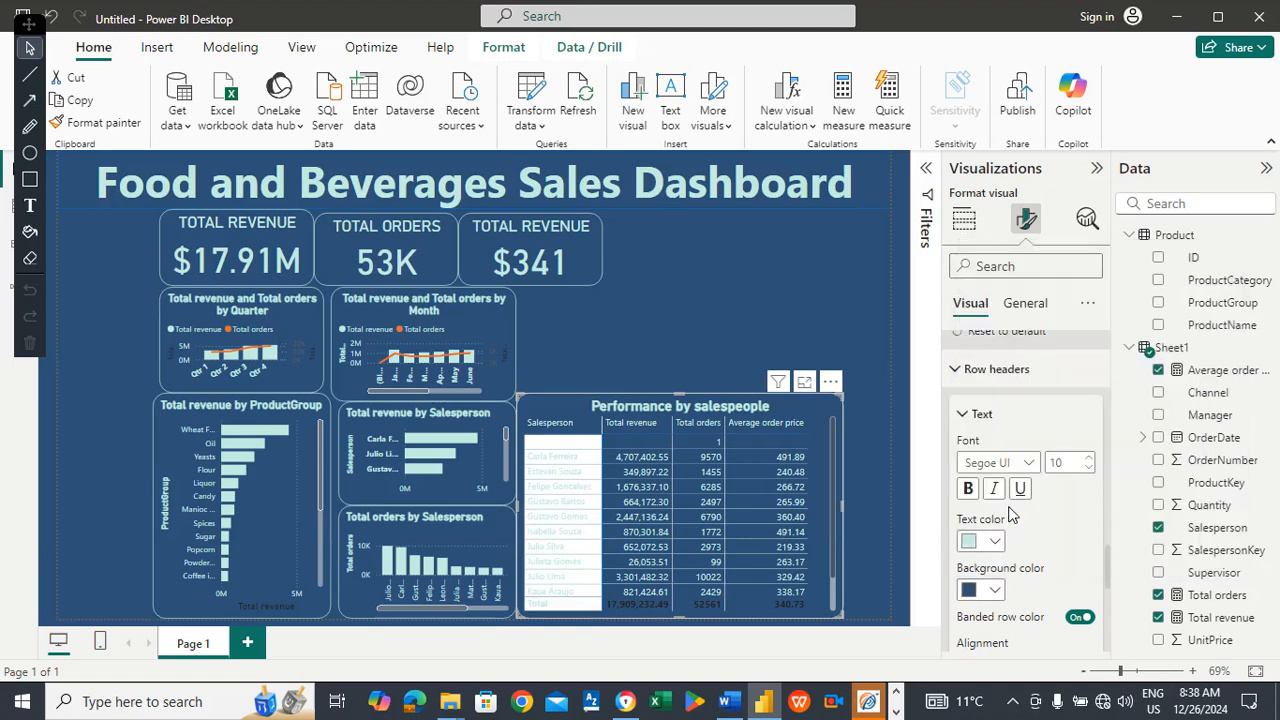
# Make the matrix's row header and column header text bold.
pyautogui.moveTo(1107, 559); pyautogui.dragTo(1108, 574)
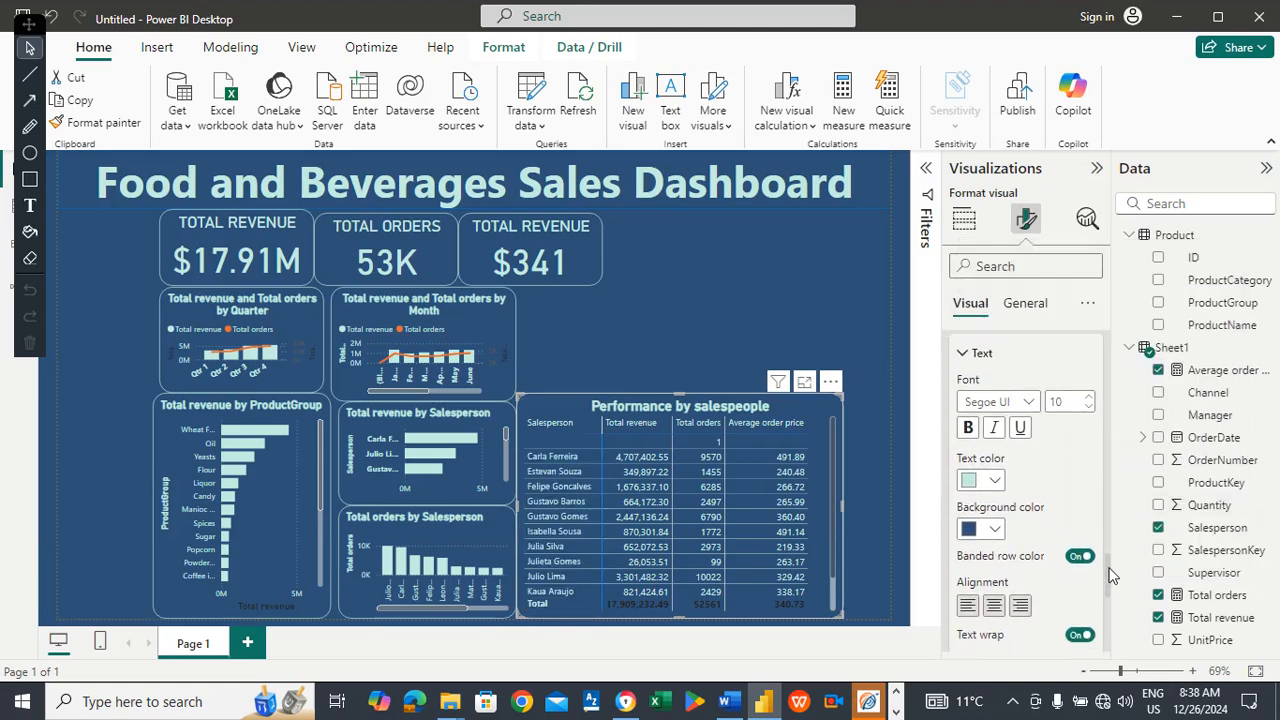
pyautogui.click(971, 427)
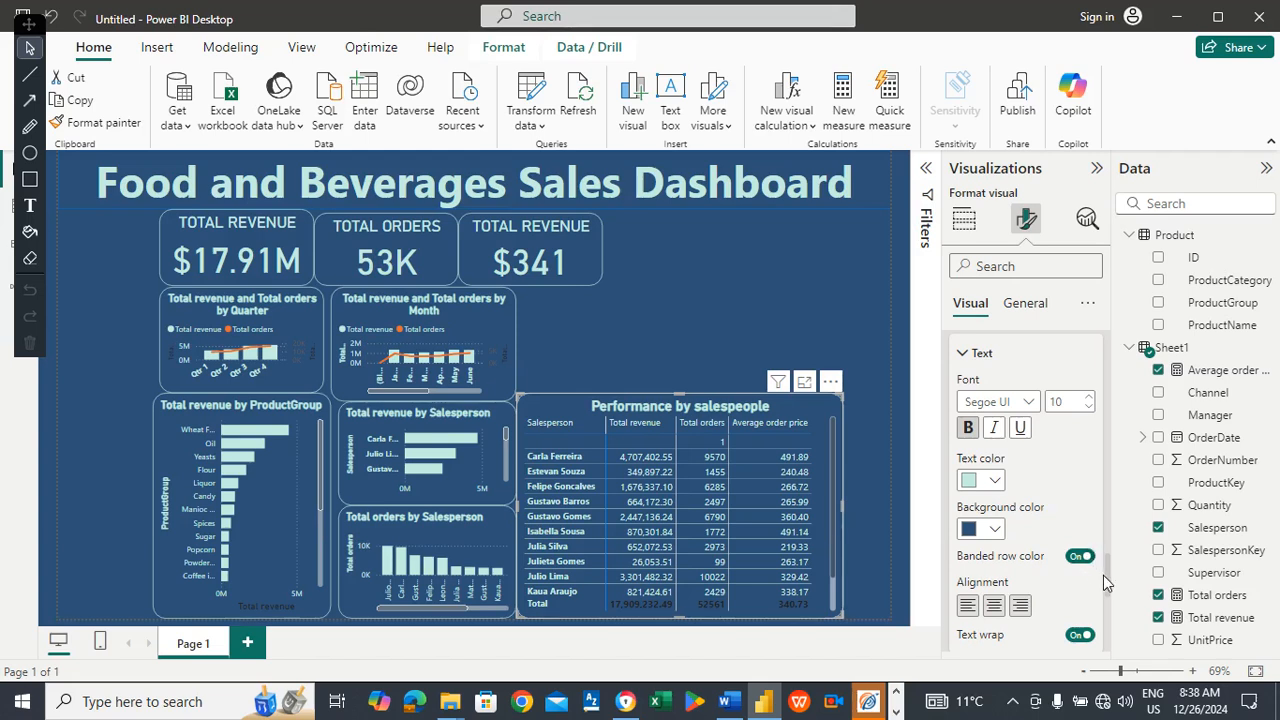
pyautogui.moveTo(1103, 575); pyautogui.dragTo(1114, 511)
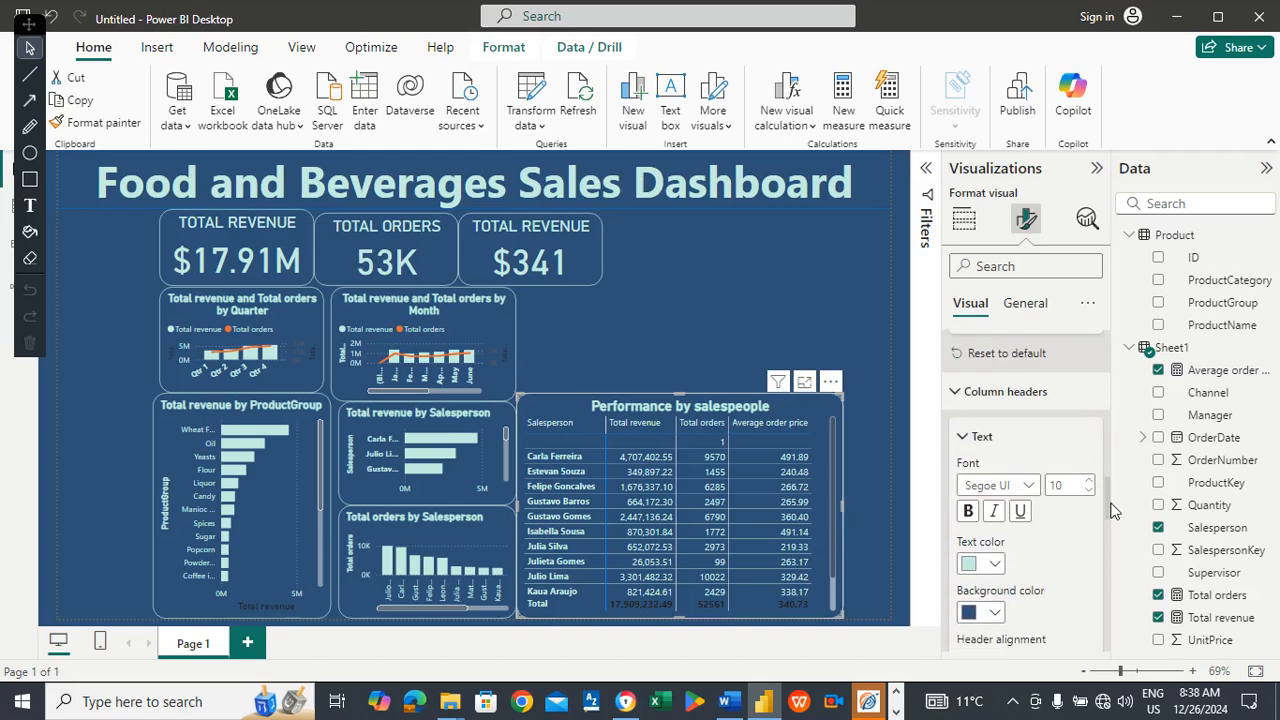
pyautogui.click(965, 511)
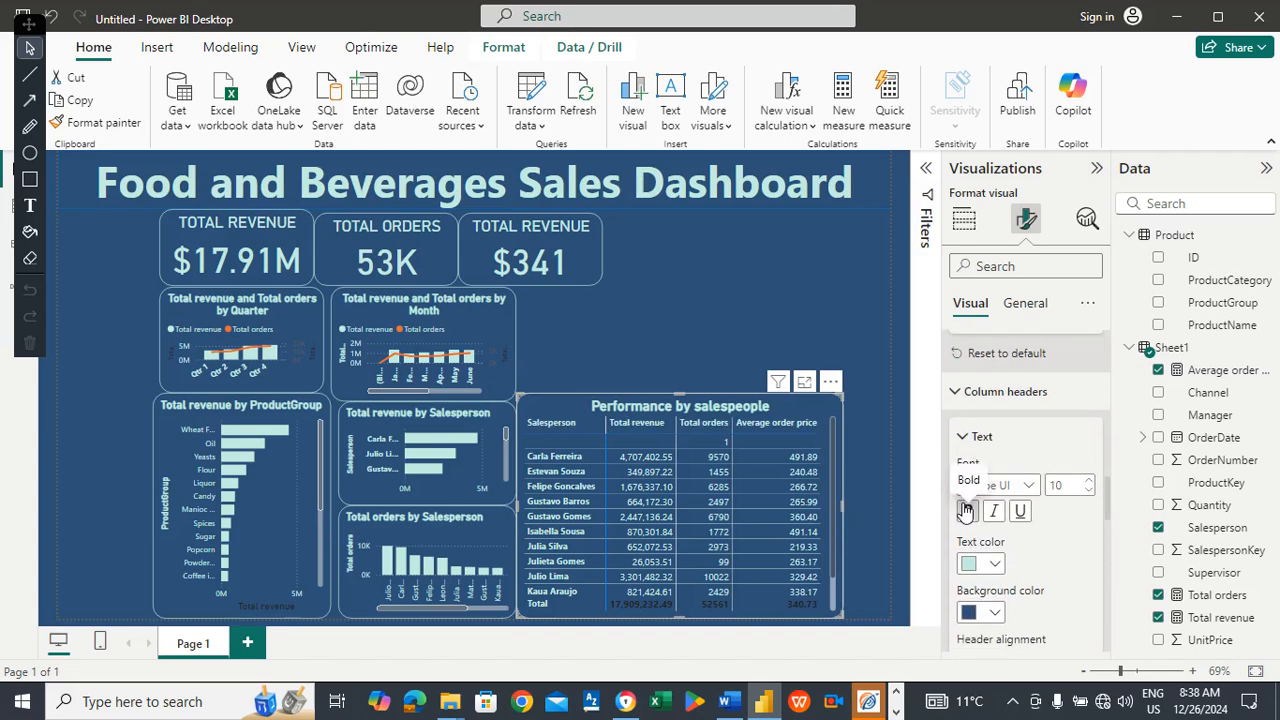
# Widen the salesperson matrix slightly by extending its right edge.
pyautogui.click(848, 506)
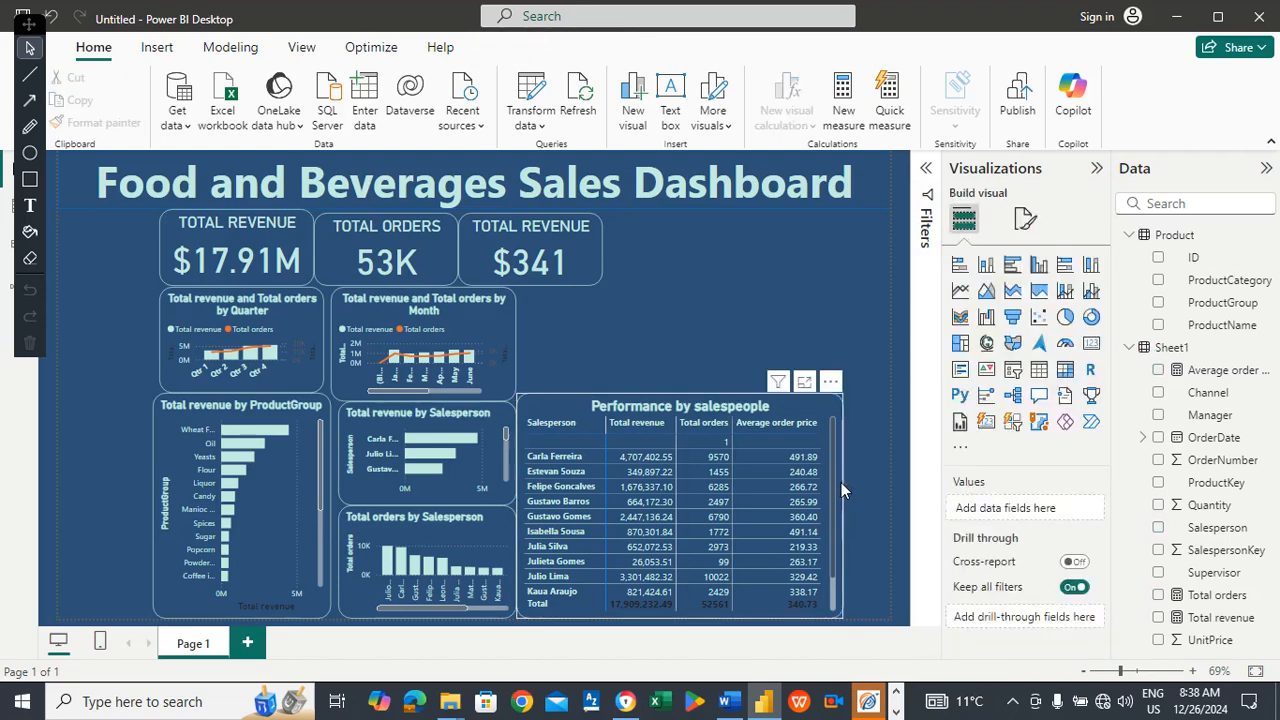
pyautogui.click(842, 482)
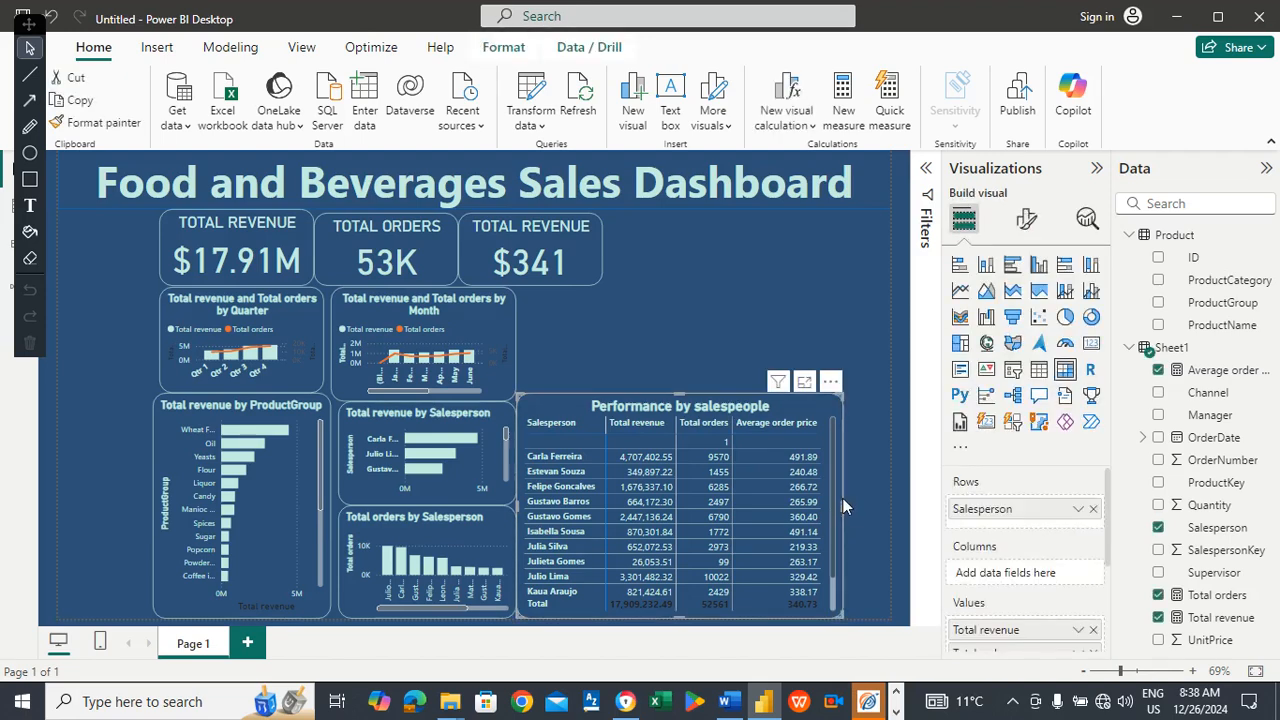
pyautogui.moveTo(843, 506); pyautogui.dragTo(872, 511)
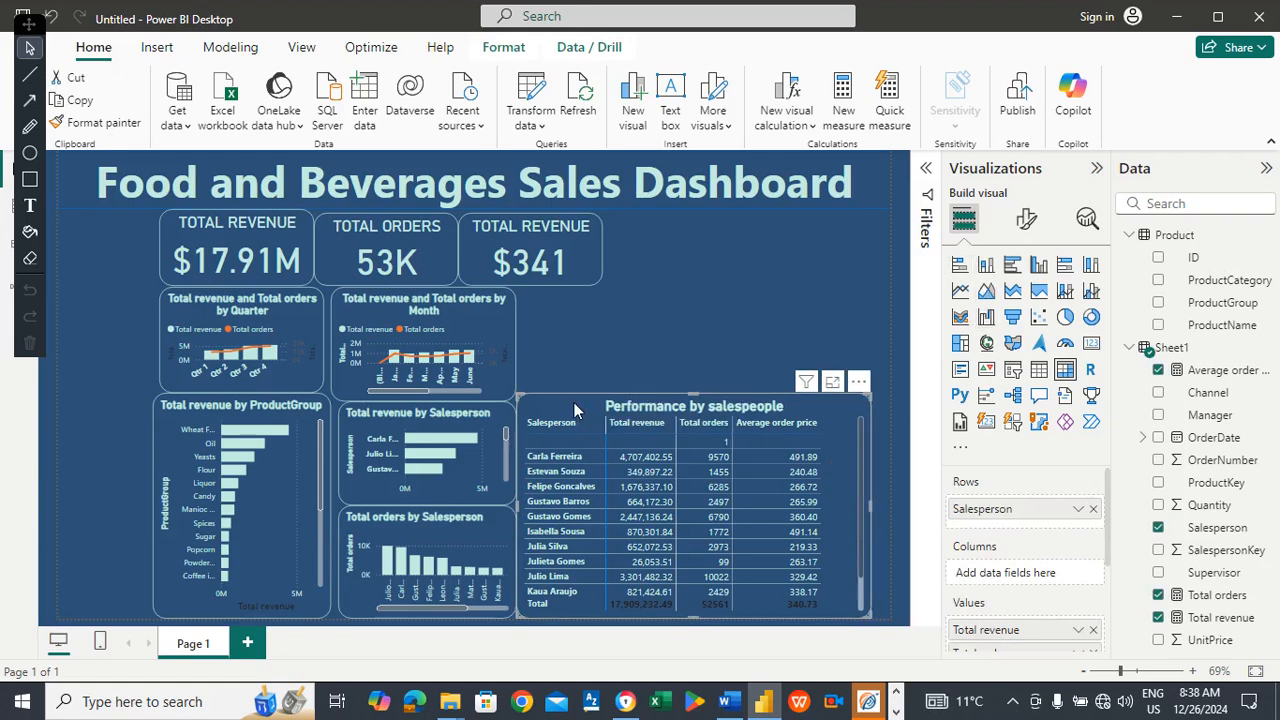
# Set the text color of the matrix's column subtotal values to the recent light mint.
pyautogui.click(1027, 221)
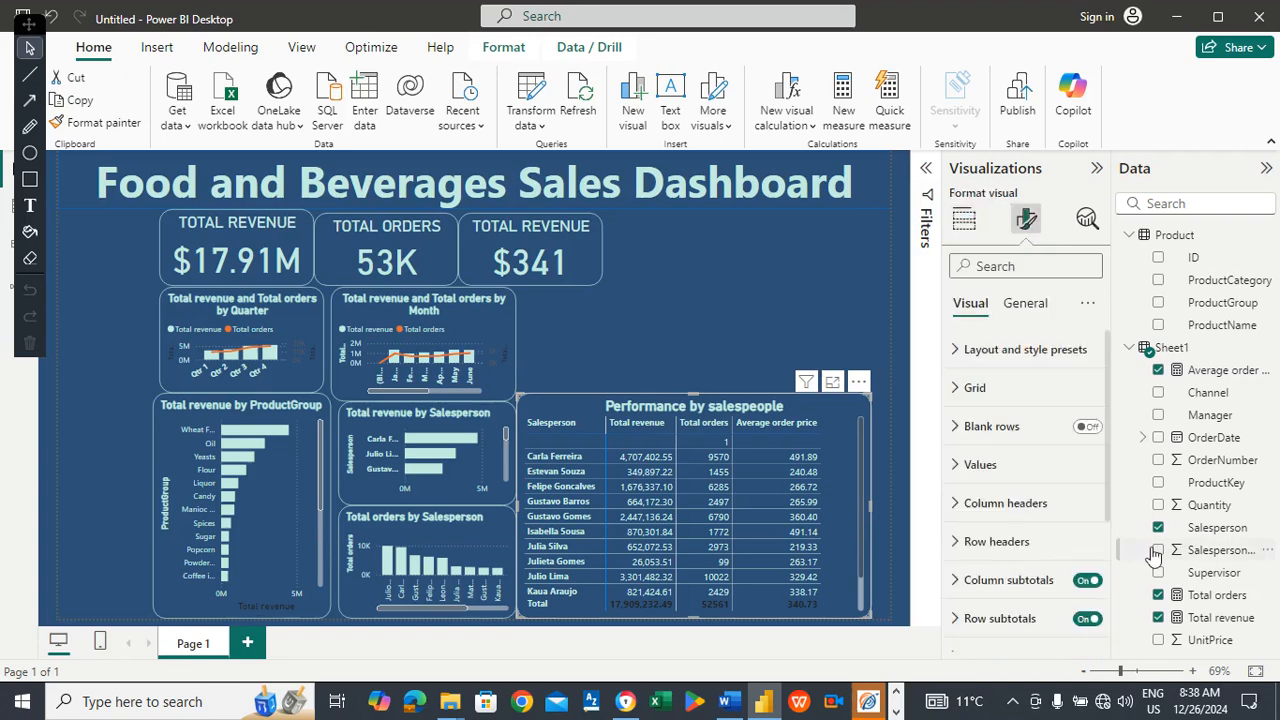
pyautogui.scroll(-1, 1108, 490)
pyautogui.moveTo(1108, 497); pyautogui.dragTo(1104, 553)
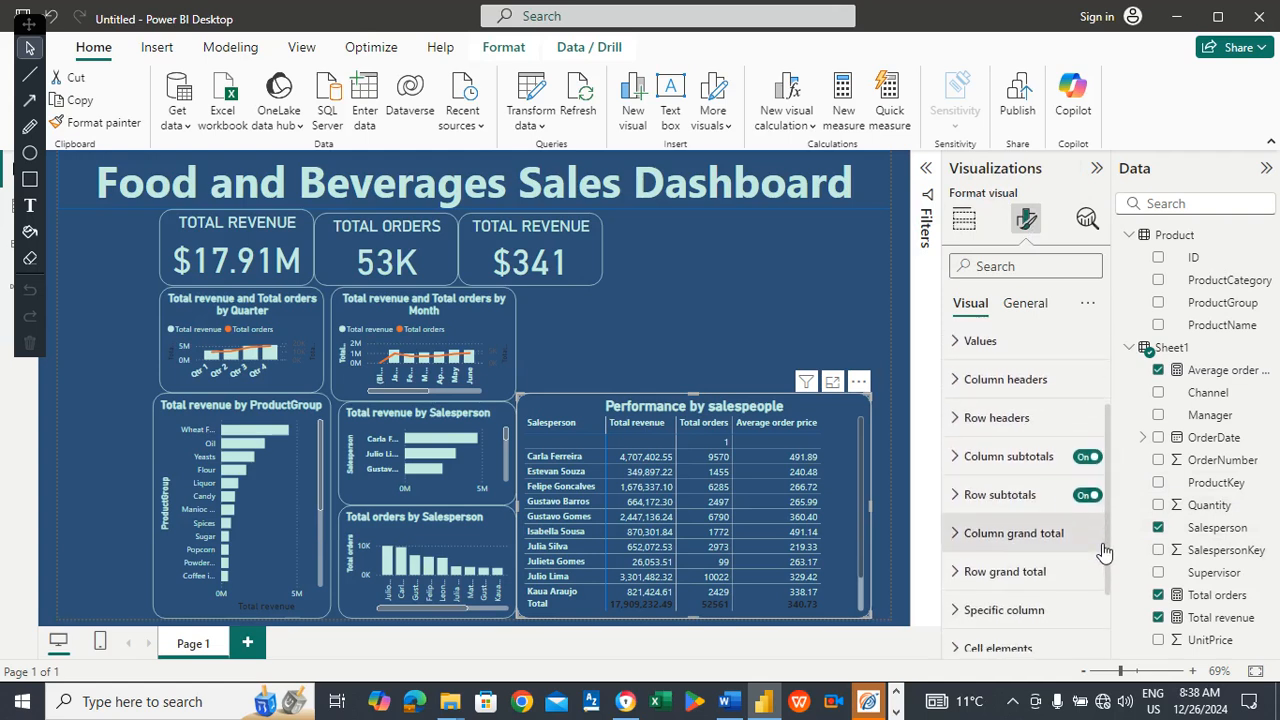
pyautogui.click(1018, 466)
pyautogui.moveTo(1108, 450); pyautogui.dragTo(1111, 529)
pyautogui.click(1016, 528)
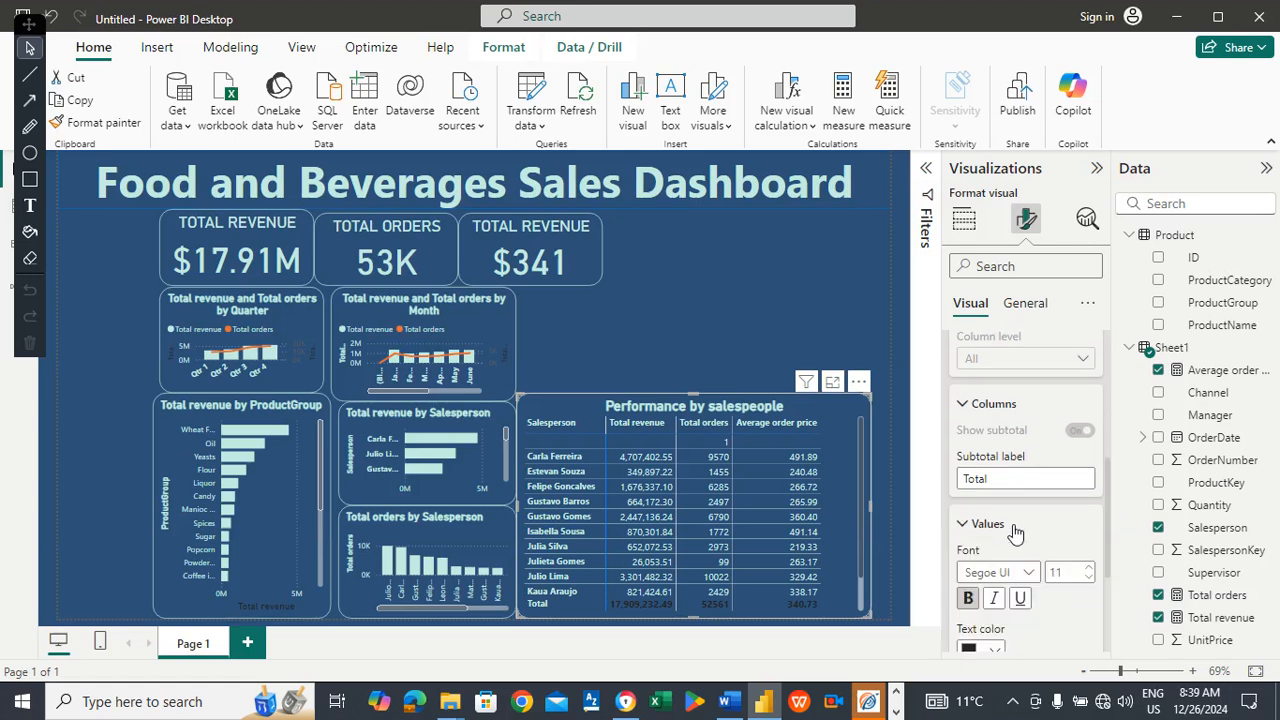
pyautogui.scroll(-3, 1110, 490)
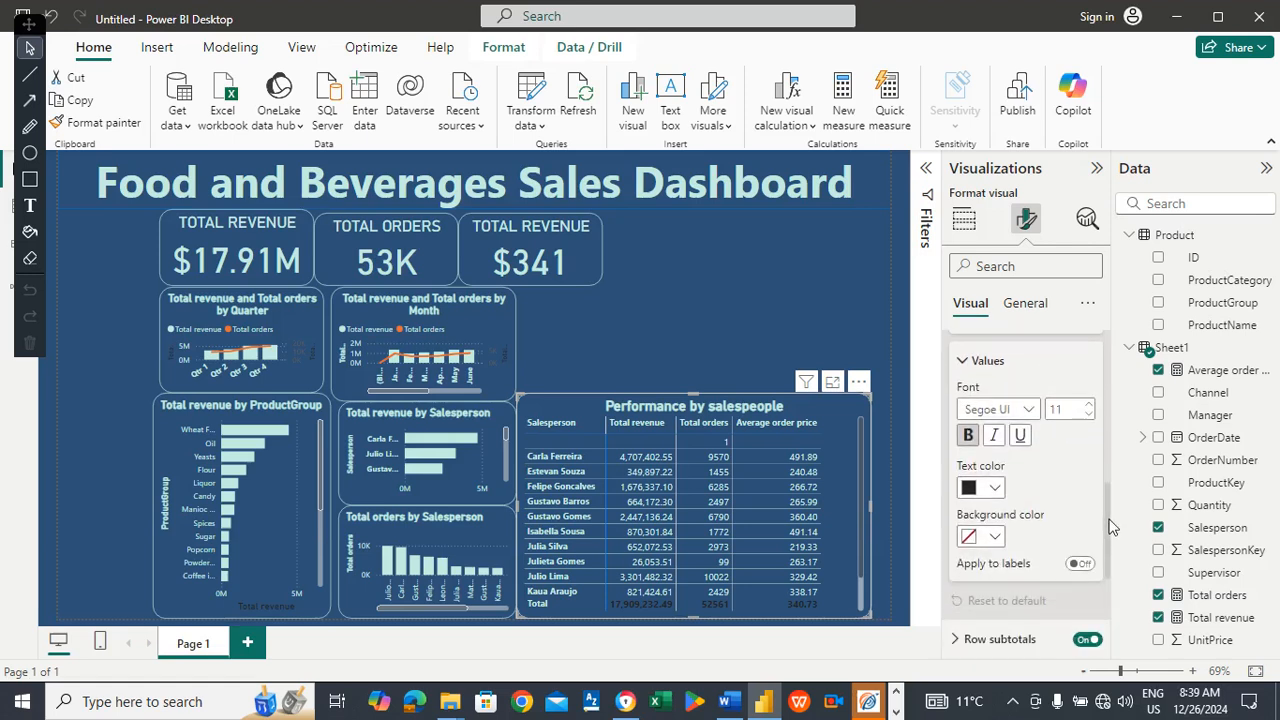
pyautogui.click(996, 490)
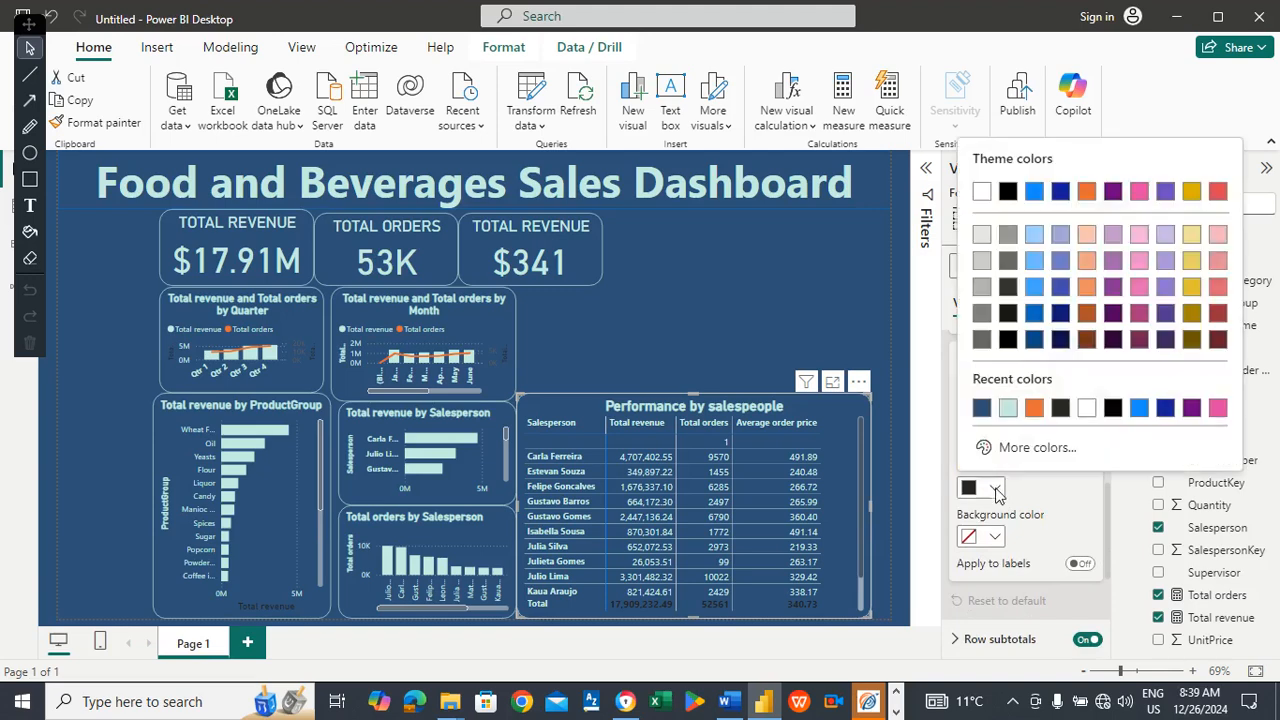
pyautogui.click(1007, 410)
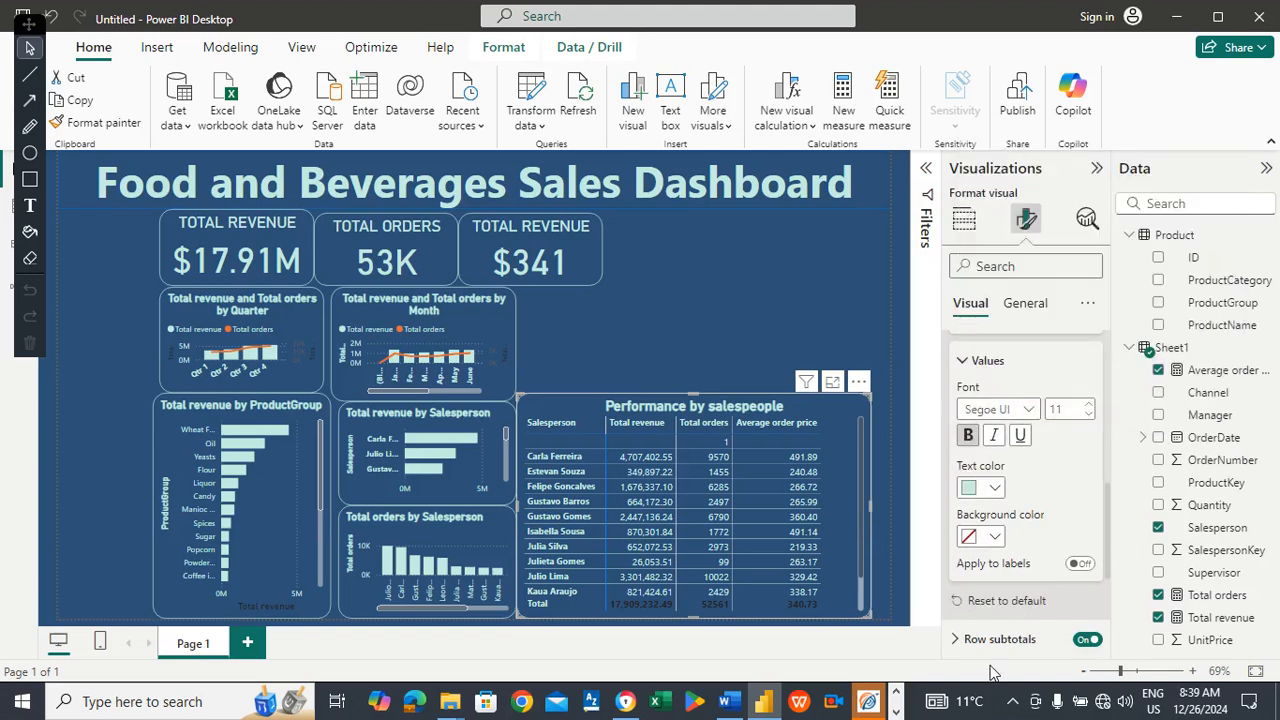
# Set the text color of the matrix's row subtotal values to the recent light mint.
pyautogui.click(996, 632)
pyautogui.scroll(-3, 1105, 475)
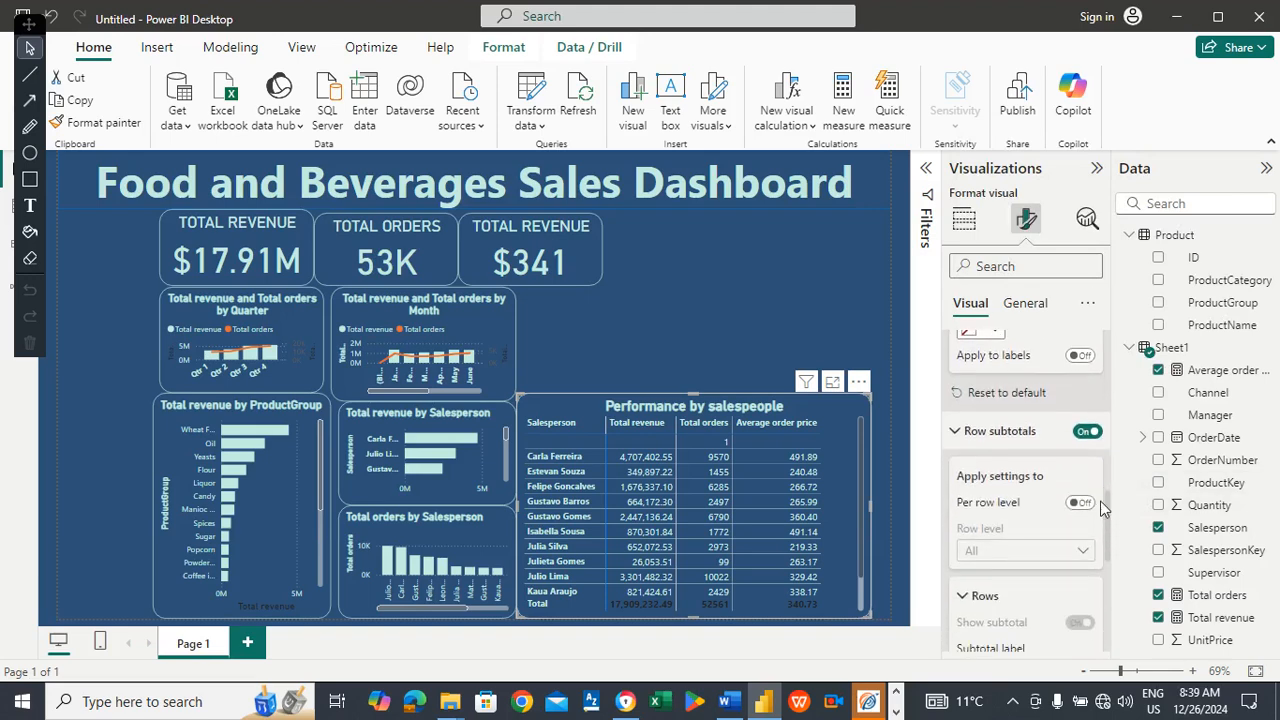
pyautogui.click(1000, 431)
pyautogui.click(1015, 438)
pyautogui.click(1005, 440)
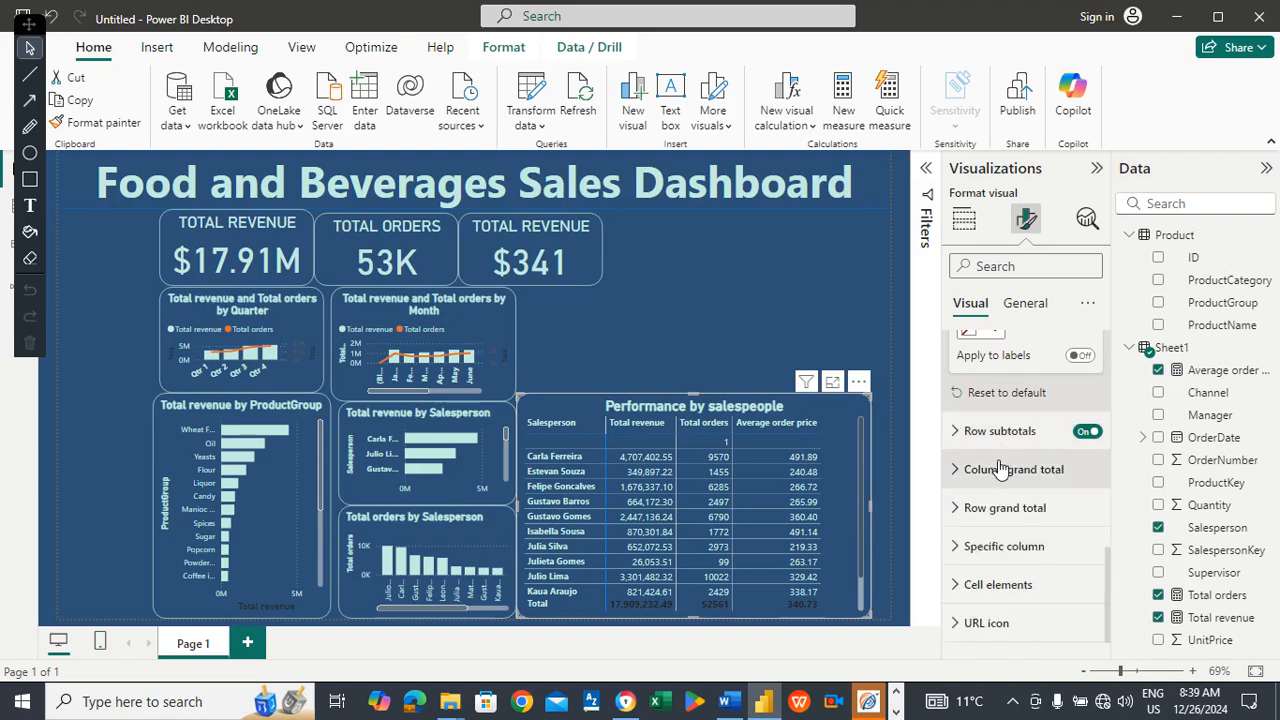
pyautogui.click(1000, 431)
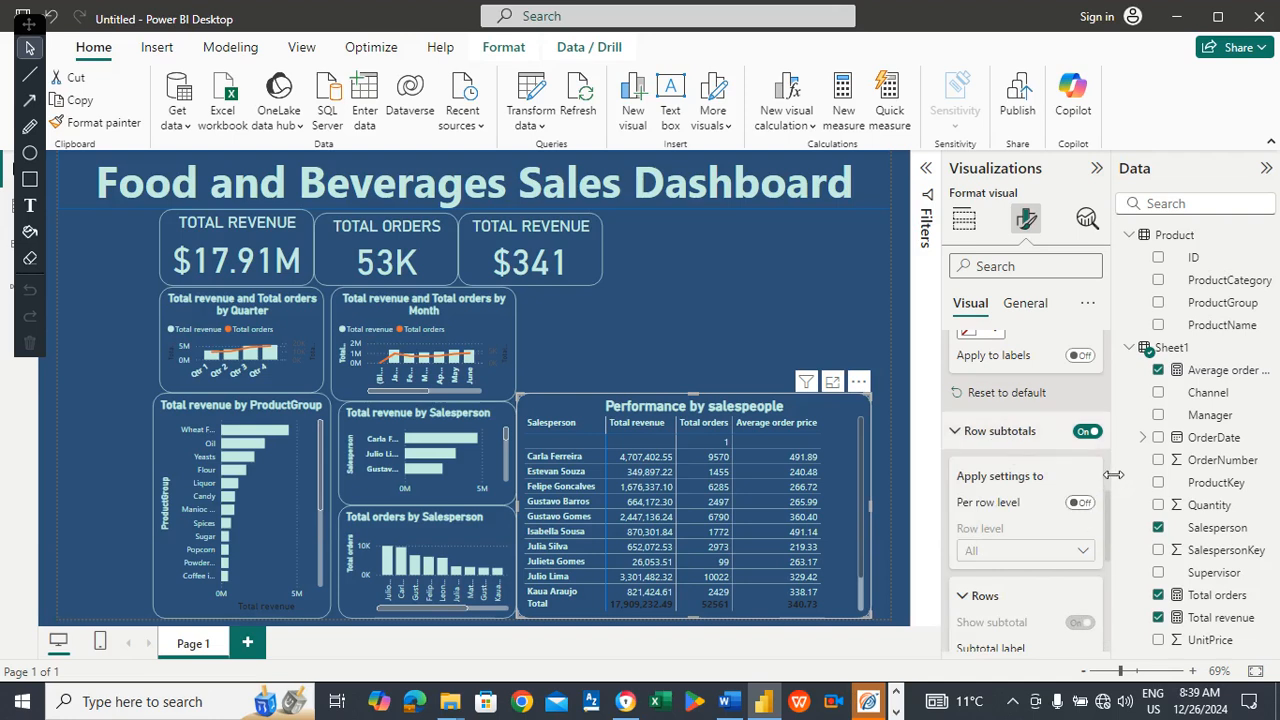
pyautogui.moveTo(1108, 500); pyautogui.dragTo(1104, 550)
pyautogui.click(988, 549)
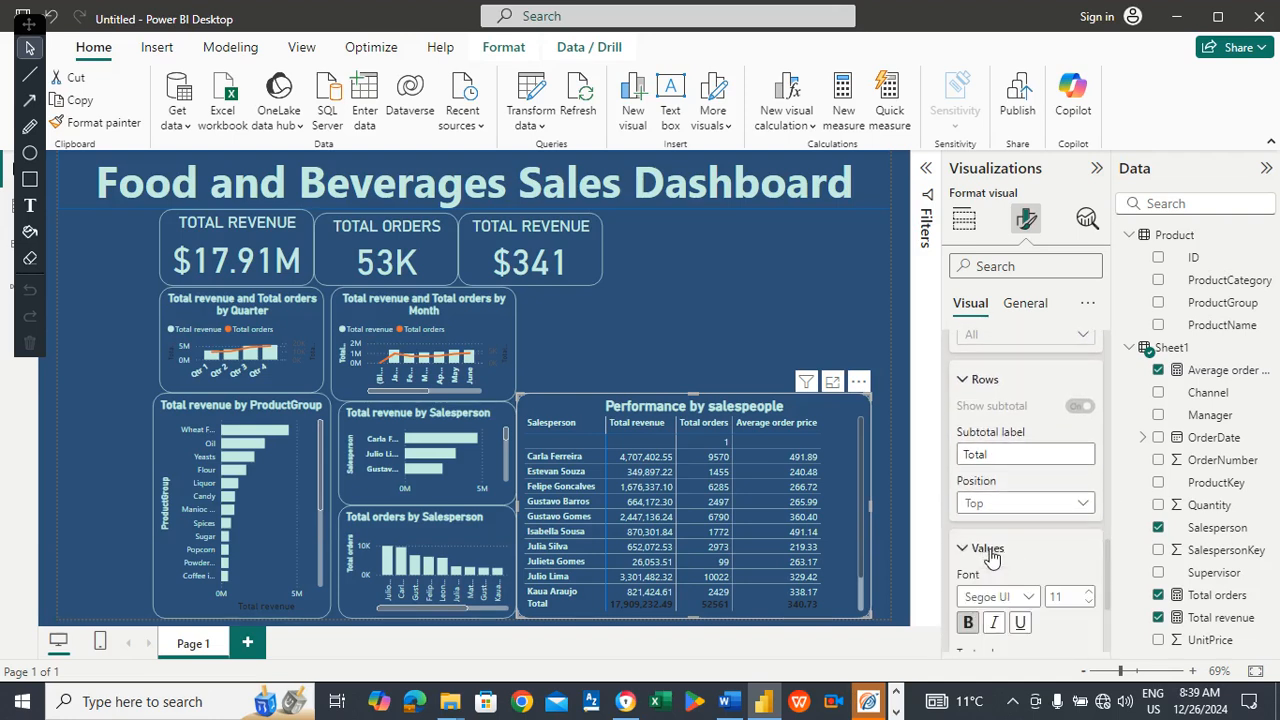
pyautogui.scroll(-3, 1102, 552)
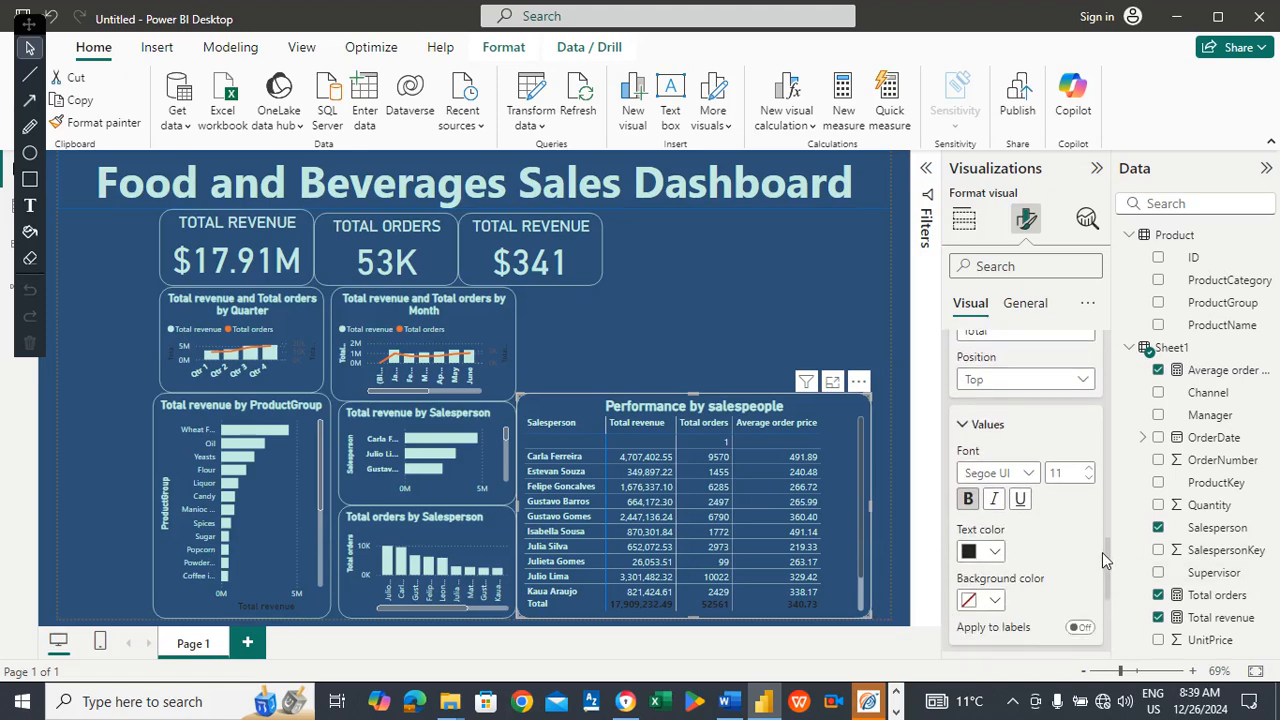
pyautogui.click(990, 552)
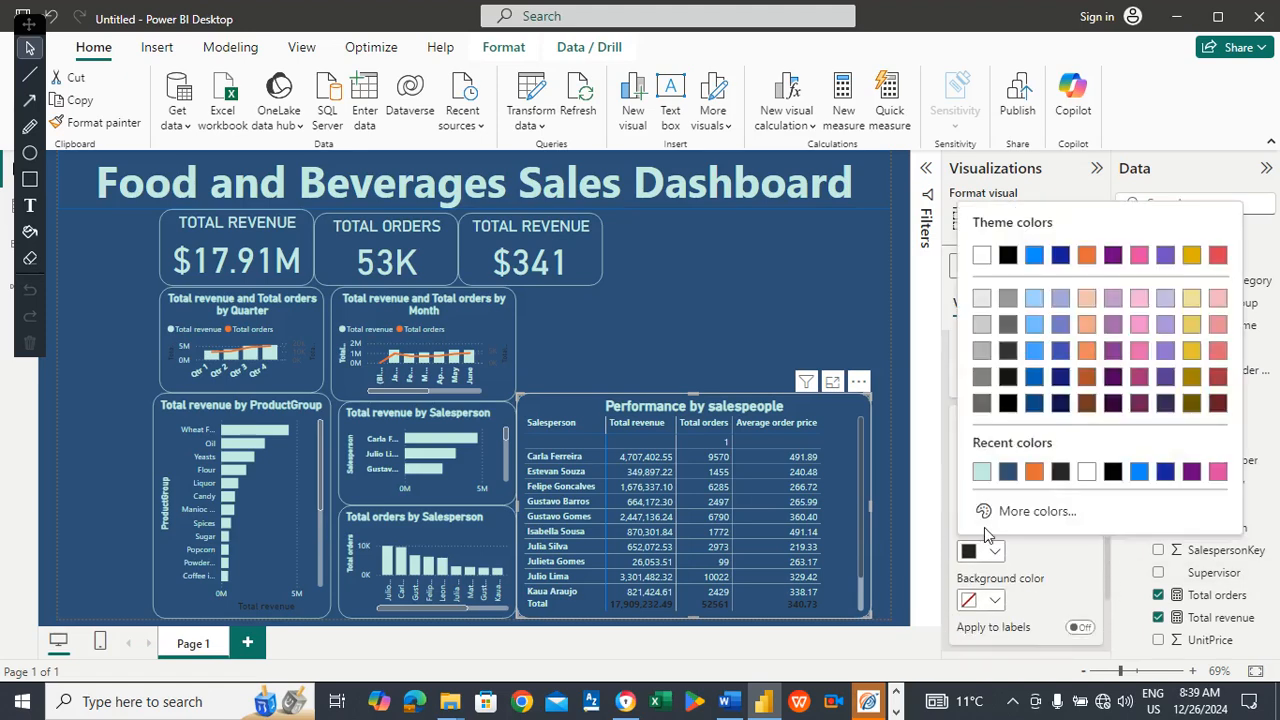
pyautogui.click(988, 474)
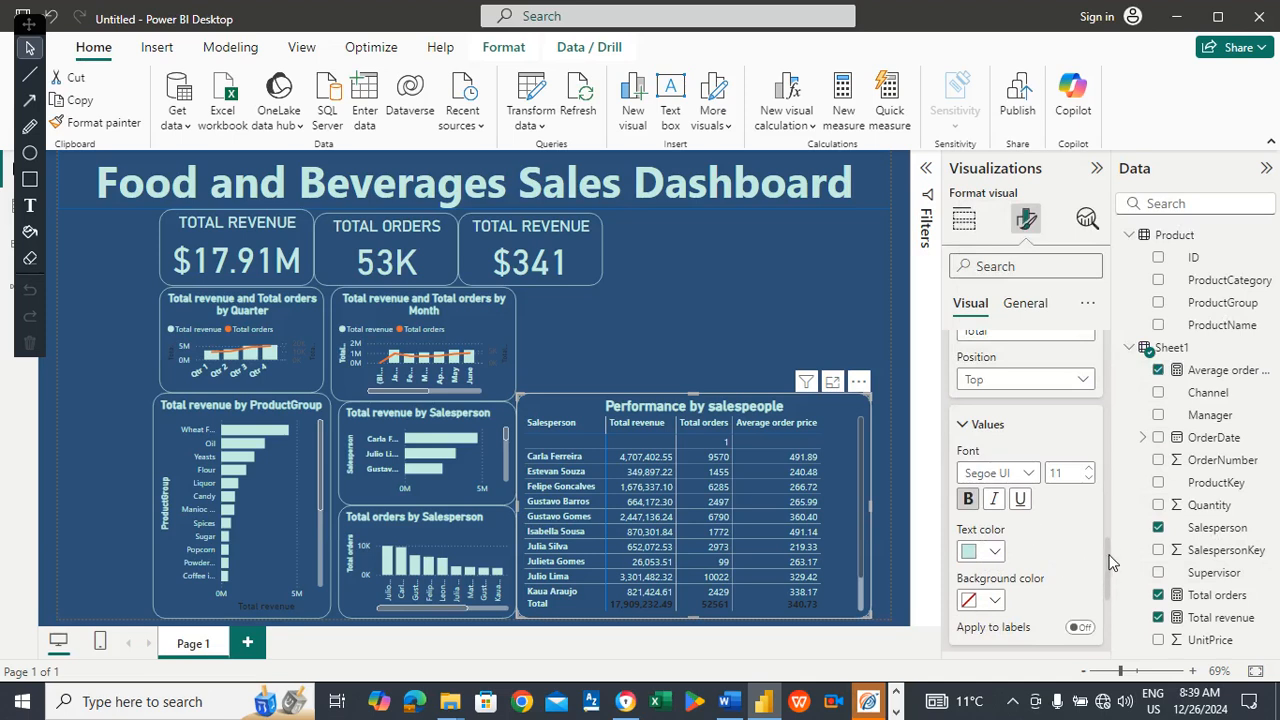
# Set the text color of the matrix's column grand total values to the recent light mint.
pyautogui.scroll(-2, 1106, 560)
pyautogui.scroll(-3, 1106, 567)
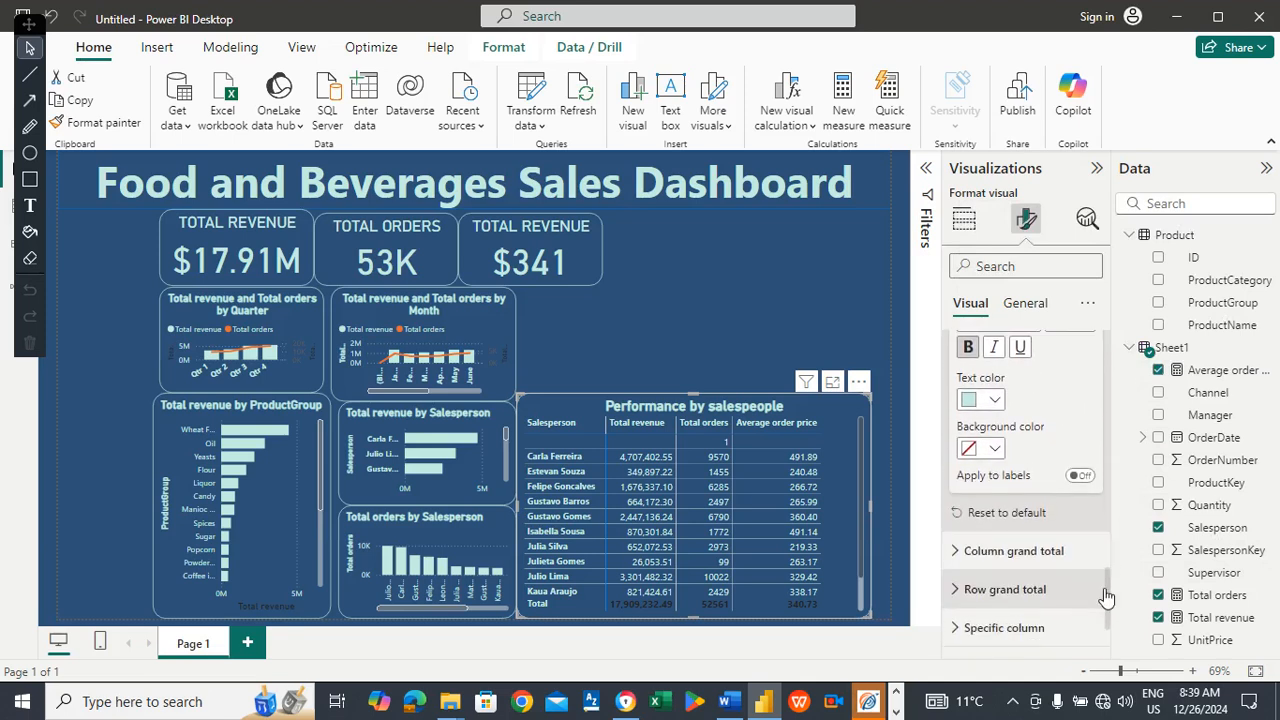
pyautogui.click(1020, 536)
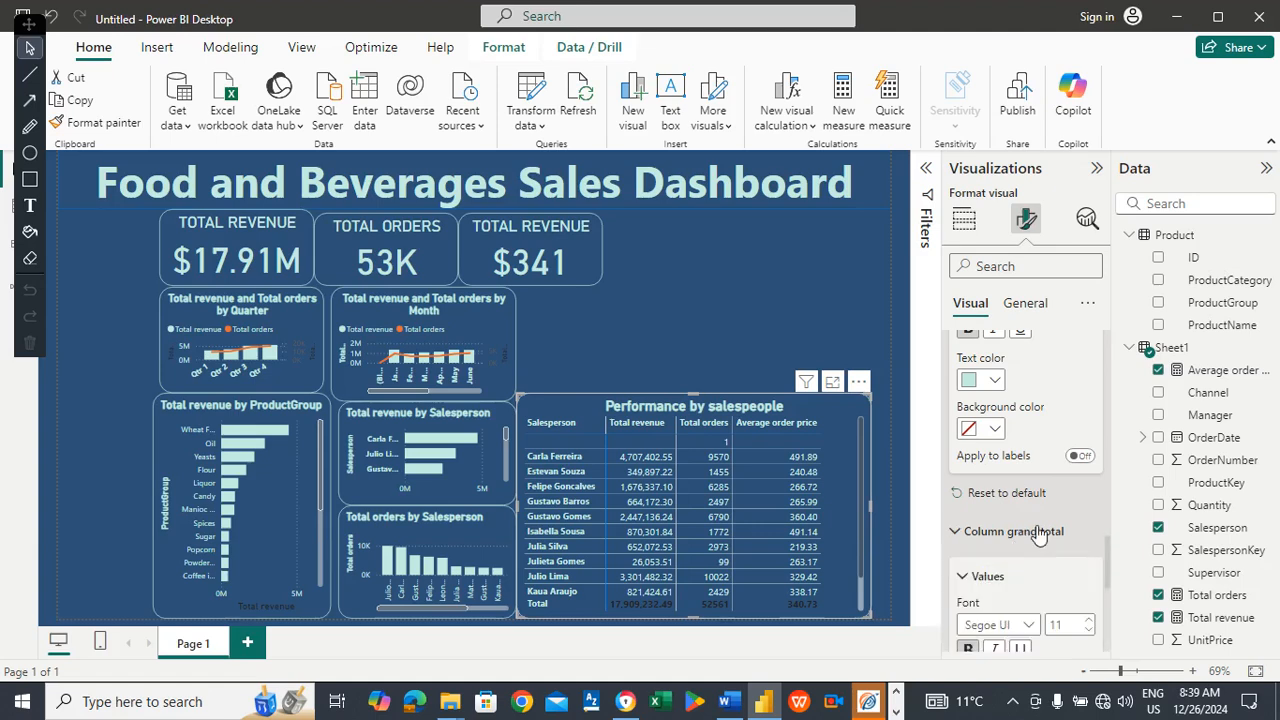
pyautogui.scroll(-5, 1110, 560)
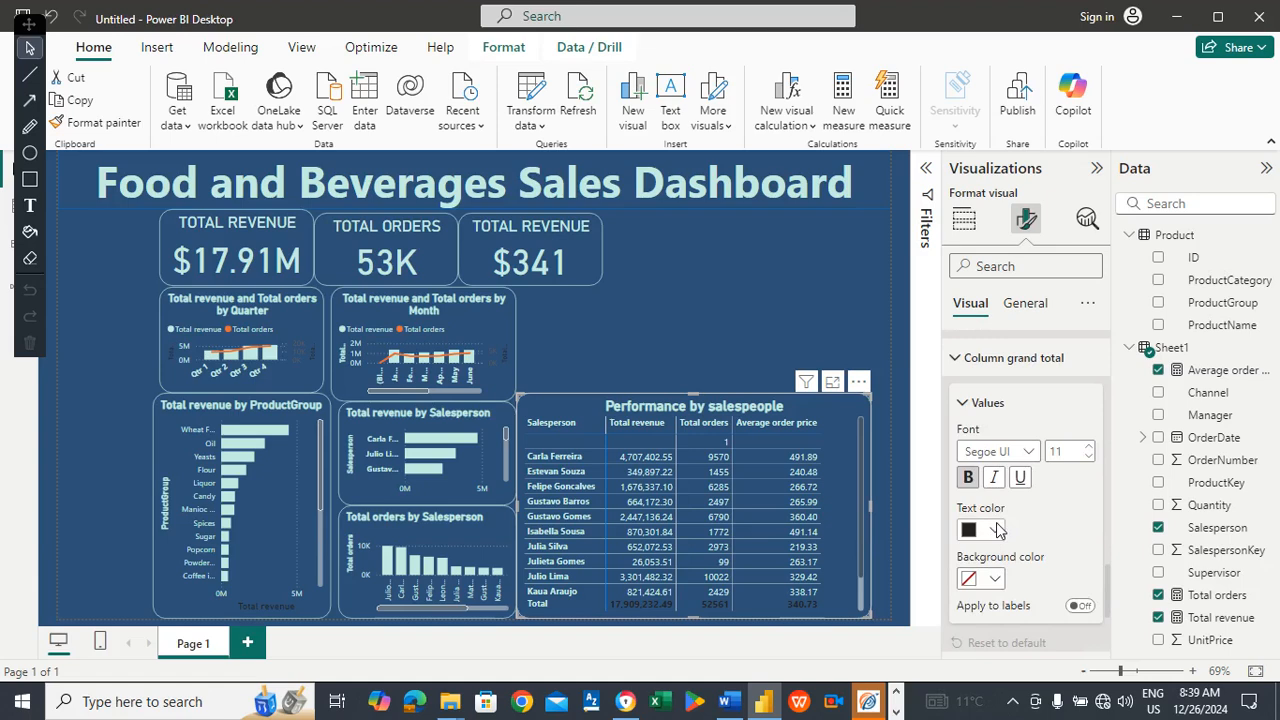
pyautogui.click(995, 530)
pyautogui.click(982, 452)
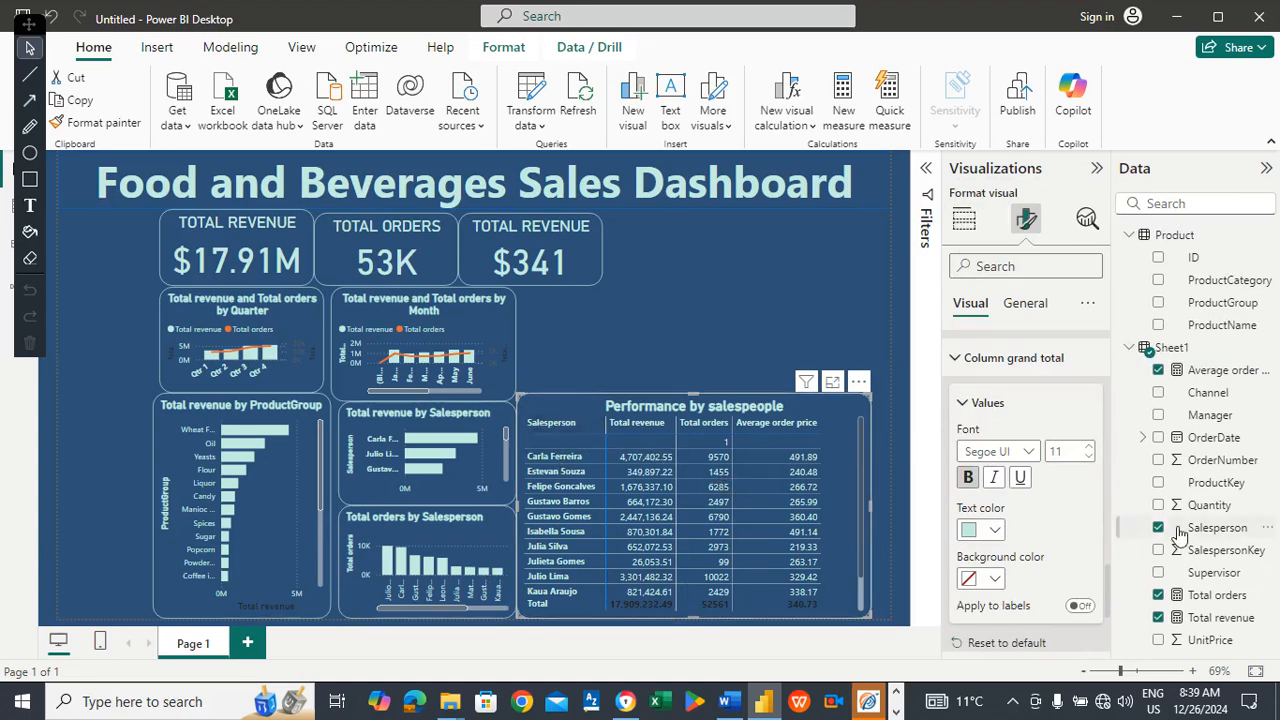
# Set the text color of the matrix's row grand total values to the recent light mint #C5EDE2.
pyautogui.scroll(-3, 1105, 573)
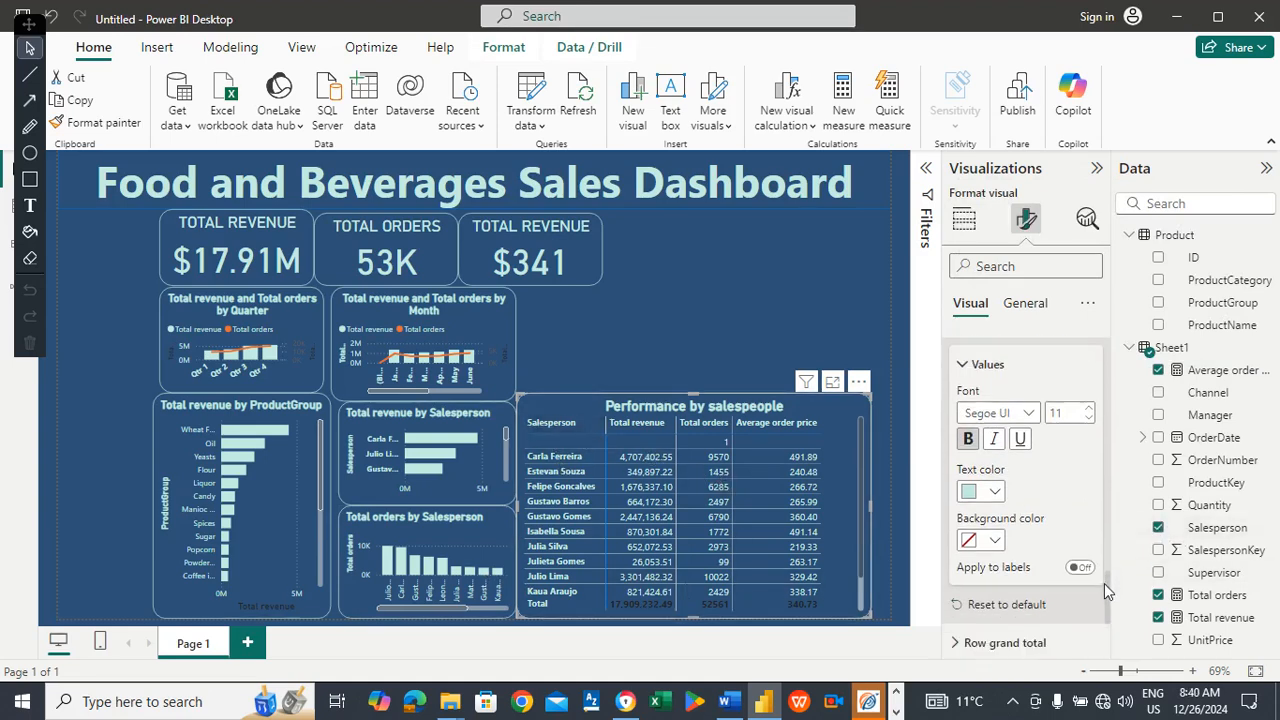
pyautogui.click(1015, 510)
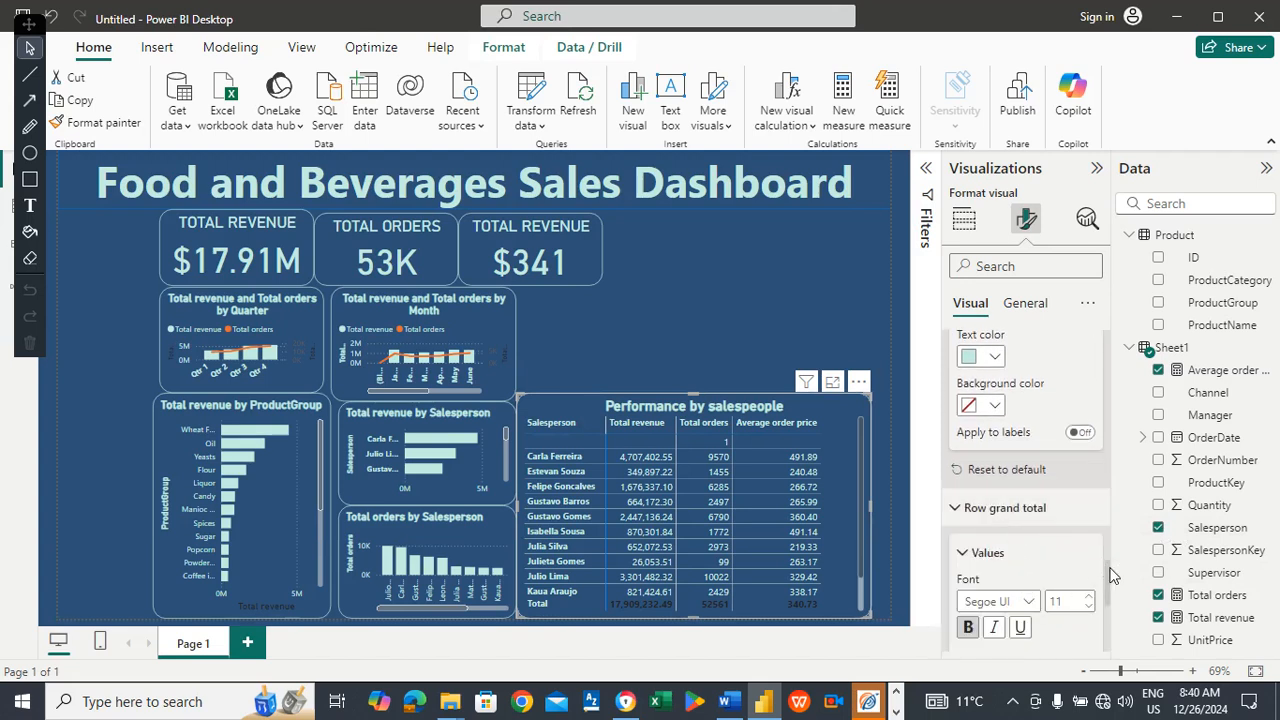
pyautogui.scroll(-2, 1108, 580)
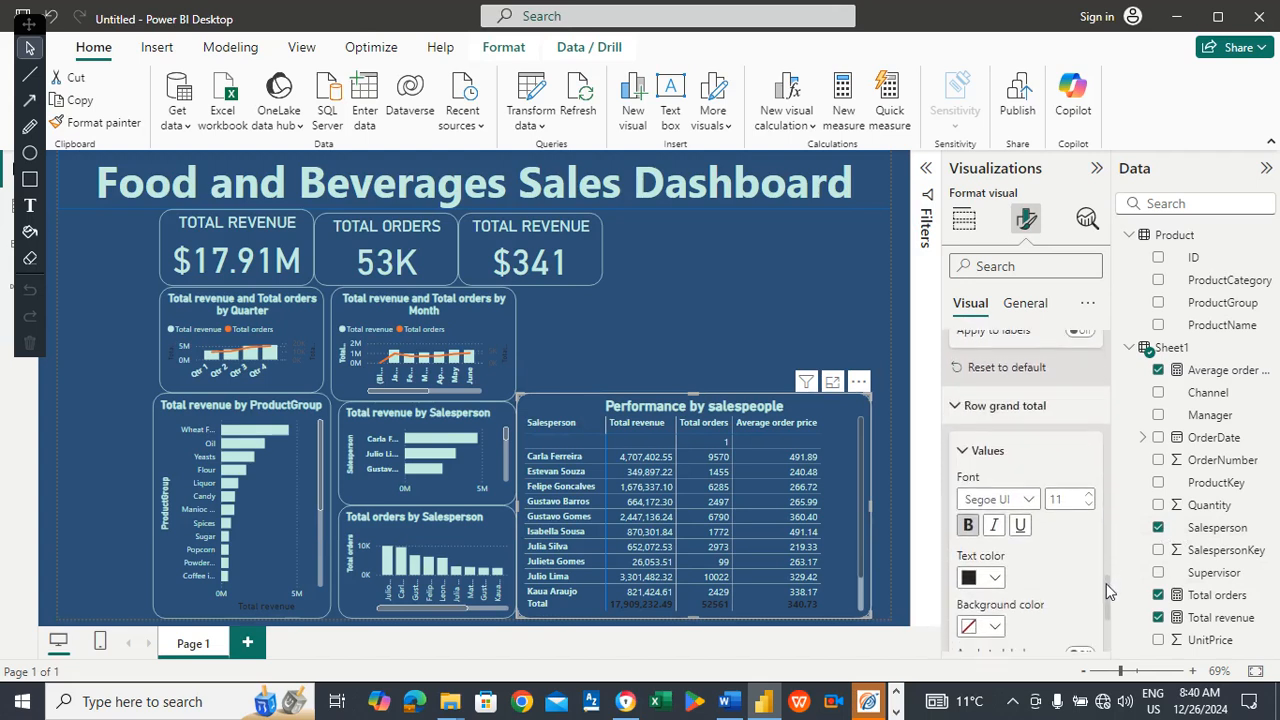
pyautogui.click(988, 561)
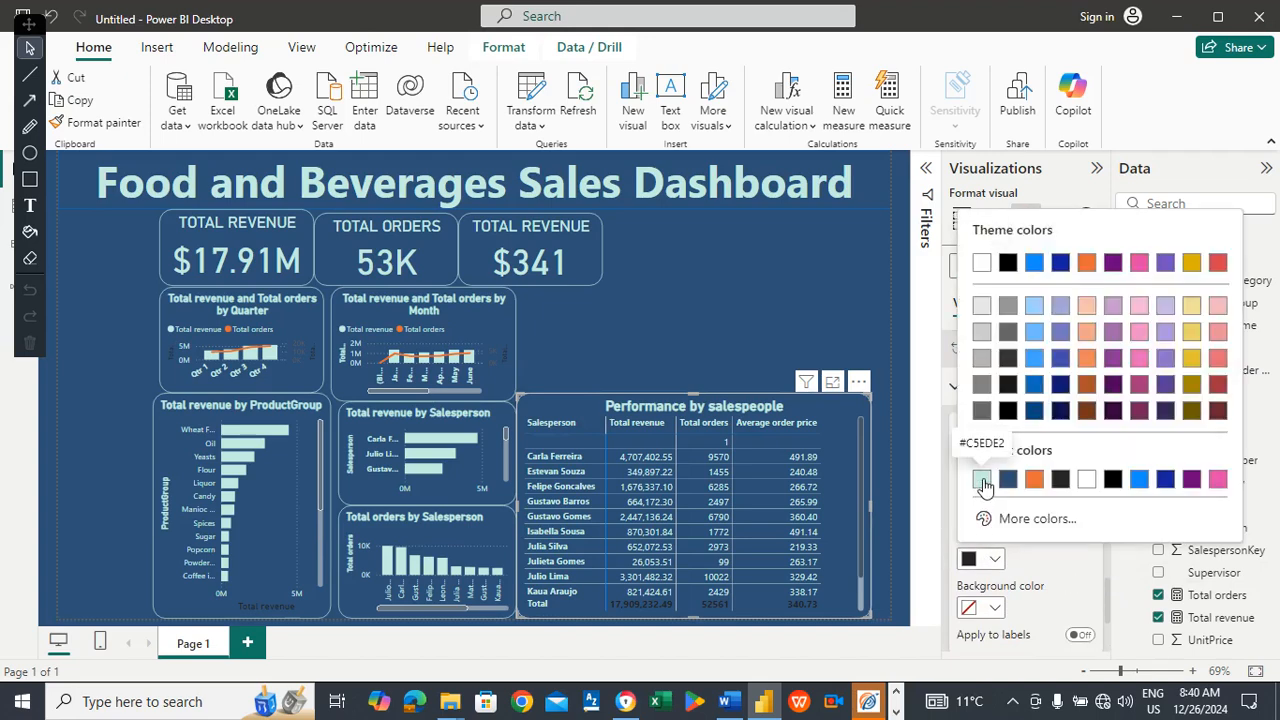
pyautogui.click(984, 484)
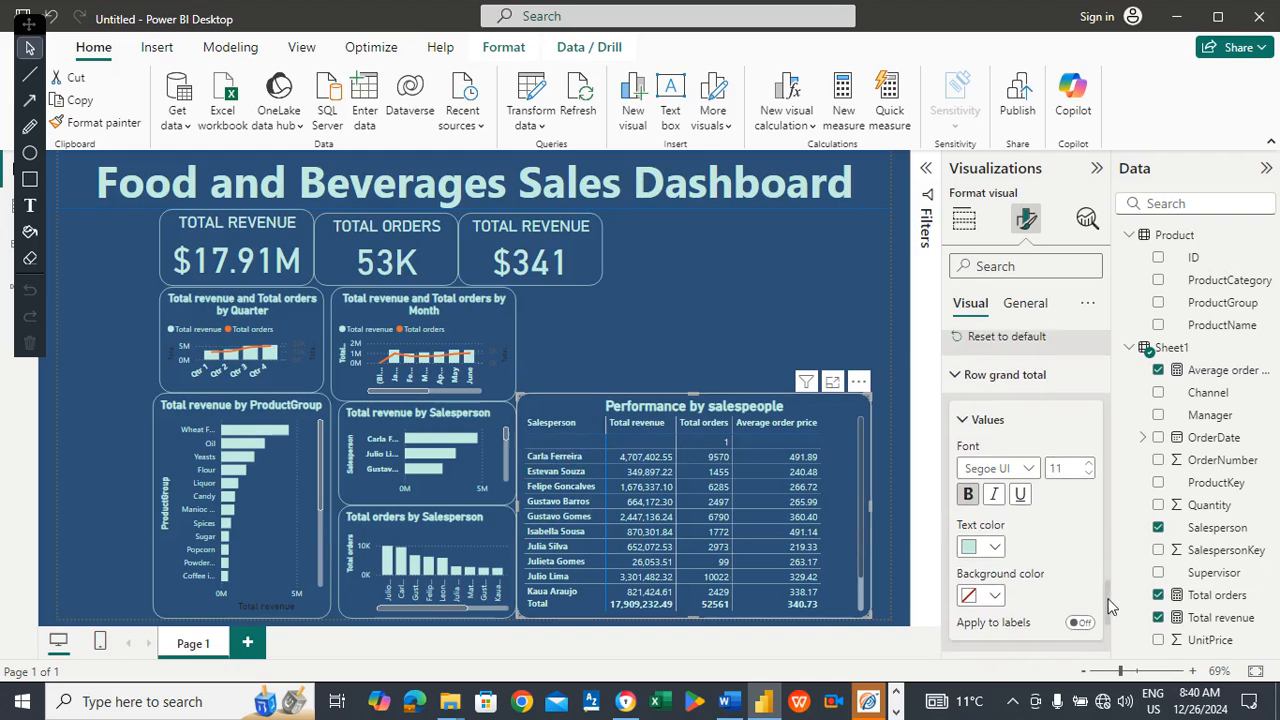
pyautogui.scroll(-3, 1110, 615)
pyautogui.scroll(-1, 1110, 625)
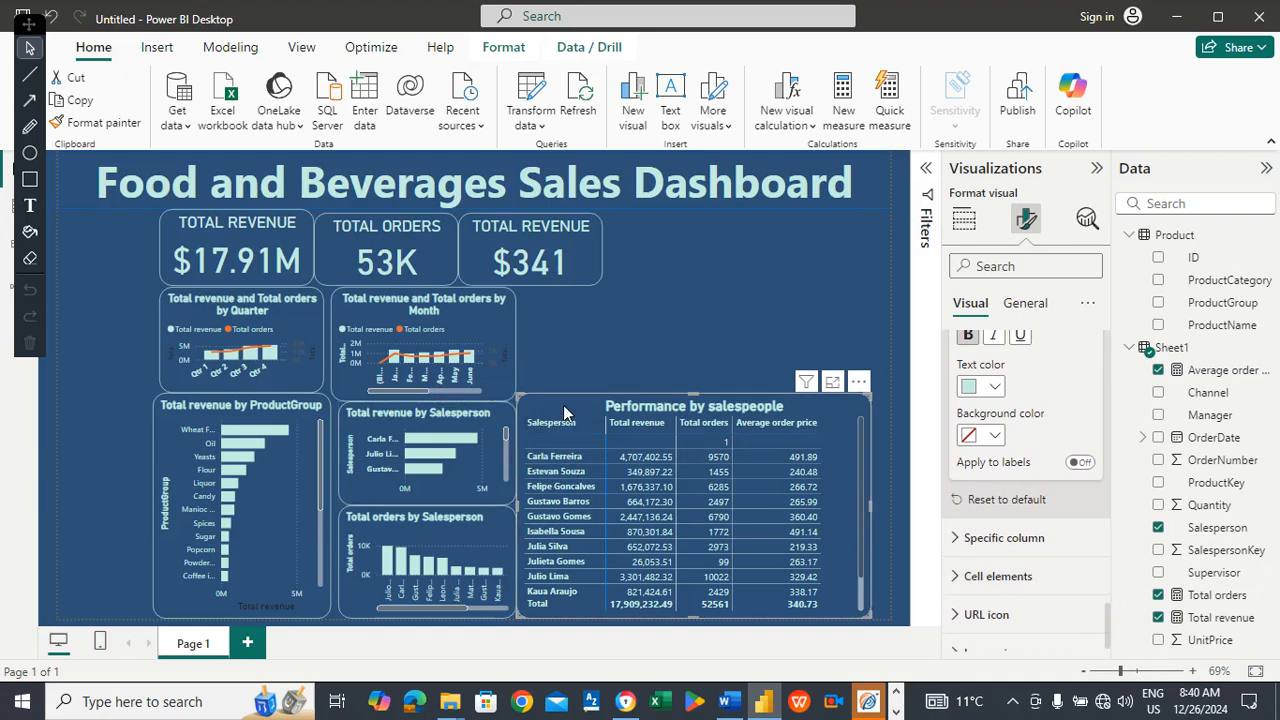
pyautogui.click(616, 357)
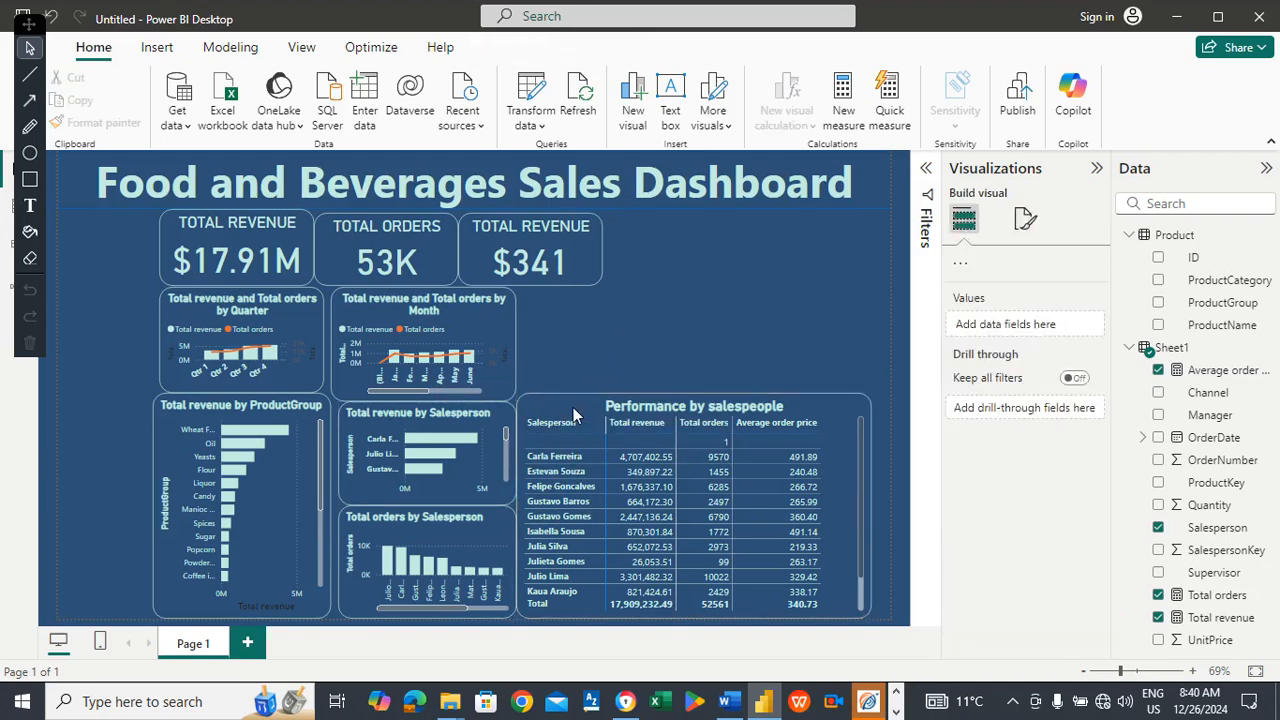
# Filter the salesperson matrix to exclude the (Blank) salesperson.
pyautogui.click(573, 413)
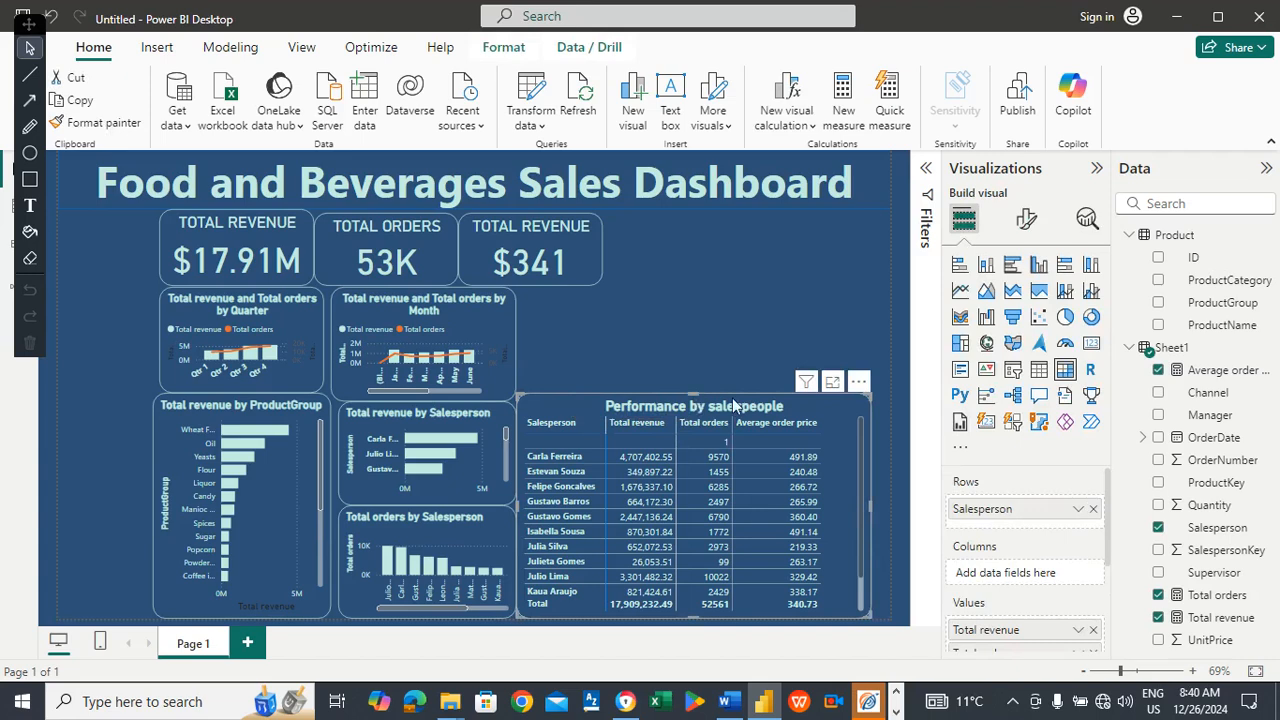
pyautogui.click(1026, 222)
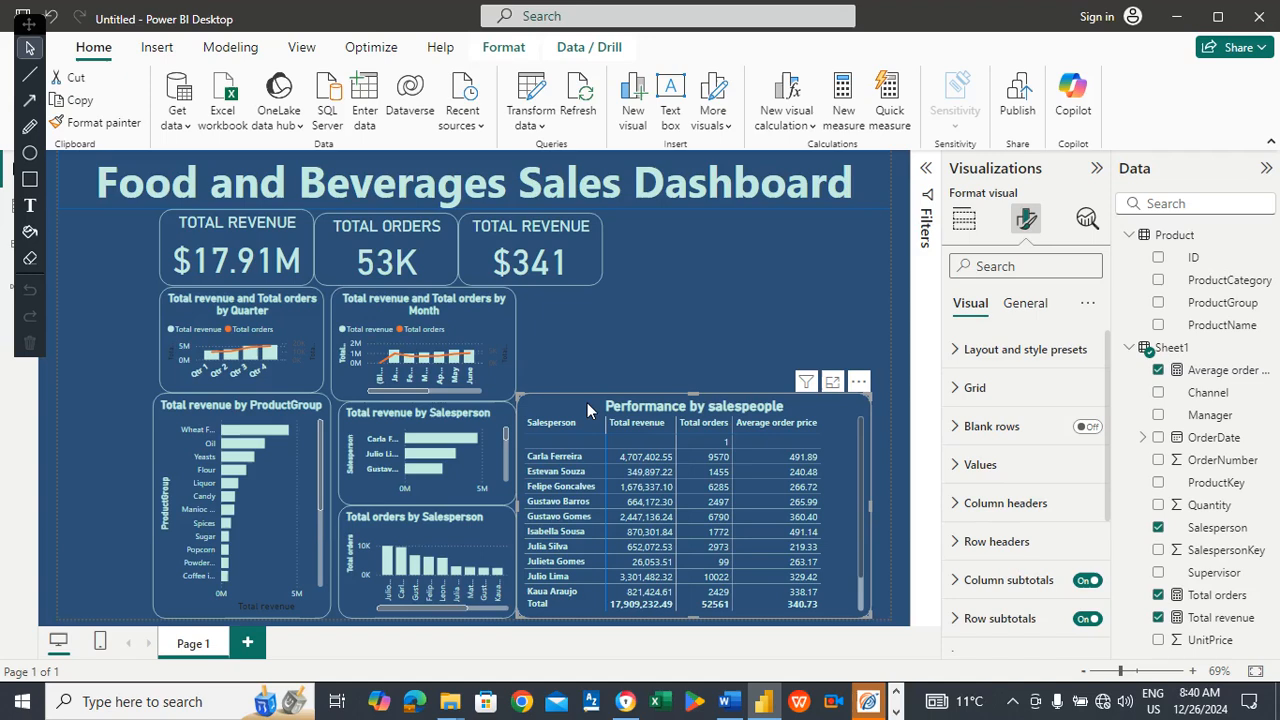
pyautogui.click(929, 172)
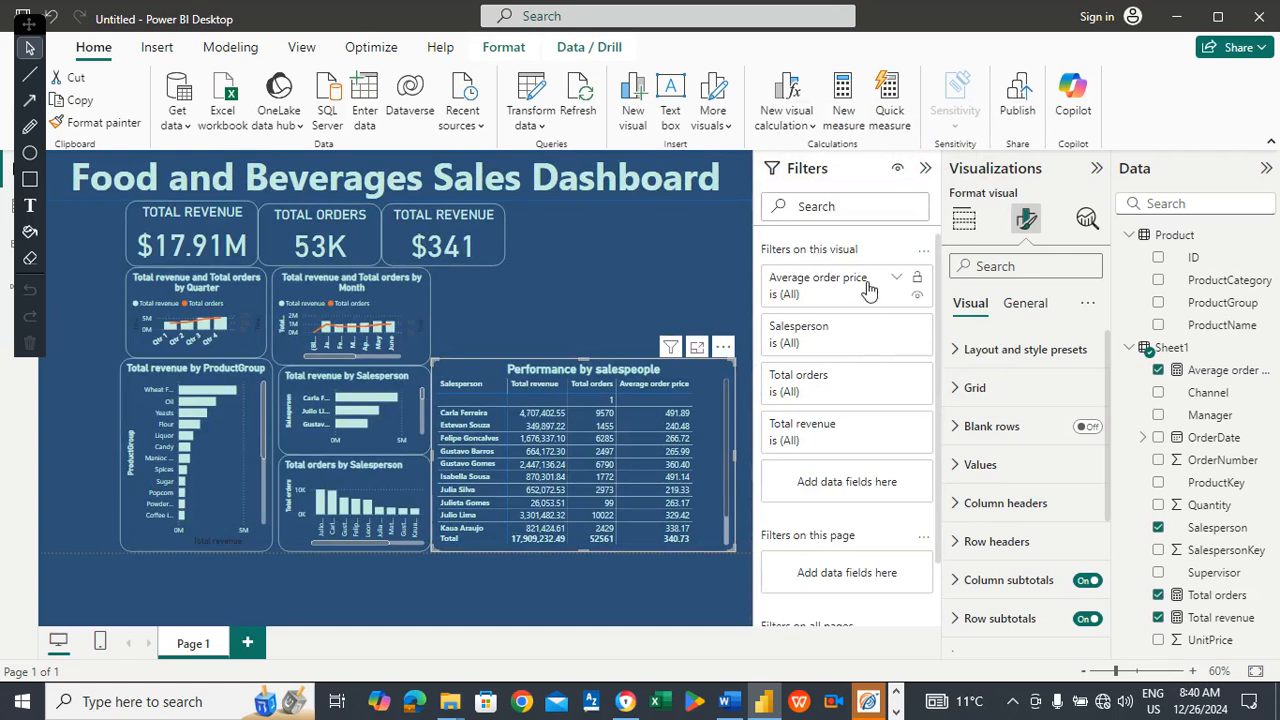
pyautogui.click(892, 333)
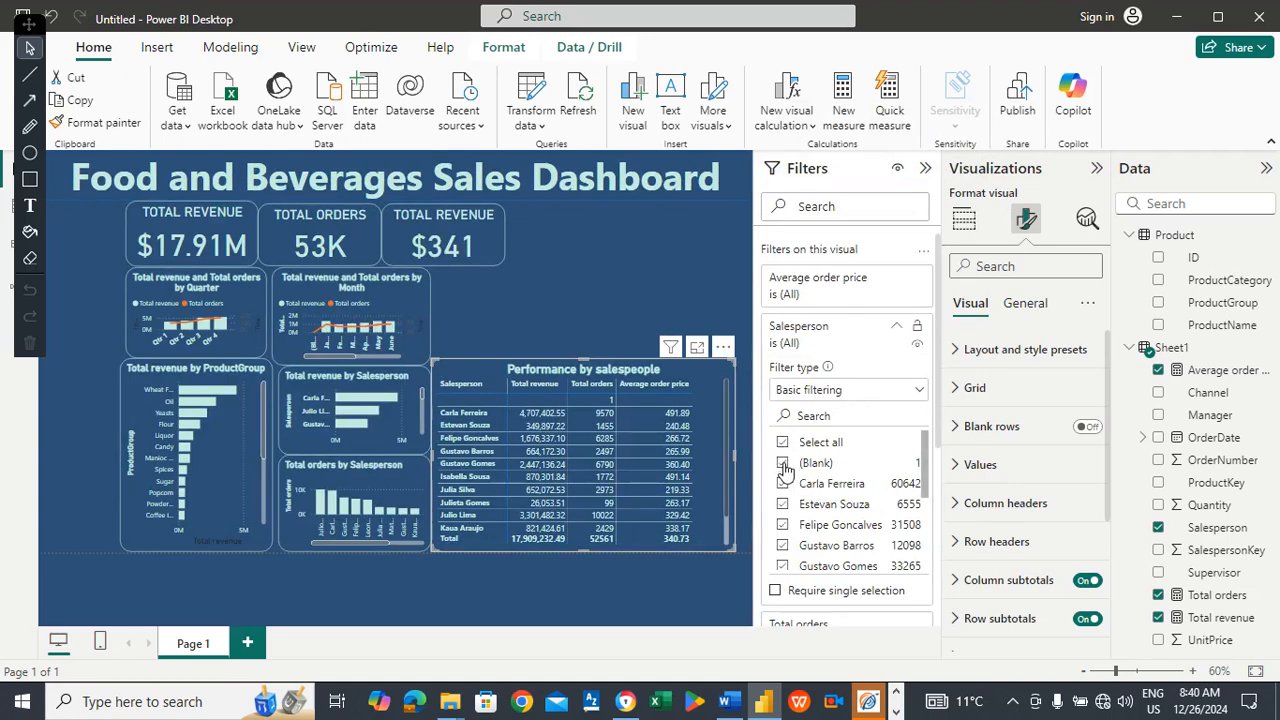
pyautogui.click(783, 463)
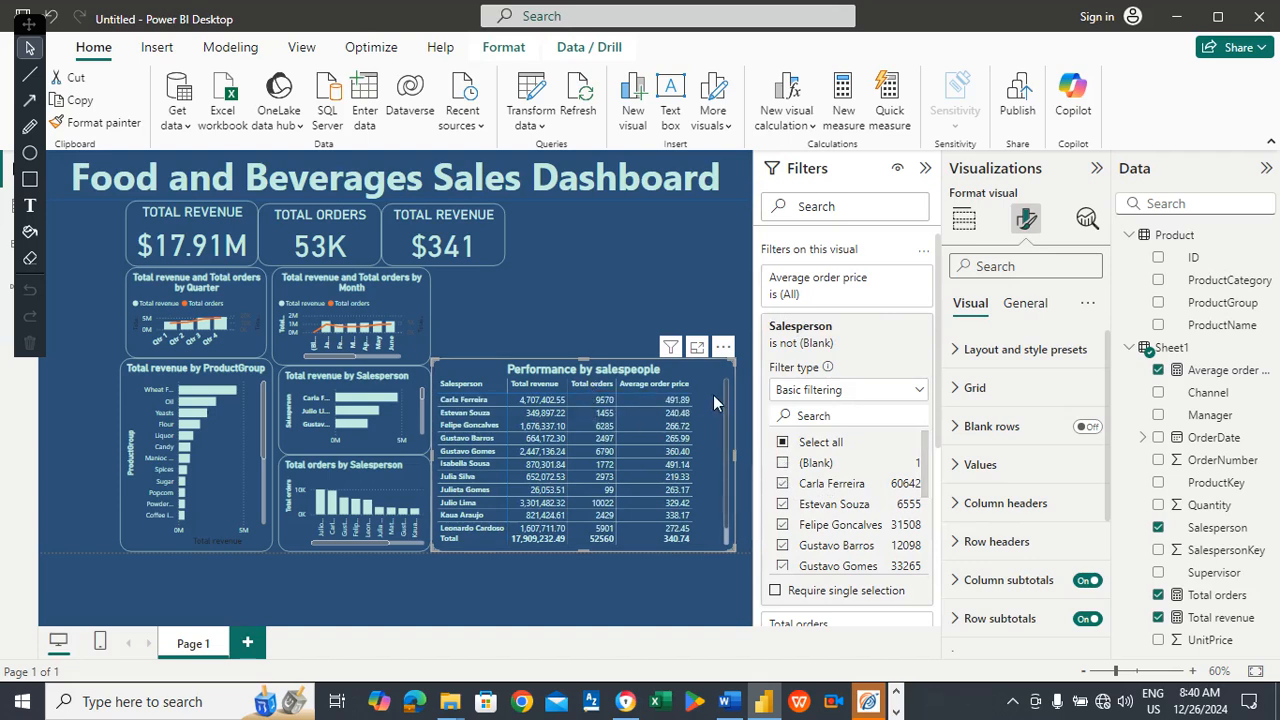
pyautogui.click(924, 170)
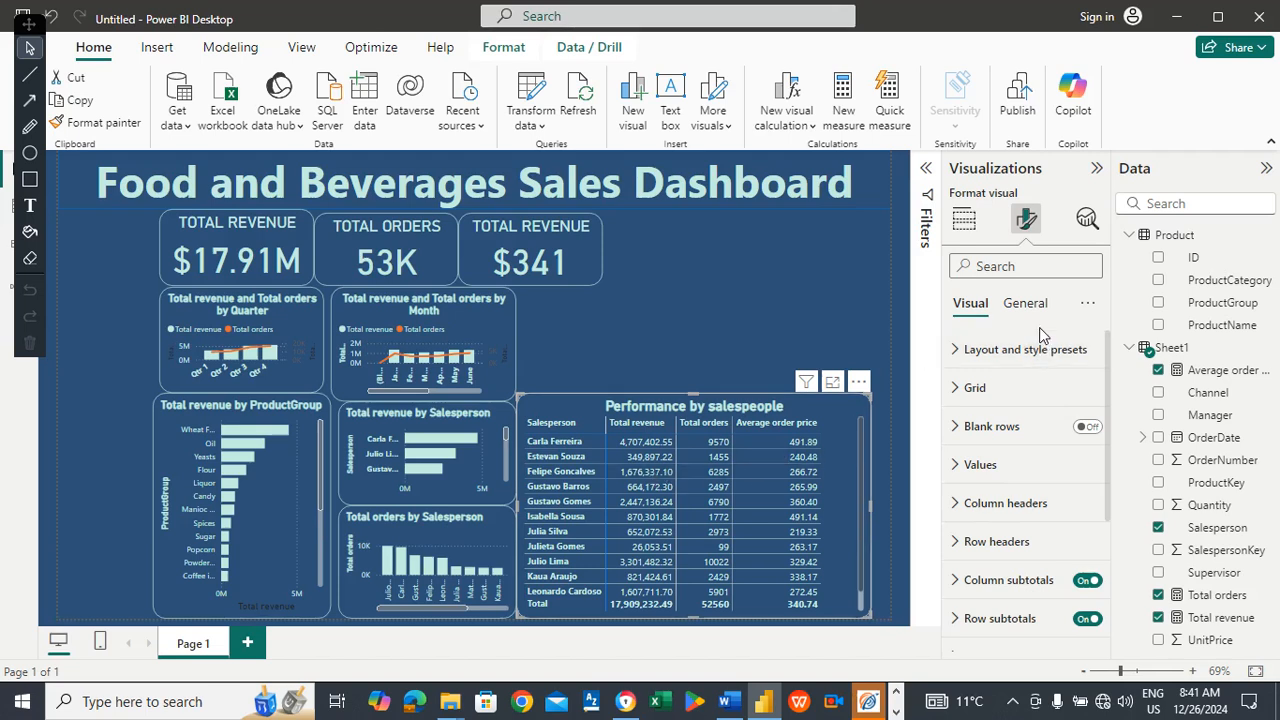
# Apply a gradient background color to the matrix's Total revenue cells, with gray for the lowest value and dark red for the highest.
pyautogui.moveTo(1114, 480); pyautogui.dragTo(1111, 608)
pyautogui.click(1001, 556)
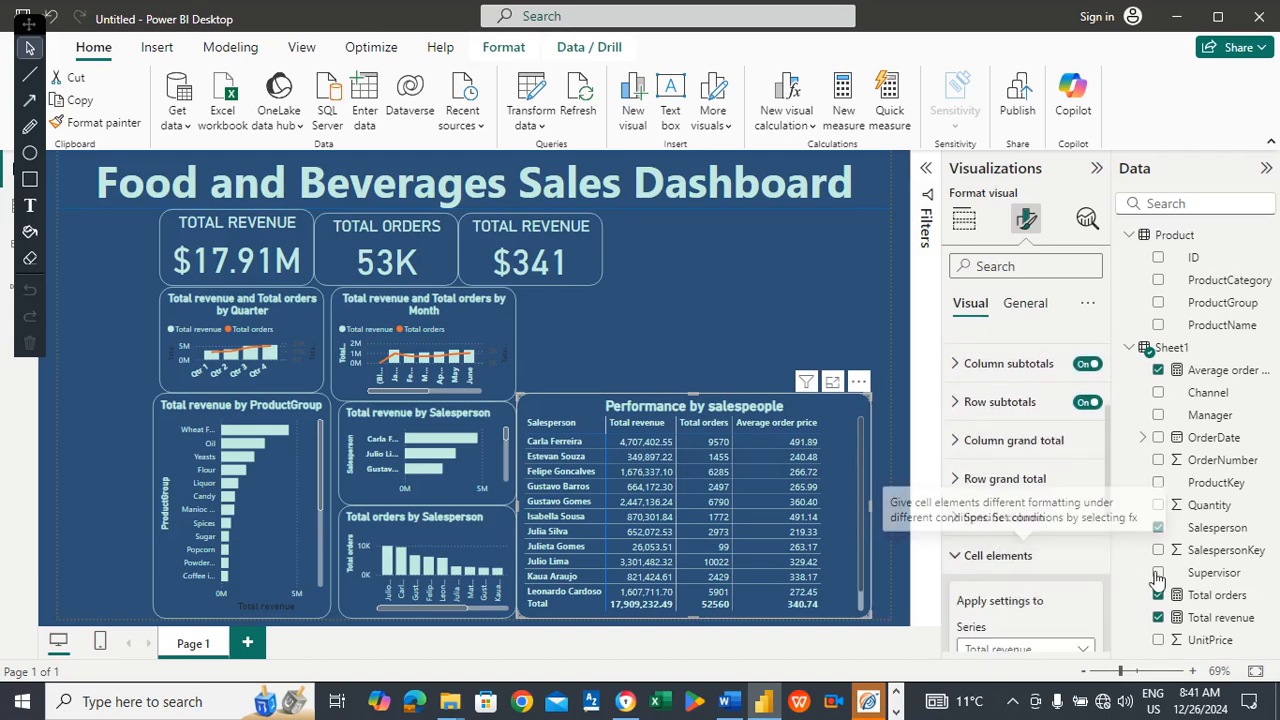
pyautogui.moveTo(1110, 478); pyautogui.dragTo(1108, 537)
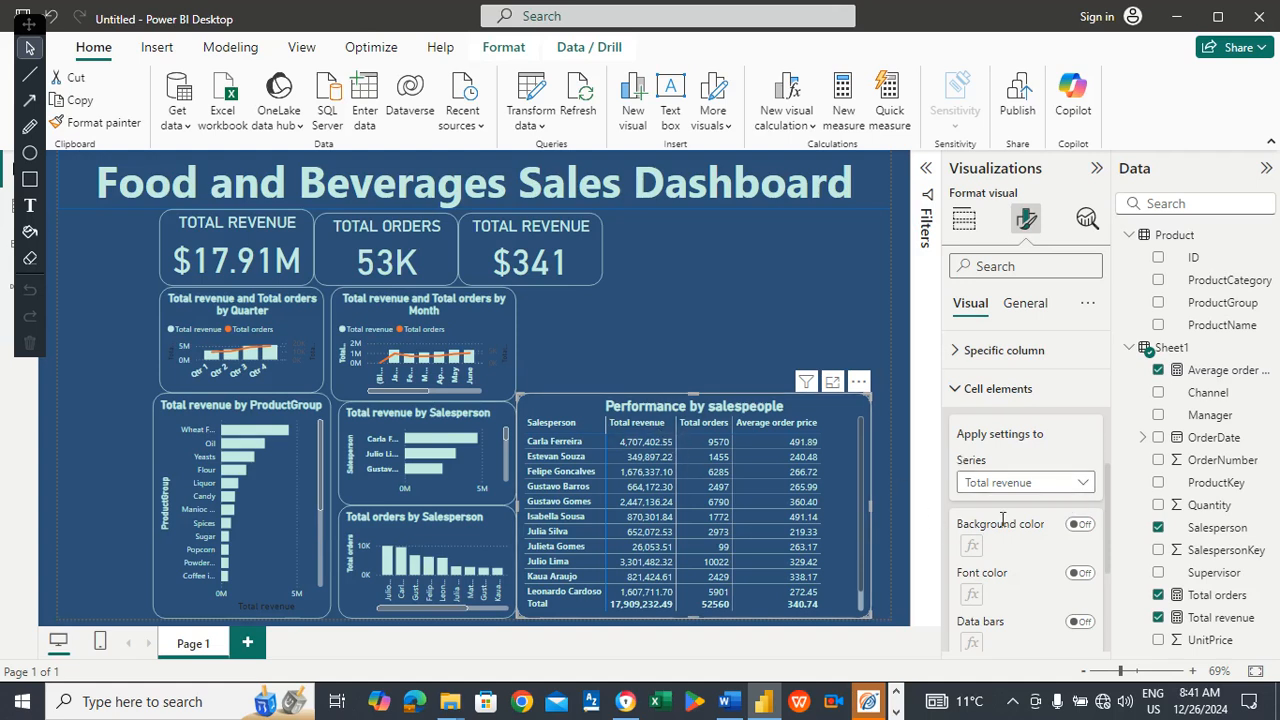
pyautogui.click(1082, 525)
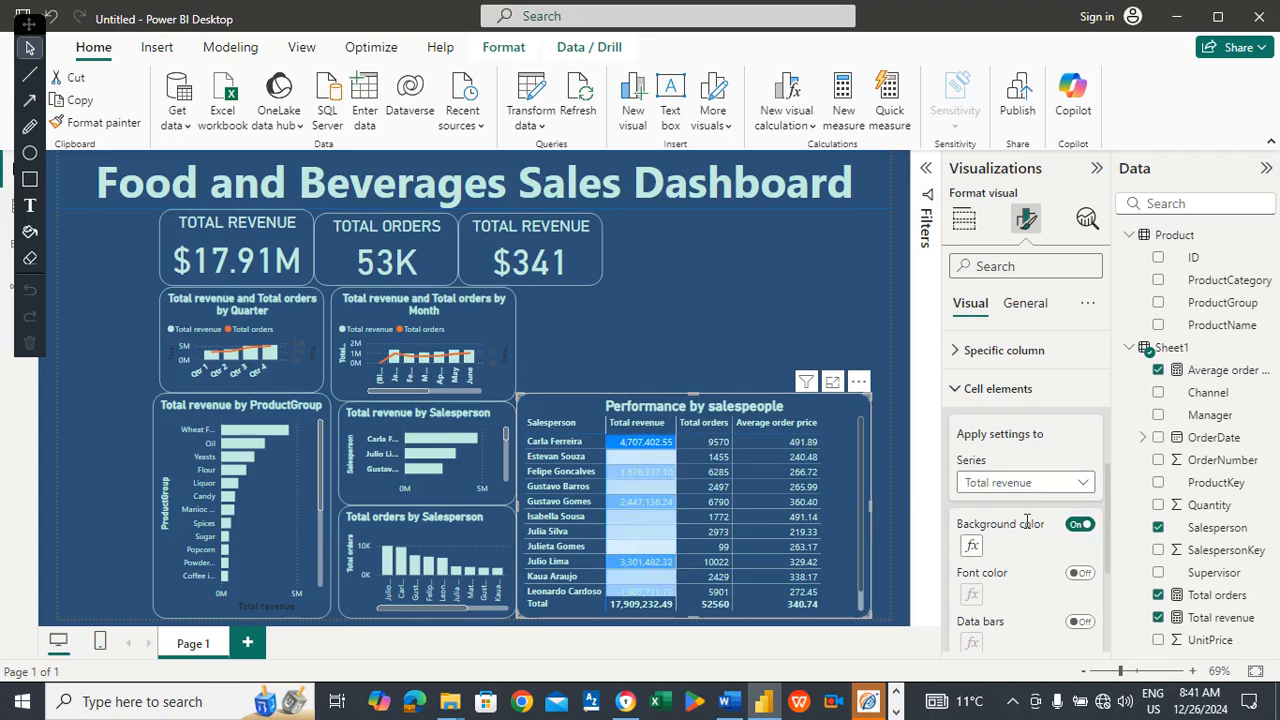
pyautogui.click(972, 546)
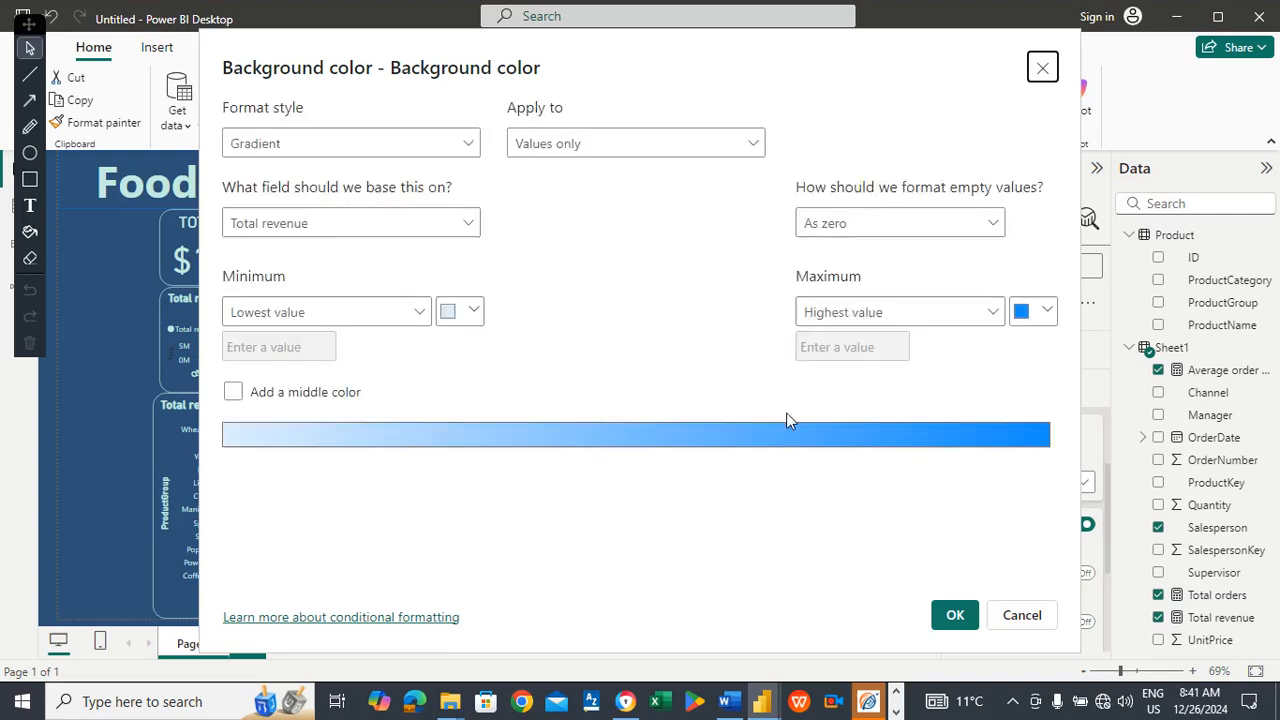
pyautogui.click(477, 322)
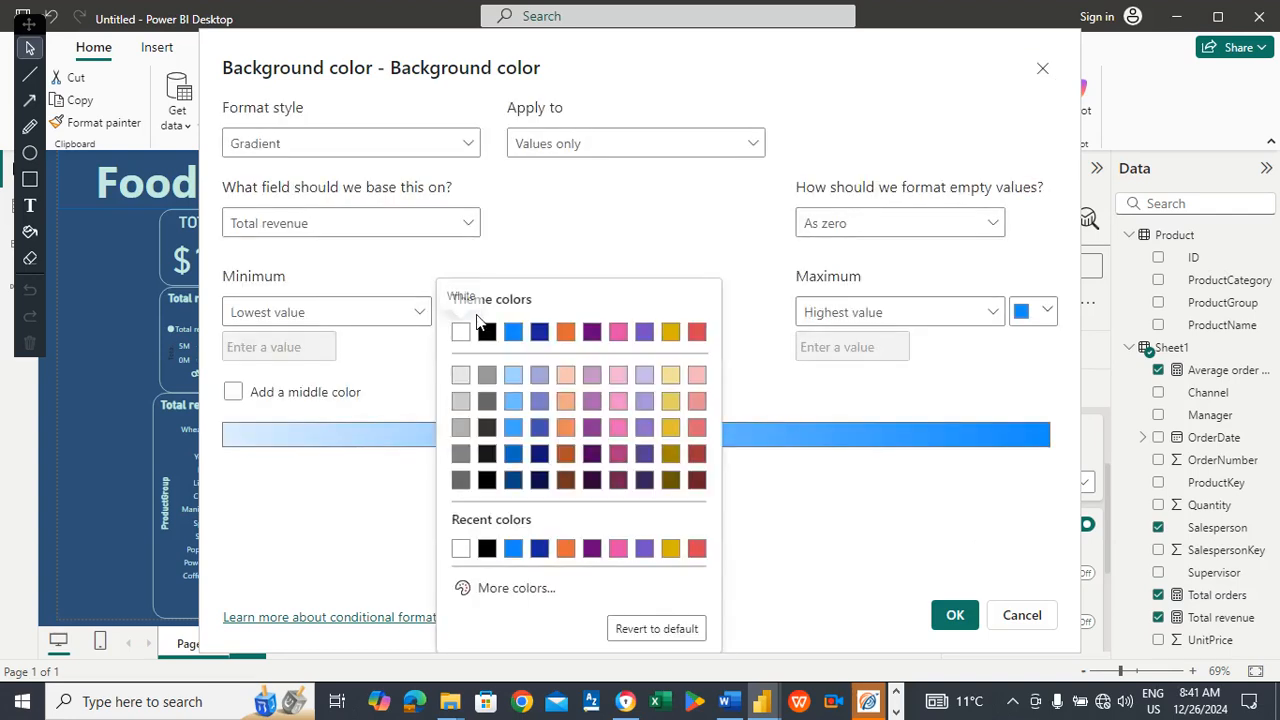
pyautogui.click(460, 423)
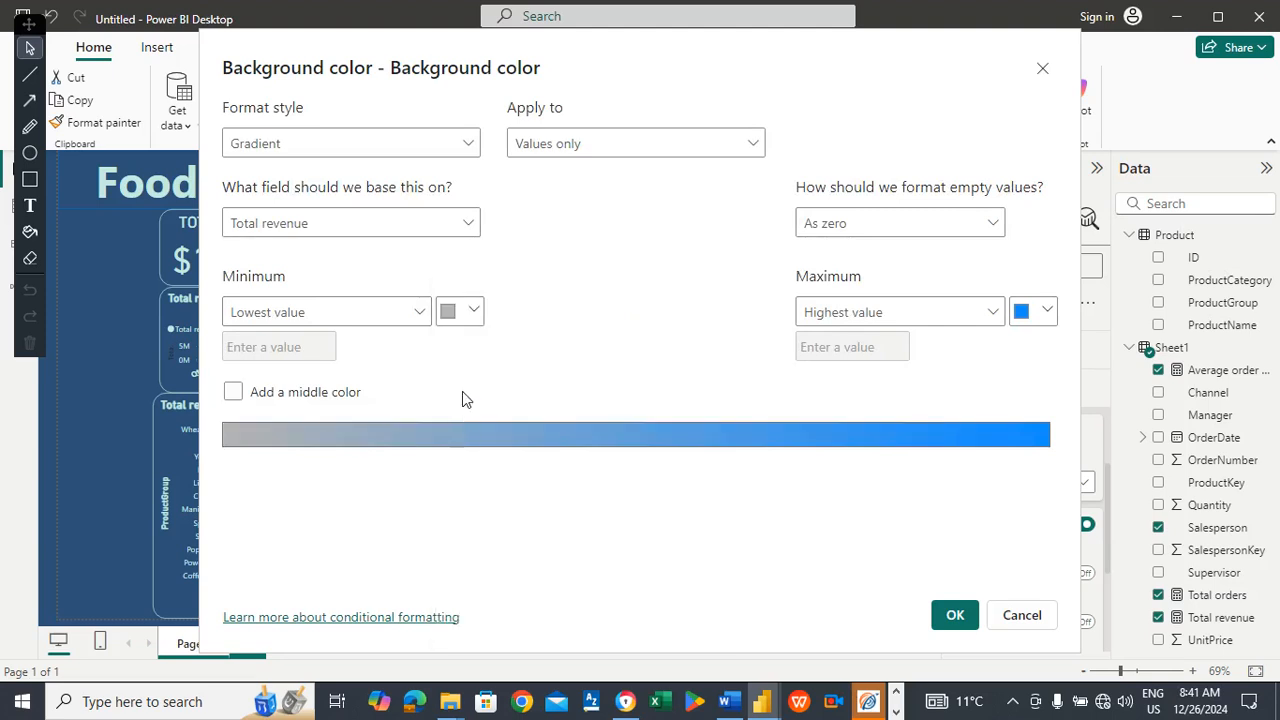
pyautogui.click(1046, 312)
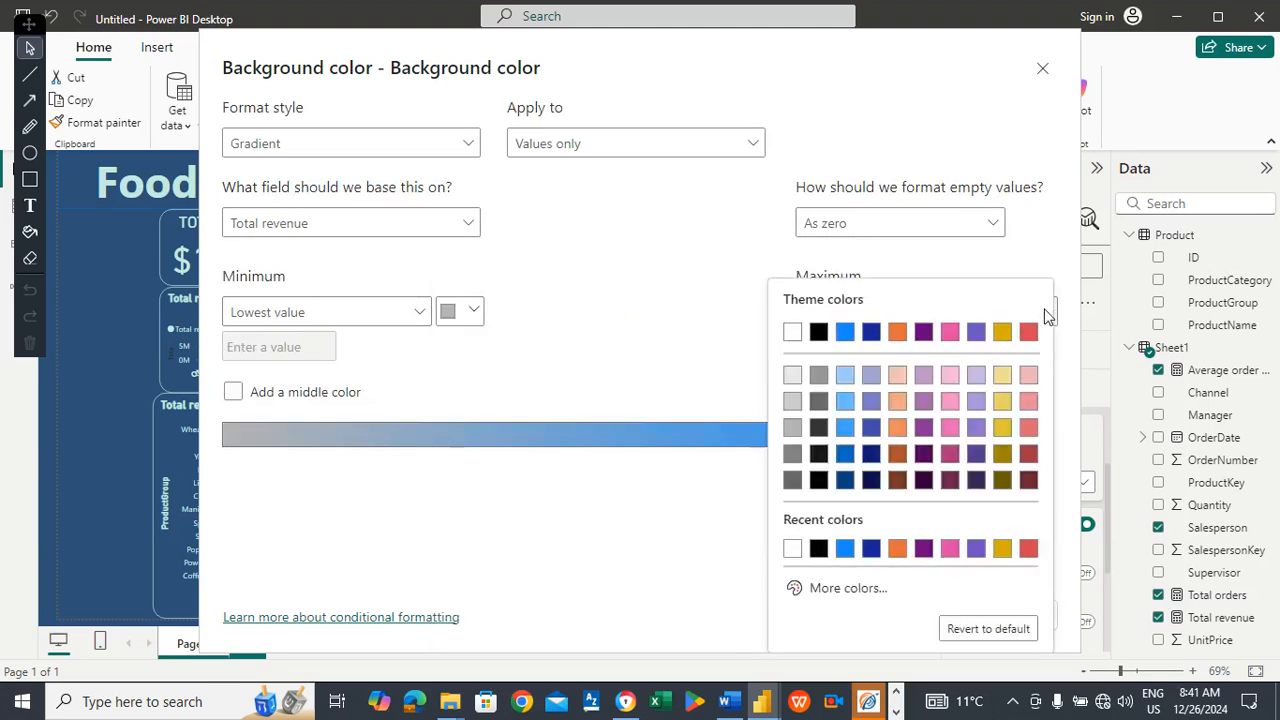
pyautogui.click(1029, 453)
pyautogui.click(956, 617)
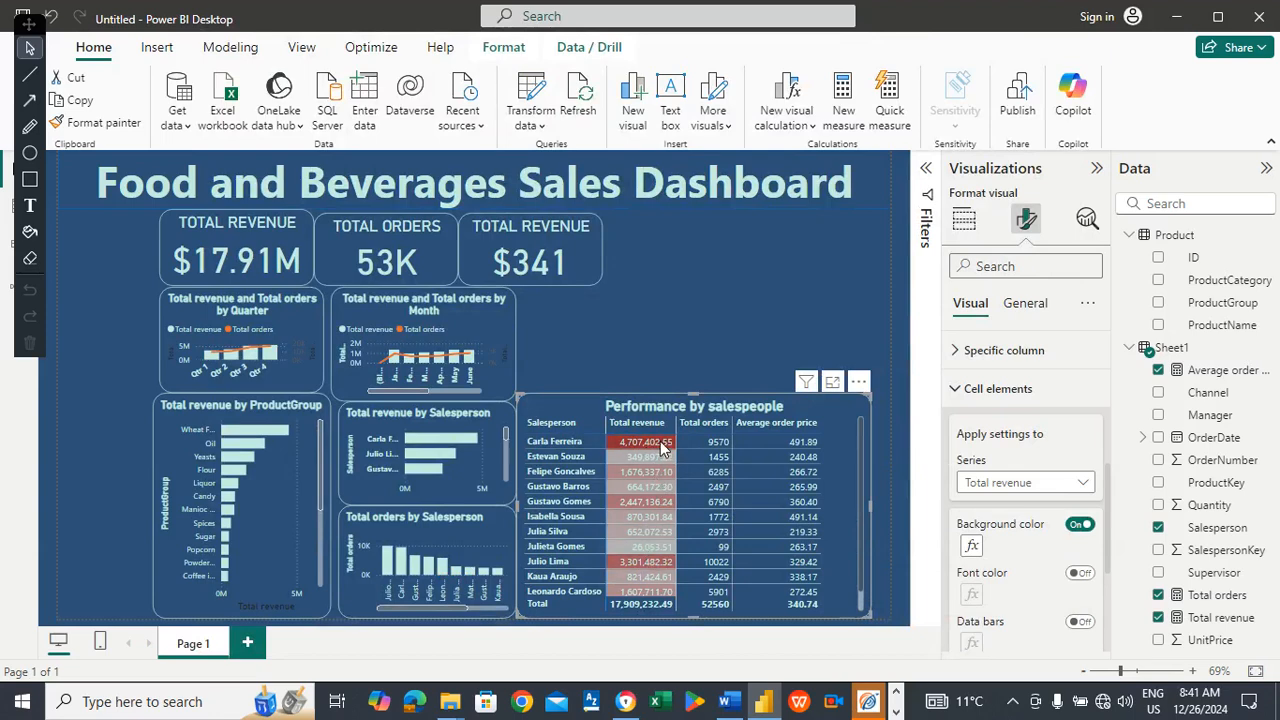
# Apply a gradient background color to the matrix's Total orders cells, with gray for the lowest value and dark red for the highest.
pyautogui.click(1010, 483)
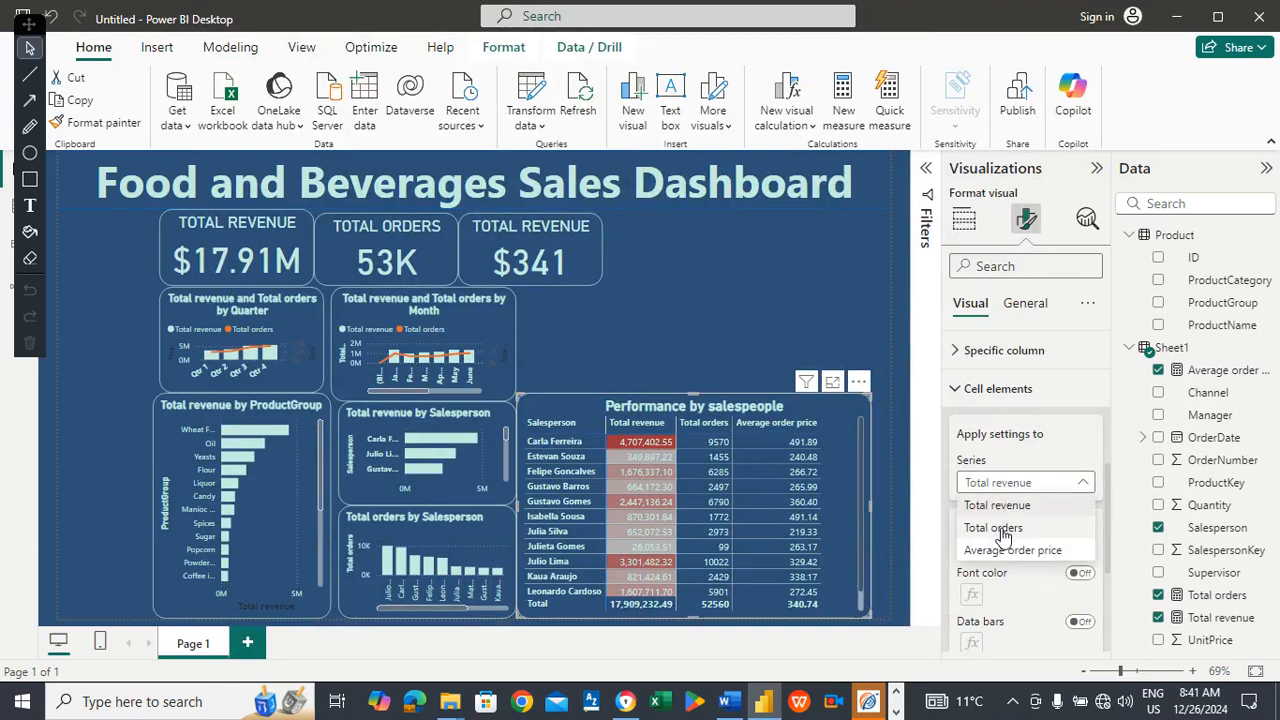
pyautogui.click(1003, 530)
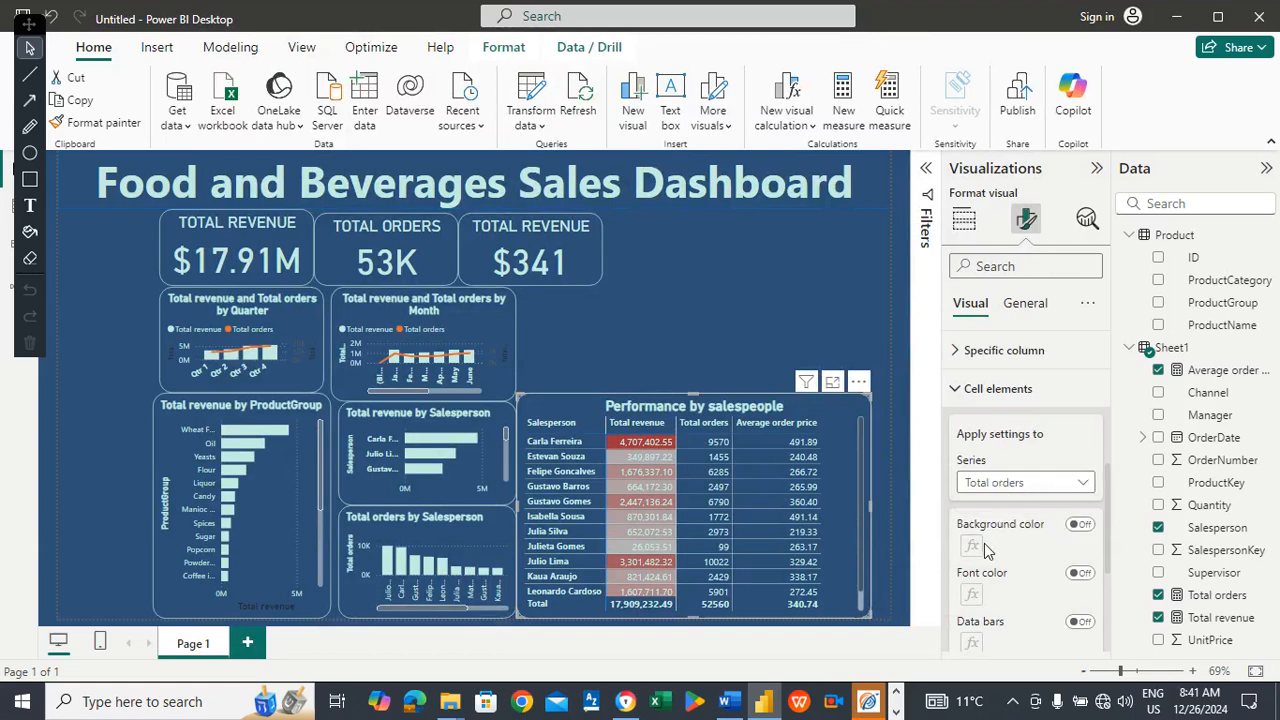
pyautogui.click(1079, 527)
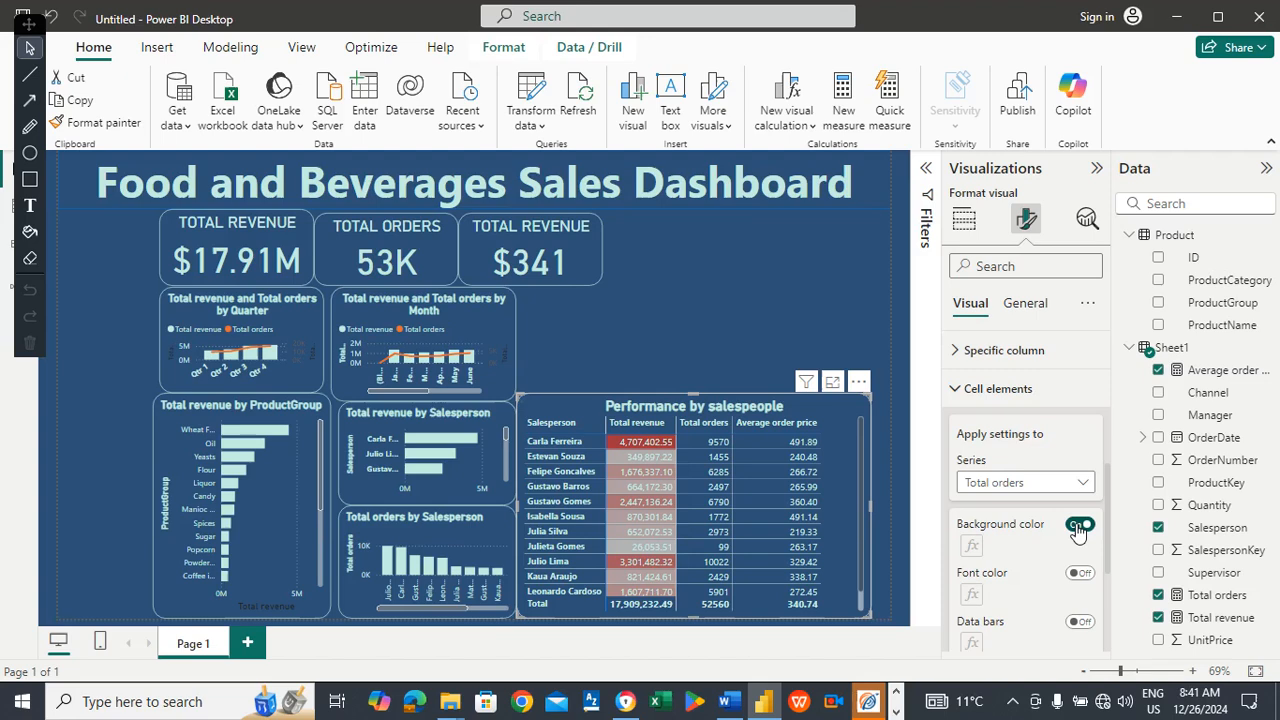
pyautogui.click(972, 548)
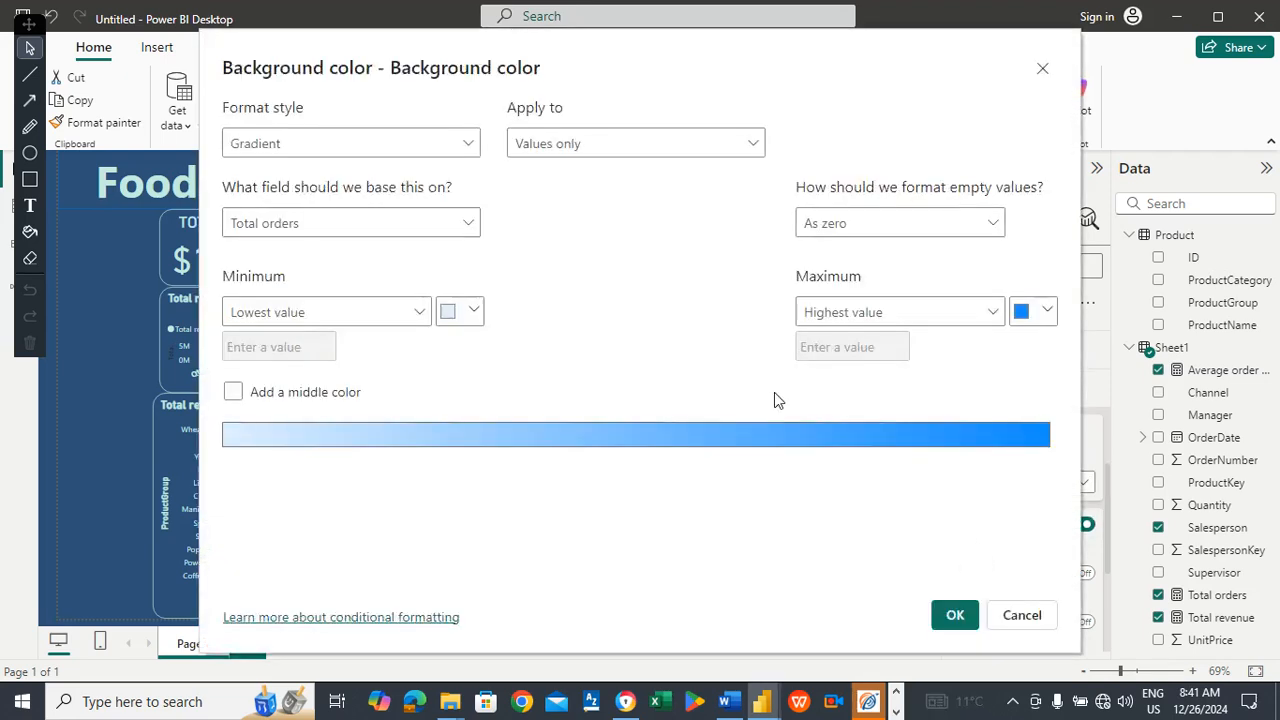
pyautogui.click(474, 316)
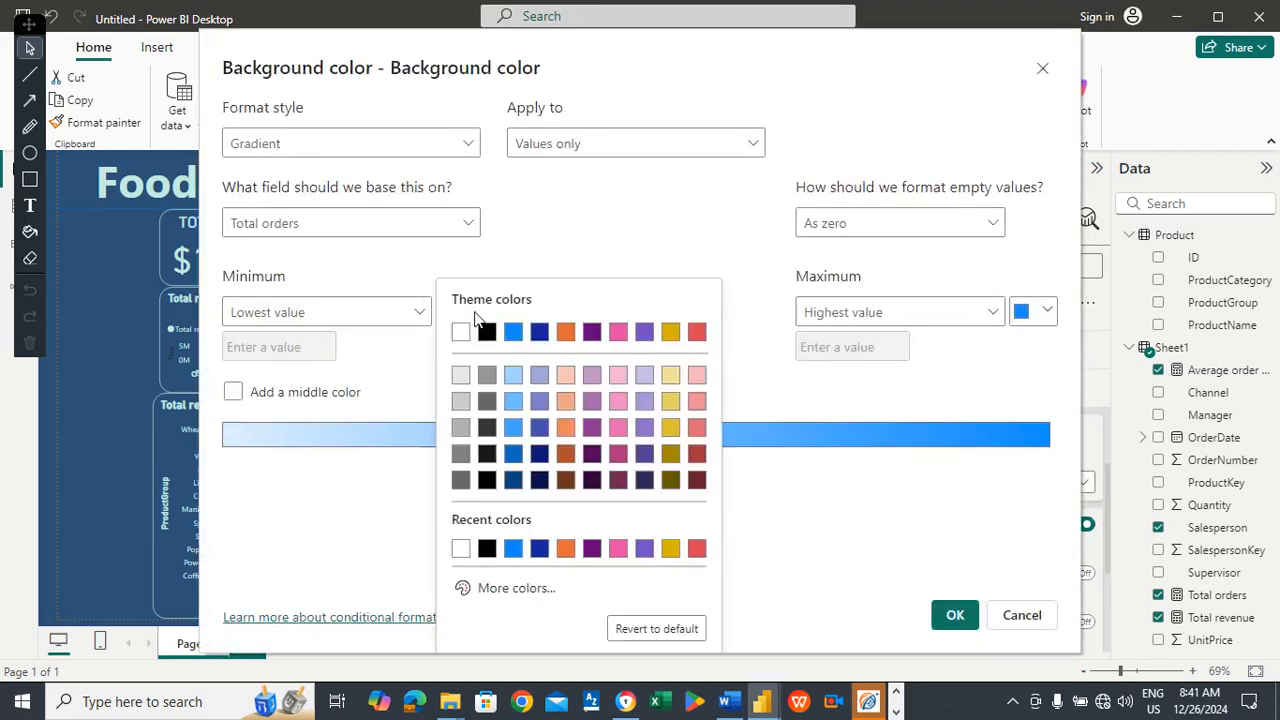
pyautogui.click(460, 430)
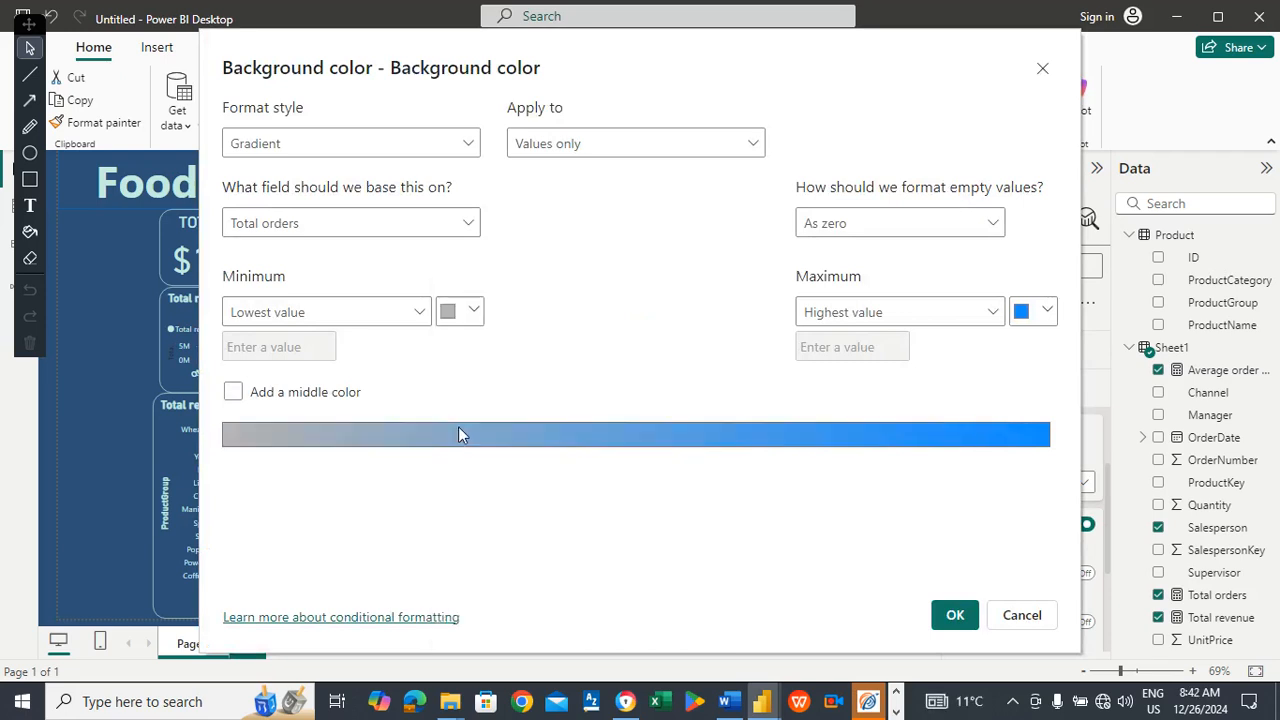
pyautogui.click(1046, 314)
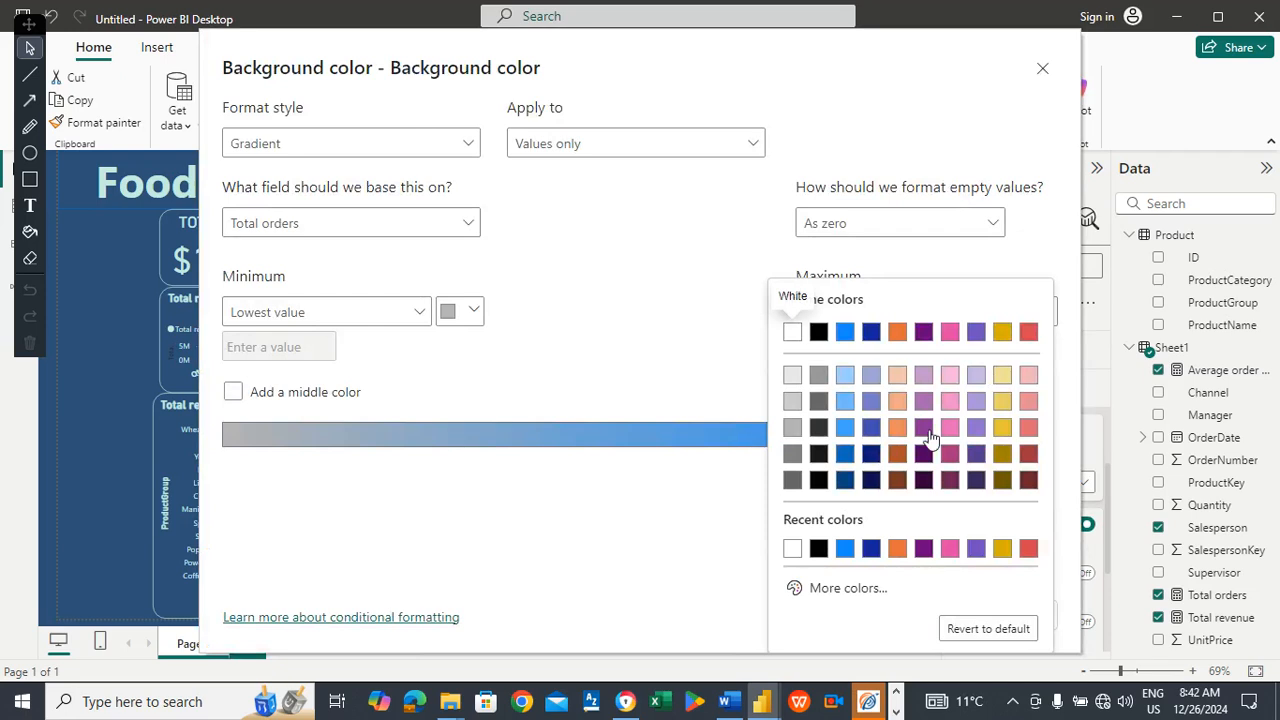
pyautogui.click(1029, 453)
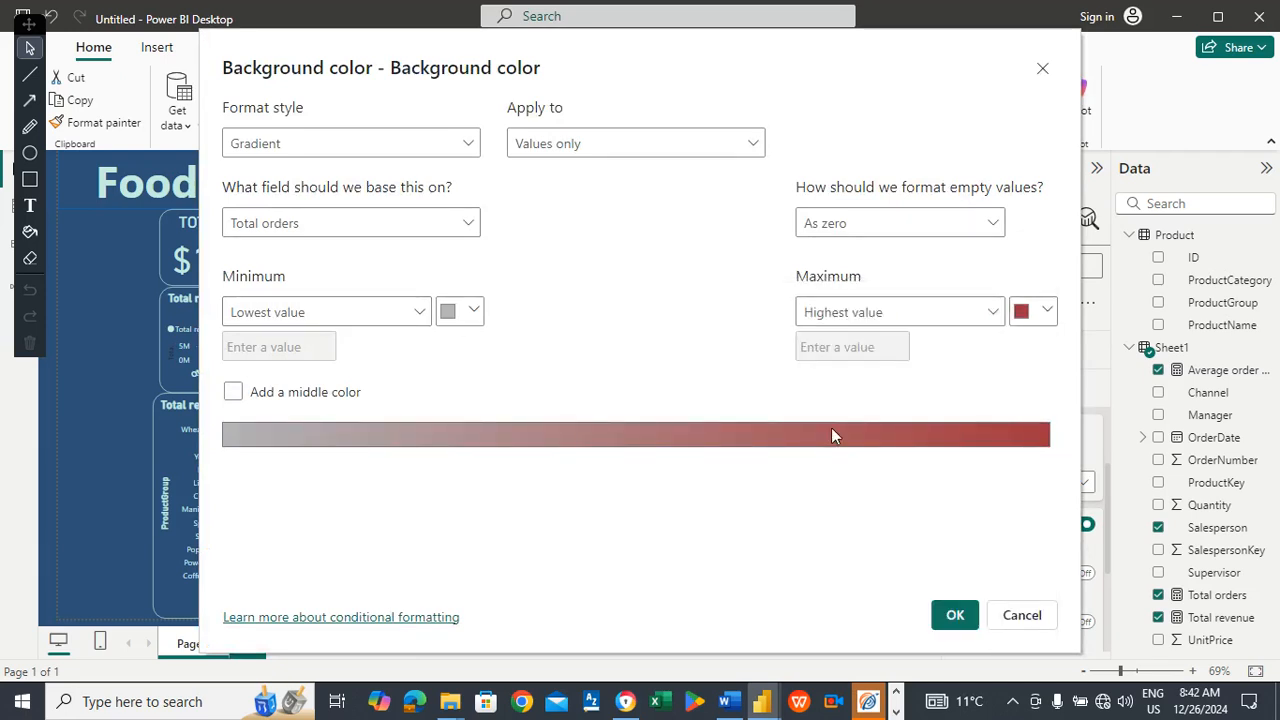
pyautogui.click(956, 614)
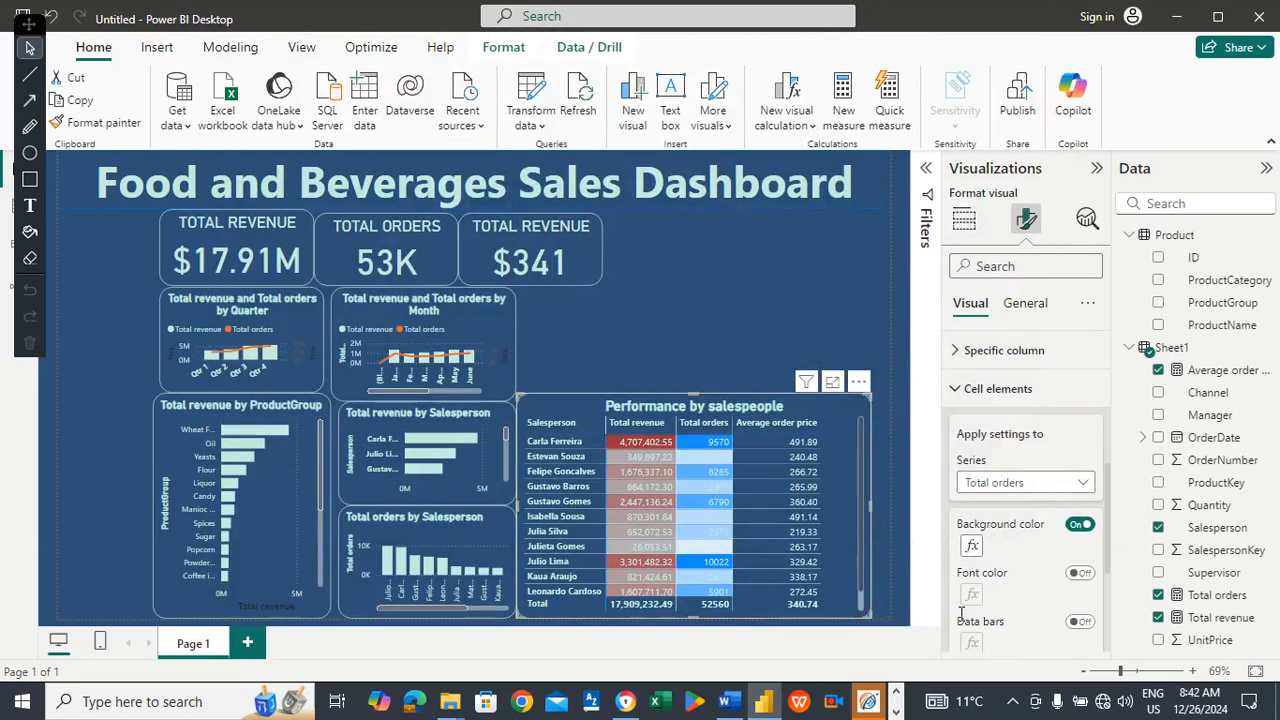
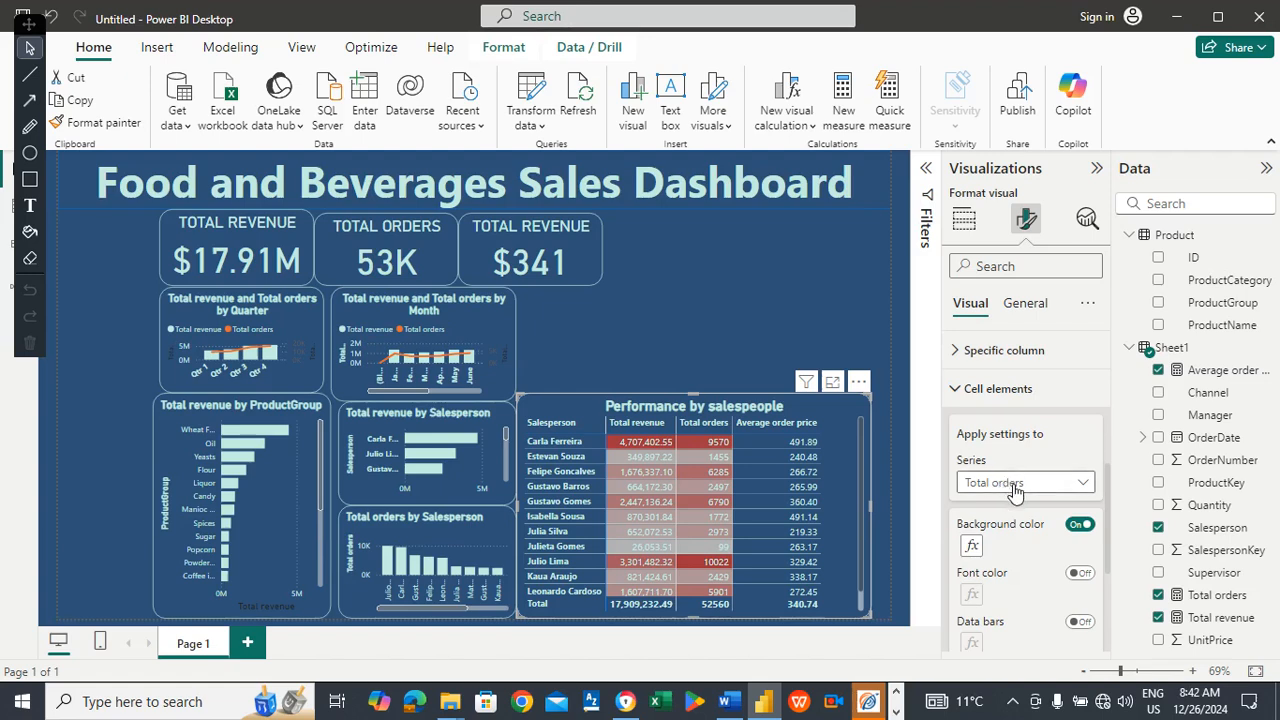
# Turn on conditional background color for the matrix's Average order price cells and open the color choices for its lowest value.
pyautogui.click(1014, 487)
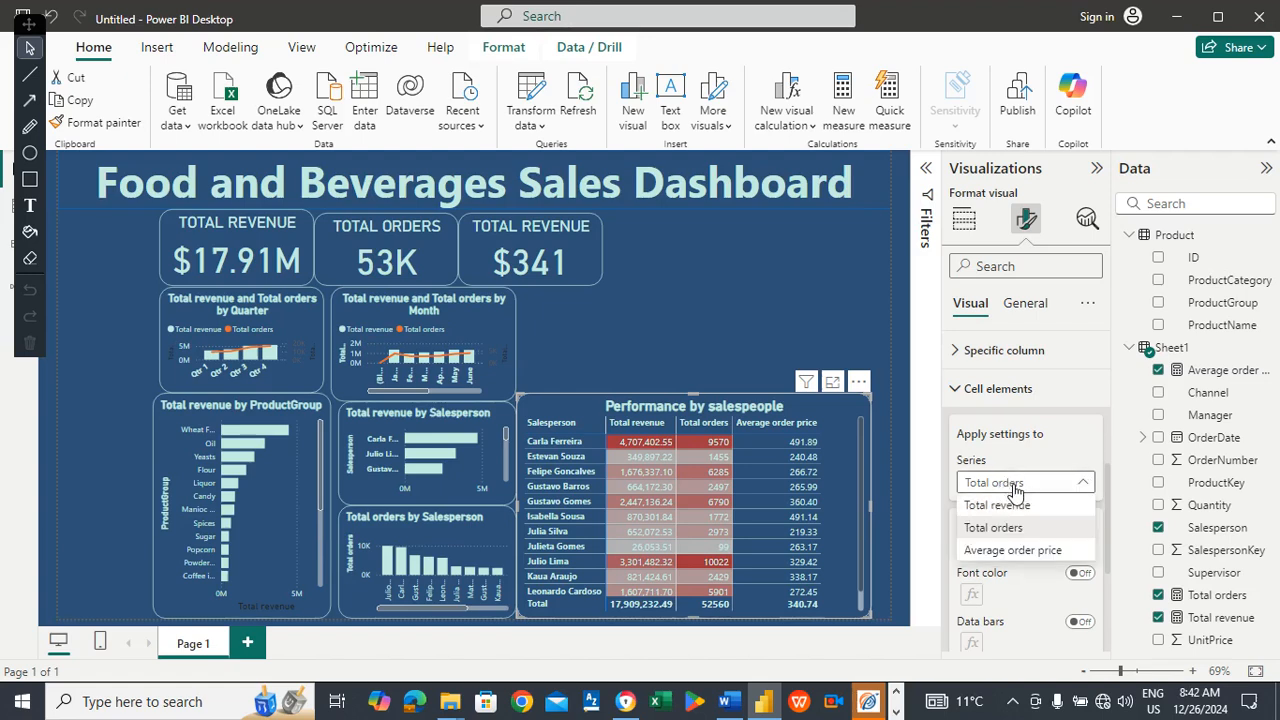
pyautogui.click(1009, 554)
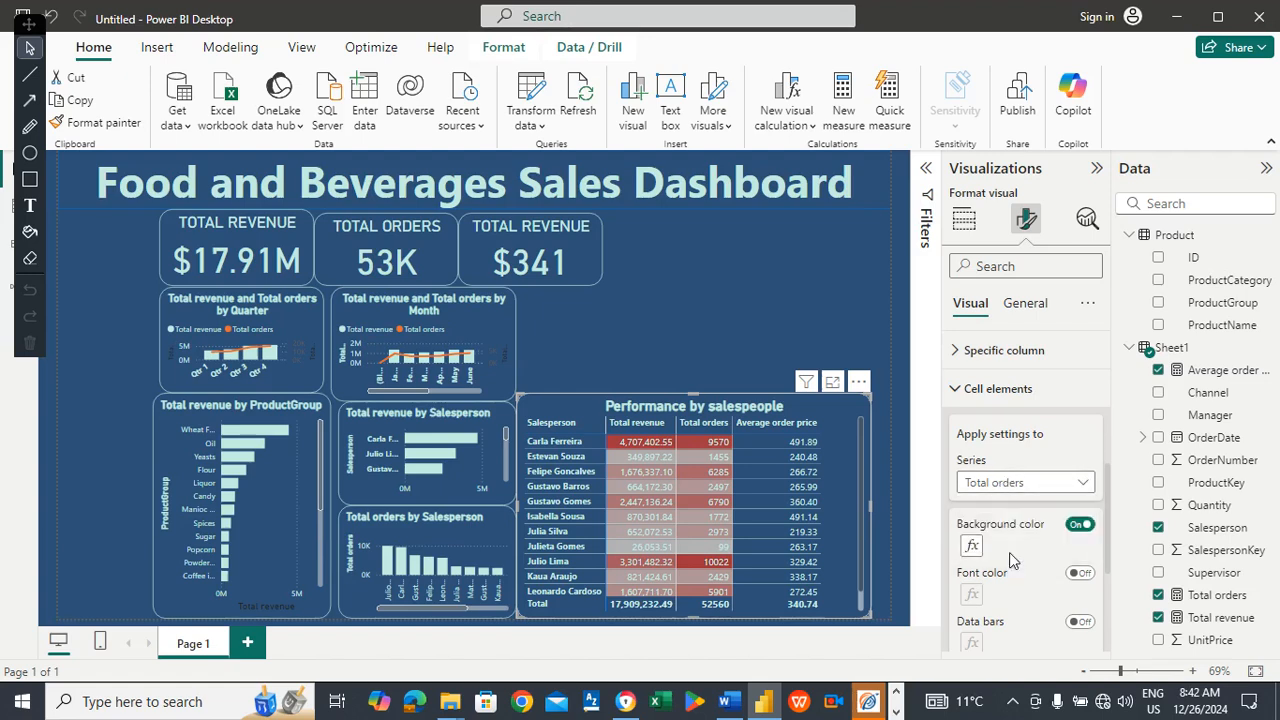
pyautogui.click(1084, 526)
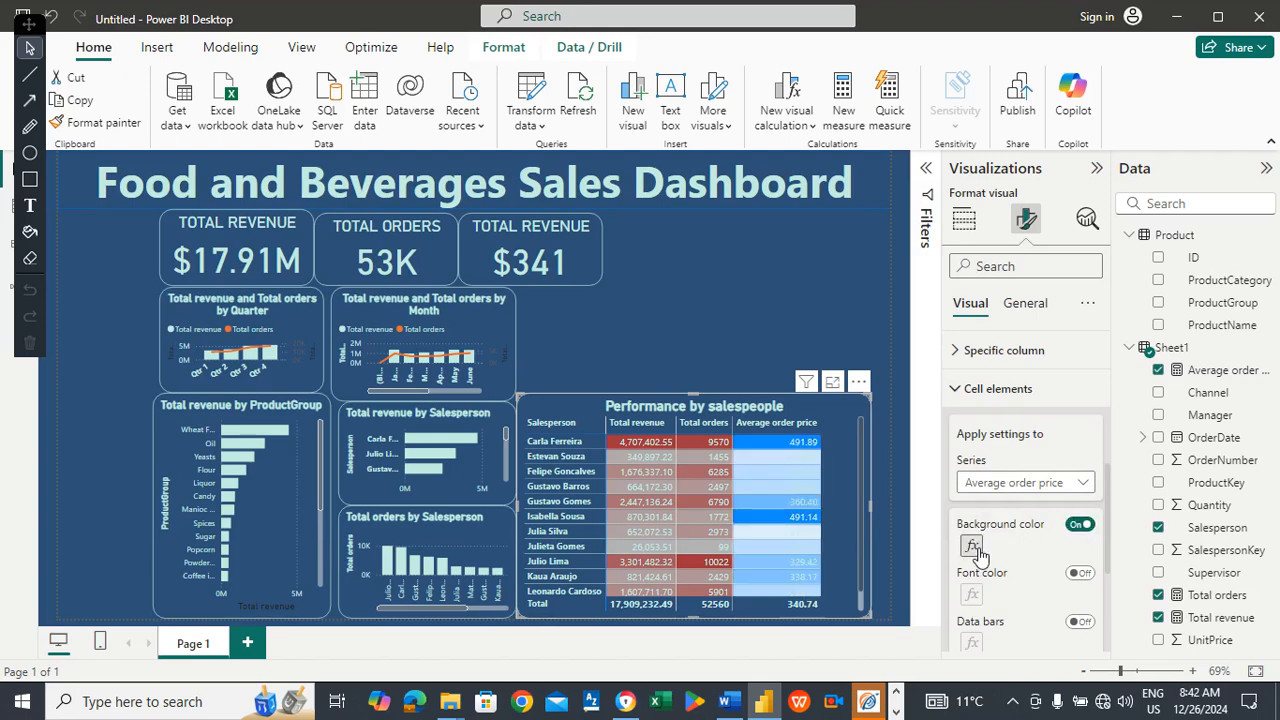
pyautogui.click(983, 555)
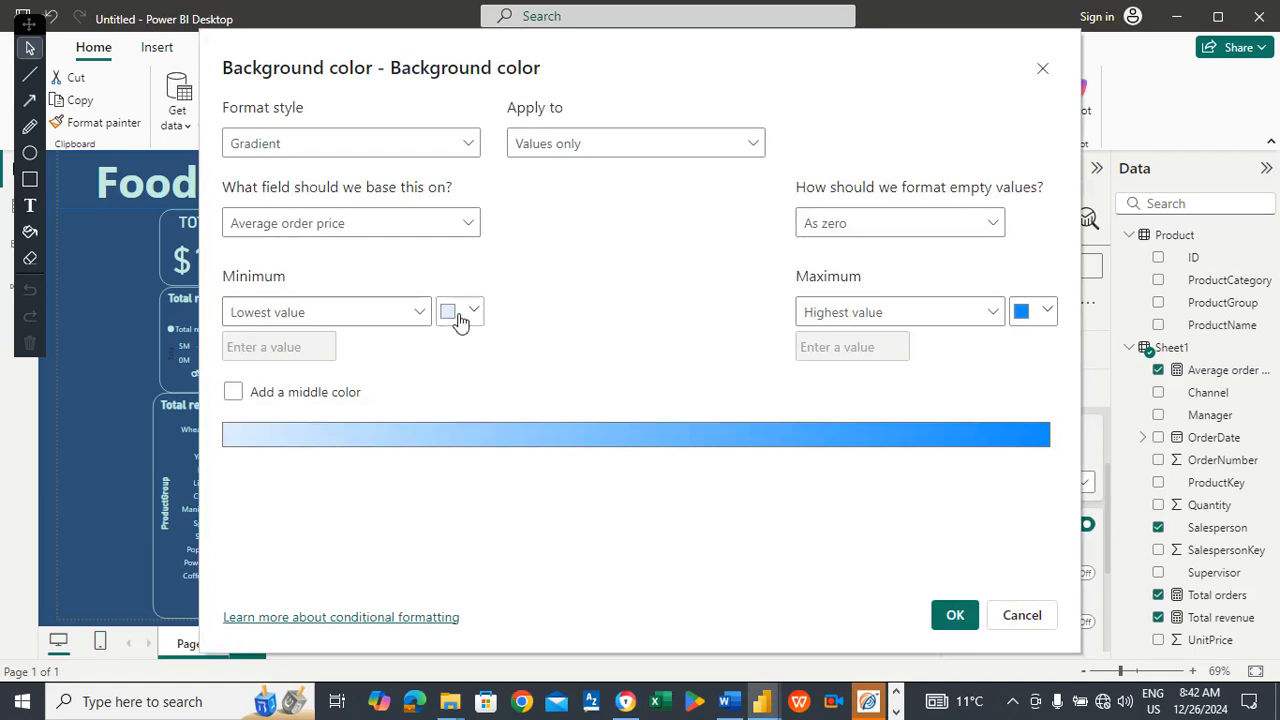
pyautogui.click(458, 316)
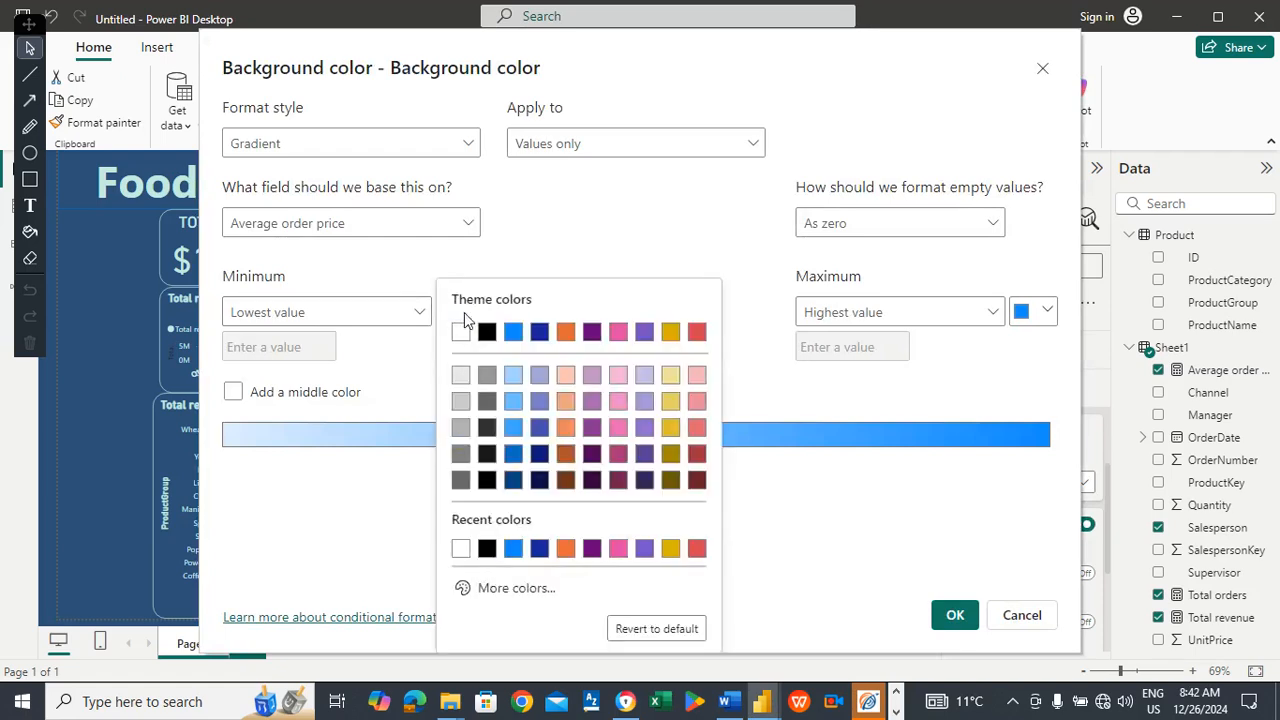
# Set the Average order price background gradient to grey for the lowest value and dark red for the highest, and apply it.
pyautogui.click(461, 431)
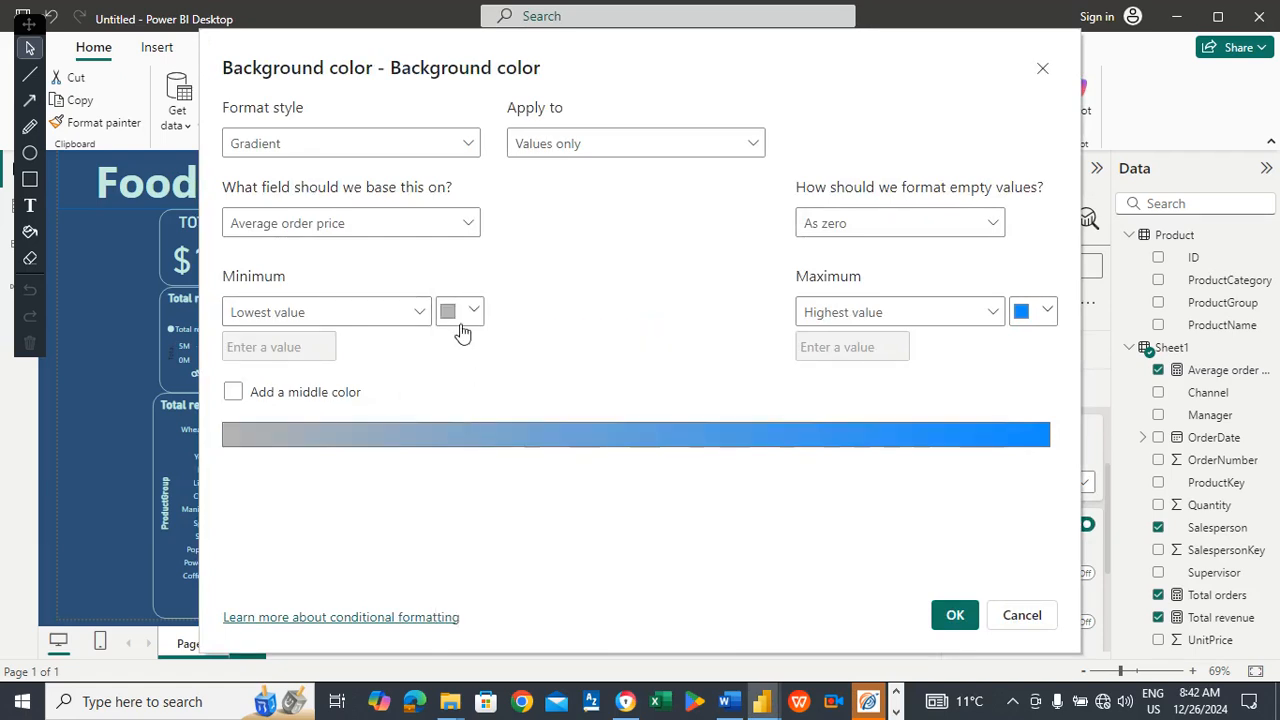
pyautogui.click(1042, 312)
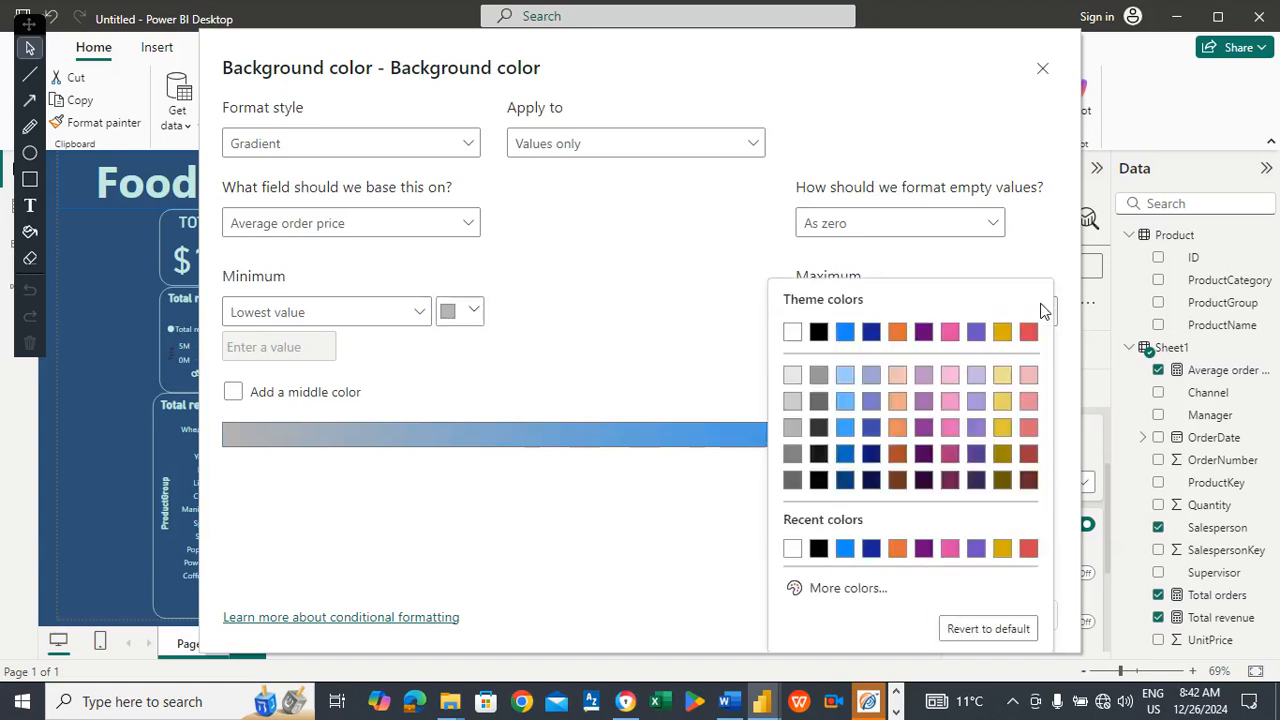
pyautogui.click(1029, 456)
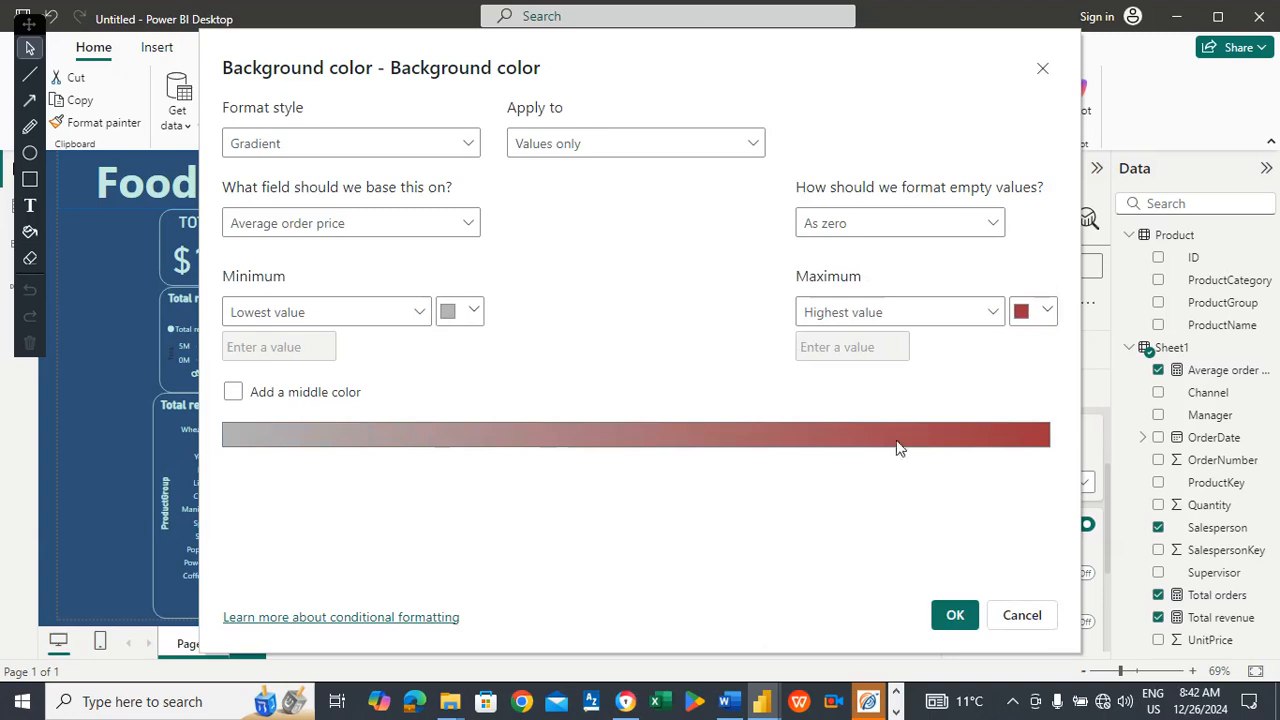
pyautogui.click(955, 616)
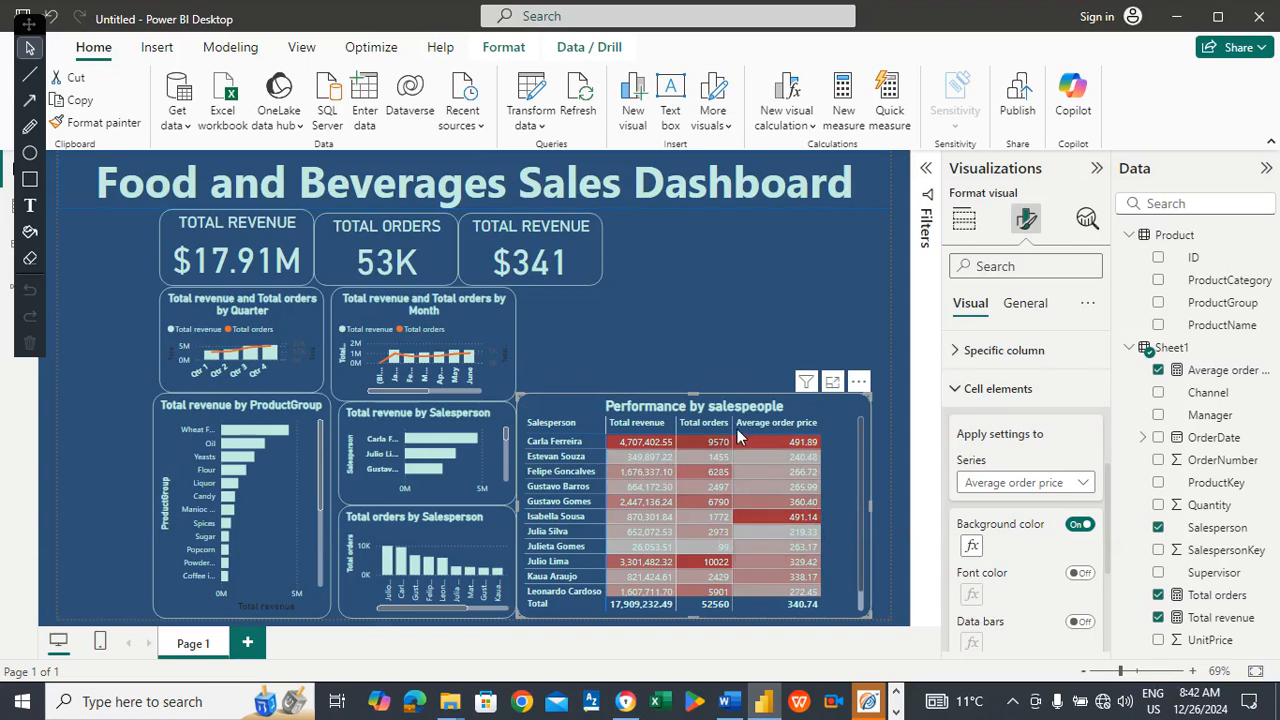
# Sort the Performance by salespeople matrix by Total revenue, and deselect the visual.
pyautogui.click(858, 384)
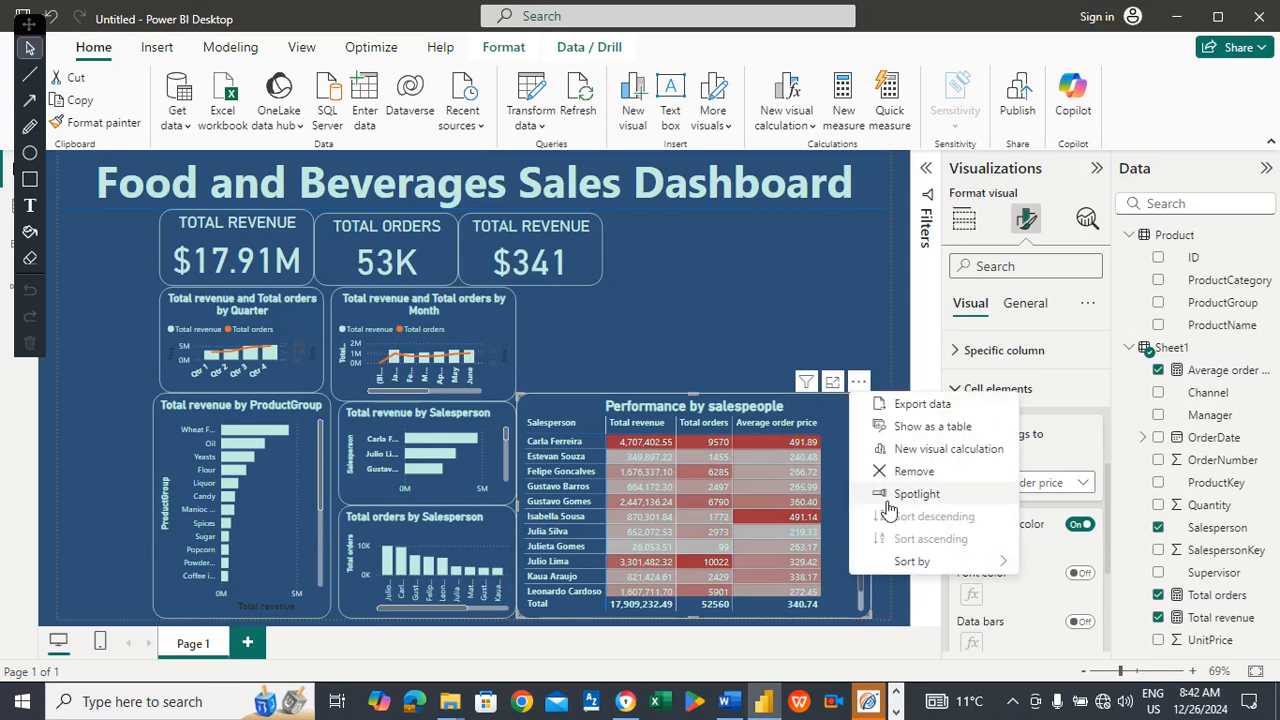
pyautogui.moveTo(910, 565)
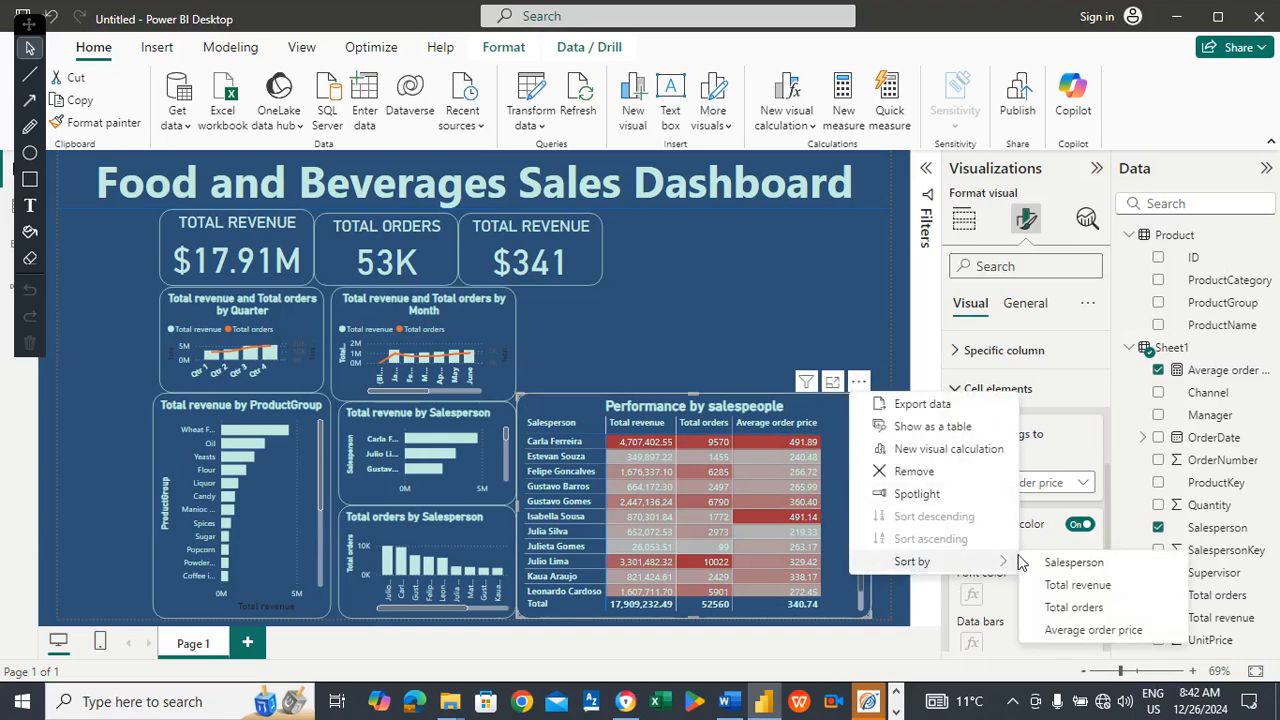
pyautogui.click(1086, 588)
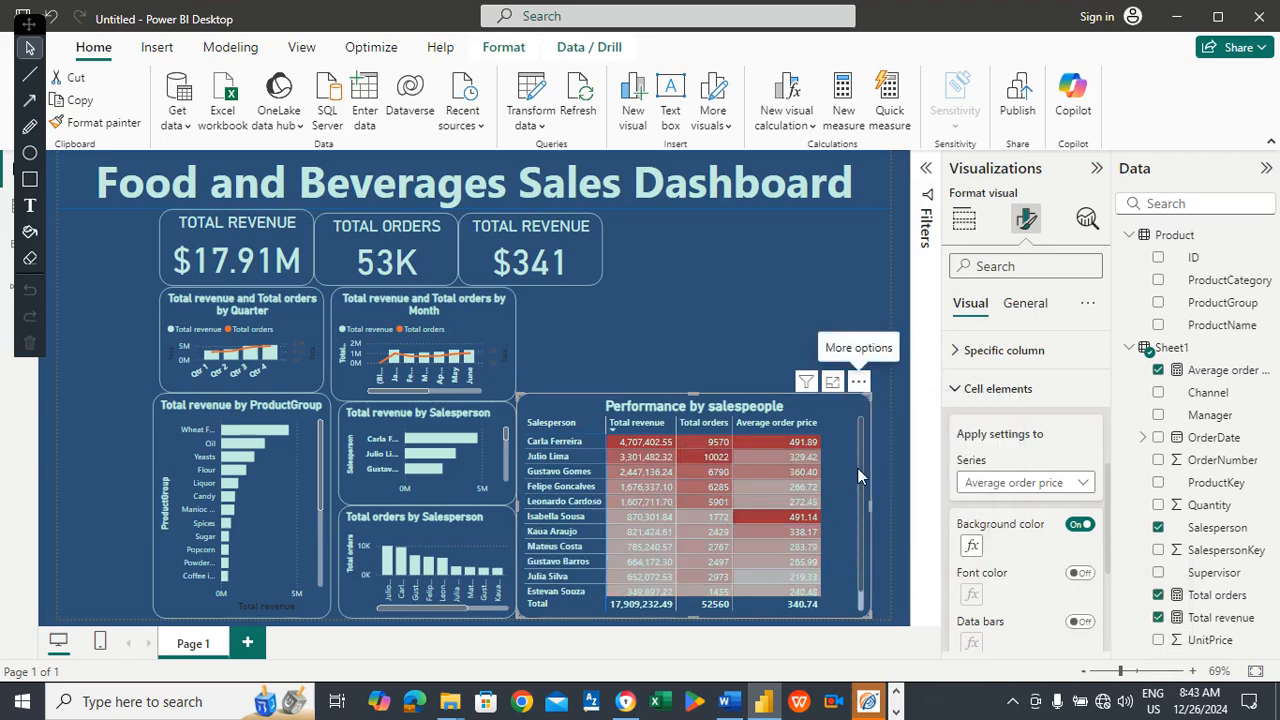
pyautogui.click(833, 382)
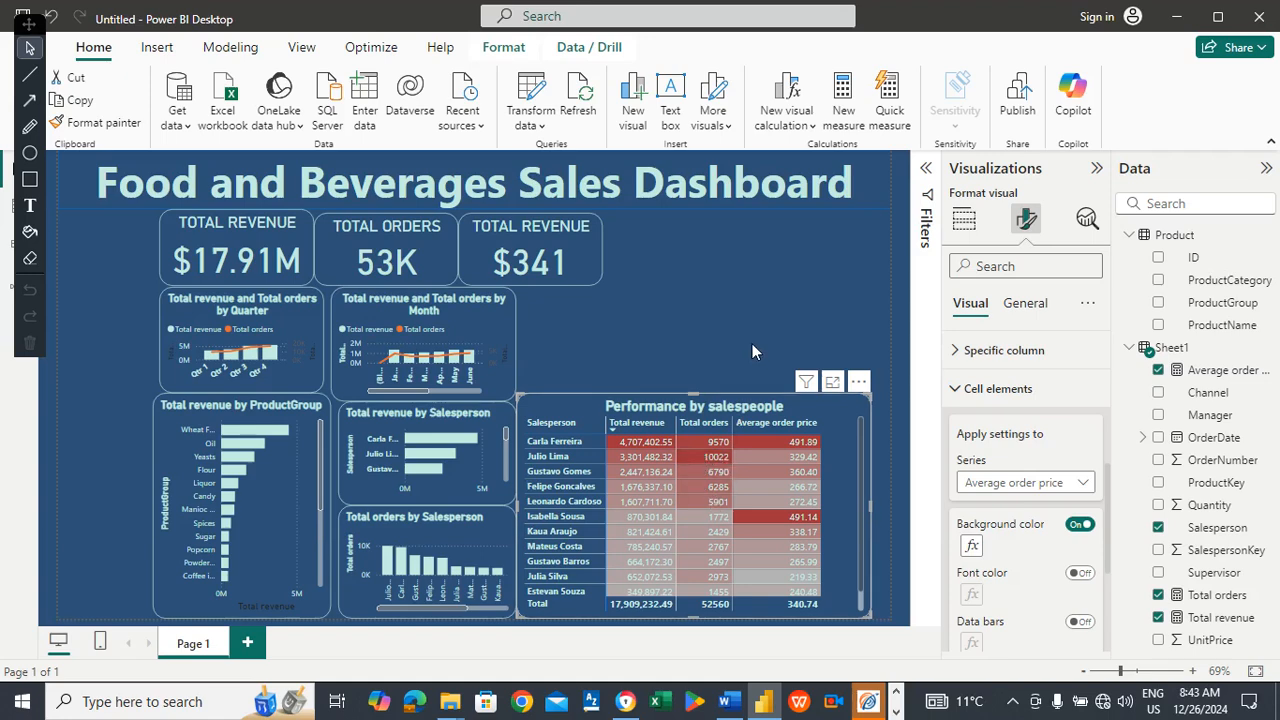
pyautogui.click(652, 345)
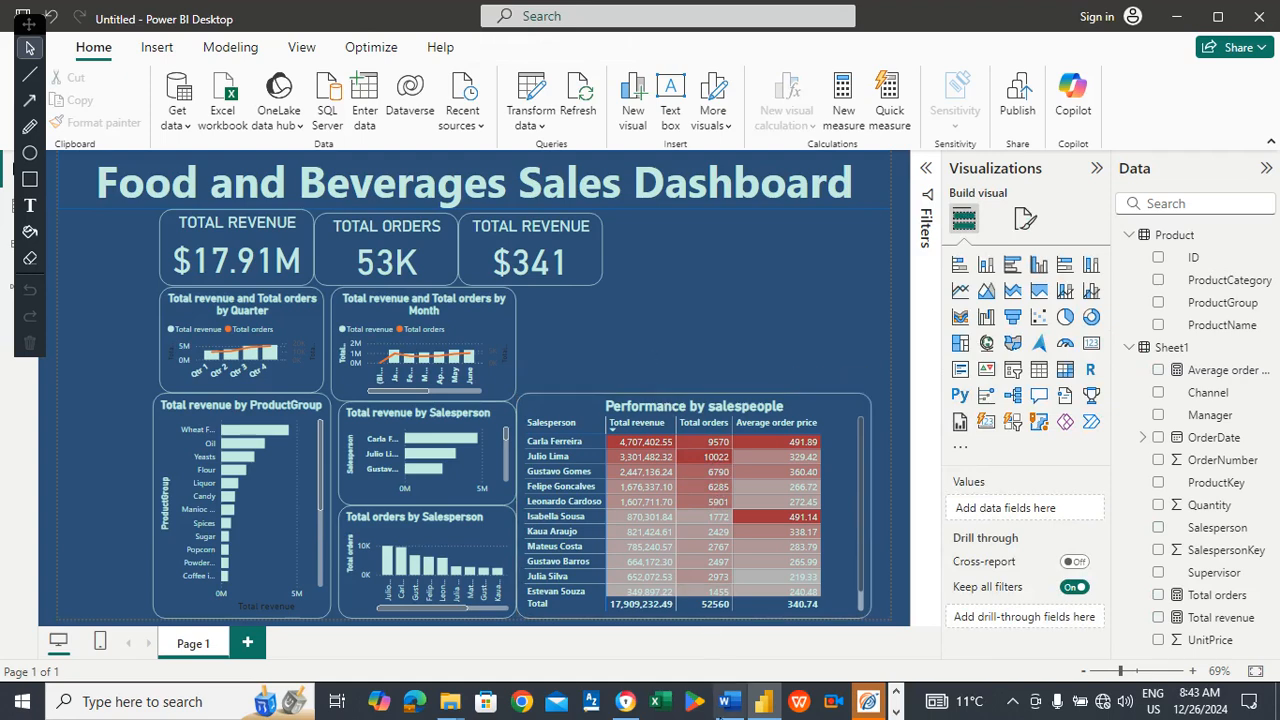
# Switch to the Word task list and add "Done" below the matrix heatmap task, followed by a blank line before Task 8.
pyautogui.click(731, 663)
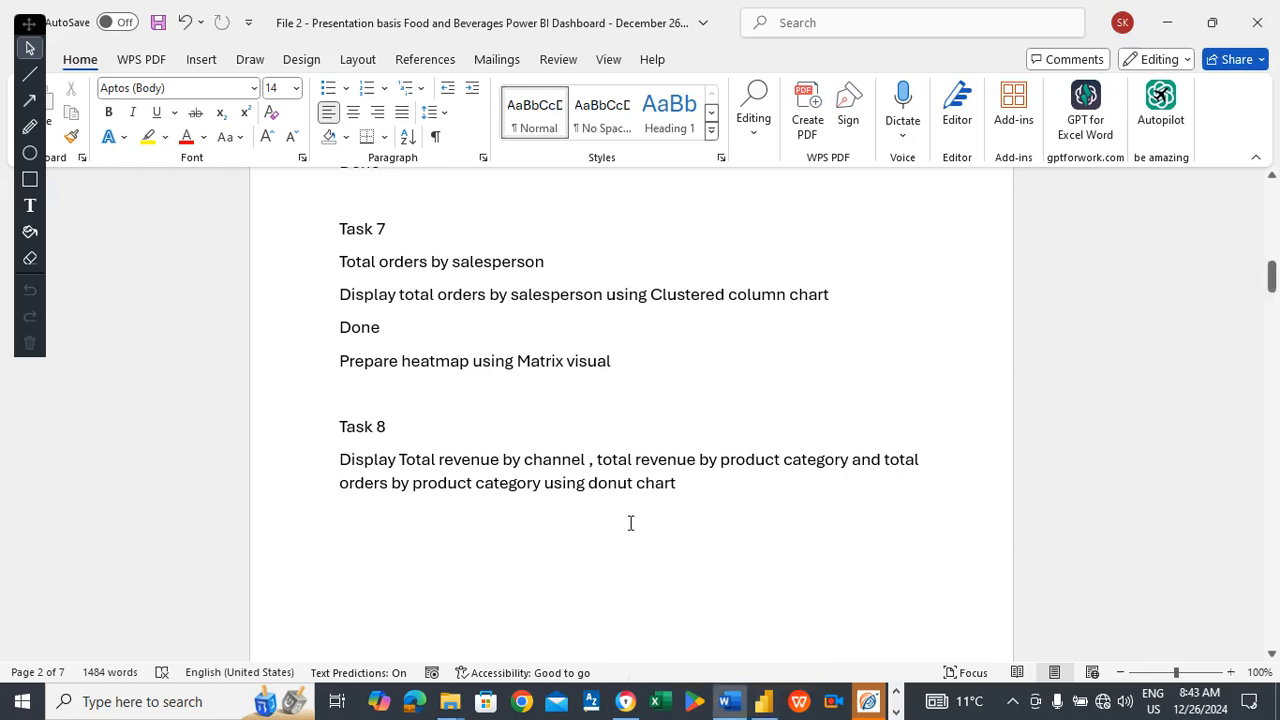
pyautogui.click(498, 398)
pyautogui.write('D')
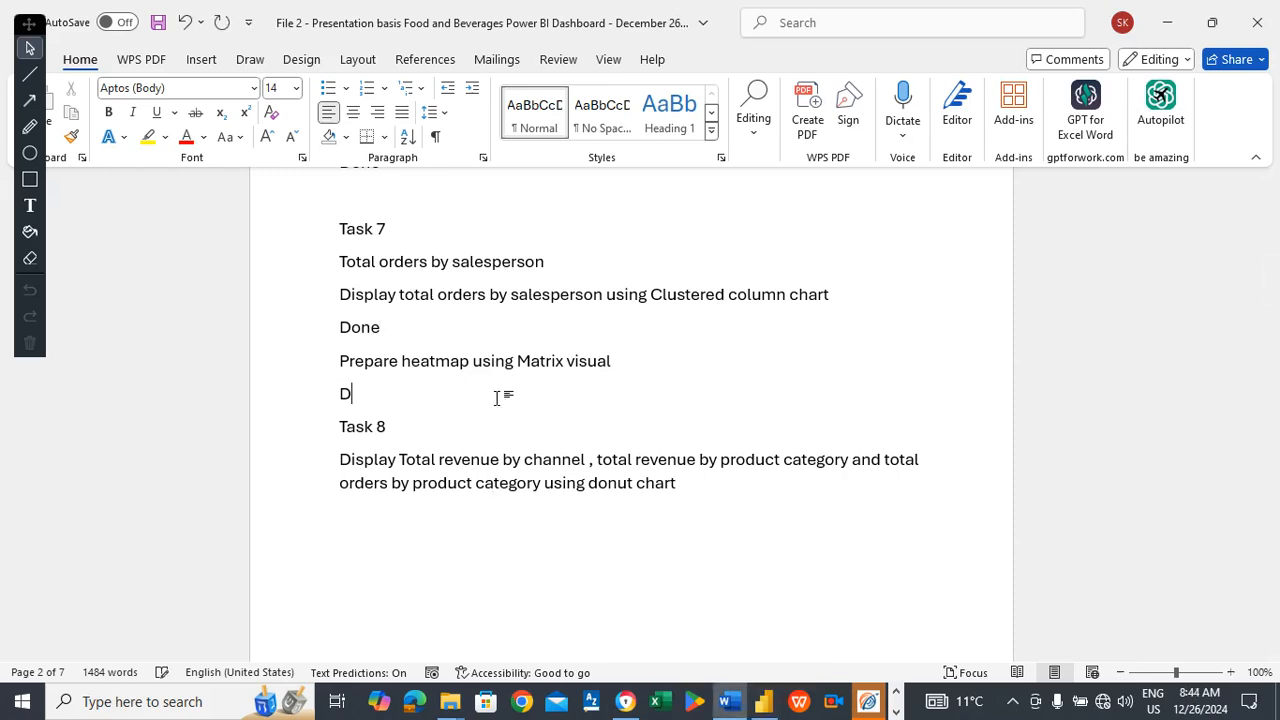
pyautogui.write('one')
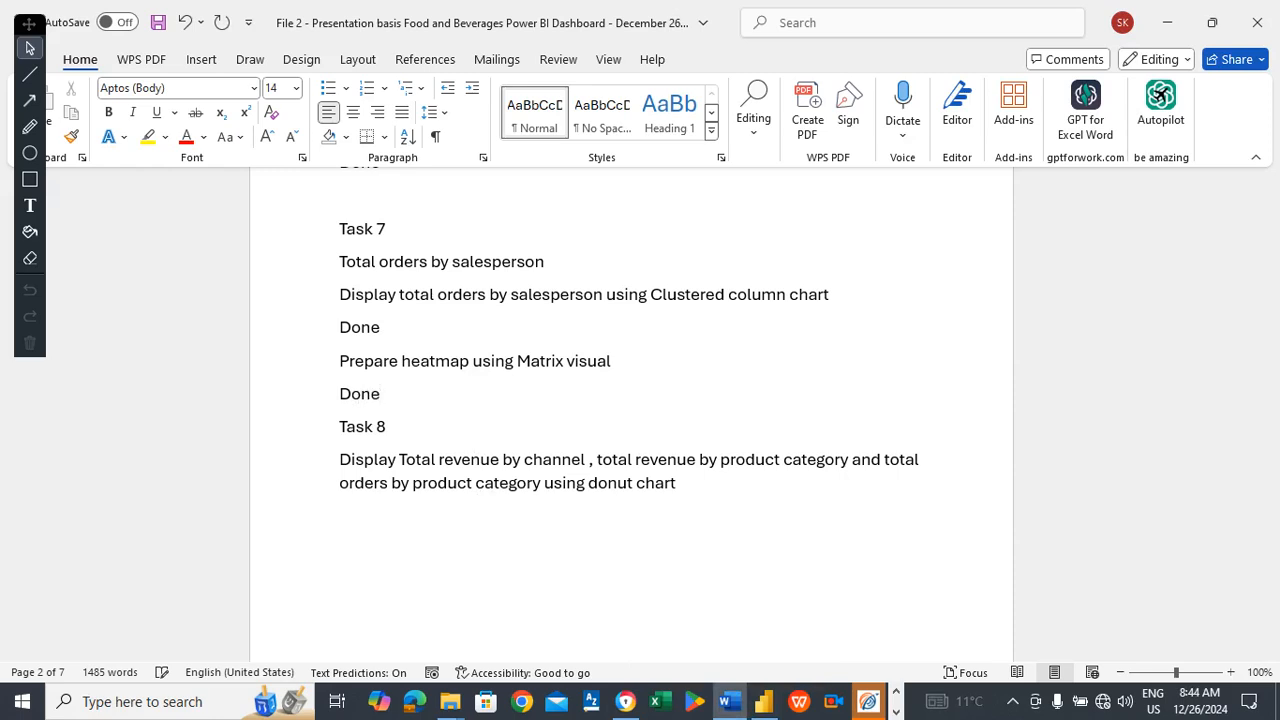
pyautogui.press('Return')
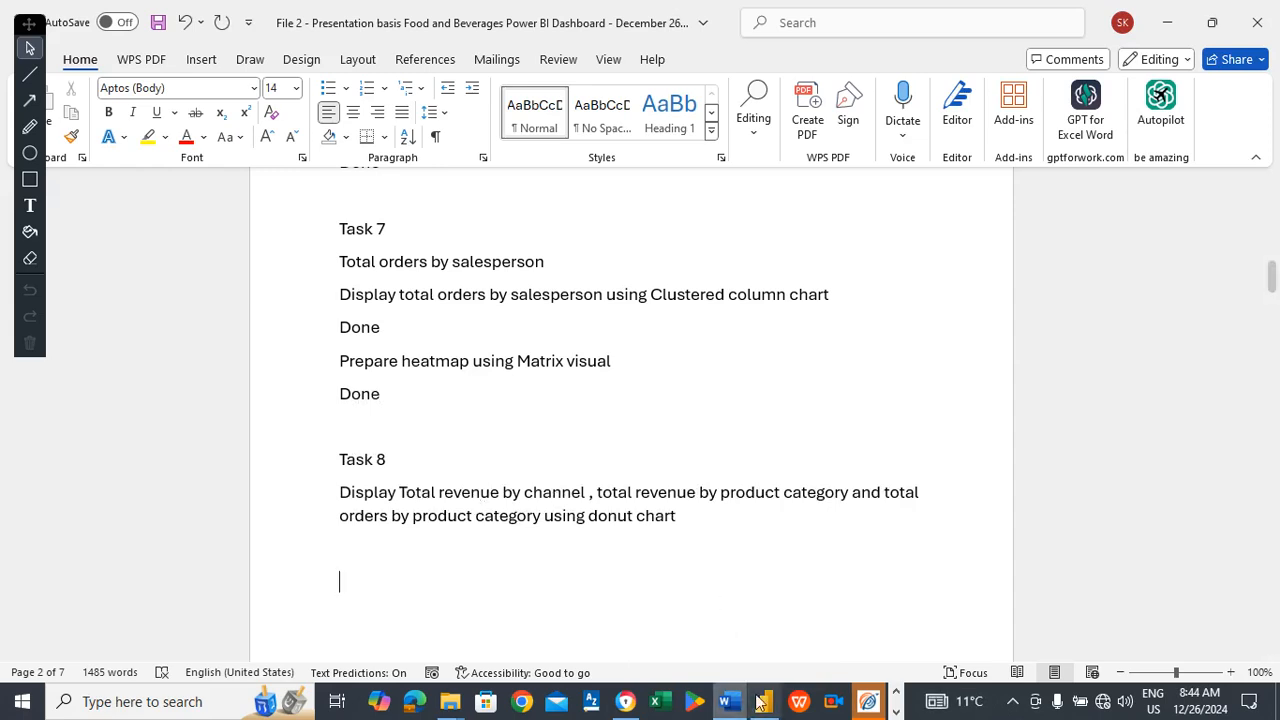
# Switch back to Power BI, insert a donut chart, and place it above the salespeople matrix beside the monthly chart.
pyautogui.moveTo(759, 705)
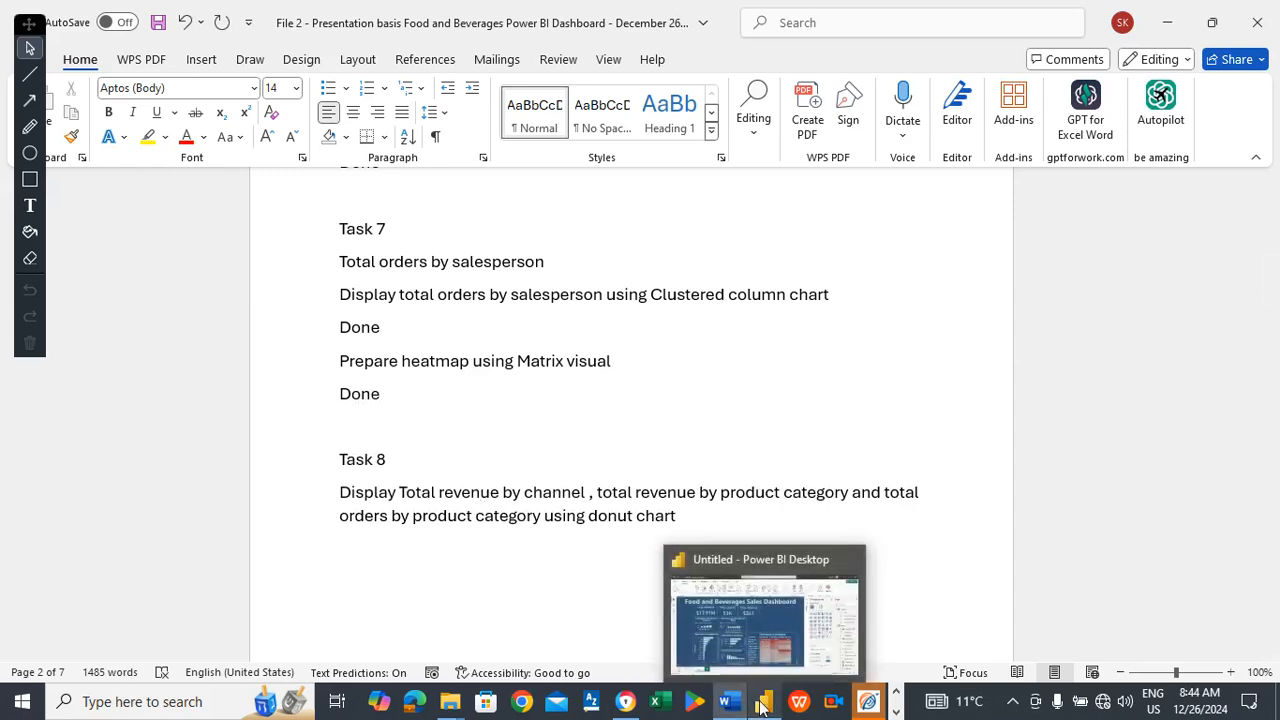
pyautogui.click(764, 655)
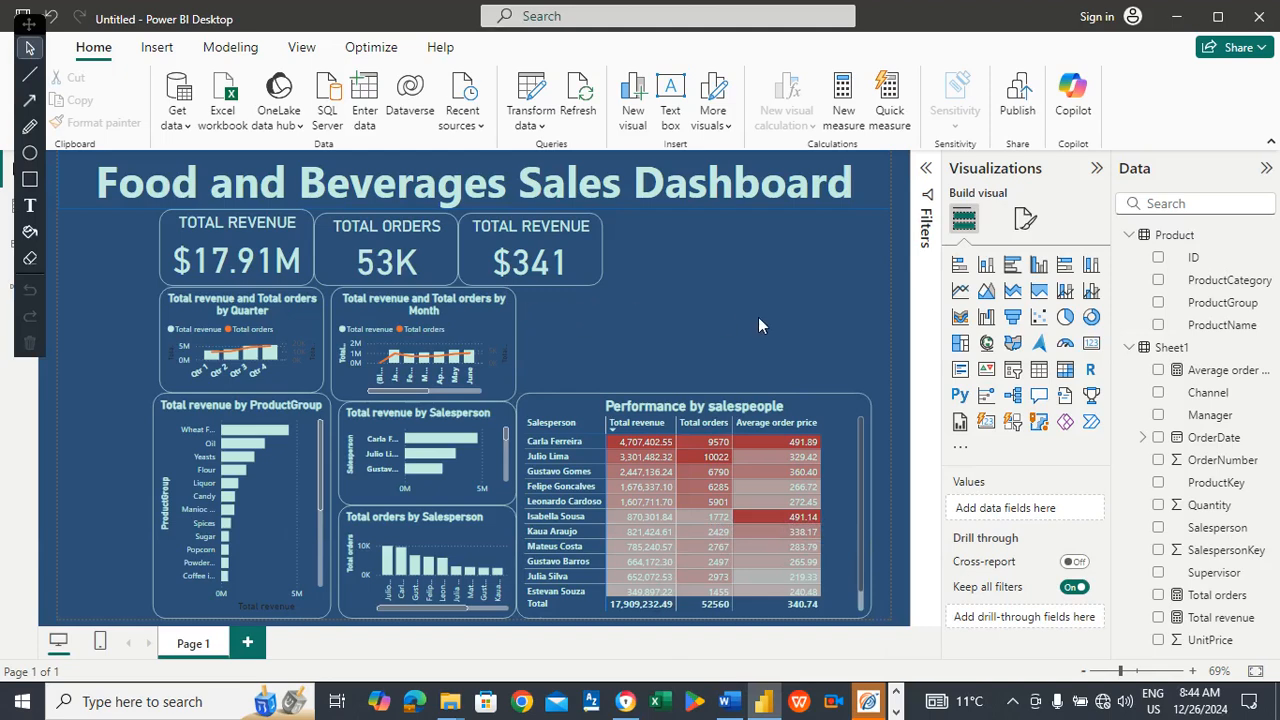
pyautogui.click(1091, 317)
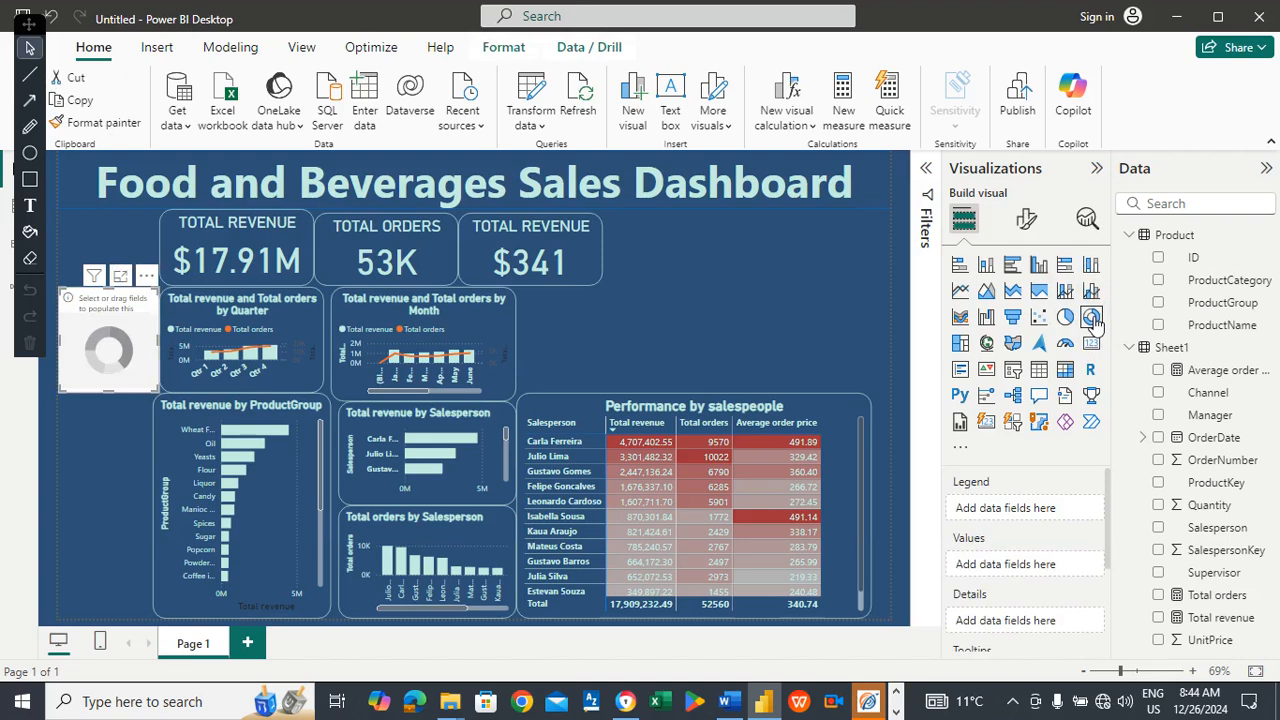
pyautogui.moveTo(272, 310); pyautogui.dragTo(632, 343)
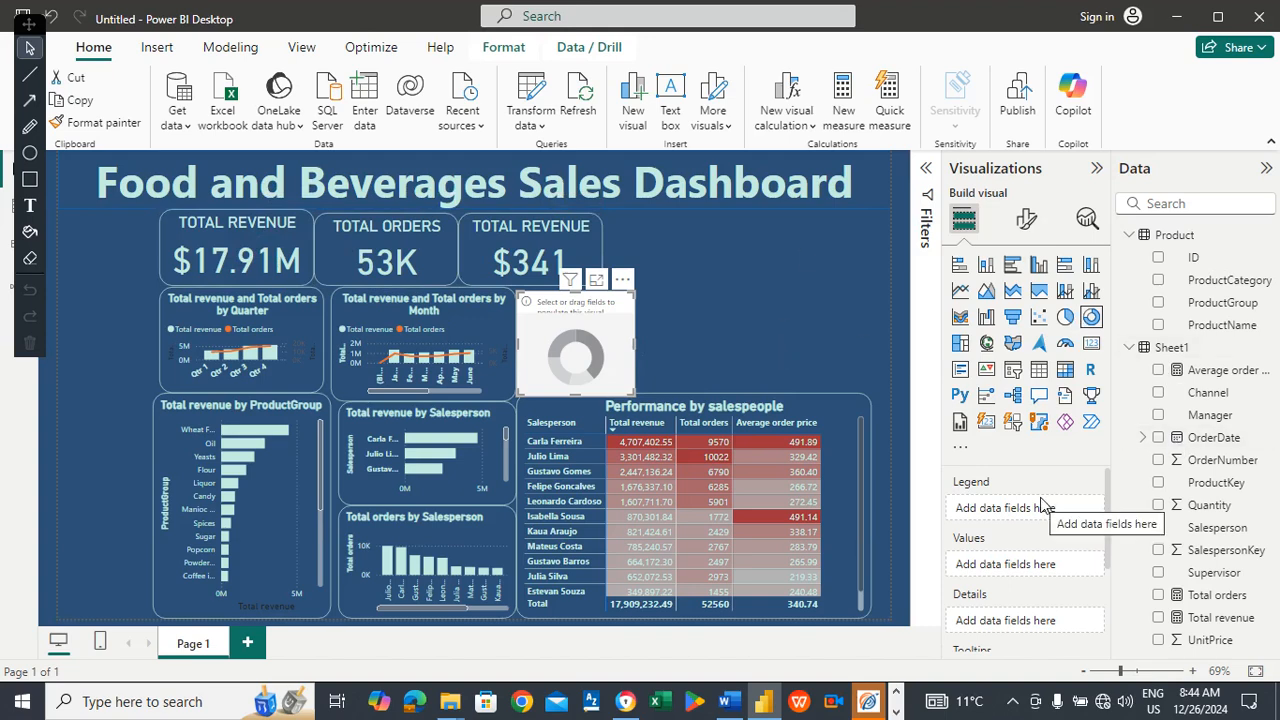
# Check Task 8 in Word, and assign Channel as the donut chart's legend and Total revenue as its values.
pyautogui.click(733, 703)
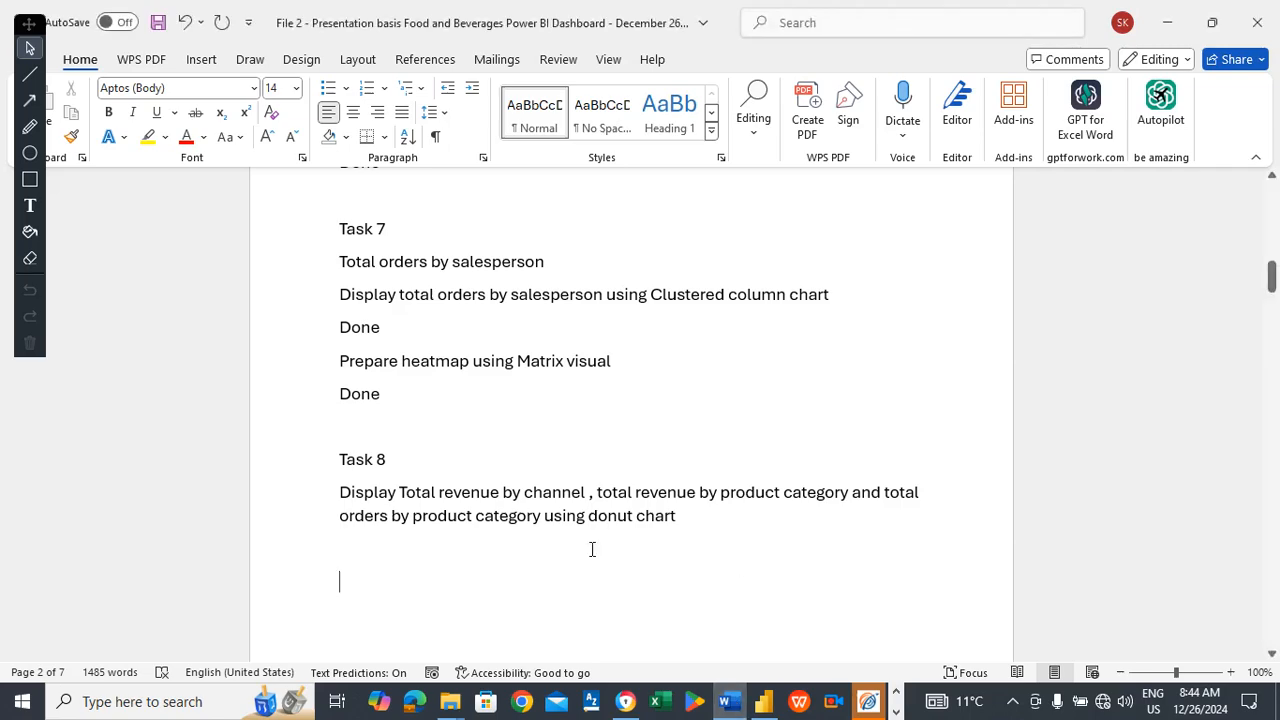
pyautogui.hotkey('alt', 'Tab')
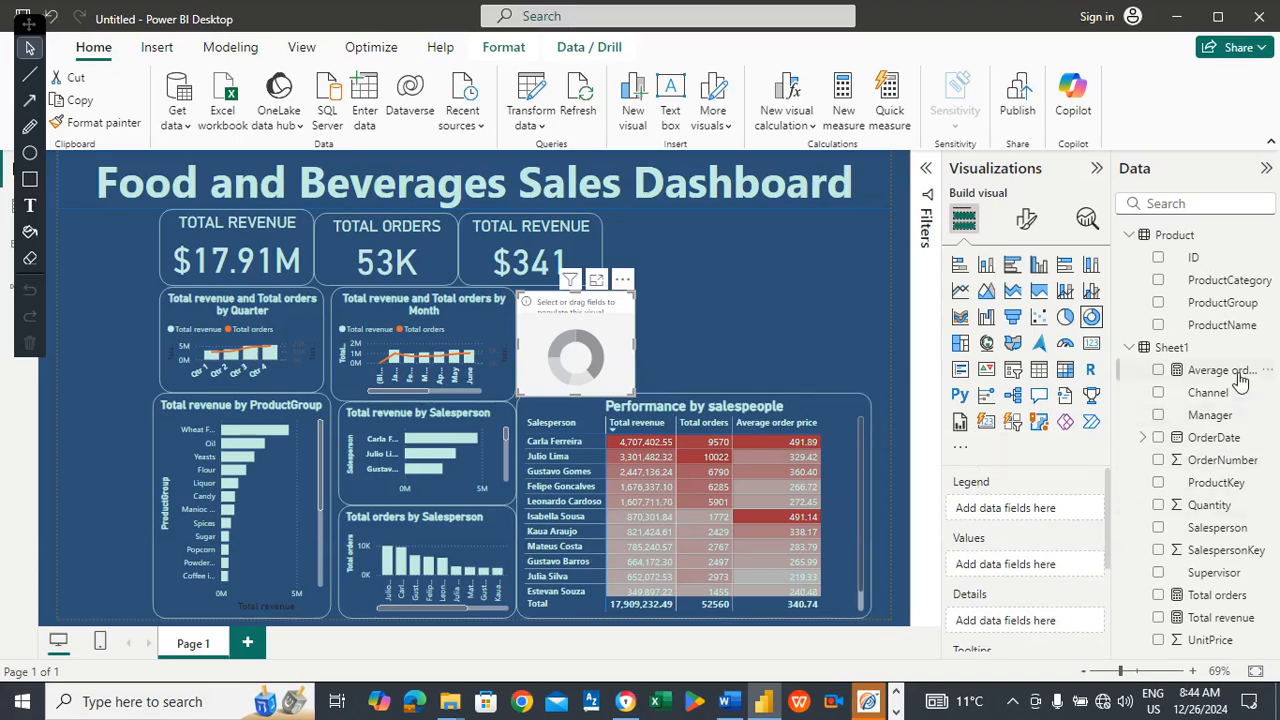
pyautogui.moveTo(1224, 392); pyautogui.dragTo(1066, 512)
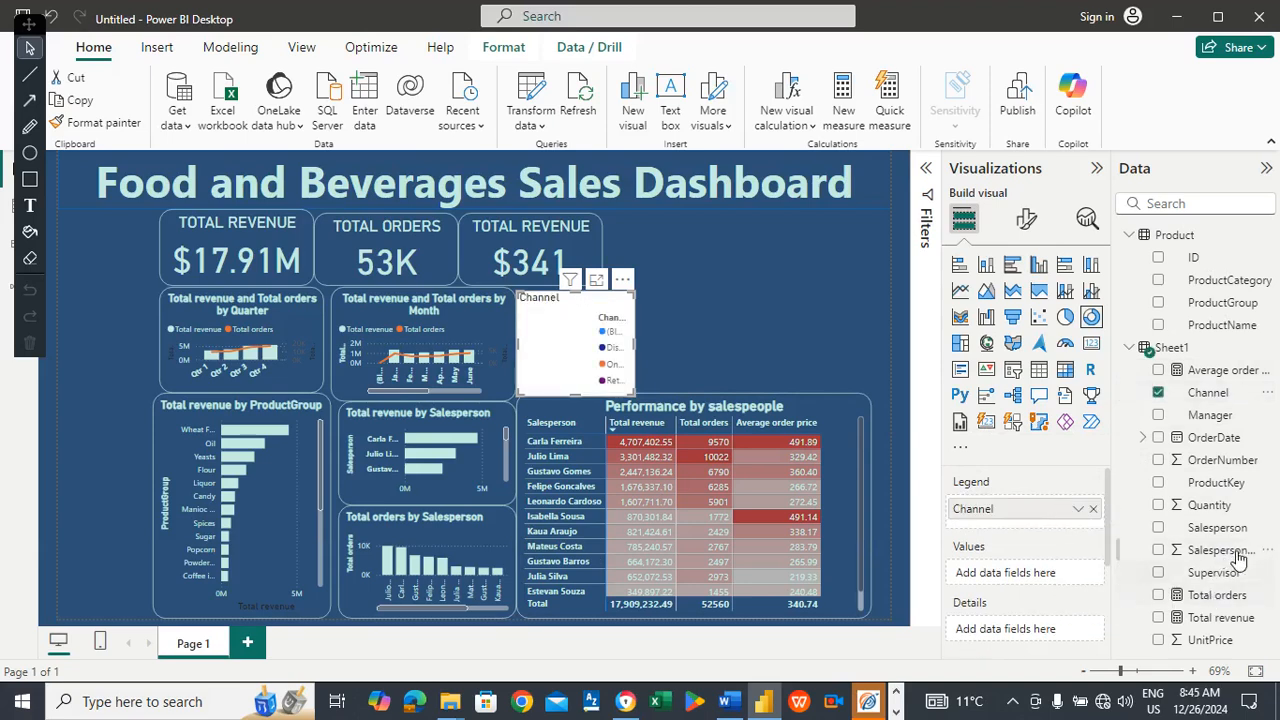
pyautogui.moveTo(1221, 617); pyautogui.dragTo(1060, 575)
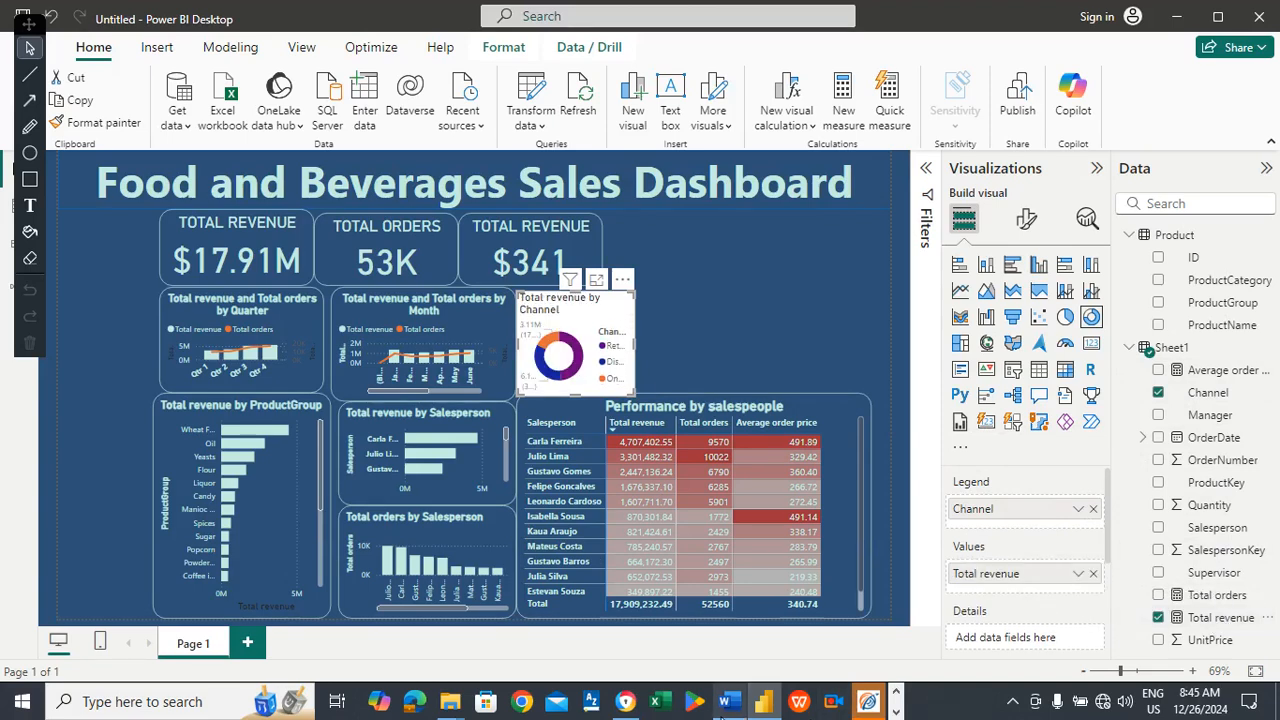
# Set the Distributor slice color of the Total revenue by Channel donut chart to white.
pyautogui.click(725, 705)
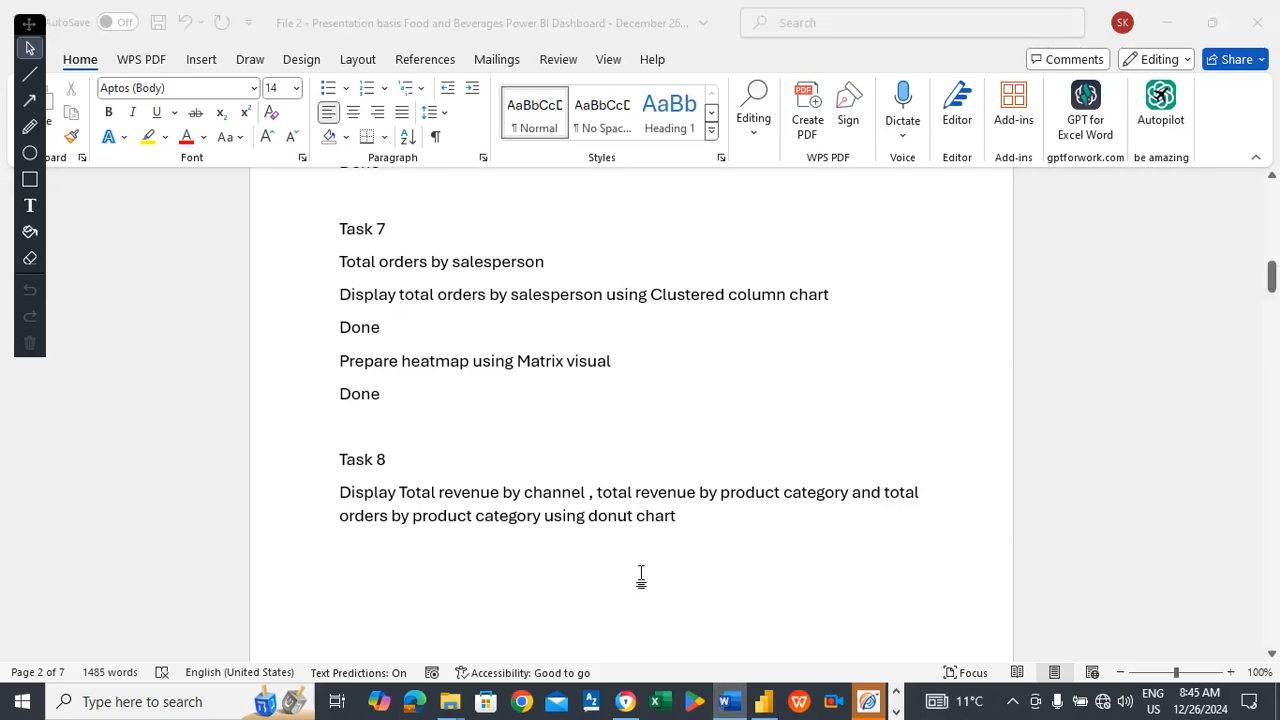
pyautogui.hotkey('alt', 'Tab')
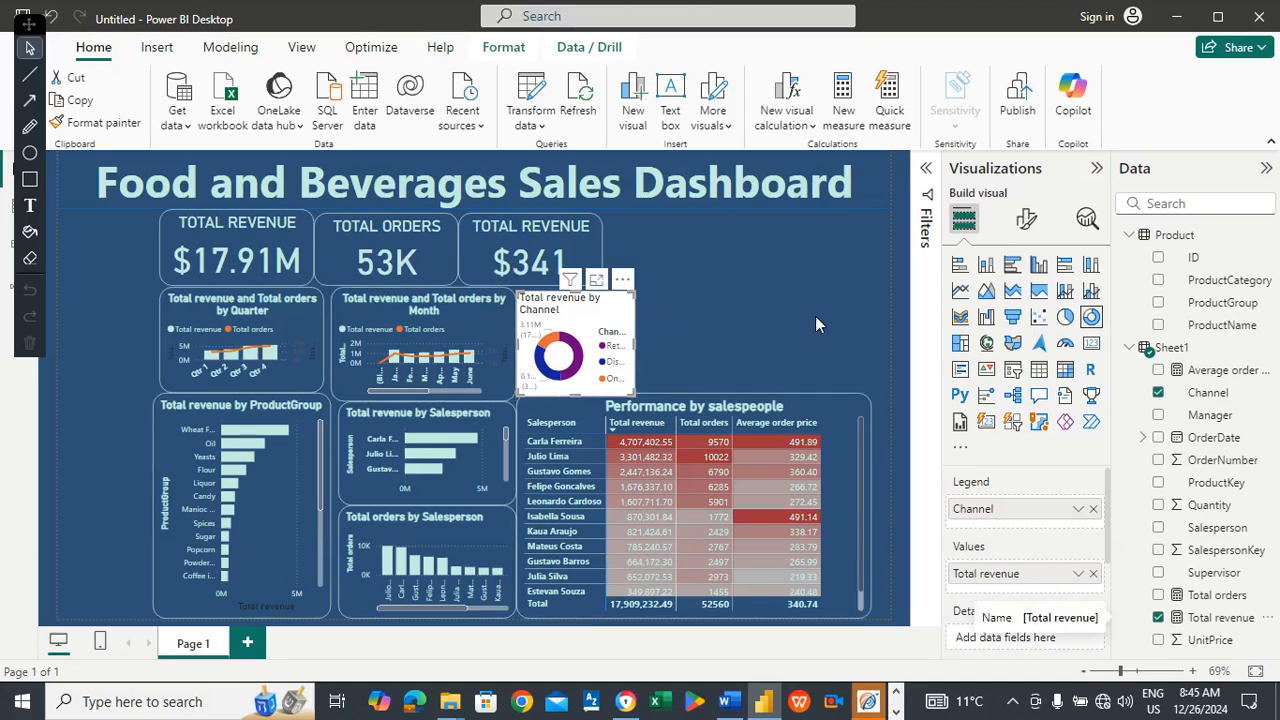
pyautogui.click(1031, 222)
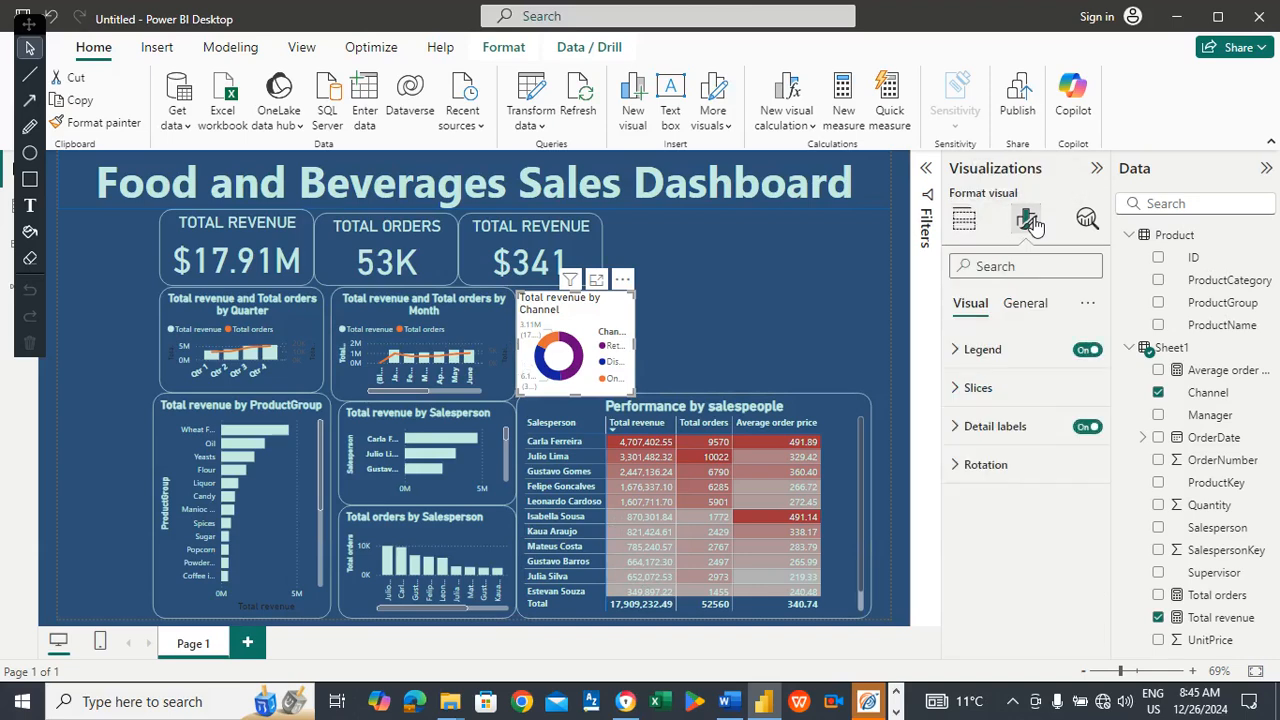
pyautogui.click(987, 391)
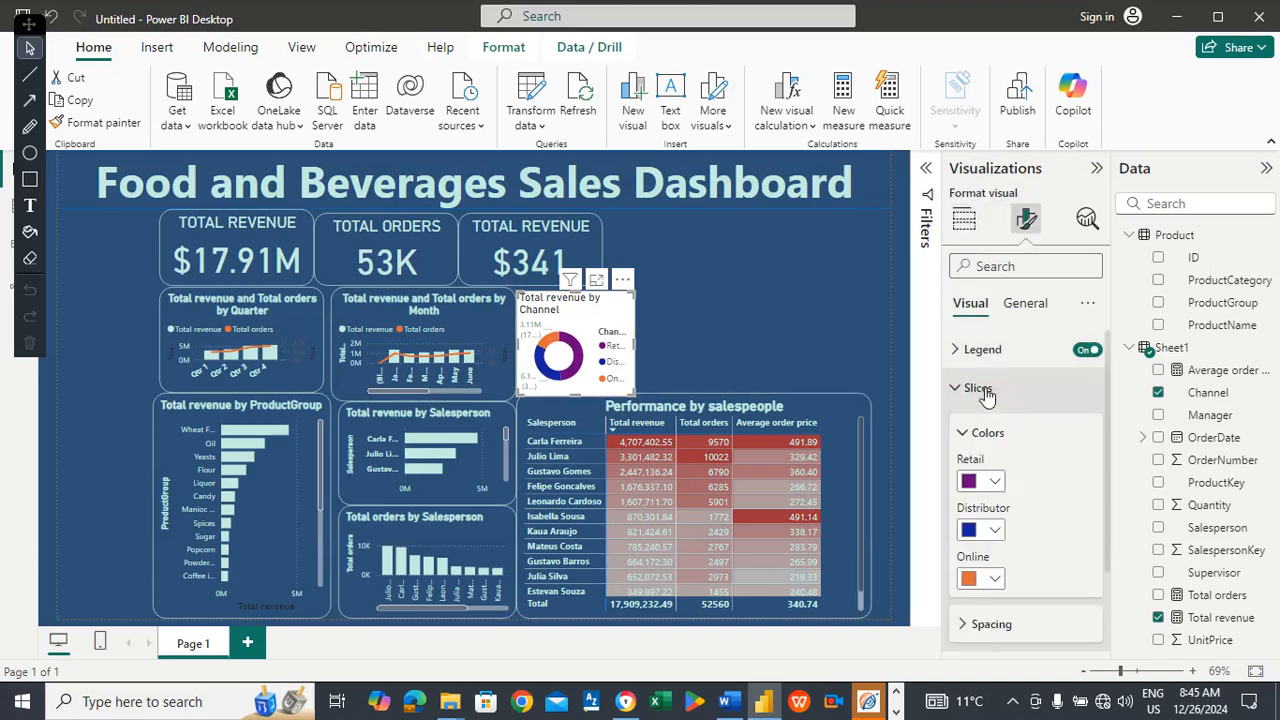
pyautogui.click(995, 532)
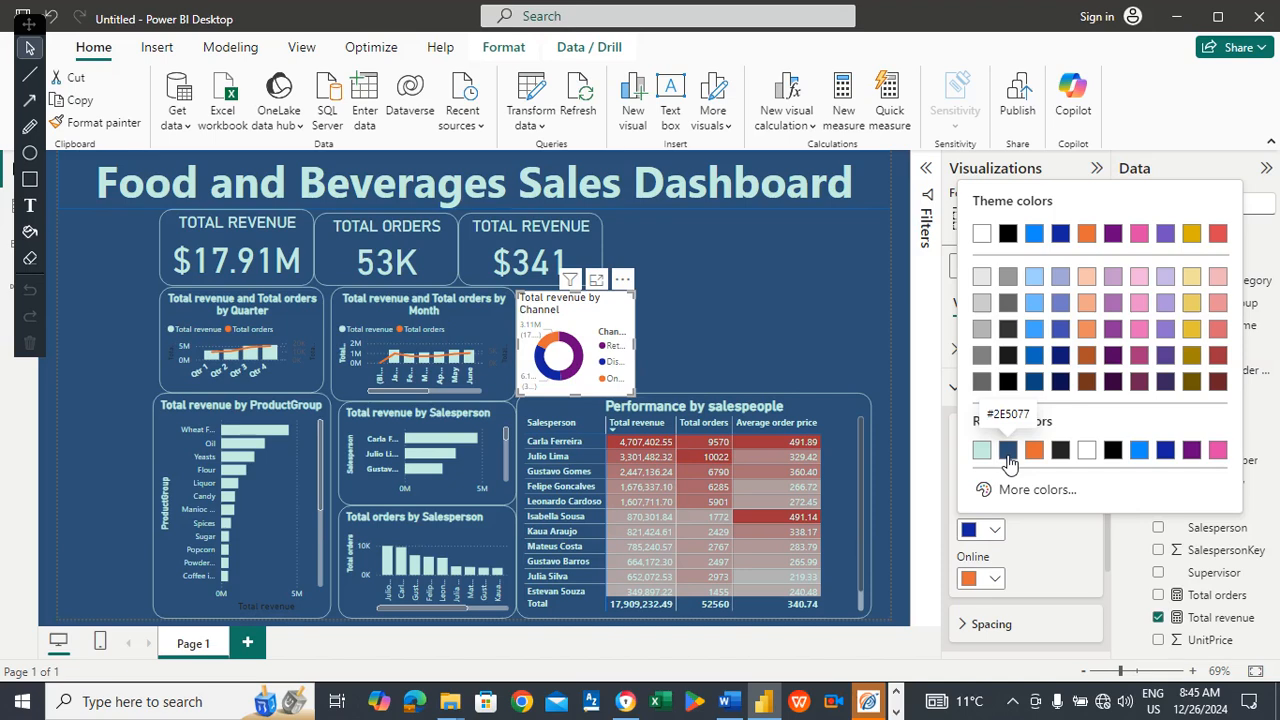
pyautogui.click(1218, 451)
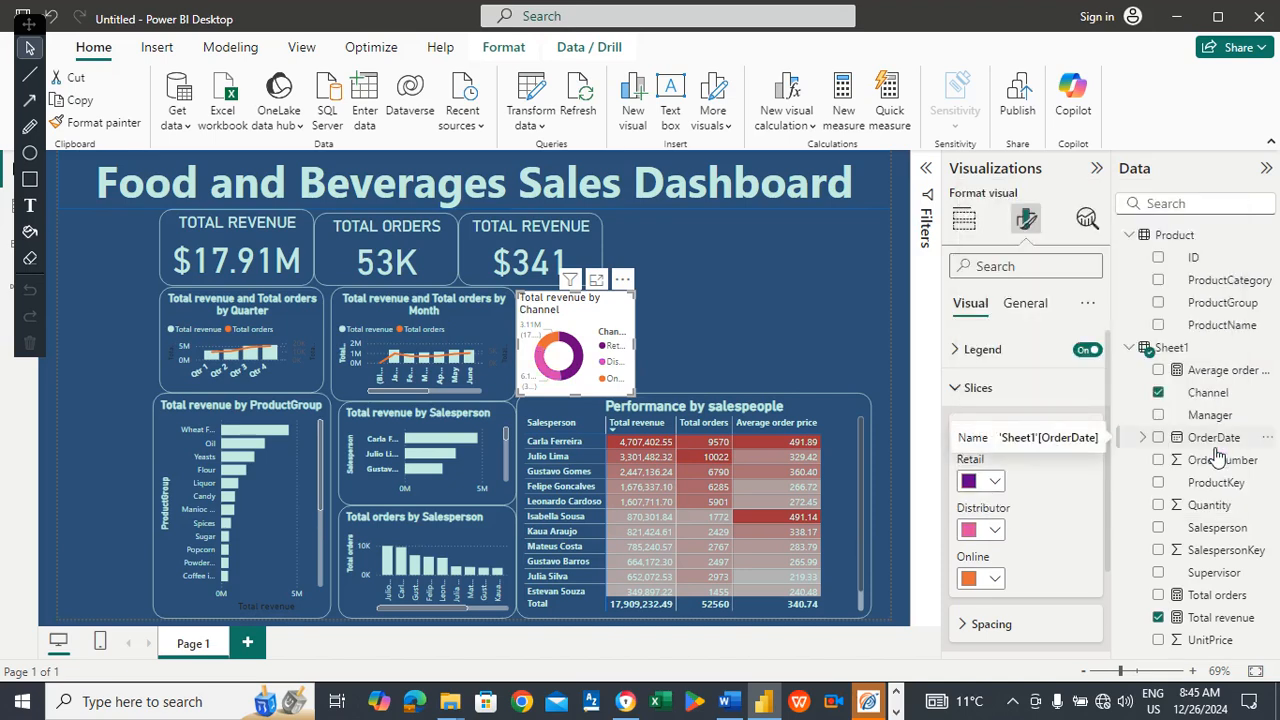
pyautogui.click(994, 531)
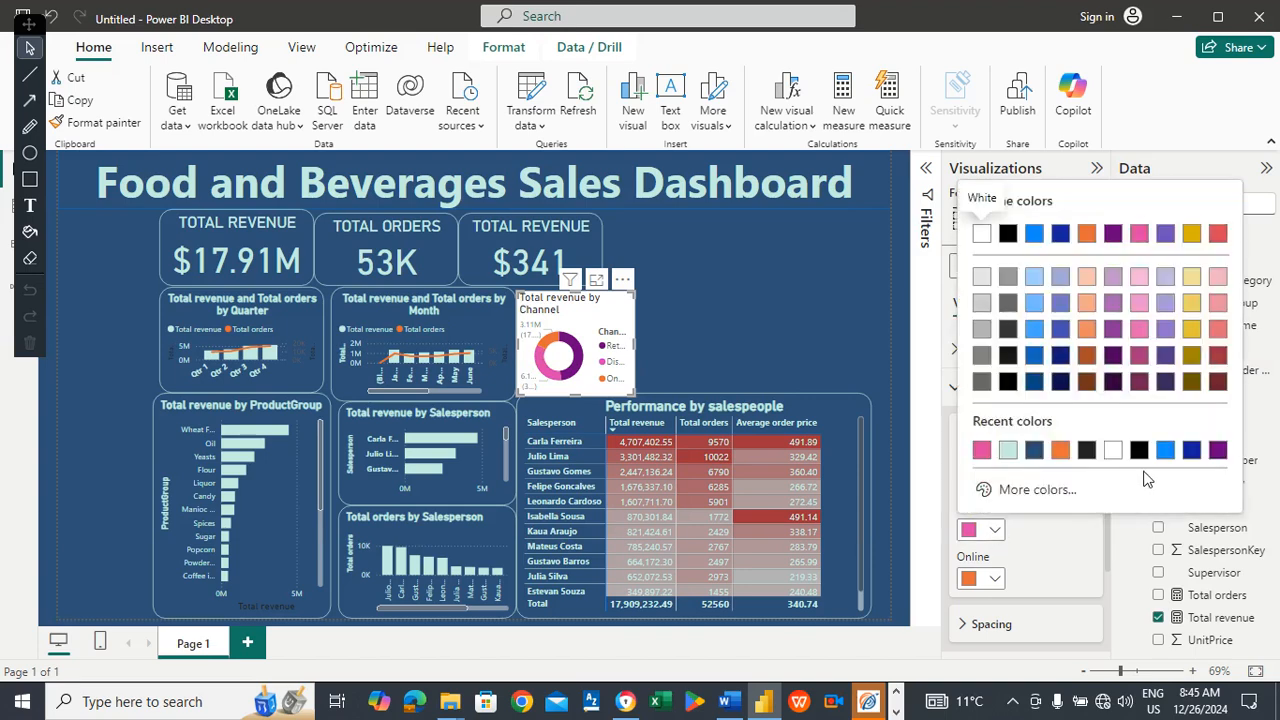
pyautogui.click(1112, 449)
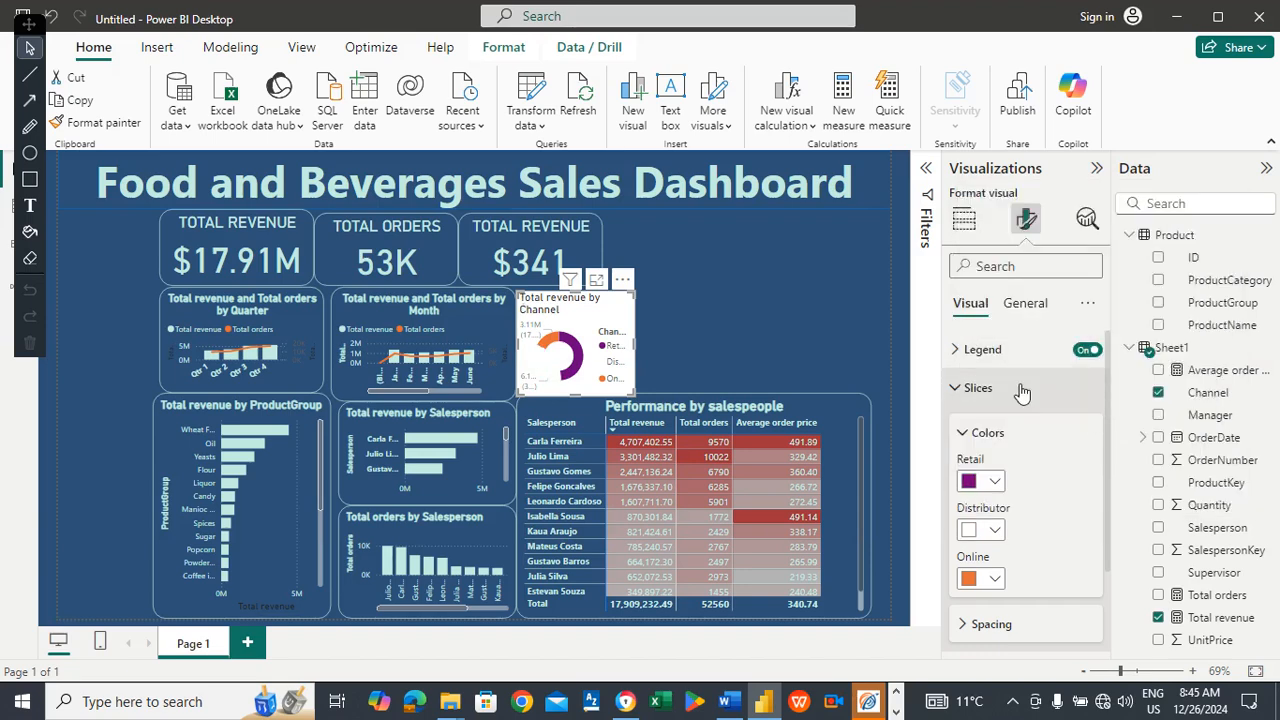
# Turn off the donut chart's background and slightly reduce its height to clear the matrix below.
pyautogui.click(1028, 306)
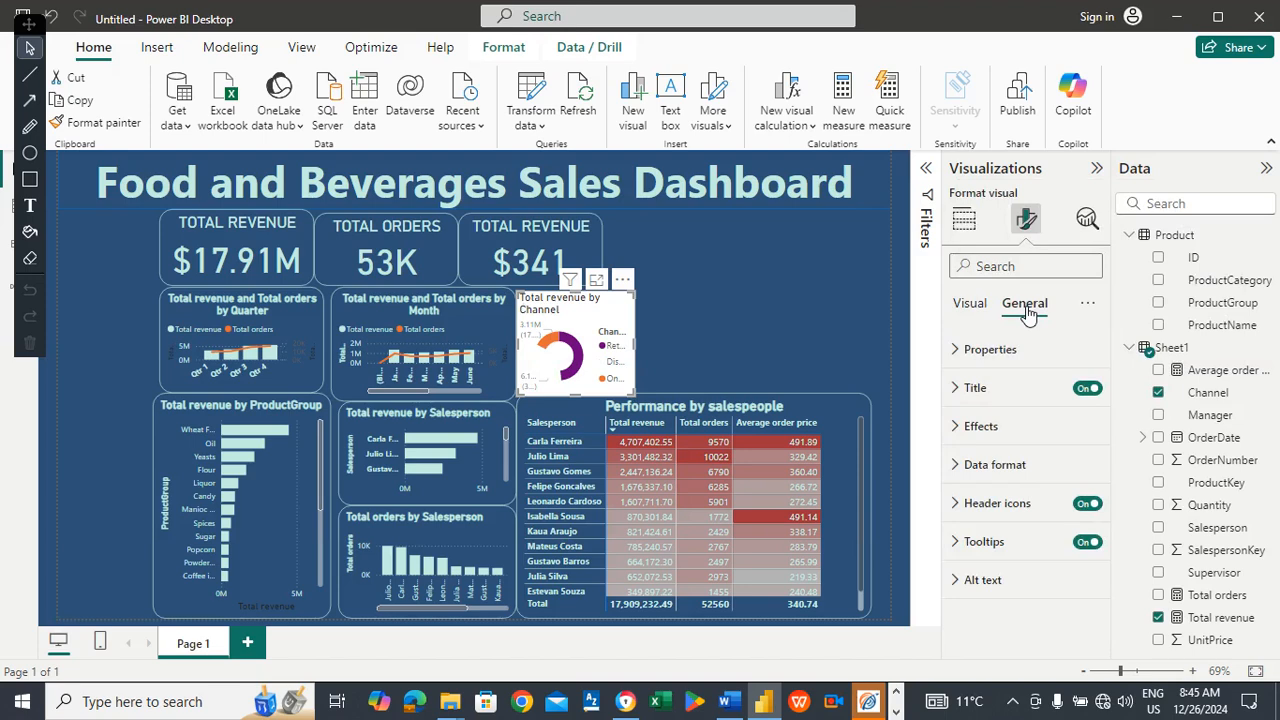
pyautogui.click(1008, 428)
pyautogui.click(1078, 474)
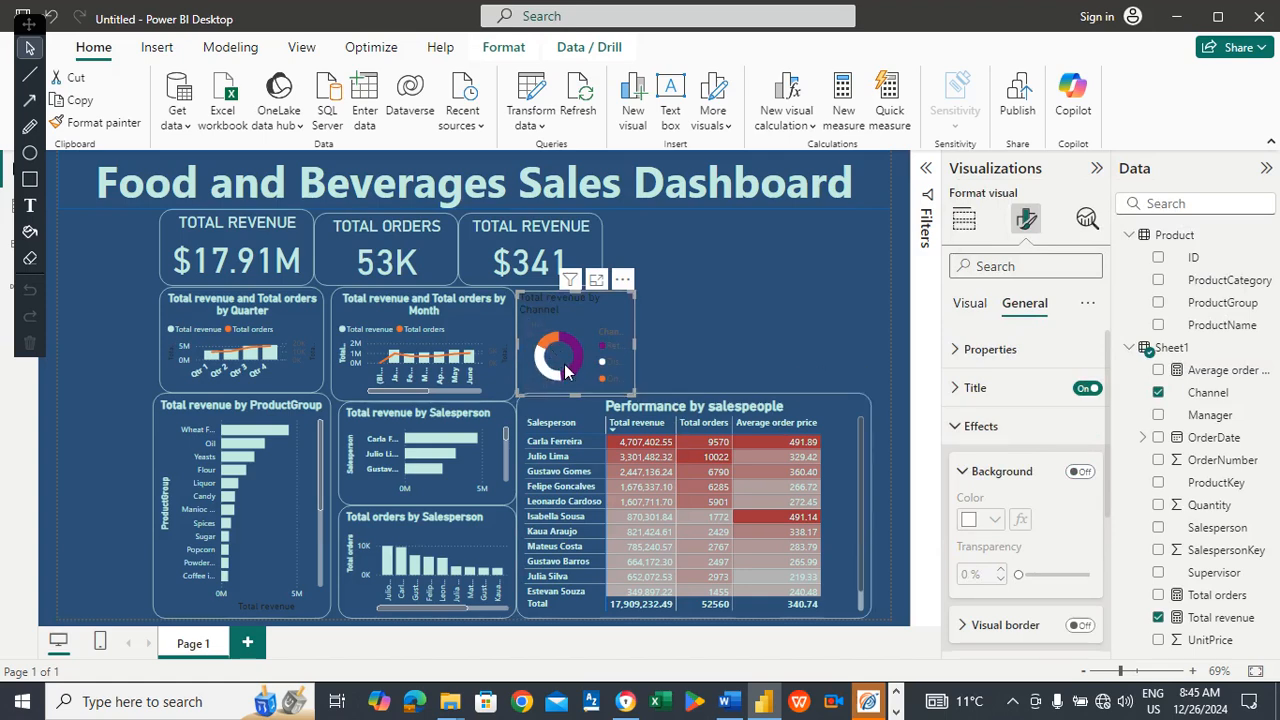
pyautogui.moveTo(570, 352)
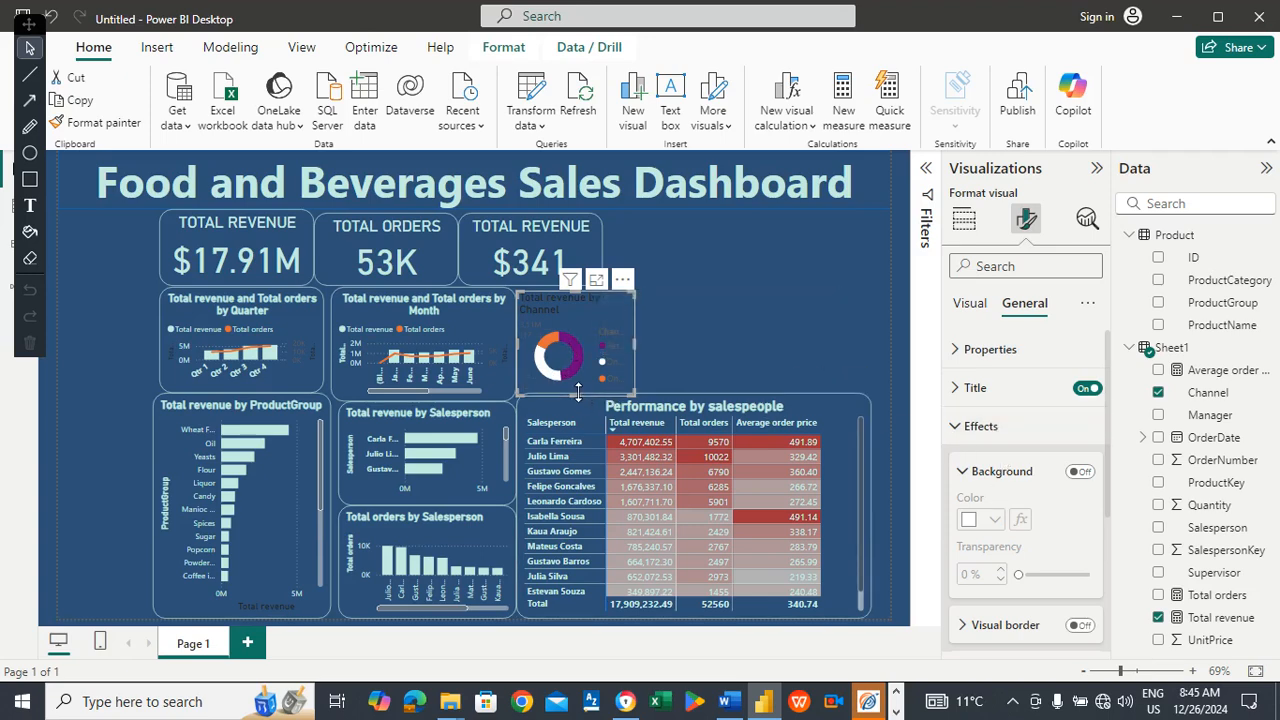
pyautogui.moveTo(579, 390); pyautogui.dragTo(579, 386)
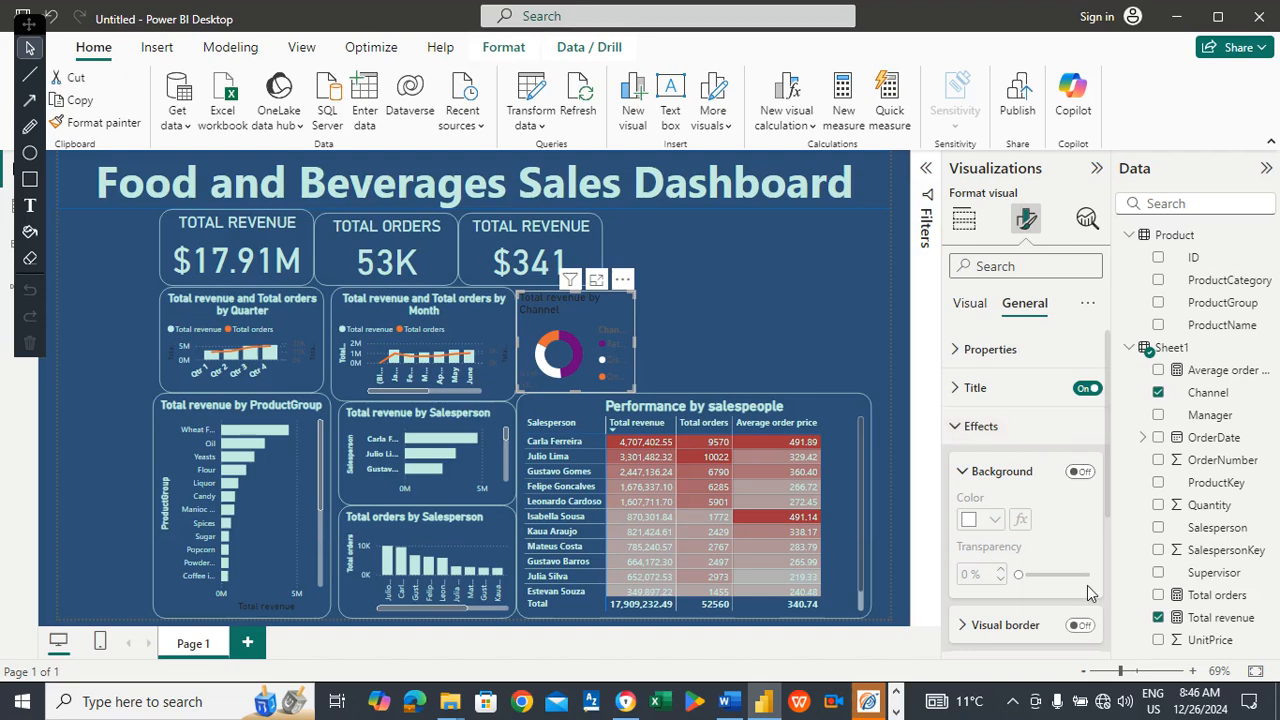
# Turn on the Total revenue by Channel donut chart's visual border in light mint with 20 px rounded corners.
pyautogui.click(1081, 625)
pyautogui.moveTo(1105, 479); pyautogui.dragTo(1107, 543)
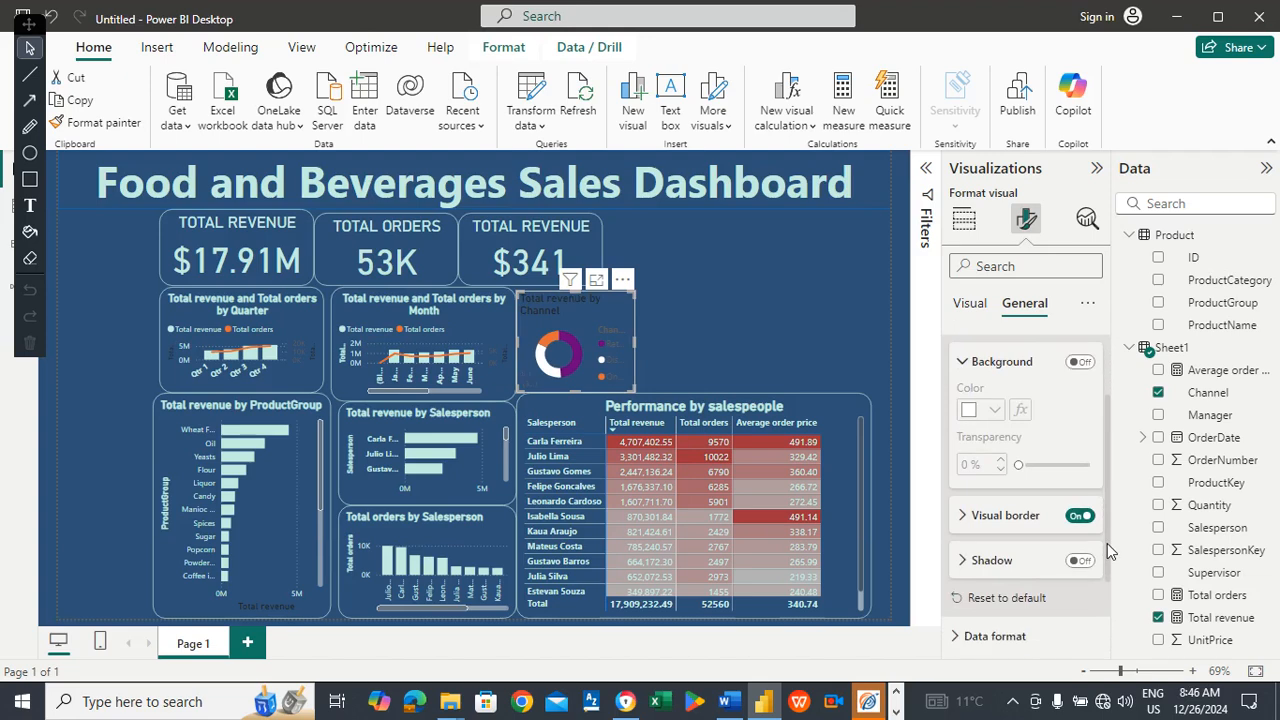
pyautogui.click(1012, 515)
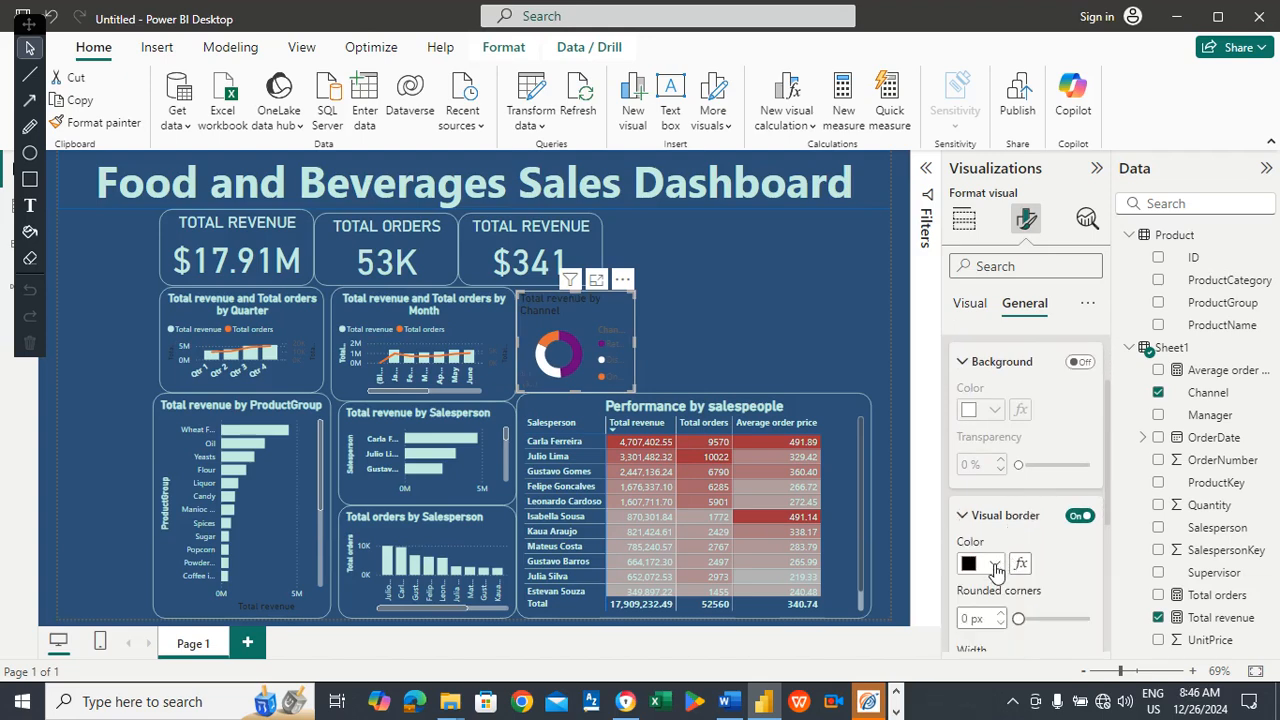
pyautogui.click(995, 565)
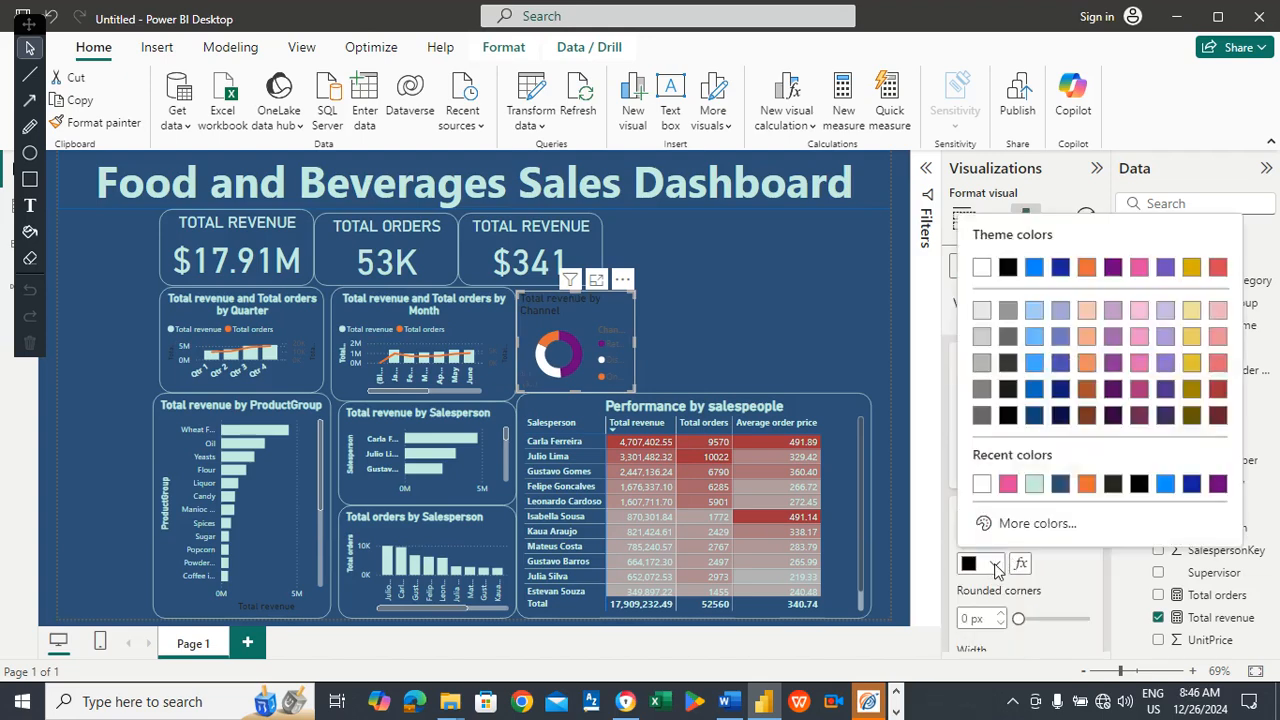
pyautogui.click(1035, 486)
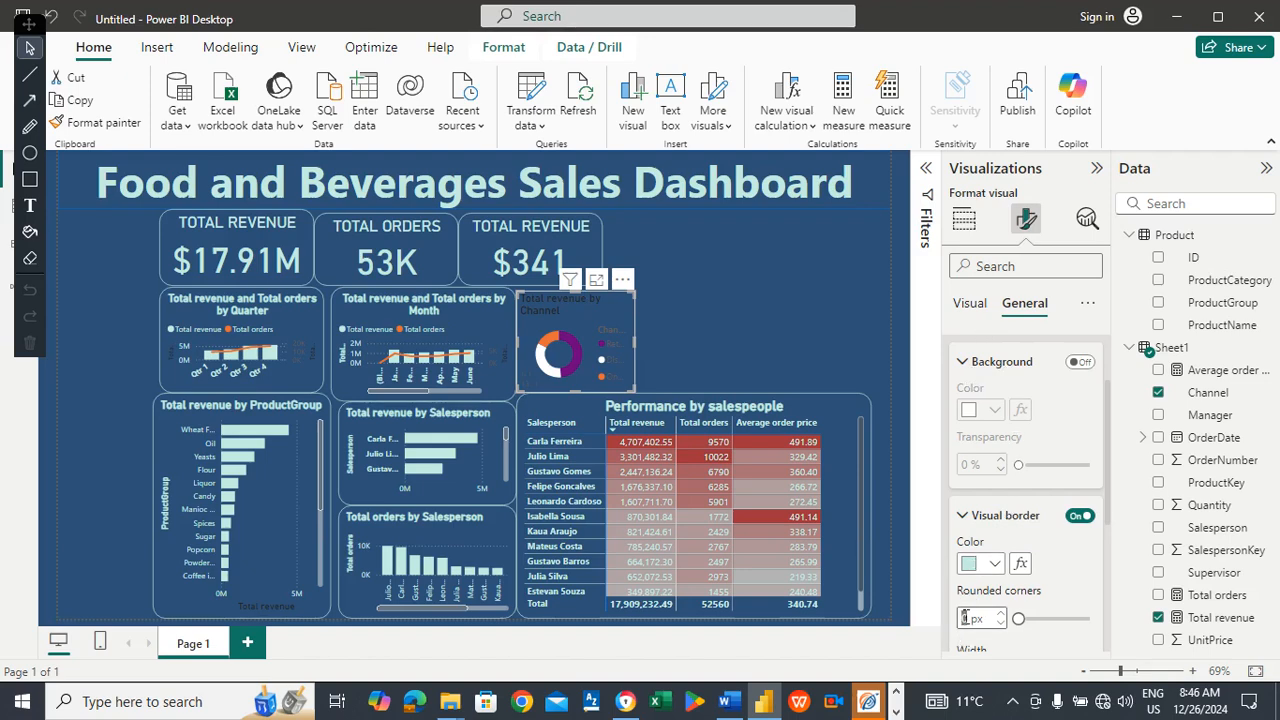
pyautogui.write('20')
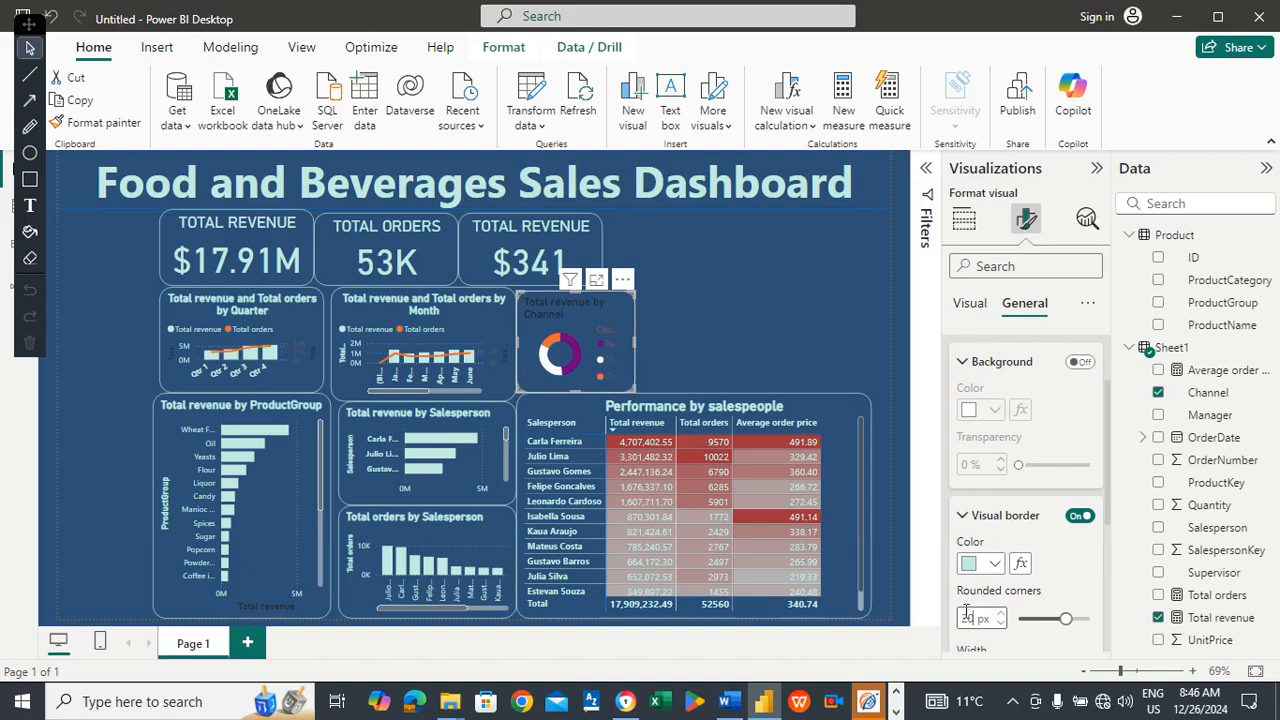
# Set the donut chart's legend text color to light mint and widen the chart slightly to give the labels room.
pyautogui.click(975, 305)
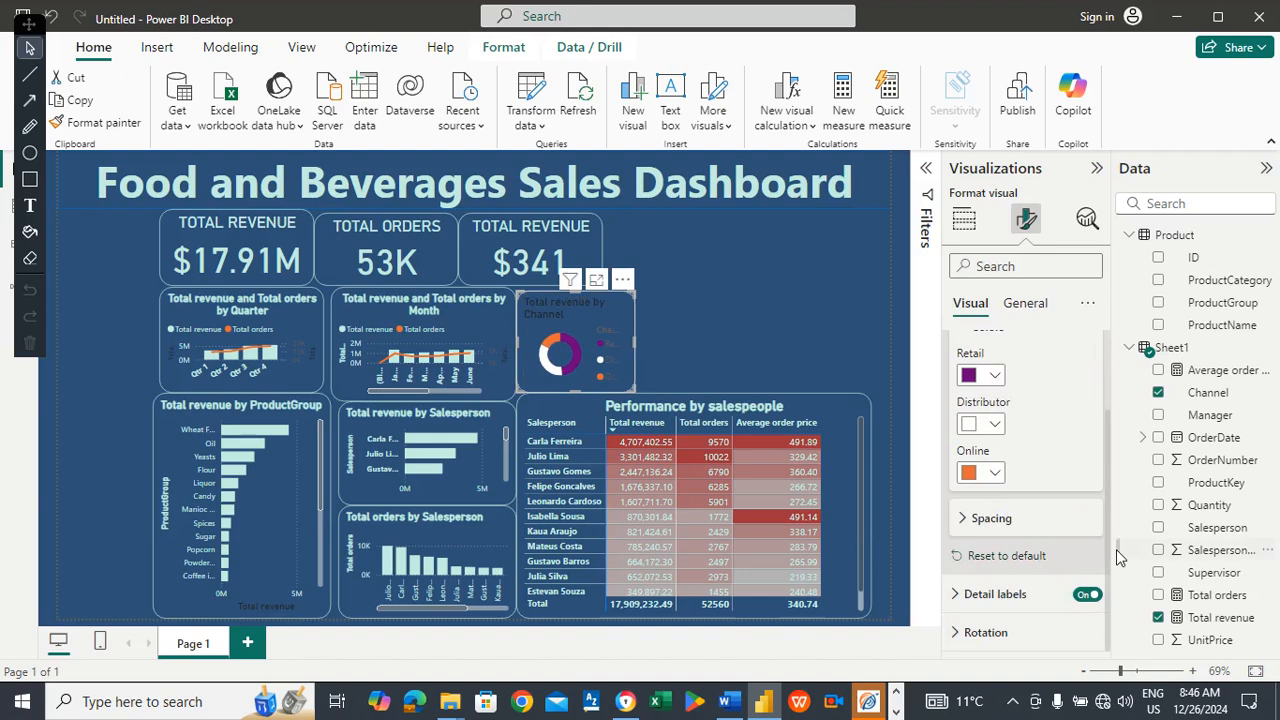
pyautogui.moveTo(1110, 575); pyautogui.dragTo(1110, 462)
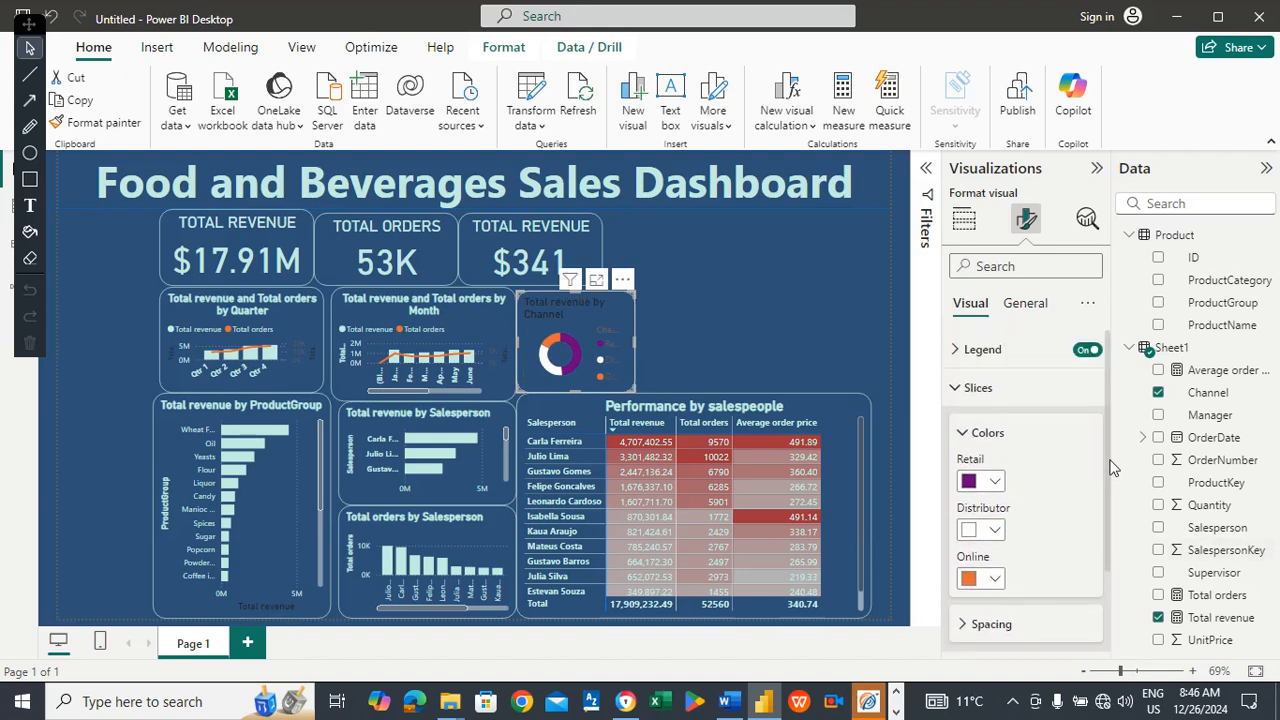
pyautogui.click(1017, 350)
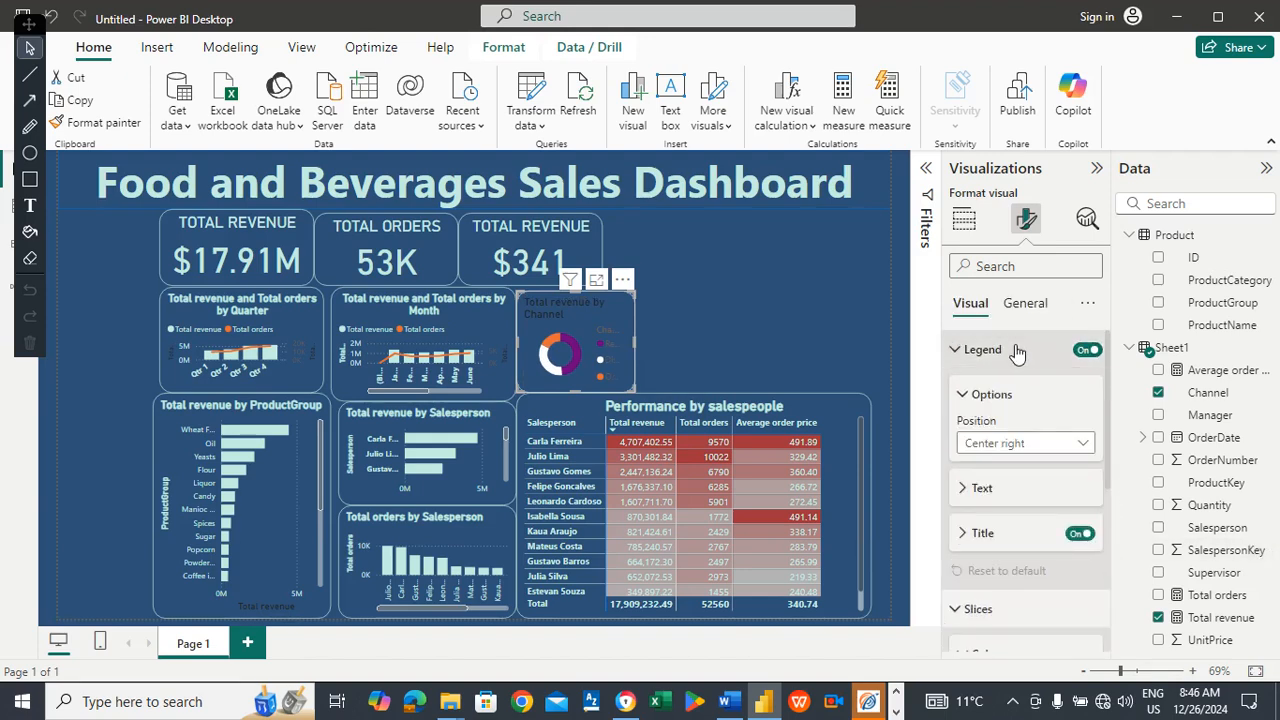
pyautogui.click(1008, 494)
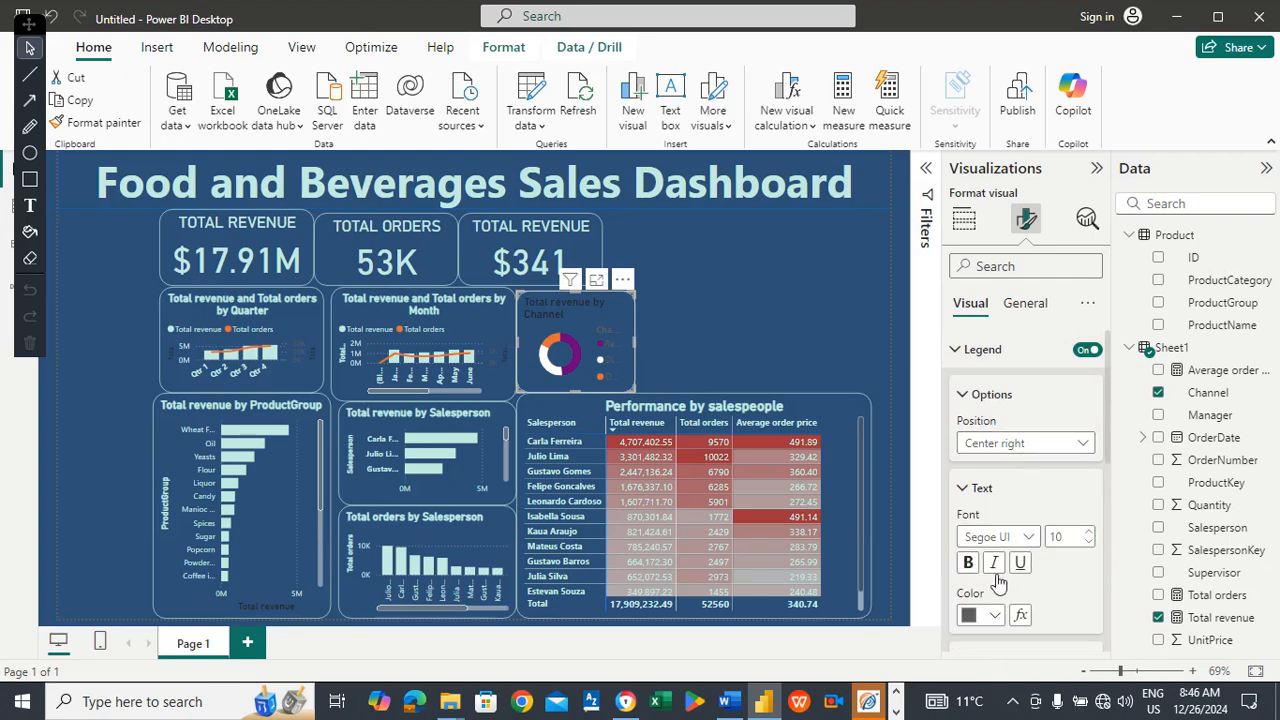
pyautogui.click(996, 614)
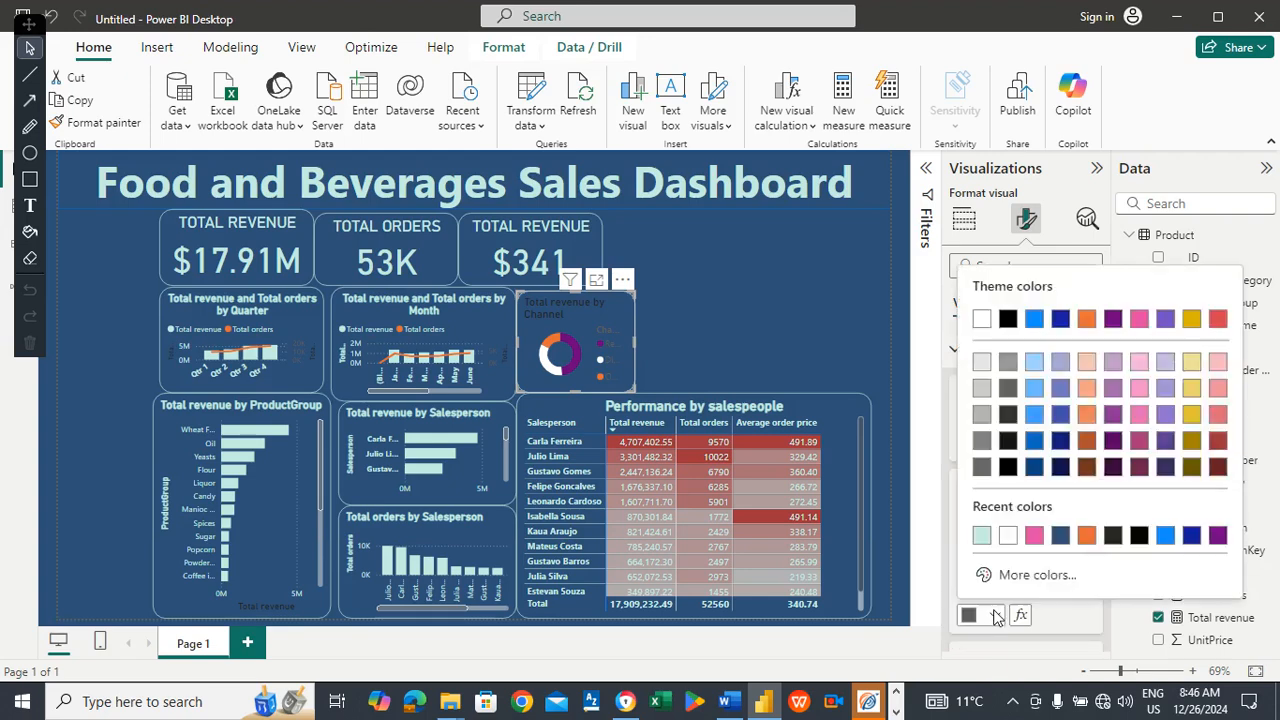
pyautogui.click(984, 536)
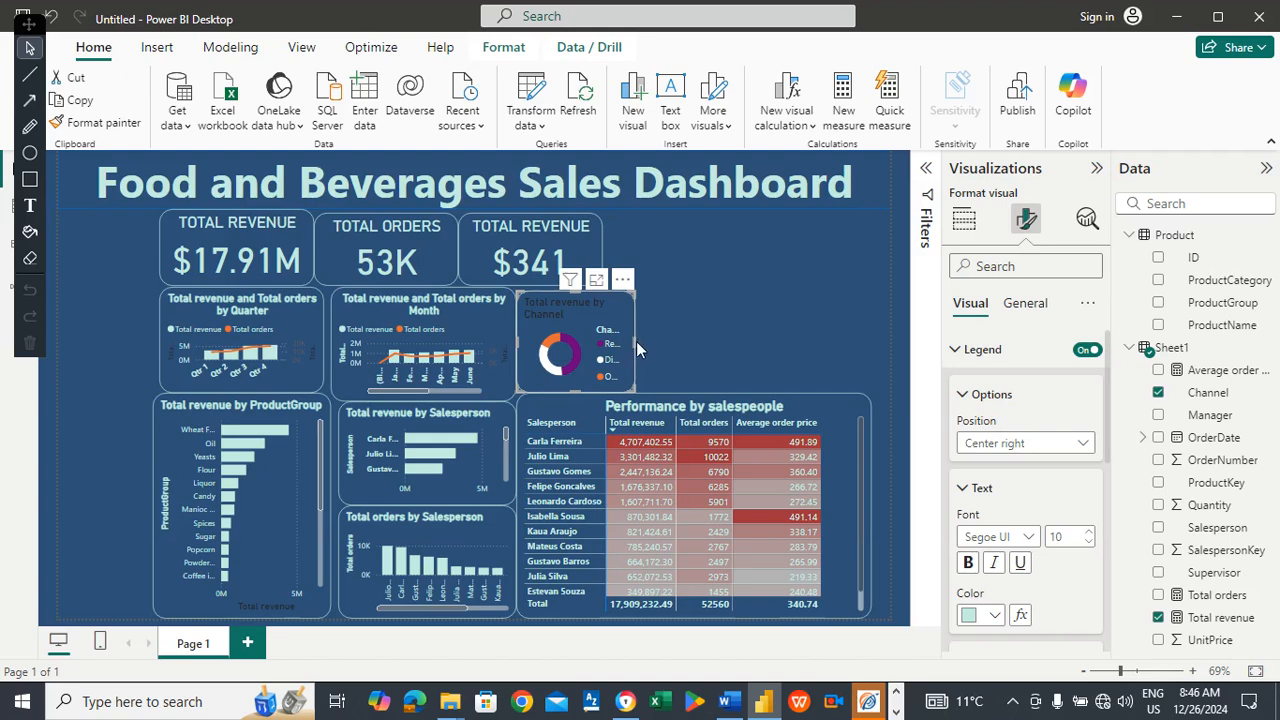
pyautogui.moveTo(639, 342); pyautogui.dragTo(641, 342)
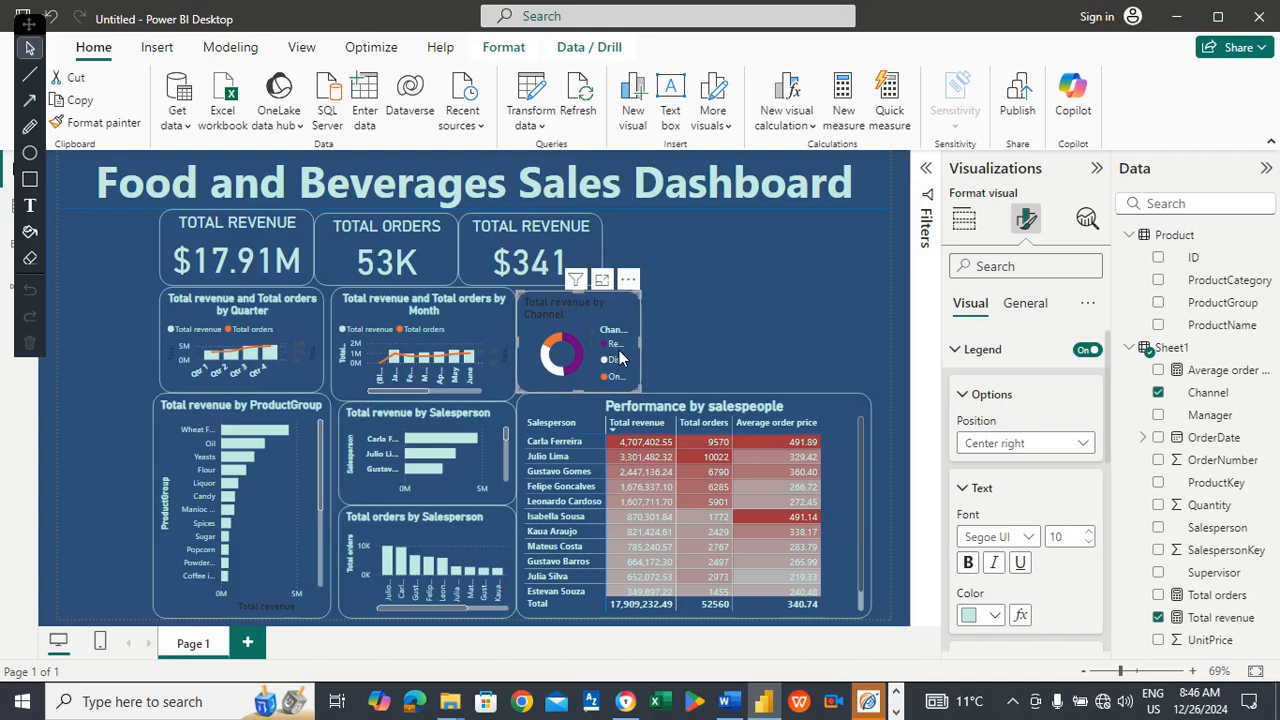
# Format the donut chart's title as bold, centered text in light mint.
pyautogui.click(1038, 306)
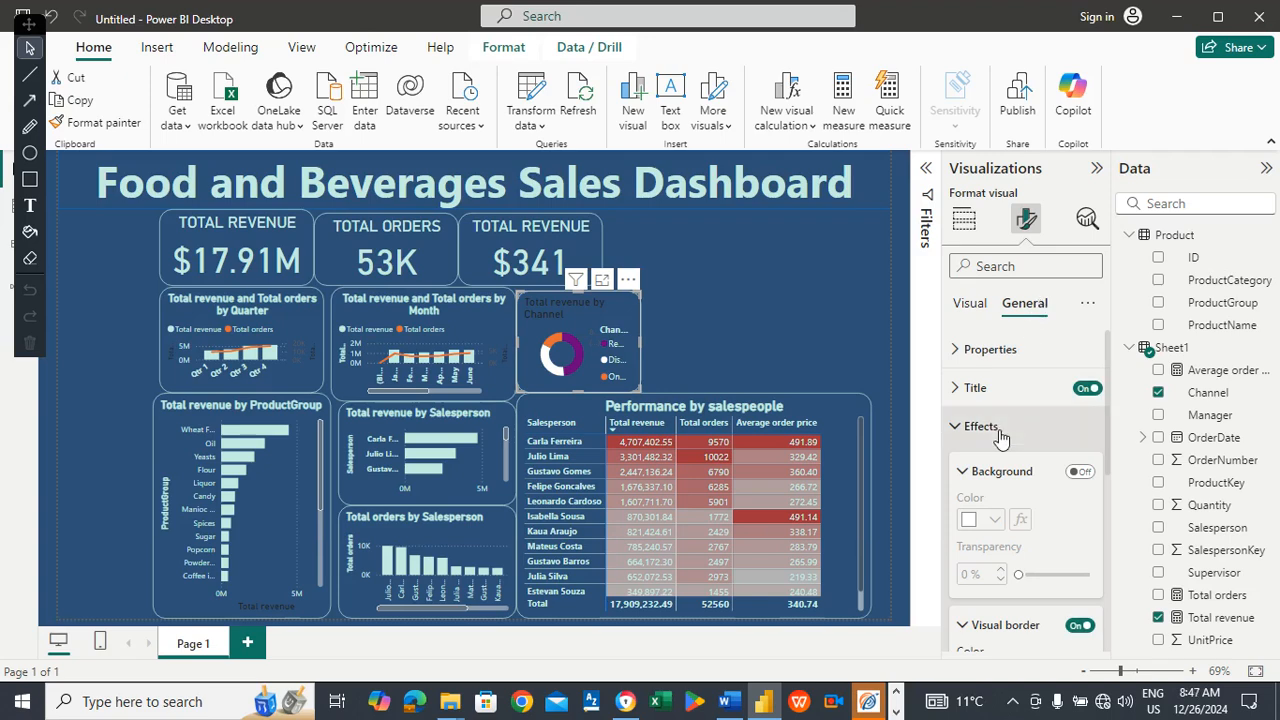
pyautogui.click(990, 388)
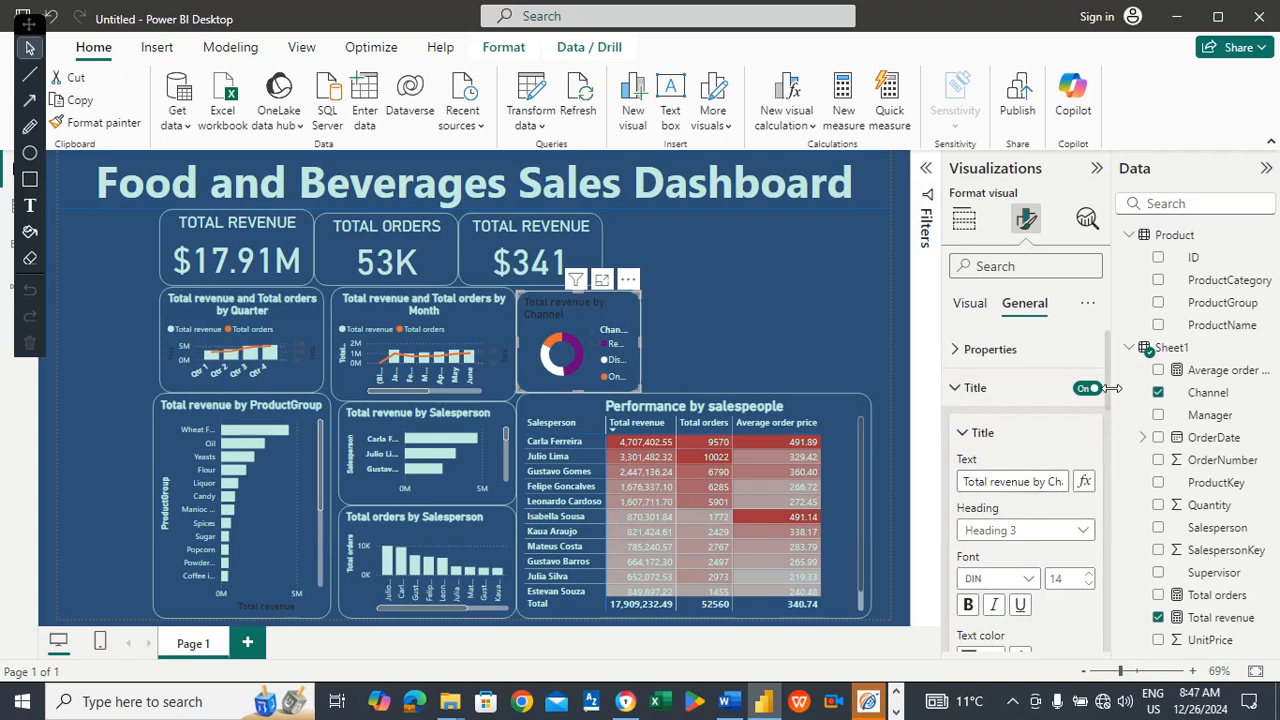
pyautogui.moveTo(1108, 392); pyautogui.dragTo(1114, 436)
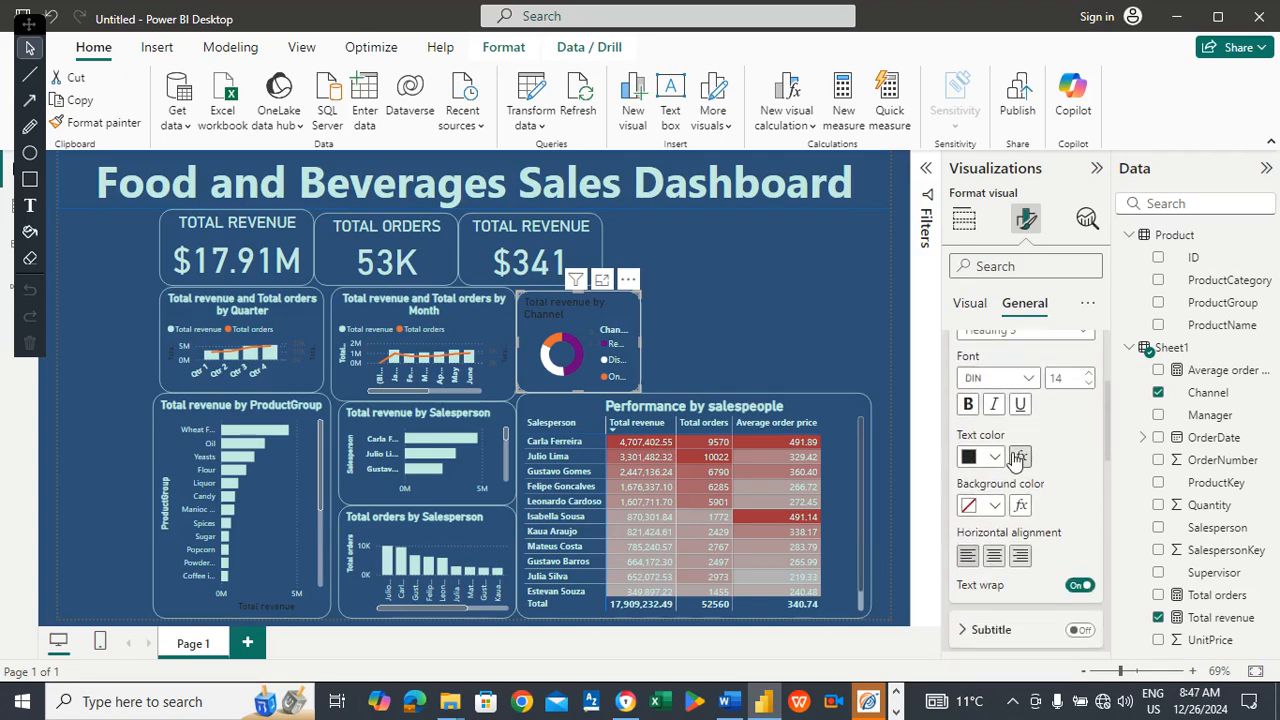
pyautogui.click(998, 457)
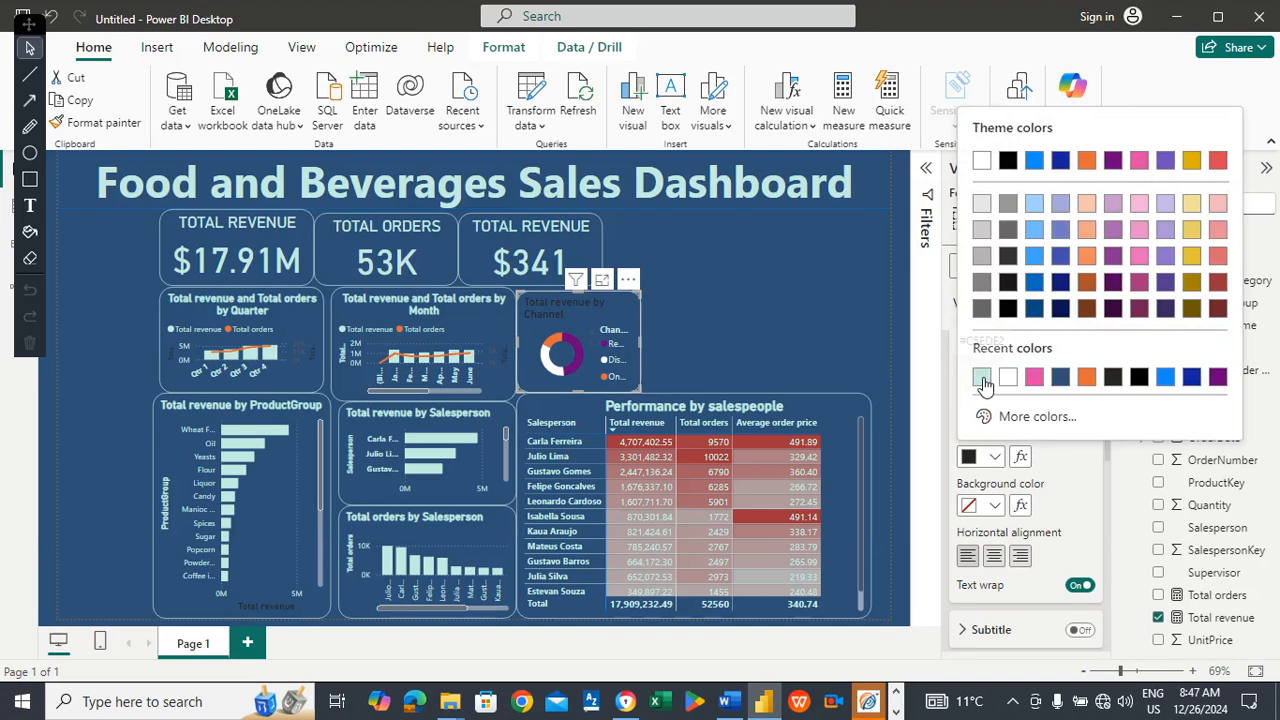
pyautogui.click(984, 376)
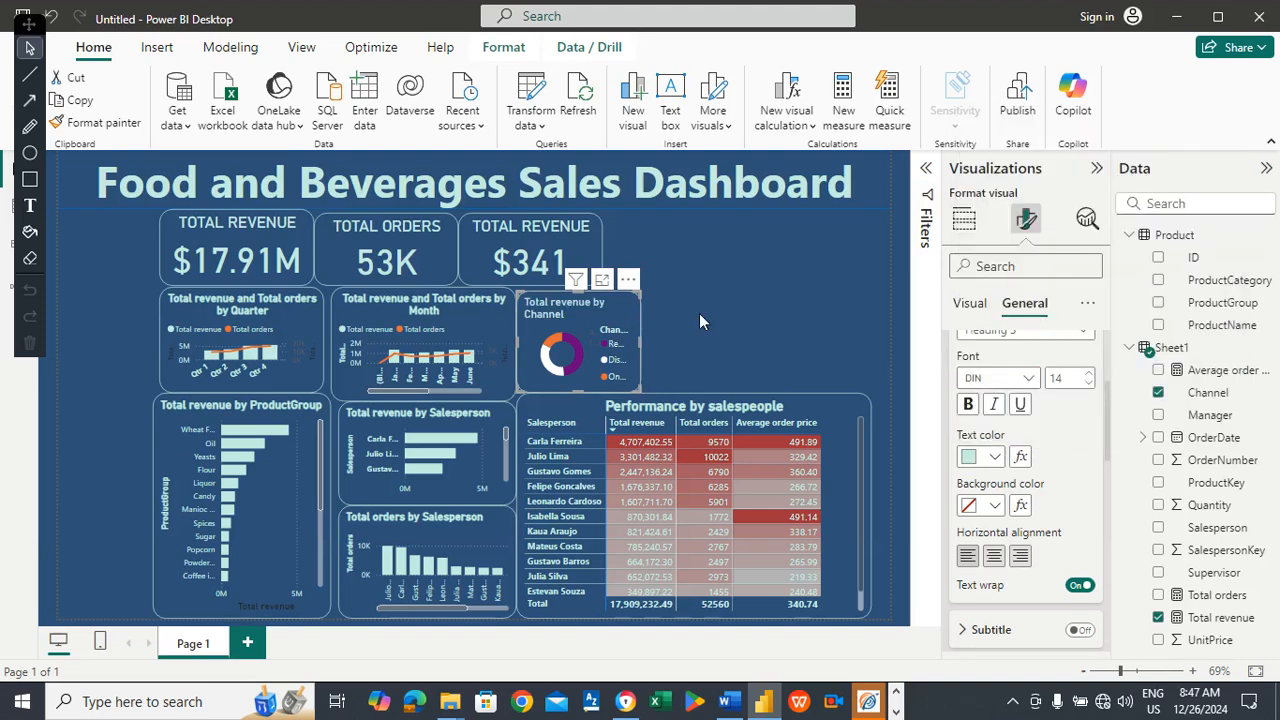
pyautogui.click(967, 405)
pyautogui.click(994, 558)
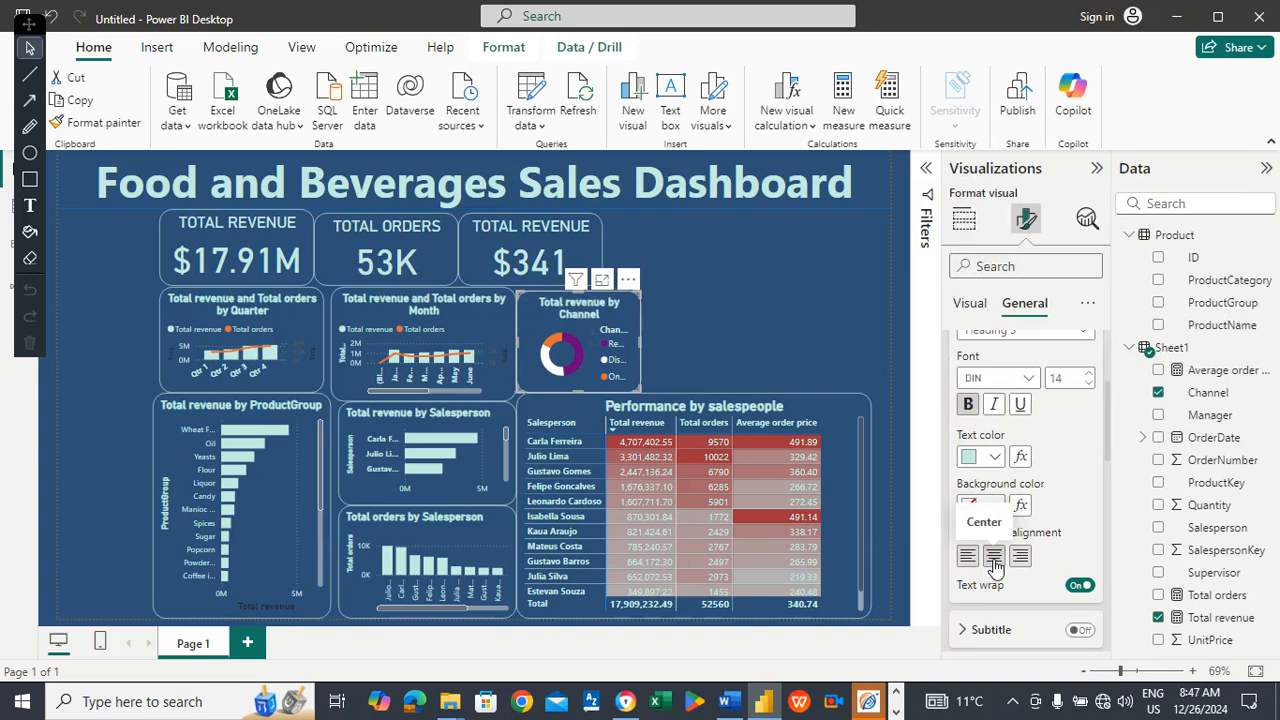
# Set the color of the donut chart's detail label values to light mint.
pyautogui.click(969, 304)
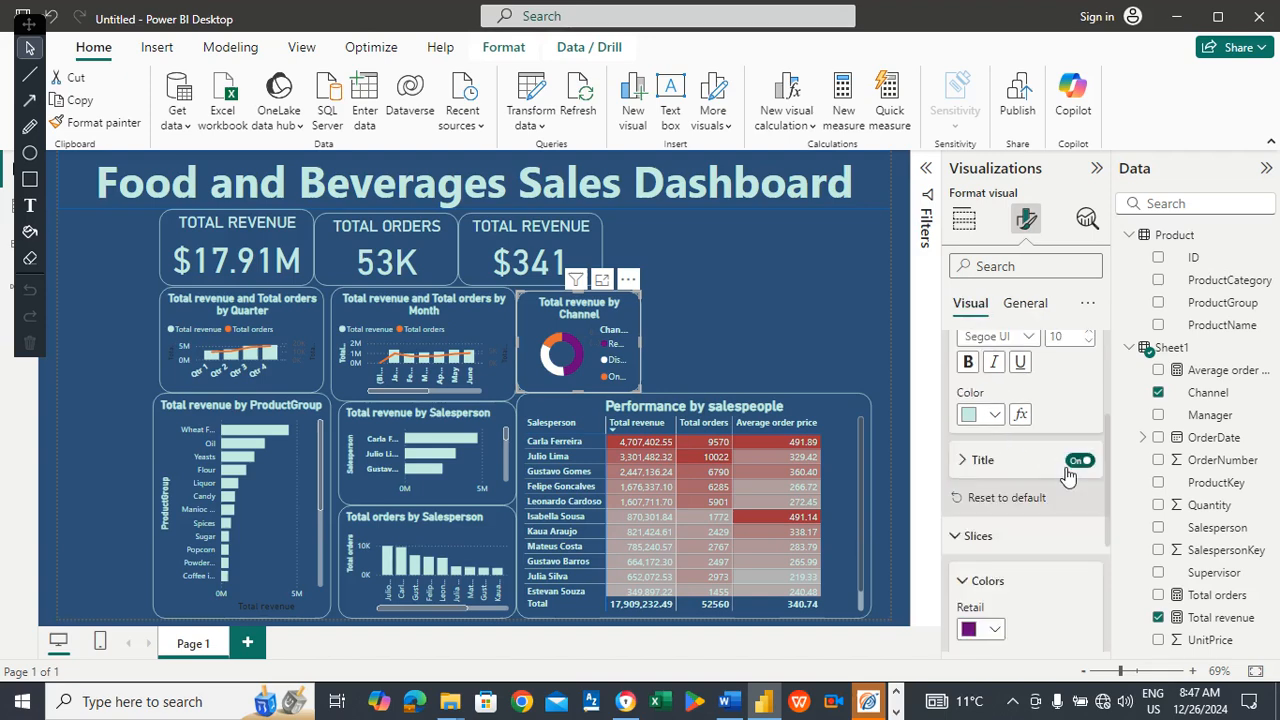
pyautogui.moveTo(1112, 465); pyautogui.dragTo(1112, 592)
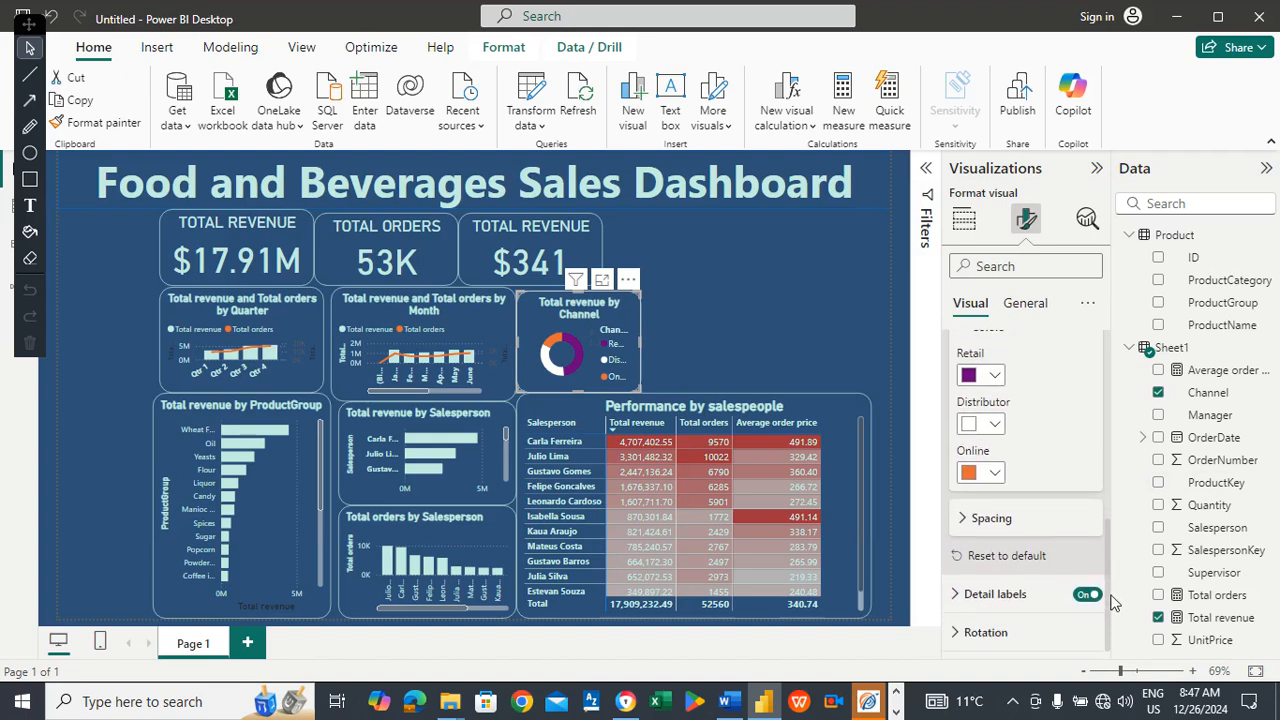
pyautogui.click(1013, 594)
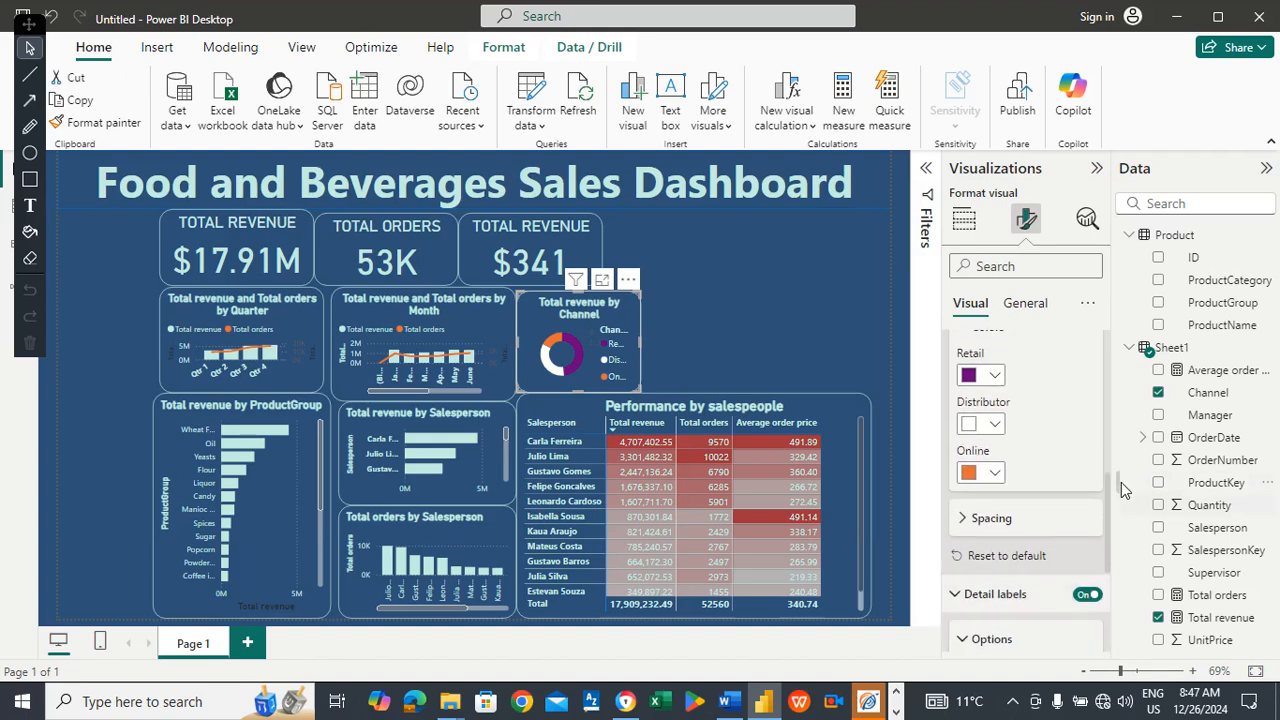
pyautogui.moveTo(1105, 489); pyautogui.dragTo(1098, 580)
pyautogui.click(1008, 556)
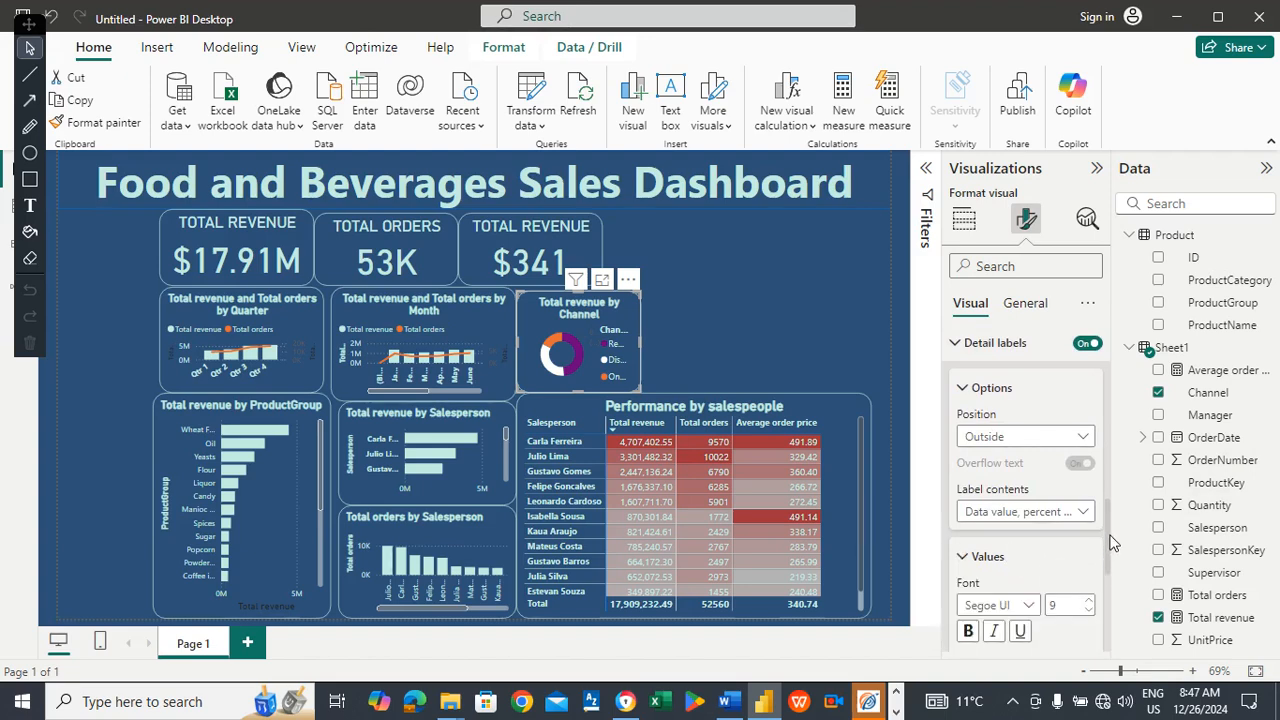
pyautogui.scroll(-3, 1113, 578)
pyautogui.click(994, 491)
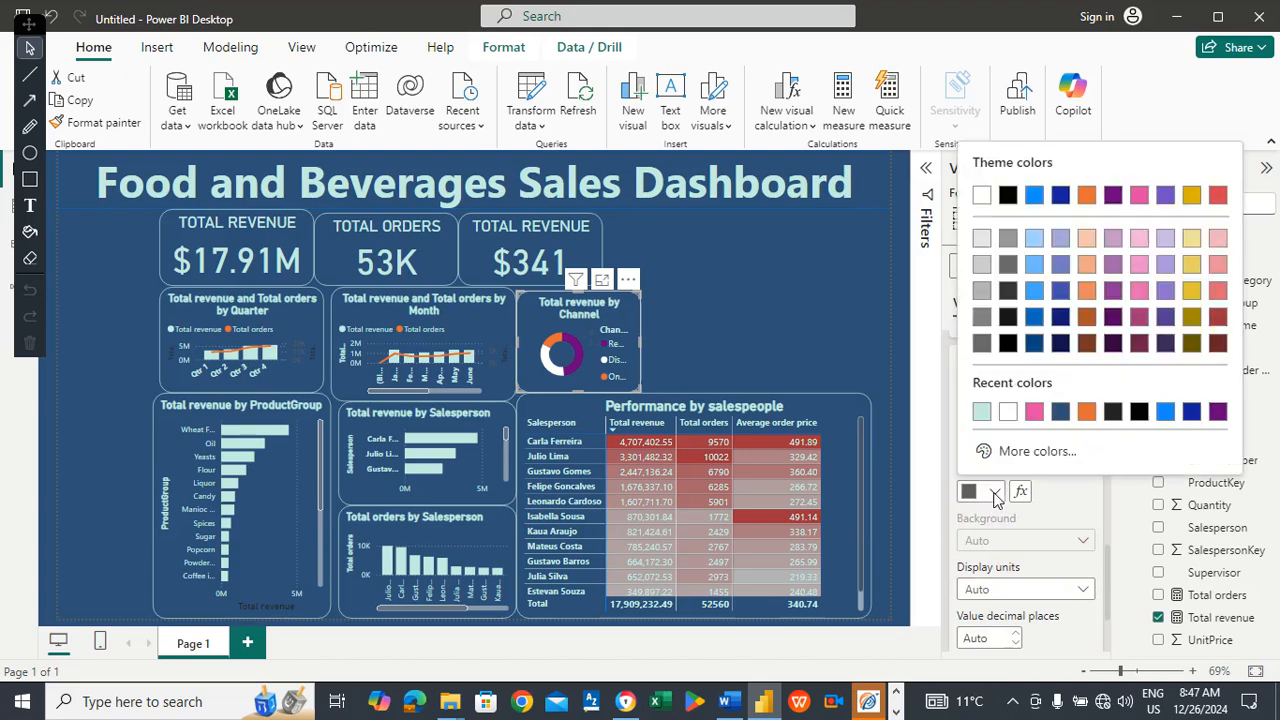
pyautogui.click(983, 412)
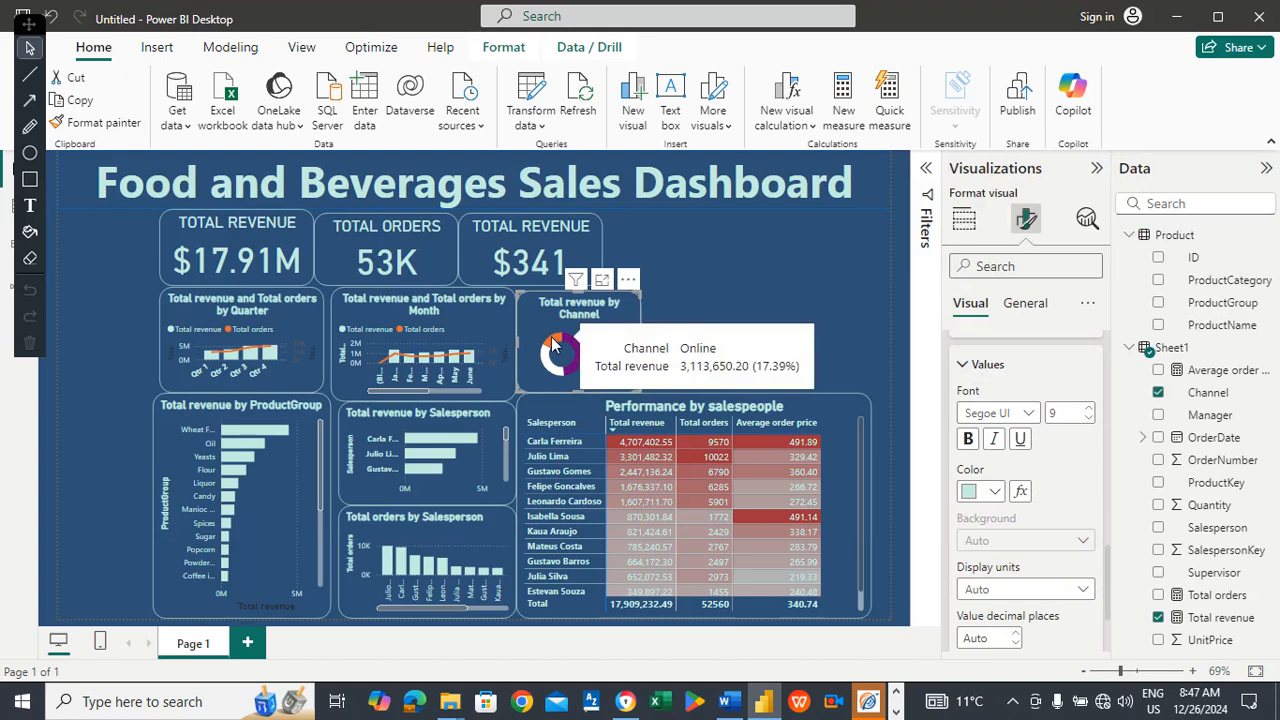
# Examine the donut chart's slices and detail labels in focus mode, and return to the report.
pyautogui.moveTo(548, 340)
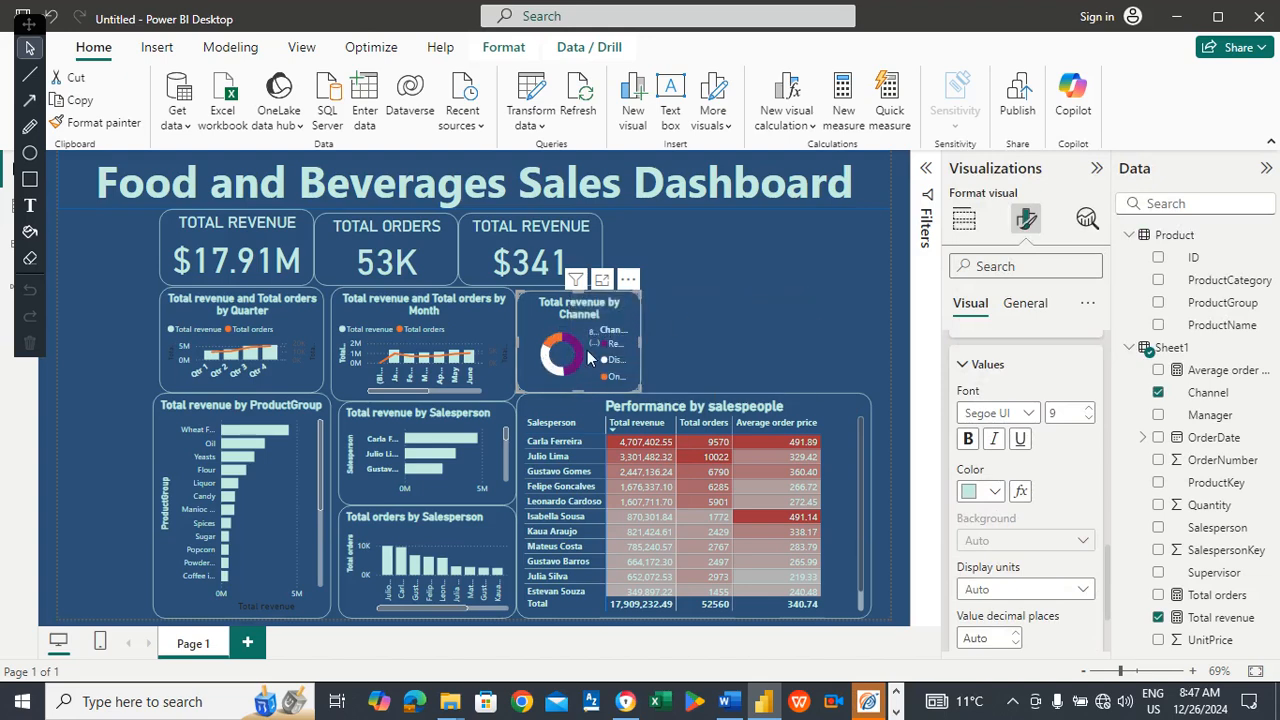
pyautogui.moveTo(582, 355)
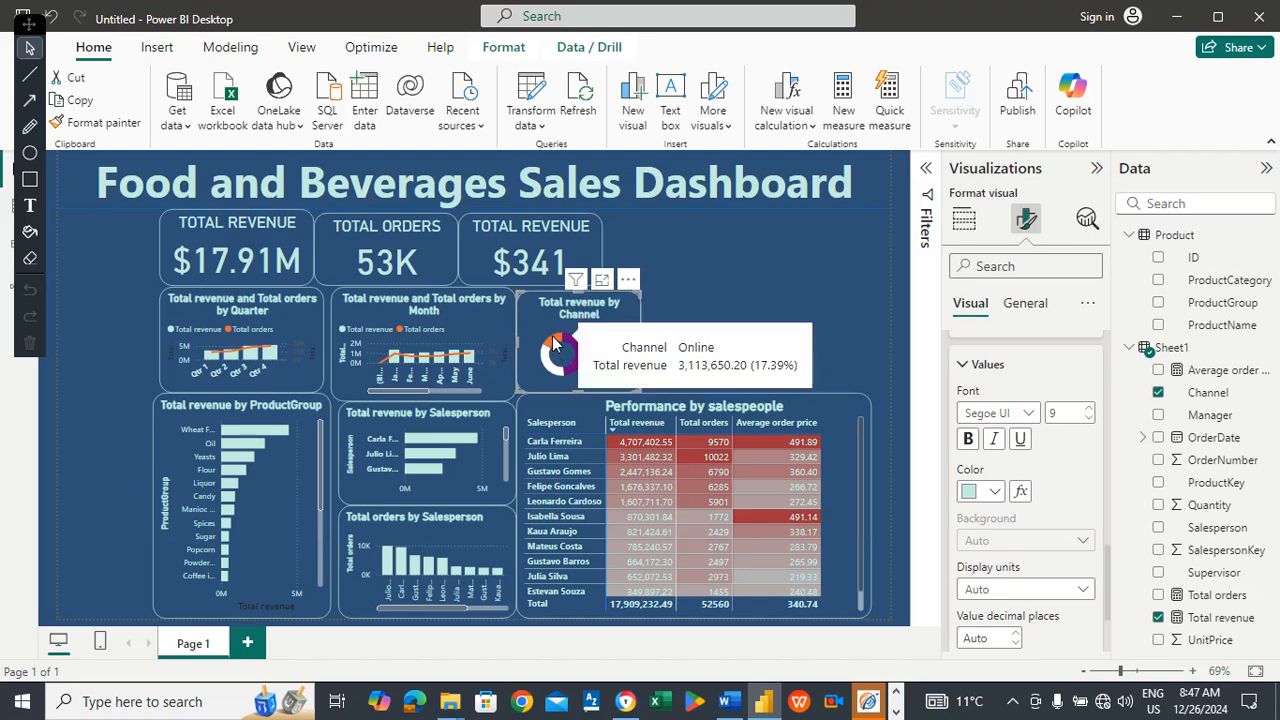
pyautogui.click(601, 280)
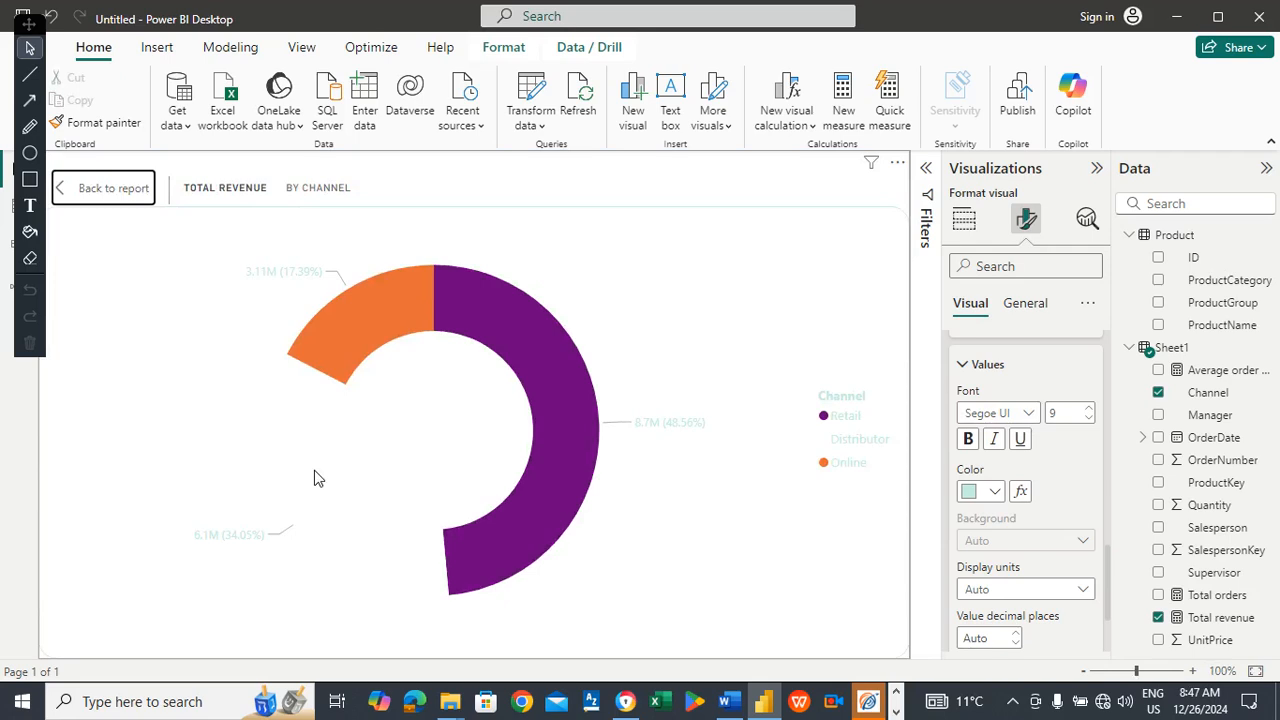
pyautogui.moveTo(314, 471)
pyautogui.click(93, 193)
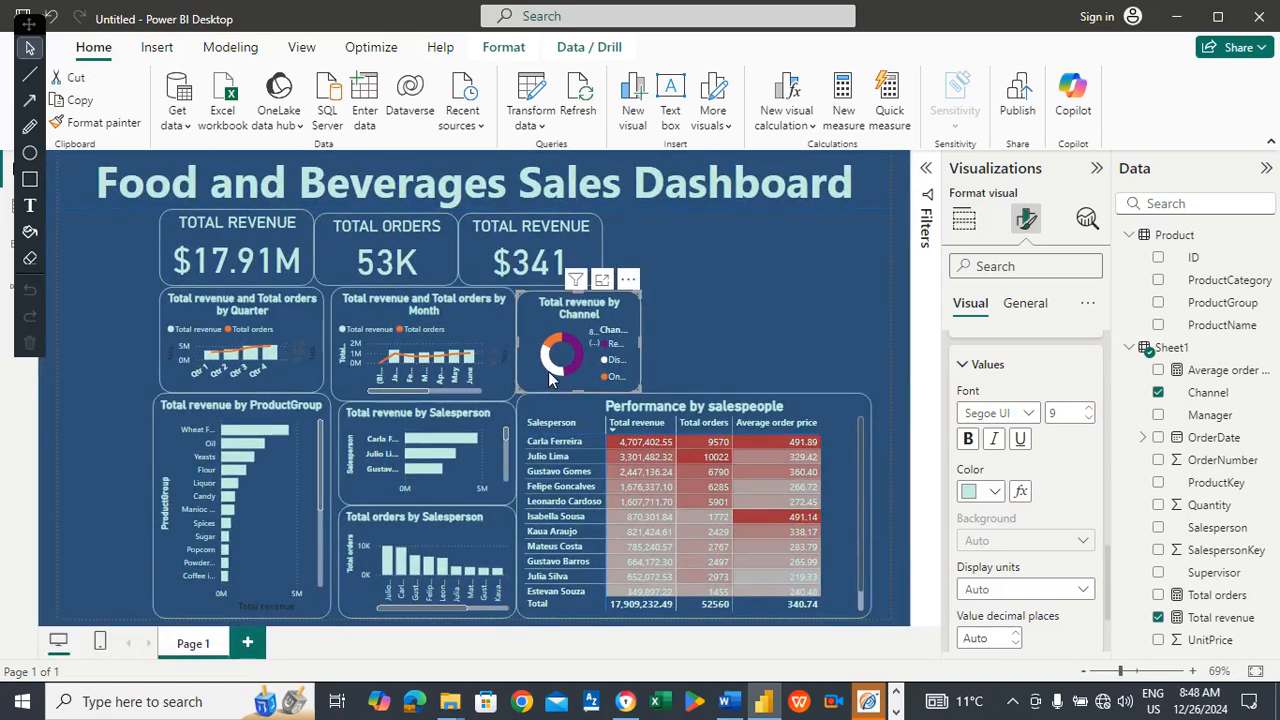
pyautogui.moveTo(551, 375)
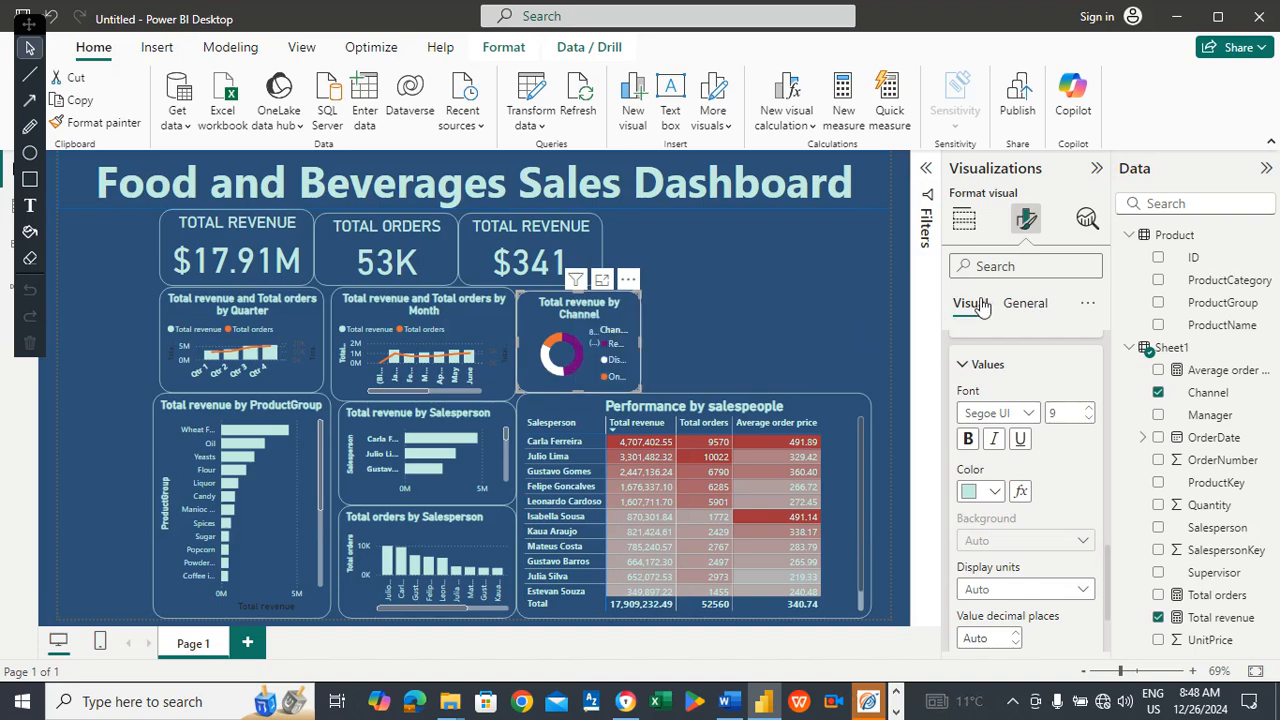
# Set the donut chart's Distributor slice color to light mint and check the chart in focus mode before returning to the report.
pyautogui.click(990, 366)
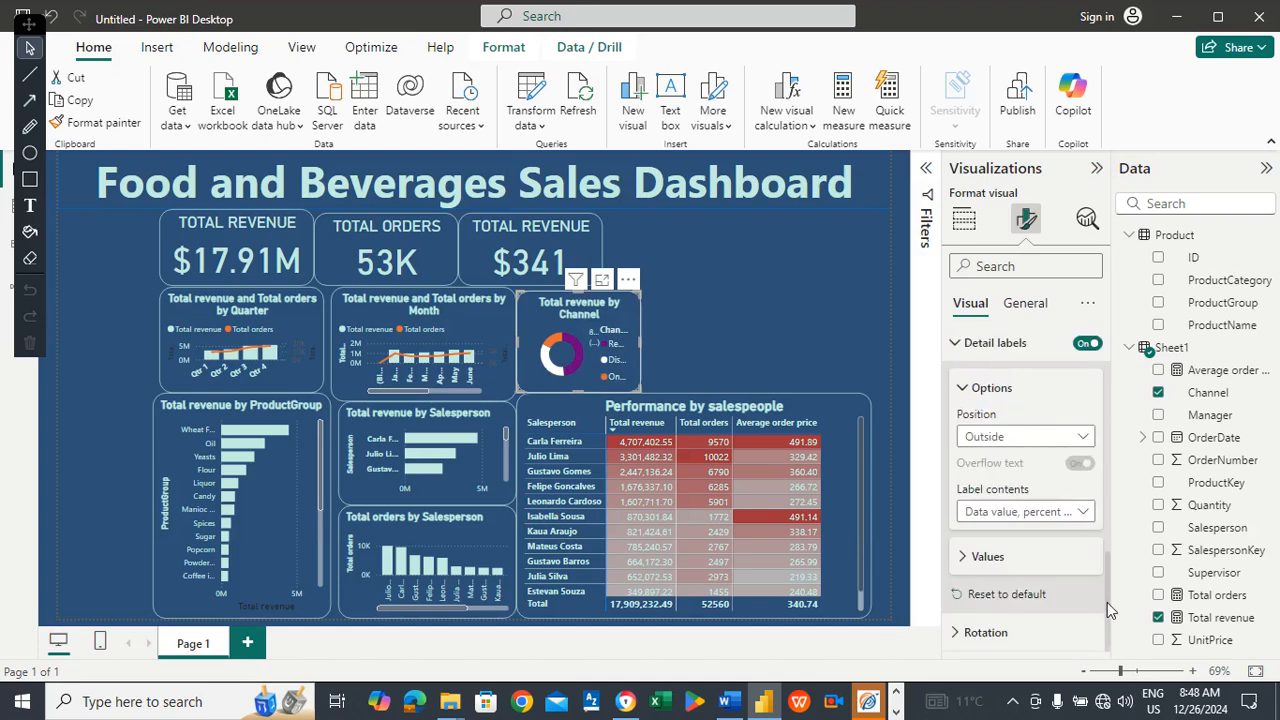
pyautogui.moveTo(1110, 600); pyautogui.dragTo(1110, 490)
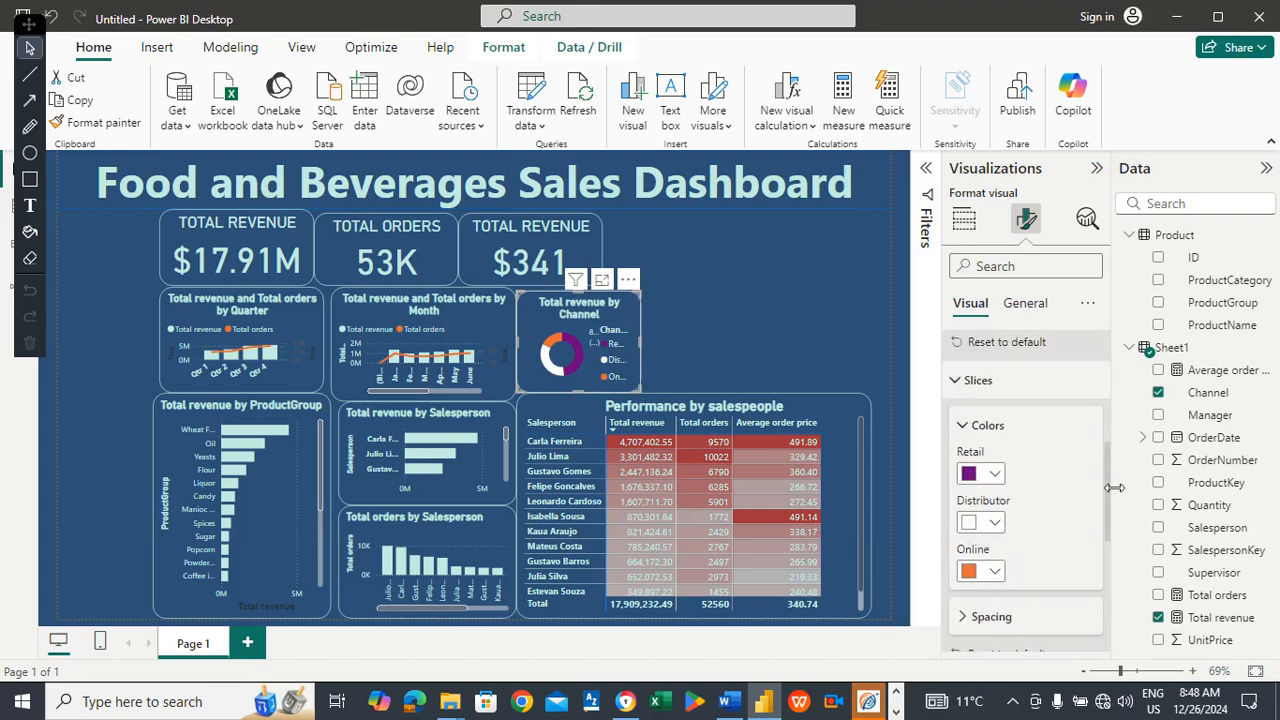
pyautogui.click(990, 522)
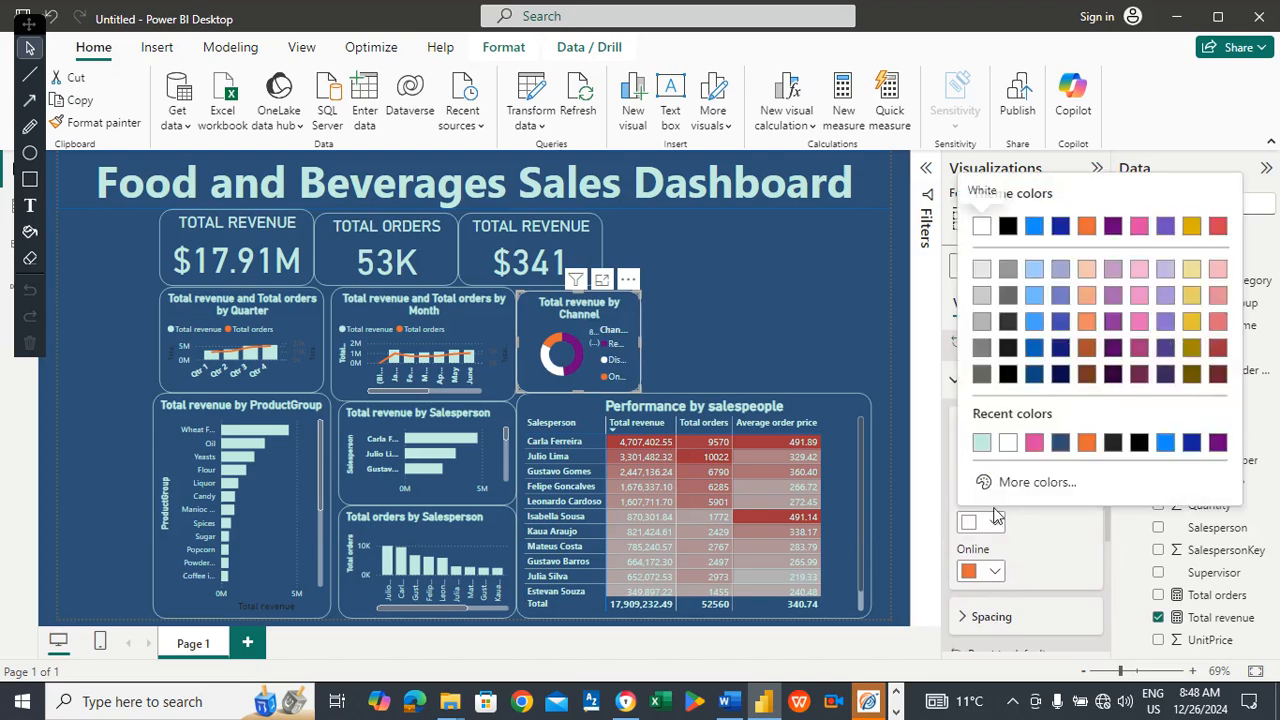
pyautogui.click(982, 444)
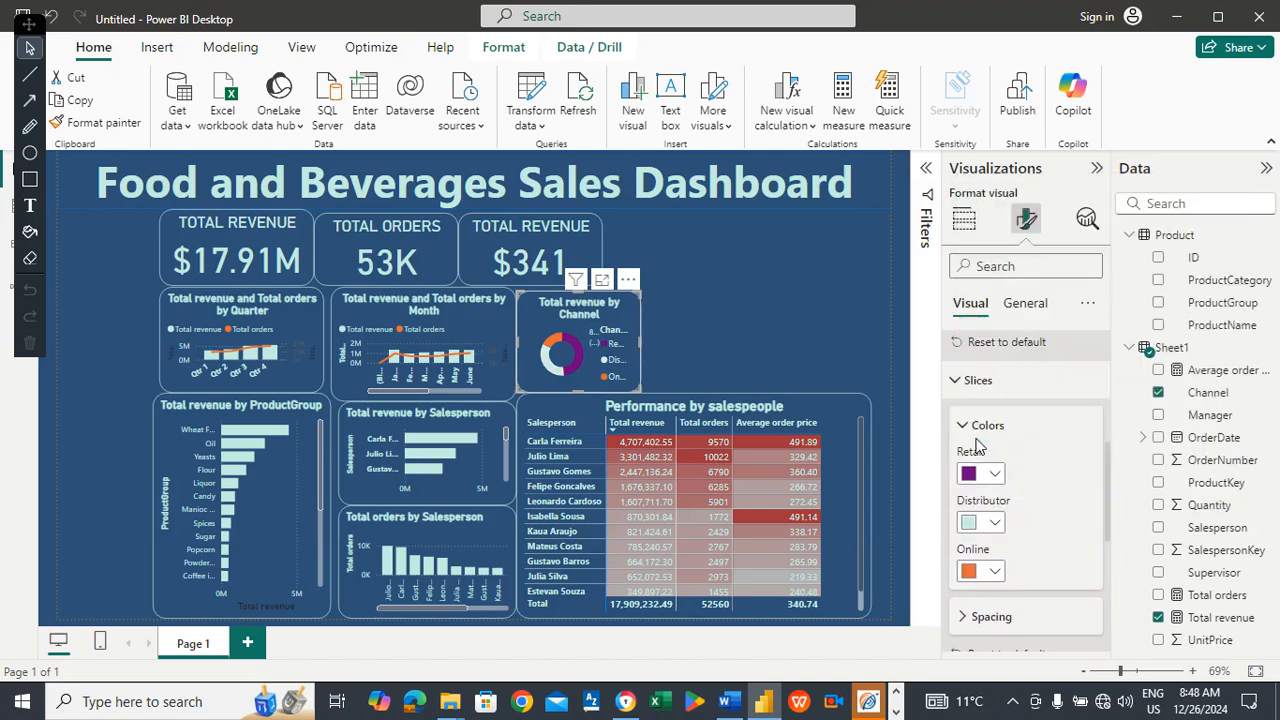
pyautogui.click(601, 281)
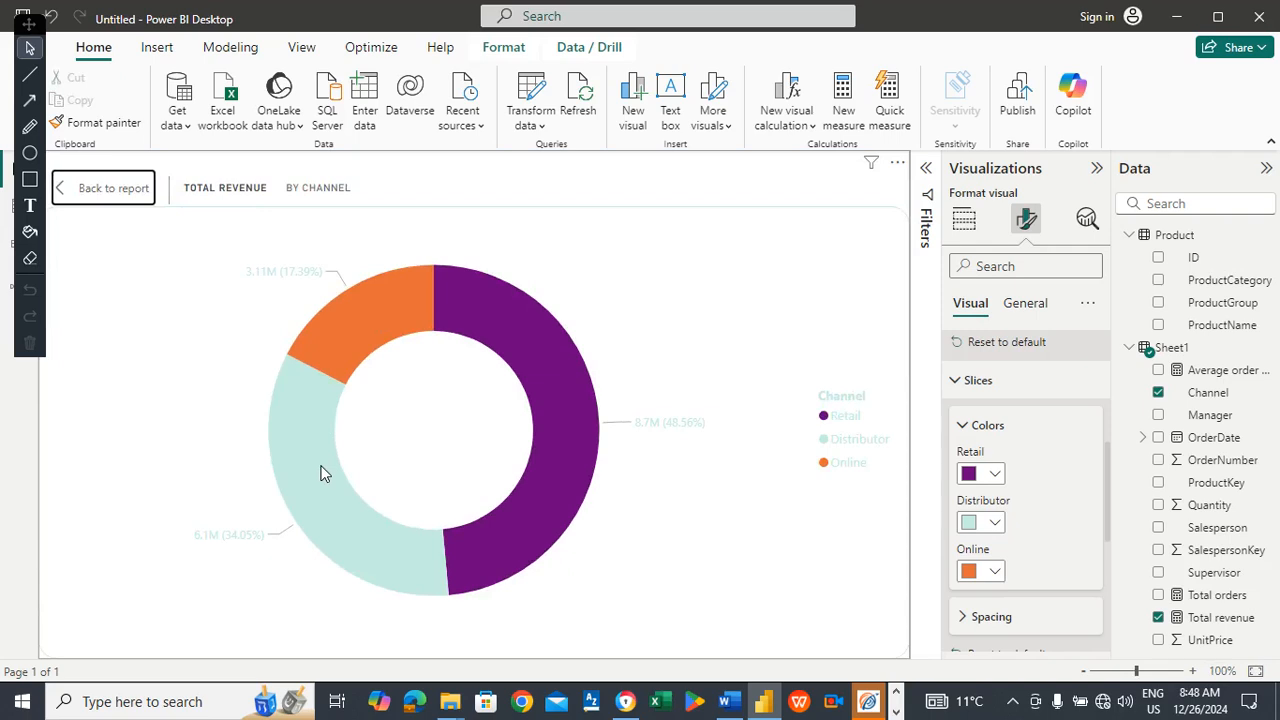
pyautogui.moveTo(317, 439)
pyautogui.click(113, 188)
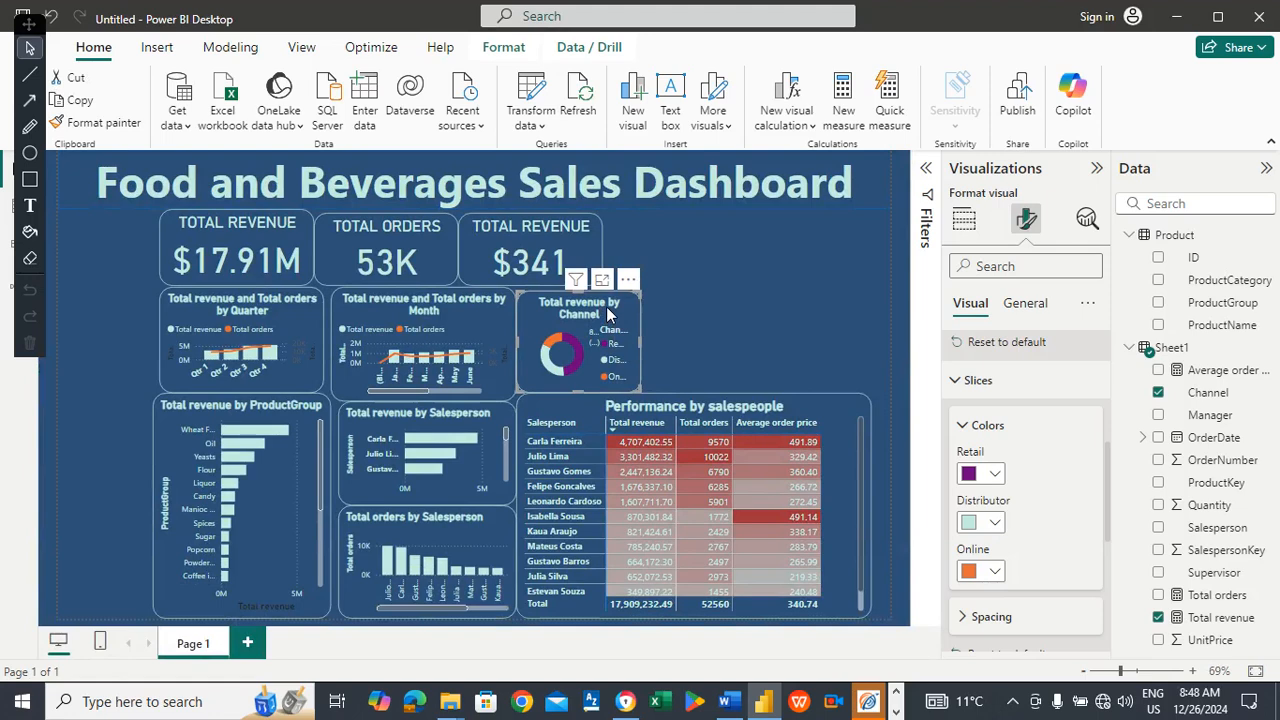
# Duplicate the Total revenue by Channel donut chart twice and line the copies up beside the original above the salespeople matrix.
pyautogui.click(680, 315)
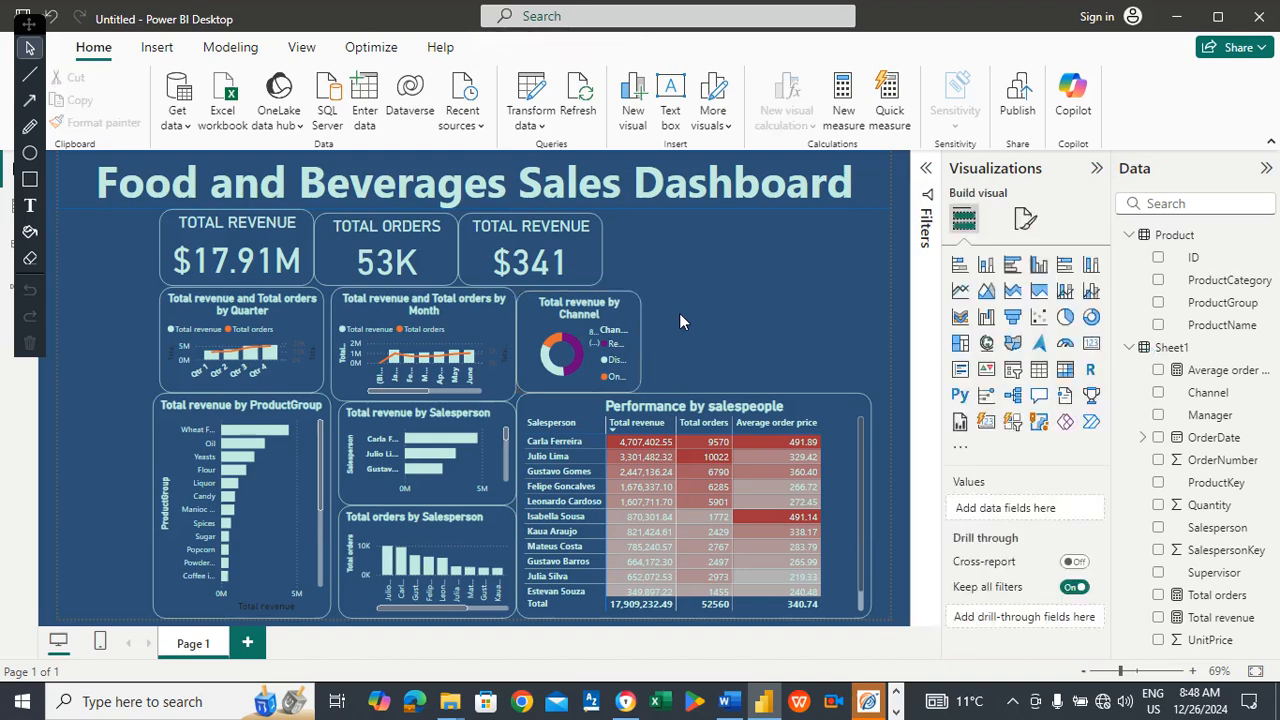
pyautogui.click(590, 318)
pyautogui.moveTo(597, 306); pyautogui.dragTo(714, 308)
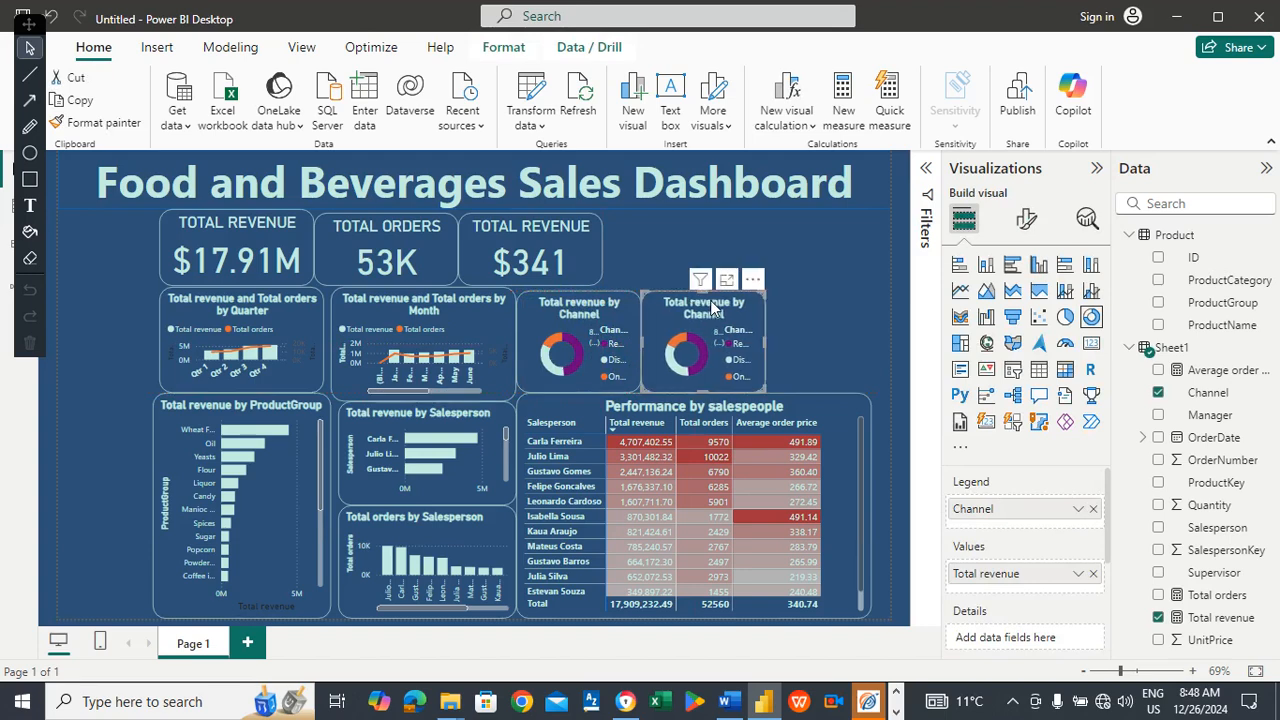
pyautogui.click(815, 301)
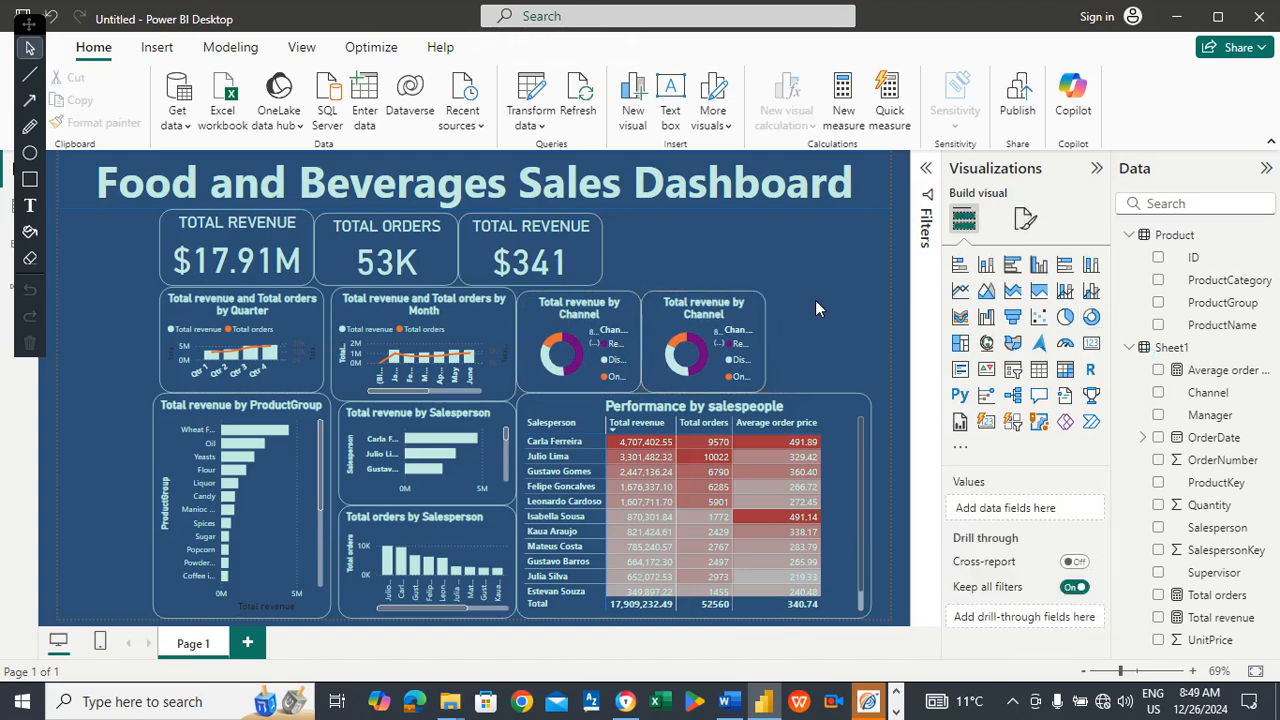
pyautogui.hotkey('ctrl', 'v')
pyautogui.moveTo(838, 316); pyautogui.dragTo(866, 315)
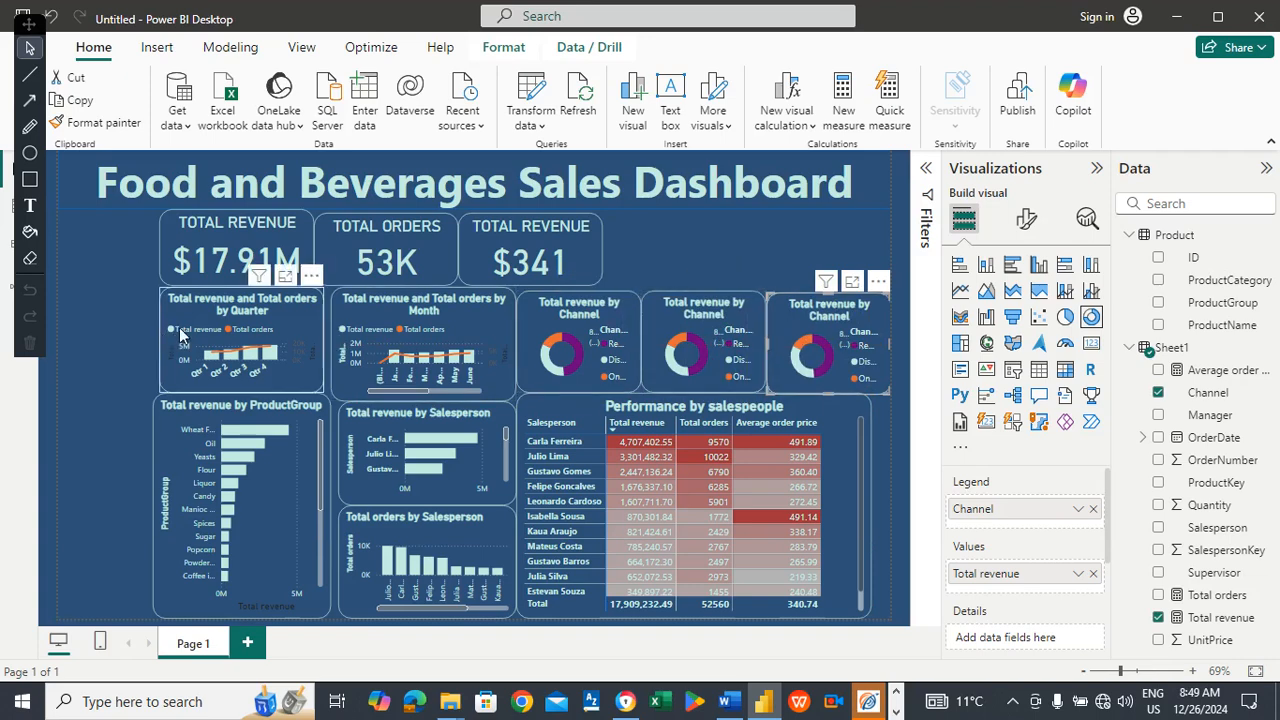
# Check the Task 8 requirements in the Word document, and replace Channel with ProductCategory as the middle donut chart's legend in Power BI.
pyautogui.click(676, 308)
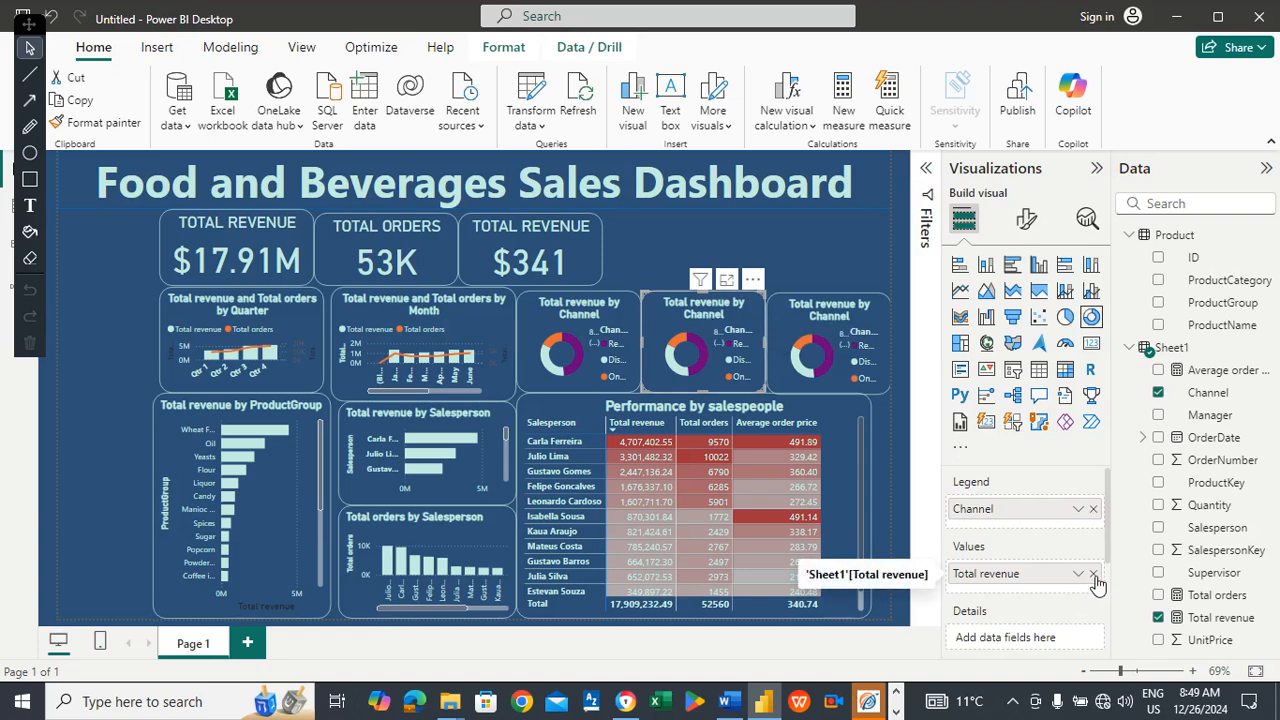
pyautogui.click(738, 705)
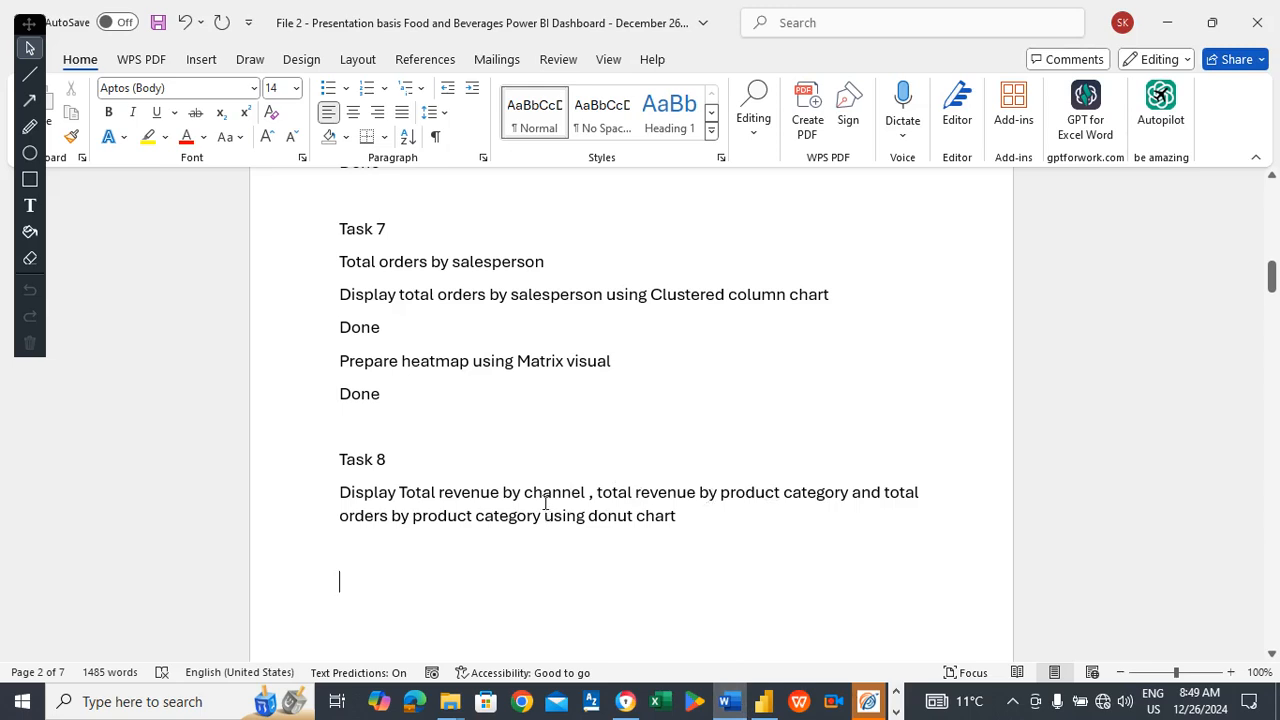
pyautogui.hotkey('alt', 'Tab')
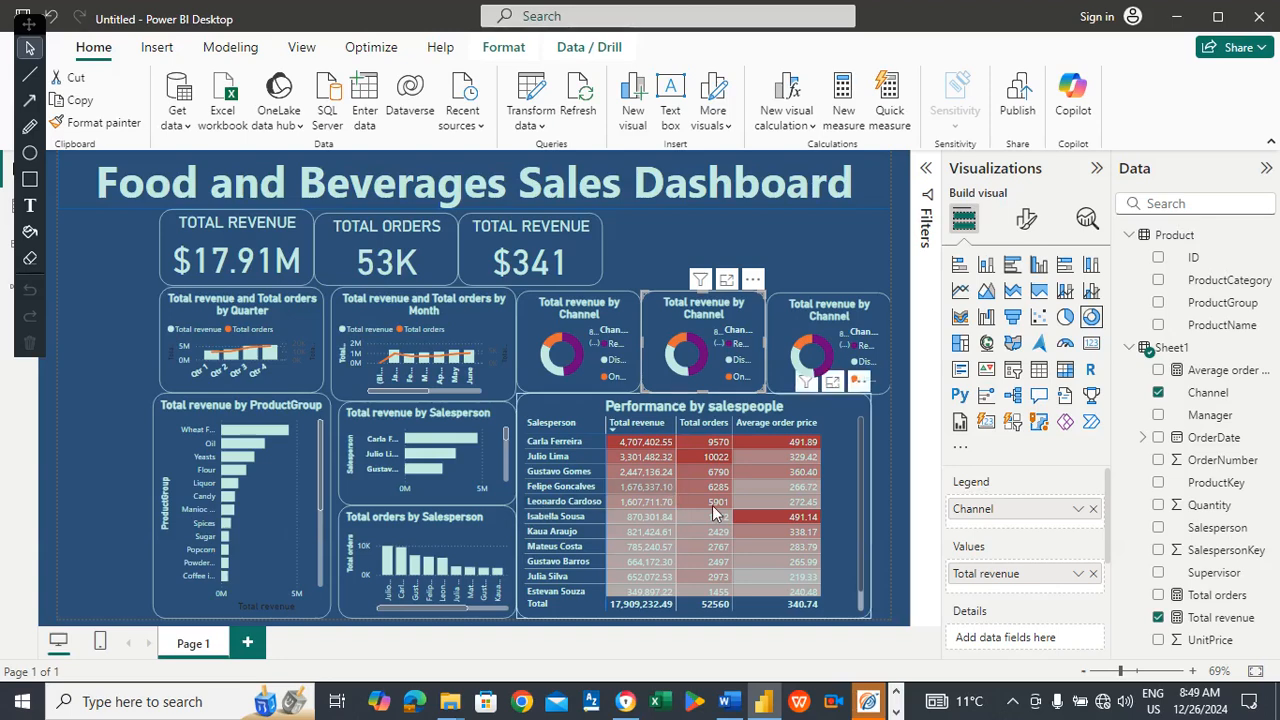
pyautogui.click(1094, 509)
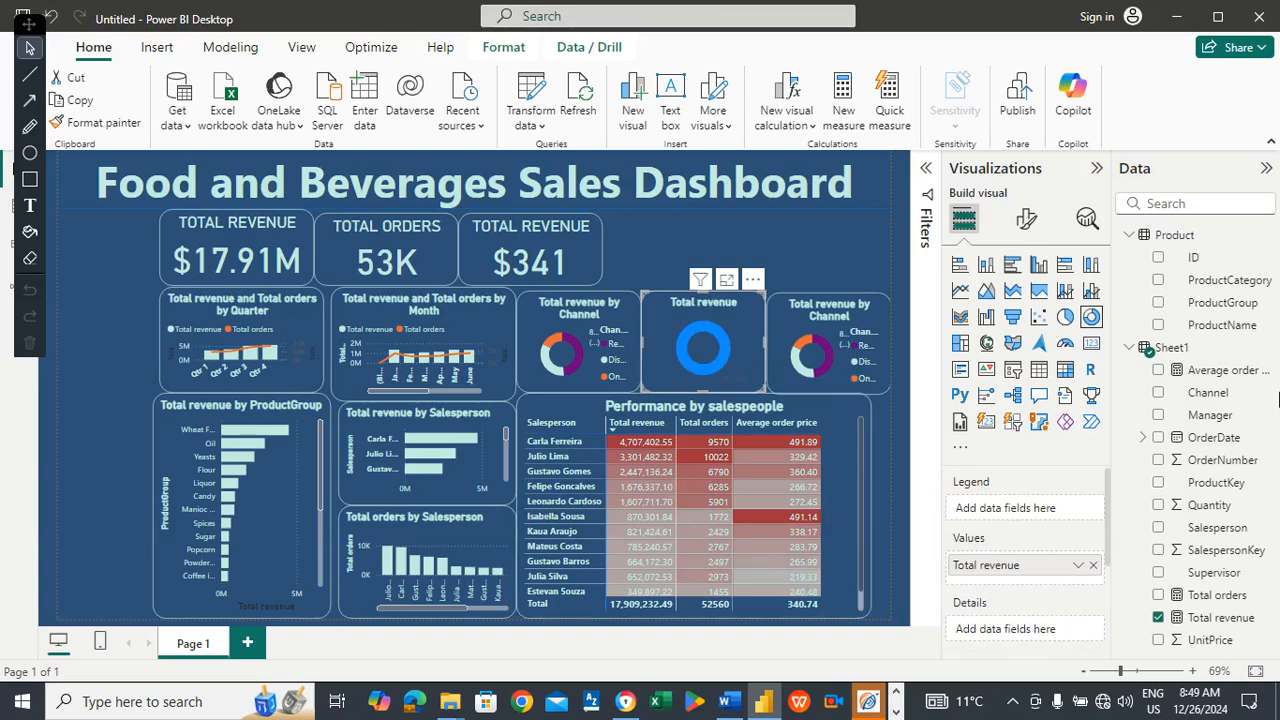
pyautogui.moveTo(1222, 280); pyautogui.dragTo(1045, 503)
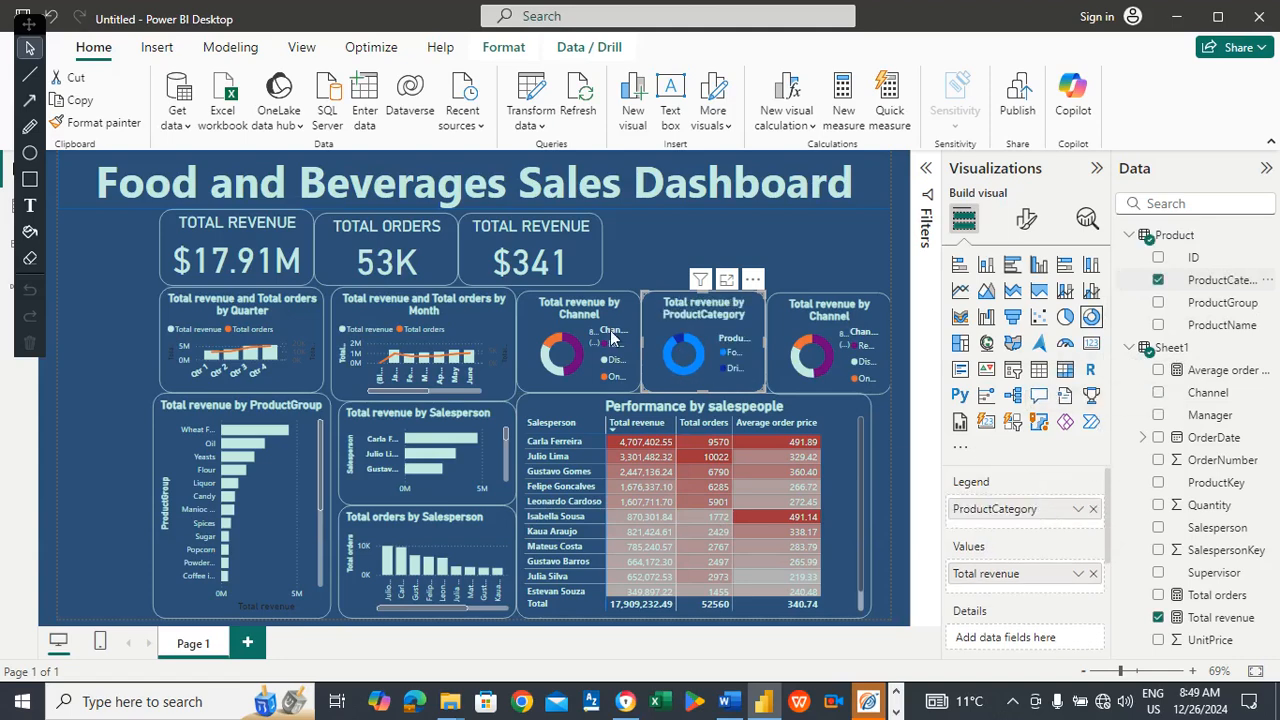
# Try orange for the Food slice of the revenue by product category donut chart, and settle on pink.
pyautogui.click(533, 316)
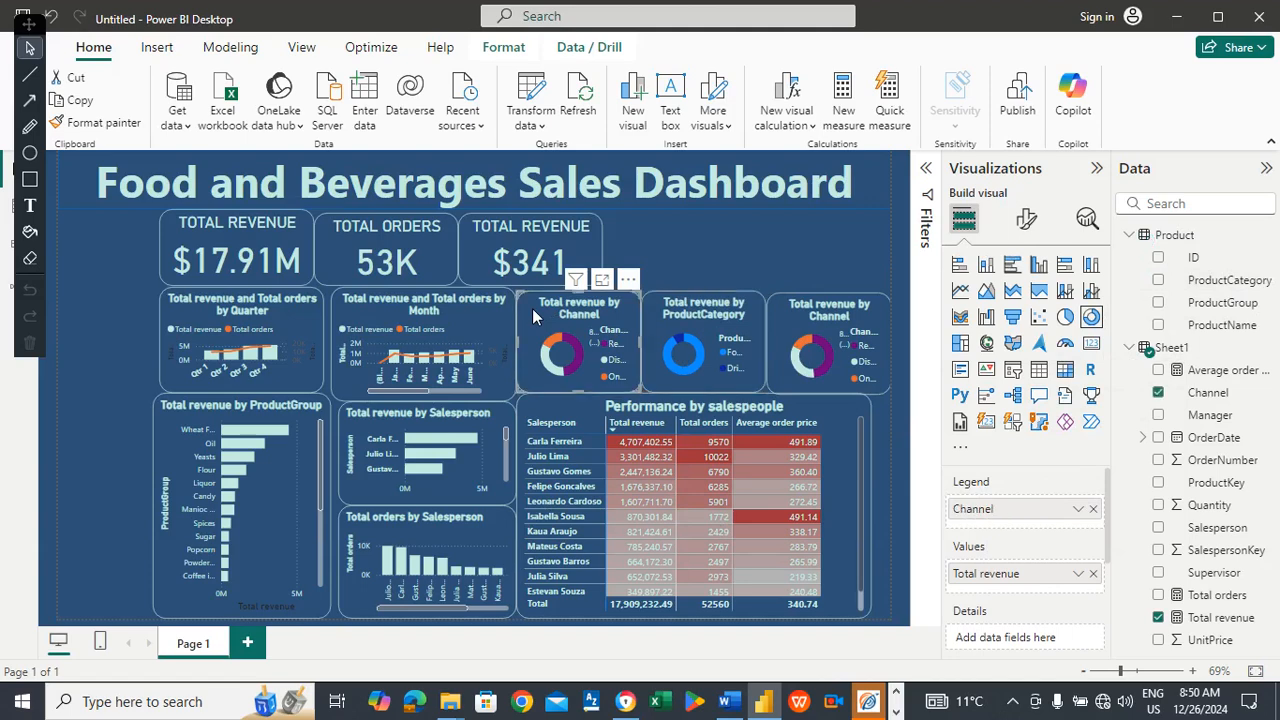
pyautogui.click(688, 313)
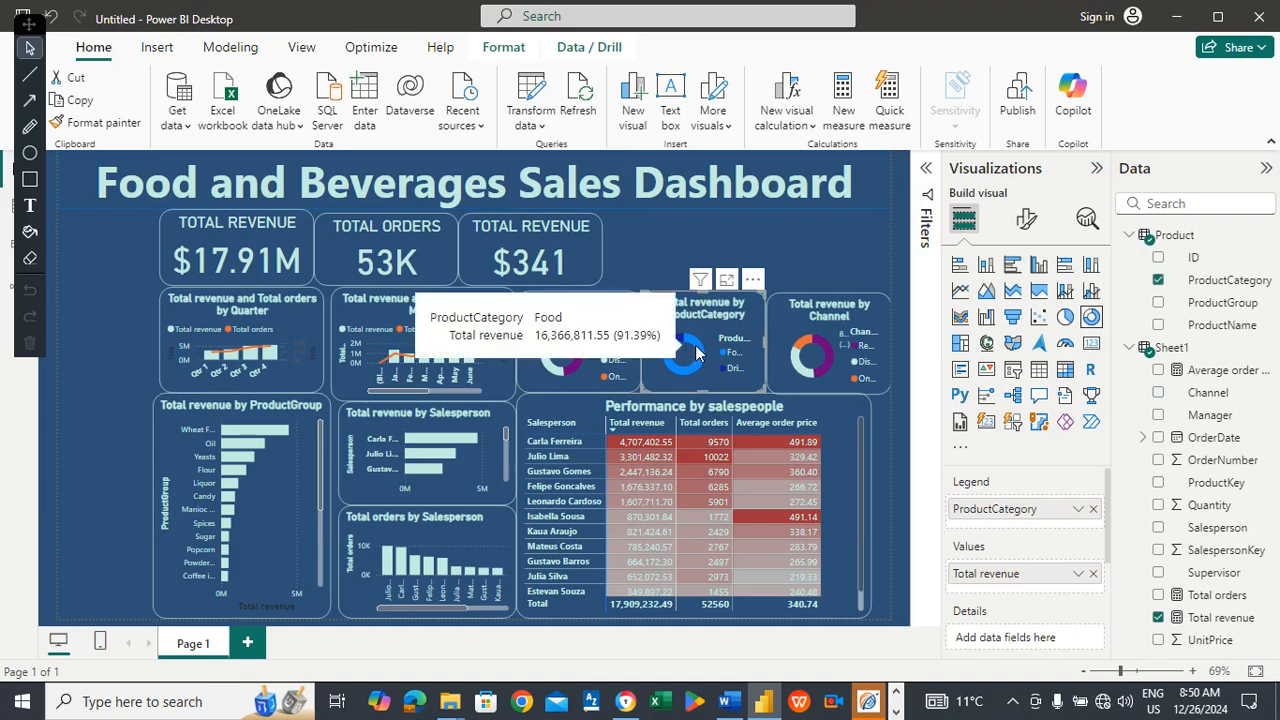
pyautogui.click(1028, 220)
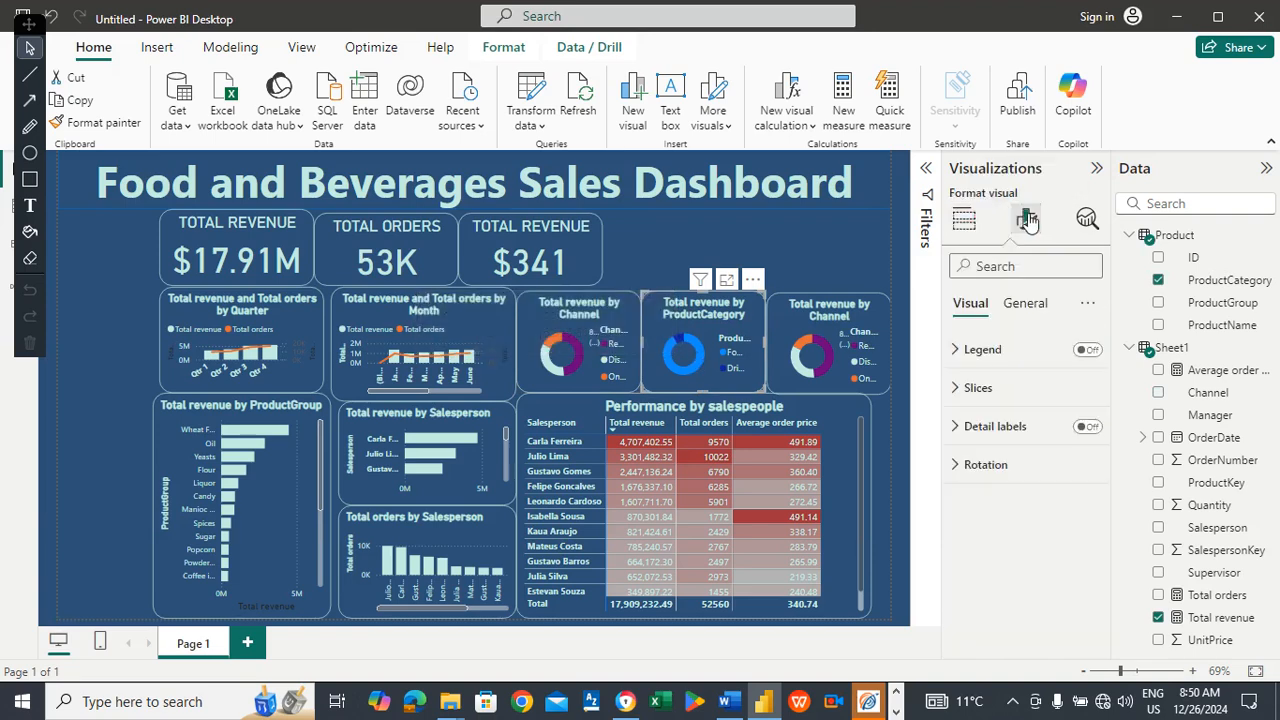
pyautogui.click(977, 391)
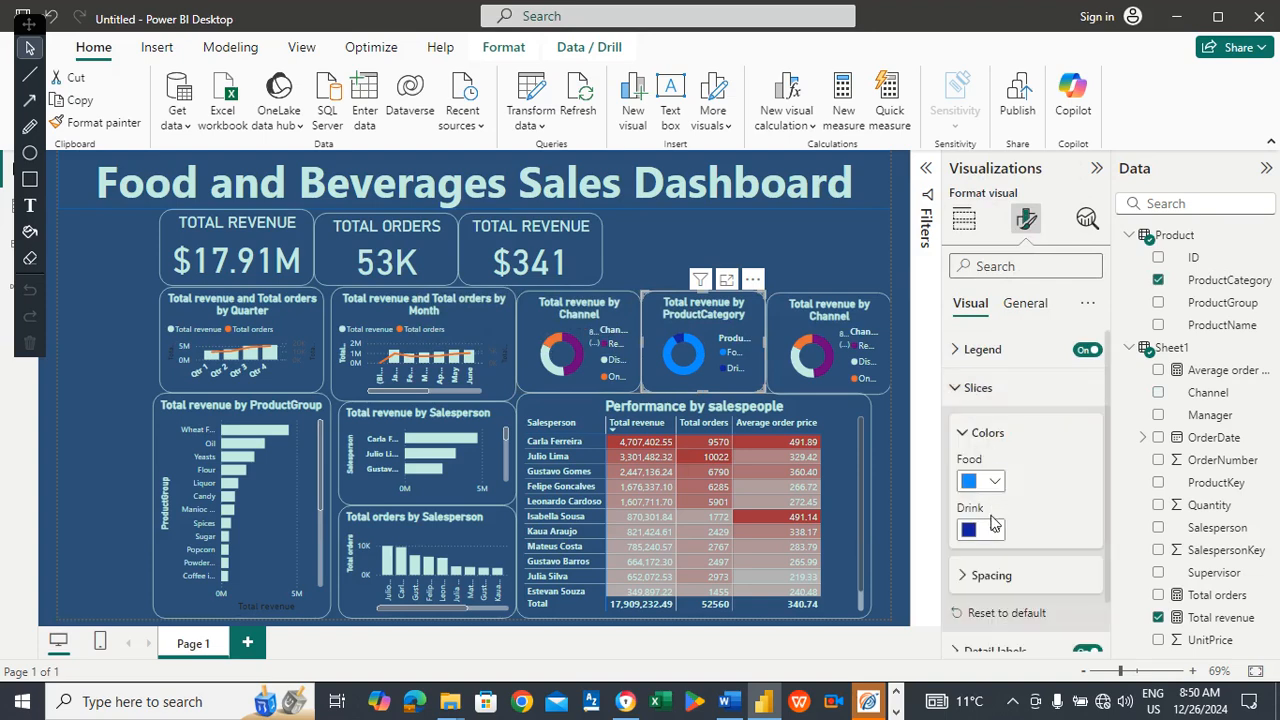
pyautogui.click(995, 481)
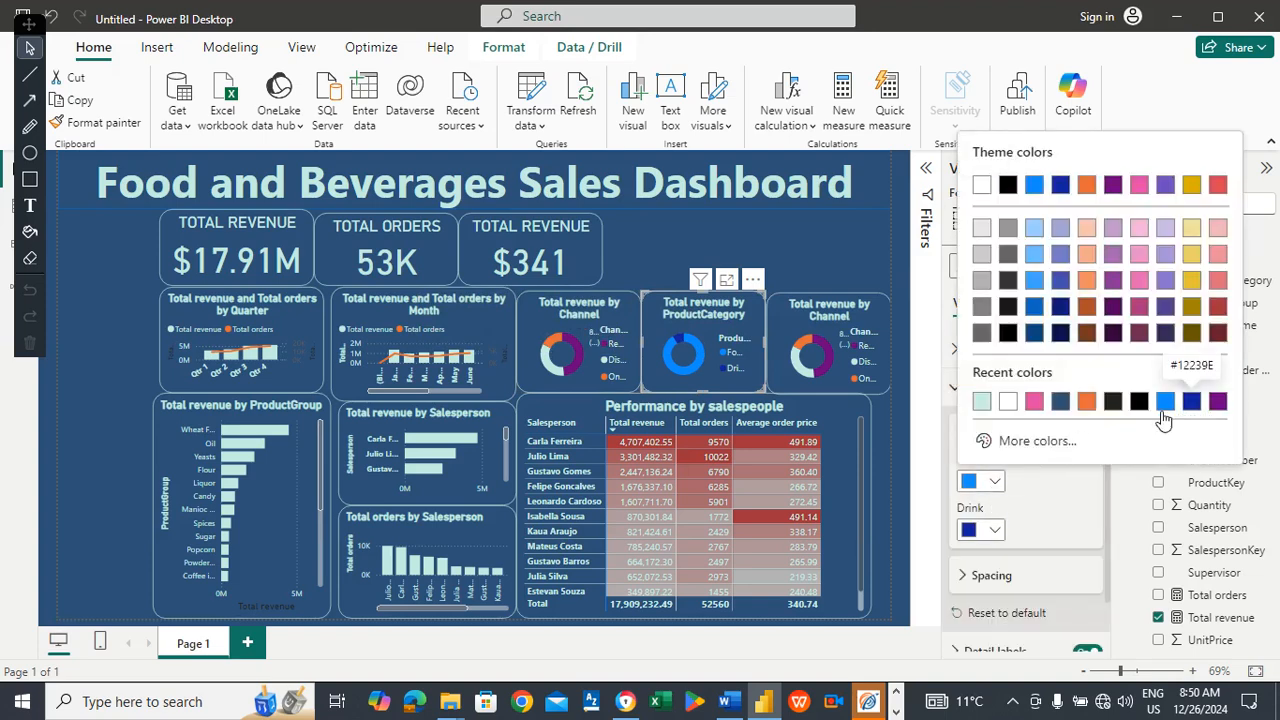
pyautogui.click(1087, 401)
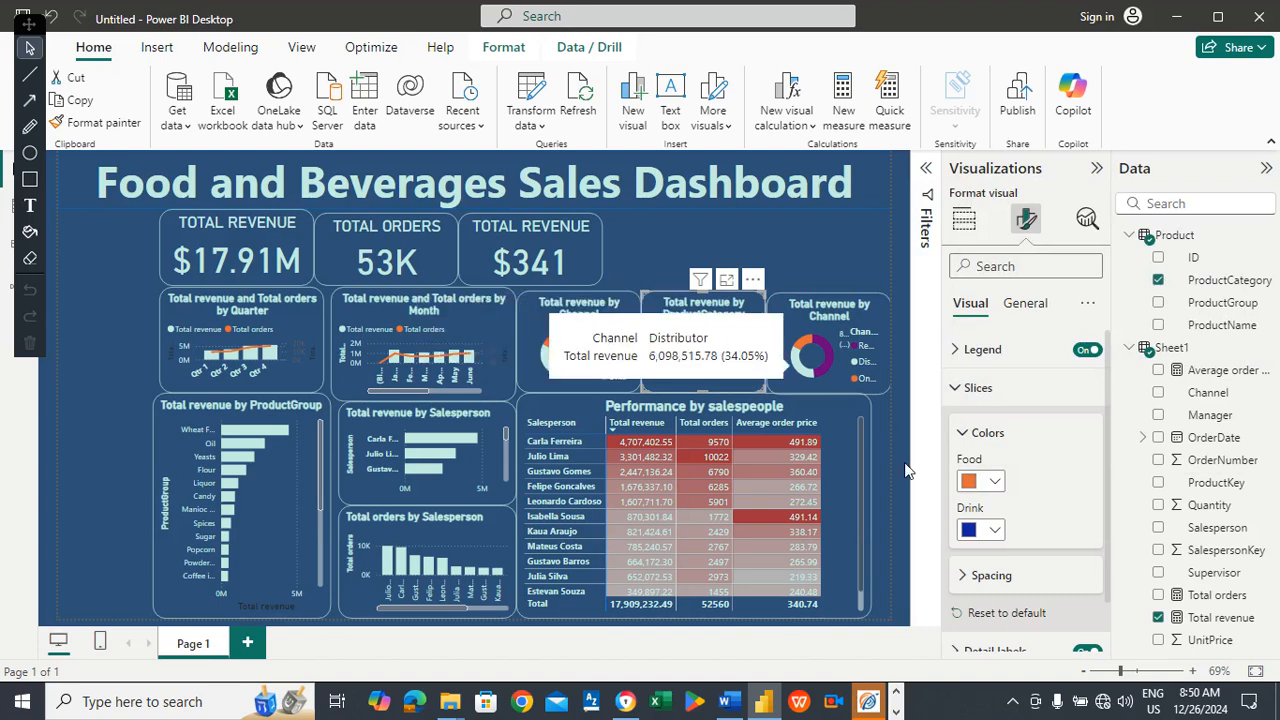
pyautogui.click(990, 482)
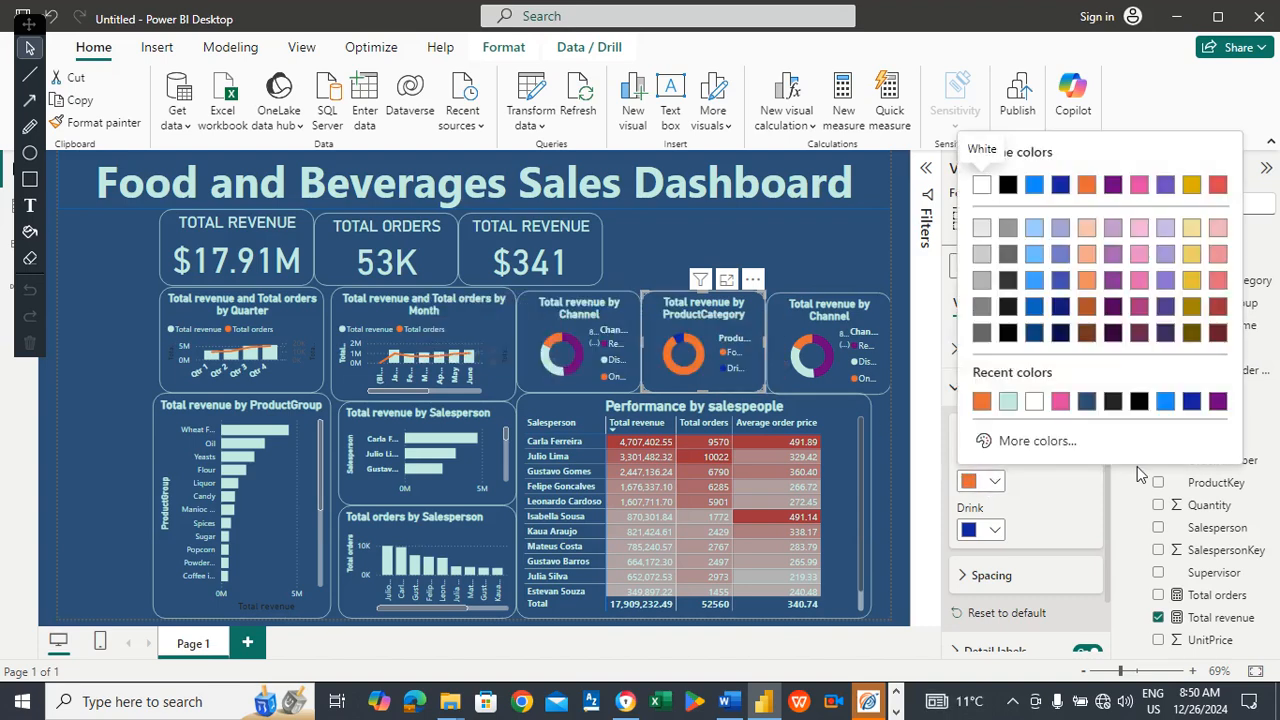
pyautogui.click(1058, 403)
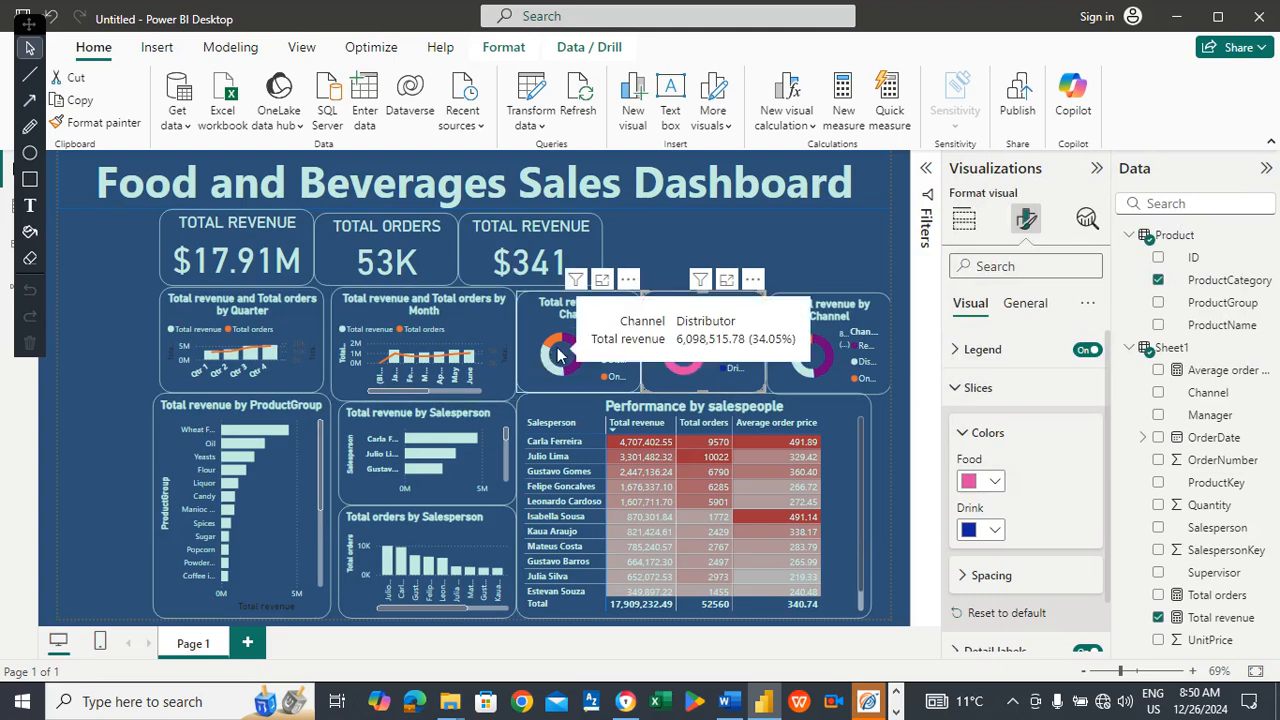
# Set the Drink slice color of the revenue by product category donut chart to light mint.
pyautogui.moveTo(672, 352)
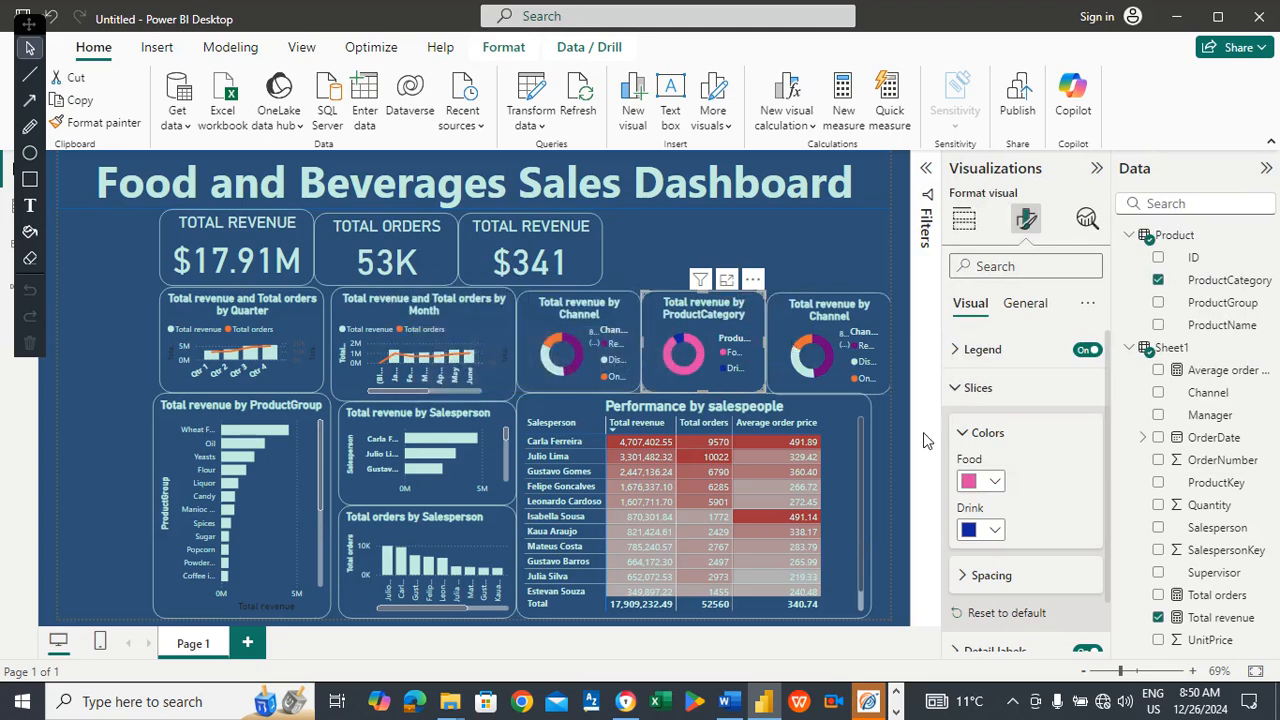
pyautogui.click(995, 533)
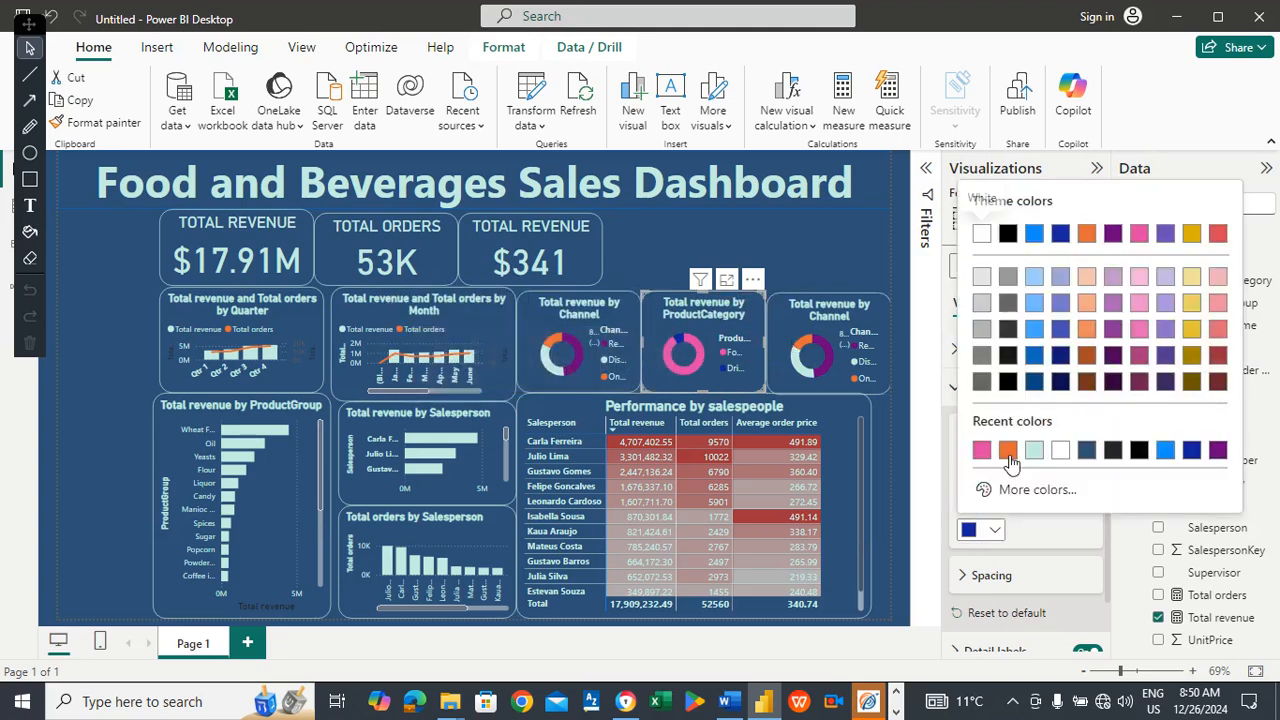
pyautogui.click(1030, 452)
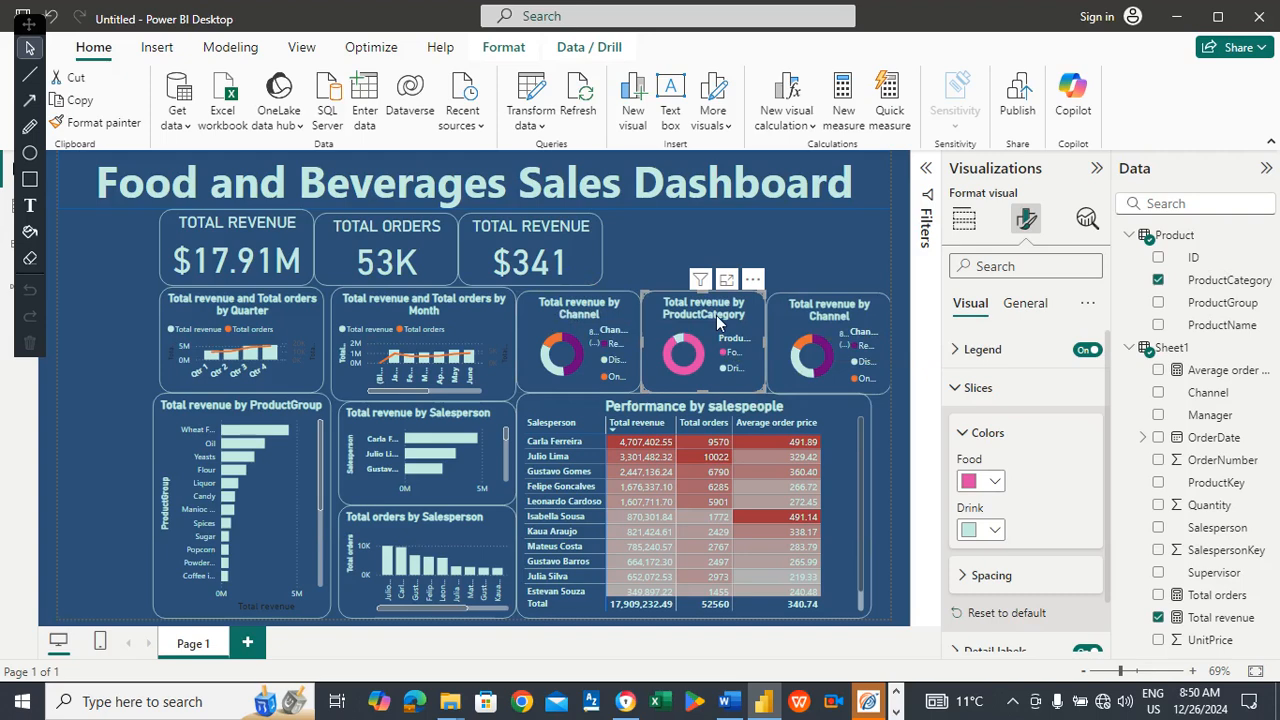
# Replace Total revenue with Total orders as the value of the third donut chart.
pyautogui.click(812, 323)
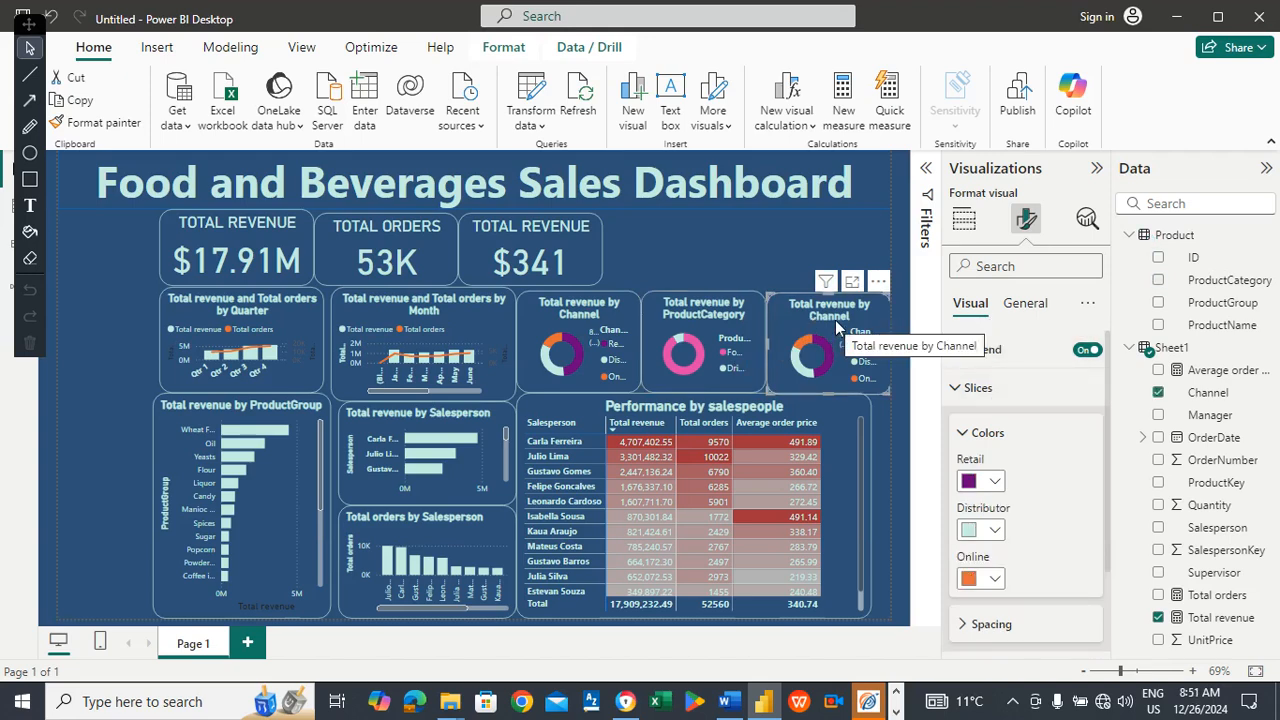
pyautogui.click(964, 218)
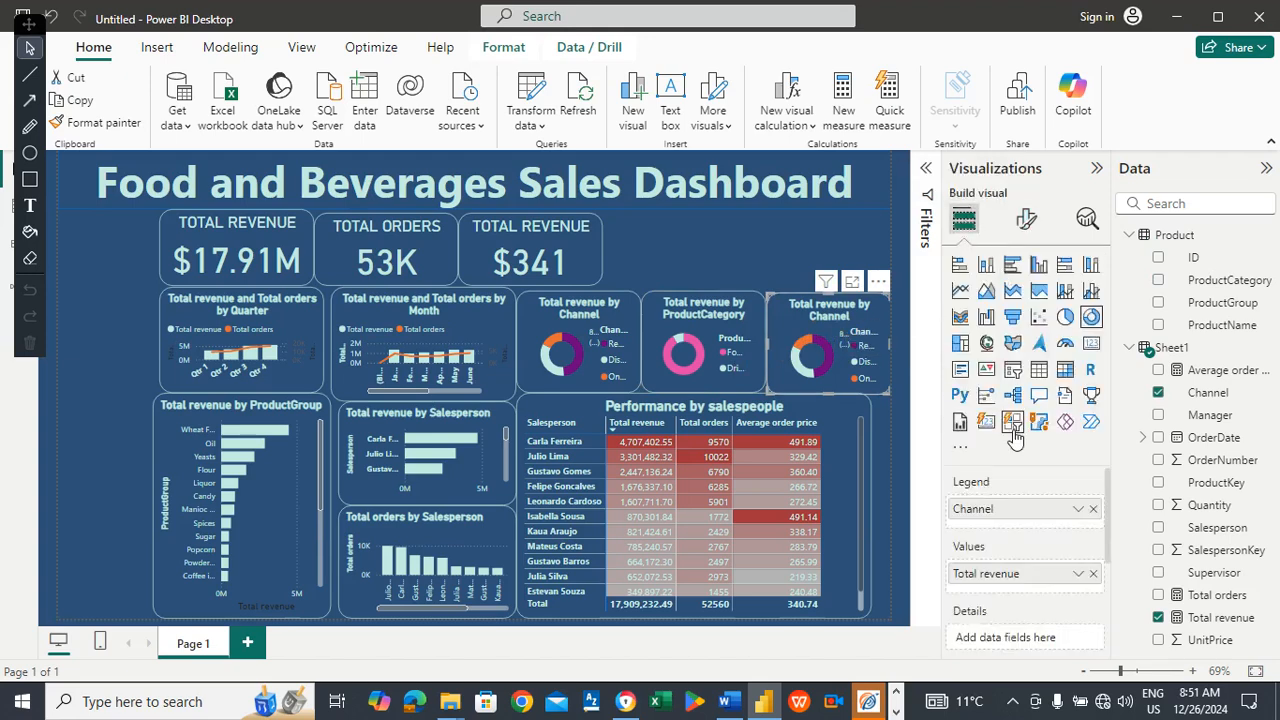
pyautogui.click(1094, 576)
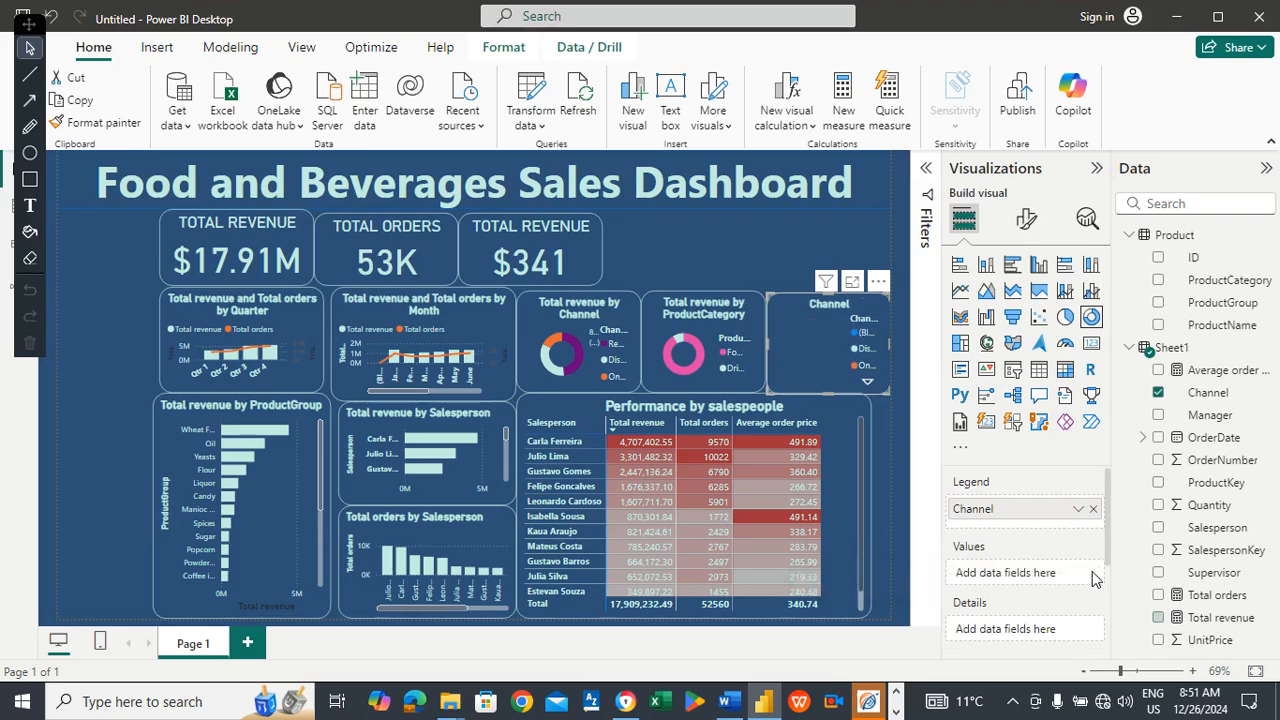
pyautogui.moveTo(1215, 598); pyautogui.dragTo(1069, 576)
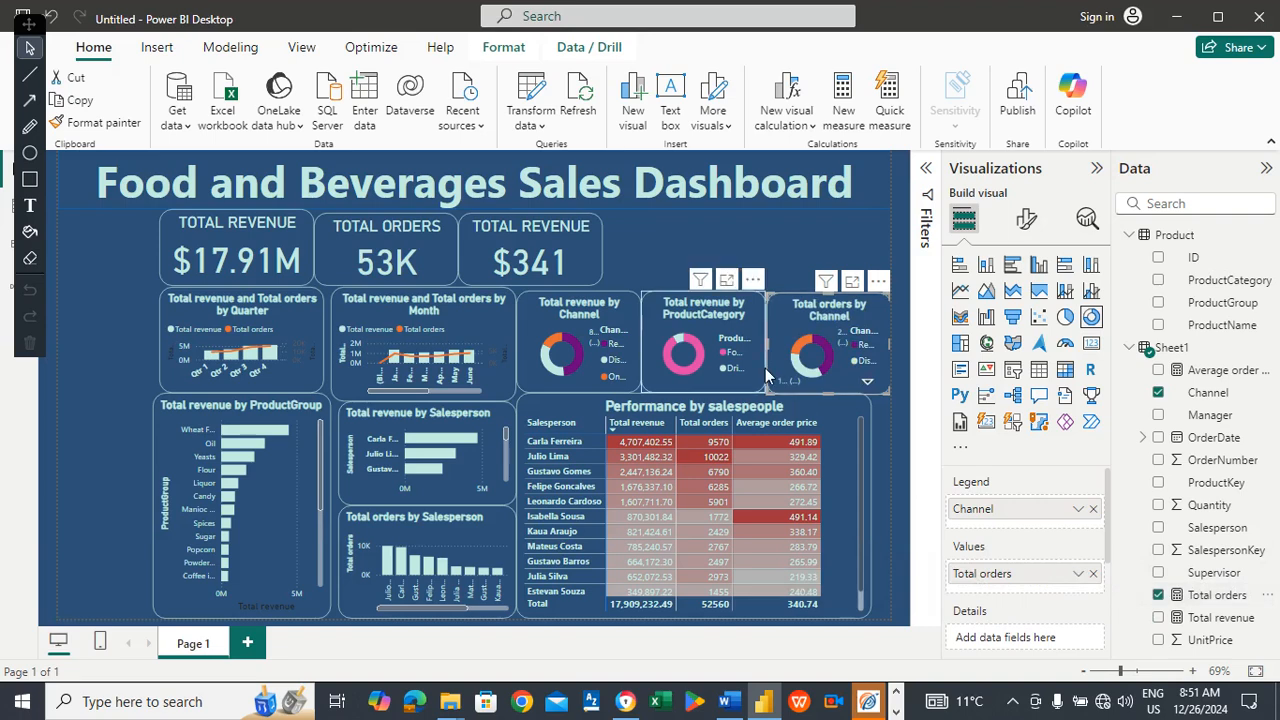
pyautogui.moveTo(826, 366)
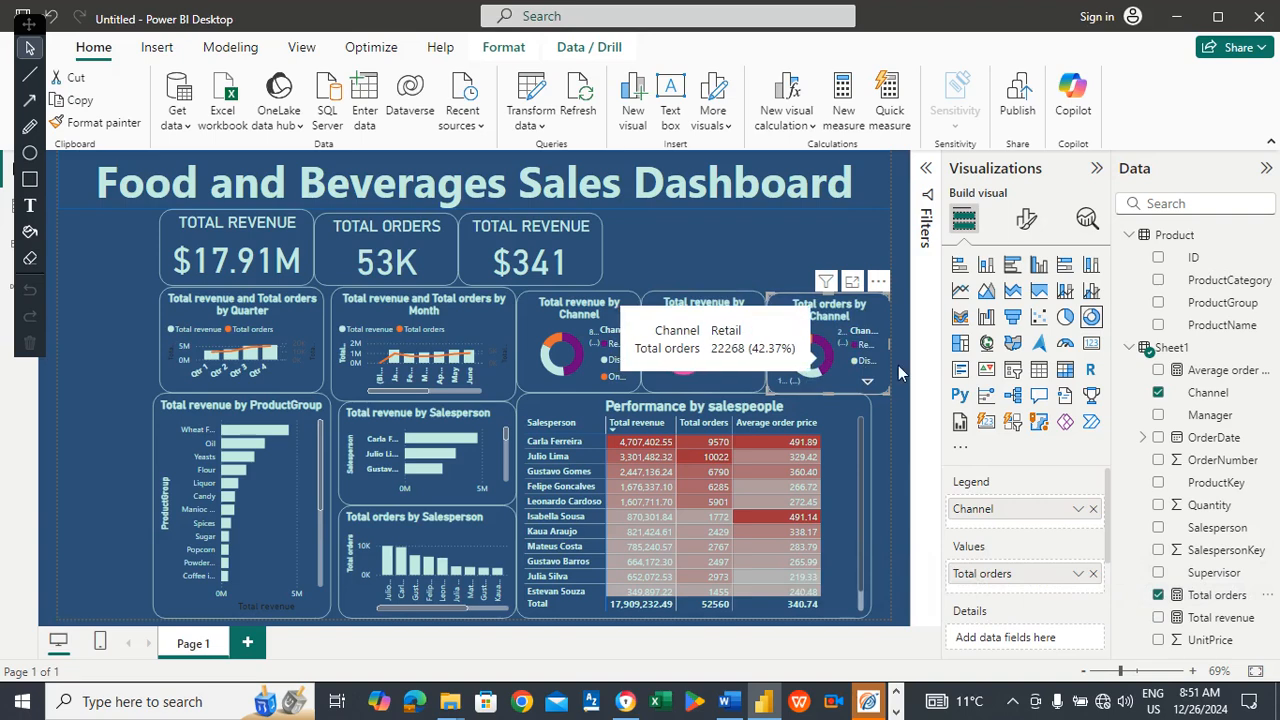
# Set the Retail slice color of the total orders by channel donut chart to dark gold.
pyautogui.click(1031, 228)
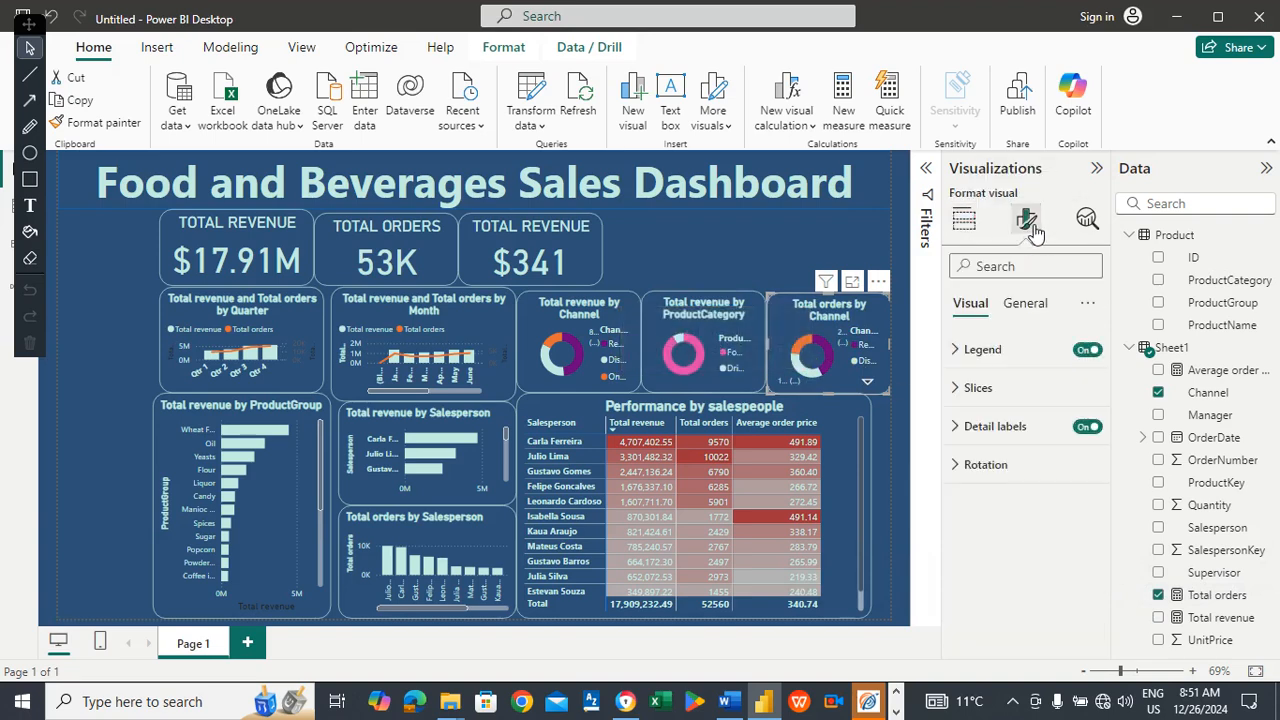
pyautogui.click(985, 394)
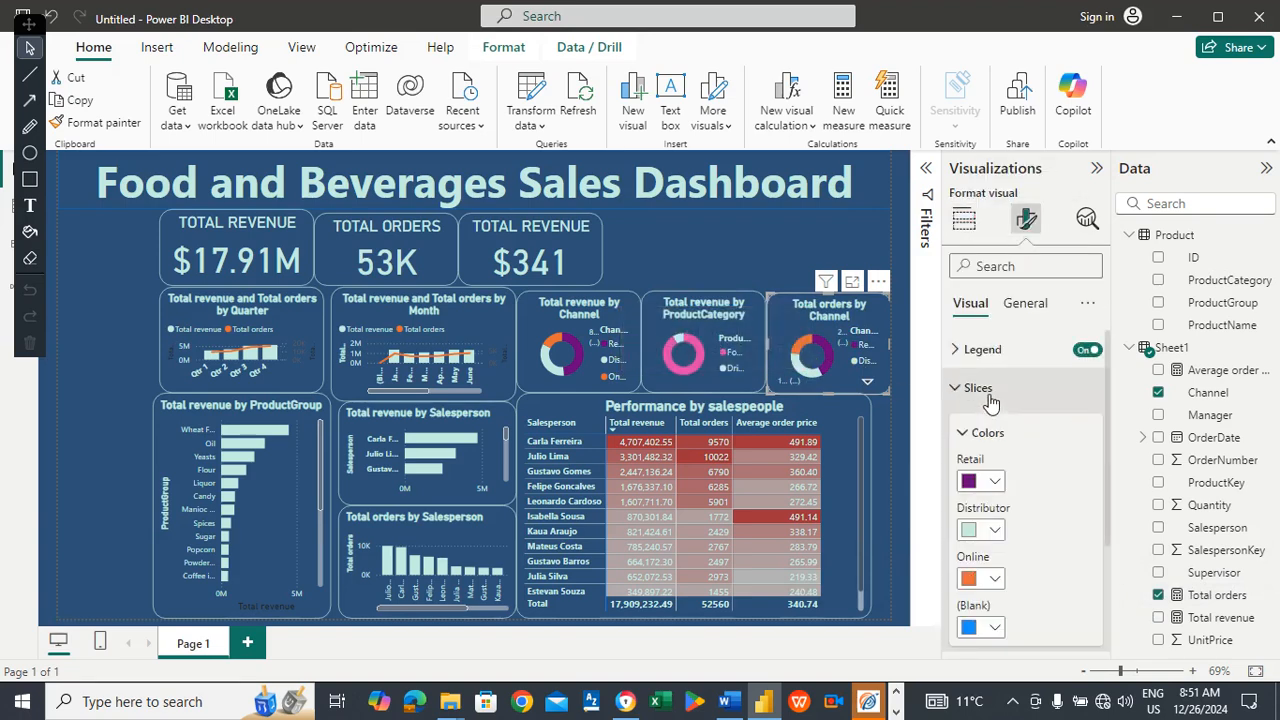
pyautogui.click(996, 483)
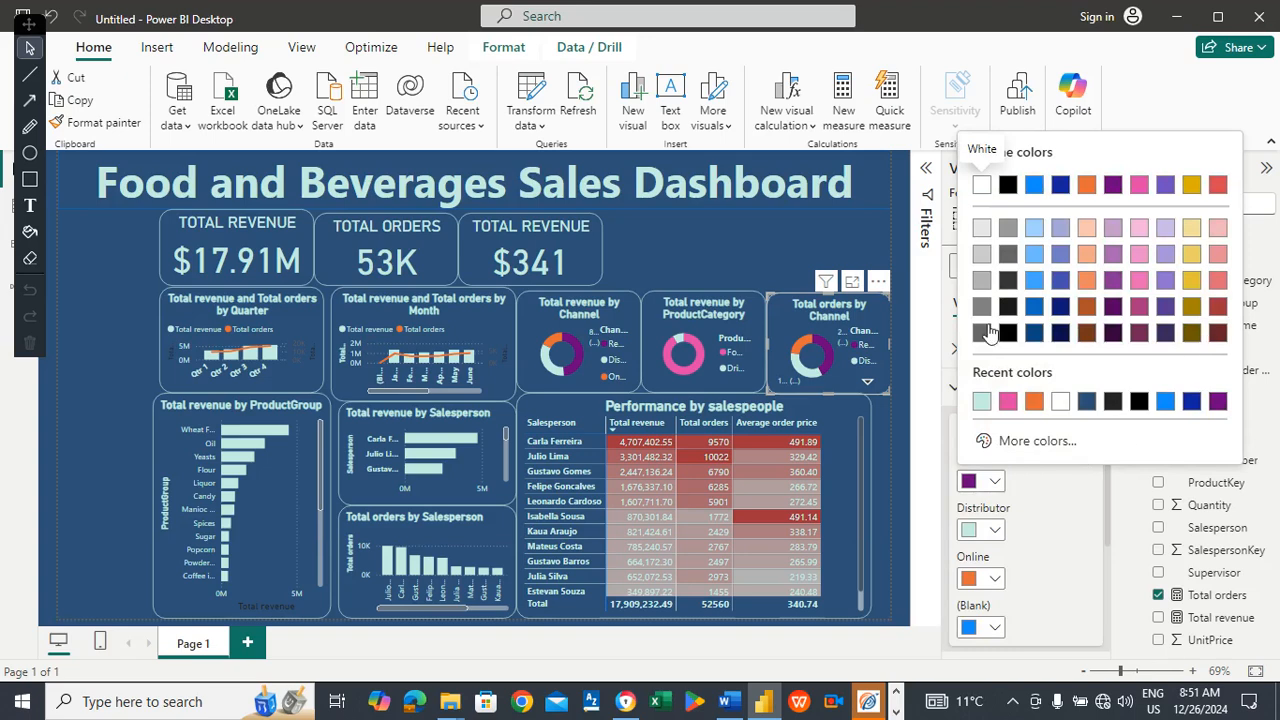
pyautogui.click(1192, 308)
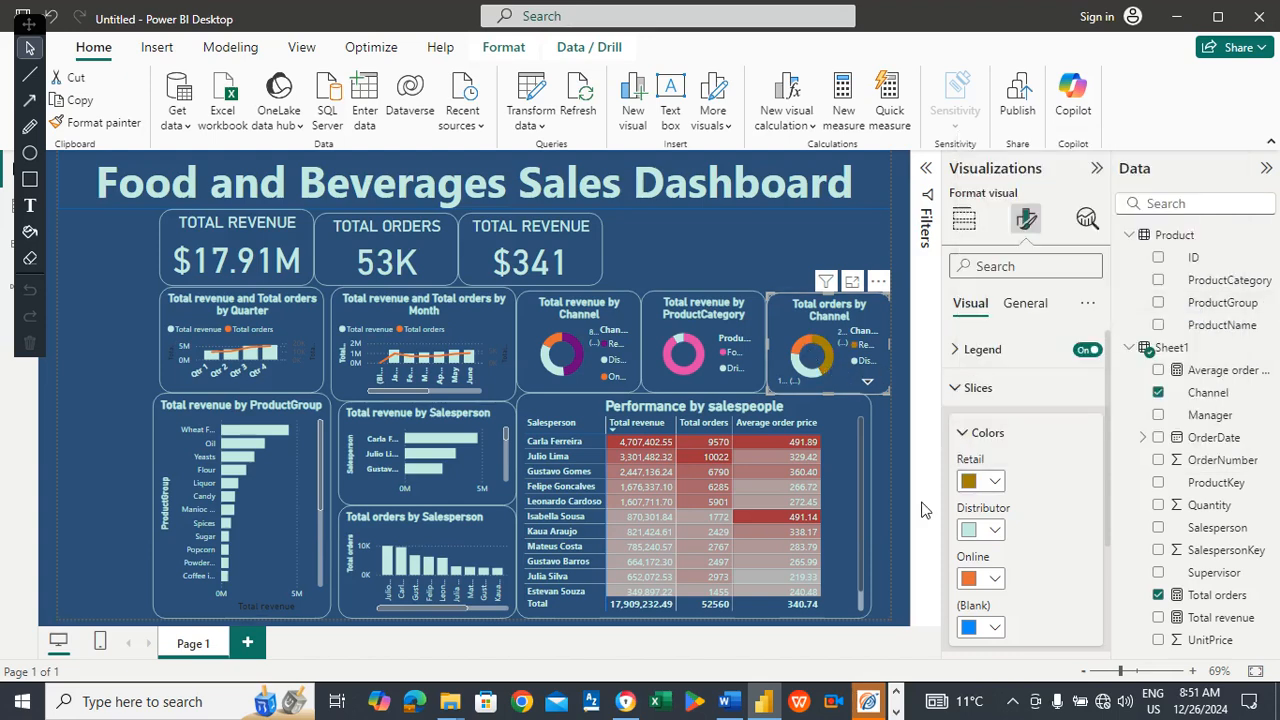
# Try dark purple and dark orange for the Online slice of the total orders by channel donut chart.
pyautogui.click(995, 579)
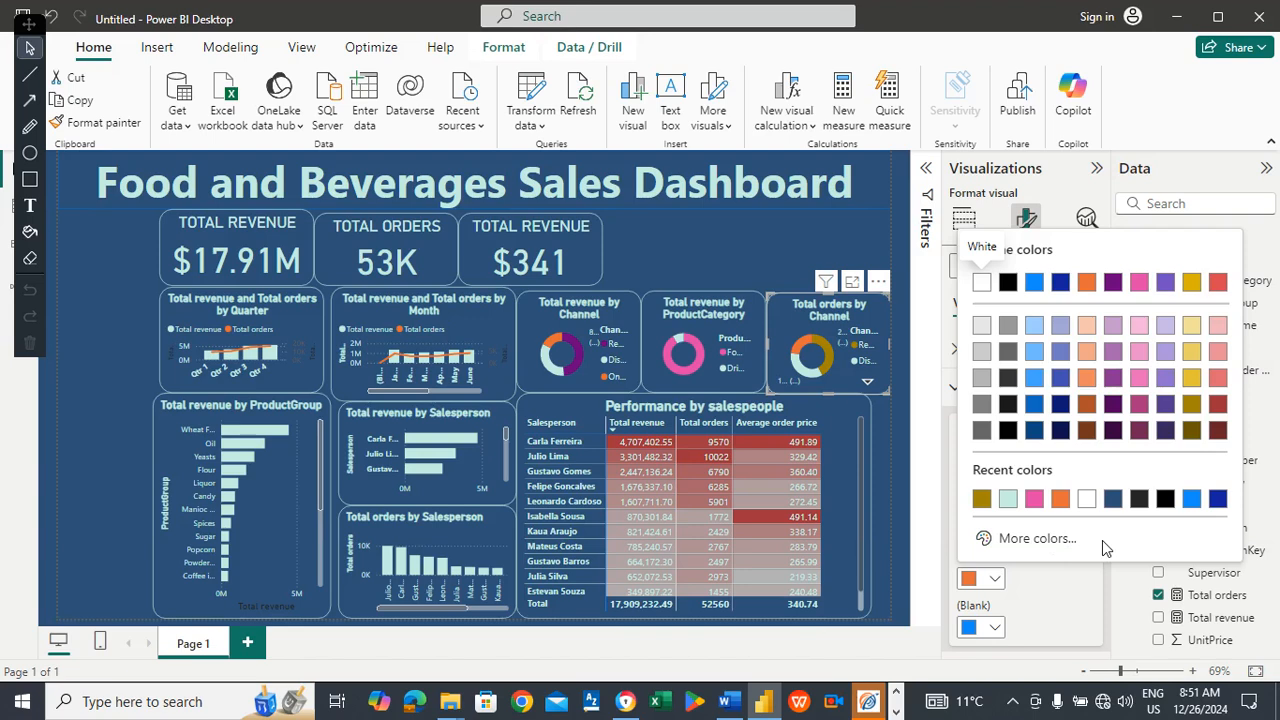
pyautogui.click(1165, 405)
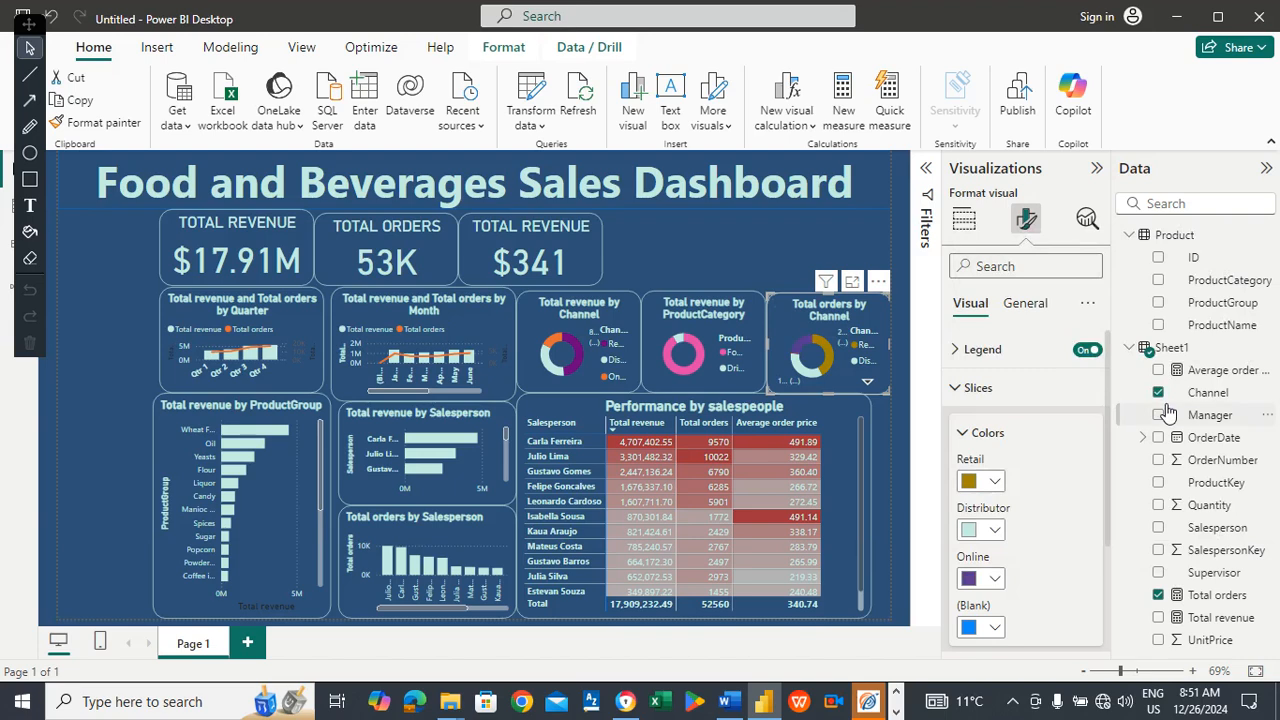
pyautogui.click(995, 580)
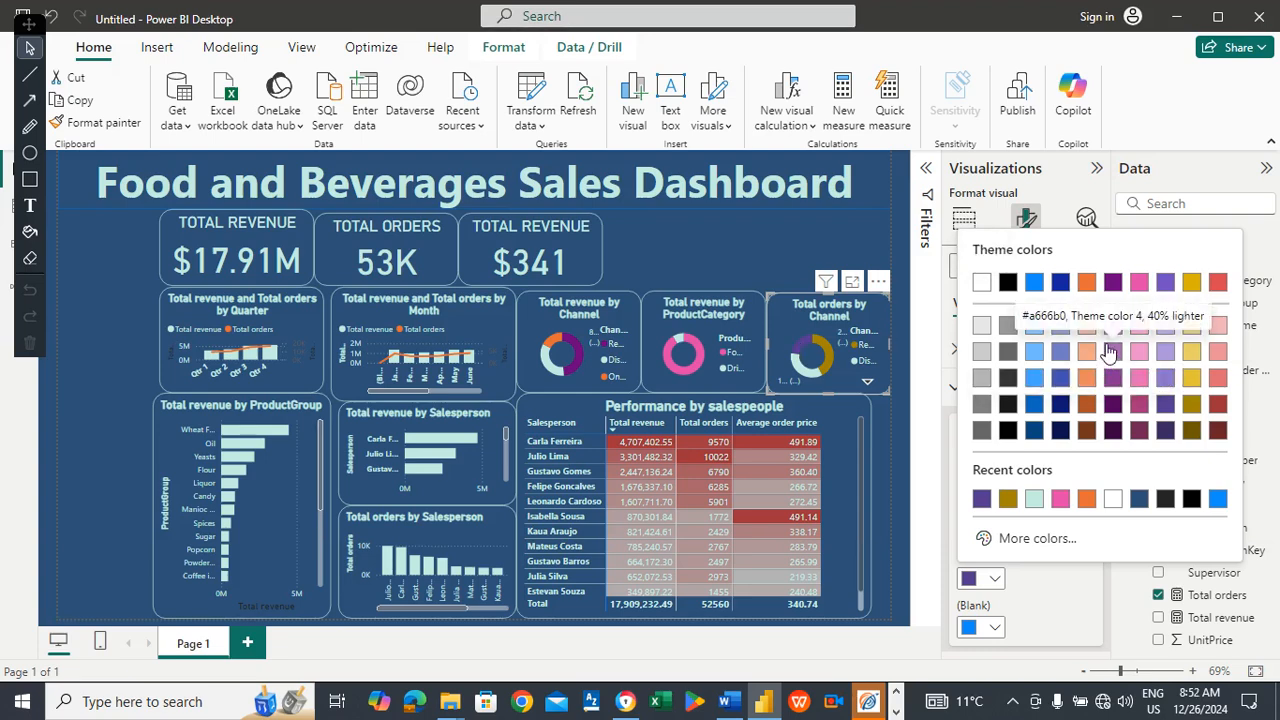
pyautogui.click(1086, 403)
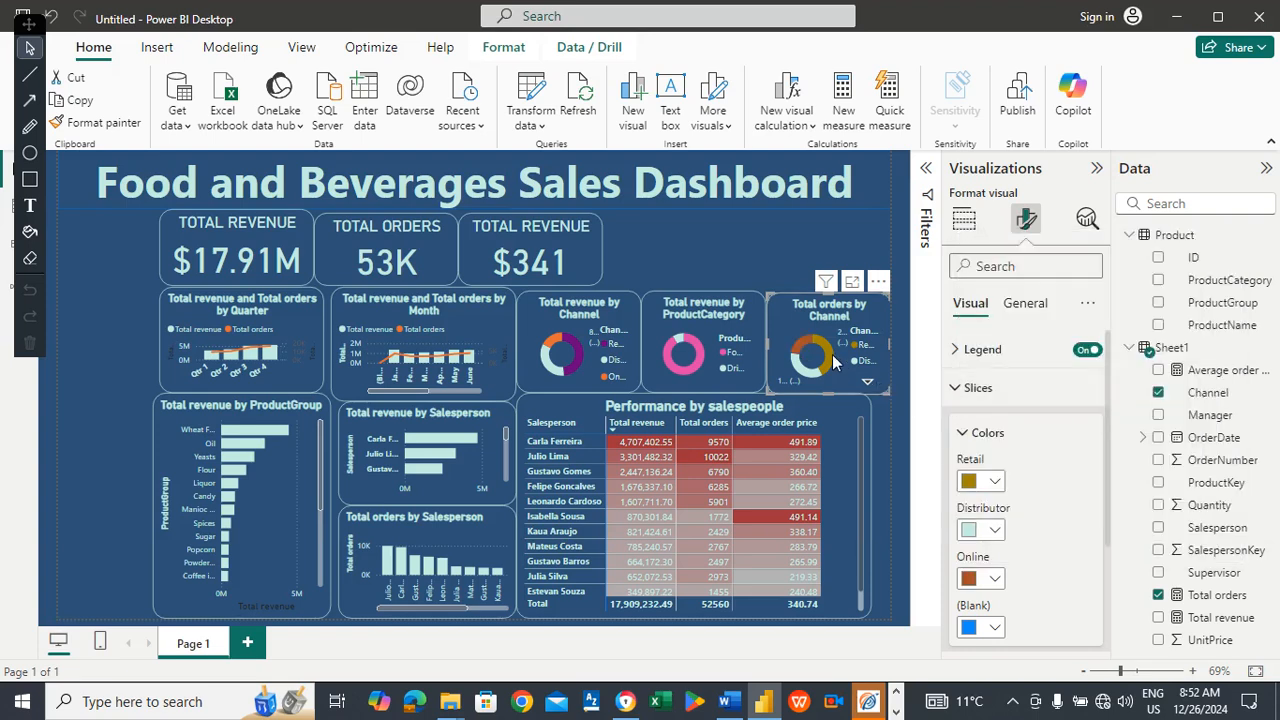
# Set the Online slice of the total orders by channel donut chart to the custom yellow-green #C8D850.
pyautogui.click(995, 580)
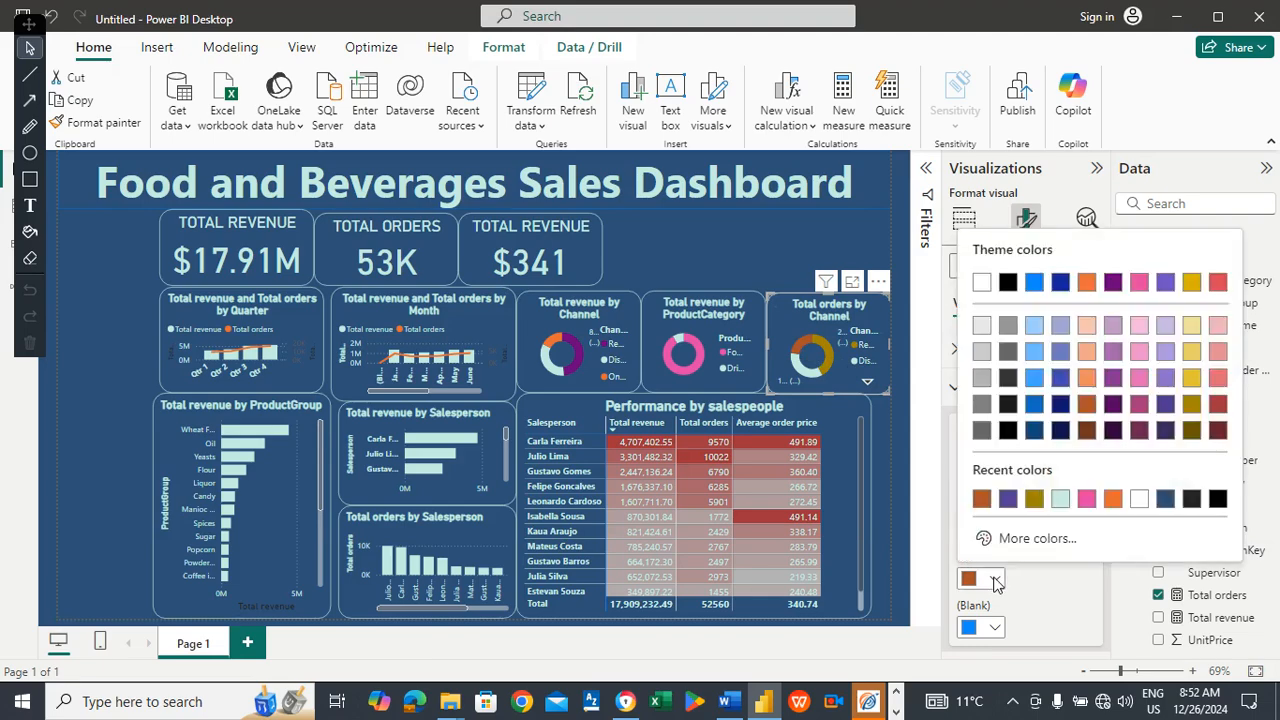
pyautogui.click(1055, 540)
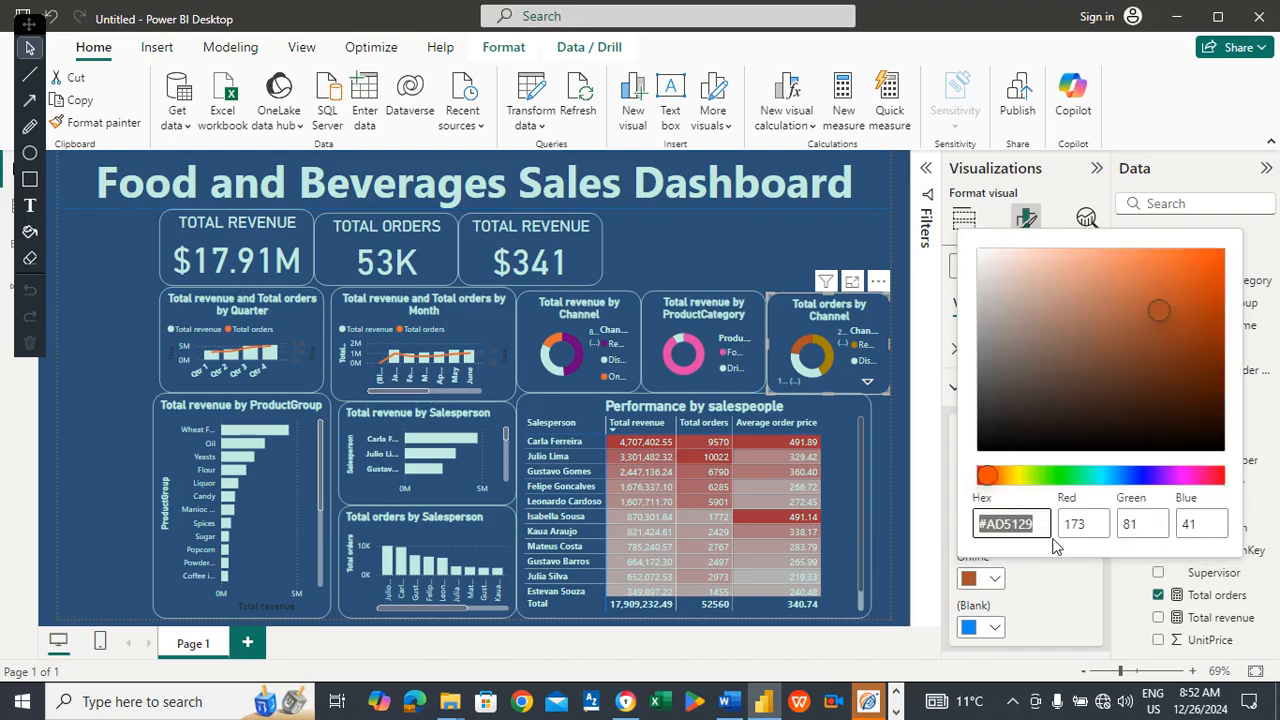
pyautogui.click(1172, 352)
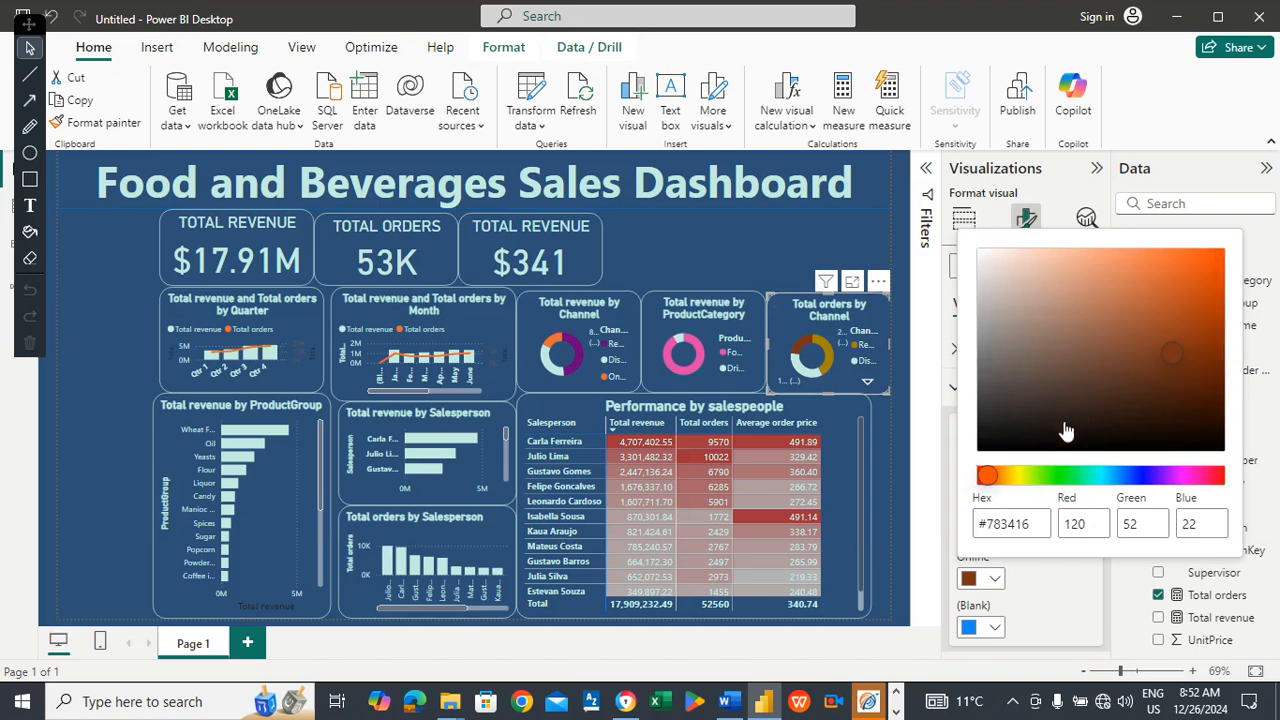
pyautogui.click(1020, 476)
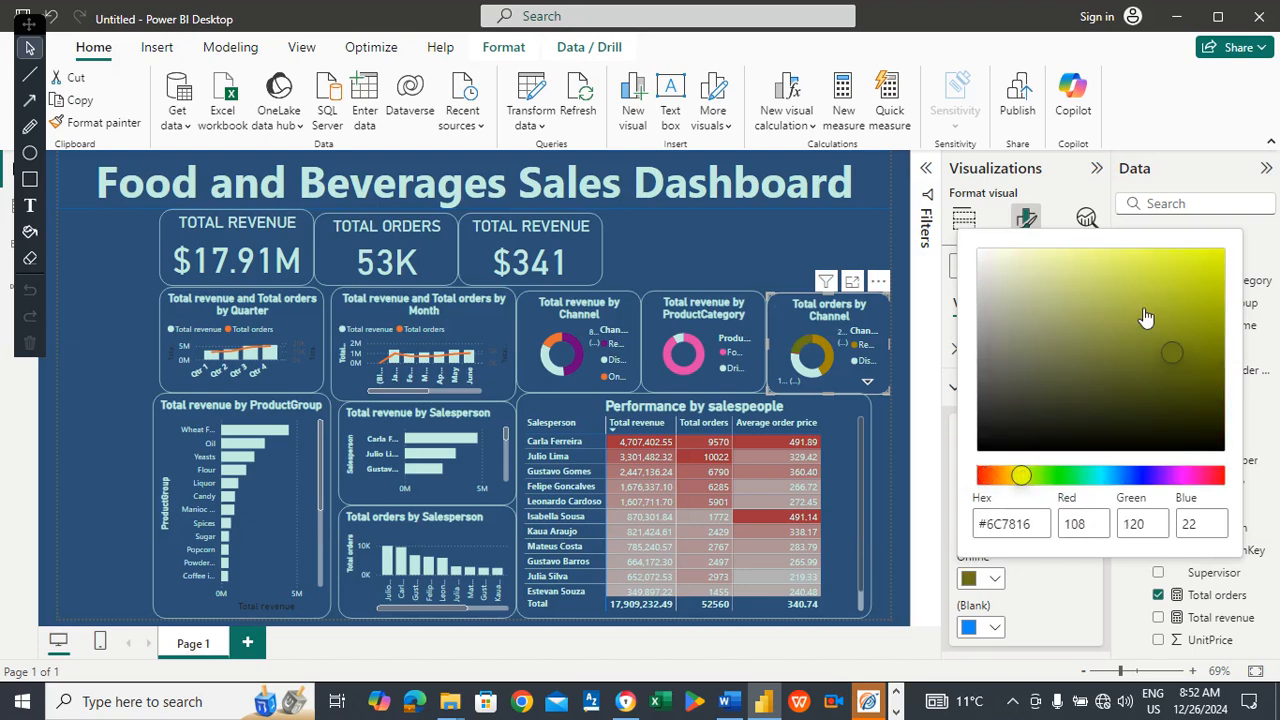
pyautogui.click(1127, 279)
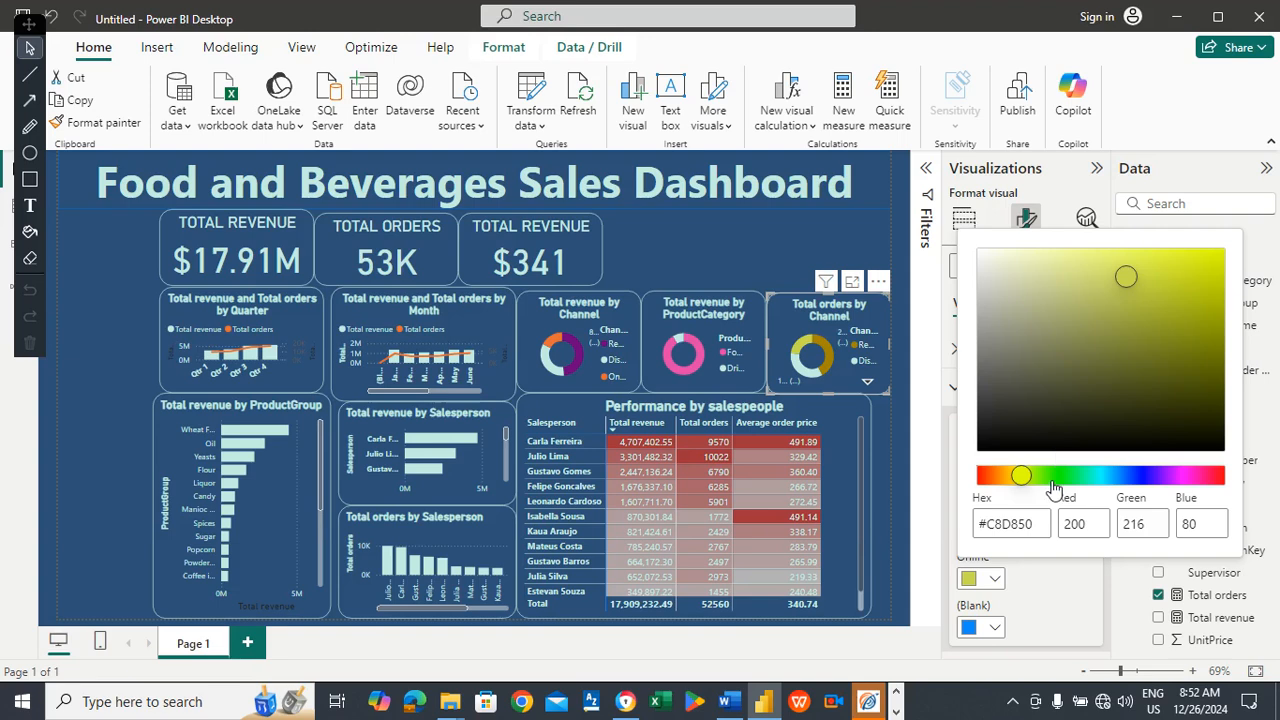
pyautogui.click(1077, 606)
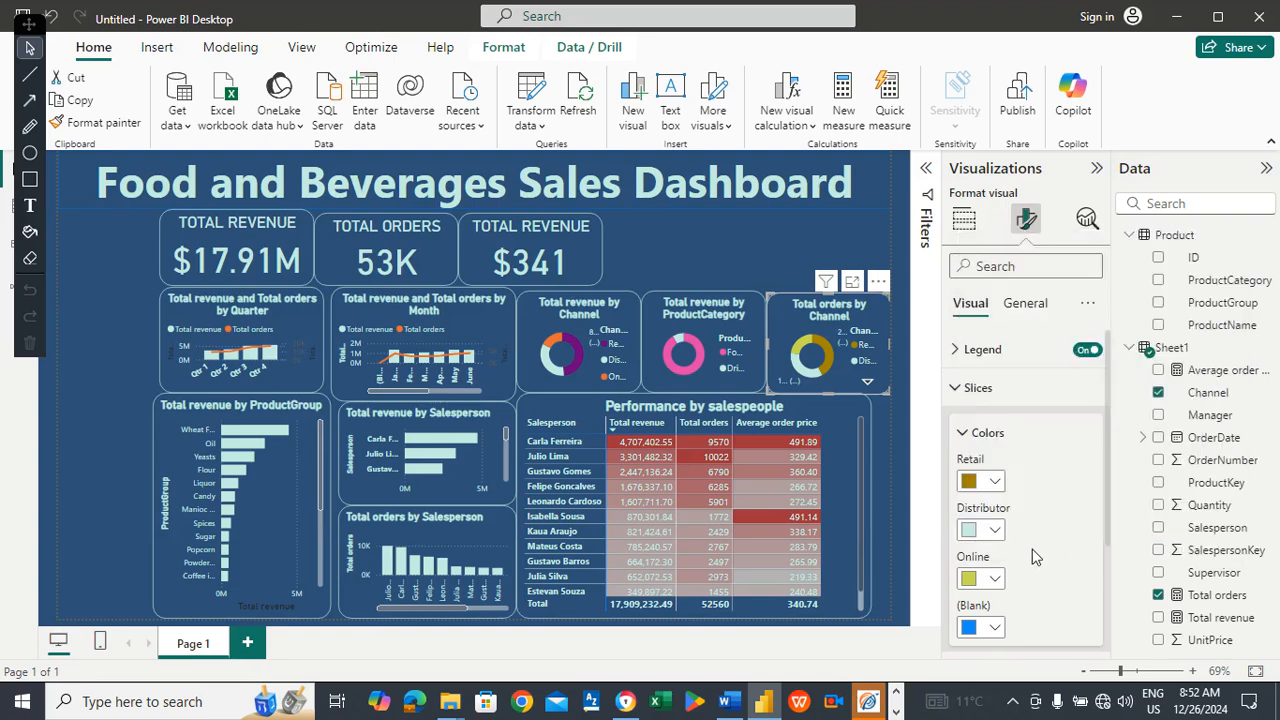
# Set the Distributor slice of the total orders by channel donut chart to the custom teal #3C929F.
pyautogui.click(1000, 534)
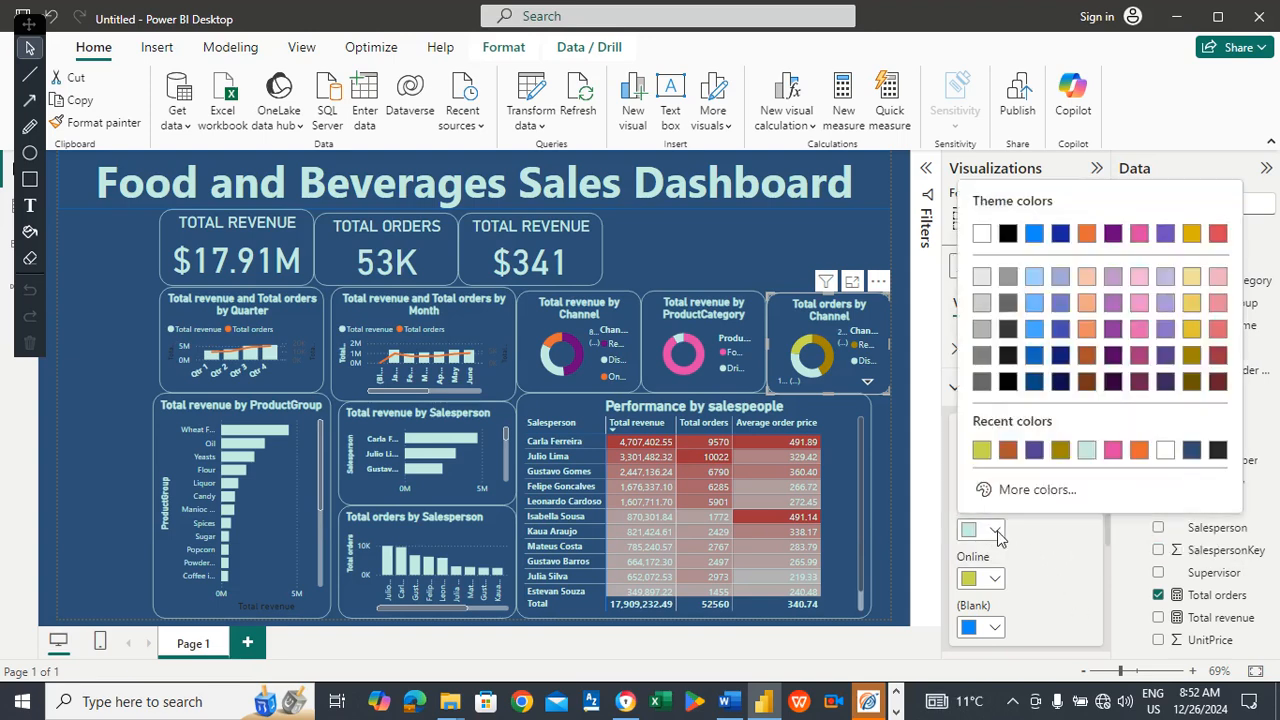
pyautogui.click(1043, 489)
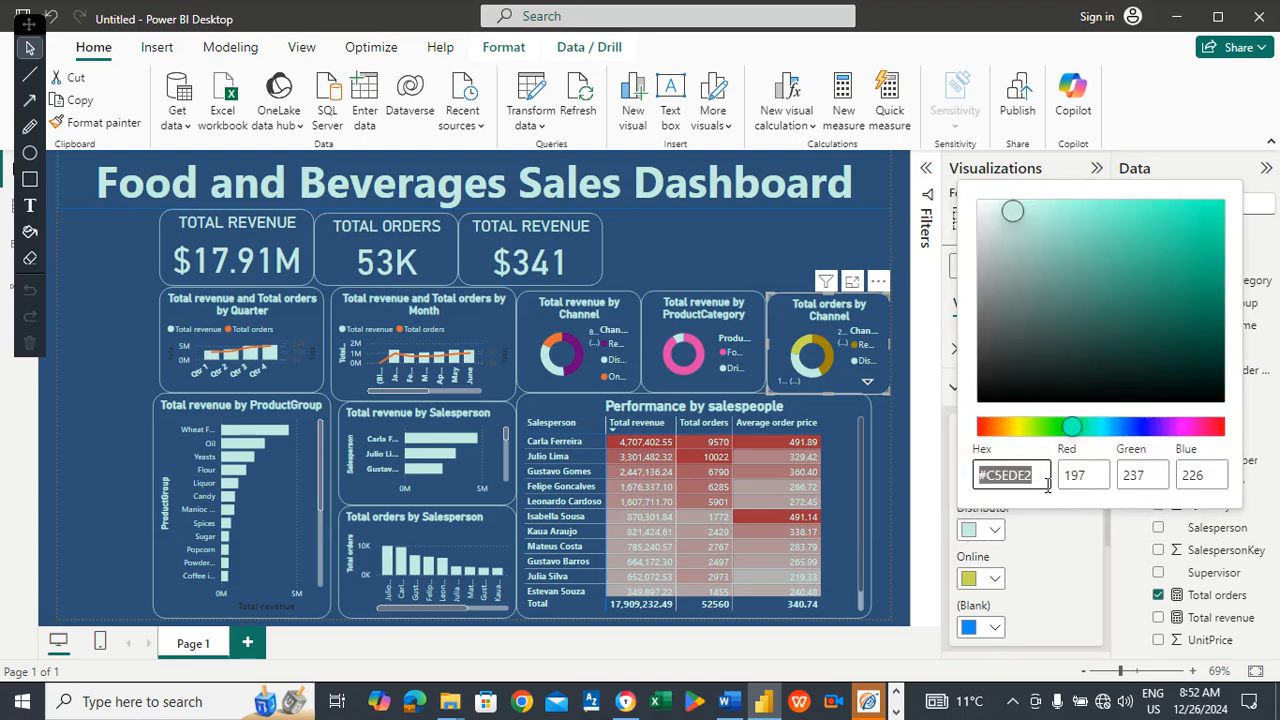
pyautogui.click(1159, 318)
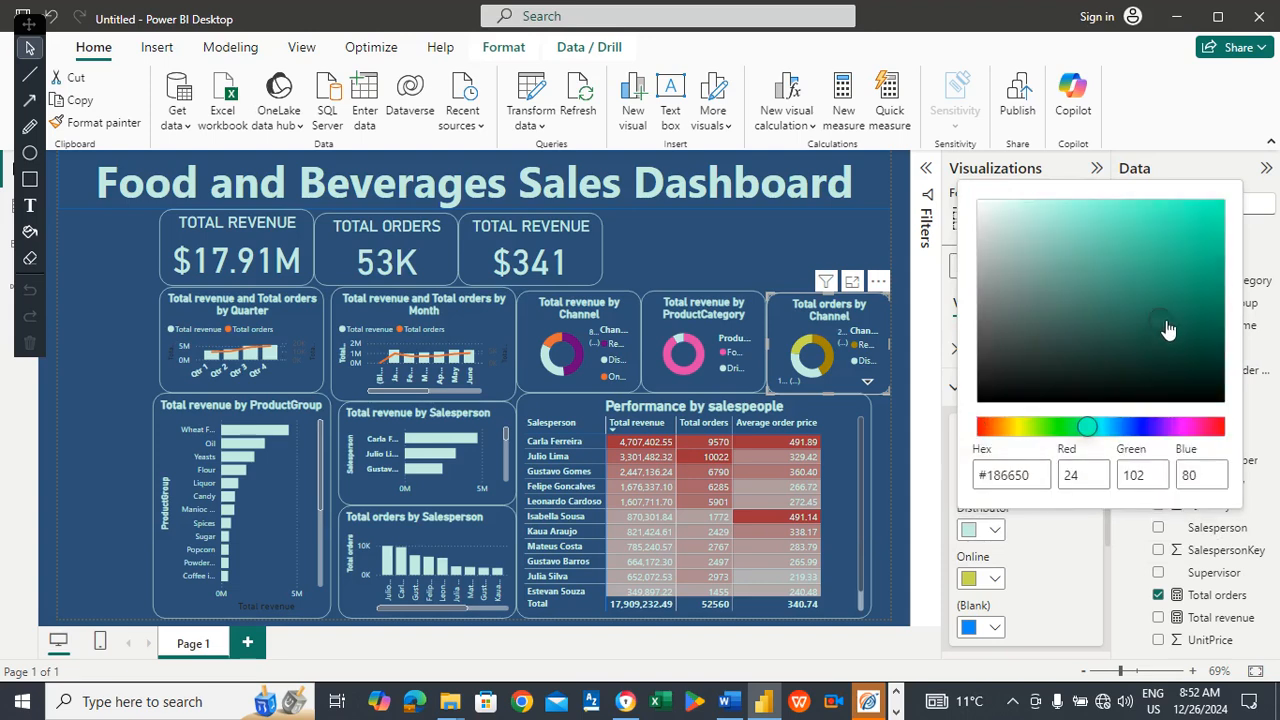
pyautogui.click(1152, 338)
pyautogui.click(1125, 326)
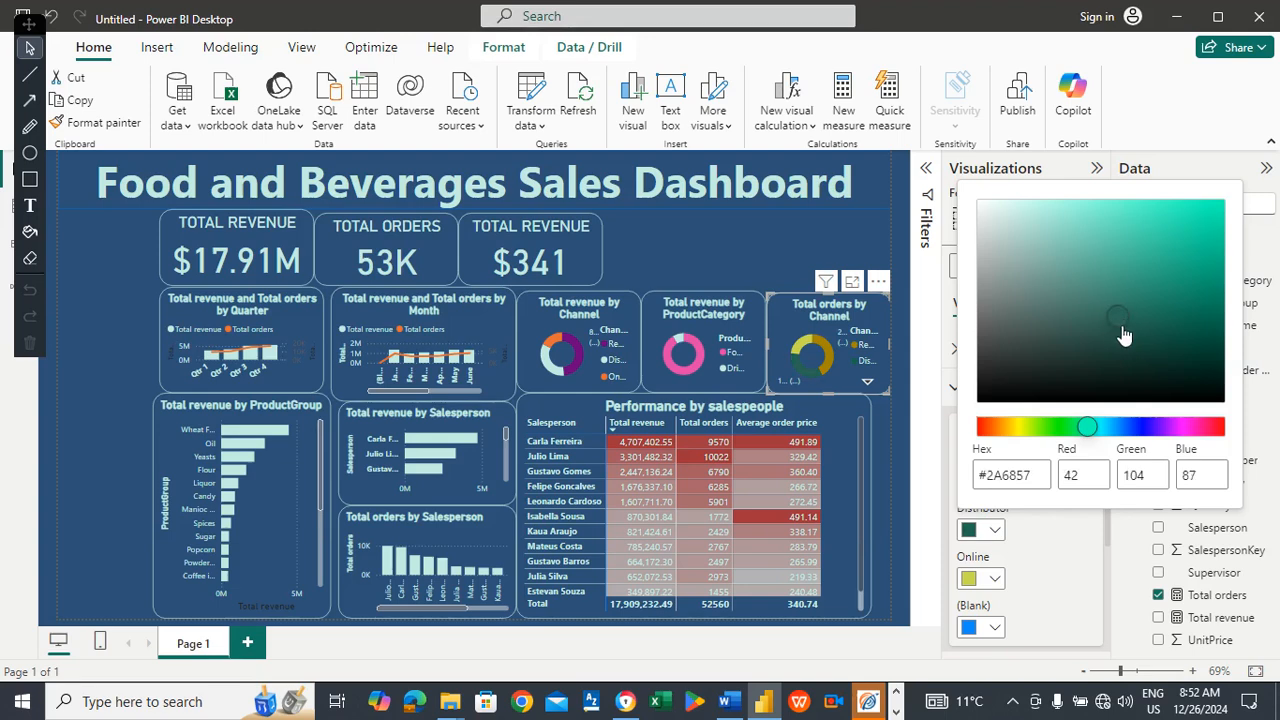
pyautogui.click(1123, 342)
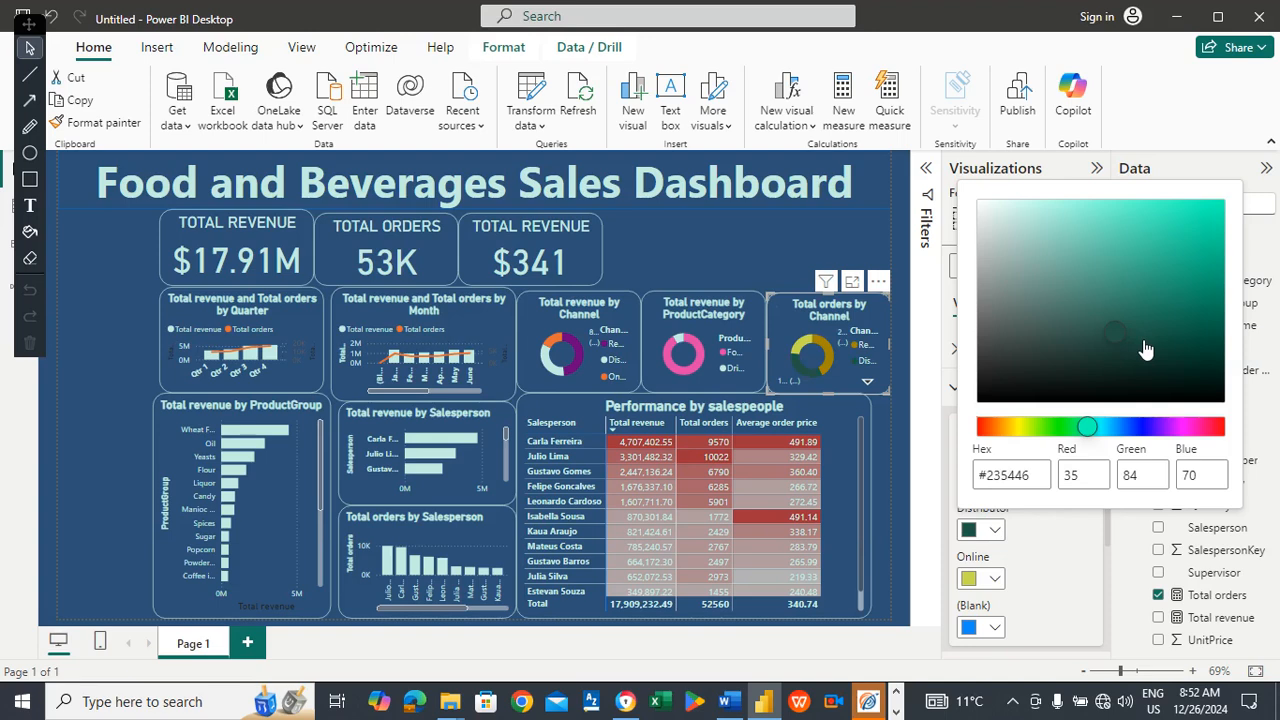
pyautogui.click(1105, 427)
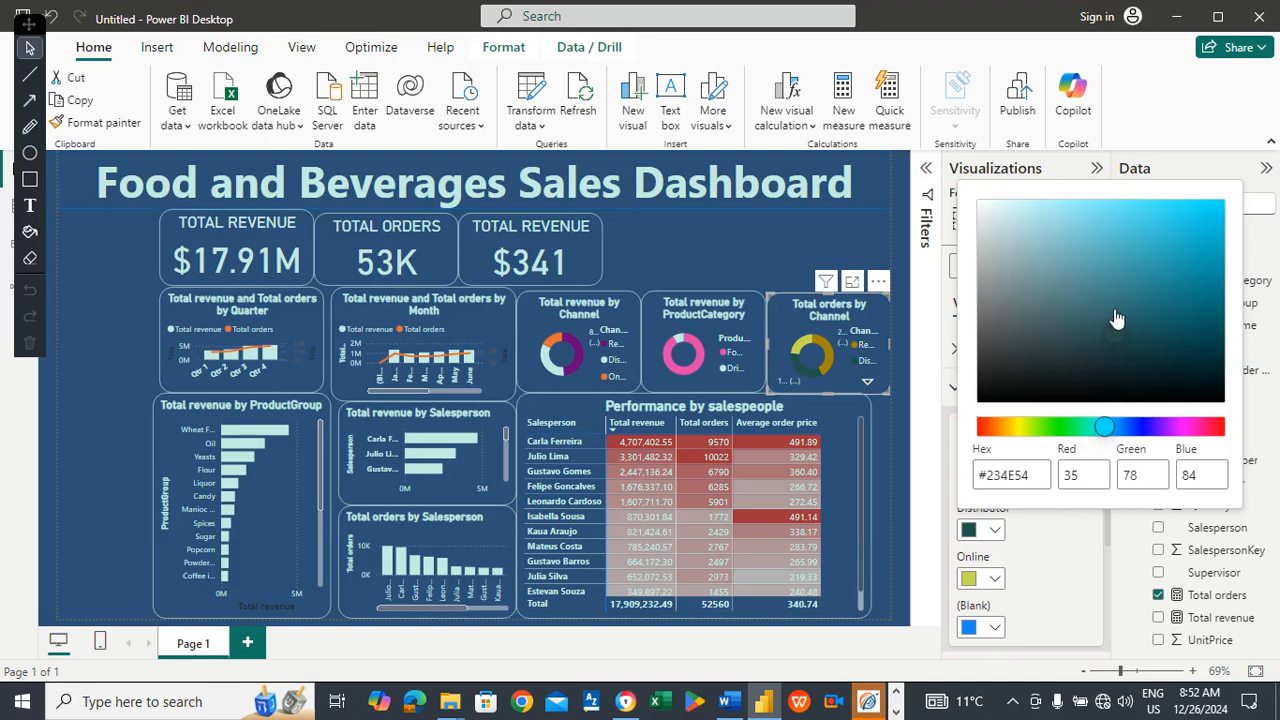
pyautogui.click(1126, 277)
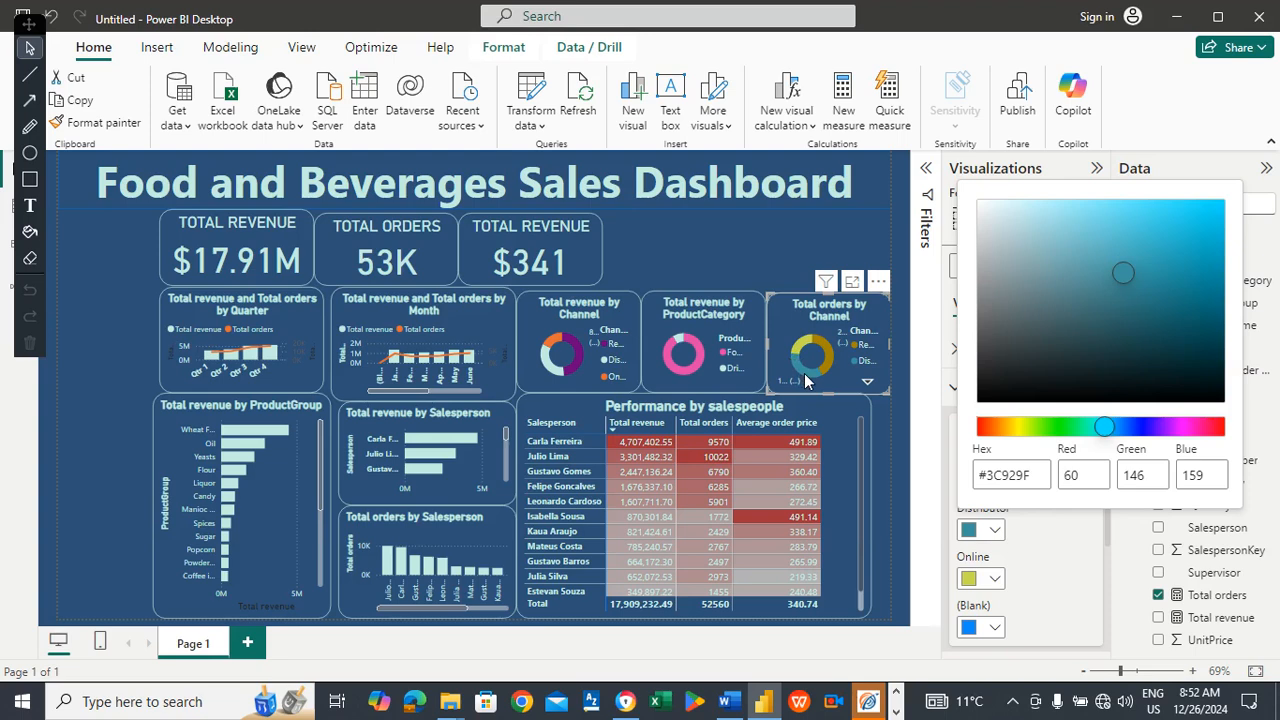
# Examine the total orders by channel donut chart enlarged in focus mode, and return to the report.
pyautogui.click(855, 287)
pyautogui.click(852, 283)
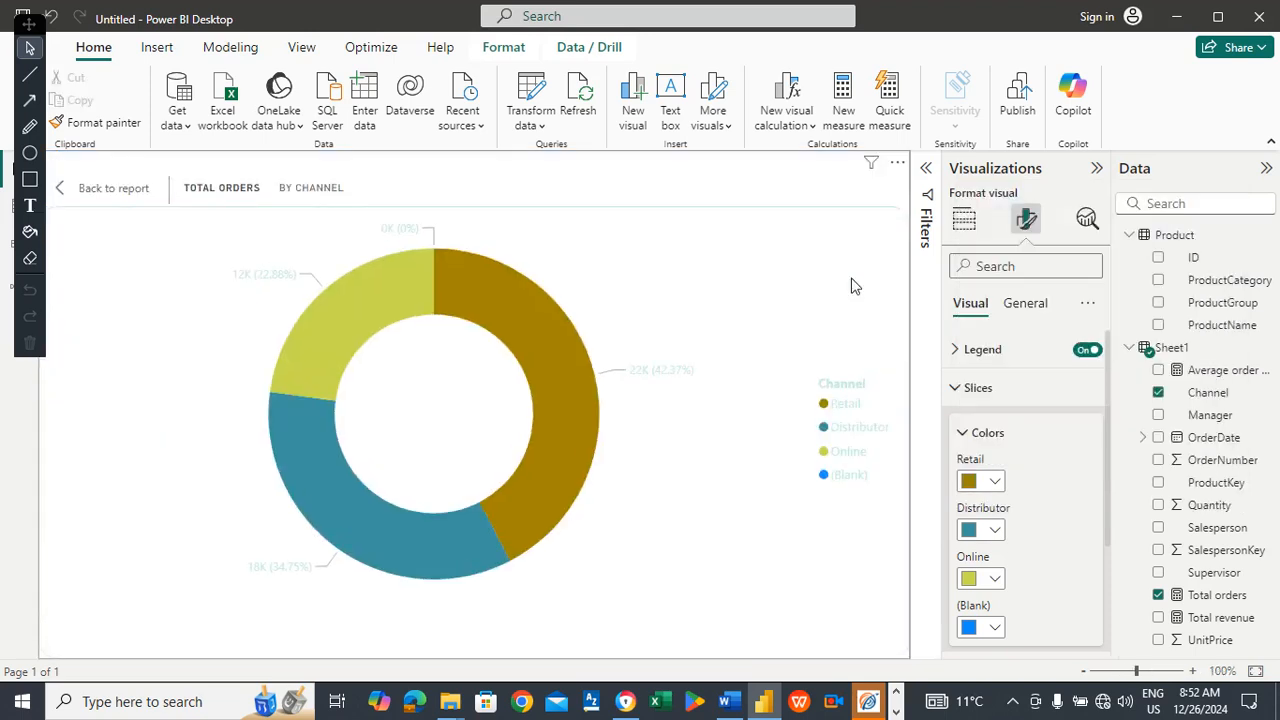
pyautogui.click(114, 189)
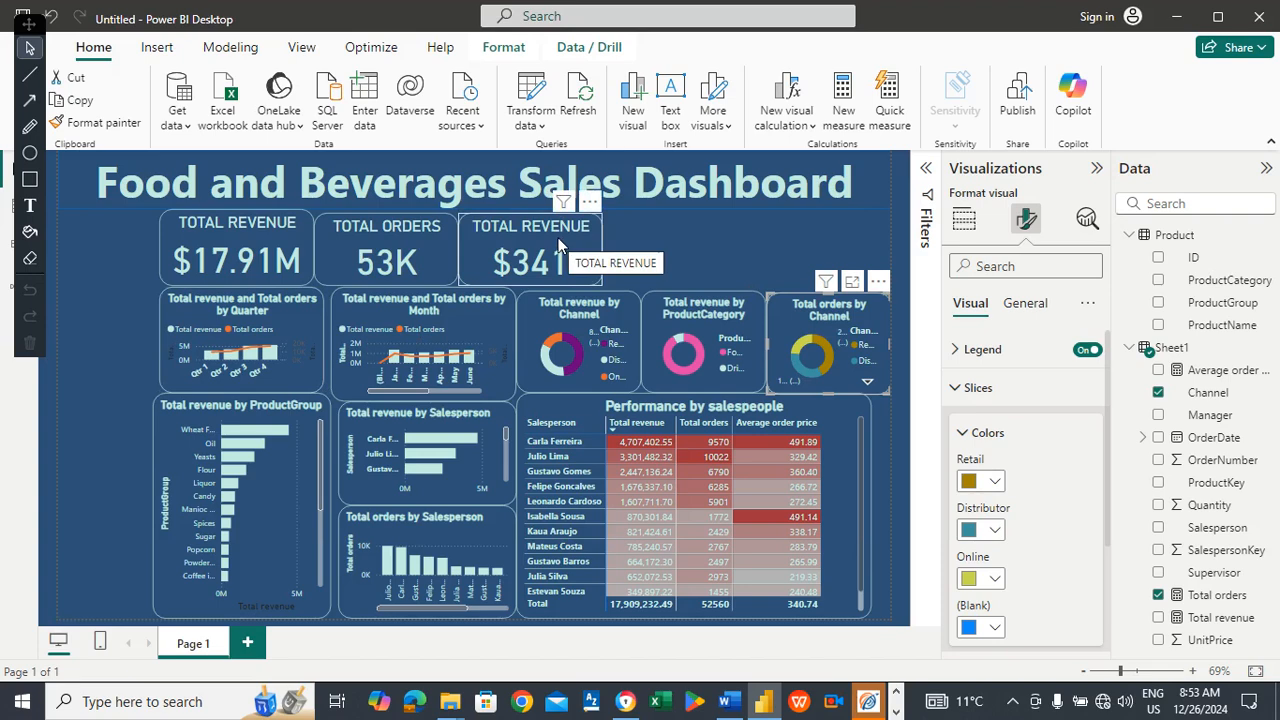
# Insert an empty slicer and fit it into the free space beside the third KPI card, above the donut charts.
pyautogui.click(647, 238)
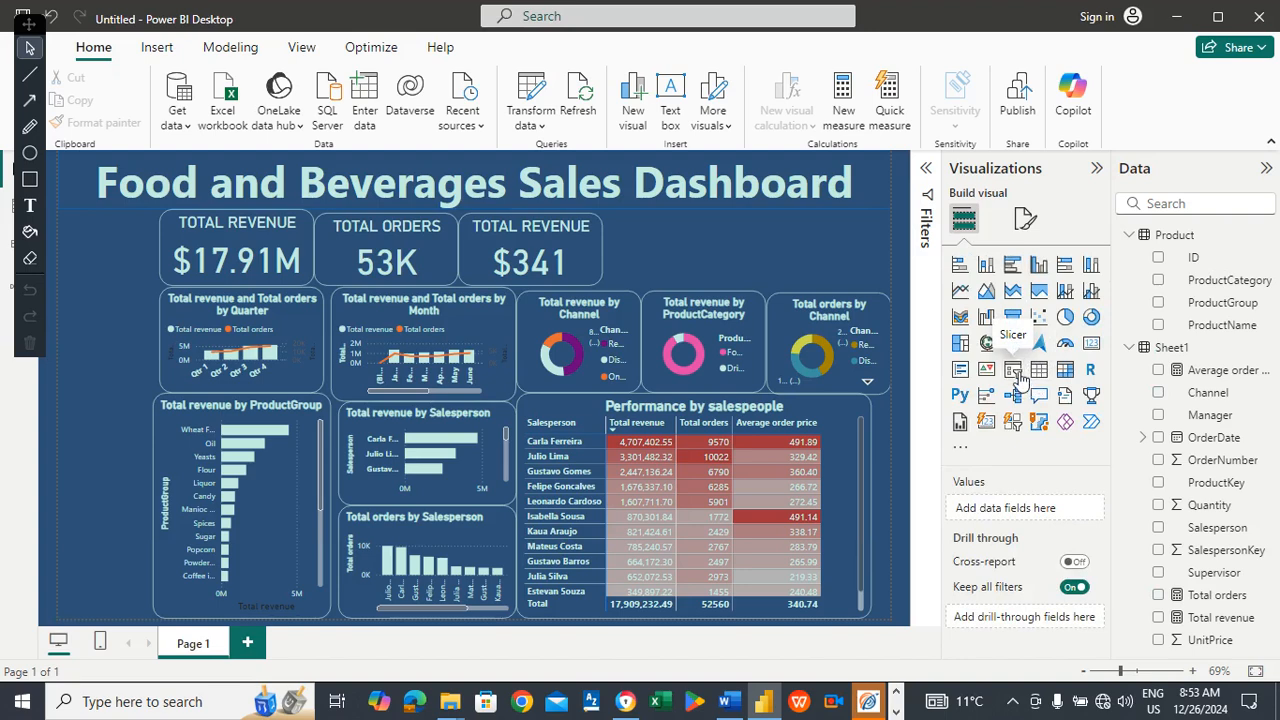
pyautogui.click(1018, 376)
pyautogui.moveTo(135, 340); pyautogui.dragTo(657, 260)
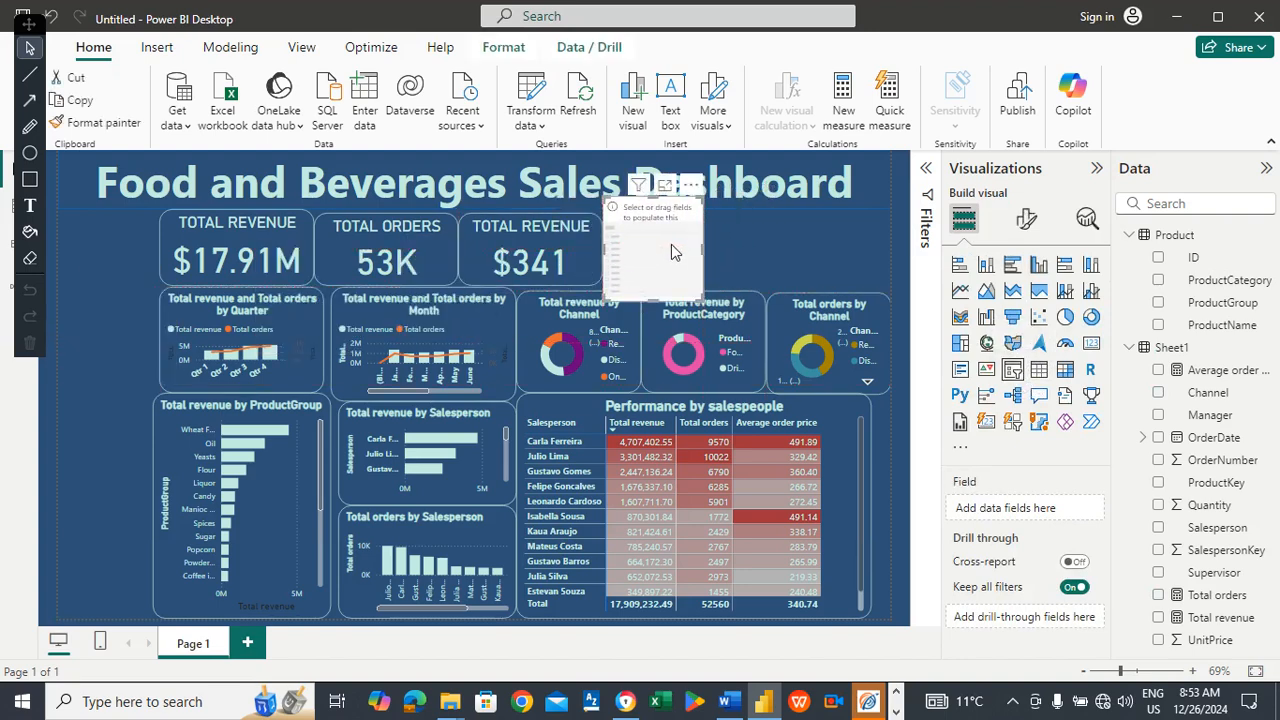
pyautogui.moveTo(655, 200); pyautogui.dragTo(657, 225)
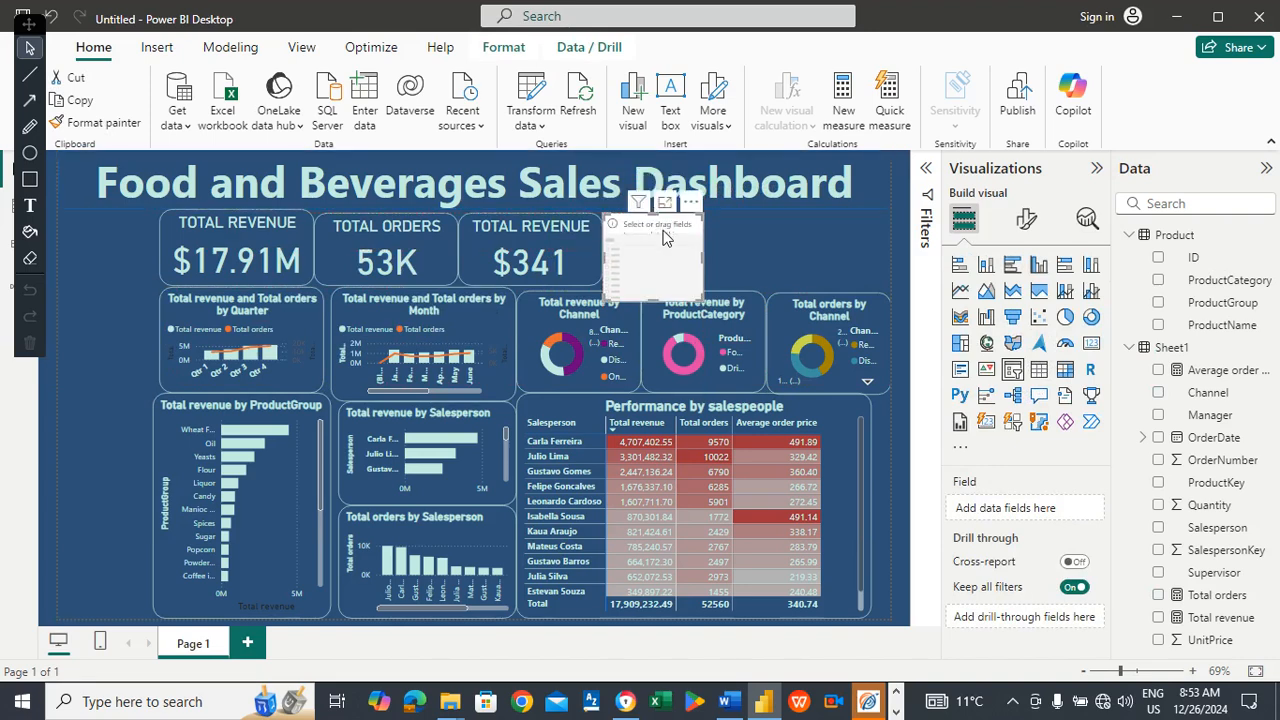
pyautogui.moveTo(667, 230); pyautogui.dragTo(672, 228)
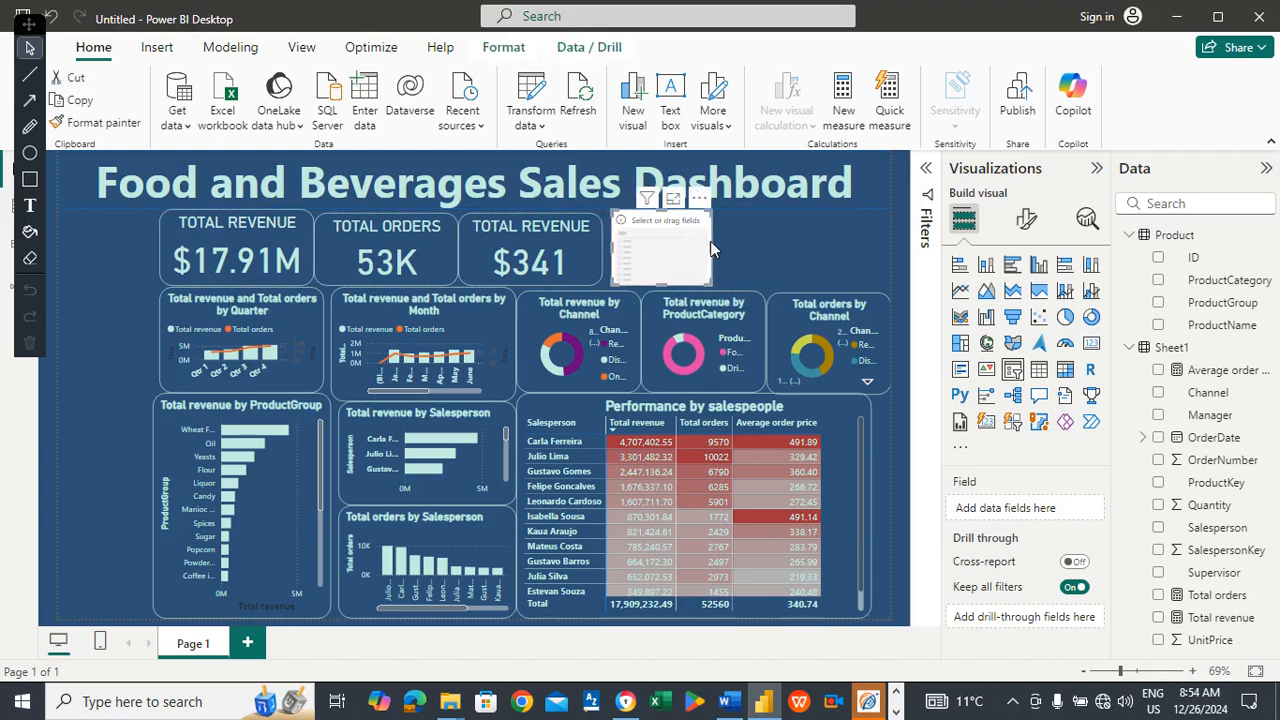
pyautogui.moveTo(711, 248); pyautogui.dragTo(884, 280)
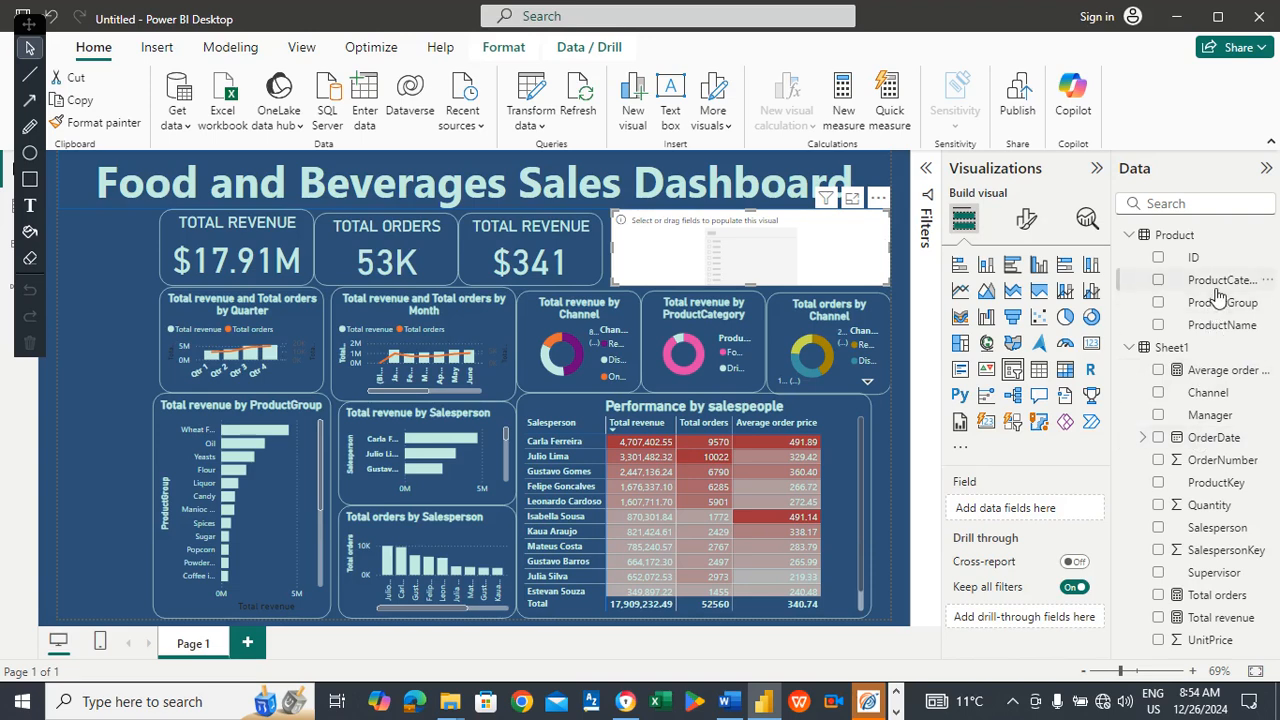
# Assign ProductCategory as the slicer's field and exclude the (Blank) value with a visual-level filter.
pyautogui.moveTo(1218, 283); pyautogui.dragTo(1042, 513)
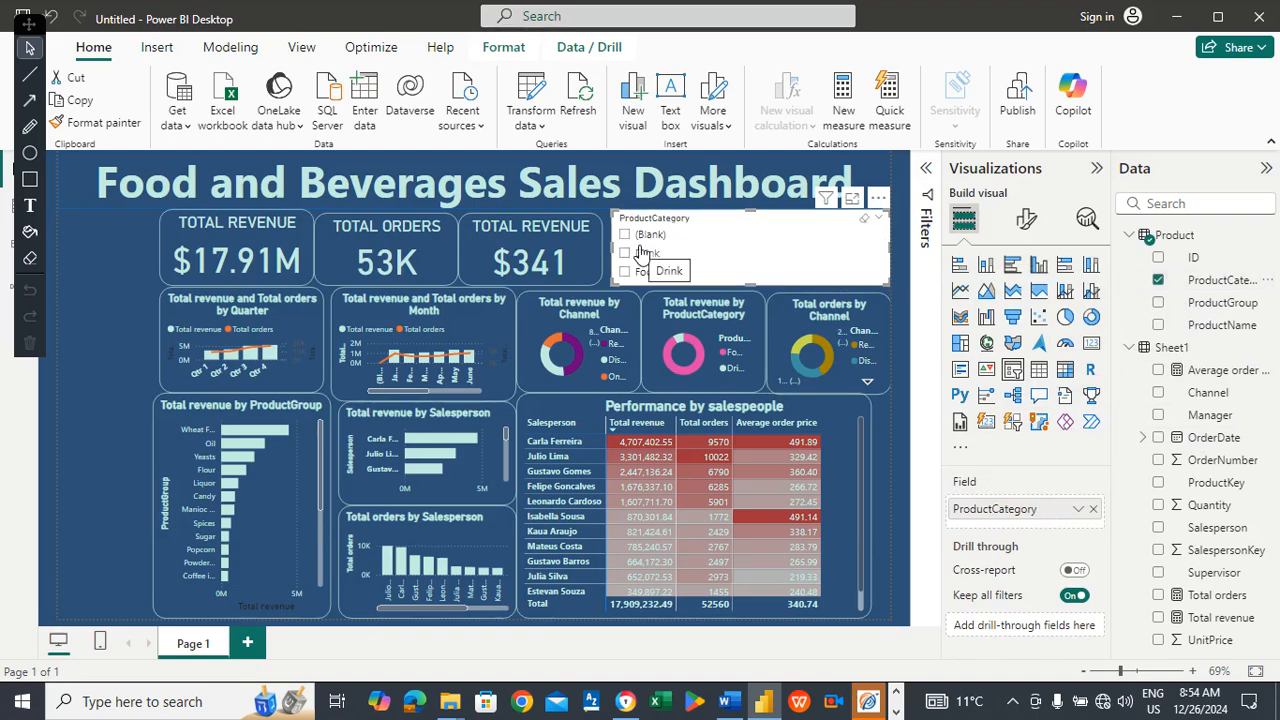
pyautogui.click(926, 173)
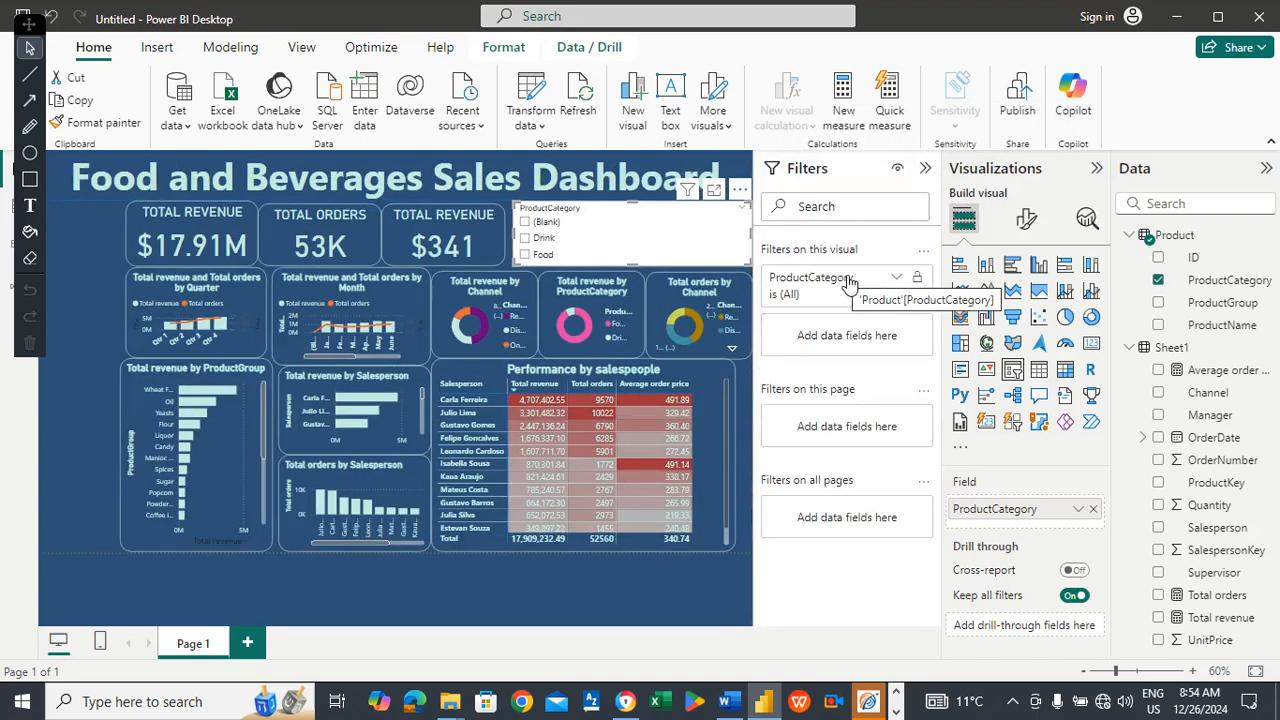
pyautogui.click(848, 284)
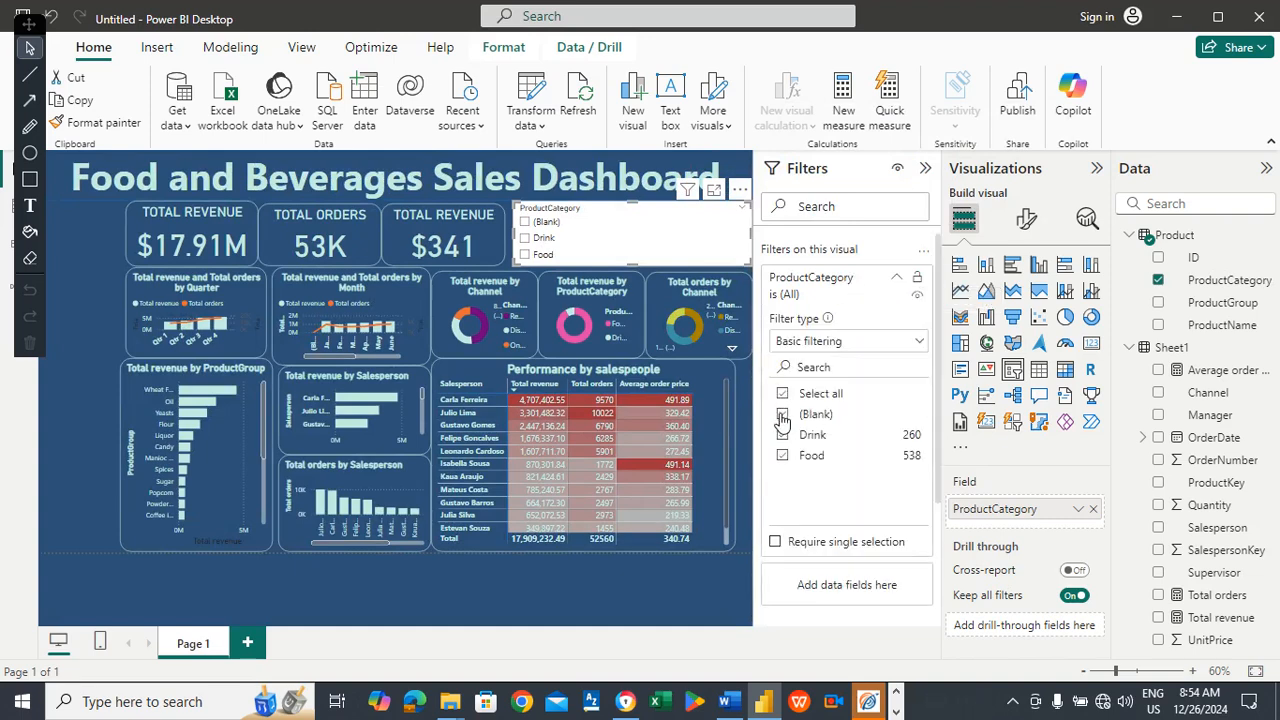
pyautogui.click(783, 415)
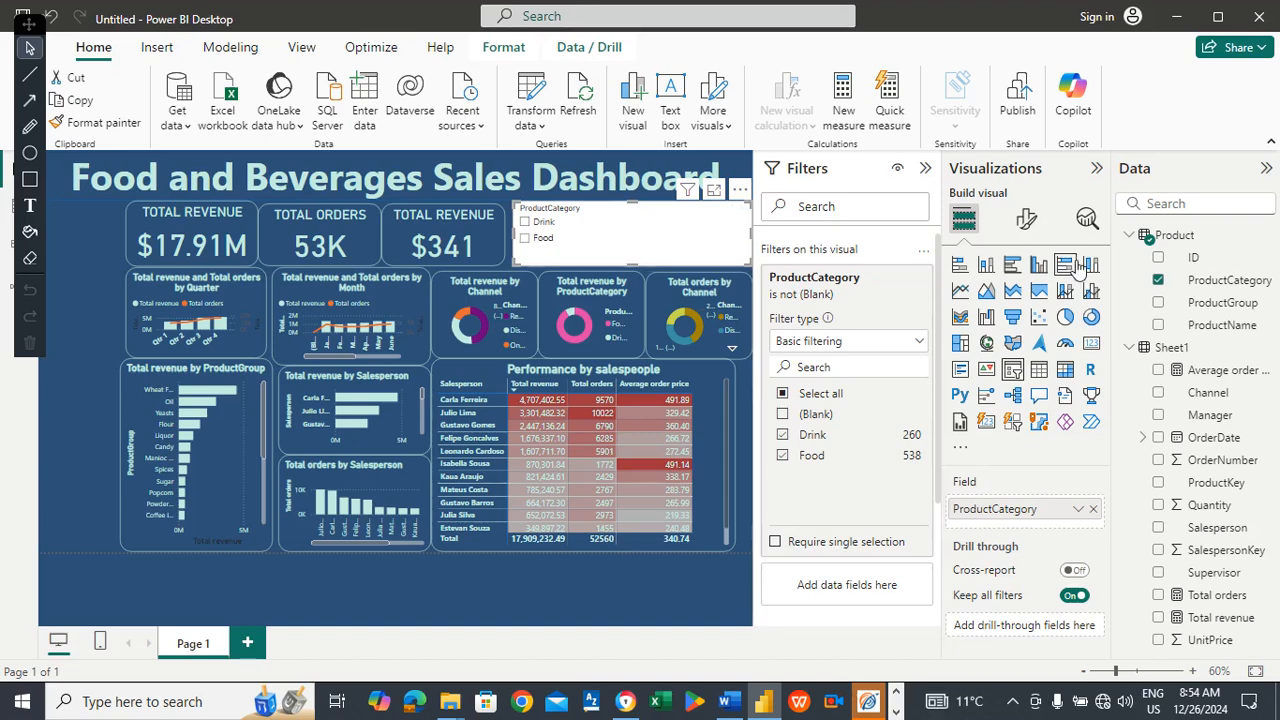
# Turn off the background of the ProductCategory slicer.
pyautogui.click(1028, 222)
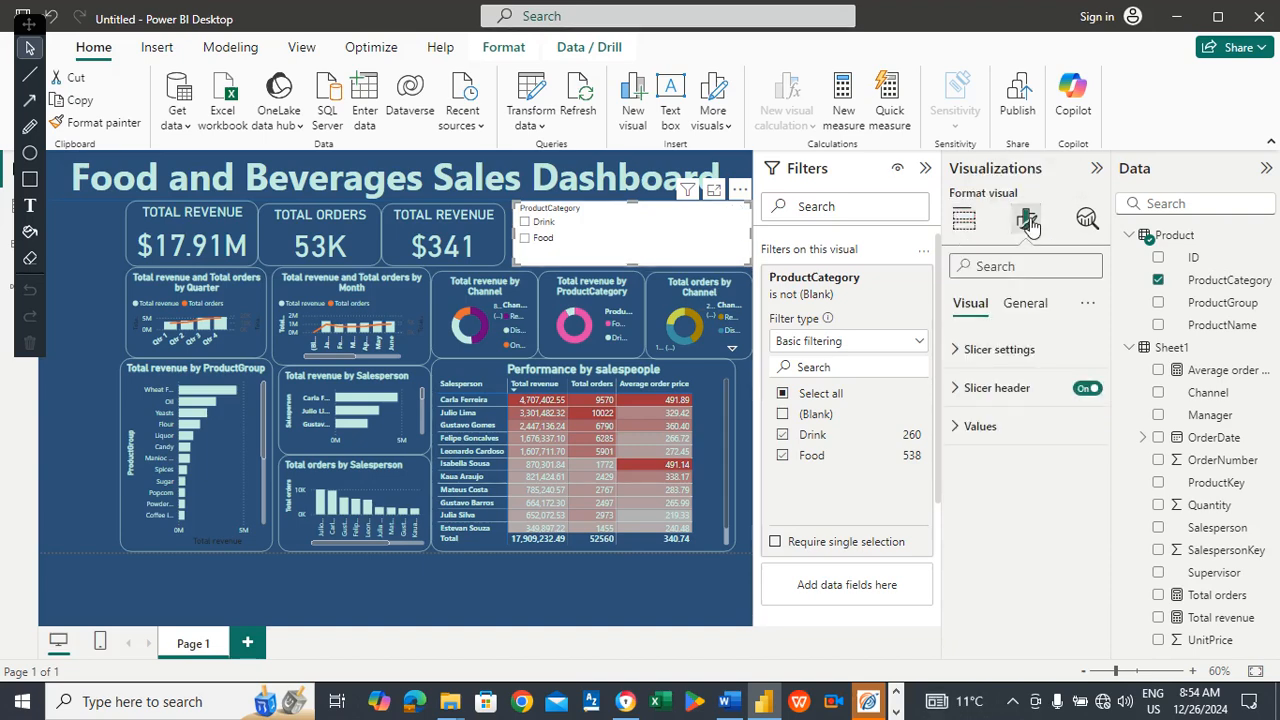
pyautogui.click(1039, 314)
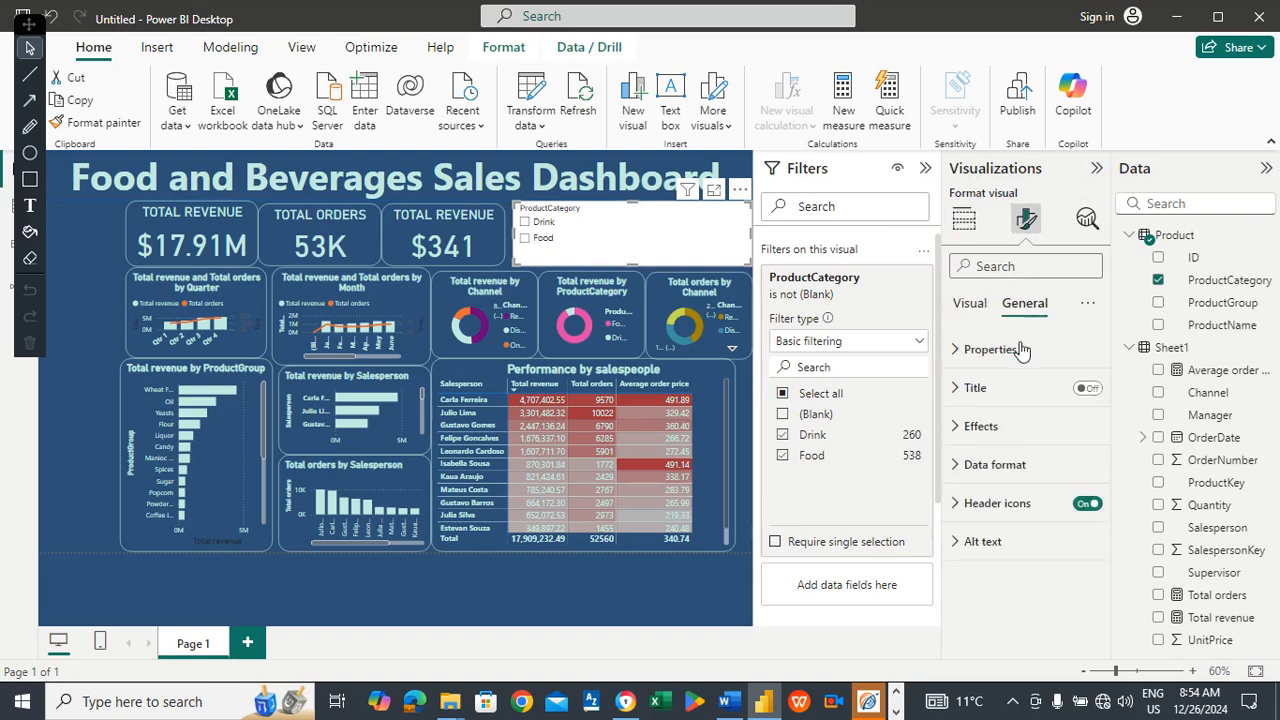
pyautogui.click(1002, 427)
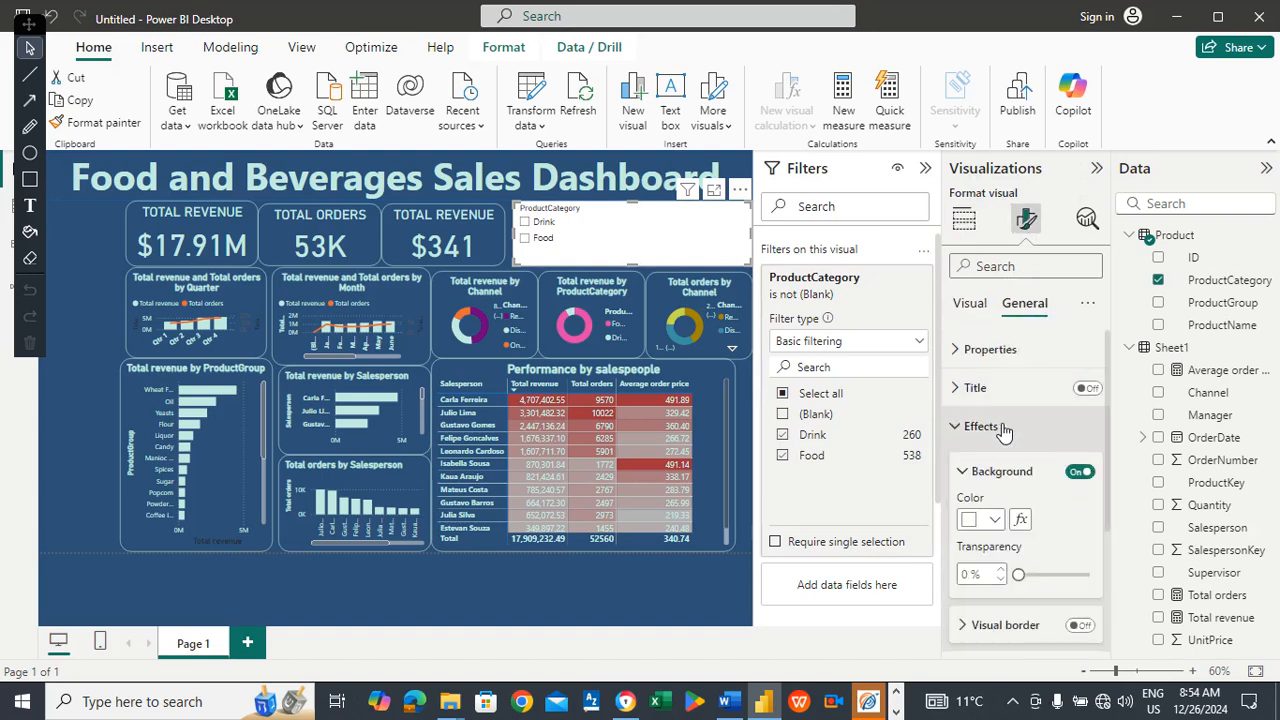
pyautogui.click(1080, 472)
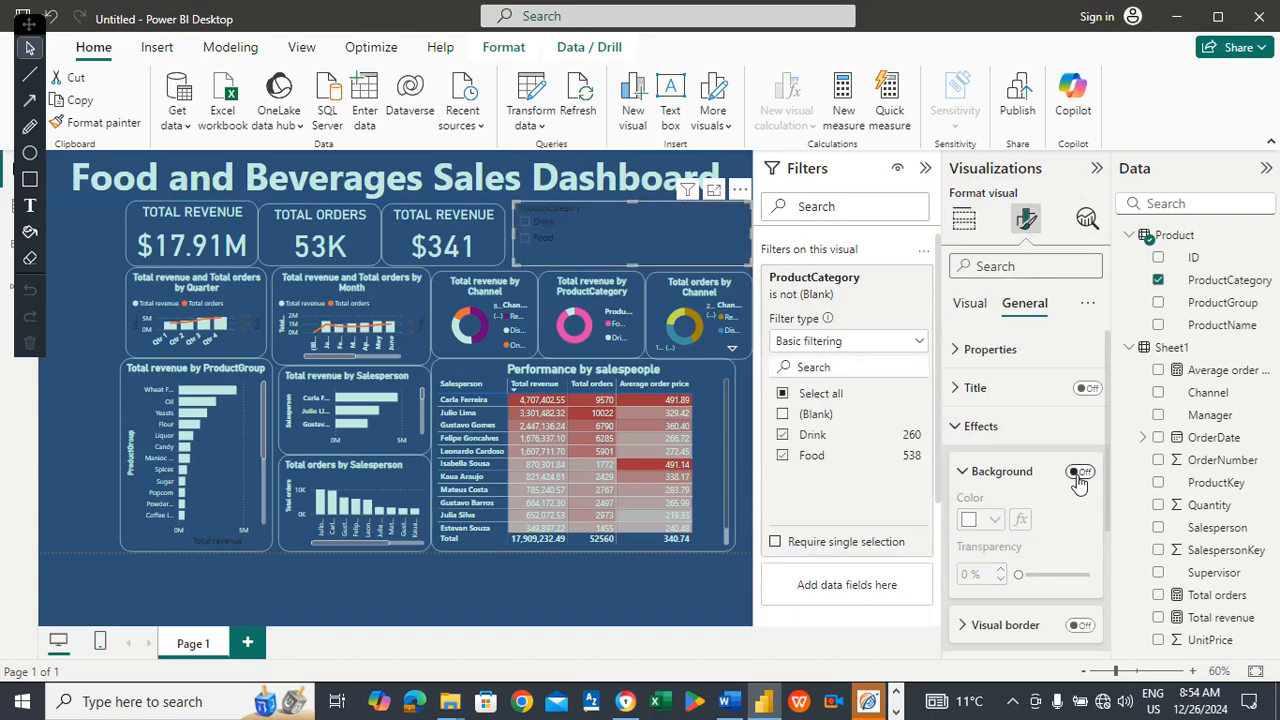
# Set the ProductCategory slicer's value font color to the light mint recent color and its font size to 20.
pyautogui.click(966, 310)
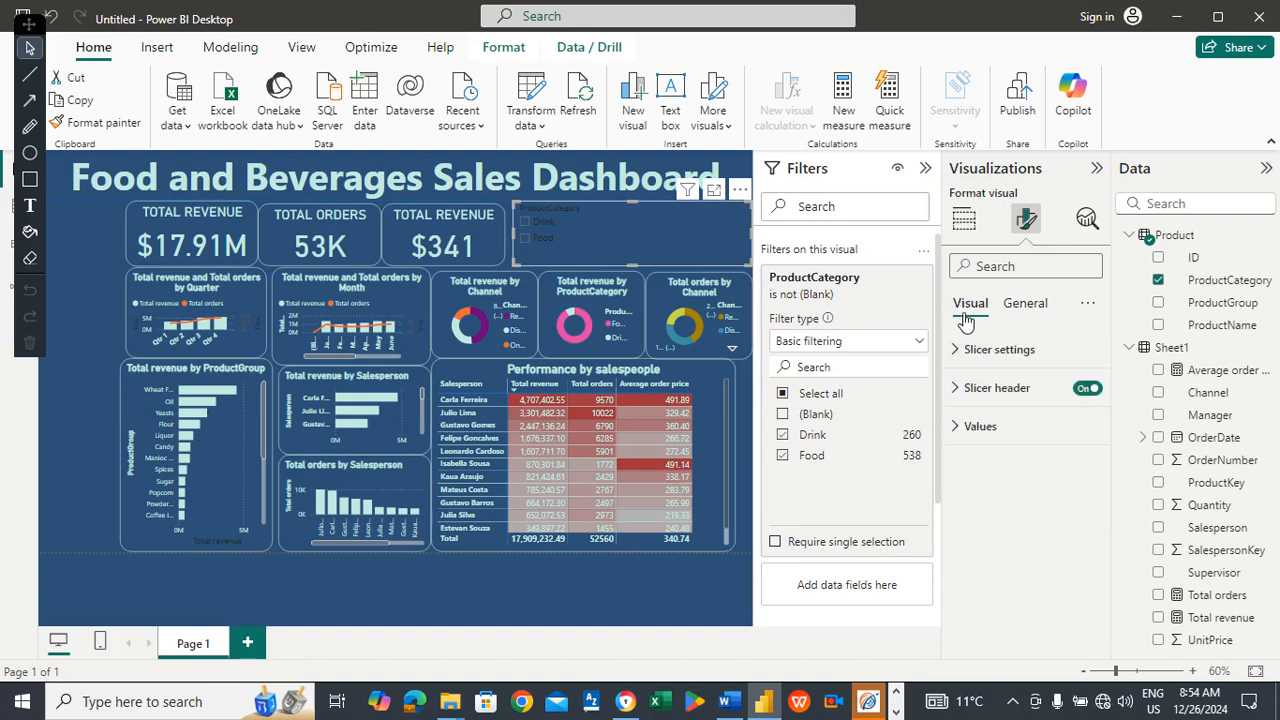
pyautogui.click(980, 427)
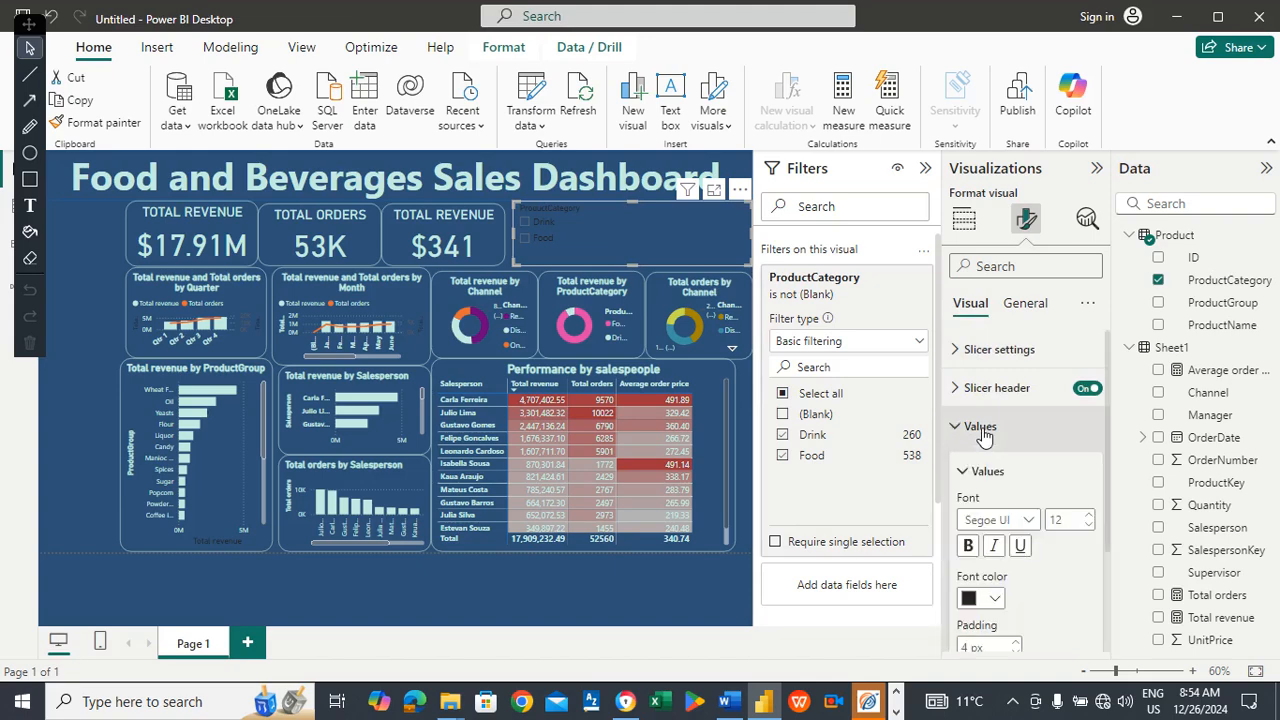
pyautogui.click(994, 598)
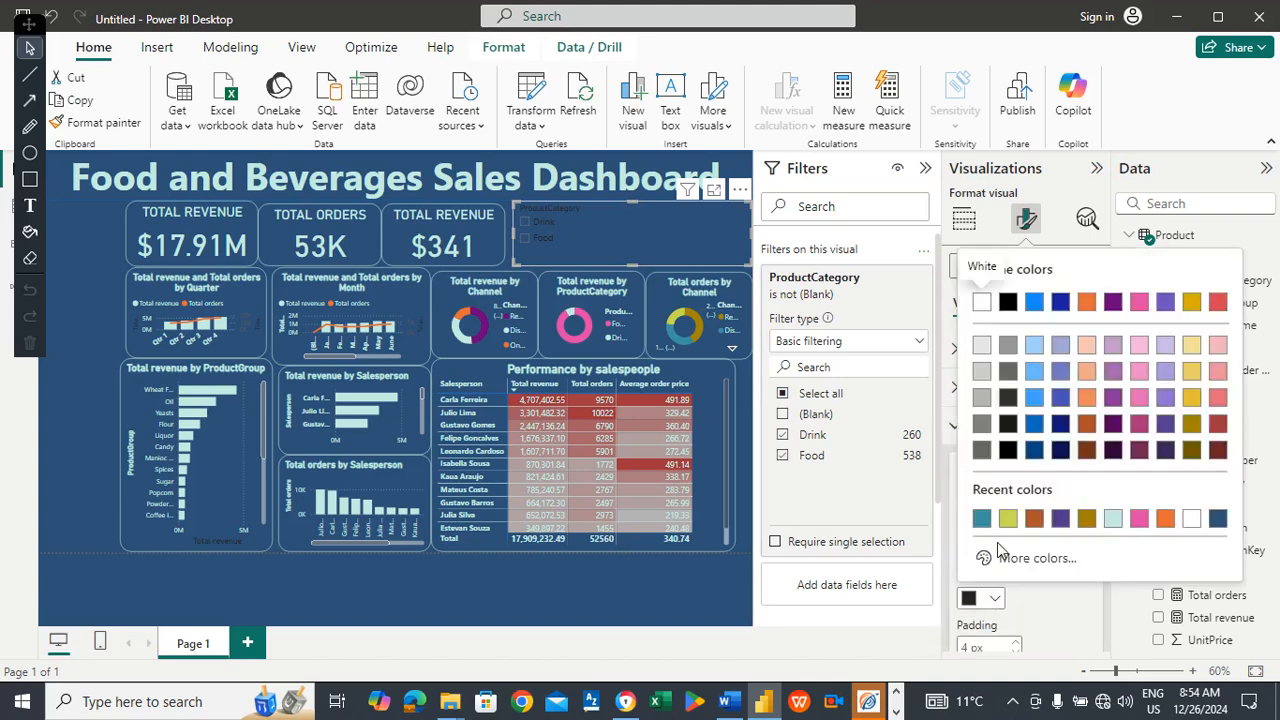
pyautogui.click(1114, 519)
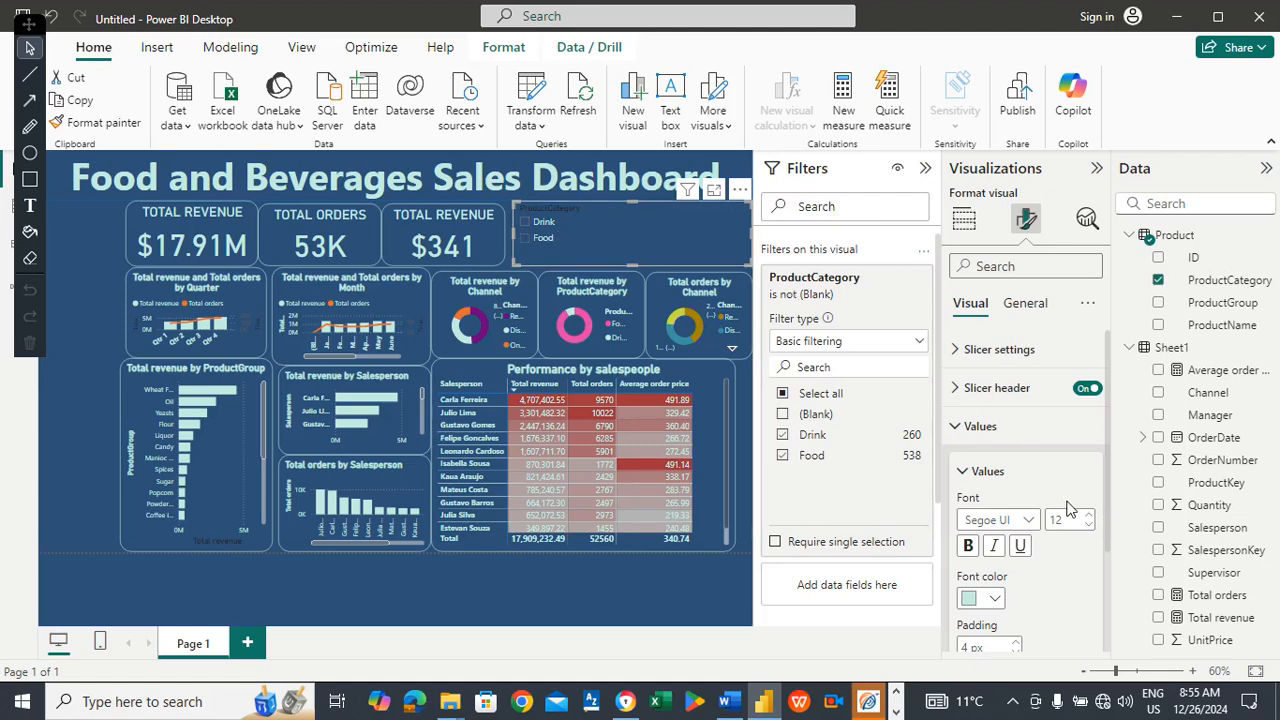
pyautogui.click(1068, 518)
pyautogui.write('15')
pyautogui.press('Return')
pyautogui.click(1068, 518)
pyautogui.write('20')
pyautogui.press('Return')
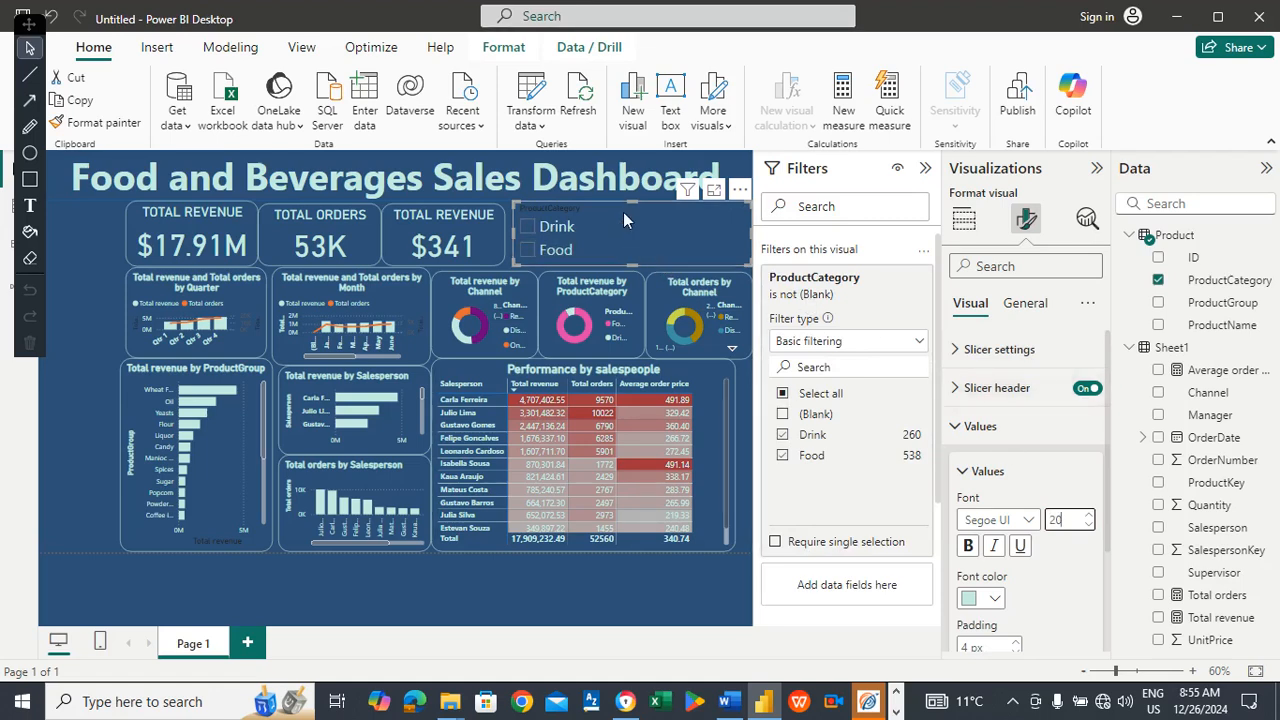
# Turn off the header of the ProductCategory slicer.
pyautogui.click(1026, 303)
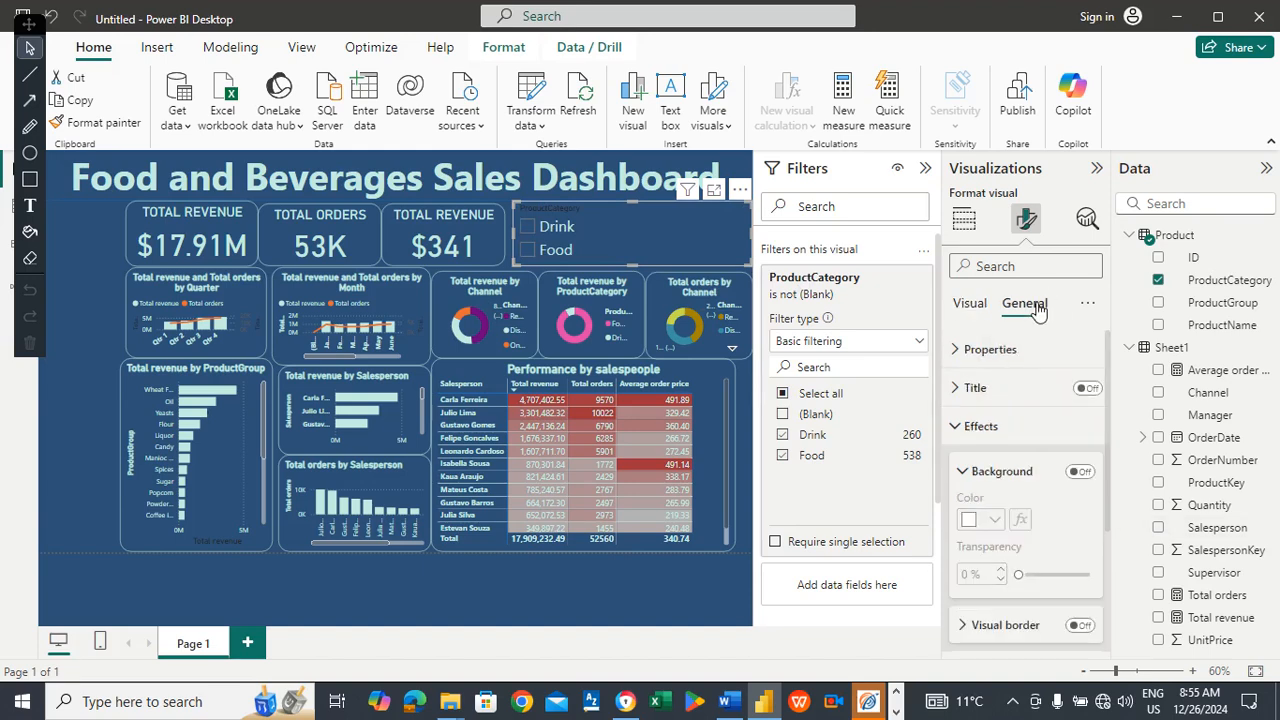
pyautogui.click(969, 303)
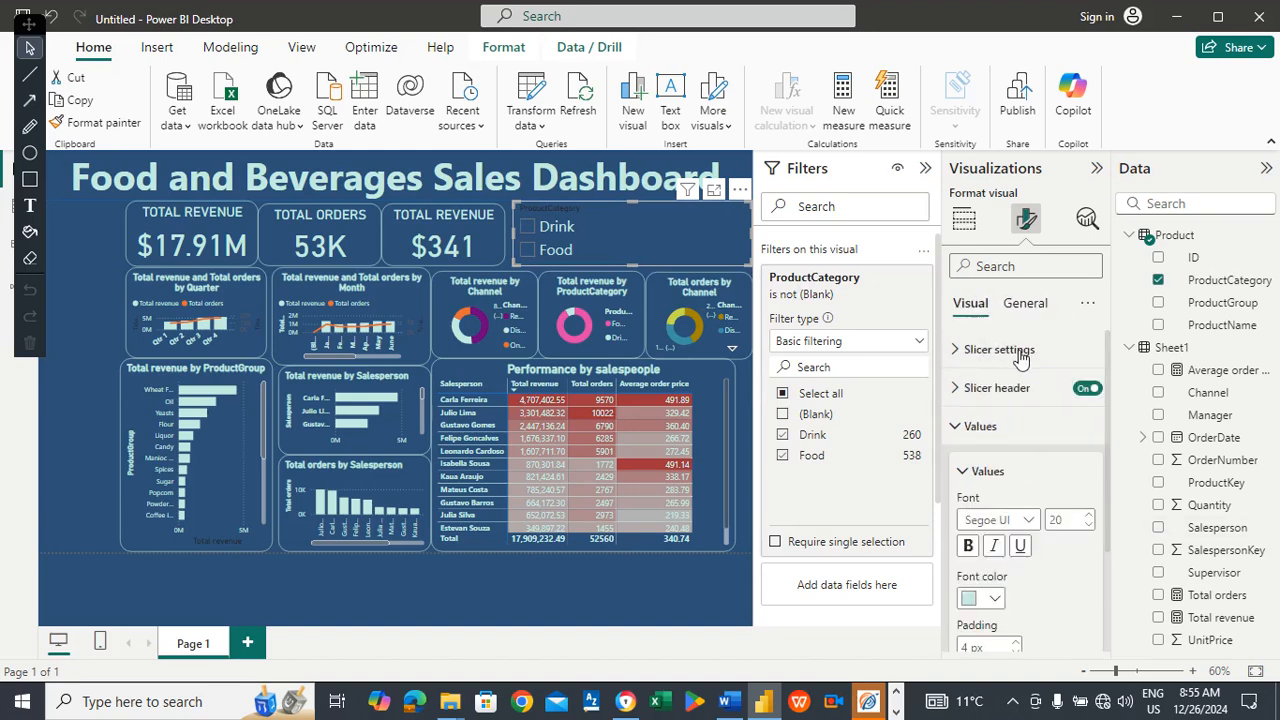
pyautogui.click(1082, 390)
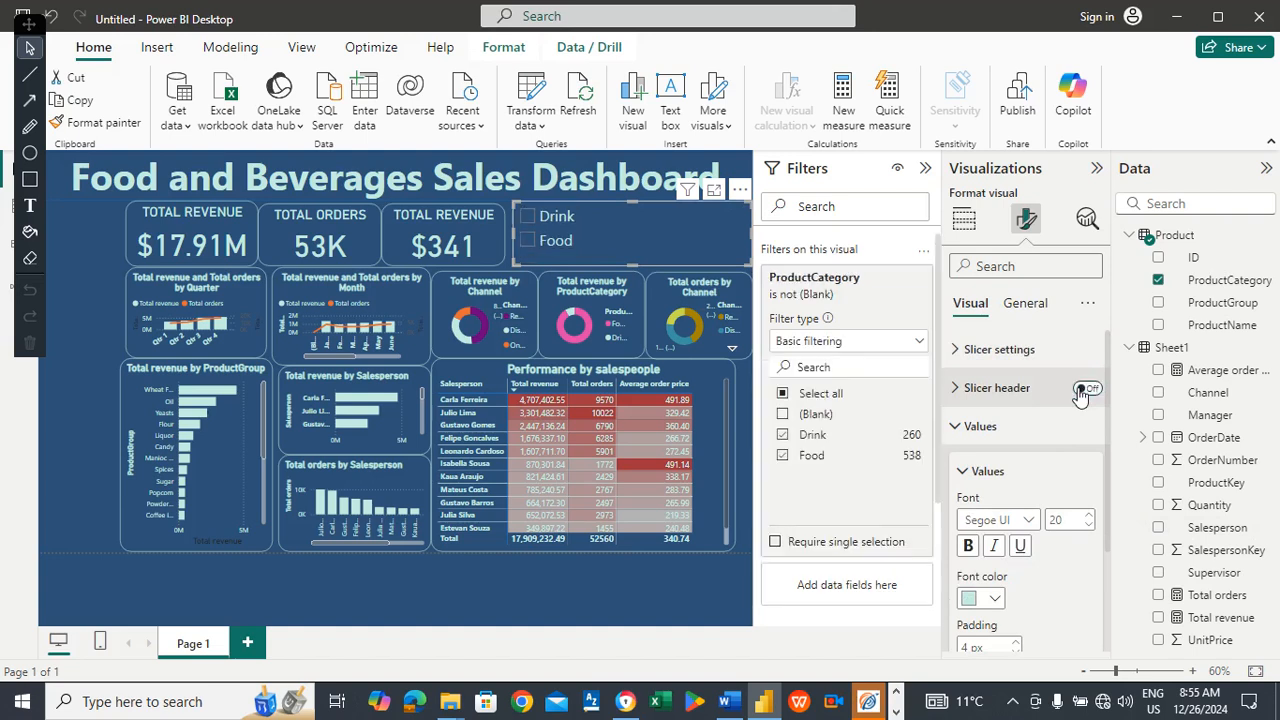
# Turn on the title of the ProductCategory slicer and expand its title options.
pyautogui.click(1036, 306)
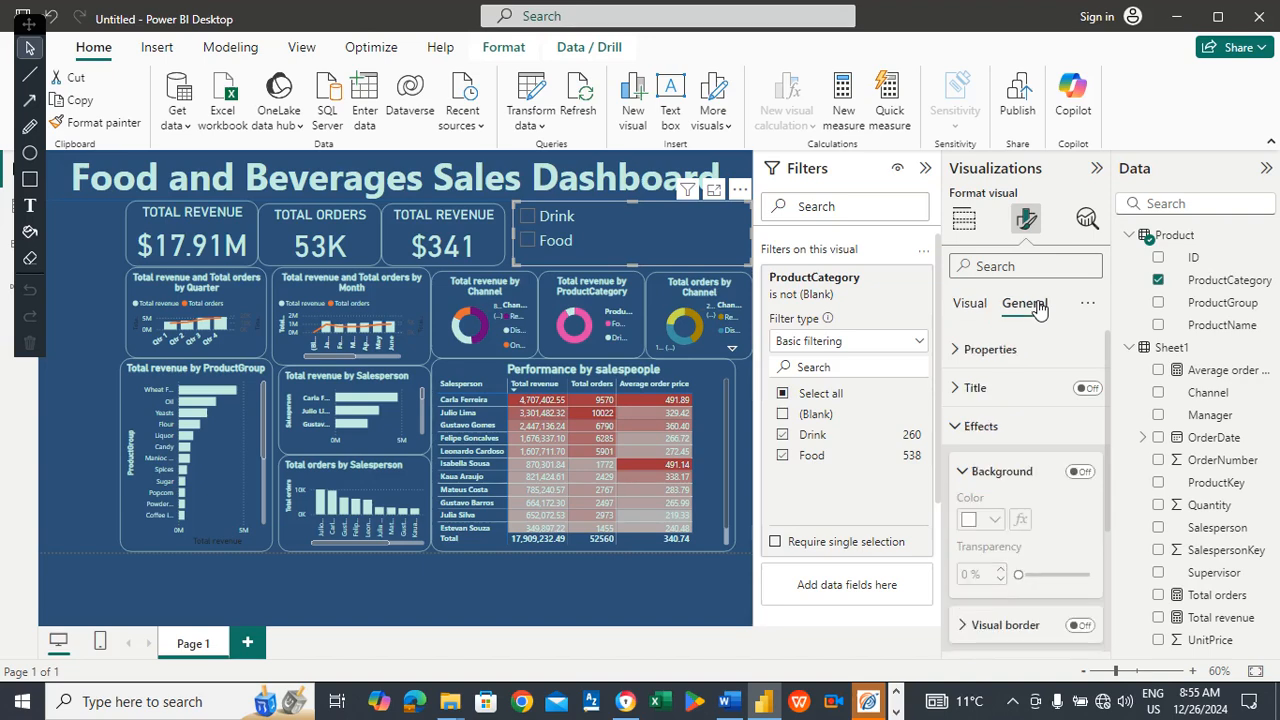
pyautogui.click(1086, 389)
pyautogui.click(988, 393)
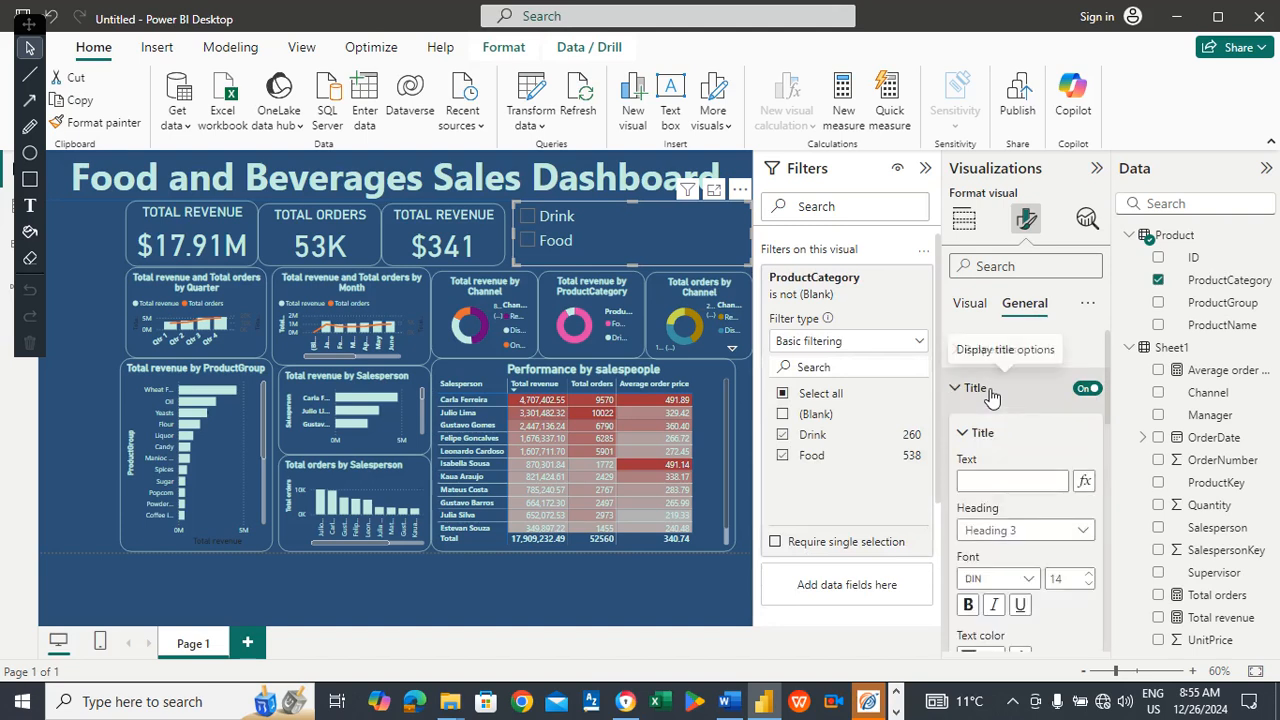
pyautogui.scroll(-1, 1107, 406)
pyautogui.moveTo(1108, 425); pyautogui.dragTo(1109, 416)
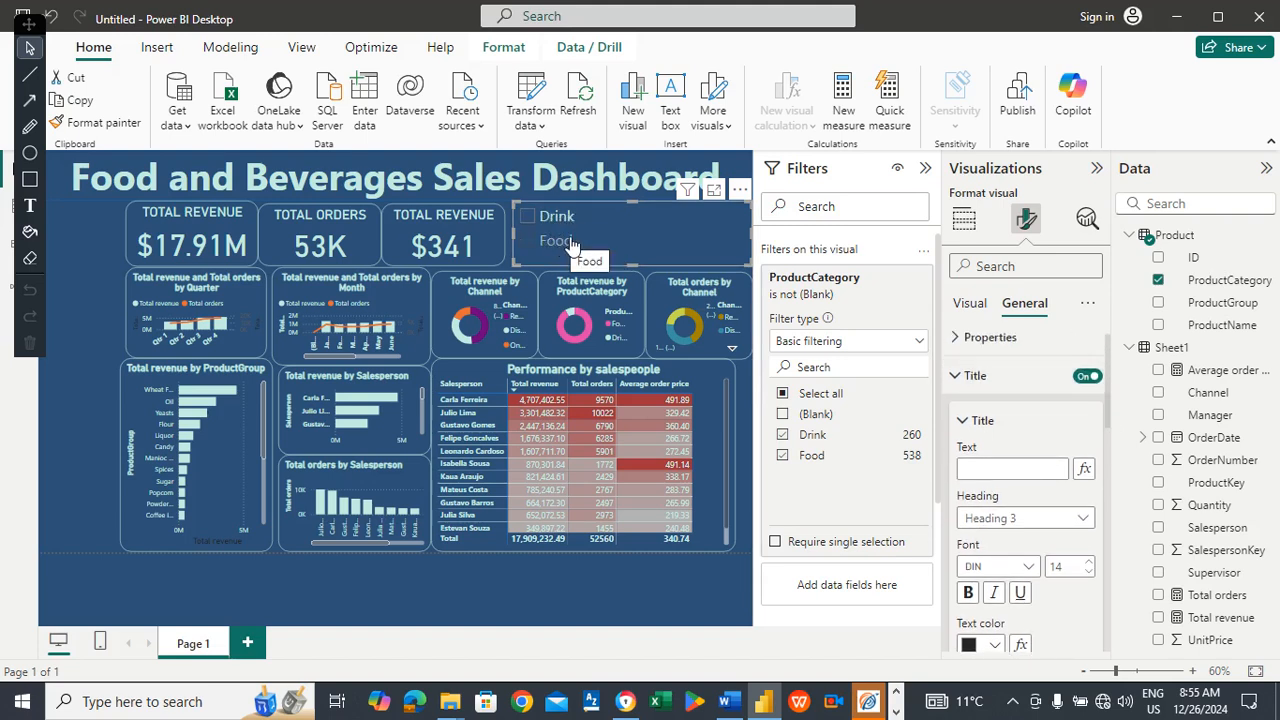
# Change the ProductCategory slicer's style to Tile.
pyautogui.click(973, 308)
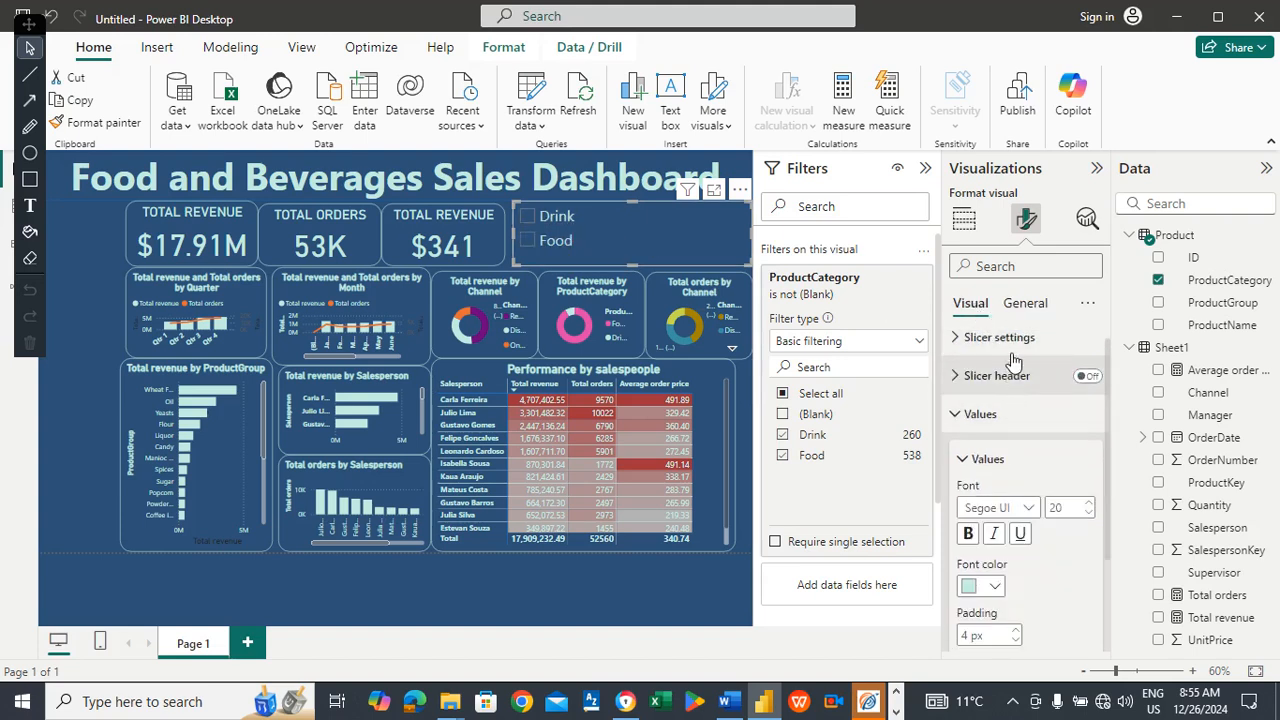
pyautogui.click(1000, 338)
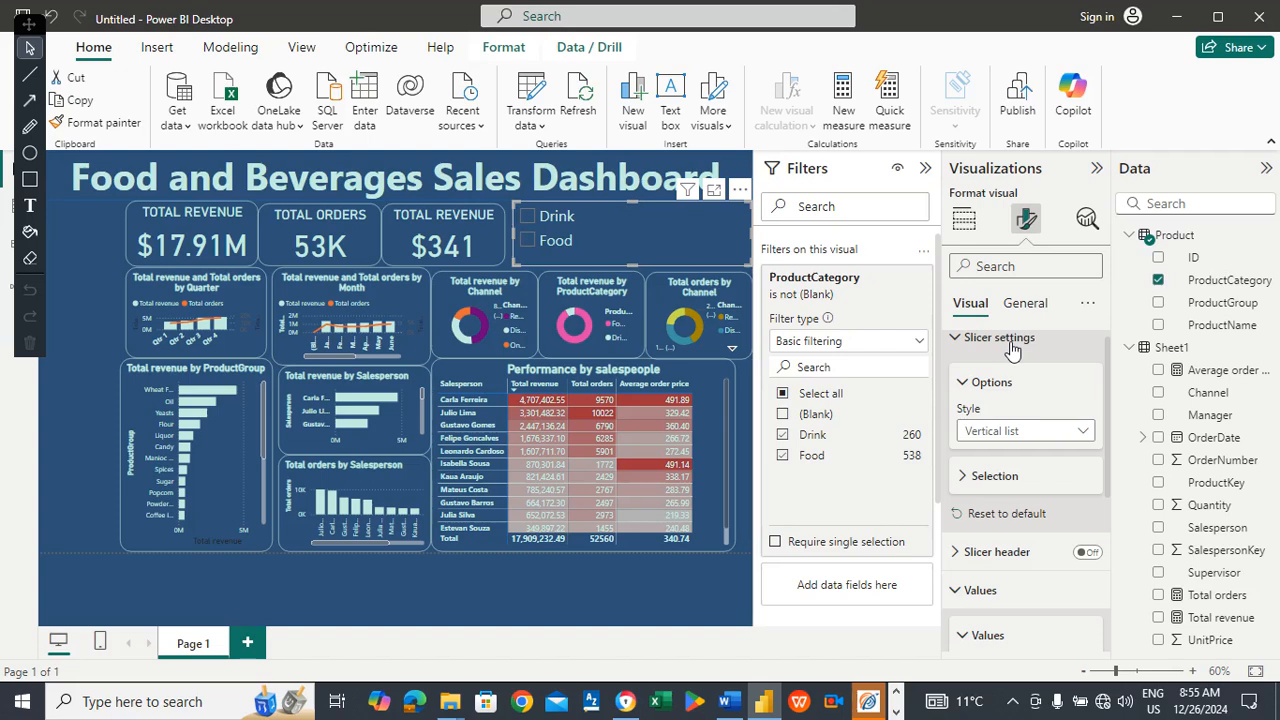
pyautogui.click(1044, 437)
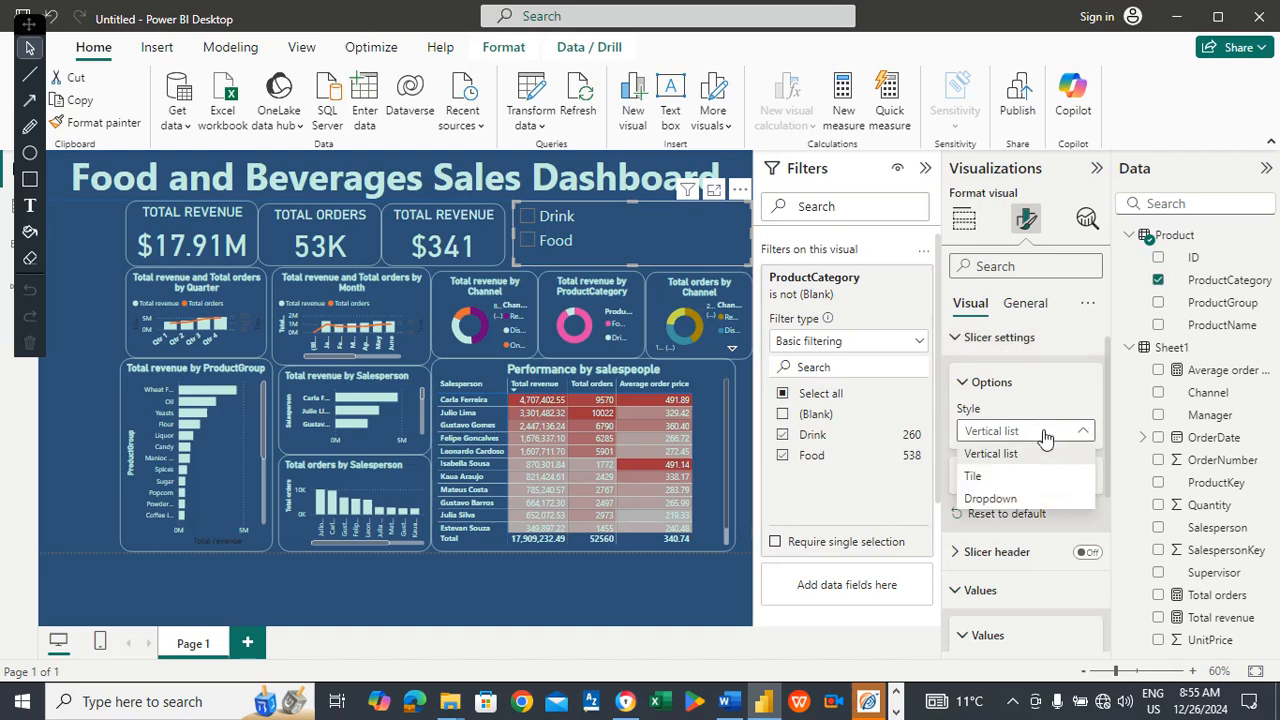
pyautogui.click(977, 490)
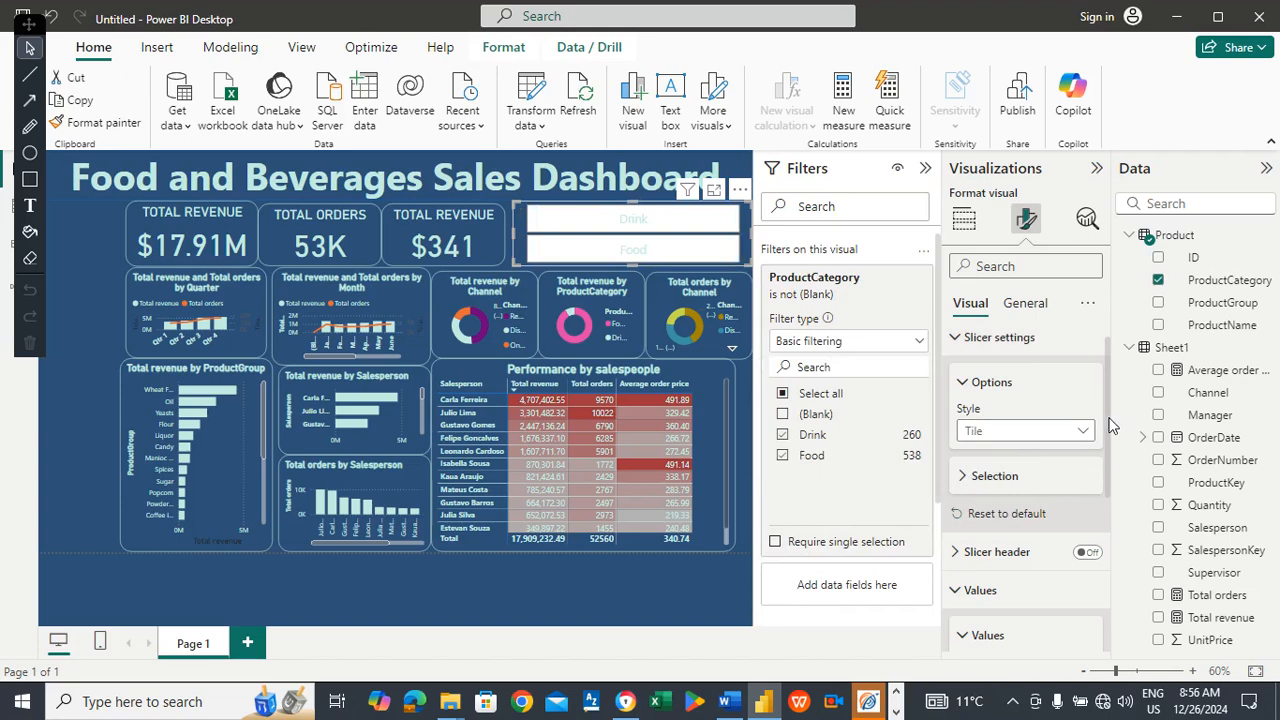
pyautogui.click(1036, 432)
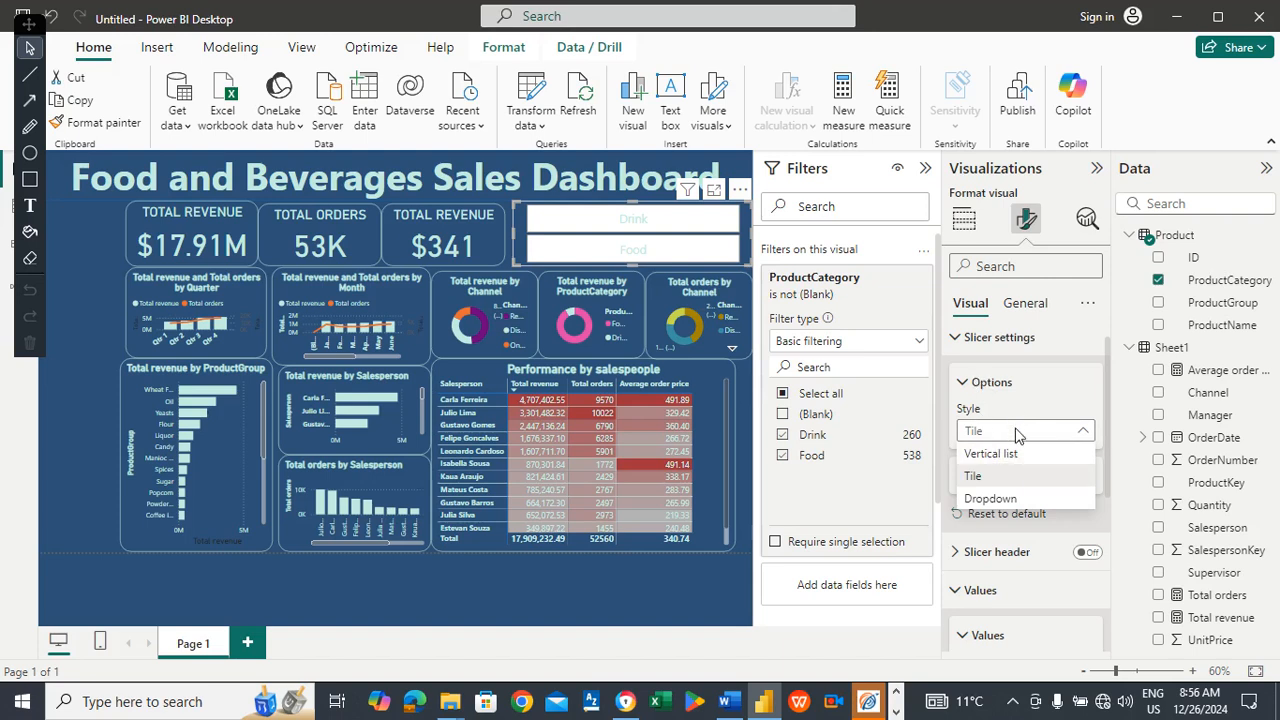
# Set the background color of the ProductCategory slicer's values to the dark blue recent color that matches the page.
pyautogui.click(995, 597)
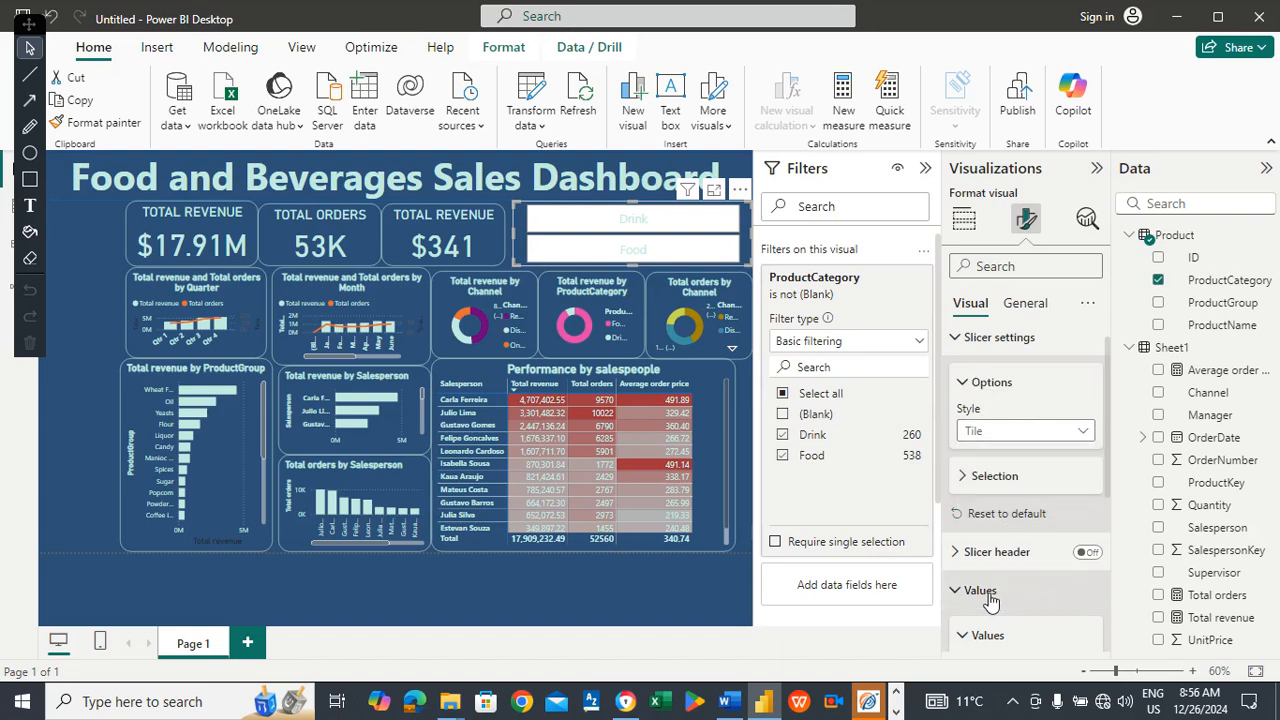
pyautogui.click(995, 598)
pyautogui.click(998, 602)
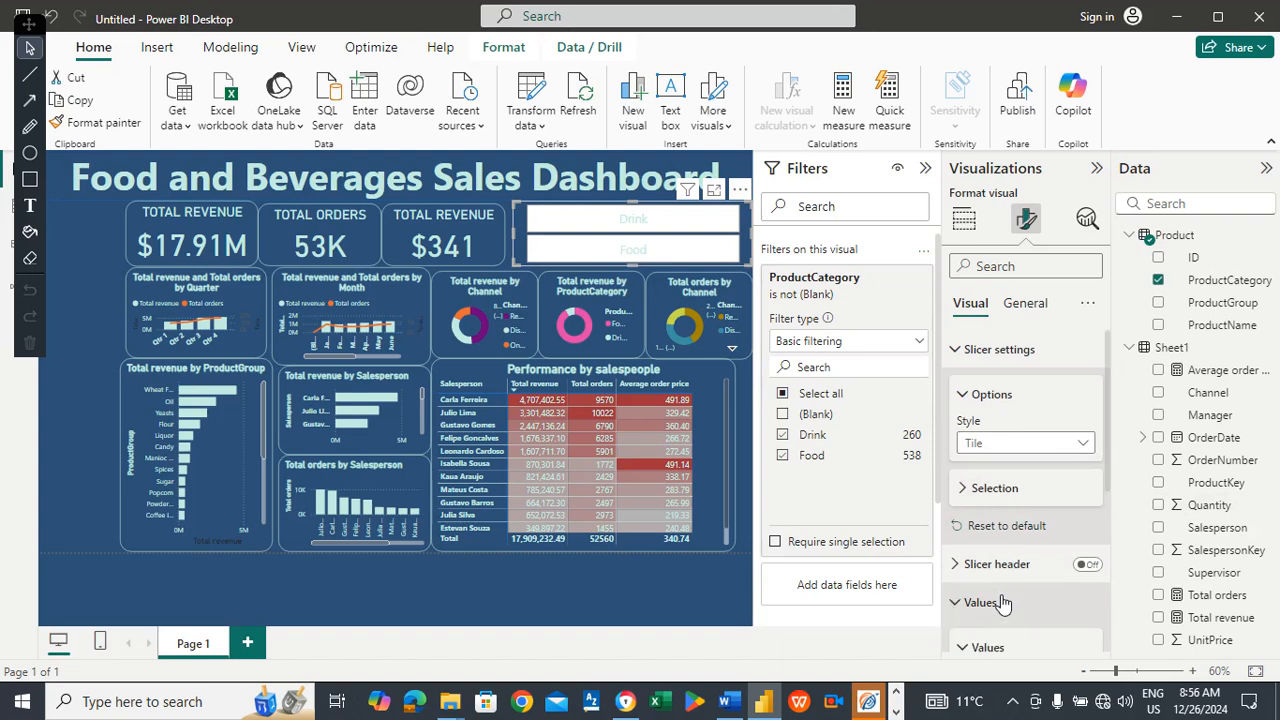
pyautogui.moveTo(1111, 425); pyautogui.dragTo(1106, 577)
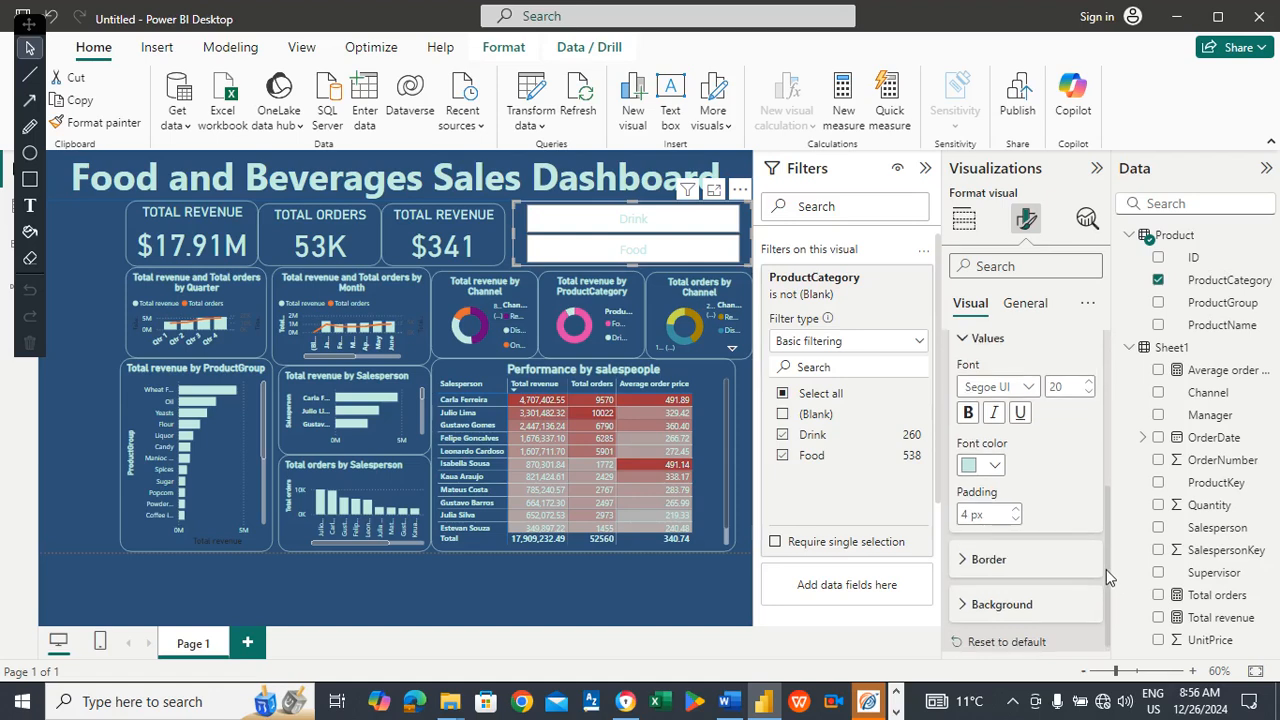
pyautogui.click(1000, 604)
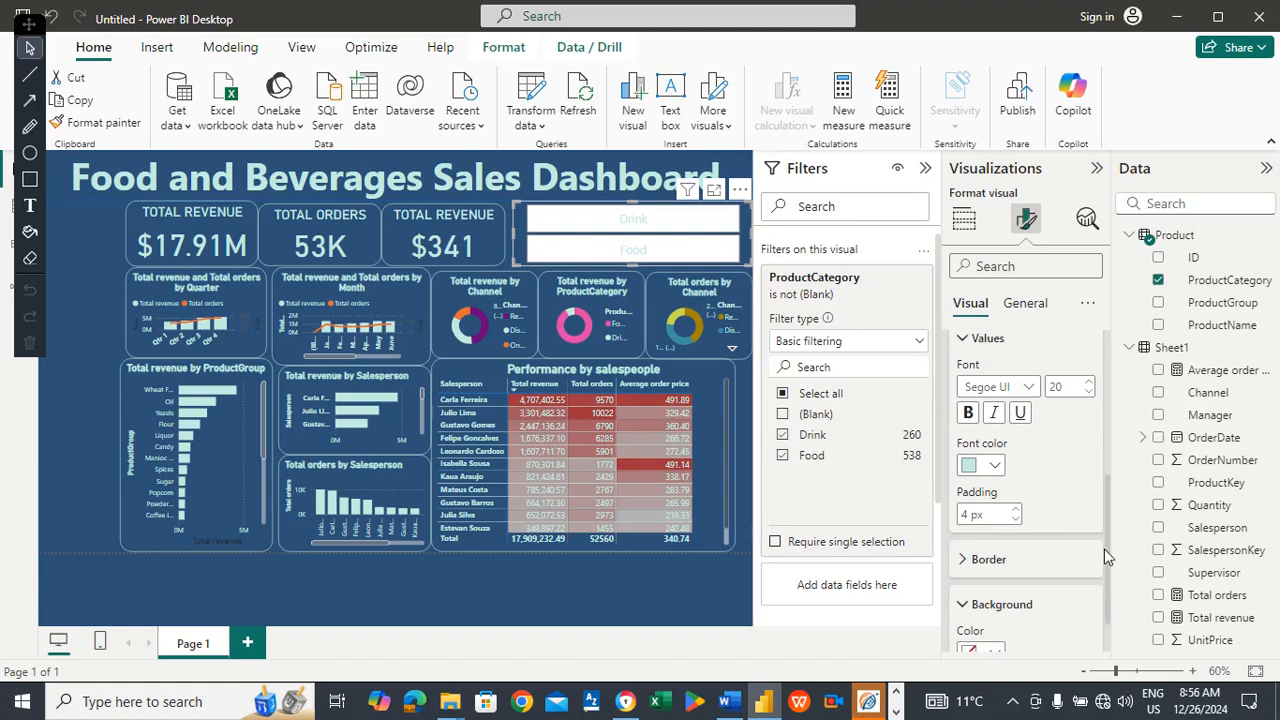
pyautogui.moveTo(1105, 545); pyautogui.dragTo(1108, 575)
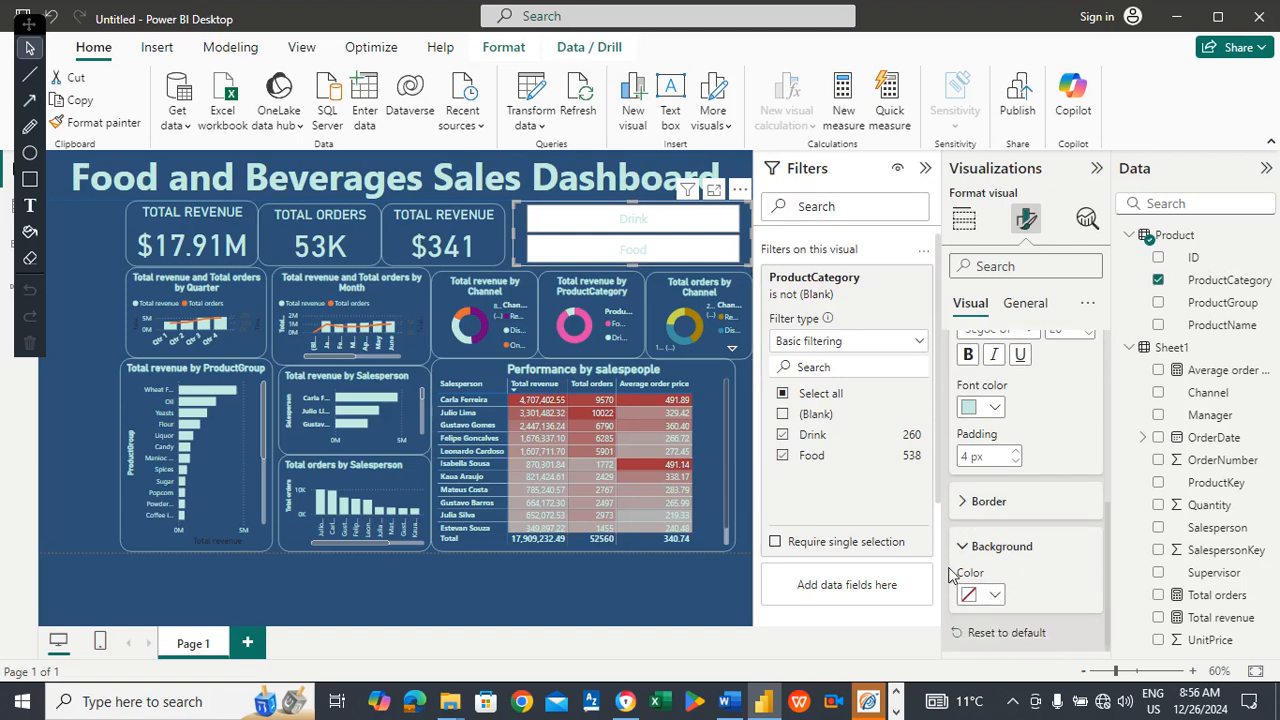
pyautogui.click(995, 598)
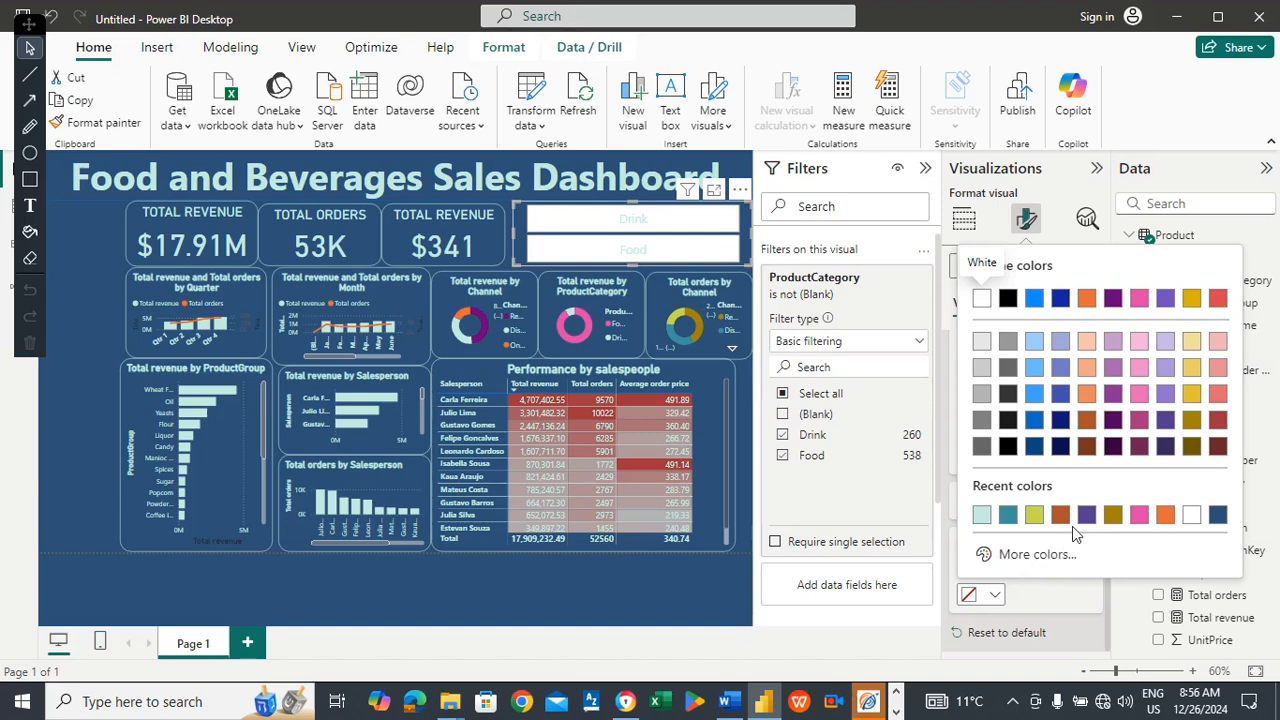
pyautogui.click(1218, 515)
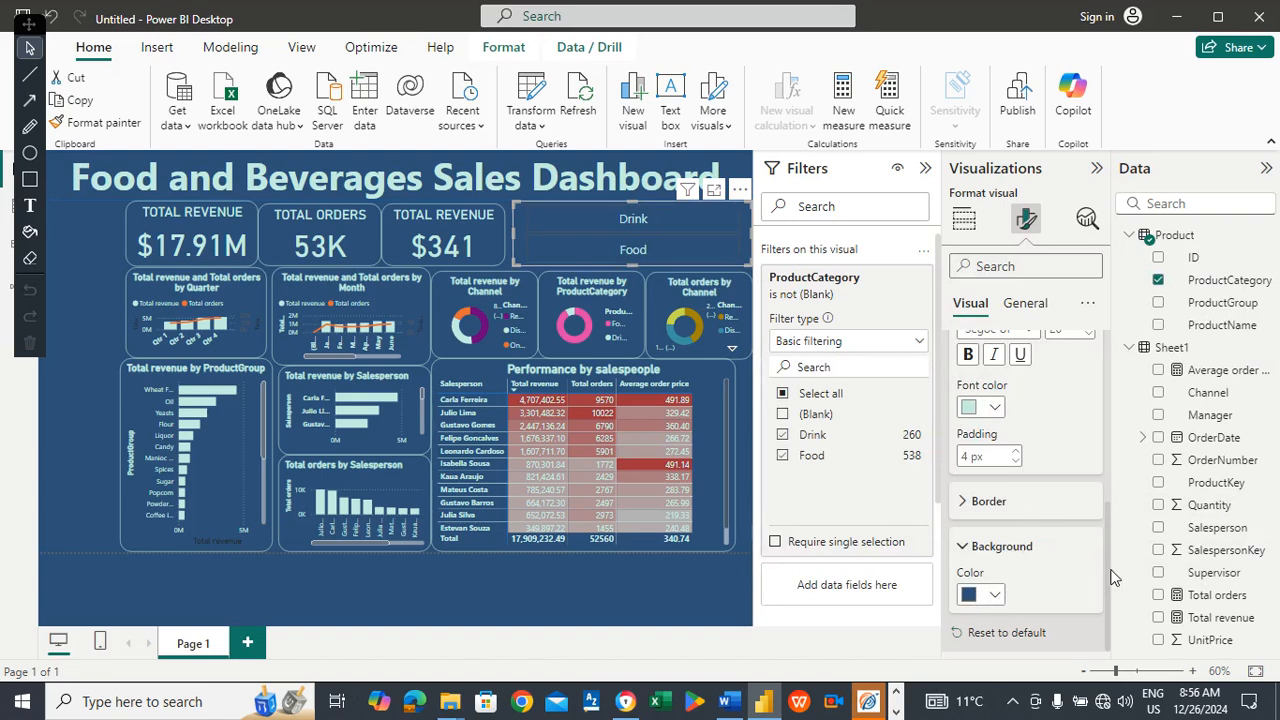
# Make the Drink and Food value labels of the ProductCategory slicer bold.
pyautogui.scroll(3, 1108, 575)
pyautogui.scroll(2, 1113, 497)
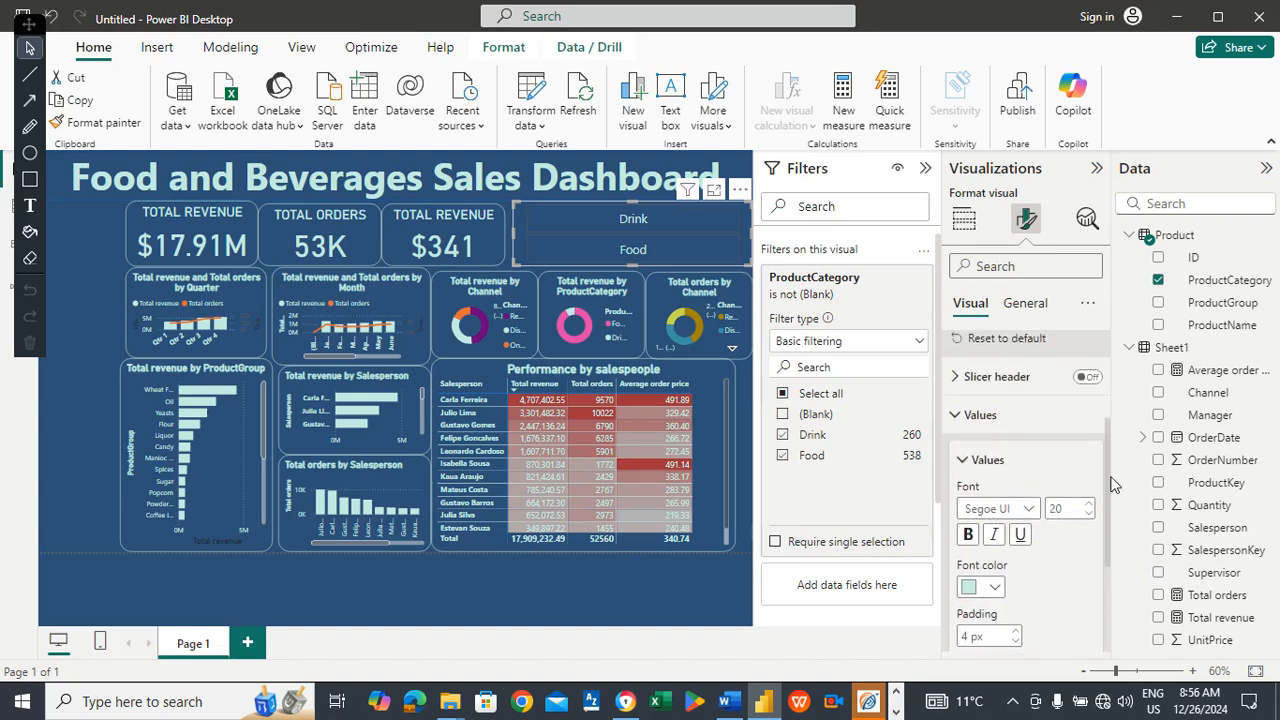
pyautogui.click(968, 544)
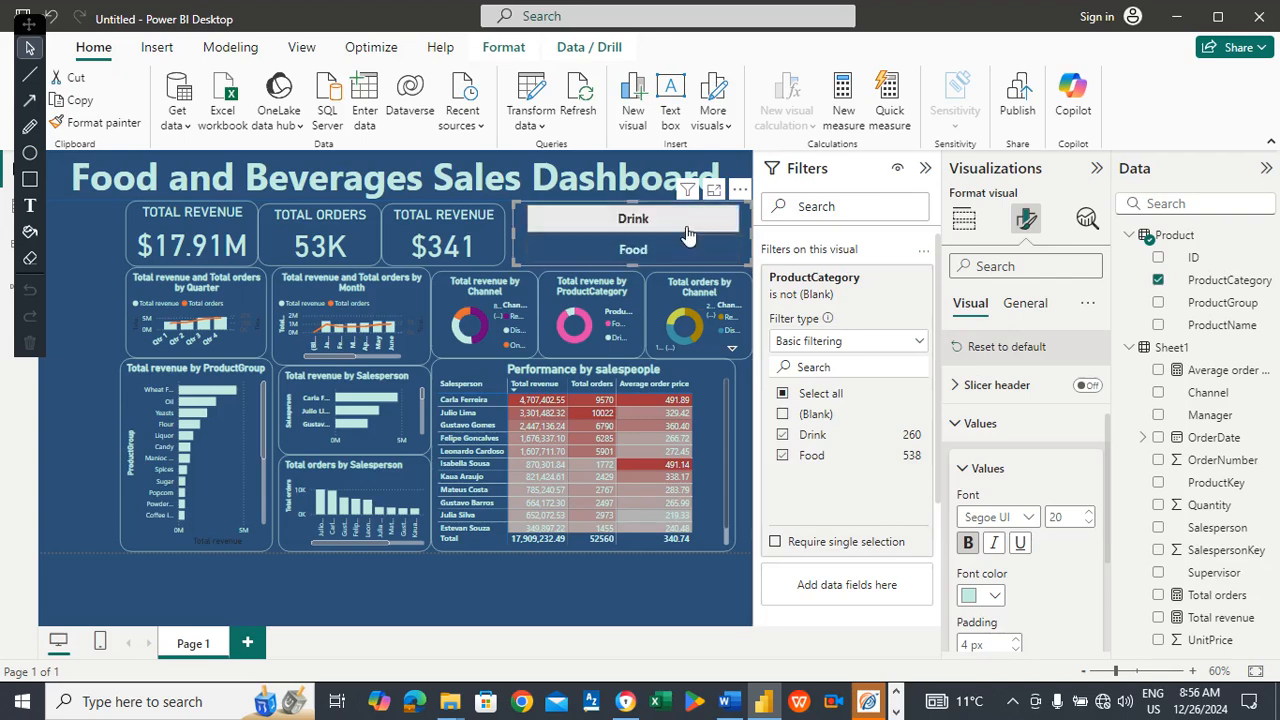
# Insert a second, empty slicer and fit it into the free margin beside the first Total Revenue card.
pyautogui.click(71, 245)
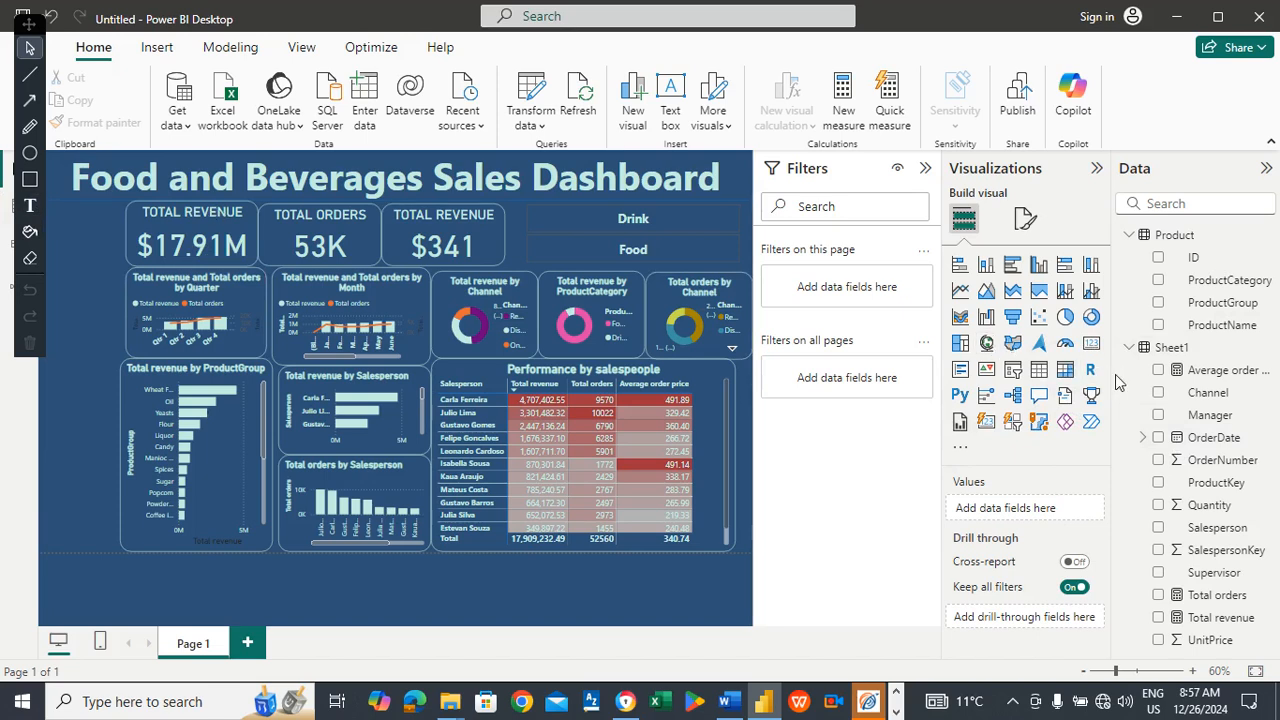
pyautogui.click(1012, 370)
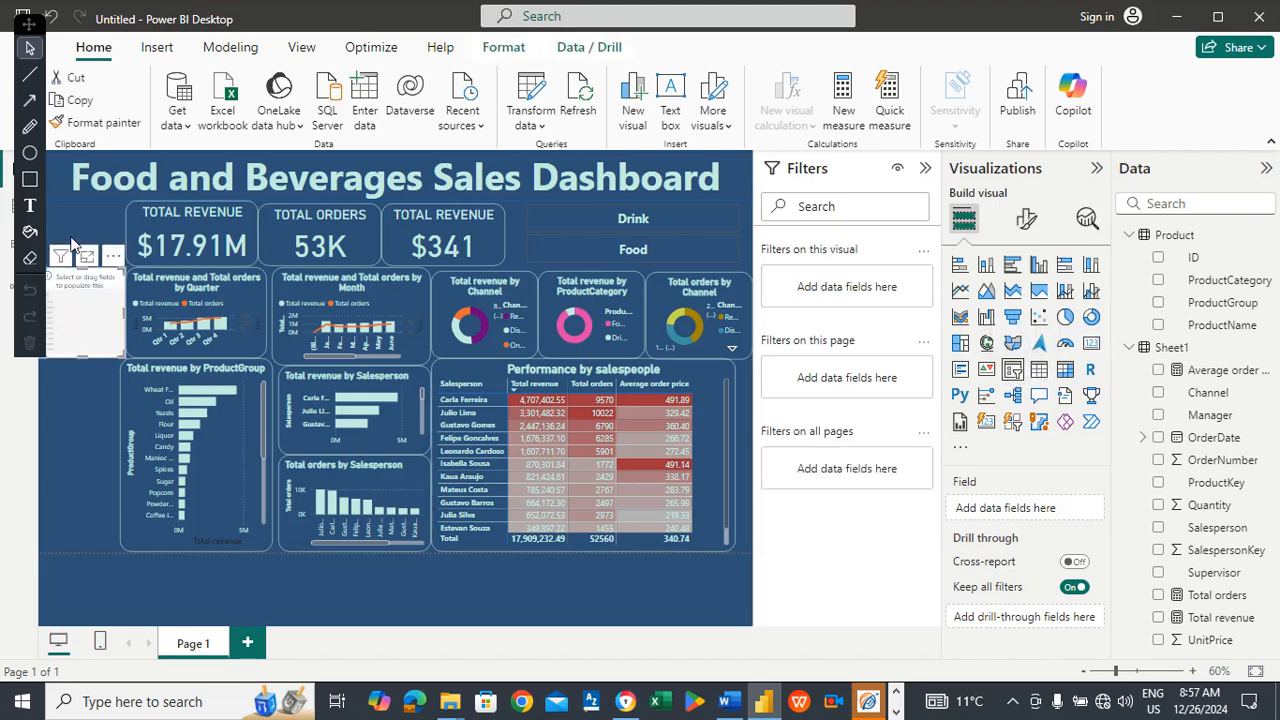
pyautogui.moveTo(92, 300); pyautogui.dragTo(94, 233)
pyautogui.moveTo(86, 292); pyautogui.dragTo(84, 321)
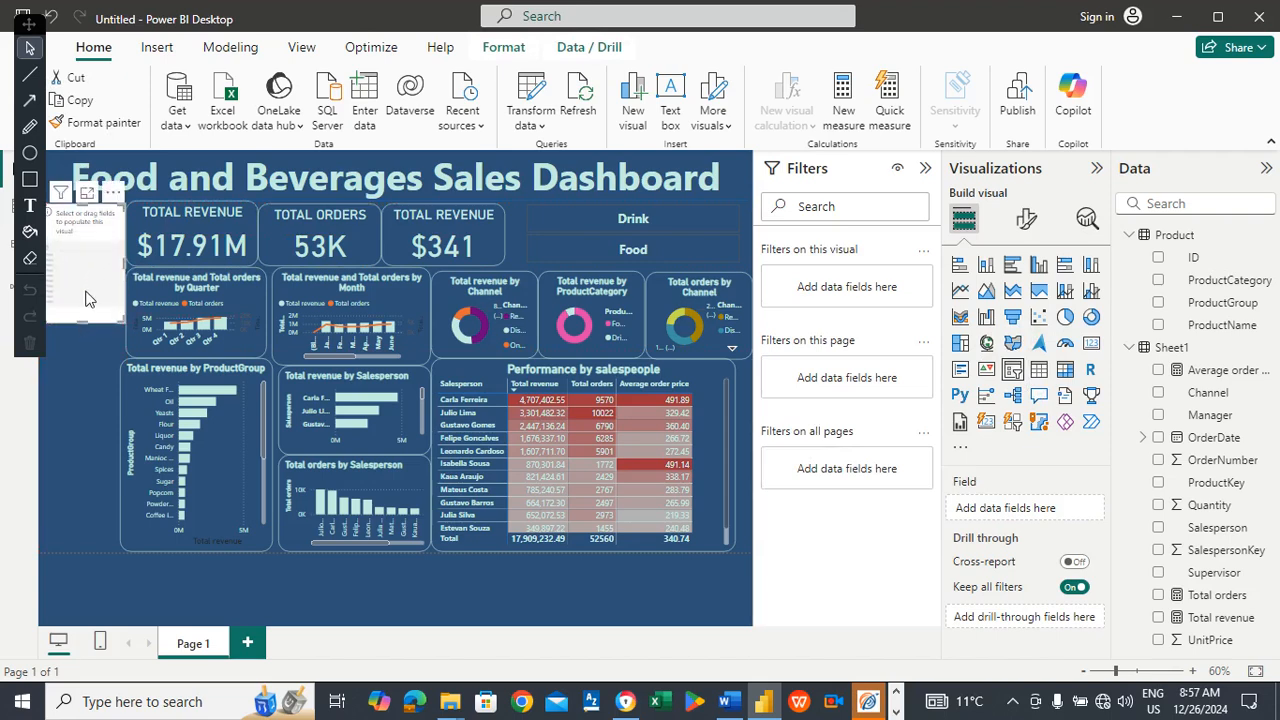
pyautogui.moveTo(93, 266); pyautogui.dragTo(96, 271)
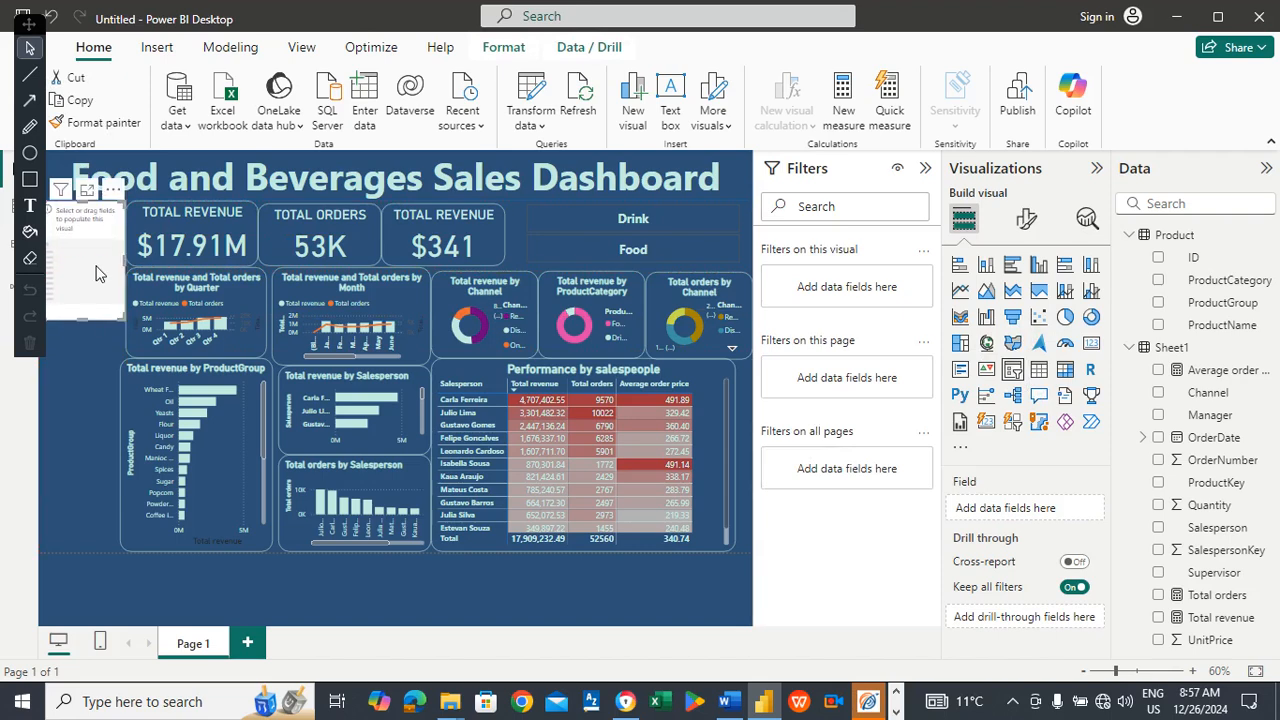
pyautogui.moveTo(84, 318); pyautogui.dragTo(84, 326)
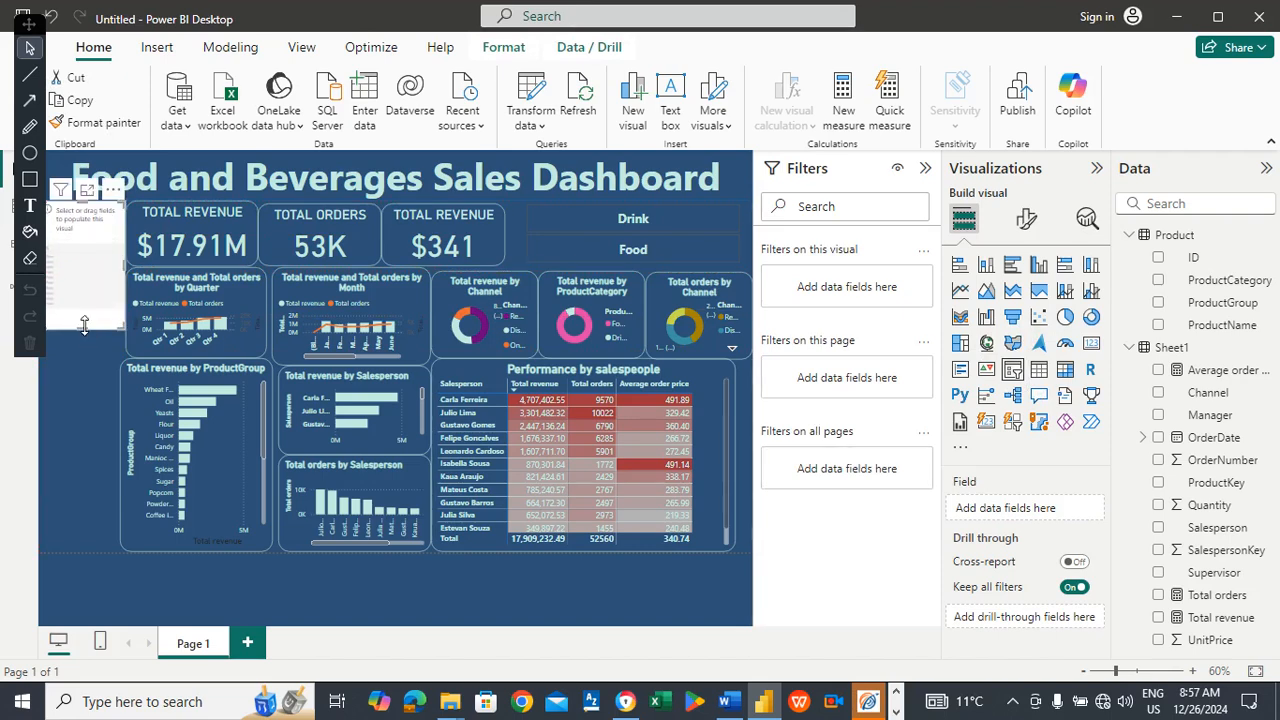
# Switch to the Word task document, enter "Done" below the Task 8 description, and return to the Power BI report.
pyautogui.click(728, 701)
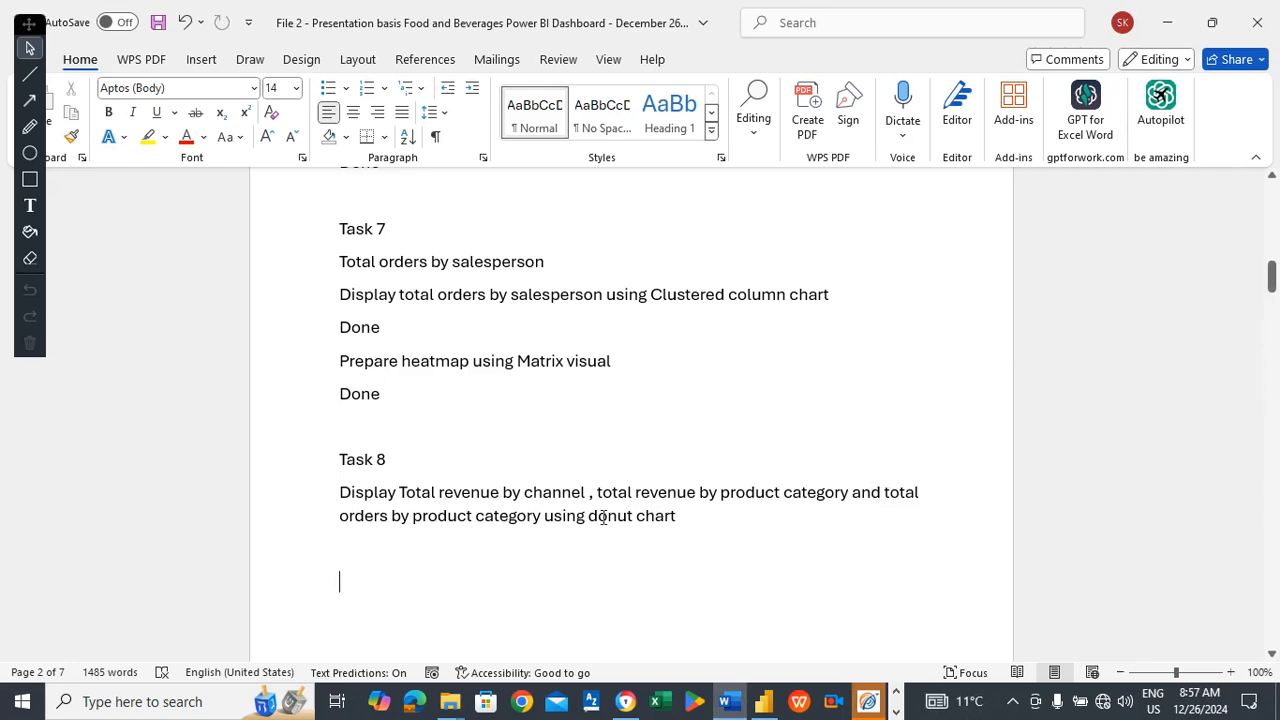
pyautogui.write('Done')
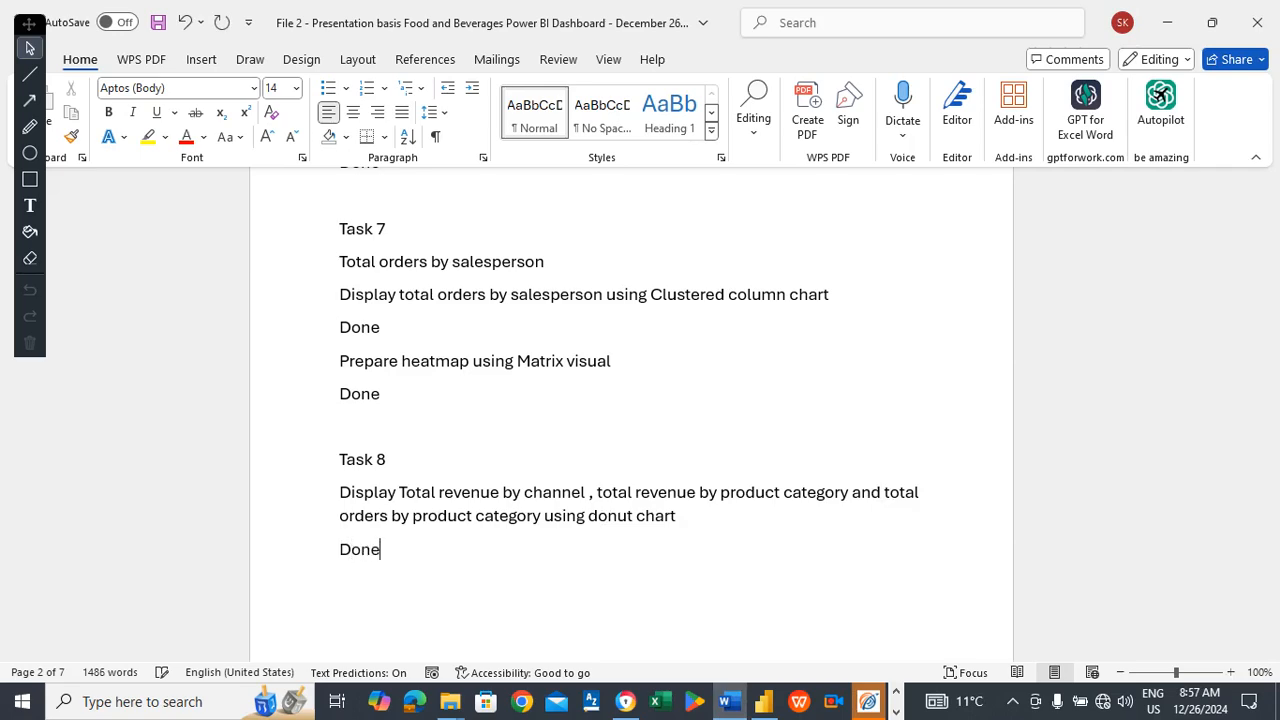
pyautogui.hotkey('alt', 'Tab')
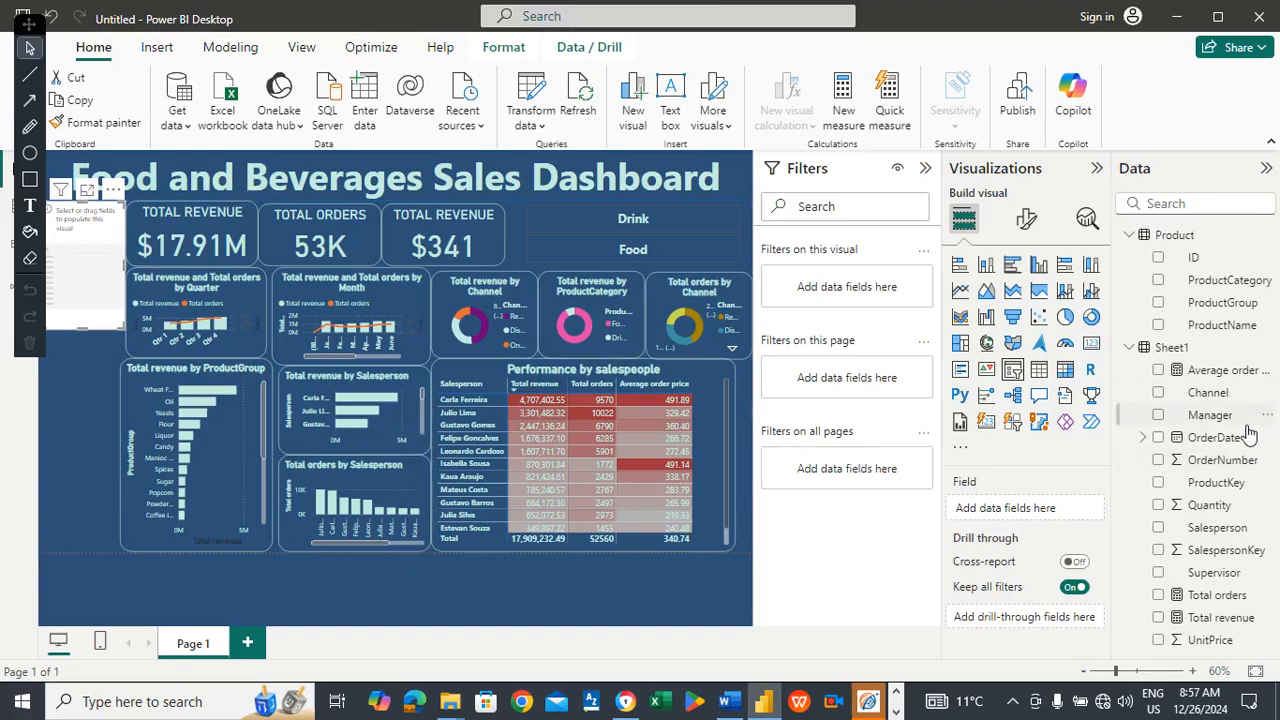
# Assign Channel as the new slicer's field and collapse the Filters pane.
pyautogui.moveTo(1228, 400); pyautogui.dragTo(1060, 510)
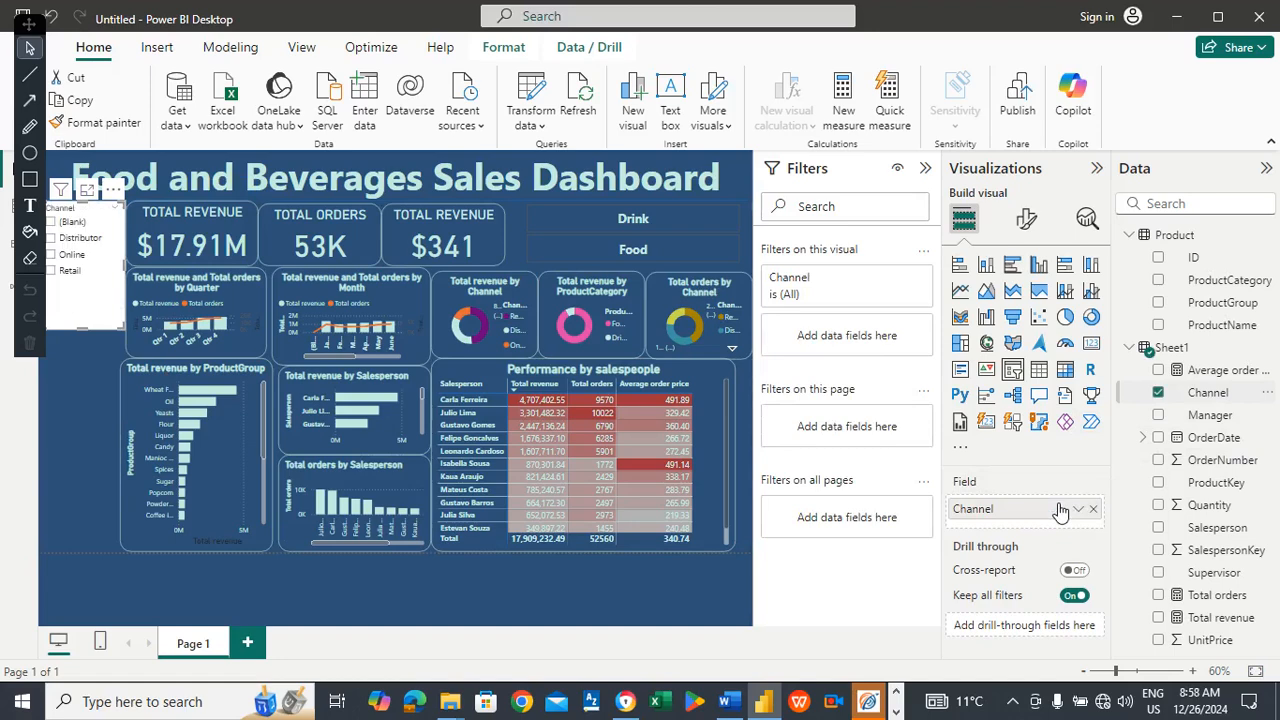
pyautogui.click(925, 168)
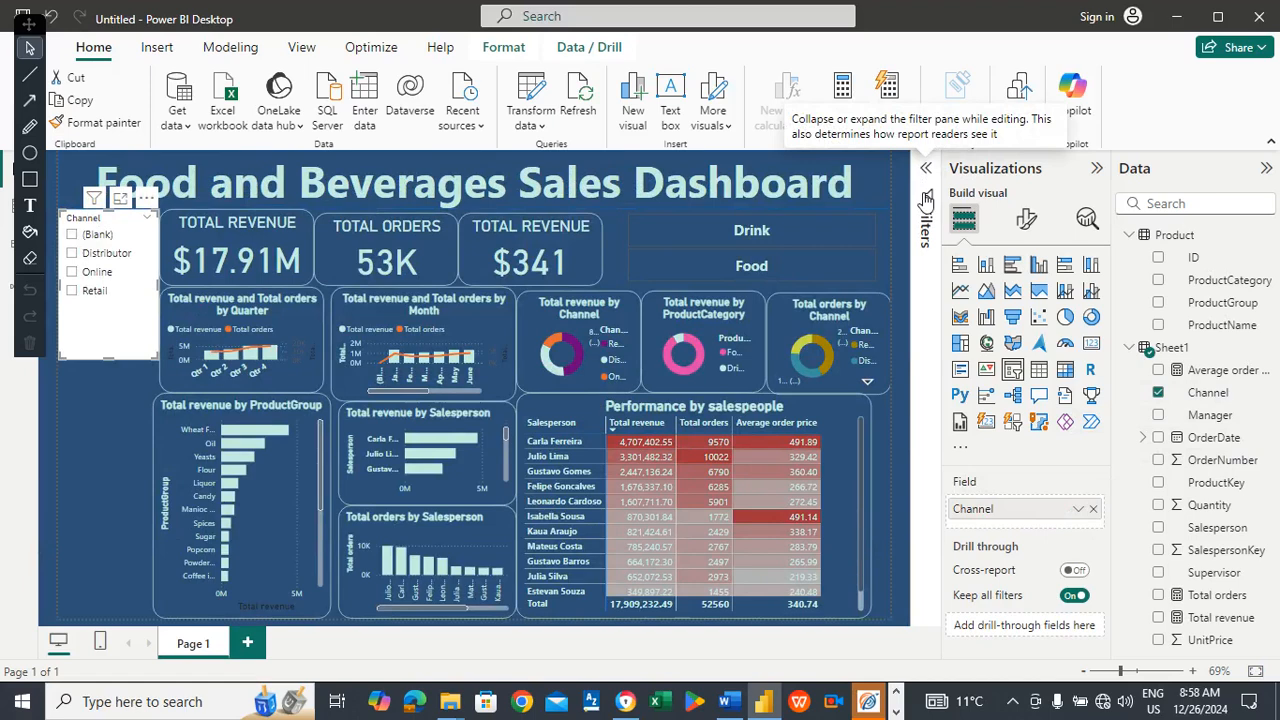
# Exclude the (Blank) value from the Channel slicer with a basic filter on the visual.
pyautogui.click(926, 198)
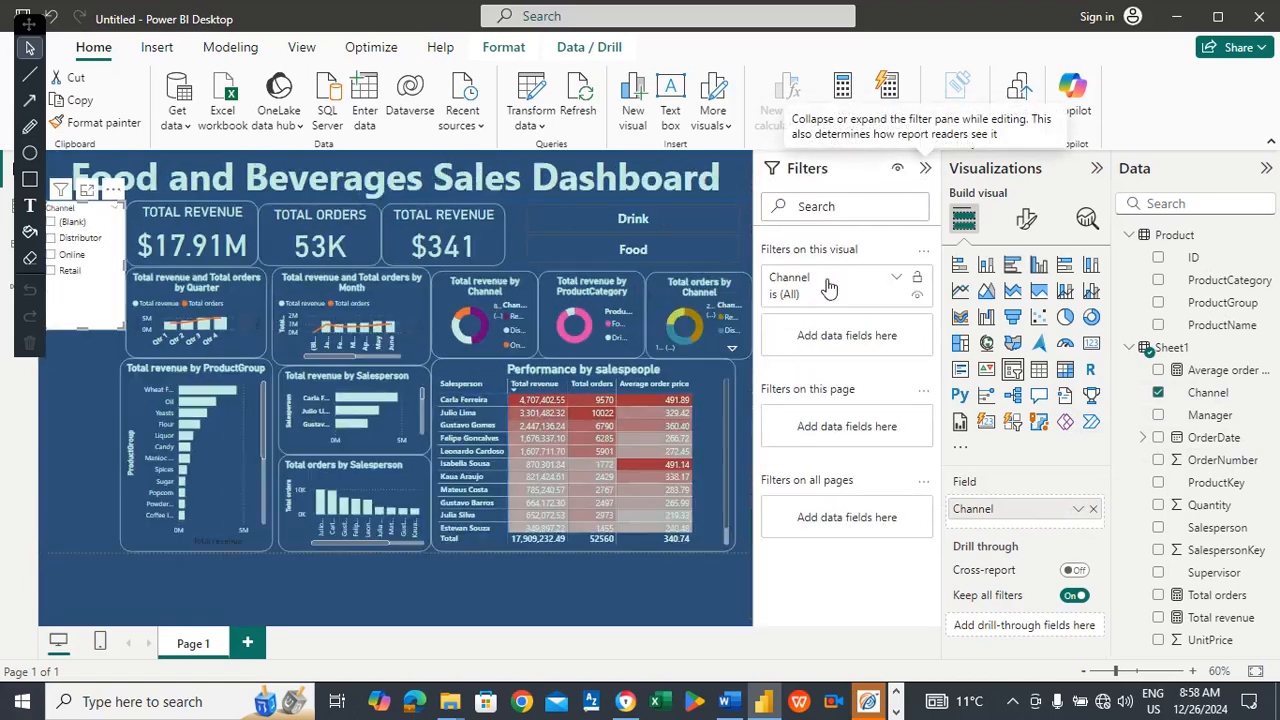
pyautogui.click(828, 287)
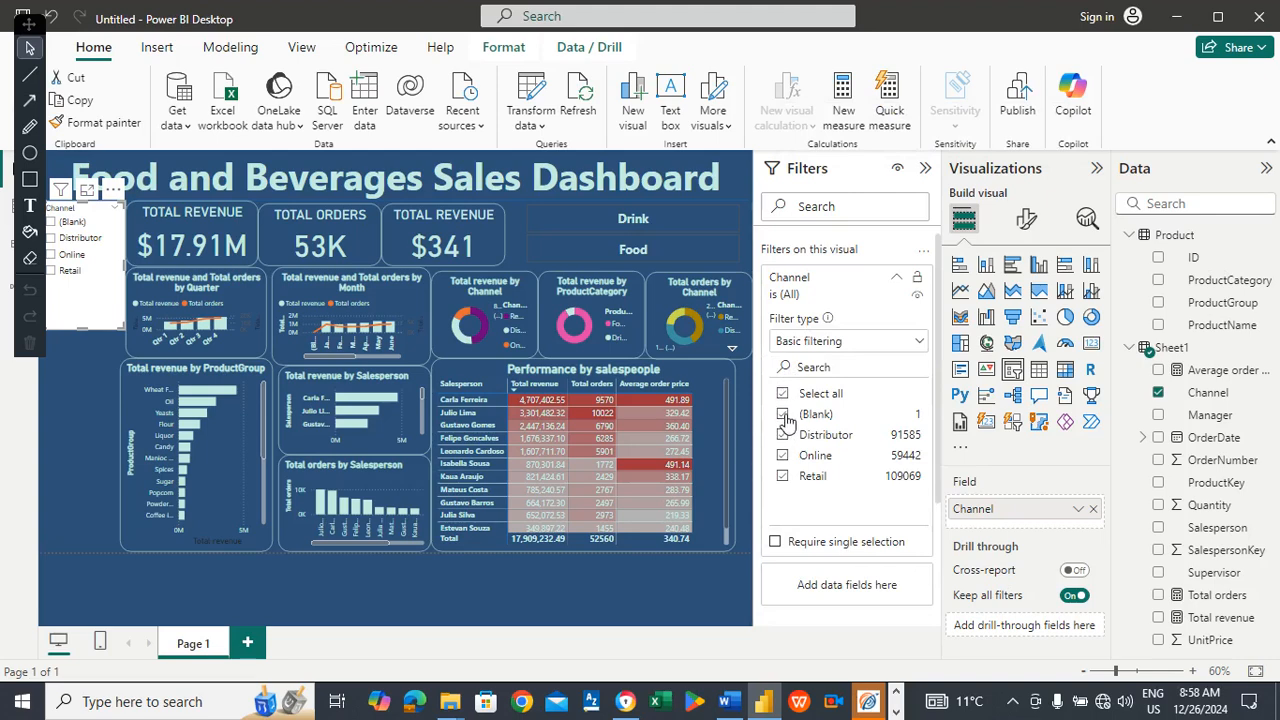
pyautogui.click(785, 418)
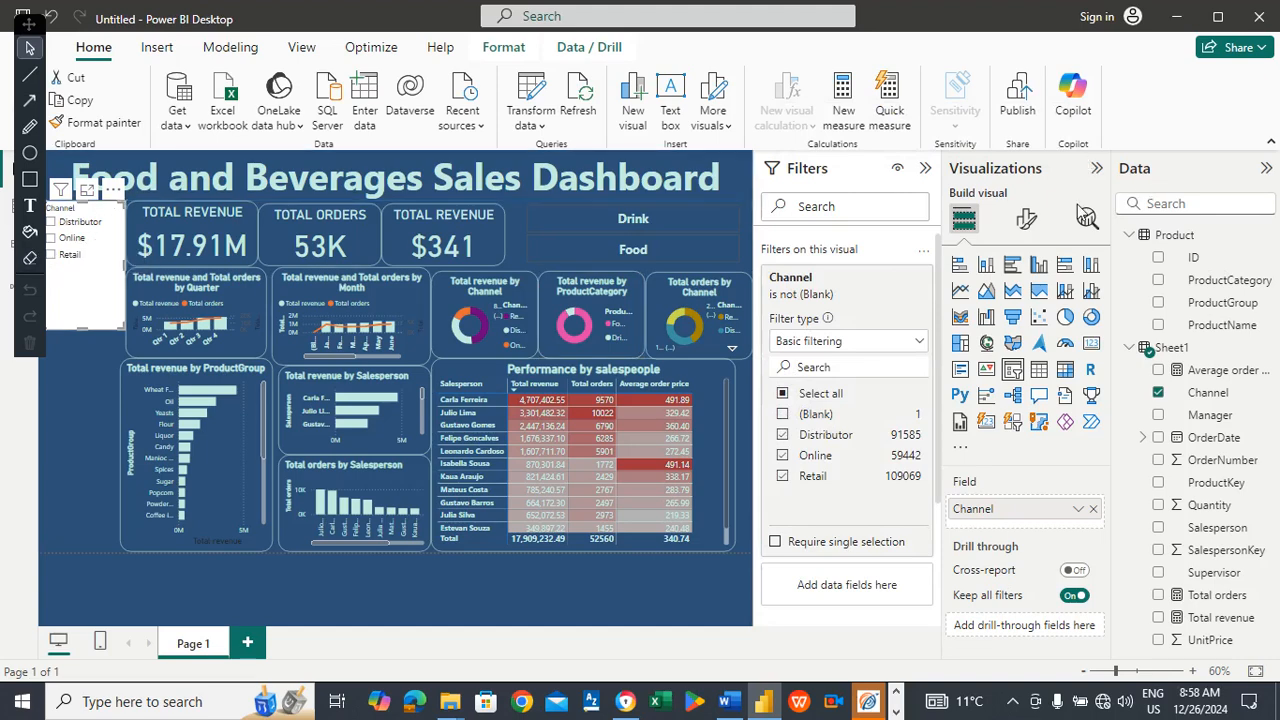
# Turn off the background of the Channel slicer.
pyautogui.click(1030, 226)
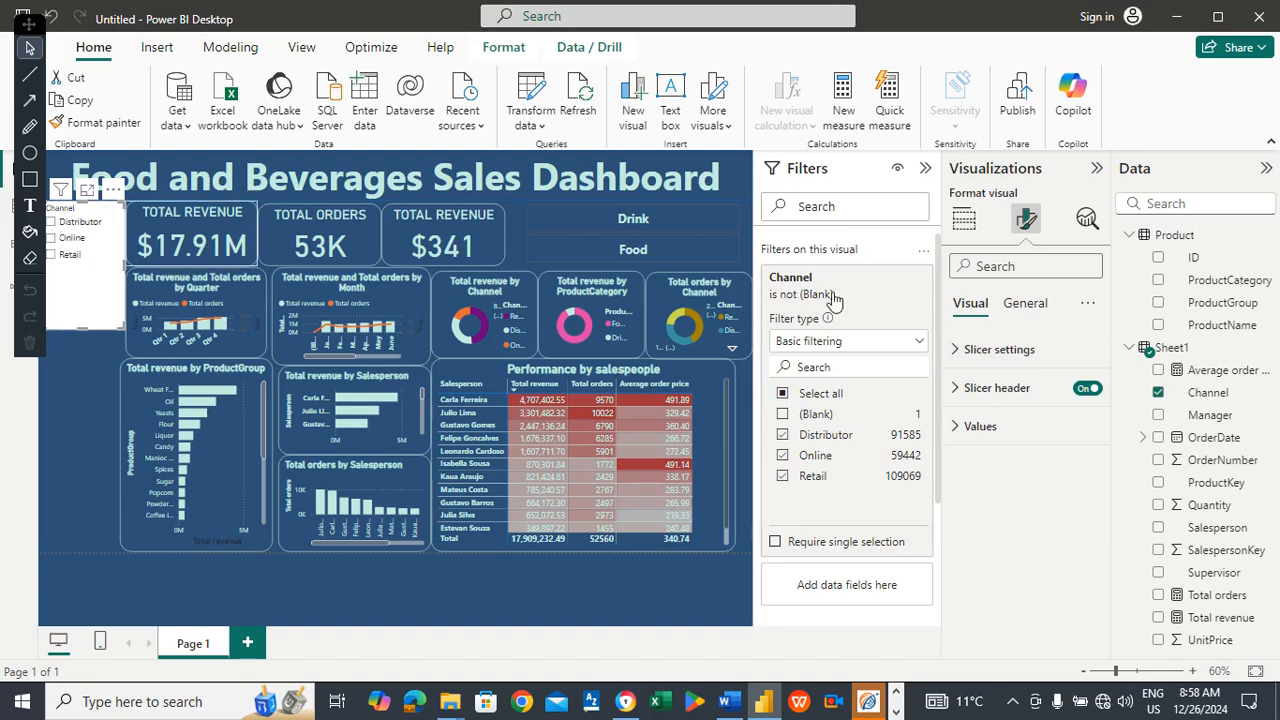
pyautogui.click(1012, 366)
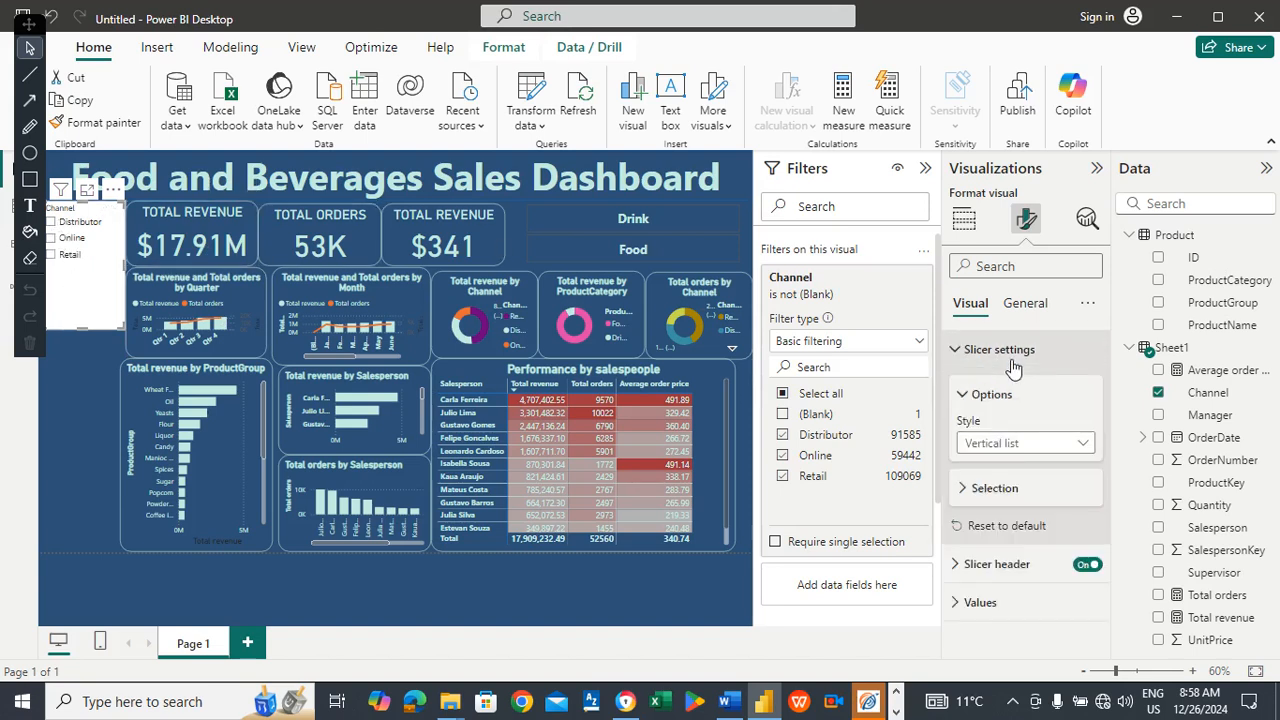
pyautogui.click(1034, 303)
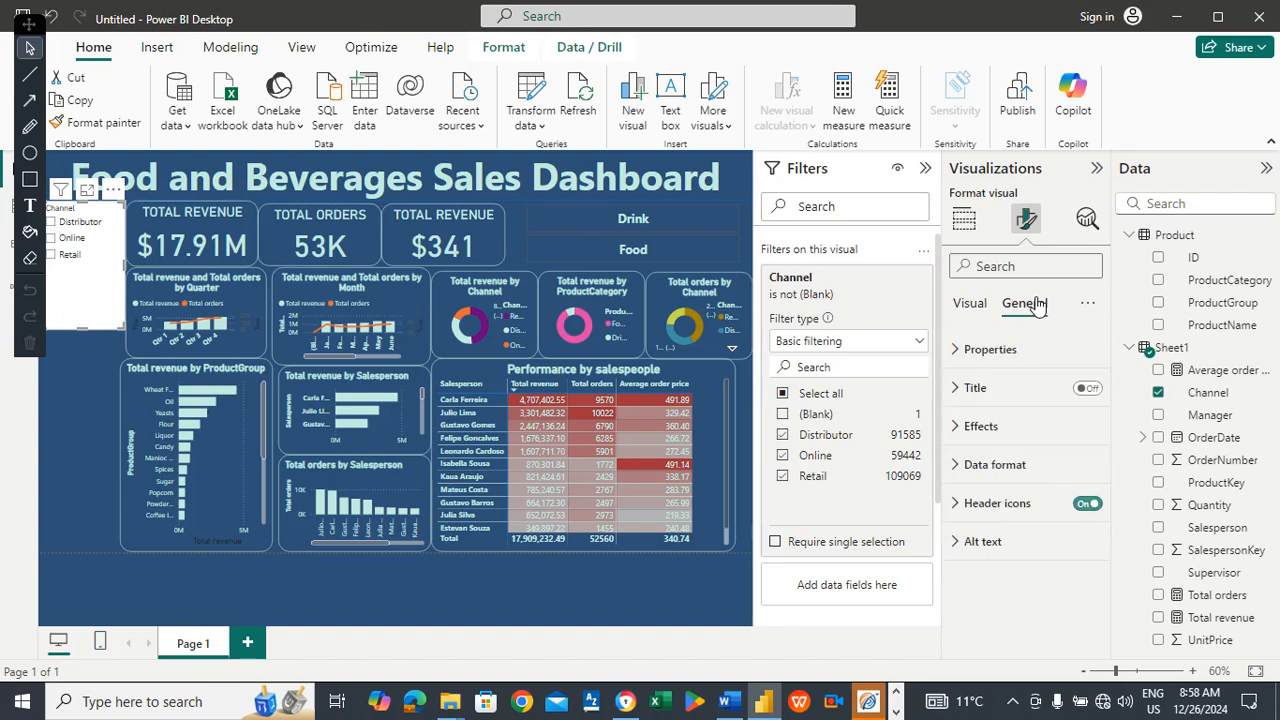
pyautogui.click(1005, 425)
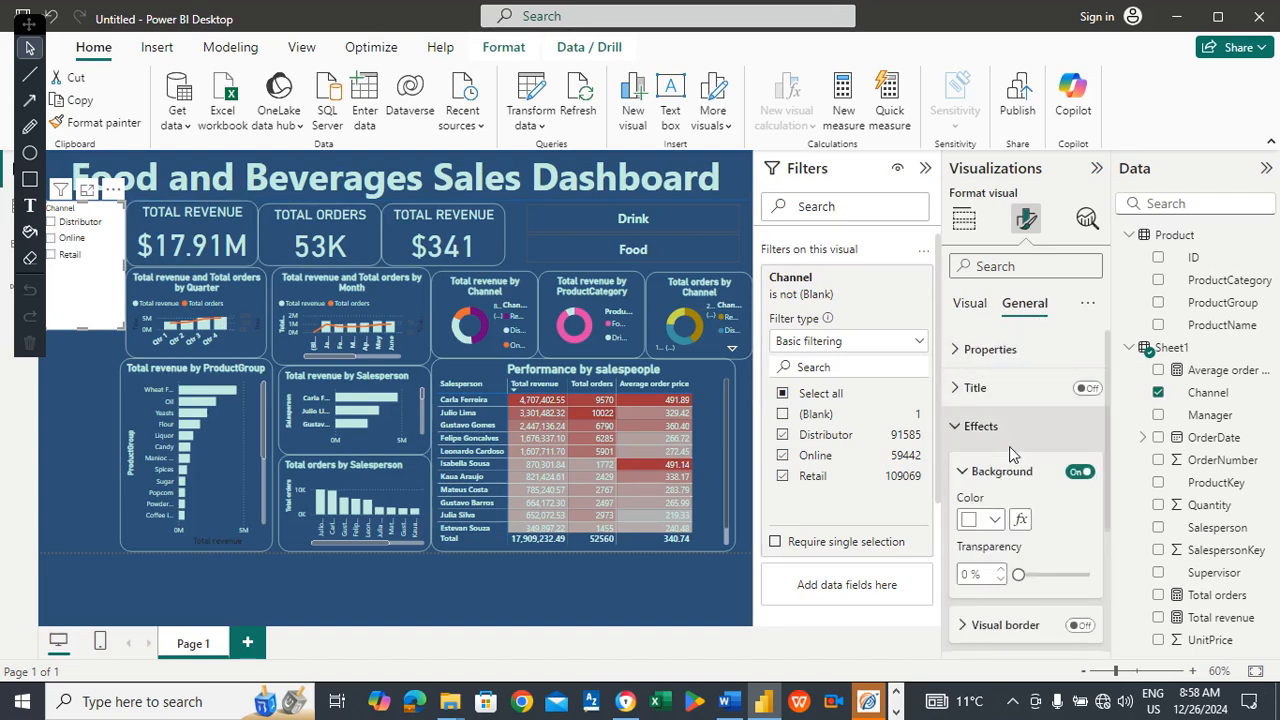
pyautogui.click(1078, 474)
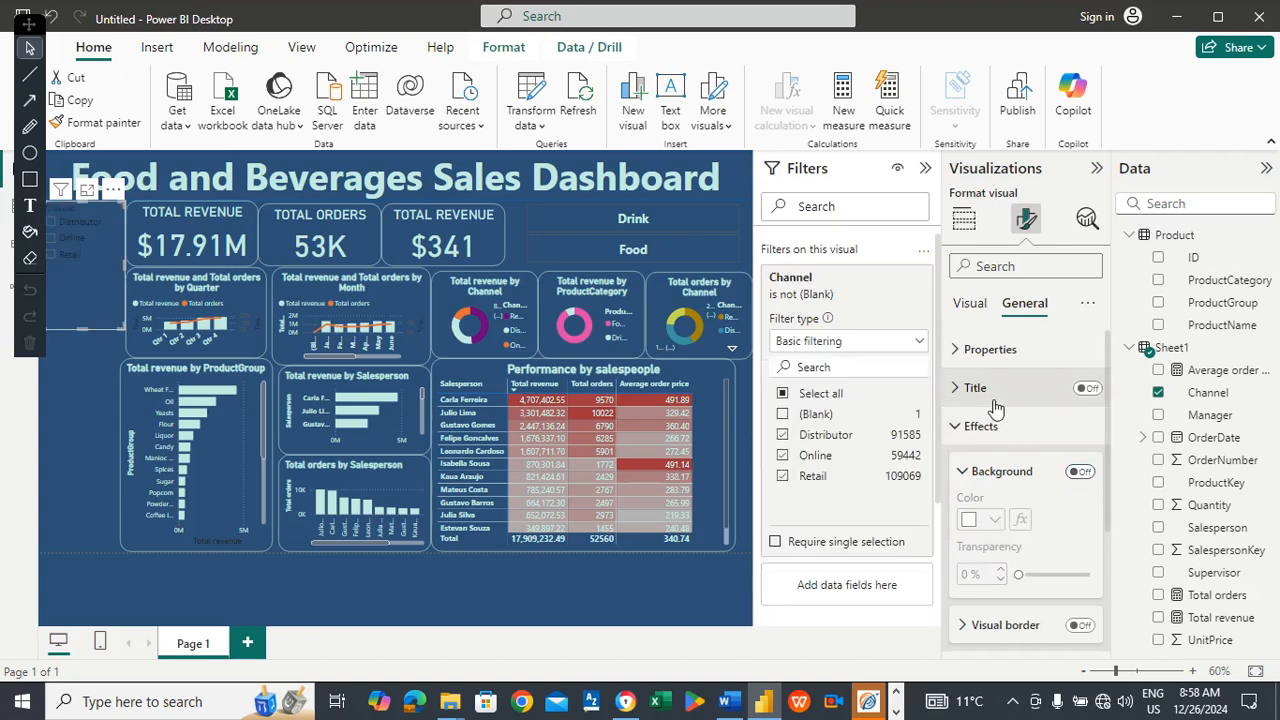
# Set the font color of the Channel slicer's values to the light mint recent color.
pyautogui.click(970, 303)
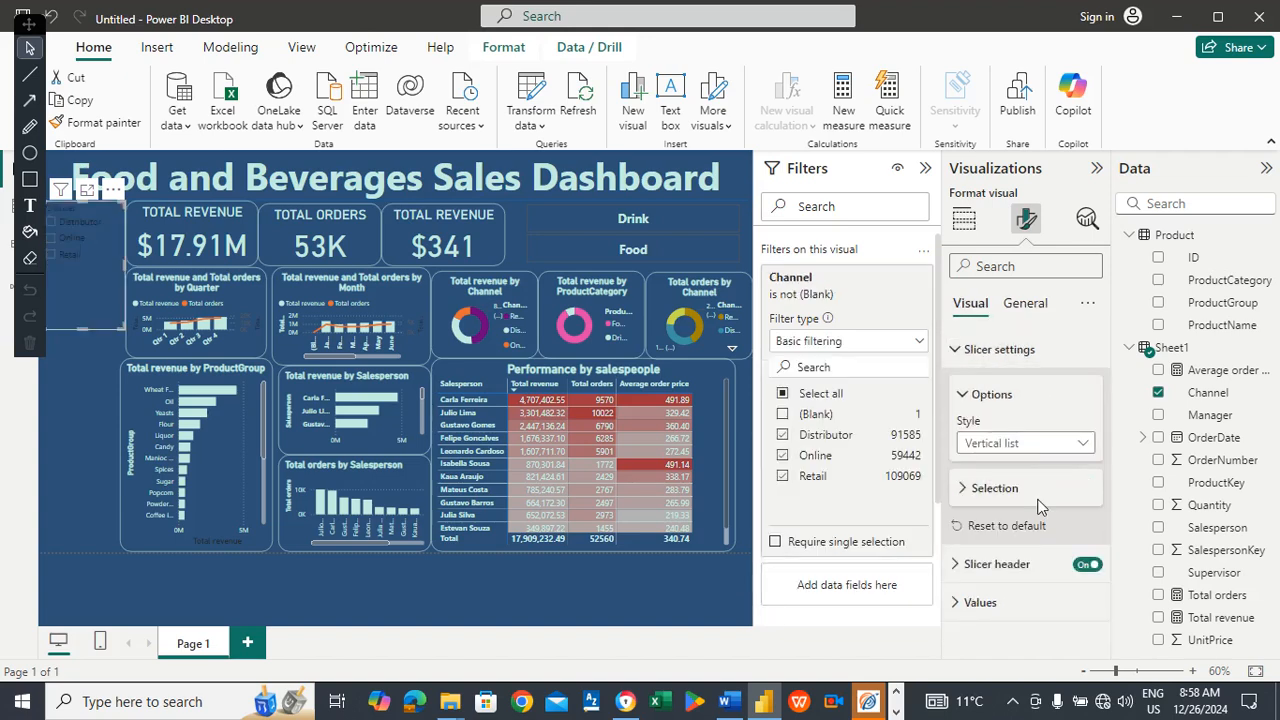
pyautogui.click(990, 603)
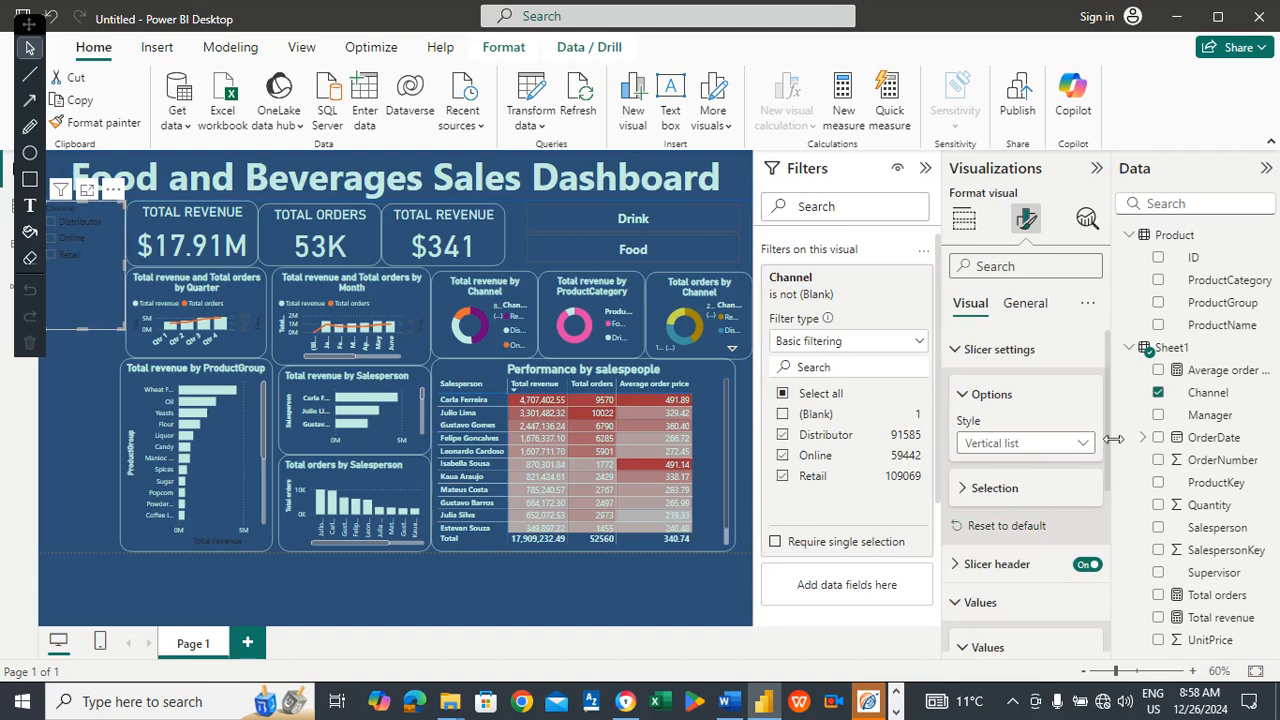
pyautogui.moveTo(1110, 424); pyautogui.dragTo(1098, 528)
pyautogui.click(993, 568)
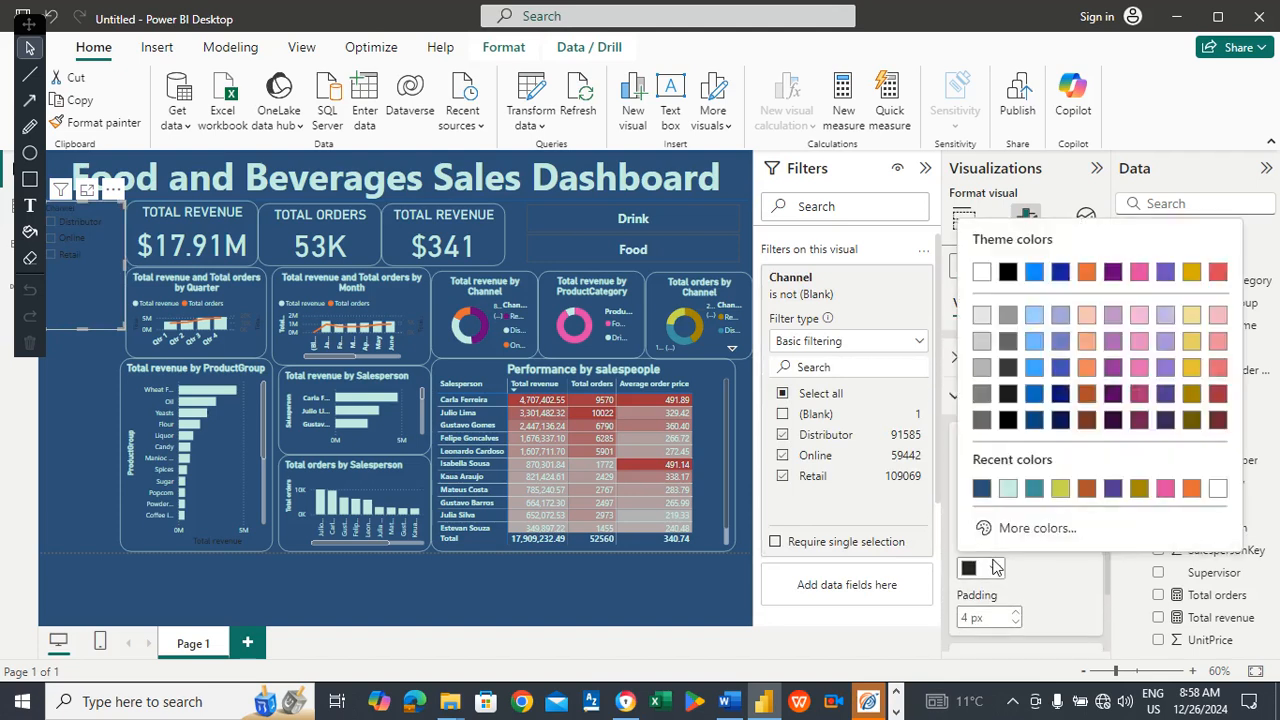
pyautogui.click(1009, 489)
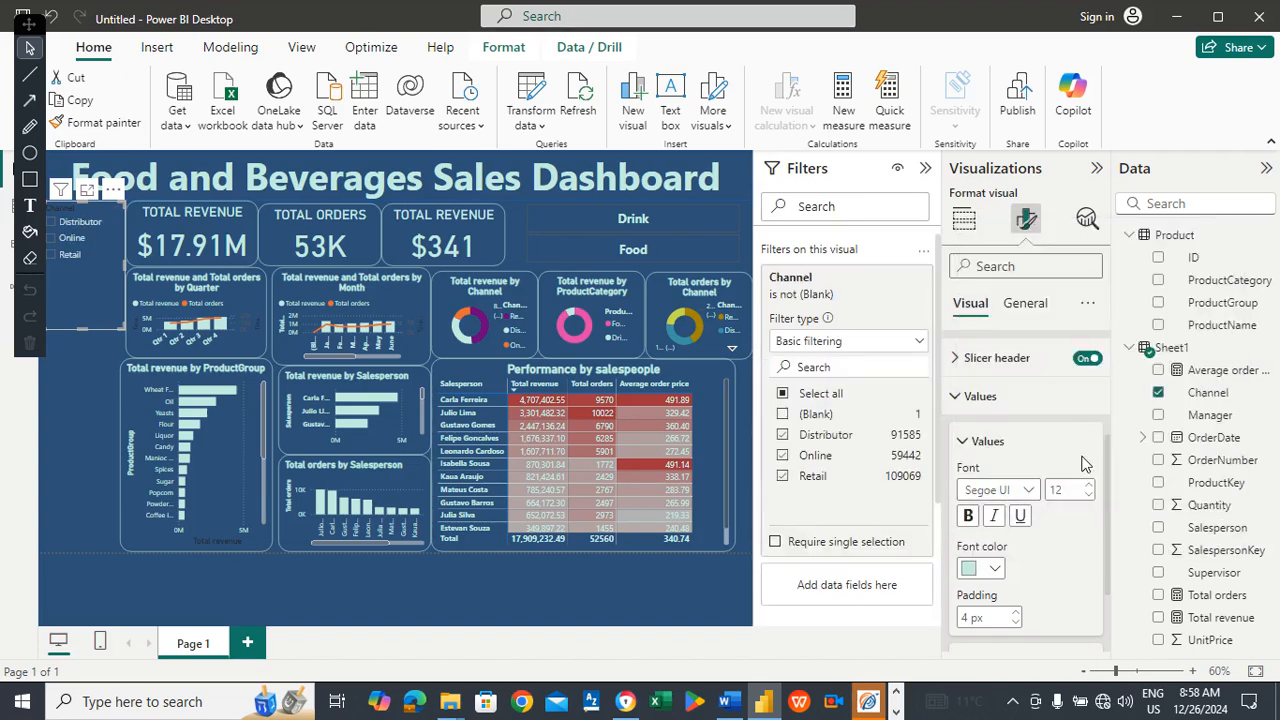
# Set the Channel slicer's value labels to font size 15 and make them bold.
pyautogui.write('1')
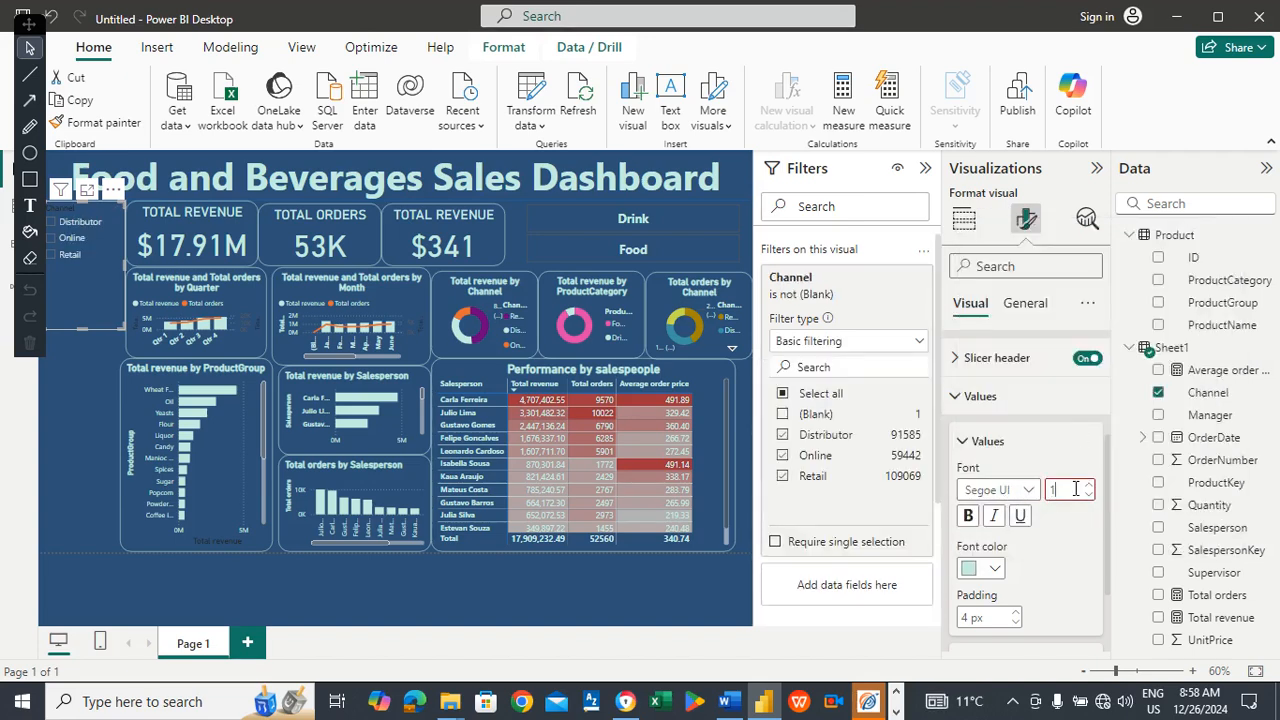
pyautogui.write('5')
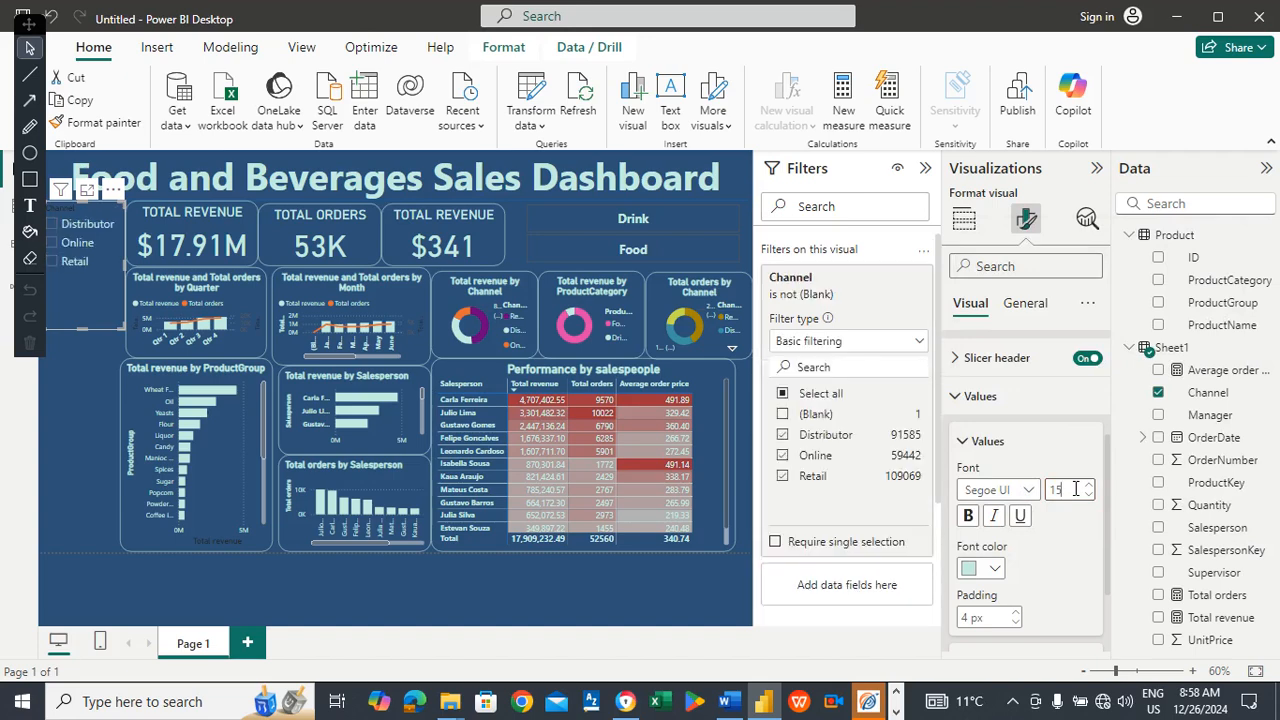
pyautogui.click(968, 518)
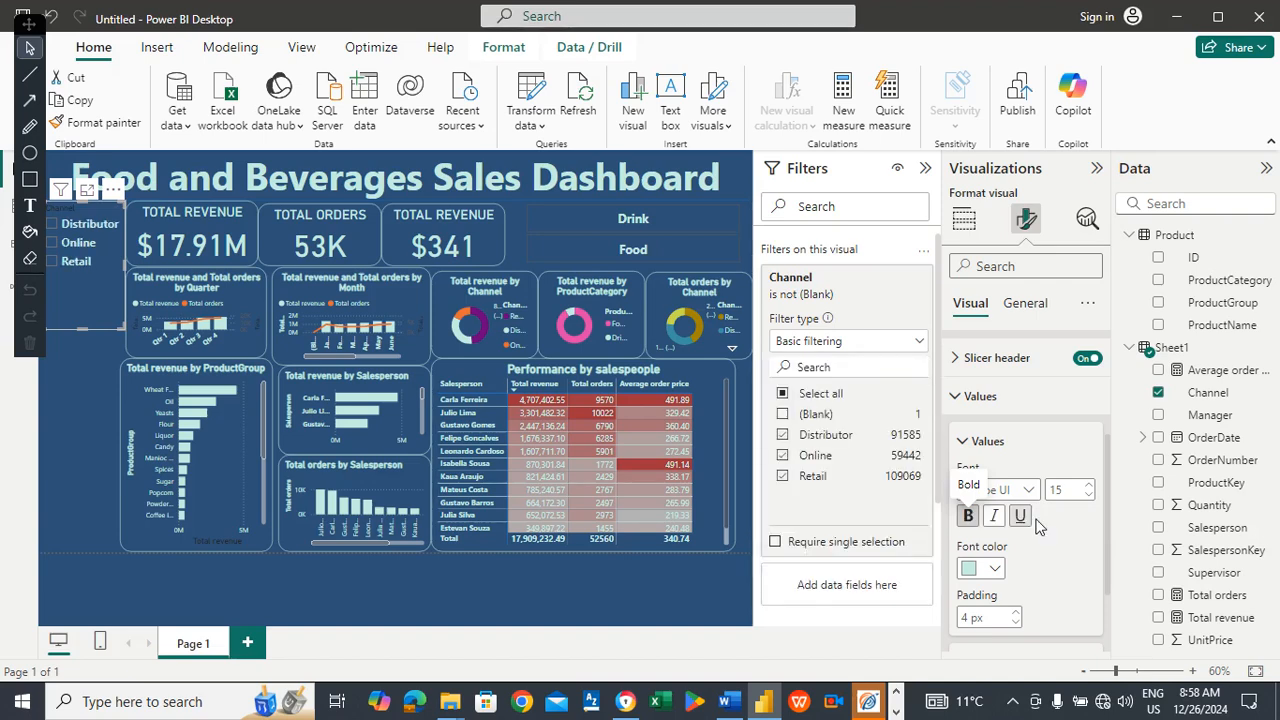
# Try font sizes 20 and 17 for the Channel slicer's value labels and restore size 15.
pyautogui.press('BackSpace')
pyautogui.write('20')
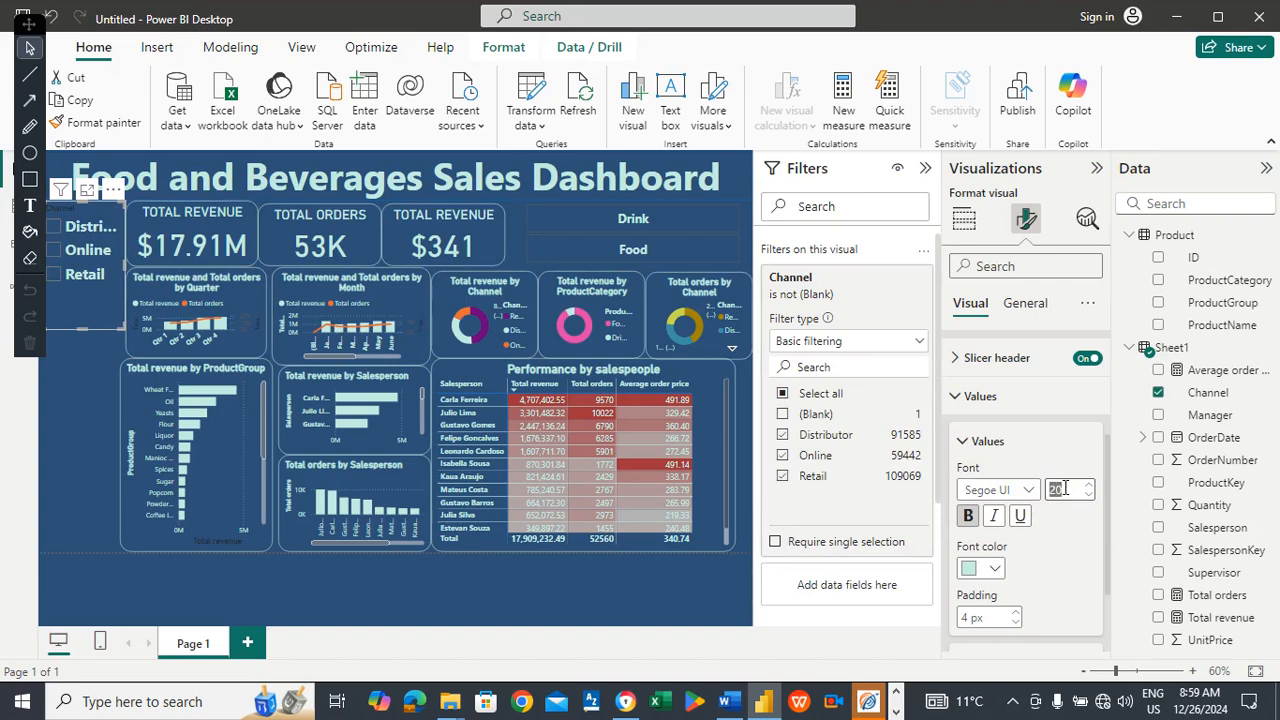
pyautogui.write('17')
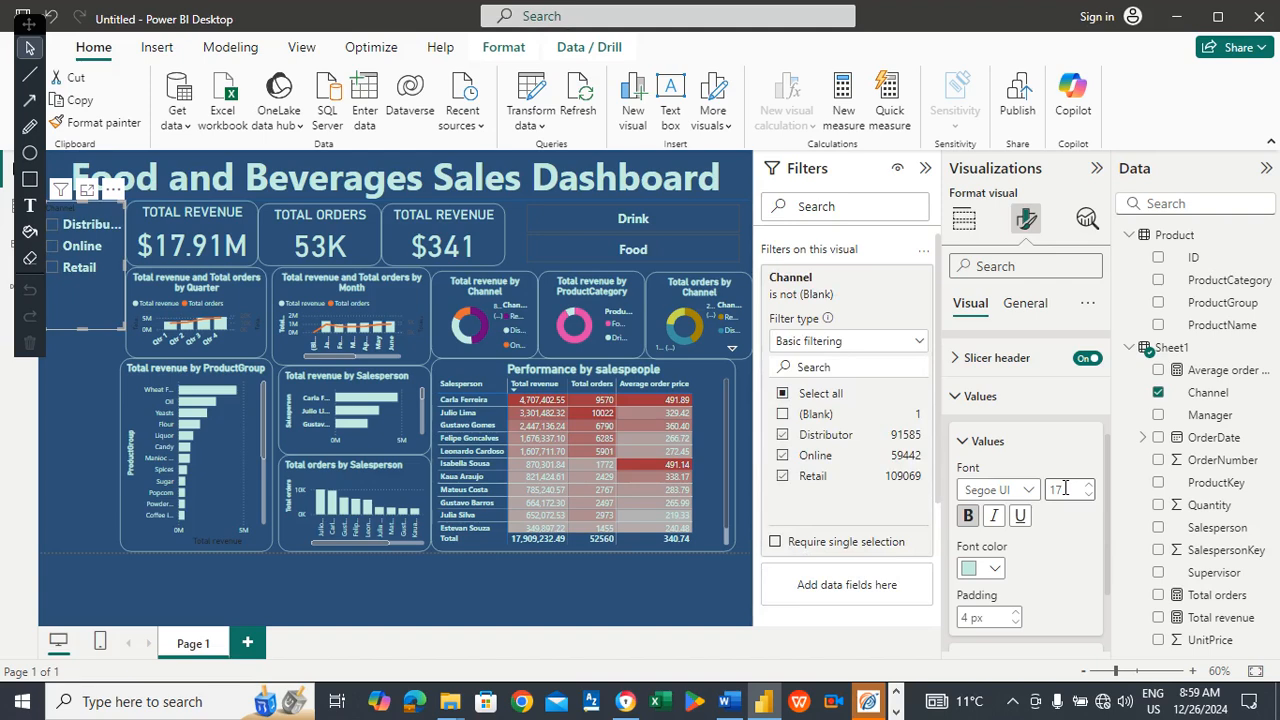
pyautogui.write('15')
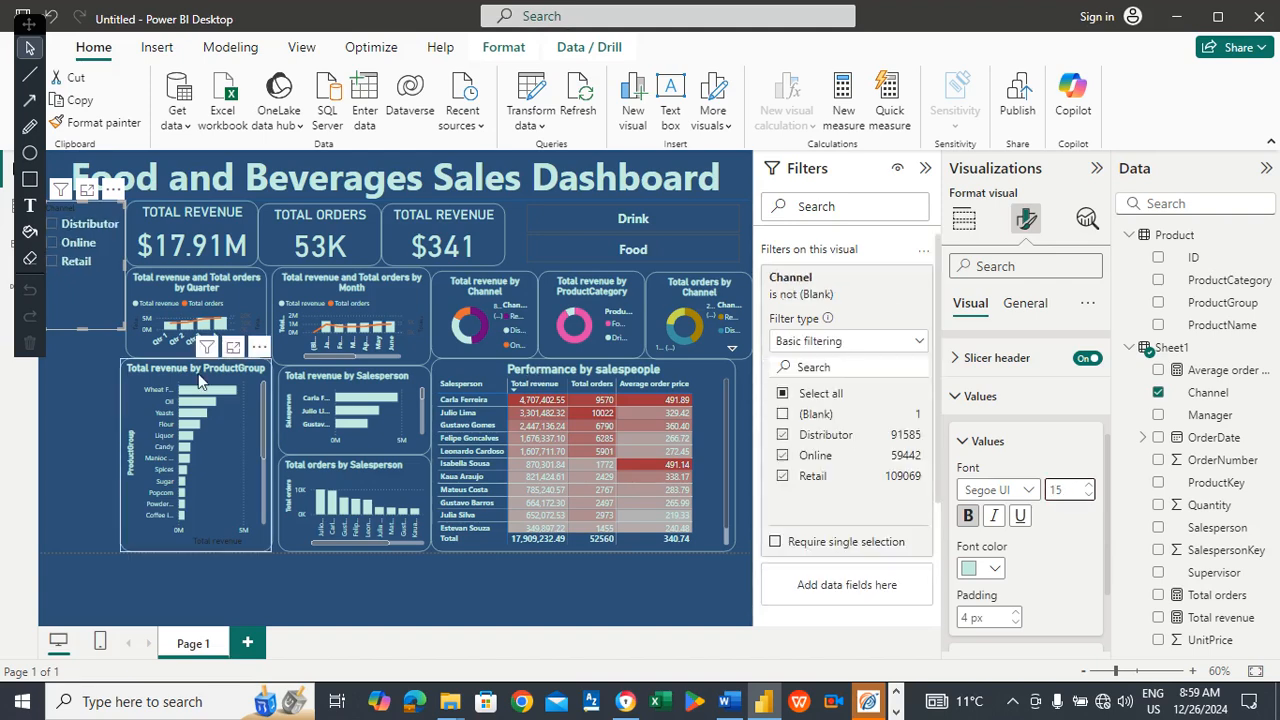
# Shorten the Channel slicer so it ends just below the Retail option, and deselect it.
pyautogui.moveTo(84, 330); pyautogui.dragTo(82, 283)
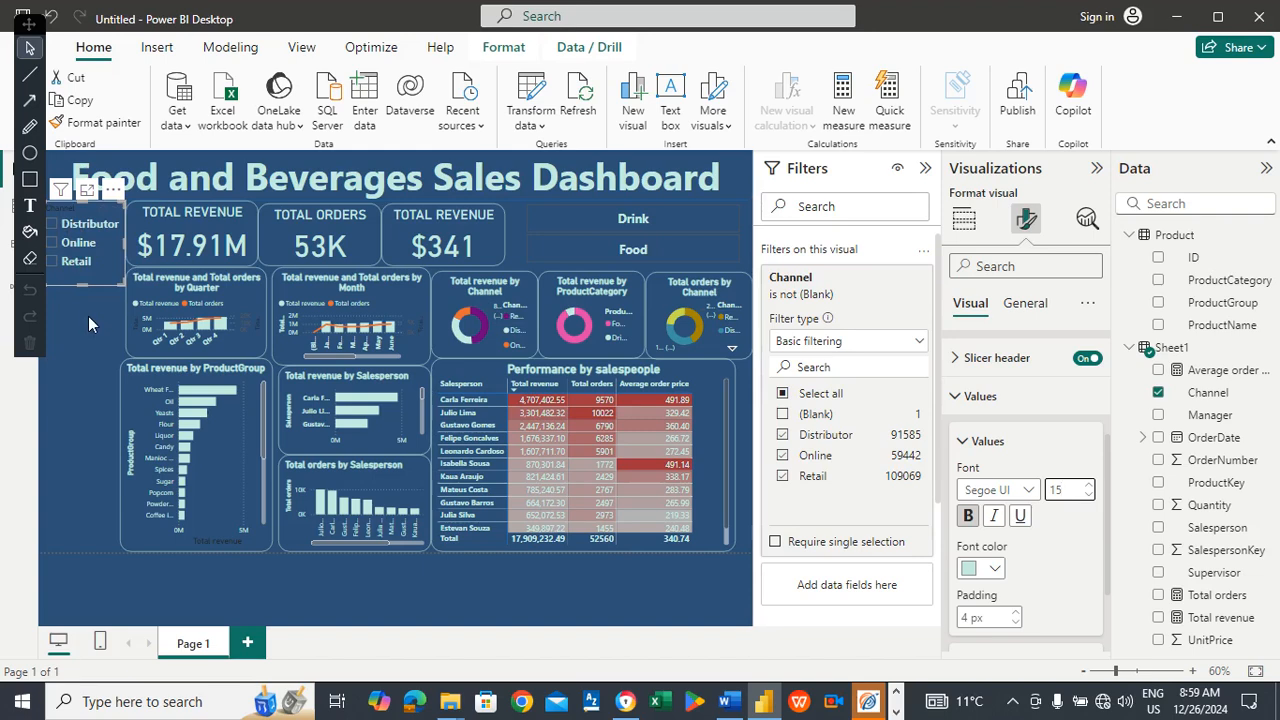
pyautogui.click(88, 316)
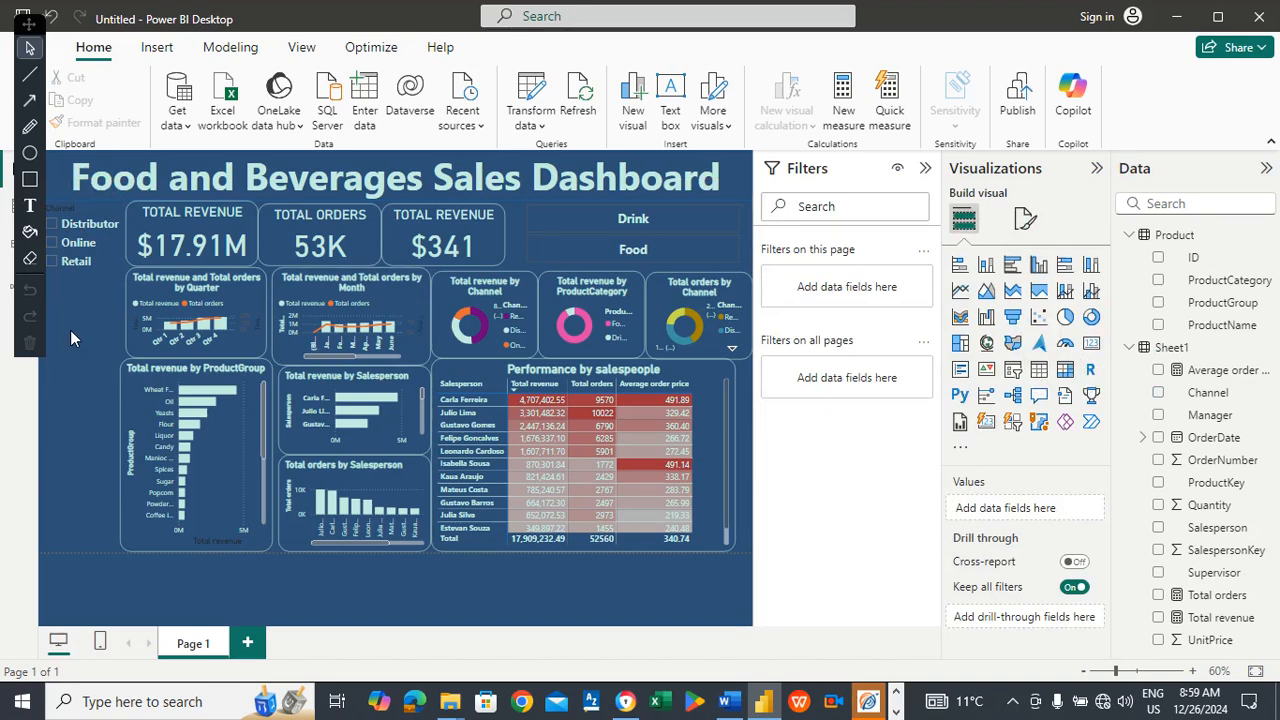
# Insert a third slicer below the Channel slicer and resize it to fill the margin down to the ProductGroup chart's lower edge.
pyautogui.click(1017, 372)
pyautogui.moveTo(157, 323); pyautogui.dragTo(92, 389)
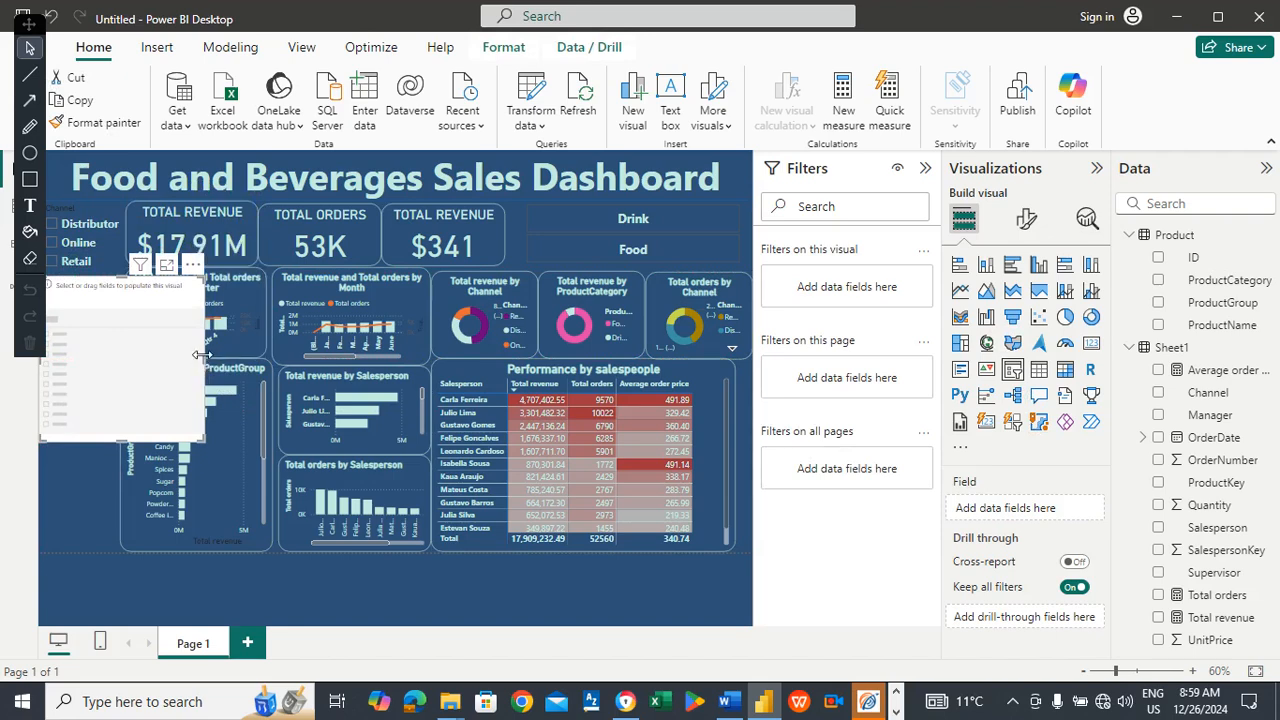
pyautogui.moveTo(193, 357); pyautogui.dragTo(122, 370)
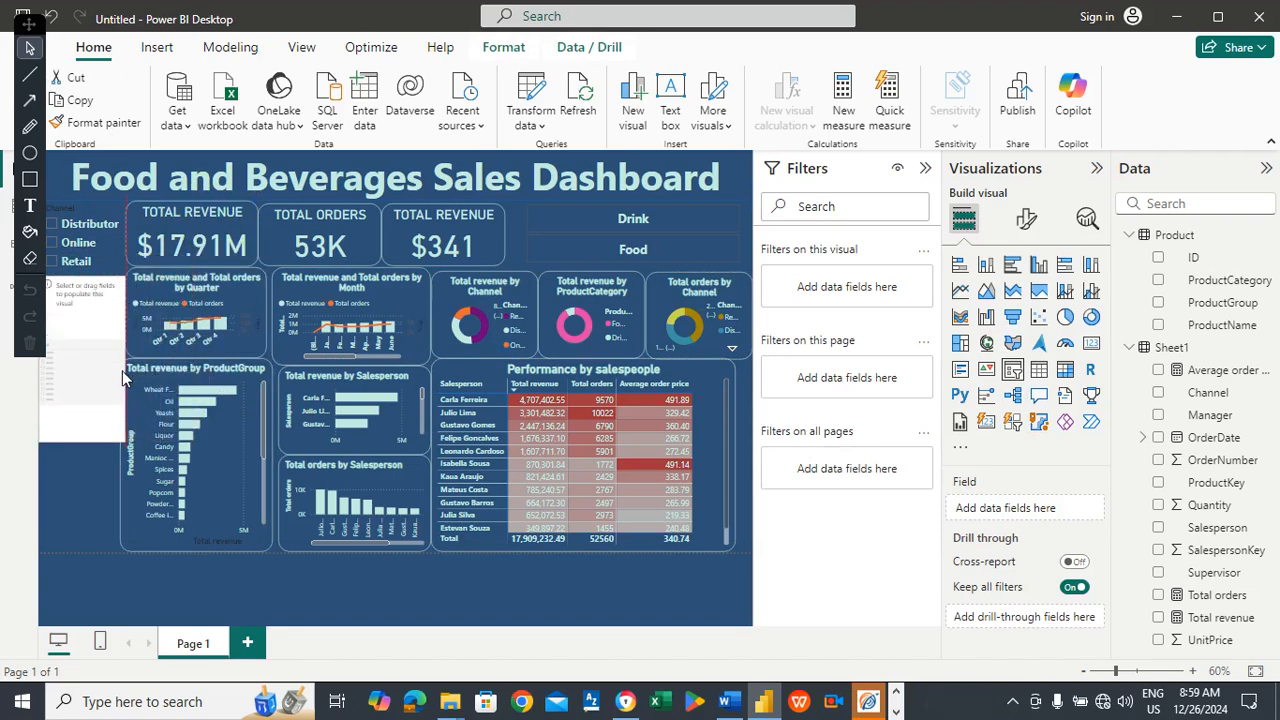
pyautogui.moveTo(78, 435); pyautogui.dragTo(81, 547)
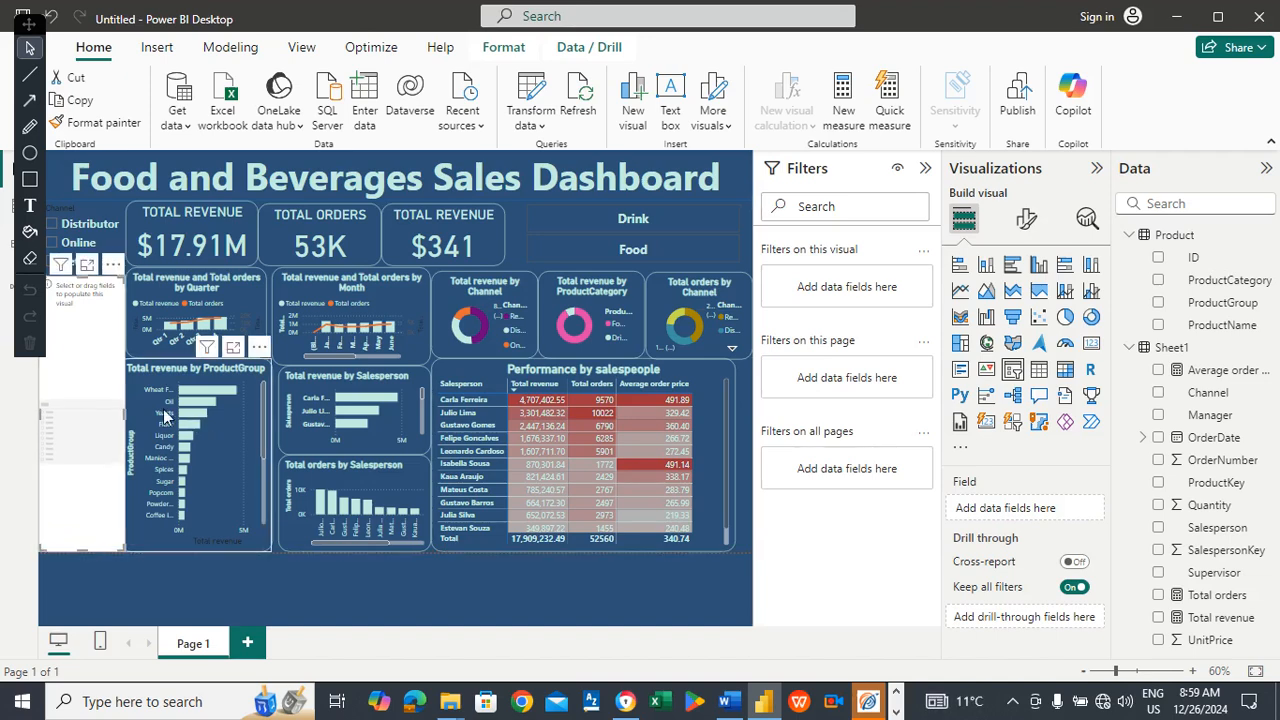
pyautogui.moveTo(123, 413); pyautogui.dragTo(117, 413)
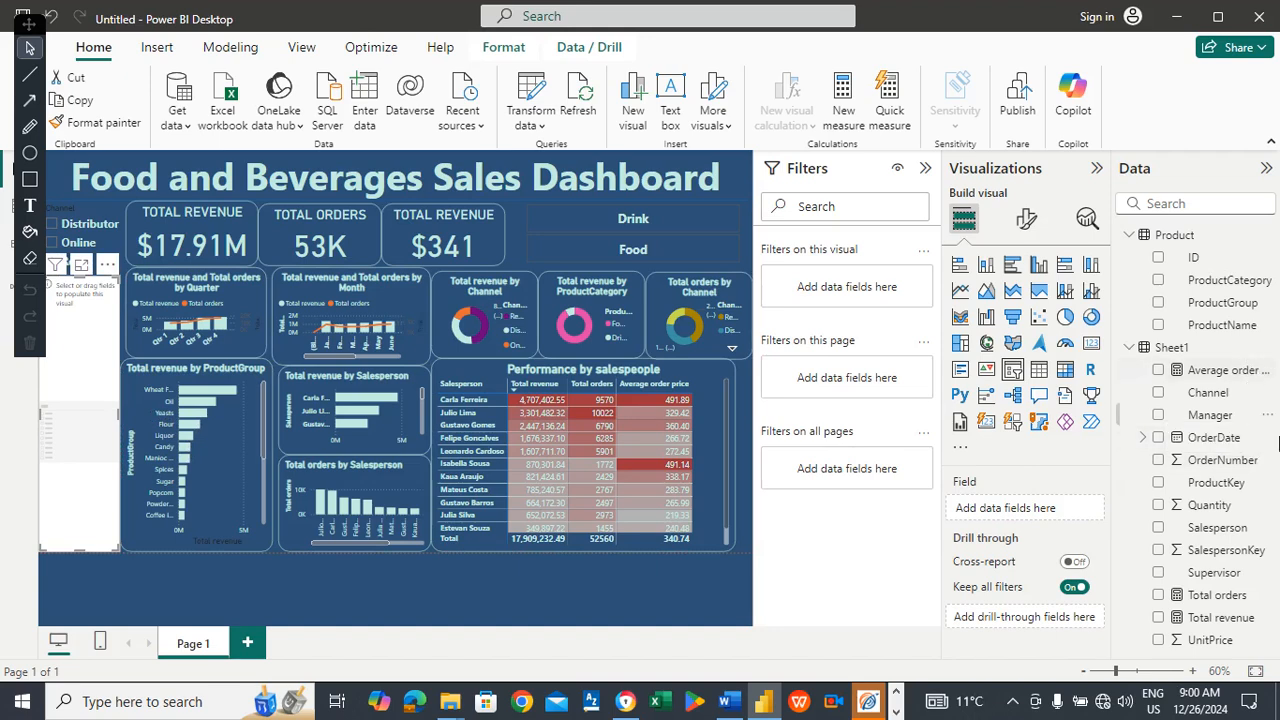
# Assign OrderDate as the new slicer's field and switch it to Date Hierarchy.
pyautogui.moveTo(1220, 452); pyautogui.dragTo(1038, 518)
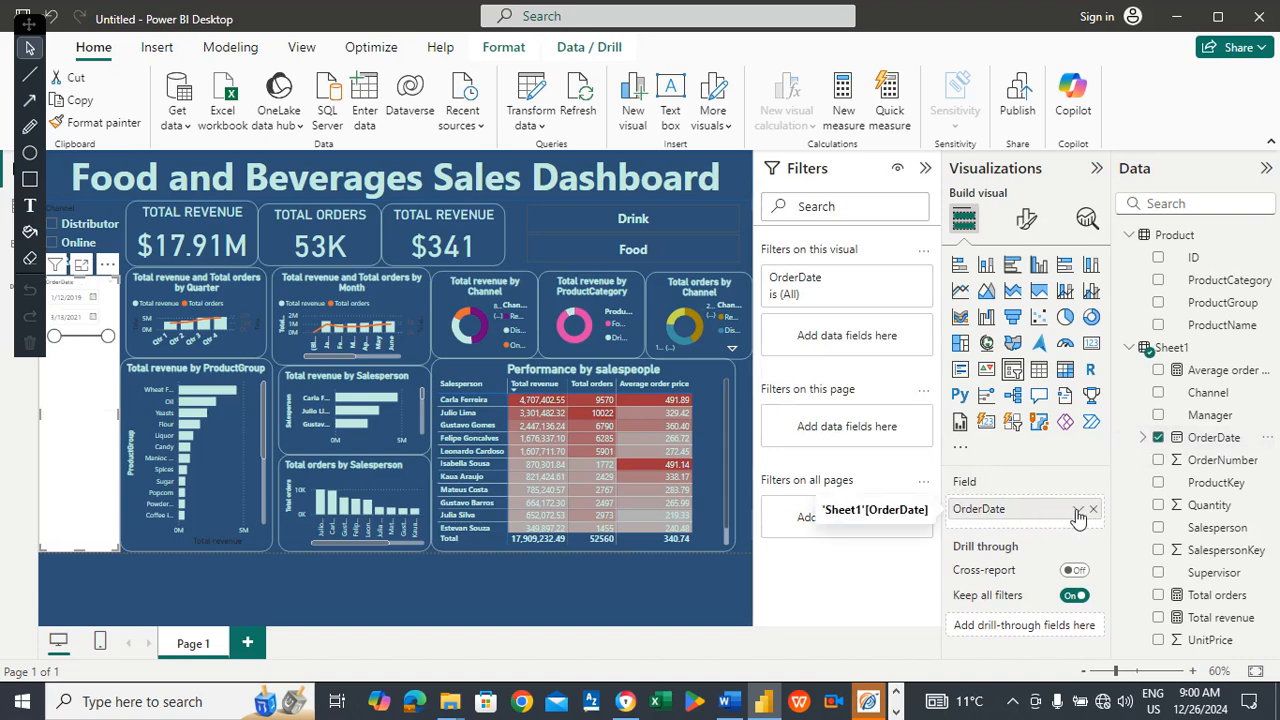
pyautogui.click(1080, 511)
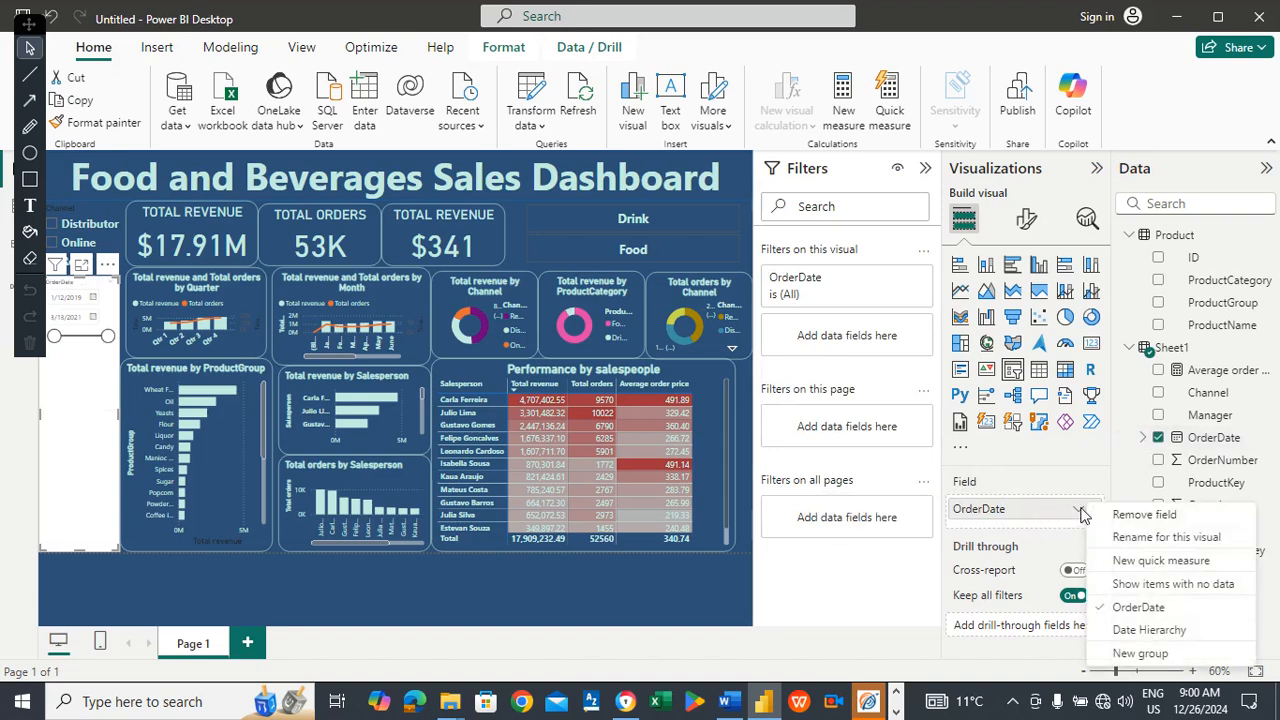
pyautogui.click(838, 558)
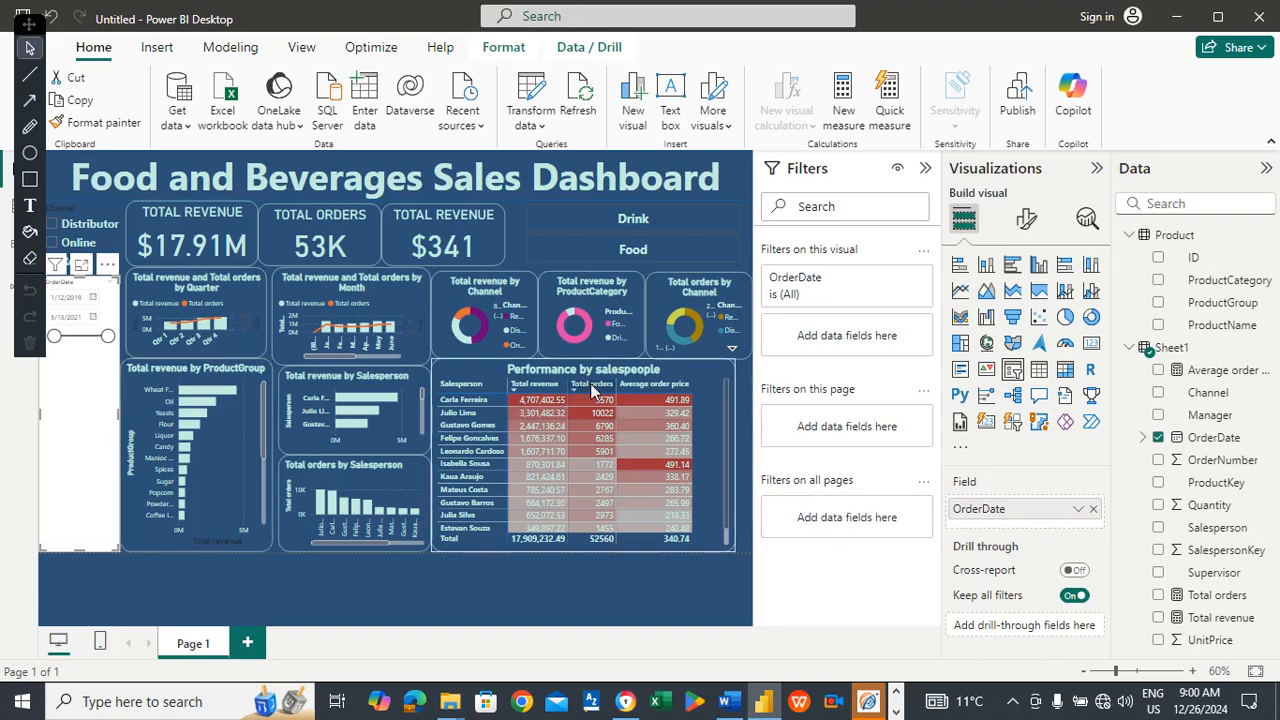
pyautogui.click(1079, 512)
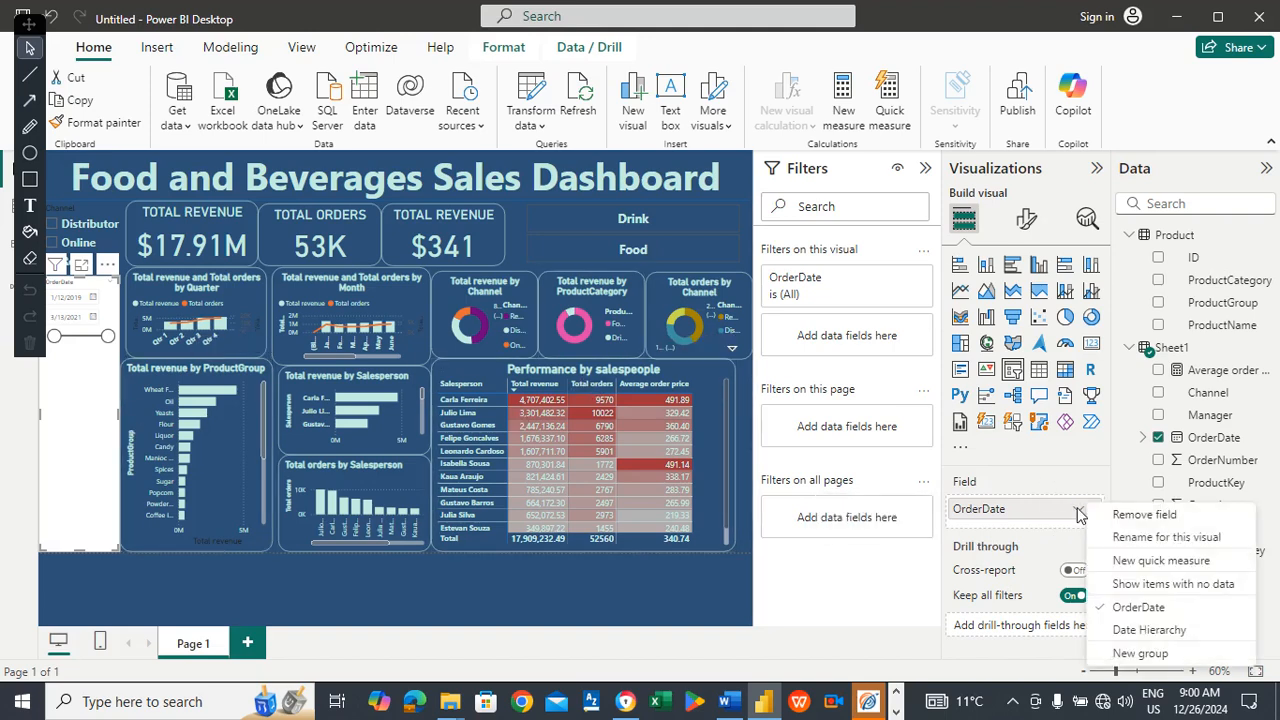
pyautogui.click(1140, 630)
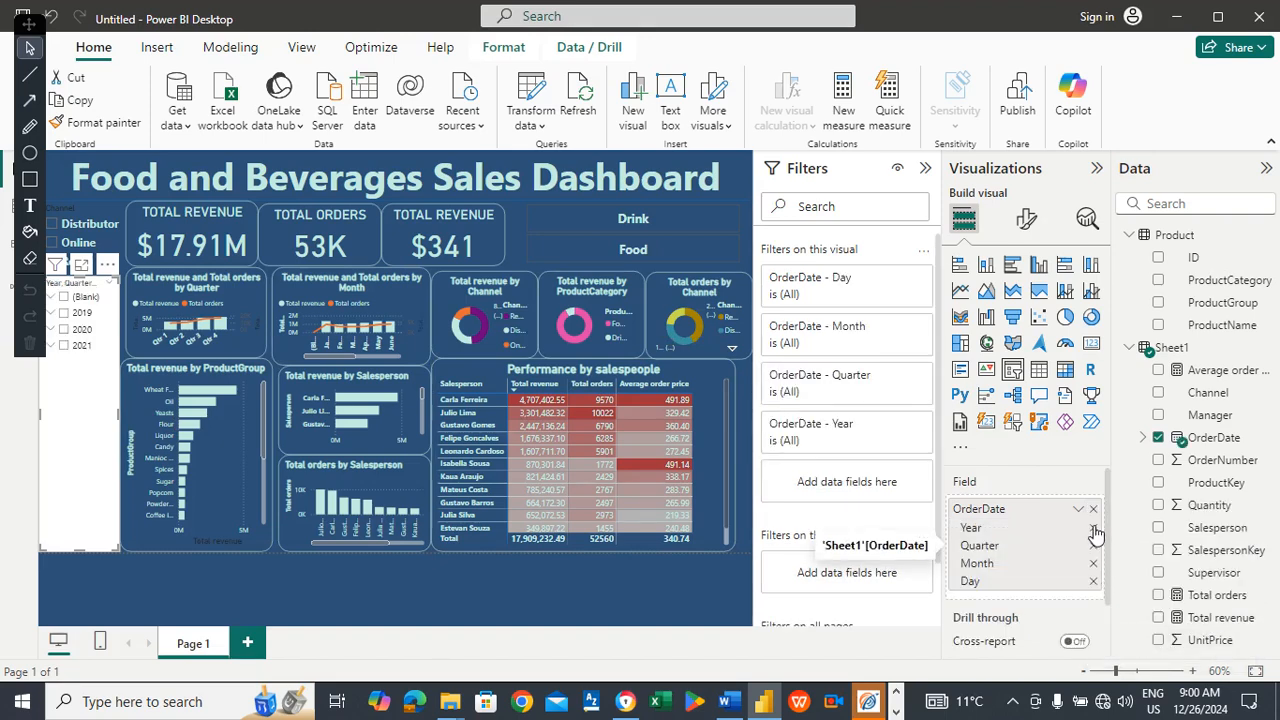
# Remove the Year, Month and Day levels from the slicer's OrderDate hierarchy, keeping only Quarter.
pyautogui.click(1093, 528)
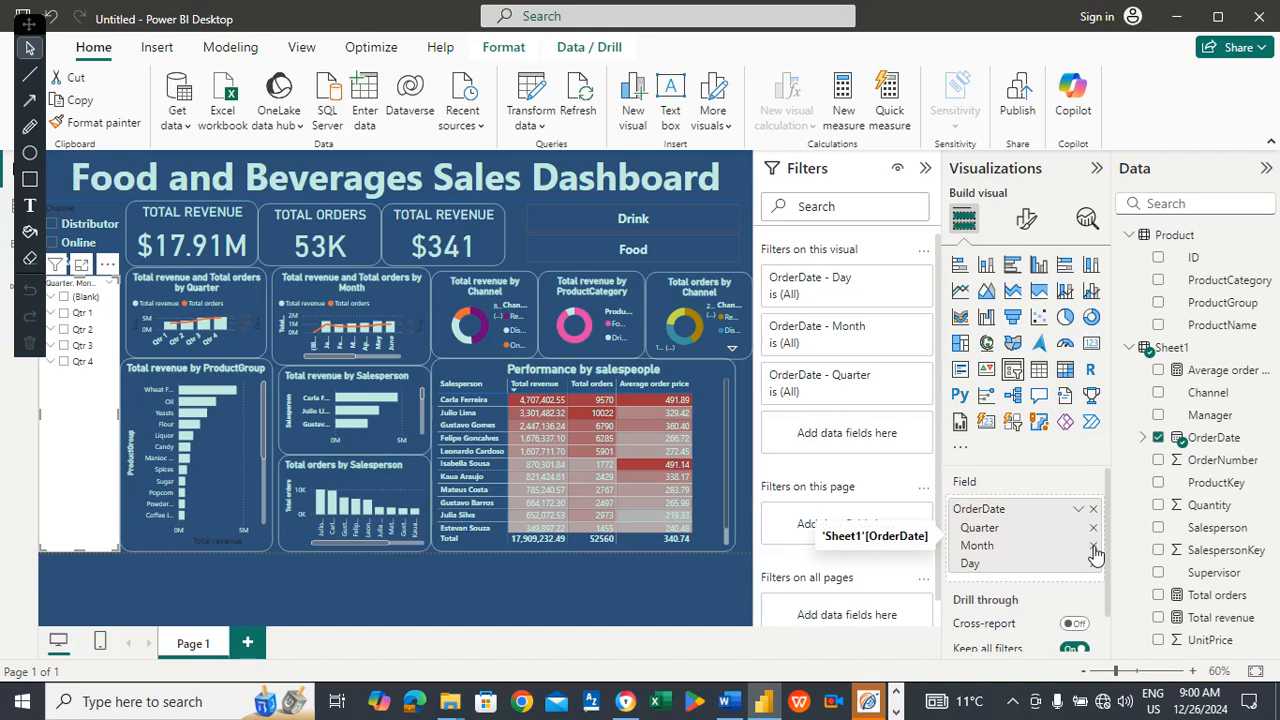
pyautogui.click(1094, 547)
pyautogui.click(1094, 547)
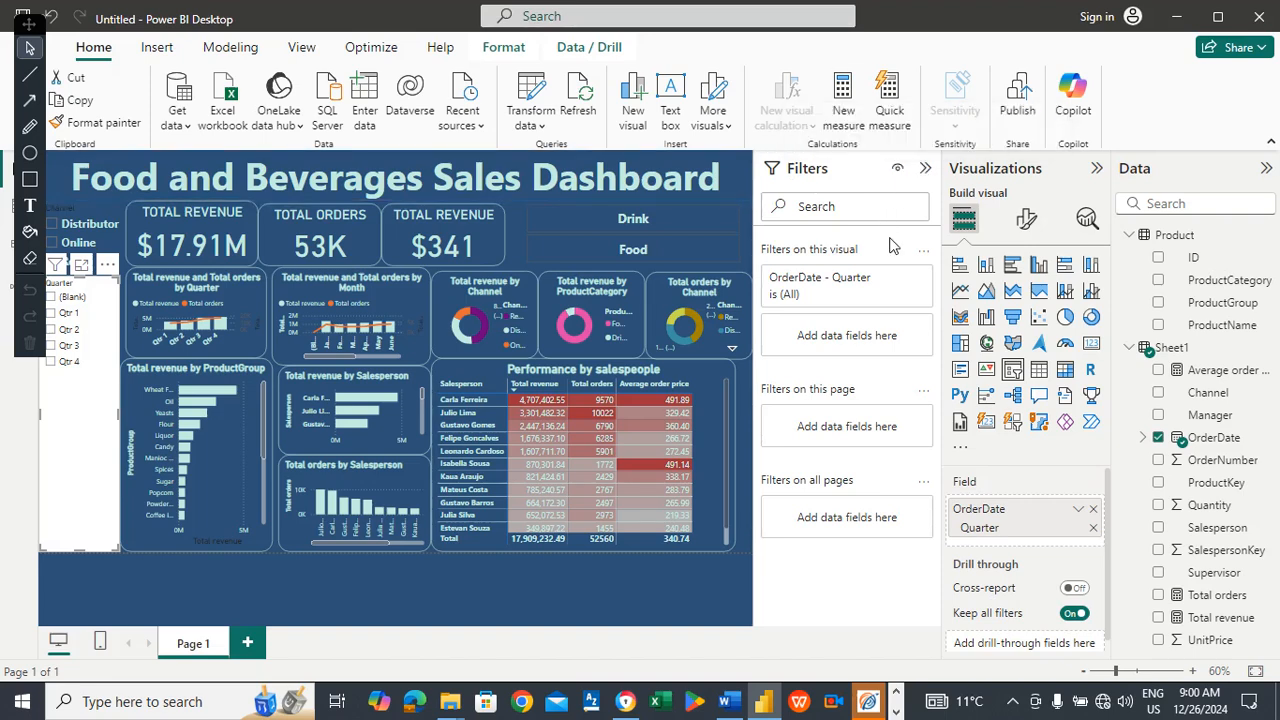
# Filter the Quarter slicer to all values except (Blank).
pyautogui.click(875, 287)
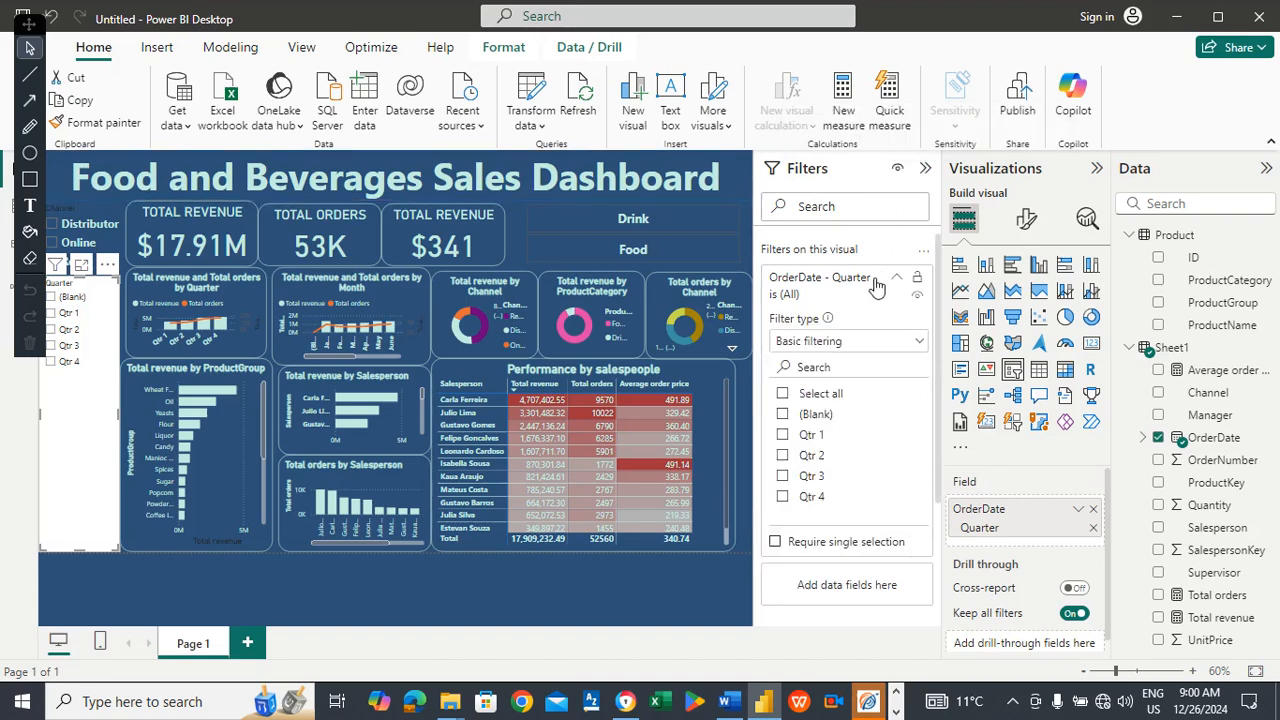
pyautogui.click(783, 394)
pyautogui.click(784, 415)
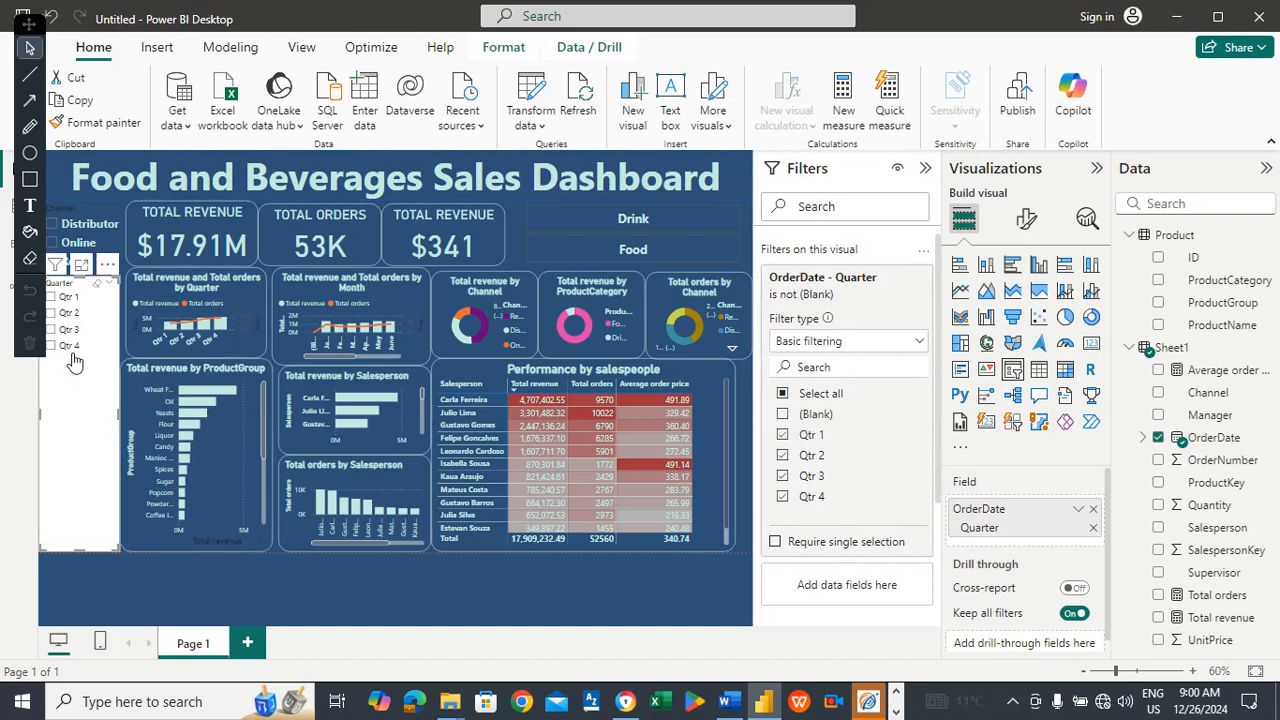
# Turn off the Quarter slicer's background so the dashboard's blue page color shows through.
pyautogui.click(1025, 222)
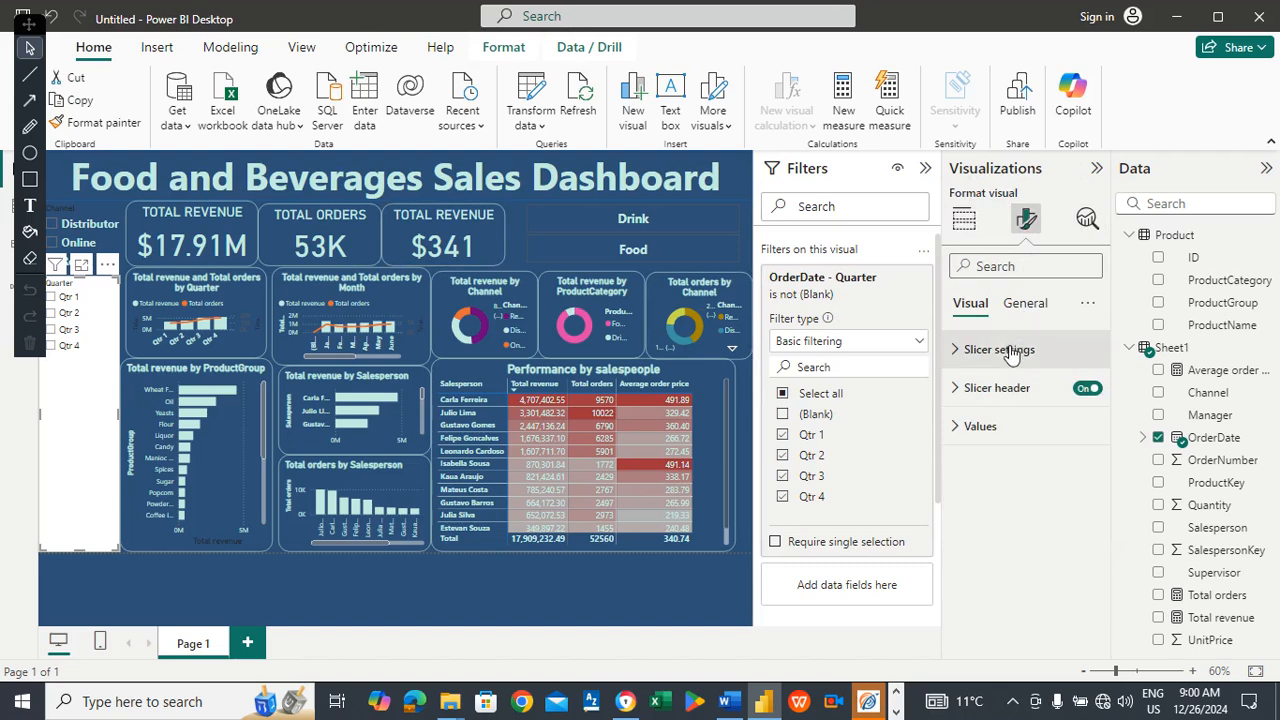
pyautogui.click(1025, 305)
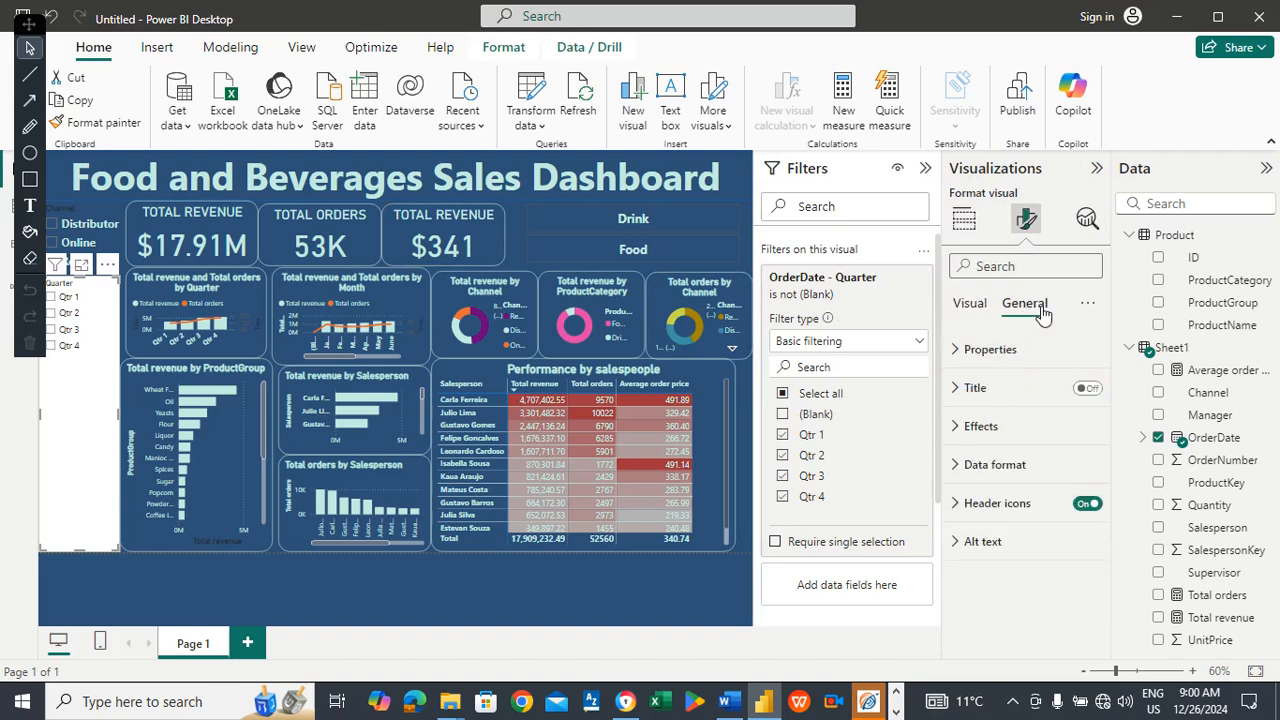
pyautogui.click(1014, 430)
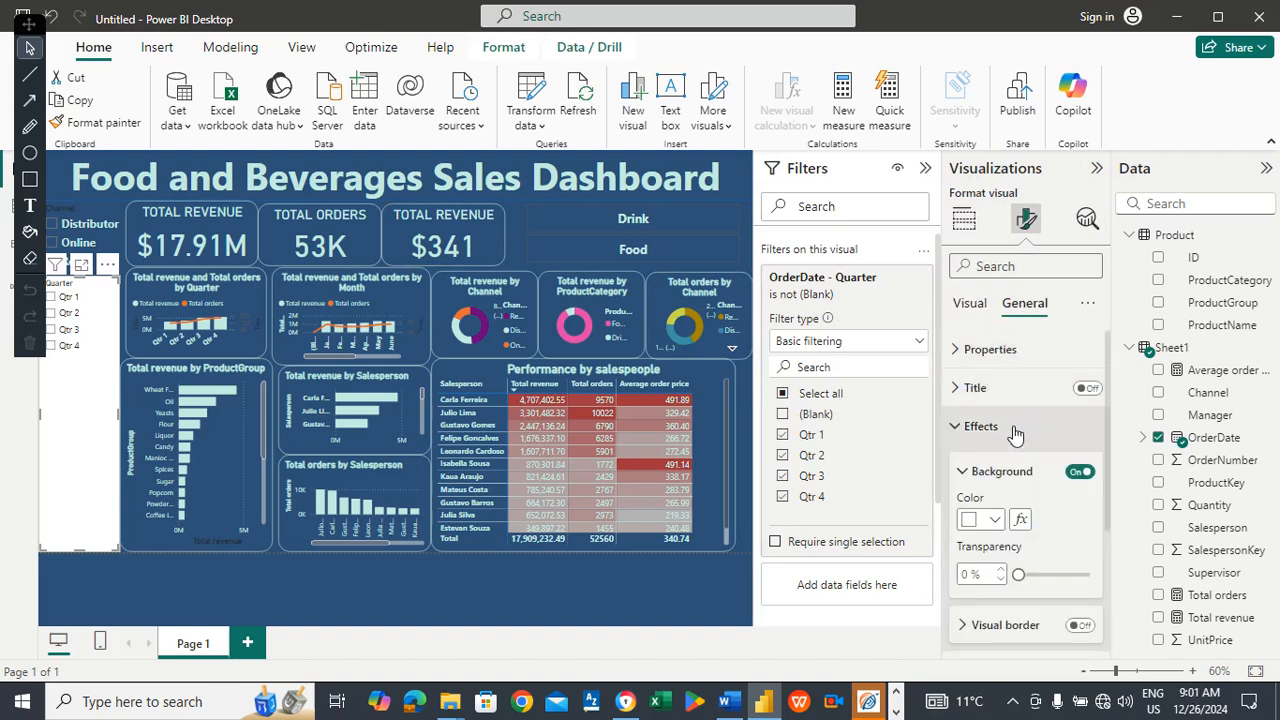
pyautogui.click(1080, 473)
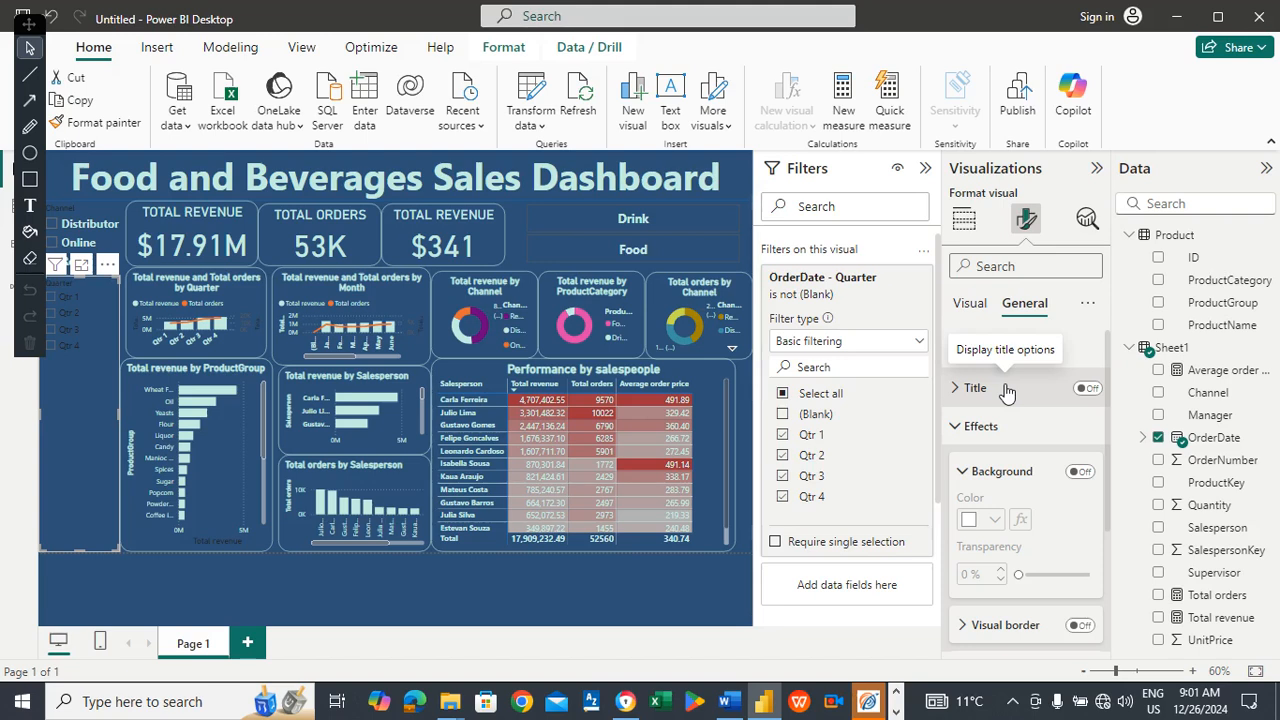
# Set the font color of the Quarter slicer's values to the recently used light mint (#C5EDE2).
pyautogui.click(970, 304)
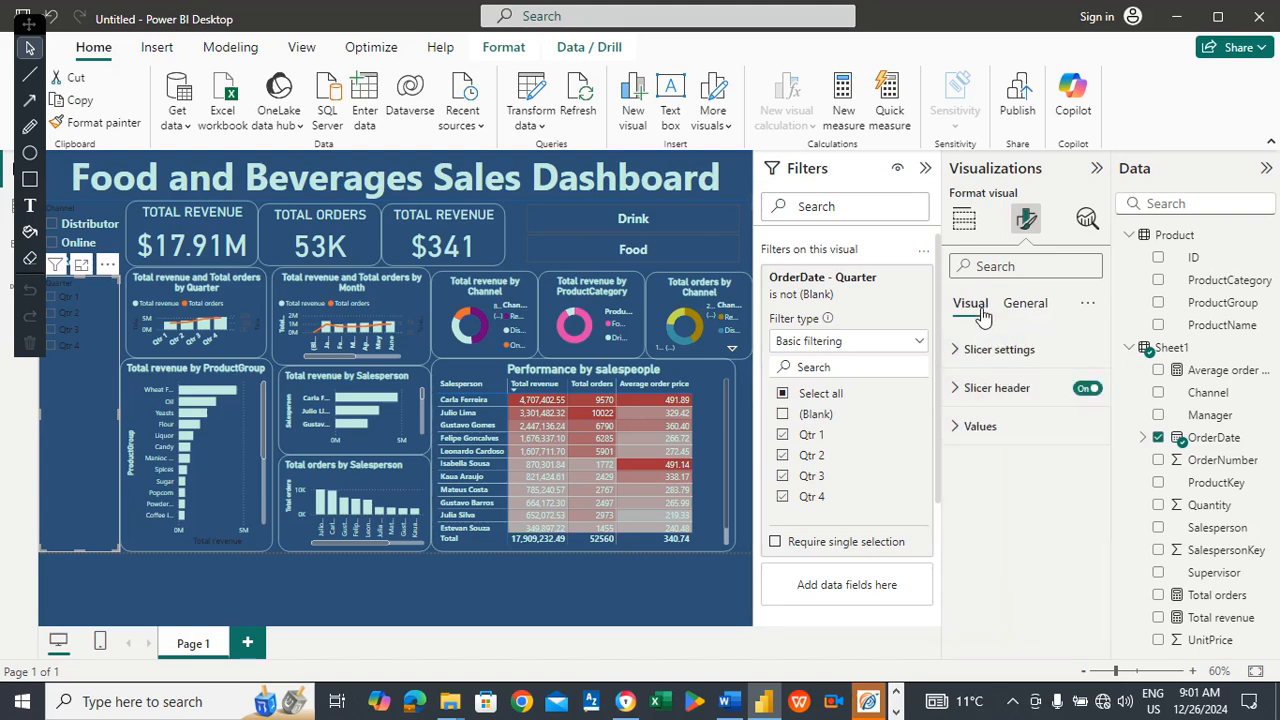
pyautogui.click(960, 426)
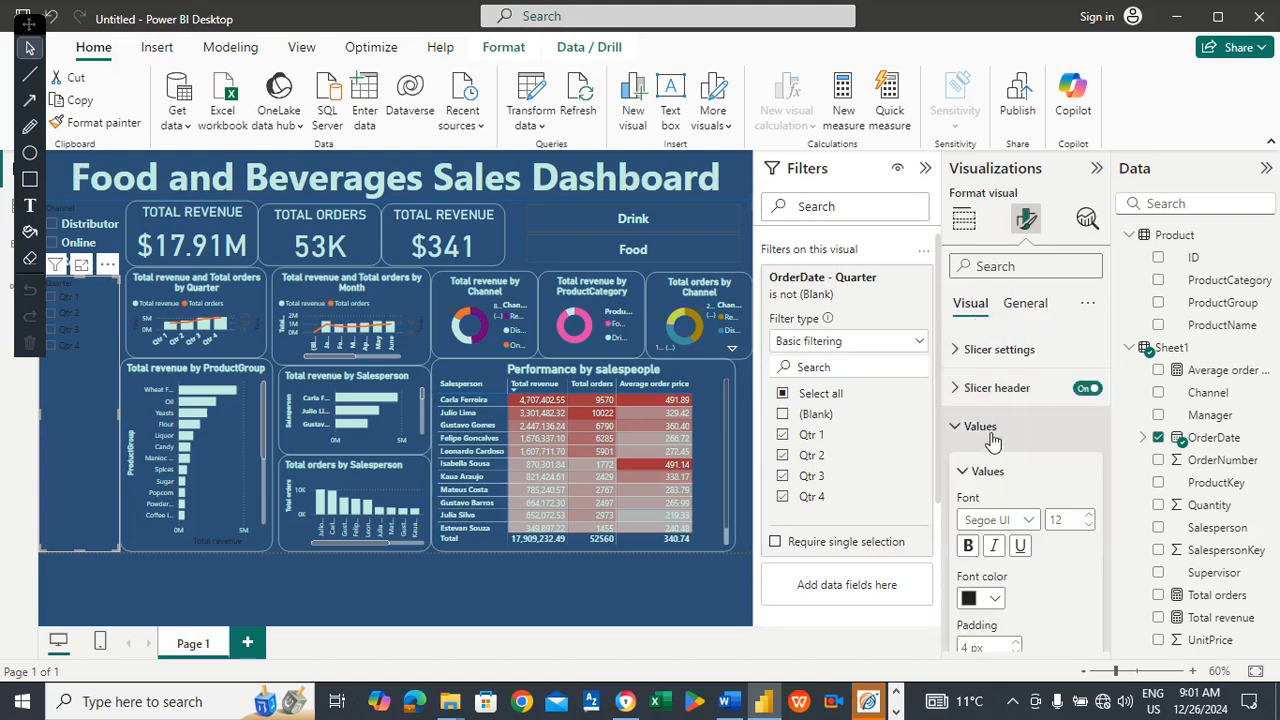
pyautogui.click(995, 598)
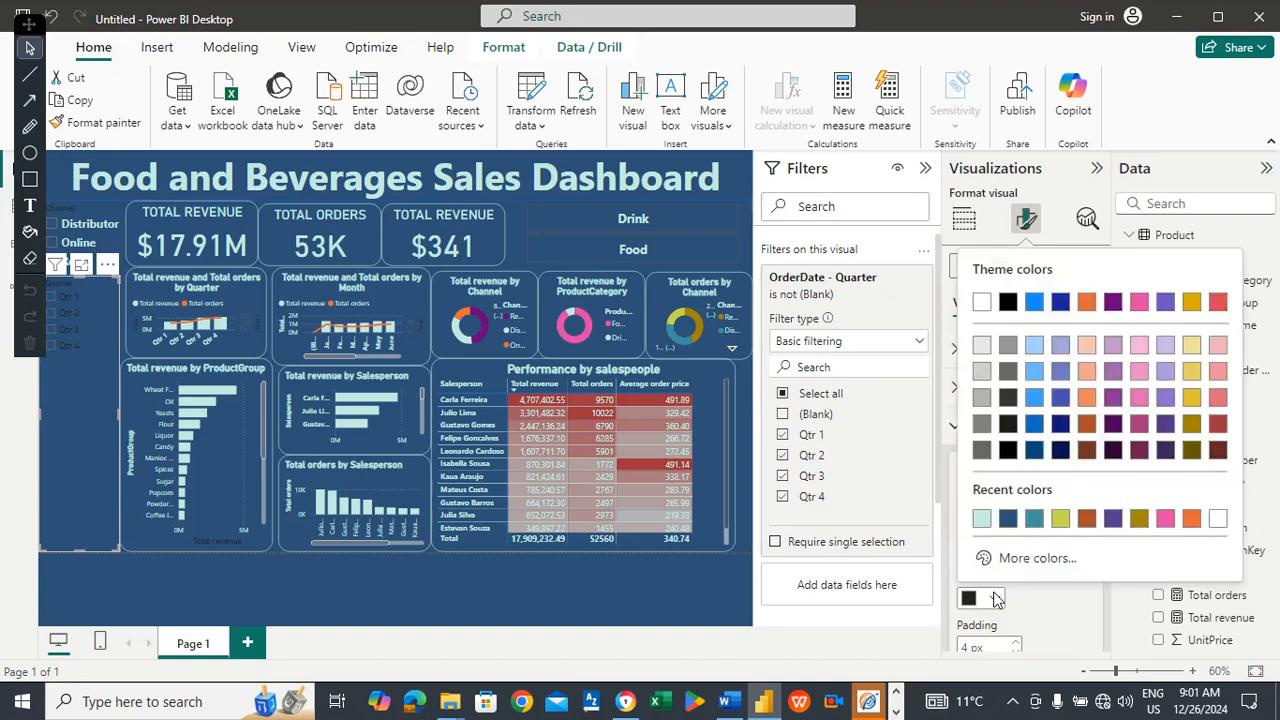
pyautogui.click(981, 520)
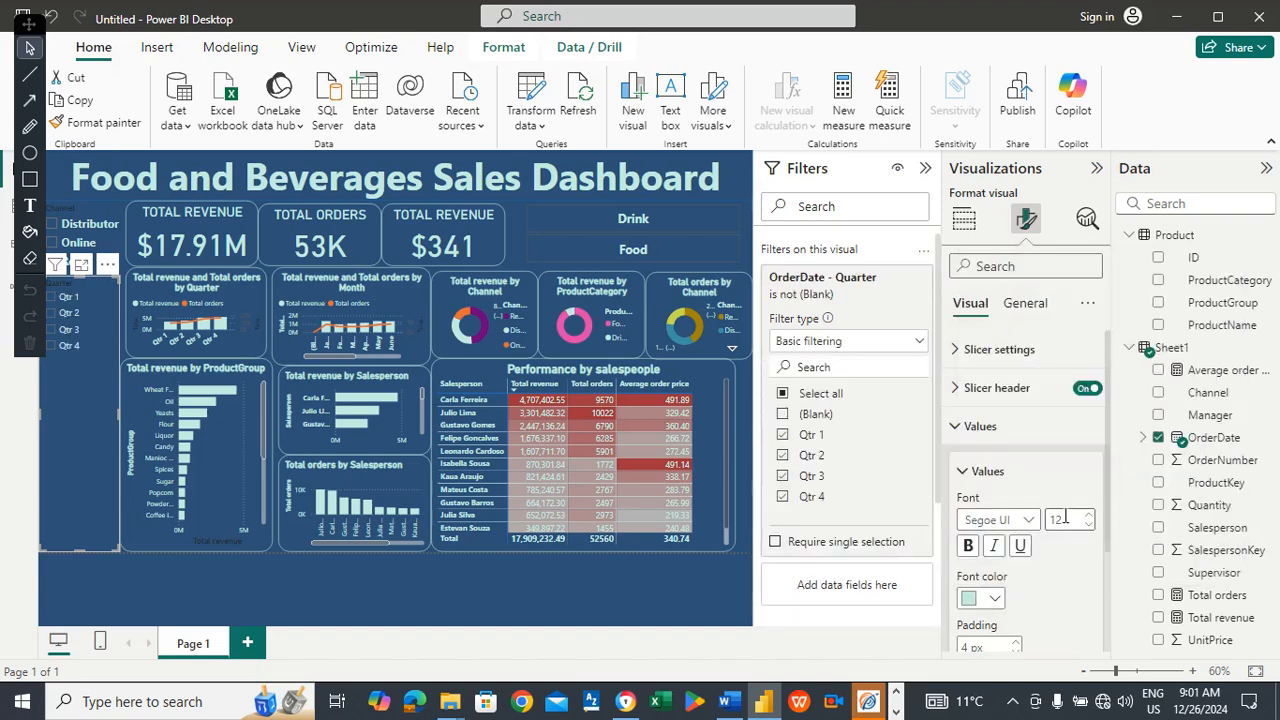
# Make the Quarter slicer's values bold and set their font size to 25.
pyautogui.write('17')
pyautogui.press('Return')
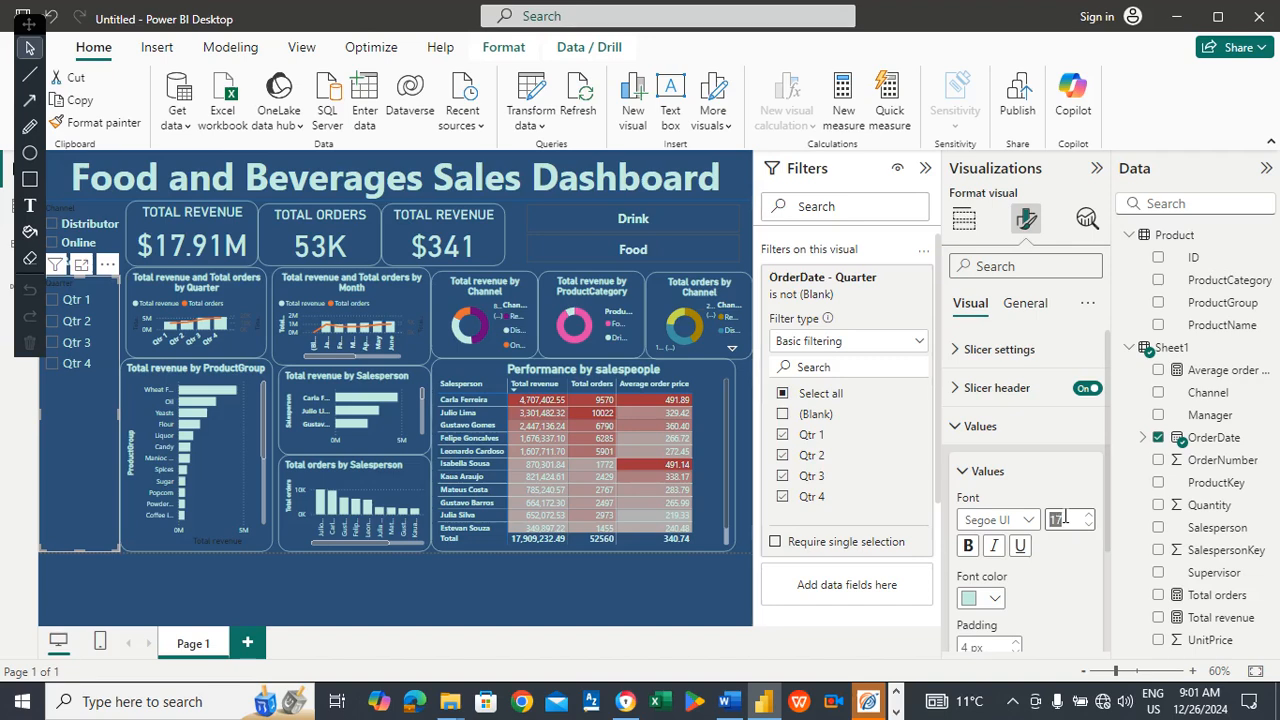
pyautogui.write('20')
pyautogui.press('Return')
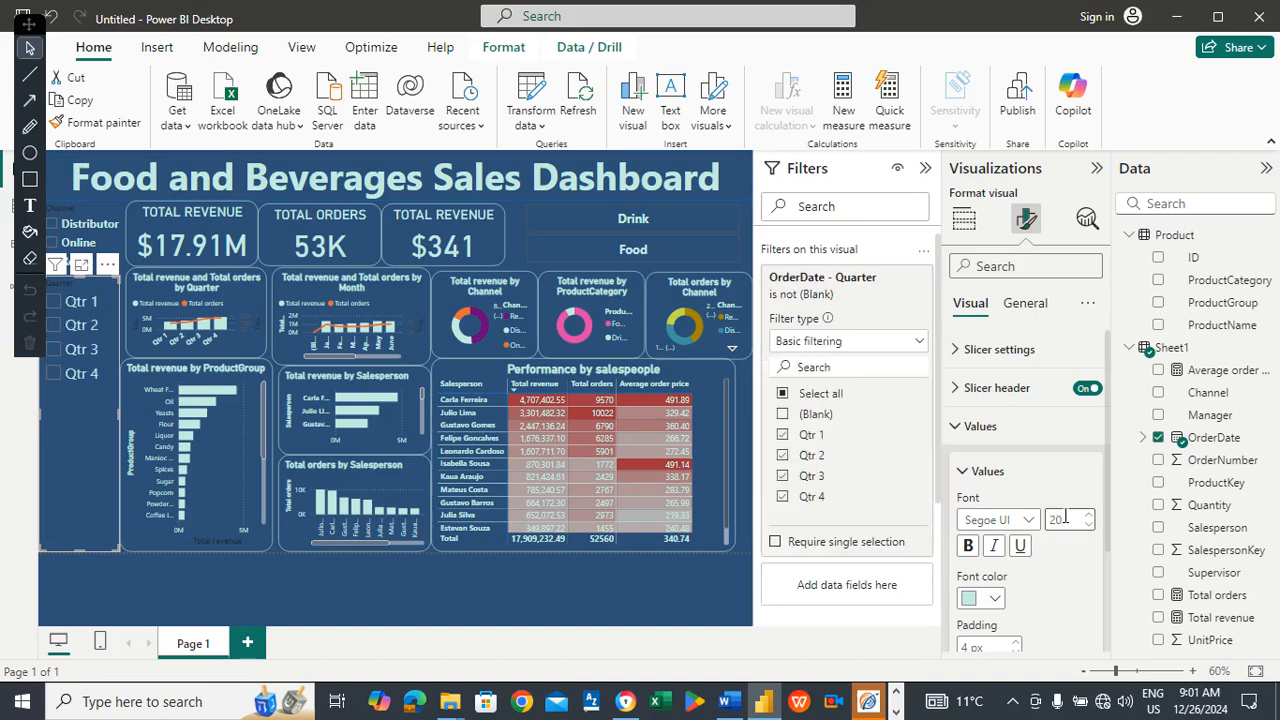
pyautogui.click(970, 551)
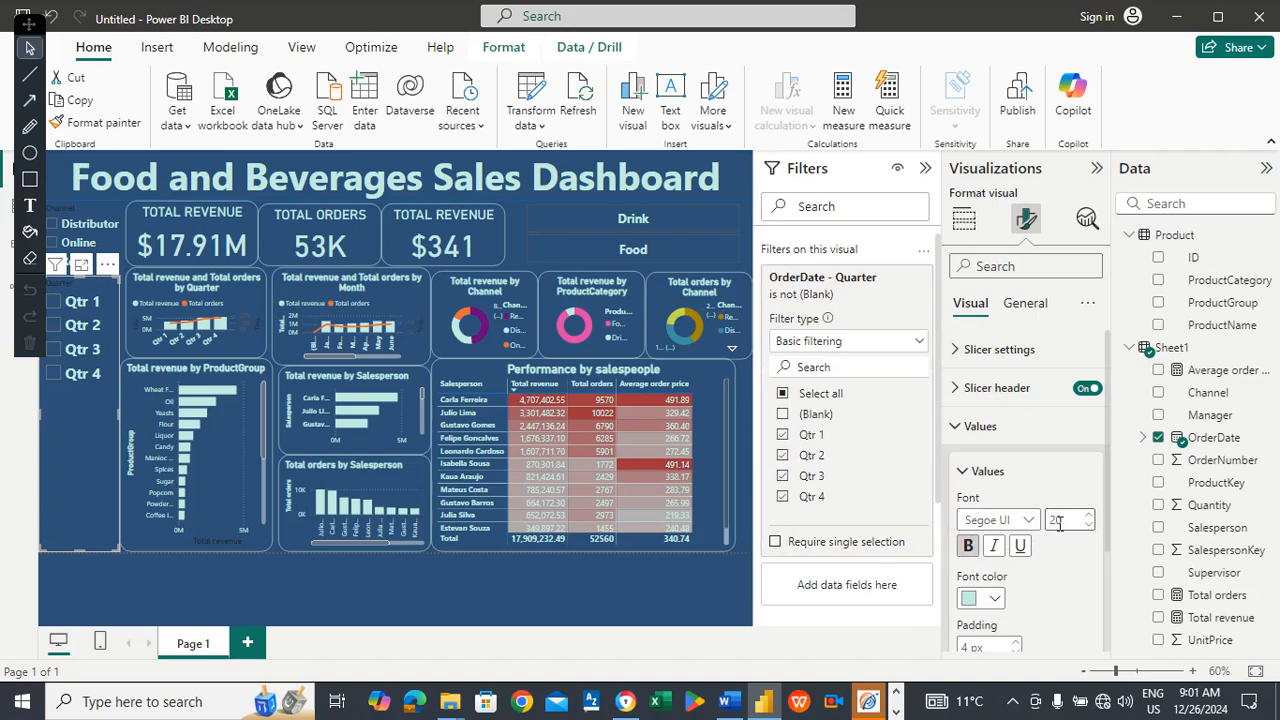
pyautogui.write('25')
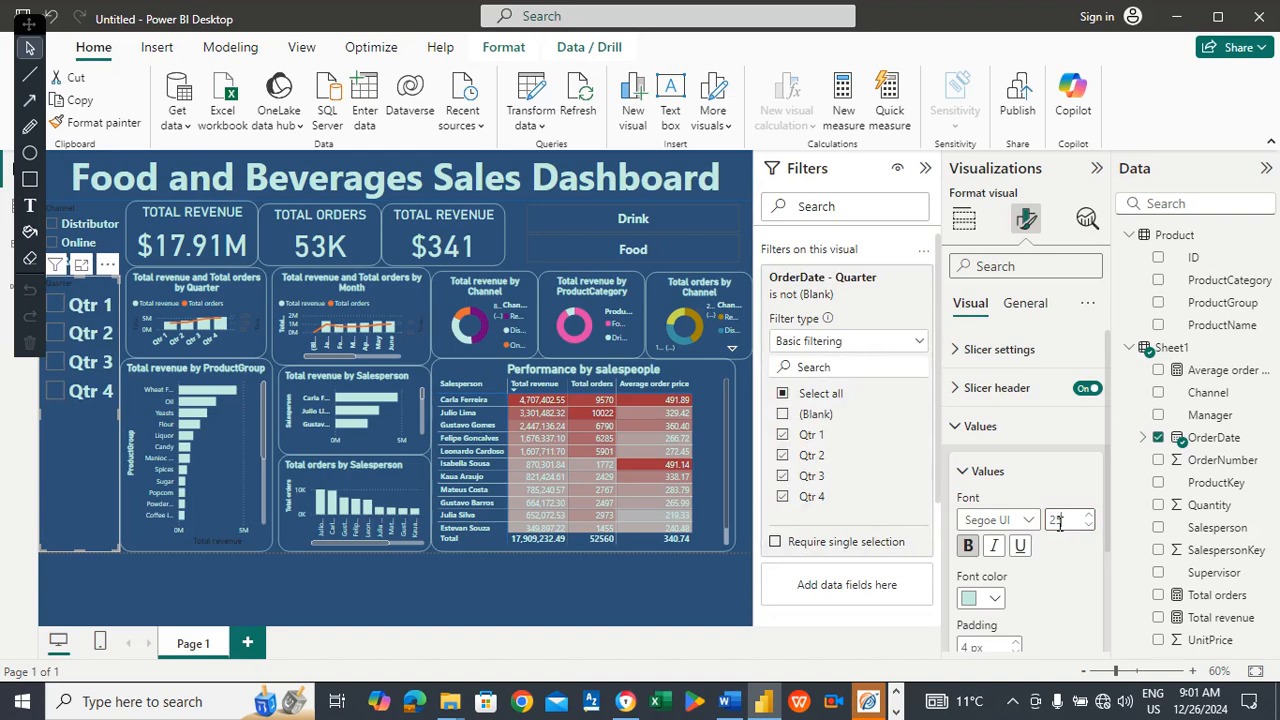
pyautogui.click(295, 581)
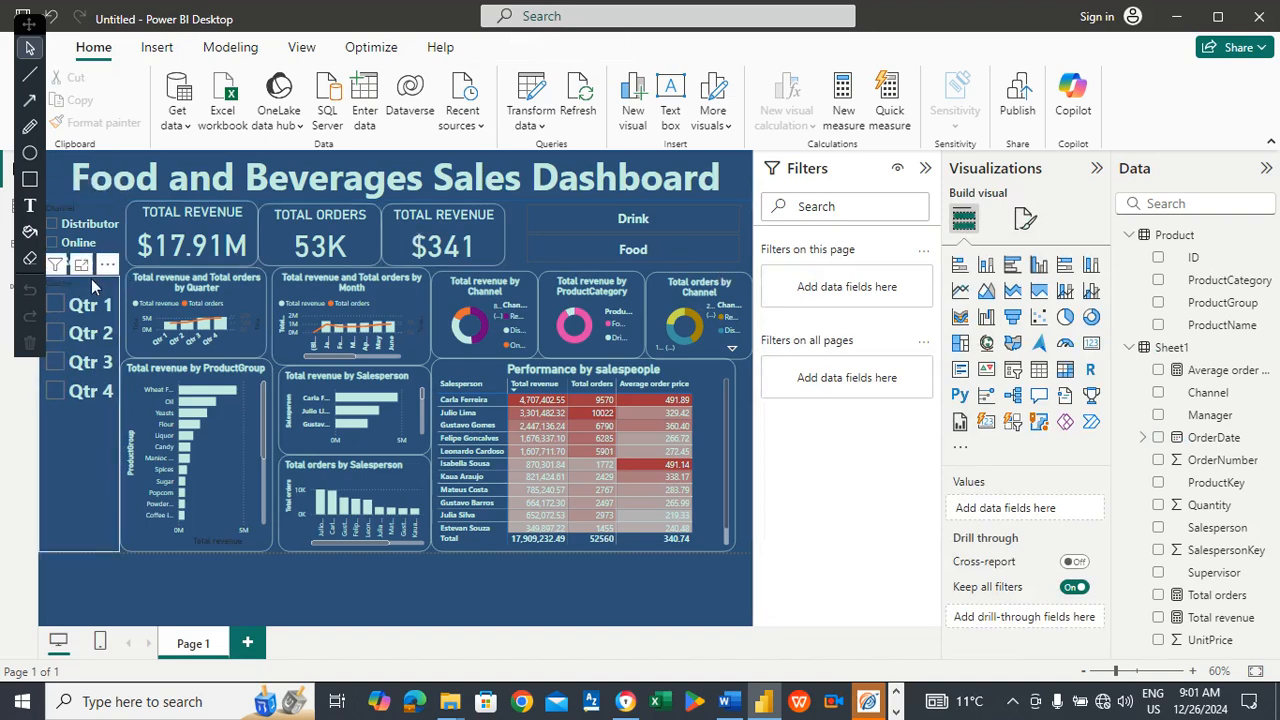
# Turn on the Quarter slicer's title and set its text color to the recently used light mint.
pyautogui.click(1029, 225)
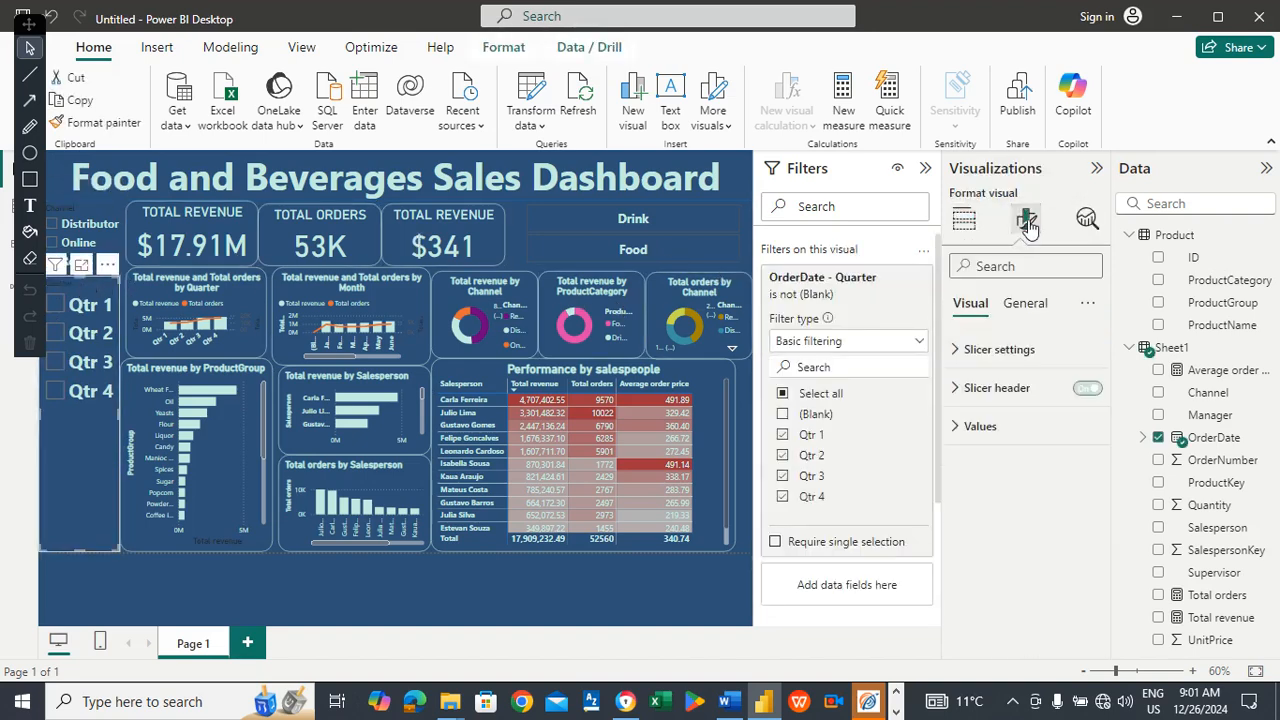
pyautogui.click(1033, 302)
pyautogui.click(1089, 389)
pyautogui.click(1012, 408)
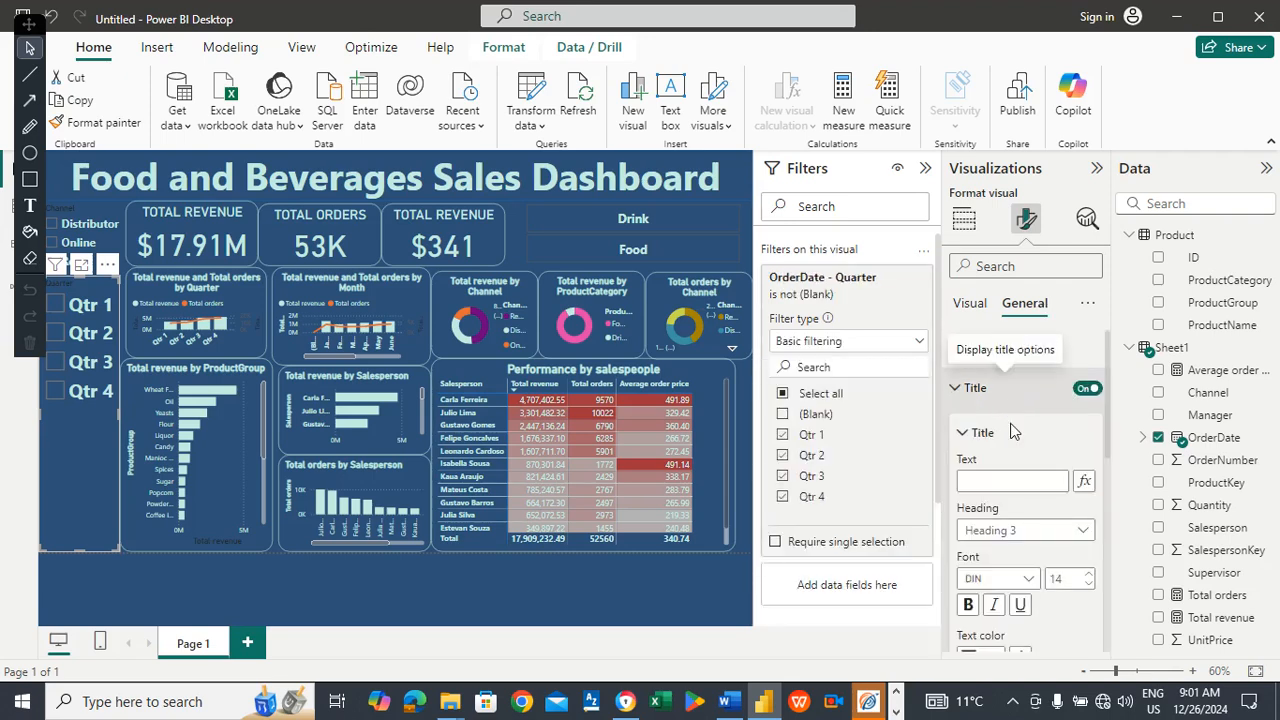
pyautogui.scroll(-3, 1105, 425)
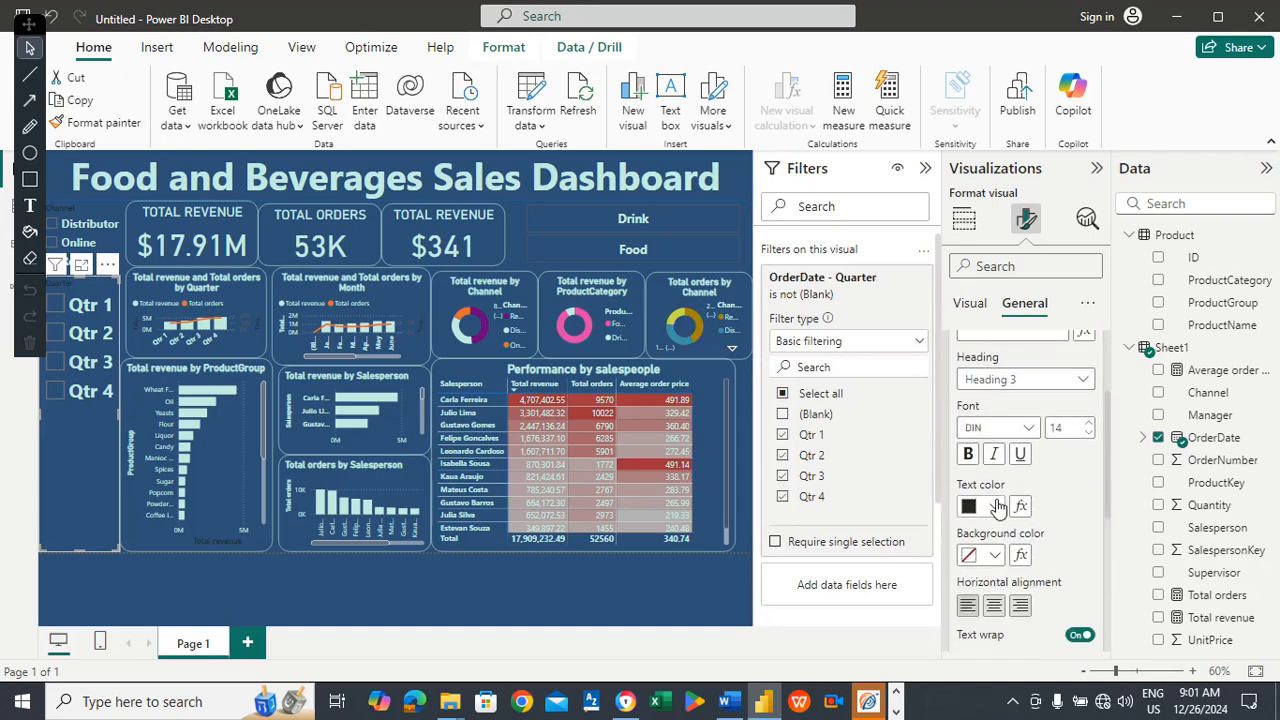
pyautogui.click(995, 507)
pyautogui.click(983, 427)
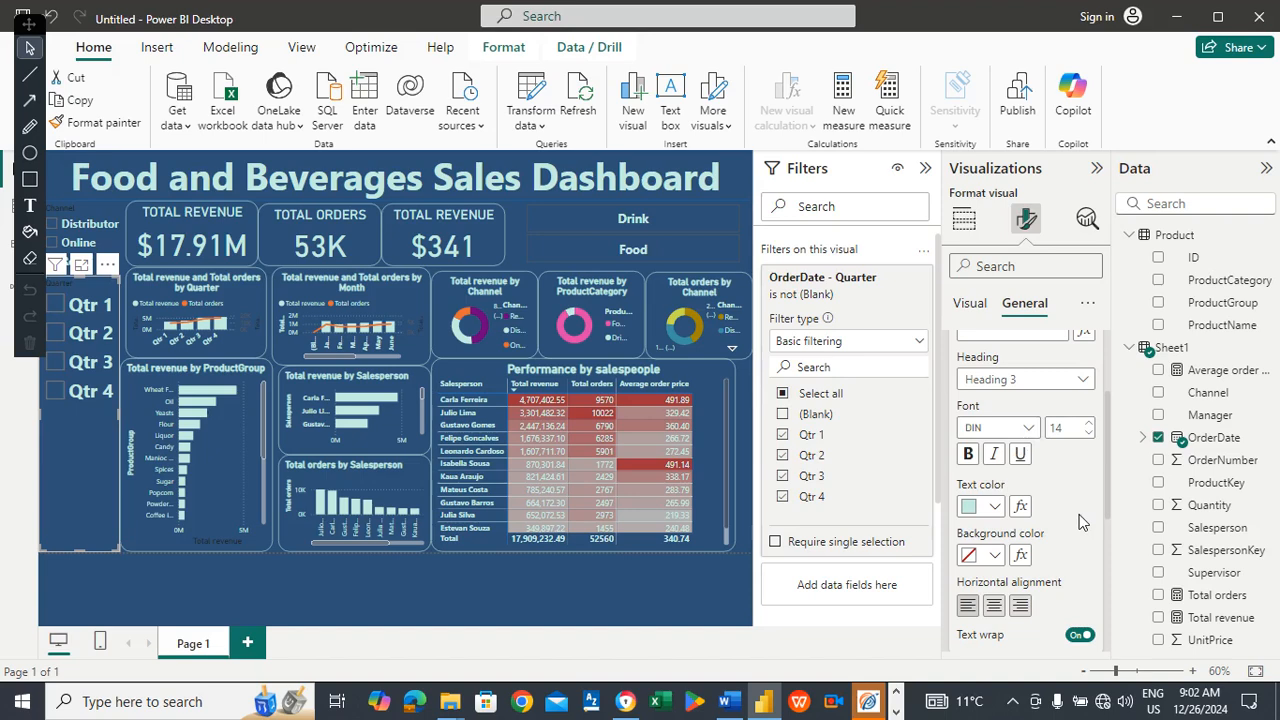
# Turn off the Quarter slicer's header and enter "Quarter" as its title text.
pyautogui.click(970, 305)
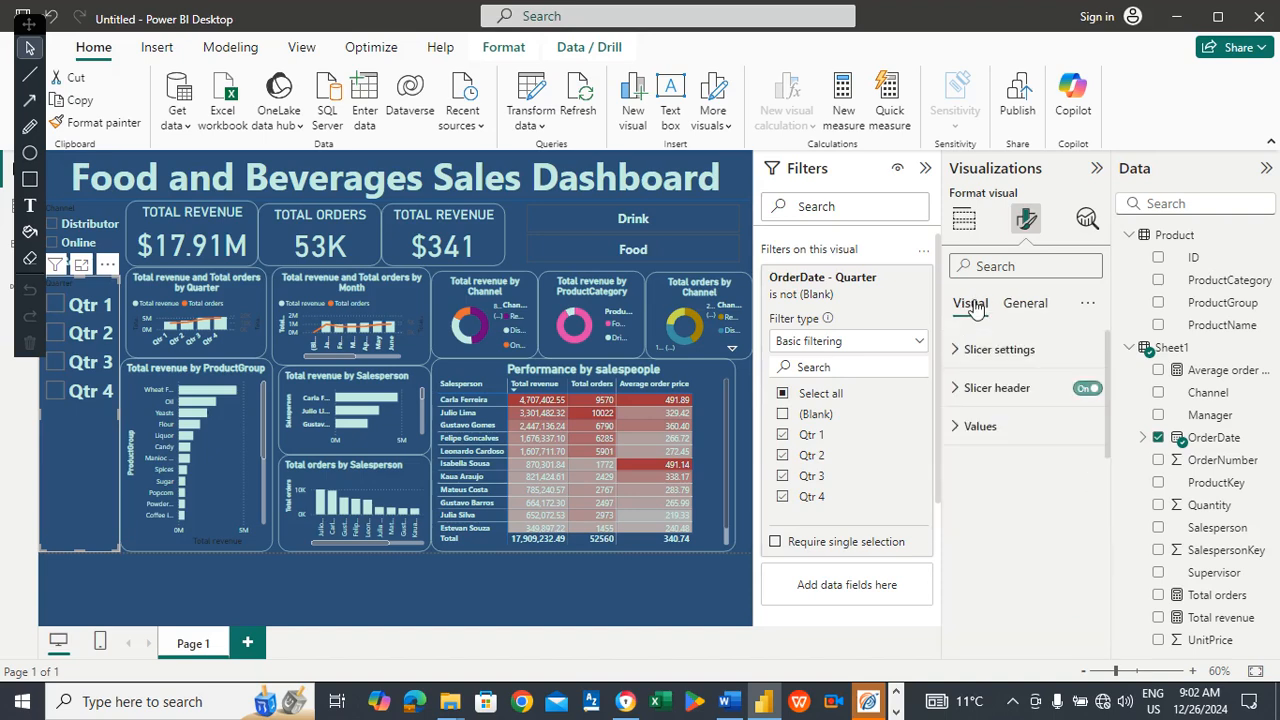
pyautogui.click(1082, 389)
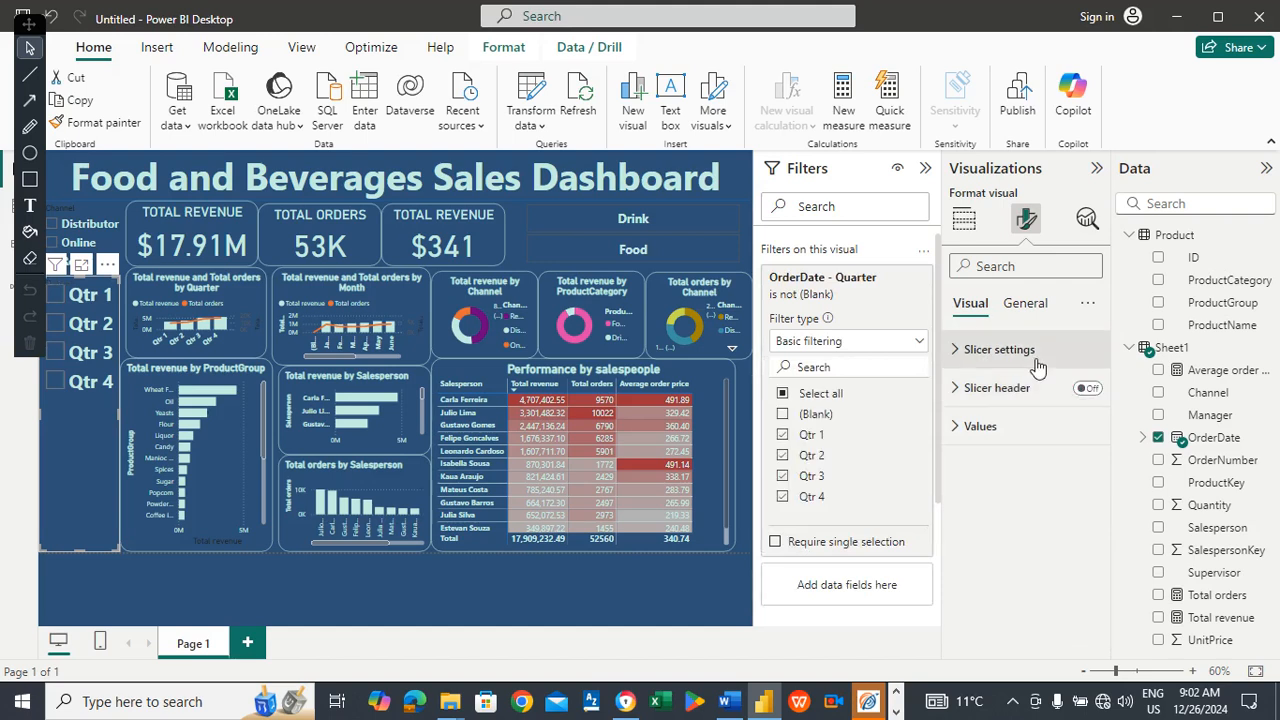
pyautogui.click(1025, 303)
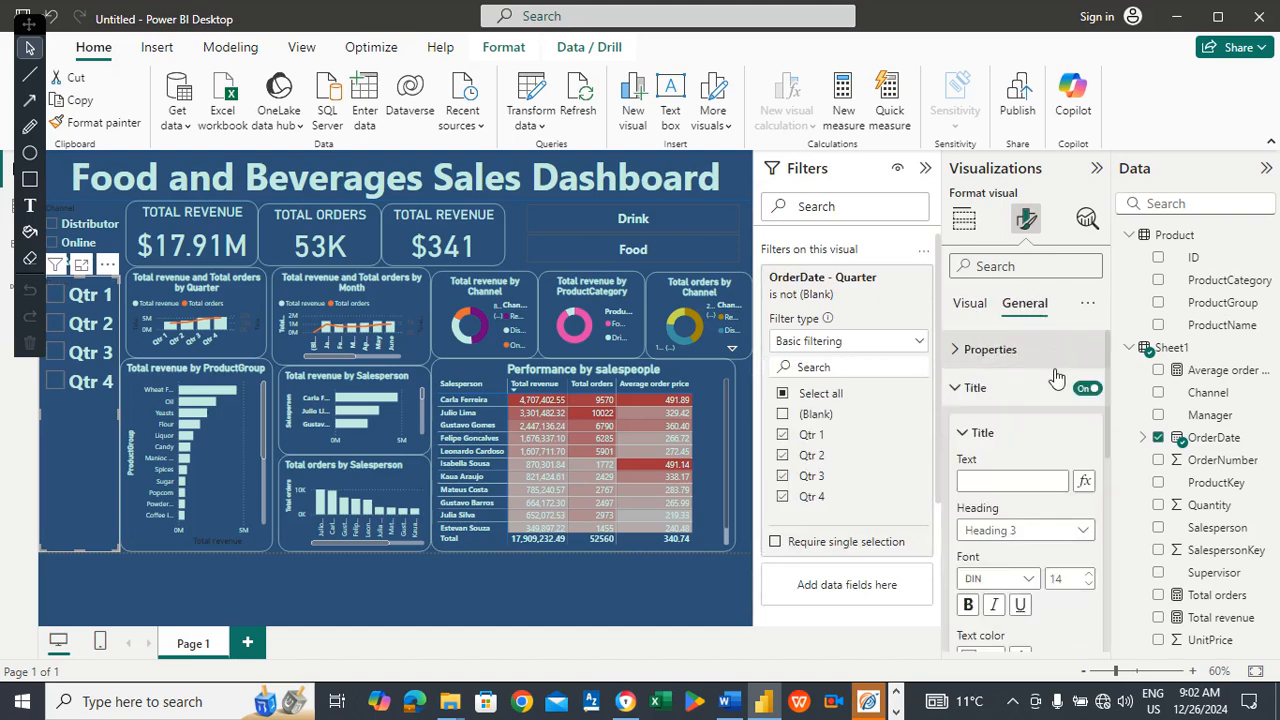
pyautogui.click(1001, 477)
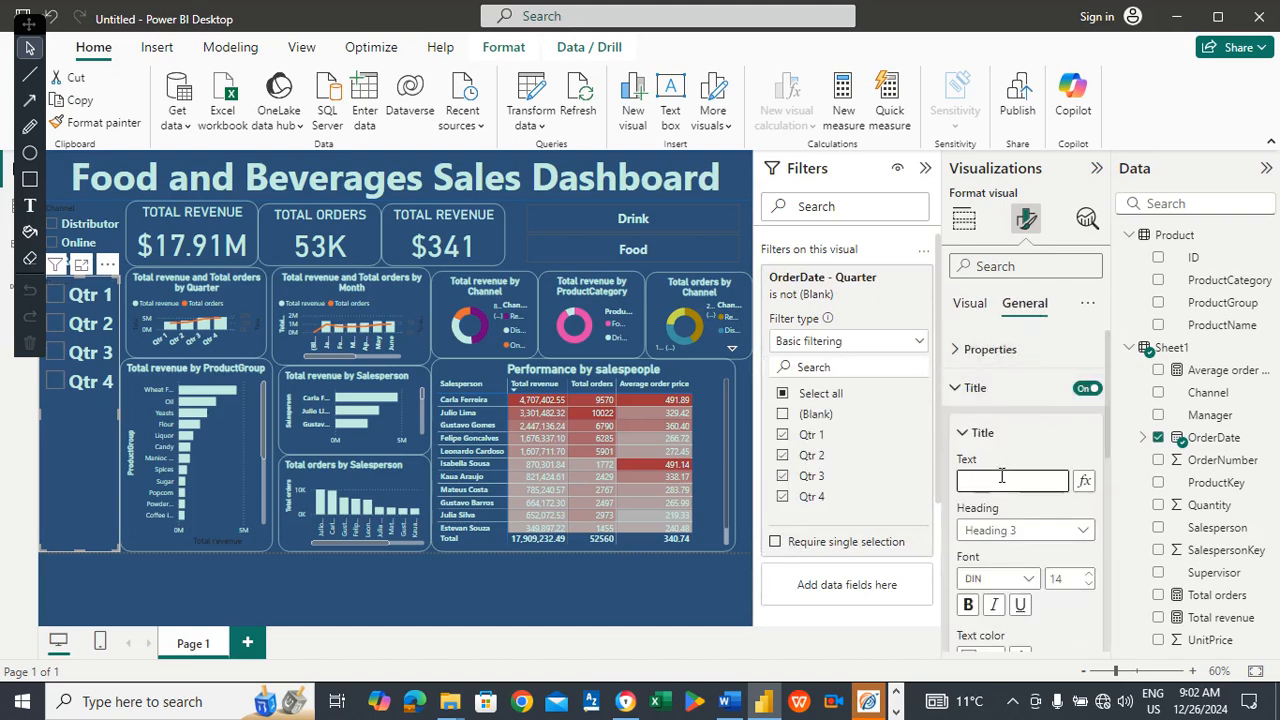
pyautogui.write('Quarter')
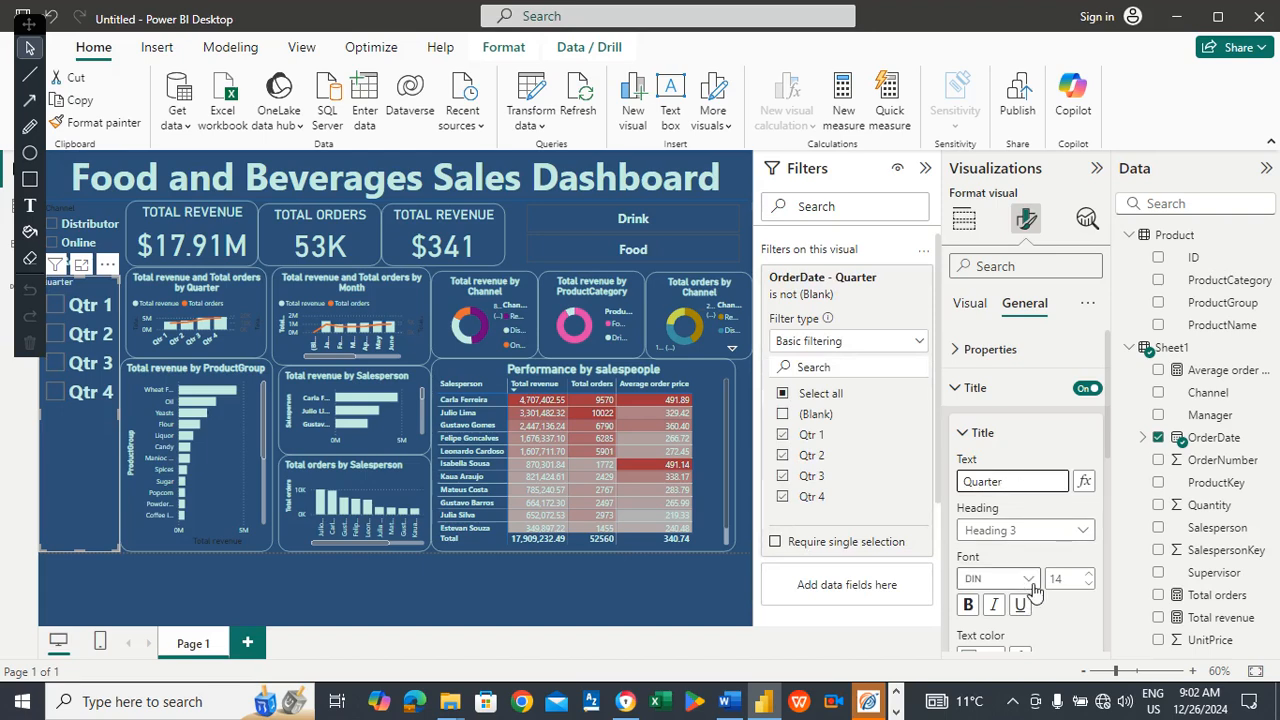
# Format the Quarter slicer's title with font size 17, center alignment and bold.
pyautogui.click(1069, 580)
pyautogui.write('17')
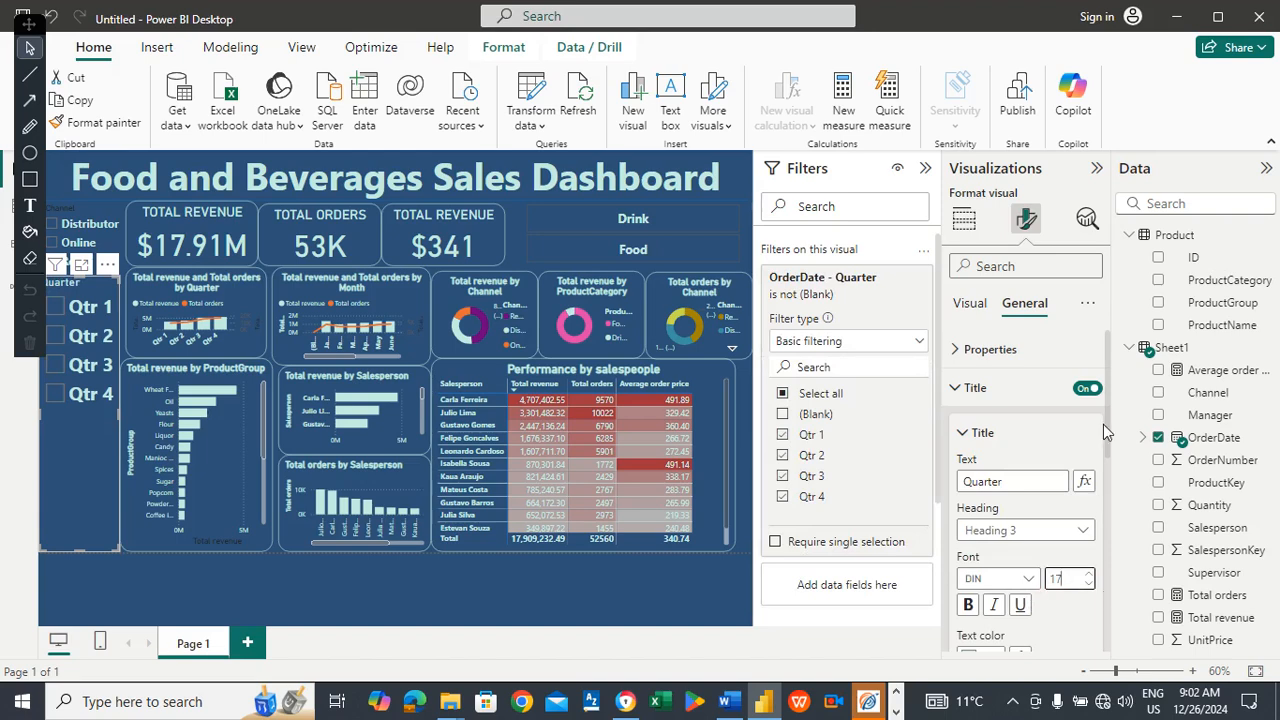
pyautogui.scroll(-4, 1113, 440)
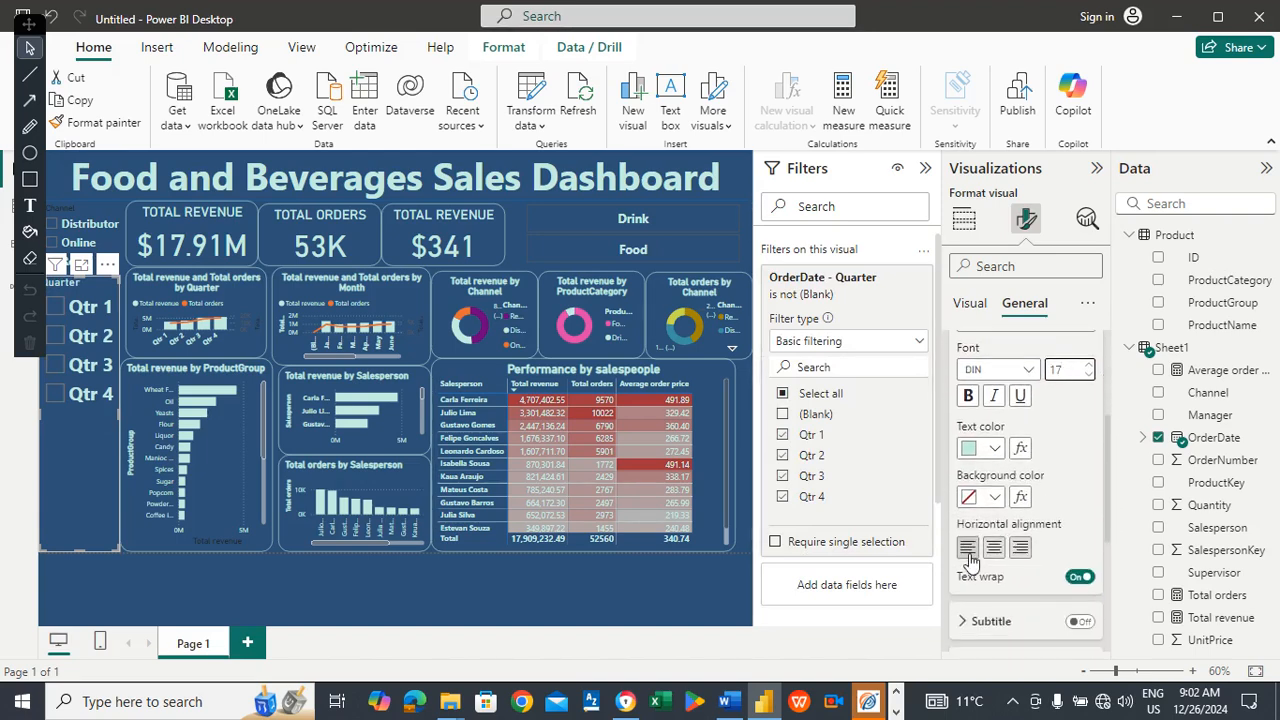
pyautogui.click(995, 548)
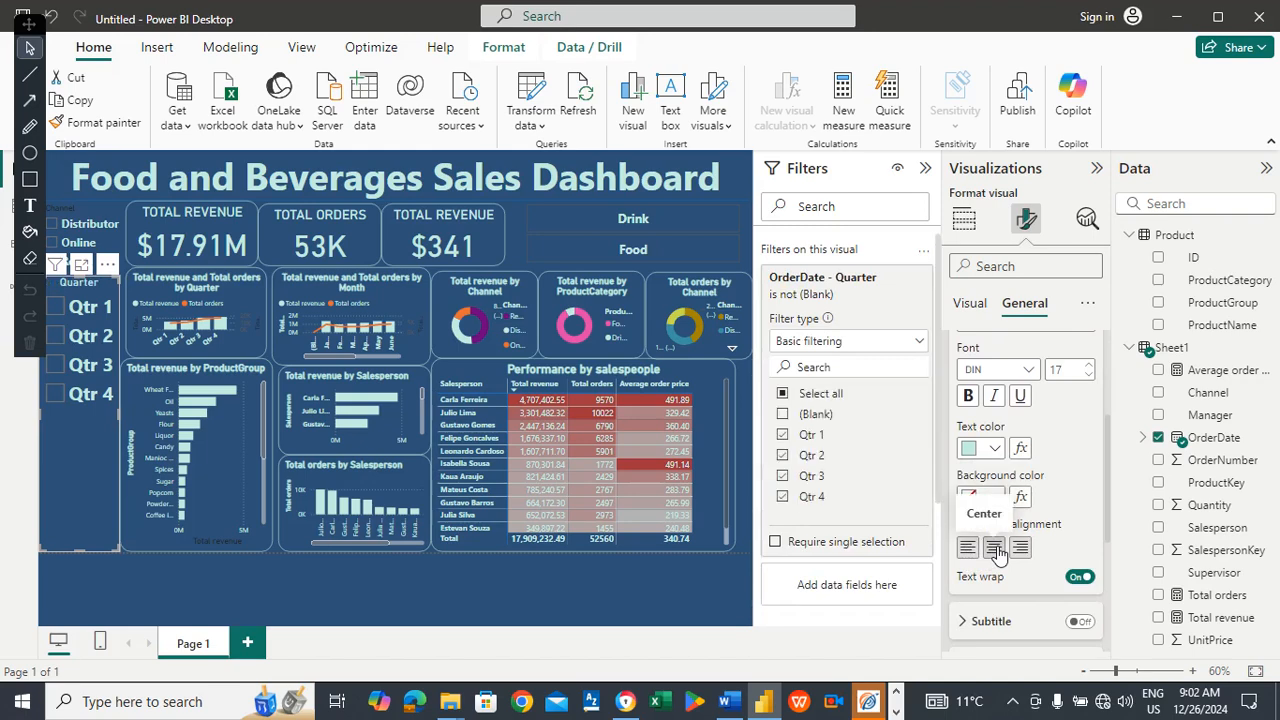
pyautogui.click(969, 396)
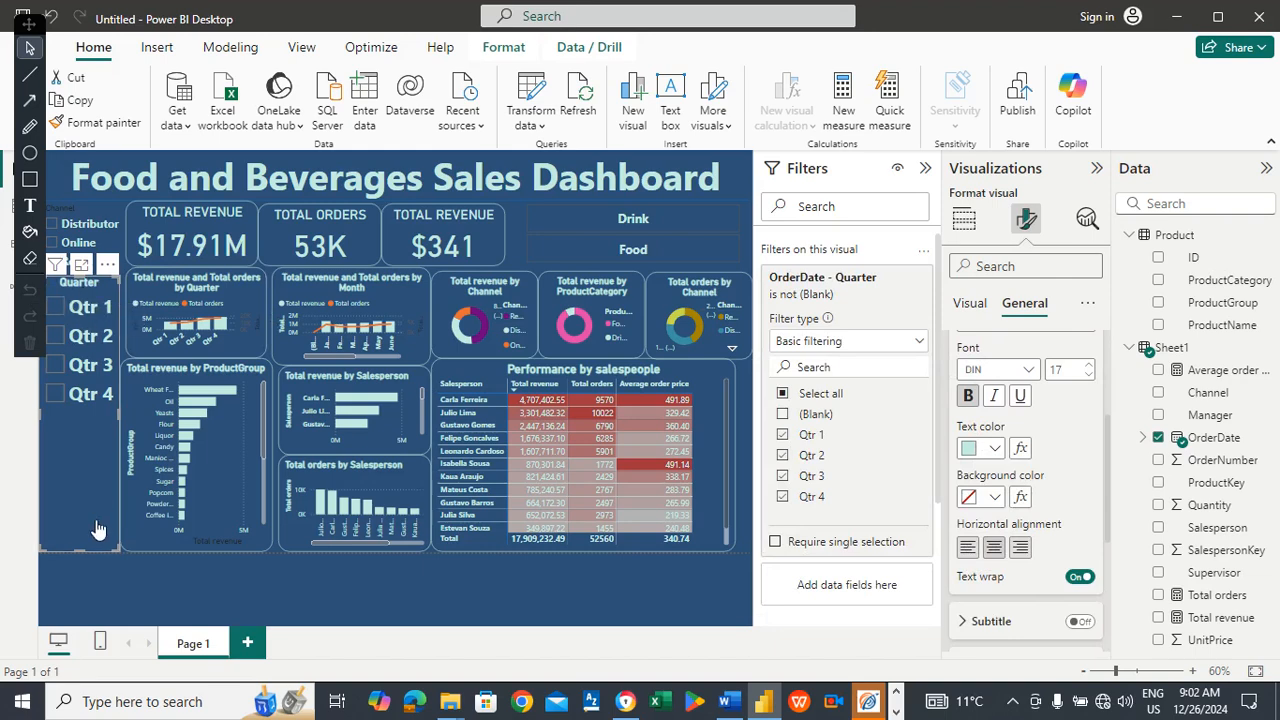
pyautogui.click(188, 576)
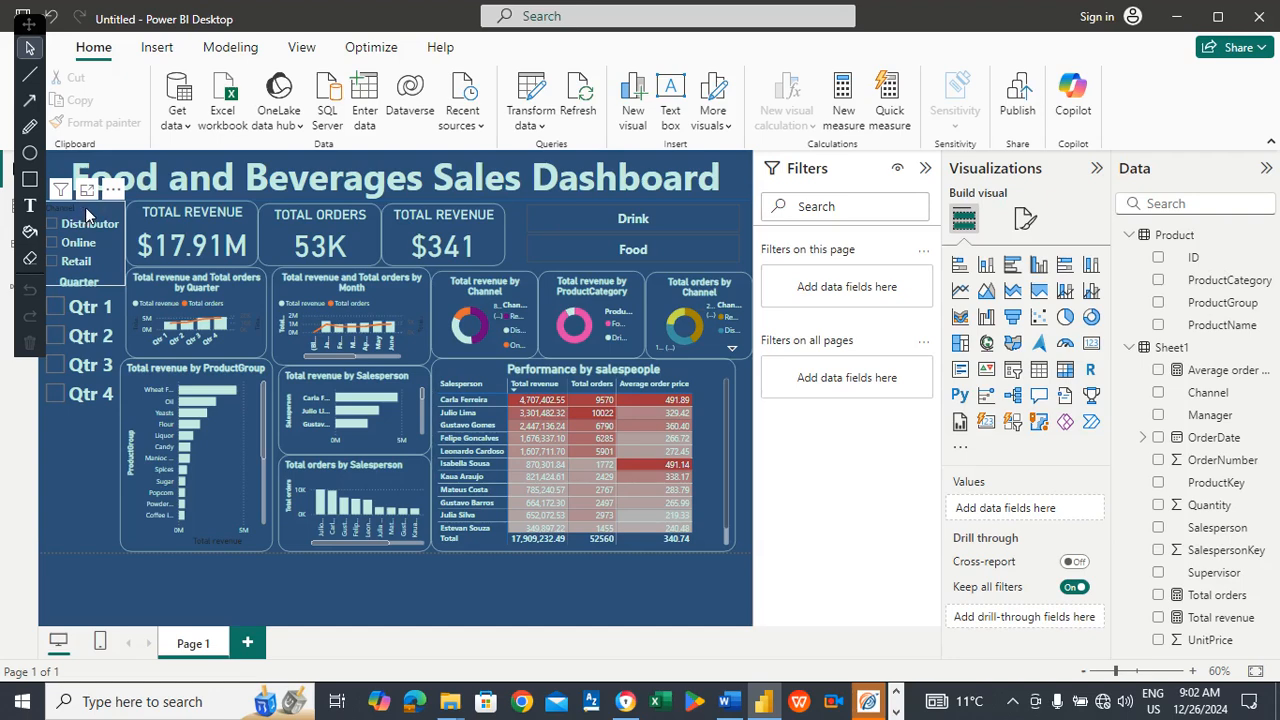
# Turn off the slicer header of the Channel slicer.
pyautogui.click(88, 215)
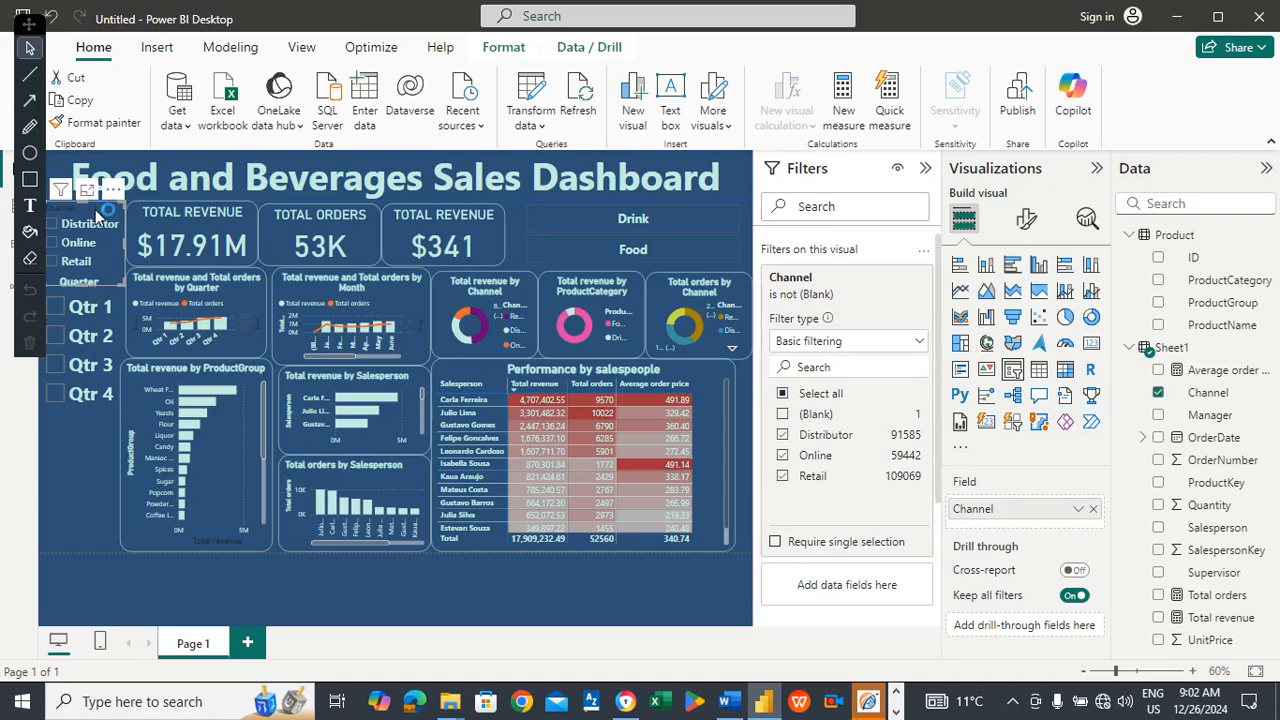
pyautogui.click(1026, 220)
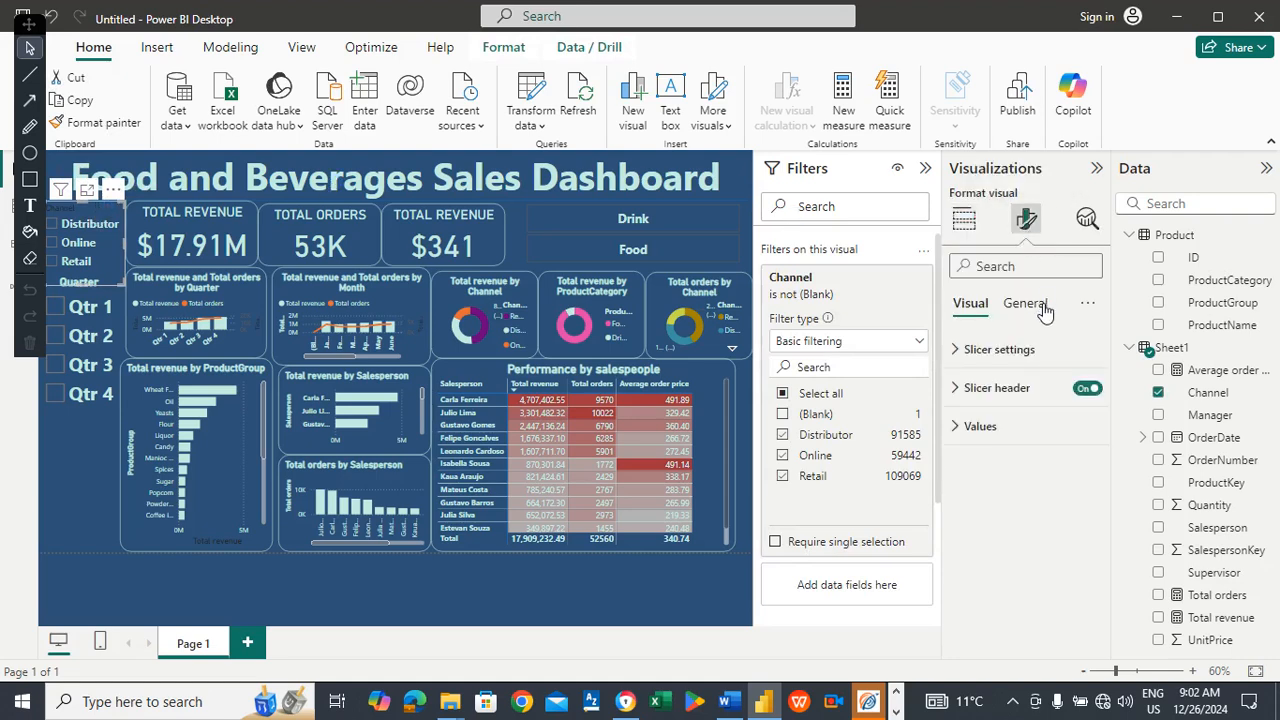
pyautogui.click(1087, 390)
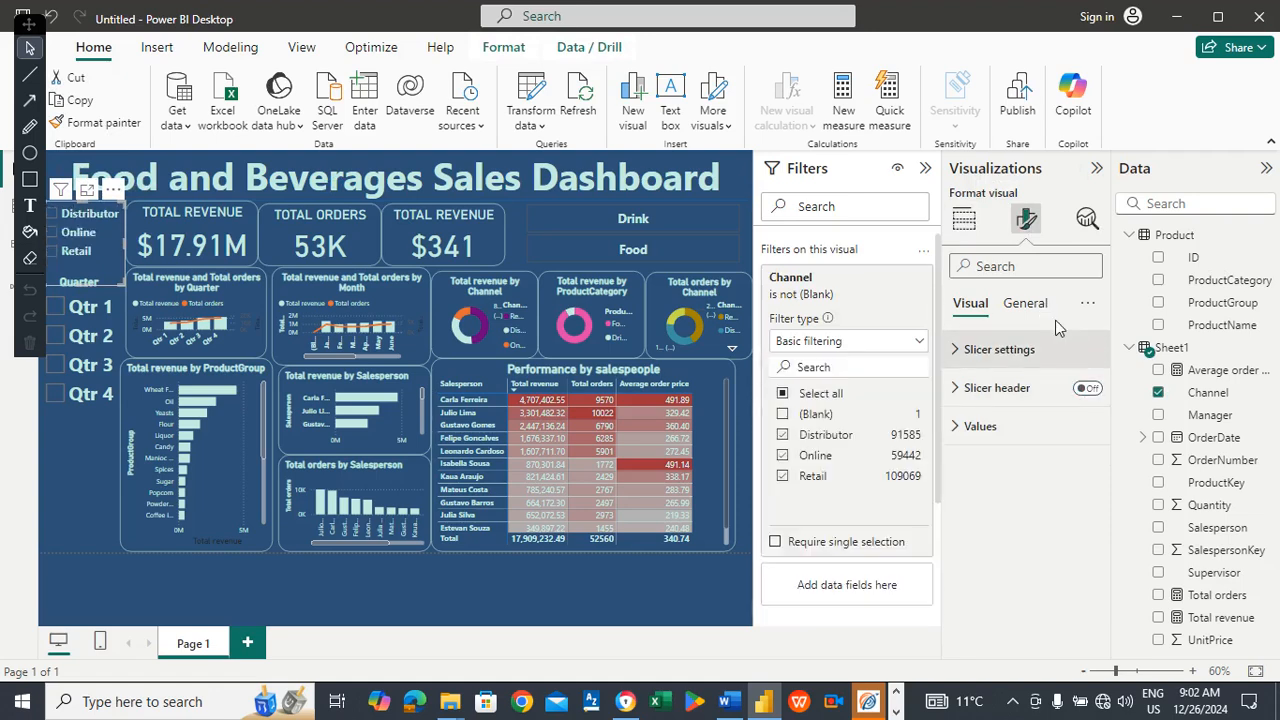
# Turn on the Channel slicer's title and enter "Channel" as its text.
pyautogui.click(1030, 304)
pyautogui.click(1086, 389)
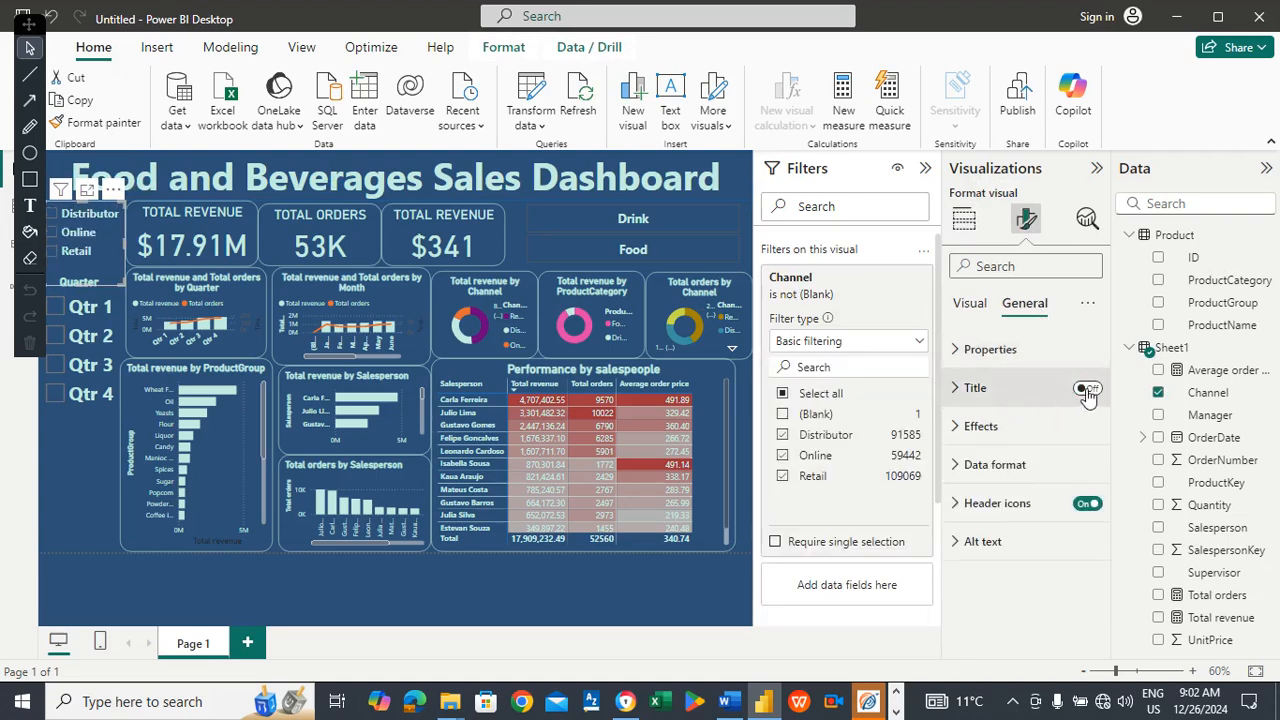
pyautogui.click(1018, 392)
pyautogui.click(1008, 478)
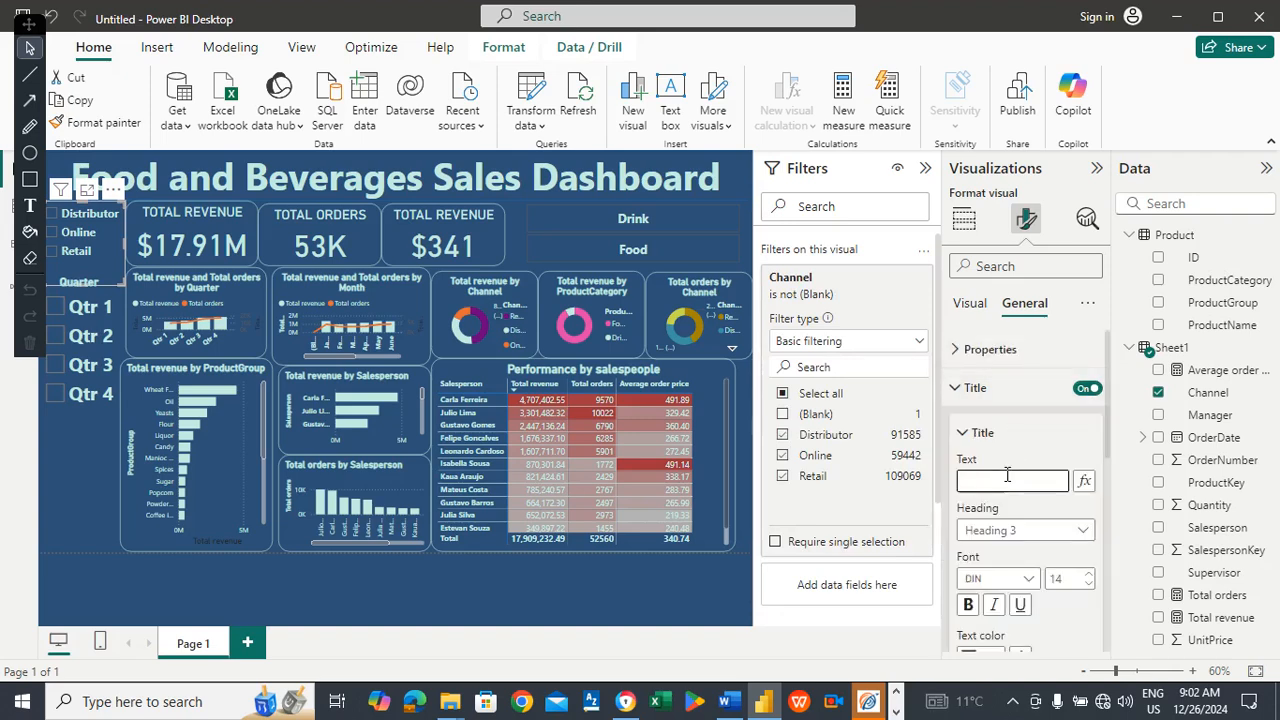
pyautogui.write('Channel')
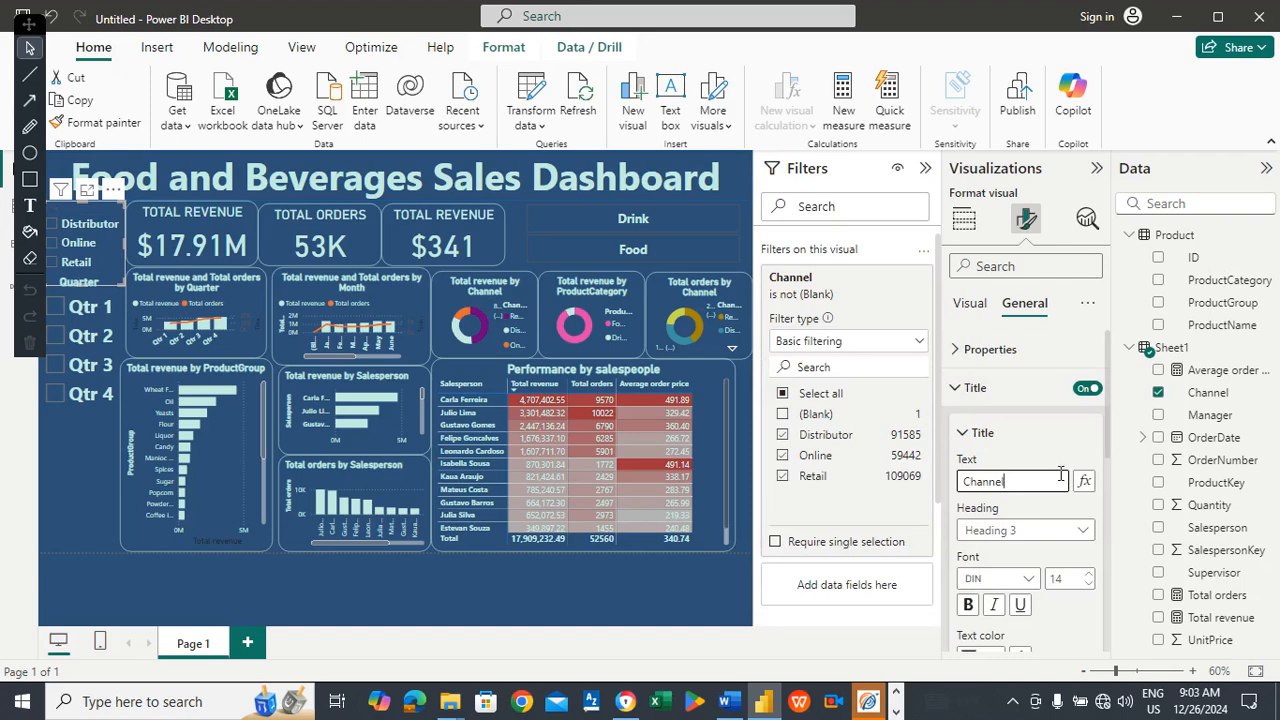
# Format the Channel slicer's title in bold with text color #C5EDE2 and center alignment.
pyautogui.moveTo(1109, 425); pyautogui.dragTo(1113, 497)
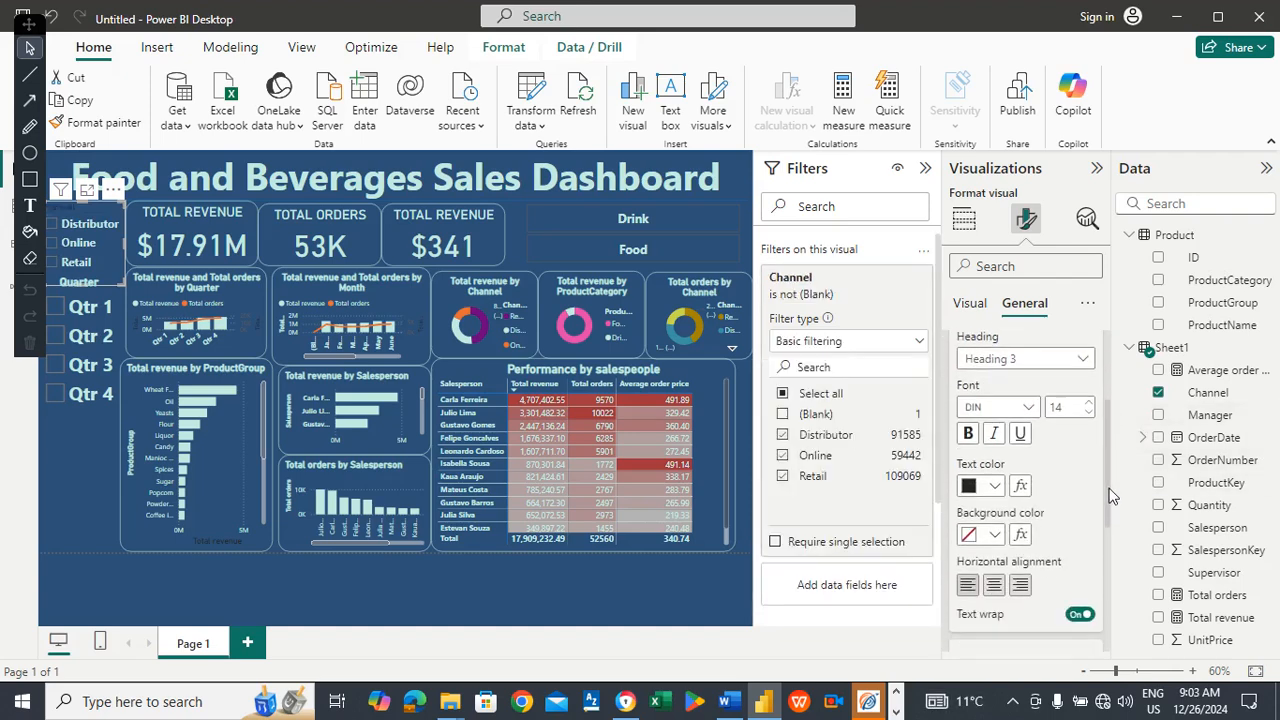
pyautogui.click(995, 486)
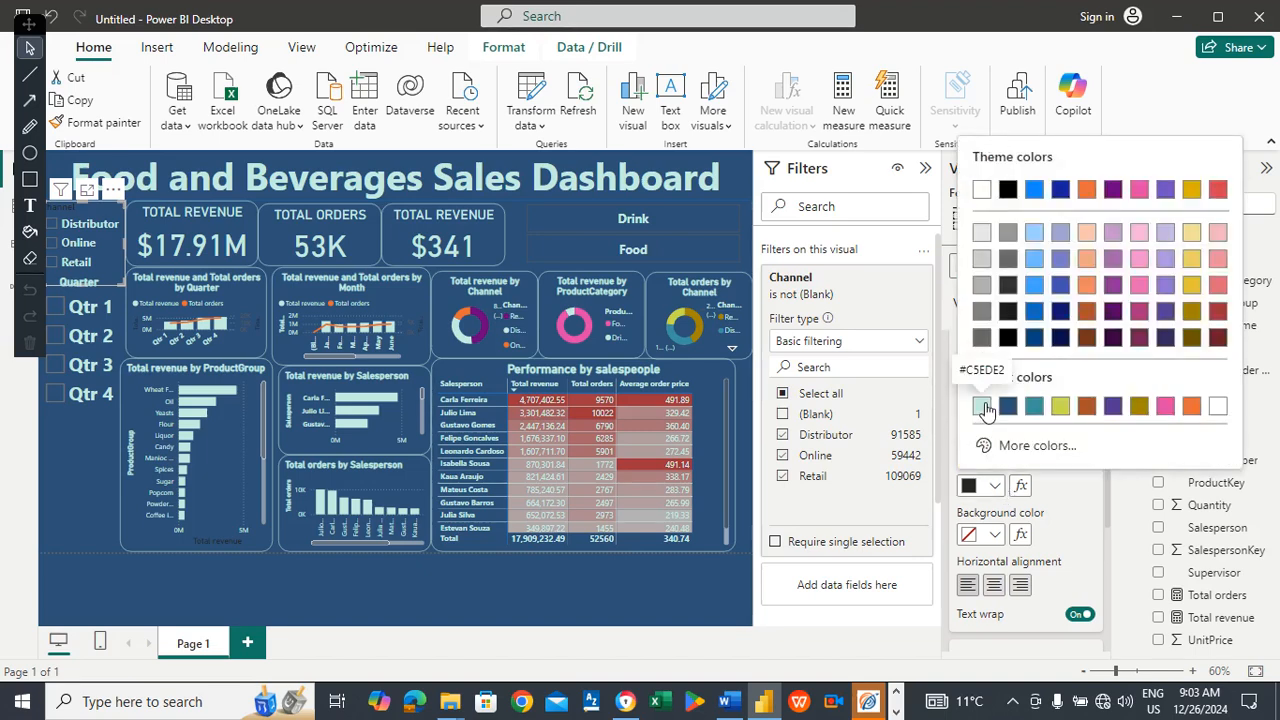
pyautogui.click(981, 405)
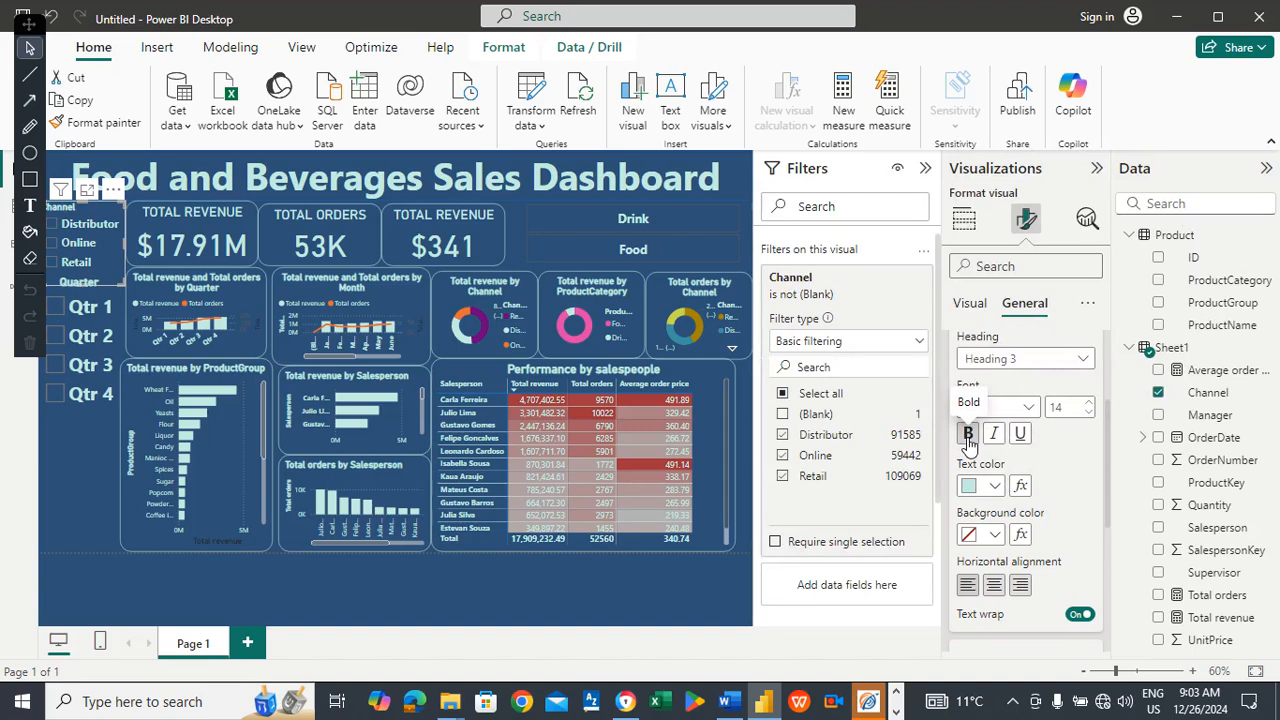
pyautogui.click(994, 588)
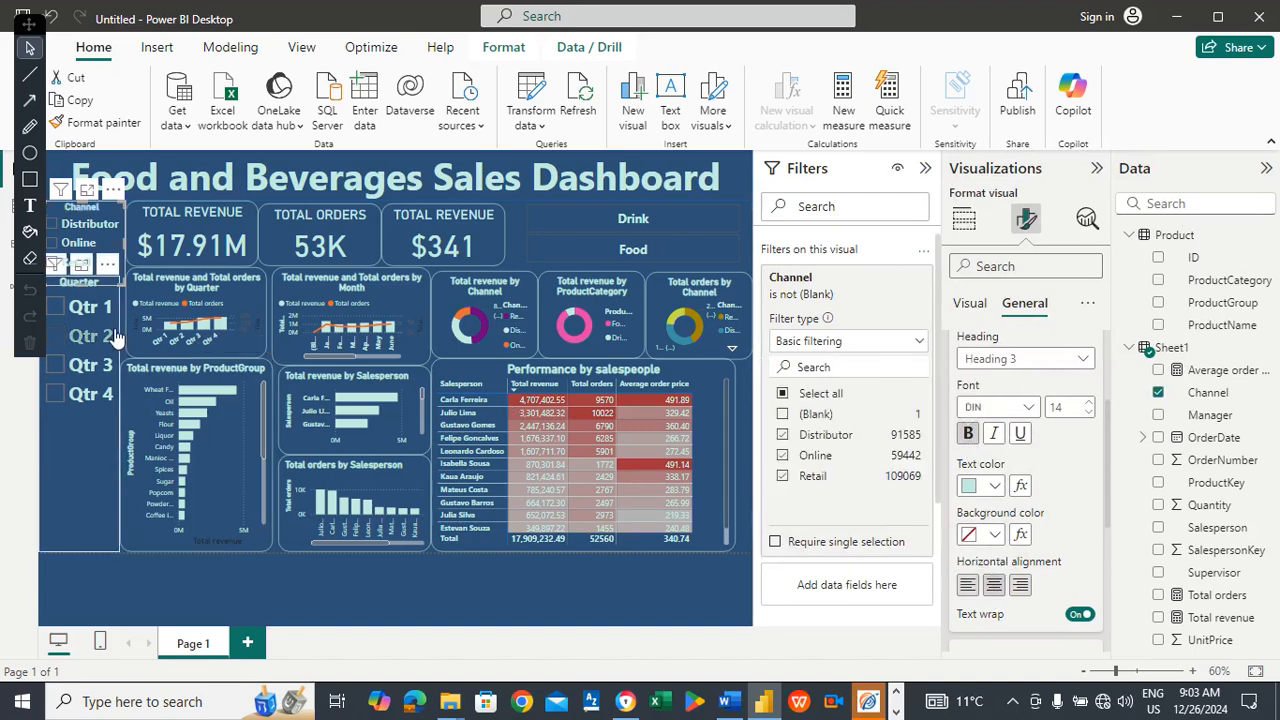
pyautogui.click(172, 589)
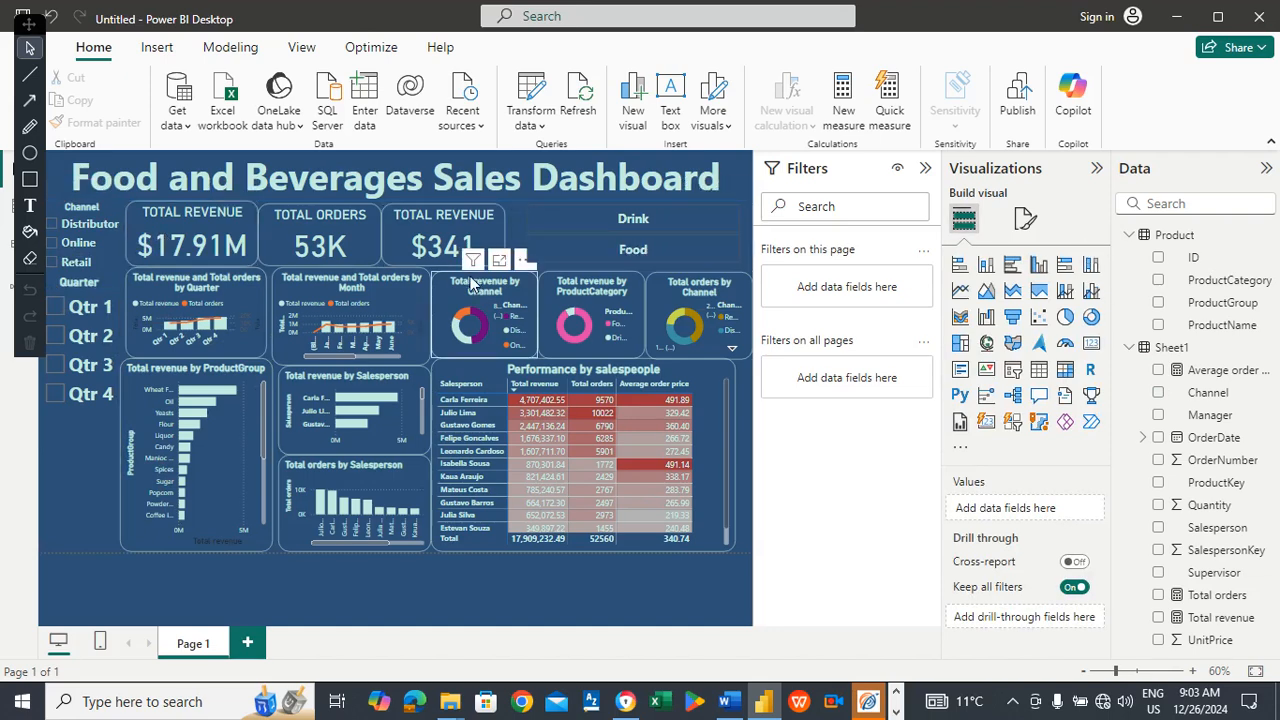
# Toggle the Channel slicer's title off and back on, and align it left.
pyautogui.click(108, 213)
pyautogui.click(1022, 224)
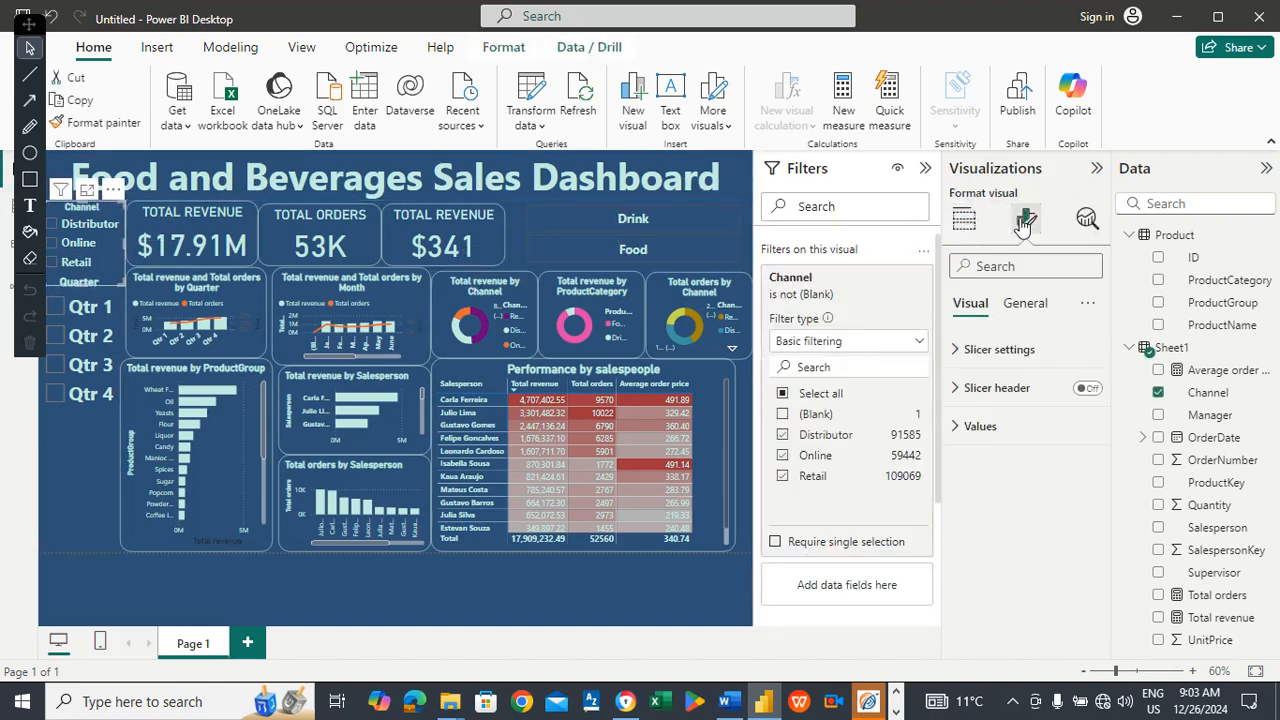
pyautogui.click(1029, 305)
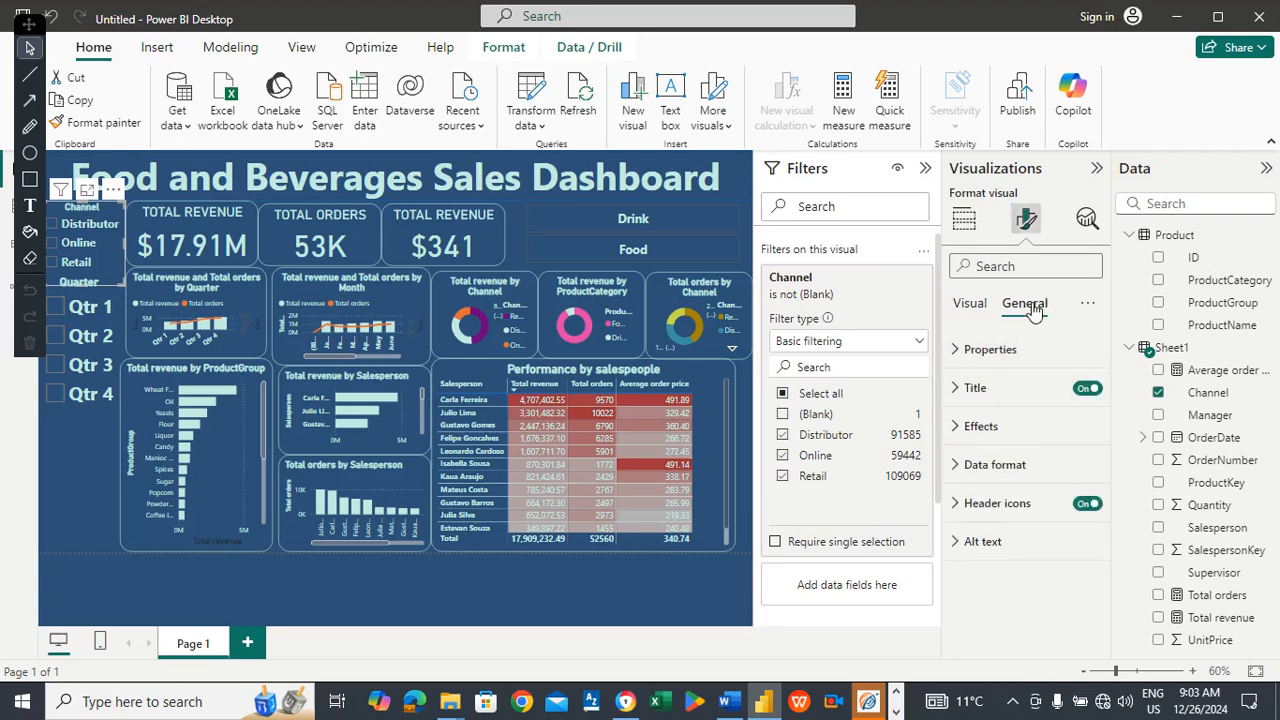
pyautogui.click(1007, 389)
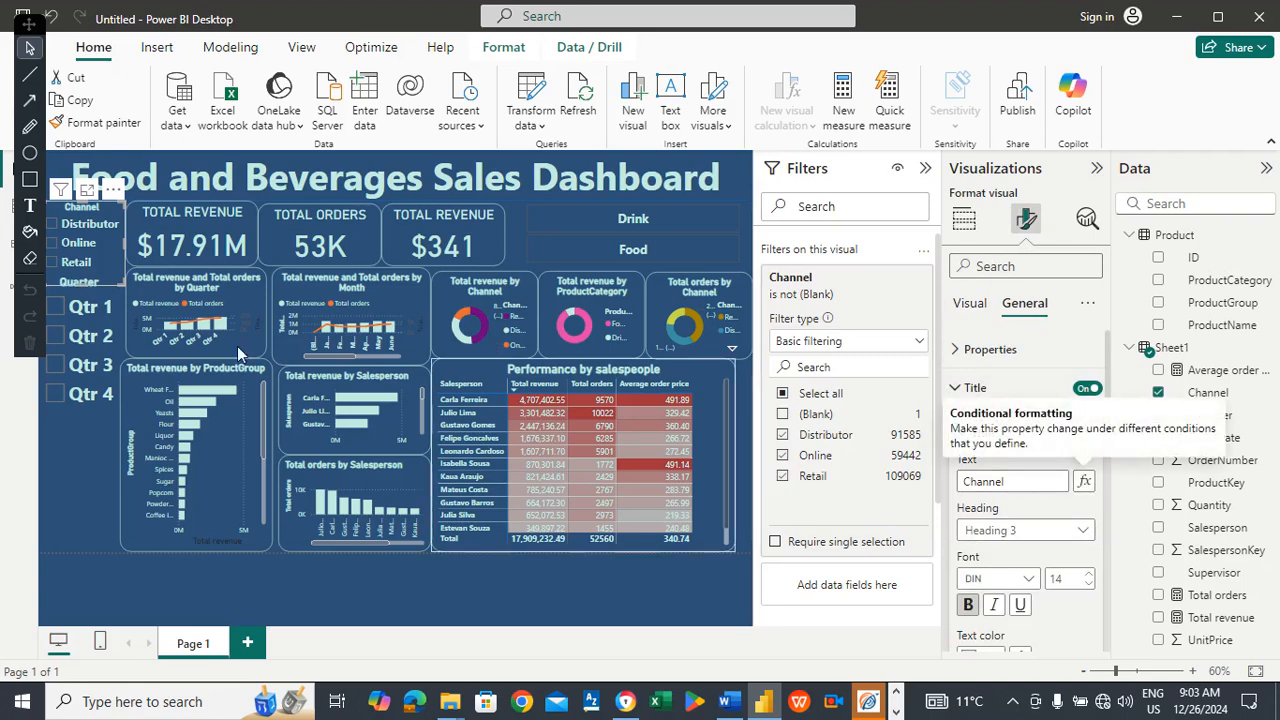
pyautogui.click(1095, 388)
pyautogui.click(1097, 389)
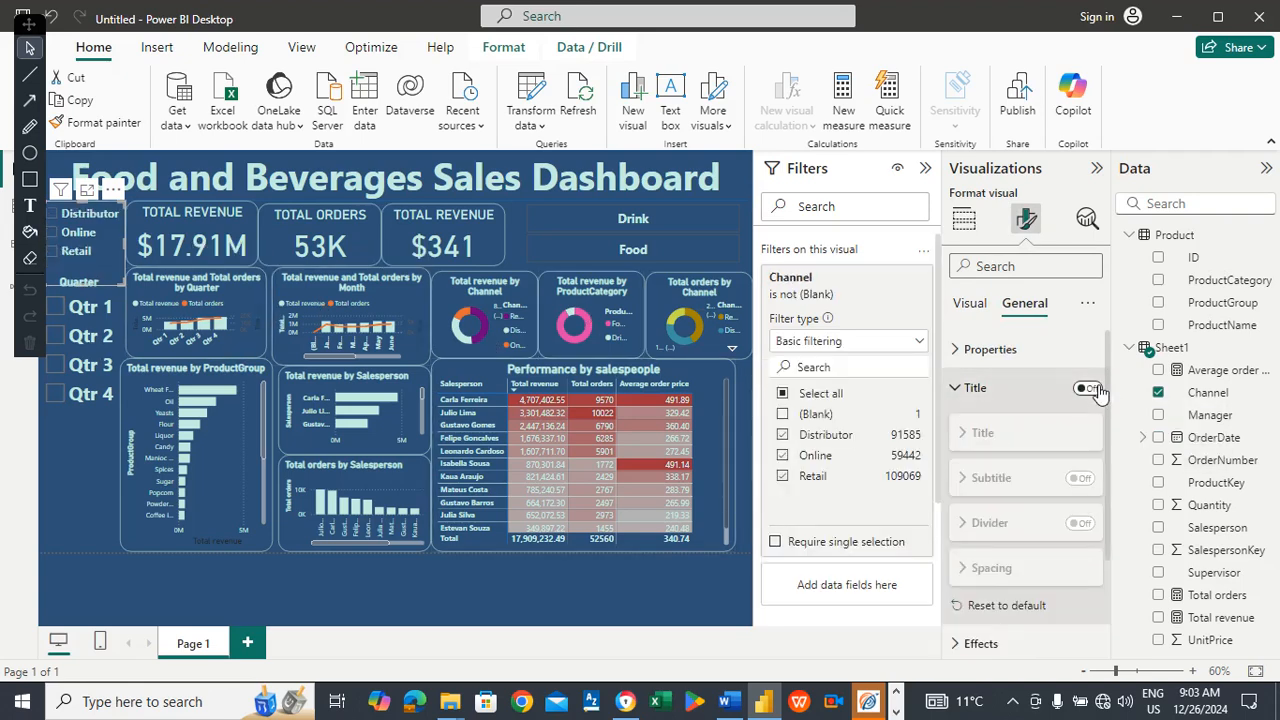
pyautogui.moveTo(1108, 403); pyautogui.dragTo(1104, 494)
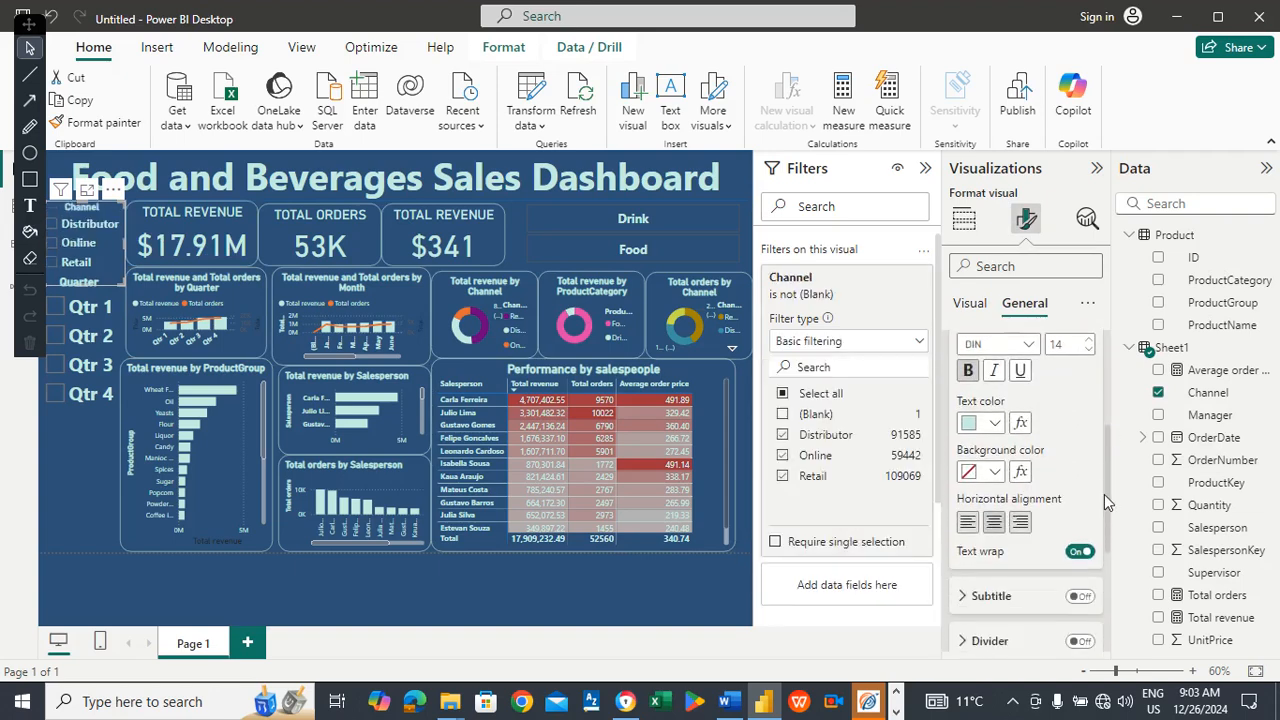
pyautogui.click(967, 526)
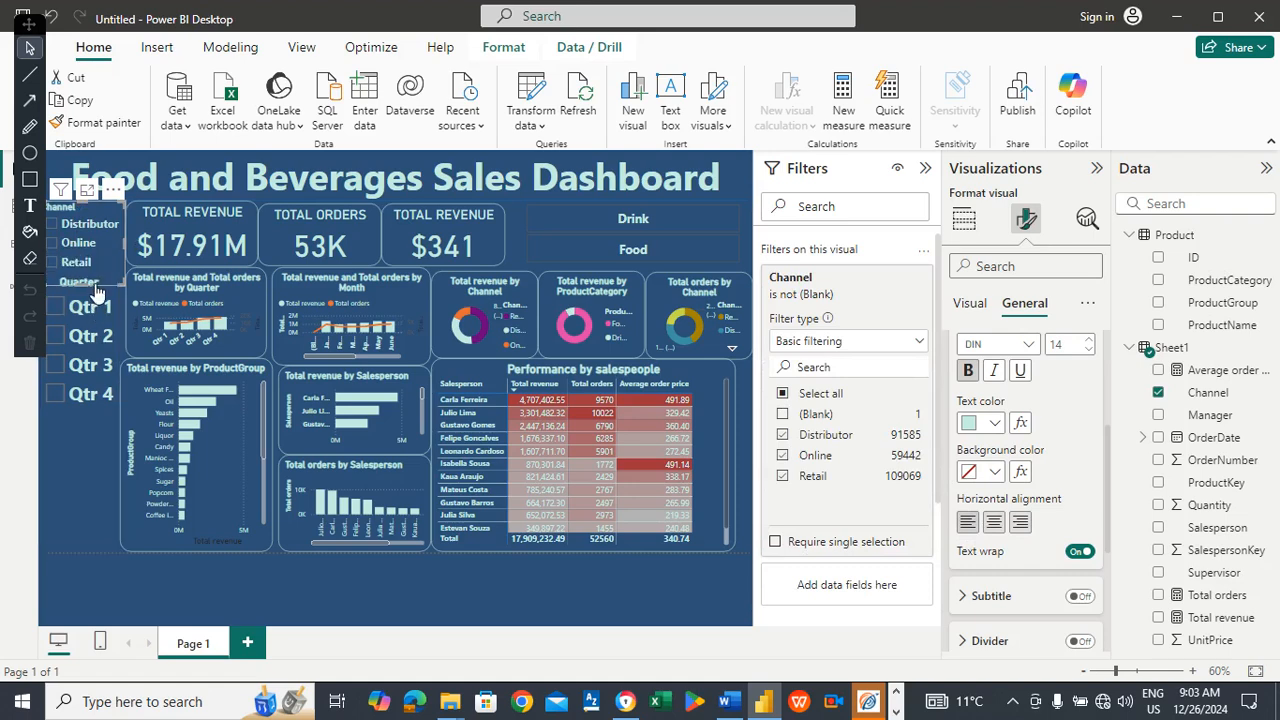
# Align the Quarter slicer's title left and deselect the slicer.
pyautogui.click(88, 435)
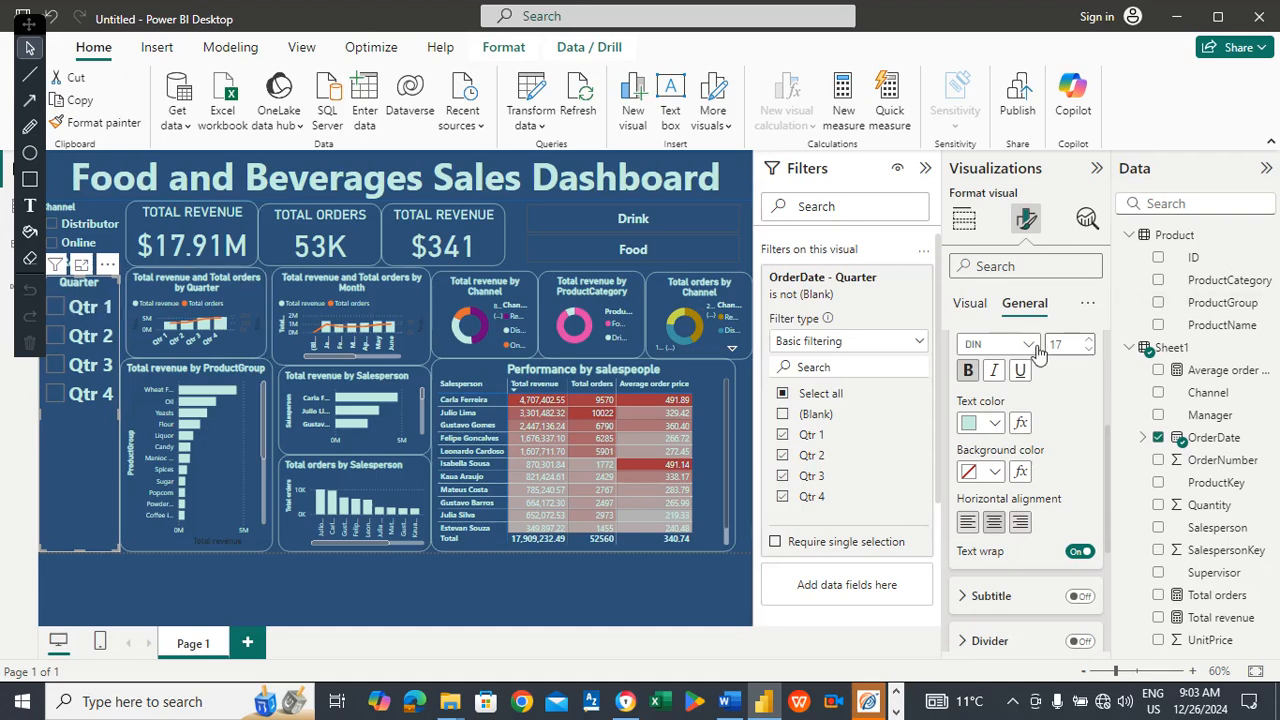
pyautogui.click(970, 522)
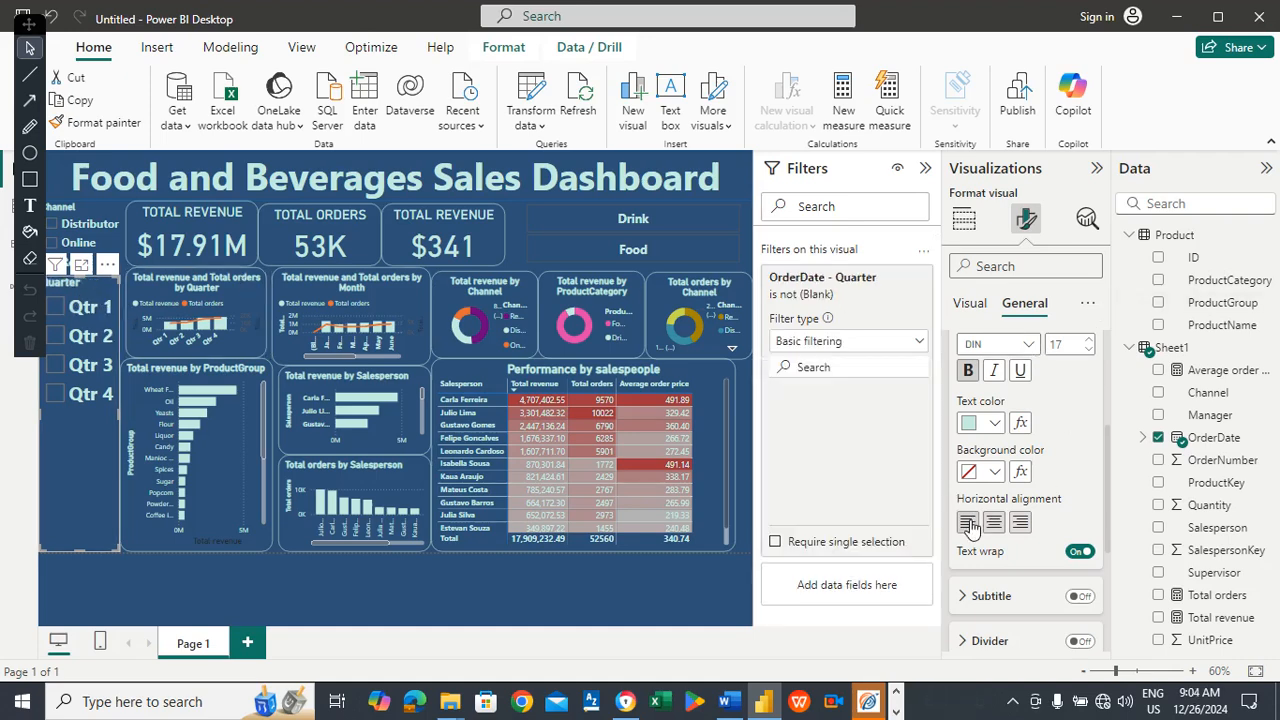
pyautogui.click(169, 593)
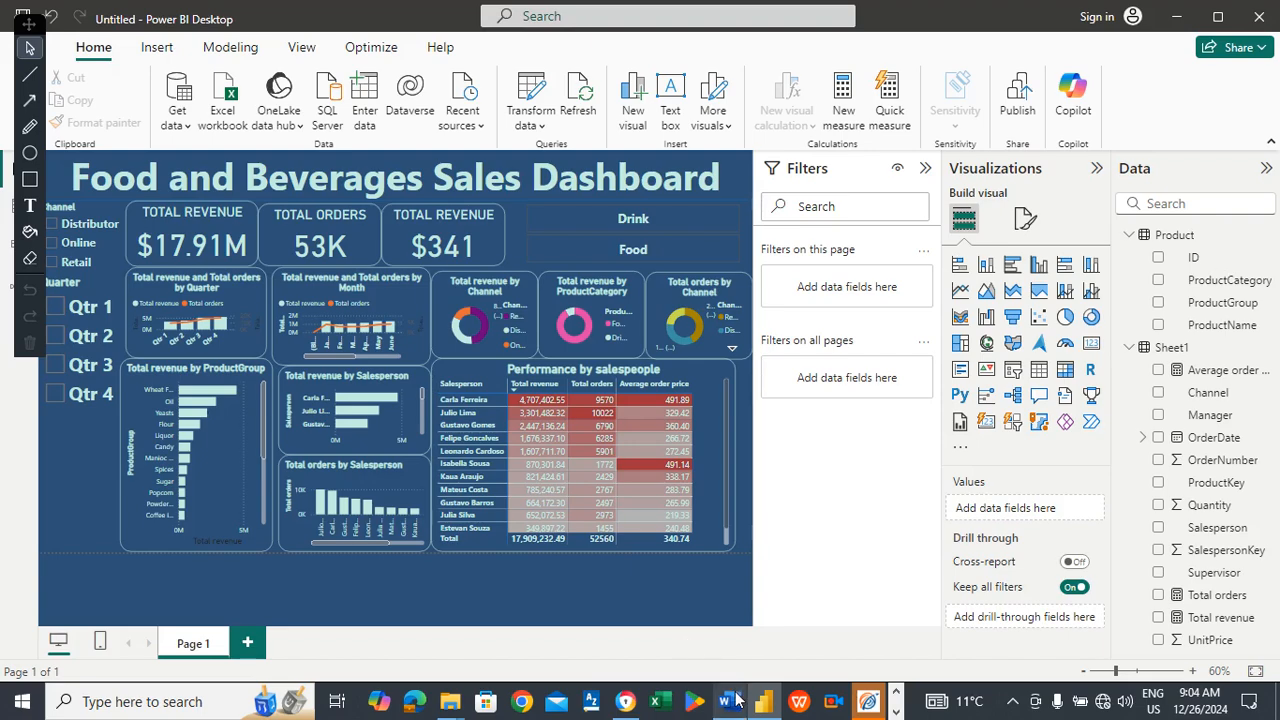
# Switch to the Word document and read the management presentation script on total revenue, orders and average order price.
pyautogui.moveTo(736, 699)
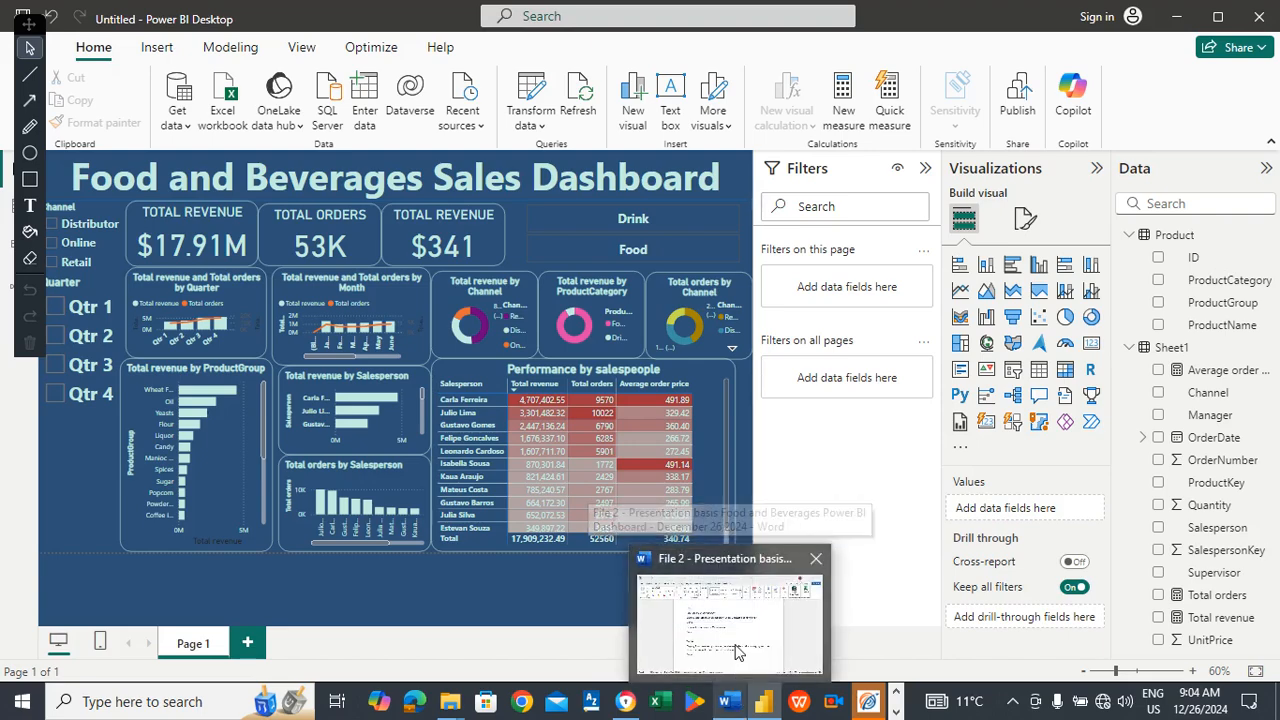
pyautogui.click(735, 649)
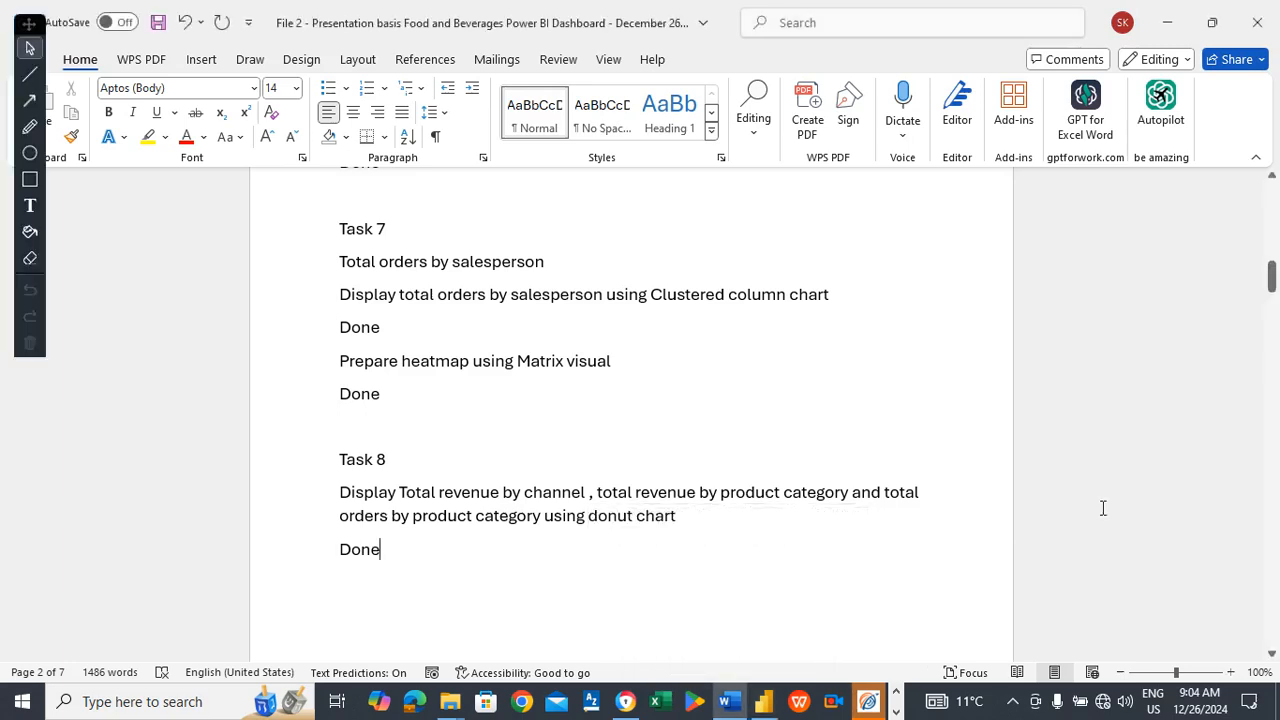
pyautogui.moveTo(1272, 283); pyautogui.dragTo(1273, 343)
pyautogui.click(474, 363)
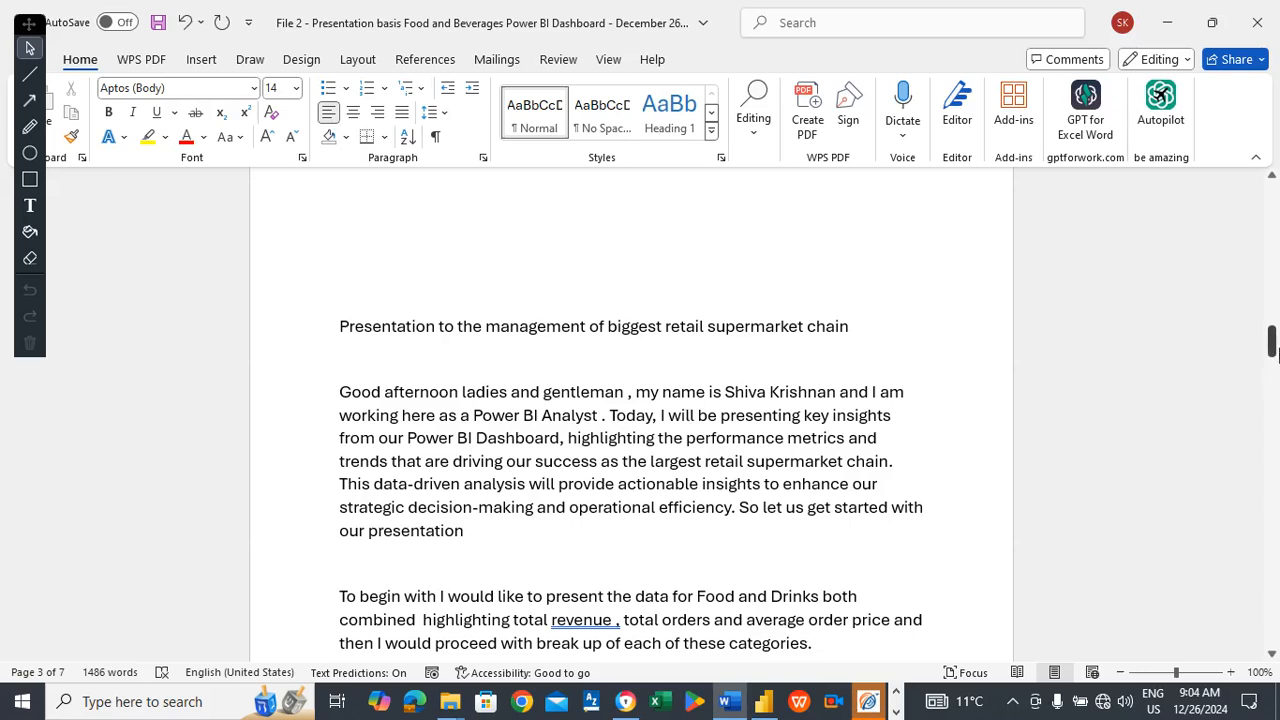
pyautogui.moveTo(1272, 342)
pyautogui.mouseDown()
pyautogui.moveTo(1274, 593)
pyautogui.moveTo(1273, 348)
pyautogui.mouseUp()
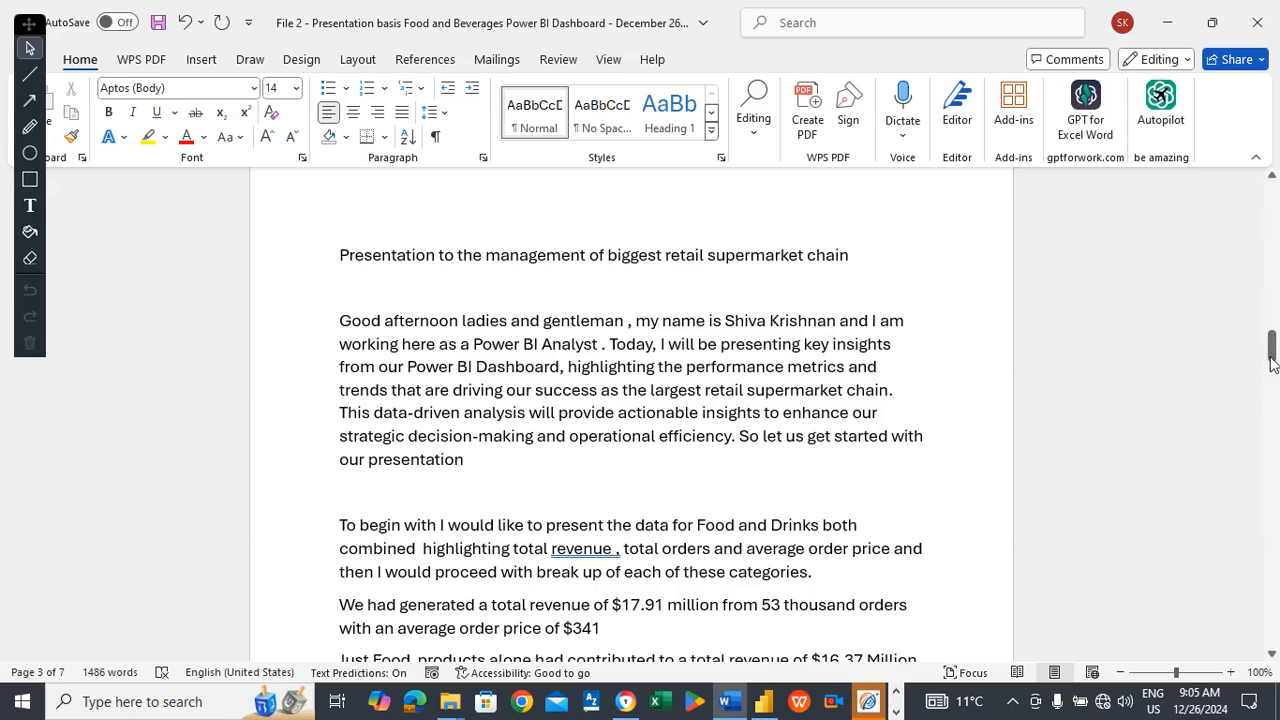
pyautogui.moveTo(1272, 362); pyautogui.dragTo(1272, 370)
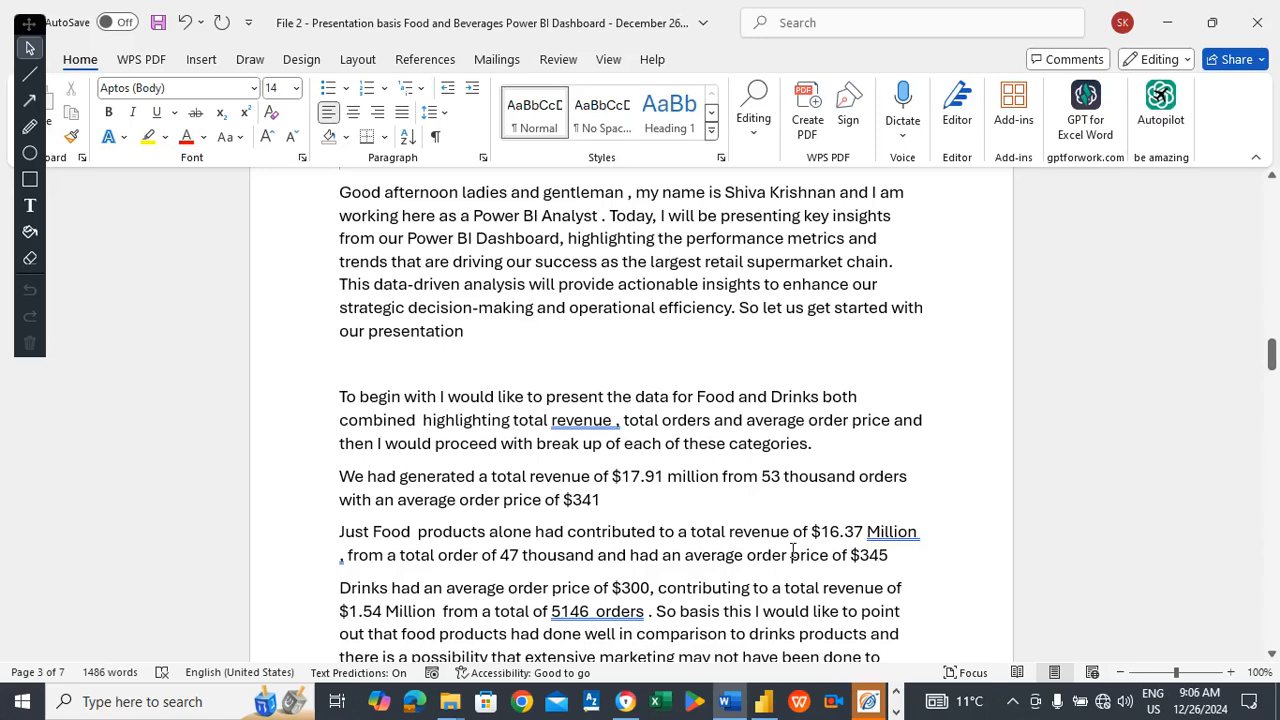
# Switch back to Power BI and change the title of the average order price card to "Average Order Price".
pyautogui.click(764, 702)
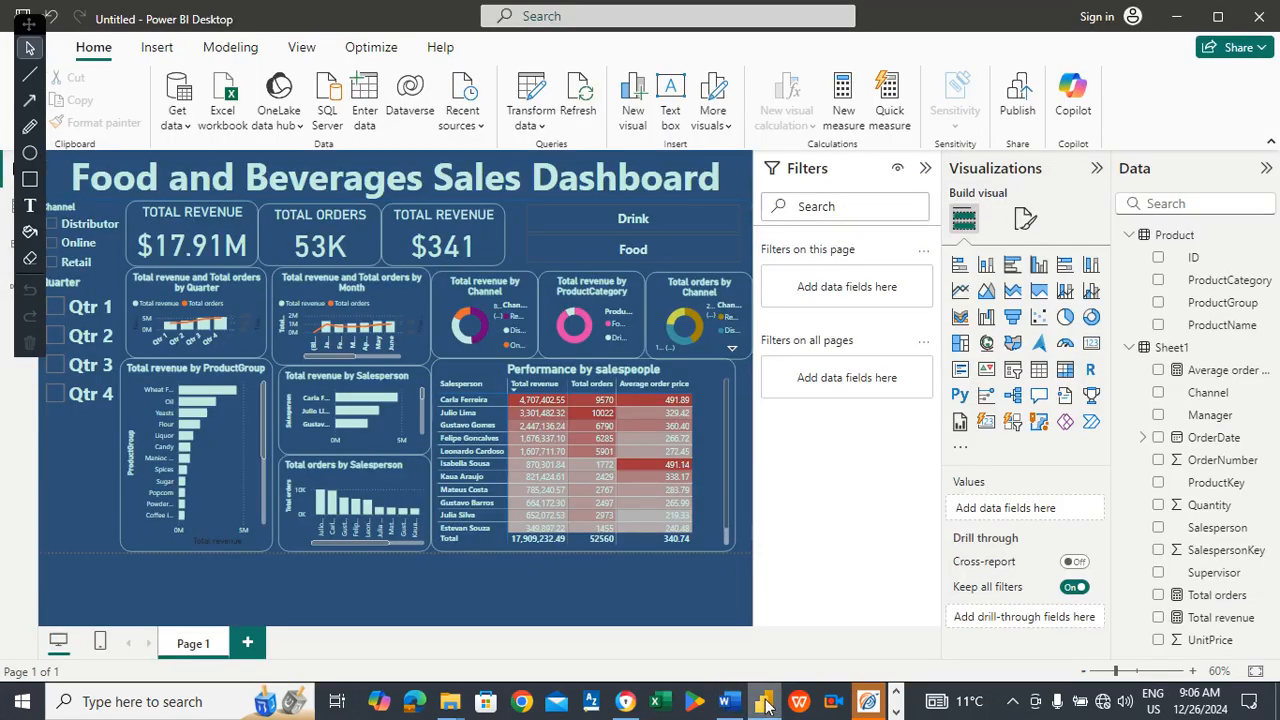
pyautogui.click(452, 220)
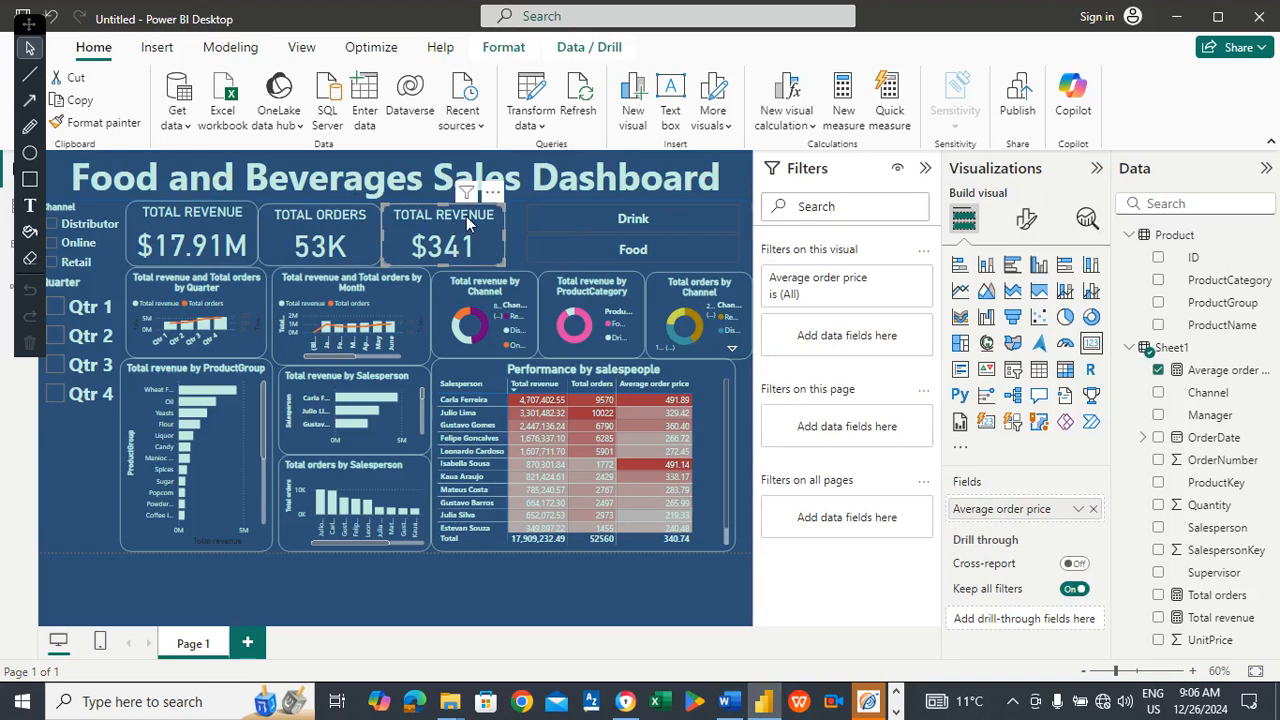
pyautogui.click(1027, 220)
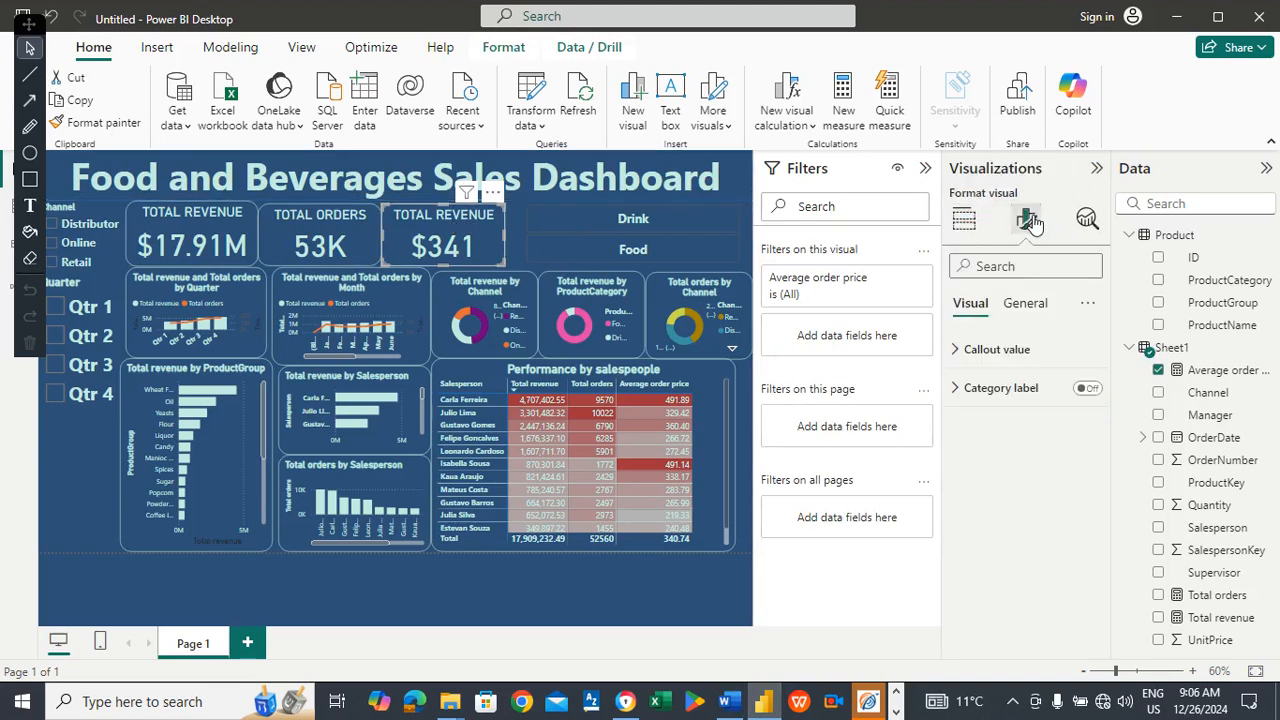
pyautogui.click(1037, 314)
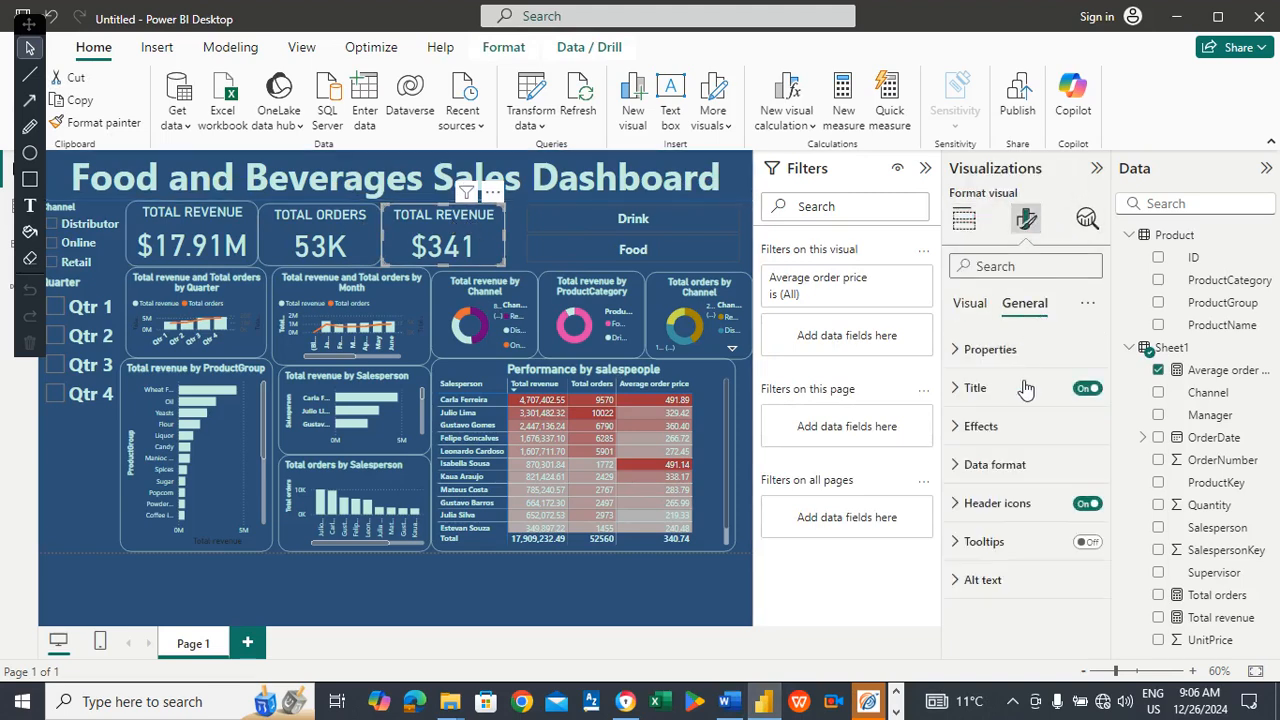
pyautogui.click(1009, 398)
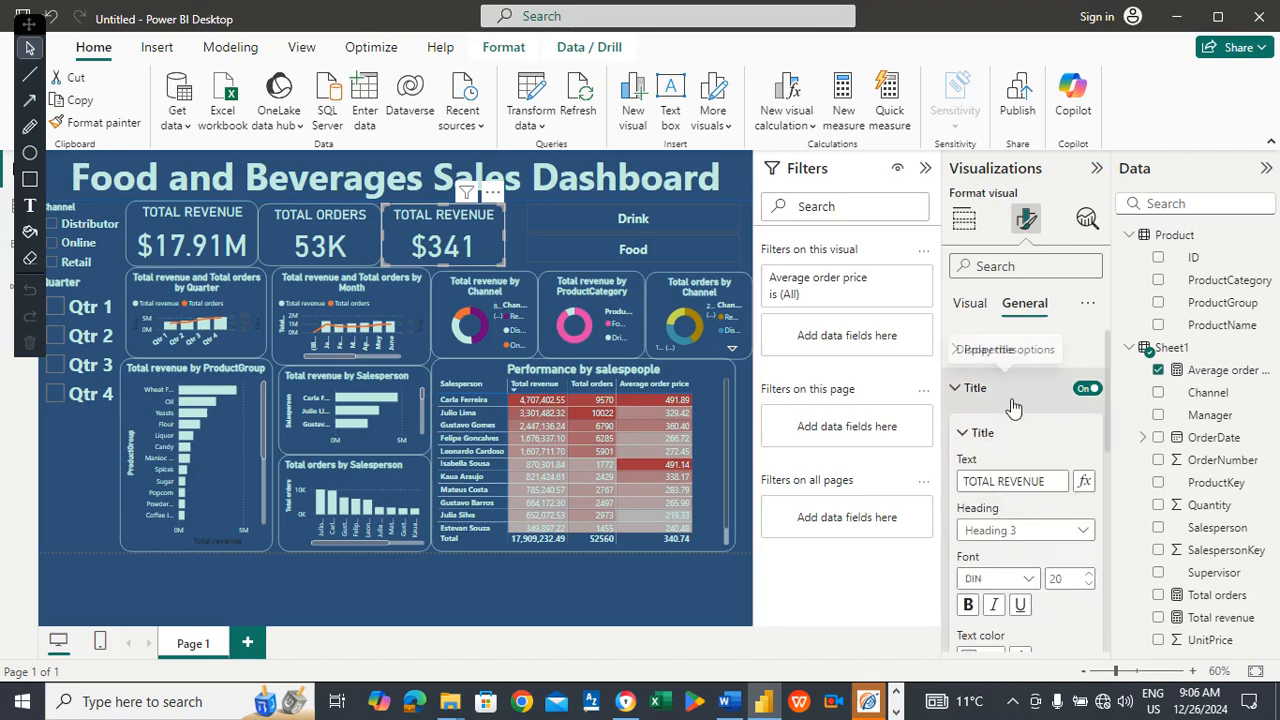
pyautogui.click(1048, 478)
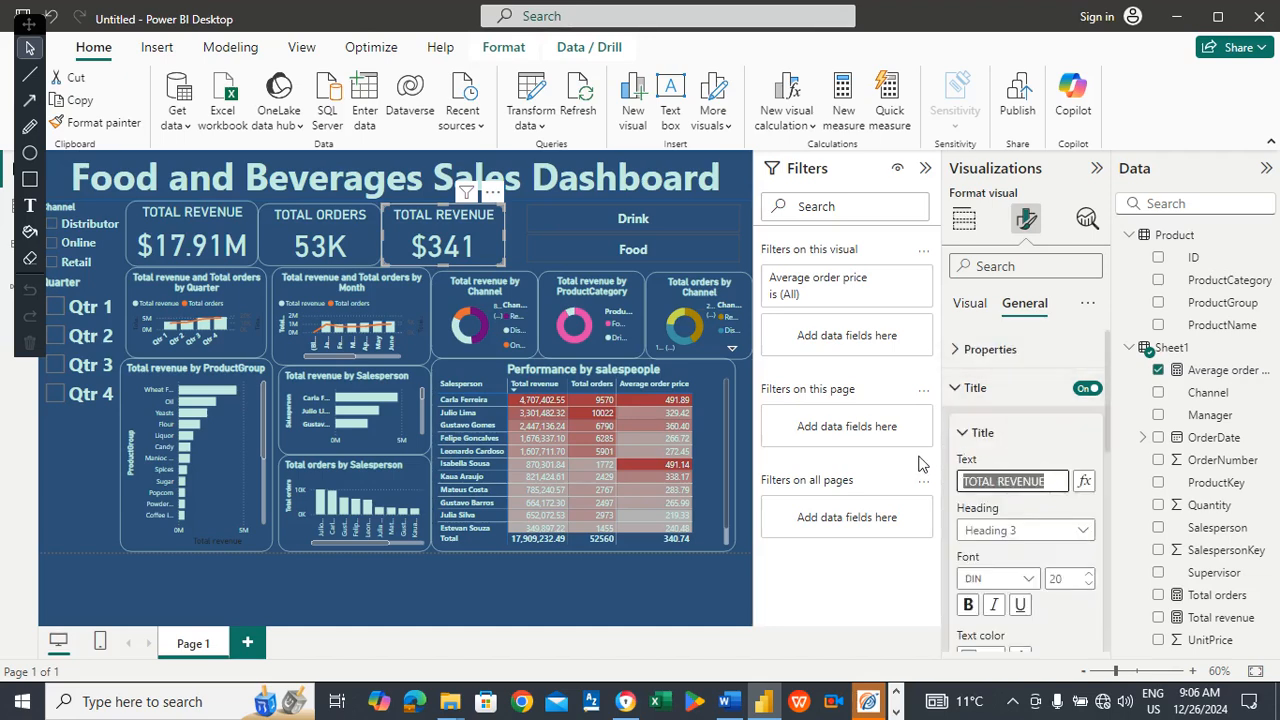
pyautogui.write('A')
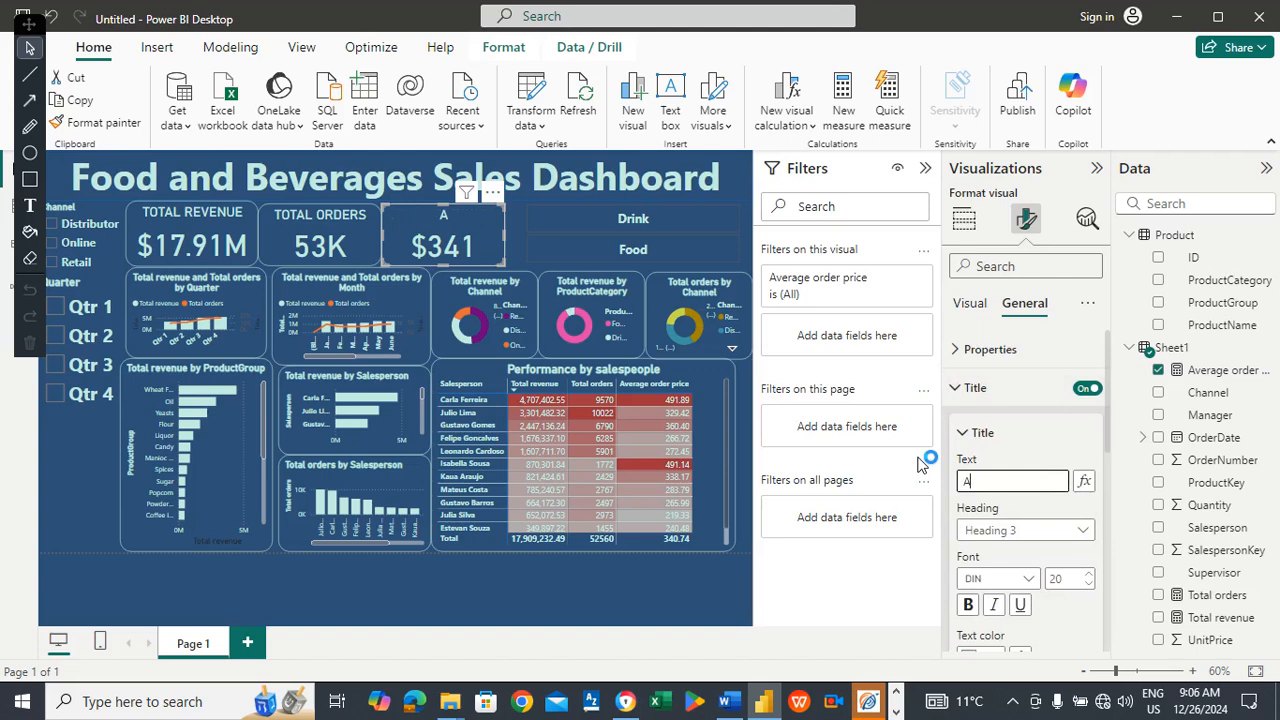
pyautogui.write('verage Order')
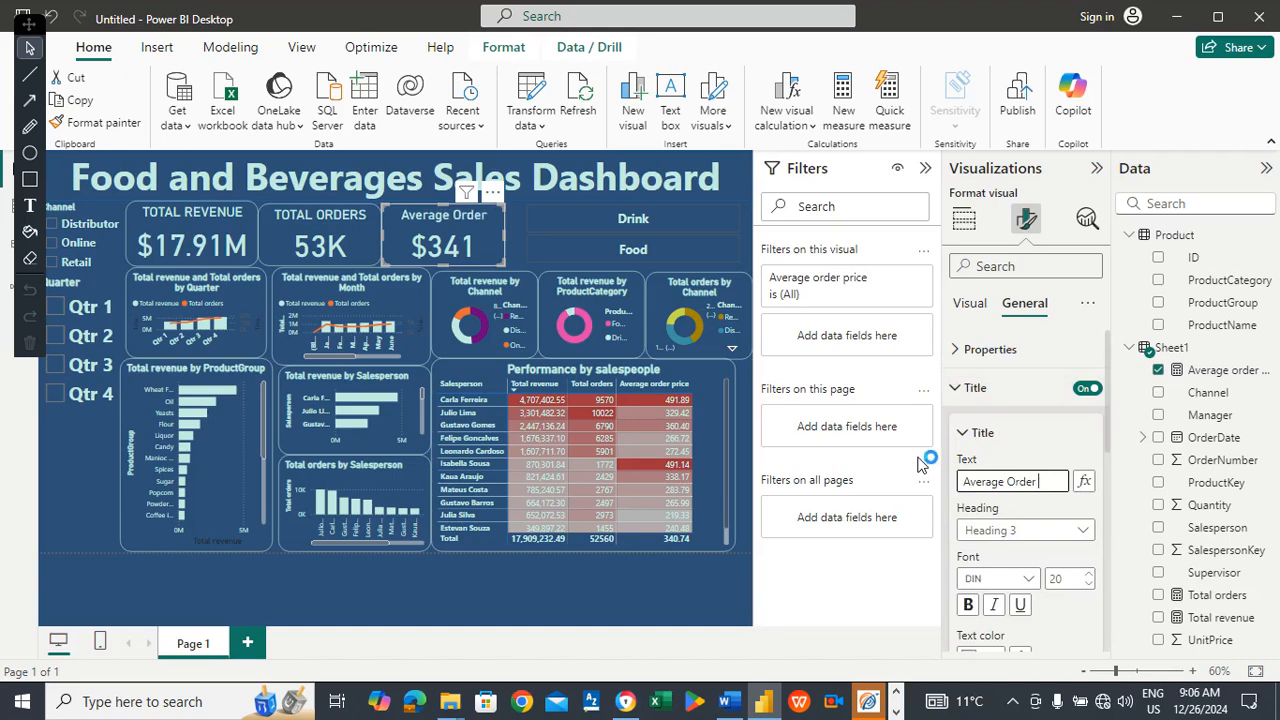
pyautogui.write(' Price')
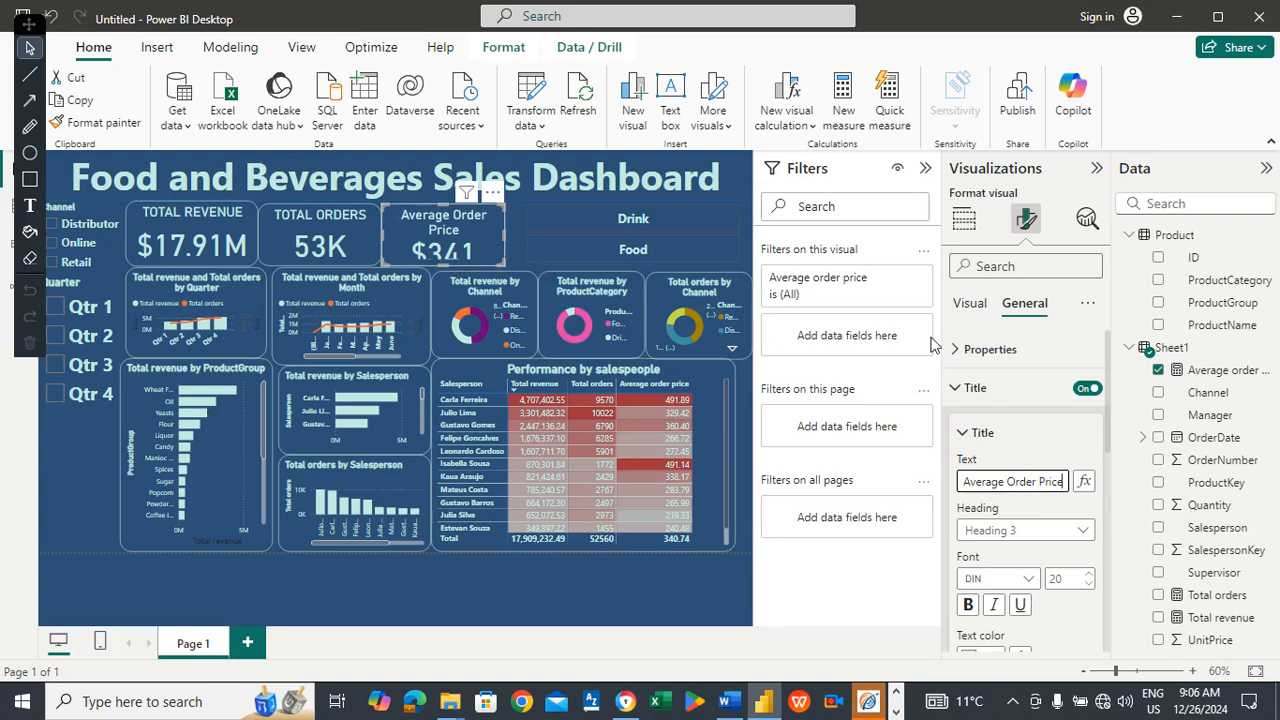
# Set the callout value font size of the Average Order Price card to 34.
pyautogui.click(970, 303)
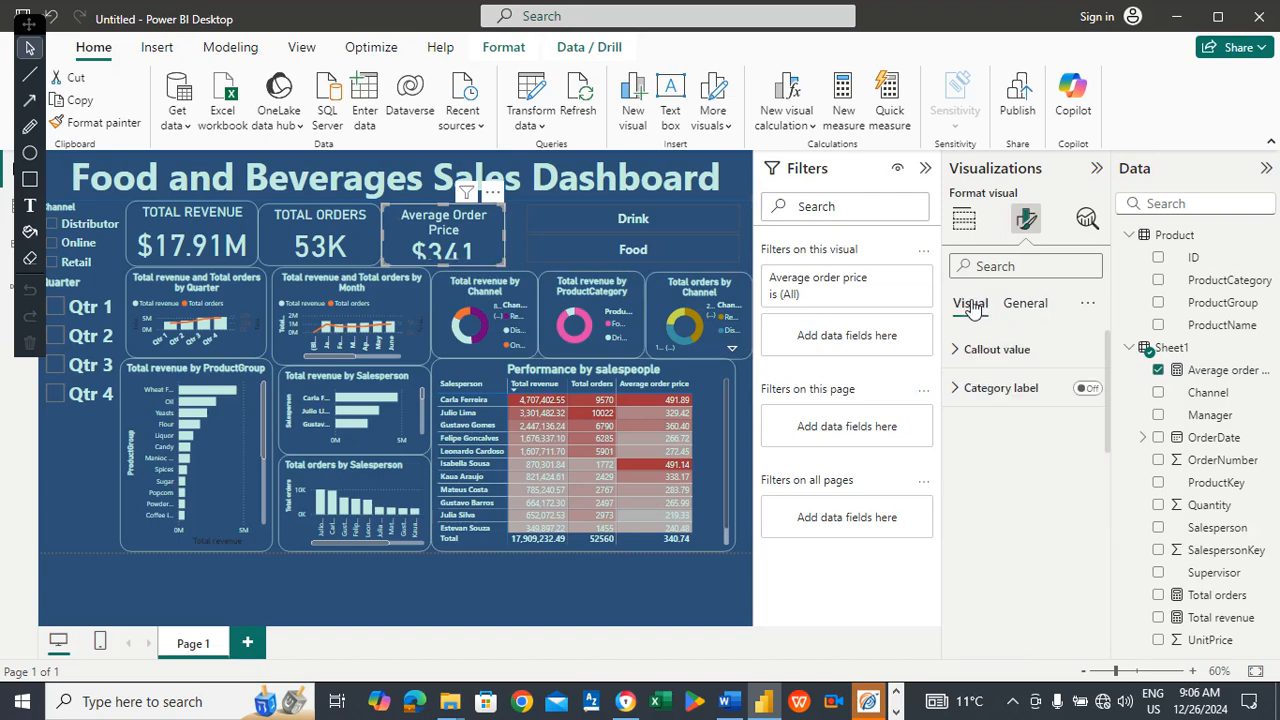
pyautogui.click(995, 350)
pyautogui.doubleClick(1069, 413)
pyautogui.write('38')
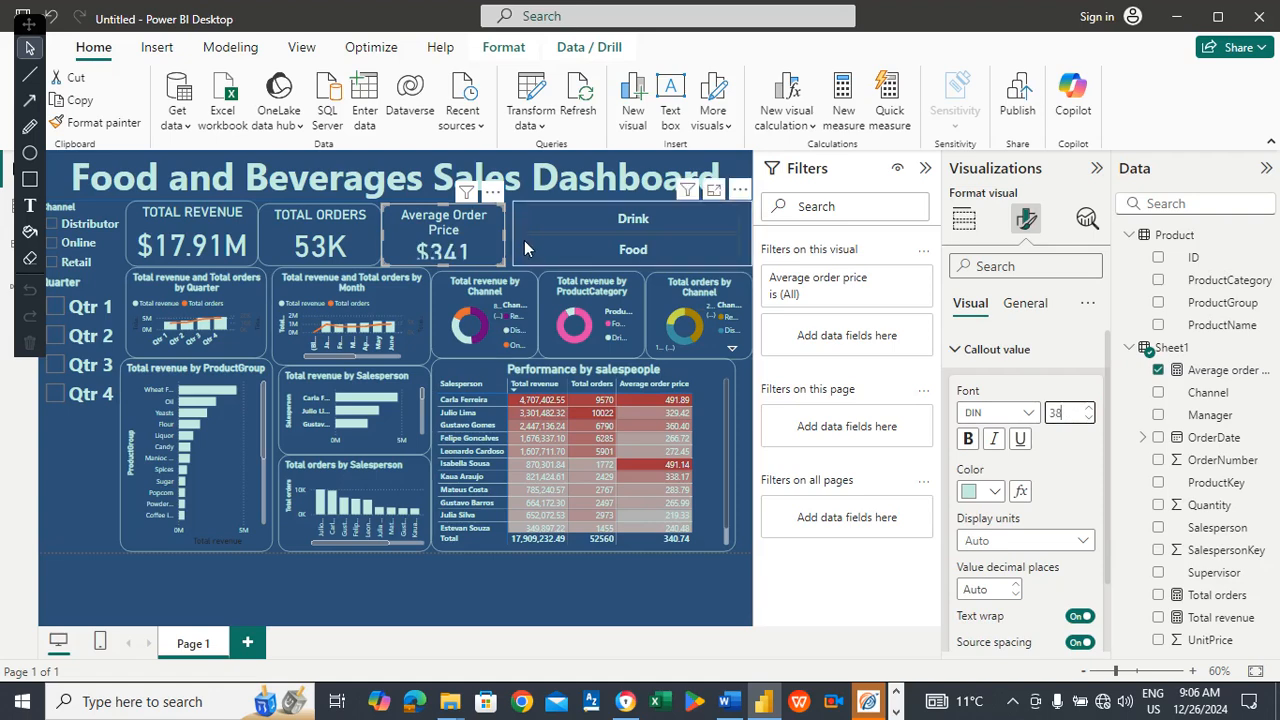
pyautogui.doubleClick(1071, 411)
pyautogui.write('3')
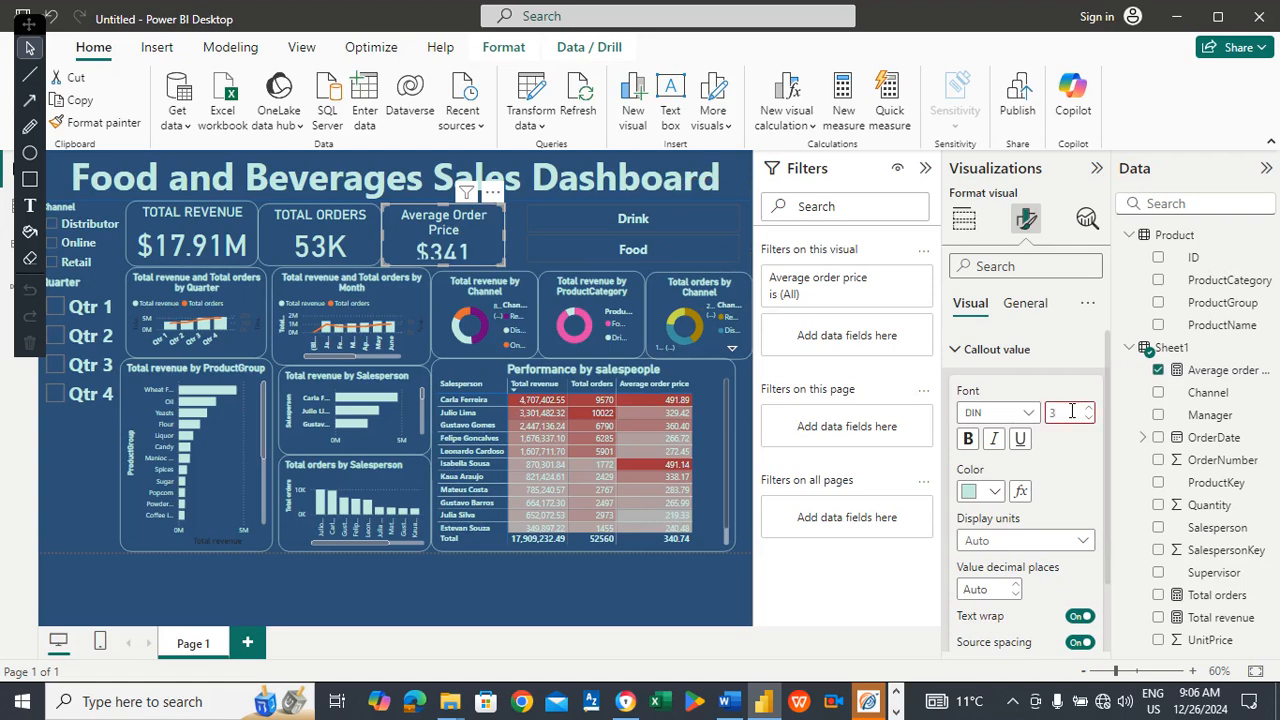
pyautogui.write('4')
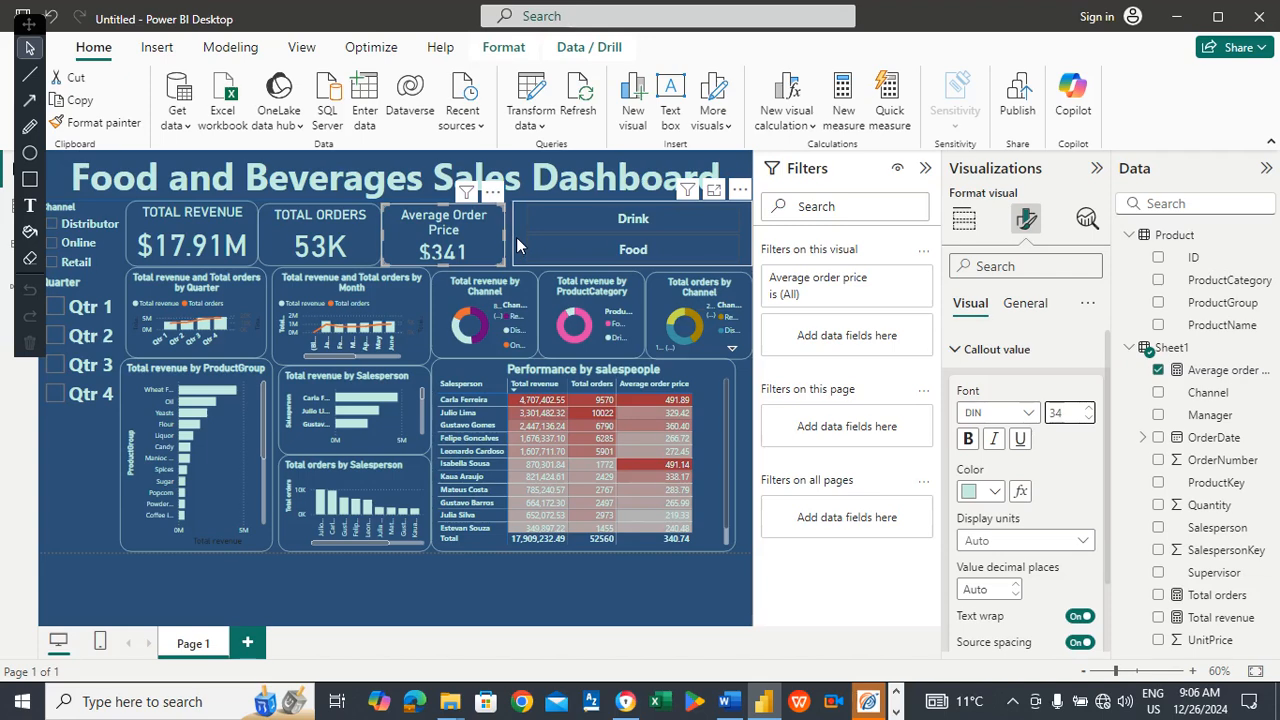
pyautogui.click(328, 572)
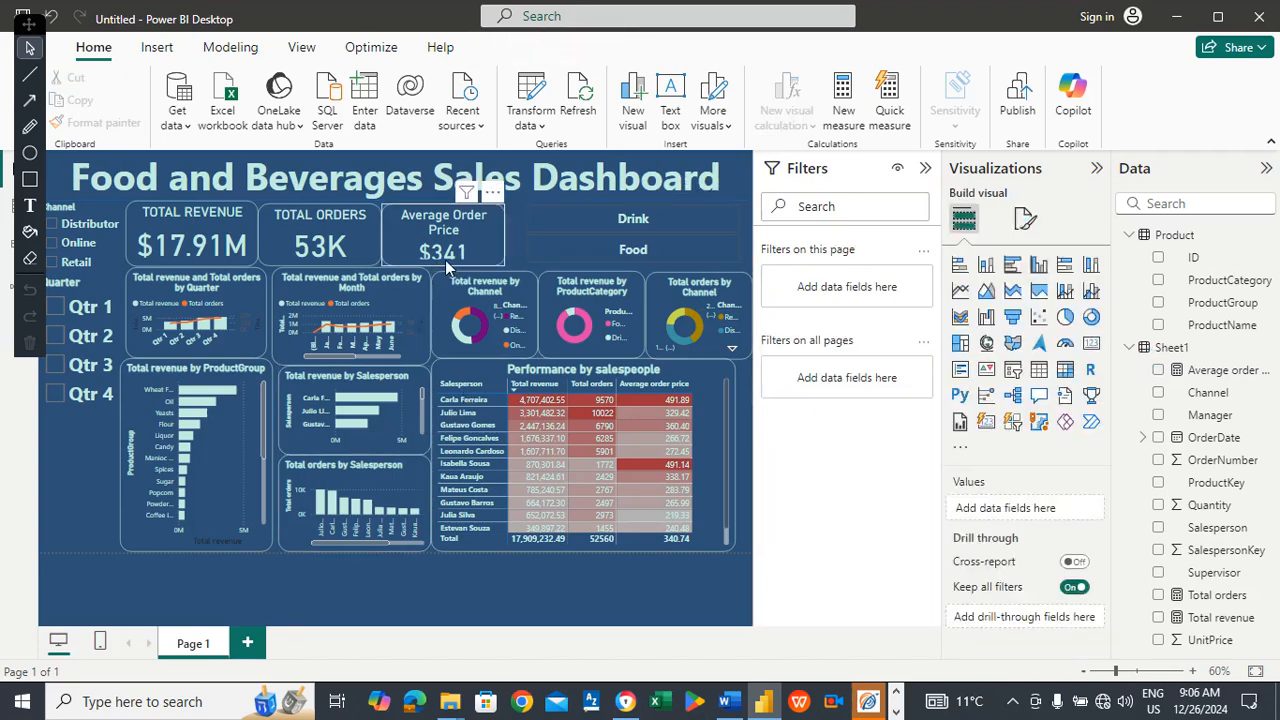
# Set the title of the Average Order Price card to font size 17 and make it bold.
pyautogui.click(445, 262)
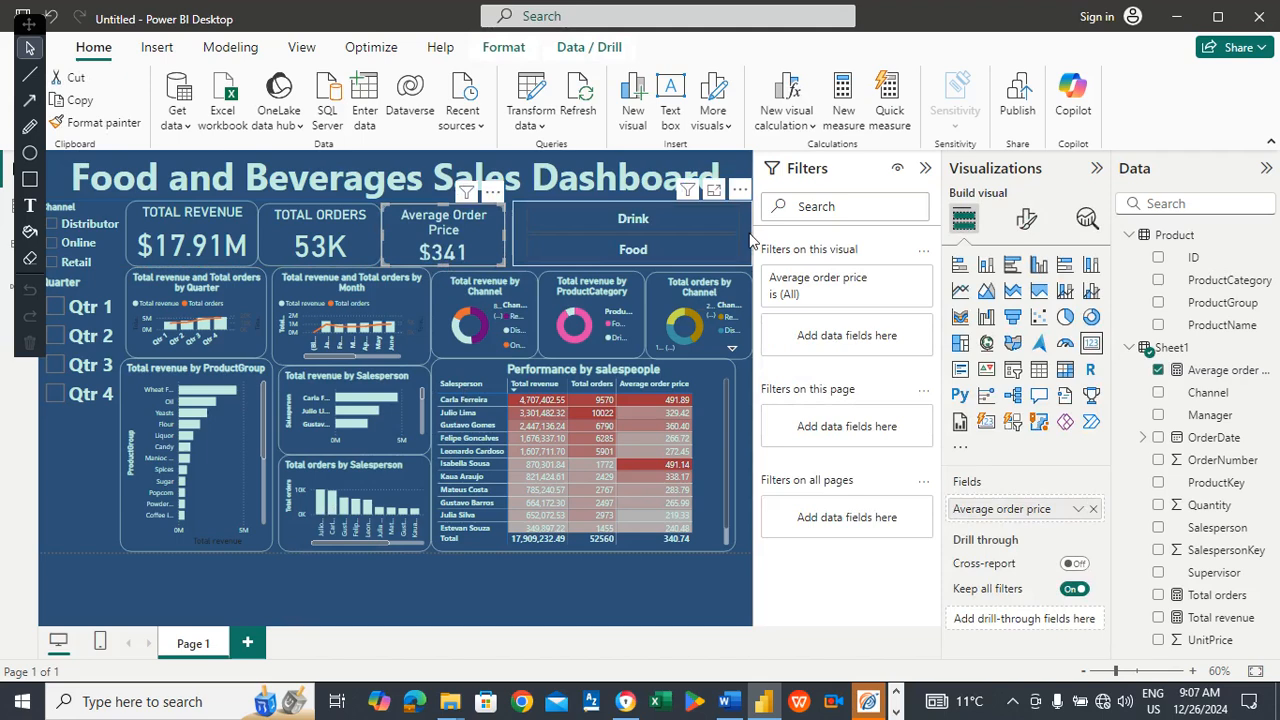
pyautogui.click(1026, 219)
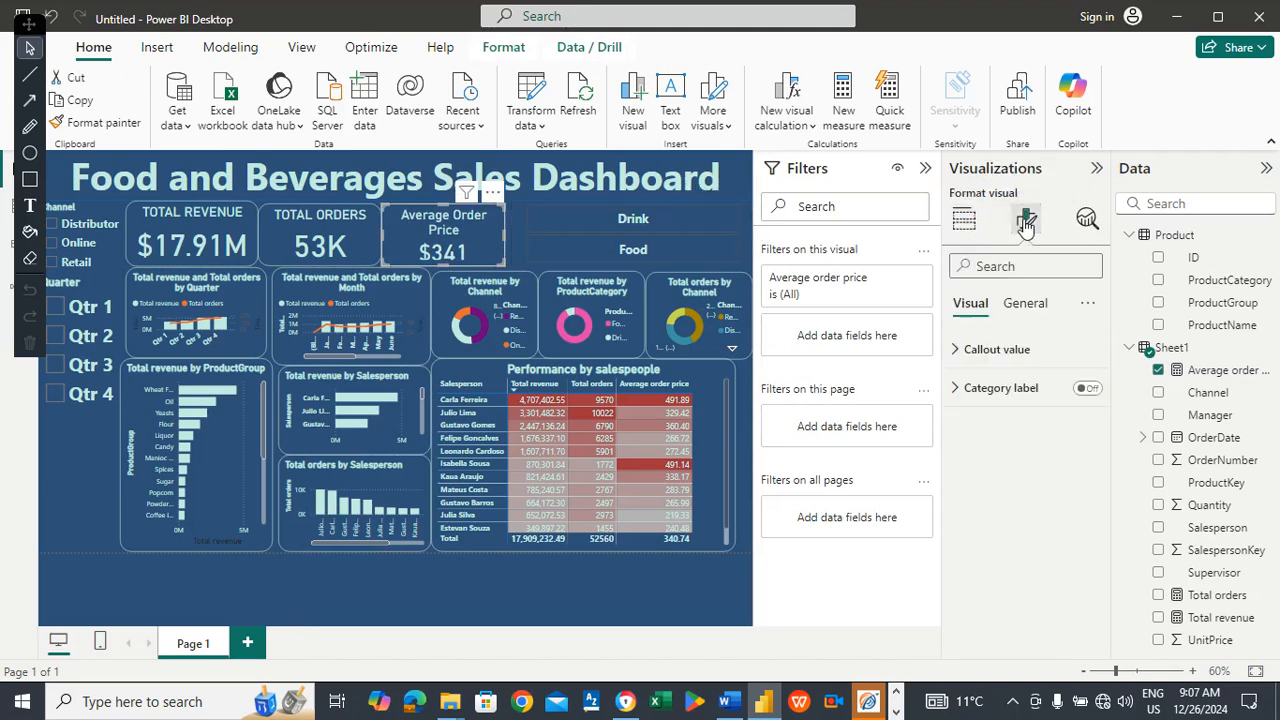
pyautogui.click(1043, 312)
pyautogui.click(1033, 403)
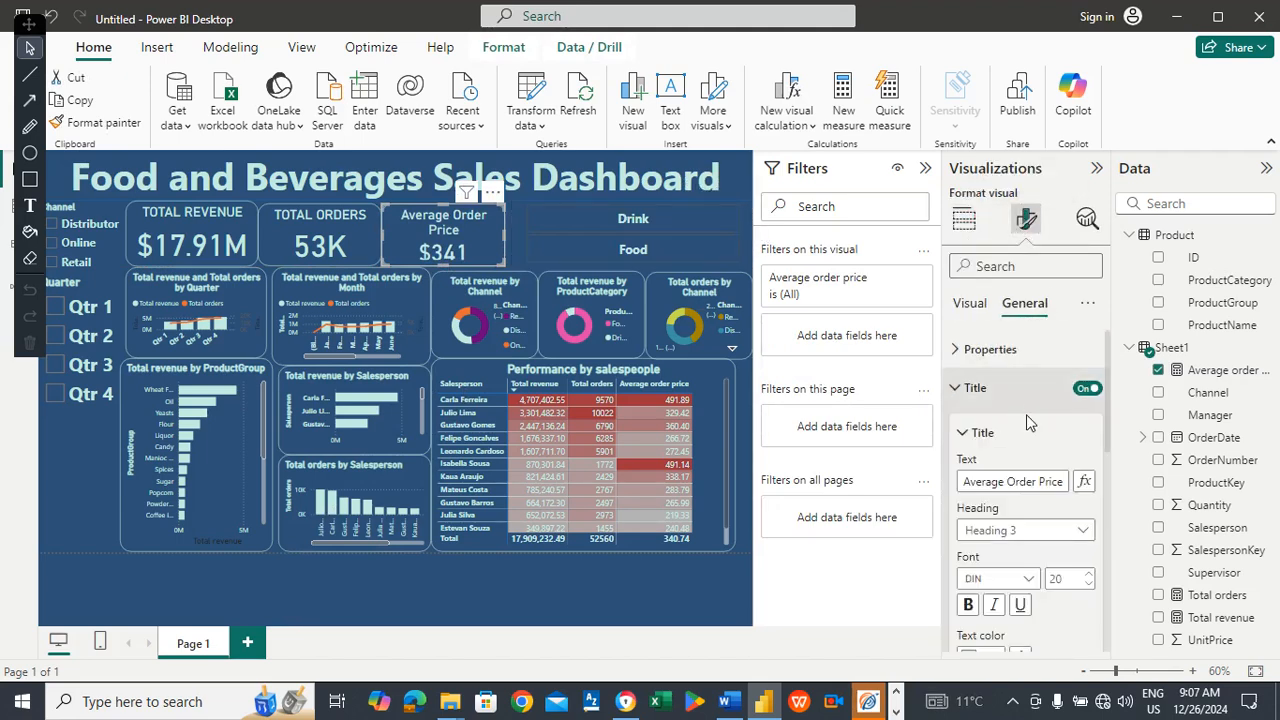
pyautogui.moveTo(1112, 400); pyautogui.dragTo(1104, 456)
pyautogui.click(1090, 437)
pyautogui.click(1090, 437)
pyautogui.click(1090, 437)
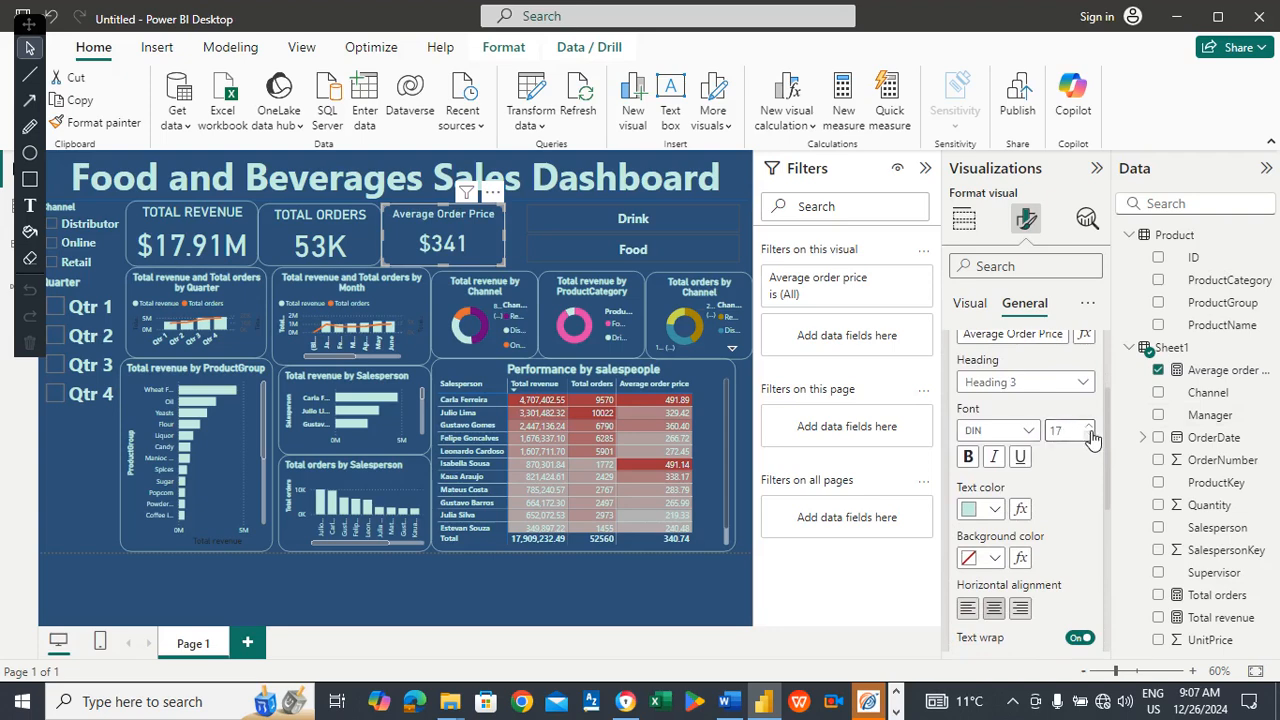
pyautogui.click(968, 458)
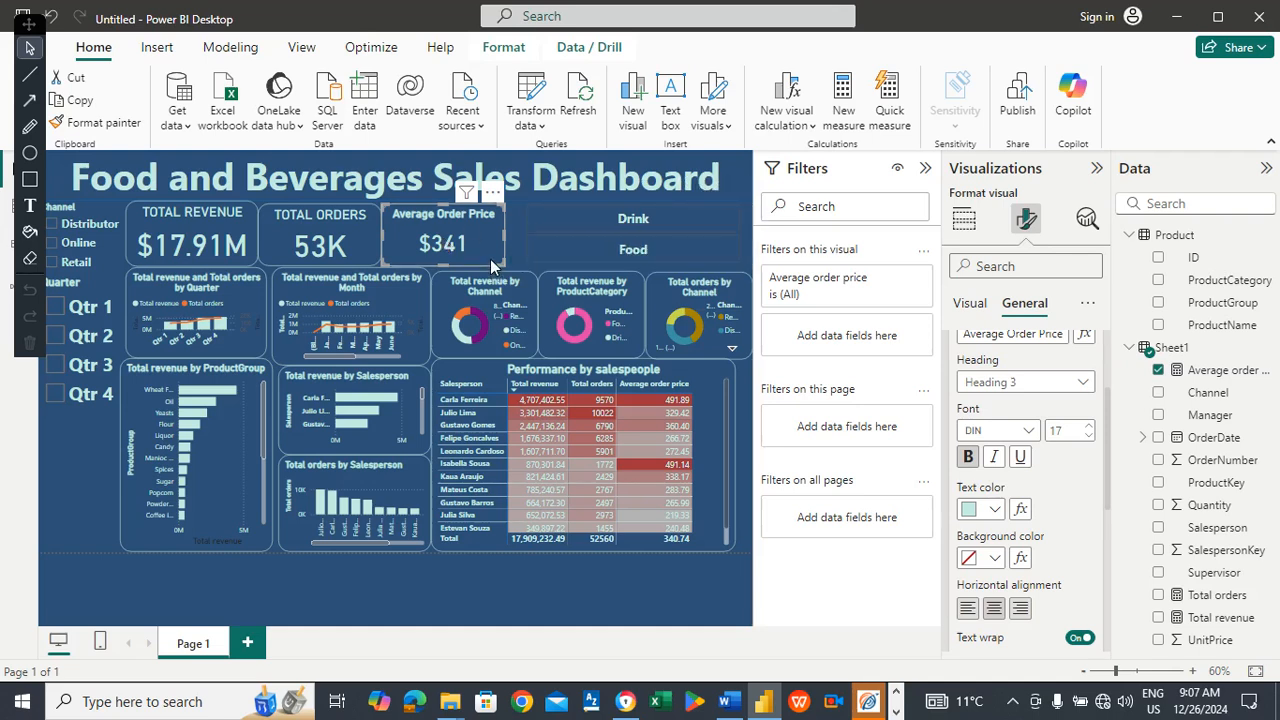
# Check the overall figures in the Word script, return to Power BI, and filter the dashboard by Food and clear it again.
pyautogui.click(729, 701)
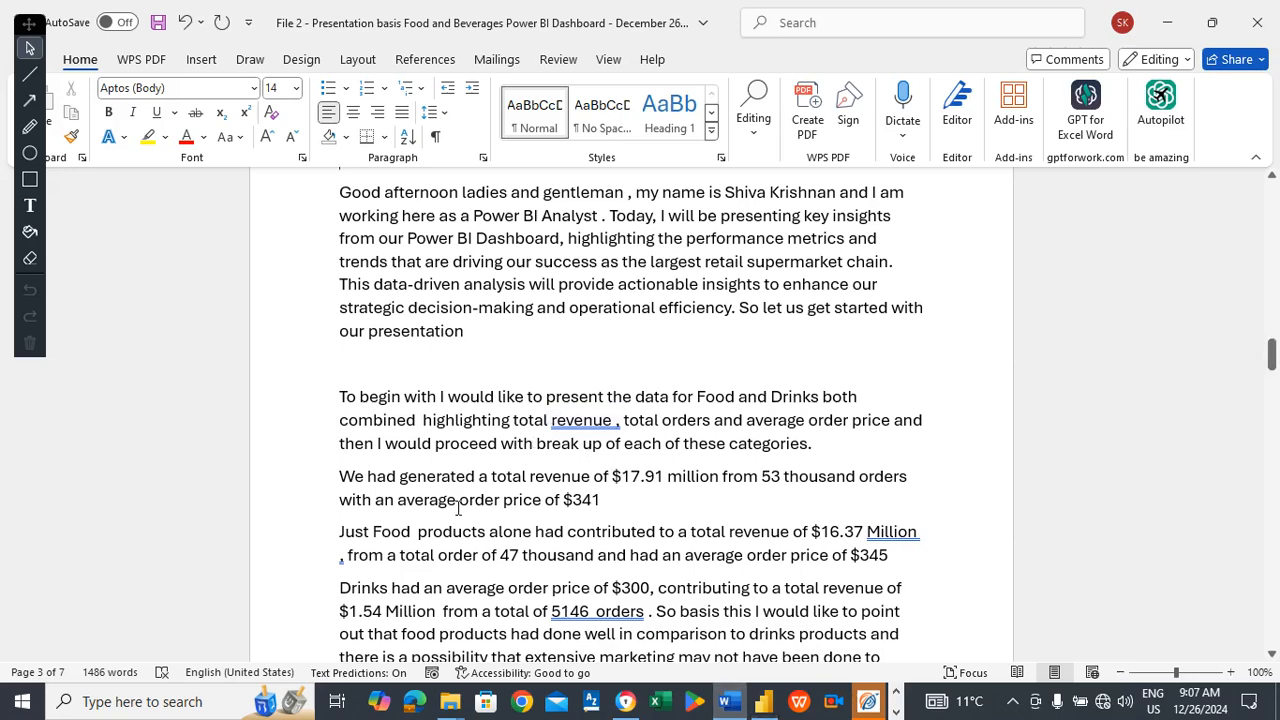
pyautogui.hotkey('alt', 'Tab')
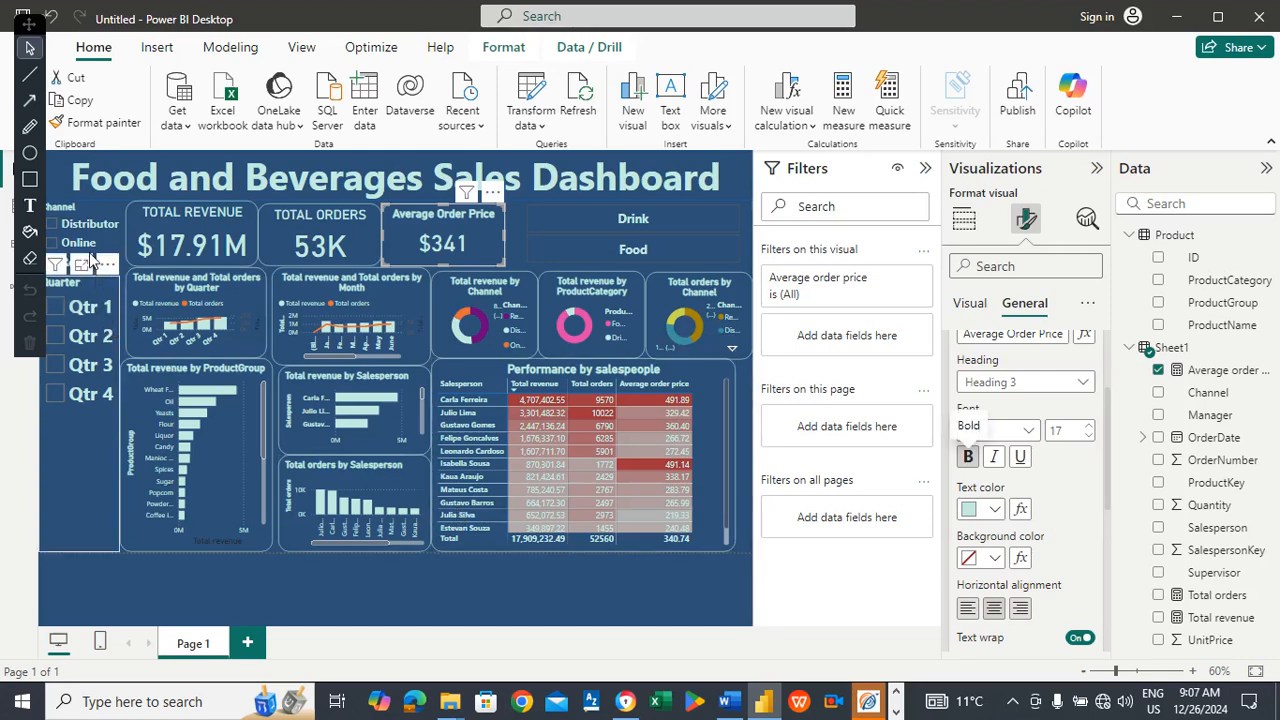
pyautogui.click(650, 253)
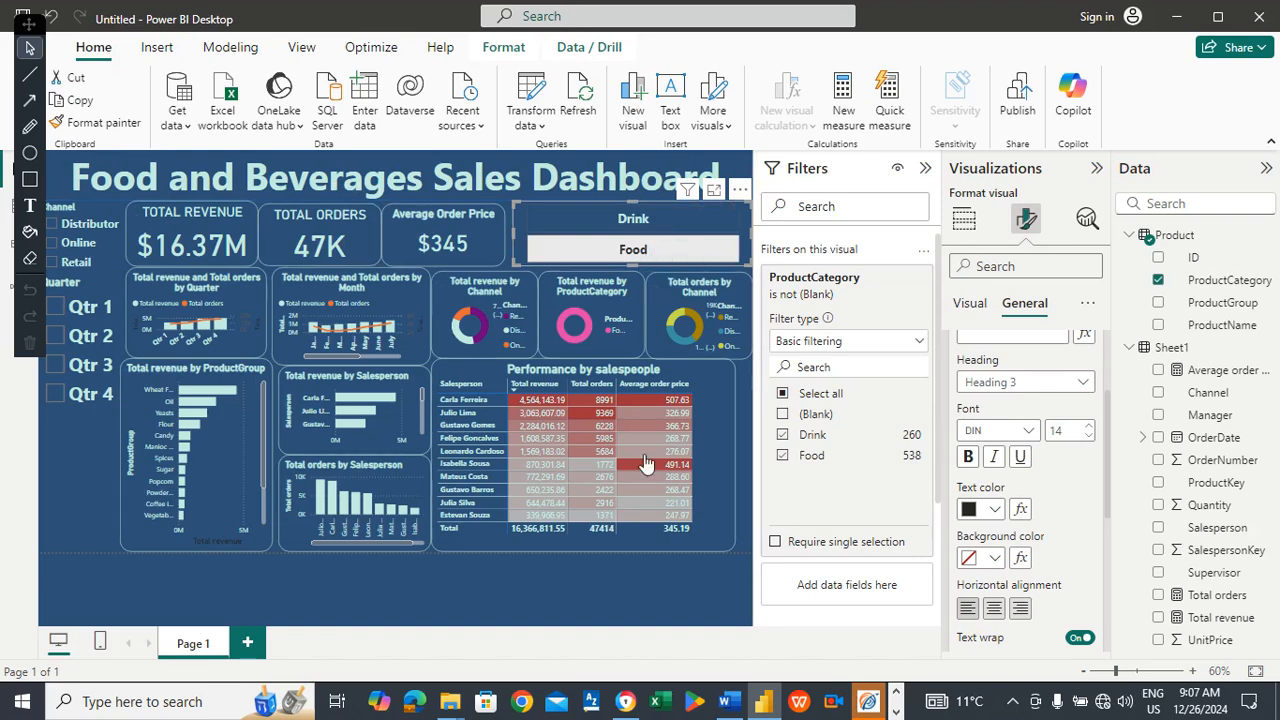
pyautogui.click(655, 249)
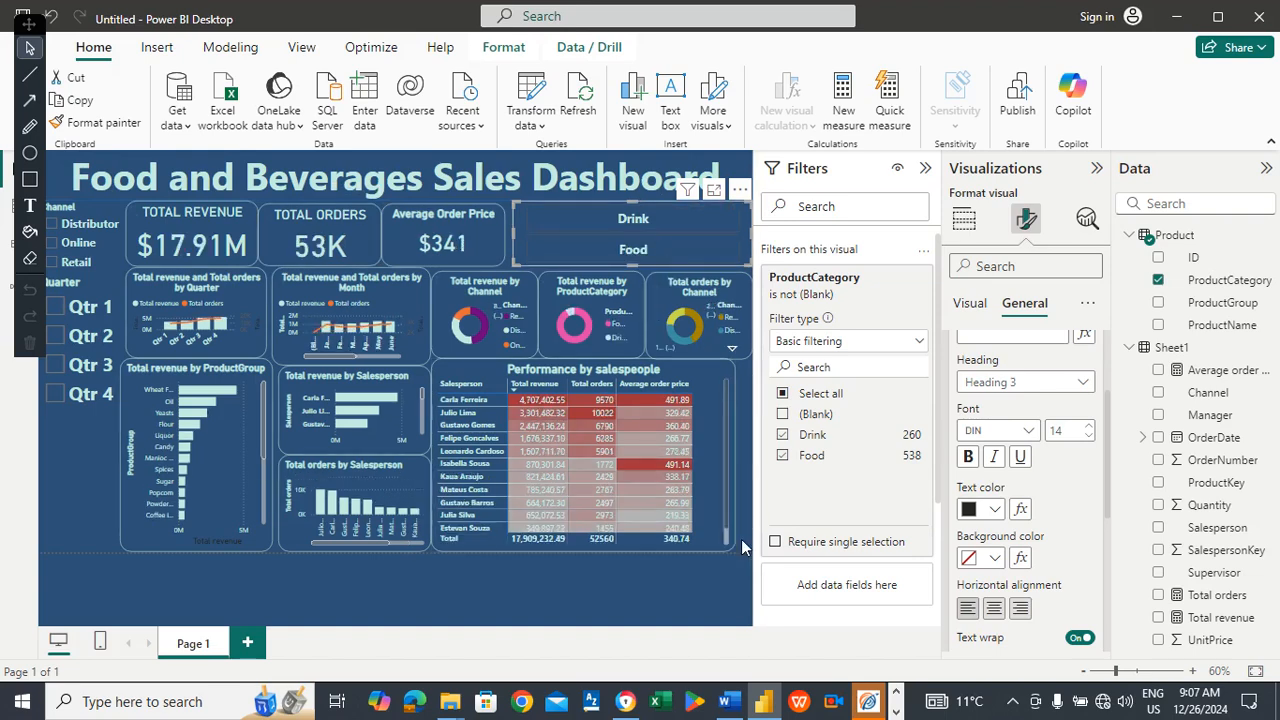
# Compare the script's food and drinks figures in Word with the Power BI cards filtered by Drink, and clear the filter.
pyautogui.click(729, 701)
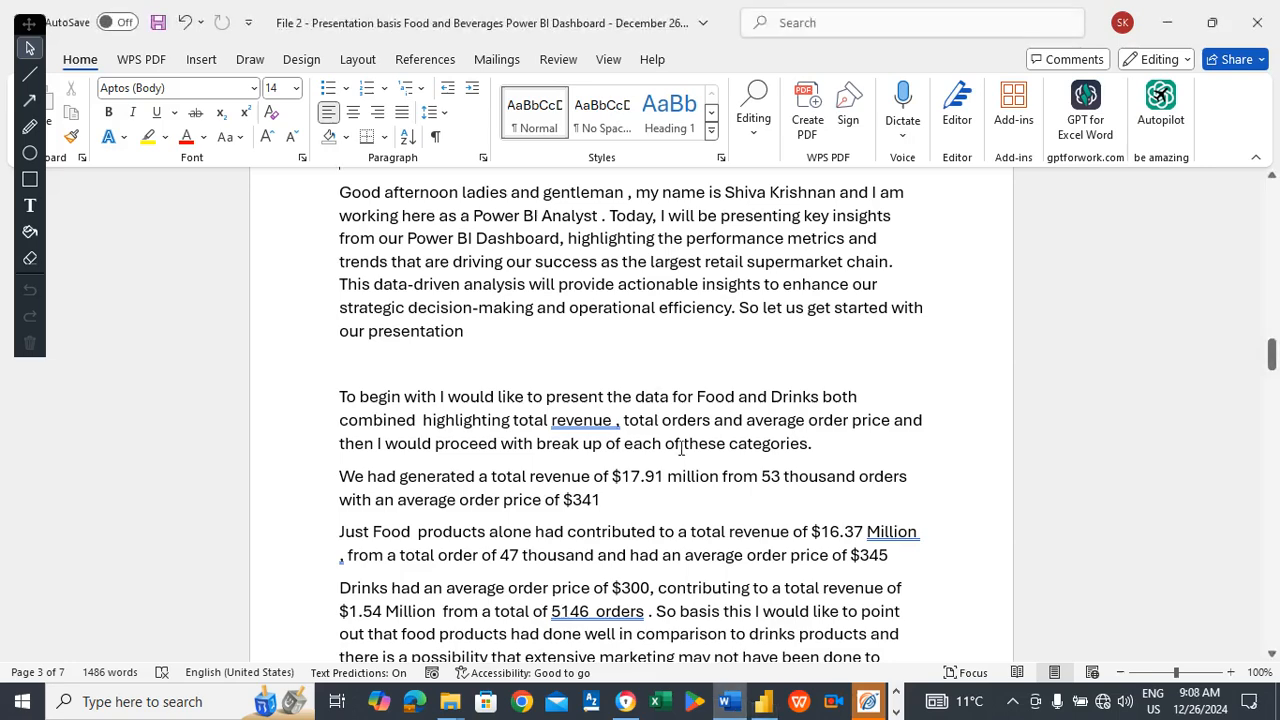
pyautogui.hotkey('alt', 'Tab')
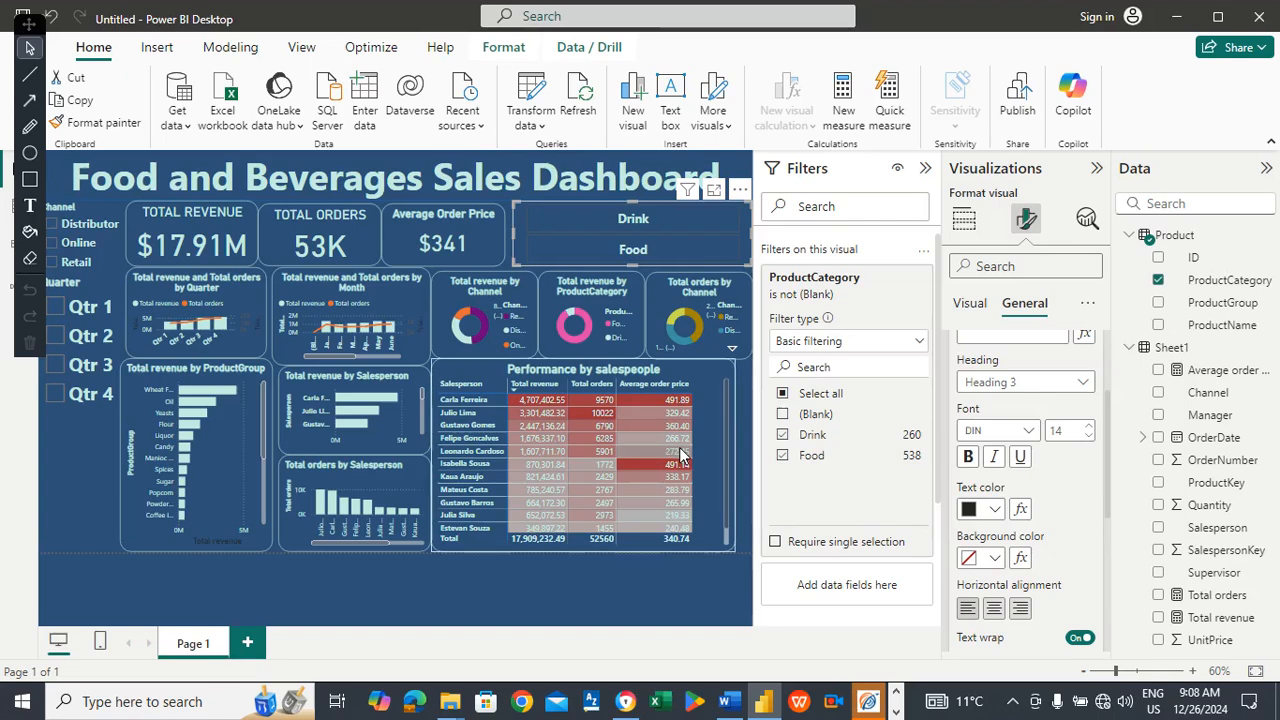
pyautogui.click(604, 222)
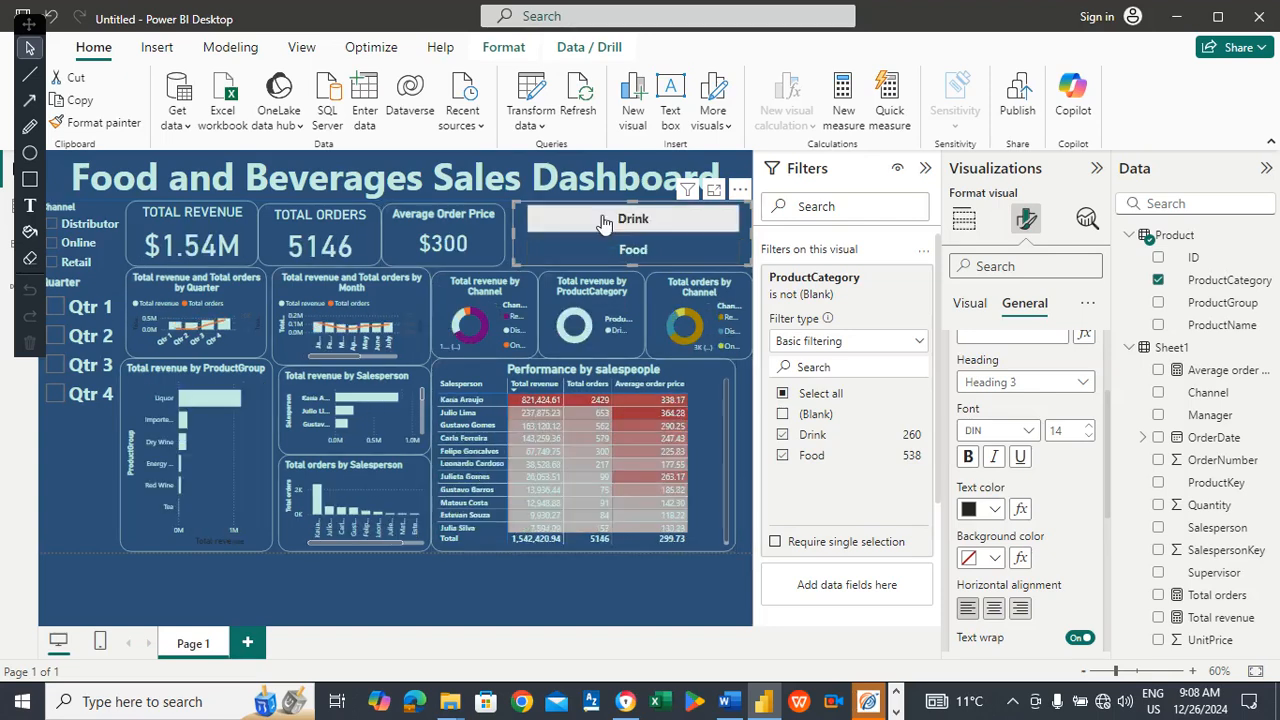
pyautogui.hotkey('alt', 'Tab')
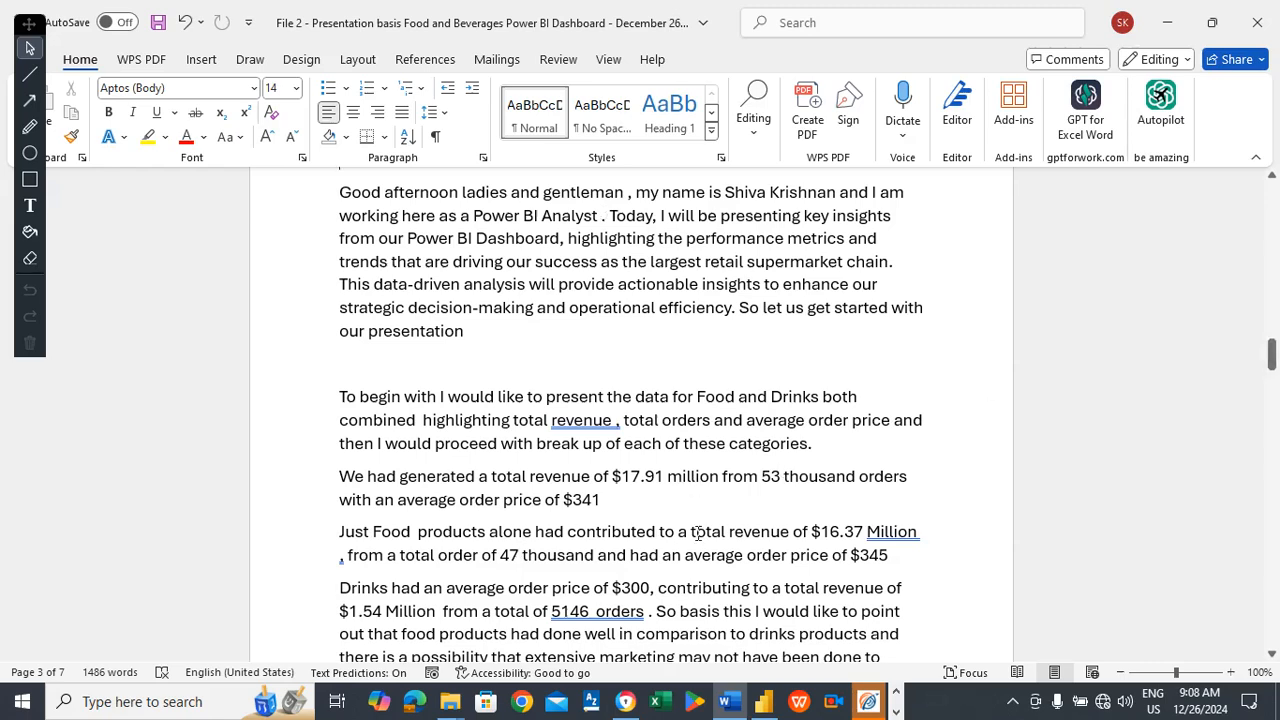
pyautogui.hotkey('alt', 'Tab')
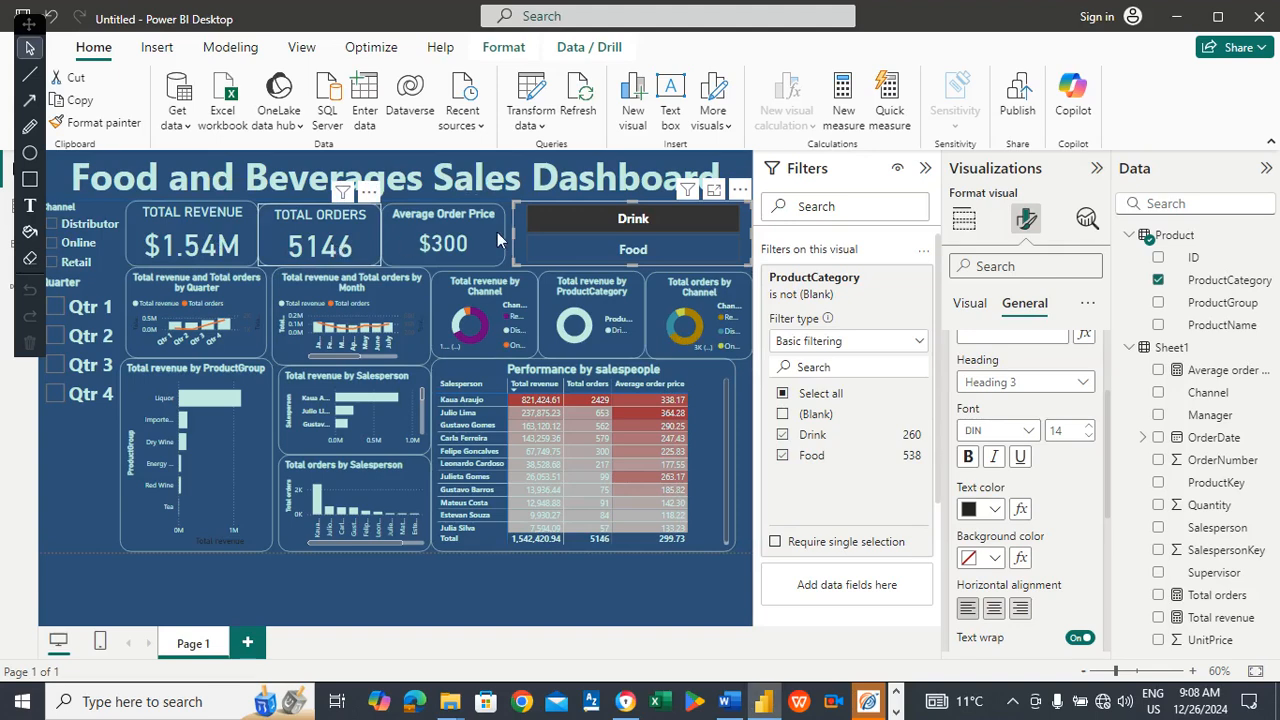
pyautogui.click(580, 231)
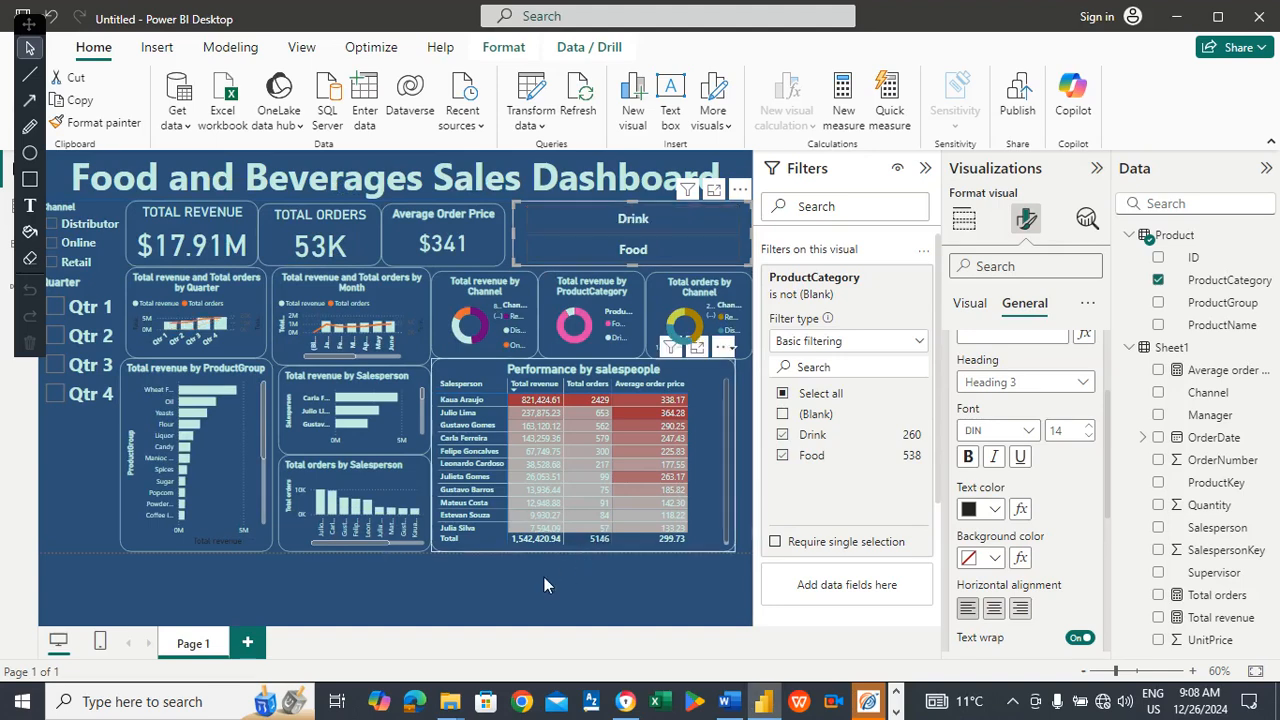
# Read the script's passage comparing food and drinks performance in the Word document and return to Power BI.
pyautogui.click(729, 702)
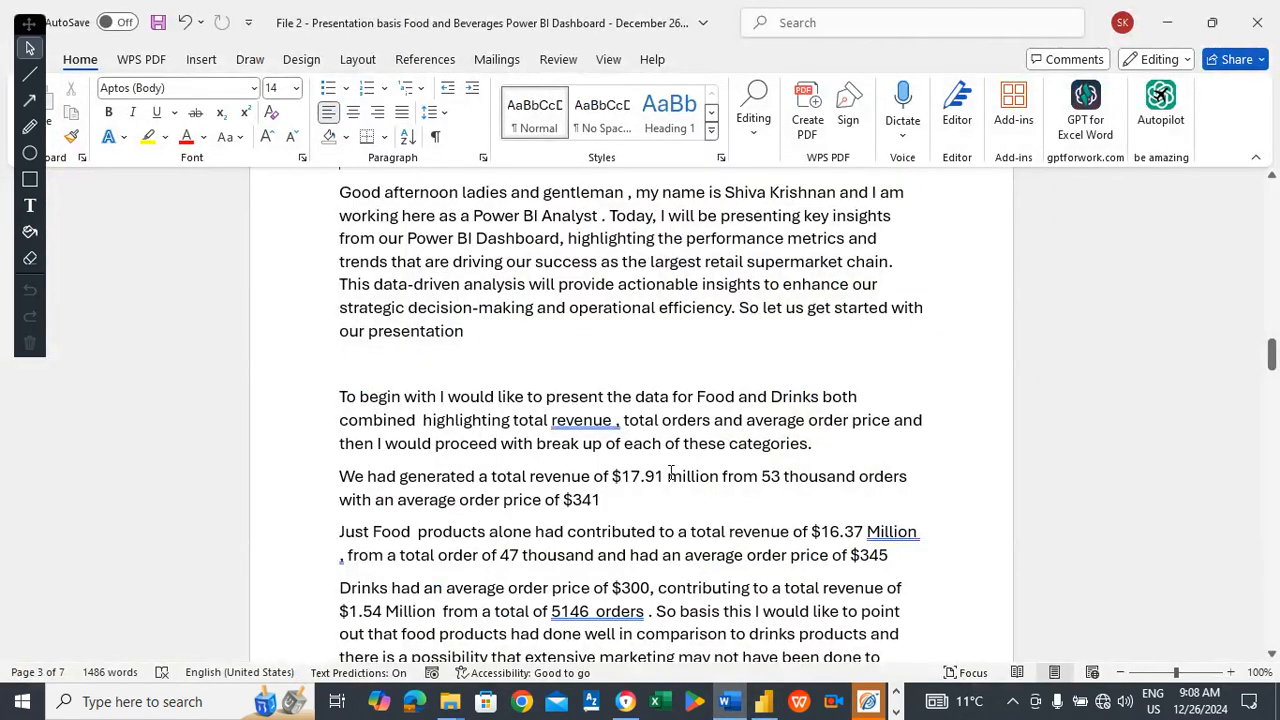
pyautogui.moveTo(1272, 354); pyautogui.dragTo(1272, 365)
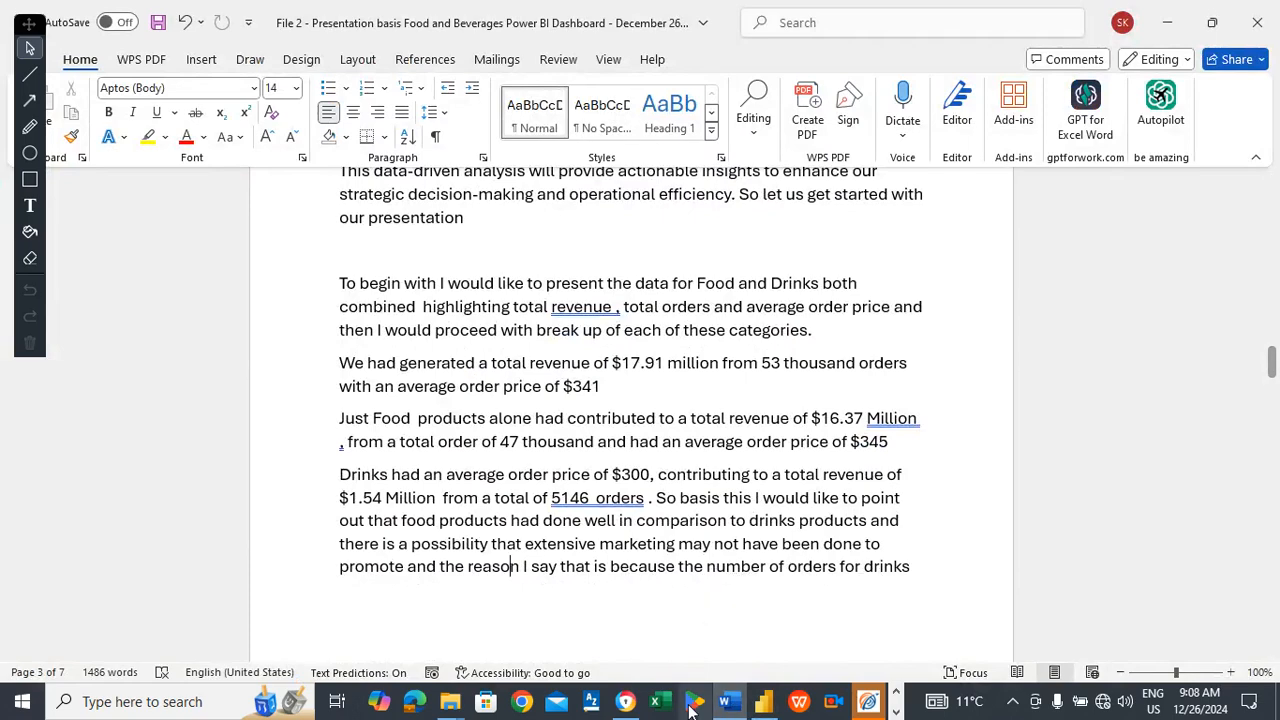
pyautogui.click(763, 701)
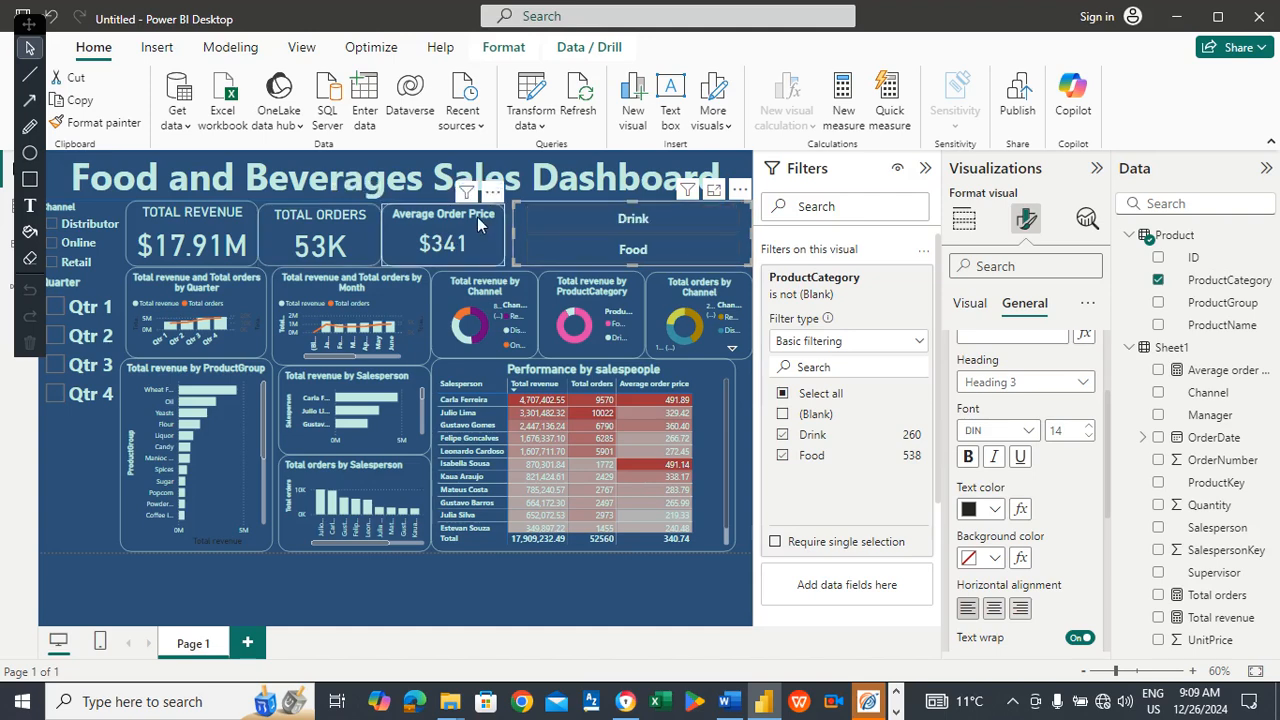
# Filter the dashboard by Drink and by Food in turn to compare the card values, clearing each selection.
pyautogui.click(655, 218)
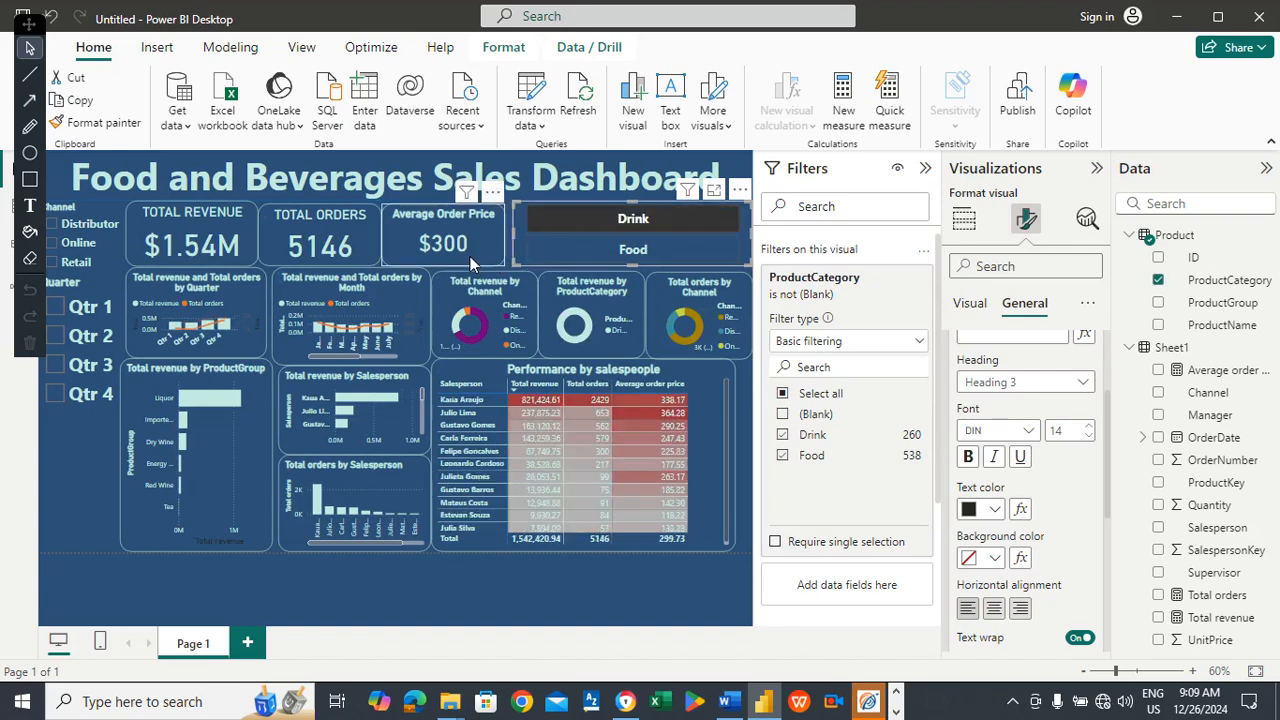
pyautogui.click(592, 228)
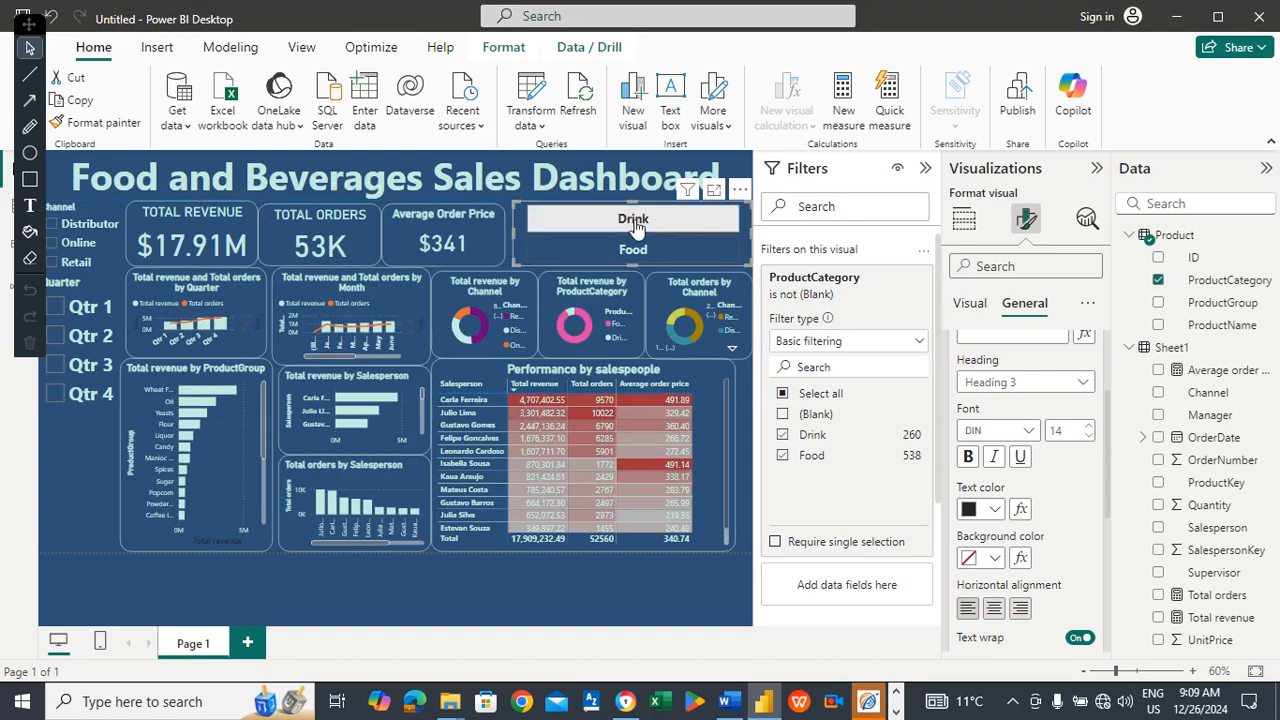
pyautogui.click(636, 228)
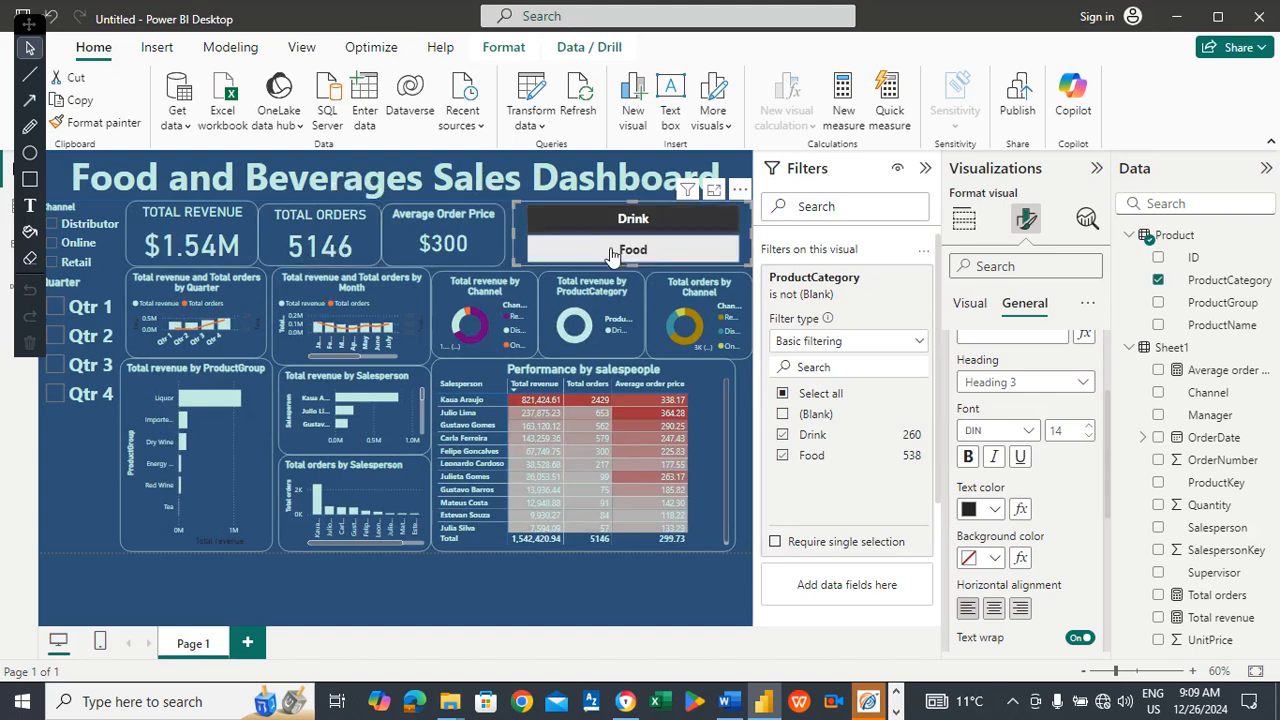
pyautogui.click(590, 226)
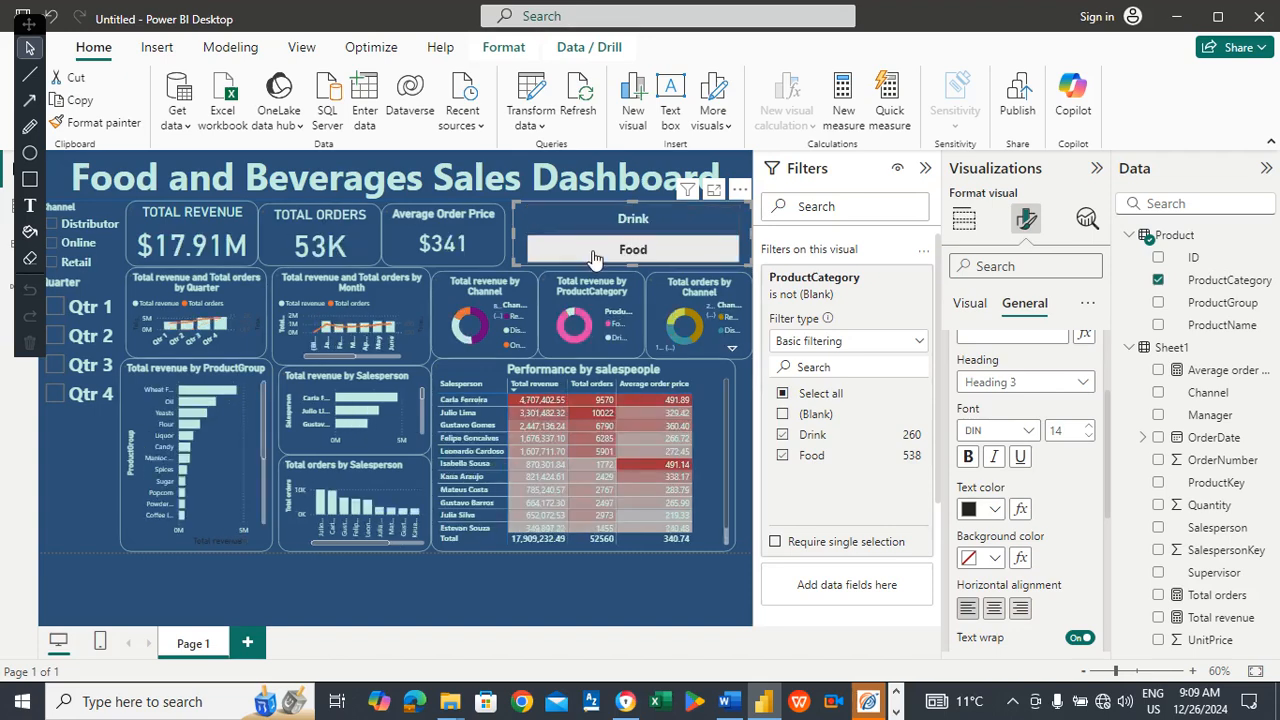
pyautogui.click(593, 256)
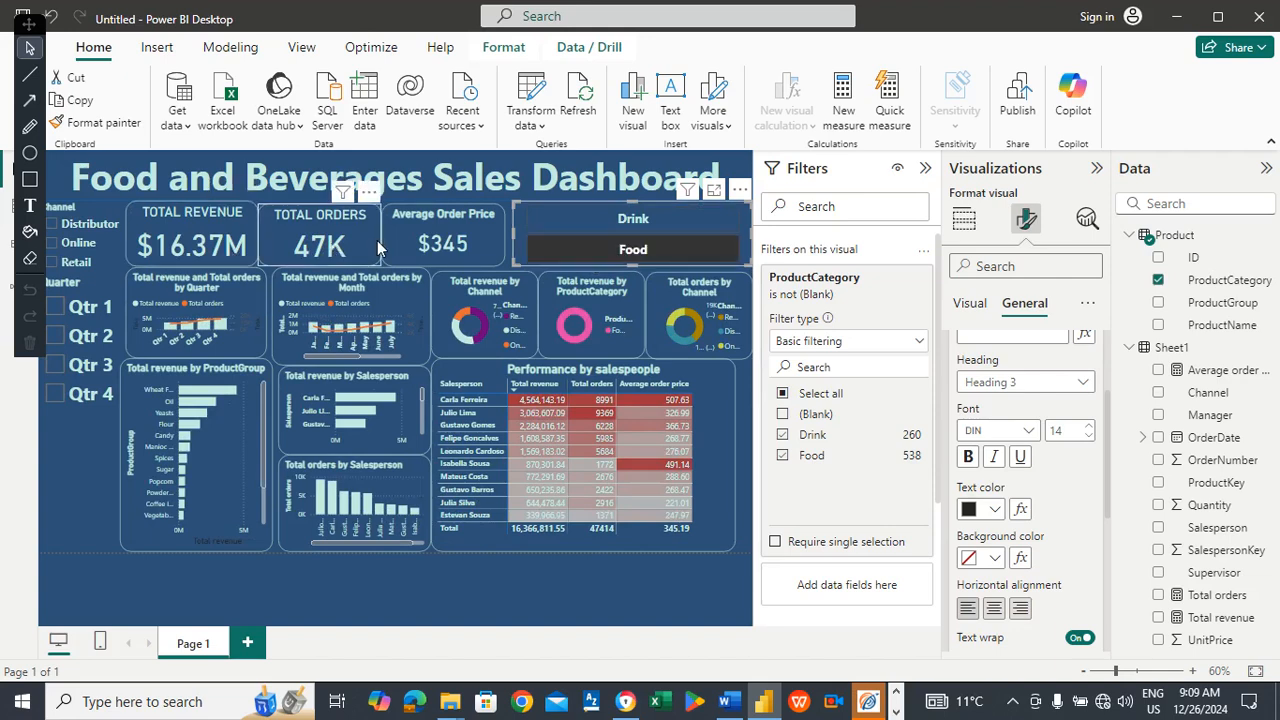
pyautogui.click(560, 250)
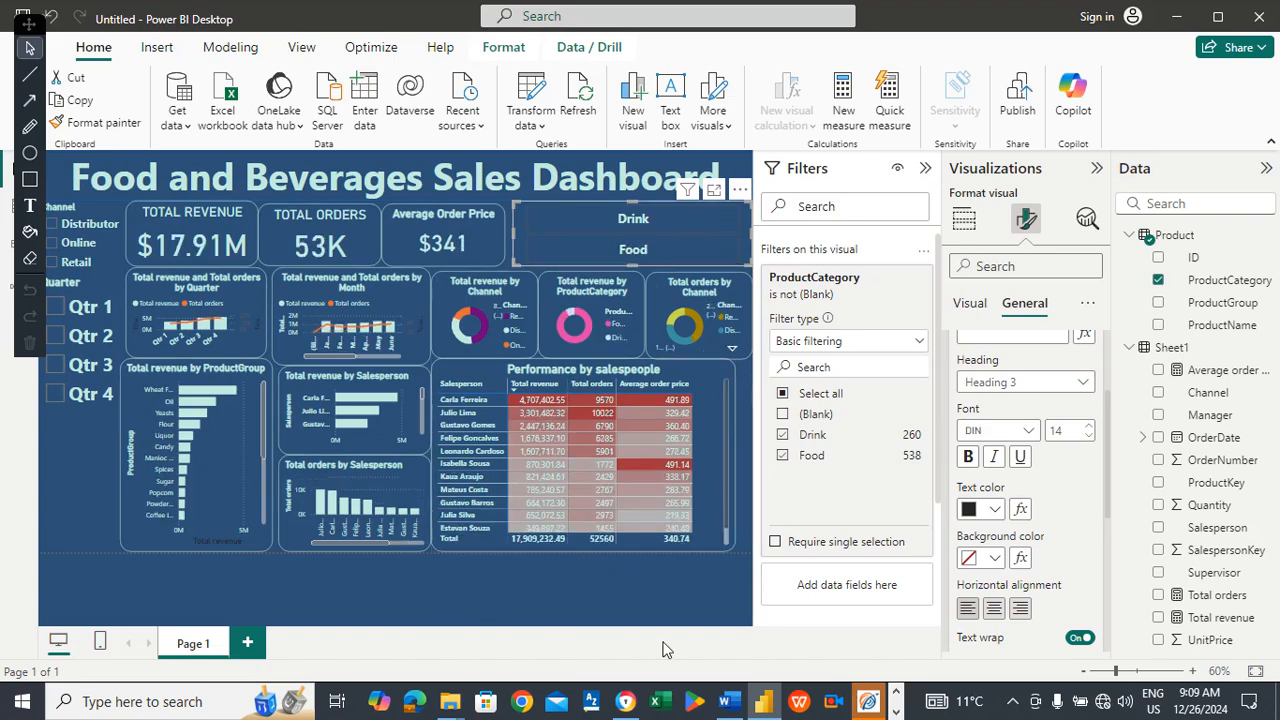
# Switch to the Word document and read the script on the drinks order share and the breakdown by channel.
pyautogui.click(729, 700)
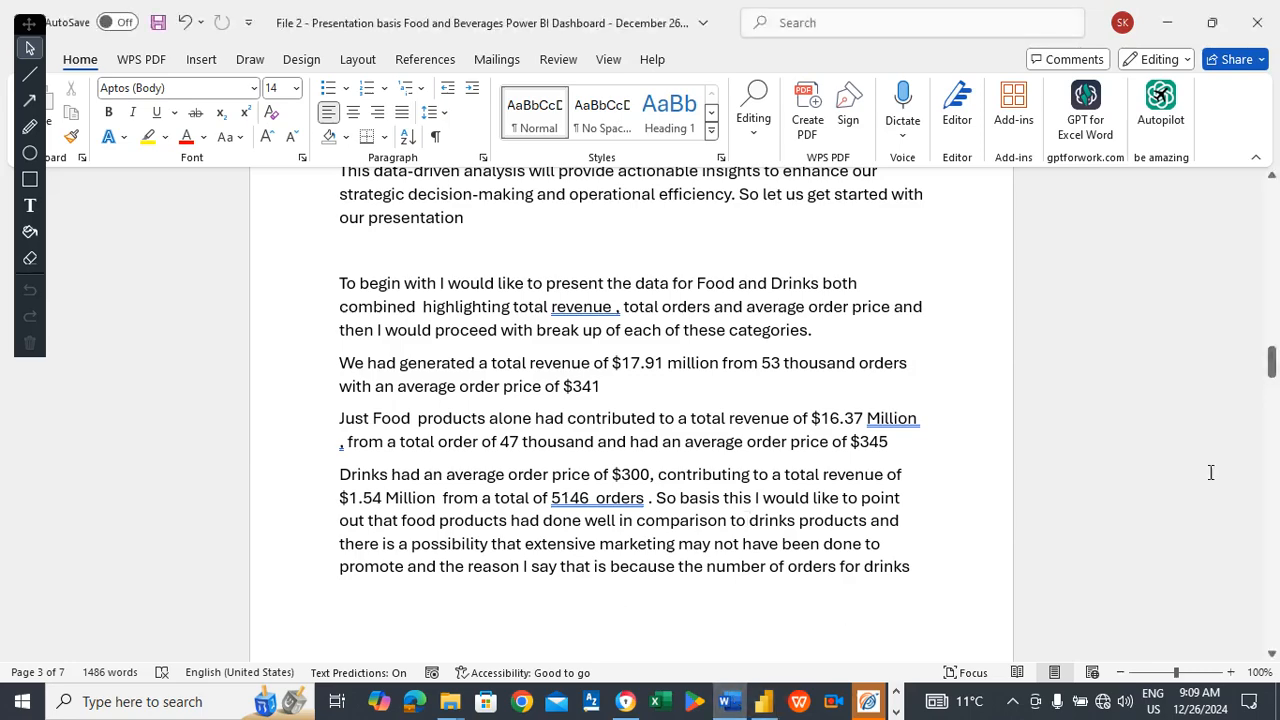
pyautogui.moveTo(1272, 362); pyautogui.dragTo(1272, 388)
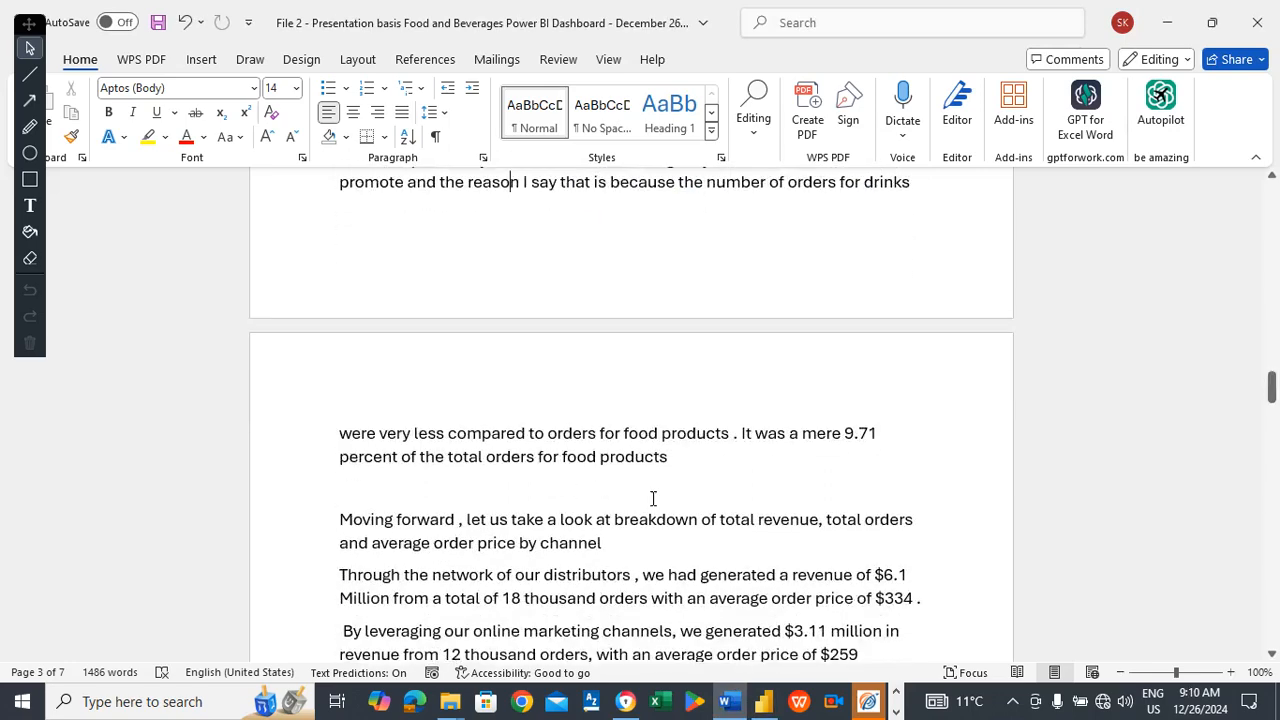
pyautogui.click(748, 475)
pyautogui.click(438, 490)
pyautogui.moveTo(1268, 391); pyautogui.dragTo(1270, 400)
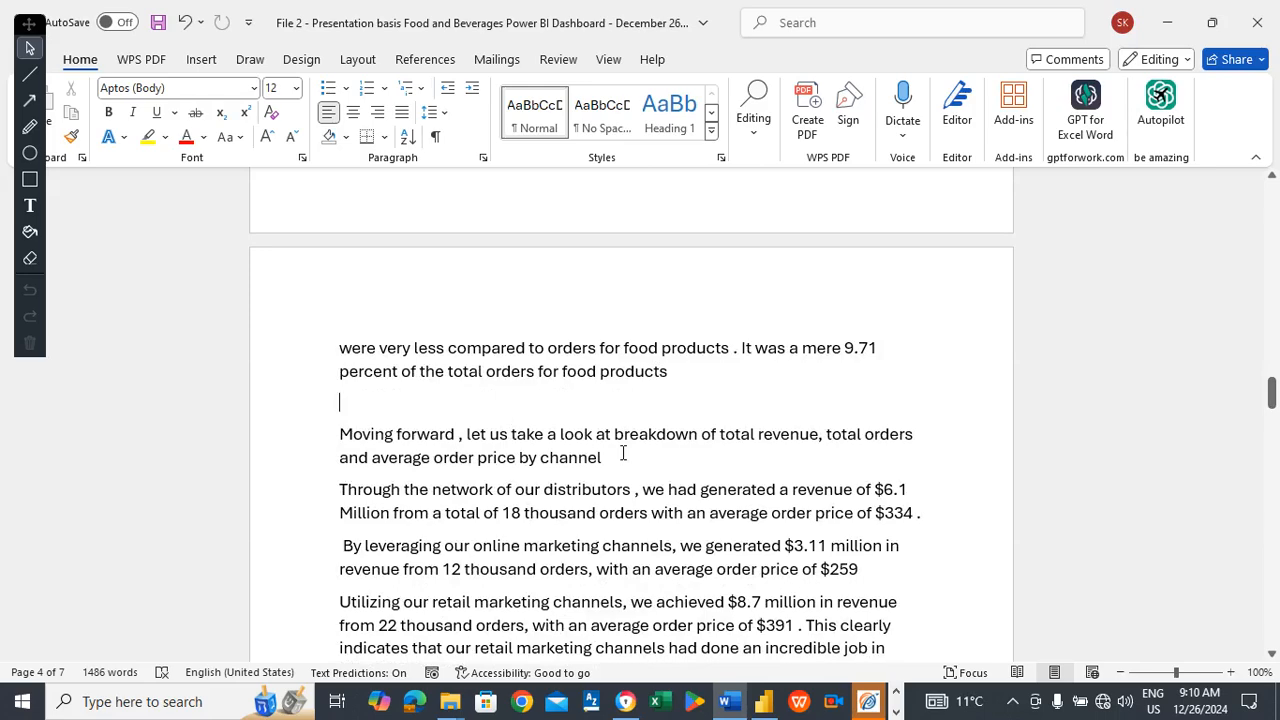
# Switch to Power BI, filter the dashboard by the Distributor channel, and check the cards against the Word script.
pyautogui.click(763, 701)
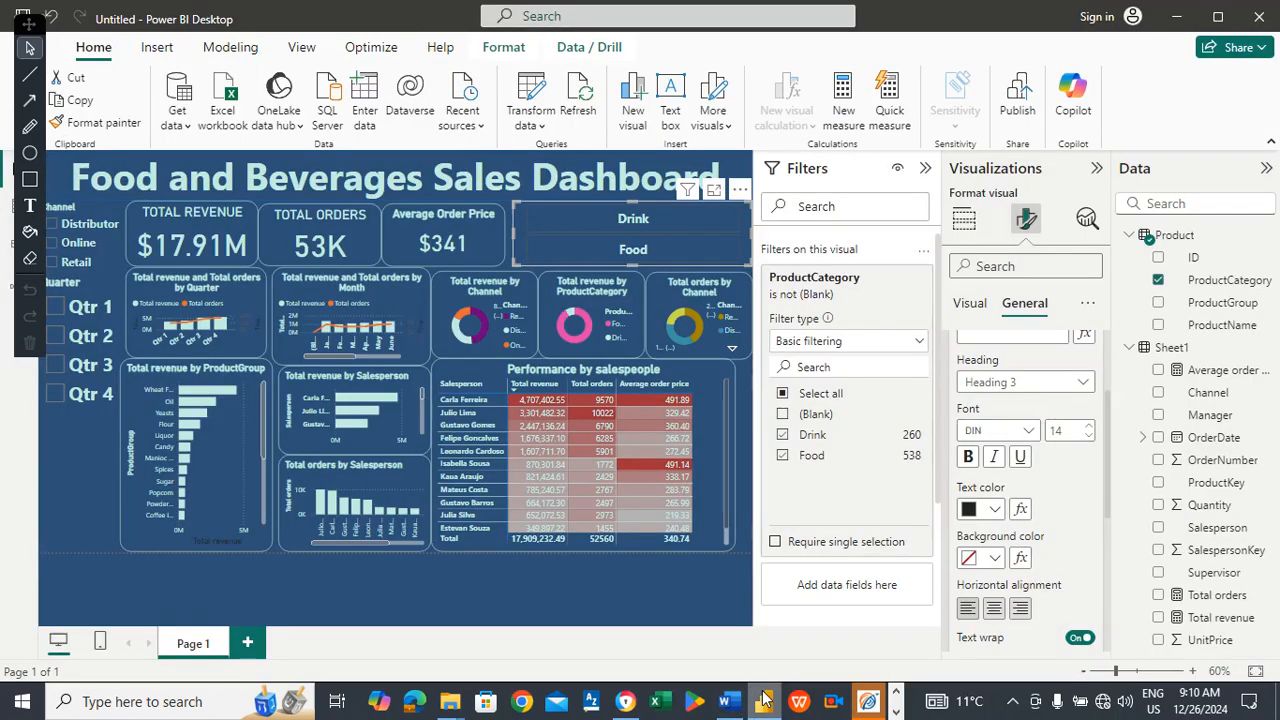
pyautogui.click(103, 228)
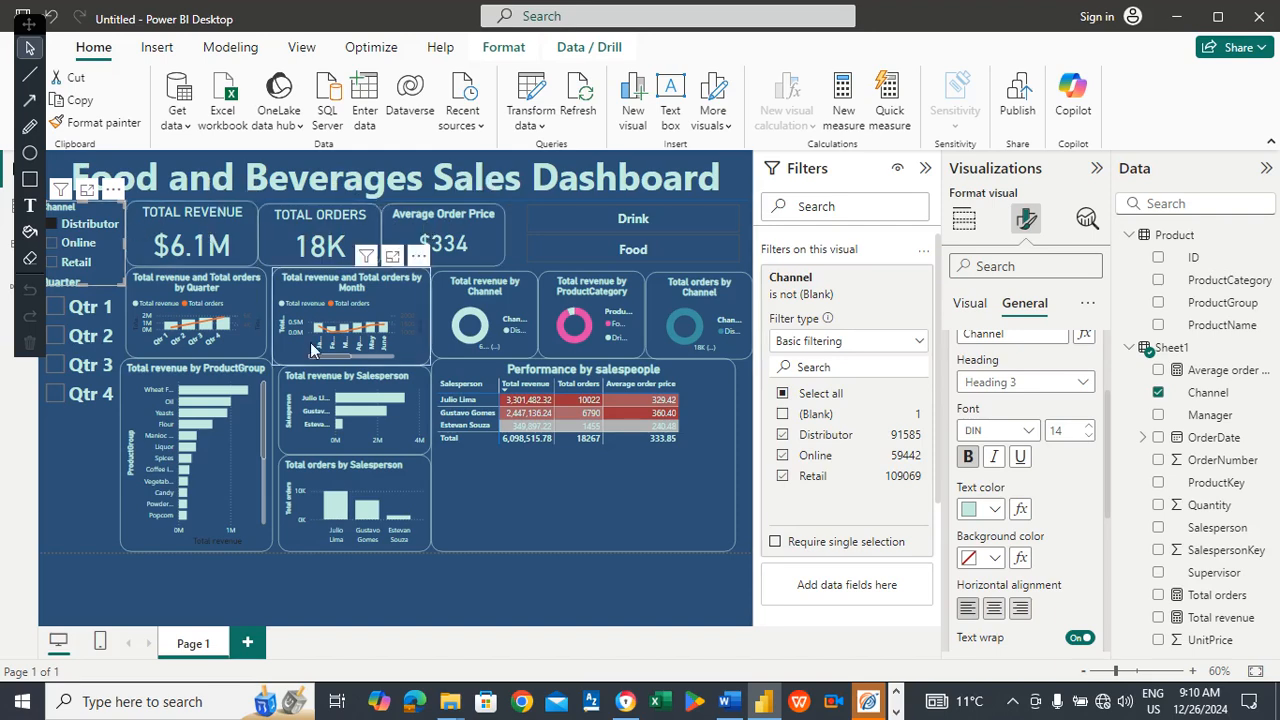
pyautogui.click(745, 693)
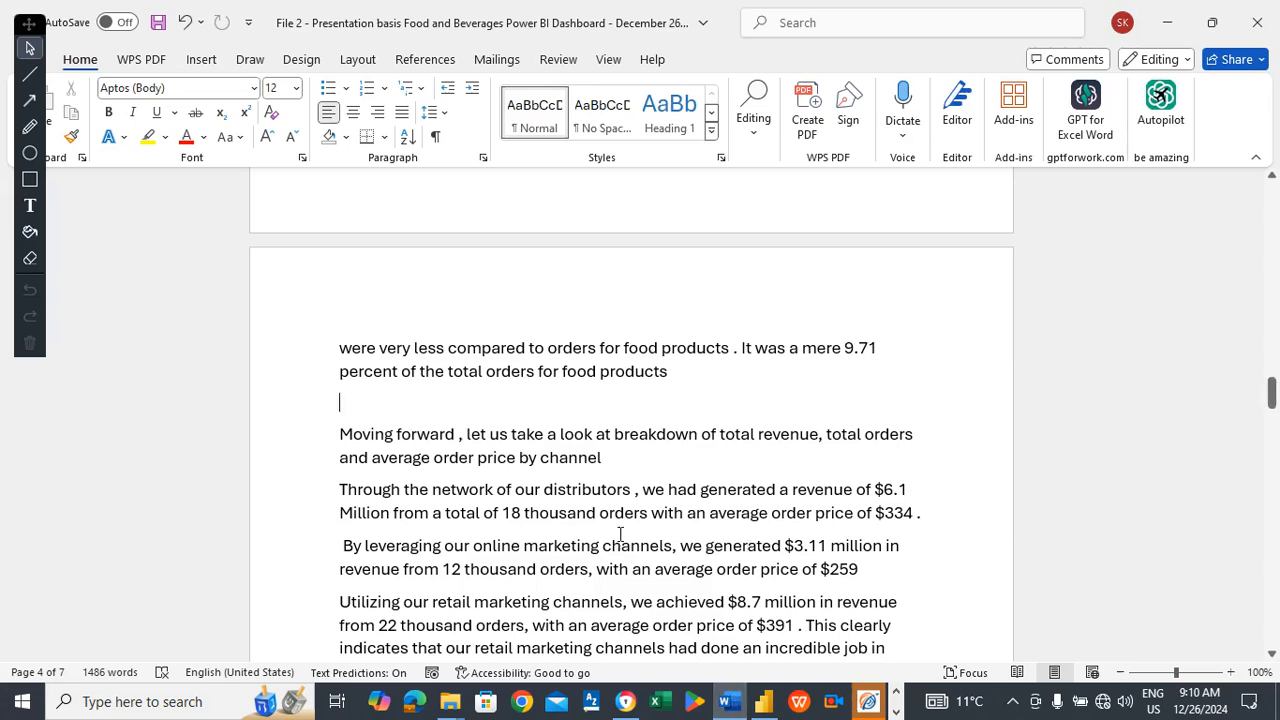
pyautogui.hotkey('alt', 'Tab')
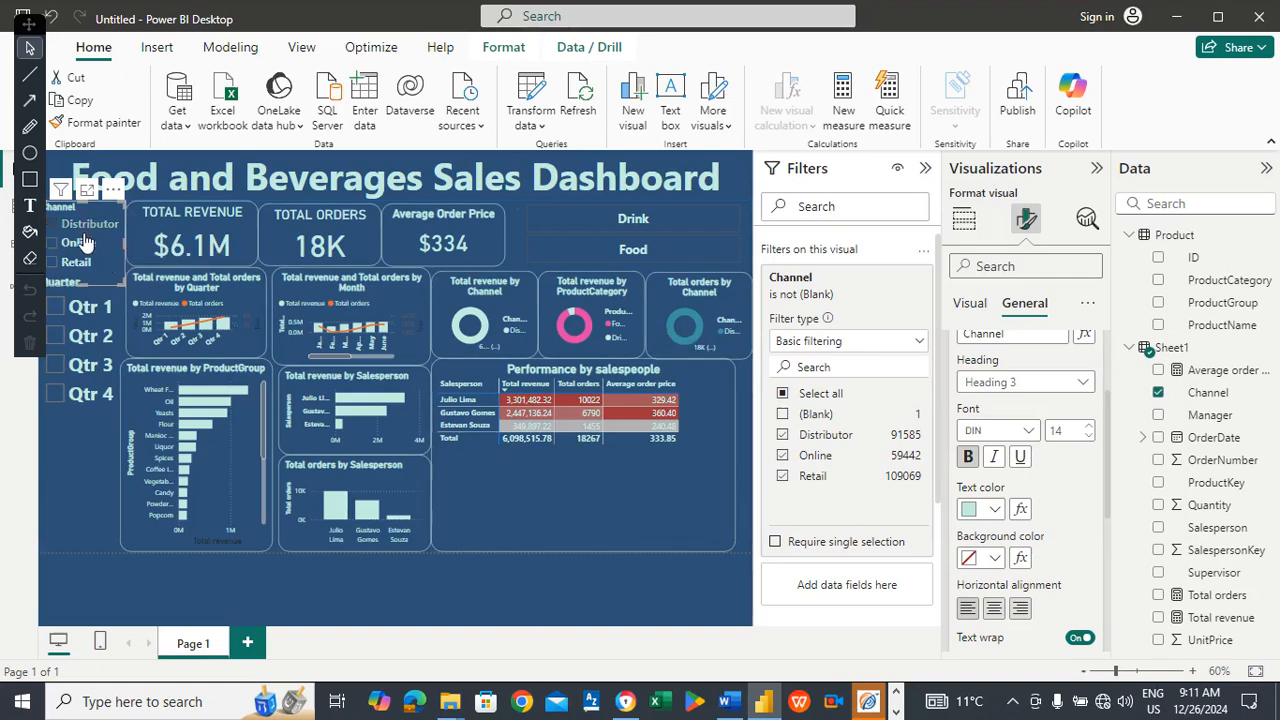
# Clear the Distributor filter and view the dashboard filtered by the Online channel and by the Retail channel in turn.
pyautogui.click(84, 243)
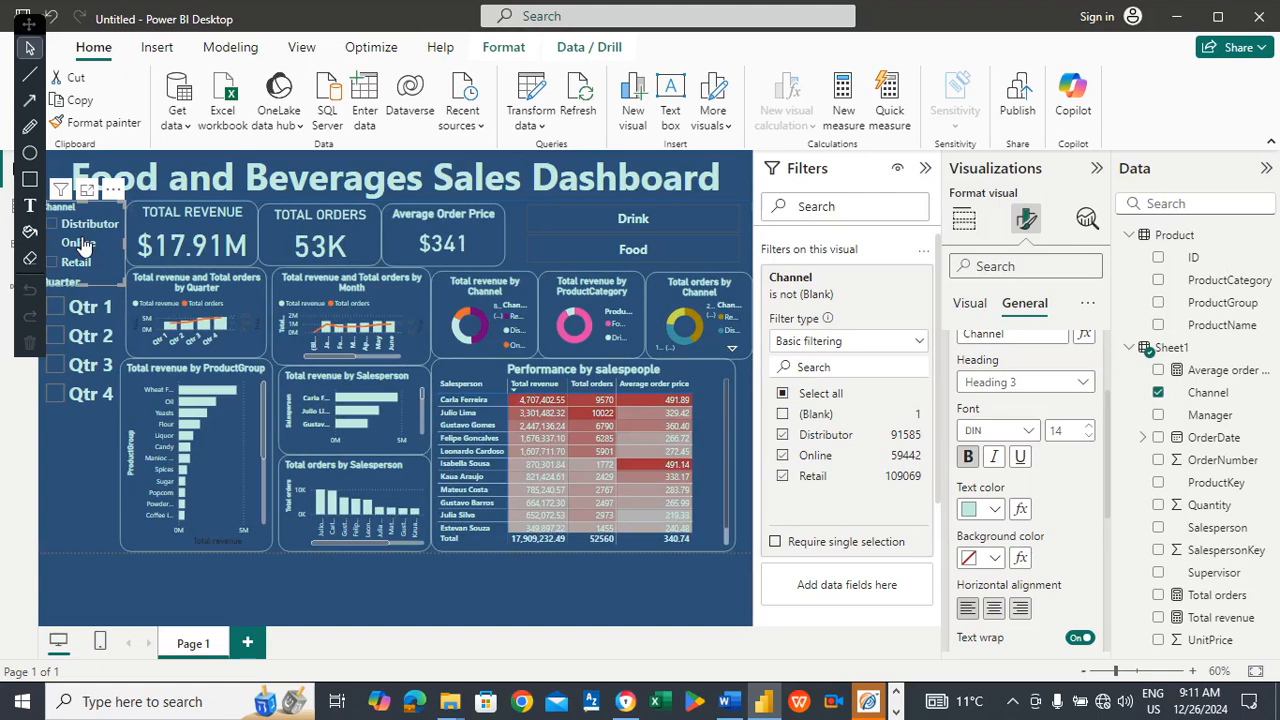
pyautogui.click(84, 243)
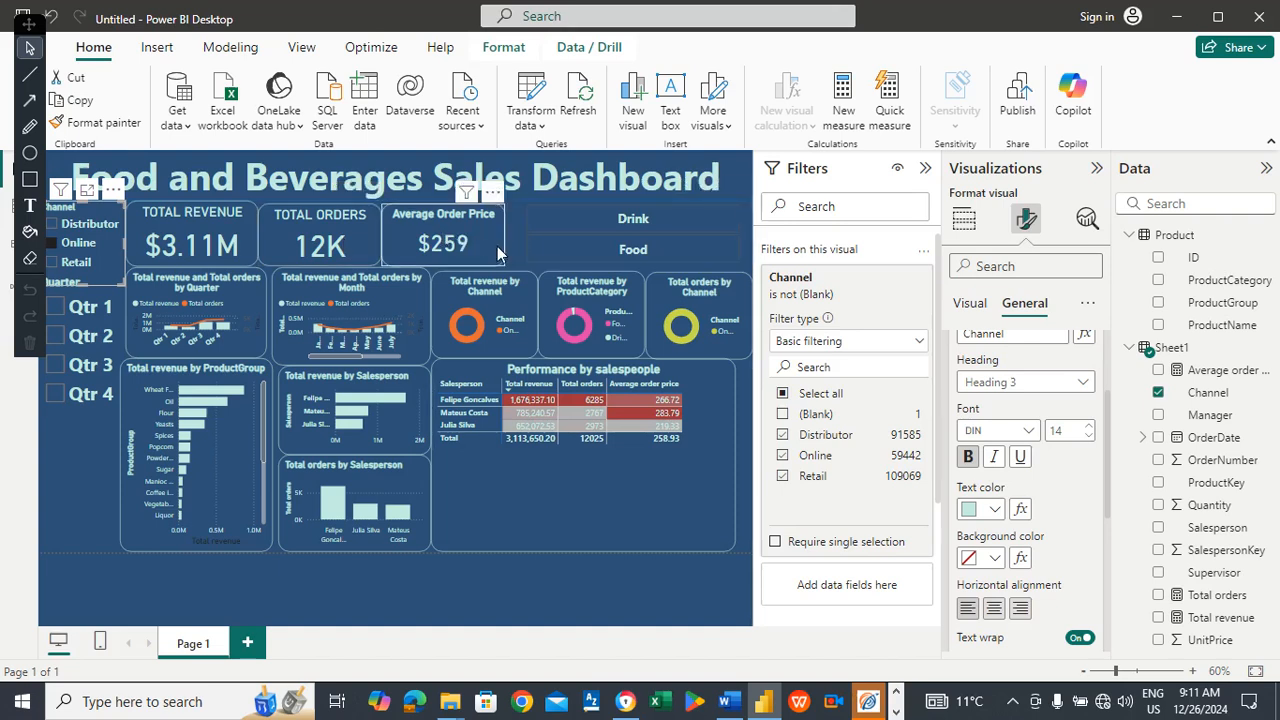
pyautogui.click(72, 245)
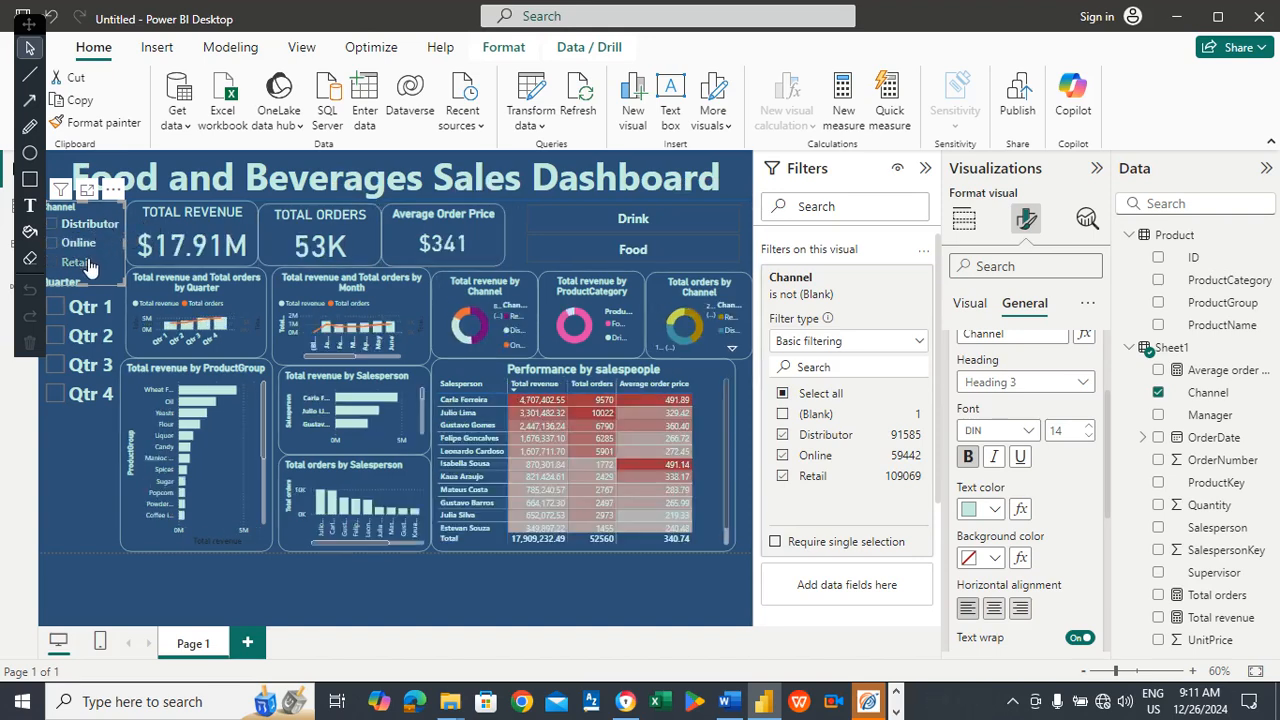
pyautogui.click(88, 268)
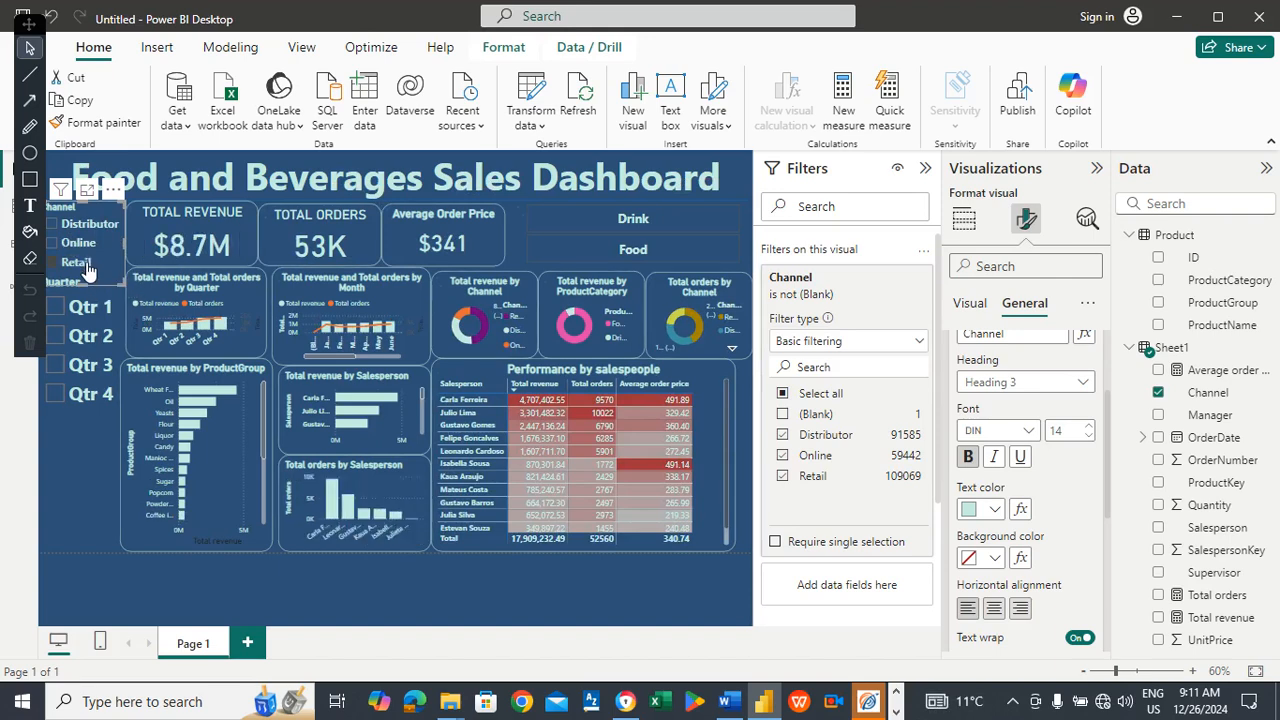
# Check the Retail channel's revenue, orders and average order price against the channel paragraphs of the Word script, then clear the Retail filter in Power BI.
pyautogui.click(729, 701)
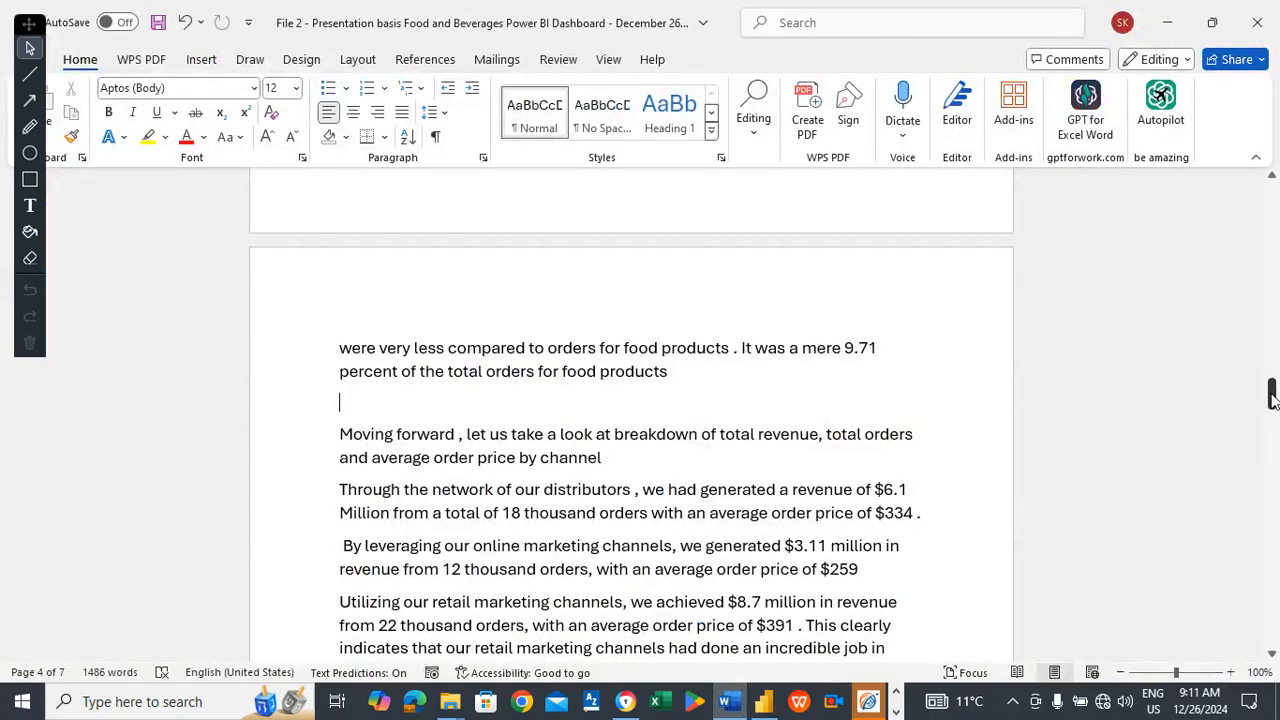
pyautogui.moveTo(1272, 395); pyautogui.dragTo(1272, 407)
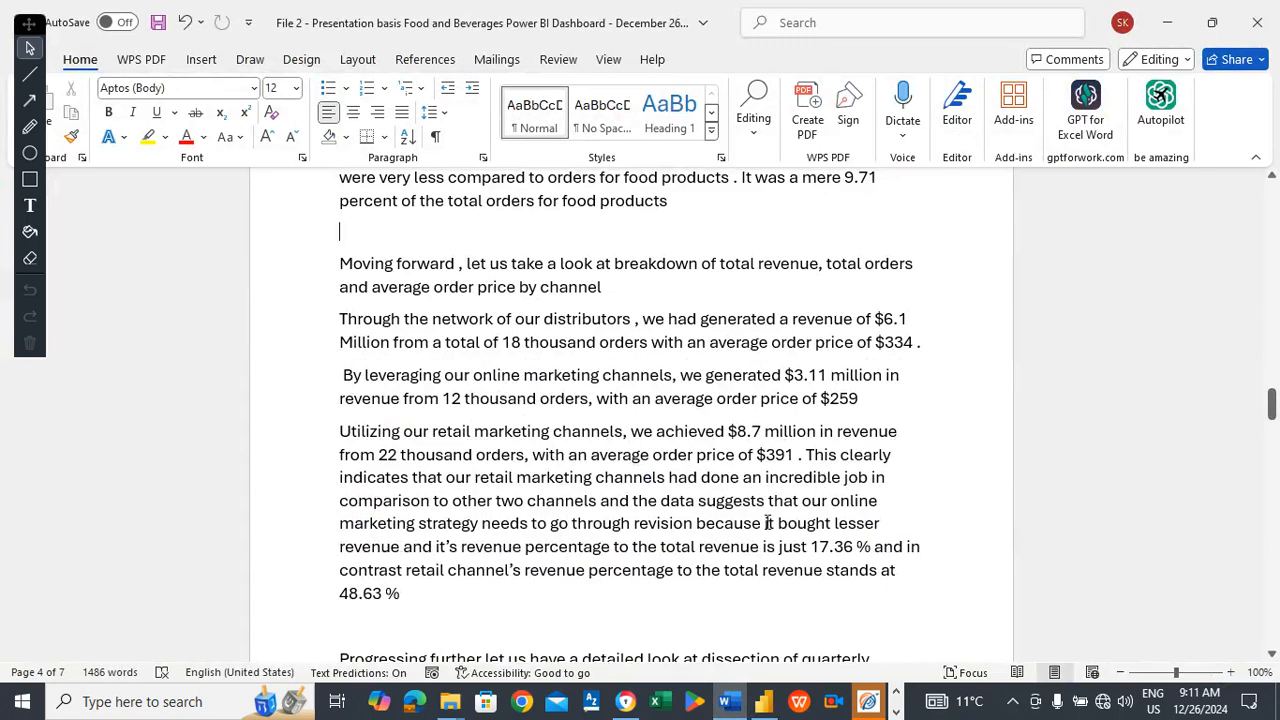
pyautogui.click(763, 701)
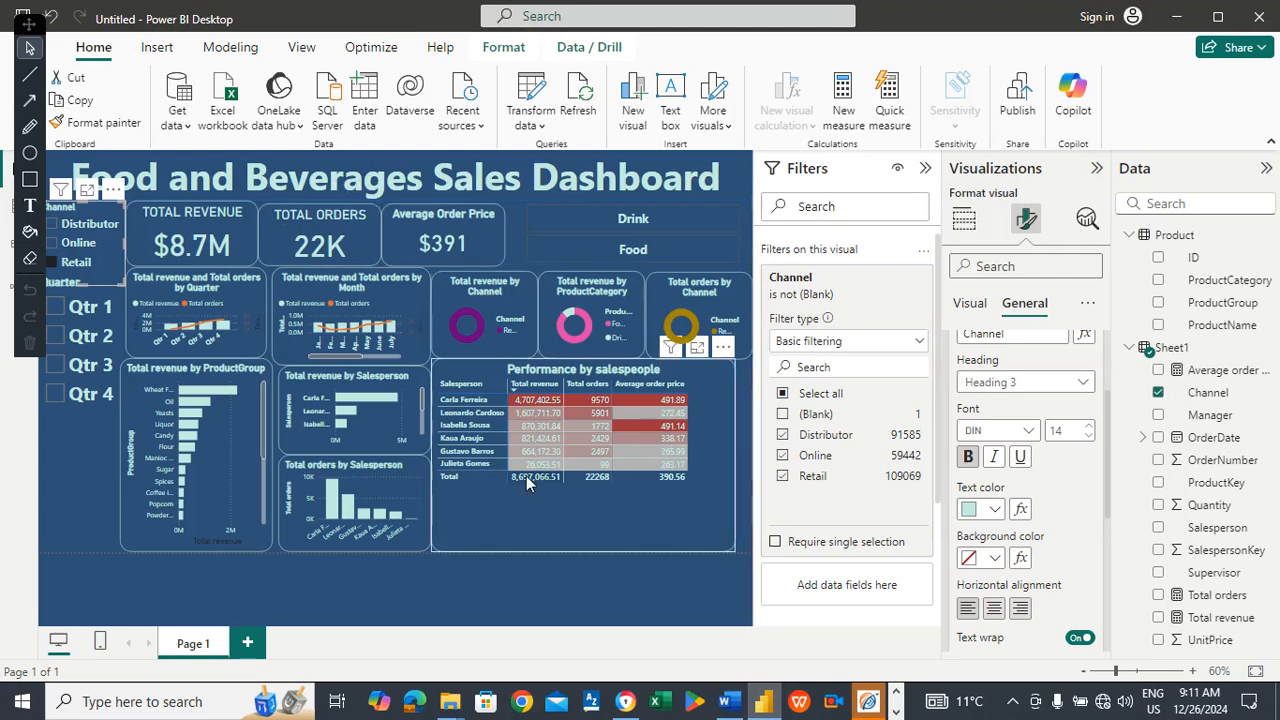
pyautogui.click(729, 701)
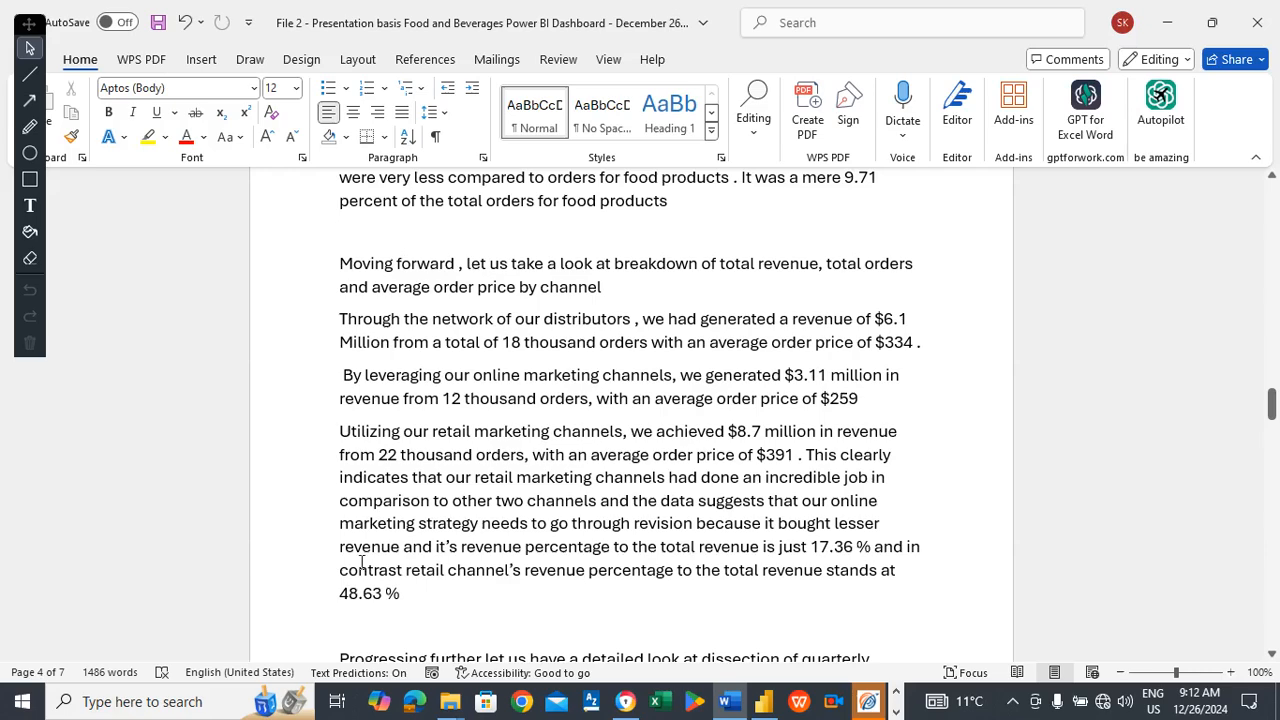
pyautogui.click(764, 703)
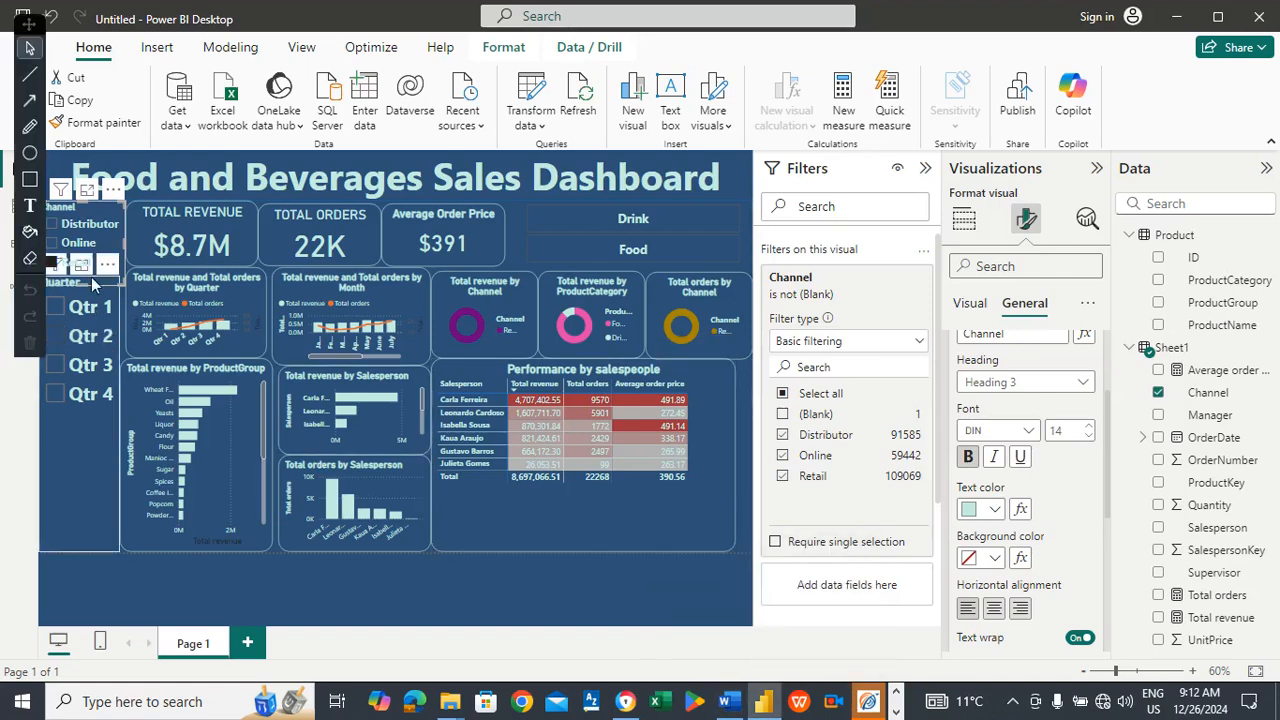
pyautogui.click(88, 268)
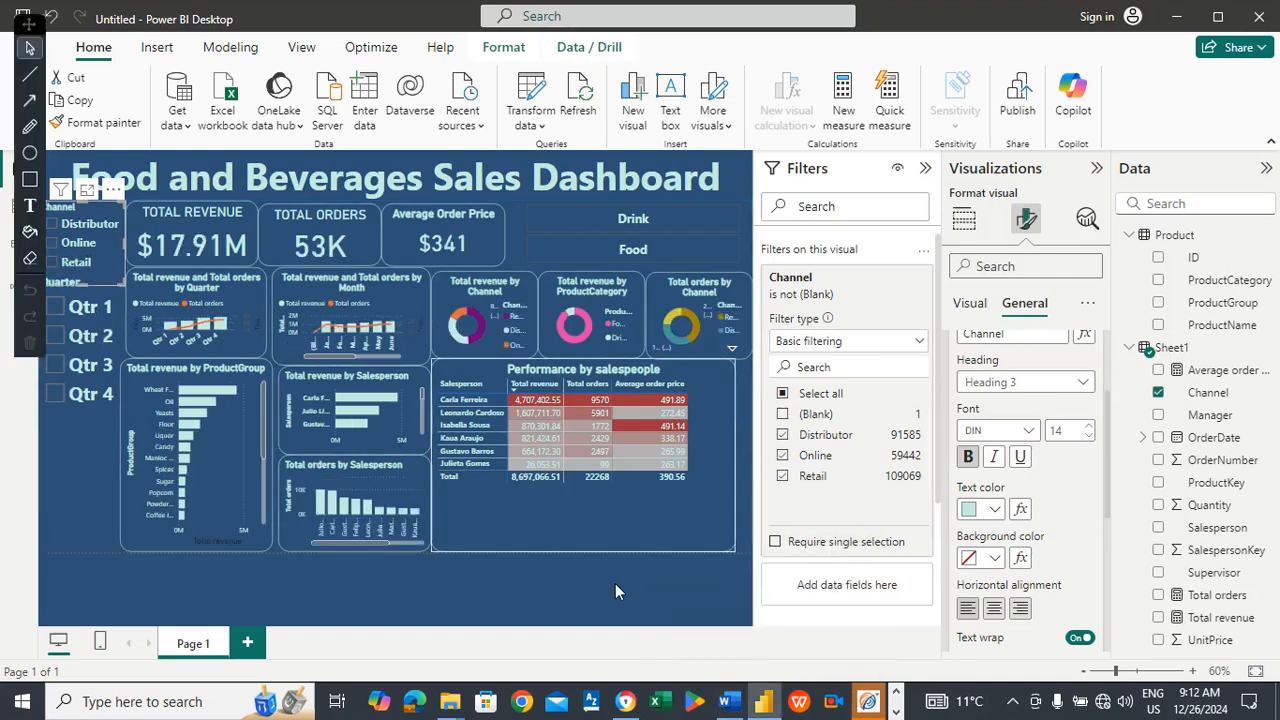
# Switch to the Word document and read the script section on quarterly revenue, orders and average order price.
pyautogui.click(729, 703)
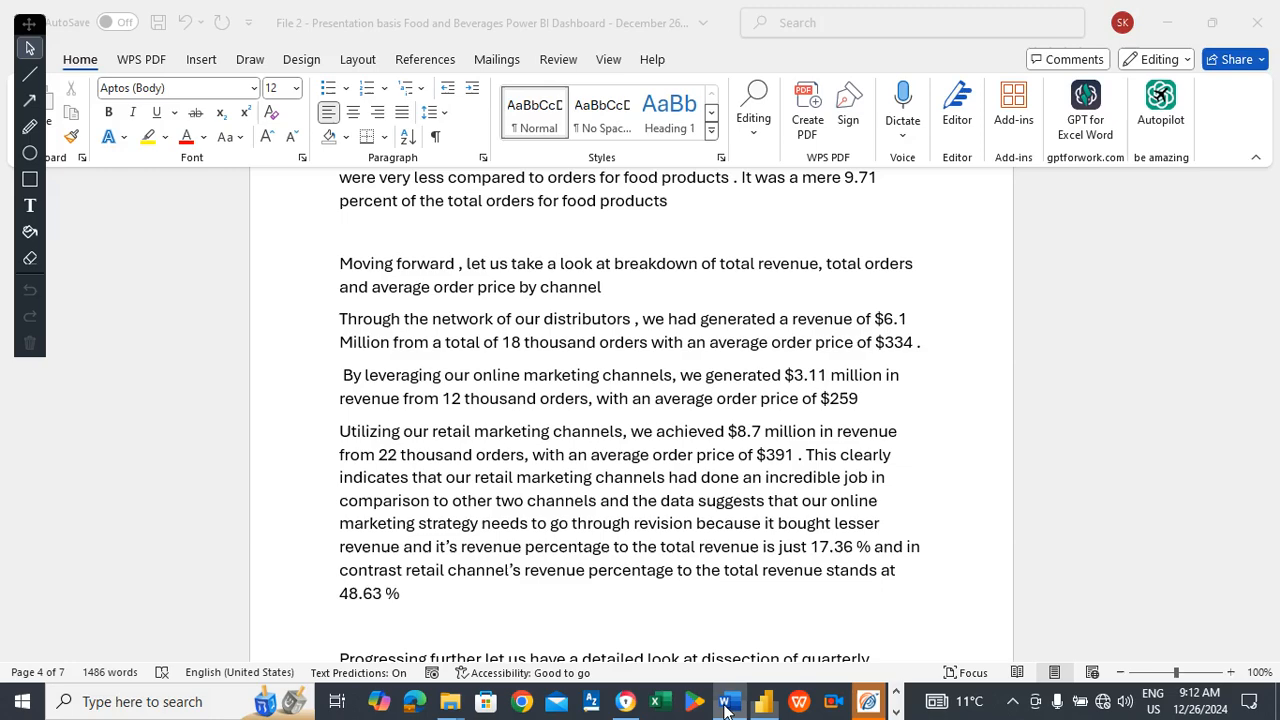
pyautogui.click(450, 617)
pyautogui.moveTo(1272, 410); pyautogui.dragTo(1272, 440)
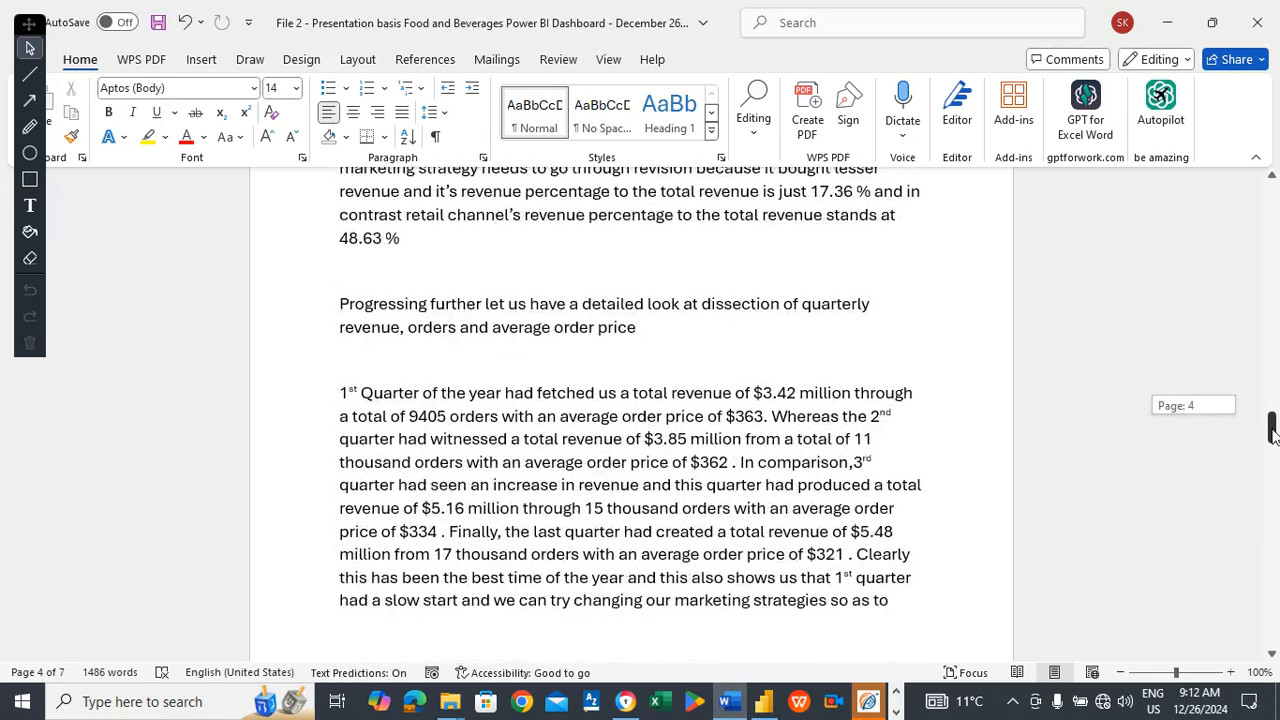
pyautogui.click(676, 356)
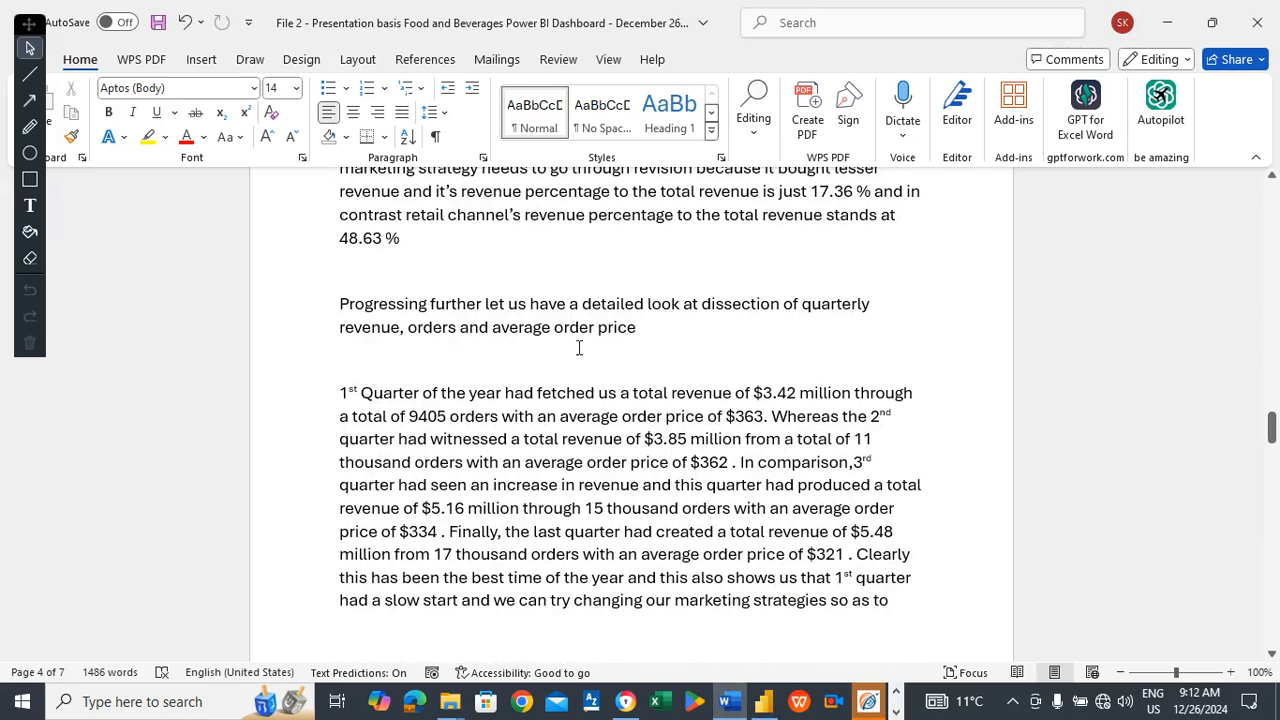
# Switch to Power BI, filter the dashboard by Qtr 1, compare the cards with the Word script, and clear the selection.
pyautogui.click(774, 702)
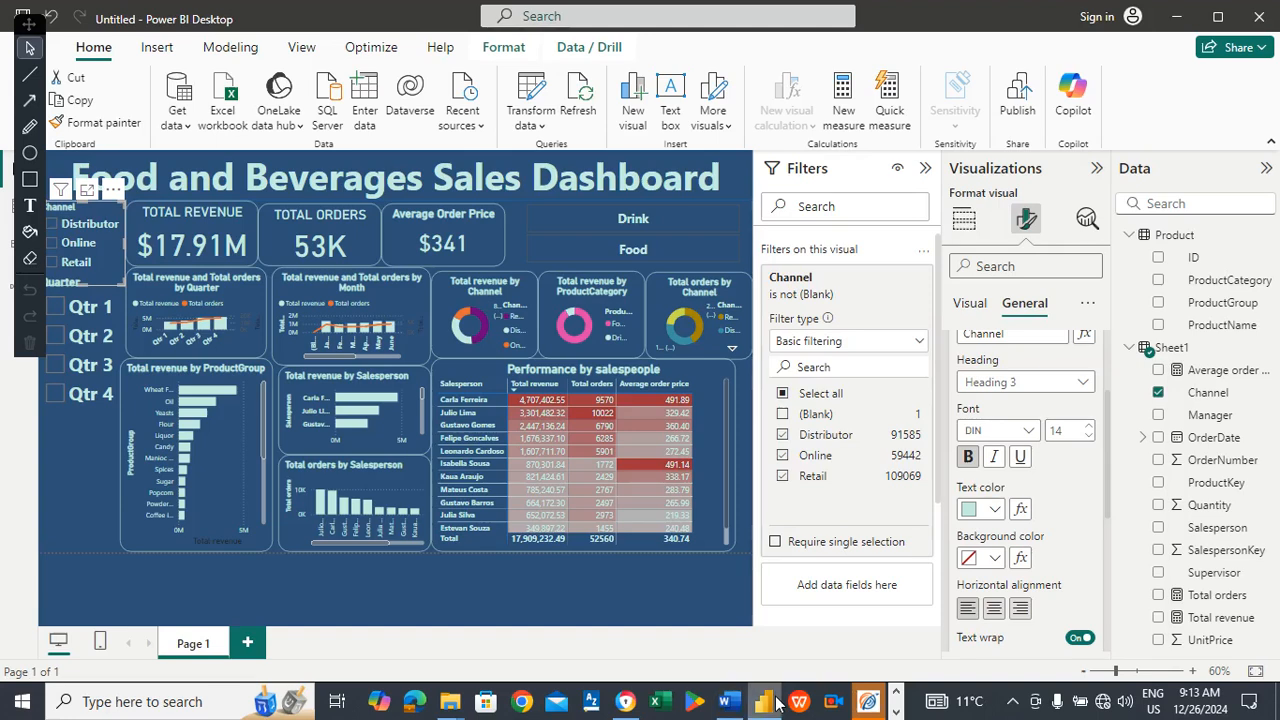
pyautogui.click(85, 316)
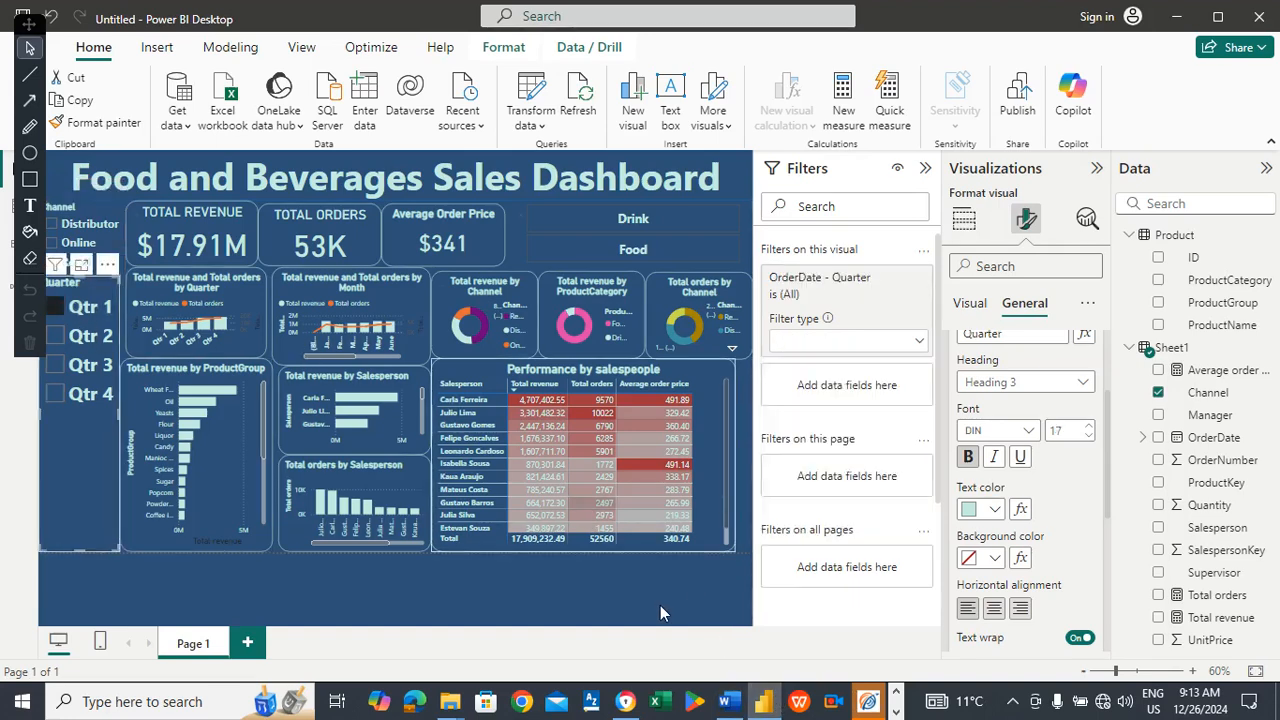
pyautogui.click(729, 702)
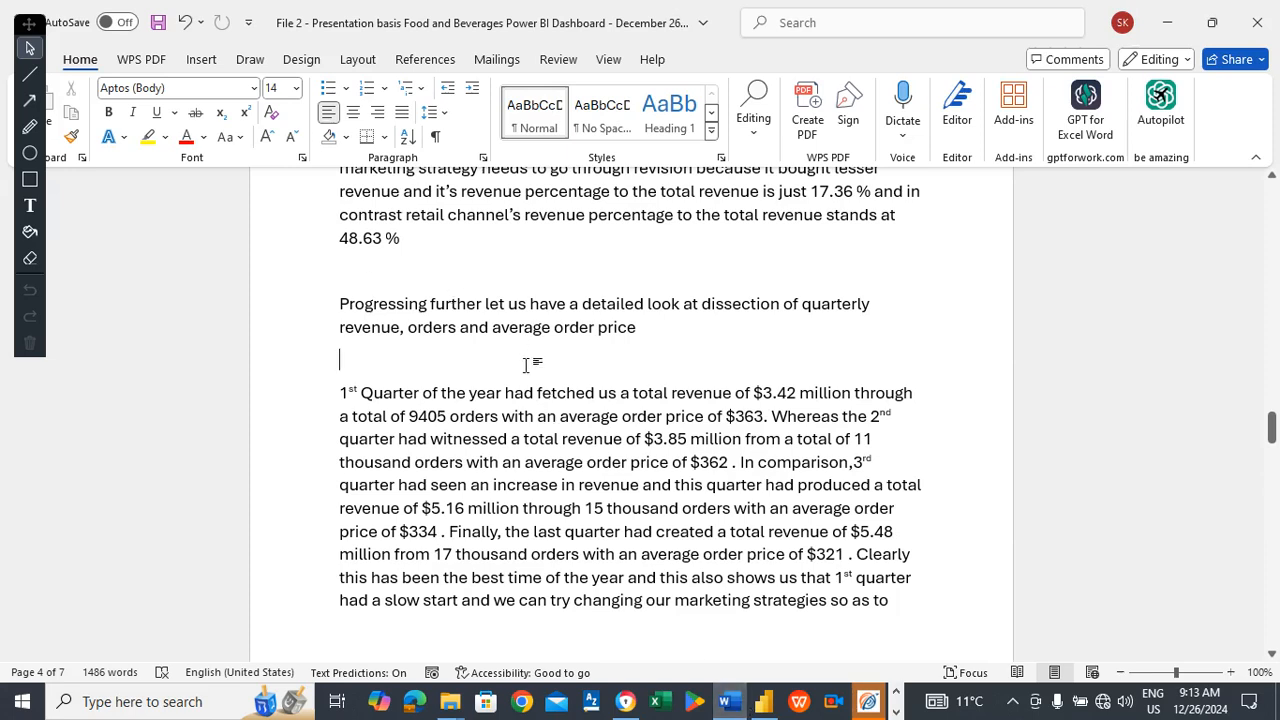
pyautogui.click(763, 702)
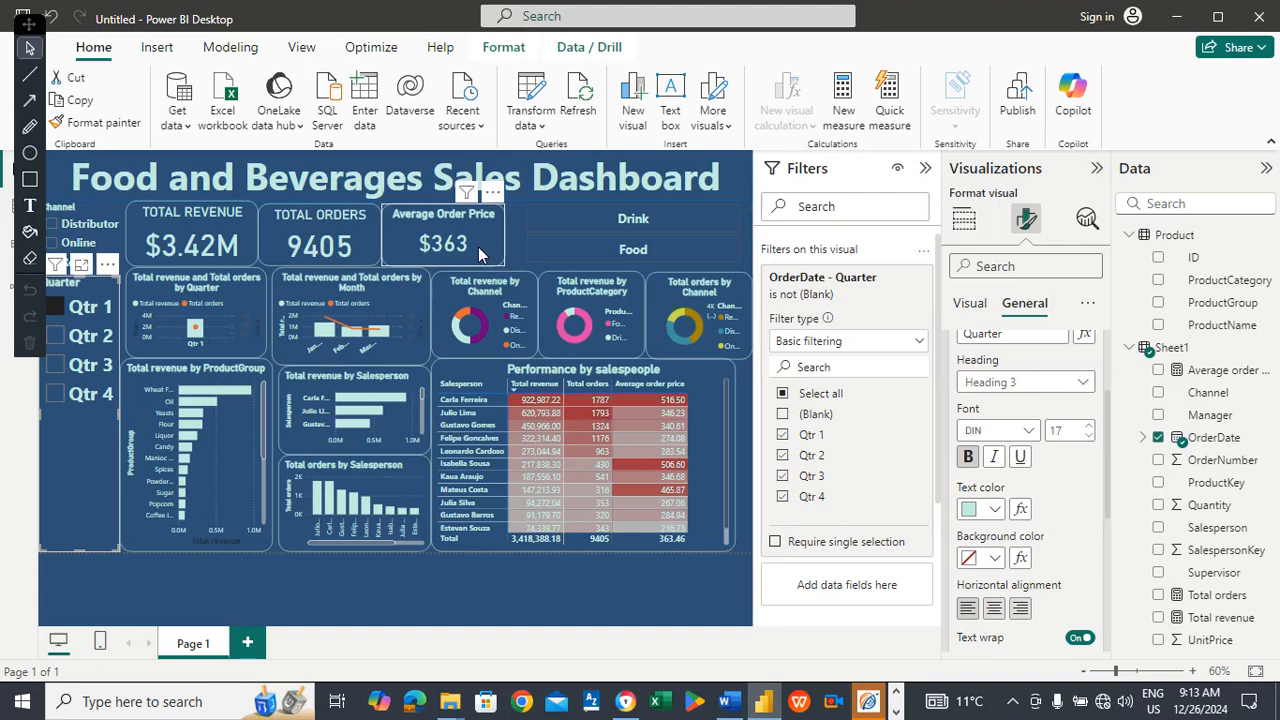
pyautogui.click(88, 308)
# Filter the dashboard by Qtr 2, compare the cards with the Word script, and clear the selection.
pyautogui.click(78, 340)
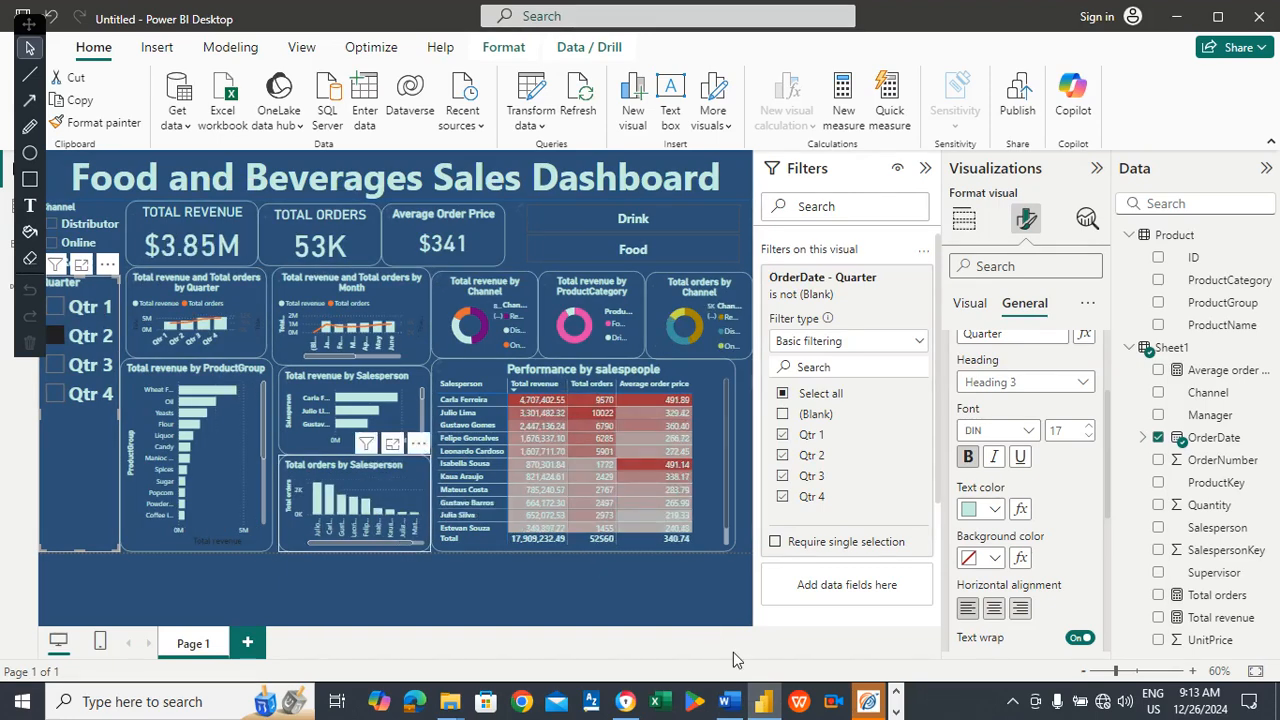
pyautogui.click(728, 701)
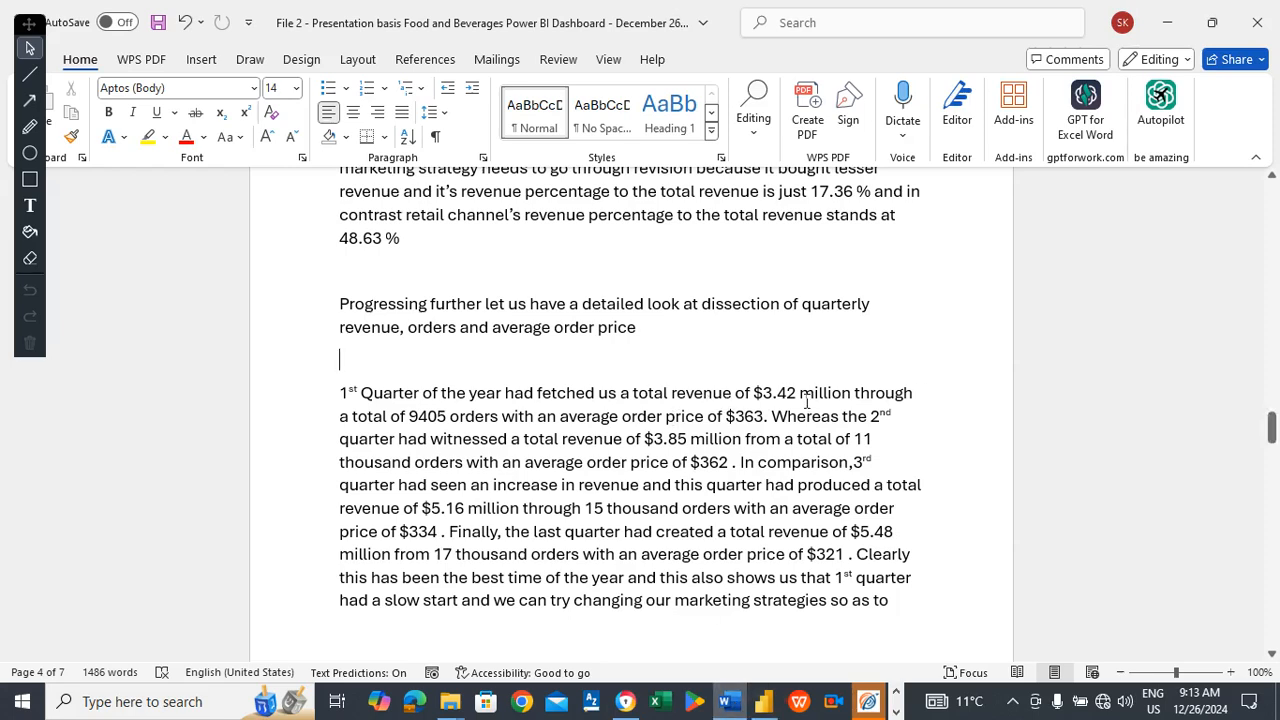
pyautogui.hotkey('alt', 'Tab')
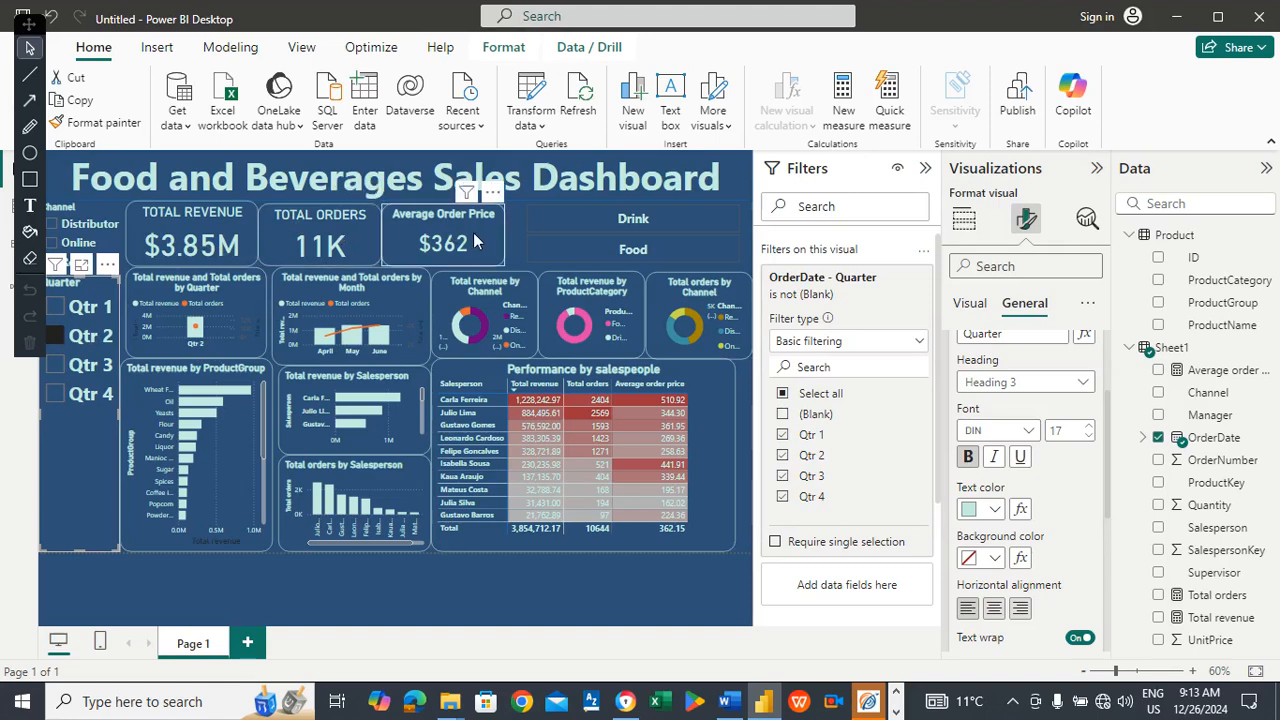
pyautogui.click(90, 339)
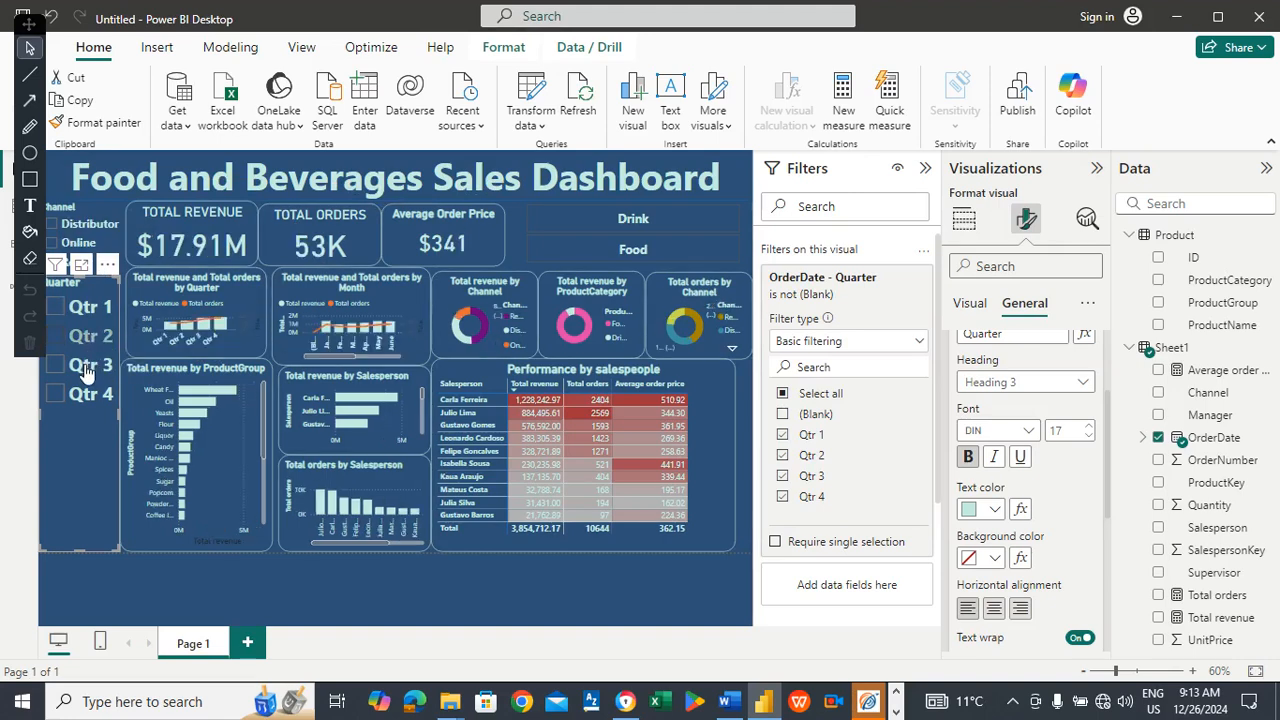
# Filter the dashboard by Qtr 3, check the cards against the Word script, and clear the quarter selection.
pyautogui.click(86, 369)
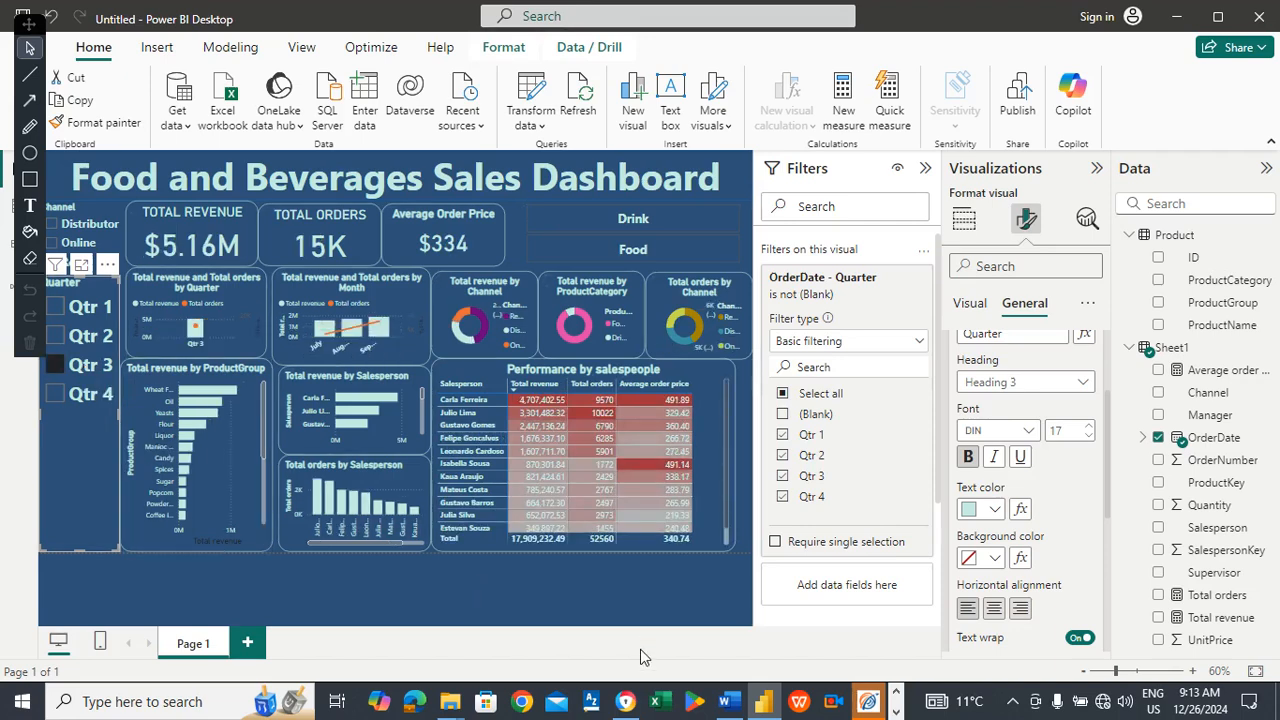
pyautogui.click(731, 703)
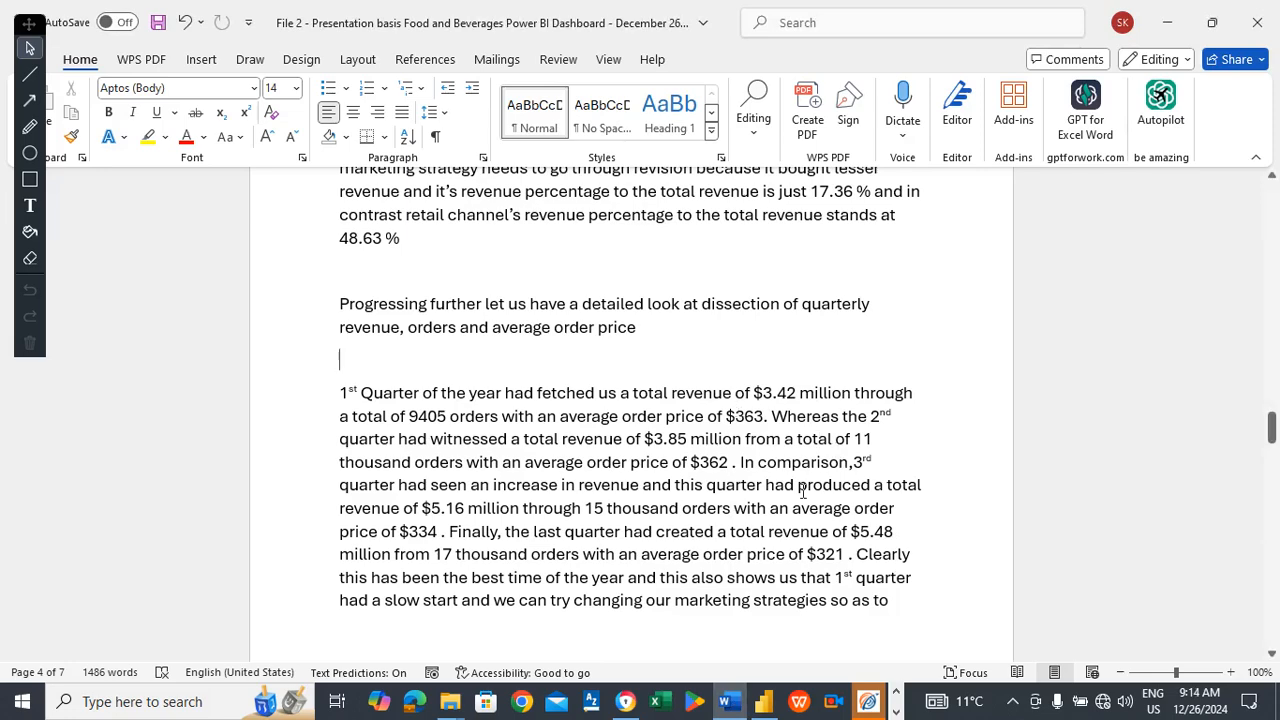
pyautogui.click(763, 701)
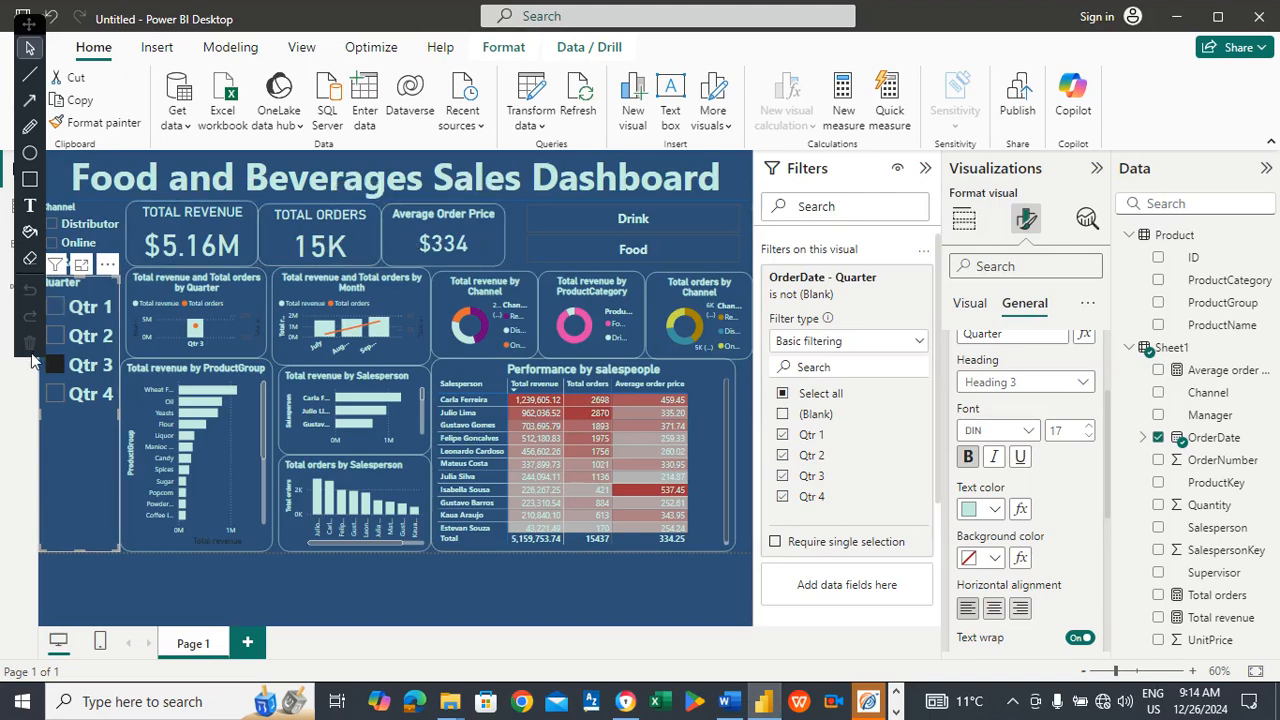
pyautogui.click(86, 372)
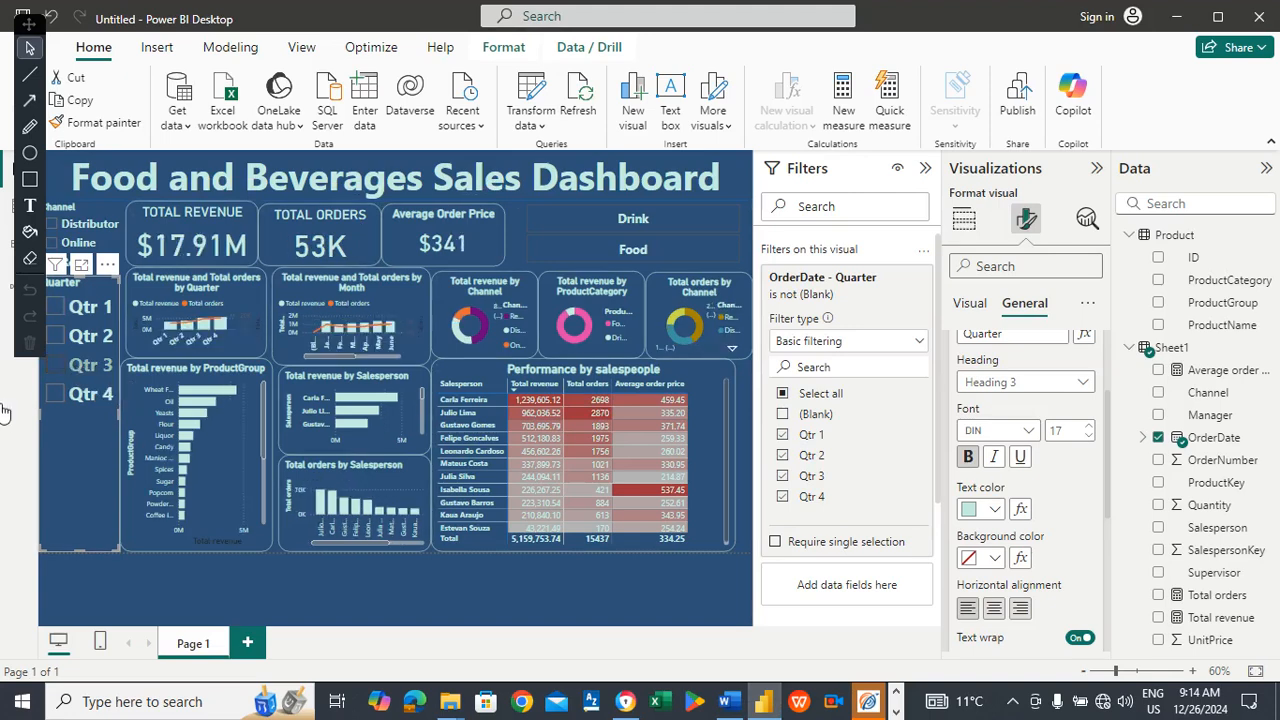
# Filter the dashboard by Qtr 4, verify the cards against the Word script, and remove the quarter selection.
pyautogui.click(79, 398)
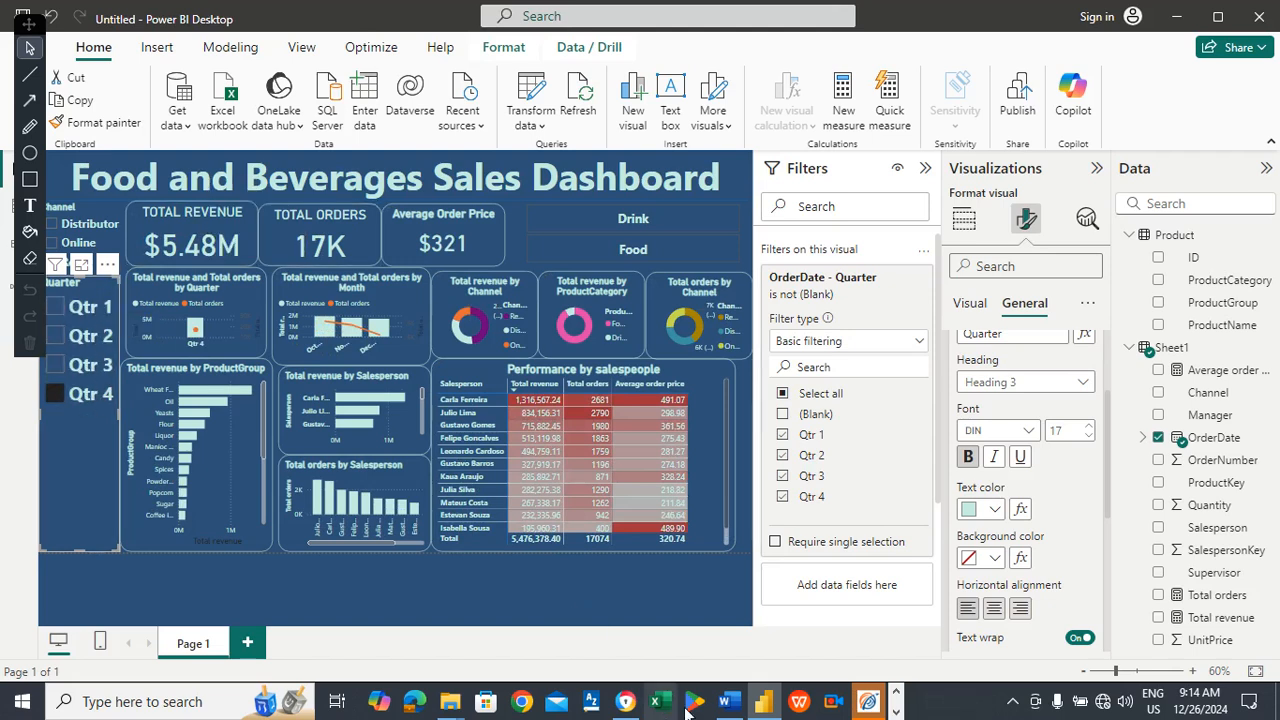
pyautogui.click(733, 703)
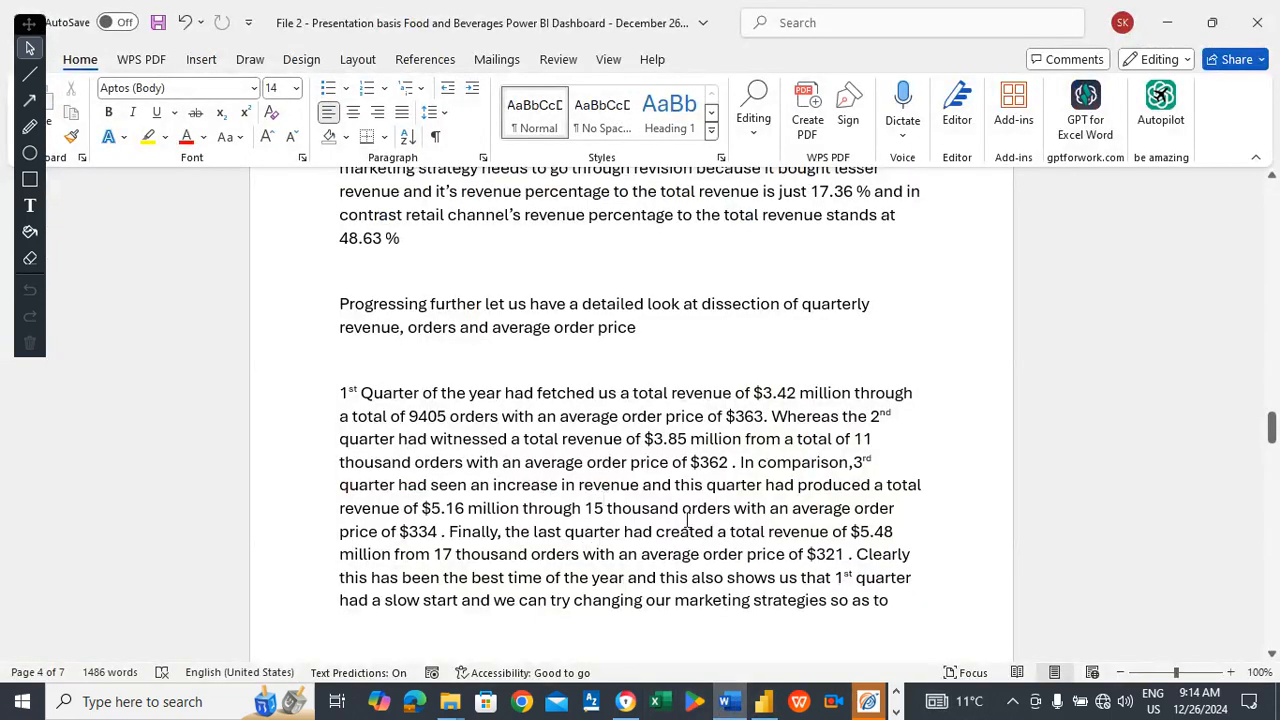
pyautogui.hotkey('alt', 'Tab')
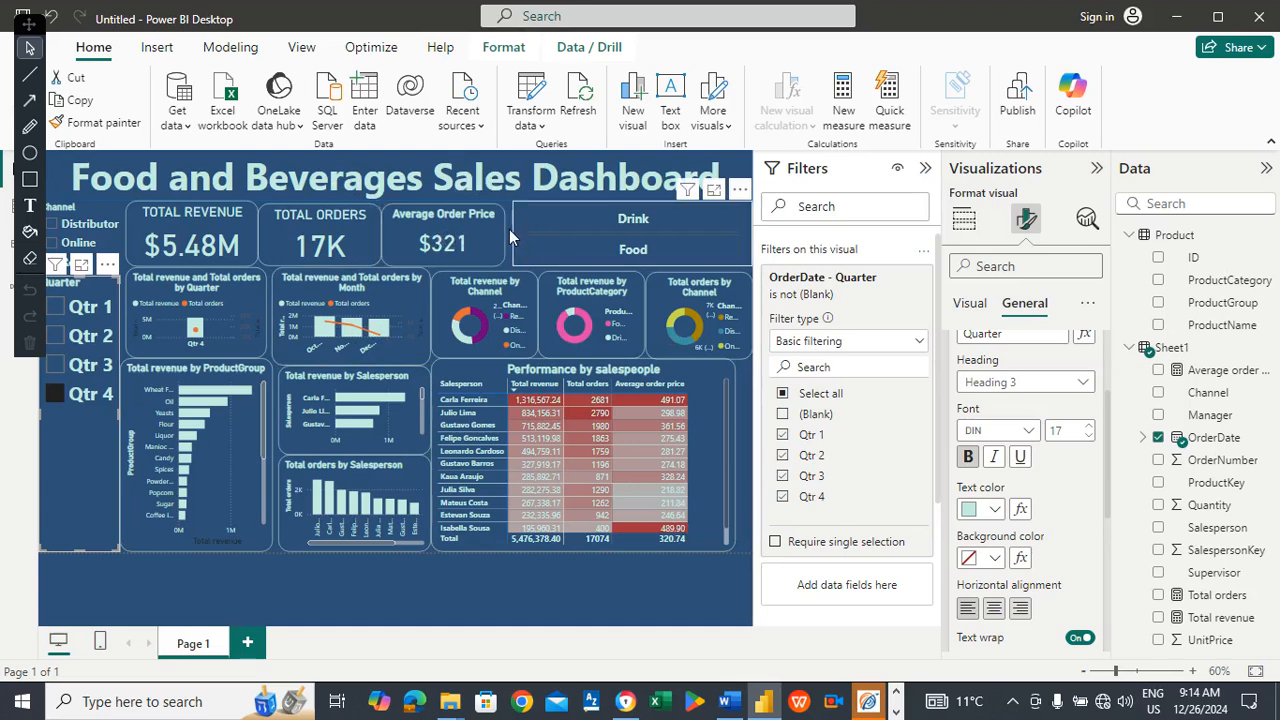
pyautogui.click(87, 400)
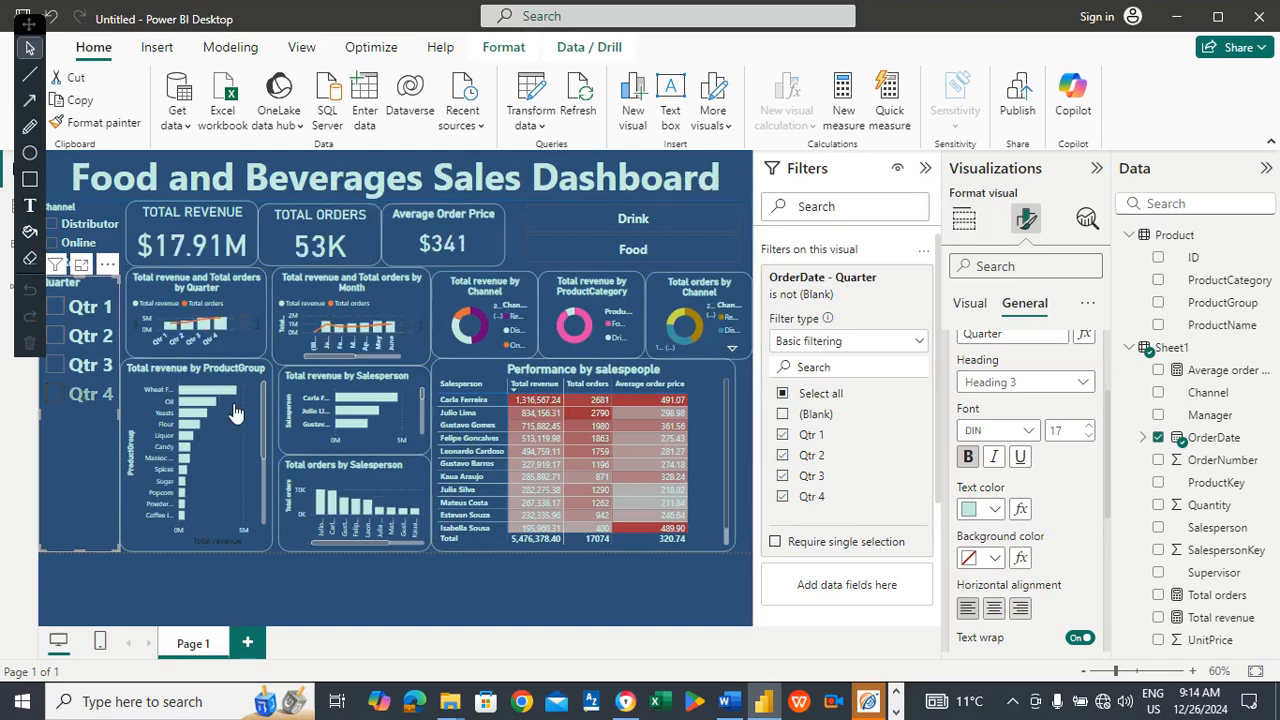
# Switch to the Word document and read the remarks on the slow first quarter and the revenue breakdown by product group.
pyautogui.click(729, 702)
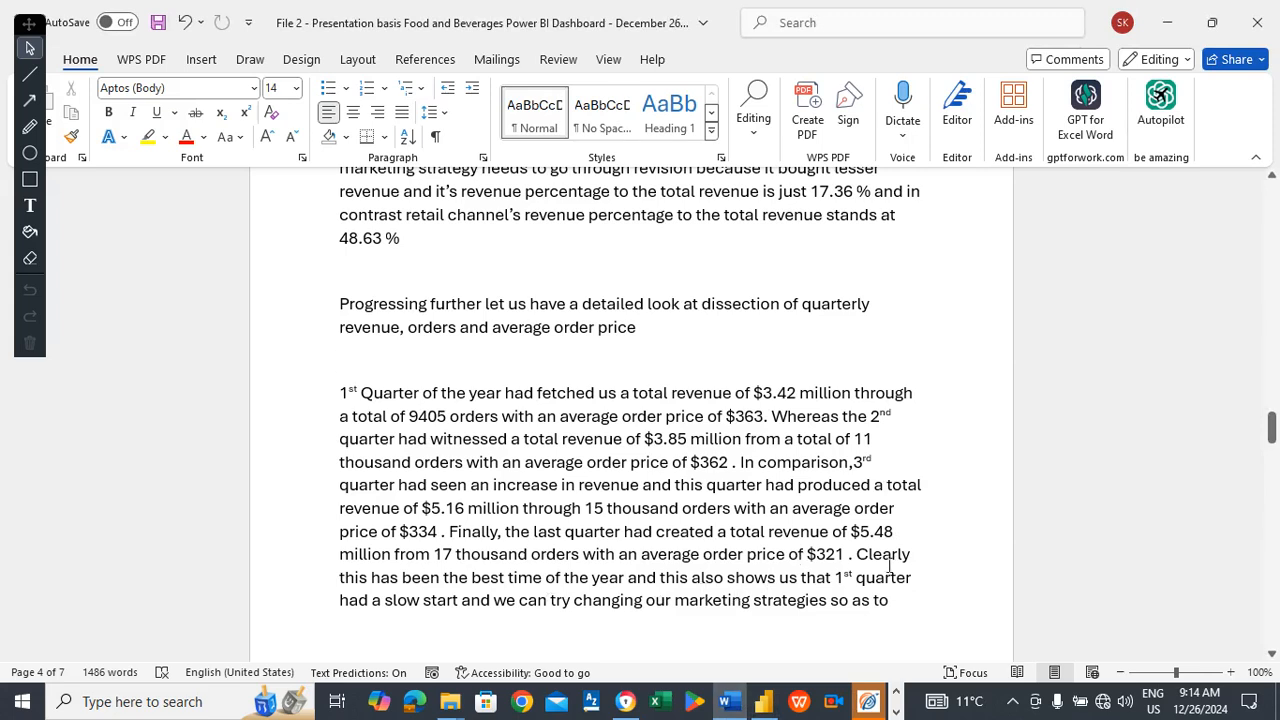
pyautogui.click(517, 641)
pyautogui.moveTo(1270, 430); pyautogui.dragTo(1272, 456)
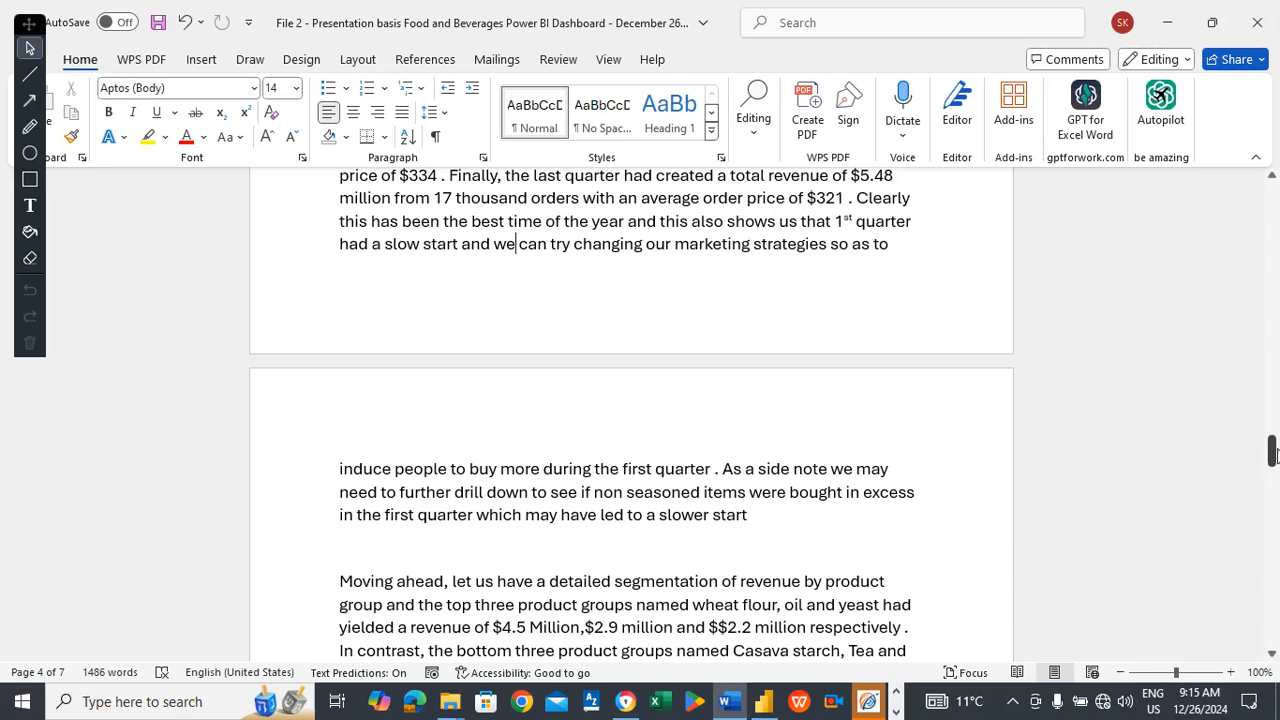
pyautogui.moveTo(1275, 460); pyautogui.dragTo(1274, 463)
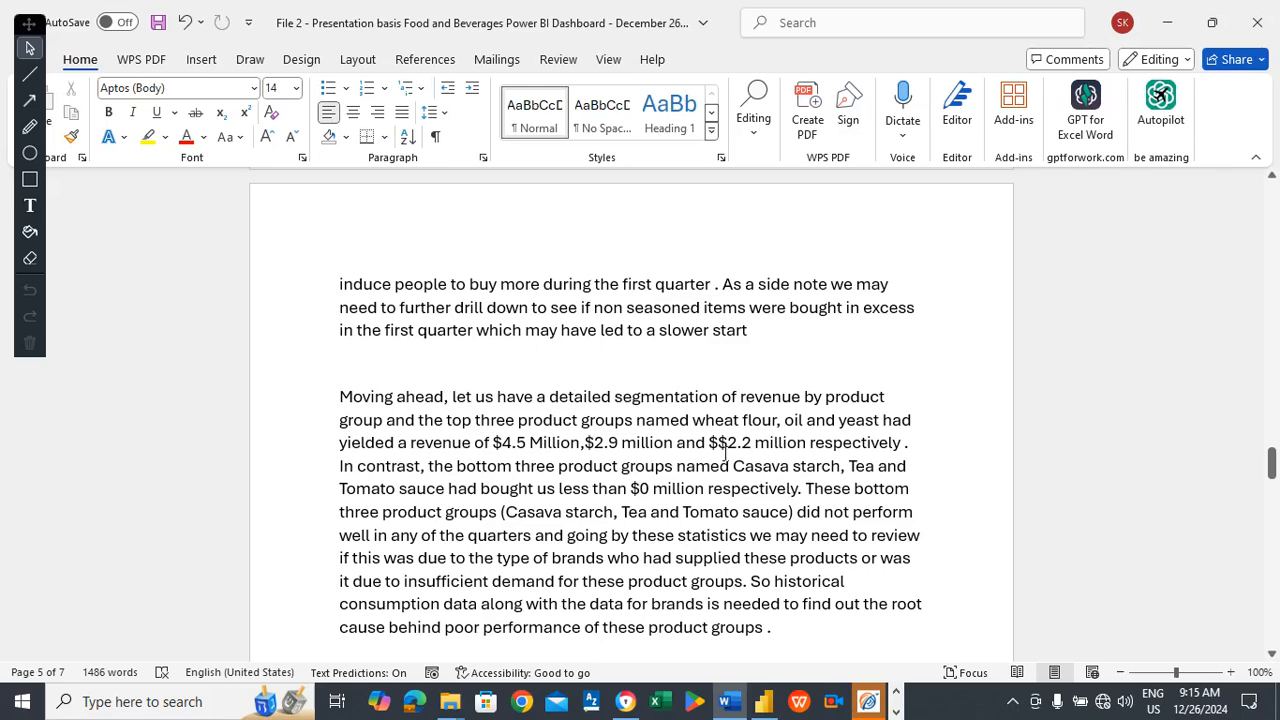
# Compare wheat flour, oil and yeasts in the enlarged Total revenue by ProductGroup chart with the Word script, and return to the report.
pyautogui.click(760, 702)
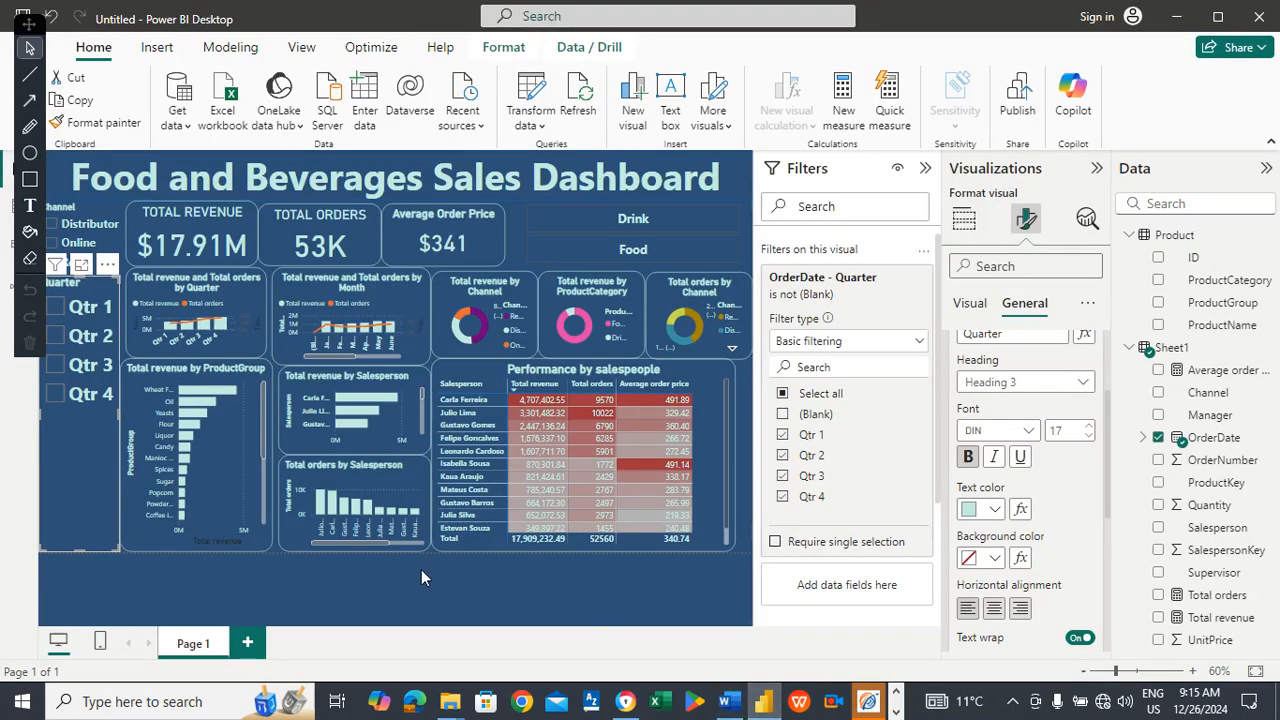
pyautogui.hotkey('alt', 'Tab')
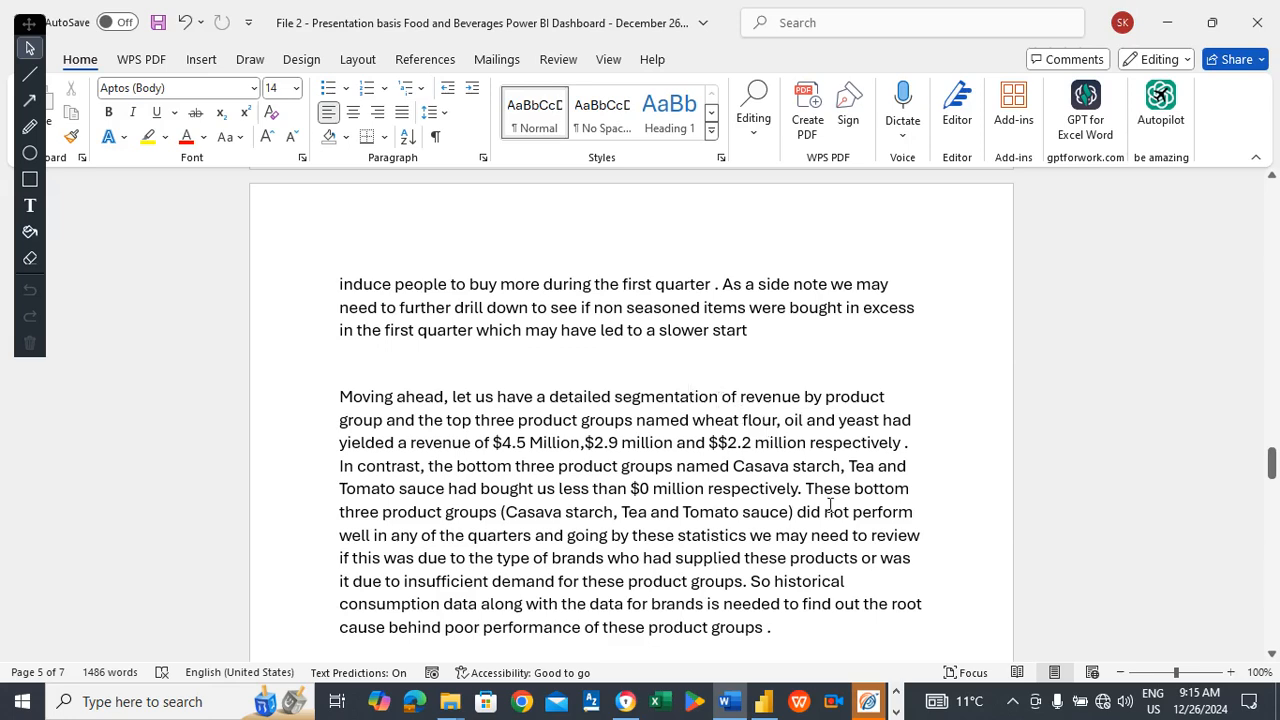
pyautogui.click(766, 701)
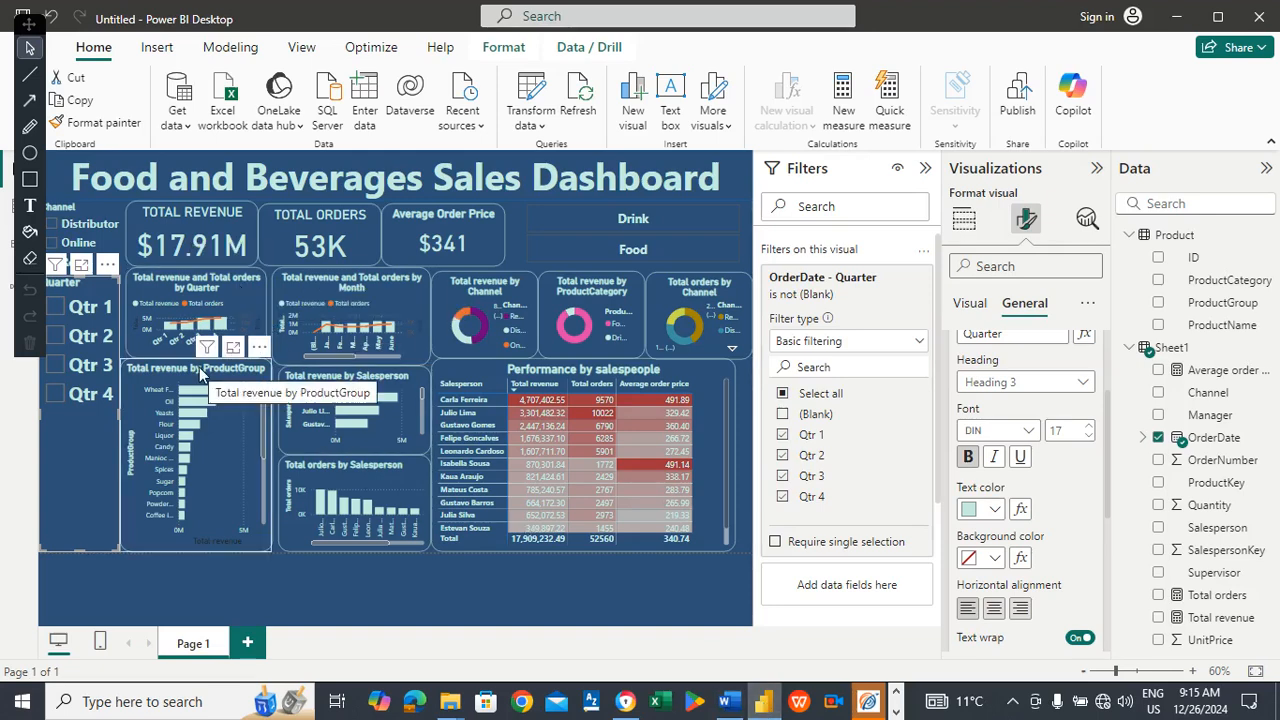
pyautogui.click(233, 348)
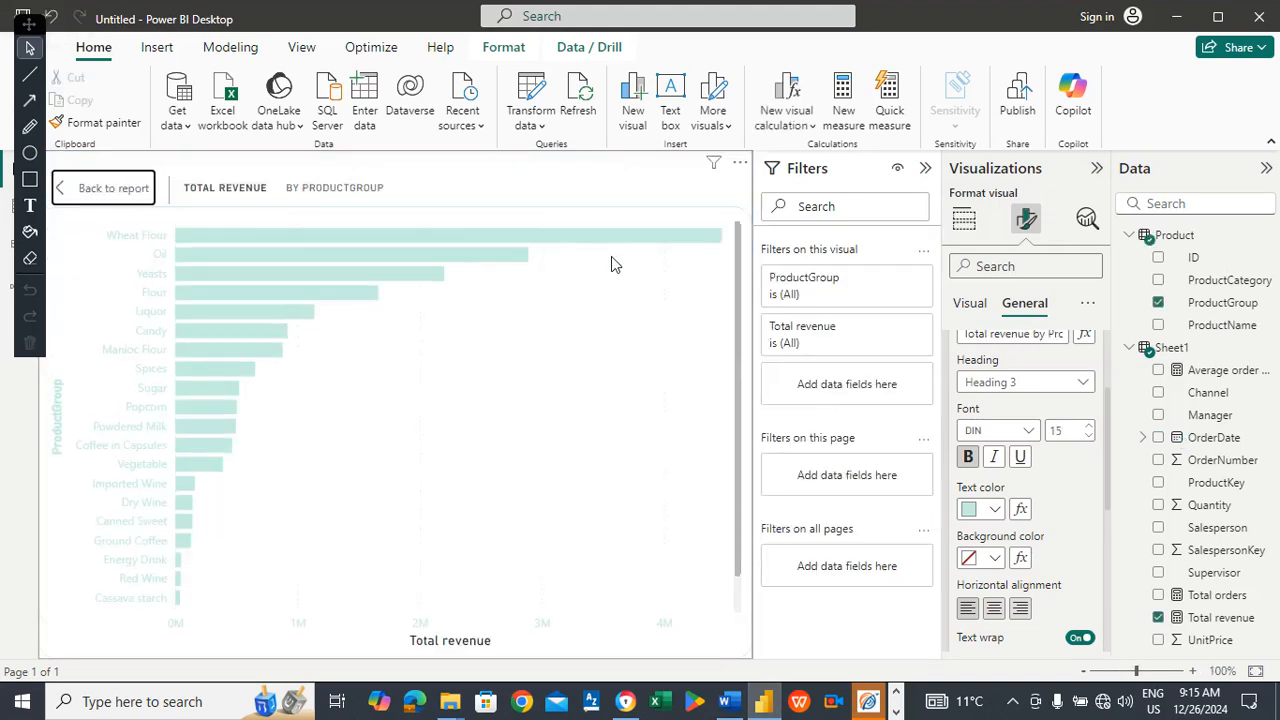
pyautogui.click(731, 703)
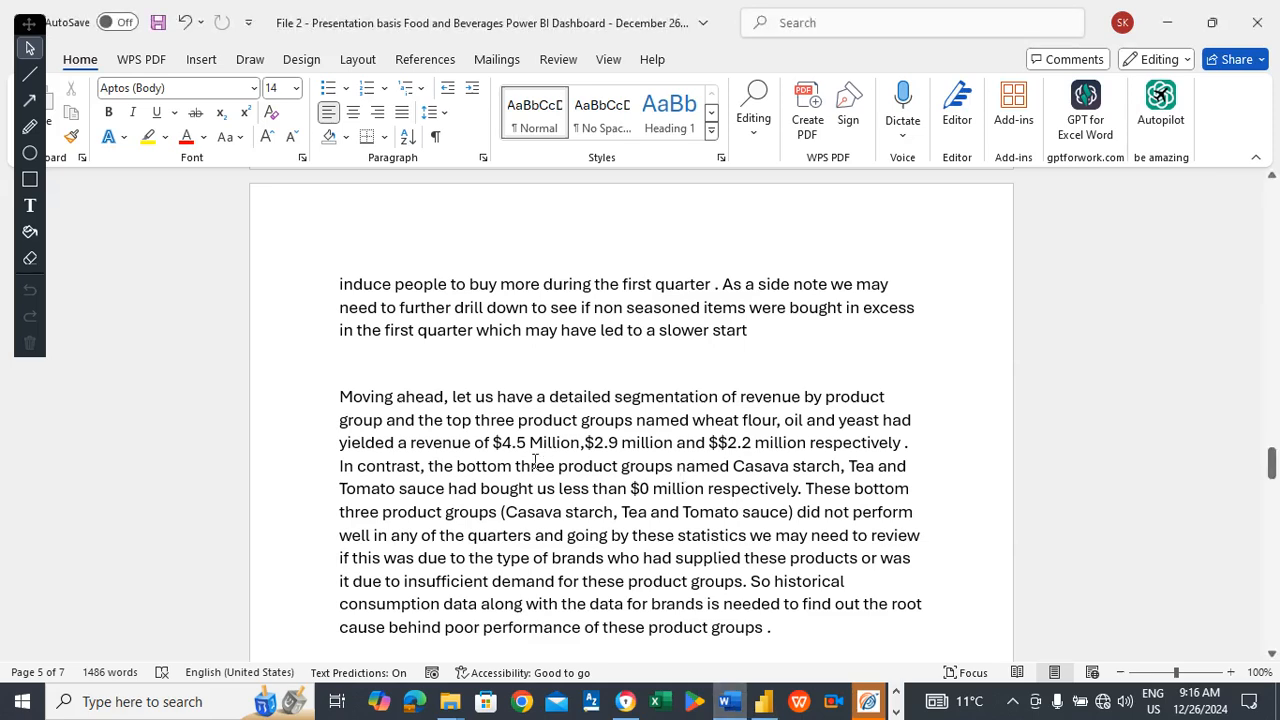
pyautogui.hotkey('alt', 'Tab')
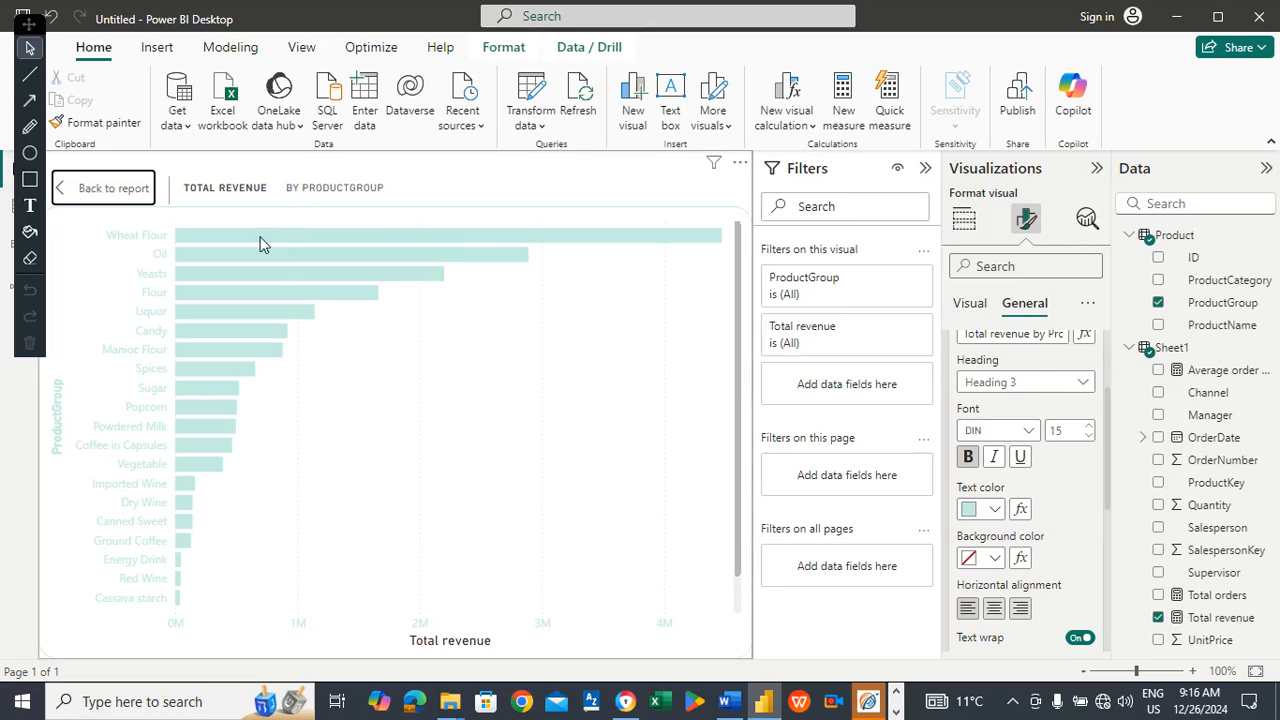
pyautogui.moveTo(257, 252)
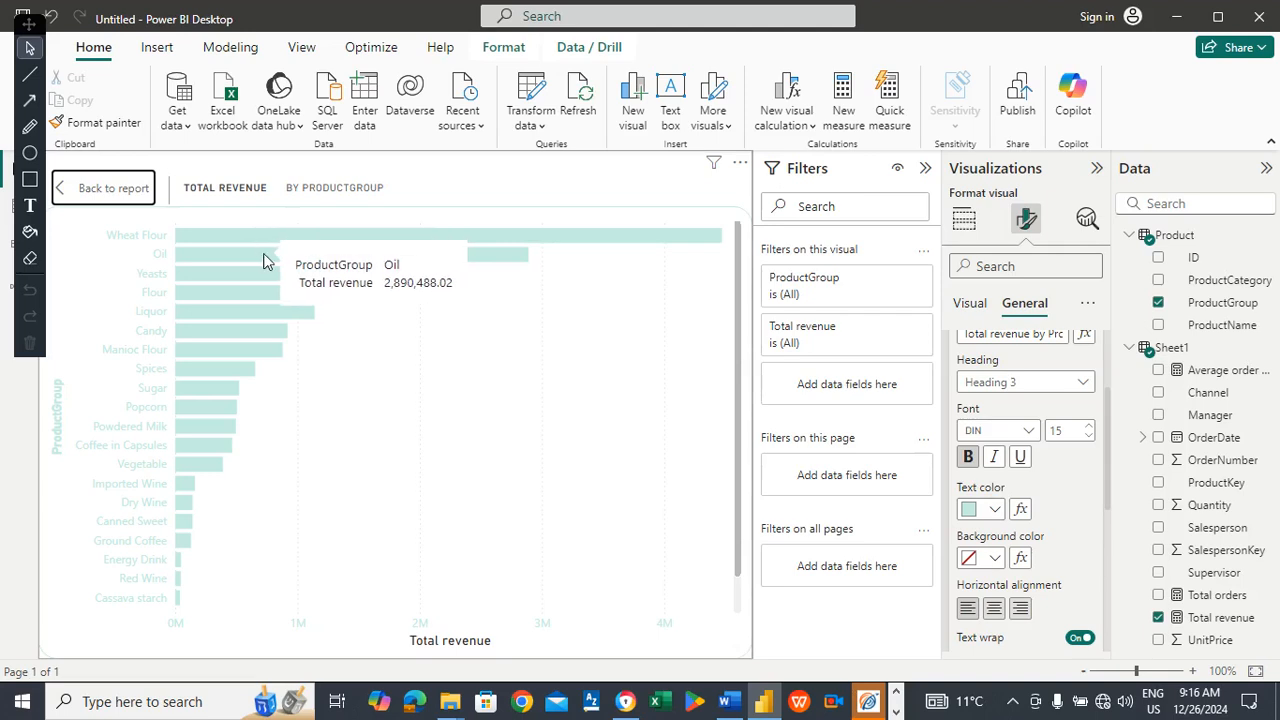
pyautogui.moveTo(251, 275)
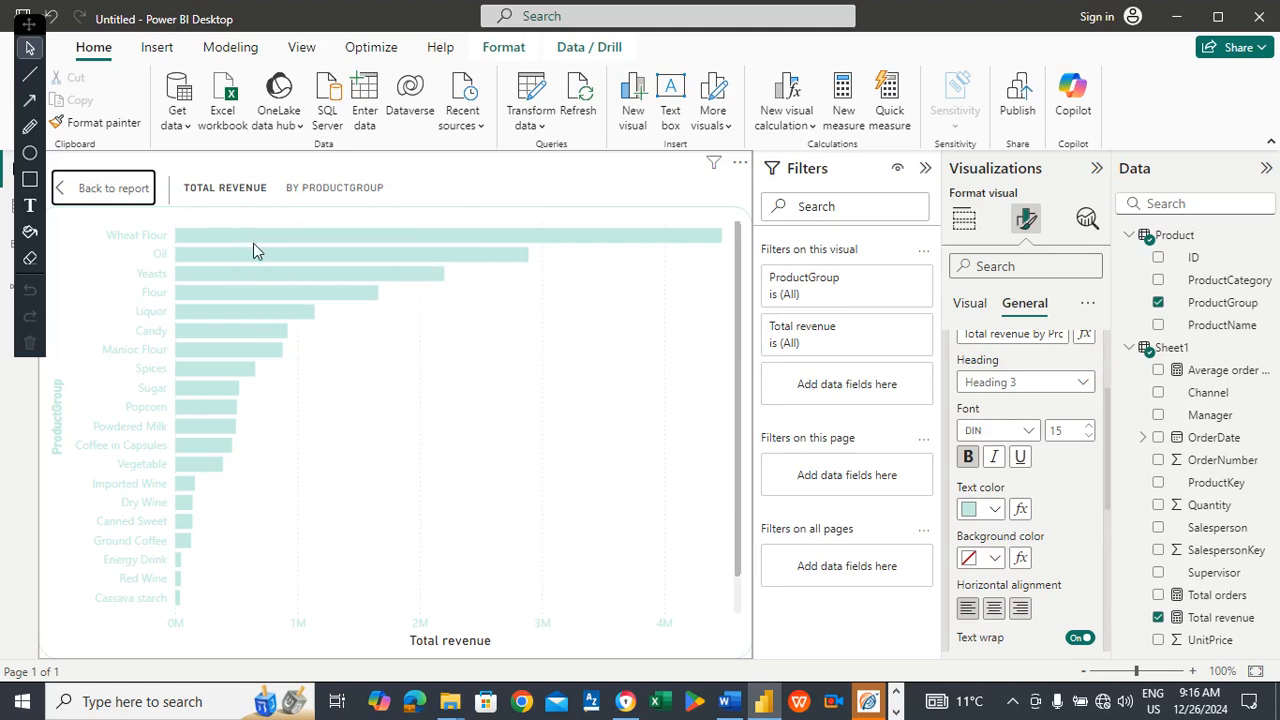
pyautogui.click(113, 188)
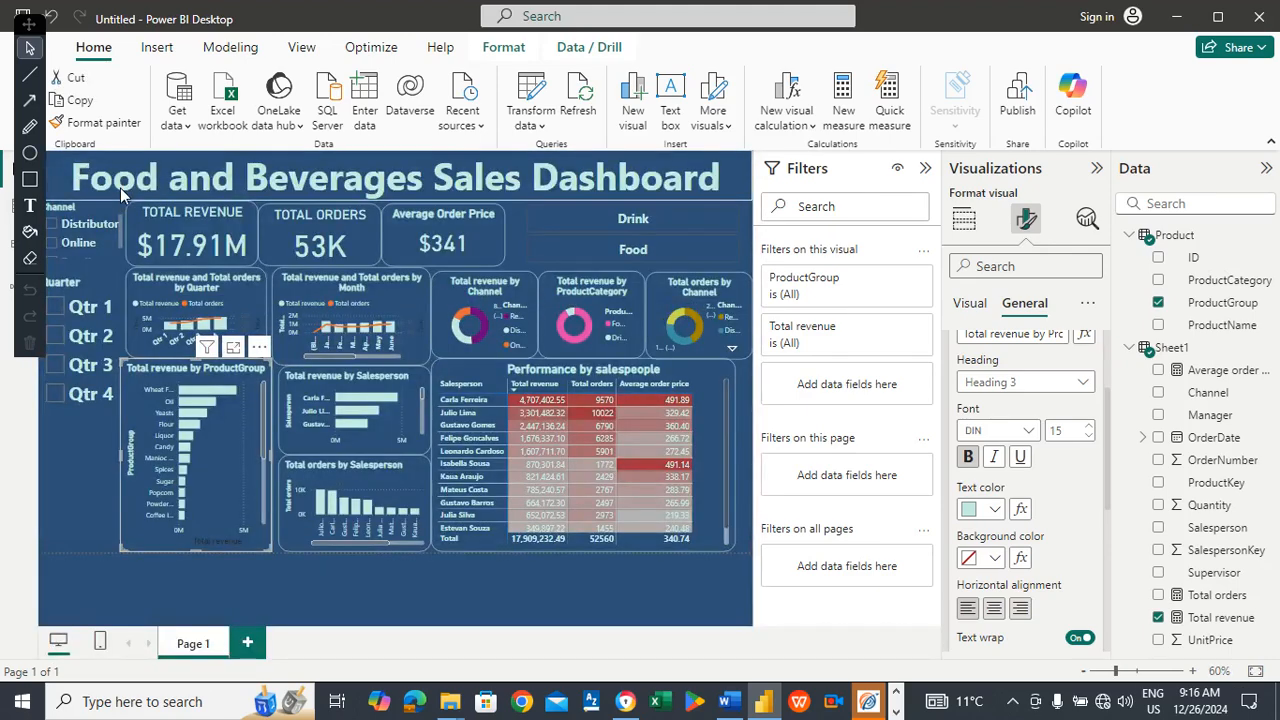
# Read the Word remarks on the bottom three product groups, check them in the enlarged ProductGroup revenue chart, and return to the report.
pyautogui.press('alt')
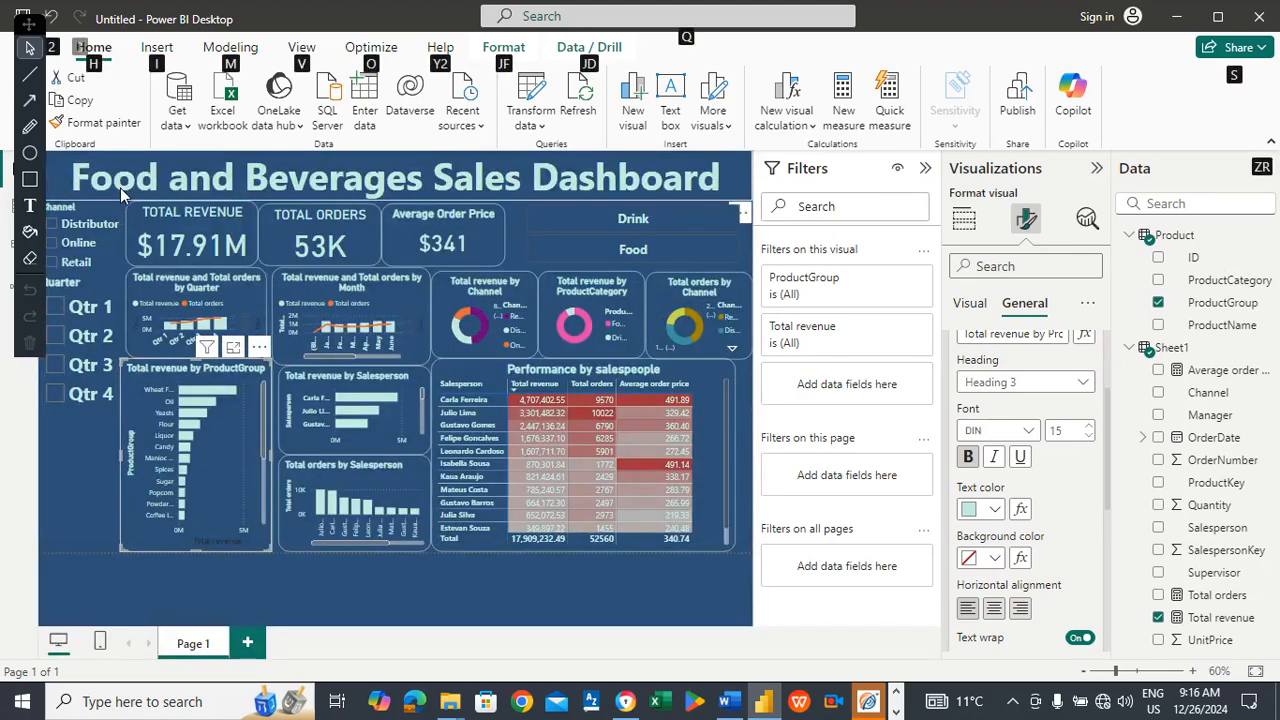
pyautogui.hotkey('alt', 'Tab')
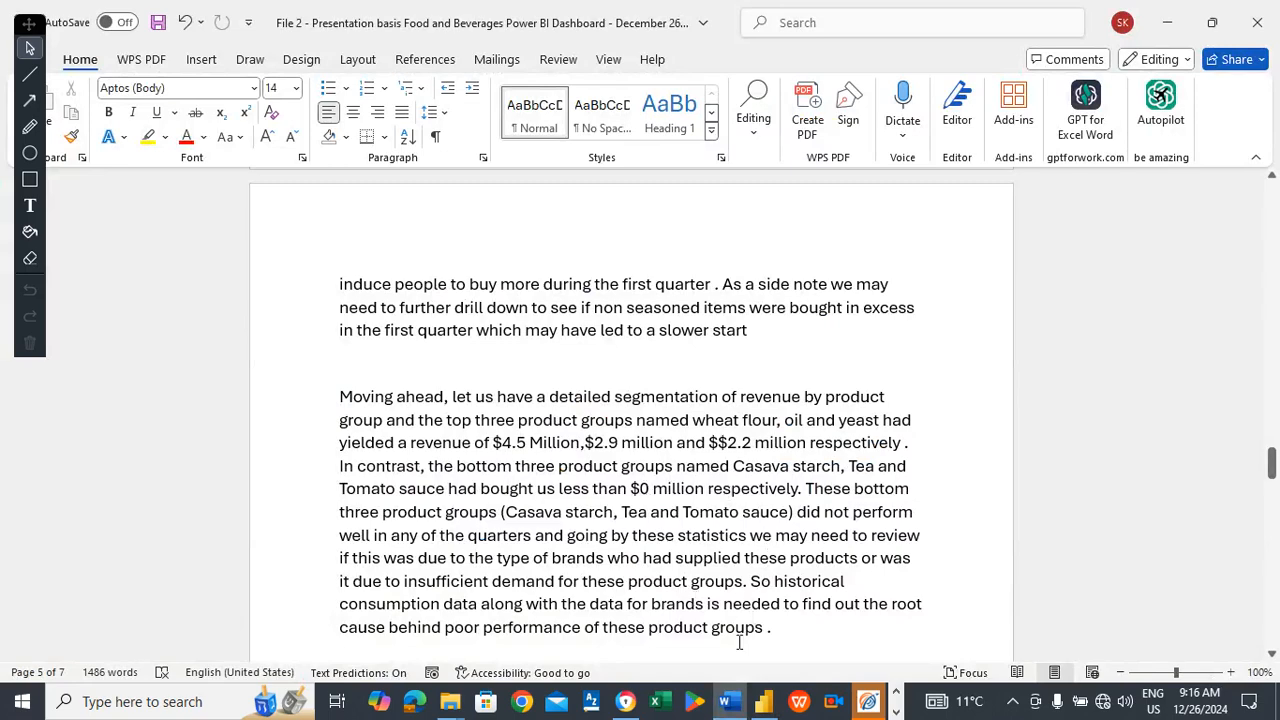
pyautogui.click(764, 702)
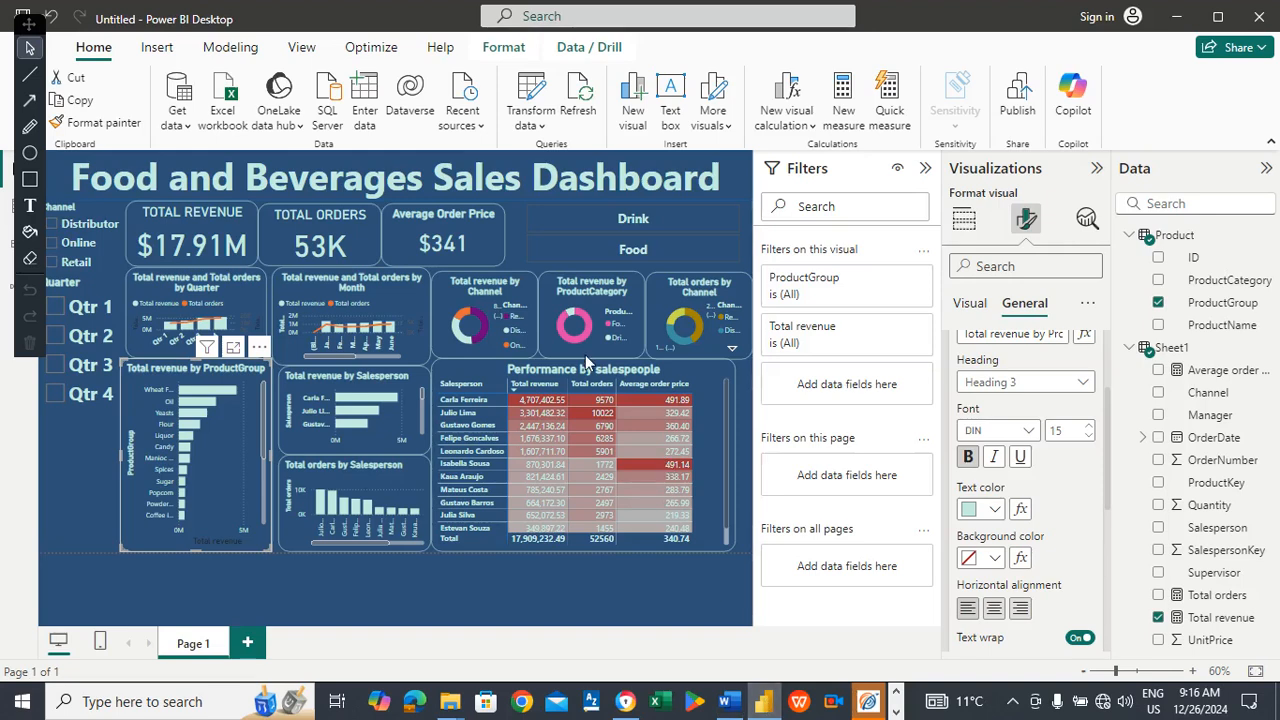
pyautogui.click(234, 347)
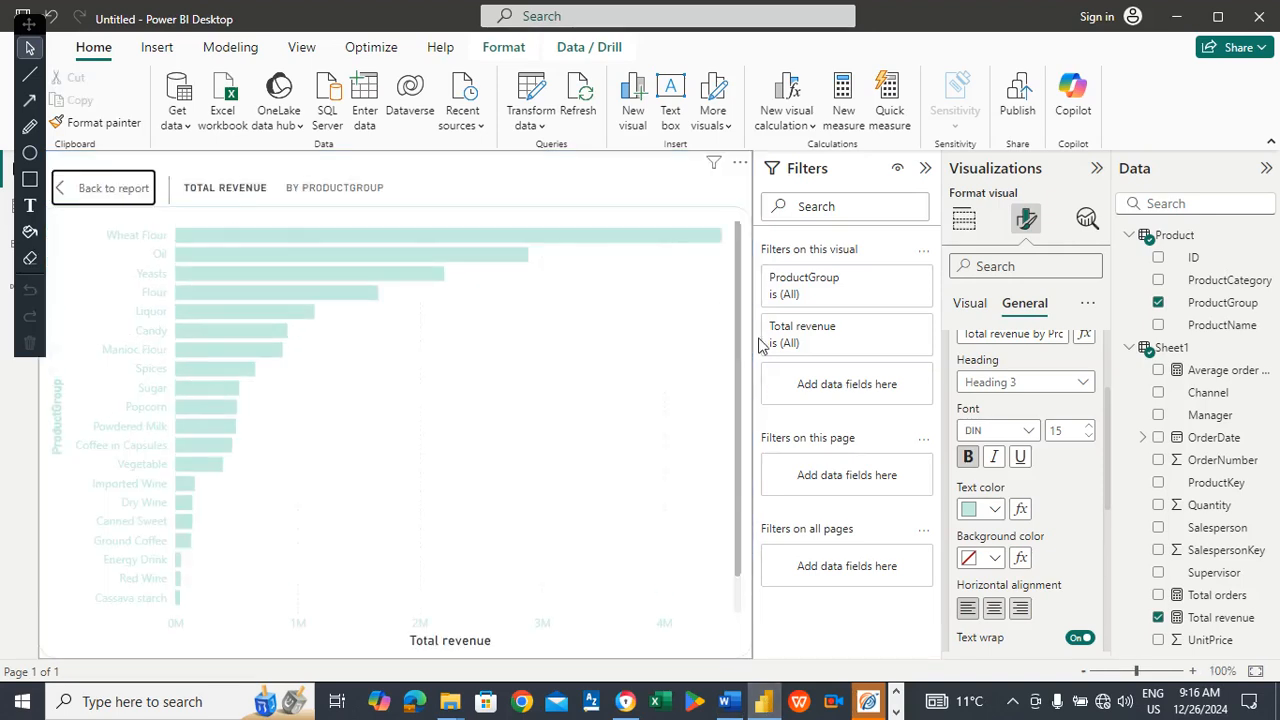
pyautogui.moveTo(737, 266); pyautogui.dragTo(733, 368)
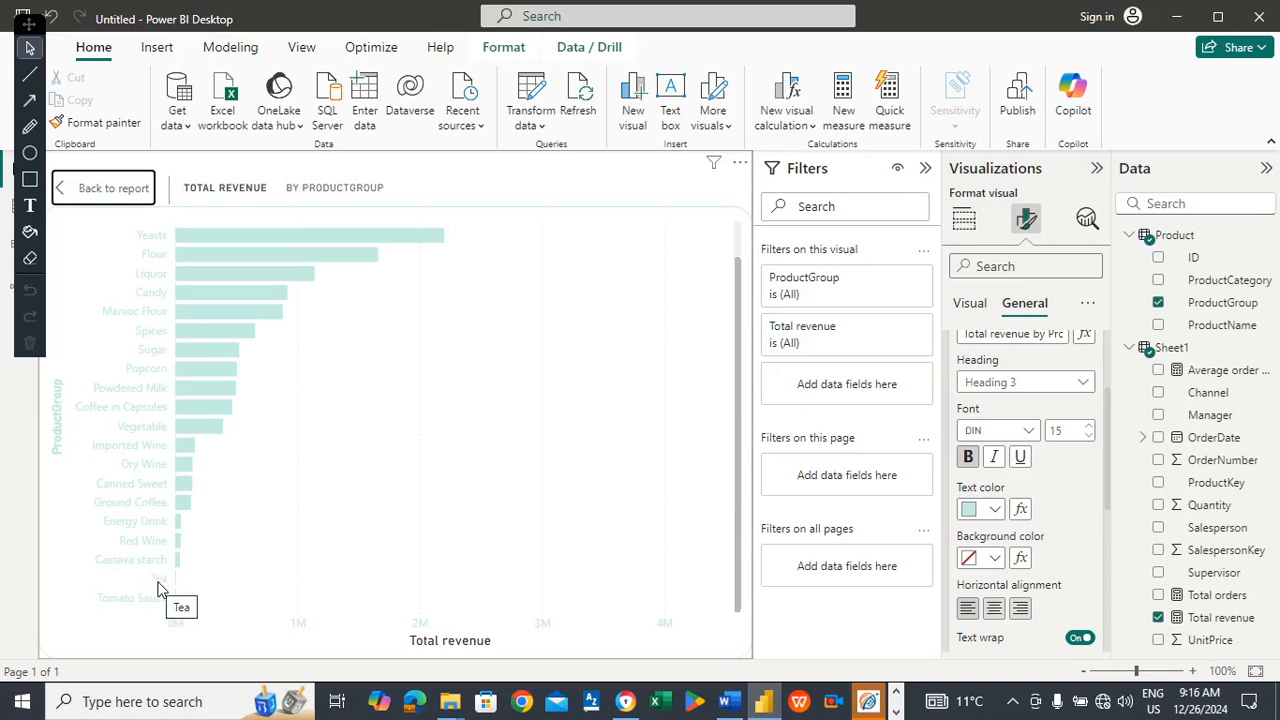
pyautogui.click(113, 189)
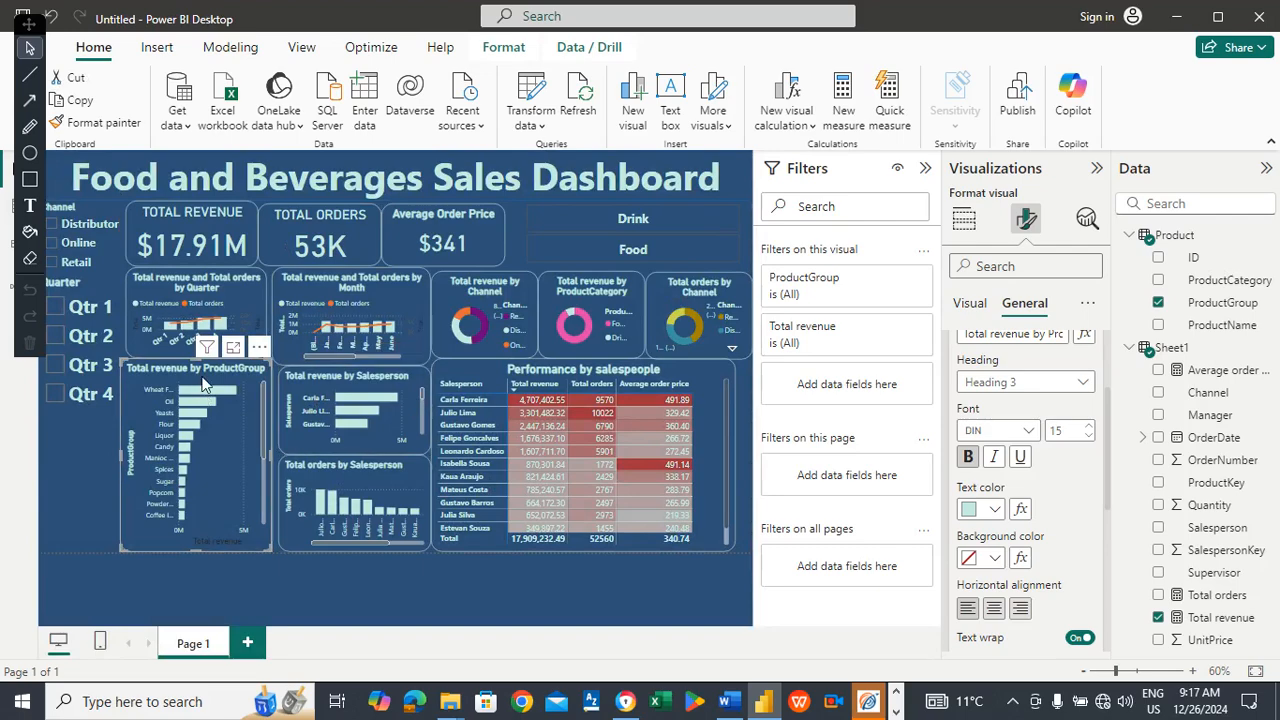
# Read the month-wise comparison in the Word script and check October and February in the enlarged monthly revenue and orders chart.
pyautogui.click(740, 710)
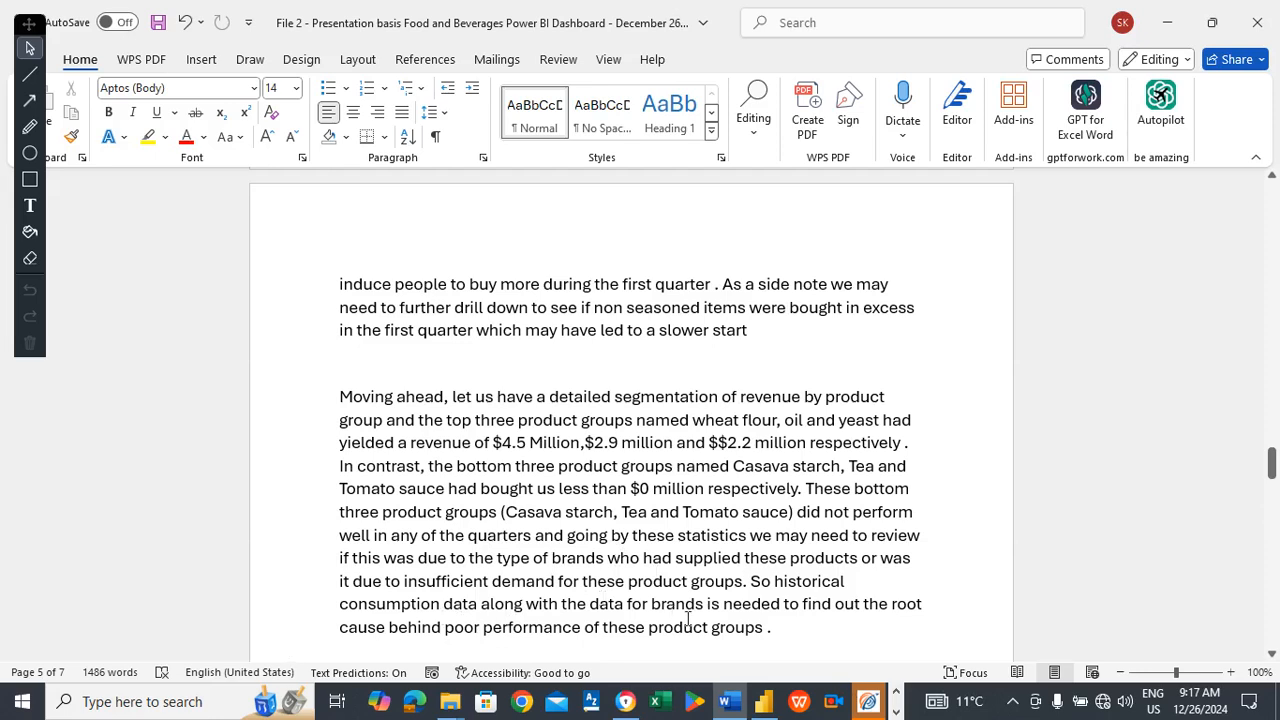
pyautogui.moveTo(1272, 468); pyautogui.dragTo(1273, 491)
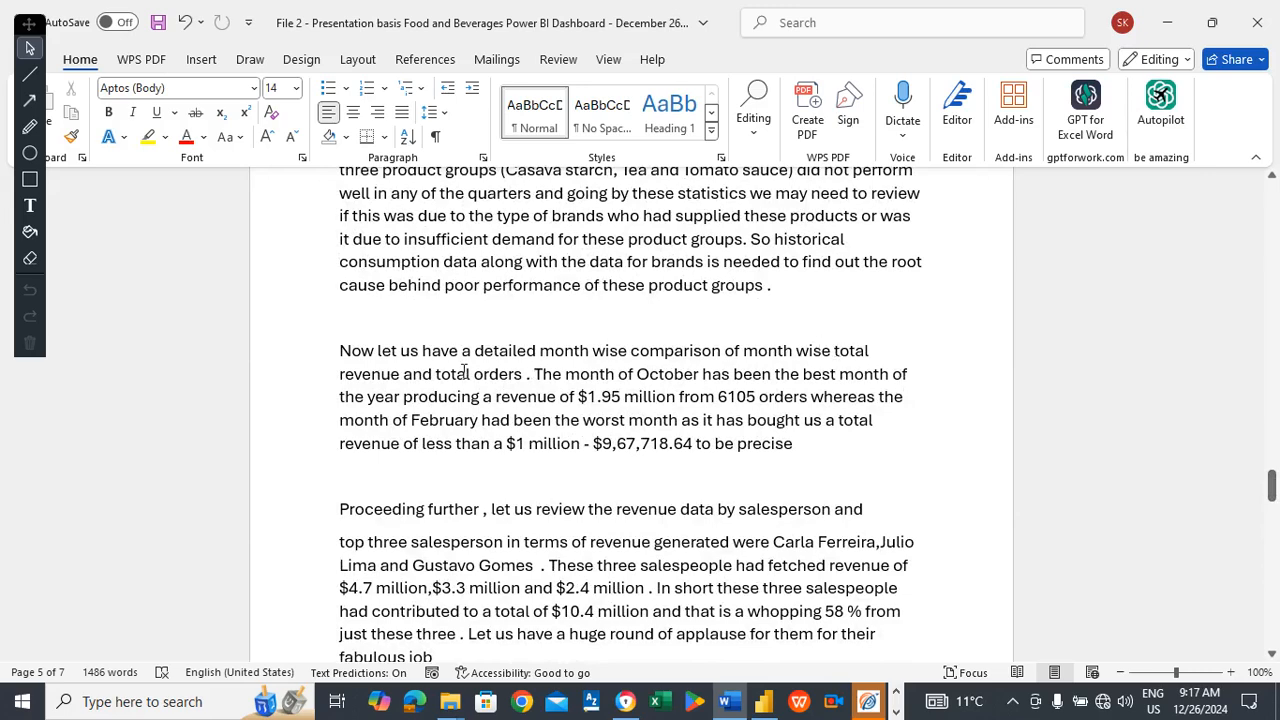
pyautogui.click(763, 701)
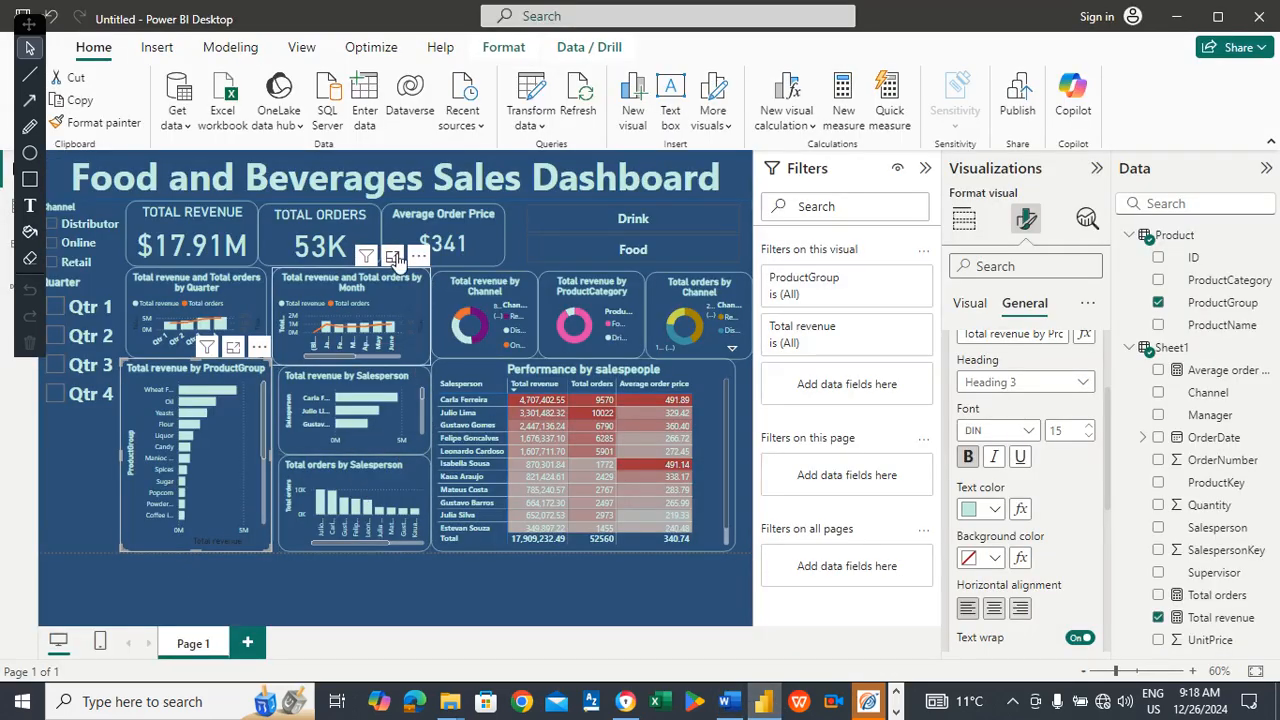
pyautogui.click(393, 257)
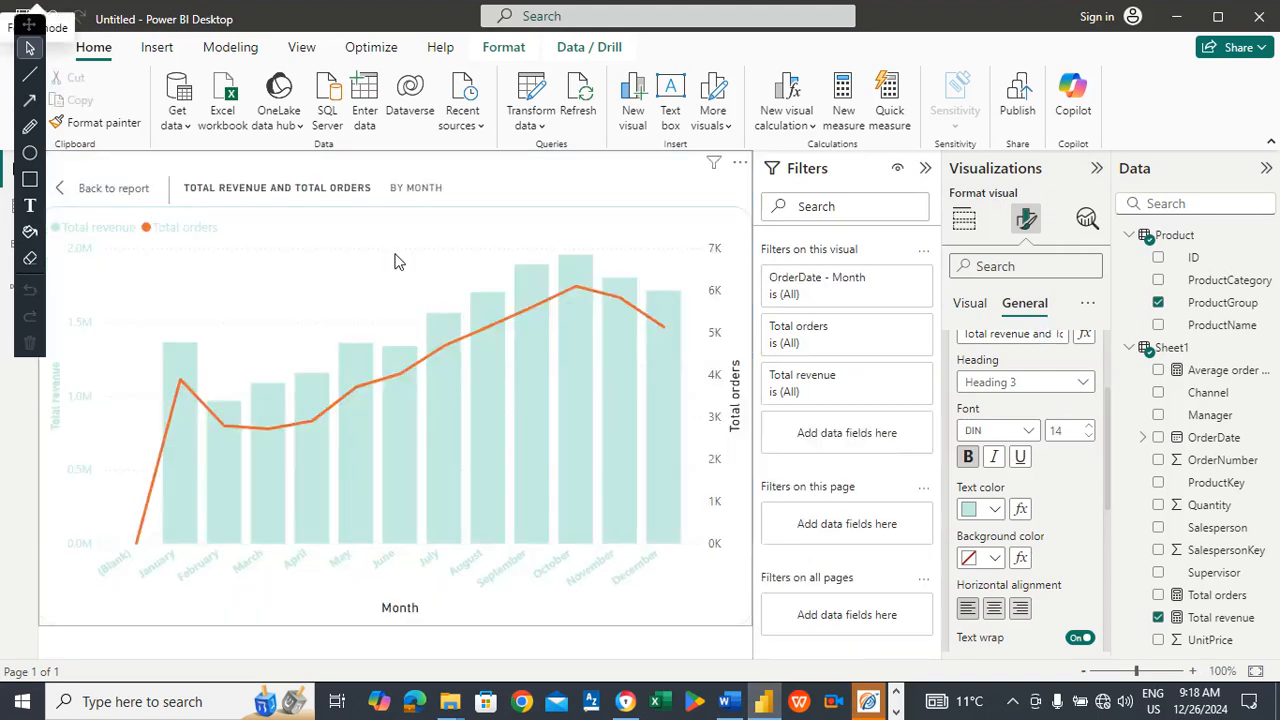
pyautogui.moveTo(573, 277)
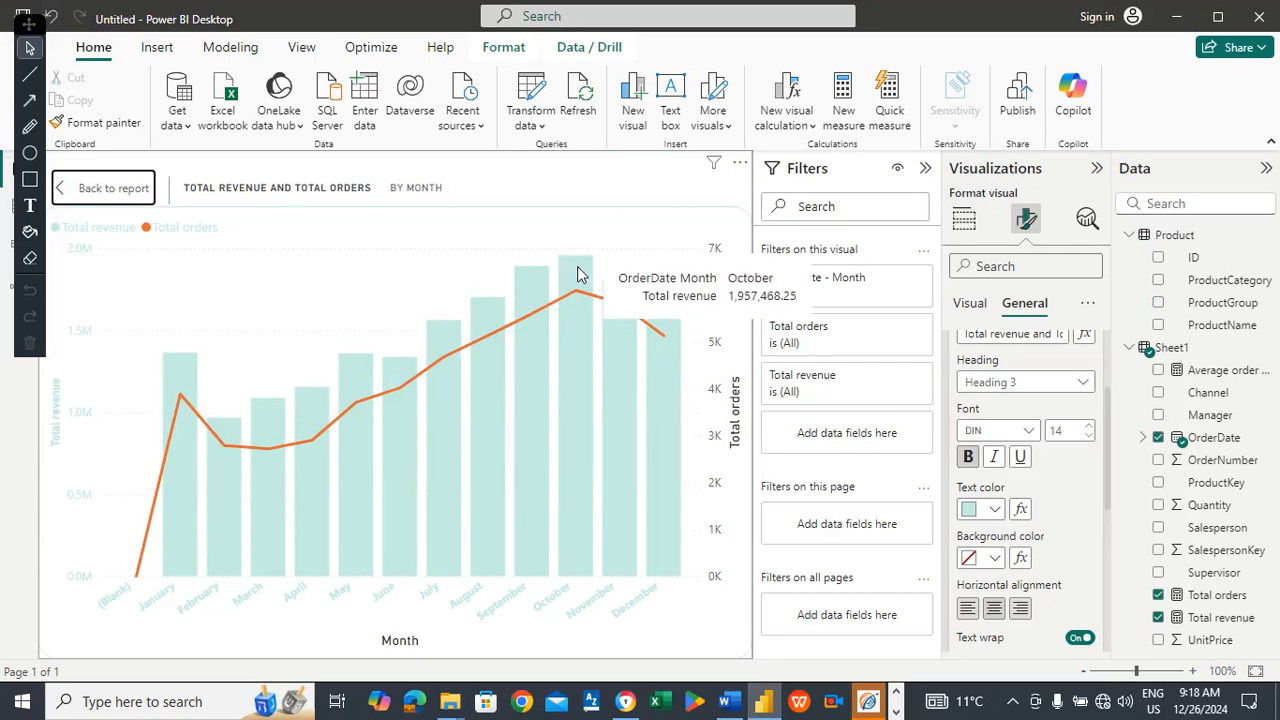
pyautogui.click(730, 702)
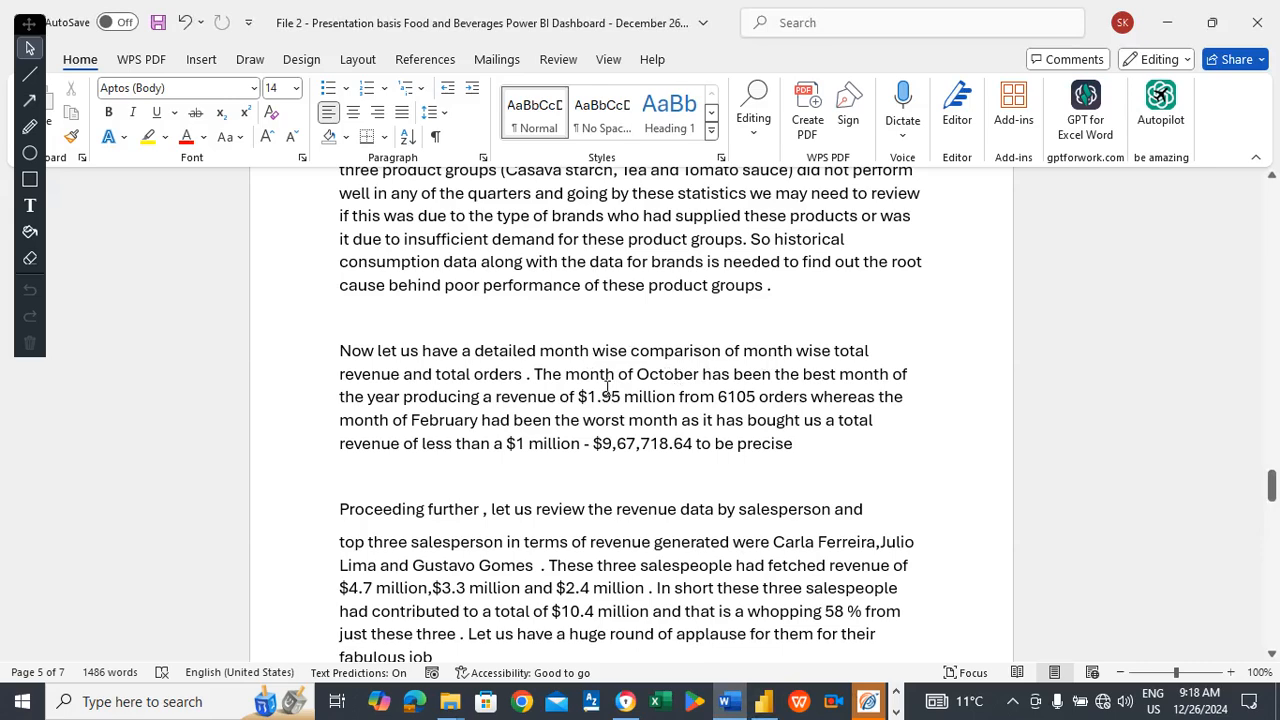
pyautogui.hotkey('alt', 'Tab')
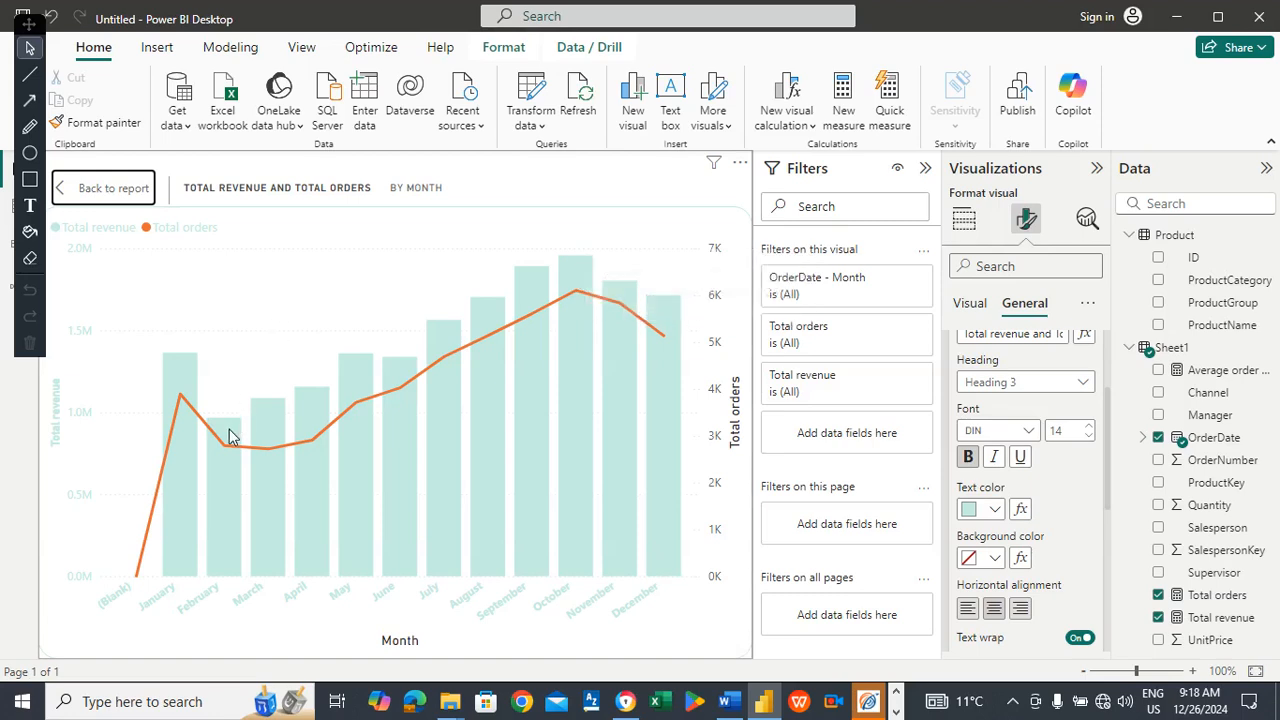
pyautogui.moveTo(230, 437)
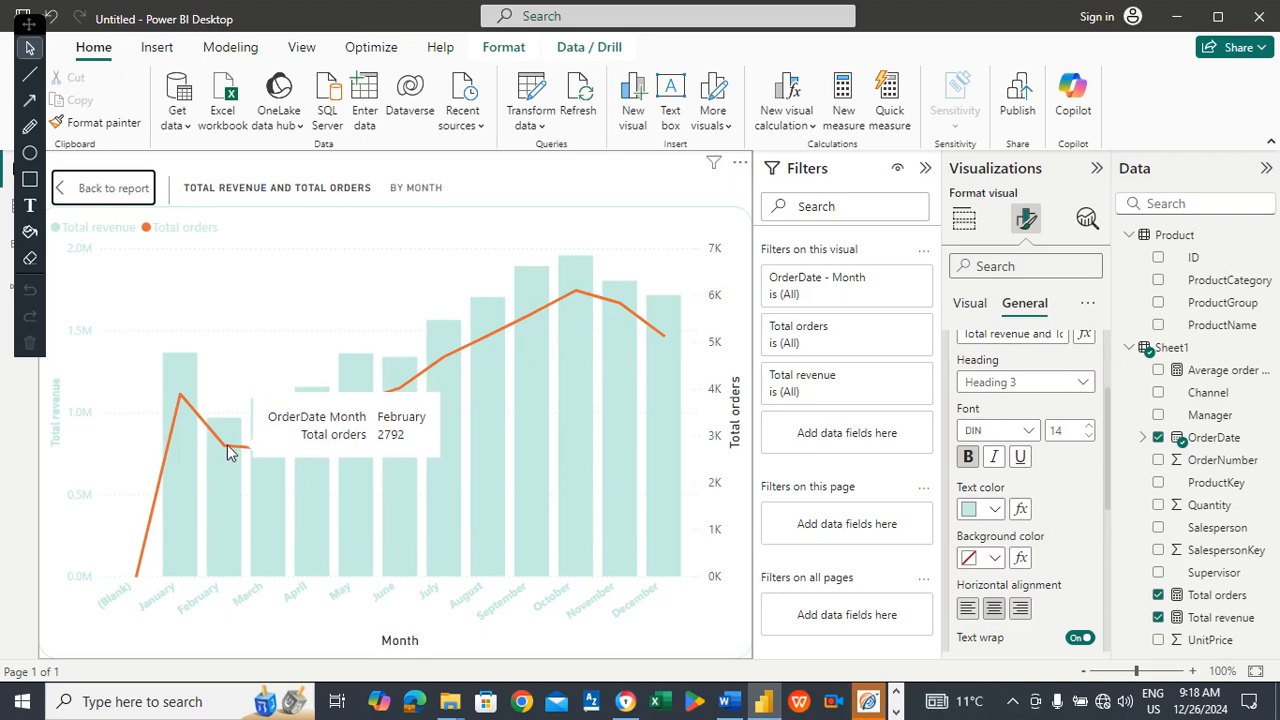
# Read the Word script's section on revenue by salesperson and examine the Total revenue by Salesperson chart on the full dashboard.
pyautogui.click(729, 701)
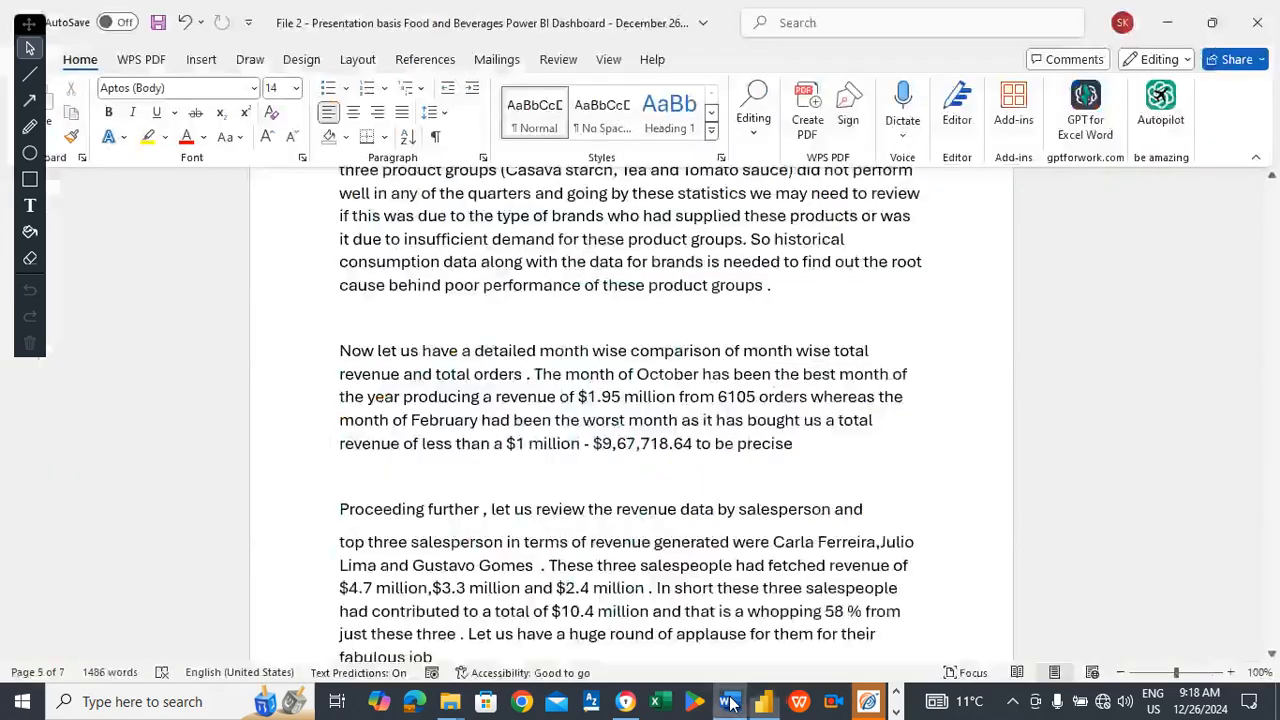
pyautogui.click(664, 465)
pyautogui.press('Down')
pyautogui.press('Down')
pyautogui.press('Down')
pyautogui.press('Down')
pyautogui.press('Down')
pyautogui.press('Down')
pyautogui.press('Down')
pyautogui.press('Down')
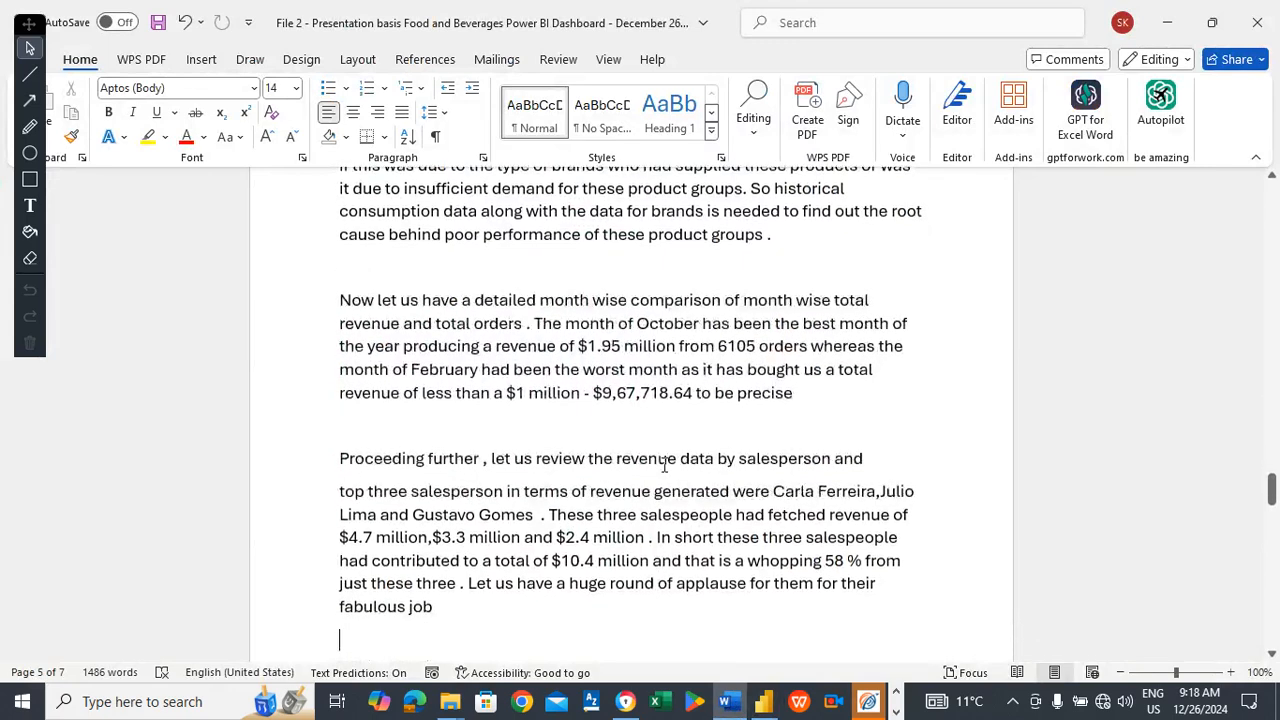
pyautogui.press('Down')
pyautogui.press('Down')
pyautogui.press('Down')
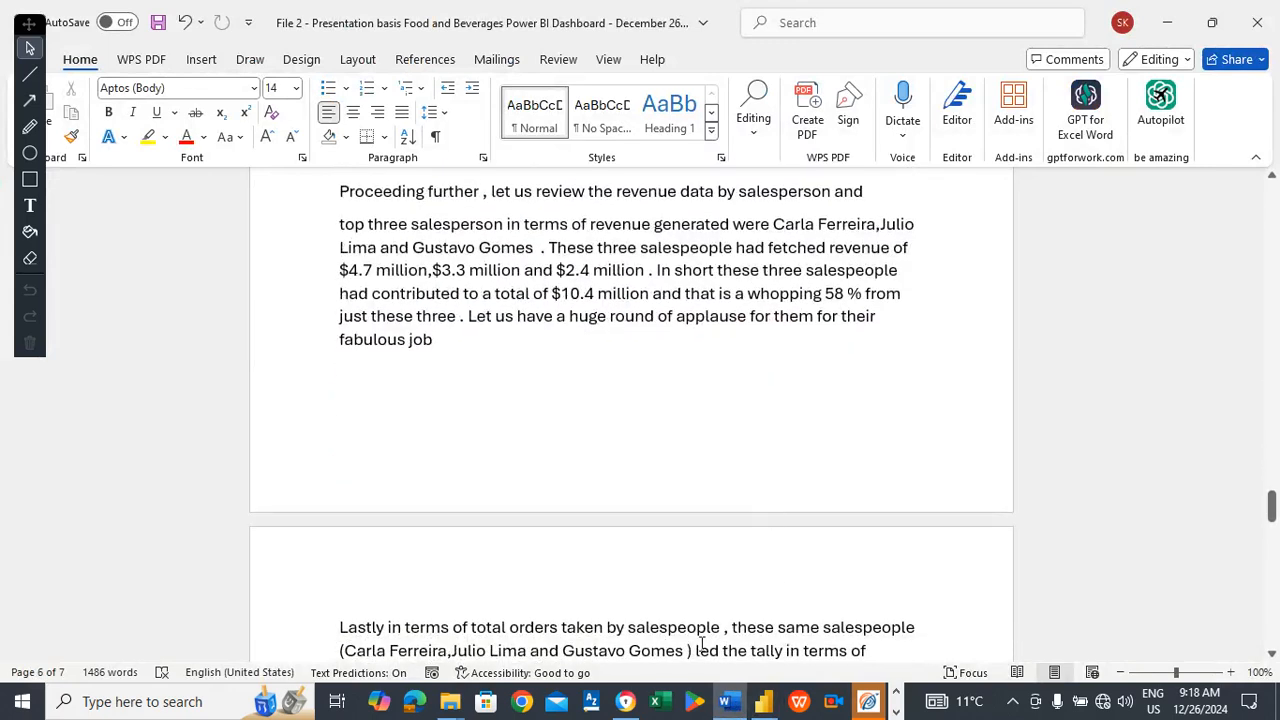
pyautogui.click(763, 701)
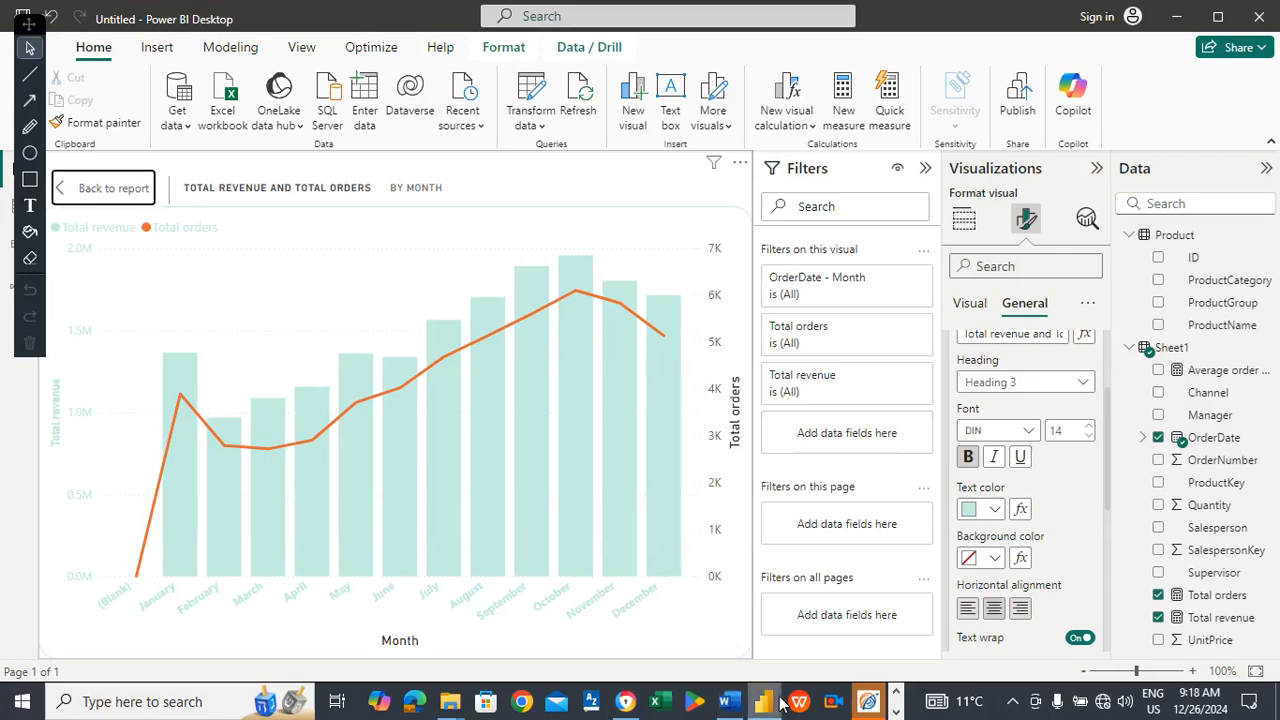
pyautogui.click(112, 186)
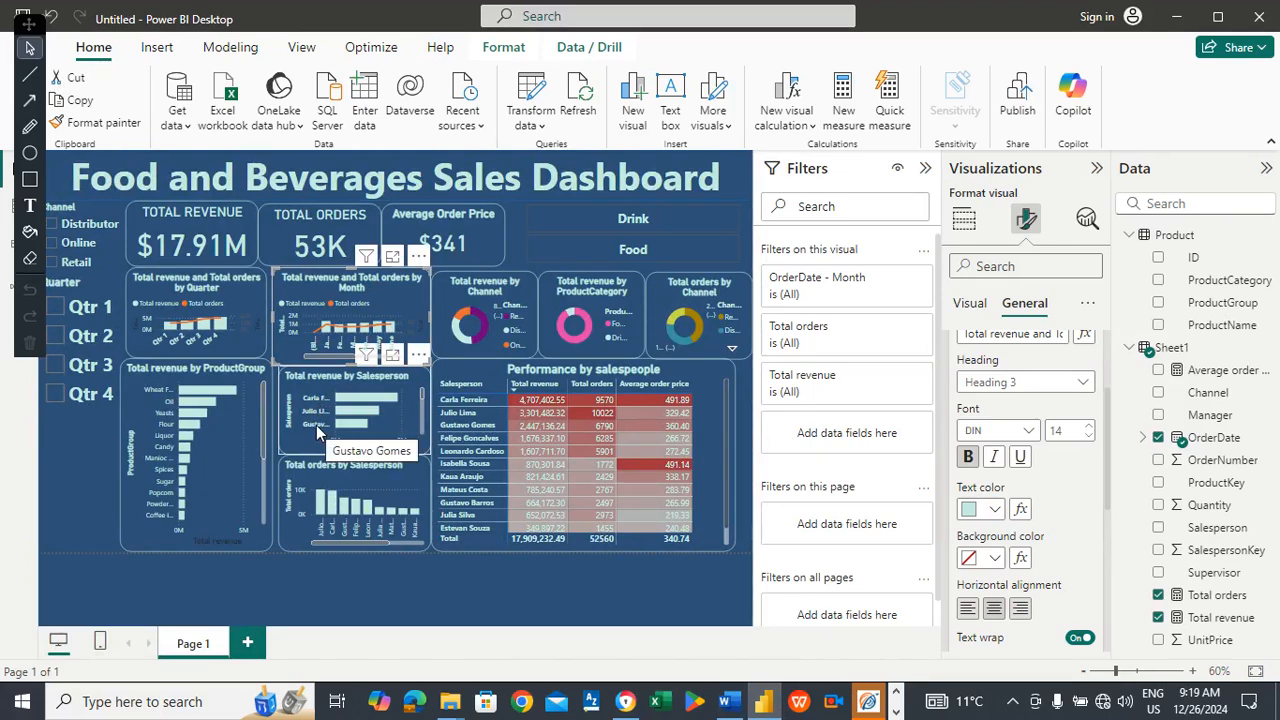
# Read the Word script's paragraph on total orders by salespeople and check the Total orders by Salesperson chart on the Power BI dashboard.
pyautogui.click(727, 700)
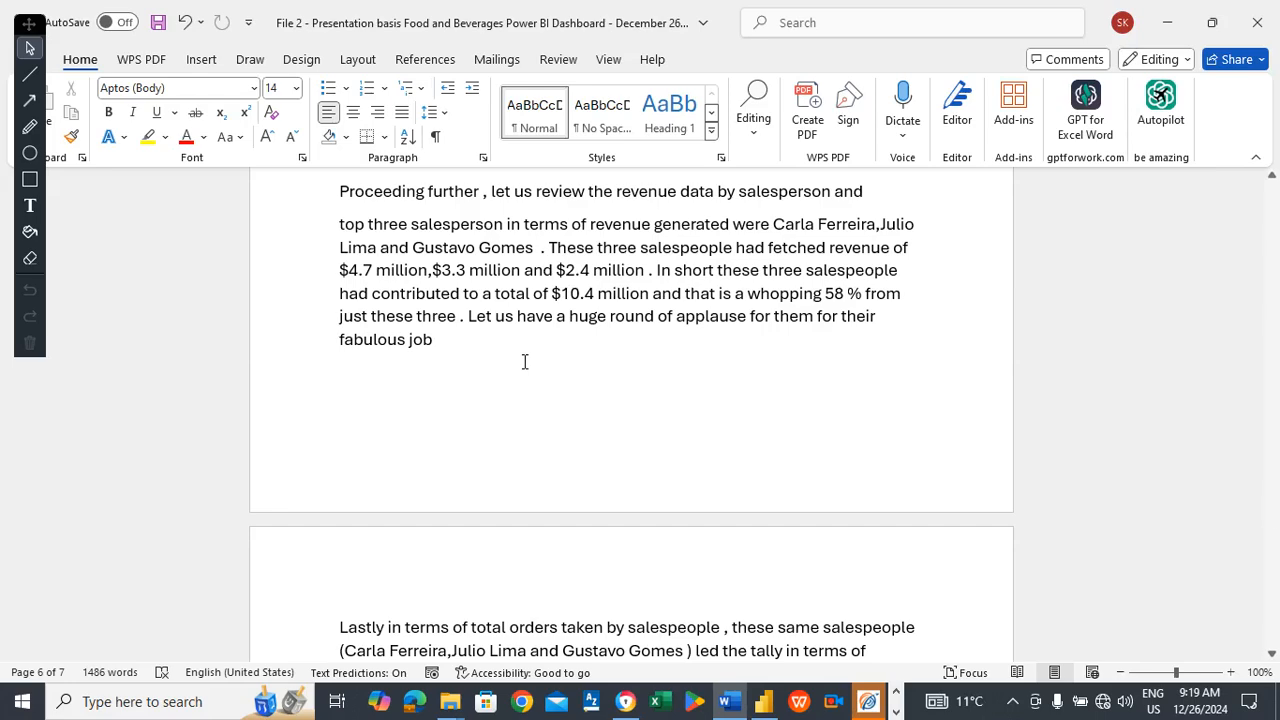
pyautogui.moveTo(1273, 510); pyautogui.dragTo(1273, 532)
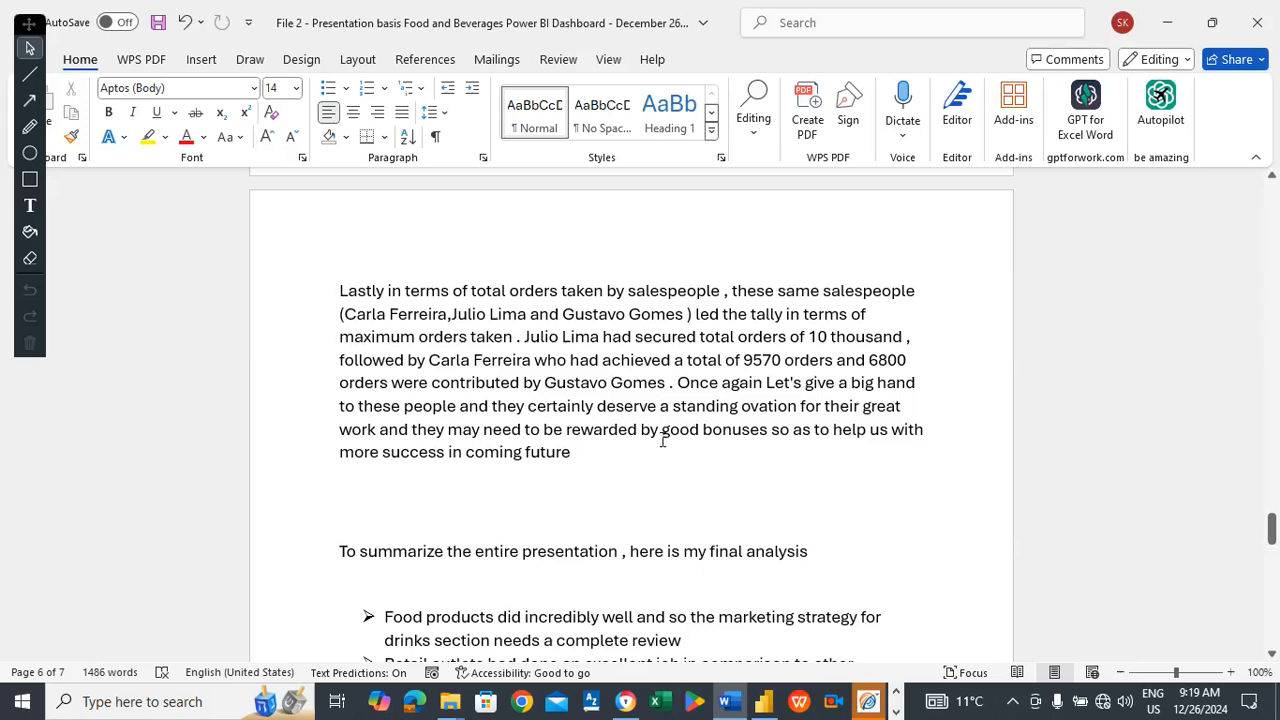
pyautogui.click(766, 704)
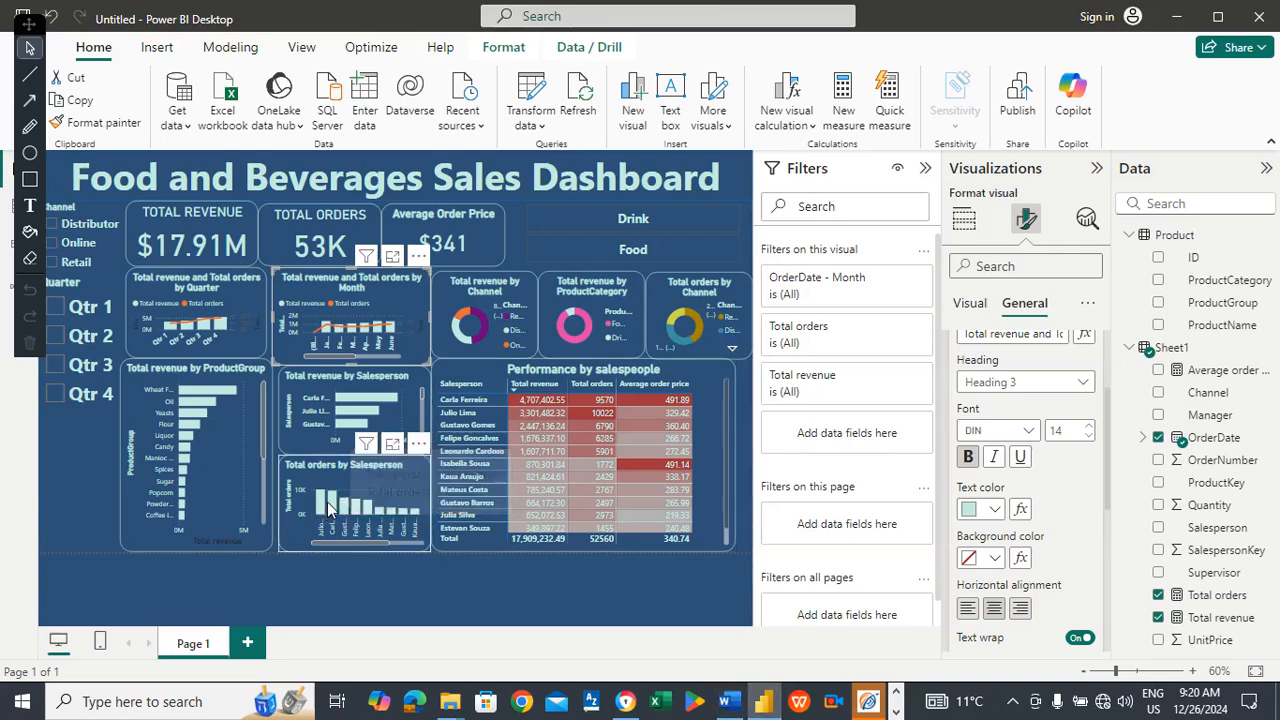
pyautogui.moveTo(336, 508)
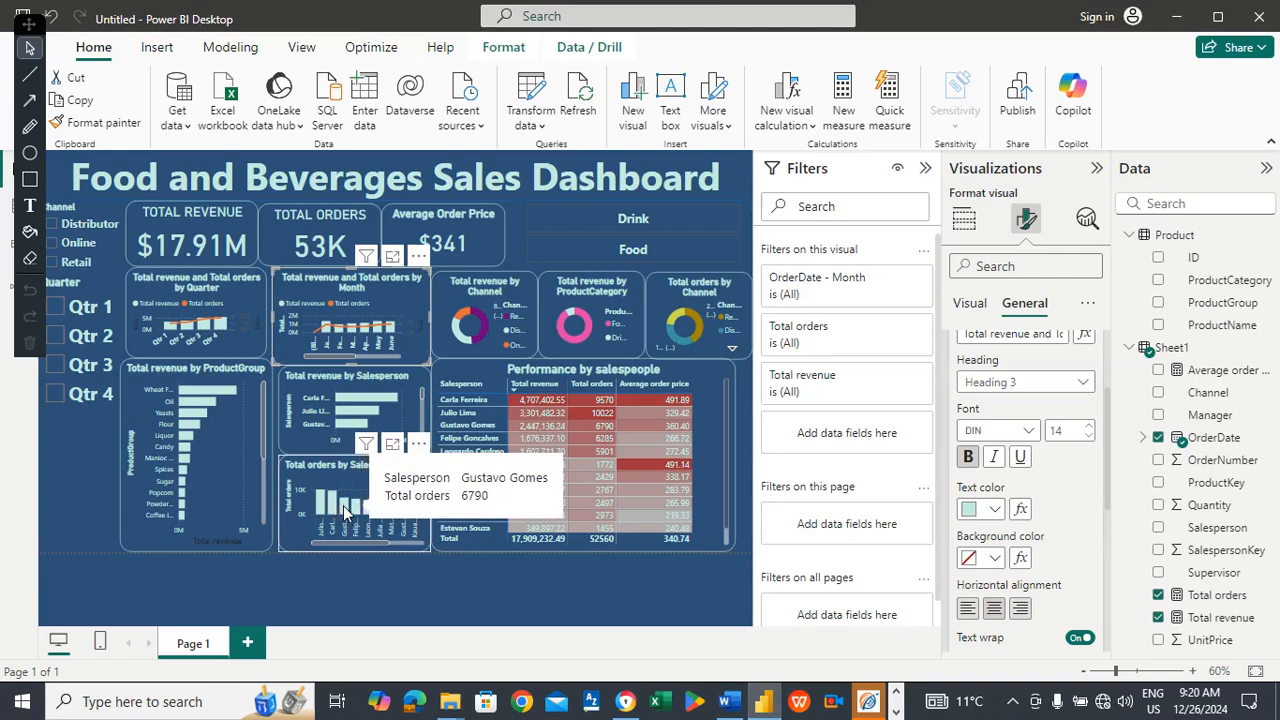
# Reread the orders paragraph in Word, and compare the top three salespeople in the enlarged Total orders by Salesperson chart in Power BI.
pyautogui.click(728, 701)
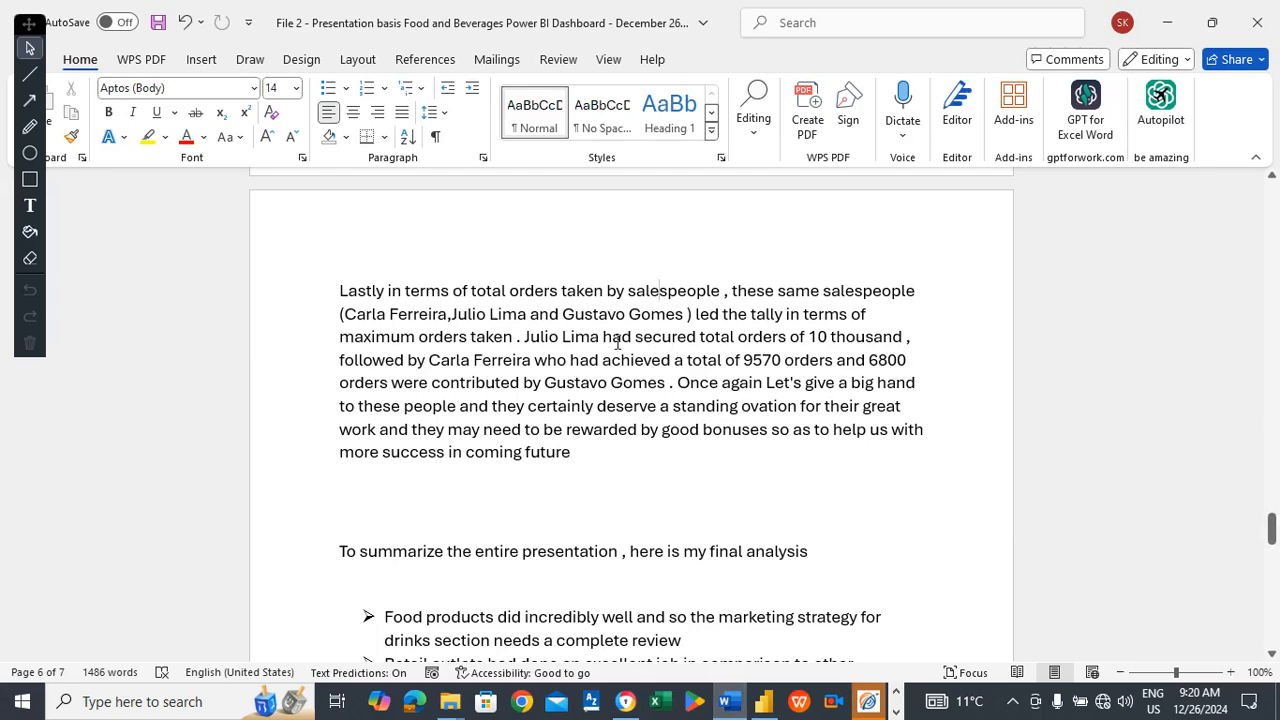
pyautogui.click(764, 701)
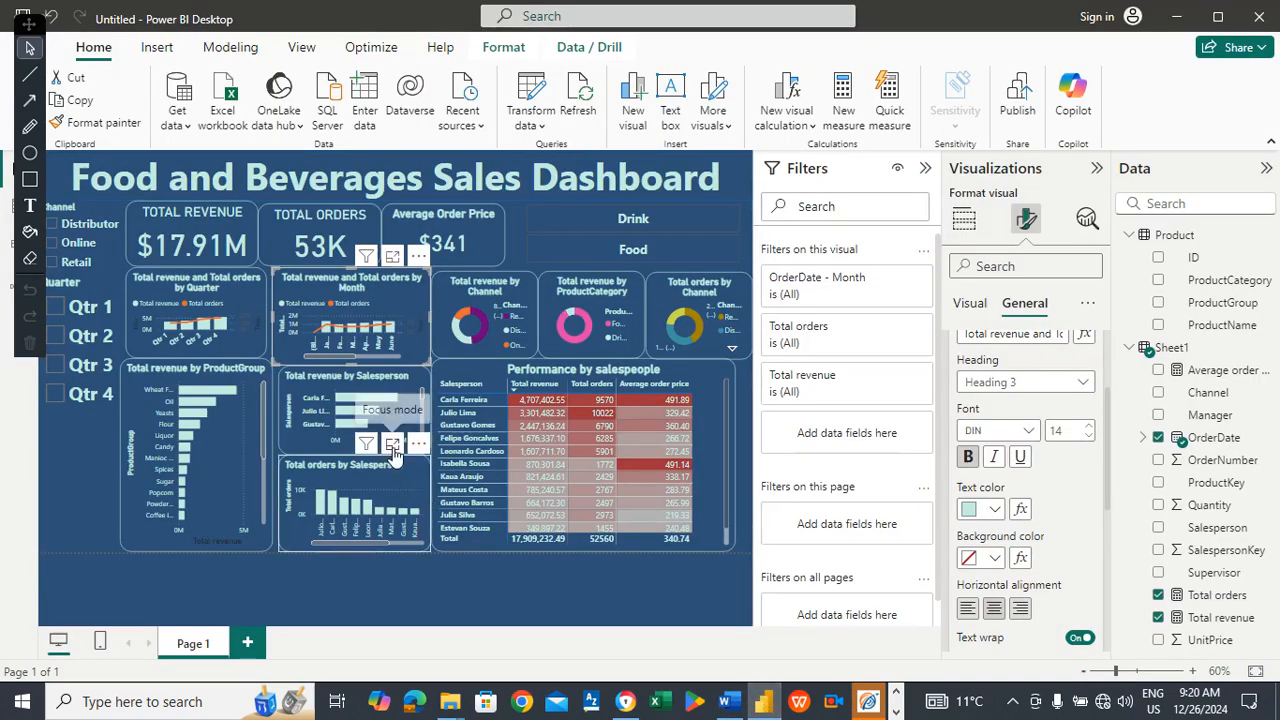
pyautogui.click(393, 445)
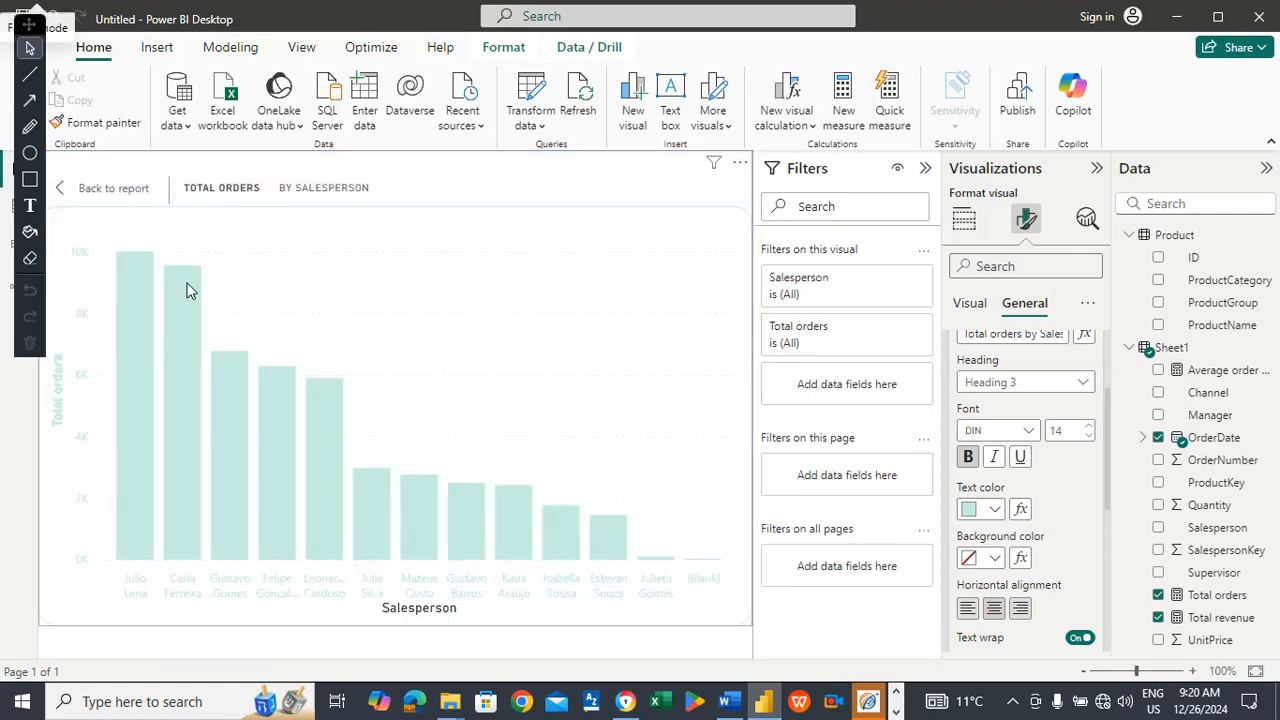
pyautogui.moveTo(132, 274)
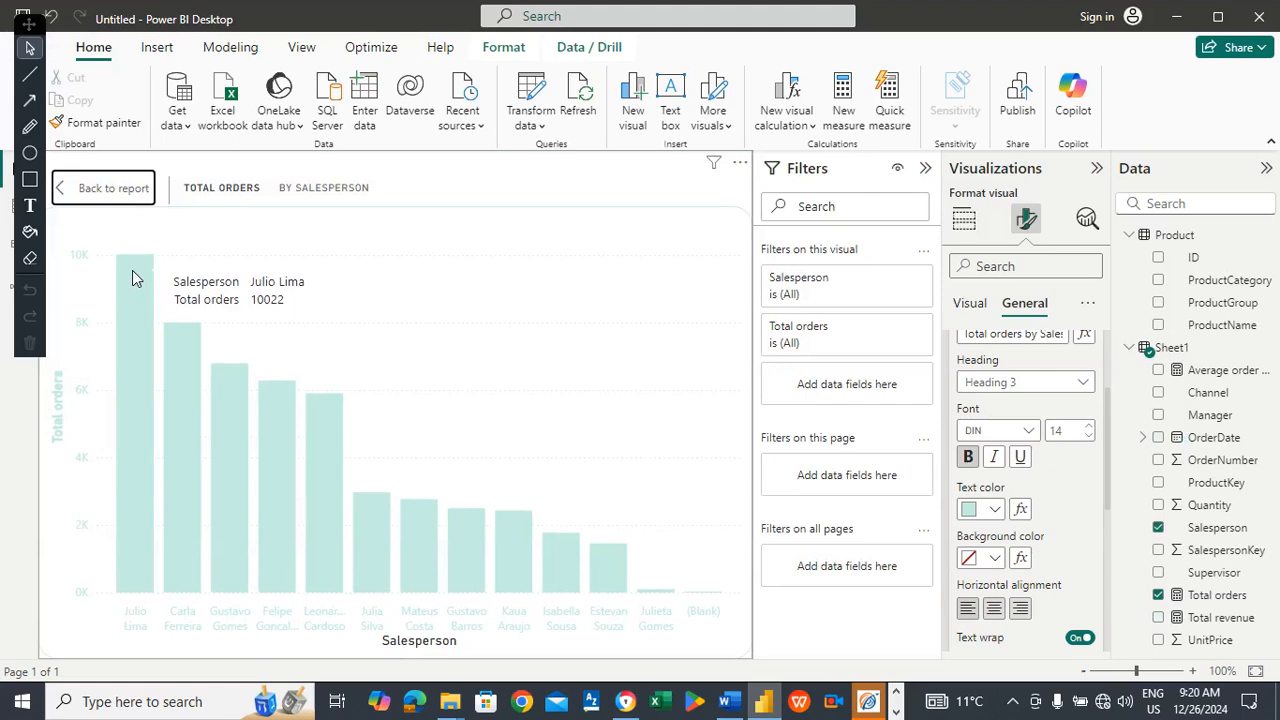
pyautogui.moveTo(175, 341)
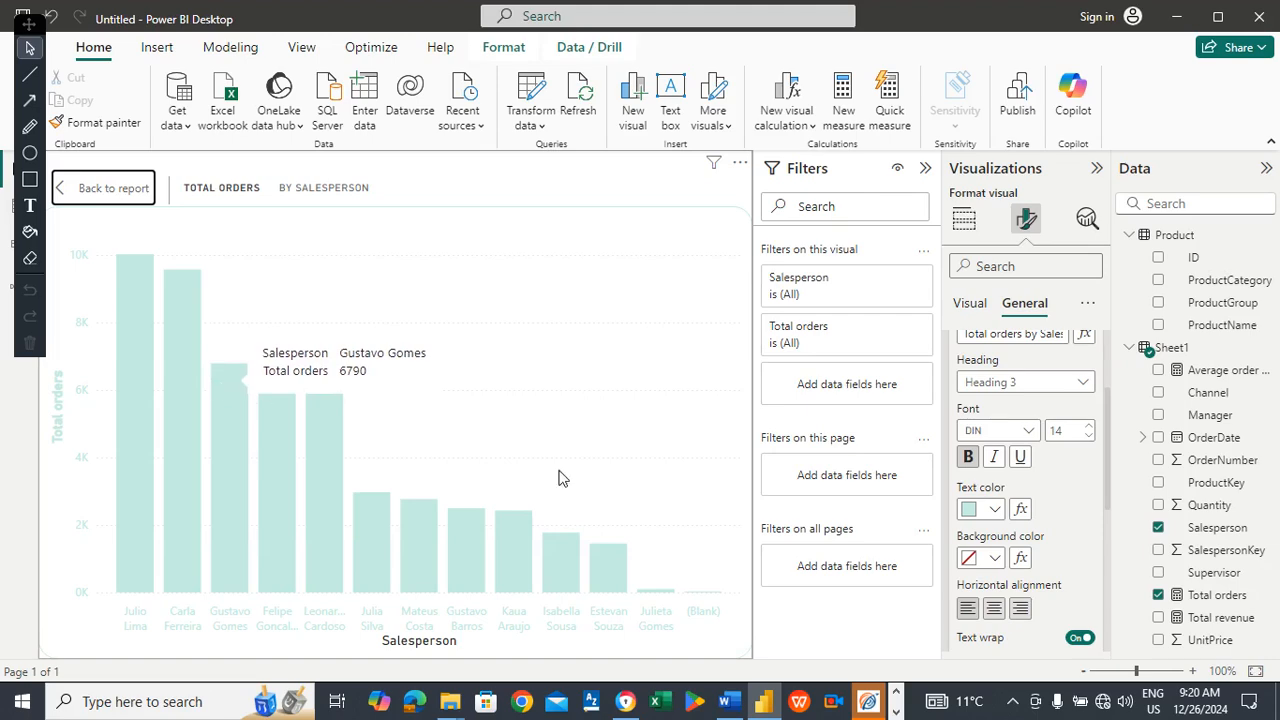
# Switch to Word and read the final analysis bullets on product categories, channels, quarters, products, months and top salespeople.
pyautogui.click(728, 703)
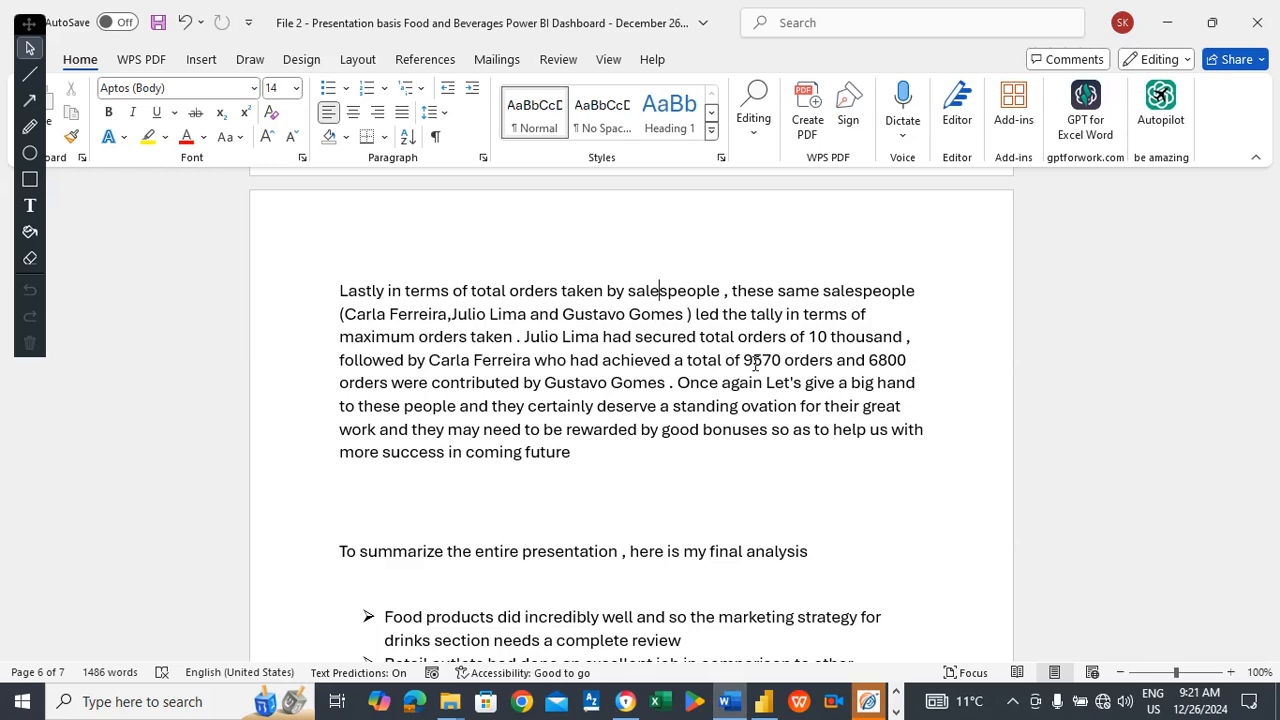
pyautogui.click(422, 503)
pyautogui.moveTo(1272, 528); pyautogui.dragTo(1272, 551)
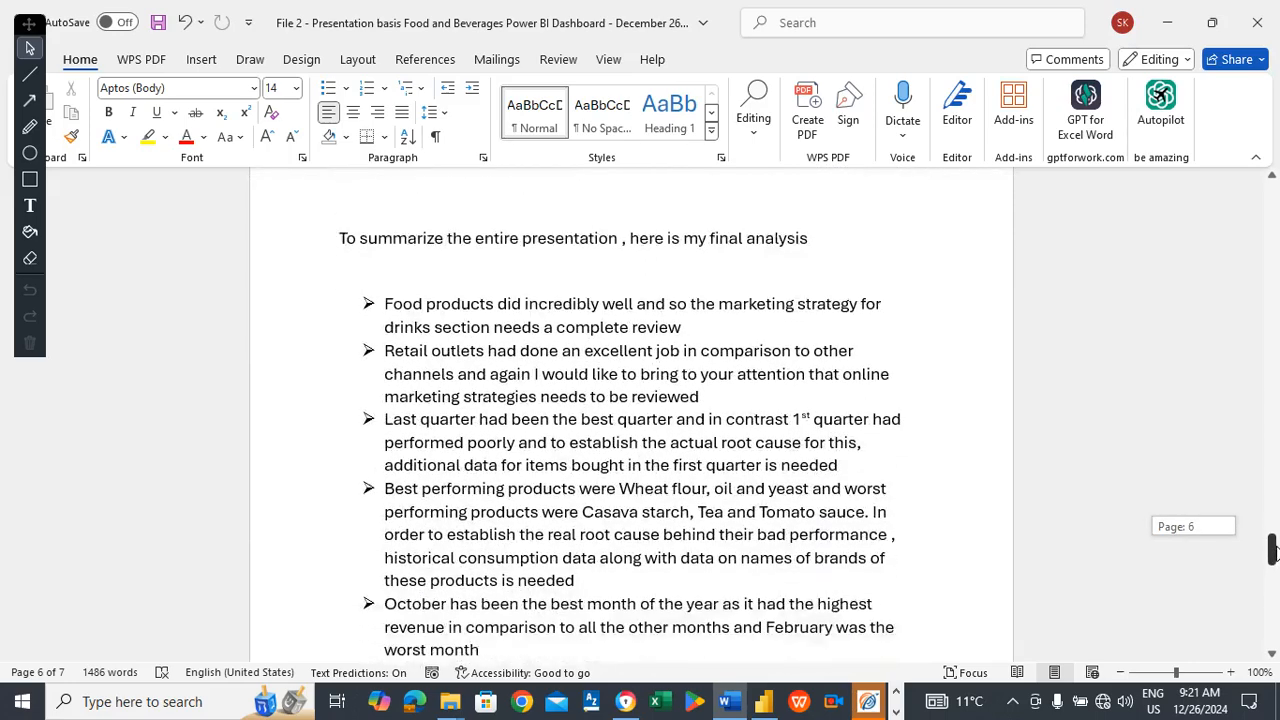
pyautogui.click(445, 263)
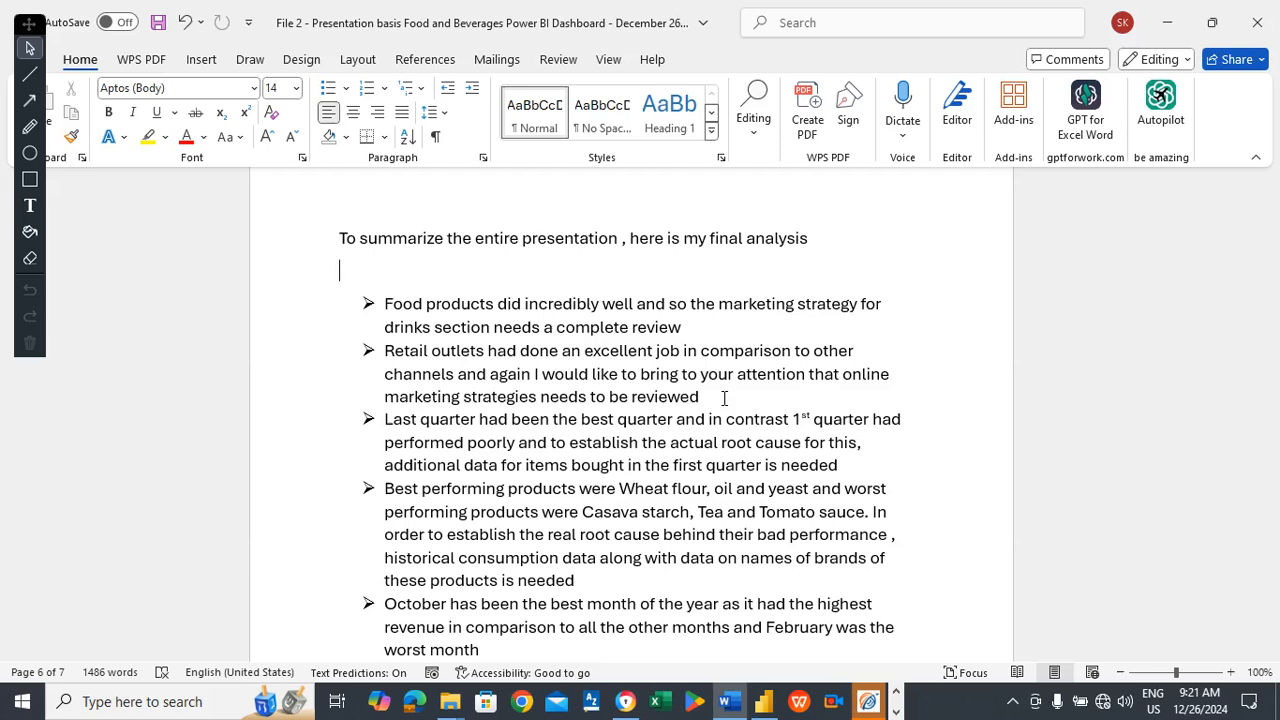
pyautogui.click(760, 400)
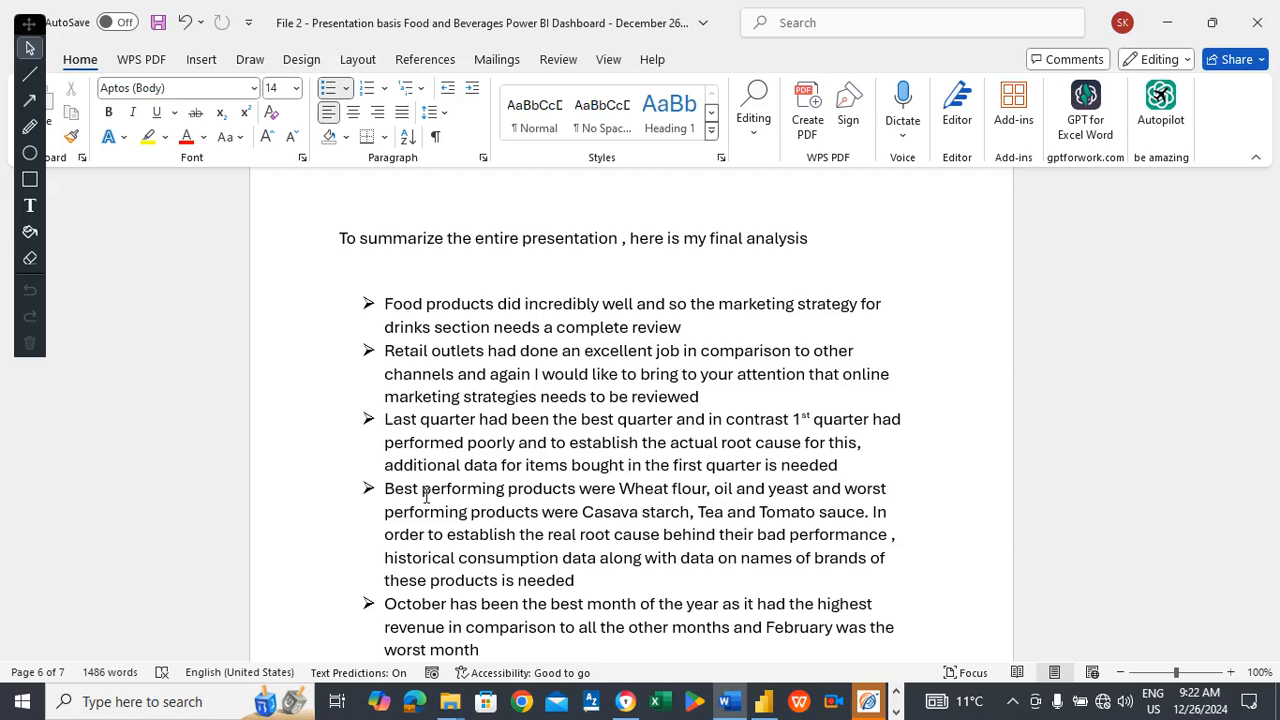
pyautogui.click(617, 581)
pyautogui.moveTo(1272, 550); pyautogui.dragTo(1272, 562)
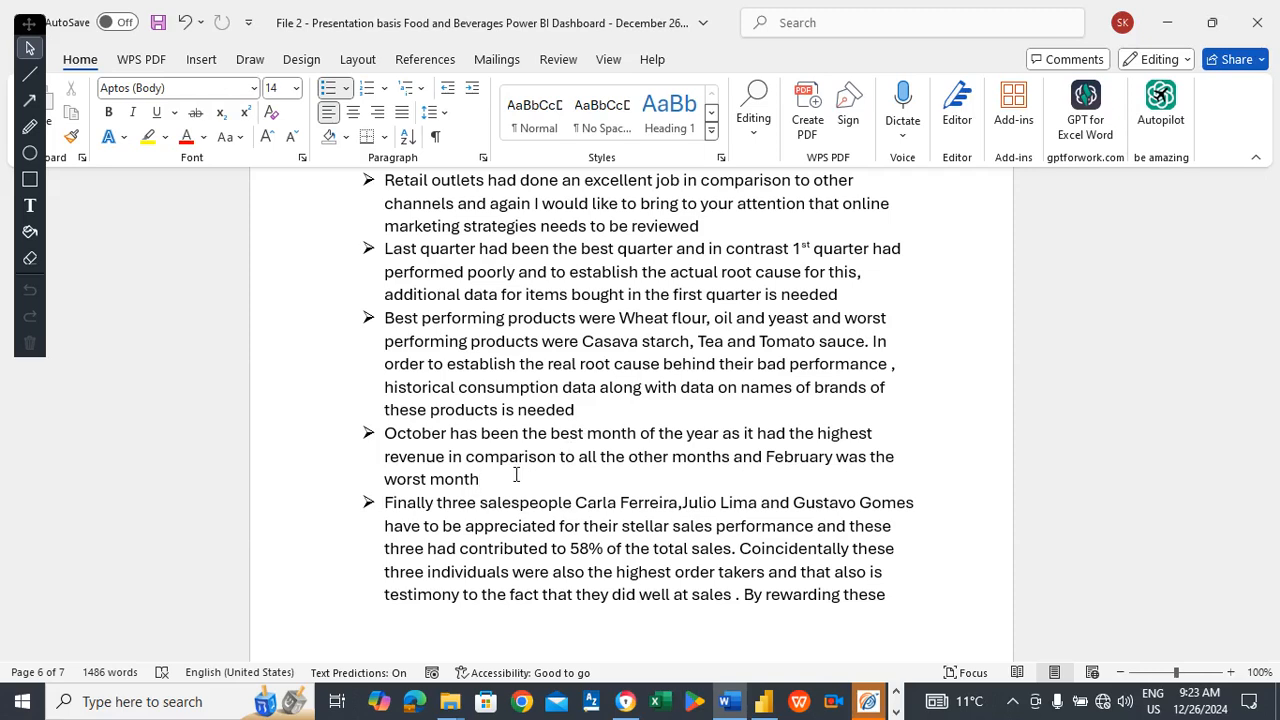
# Read the rest of the salespeople rewards remark and the closing thank-you paragraph on page 7, finishing below the last line.
pyautogui.click(600, 634)
pyautogui.moveTo(1273, 561); pyautogui.dragTo(1273, 585)
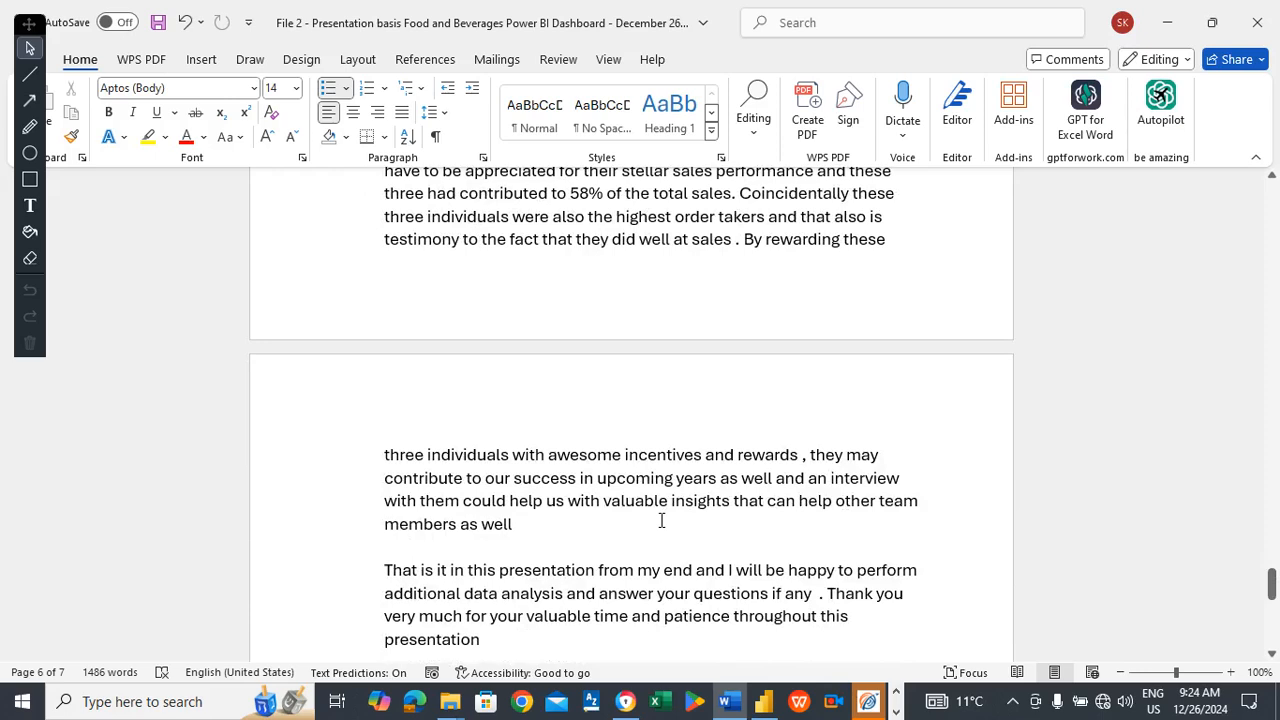
pyautogui.click(555, 520)
pyautogui.click(811, 593)
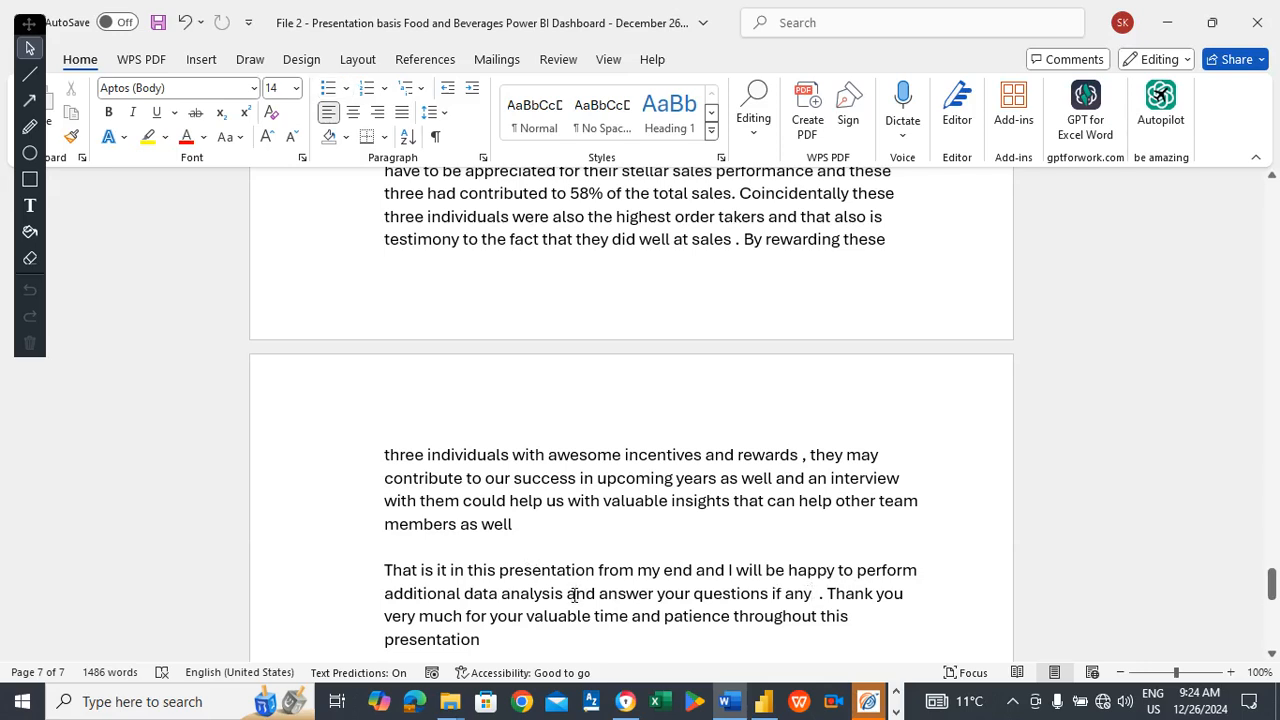
pyautogui.press('Down')
pyautogui.press('Down')
pyautogui.press('Down')
pyautogui.press('Down')
pyautogui.press('Down')
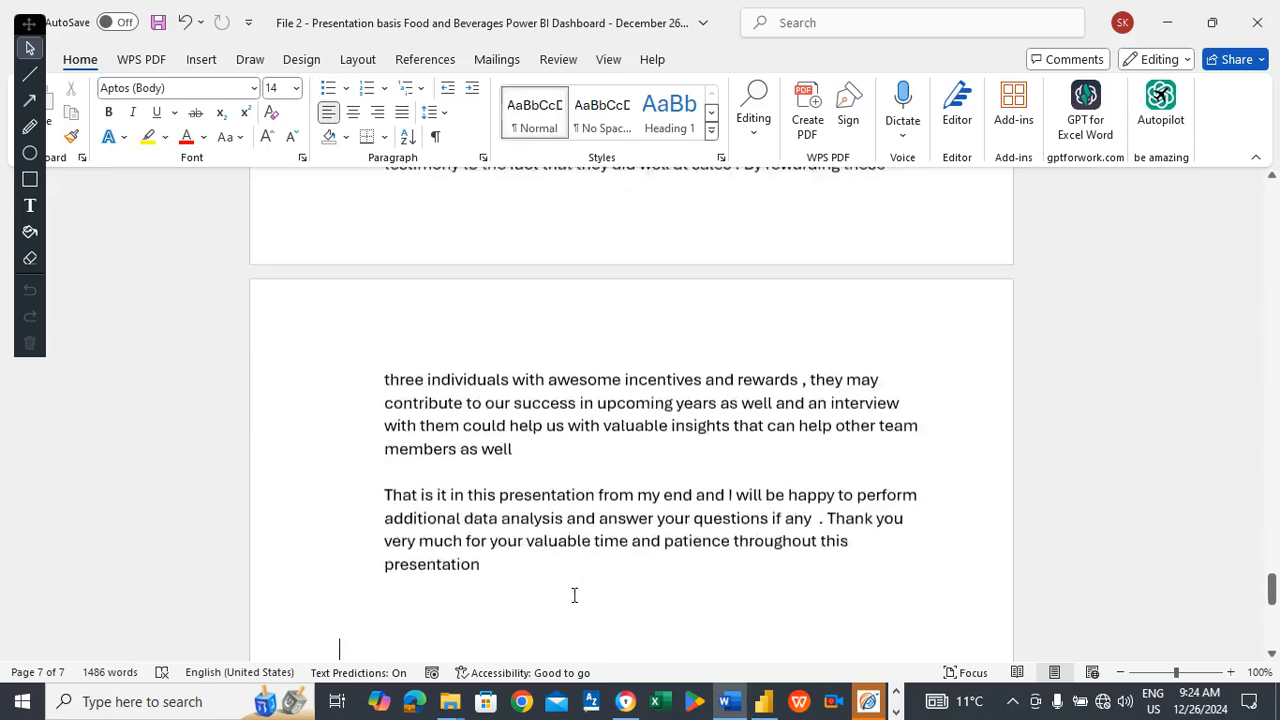
pyautogui.press('Down')
pyautogui.click(523, 577)
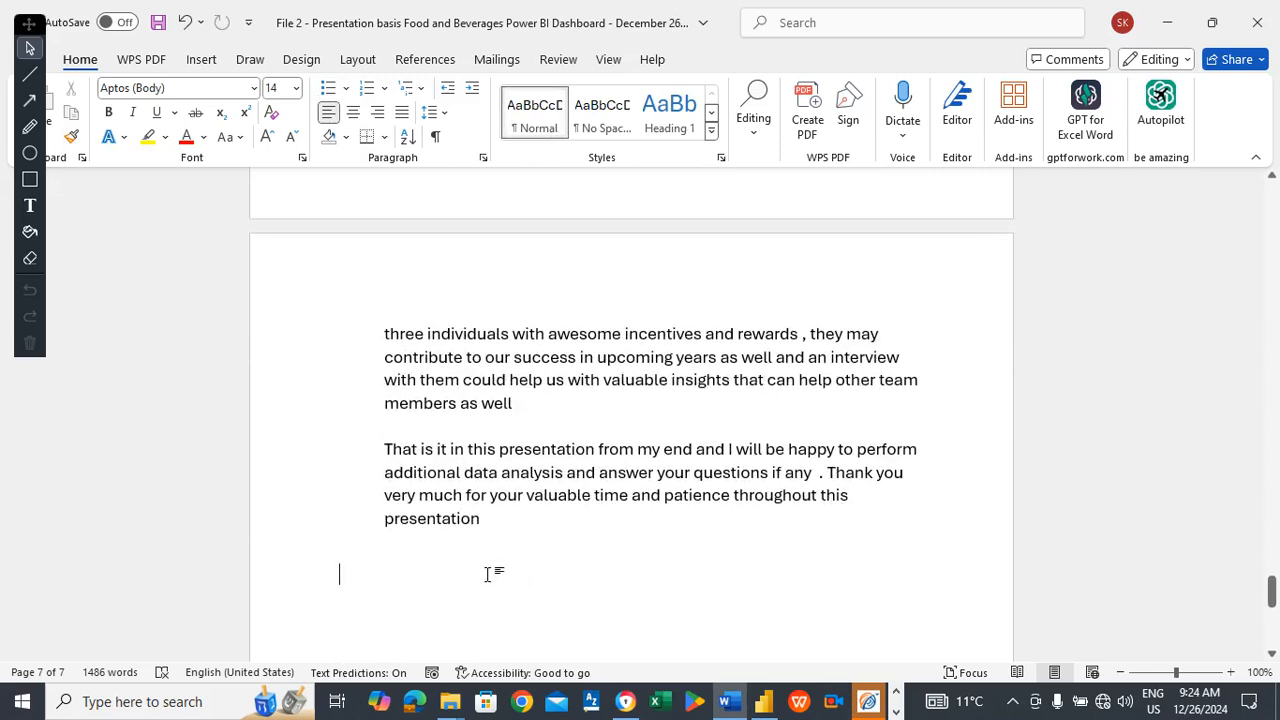